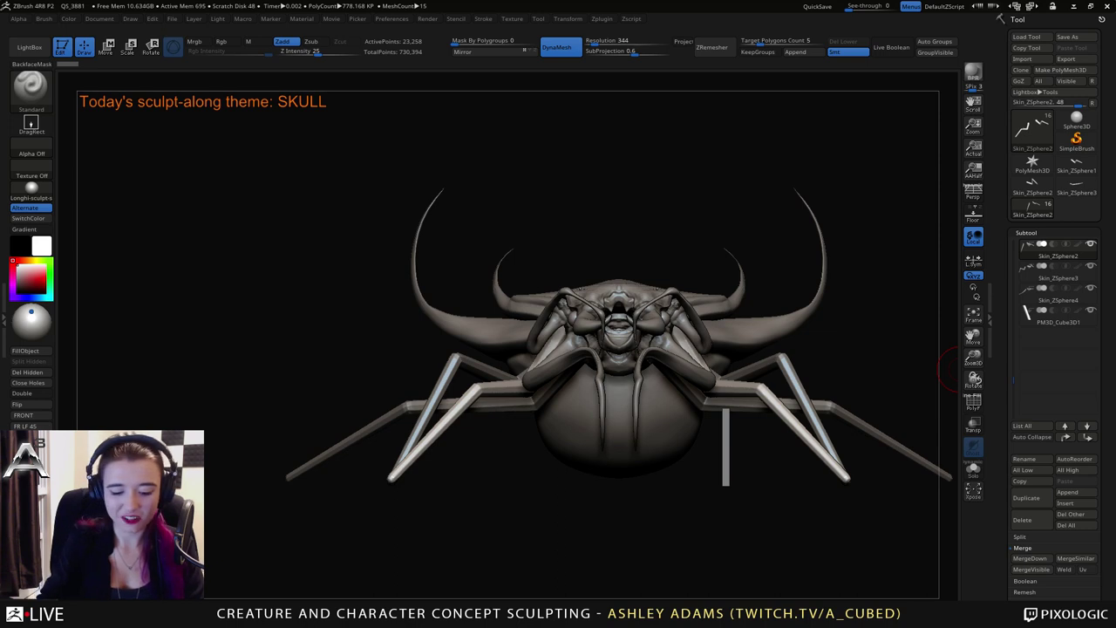
Set the on-screen sculpt-along theme text to HALLOWEEN.
text(HALLO)
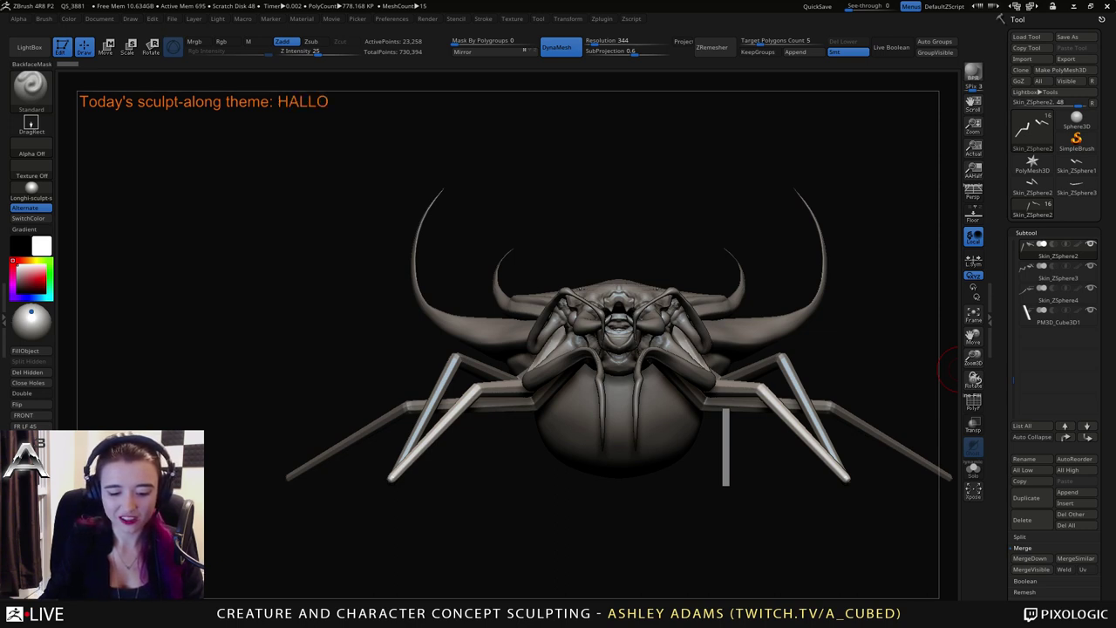
text(WEEN)
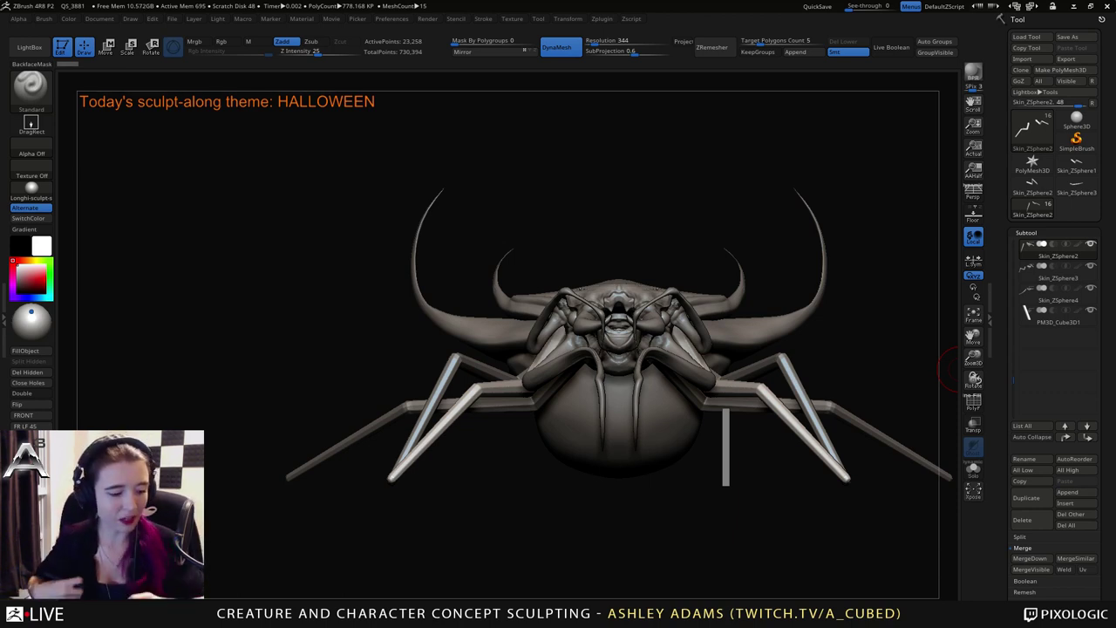
drag(679, 253, 658, 252)
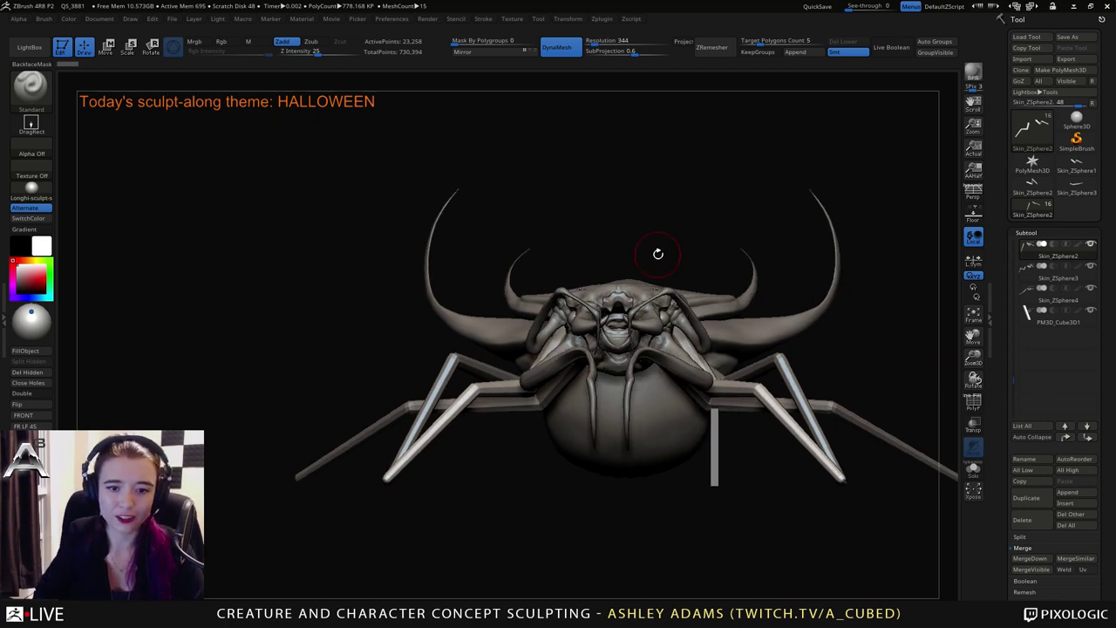
drag(634, 305, 664, 301)
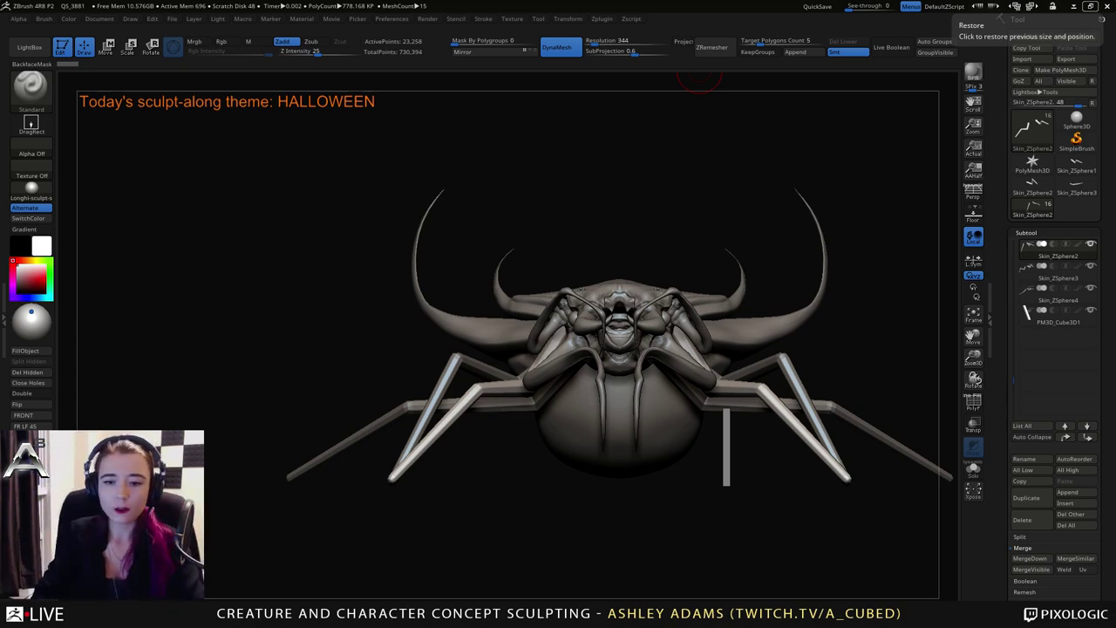
Switch to the Inflate brush and adjust its draw size for working on the spider's front pair of legs.
drag(602, 218, 578, 262)
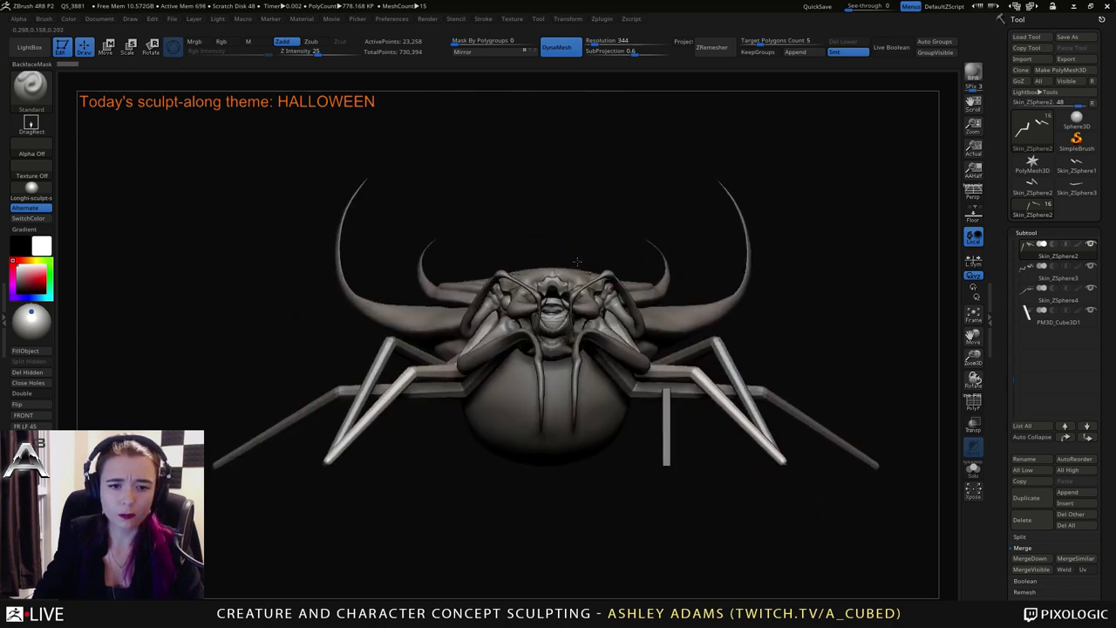
right_click(579, 261)
right_drag(384, 249, 600, 324)
right_drag(667, 301, 629, 289)
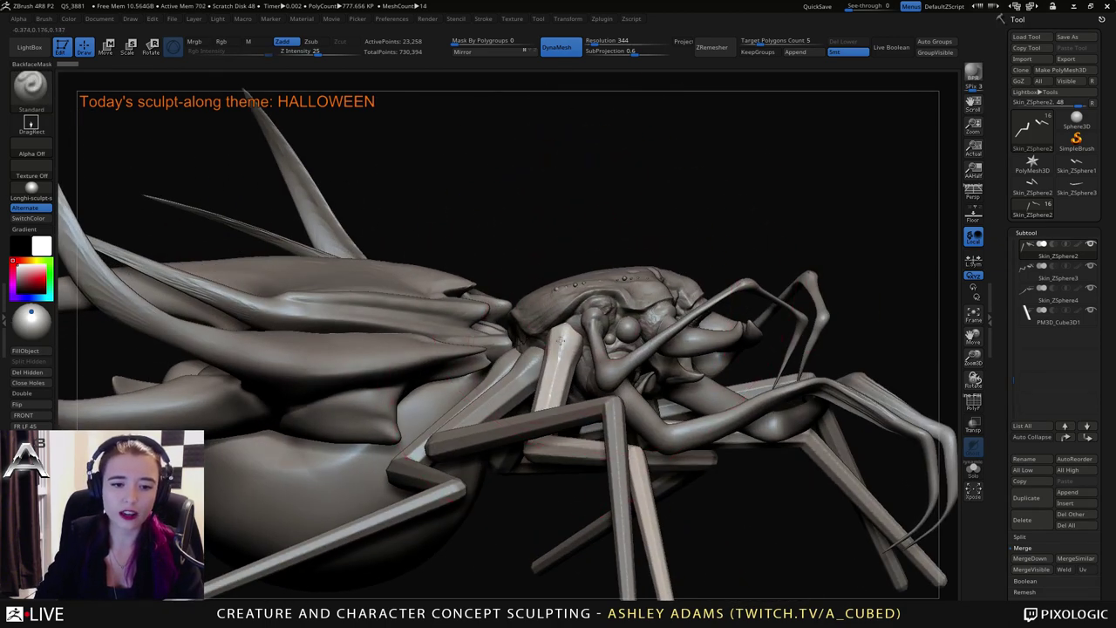
mouse_move(561, 341)
alt+right_down()
mouse_move(604, 274)
mouse_move(600, 243)
alt+right_up()
mouse_move(599, 242)
right_down()
mouse_move(565, 292)
mouse_move(589, 332)
mouse_move(573, 315)
right_up()
key(b)
key(i)
key(n)
key(space)
drag(576, 297, 556, 297)
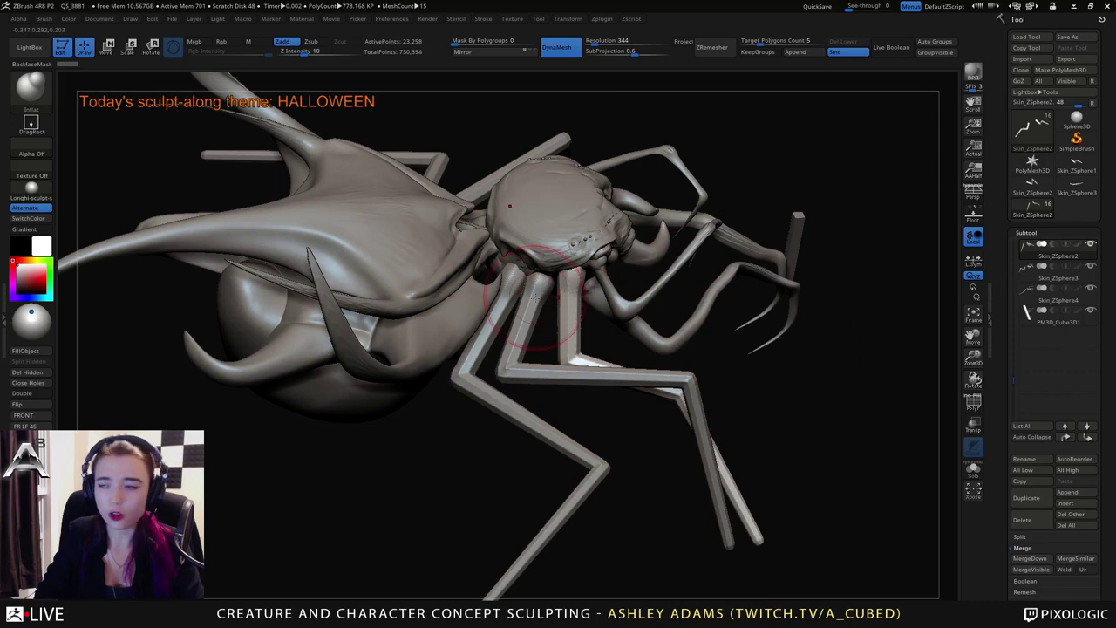
Readjust the brush size and sculpt the front legs' upper segment into a rounded shaft that widens toward the joints.
right_drag(571, 225, 570, 288)
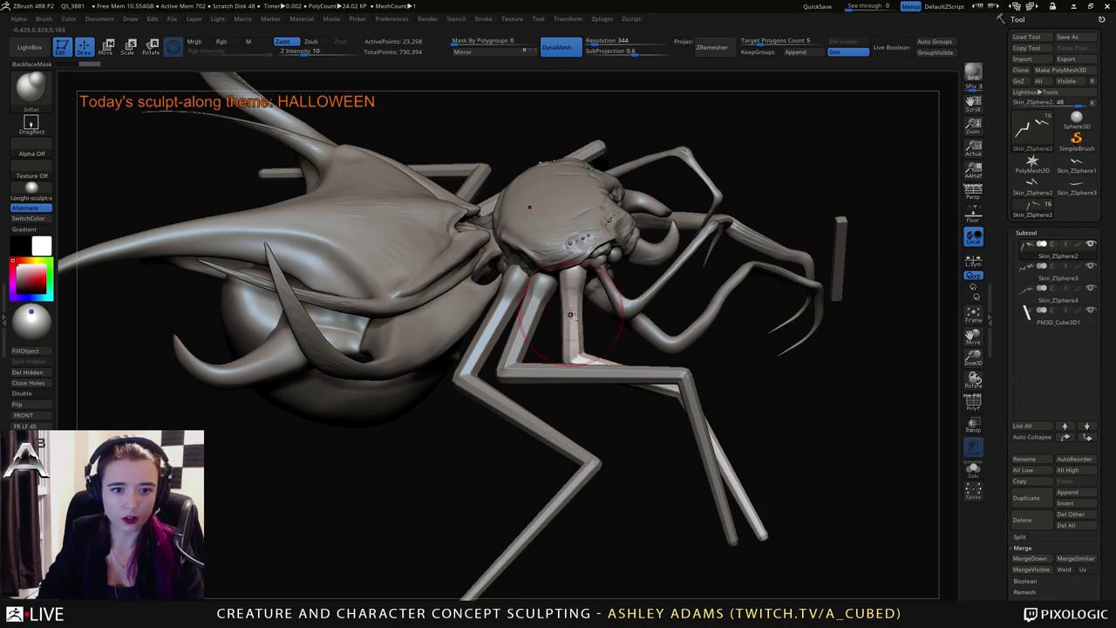
key(ctrl)
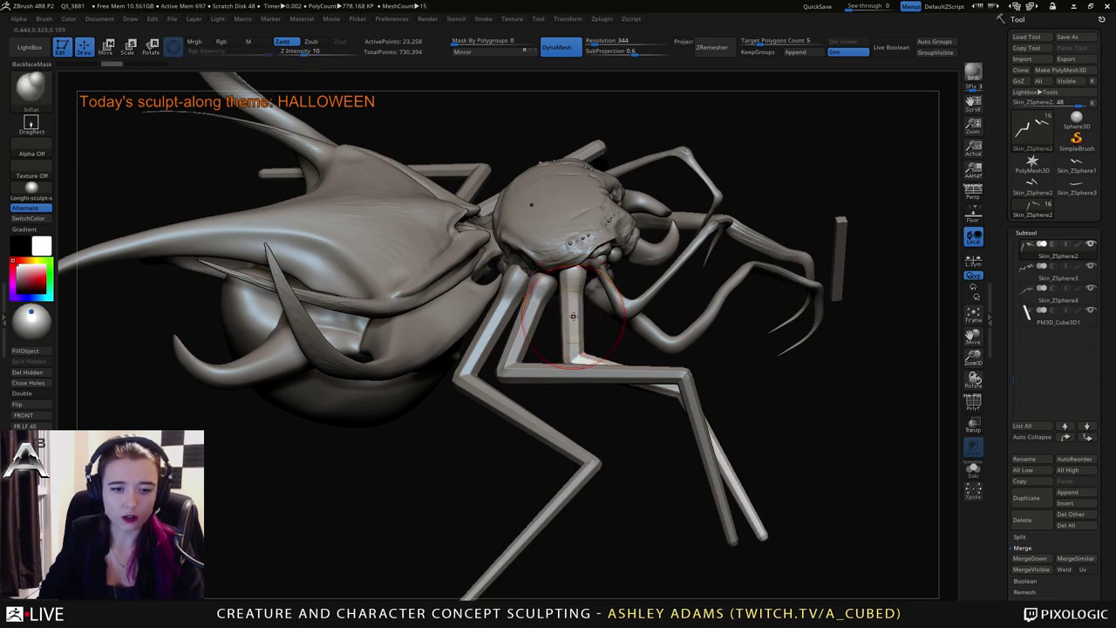
key(space)
drag(572, 318, 572, 303)
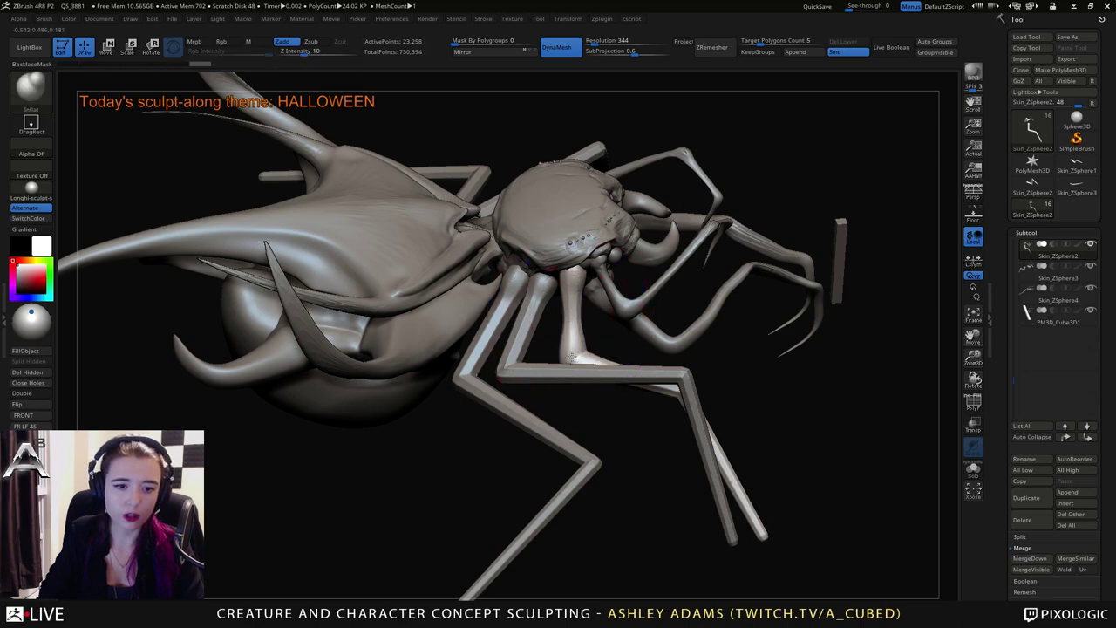
Round the front legs' knee joints and taper the adjoining blocky segments with the Inflate brush.
drag(593, 408, 598, 447)
drag(582, 361, 620, 368)
drag(637, 449, 633, 436)
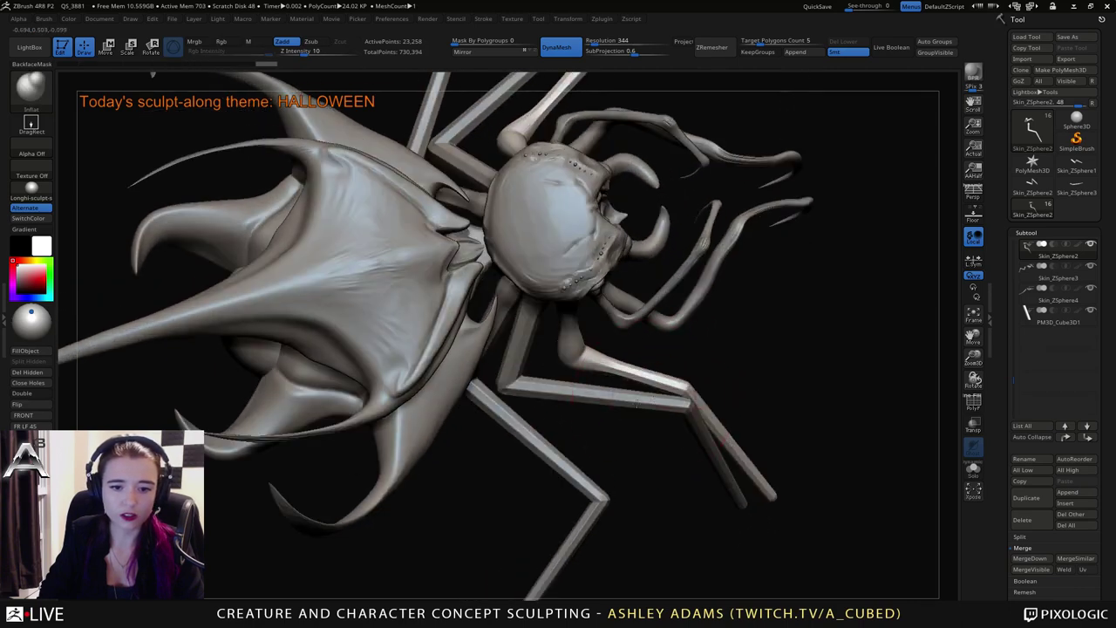
mouse_move(680, 384)
mouse_down()
mouse_move(692, 359)
mouse_move(713, 383)
mouse_up()
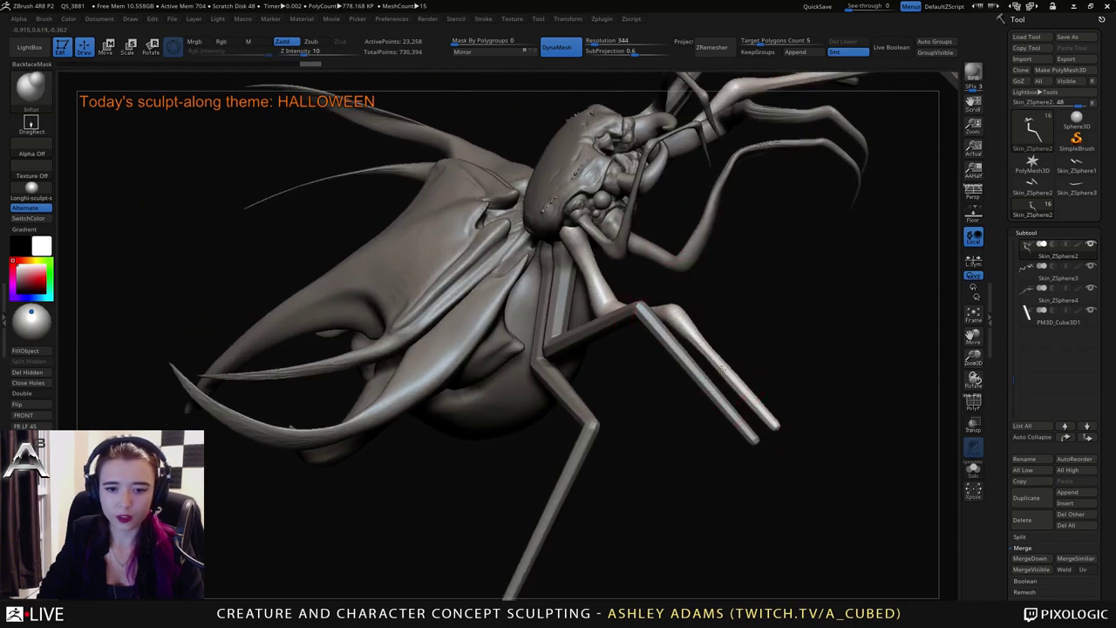
Pull a small tapered foot outward from the tips of the front legs with the SnakeHook brush at an adjusted draw size.
mouse_move(751, 383)
mouse_down()
mouse_move(779, 382)
mouse_move(680, 375)
mouse_move(608, 394)
mouse_up()
key(space)
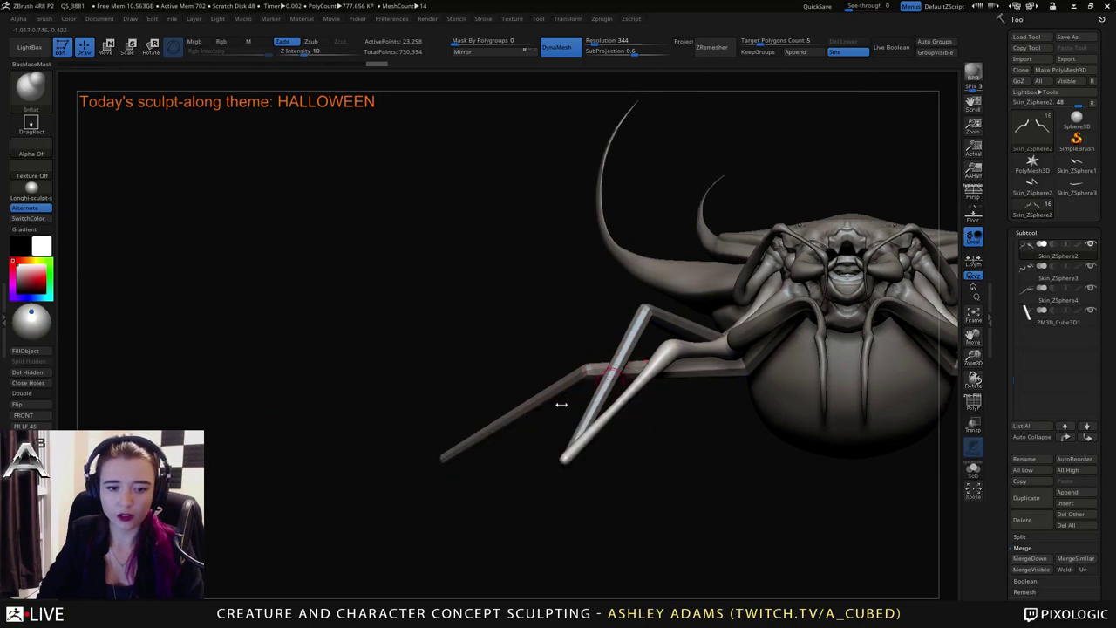
alt+drag(497, 440, 585, 372)
key(b)
key(s)
key(h)
key(space)
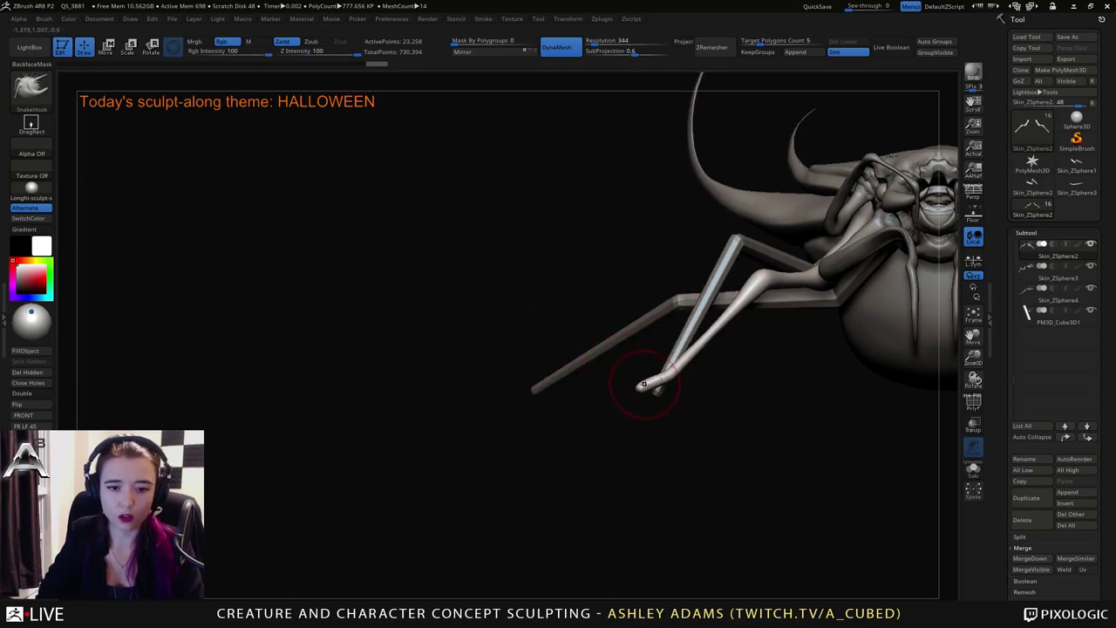
key(ctrl+z)
right_click(655, 387)
drag(654, 386, 624, 386)
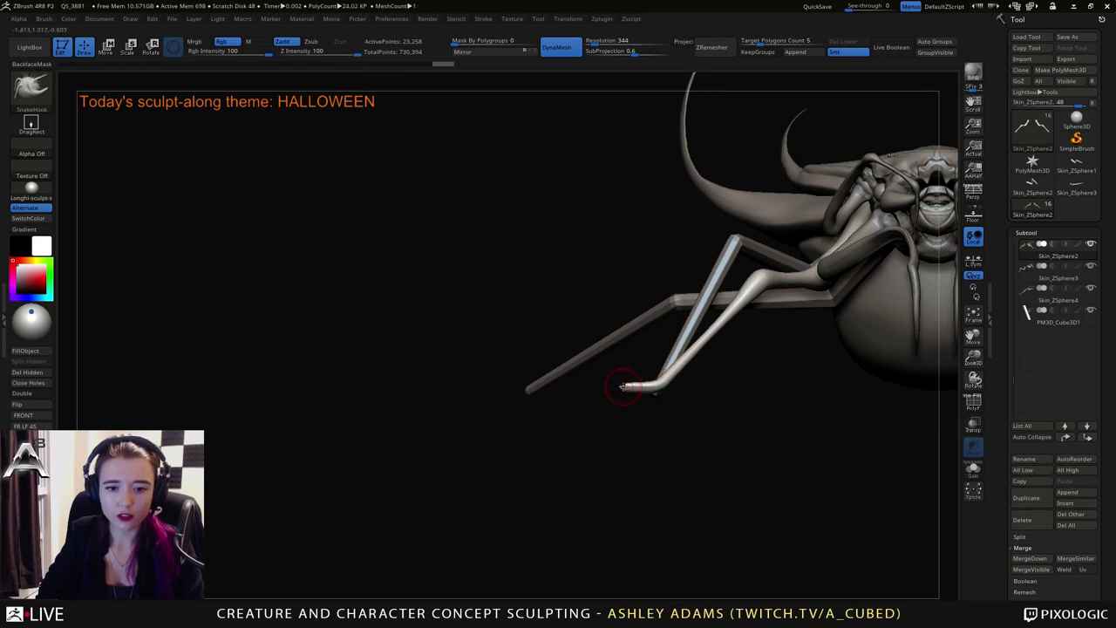
key(space)
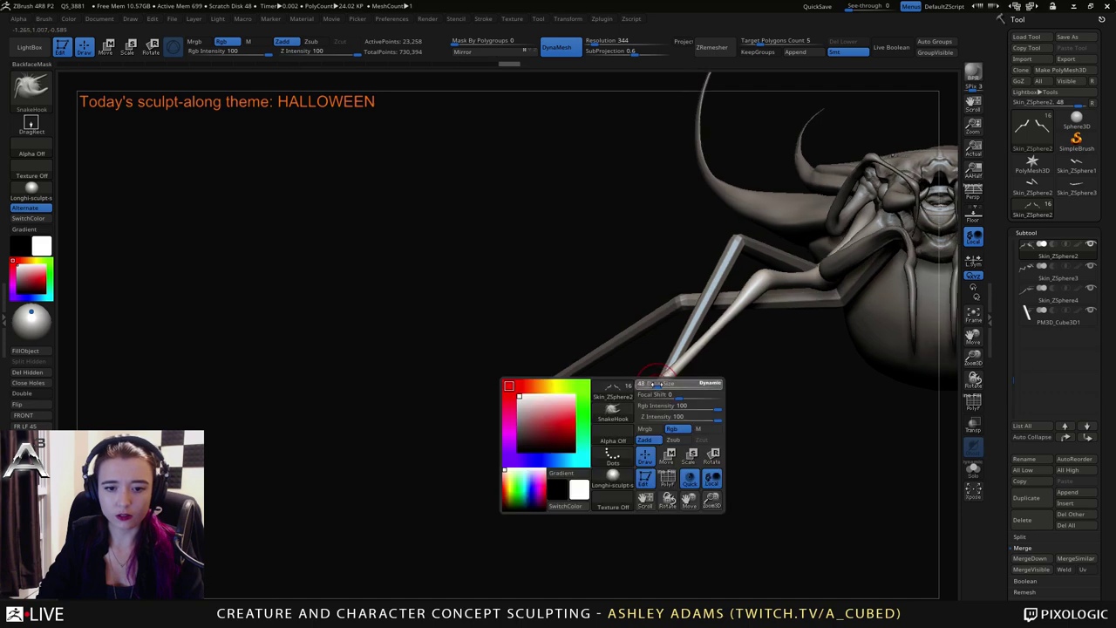
mouse_move(658, 388)
mouse_down()
mouse_move(705, 391)
mouse_move(790, 353)
mouse_move(653, 351)
mouse_move(698, 361)
mouse_move(614, 335)
mouse_up()
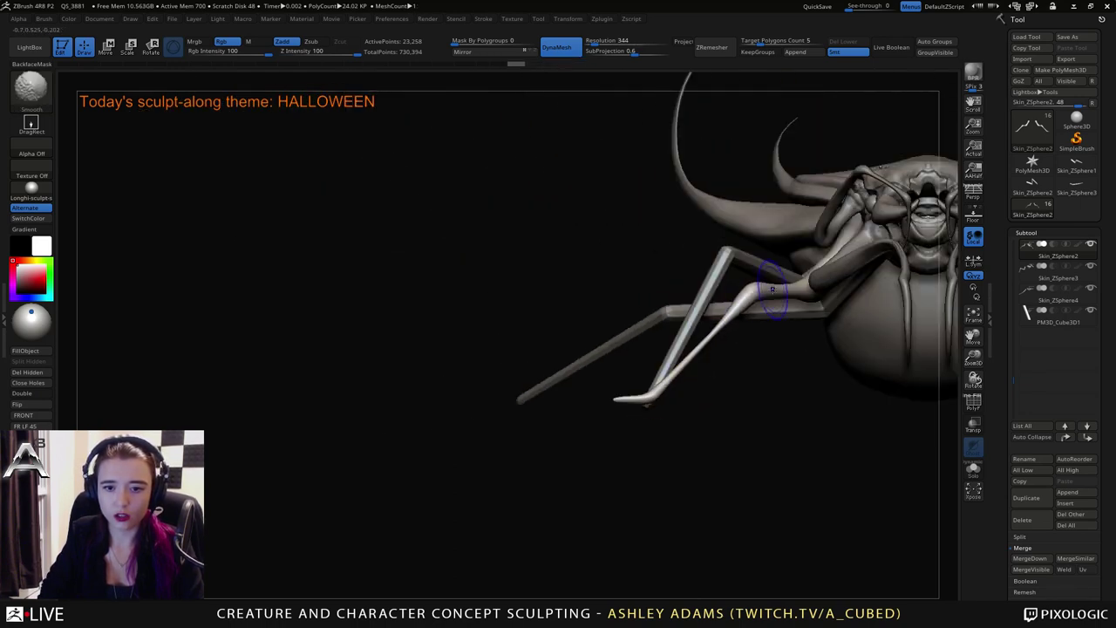
Smooth the front legs around the knee and nudge the segment close to the head with the SnakeHook brush.
drag(739, 350, 821, 346)
shift+drag(789, 270, 801, 253)
right_drag(759, 312, 753, 309)
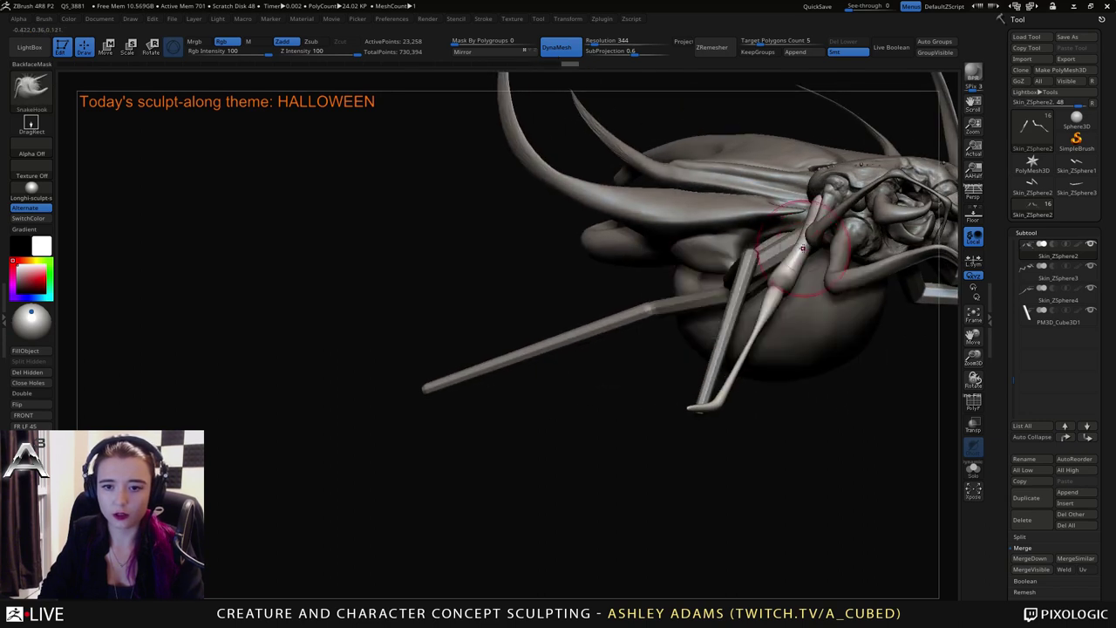
drag(800, 247, 797, 253)
Refine the thickness of the front legs' upper segment and first joint with the Inflate brush, then smooth that joint.
right_drag(702, 306, 763, 305)
key(b)
key(i)
key(n)
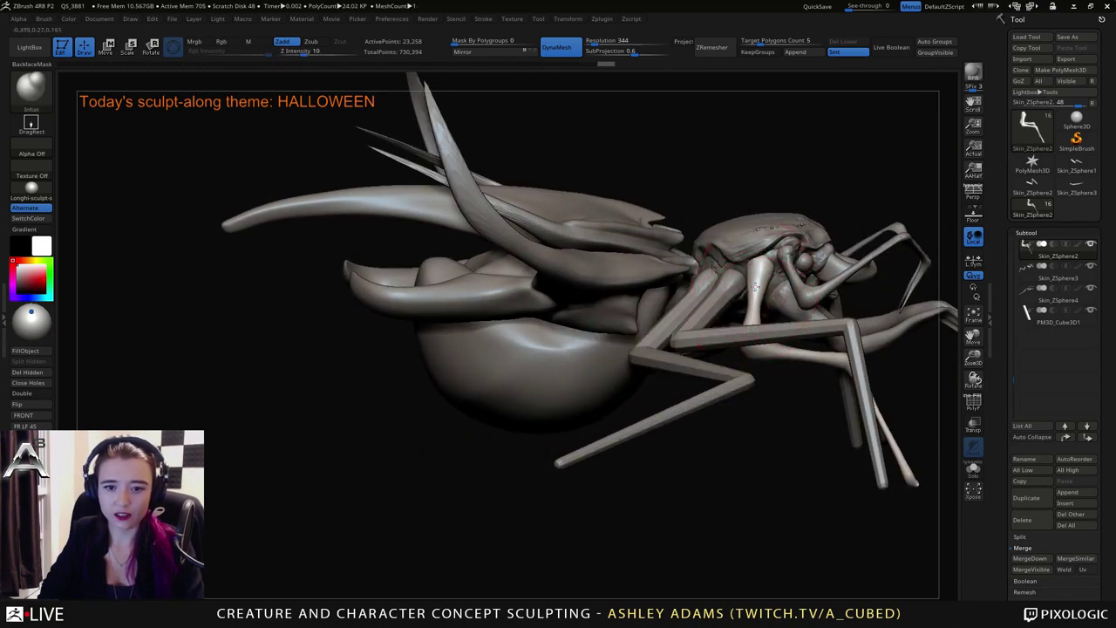
drag(752, 318, 748, 328)
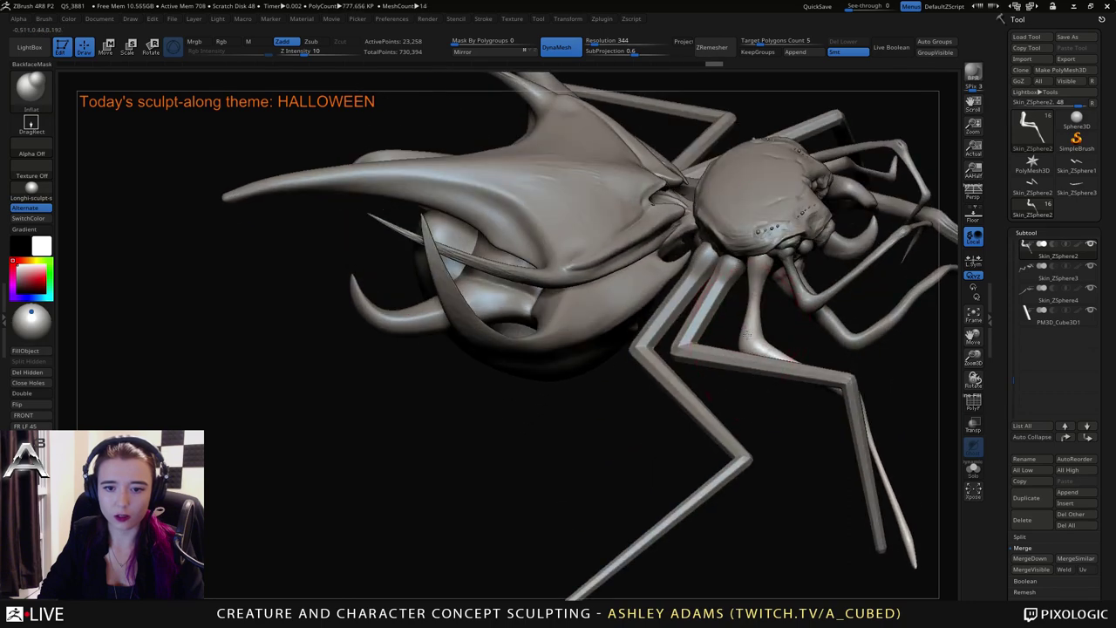
key(space)
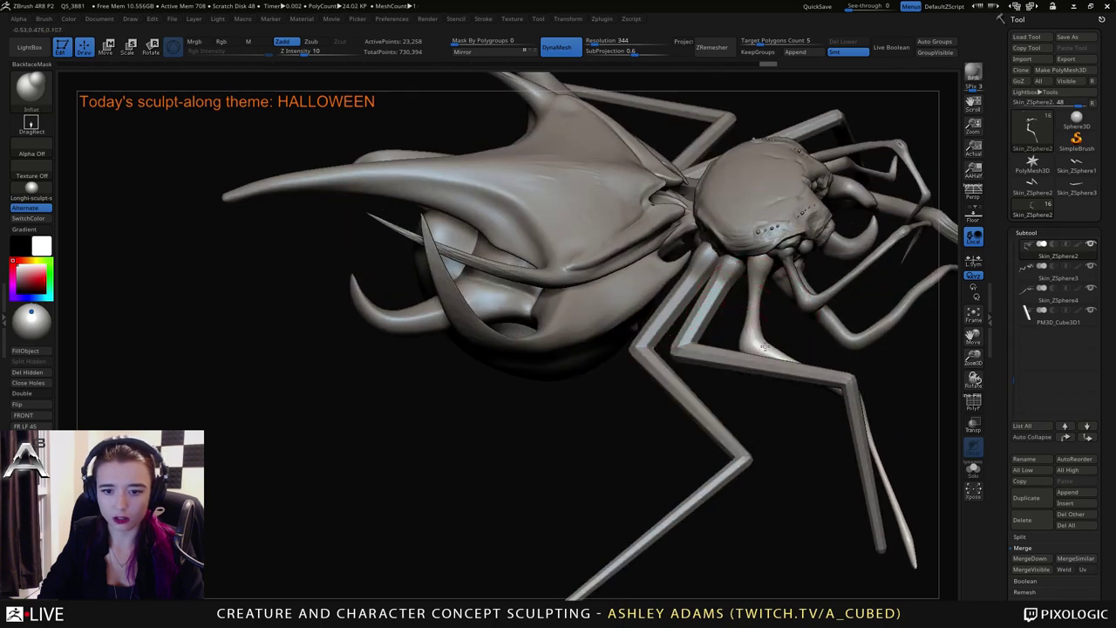
right_drag(764, 347, 772, 341)
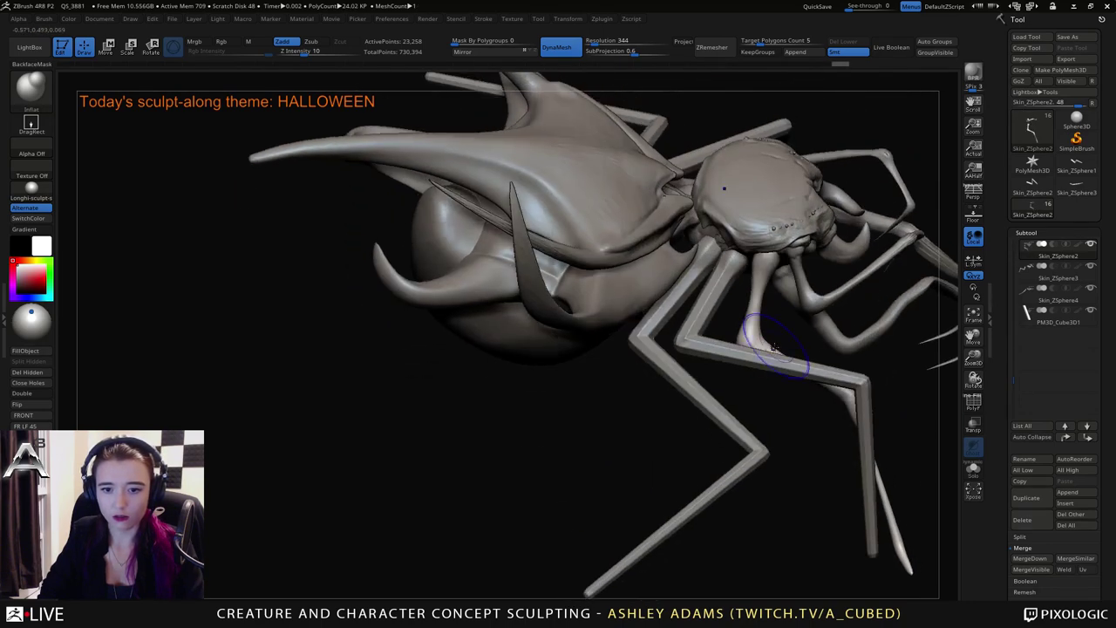
shift+drag(772, 341, 751, 316)
Select the middle pair of legs and shape them with Inflate and smoothing, giving them swollen joints and slimmer shafts.
right_drag(714, 292, 712, 295)
key(space)
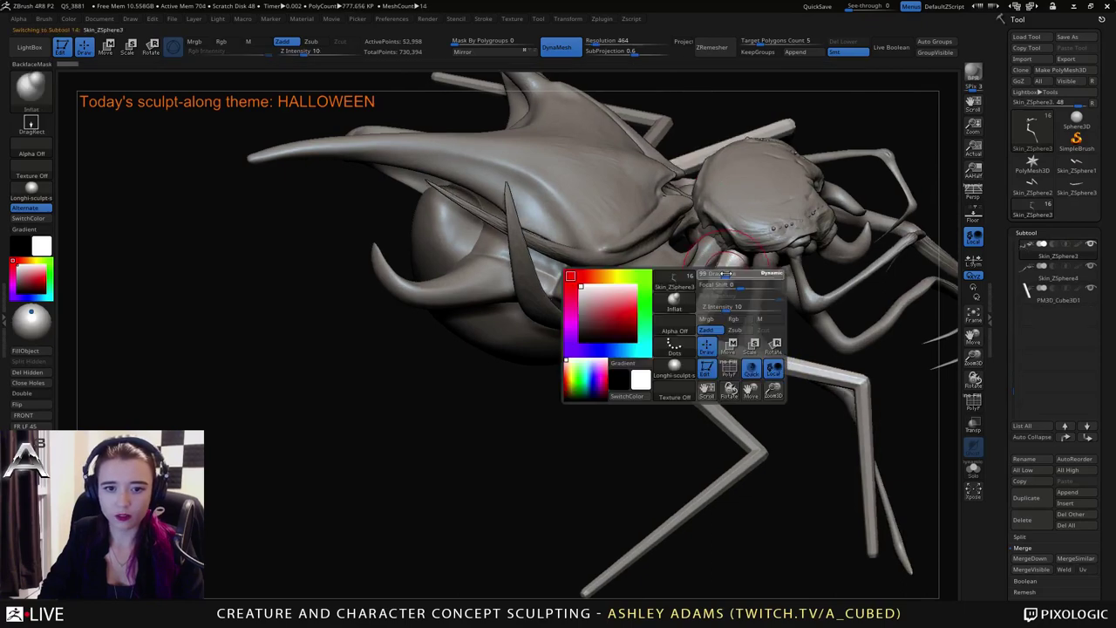
alt+click(710, 296)
key(shift)
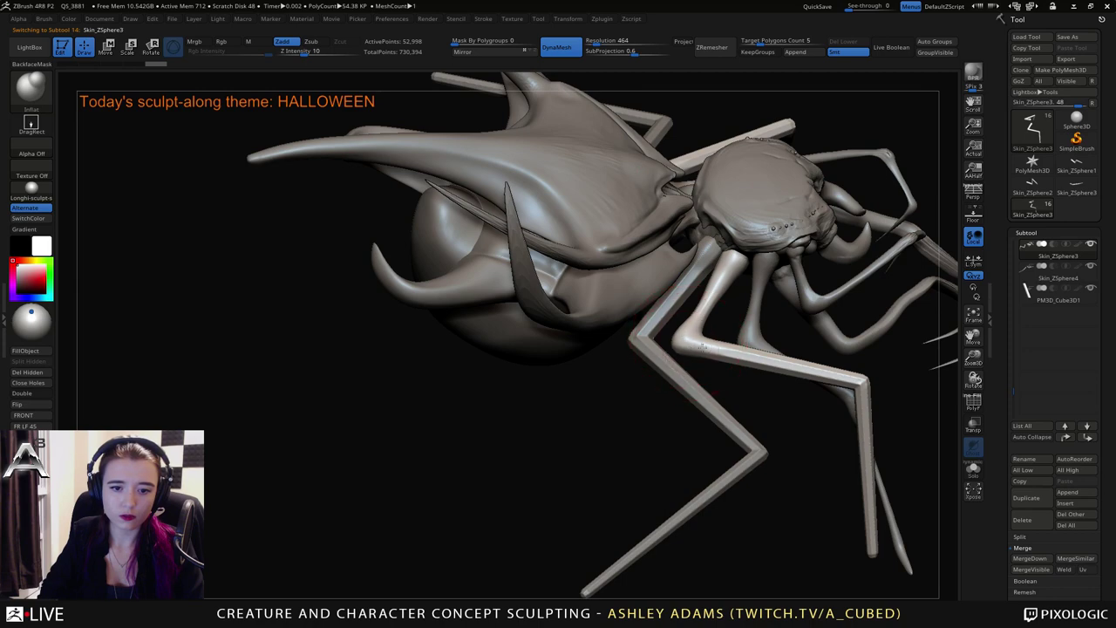
mouse_move(702, 347)
mouse_down()
mouse_move(858, 380)
mouse_move(706, 354)
mouse_up()
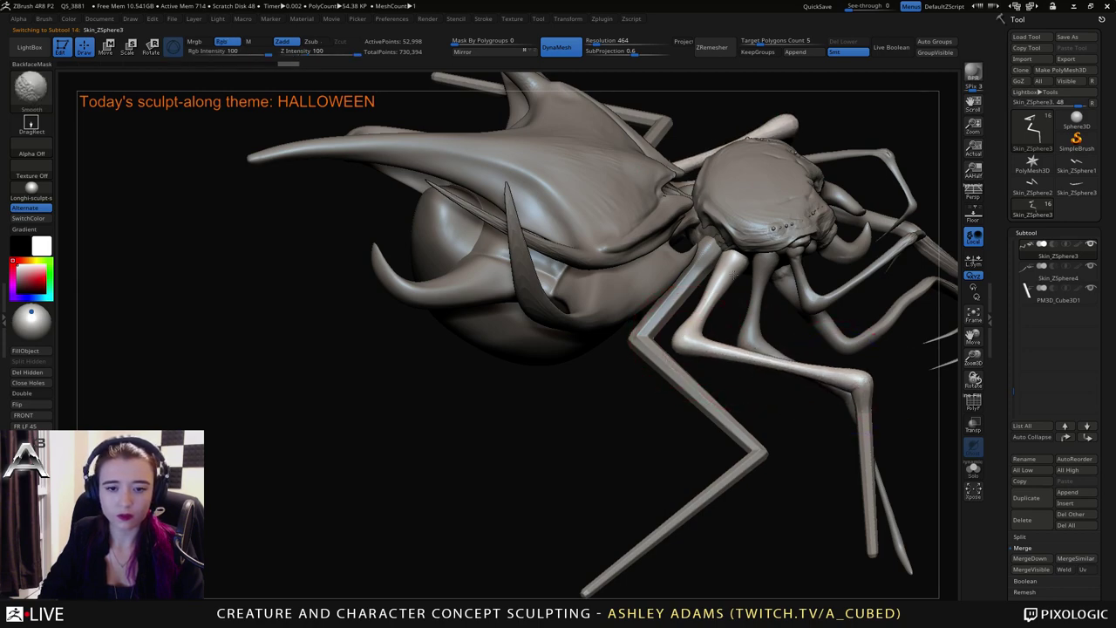
shift+drag(733, 274, 743, 258)
mouse_move(743, 259)
right_down()
mouse_move(737, 244)
mouse_move(748, 301)
mouse_move(673, 256)
mouse_move(711, 277)
mouse_move(731, 272)
right_up()
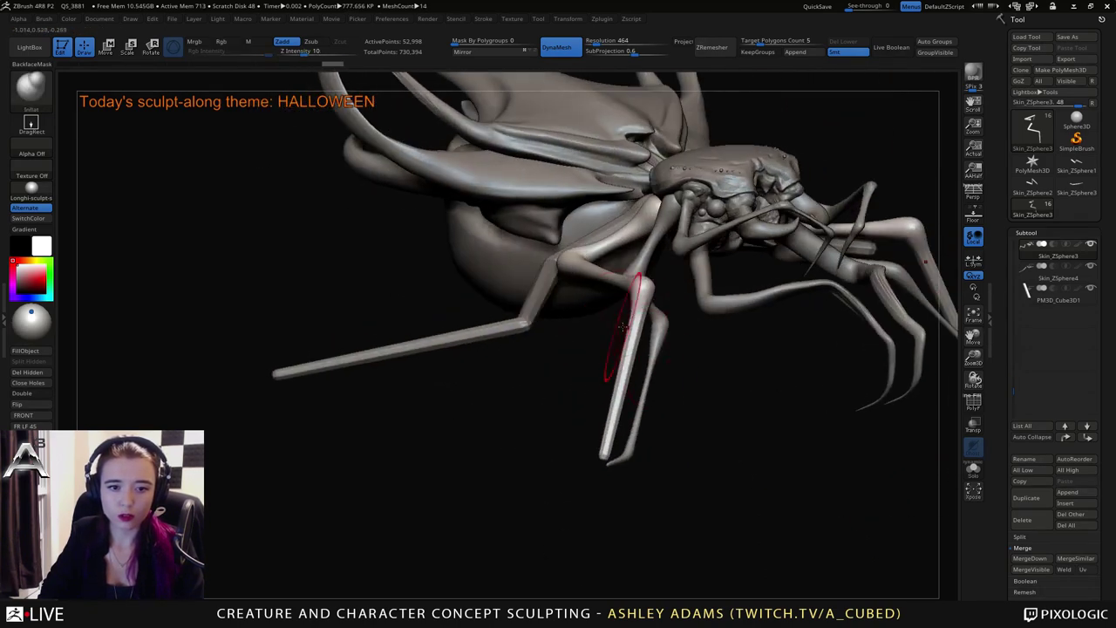
mouse_move(639, 300)
alt+mouse_down()
mouse_move(610, 436)
mouse_move(638, 326)
alt+mouse_up()
right_drag(642, 319, 589, 364)
Pull a small foot outward from the tips of the middle legs with the SnakeHook brush and blend the bend.
alt+right_drag(599, 404, 640, 398)
key(space)
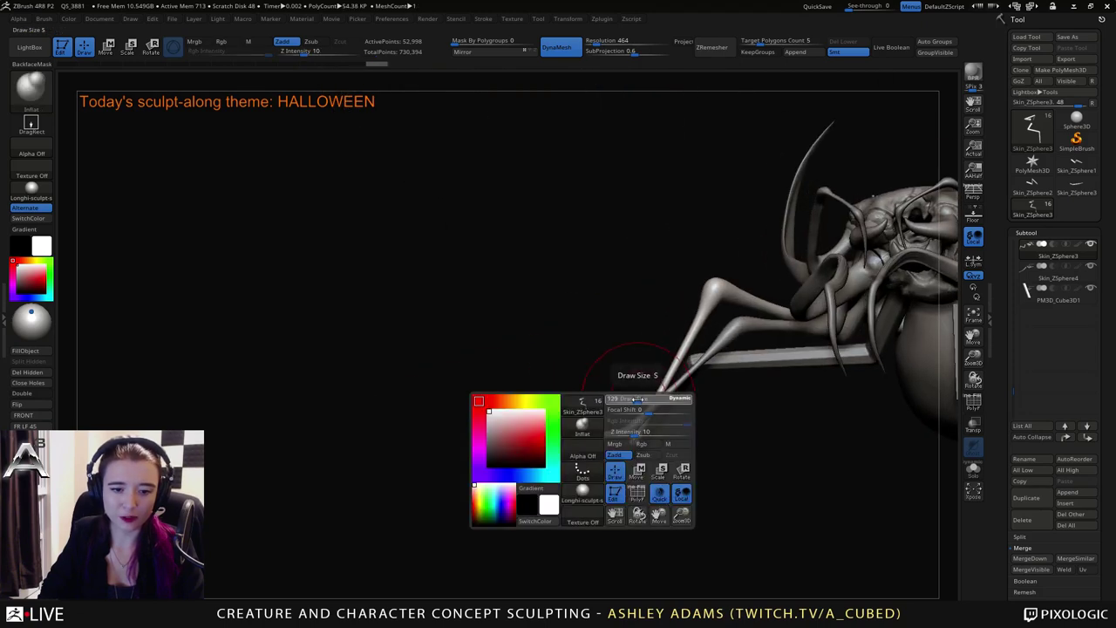
drag(637, 399, 622, 399)
key(b)
key(s)
key(h)
right_drag(632, 440, 774, 449)
key(space)
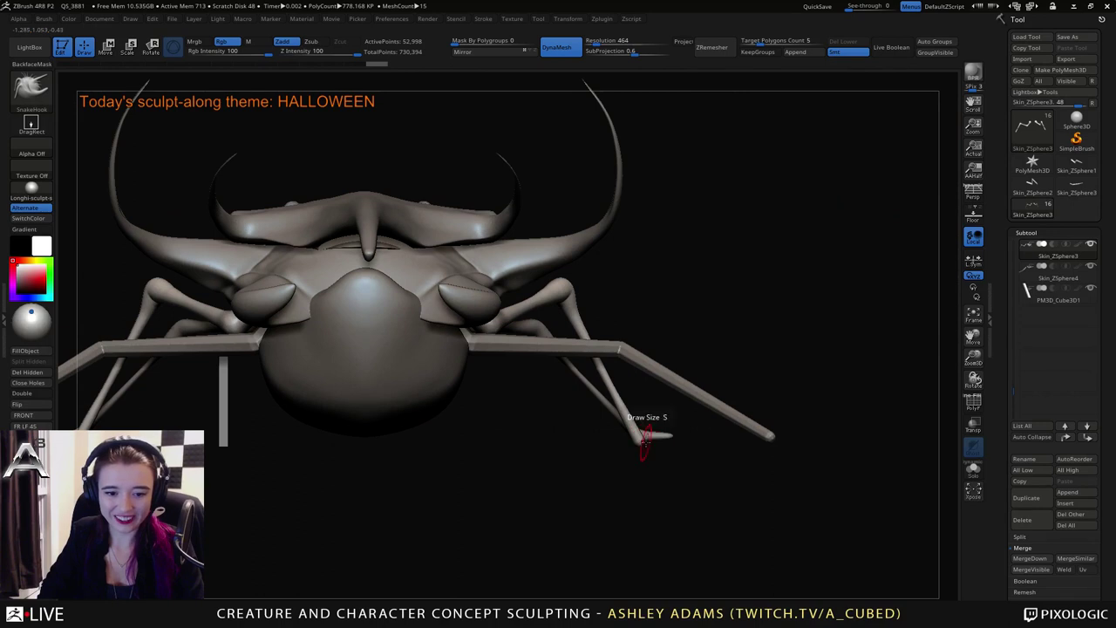
drag(675, 439, 666, 440)
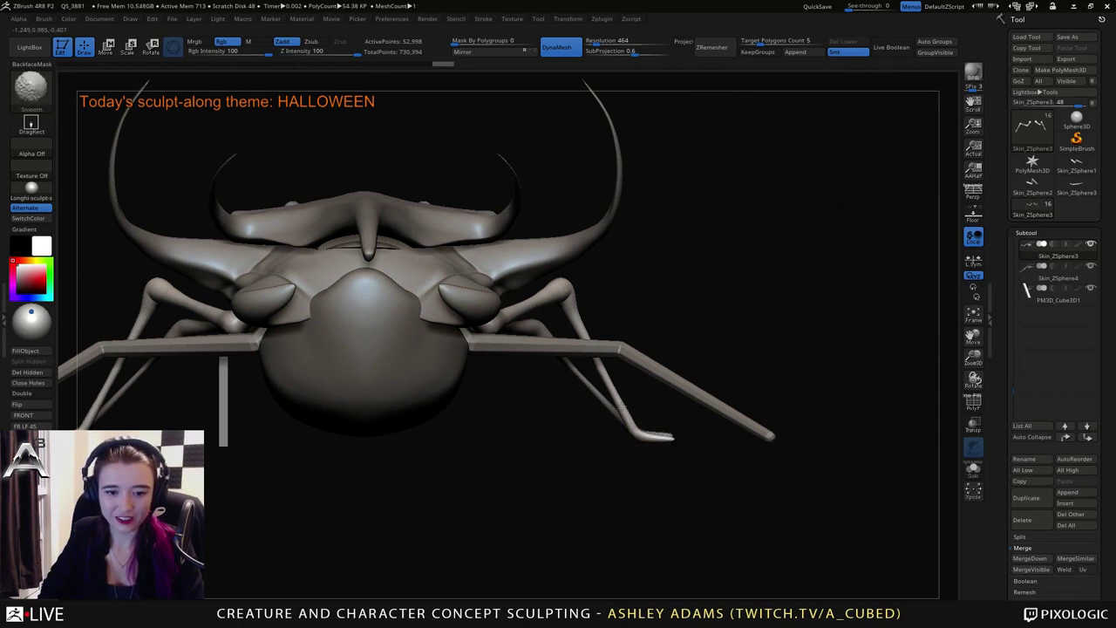
Select the rear pair of legs and reshape the segment nearest the body with the Inflate brush and smoothing.
mouse_move(640, 352)
right_down()
mouse_move(652, 354)
mouse_move(655, 305)
right_up()
mouse_move(750, 349)
right_down()
mouse_move(622, 365)
mouse_move(719, 349)
mouse_move(859, 361)
right_up()
alt+right_drag(859, 300, 627, 399)
alt+click(625, 347)
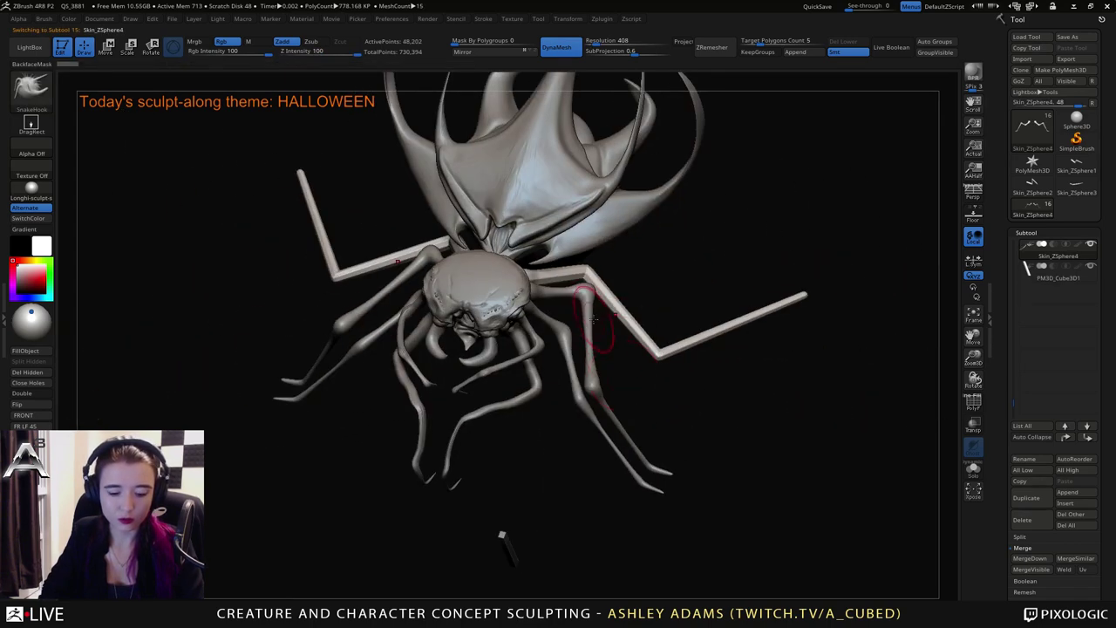
key(b)
key(i)
key(n)
right_drag(601, 292, 599, 331)
drag(565, 272, 539, 283)
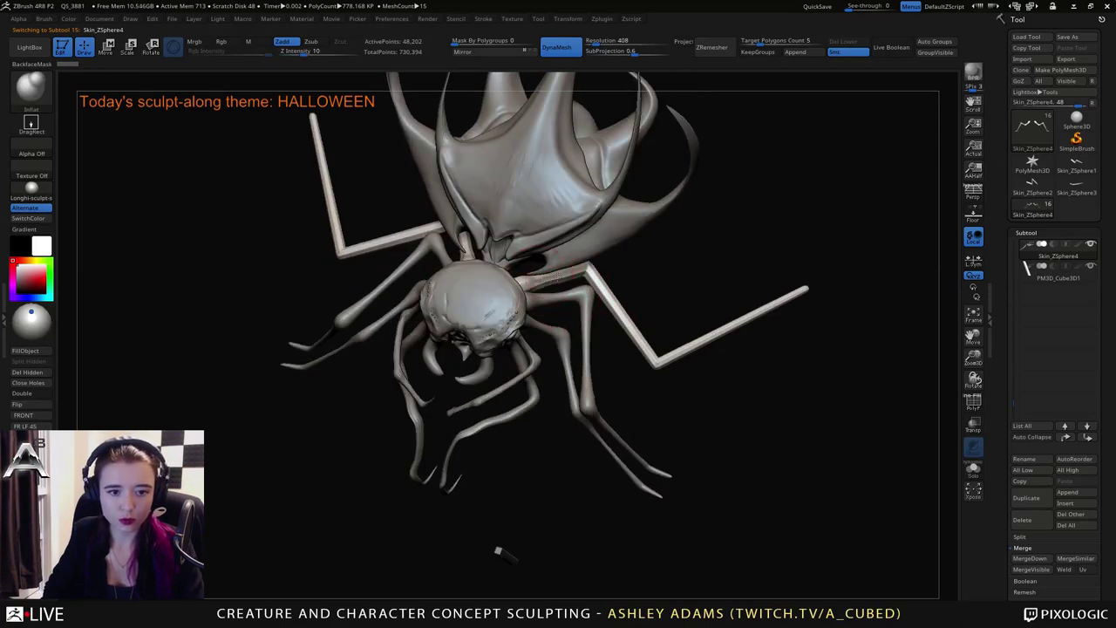
right_drag(602, 306, 565, 297)
mouse_move(567, 274)
shift+mouse_down()
mouse_move(540, 279)
mouse_move(596, 279)
shift+mouse_up()
Swell the rear legs' joints and slim their long outer segments with the resized Inflate brush.
key(space)
mouse_move(598, 282)
mouse_down()
mouse_move(653, 348)
mouse_move(595, 277)
mouse_move(523, 281)
mouse_move(571, 273)
mouse_up()
drag(654, 351, 761, 303)
mouse_move(766, 301)
mouse_down()
mouse_move(795, 286)
mouse_move(713, 328)
mouse_up()
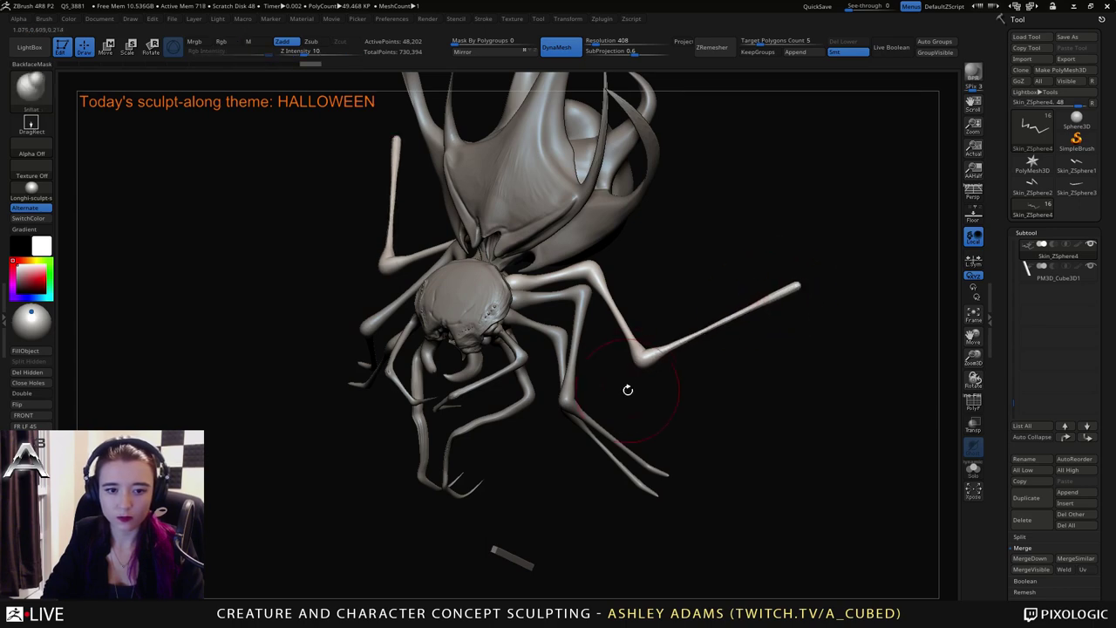
Draw a thin pointed foot out of the rear legs' tips with the SnakeHook brush, adjusting its draw size.
drag(628, 389, 639, 307)
key(space)
drag(624, 366, 617, 470)
mouse_move(585, 389)
mouse_down()
mouse_move(596, 388)
mouse_move(558, 362)
mouse_move(578, 354)
mouse_move(625, 366)
mouse_up()
key(space)
key(b)
key(s)
key(h)
key(space)
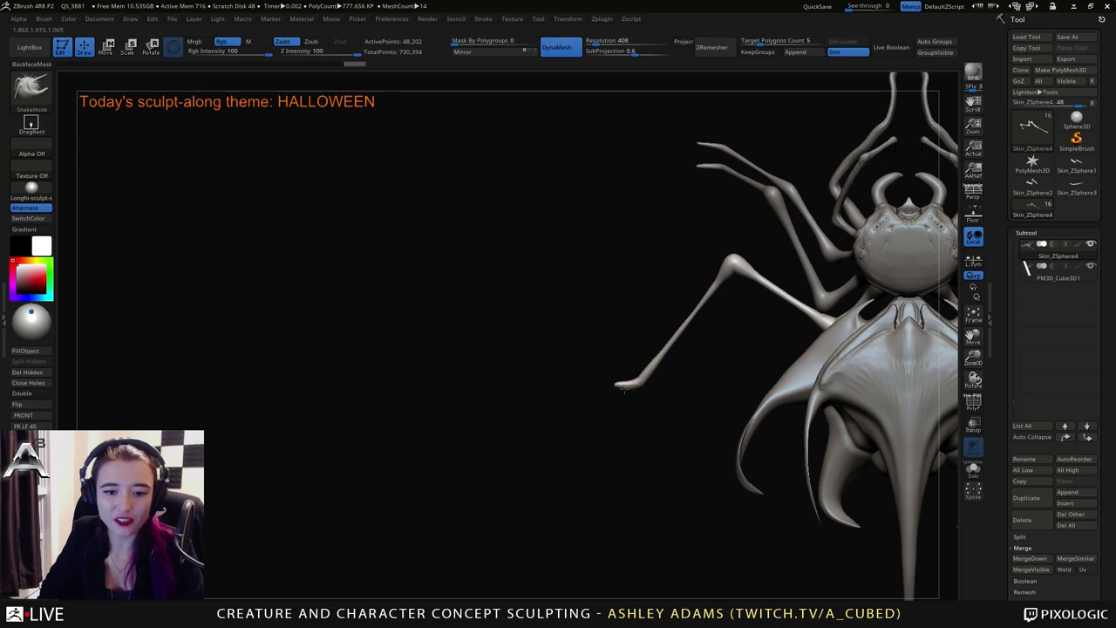
key(shift)
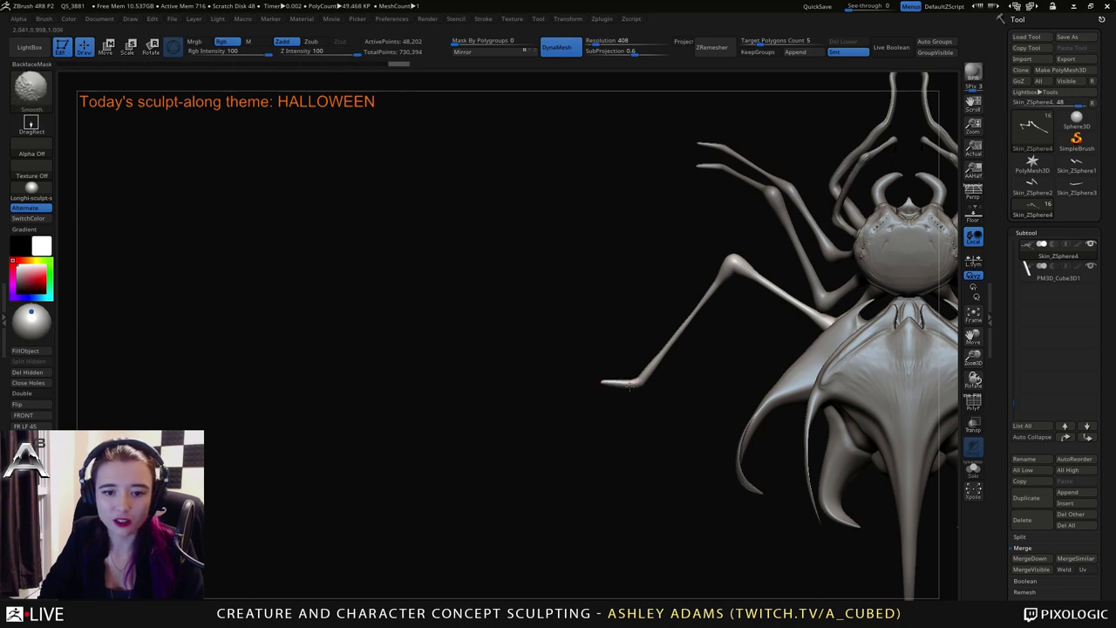
mouse_move(648, 418)
mouse_down()
mouse_move(648, 327)
mouse_move(671, 379)
mouse_move(617, 383)
mouse_up()
key(space)
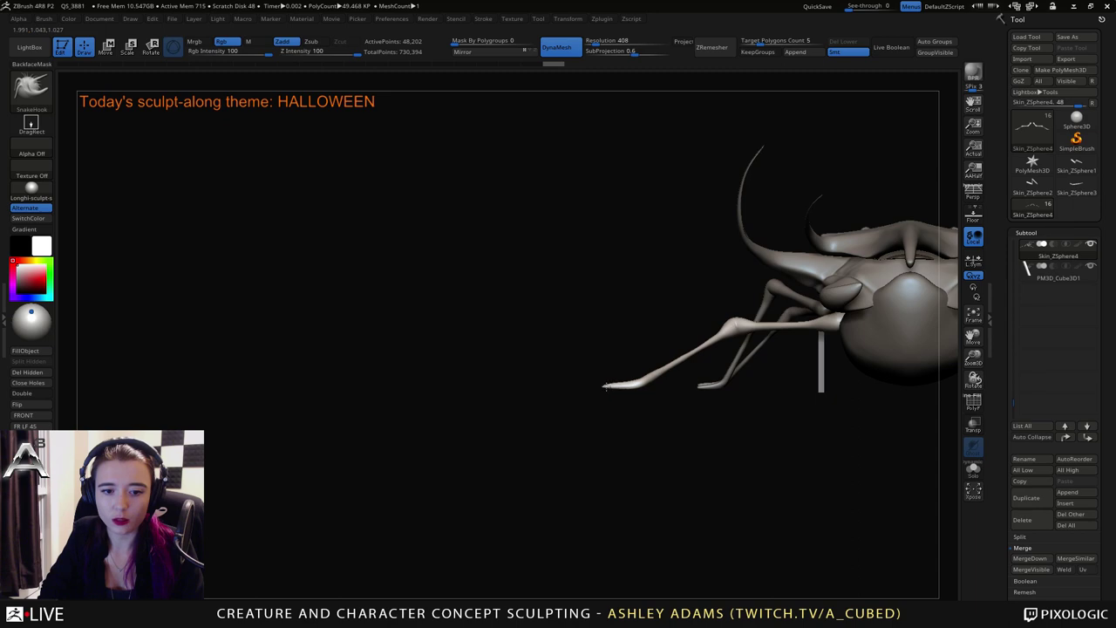
Examine the whole creature from the front and side to check the proportions of the reshaped legs.
key(shift)
drag(652, 396, 737, 383)
mouse_move(621, 383)
shift+mouse_down()
mouse_move(604, 380)
mouse_move(612, 314)
mouse_move(590, 369)
mouse_move(618, 403)
mouse_move(558, 389)
mouse_move(739, 380)
shift+mouse_up()
key(space)
drag(647, 313, 623, 320)
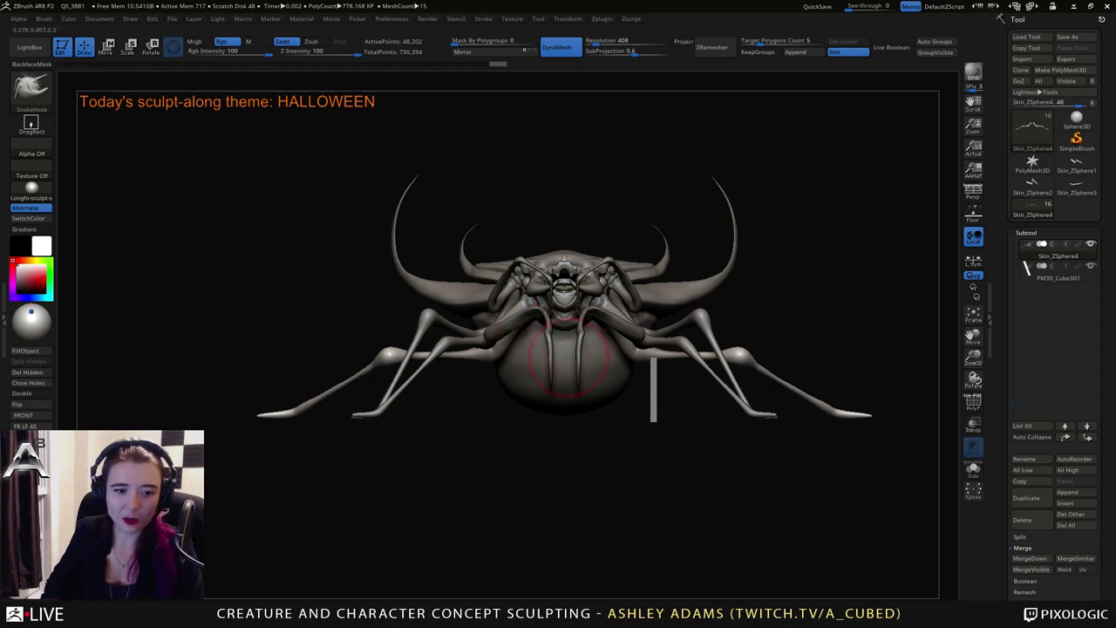
mouse_move(569, 357)
right_down()
mouse_move(629, 381)
mouse_move(617, 403)
mouse_move(610, 304)
mouse_move(544, 371)
right_up()
key(space)
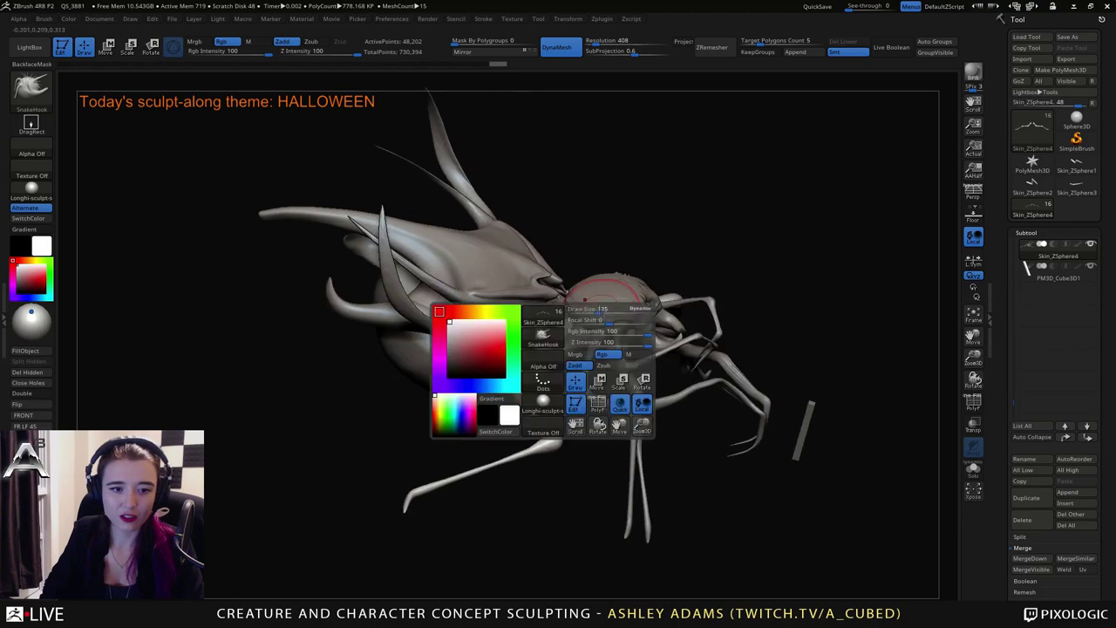
right_drag(600, 309, 695, 397)
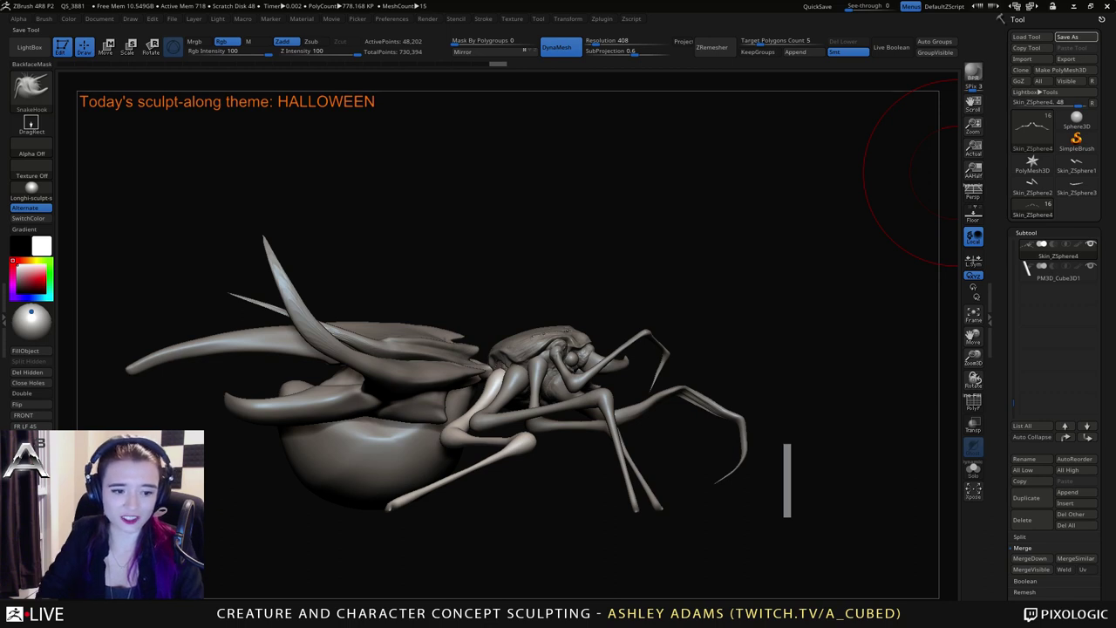
Select the head together with its attached face parts for the Move gizmo and turn on perspective view.
alt+right_drag(540, 341, 614, 379)
alt+click(594, 339)
key(w)
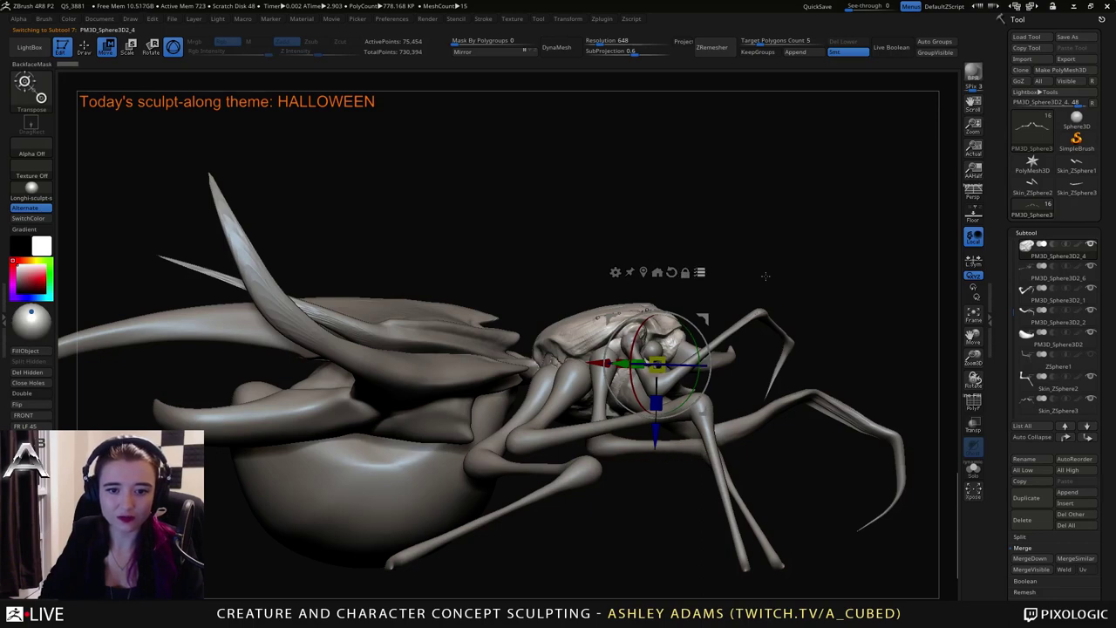
alt+right_drag(764, 275, 671, 270)
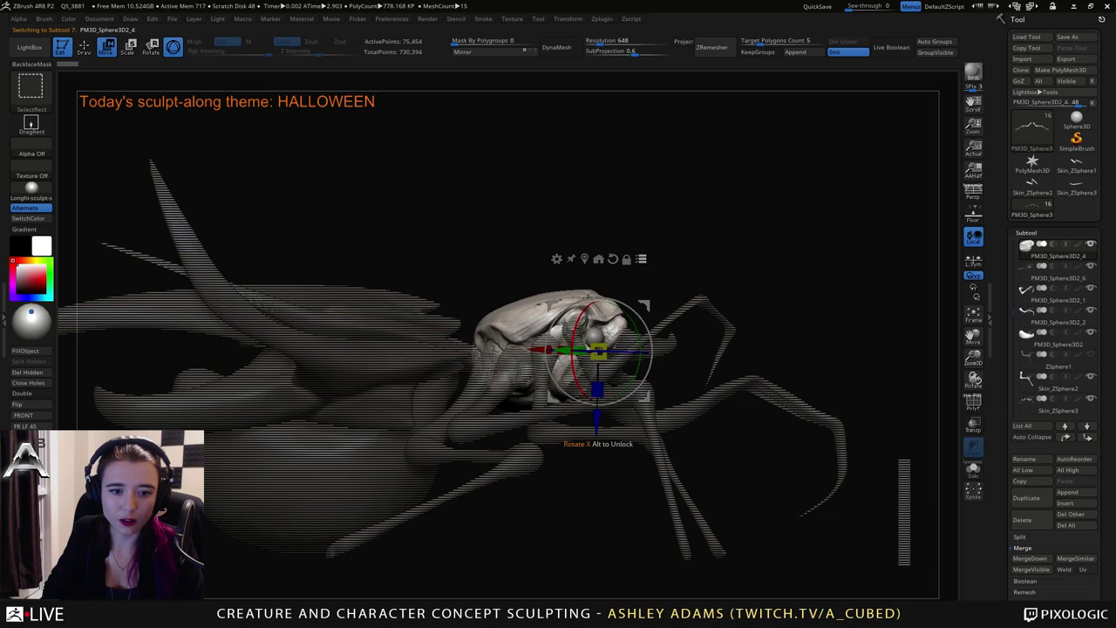
mouse_move(643, 379)
right_down()
mouse_move(609, 375)
mouse_move(593, 403)
mouse_move(558, 327)
mouse_move(583, 371)
mouse_move(576, 348)
right_up()
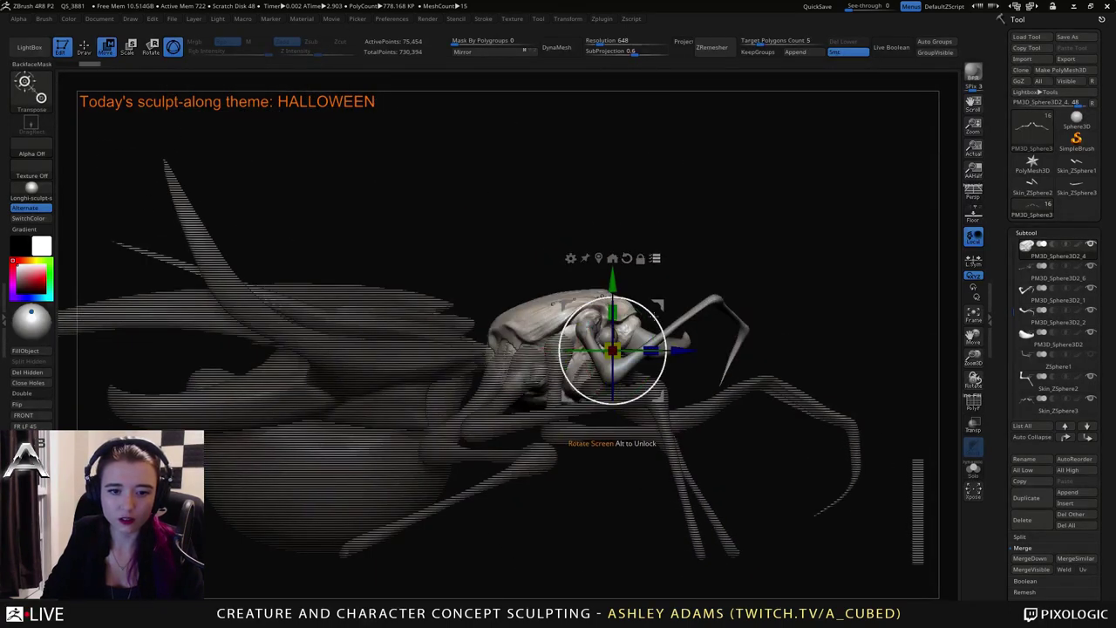
drag(653, 318, 664, 323)
drag(634, 285, 523, 292)
click(973, 187)
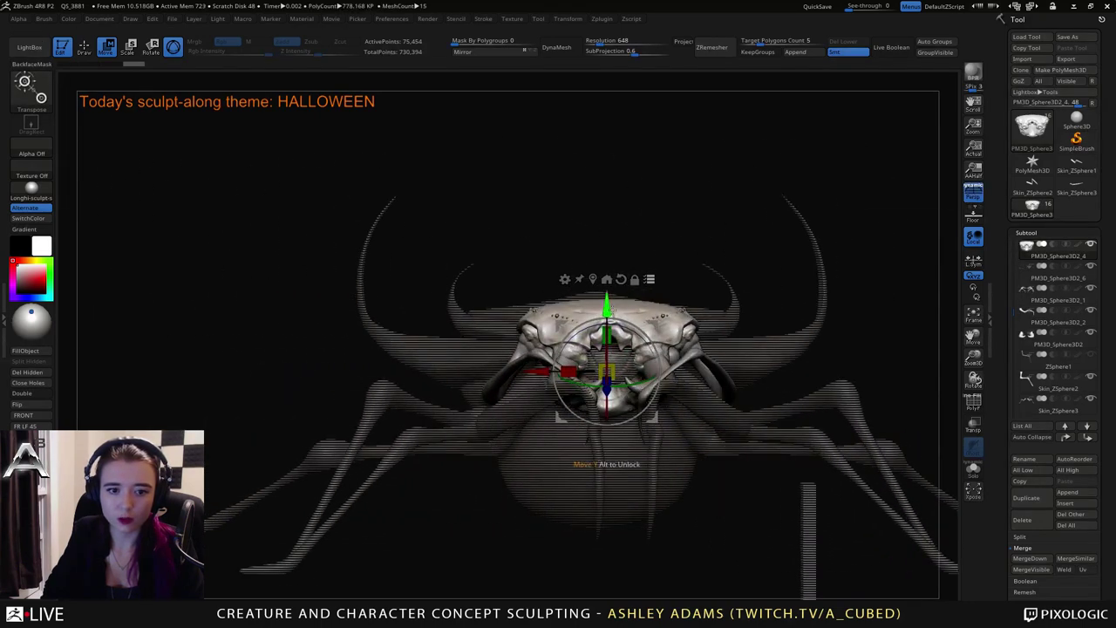
Try to lower the selected head parts and shift them forward with the Move gizmo.
alt+drag(632, 295, 562, 321)
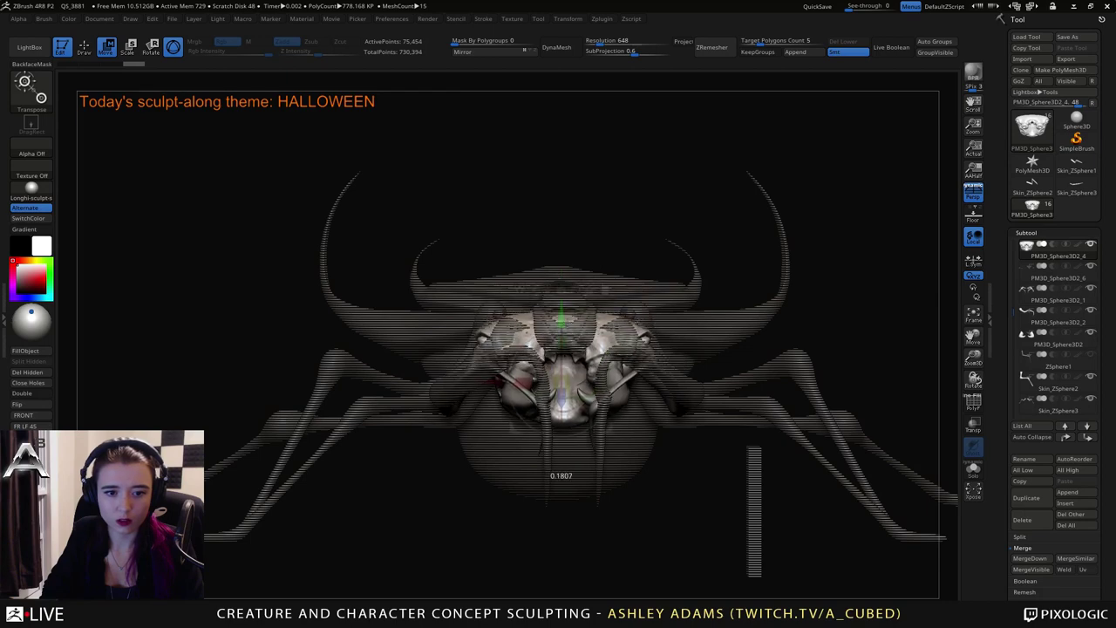
drag(576, 209, 750, 205)
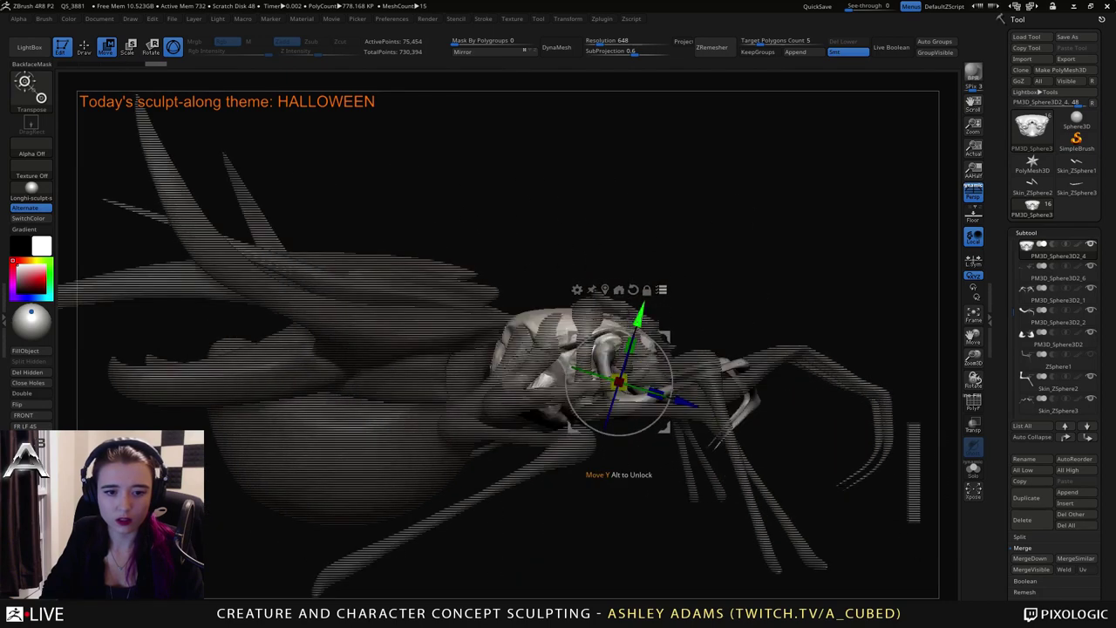
drag(640, 315, 639, 318)
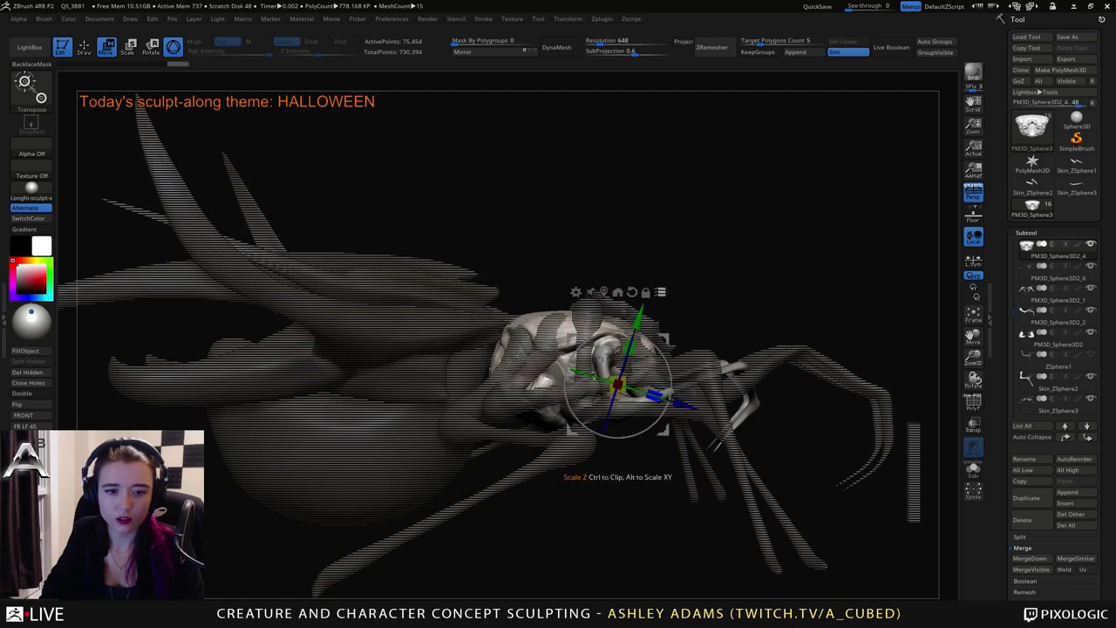
drag(683, 402, 693, 405)
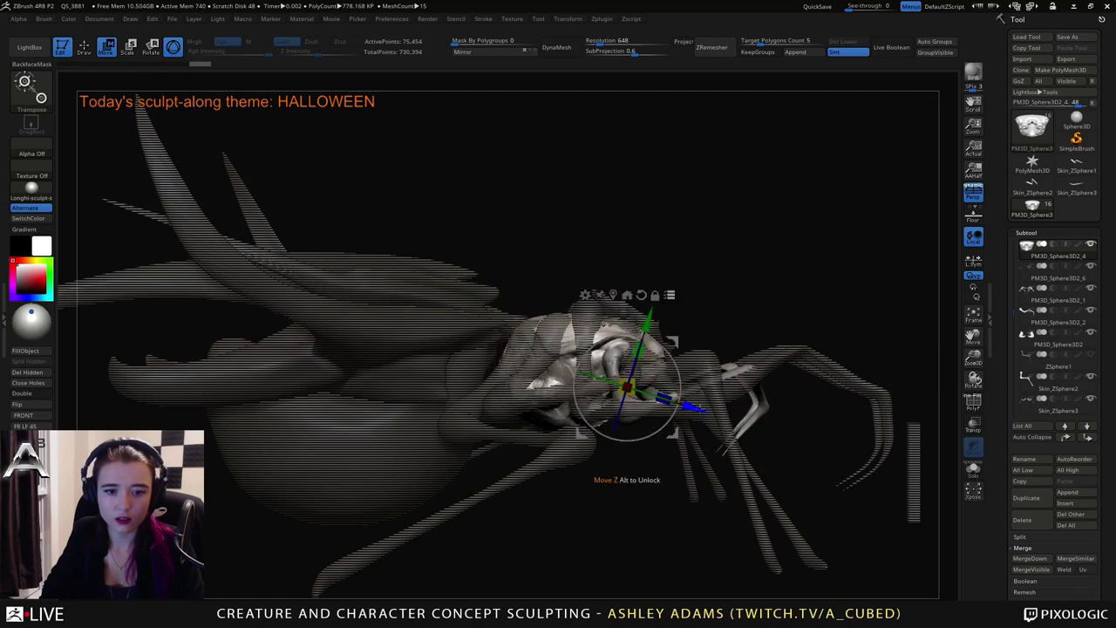
Undo the last repositioning changes to the head.
key(q)
drag(741, 334, 644, 330)
mouse_move(743, 305)
mouse_down()
mouse_move(702, 310)
mouse_move(724, 315)
mouse_up()
key(ctrl+z)
key(ctrl+z)
key(ctrl+z)
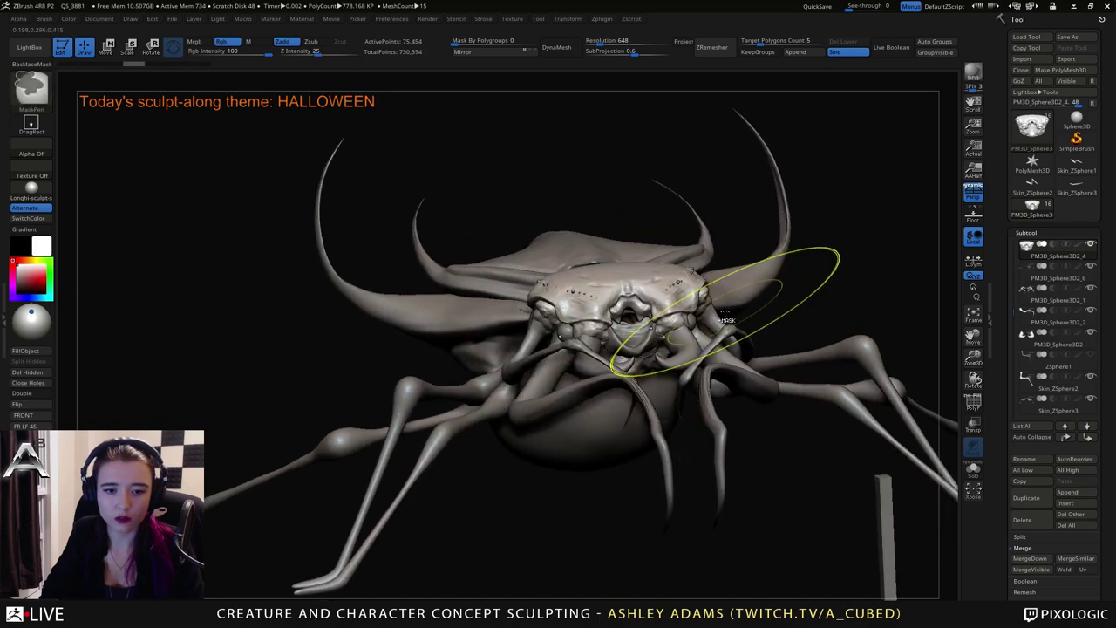
Select the head and its face parts again and reposition them as a group with the Move gizmo.
shift+right_drag(622, 306, 689, 308)
key(w)
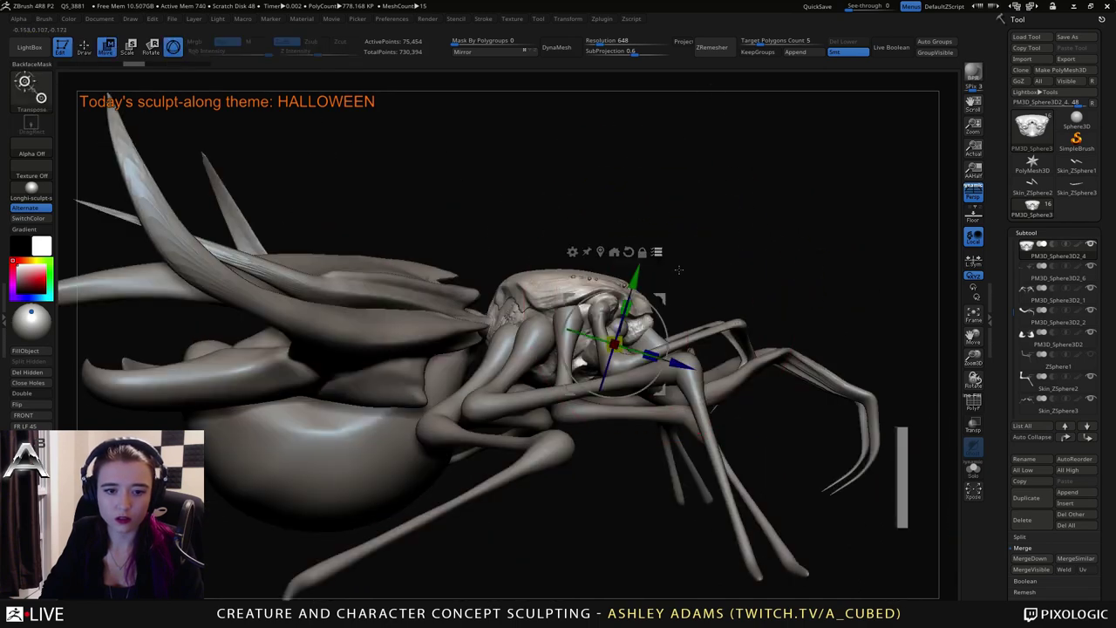
mouse_move(688, 288)
mouse_down()
mouse_move(647, 305)
mouse_move(641, 327)
mouse_up()
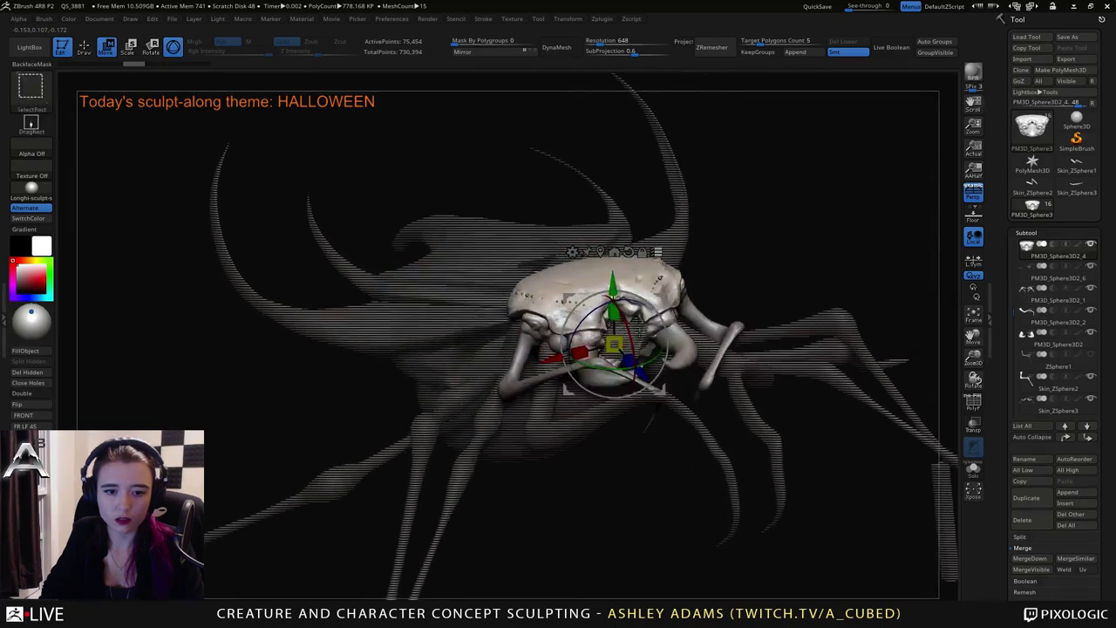
right_drag(641, 327, 713, 264)
drag(691, 263, 713, 329)
mouse_move(662, 450)
mouse_down()
mouse_move(611, 458)
mouse_move(656, 466)
mouse_up()
drag(709, 406, 720, 412)
shift+drag(947, 306, 695, 310)
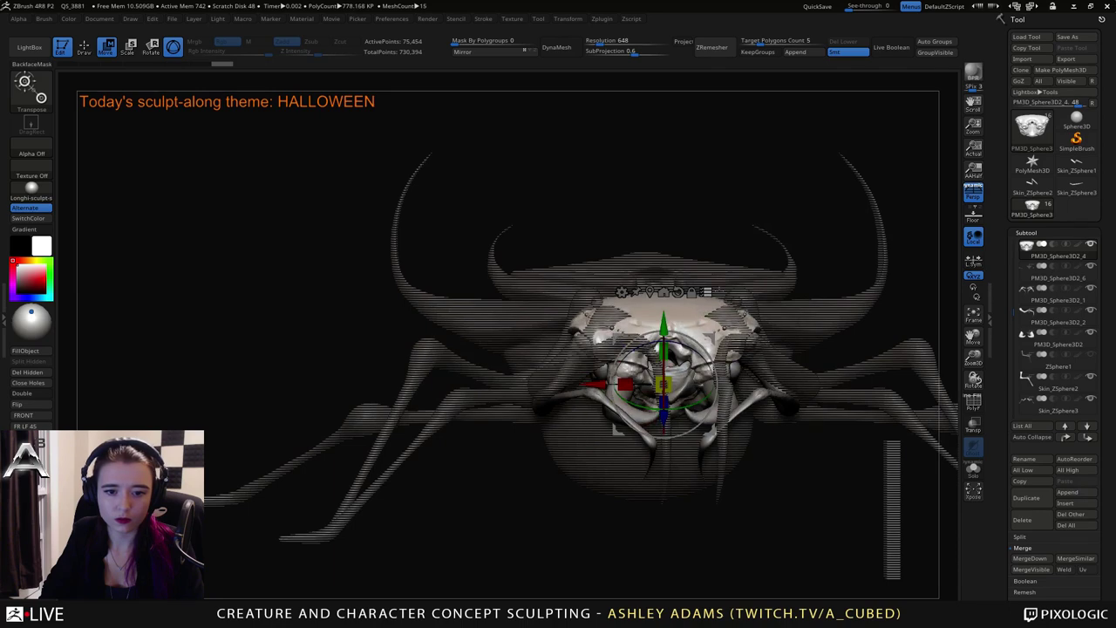
Fine-tune the head group's height between the legs from the front and clear the group selection.
alt+drag(575, 145, 497, 157)
alt+drag(687, 287, 698, 232)
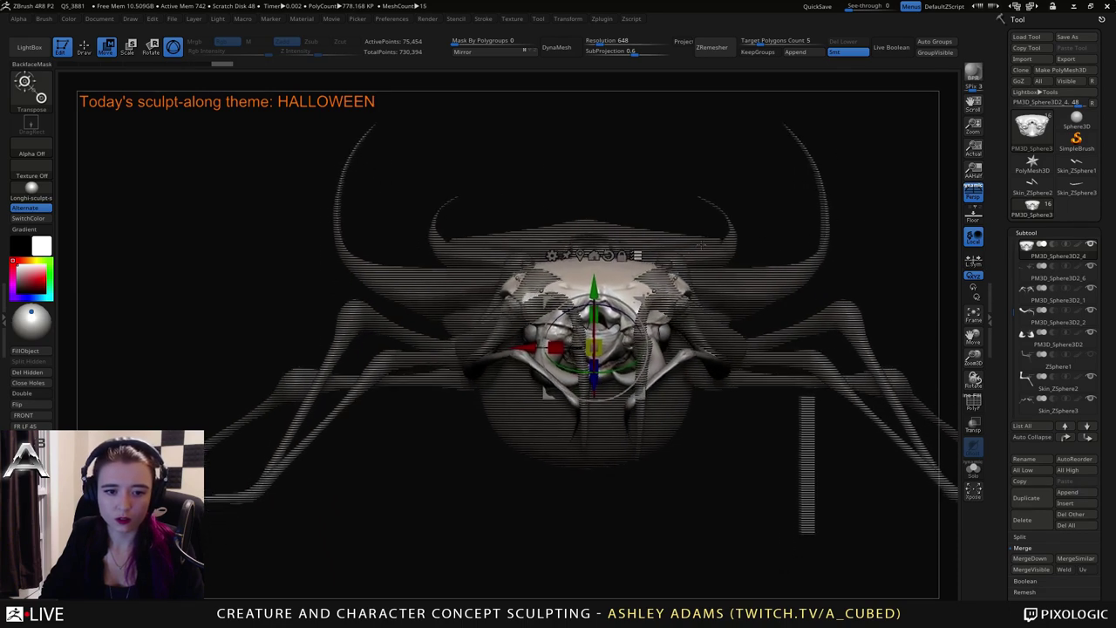
alt+drag(709, 300, 693, 271)
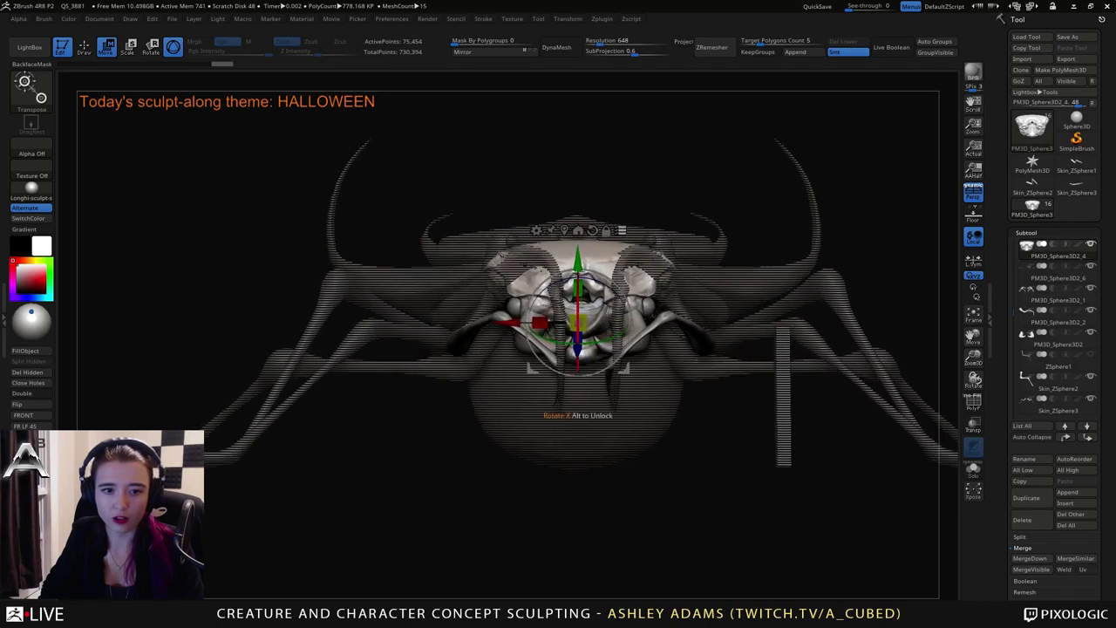
drag(579, 267, 583, 271)
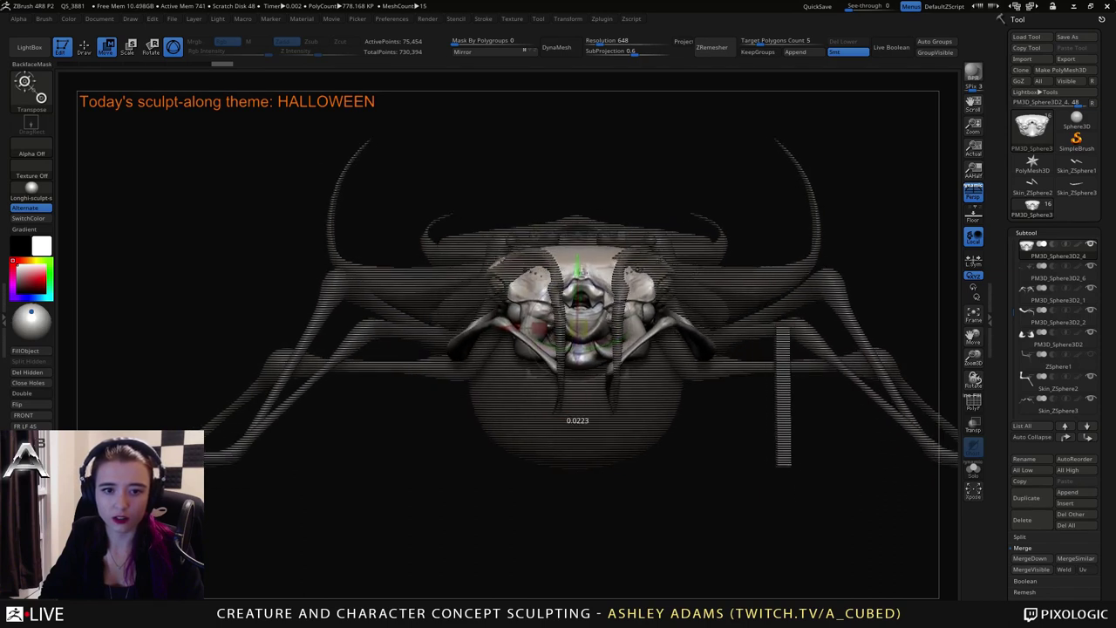
mouse_move(690, 272)
mouse_down()
mouse_move(730, 286)
mouse_move(734, 302)
mouse_move(688, 271)
mouse_up()
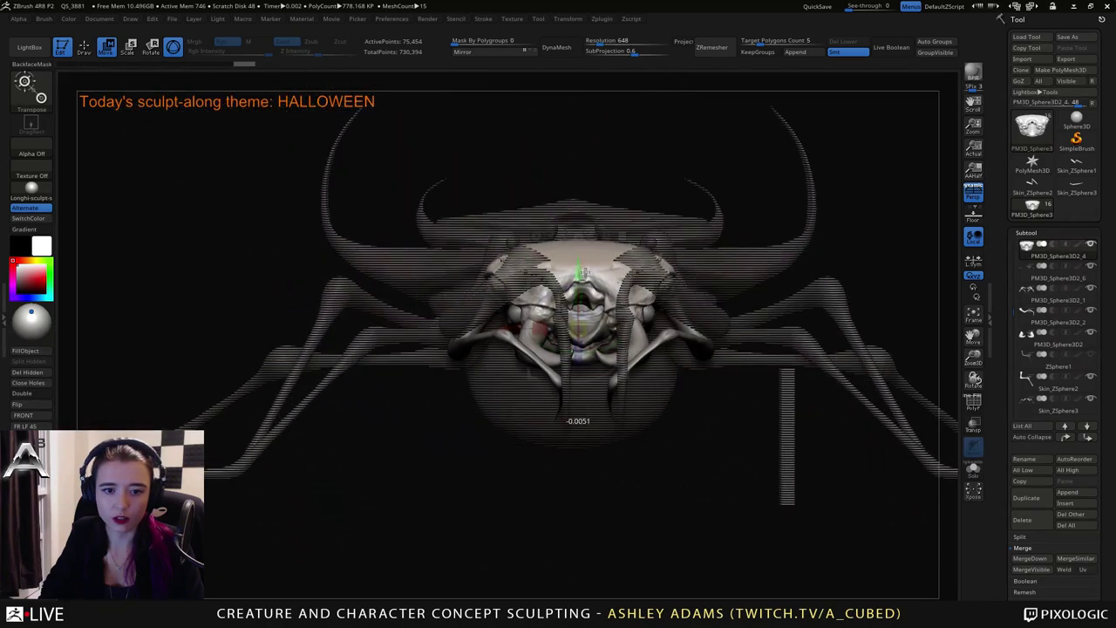
mouse_move(597, 265)
mouse_down()
mouse_move(753, 272)
mouse_move(701, 264)
mouse_move(584, 296)
mouse_up()
ctrl+shift+click(727, 274)
key(q)
Select the small eye spheres above the head and reset the Move gizmo for them.
alt+click(557, 297)
right_drag(559, 295, 652, 271)
key(w)
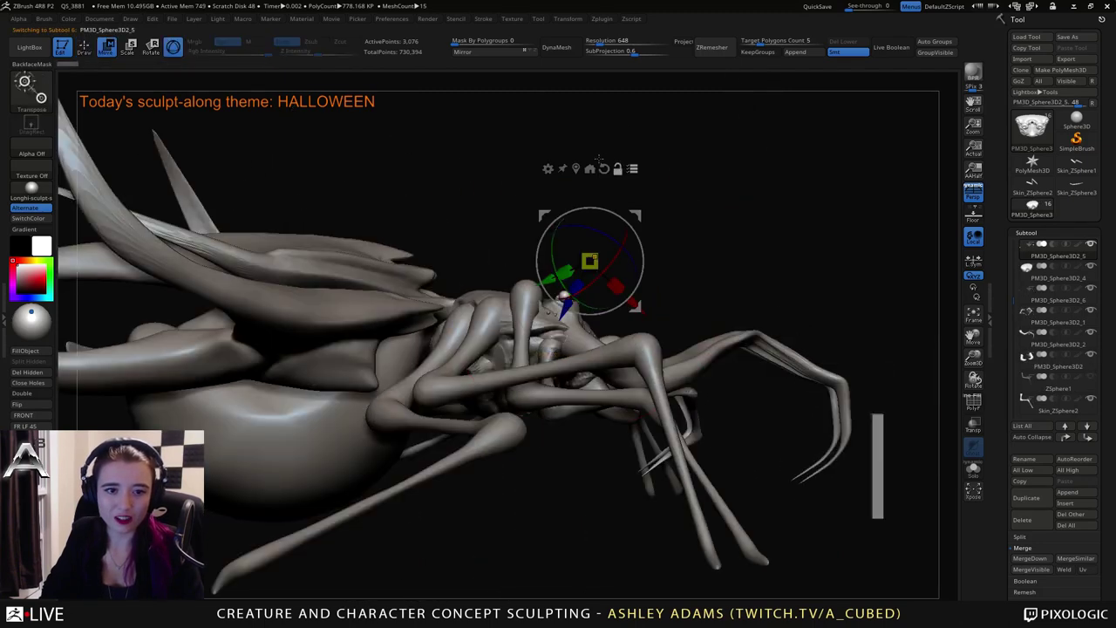
alt+click(604, 169)
drag(636, 215, 598, 301)
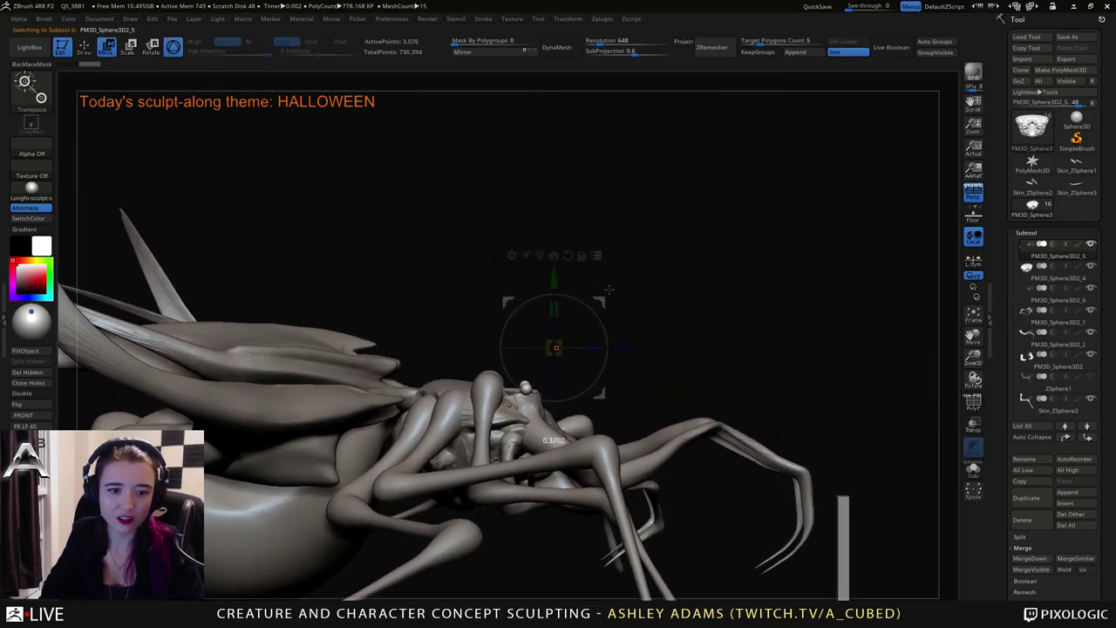
click(632, 169)
drag(635, 215, 612, 295)
right_drag(641, 275, 606, 224)
Seat the small eye spheres in the sides of the head with the Move gizmo.
drag(519, 305, 518, 304)
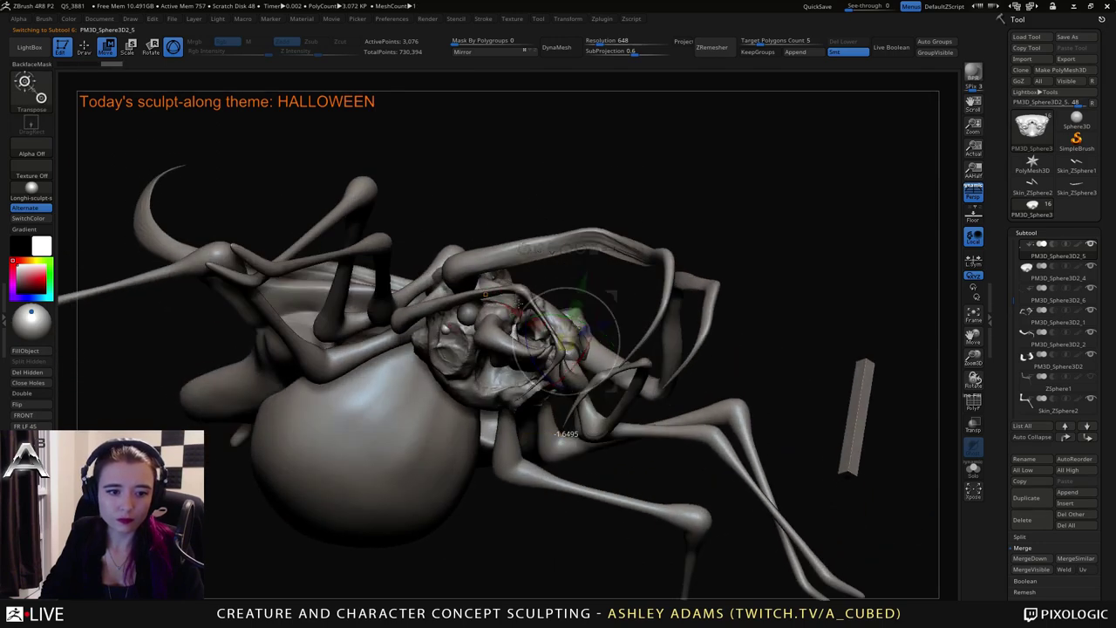
drag(566, 433, 553, 420)
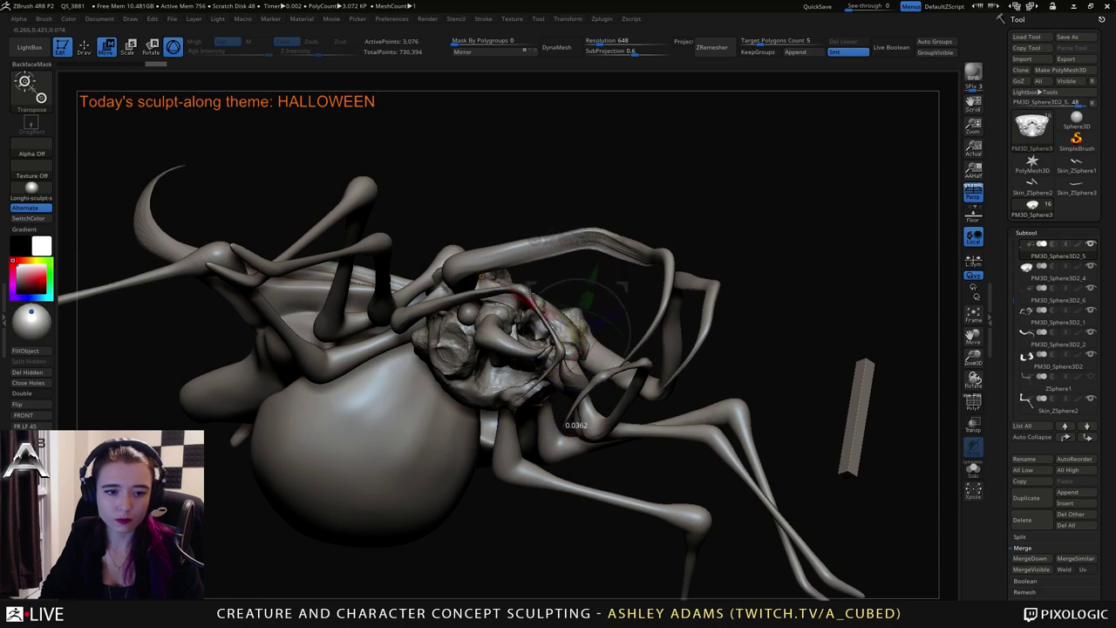
drag(532, 293, 534, 296)
right_drag(535, 297, 568, 254)
click(561, 243)
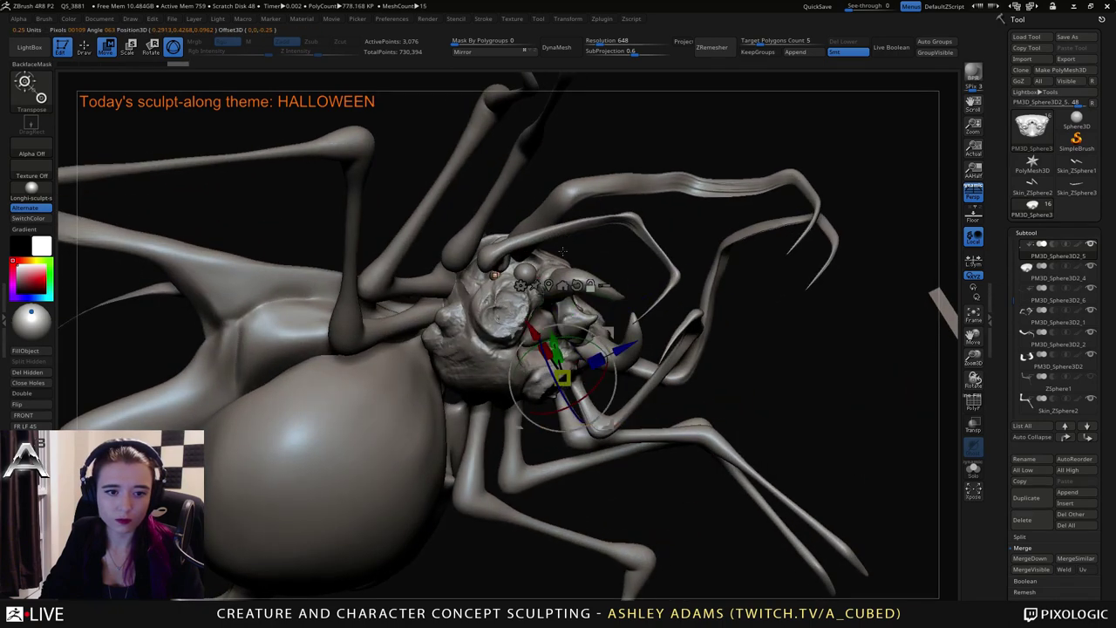
drag(562, 325, 558, 323)
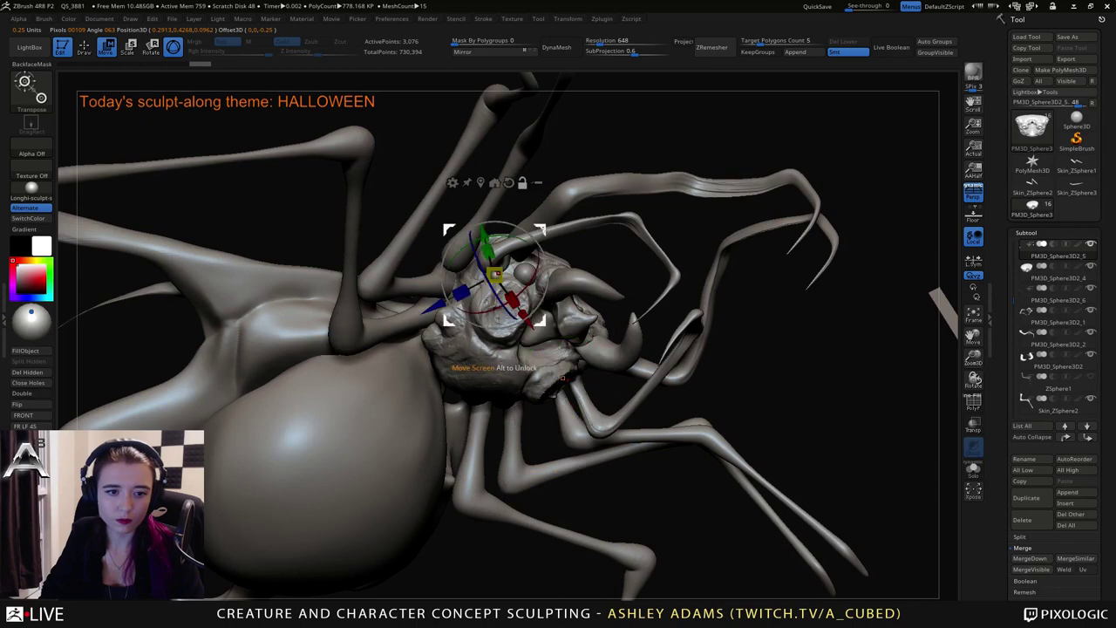
drag(563, 377, 571, 368)
drag(551, 227, 551, 225)
right_drag(551, 225, 537, 174)
right_click(556, 171)
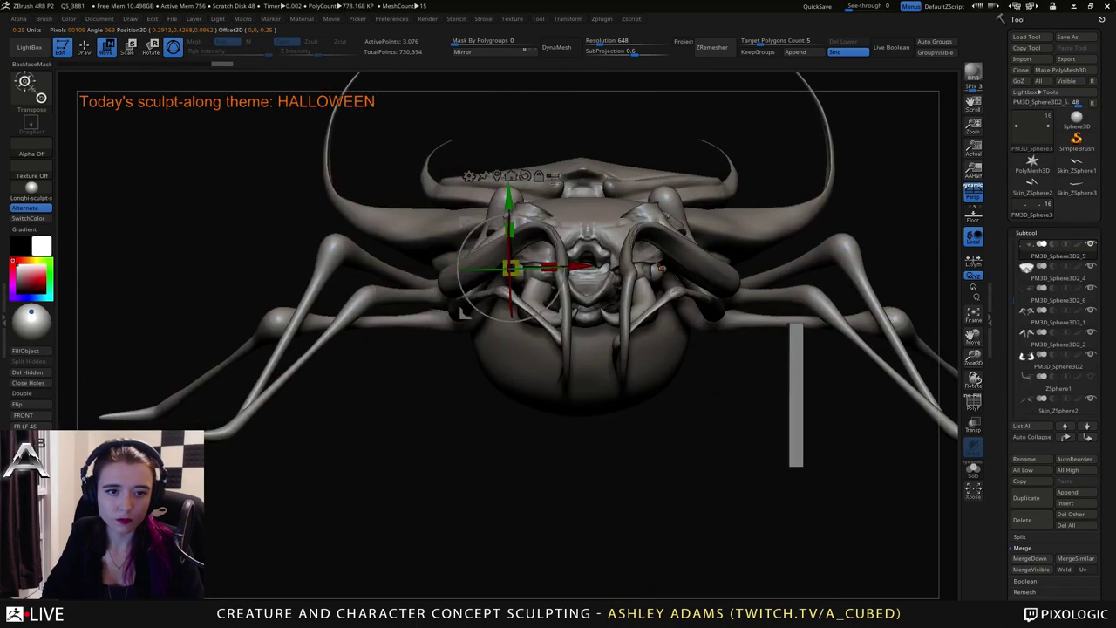
right_click(544, 179)
Adjust the SnakeHook brush's draw size and pull the rear legs' upper ends down into the body.
key(q)
right_drag(551, 194, 558, 198)
right_click(549, 201)
click(543, 204)
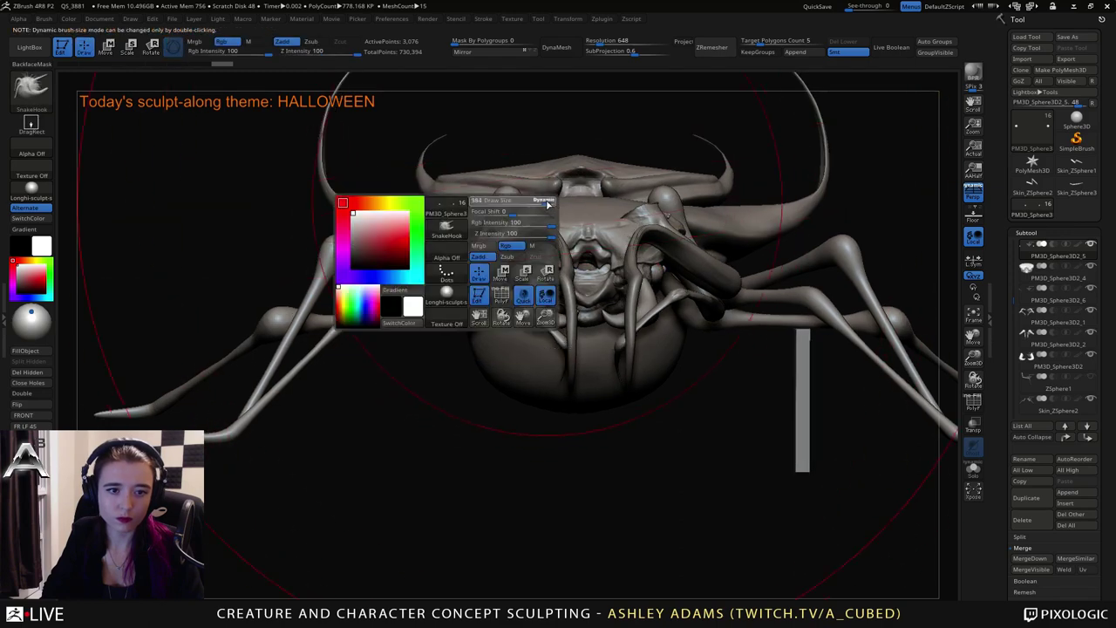
drag(537, 207, 516, 208)
mouse_move(515, 244)
right_down()
mouse_move(548, 285)
mouse_move(588, 277)
mouse_move(558, 268)
mouse_move(614, 272)
right_up()
alt+click(527, 270)
right_drag(451, 279, 403, 305)
alt+click(408, 338)
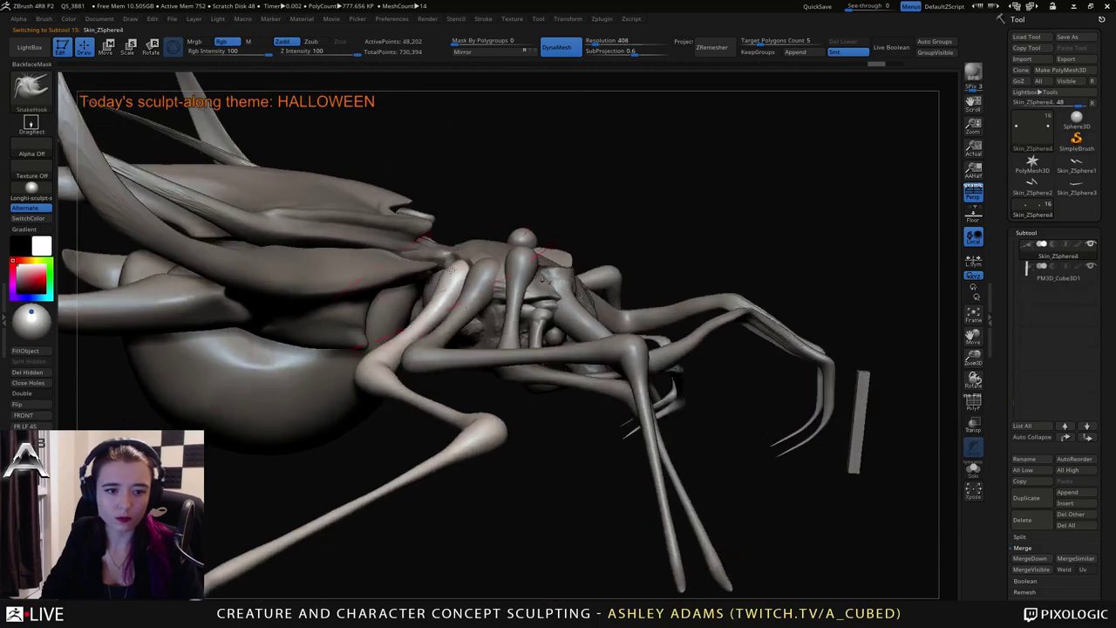
right_click(397, 322)
drag(448, 290, 450, 302)
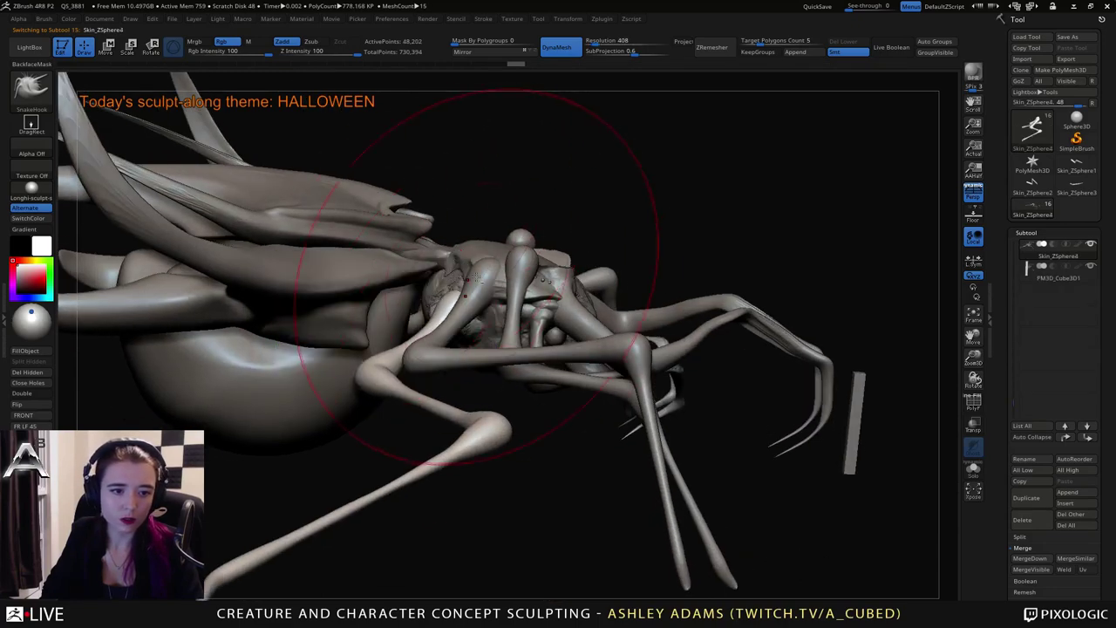
Pull the upper ends of the middle legs and the next pair forward down toward the body with SnakeHook.
alt+click(484, 264)
drag(490, 264, 487, 307)
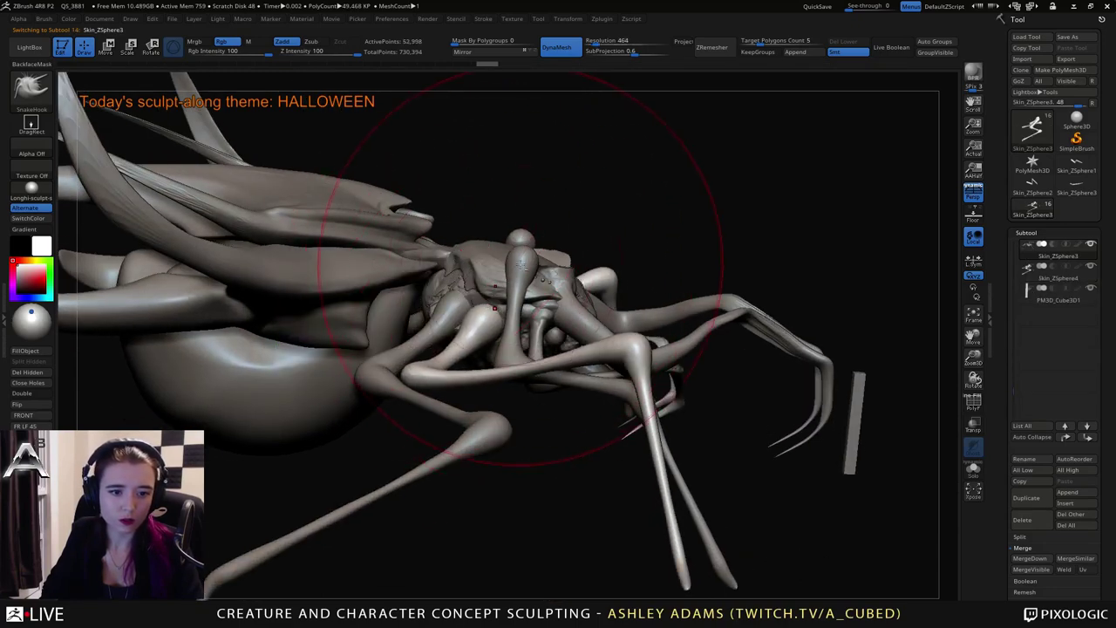
alt+click(523, 249)
right_drag(516, 303, 301, 289)
right_drag(617, 267, 724, 297)
drag(687, 302, 688, 330)
Tuck the forward leg pair's rounded bases against the underside of the head with the SnakeHook brush.
right_drag(689, 331, 593, 336)
right_drag(497, 292, 694, 277)
mouse_move(694, 277)
mouse_down()
mouse_move(593, 322)
mouse_move(606, 341)
mouse_up()
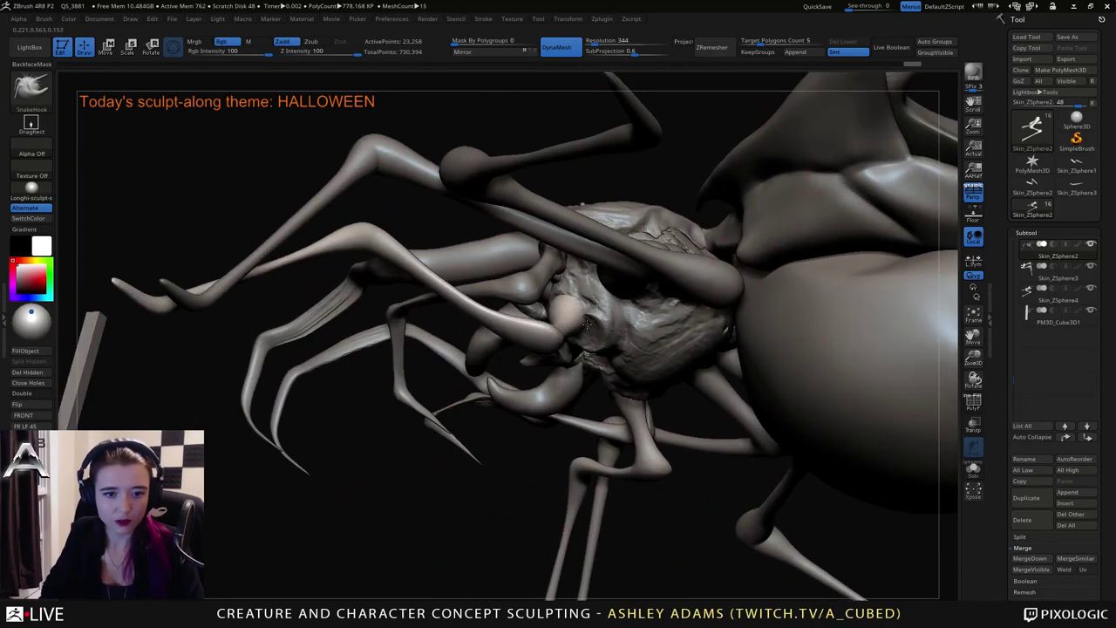
alt+click(608, 318)
drag(607, 318, 618, 340)
Select the long curved front limbs and pull their bases down beneath the head with the SnakeHook brush.
mouse_move(618, 340)
right_down()
mouse_move(630, 400)
mouse_move(571, 367)
right_up()
right_drag(575, 228, 586, 198)
alt+click(527, 263)
alt+click(565, 199)
alt+click(581, 205)
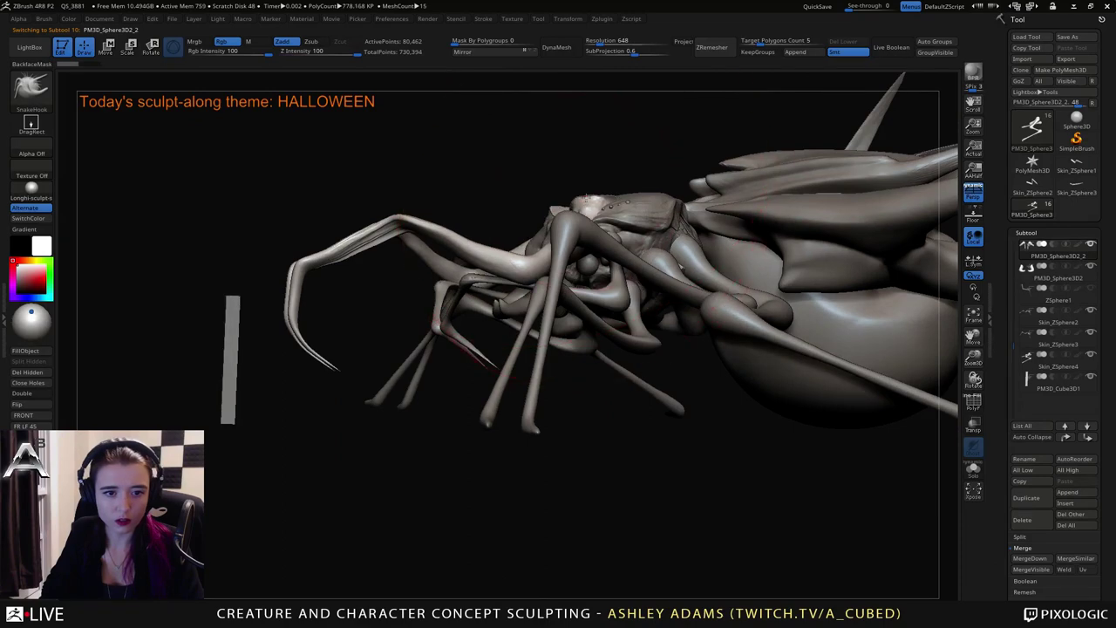
mouse_move(593, 259)
right_down()
mouse_move(600, 248)
mouse_move(591, 269)
right_up()
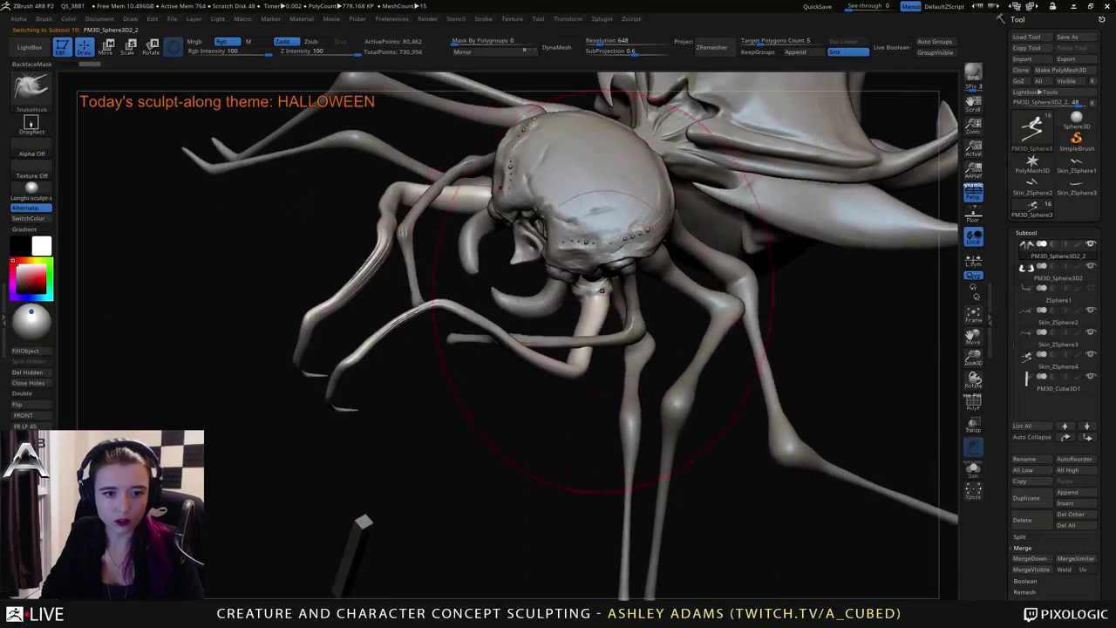
drag(591, 272, 591, 321)
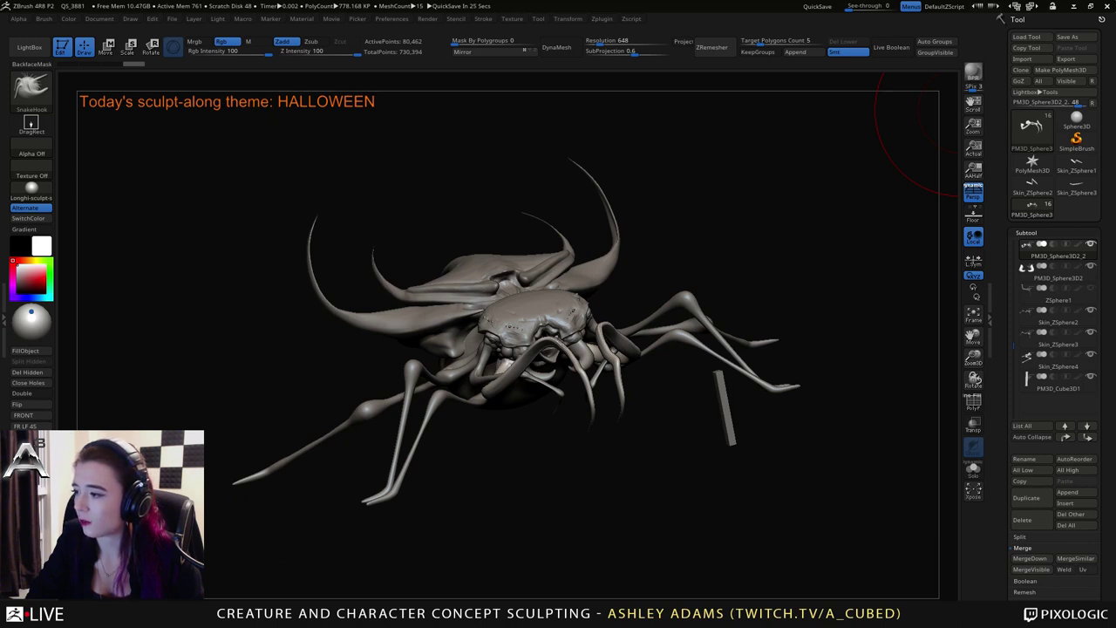
Select the upper back shell and try to pull a spike up from its surface with the SnakeHook brush.
mouse_move(955, 113)
mouse_down()
mouse_move(858, 139)
mouse_move(907, 166)
mouse_move(871, 252)
mouse_up()
drag(768, 149, 924, 166)
key(space)
drag(665, 269, 652, 268)
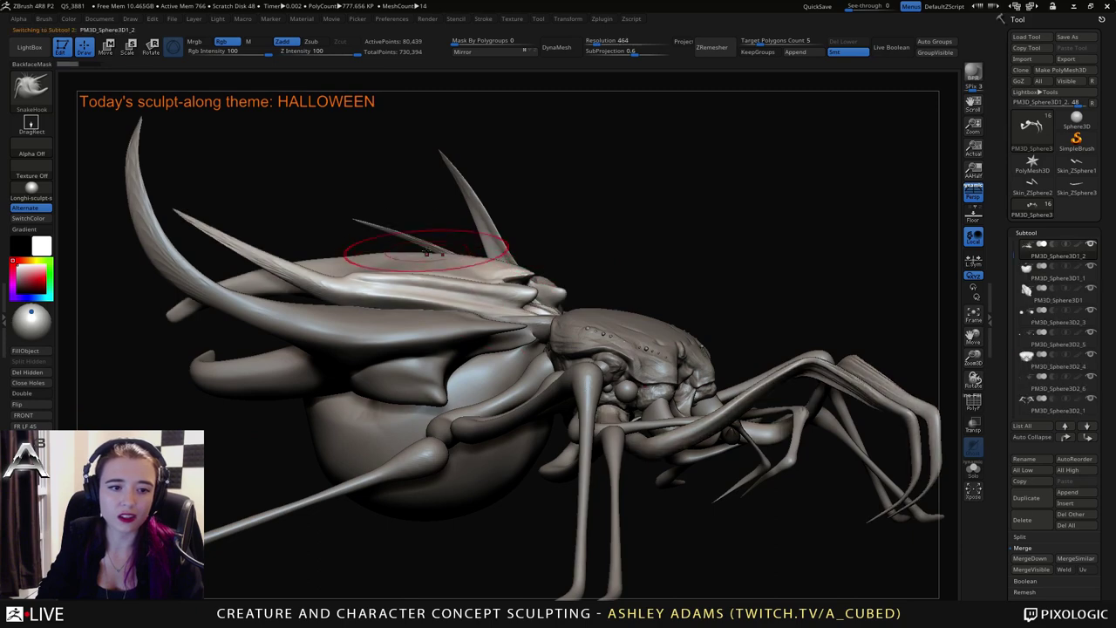
alt+drag(410, 209, 527, 286)
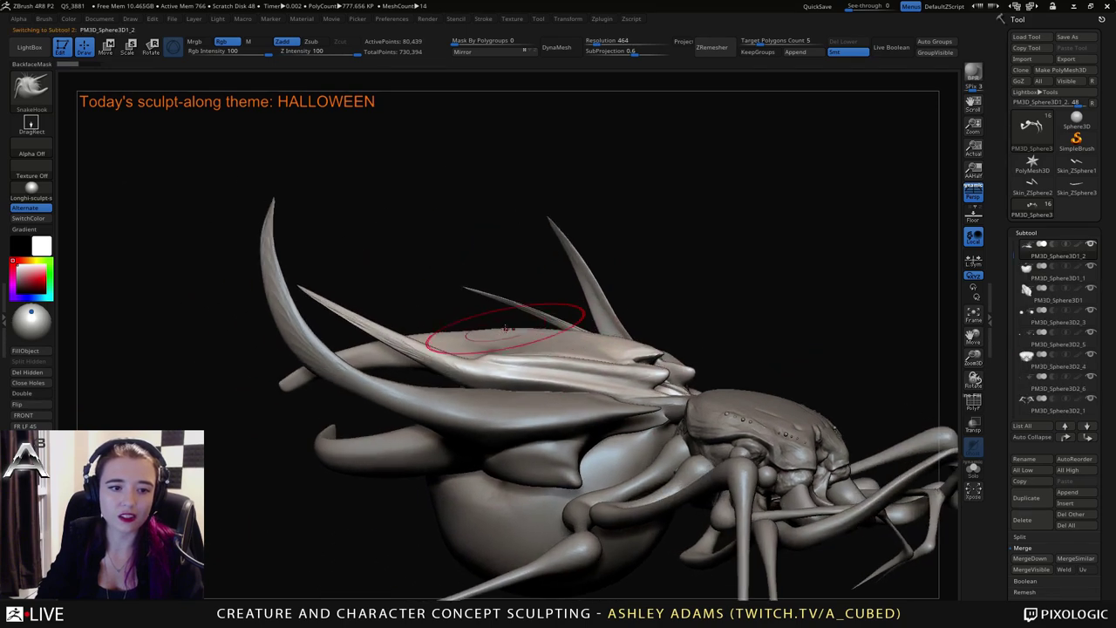
key(space)
drag(504, 329, 504, 329)
mouse_move(645, 305)
mouse_down()
mouse_move(525, 339)
mouse_move(488, 296)
mouse_up()
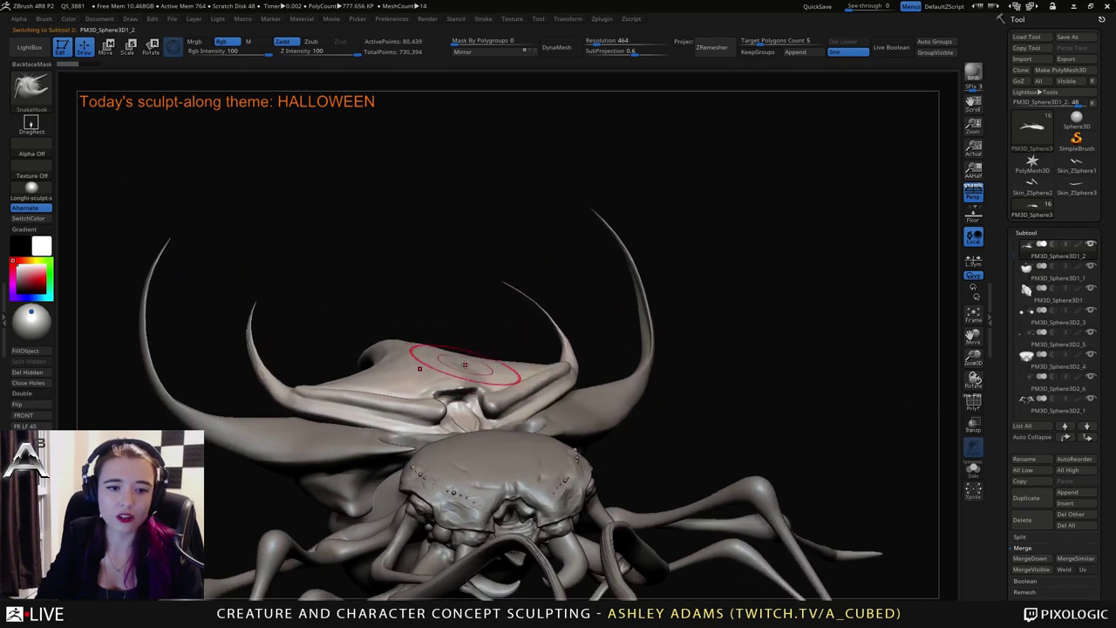
mouse_move(504, 370)
mouse_down()
mouse_move(521, 160)
mouse_move(509, 75)
mouse_up()
key(ctrl+z)
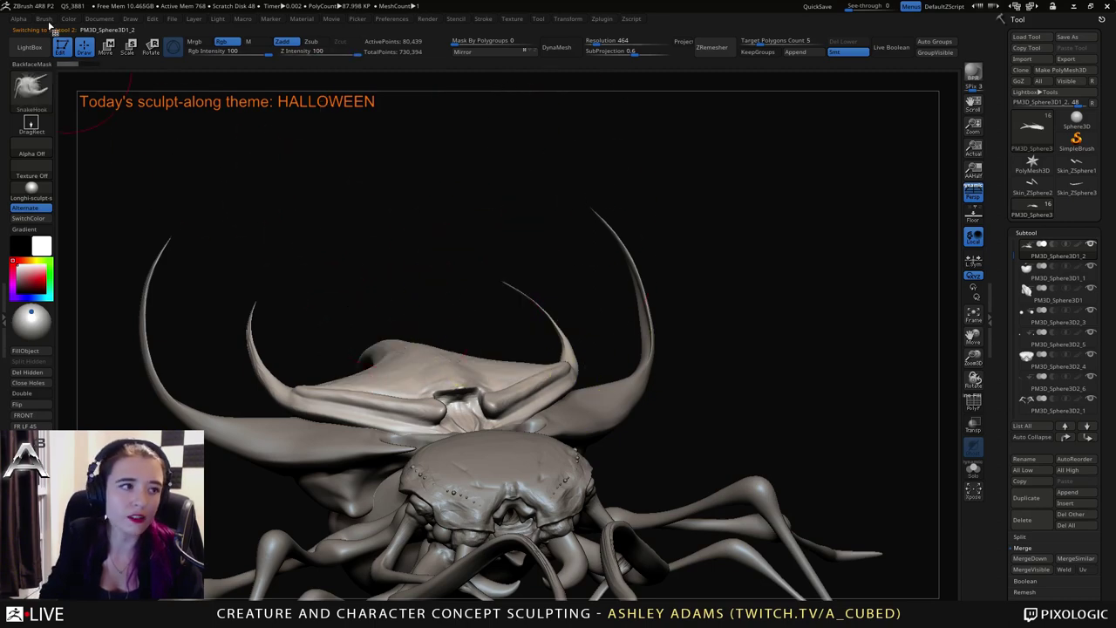
Turn on AccuCurve for the SnakeHook brush and try pulling a pair of pointed spikes from the back shell.
click(46, 18)
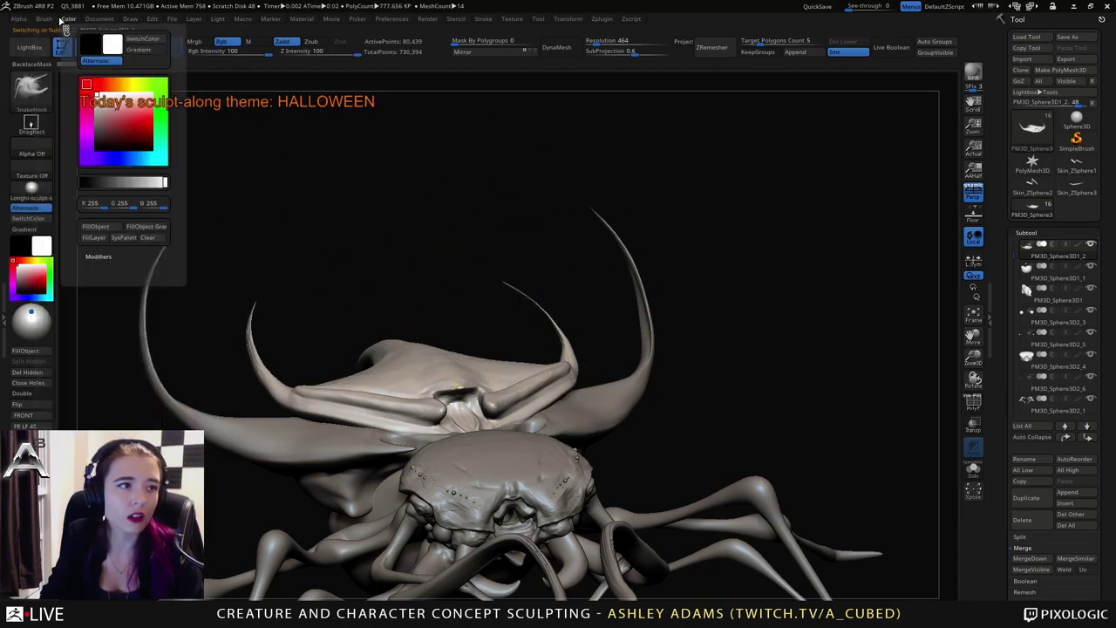
mouse_move(41, 29)
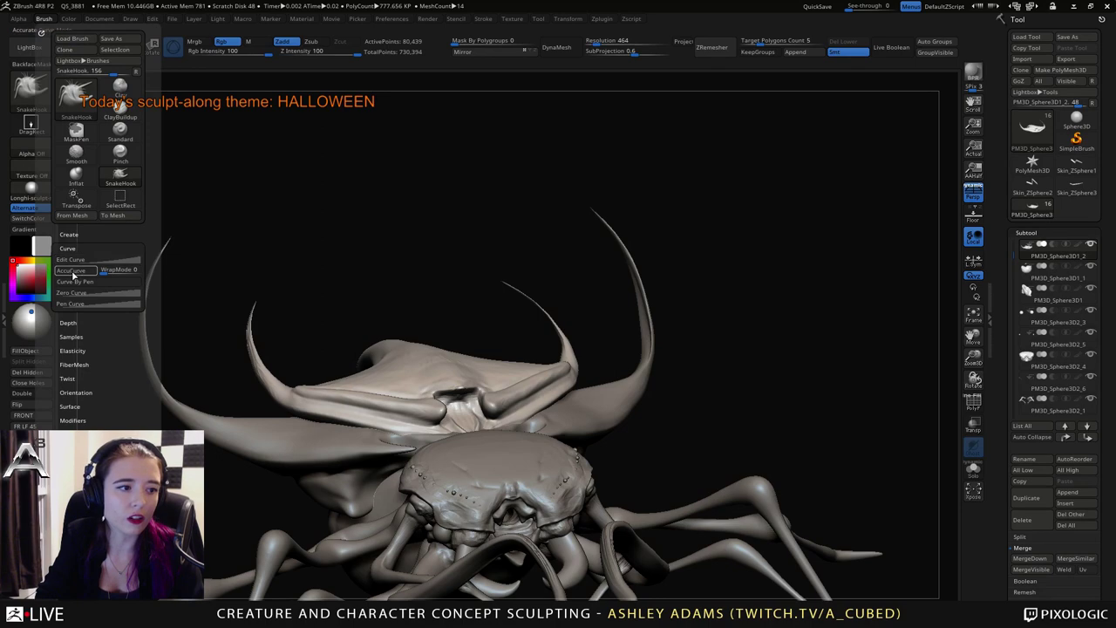
drag(383, 362, 347, 282)
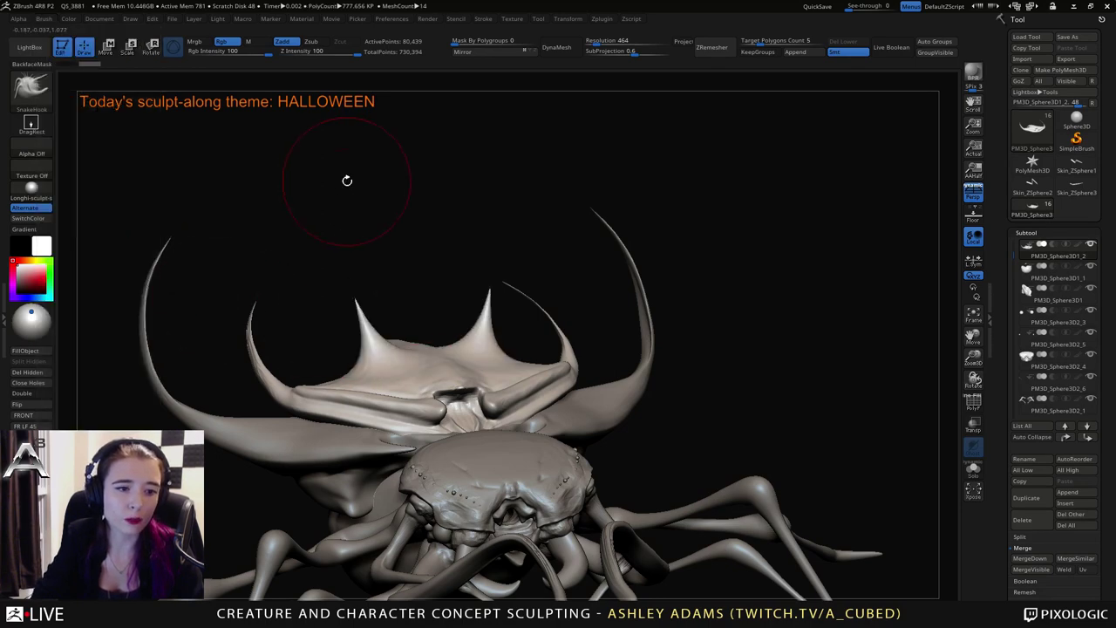
drag(347, 181, 445, 340)
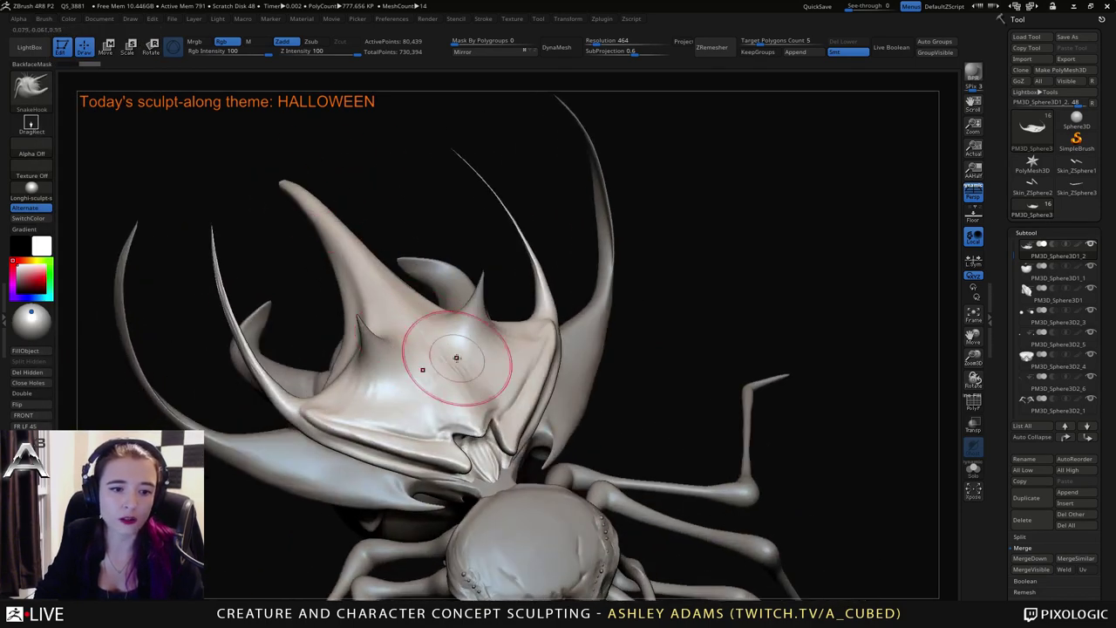
key(ctrl+z)
ctrl+right_drag(547, 379, 516, 325)
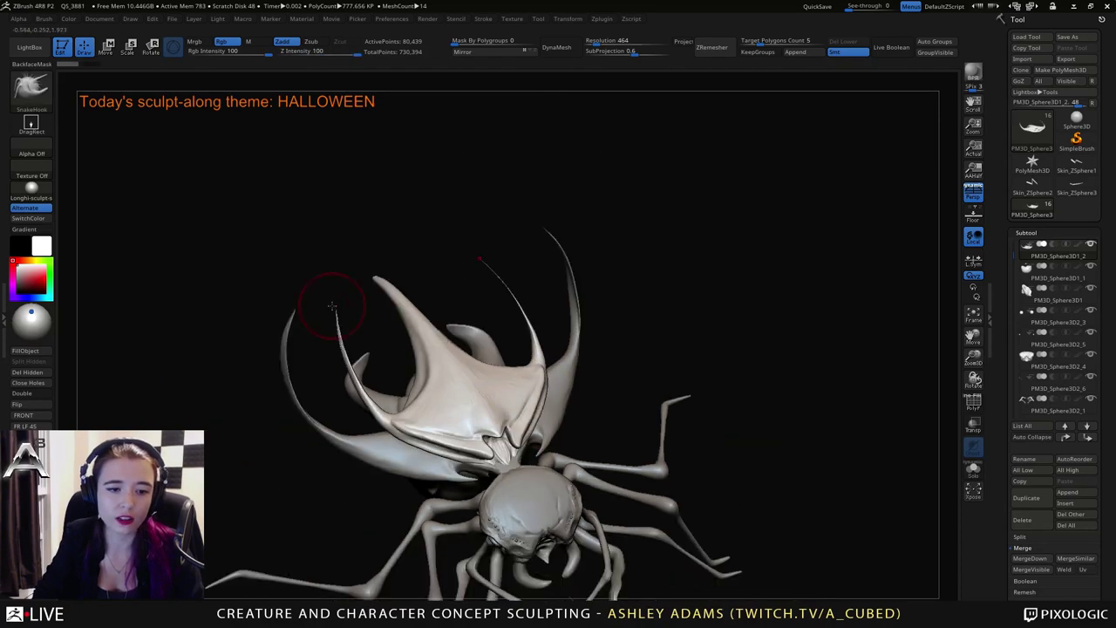
Turn AccuCurve off for the SnakeHook brush and try another pull on the back shell.
click(44, 19)
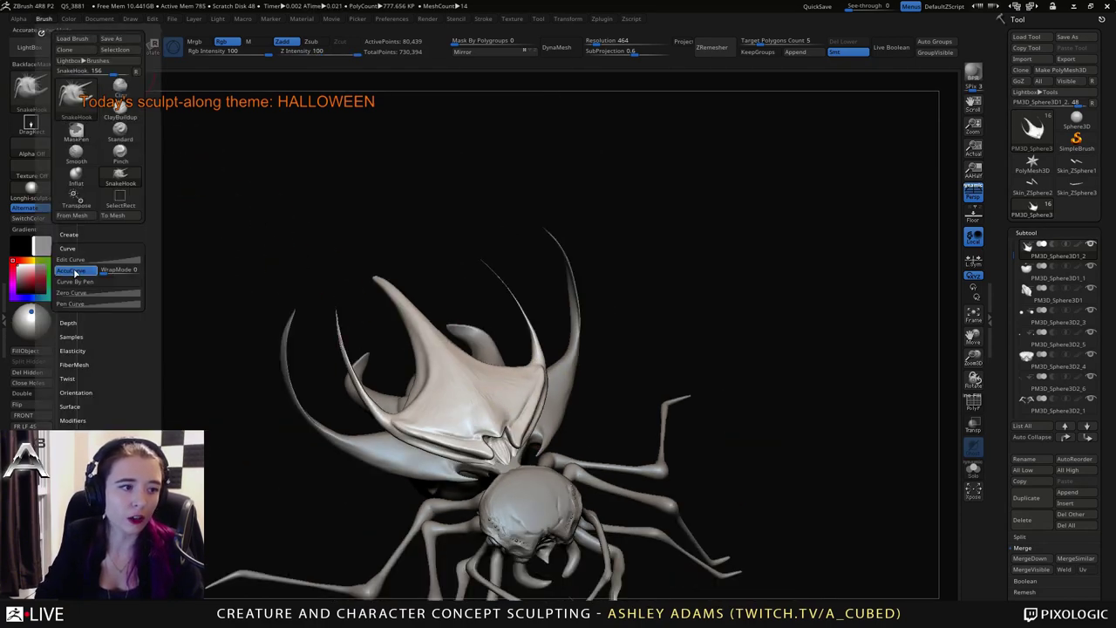
drag(451, 404, 518, 329)
key(ctrl+z)
Select the head shell and reshape its rear side edge near the leg attachments with the SnakeHook brush.
mouse_move(472, 403)
alt+right_down()
mouse_move(460, 213)
mouse_move(470, 166)
alt+right_up()
alt+click(523, 315)
right_drag(521, 315, 506, 384)
mouse_move(481, 209)
ctrl+right_down()
mouse_move(476, 286)
mouse_move(566, 276)
ctrl+right_up()
right_click(480, 285)
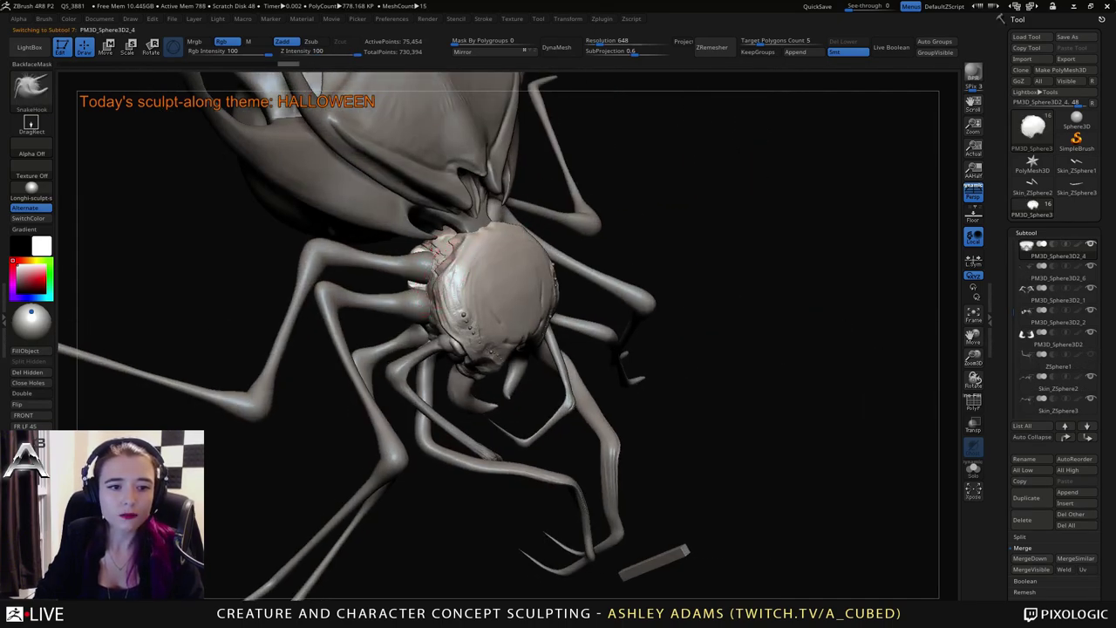
right_drag(466, 265, 435, 277)
right_click(433, 279)
drag(436, 262, 432, 277)
mouse_move(447, 262)
right_down()
mouse_move(427, 267)
mouse_move(503, 279)
mouse_move(520, 247)
mouse_move(553, 253)
mouse_move(518, 250)
mouse_move(482, 287)
right_up()
right_click(506, 281)
Build up volume across the top of the head shell with the ClayBuildup brush.
key(b)
key(c)
key(b)
mouse_move(482, 286)
mouse_down()
mouse_move(507, 305)
mouse_move(477, 288)
mouse_up()
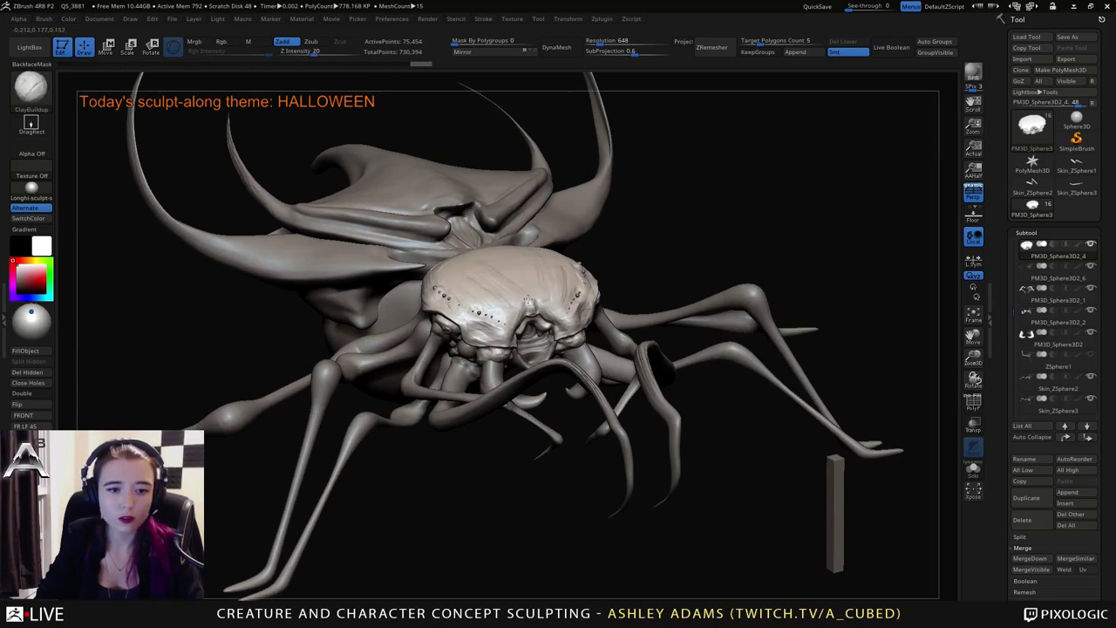
right_drag(517, 263, 511, 294)
Flatten and smooth the top and sides of the head shell with the hPolish brush.
key(b)
key(h)
key(p)
drag(511, 295, 505, 315)
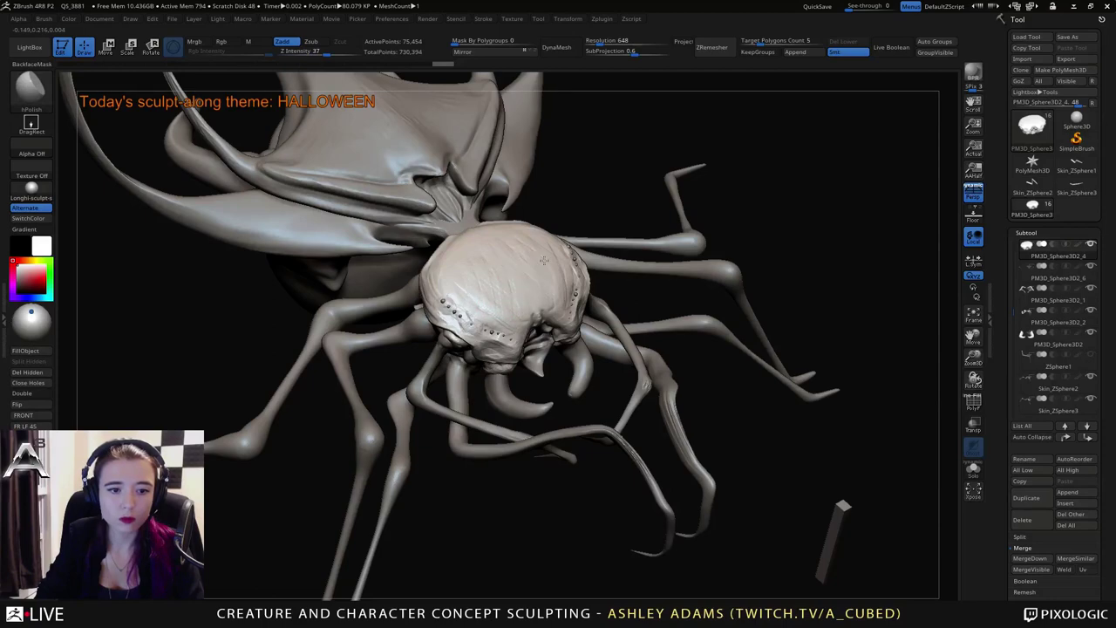
right_drag(558, 272, 563, 259)
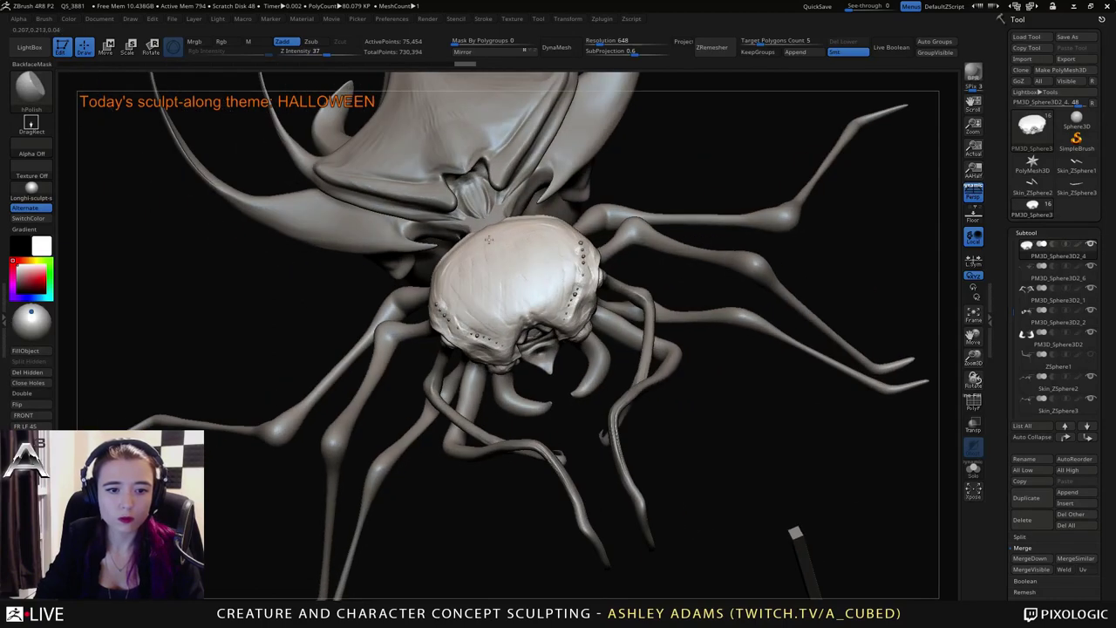
right_drag(541, 312, 534, 292)
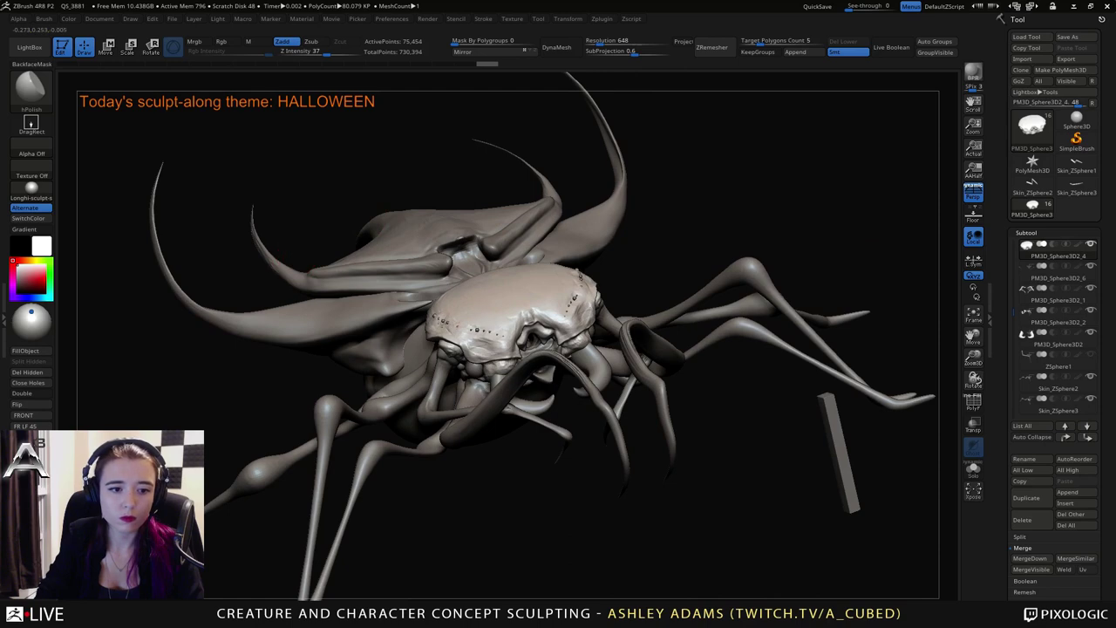
right_drag(471, 322, 497, 321)
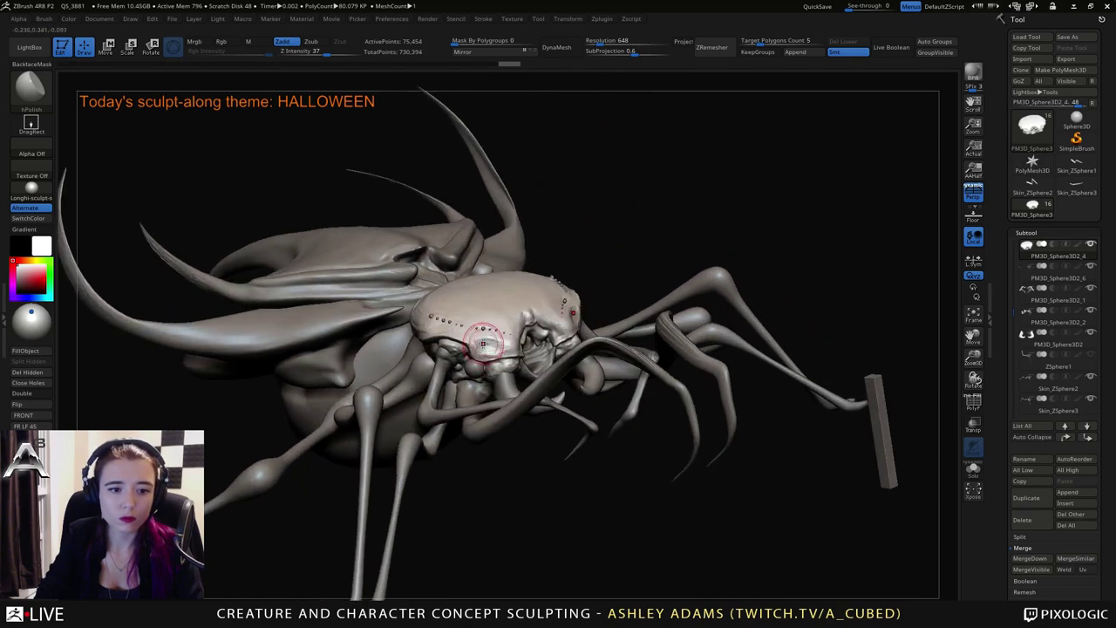
Add clay to the front of the head just below the row of small eyes with ClayBuildup.
key(b)
key(c)
key(b)
drag(486, 349, 491, 351)
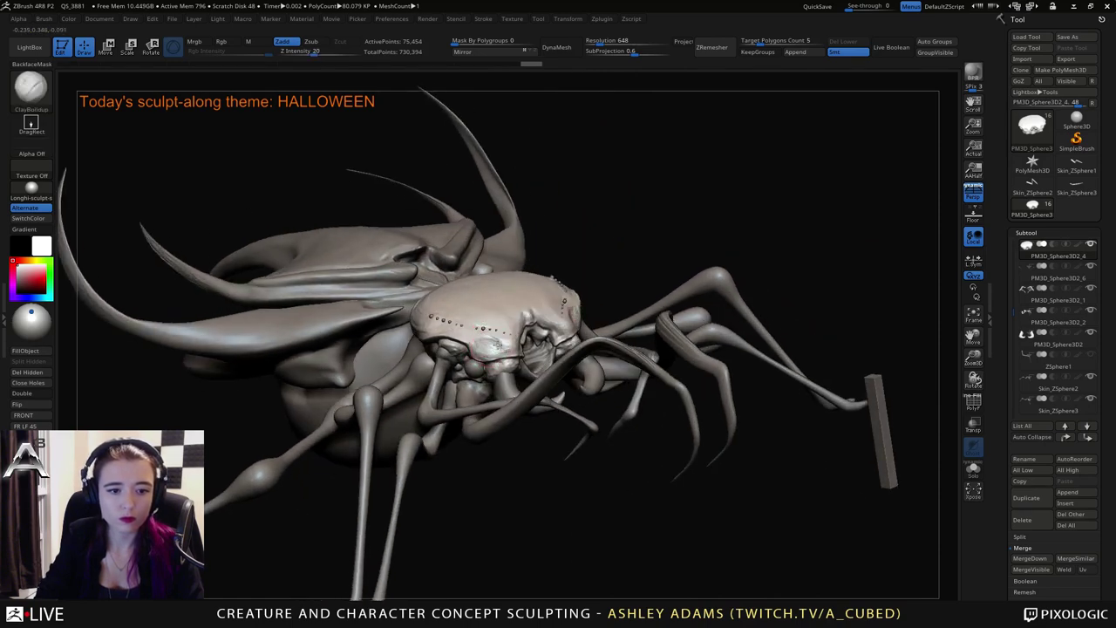
Reshape the front of the head shell around the mouth opening with the SnakeHook brush.
mouse_move(484, 345)
right_down()
mouse_move(546, 294)
mouse_move(587, 324)
mouse_move(533, 338)
mouse_move(481, 321)
mouse_move(515, 320)
mouse_move(500, 355)
mouse_move(518, 358)
mouse_move(523, 409)
right_up()
key(b)
key(s)
key(h)
key(space)
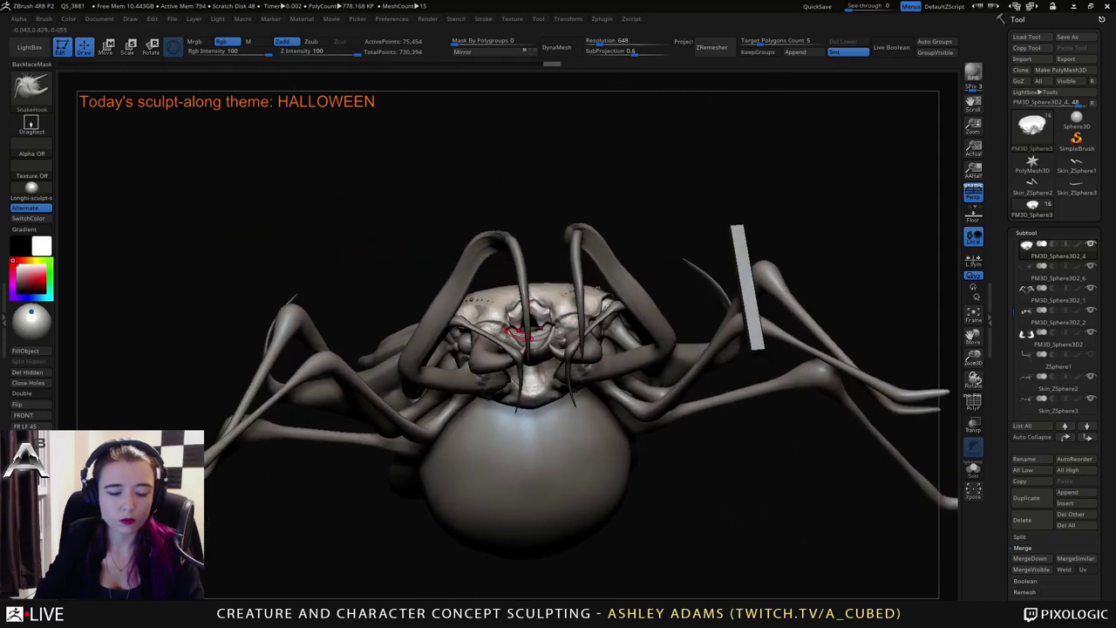
mouse_move(524, 333)
right_down()
mouse_move(534, 315)
mouse_move(558, 333)
mouse_move(571, 327)
mouse_move(545, 349)
mouse_move(470, 305)
mouse_move(375, 299)
mouse_move(427, 318)
mouse_move(449, 292)
mouse_move(490, 279)
mouse_move(488, 312)
right_up()
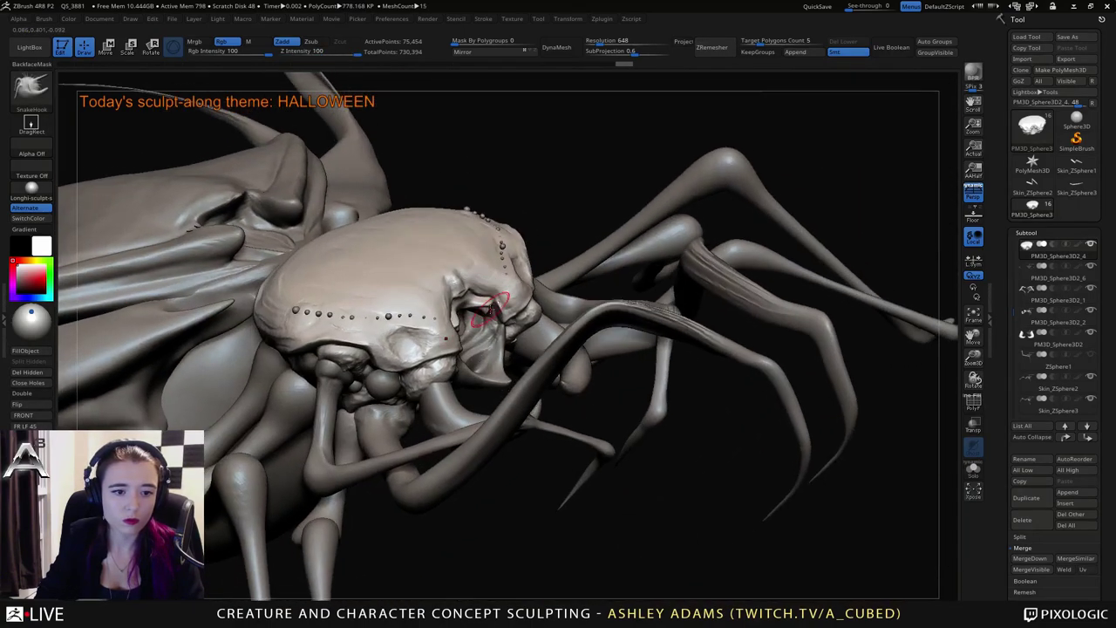
Select the central mouth piece beneath the head and carve into its underside with the DamStandard brush.
alt+click(493, 368)
mouse_move(492, 368)
right_down()
mouse_move(499, 349)
mouse_move(514, 381)
mouse_move(475, 335)
mouse_move(540, 353)
mouse_move(560, 340)
mouse_move(512, 343)
mouse_move(542, 368)
mouse_move(509, 250)
mouse_move(519, 327)
right_up()
right_click(490, 375)
key(space)
key(b)
key(d)
key(s)
key(space)
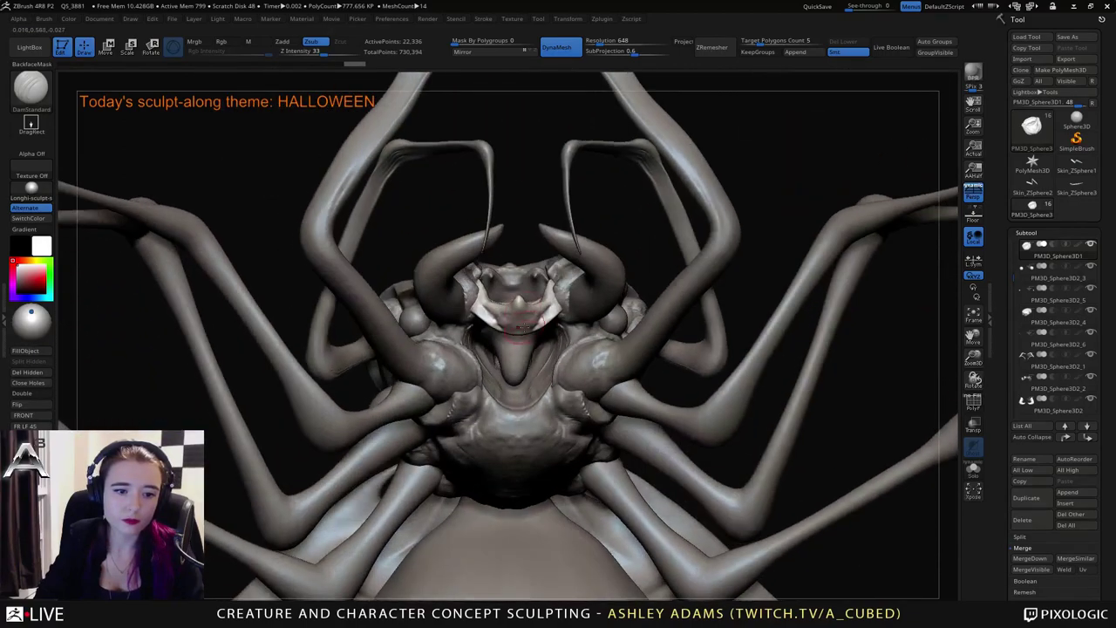
Widen the mouth piece's lower end to fill the gap between the limb sockets with the SnakeHook brush.
key(b)
key(s)
key(h)
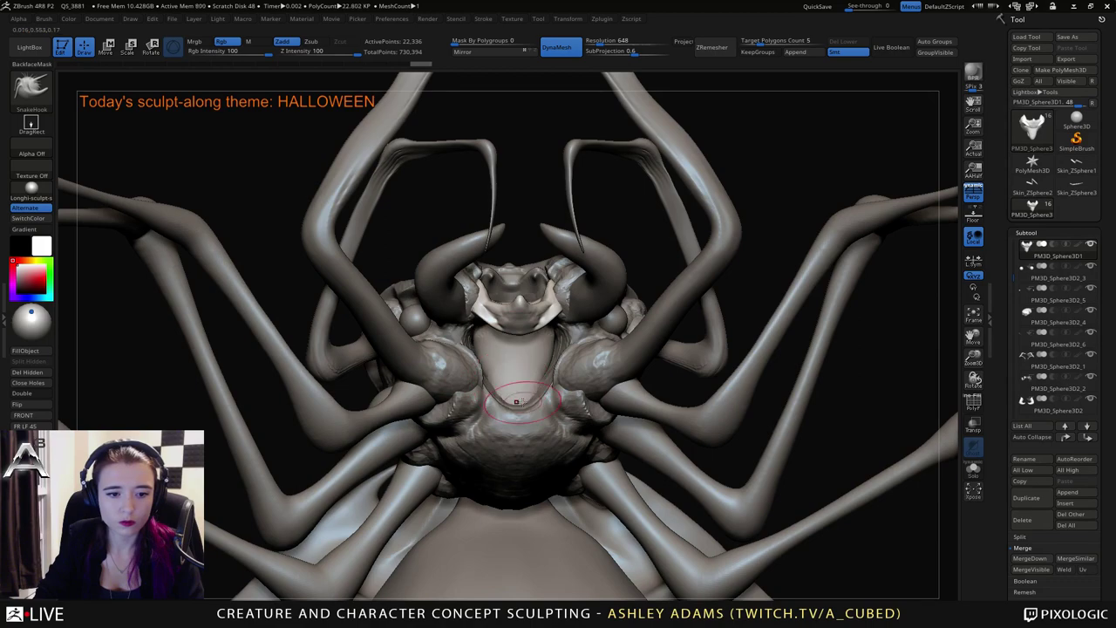
right_drag(518, 402, 490, 399)
Select the head and build up the front limb sockets on its underside with the ClayBuildup brush.
alt+click(491, 393)
key(b)
key(c)
key(b)
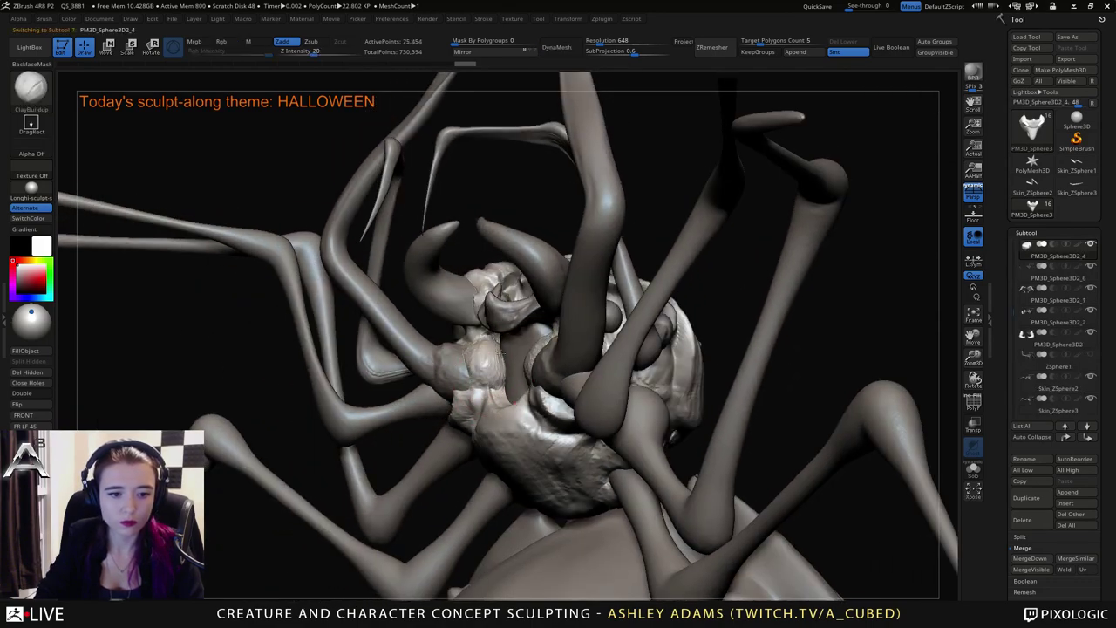
right_drag(501, 353, 530, 359)
Select the forward walking legs and pull their bases into the underside sockets with the SnakeHook brush.
mouse_move(444, 382)
right_down()
mouse_move(454, 386)
mouse_move(477, 302)
right_up()
alt+click(431, 407)
right_click(470, 307)
key(b)
key(s)
key(h)
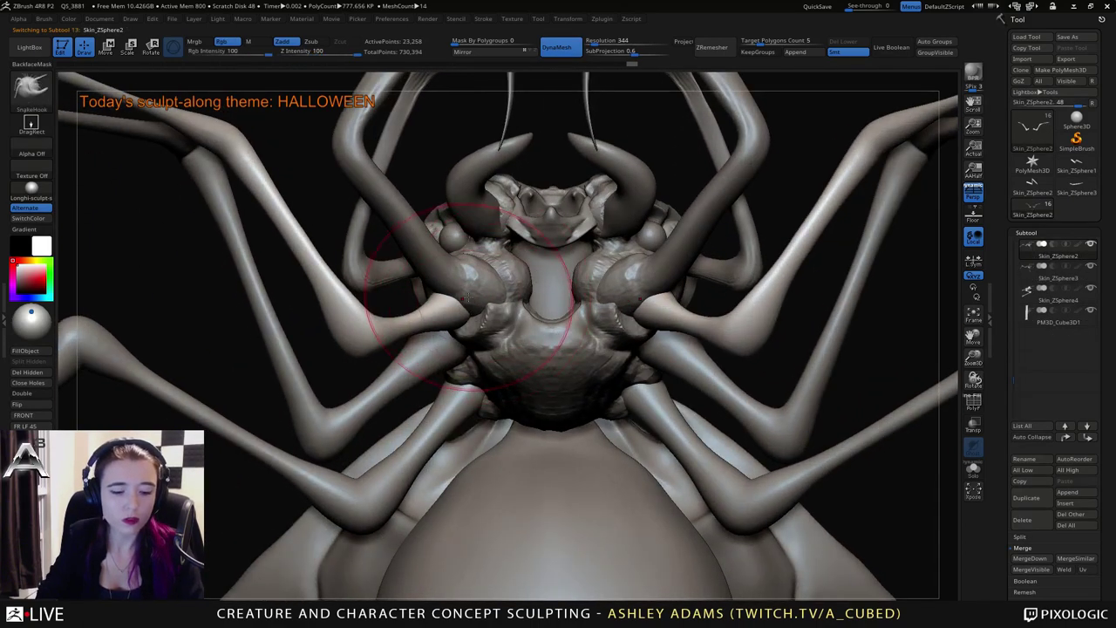
mouse_move(410, 331)
right_down()
mouse_move(451, 309)
mouse_move(435, 319)
mouse_move(462, 321)
mouse_move(430, 342)
right_up()
right_click(462, 321)
key(space)
Select the head again and build up clay around the walking-leg attachments on its underside and side.
alt+click(431, 321)
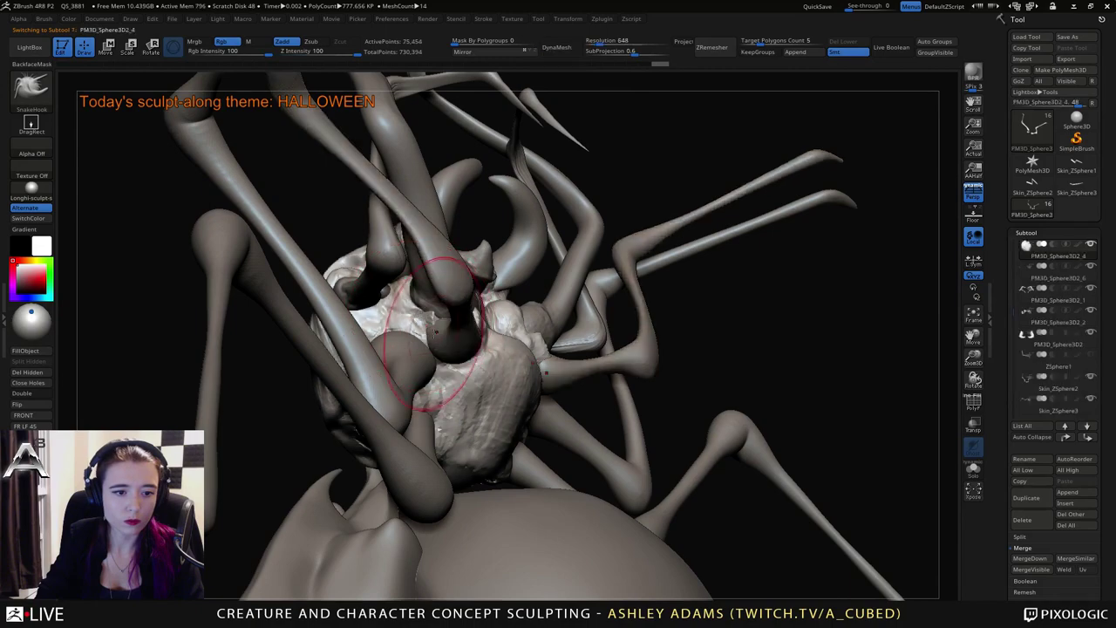
right_drag(470, 338, 540, 301)
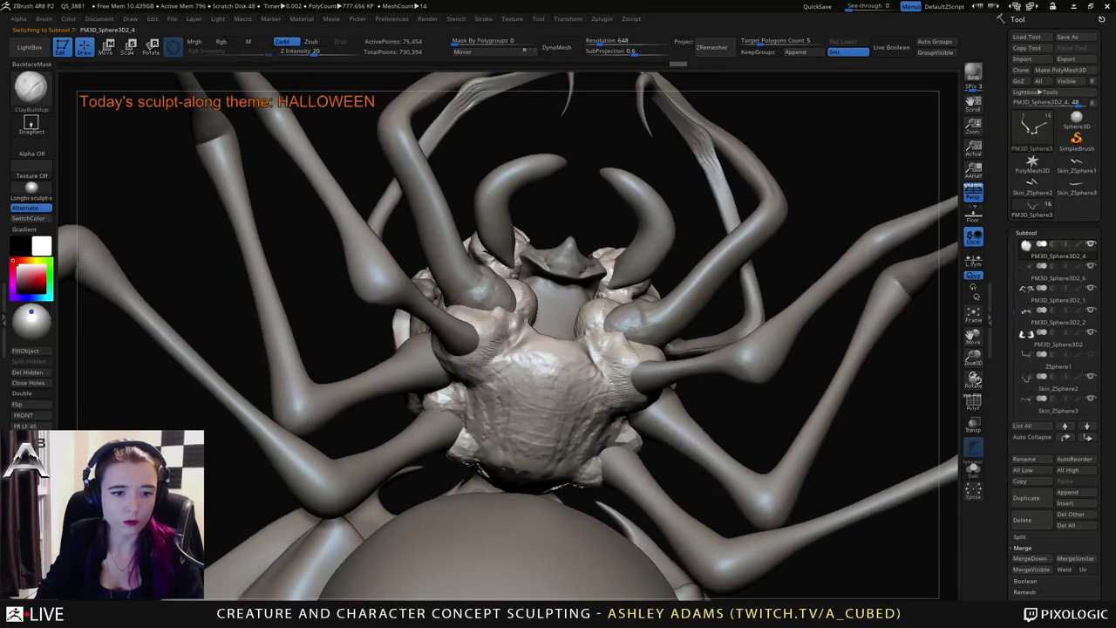
mouse_move(478, 334)
right_down()
mouse_move(559, 354)
mouse_move(641, 300)
mouse_move(648, 317)
right_up()
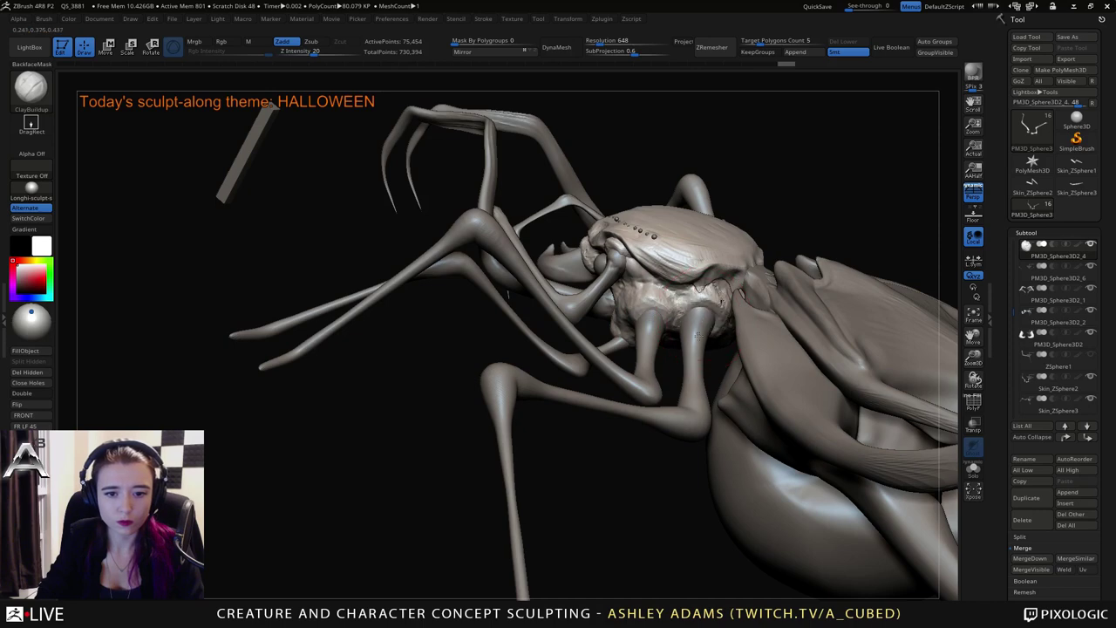
mouse_move(698, 335)
right_down()
mouse_move(660, 397)
mouse_move(656, 375)
mouse_move(702, 390)
mouse_move(703, 359)
mouse_move(708, 414)
mouse_move(707, 385)
right_up()
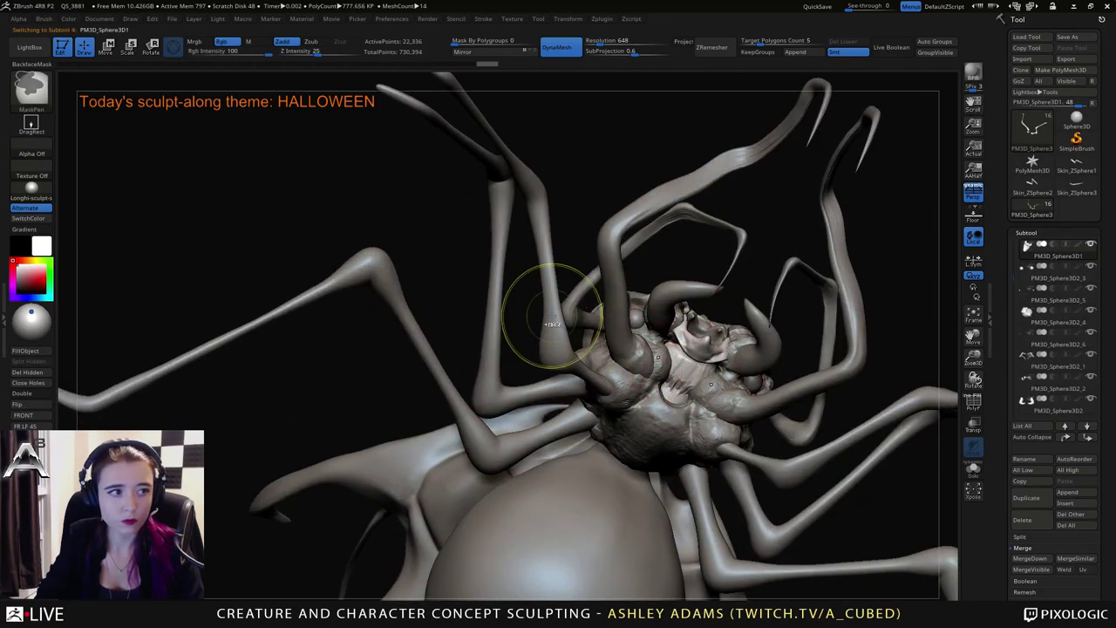
Turn on BackfaceMask for ClayBuildup, then build up and smooth the mouth piece's throat area between the front sockets.
click(32, 65)
mouse_move(614, 359)
right_down()
mouse_move(588, 365)
mouse_move(658, 389)
right_up()
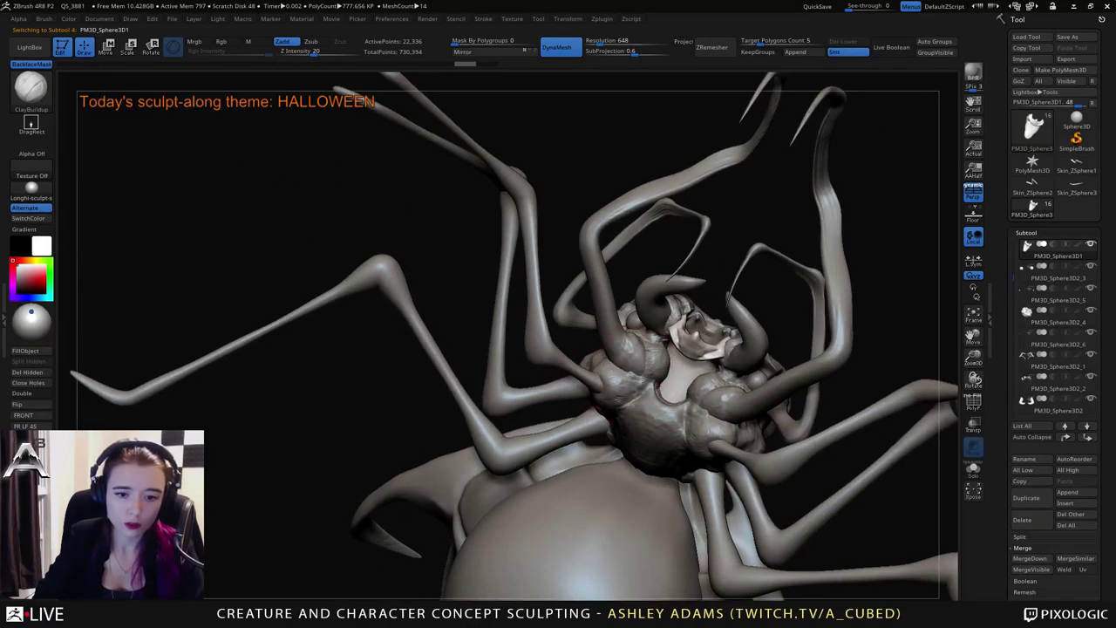
shift+drag(677, 373, 679, 391)
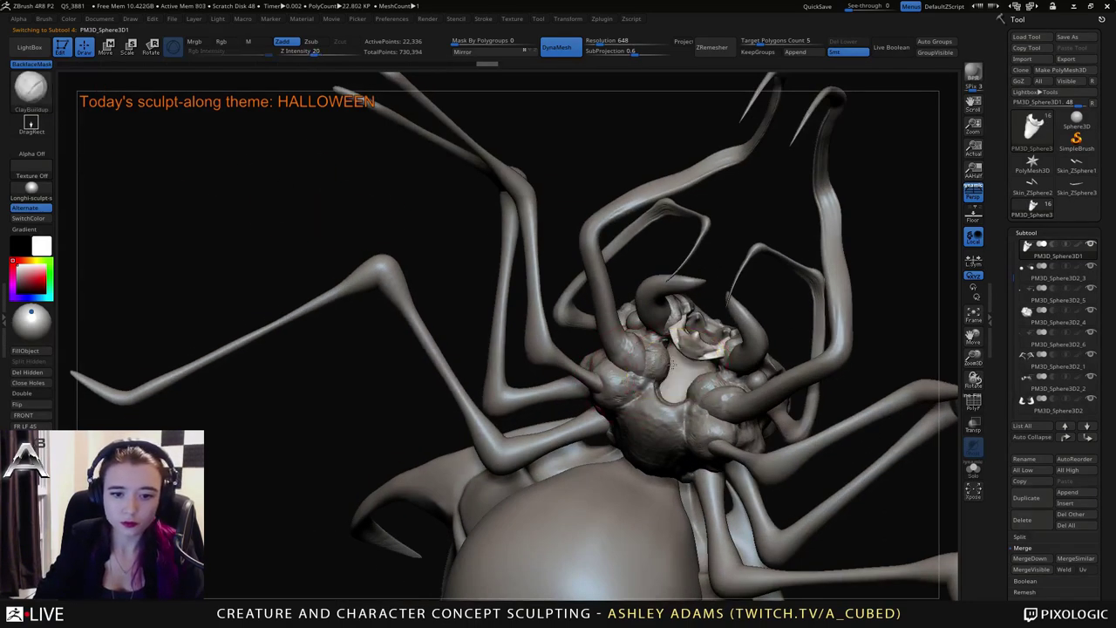
right_drag(679, 391, 688, 366)
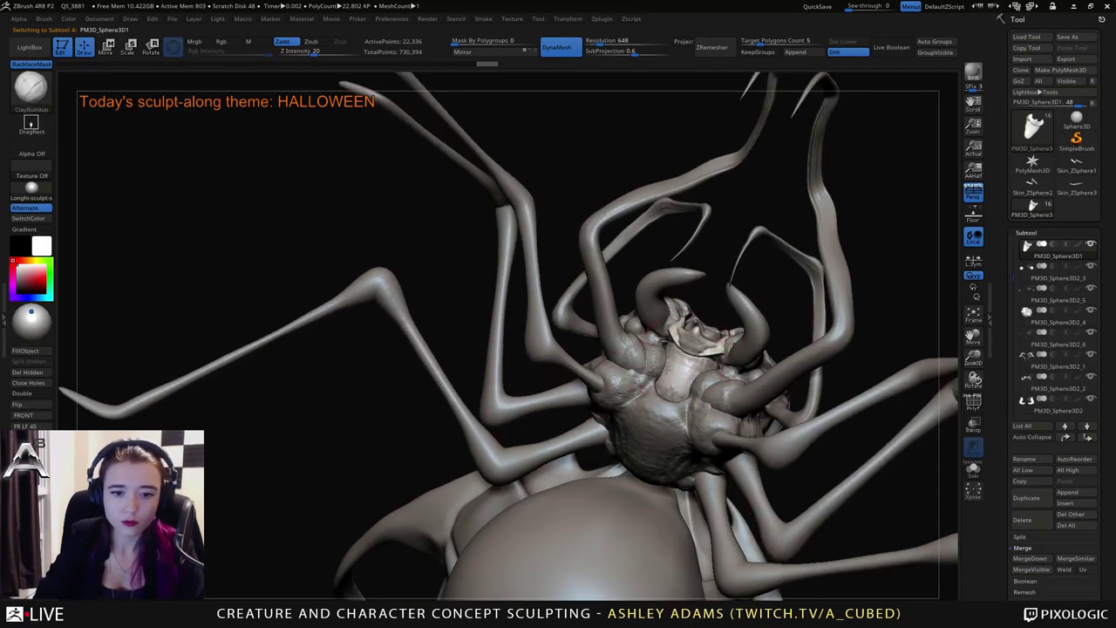
mouse_move(720, 414)
ctrl+right_down()
mouse_move(648, 328)
mouse_move(667, 425)
ctrl+right_up()
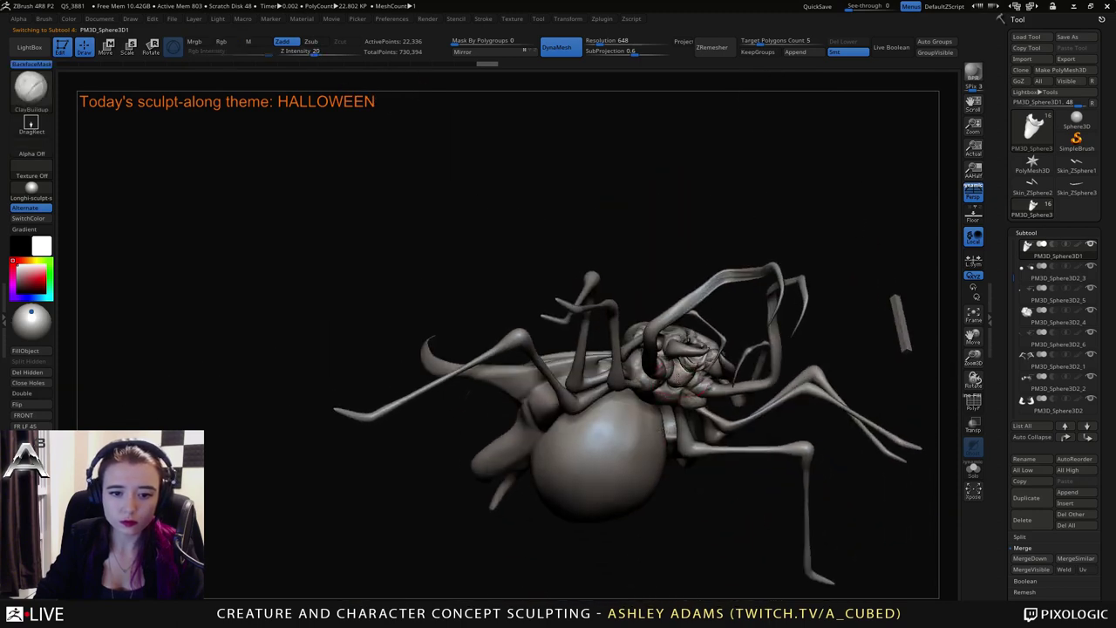
Shape the front of the mouth piece into a rounded lower lip between the fangs with the SnakeHook brush.
mouse_move(681, 375)
right_down()
mouse_move(682, 427)
mouse_move(623, 425)
mouse_move(629, 418)
right_up()
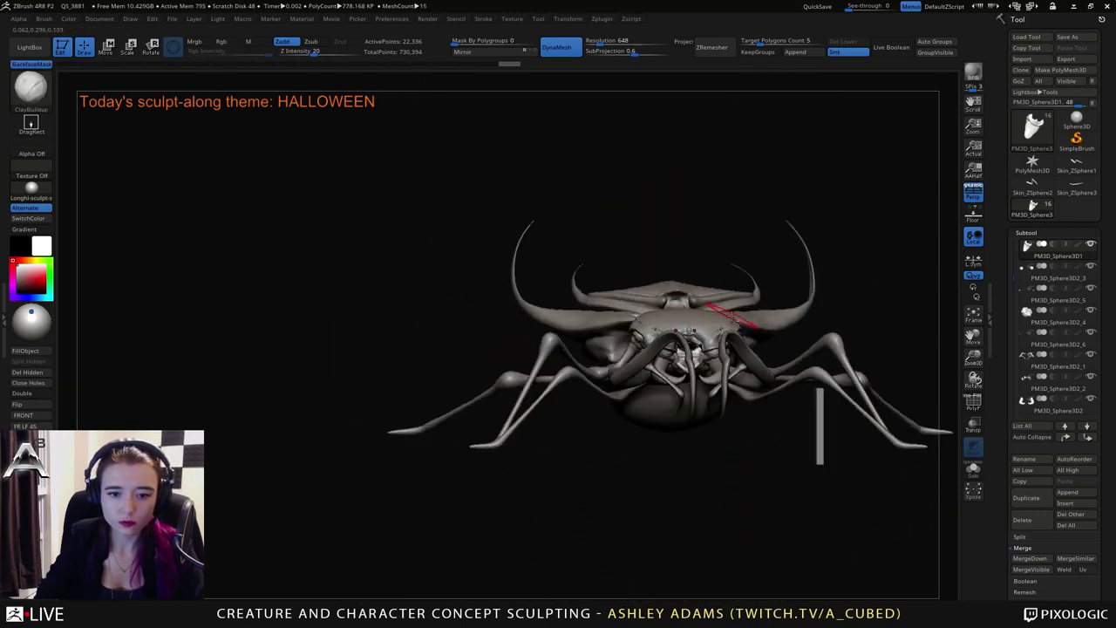
ctrl+right_drag(719, 312, 649, 406)
right_drag(541, 397, 611, 394)
right_click(609, 396)
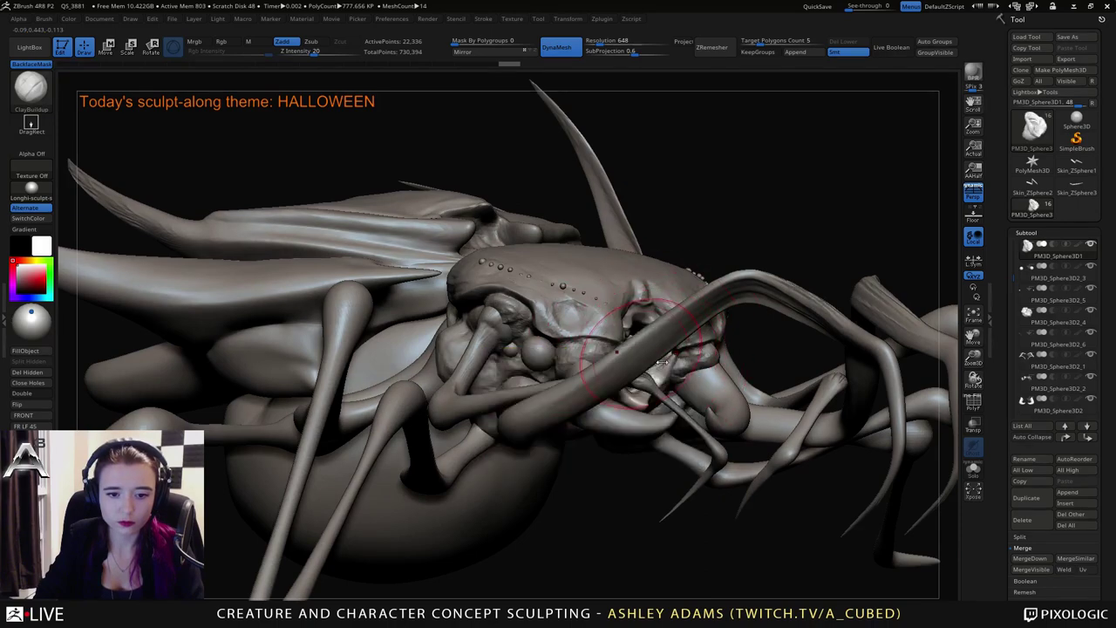
right_drag(662, 362, 641, 356)
key(b)
key(s)
key(h)
mouse_move(613, 403)
right_down()
mouse_move(552, 394)
mouse_move(567, 387)
right_up()
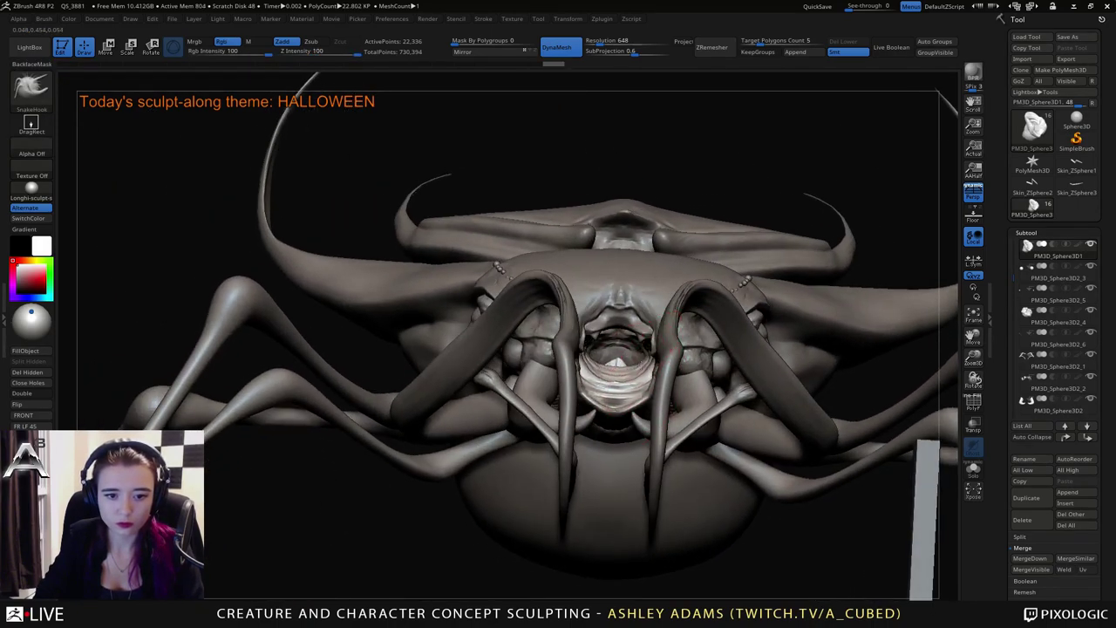
right_drag(616, 362, 624, 366)
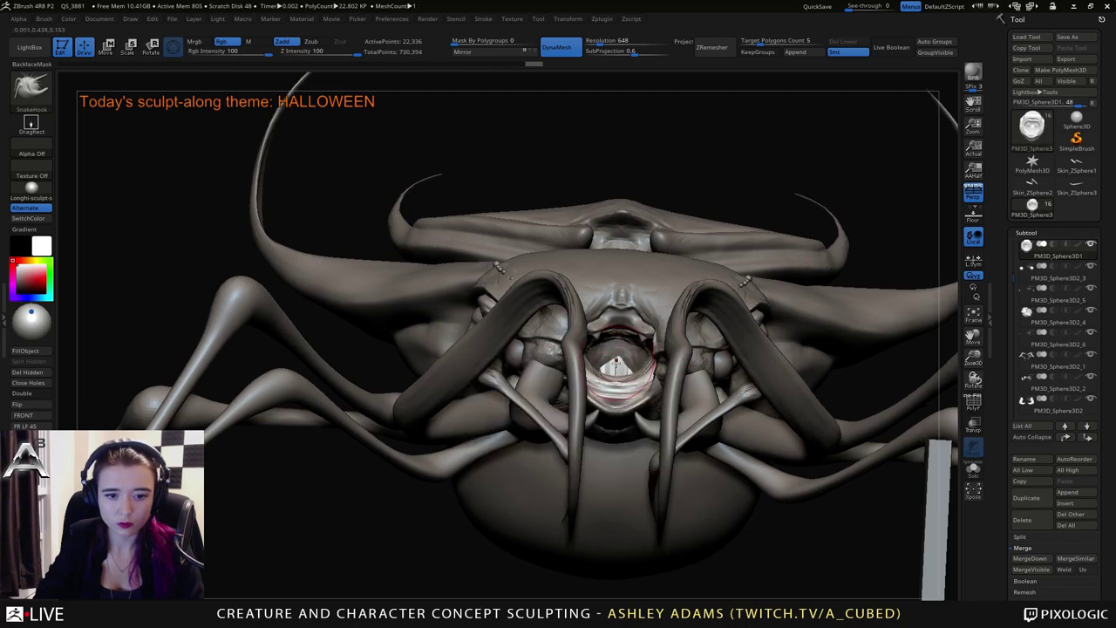
Switch to ClayBuildup and smooth the mouth piece's lower lip between the fangs.
key(b)
key(c)
key(b)
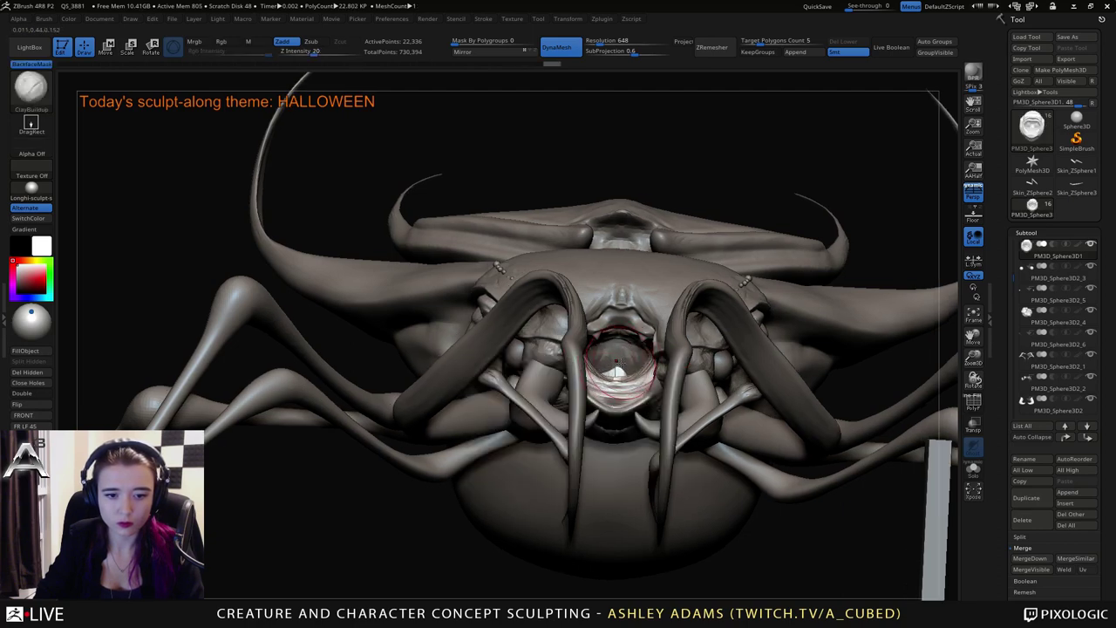
mouse_move(617, 362)
shift+mouse_down()
mouse_move(621, 377)
mouse_move(620, 366)
shift+mouse_up()
mouse_move(620, 365)
right_down()
mouse_move(642, 395)
mouse_move(590, 312)
mouse_move(630, 349)
mouse_move(660, 351)
right_up()
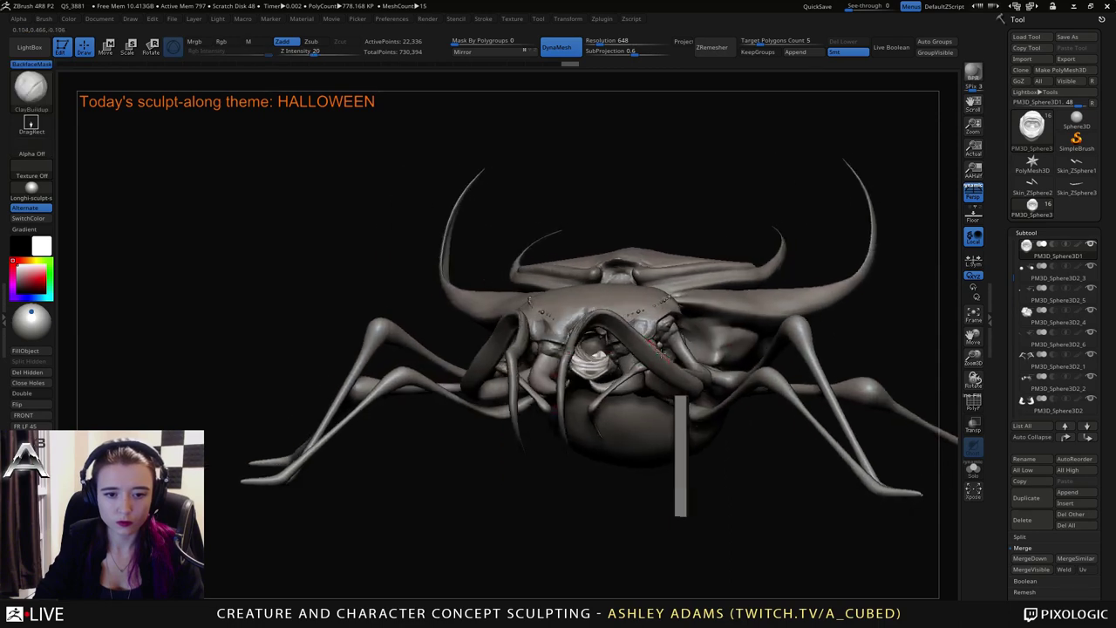
right_drag(630, 300, 618, 271)
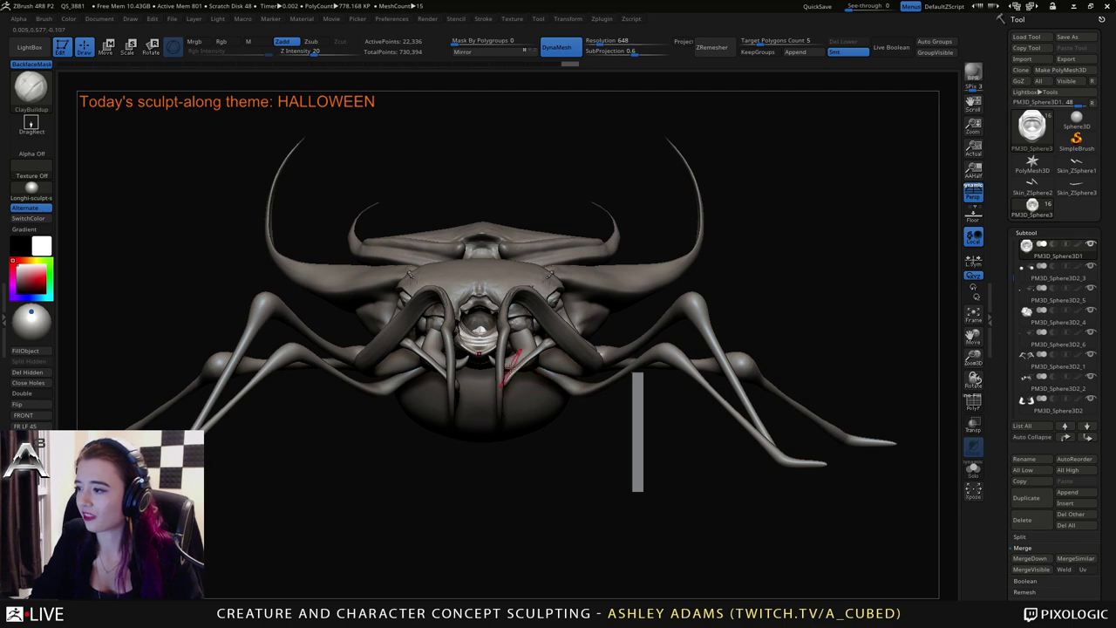
drag(602, 327, 706, 324)
Select the pair of front feelers and reshape and smooth their outer segments with the SnakeHook brush.
alt+click(516, 356)
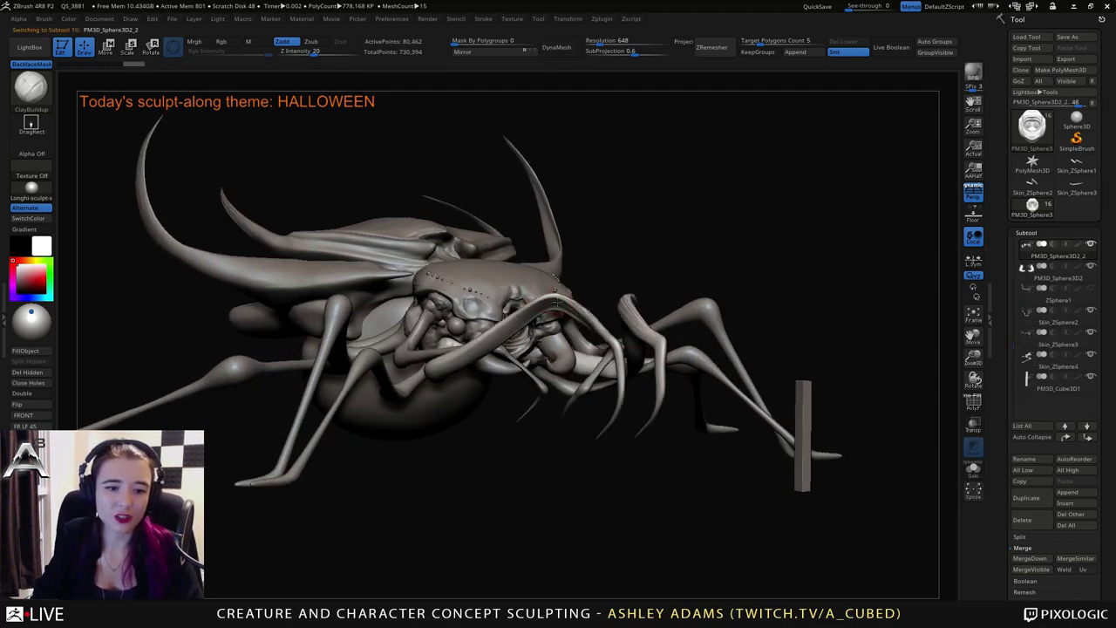
key(space)
mouse_move(562, 301)
right_down()
mouse_move(573, 294)
mouse_move(567, 314)
mouse_move(545, 297)
right_up()
key(b)
key(s)
key(h)
mouse_move(543, 298)
shift+mouse_down()
mouse_move(527, 310)
mouse_move(598, 320)
shift+mouse_up()
mouse_move(600, 329)
right_down()
mouse_move(597, 311)
mouse_move(595, 330)
right_up()
drag(596, 330, 598, 328)
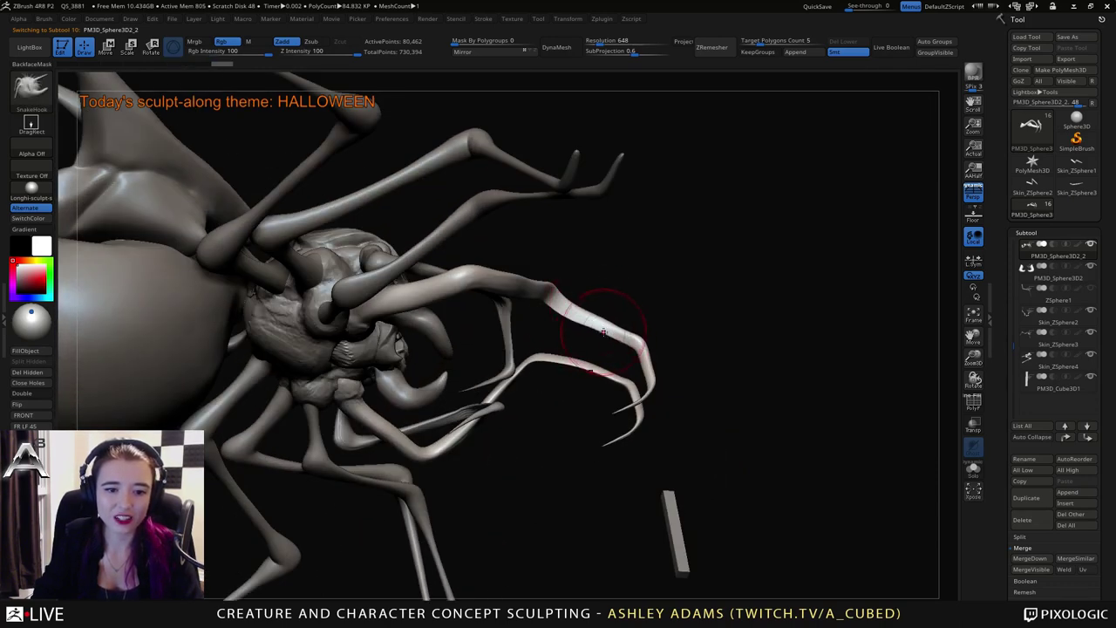
key(shift)
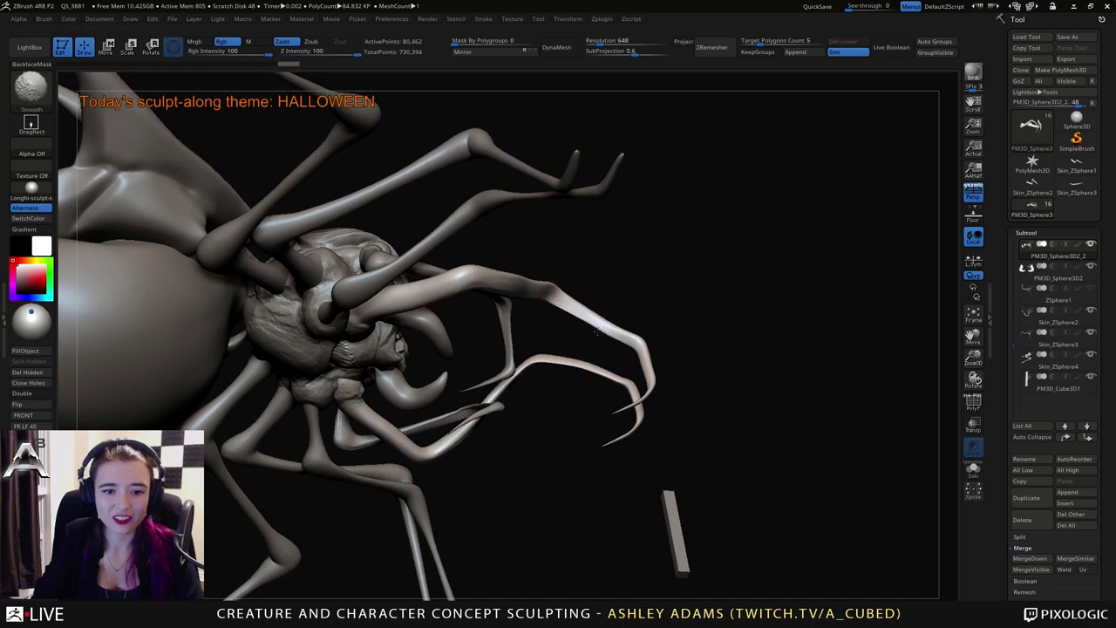
Adjust the brush size and refine the front feelers' bend in front of the mouth with SnakeHook.
right_drag(588, 323, 478, 272)
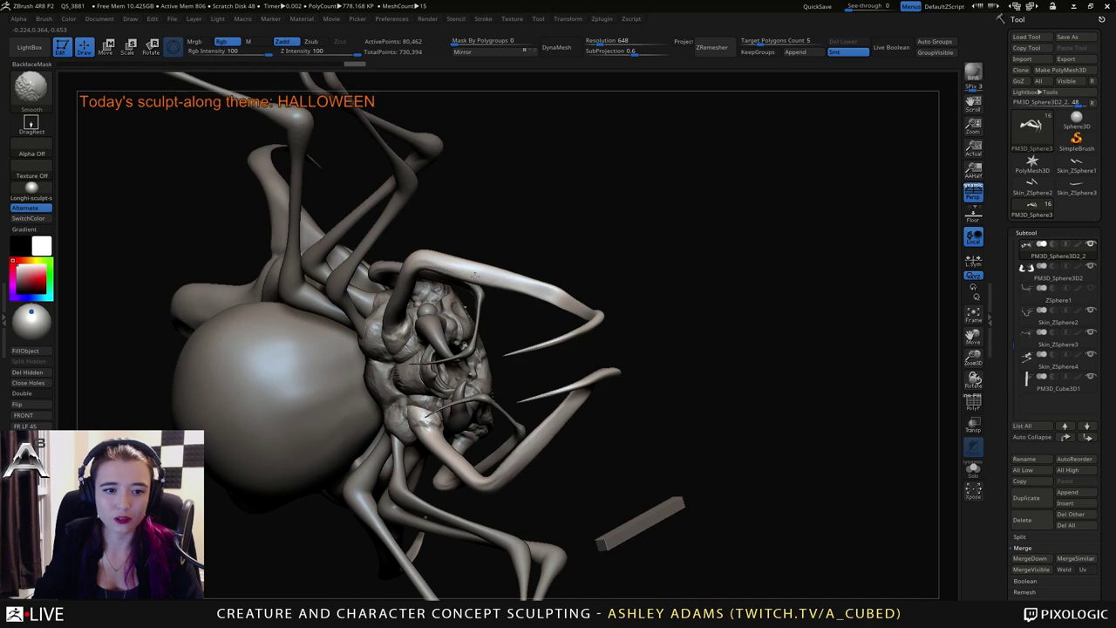
mouse_move(650, 187)
mouse_down()
mouse_move(680, 323)
mouse_move(614, 353)
mouse_move(504, 266)
mouse_up()
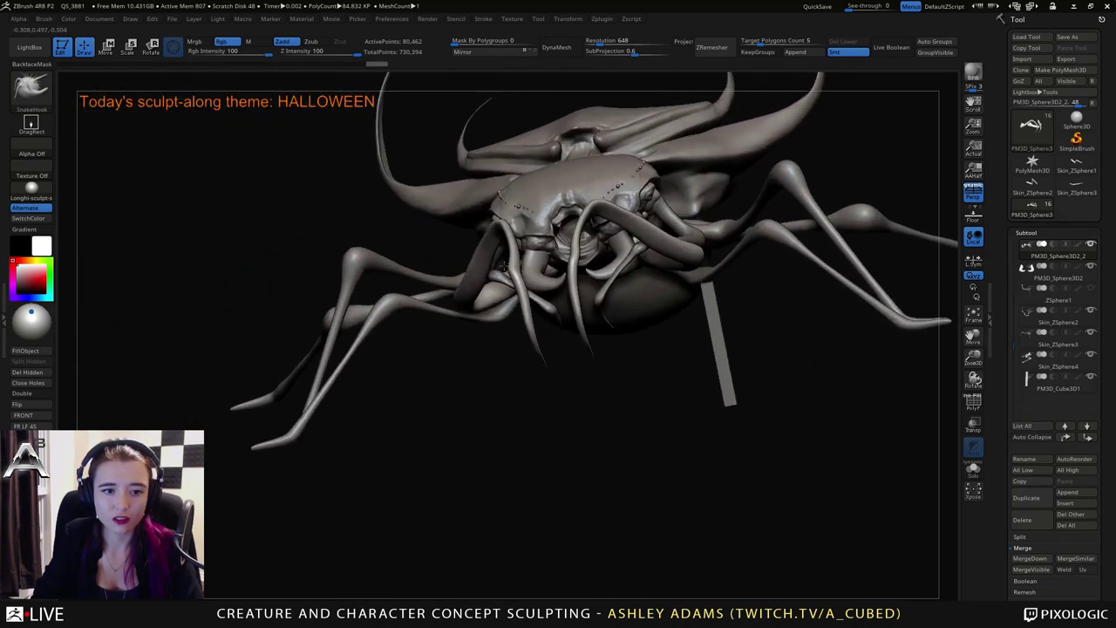
mouse_move(504, 266)
right_down()
mouse_move(476, 286)
mouse_move(479, 257)
mouse_move(591, 272)
right_up()
right_drag(640, 320, 647, 321)
key(space)
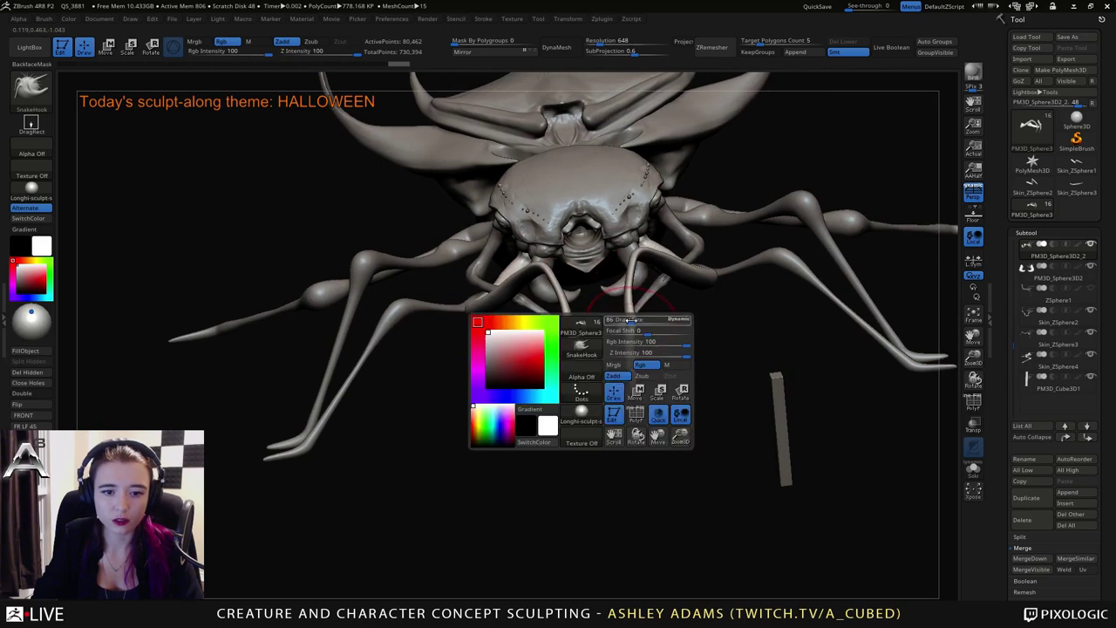
drag(647, 321, 635, 321)
right_drag(630, 319, 596, 312)
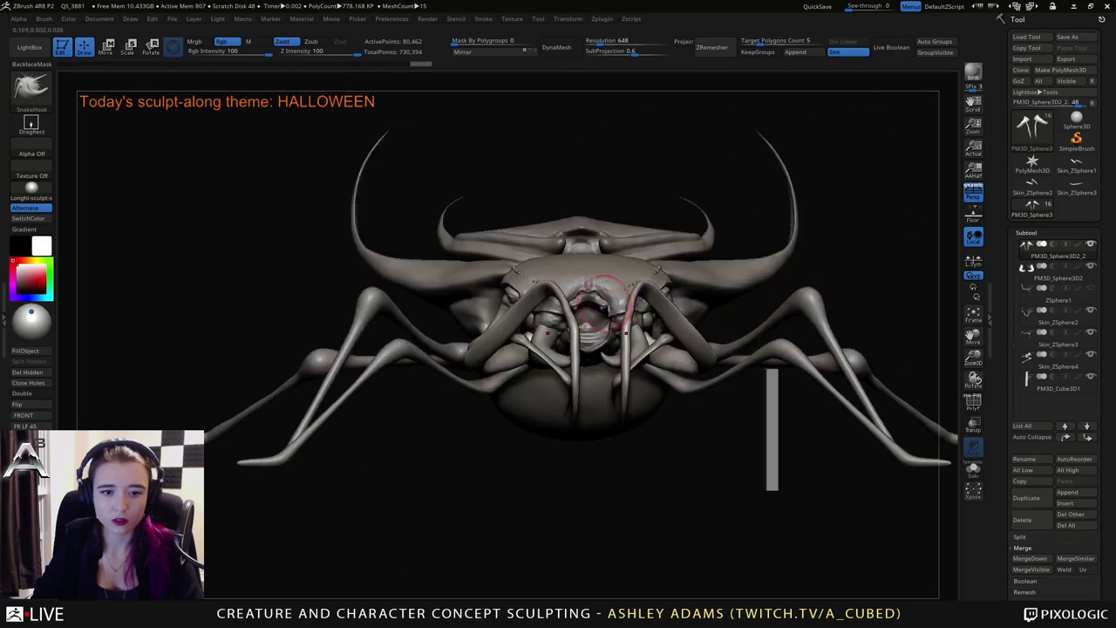
right_click(560, 363)
Turn off perspective and enlarge the SnakeHook brush for adjusting the creature in profile.
click(965, 199)
right_drag(828, 205, 674, 204)
ctrl+right_drag(578, 318, 645, 318)
right_click(375, 363)
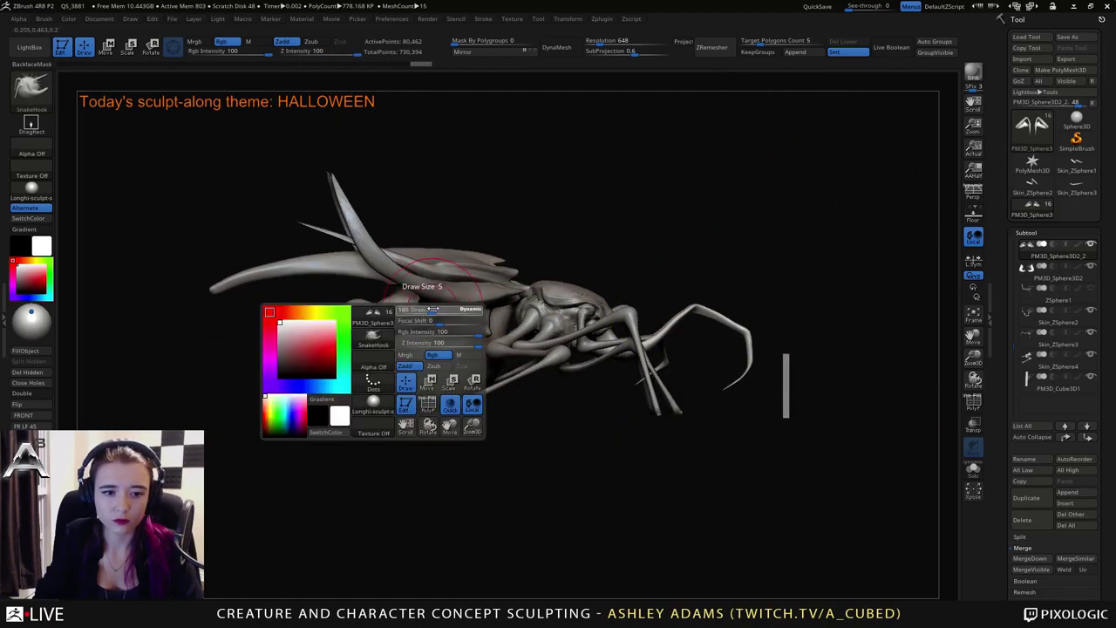
alt+right_drag(488, 299, 516, 304)
Select the abdomen together with its shell and horn pieces and rotate them upward about 33 degrees behind the head.
alt+click(483, 342)
key(w)
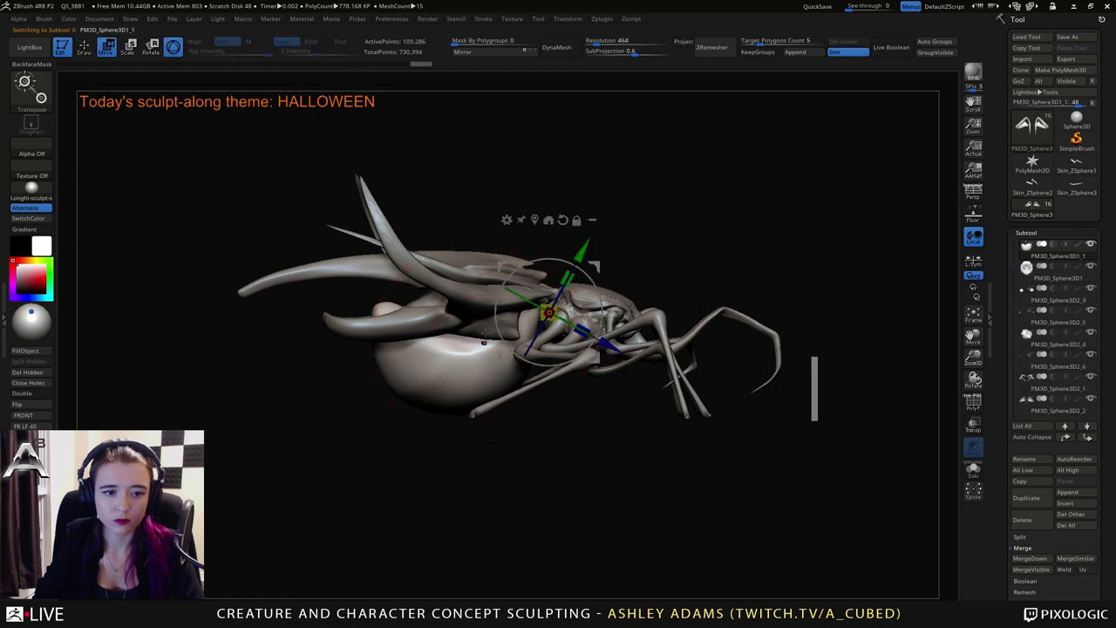
key(ctrl+shift)
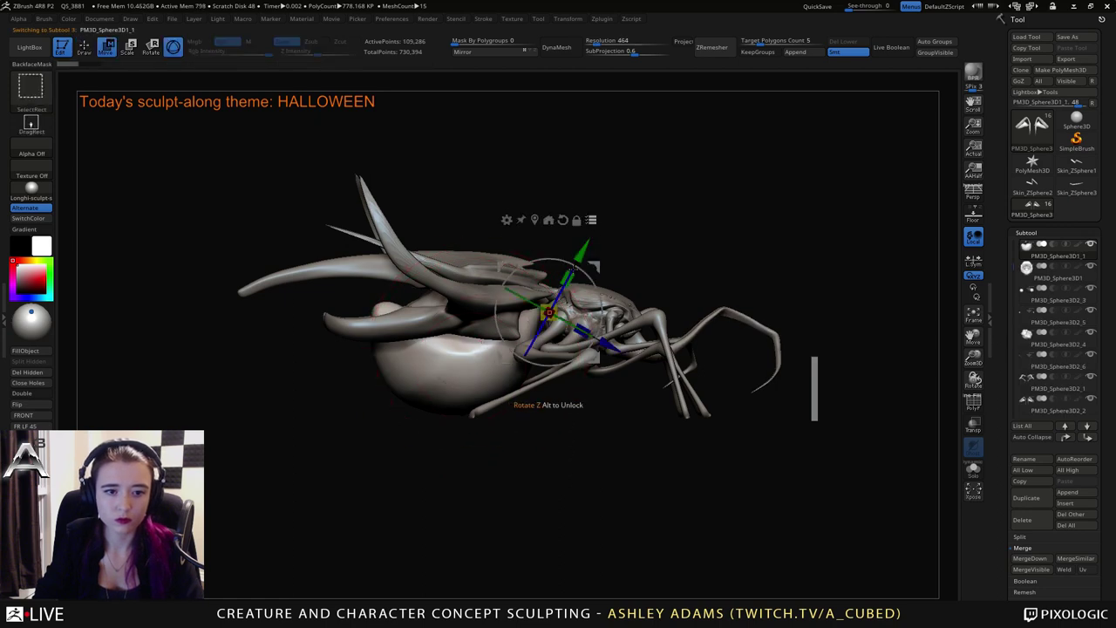
ctrl+shift+click(466, 361)
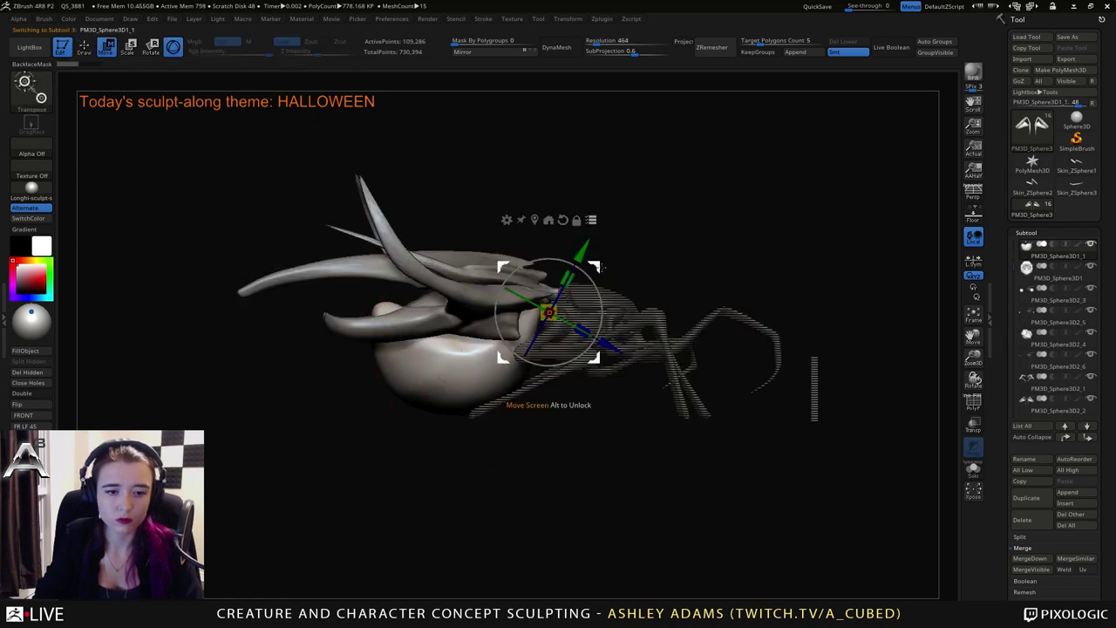
drag(602, 268, 603, 307)
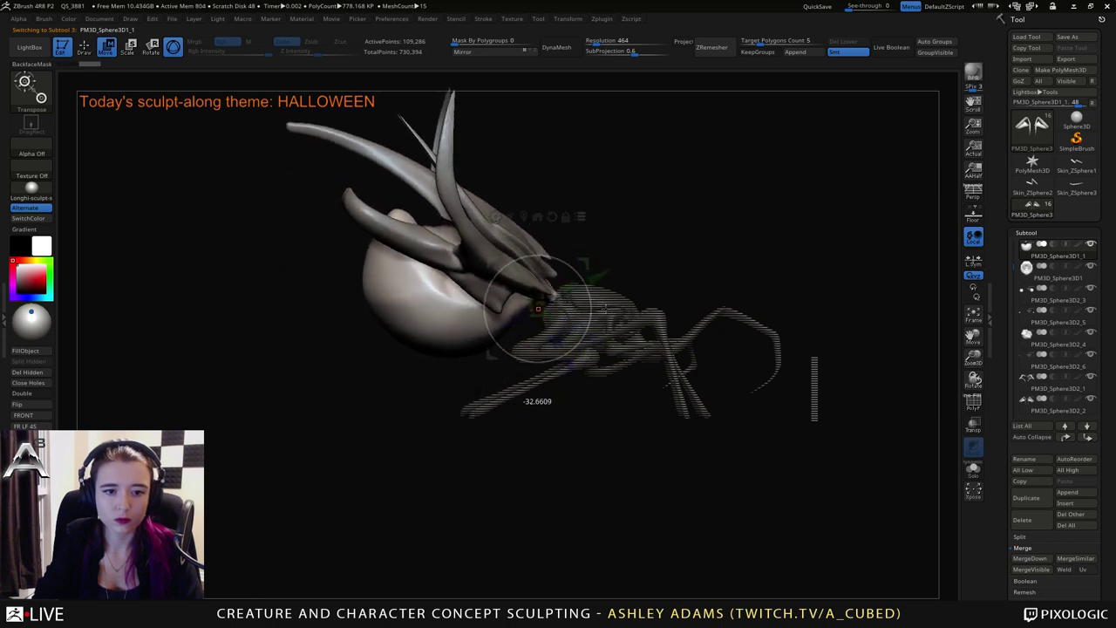
mouse_move(603, 307)
right_down()
mouse_move(680, 307)
mouse_move(662, 297)
mouse_move(687, 295)
right_up()
ctrl+right_drag(687, 295, 688, 309)
drag(689, 309, 713, 230)
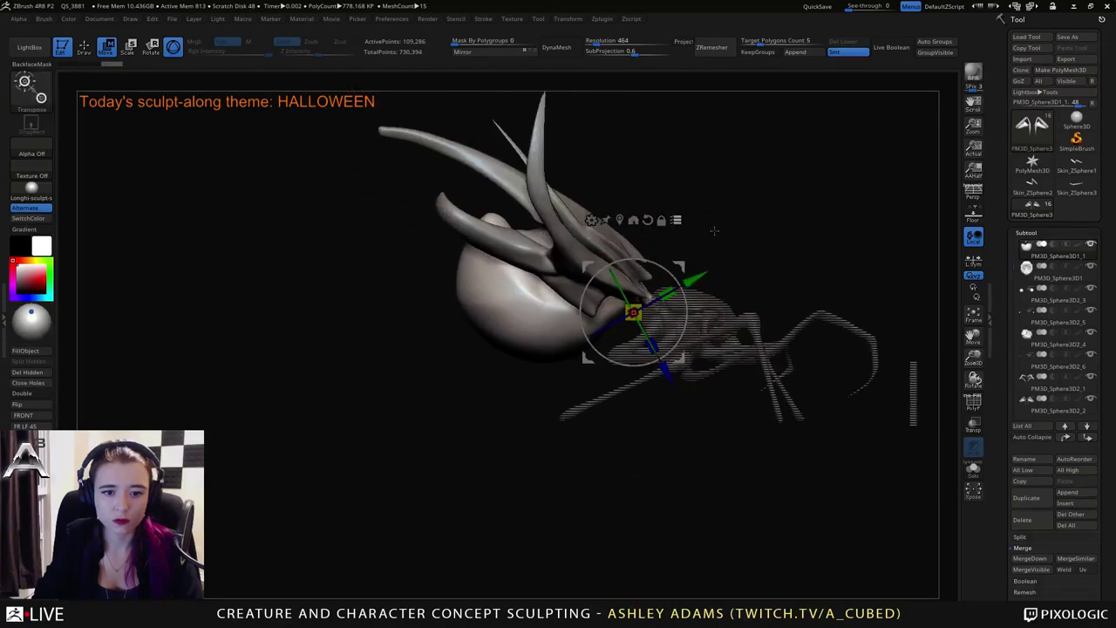
mouse_move(676, 268)
mouse_down()
mouse_move(641, 266)
mouse_move(675, 267)
mouse_up()
key(q)
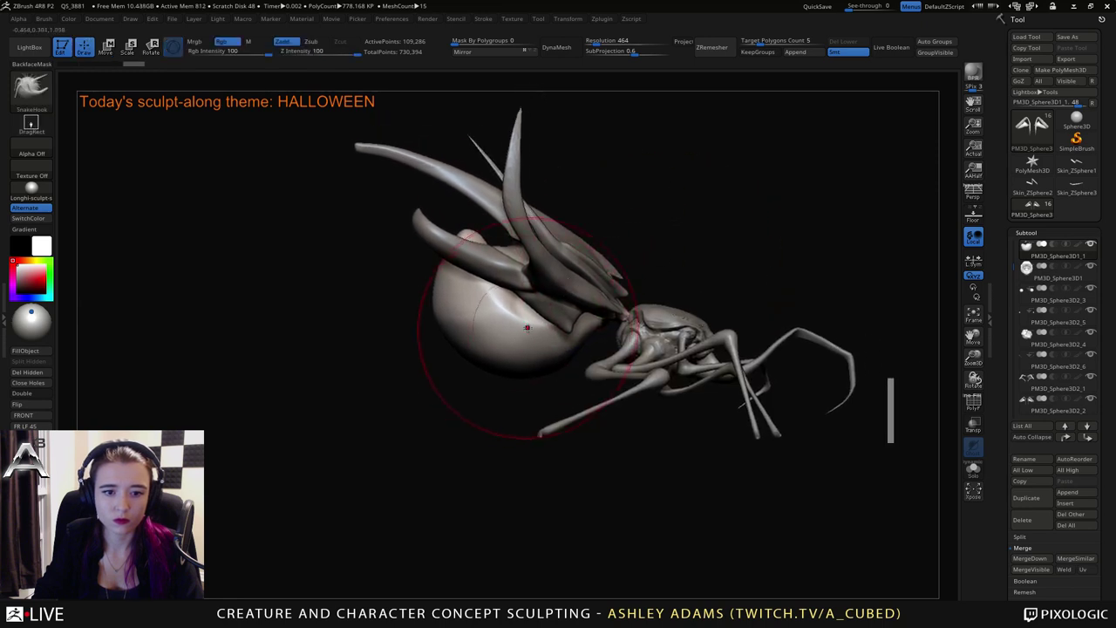
Turn off Transpose All Selected Subtools and return to sculpting with the SnakeHook brush.
key(w)
click(657, 235)
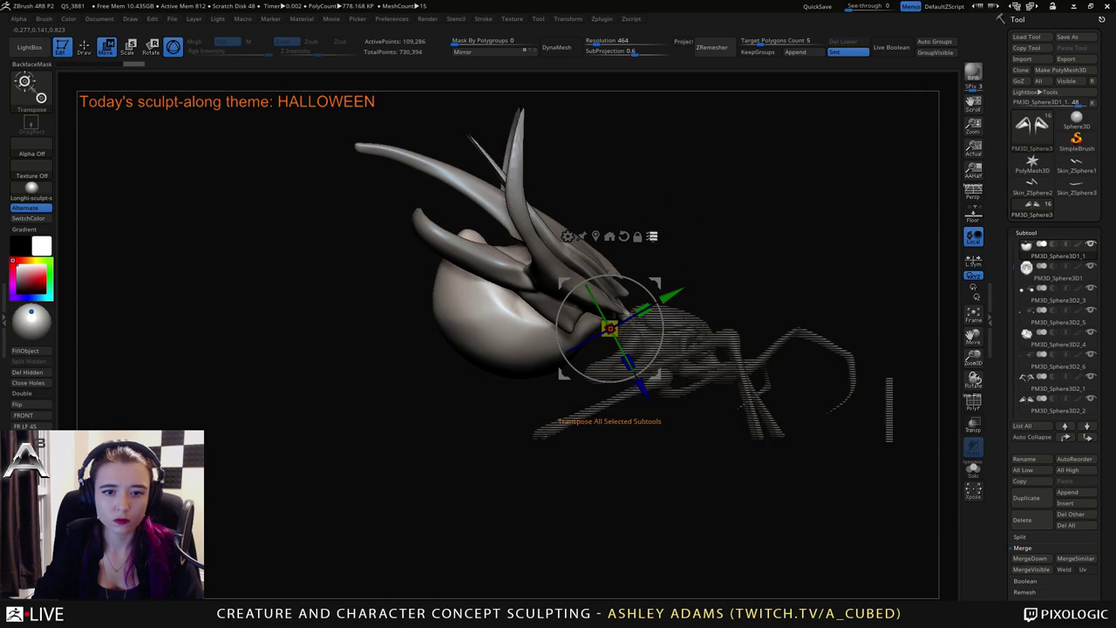
key(q)
right_drag(500, 340, 493, 338)
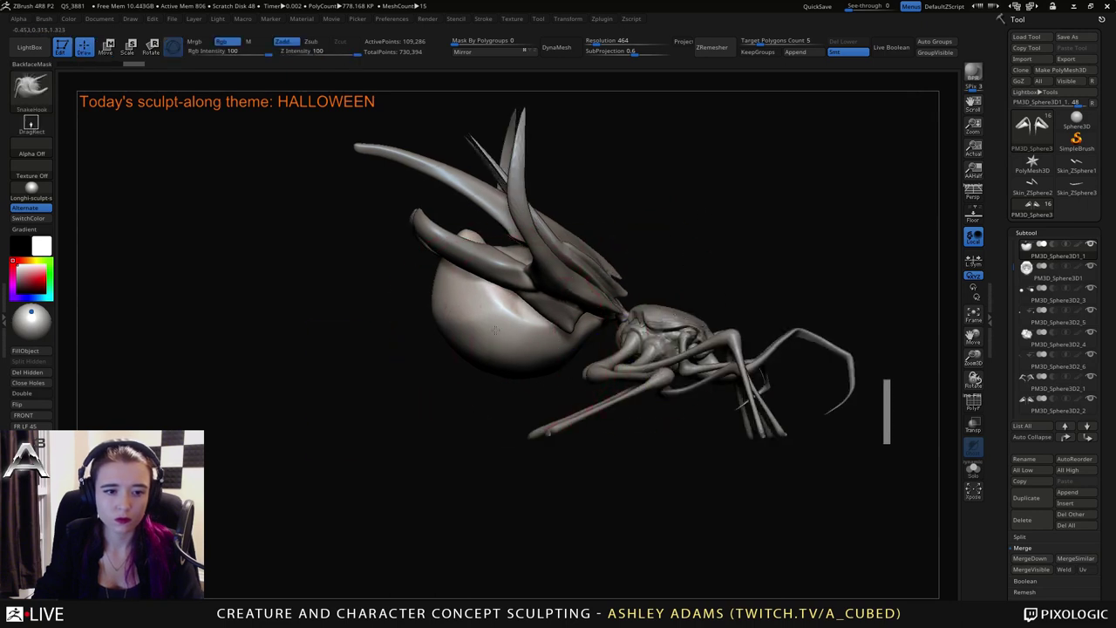
Select the abdomen and pull its rear and belly downward into a hanging sac with SnakeHook.
alt+click(503, 329)
drag(450, 301, 468, 331)
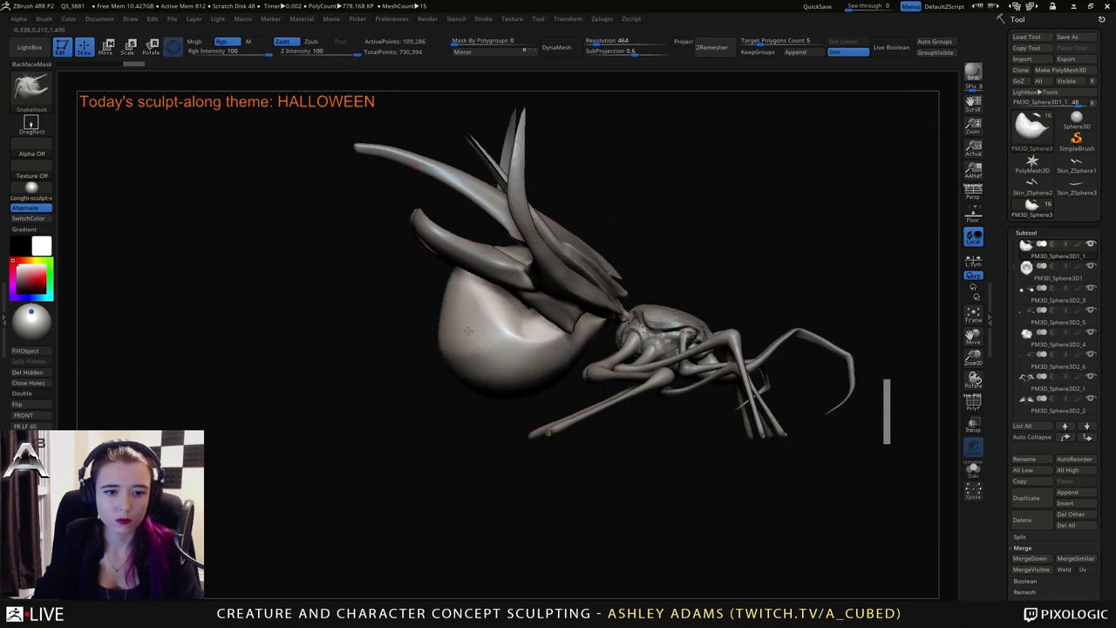
drag(524, 368, 487, 367)
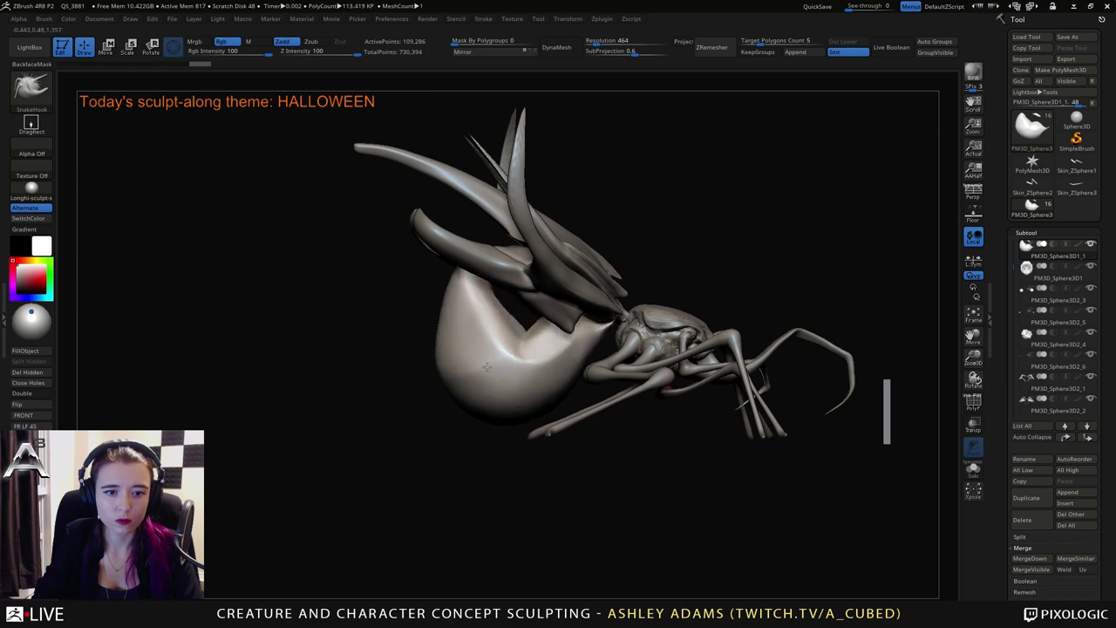
mouse_move(489, 364)
right_down()
mouse_move(567, 341)
mouse_move(538, 329)
mouse_move(523, 332)
mouse_move(600, 349)
right_up()
right_click(571, 339)
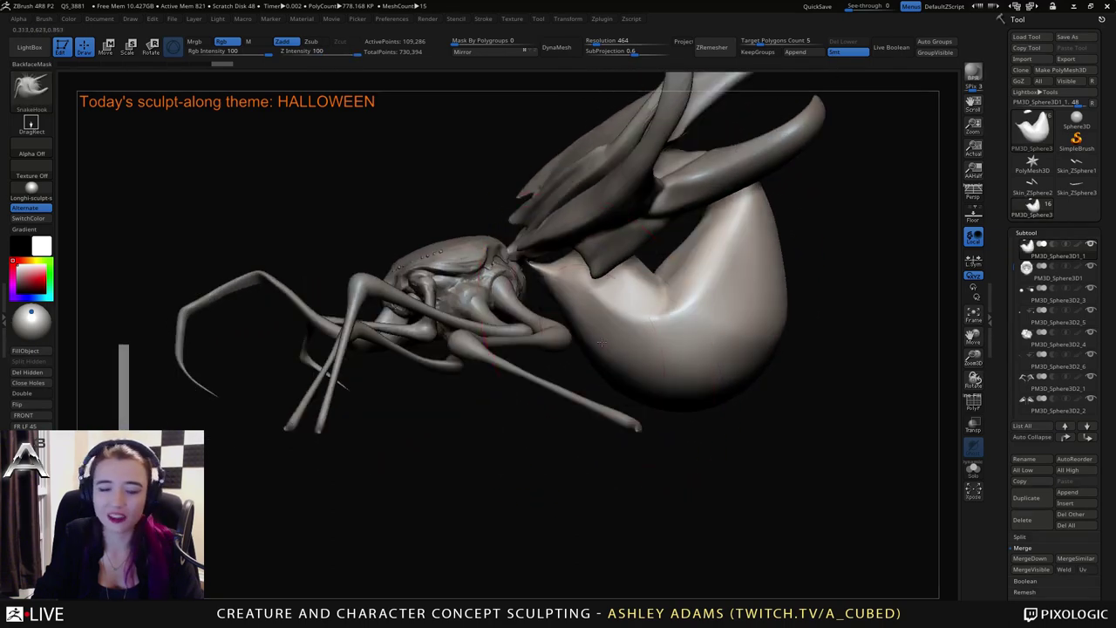
Resize the brush and round out the abdomen's underside and rear contour with SnakeHook.
key(space)
drag(593, 361, 585, 365)
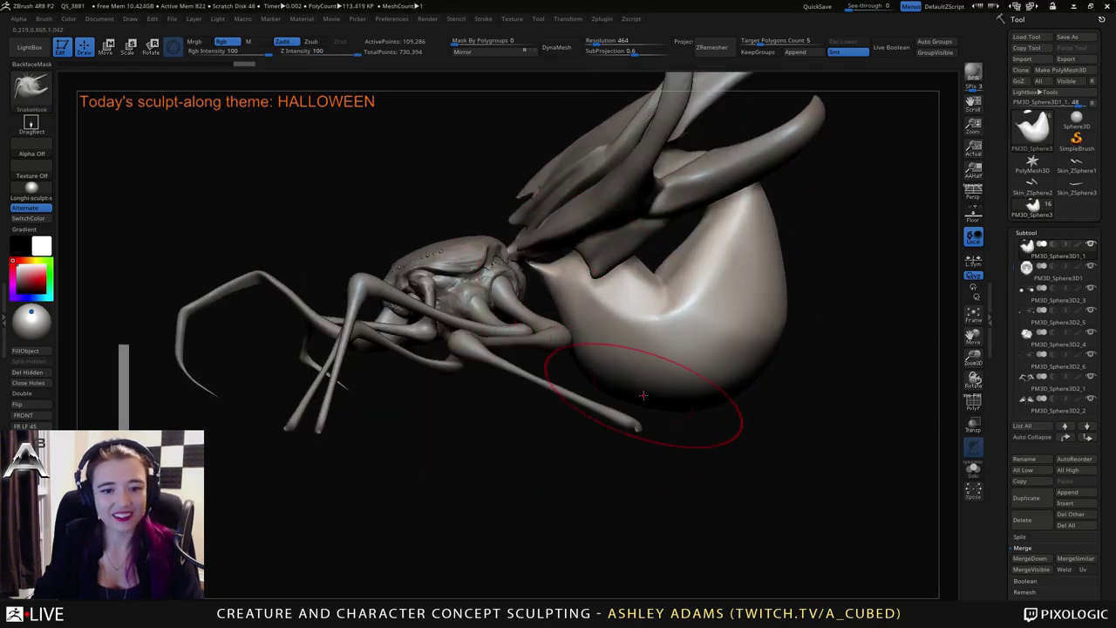
mouse_move(644, 395)
mouse_down()
mouse_move(715, 384)
mouse_move(776, 318)
mouse_up()
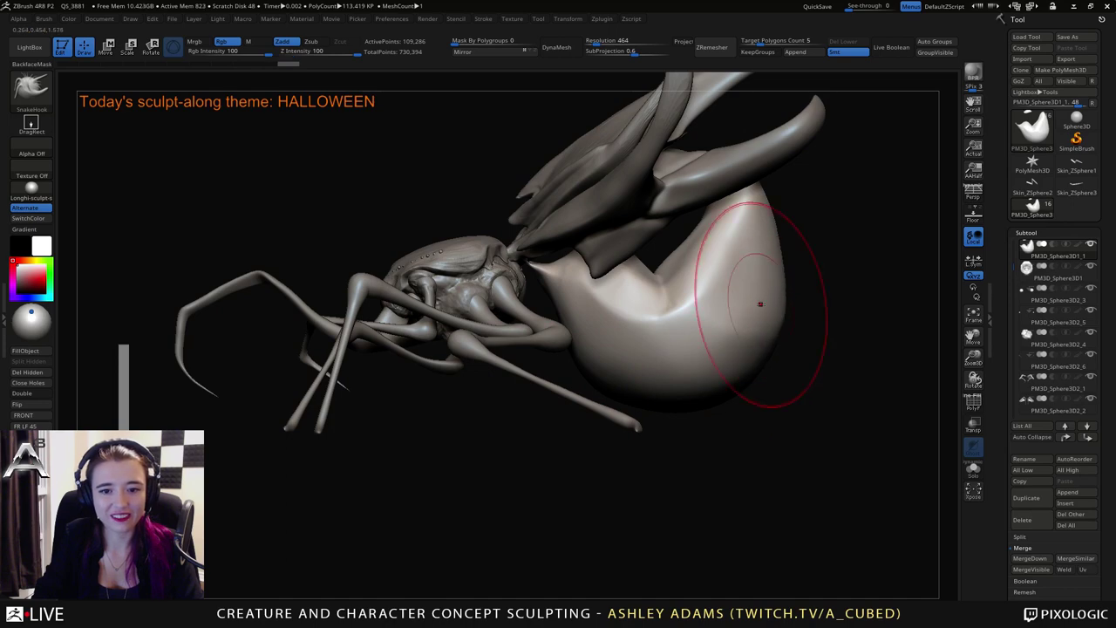
right_drag(613, 307, 628, 307)
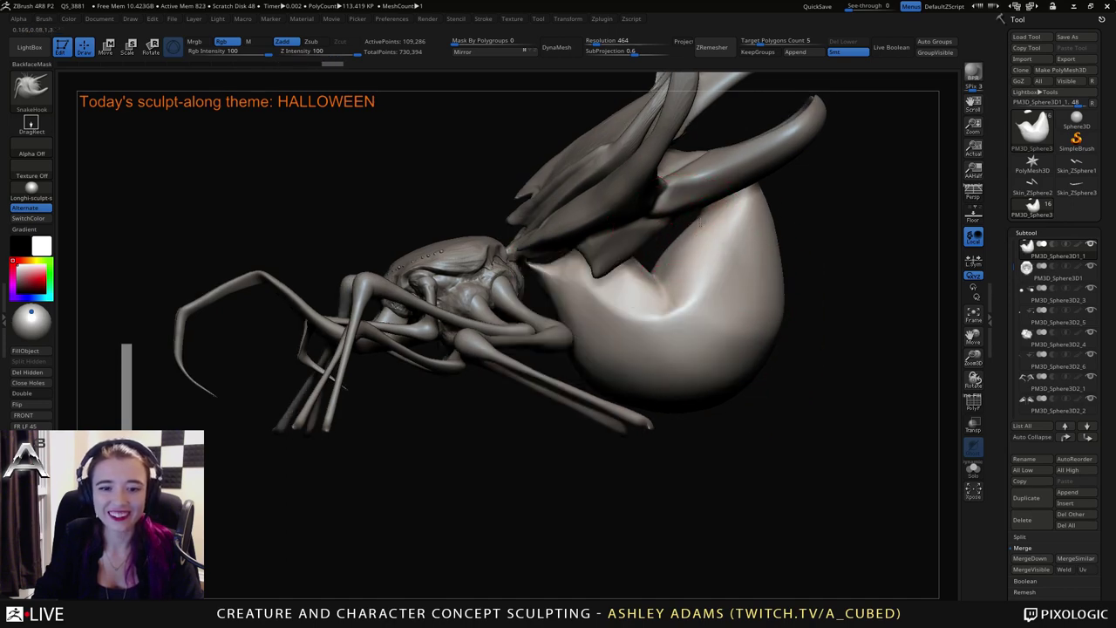
right_click(579, 329)
mouse_move(600, 247)
right_down()
mouse_move(654, 225)
mouse_move(629, 257)
mouse_move(565, 264)
right_up()
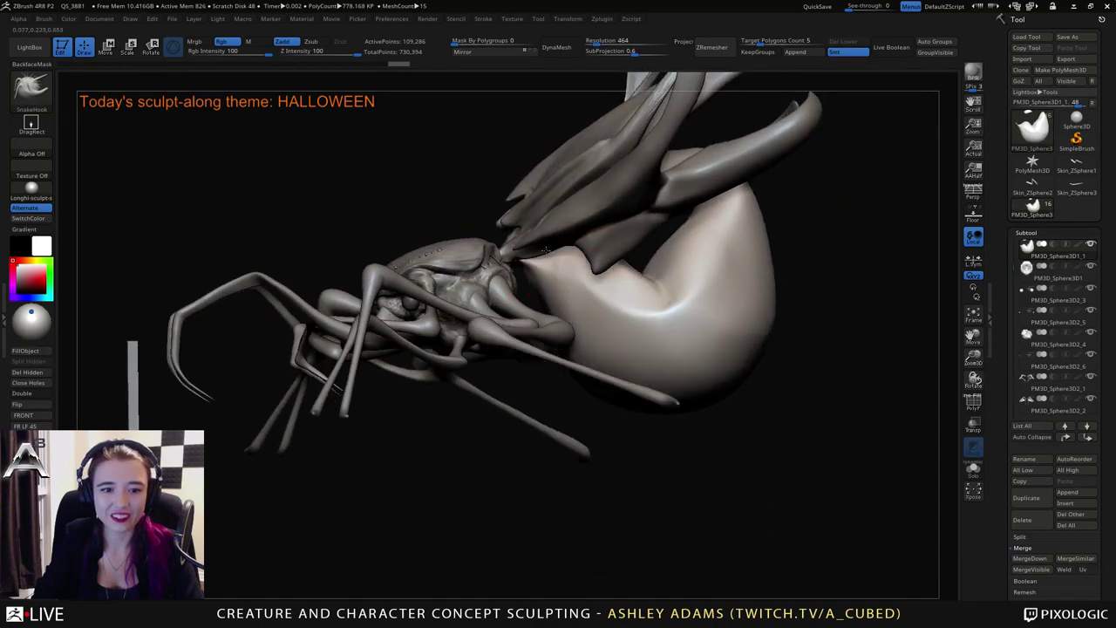
mouse_move(504, 251)
right_down()
mouse_move(448, 194)
mouse_move(454, 229)
right_up()
Reduce the brush size and refine the narrow waist where the abdomen and shells meet the head.
right_click(548, 311)
key(space)
drag(528, 264, 516, 264)
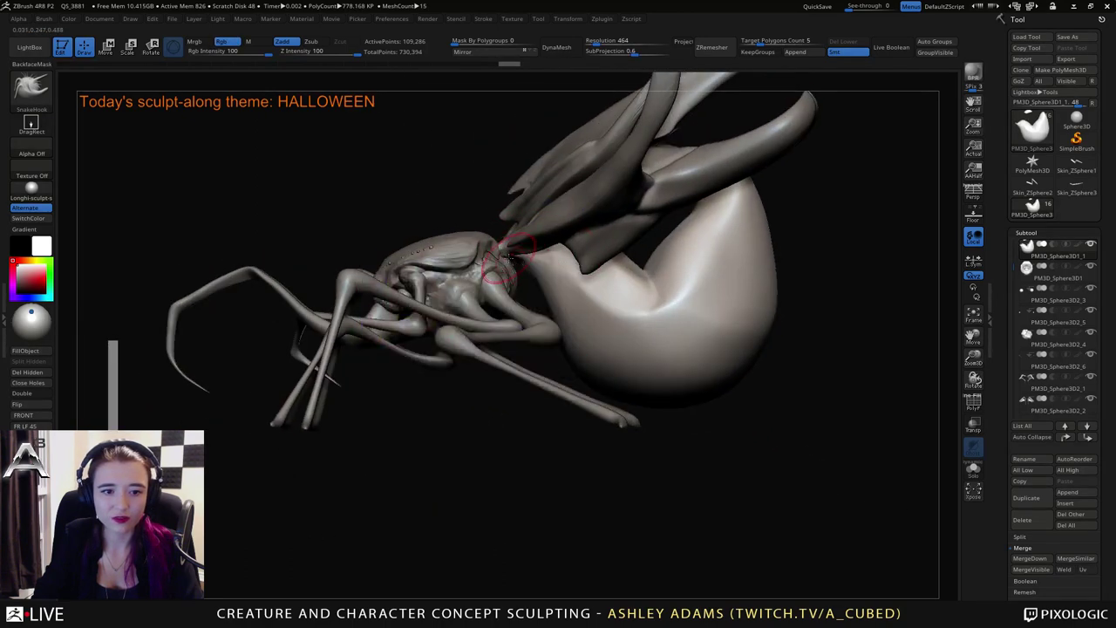
alt+click(506, 247)
mouse_move(508, 249)
right_down()
mouse_move(493, 264)
mouse_move(509, 295)
mouse_move(481, 245)
right_up()
Select the head and build up its back around the abdomen joint with ClayBuildup.
alt+click(490, 255)
mouse_move(518, 298)
right_down()
mouse_move(499, 258)
mouse_move(527, 277)
right_up()
key(b)
key(c)
key(b)
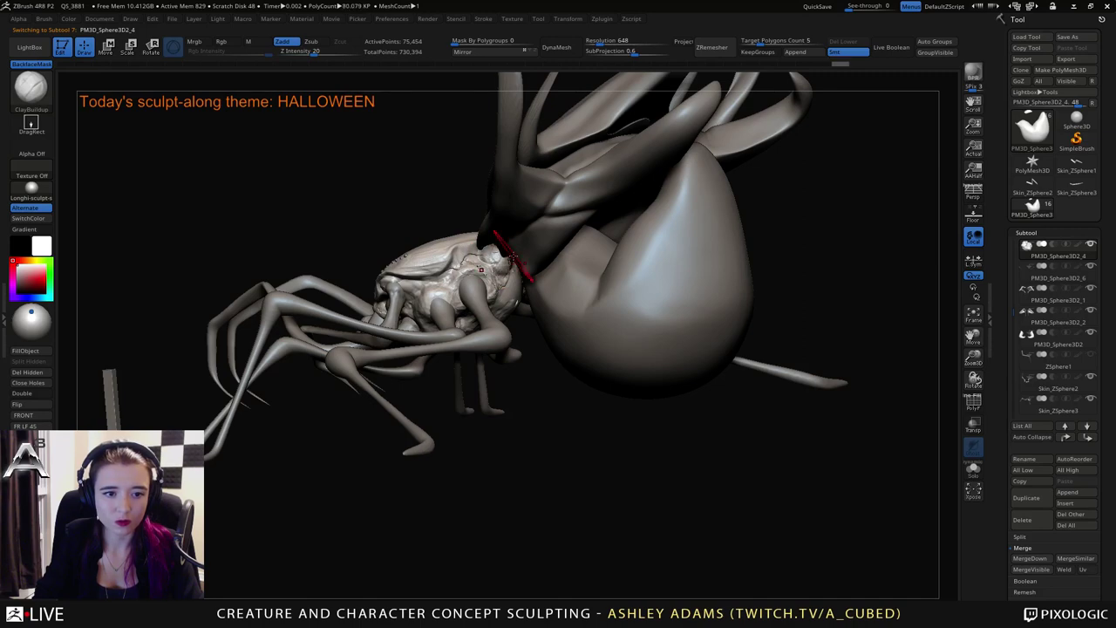
mouse_move(512, 255)
right_down()
mouse_move(520, 272)
mouse_move(488, 237)
mouse_move(564, 330)
mouse_move(529, 272)
right_up()
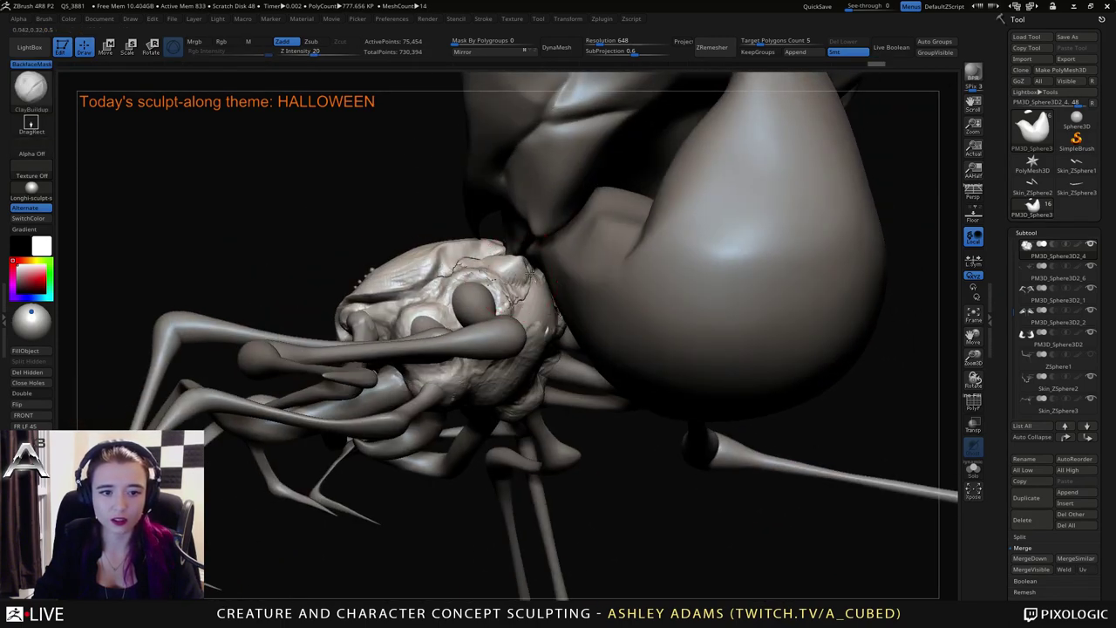
Carve creases into the rear side of the head around the leg sockets with DamStandard.
key(b)
key(d)
key(s)
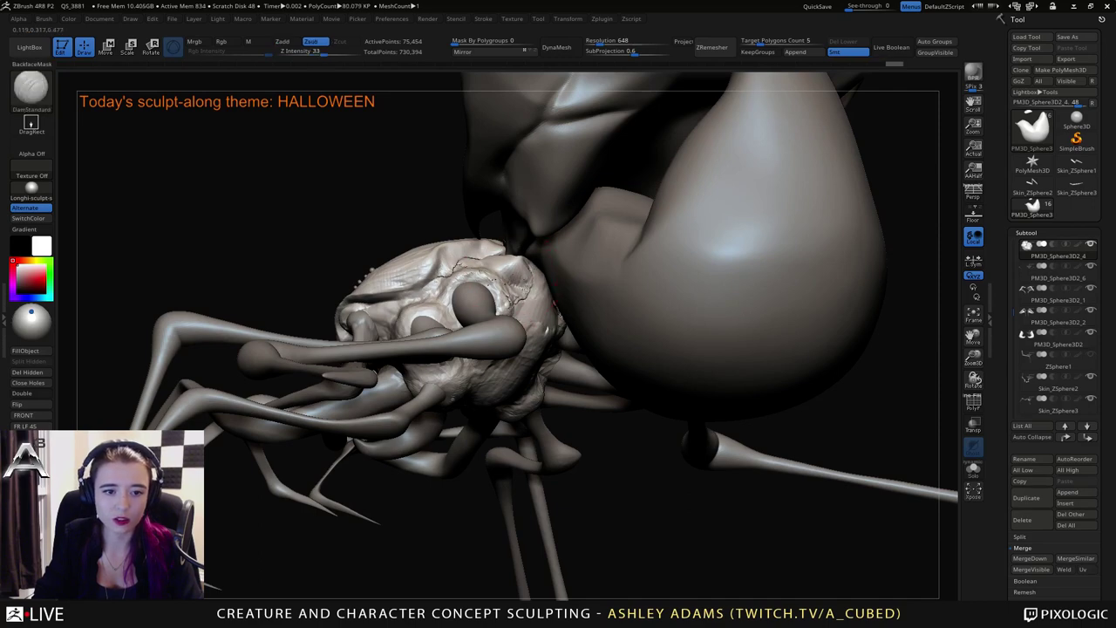
mouse_move(506, 272)
right_down()
mouse_move(545, 285)
mouse_move(534, 281)
mouse_move(532, 301)
mouse_move(547, 346)
mouse_move(604, 376)
mouse_move(595, 384)
right_up()
Switch to SnakeHook, select the horned lower shell and adjust its base at the waist behind the head.
key(b)
key(s)
key(h)
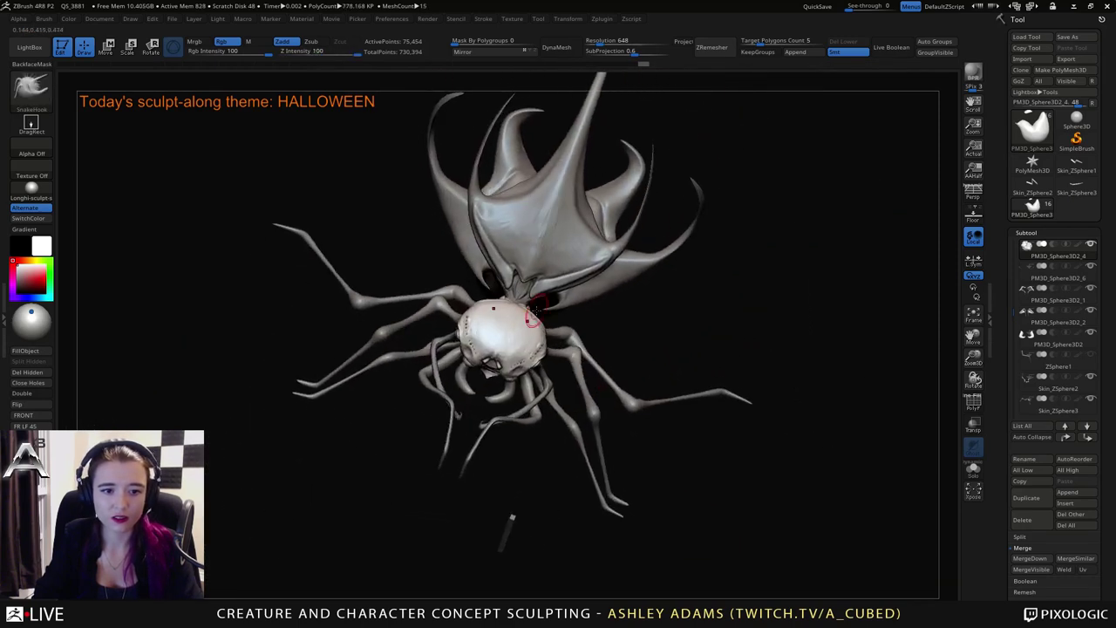
mouse_move(528, 318)
ctrl+right_down()
mouse_move(540, 331)
mouse_move(471, 242)
ctrl+right_up()
alt+click(471, 242)
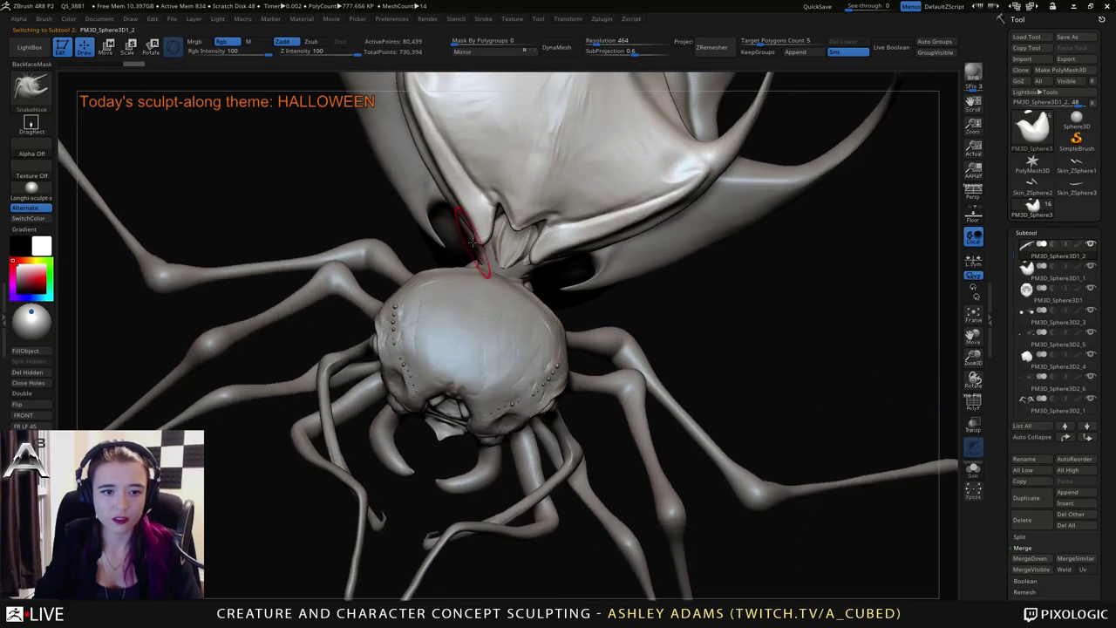
alt+click(463, 235)
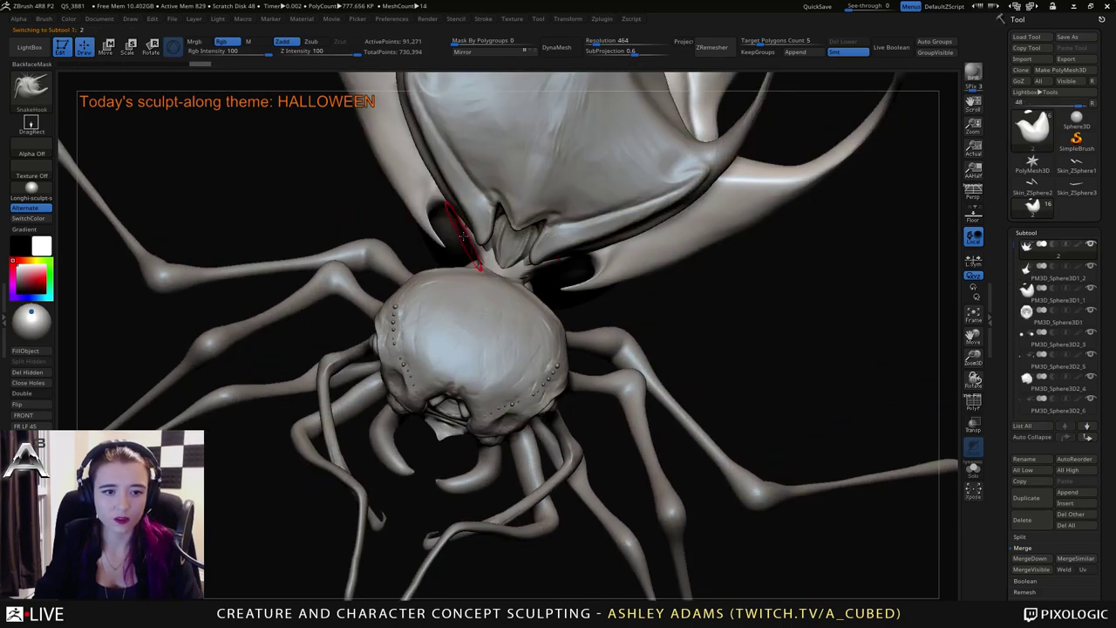
mouse_move(503, 260)
right_down()
mouse_move(547, 276)
mouse_move(558, 255)
mouse_move(563, 264)
mouse_move(536, 243)
mouse_move(553, 323)
mouse_move(623, 338)
mouse_move(618, 384)
right_up()
key(s)
Select the horned upper shell and carve creases around its plates near the waist with DamStandard.
alt+click(555, 255)
key(b)
key(d)
key(s)
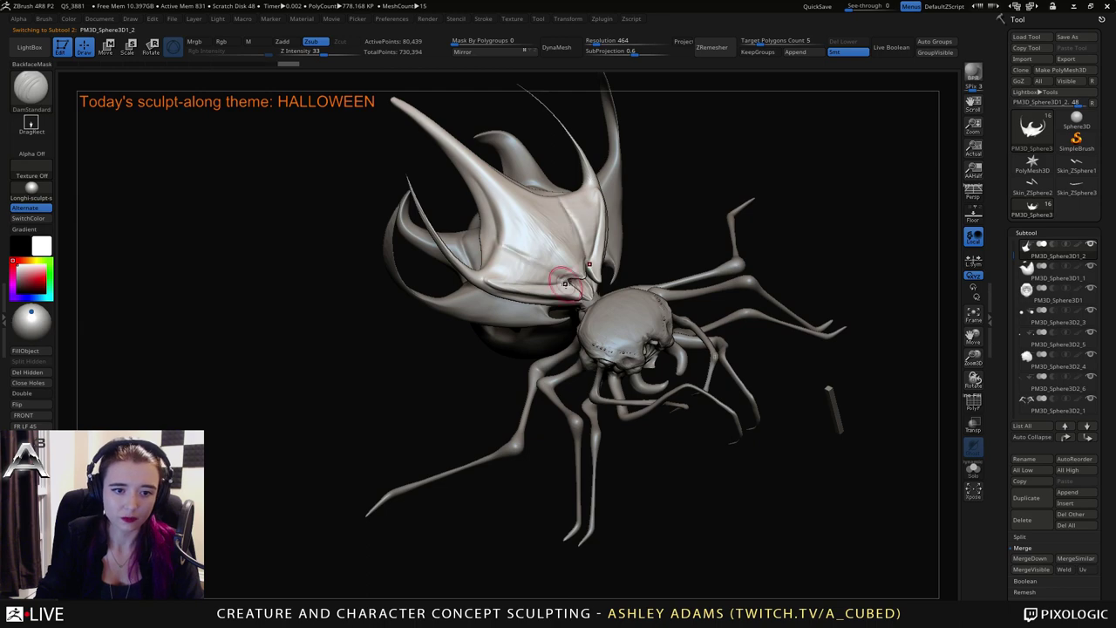
right_drag(565, 284, 512, 262)
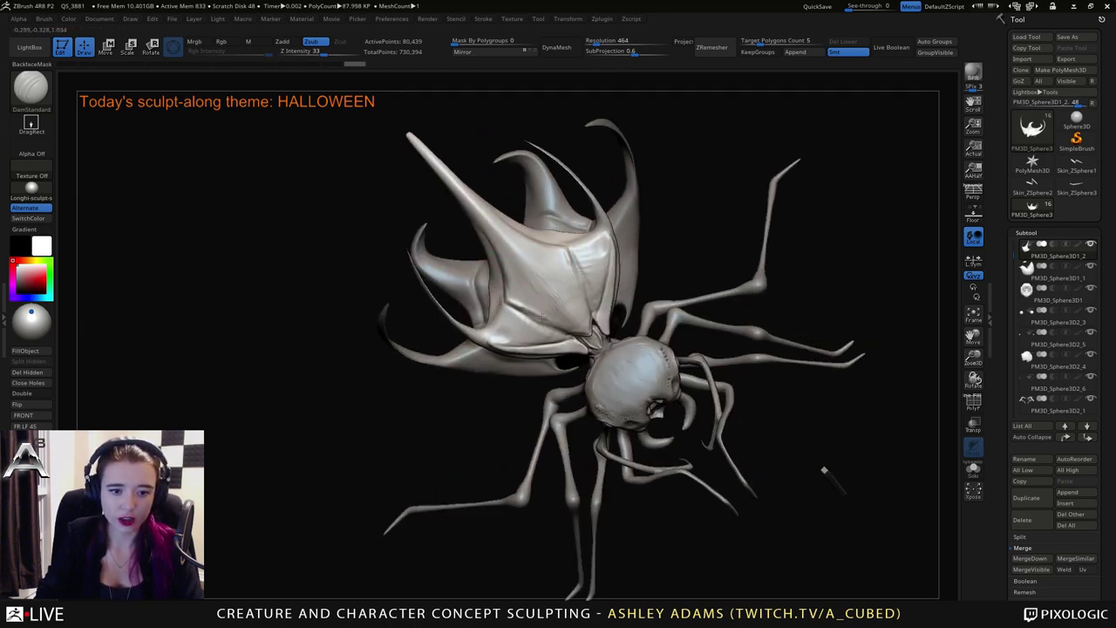
right_drag(569, 310, 442, 289)
right_drag(368, 263, 417, 266)
mouse_move(522, 319)
right_down()
mouse_move(592, 386)
mouse_move(527, 286)
right_up()
key(space)
drag(527, 281, 587, 259)
shift+right_drag(588, 259, 577, 262)
ctrl+right_drag(664, 290, 846, 299)
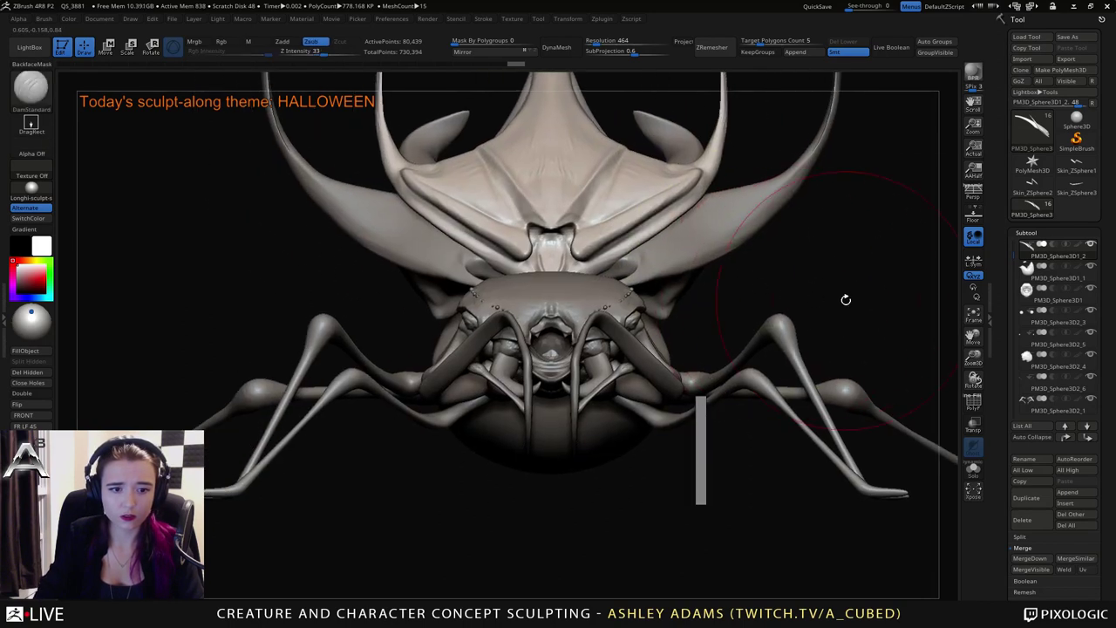
Turn on perspective display and view the whole creature from the front.
click(975, 219)
click(975, 219)
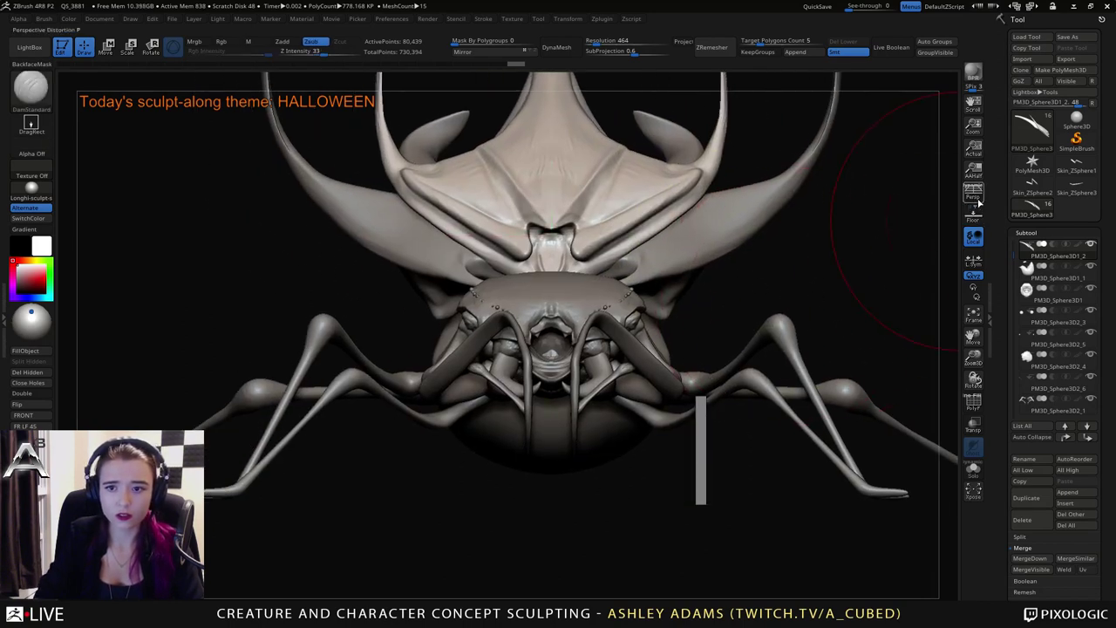
click(975, 197)
right_drag(742, 251, 710, 320)
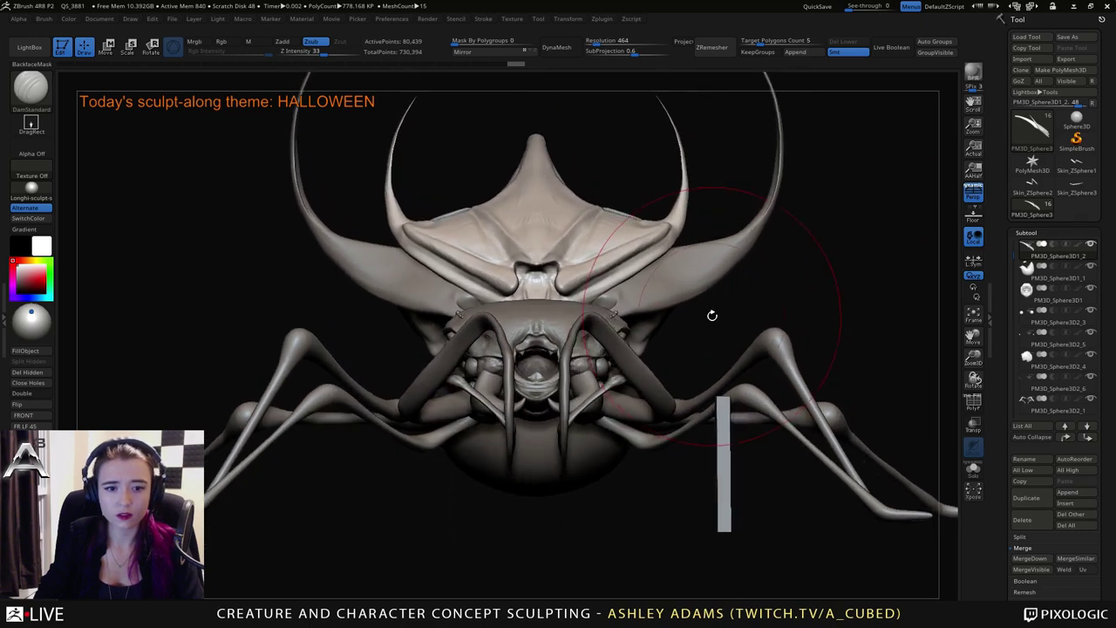
Select the pair of long feelers beside the mouth, set the pivot at their base and rotate them upward by about 38 degrees.
alt+click(625, 366)
alt+right_drag(625, 366, 650, 371)
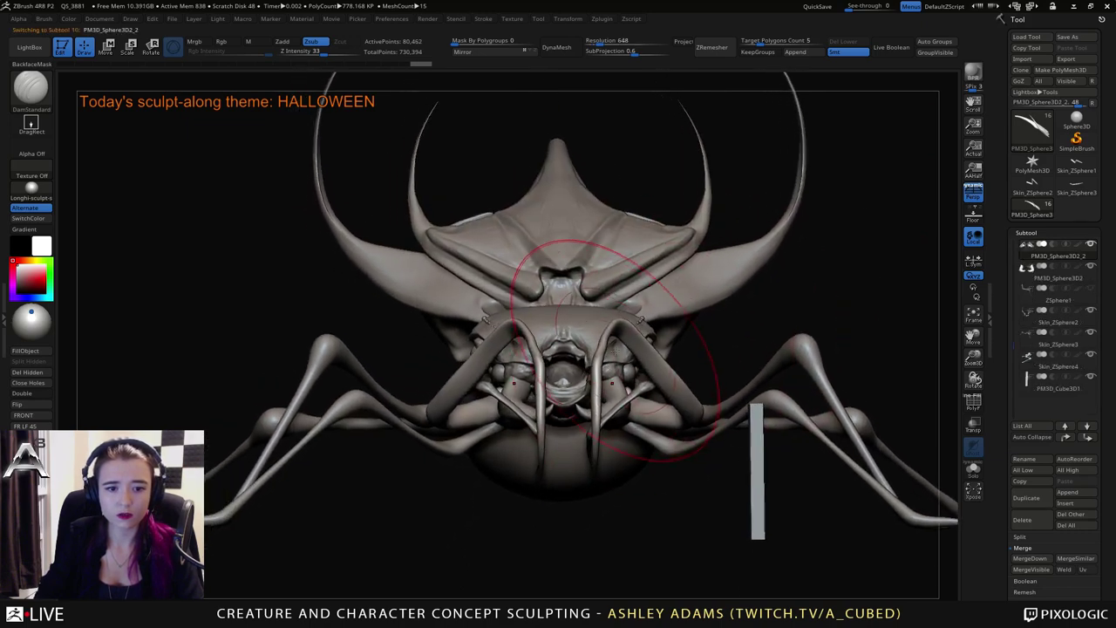
key(e)
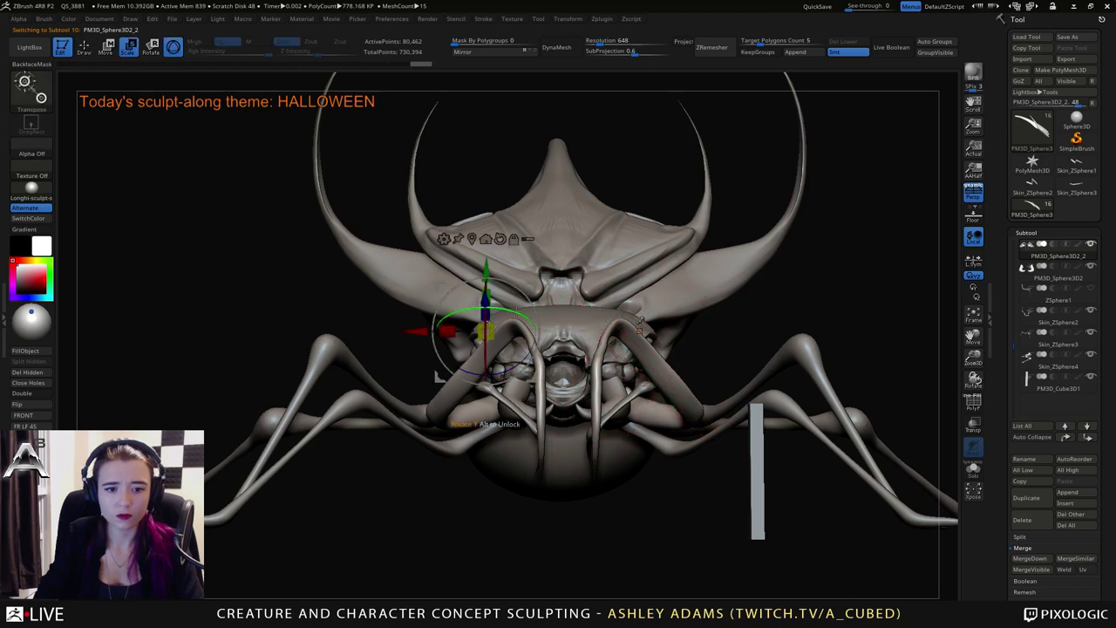
alt+drag(533, 286, 558, 350)
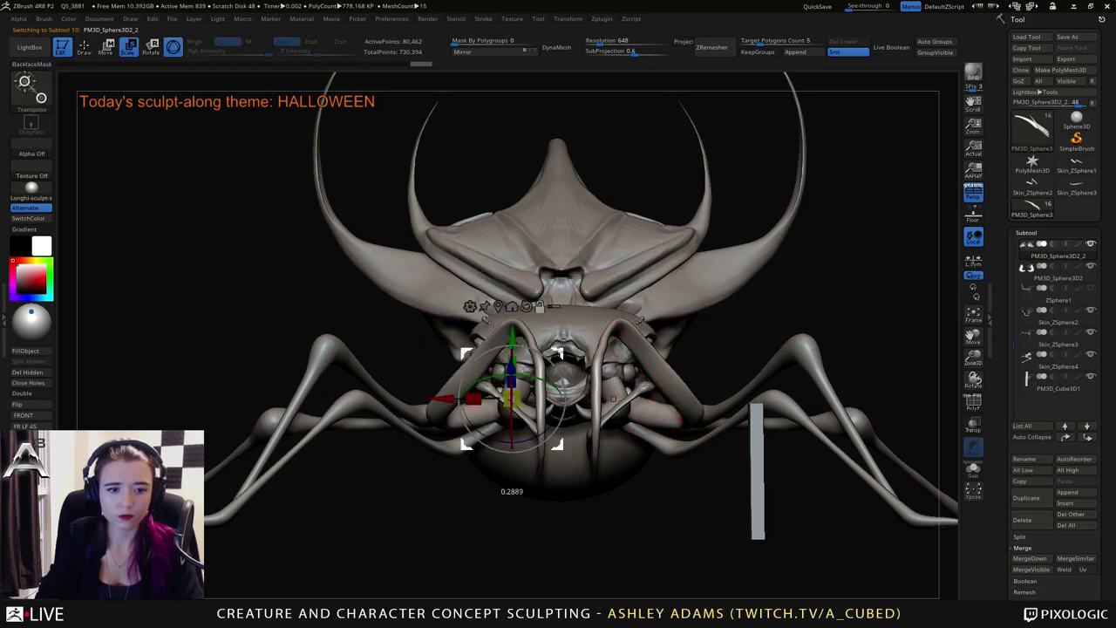
drag(511, 422, 511, 445)
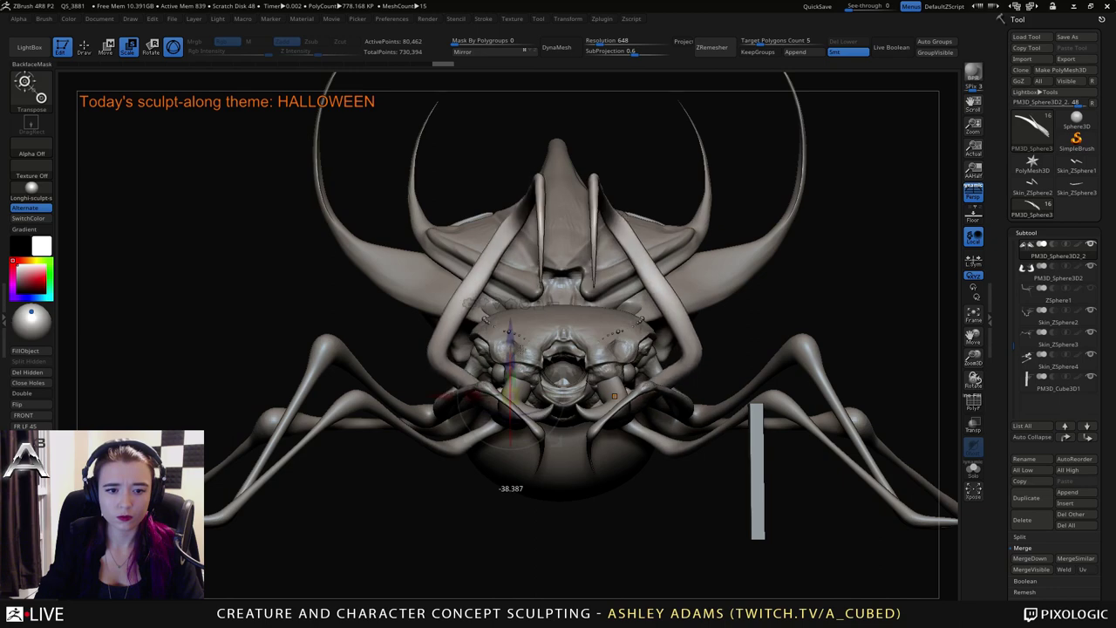
drag(521, 350, 522, 352)
right_drag(523, 353, 622, 375)
Select the smaller pair of limbs under the head, set the pivot near their base, and rotate and shift them slightly.
alt+click(613, 391)
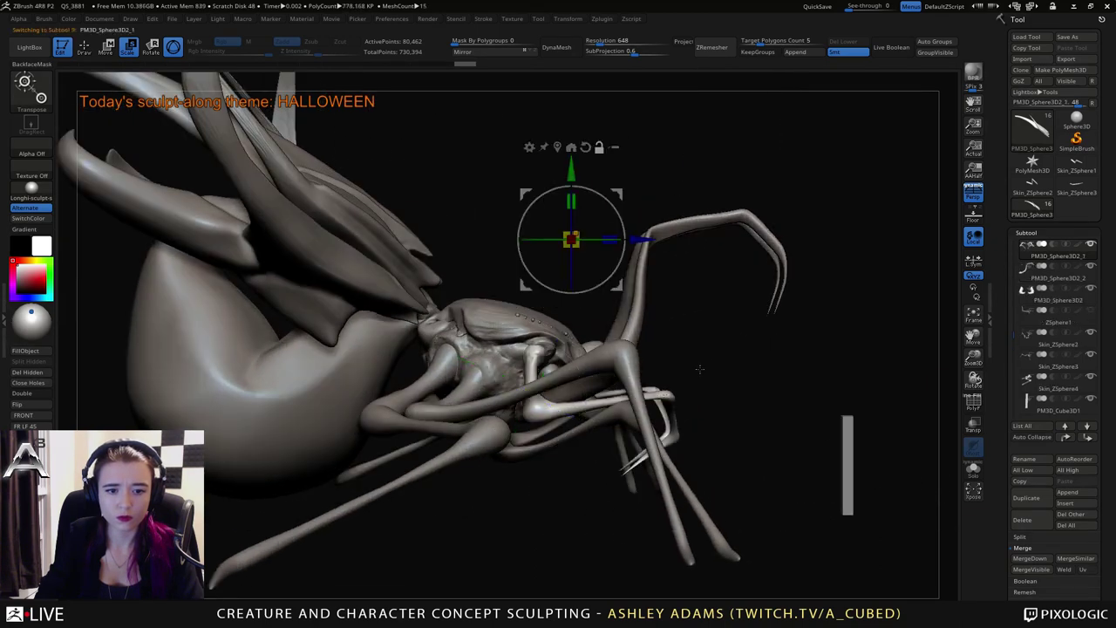
right_drag(699, 369, 663, 352)
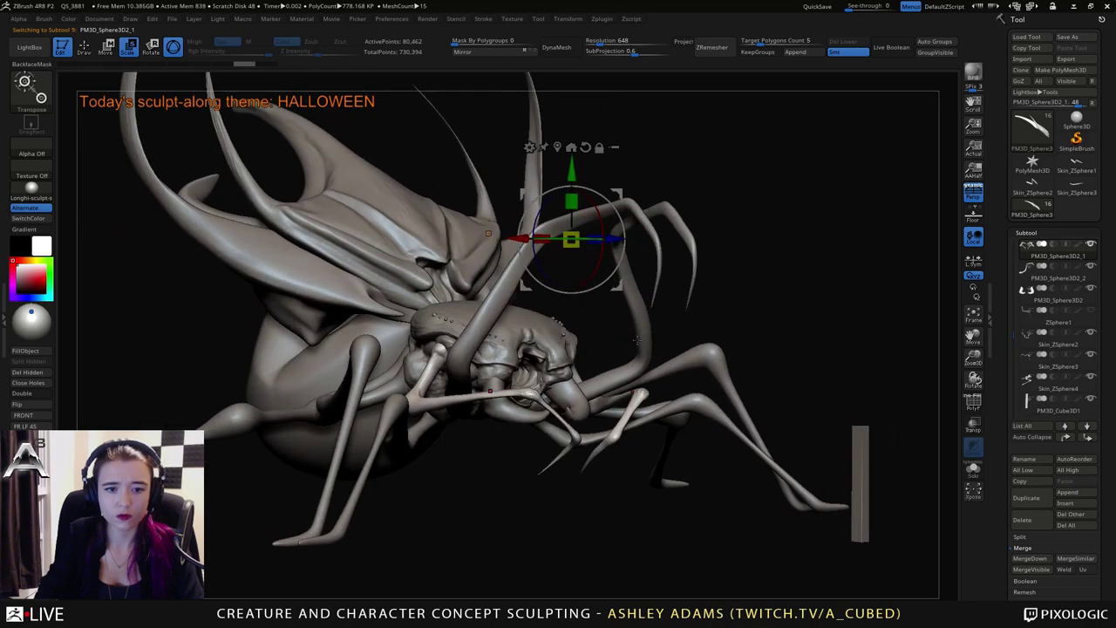
alt+drag(572, 172, 494, 300)
right_drag(558, 291, 533, 315)
drag(470, 349, 486, 349)
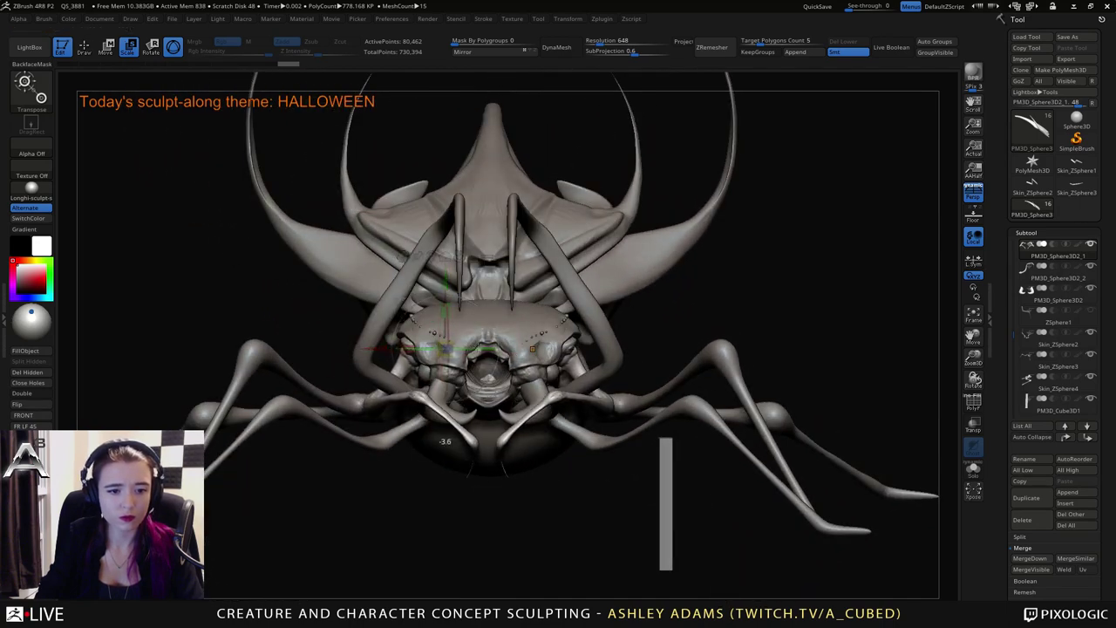
drag(446, 441, 445, 442)
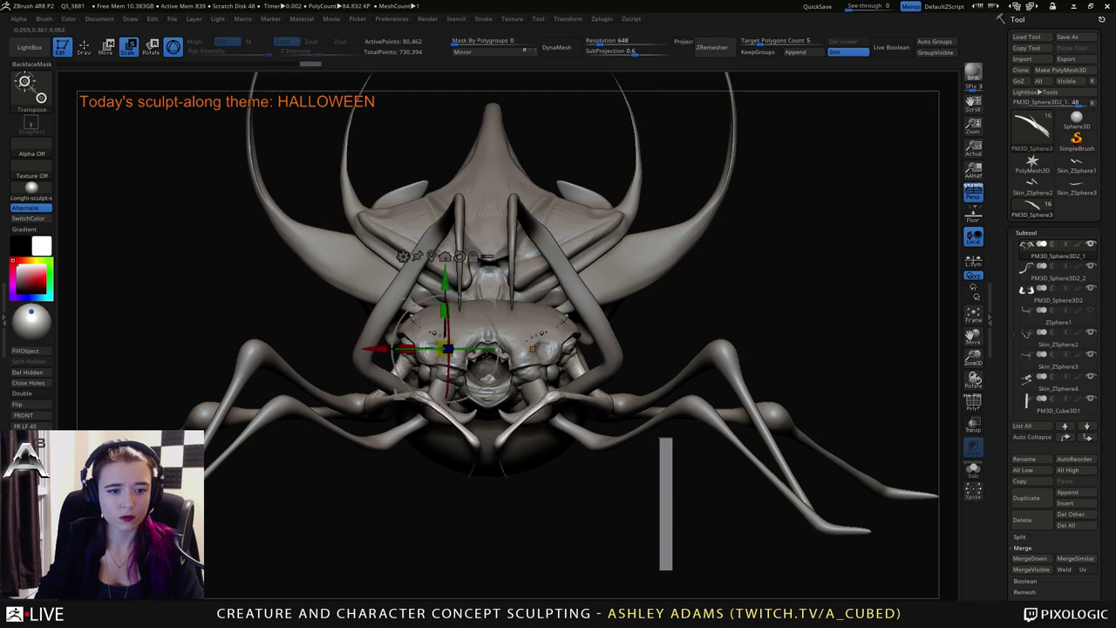
drag(449, 339, 452, 289)
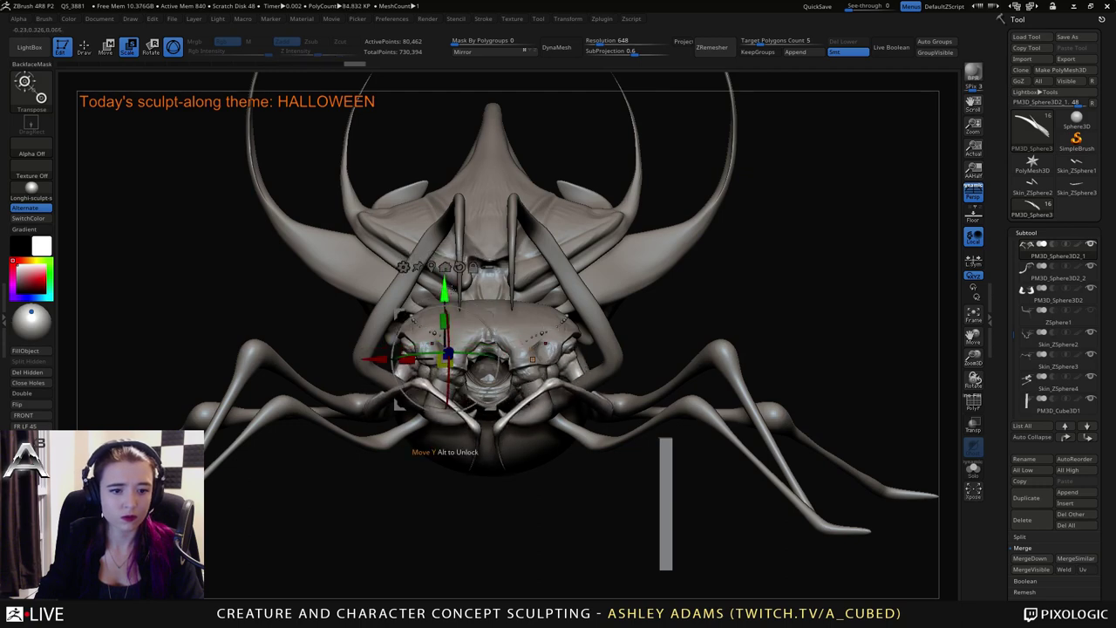
Raise the bend of the small limbs in front of the mouth with SnakeHook.
key(q)
key(b)
key(s)
key(h)
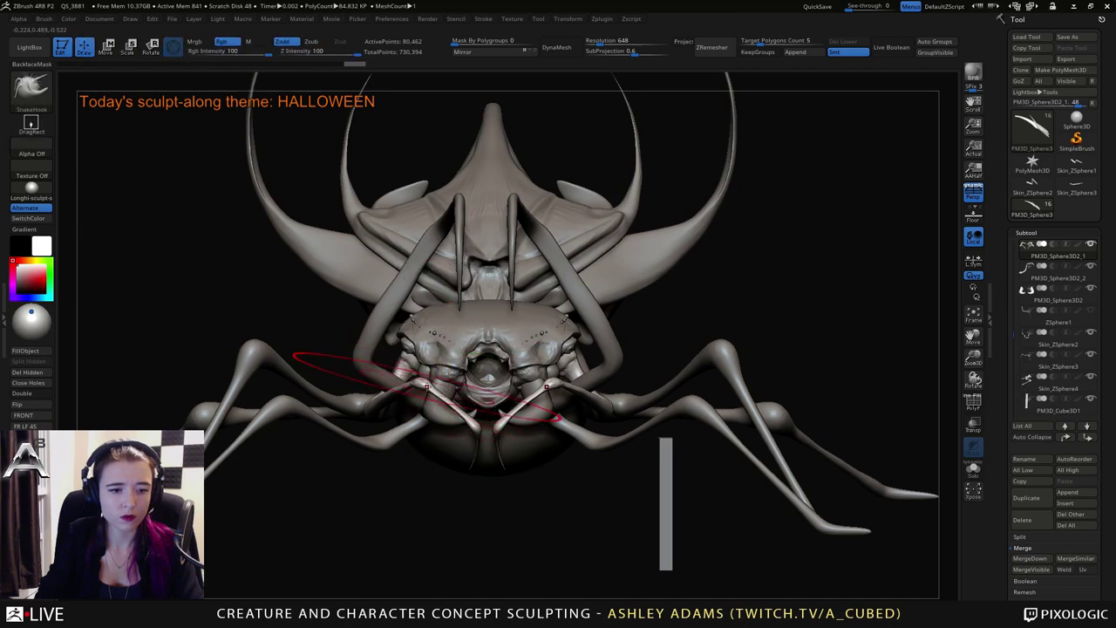
drag(430, 395, 426, 386)
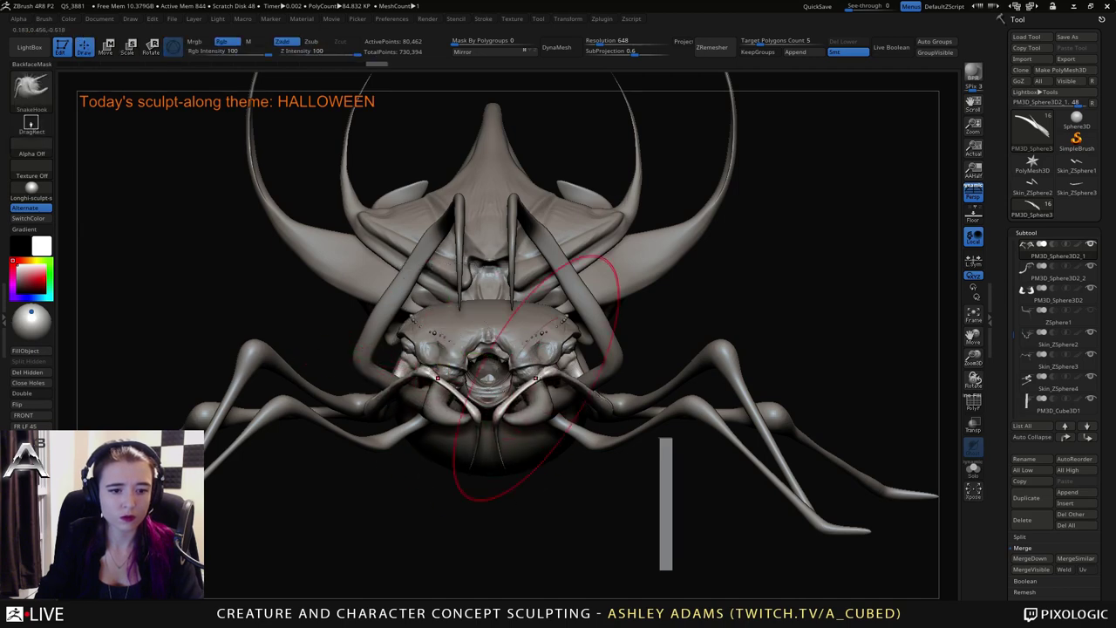
Select the raised pair of long feelers and adjust their curves and tips with SnakeHook.
alt+click(582, 299)
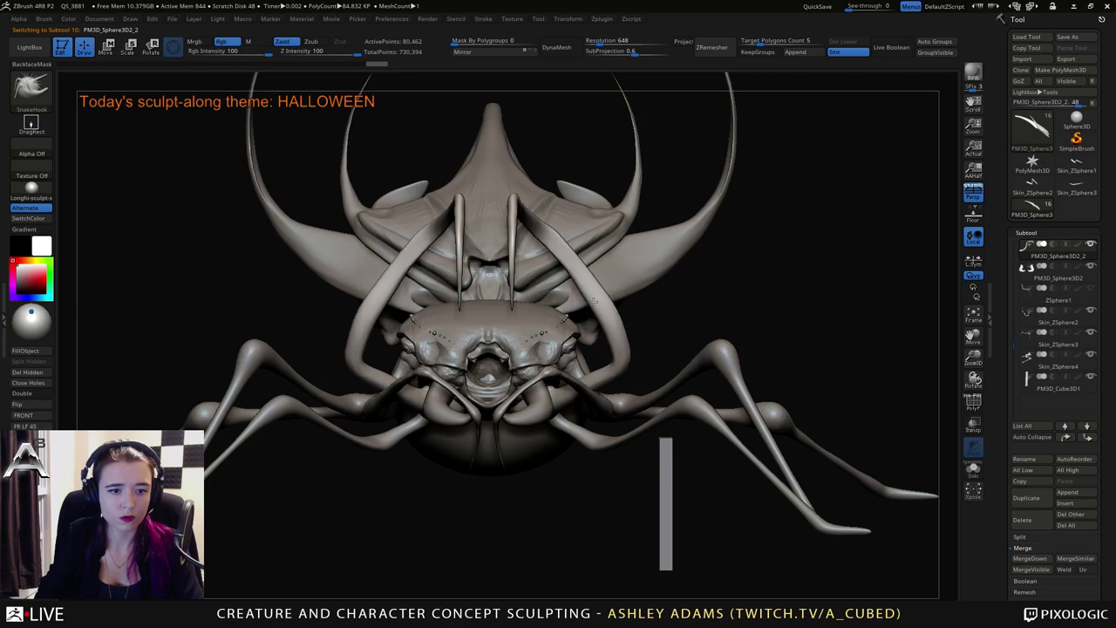
drag(591, 310, 594, 302)
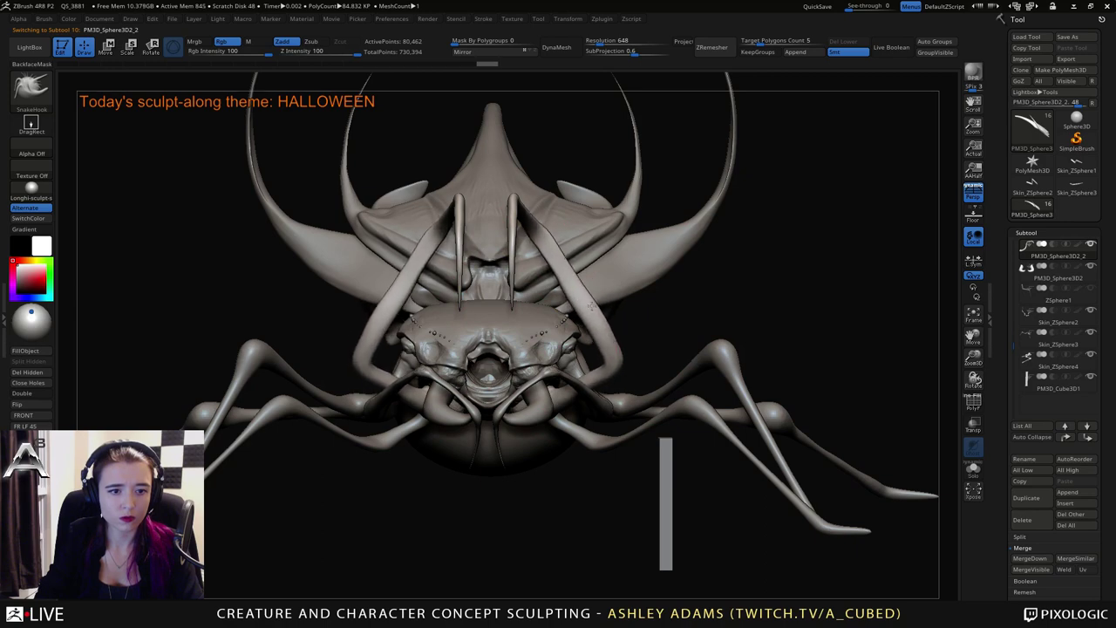
right_drag(515, 211, 521, 217)
drag(520, 217, 499, 227)
right_drag(500, 226, 515, 233)
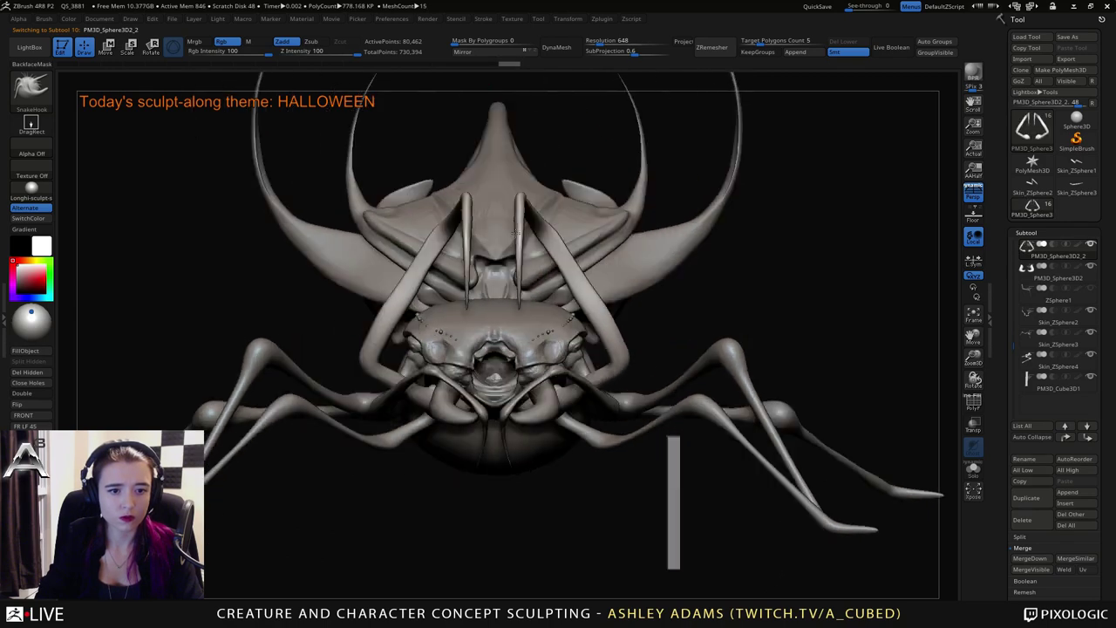
drag(521, 248, 549, 245)
mouse_move(562, 244)
right_down()
mouse_move(506, 245)
mouse_move(483, 279)
mouse_move(480, 359)
right_up()
drag(224, 581, 460, 398)
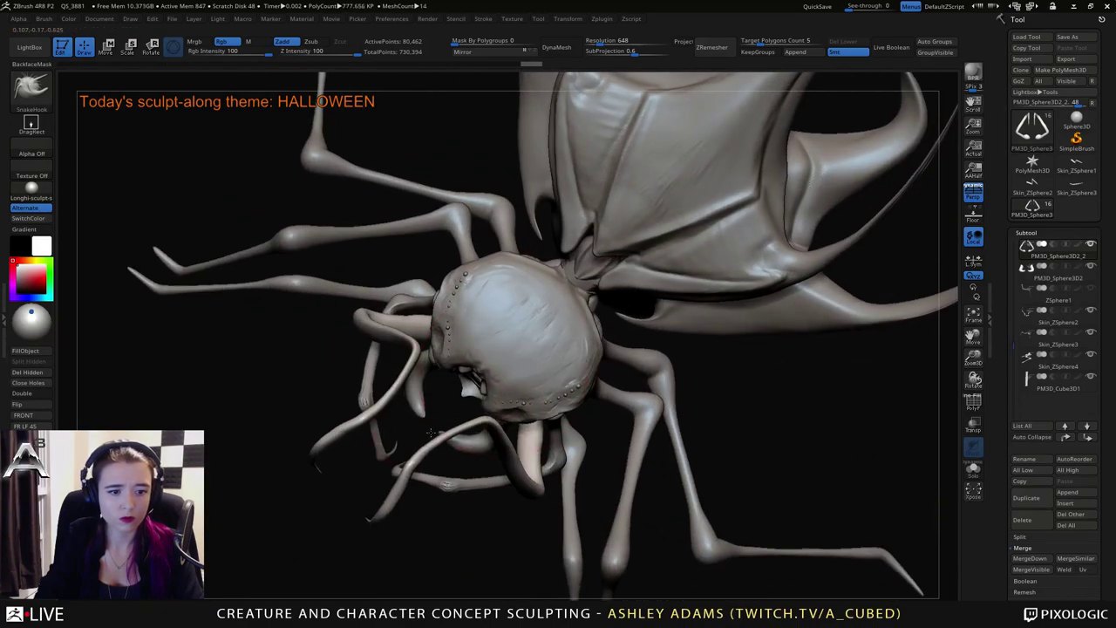
key(space)
alt+right_drag(444, 423, 508, 422)
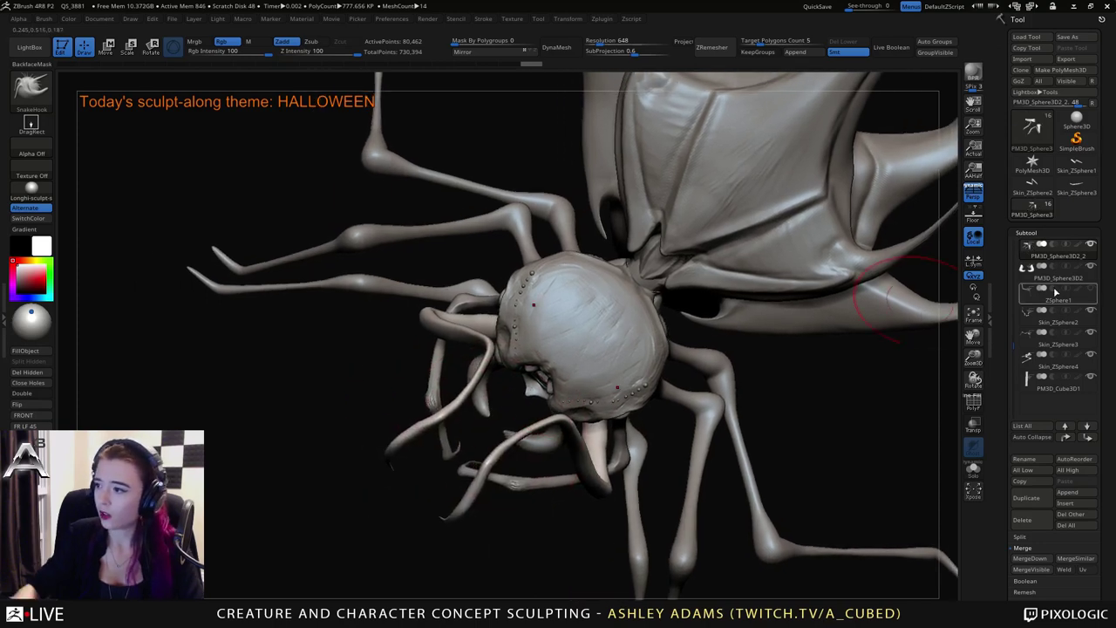
mouse_move(1053, 273)
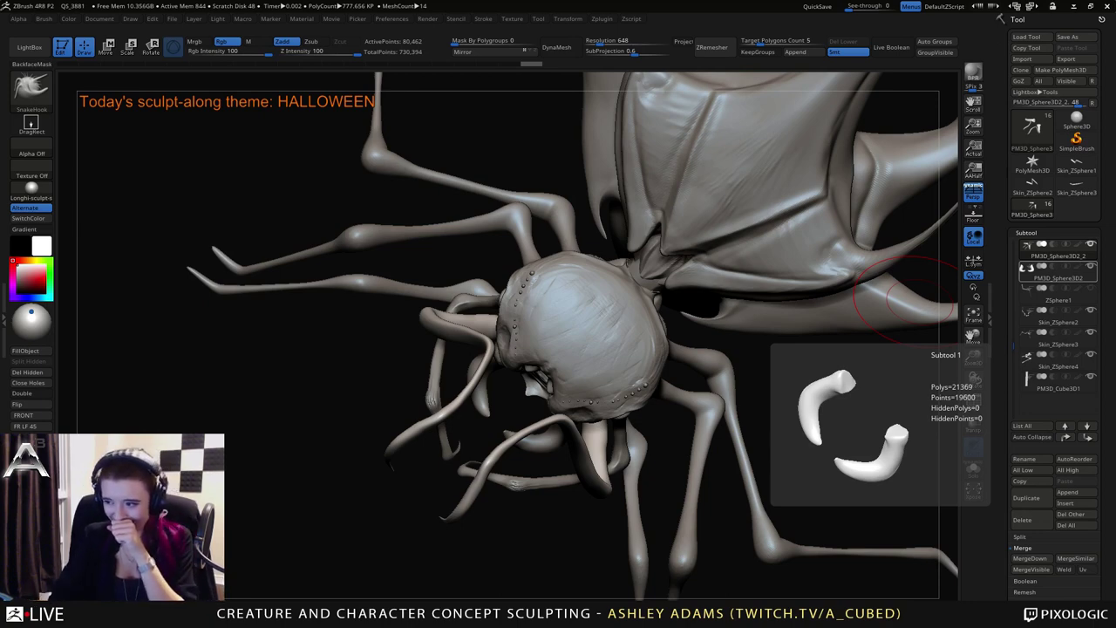
drag(907, 297, 650, 403)
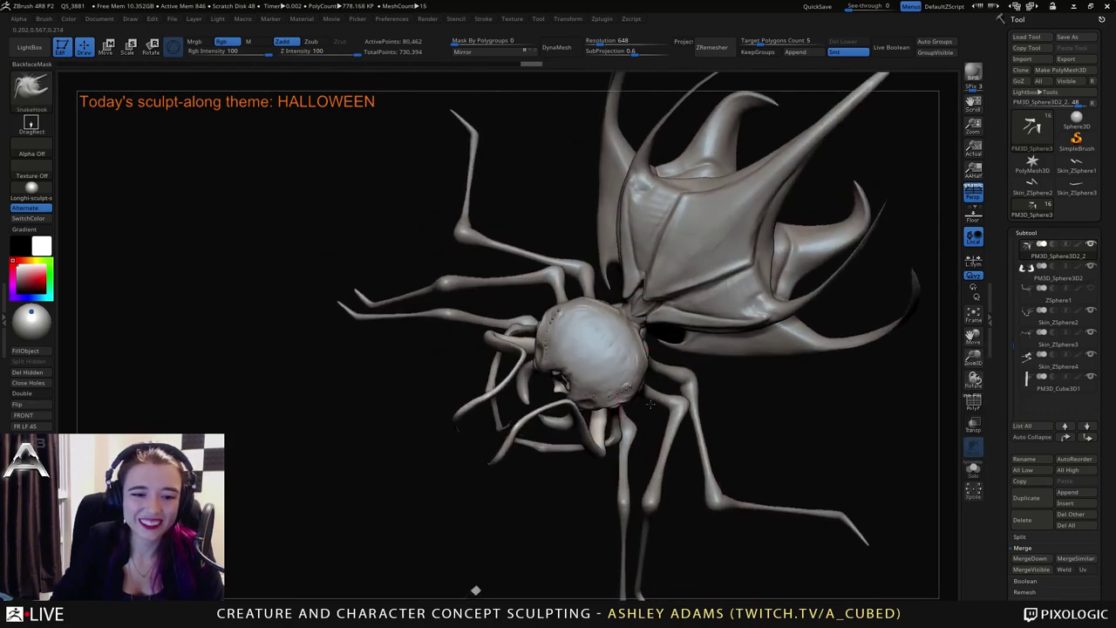
Select the abdomen and reshape its raised rear tip, sides and front with SnakeHook.
mouse_move(594, 335)
right_down()
mouse_move(606, 388)
mouse_move(596, 331)
mouse_move(666, 347)
mouse_move(617, 374)
mouse_move(637, 339)
mouse_move(591, 321)
mouse_move(574, 366)
right_up()
alt+click(563, 318)
key(space)
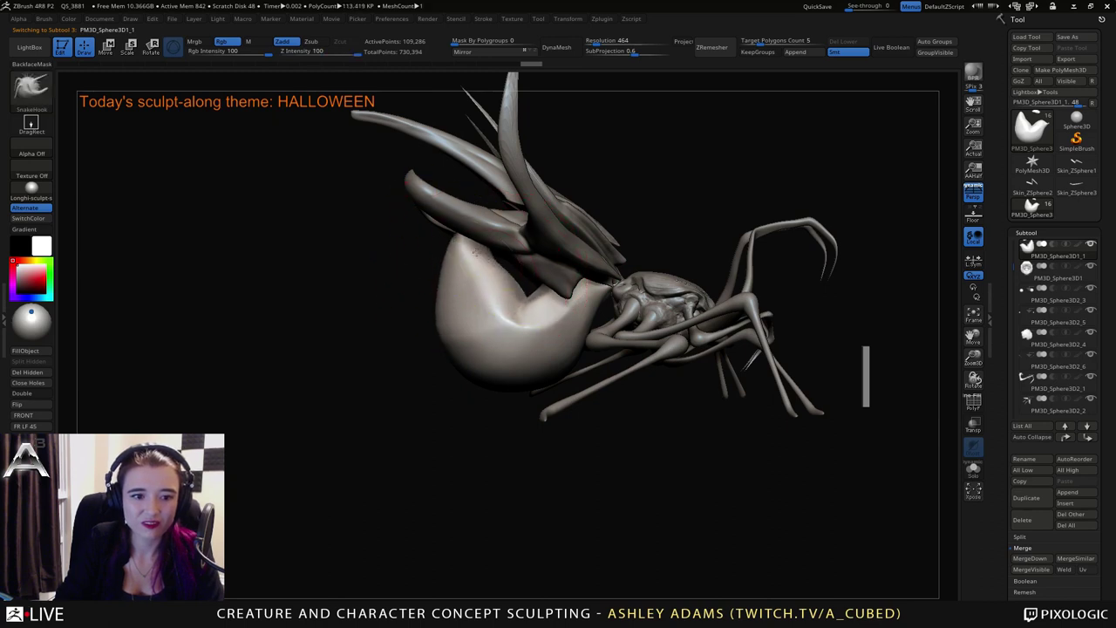
right_click(404, 312)
right_drag(404, 312, 454, 306)
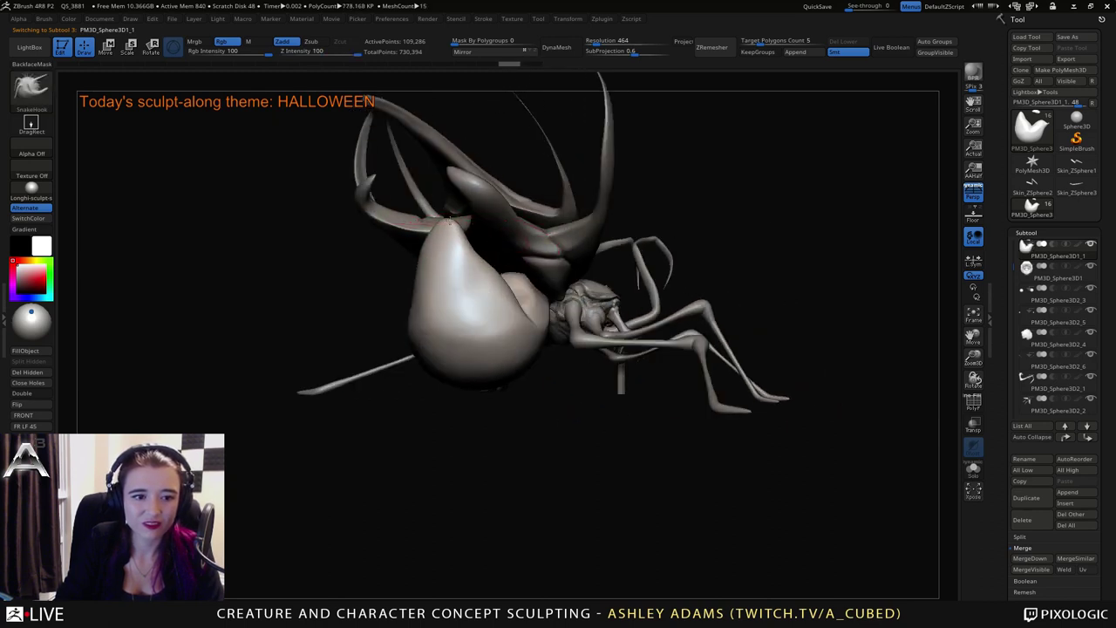
drag(439, 237, 433, 230)
right_drag(394, 301, 419, 298)
drag(420, 298, 413, 298)
drag(414, 298, 408, 298)
right_drag(402, 301, 467, 307)
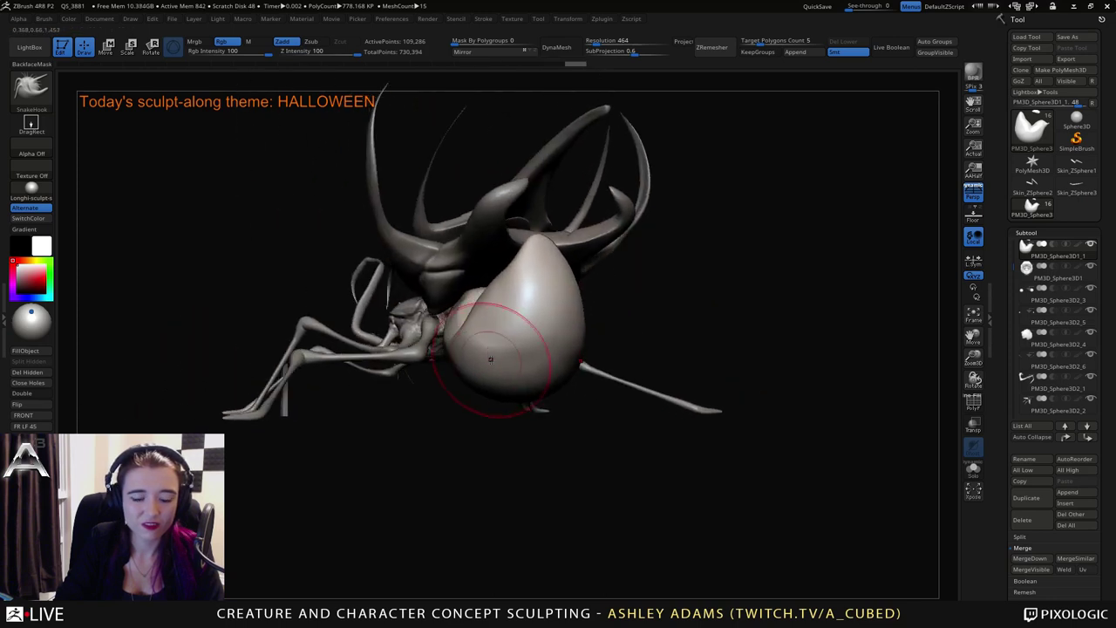
drag(491, 358, 476, 358)
right_drag(425, 304, 452, 318)
drag(453, 318, 440, 311)
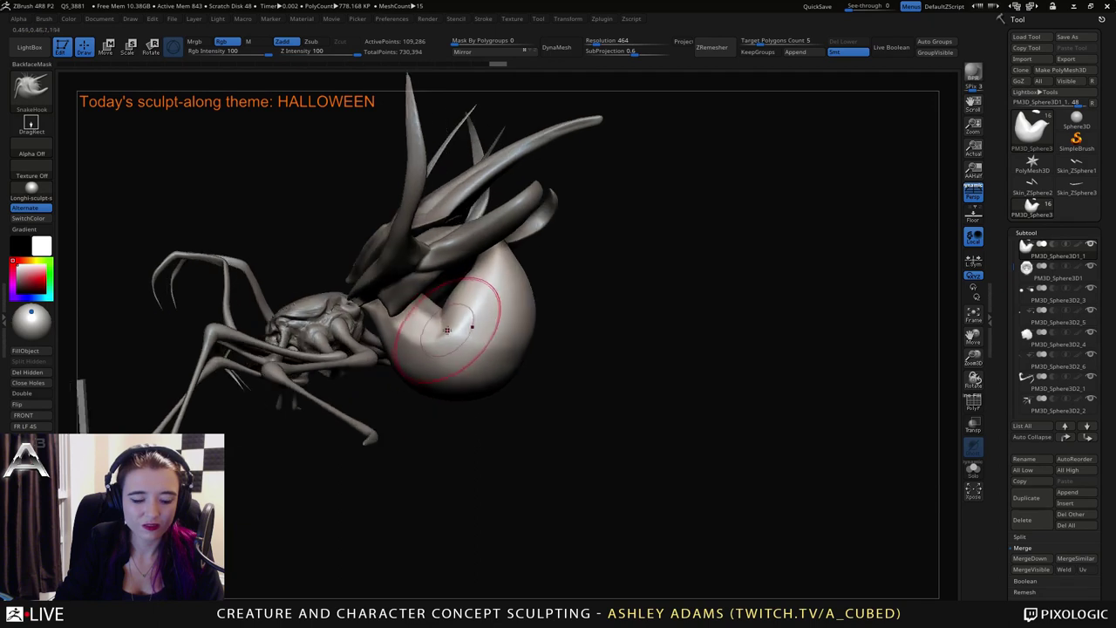
Fill out and smooth the dip on the abdomen's upper side using Inflate and ClayBuildup.
key(b)
key(i)
key(n)
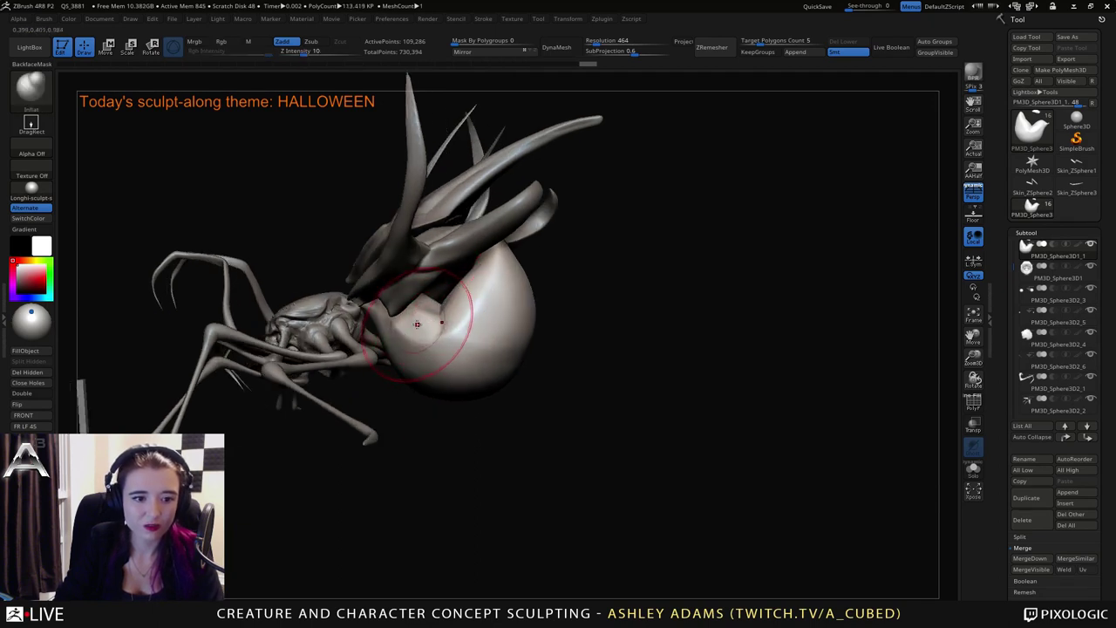
key(b)
key(c)
key(b)
key(shift)
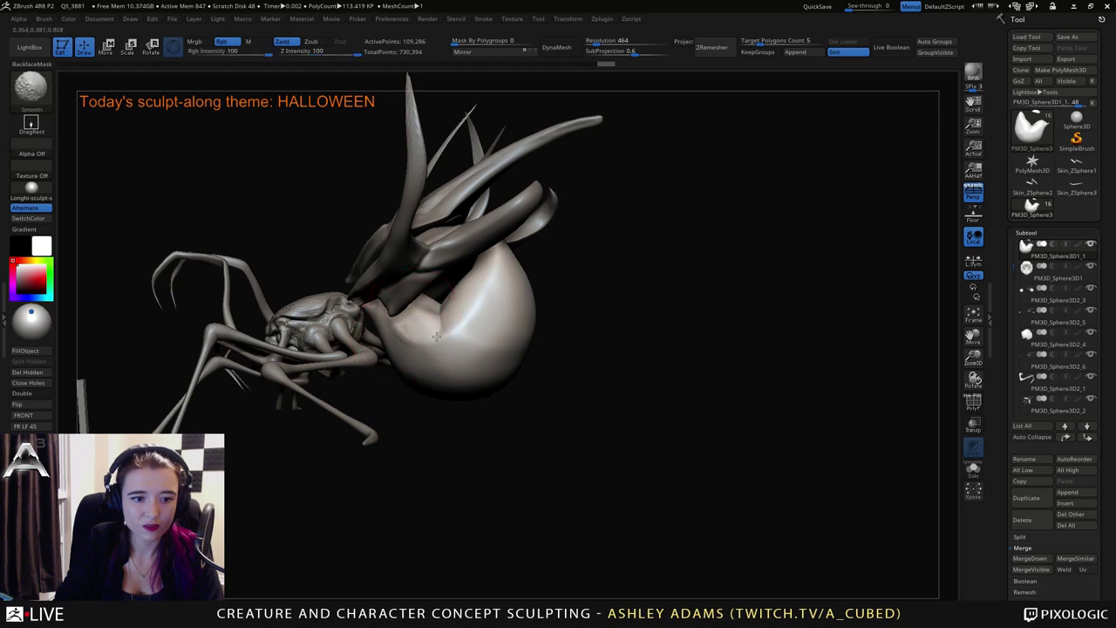
mouse_move(485, 306)
right_down()
mouse_move(558, 327)
mouse_move(545, 322)
mouse_move(523, 367)
mouse_move(519, 318)
right_up()
Carve a crease into the front lobe of the abdomen near the waist with DamStandard.
key(b)
key(d)
key(s)
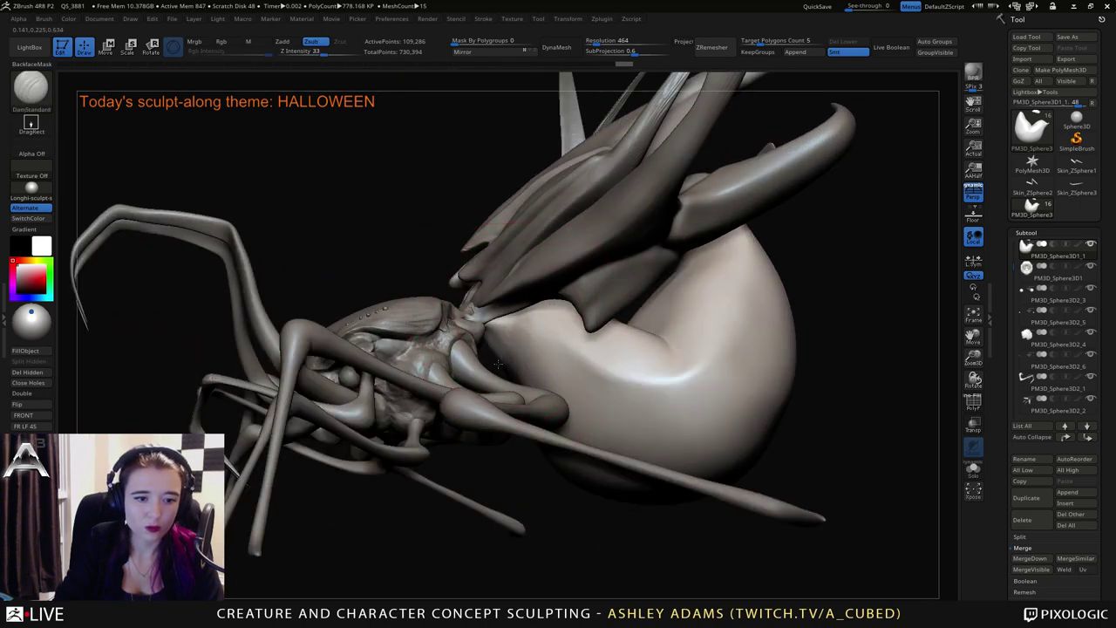
drag(517, 311, 528, 309)
right_drag(526, 310, 478, 370)
right_click(475, 373)
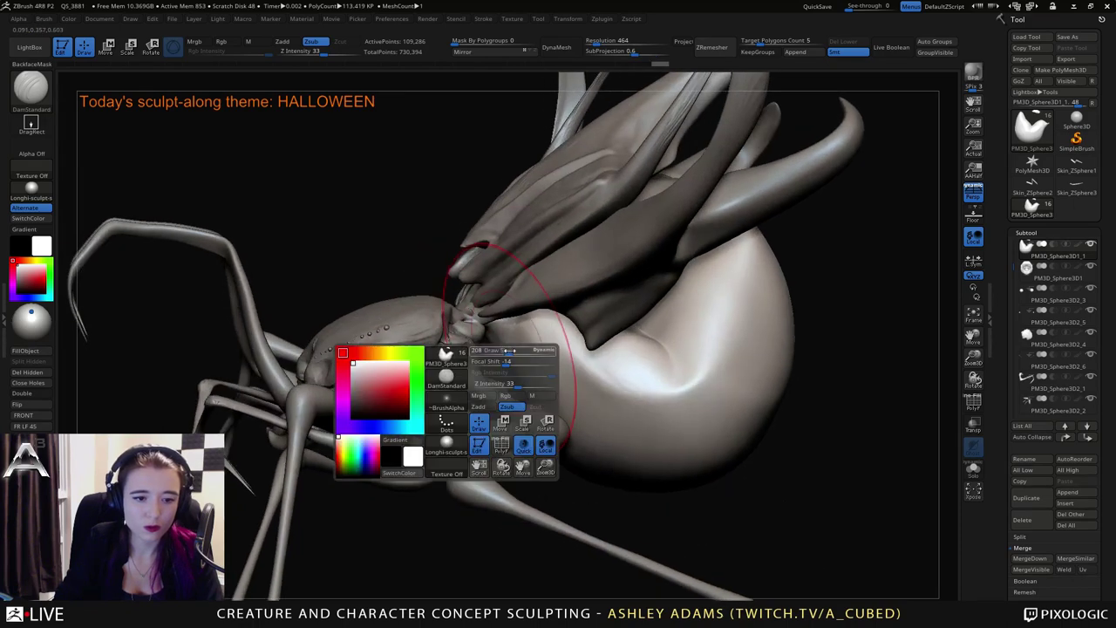
Adjust the lower front contour of the abdomen behind the legs with SnakeHook.
key(b)
key(s)
key(h)
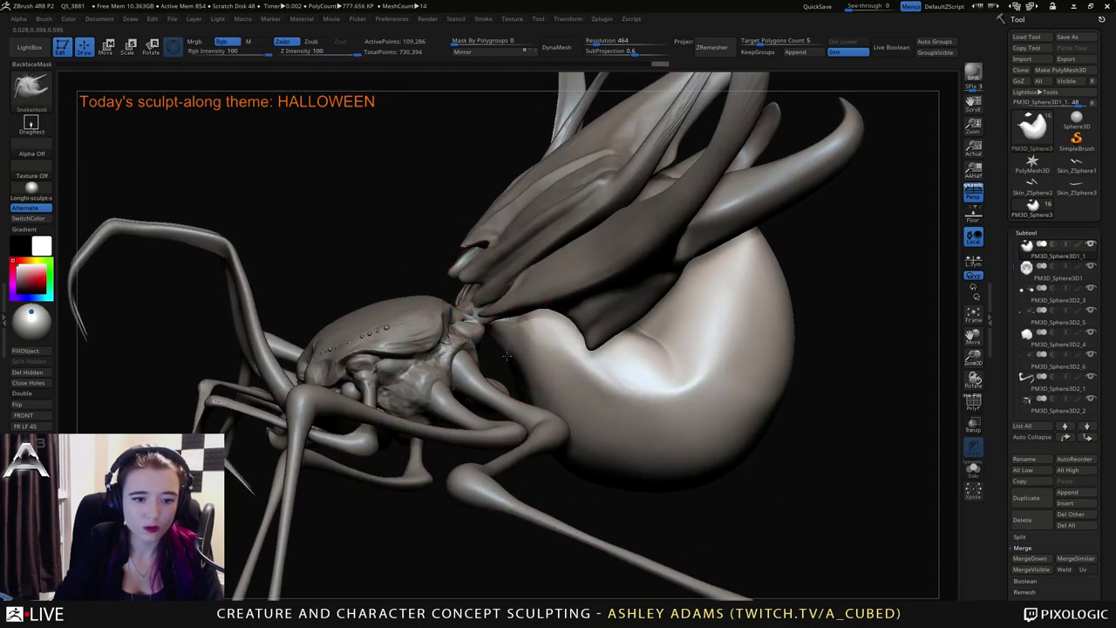
mouse_move(530, 388)
mouse_down()
mouse_move(514, 390)
mouse_move(530, 384)
mouse_up()
mouse_move(520, 350)
right_down()
mouse_move(478, 377)
mouse_move(494, 338)
mouse_move(482, 324)
mouse_move(502, 345)
mouse_move(502, 319)
right_up()
Refine the waist joint where the abdomen meets the head shell, using DamStandard and SnakeHook.
key(b)
key(d)
key(s)
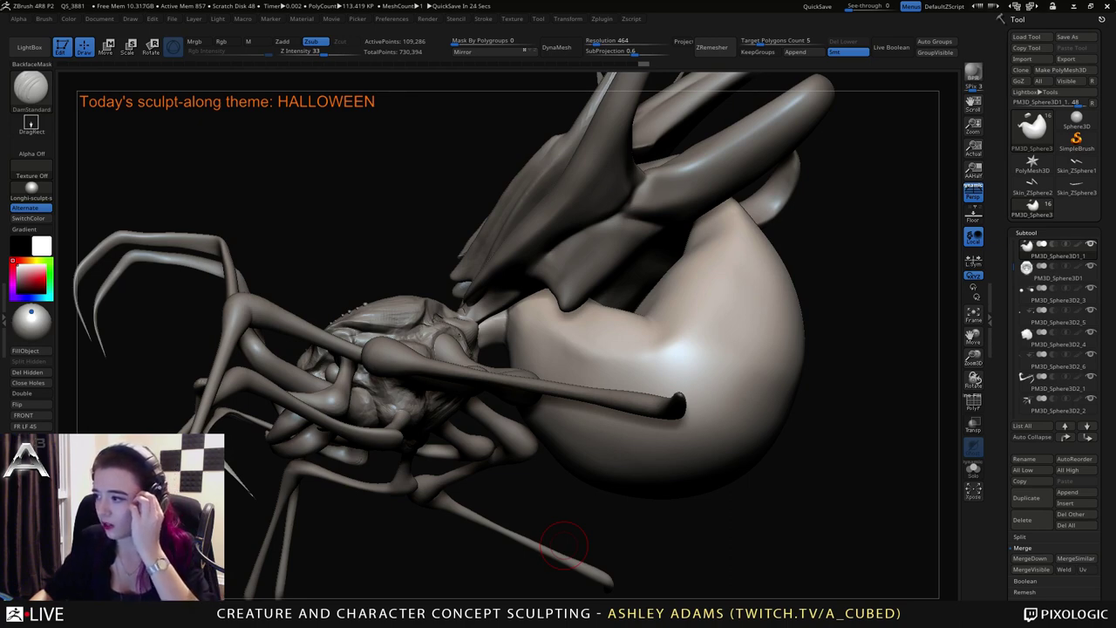
drag(419, 218, 627, 462)
alt+click(427, 321)
mouse_move(428, 319)
right_down()
mouse_move(441, 311)
mouse_move(431, 374)
right_up()
key(space)
alt+click(456, 323)
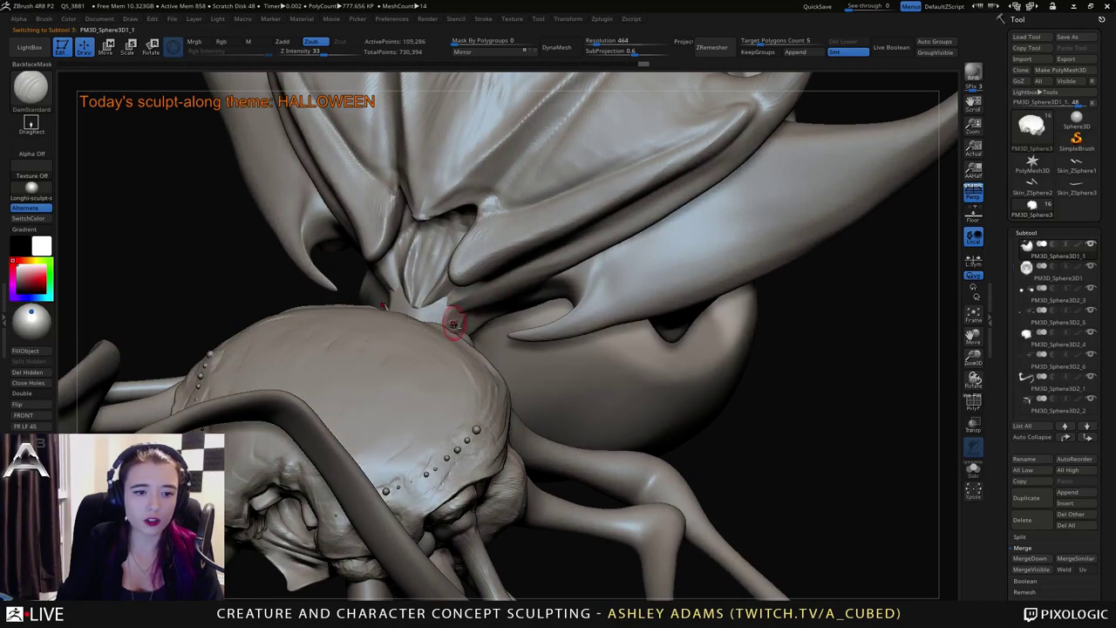
mouse_move(451, 324)
right_down()
mouse_move(515, 323)
mouse_move(456, 347)
mouse_move(456, 367)
right_up()
key(b)
key(s)
key(k)
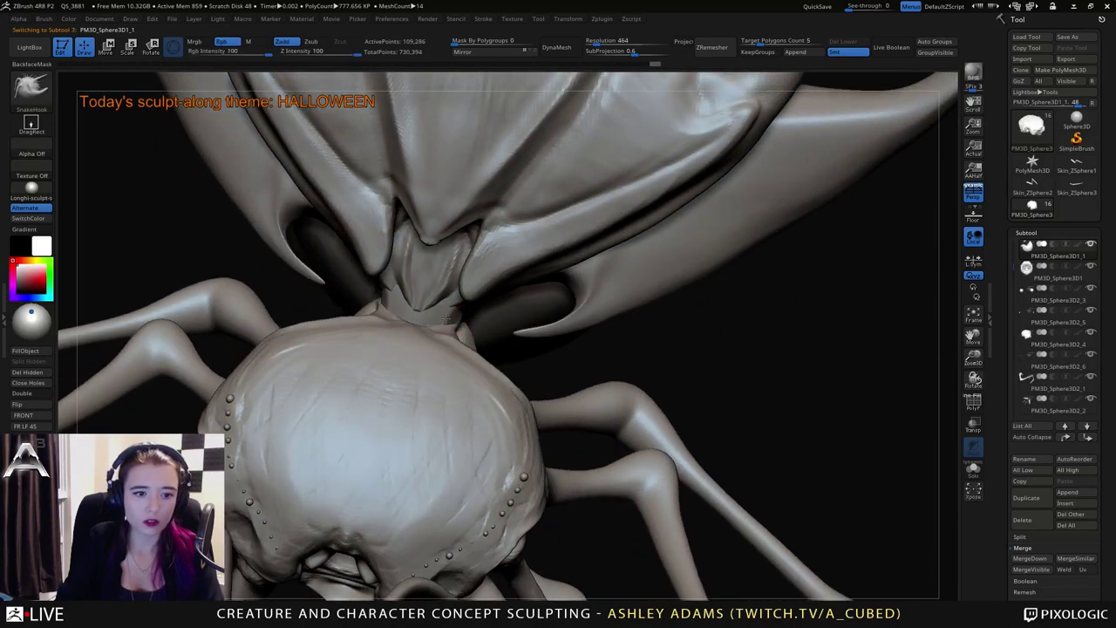
right_drag(438, 326, 385, 331)
right_click(386, 331)
right_drag(305, 307, 357, 315)
Select the head body and build up its rear edge at the waist joint with ClayBuildup.
key(b)
key(c)
key(b)
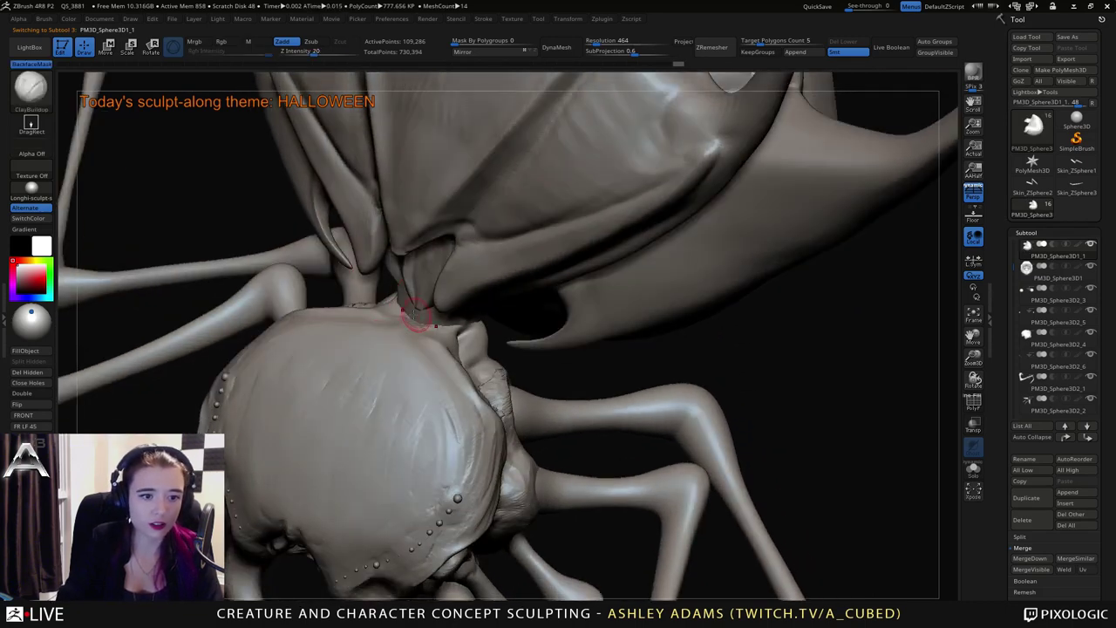
alt+click(421, 325)
key(space)
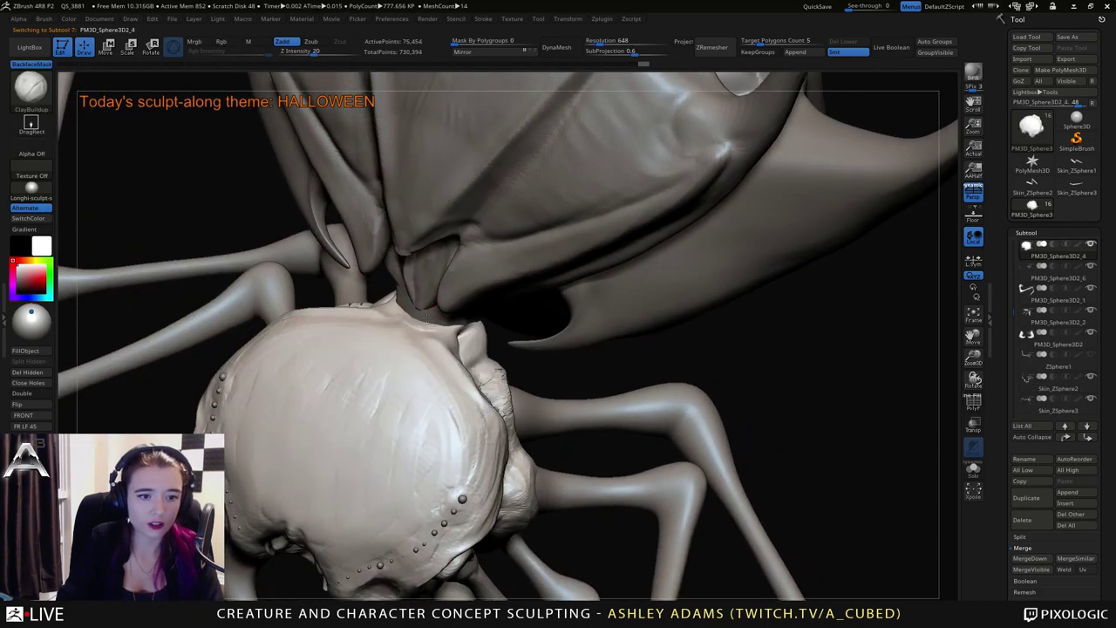
drag(414, 322, 456, 334)
right_drag(457, 333, 420, 324)
drag(436, 323, 407, 314)
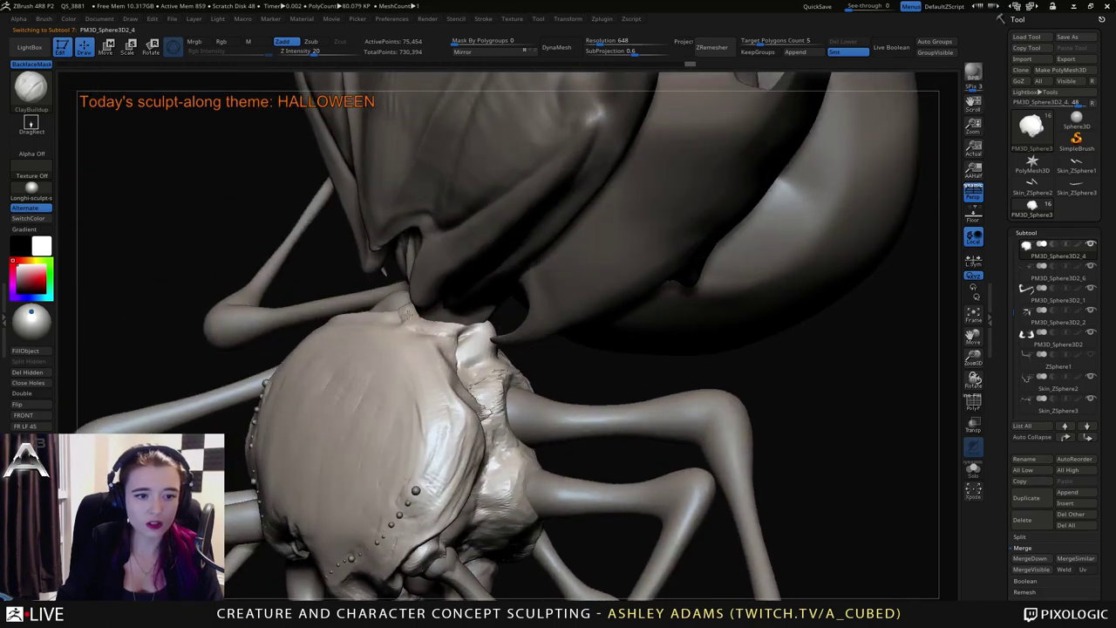
Sculpt folds and creases around the rear of the head body near the waist, alternating DamStandard and ClayBuildup.
right_drag(411, 319, 424, 339)
key(b)
key(d)
key(s)
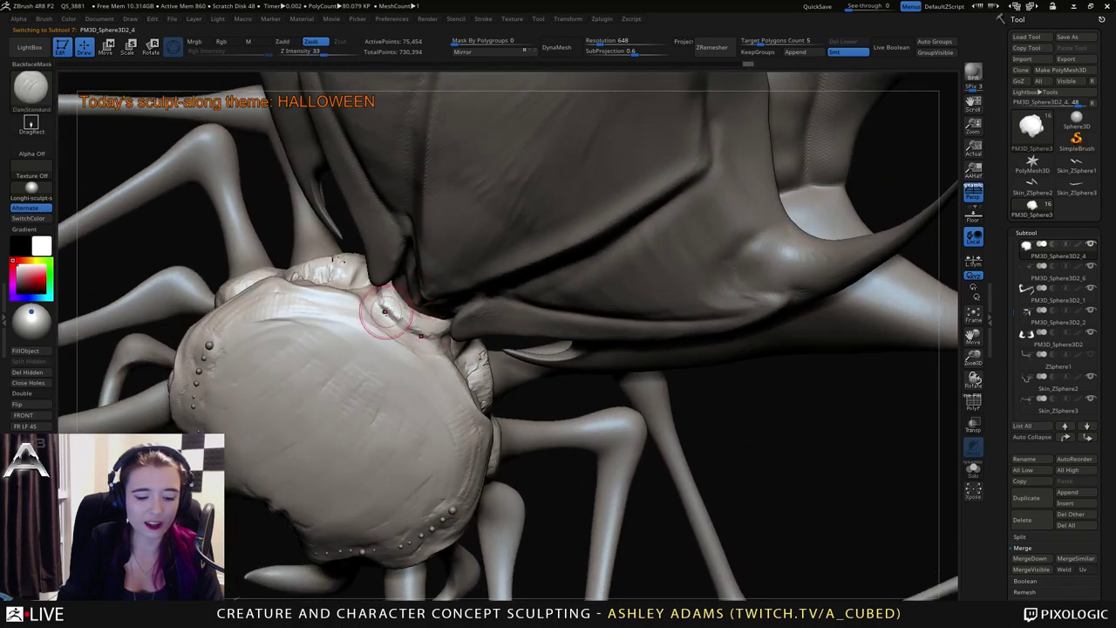
mouse_move(418, 331)
right_down()
mouse_move(423, 342)
mouse_move(375, 312)
mouse_move(453, 331)
mouse_move(433, 325)
mouse_move(473, 324)
mouse_move(477, 347)
right_up()
key(b)
key(c)
key(b)
key(b)
key(d)
key(s)
key(b)
key(c)
key(b)
mouse_move(523, 398)
ctrl+right_down()
mouse_move(515, 375)
mouse_move(493, 410)
mouse_move(457, 358)
mouse_move(488, 332)
ctrl+right_up()
key(b)
key(d)
key(s)
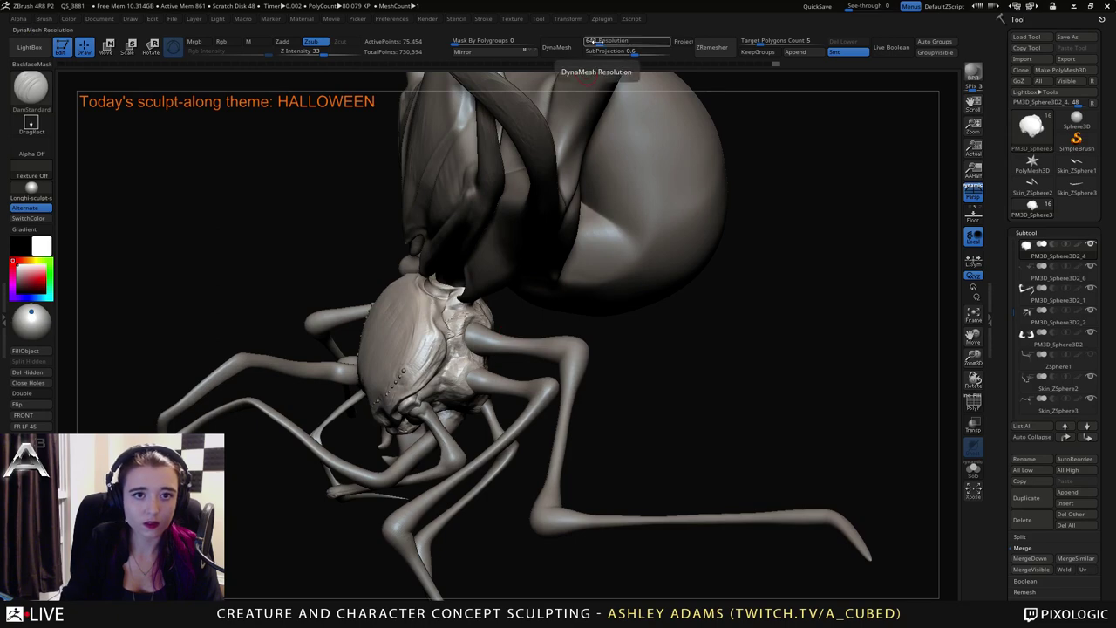
Remesh the head body with DynaMesh at resolution 648.
click(558, 47)
right_drag(441, 309, 473, 365)
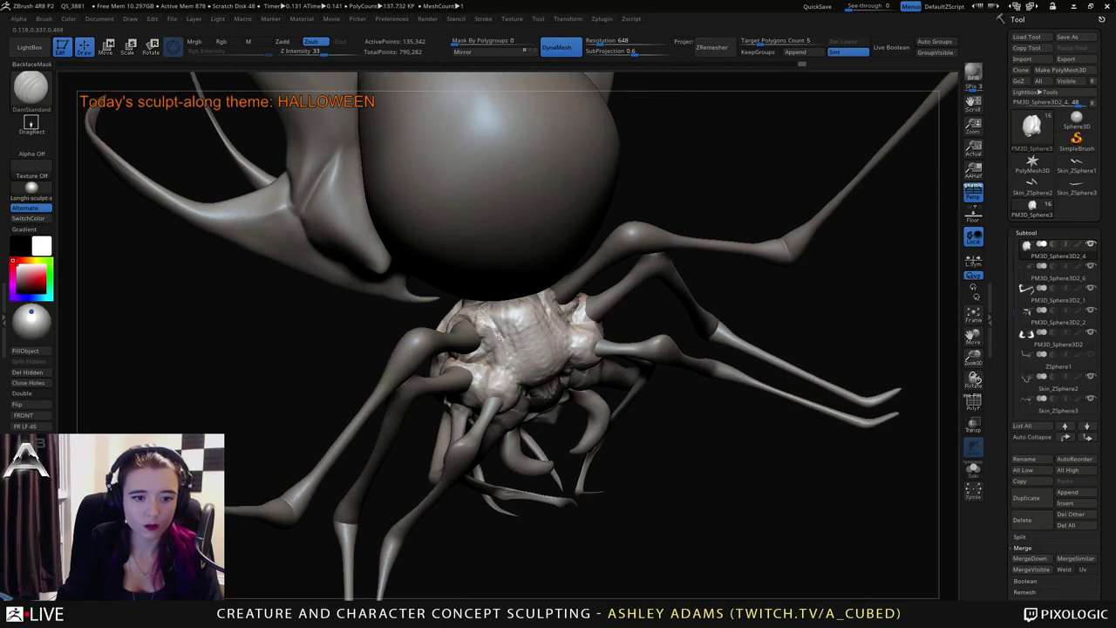
right_drag(569, 315, 565, 318)
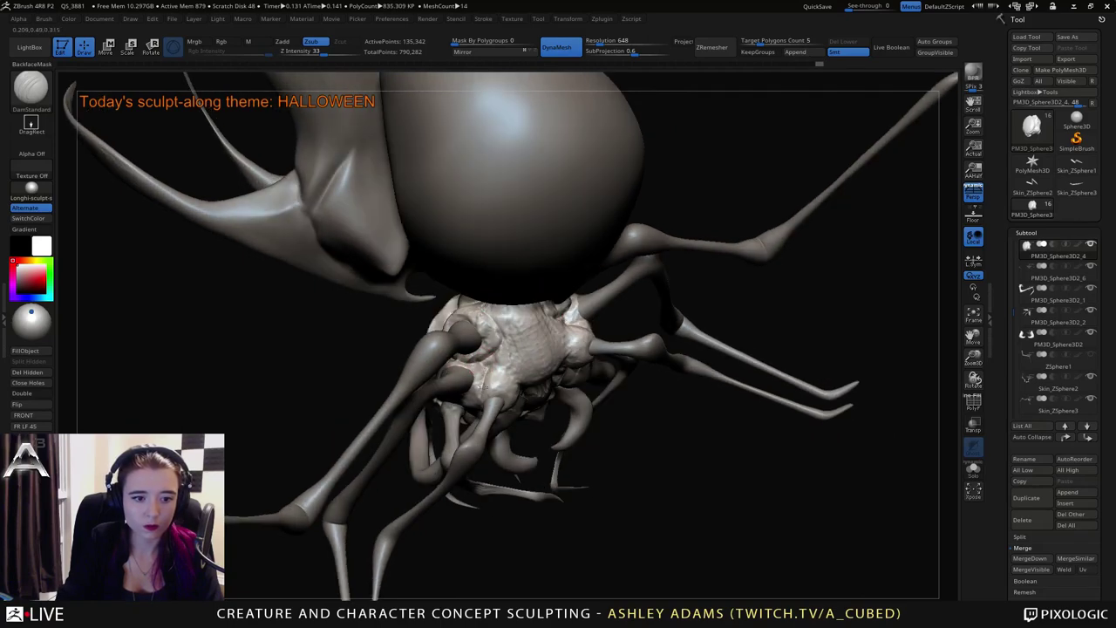
Sculpt plates and leg sockets on the underside of the head body with ClayBuildup and DamStandard.
mouse_move(478, 388)
right_down()
mouse_move(469, 417)
mouse_move(500, 380)
mouse_move(461, 372)
mouse_move(501, 401)
mouse_move(510, 384)
mouse_move(529, 415)
mouse_move(521, 424)
mouse_move(542, 425)
mouse_move(540, 408)
mouse_move(534, 417)
right_up()
key(b)
key(c)
key(b)
key(b)
key(d)
key(s)
key(b)
key(c)
key(b)
Select the large front limbs beneath the head and adjust their bases with SnakeHook.
alt+click(526, 435)
key(b)
key(s)
key(h)
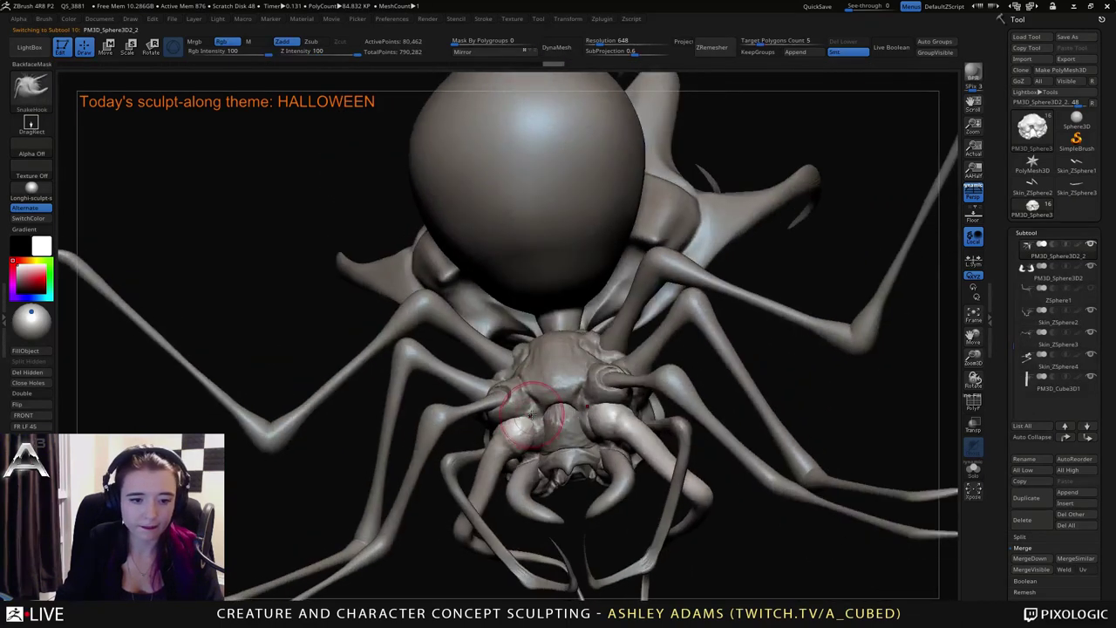
Reselect the head body and build up the limb sockets on its underside with ClayBuildup.
key(b)
key(c)
key(b)
alt+click(533, 417)
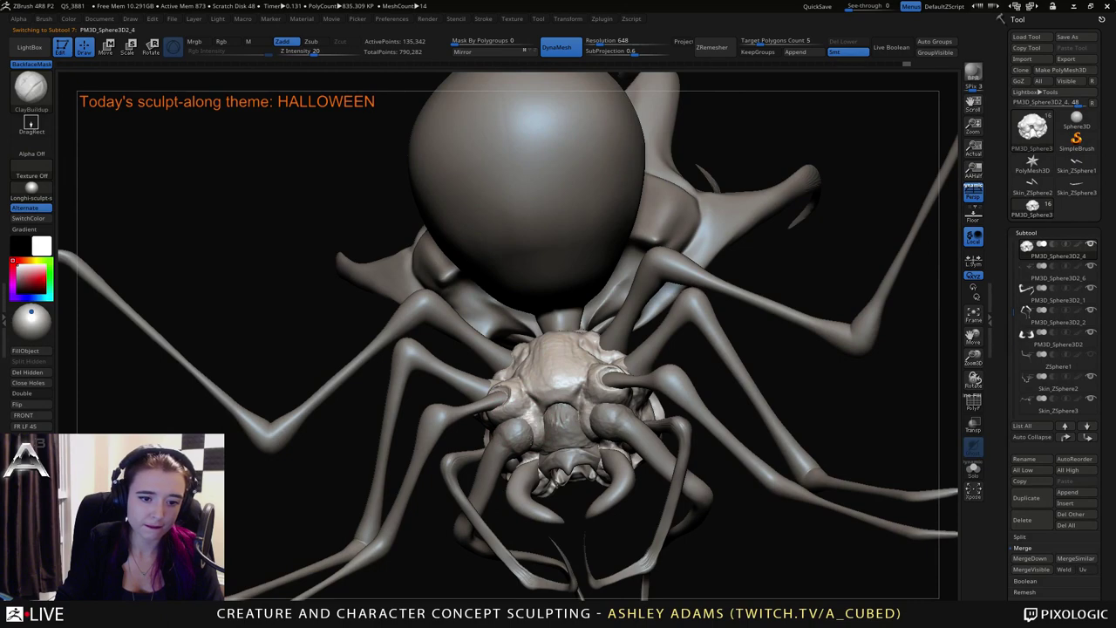
right_drag(533, 432, 539, 411)
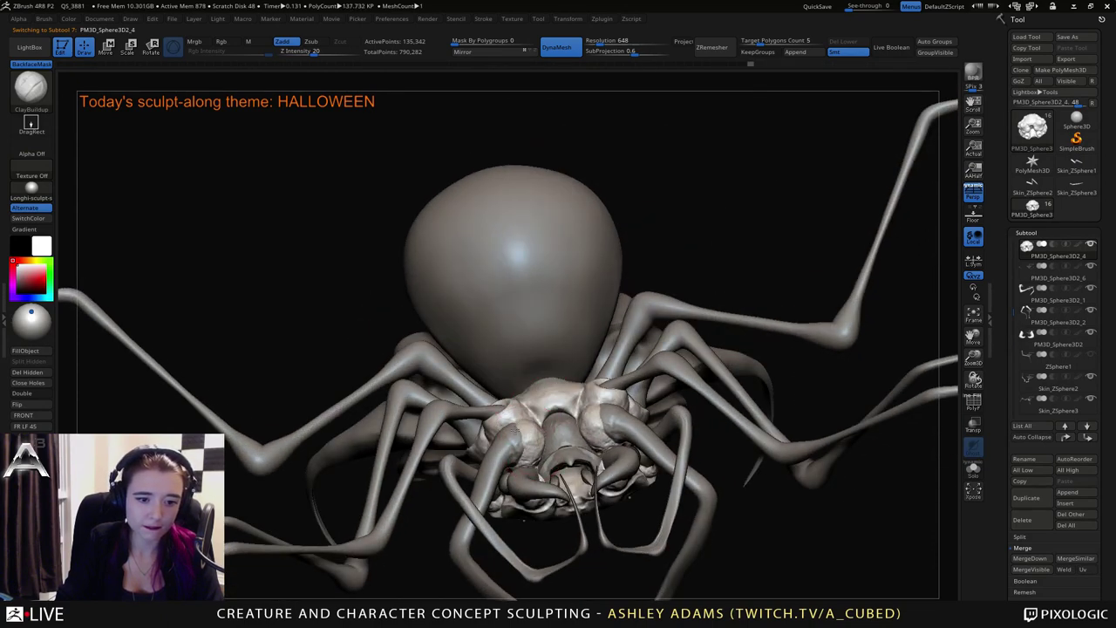
right_drag(488, 384, 525, 438)
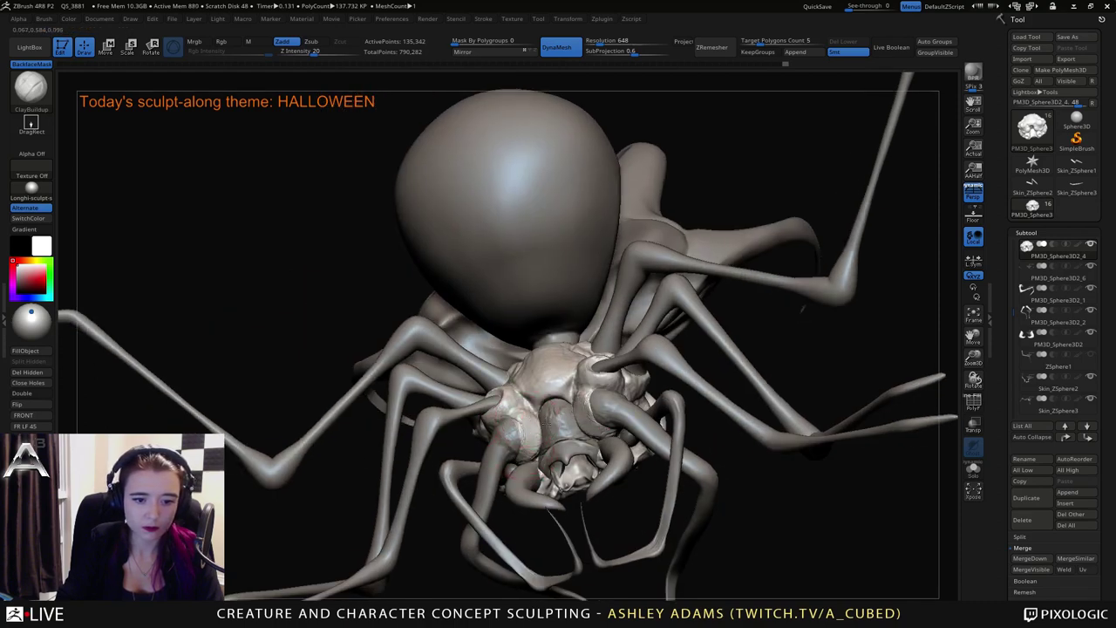
right_drag(517, 416, 571, 391)
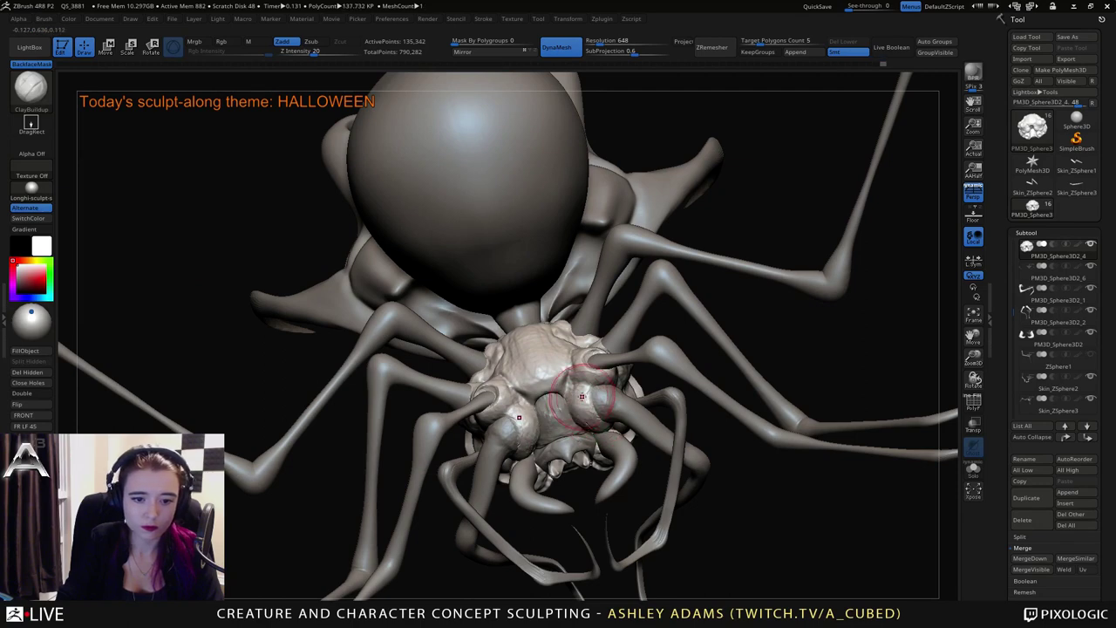
Carve creases between the plates on the underside of the head body with DamStandard.
mouse_move(582, 397)
right_down()
mouse_move(528, 385)
mouse_move(510, 367)
right_up()
key(b)
key(d)
key(s)
mouse_move(496, 353)
mouse_down()
mouse_move(524, 337)
mouse_move(515, 303)
mouse_up()
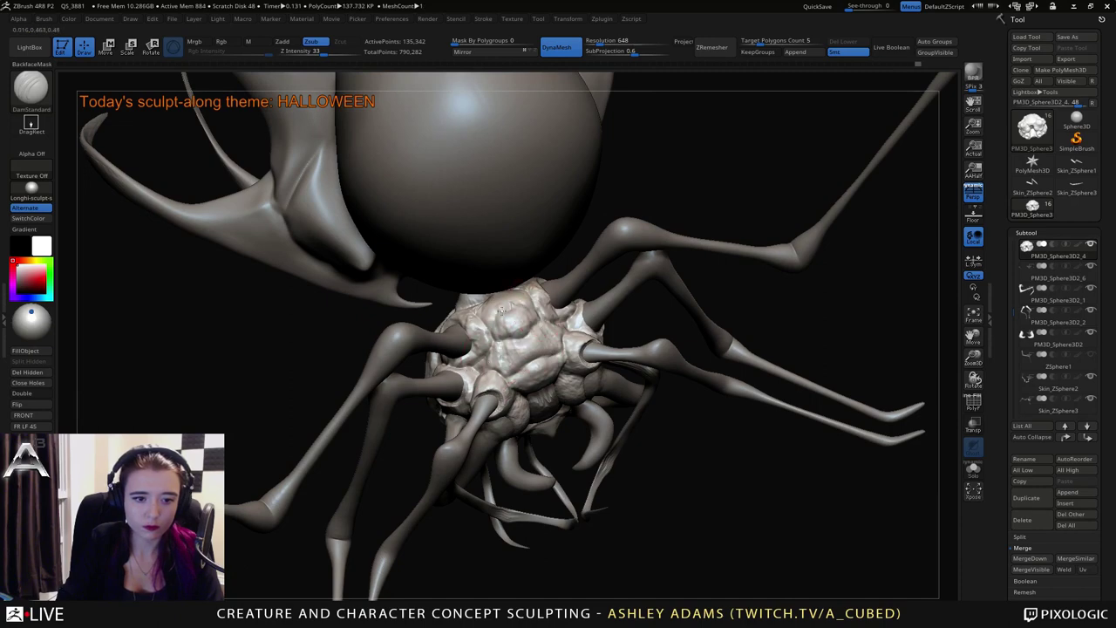
right_drag(514, 302, 525, 330)
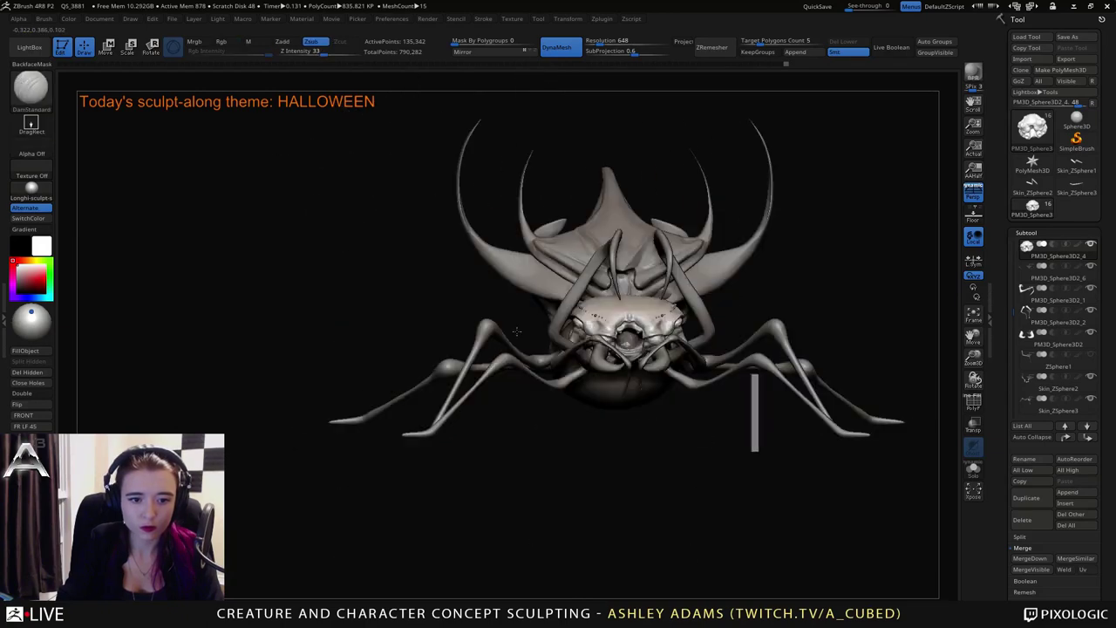
Pull up the ridge above the mouth with SnakeHook and smooth the top of the head shell.
ctrl+right_drag(598, 260, 601, 350)
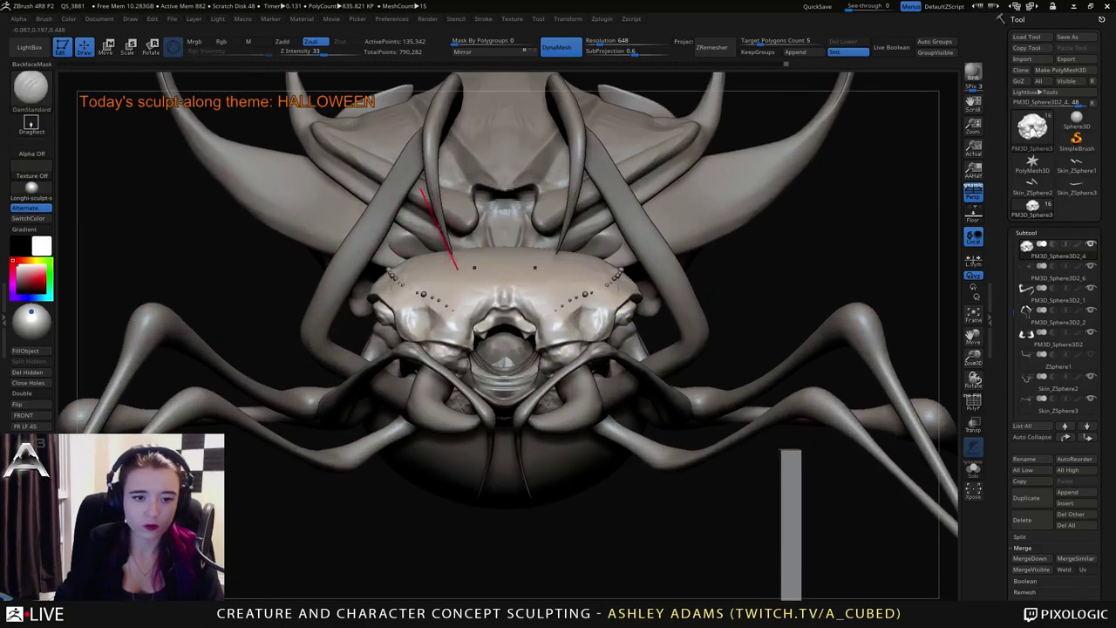
right_drag(465, 292, 508, 295)
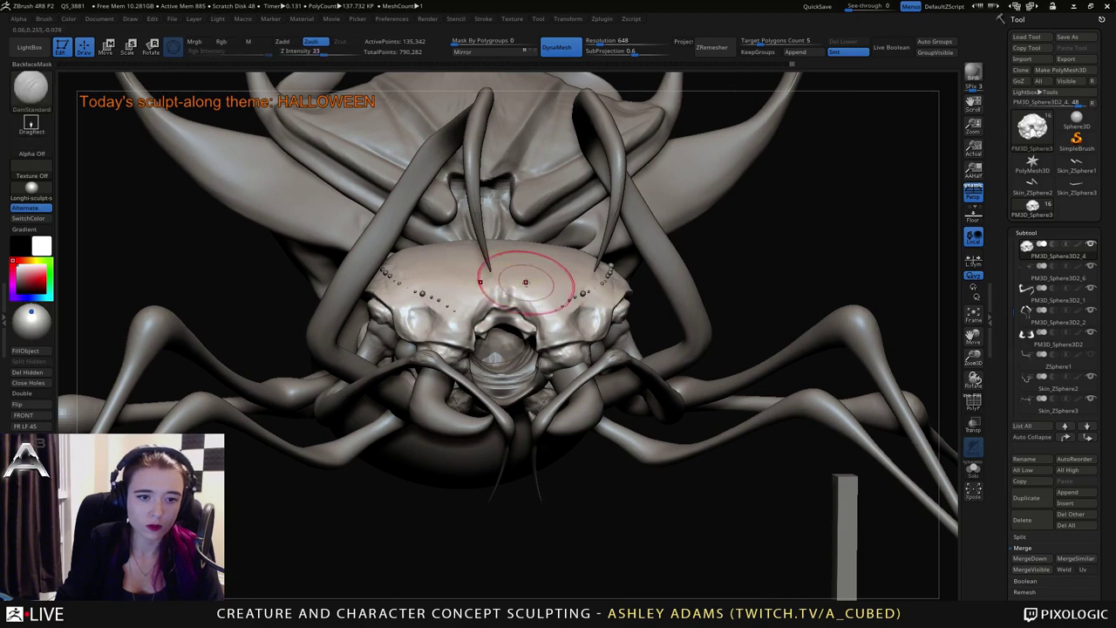
key(b)
key(s)
key(h)
drag(504, 290, 508, 270)
right_drag(504, 264, 504, 251)
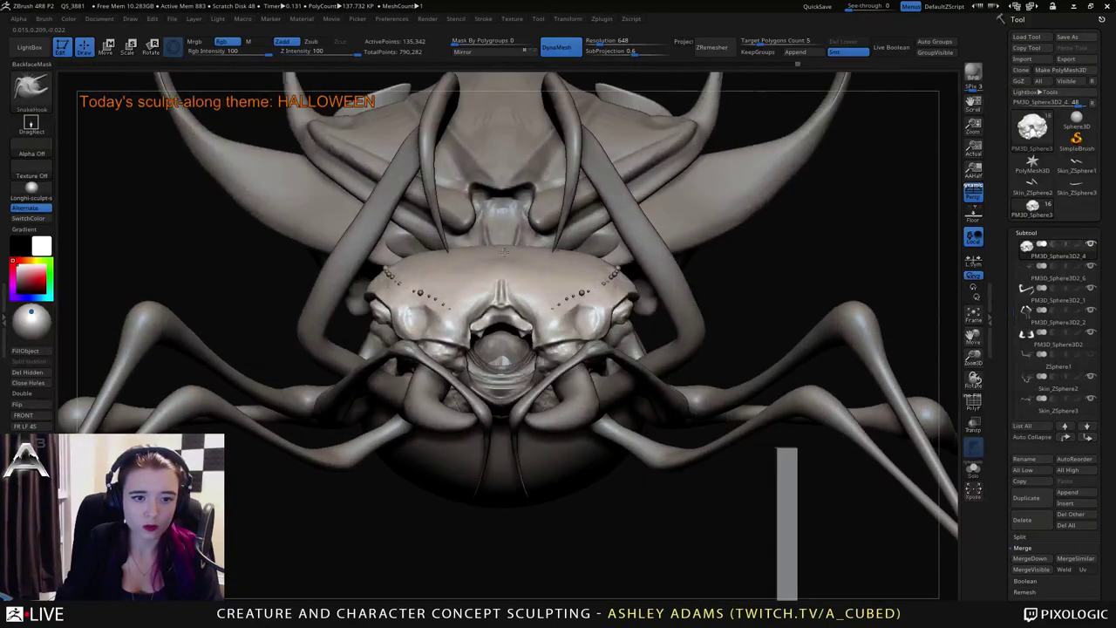
shift+drag(518, 254, 505, 268)
Select the small eye beads and reposition the outer ones along the head shell's edge with SnakeHook.
alt+right_drag(514, 265, 536, 221)
alt+click(634, 226)
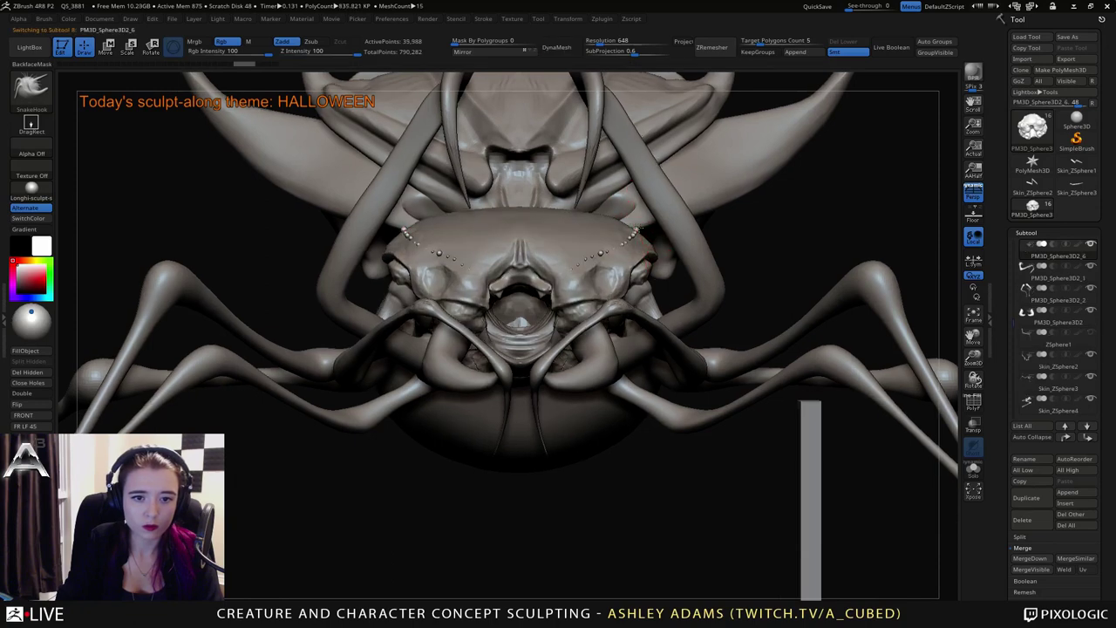
key(space)
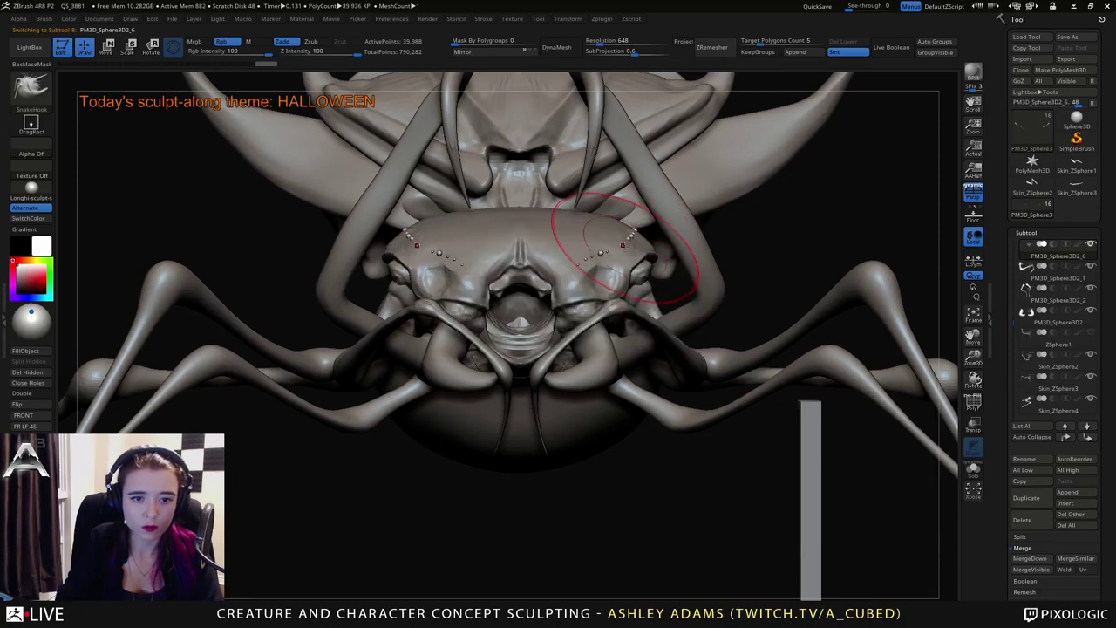
mouse_move(579, 261)
right_down()
mouse_move(449, 257)
mouse_move(440, 236)
right_up()
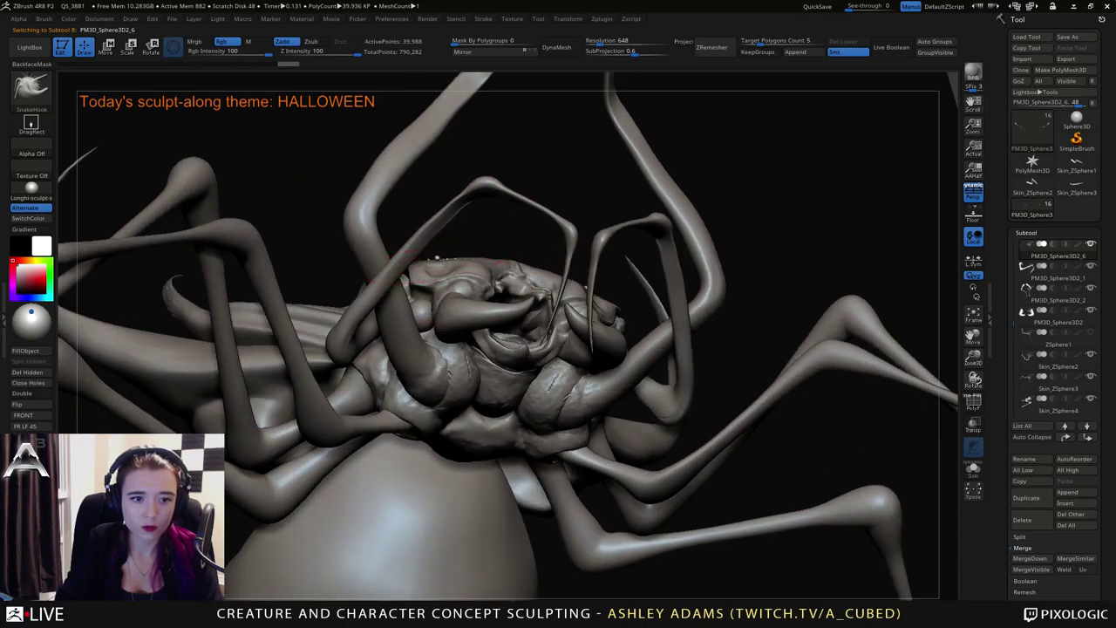
key(space)
drag(441, 258, 437, 256)
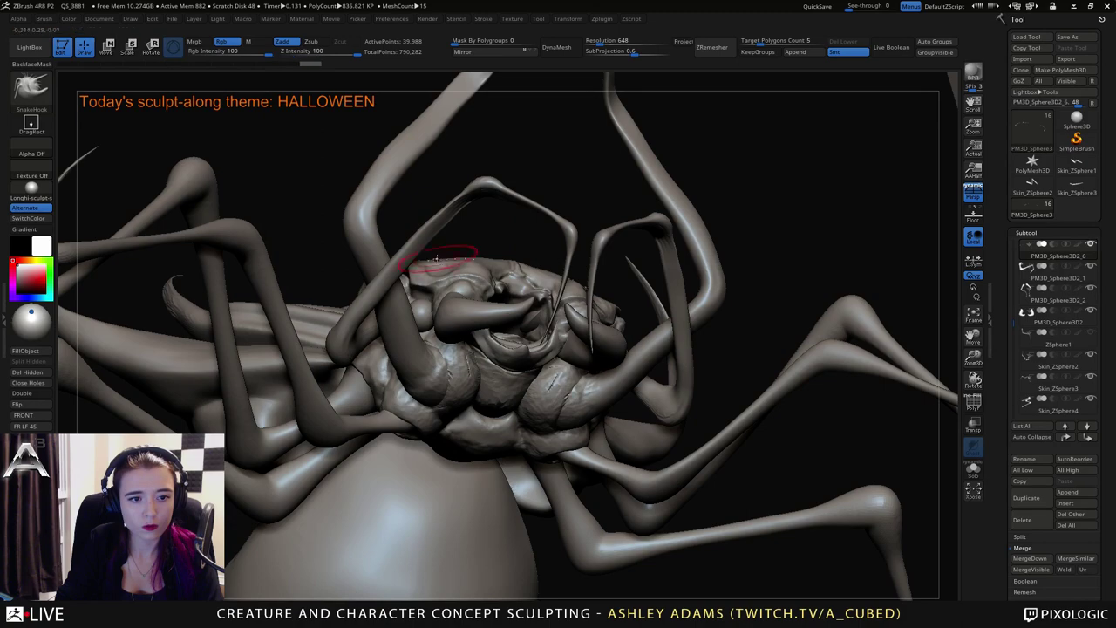
right_drag(435, 259, 427, 238)
key(space)
key(space)
drag(426, 238, 420, 239)
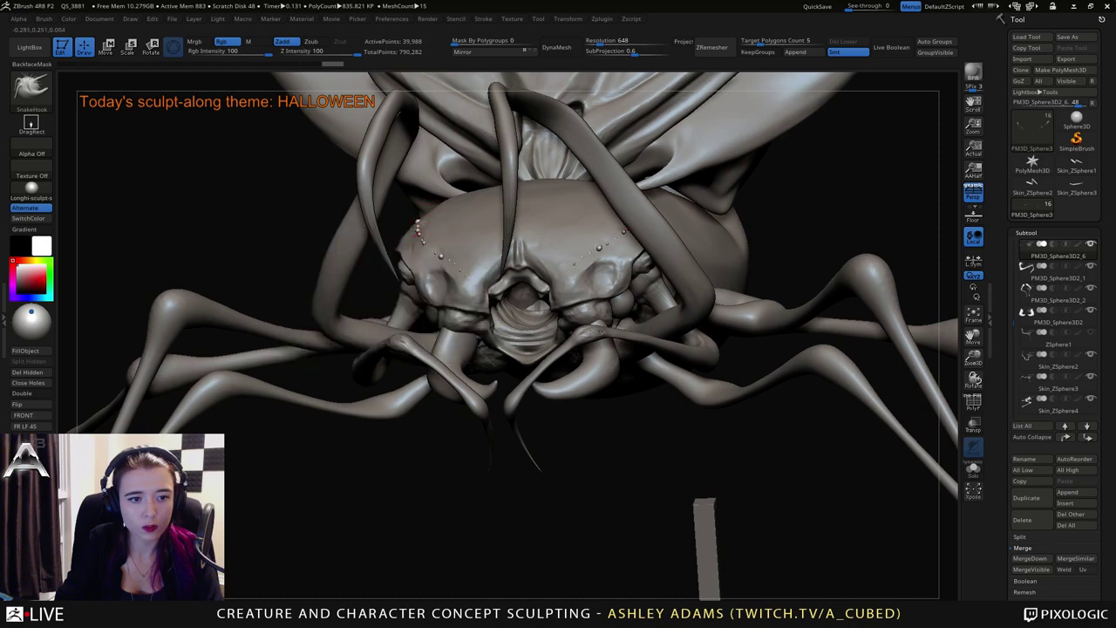
Adjust the eye rows from above so the beads follow the curve of the head shell.
right_drag(417, 229, 420, 240)
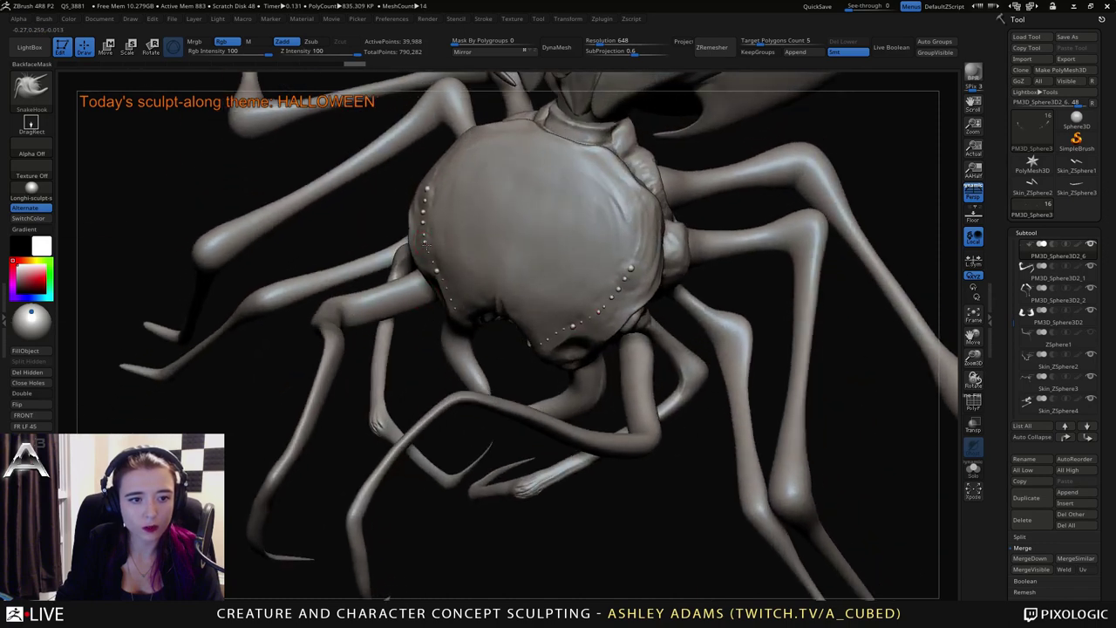
drag(426, 239, 425, 234)
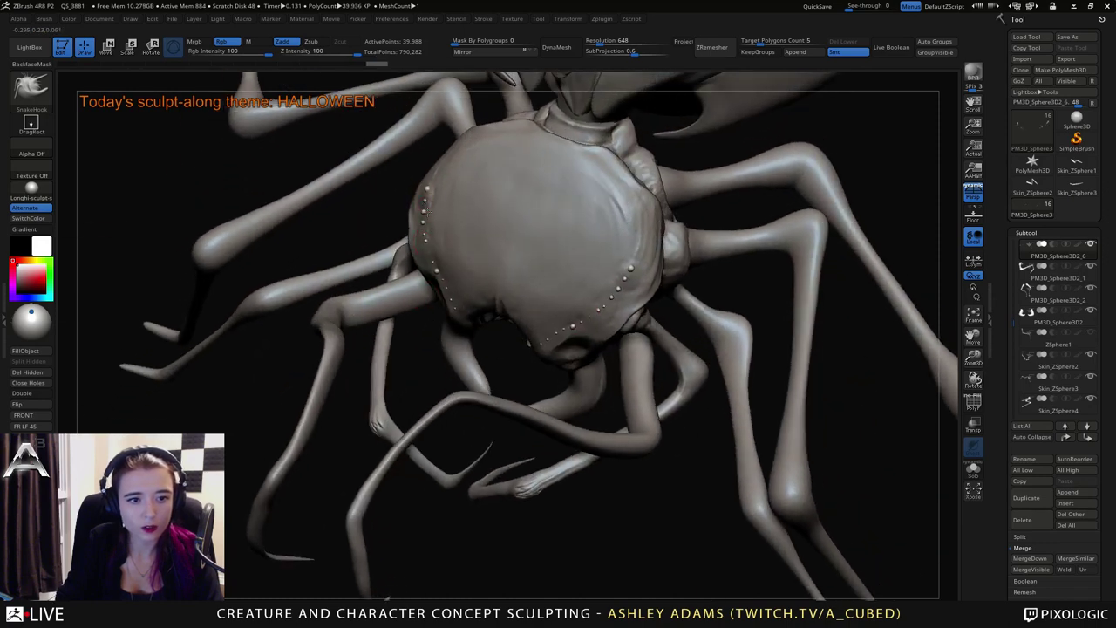
right_drag(539, 267, 530, 283)
key(space)
drag(530, 283, 542, 282)
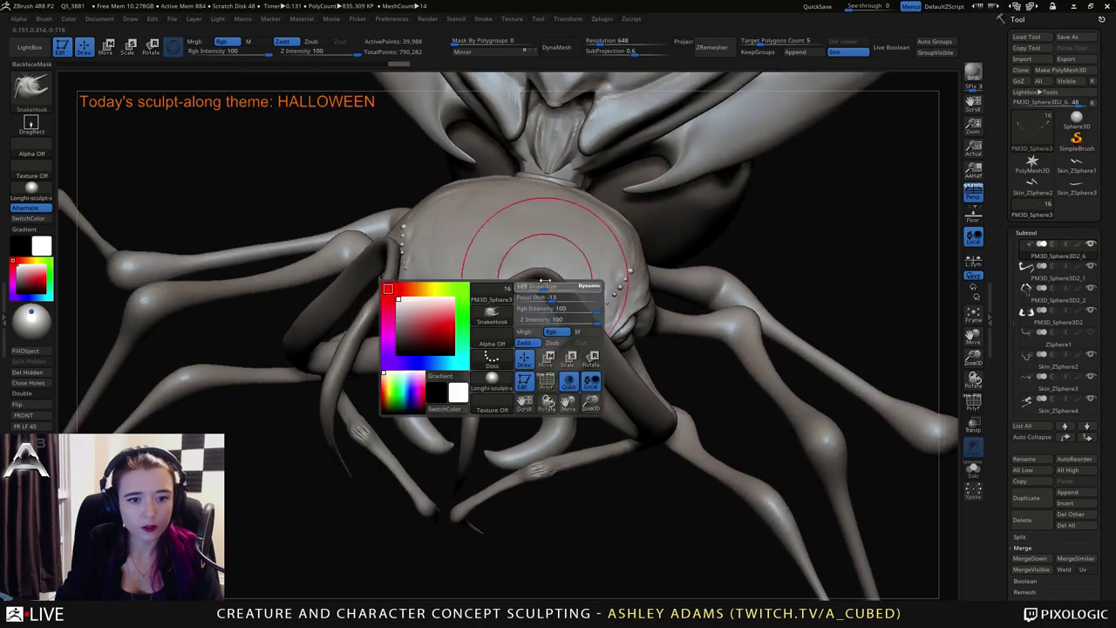
Select the head body and reshape the brow and cheek forms beside the mouth with SnakeHook.
ctrl+right_drag(542, 282, 536, 281)
alt+click(551, 336)
mouse_move(555, 338)
ctrl+right_down()
mouse_move(593, 369)
mouse_move(579, 384)
ctrl+right_up()
key(space)
mouse_move(592, 408)
mouse_down()
mouse_move(577, 408)
mouse_move(577, 394)
mouse_up()
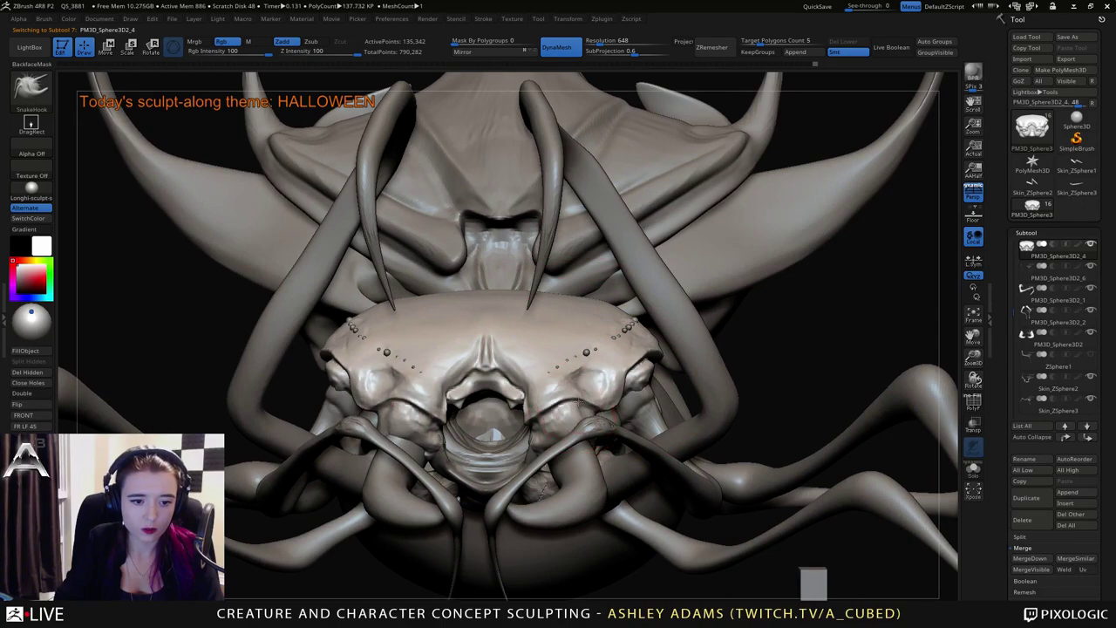
right_drag(565, 405, 544, 403)
mouse_move(567, 454)
right_down()
mouse_move(555, 372)
mouse_move(563, 425)
right_up()
right_click(565, 426)
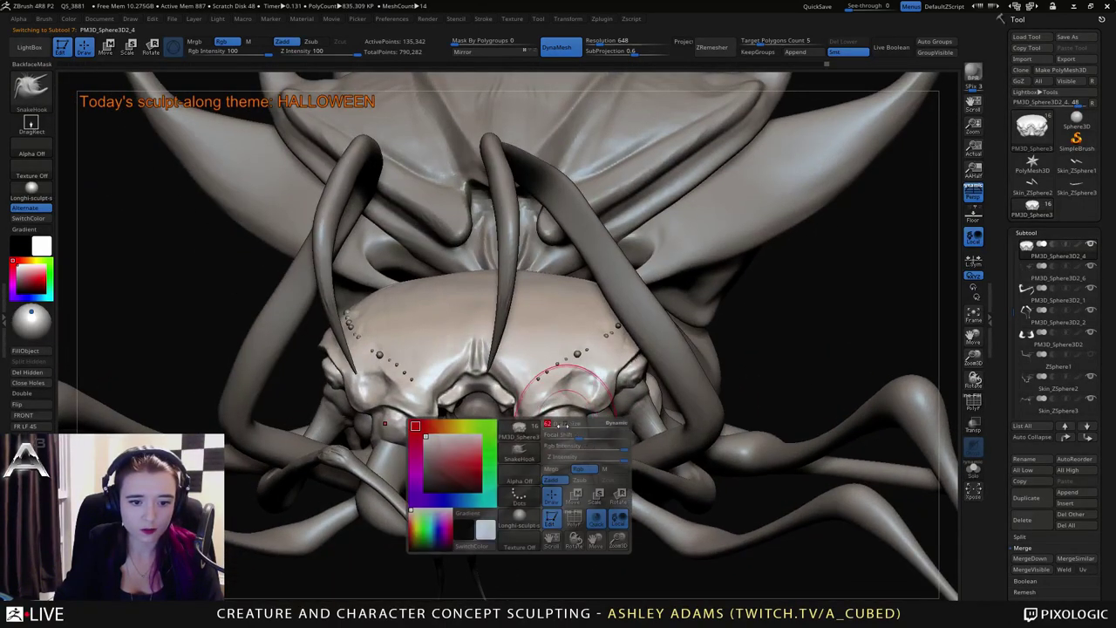
Select the curved mandibles beneath the mouth, then reshape them with SnakeHook and smooth them.
alt+click(570, 512)
mouse_move(569, 518)
alt+right_down()
mouse_move(606, 367)
mouse_move(569, 403)
alt+right_up()
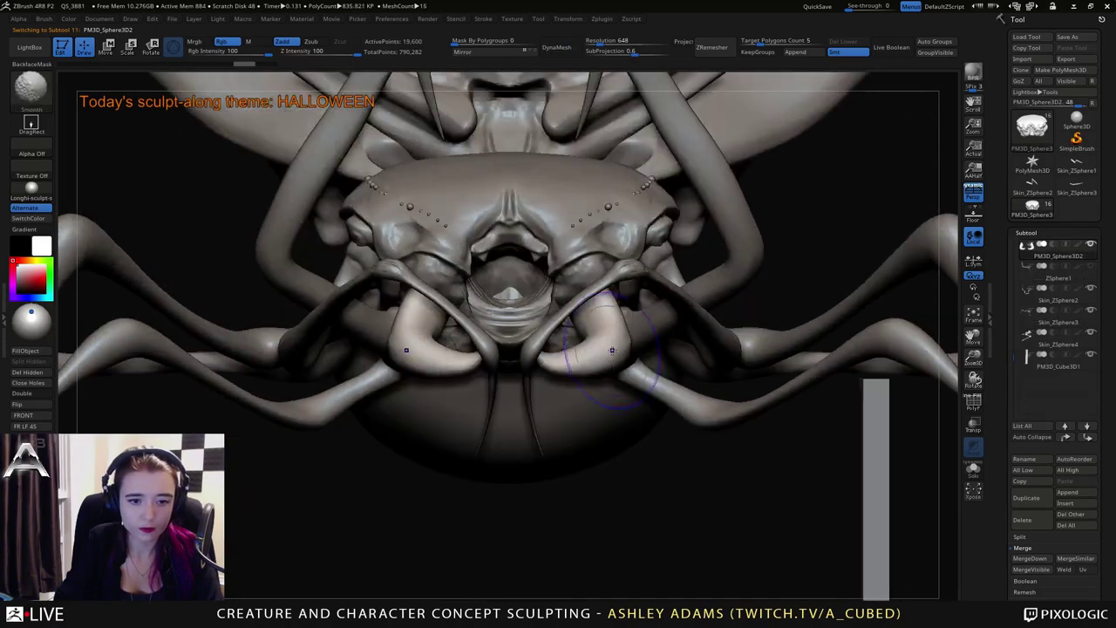
right_click(567, 406)
mouse_move(592, 345)
mouse_down()
mouse_move(607, 355)
mouse_move(554, 355)
mouse_move(608, 353)
mouse_move(602, 338)
mouse_up()
key(shift)
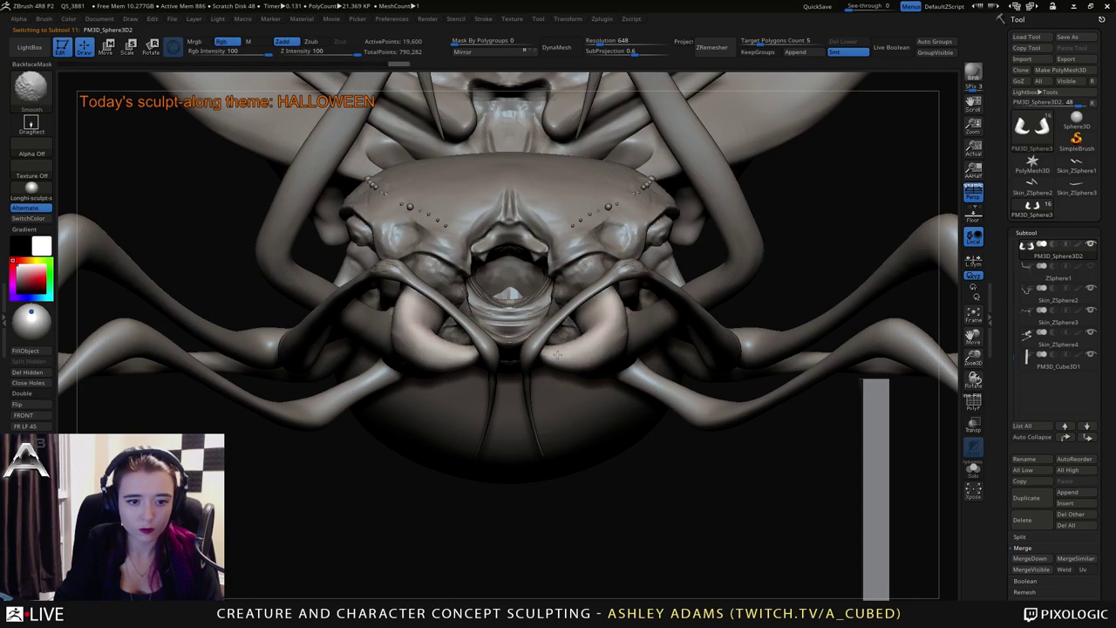
key(space)
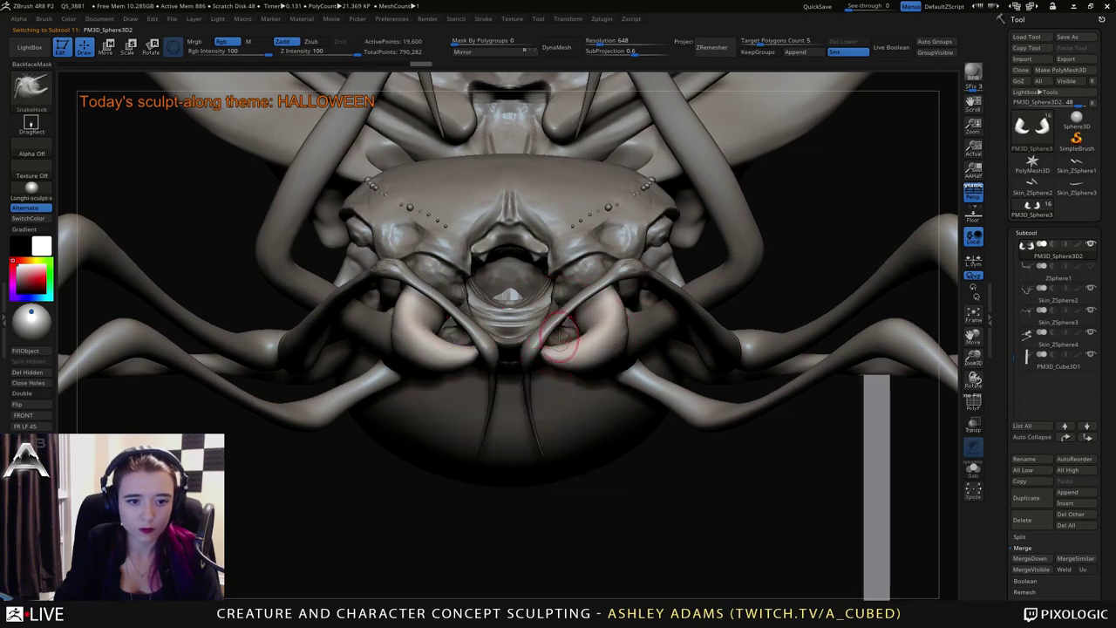
key(e)
alt+drag(599, 162, 647, 265)
key(ctrl+z)
mouse_move(645, 231)
right_down()
mouse_move(664, 268)
mouse_move(582, 186)
right_up()
key(ctrl+z)
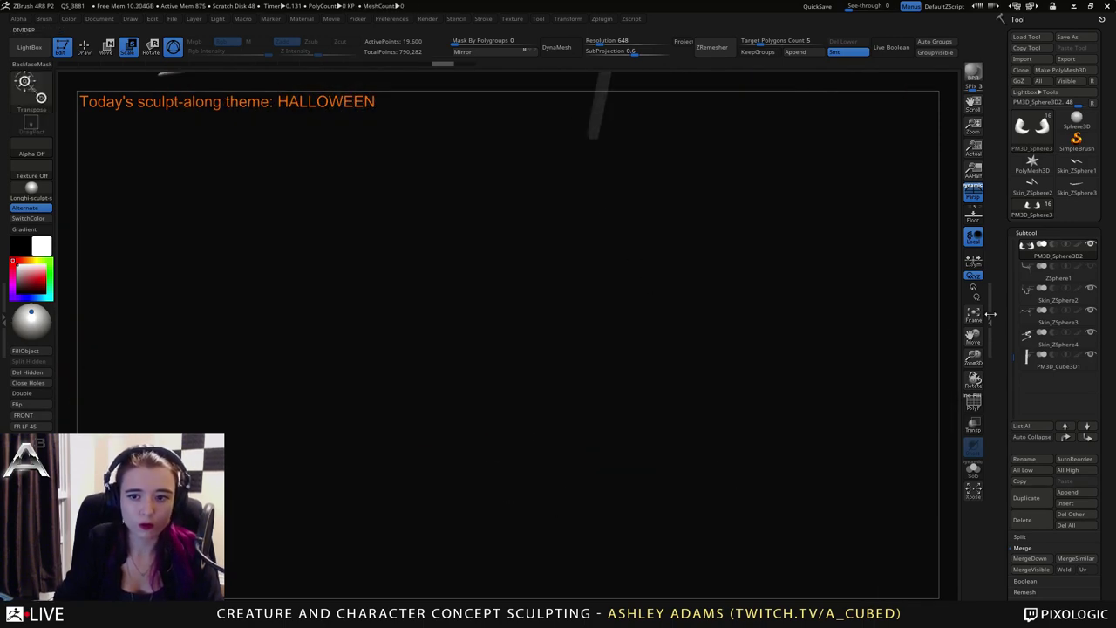
click(973, 315)
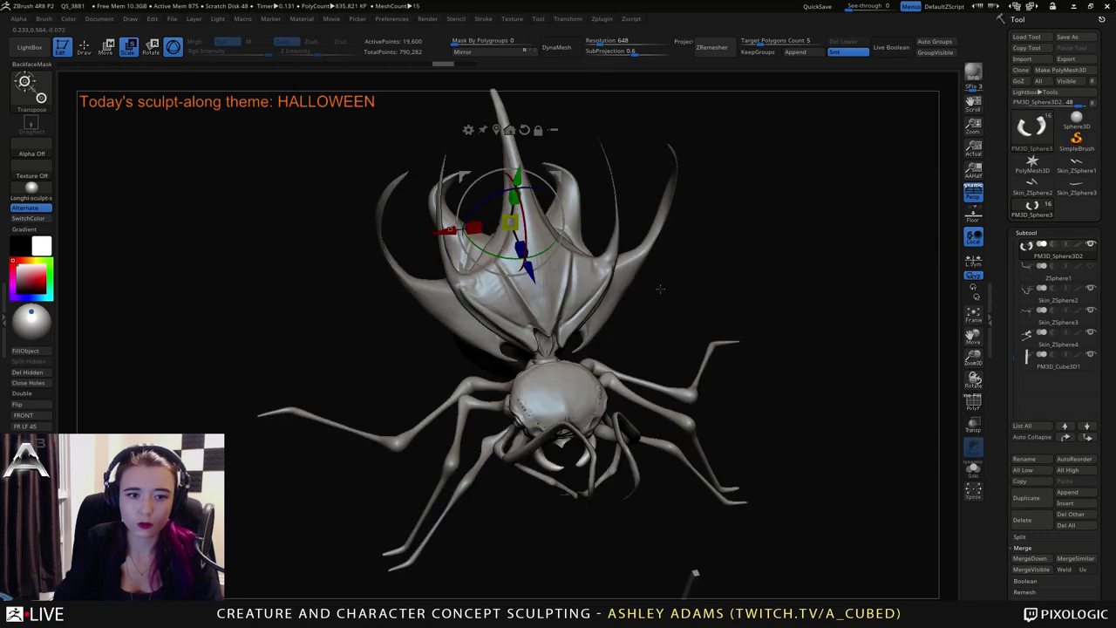
Reposition and rotate the curved mandibles with the transform gizmo so their tips point inward beneath the mouth.
drag(783, 380, 576, 186)
click(498, 129)
ctrl+right_drag(672, 329, 662, 413)
drag(662, 414, 661, 392)
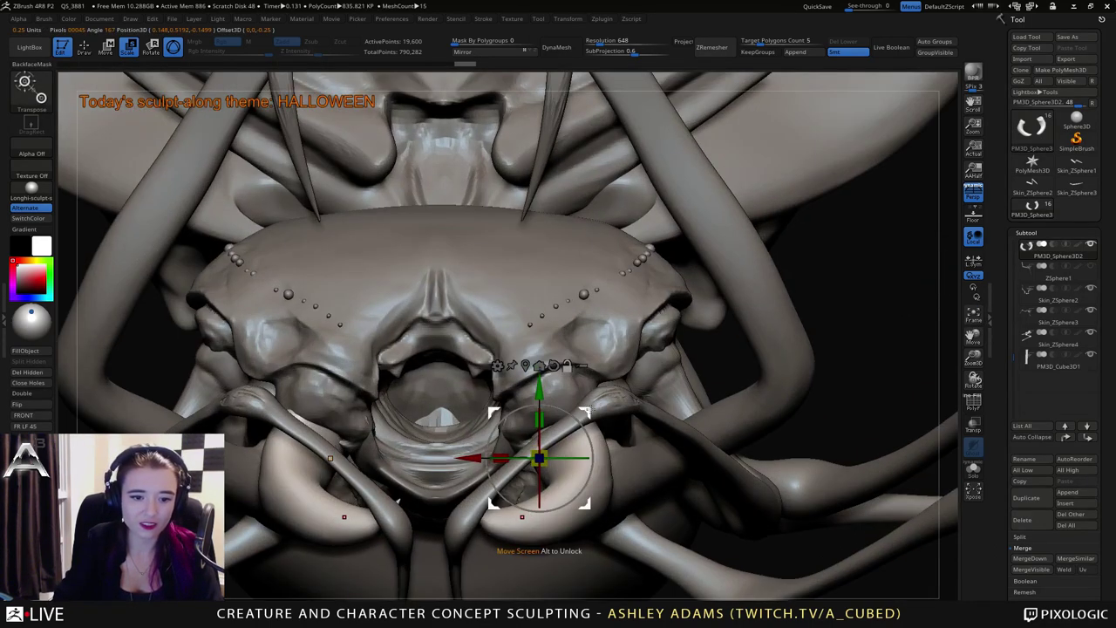
alt+drag(588, 410, 617, 377)
drag(612, 426, 558, 426)
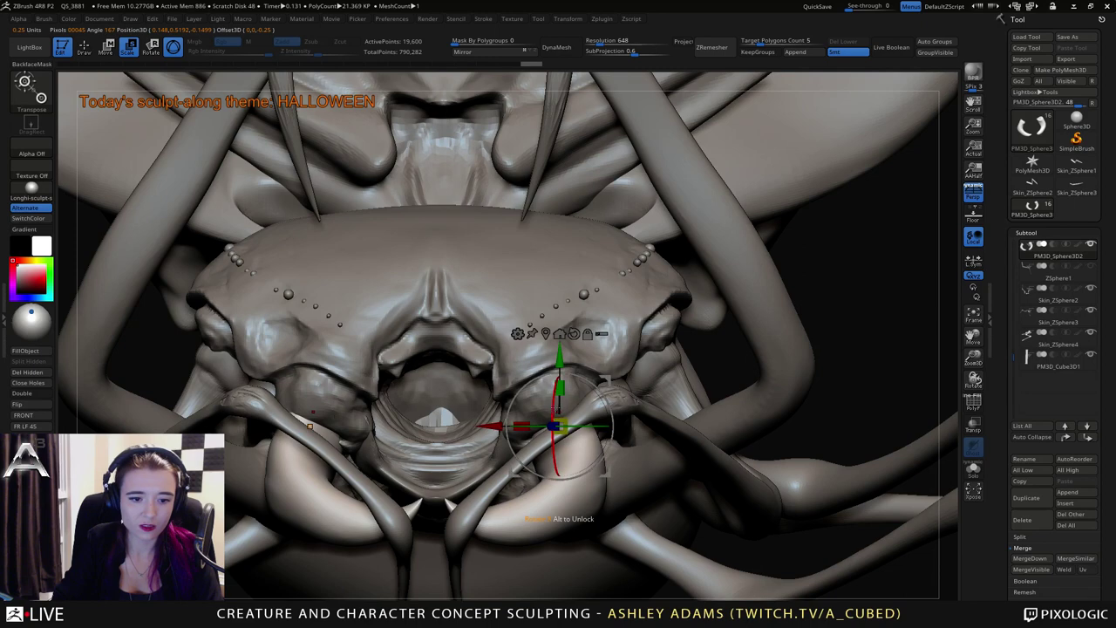
drag(604, 381, 566, 364)
key(q)
key(space)
drag(554, 428, 579, 429)
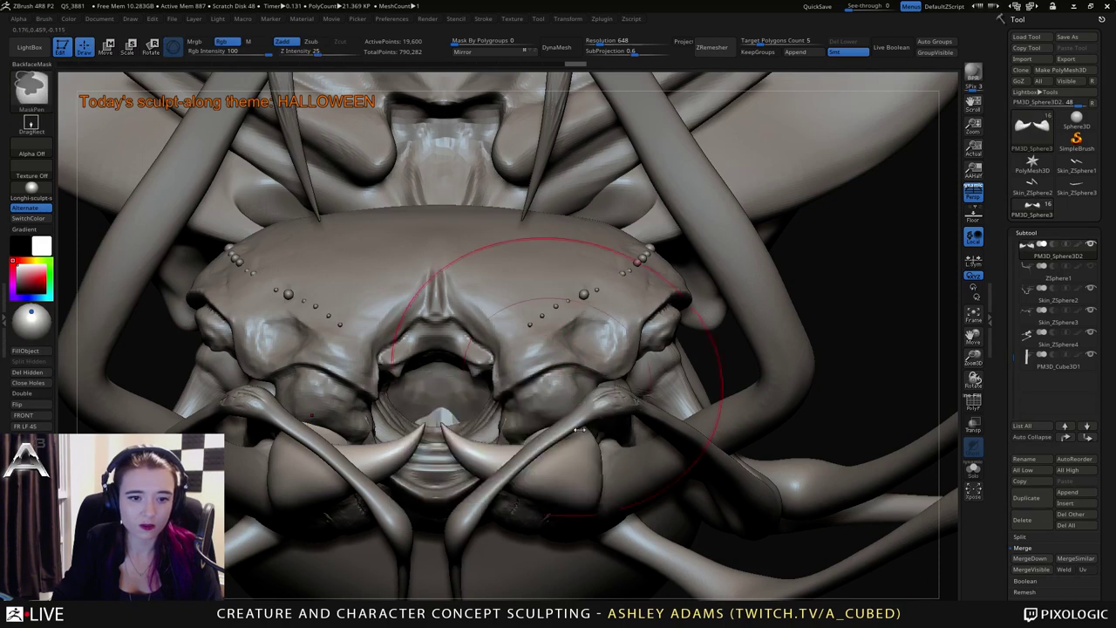
Reshape the rotated mandibles from the front and side with SnakeHook.
ctrl+right_drag(579, 429, 615, 340)
drag(590, 373, 568, 373)
drag(612, 402, 610, 387)
mouse_move(602, 415)
right_down()
mouse_move(554, 443)
mouse_move(488, 423)
right_up()
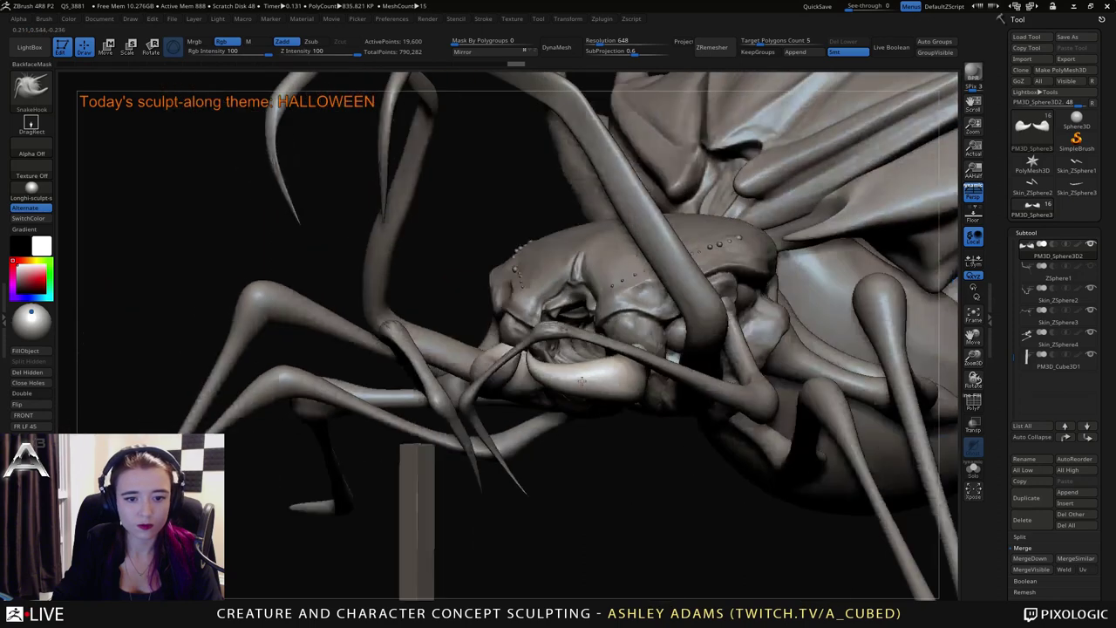
right_drag(581, 381, 567, 384)
drag(588, 375, 594, 385)
ctrl+right_drag(611, 419, 593, 366)
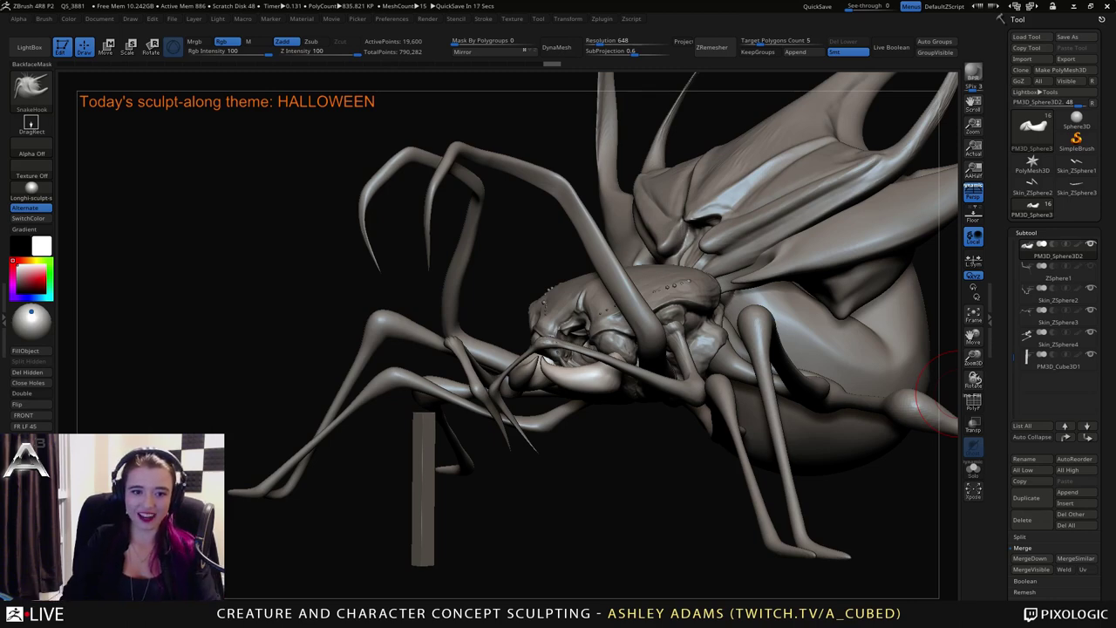
Select the long raised front limbs and thin their upper sections and shafts with an inverted Inflate brush.
right_drag(656, 292, 647, 321)
alt+click(639, 315)
key(space)
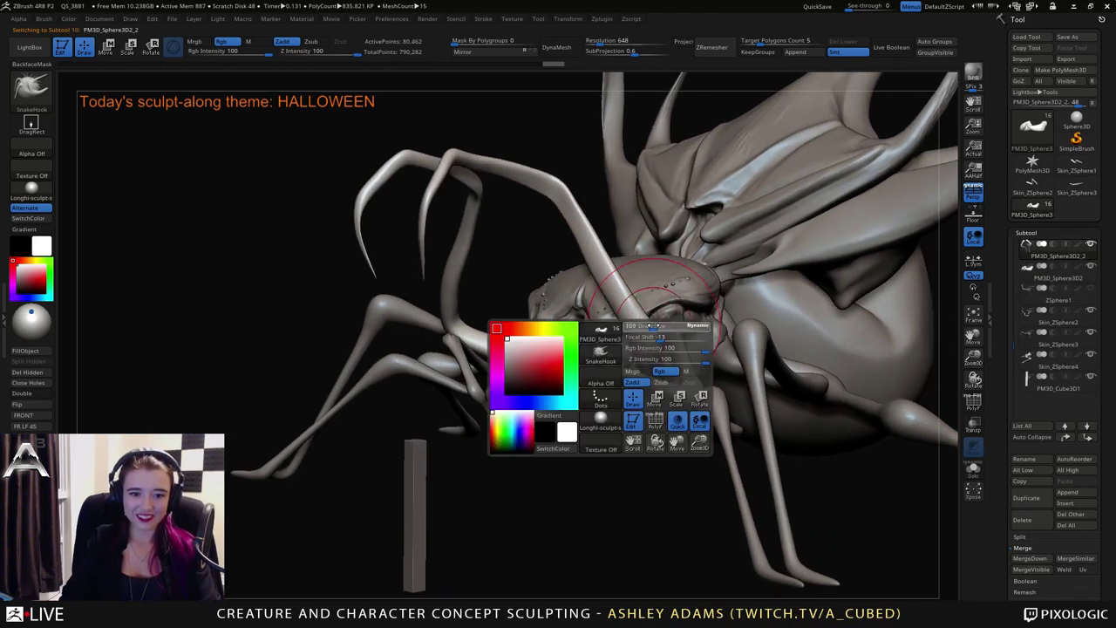
key(b)
key(i)
key(n)
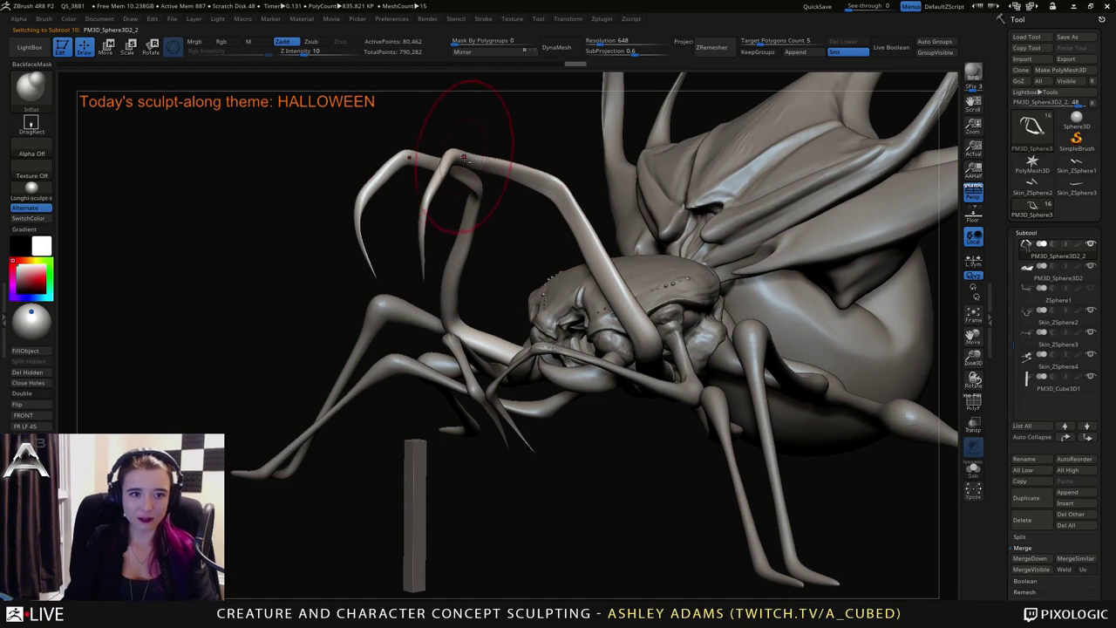
mouse_move(463, 158)
alt+mouse_down()
mouse_move(560, 189)
mouse_move(525, 172)
mouse_move(551, 182)
alt+mouse_up()
key(ctrl+z)
mouse_move(583, 221)
alt+mouse_down()
mouse_move(620, 298)
mouse_move(586, 236)
mouse_move(619, 299)
mouse_move(587, 236)
mouse_move(609, 280)
alt+mouse_up()
alt+drag(649, 340, 636, 312)
Slim the raised front limbs toward their hooked tips and bases with Inflate, smoothing the surface.
right_drag(638, 305, 581, 296)
mouse_move(579, 297)
mouse_down()
mouse_move(489, 302)
mouse_move(508, 314)
mouse_up()
right_drag(511, 315, 533, 282)
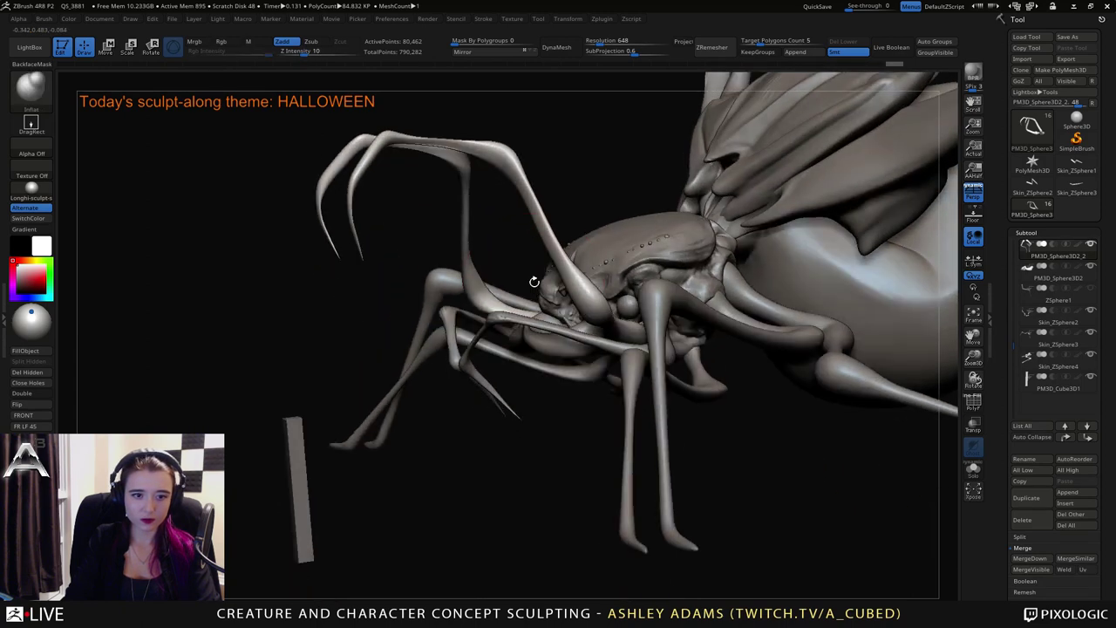
alt+right_drag(448, 173, 514, 245)
alt+drag(439, 234, 427, 274)
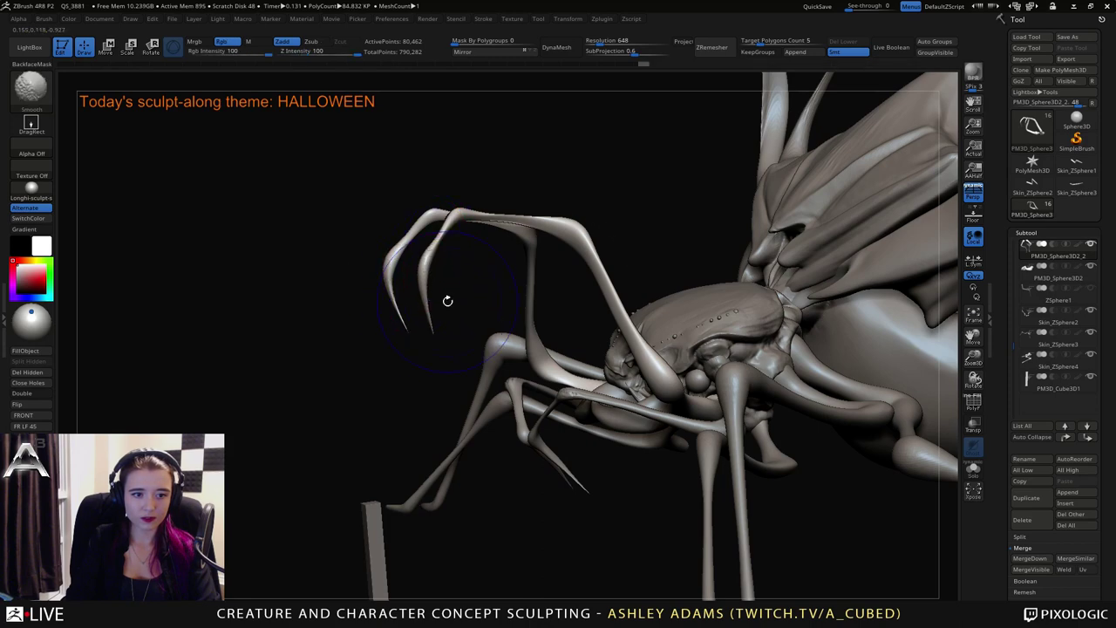
mouse_move(501, 218)
mouse_down()
mouse_move(486, 194)
mouse_move(550, 267)
mouse_move(534, 254)
mouse_move(539, 292)
mouse_move(523, 335)
mouse_up()
mouse_move(499, 209)
mouse_down()
mouse_move(529, 197)
mouse_move(516, 266)
mouse_move(481, 241)
mouse_up()
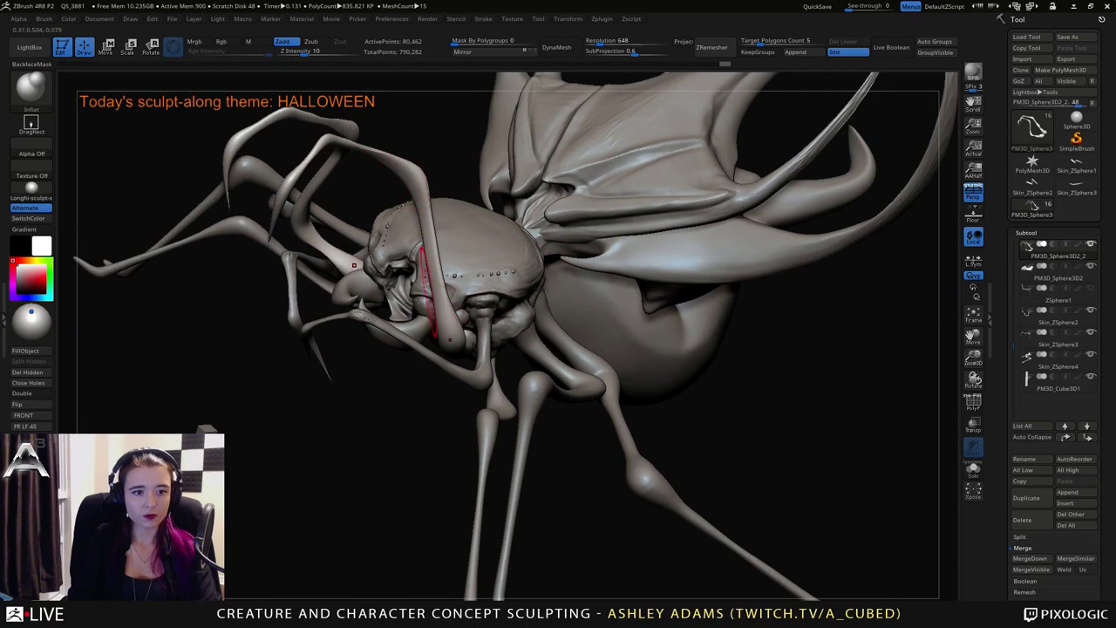
right_drag(431, 256, 443, 256)
shift+drag(443, 257, 429, 248)
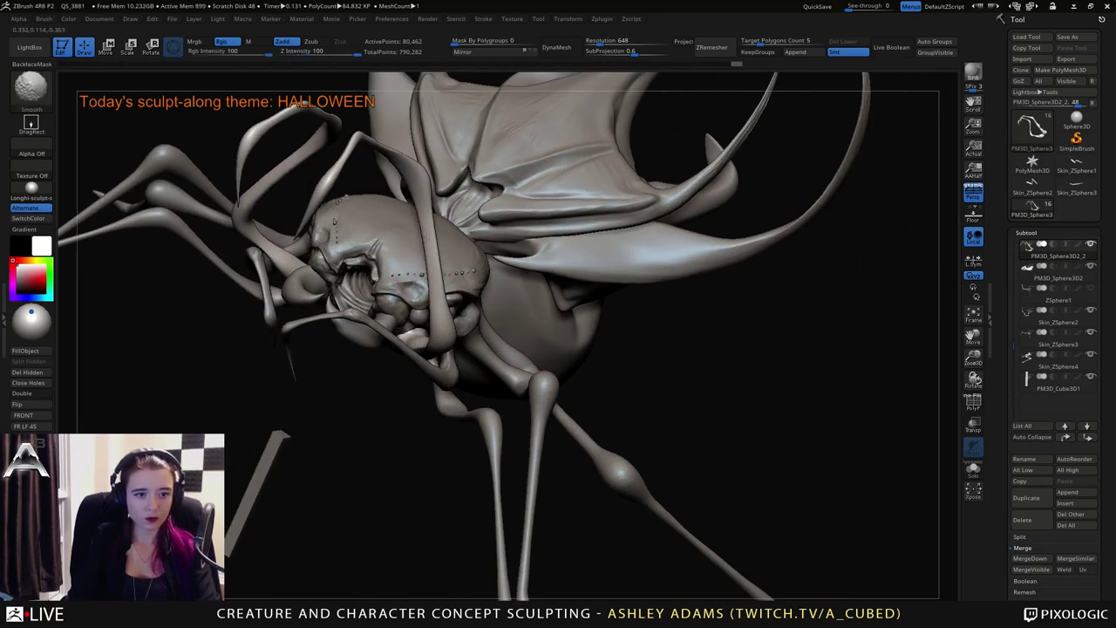
Select the head body and lower the top of its shell with SnakeHook.
mouse_move(523, 253)
right_down()
mouse_move(419, 316)
mouse_move(405, 309)
mouse_move(430, 282)
mouse_move(555, 320)
mouse_move(602, 301)
mouse_move(561, 319)
right_up()
right_drag(514, 261, 530, 328)
alt+click(452, 356)
alt+click(504, 368)
right_drag(629, 349, 536, 359)
right_click(498, 402)
right_drag(498, 402, 549, 419)
right_drag(558, 349, 552, 279)
alt+click(545, 282)
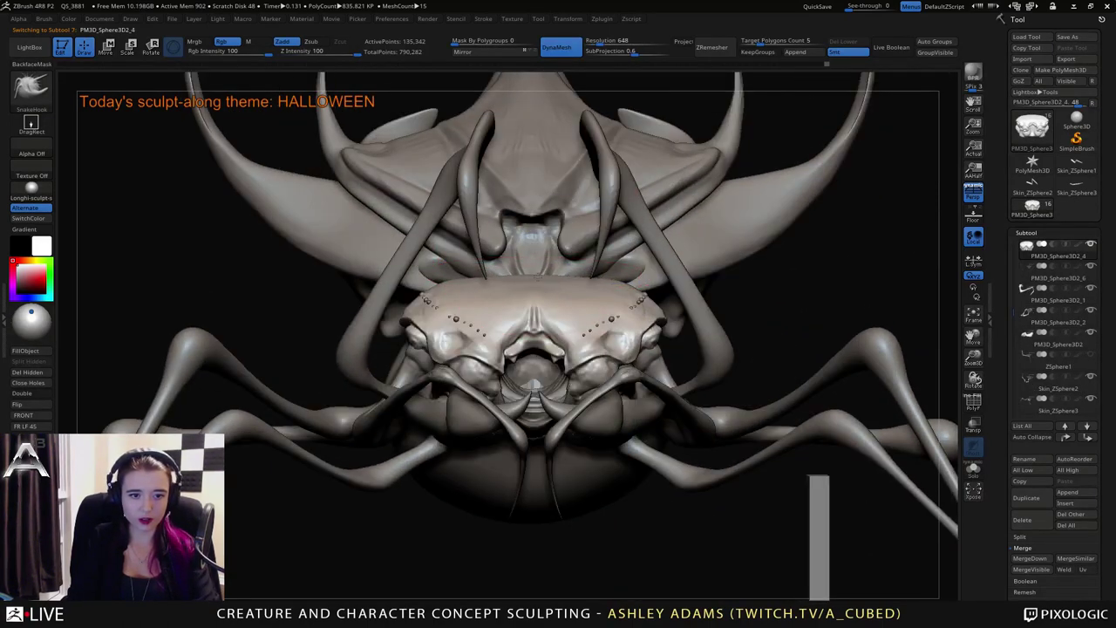
key(space)
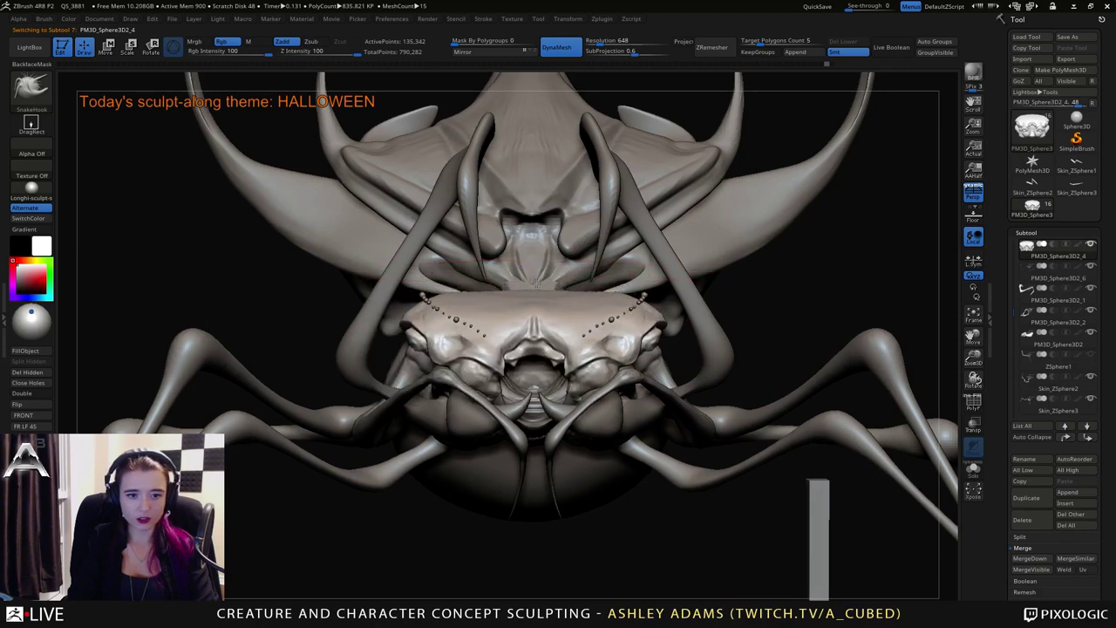
right_drag(537, 282, 698, 286)
right_drag(501, 284, 523, 286)
key(space)
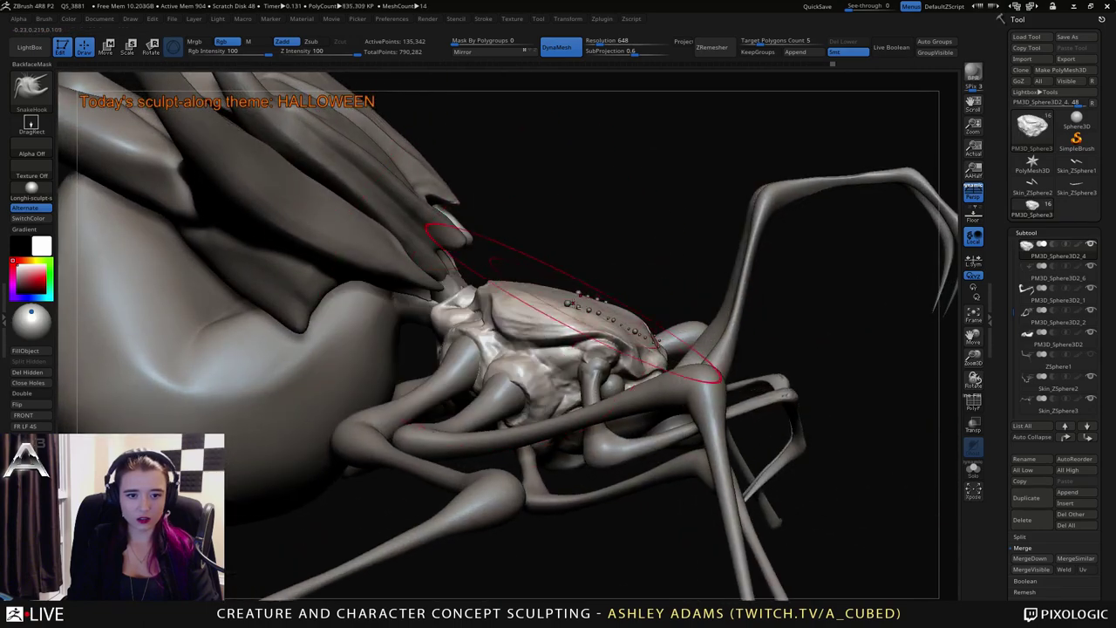
Select the small eye beads and delete their subtool.
alt+click(598, 302)
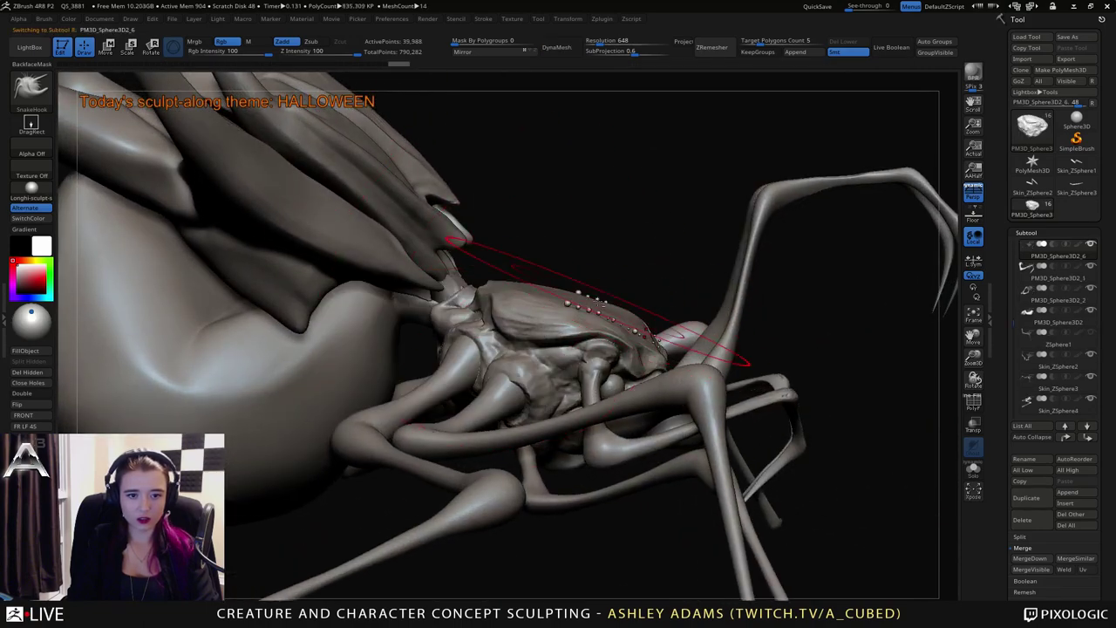
click(1022, 520)
click(922, 541)
Select the head body and sculpt symmetrical round eye sockets on the outer brow with ClayBuildup.
right_drag(878, 497, 624, 298)
alt+click(671, 376)
key(space)
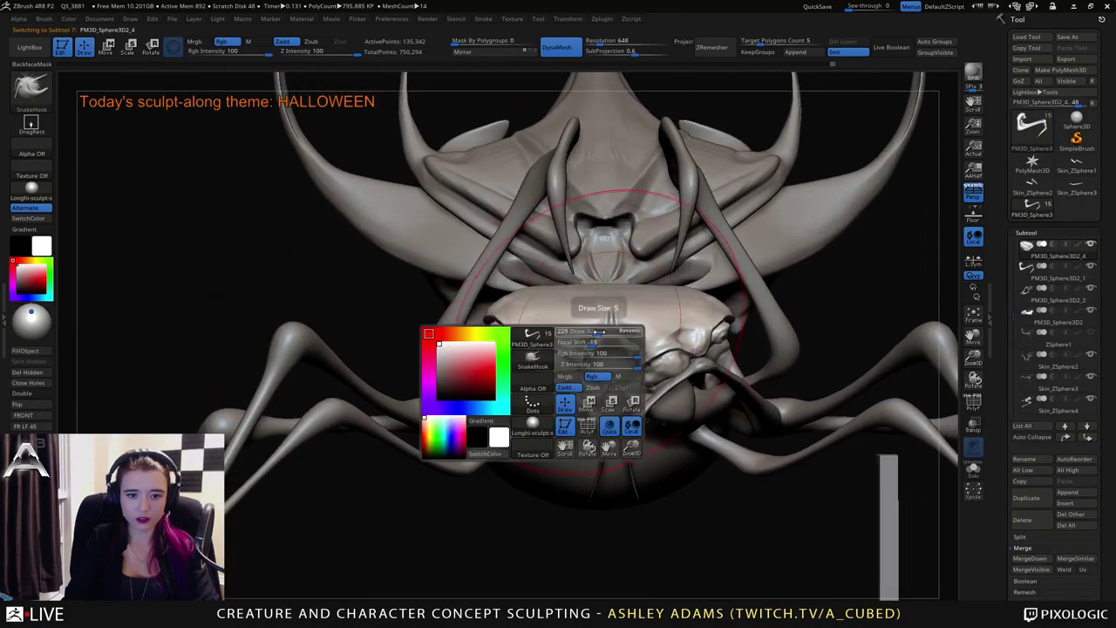
drag(608, 329, 573, 328)
ctrl+right_drag(572, 328, 568, 366)
key(f)
key(b)
key(c)
key(b)
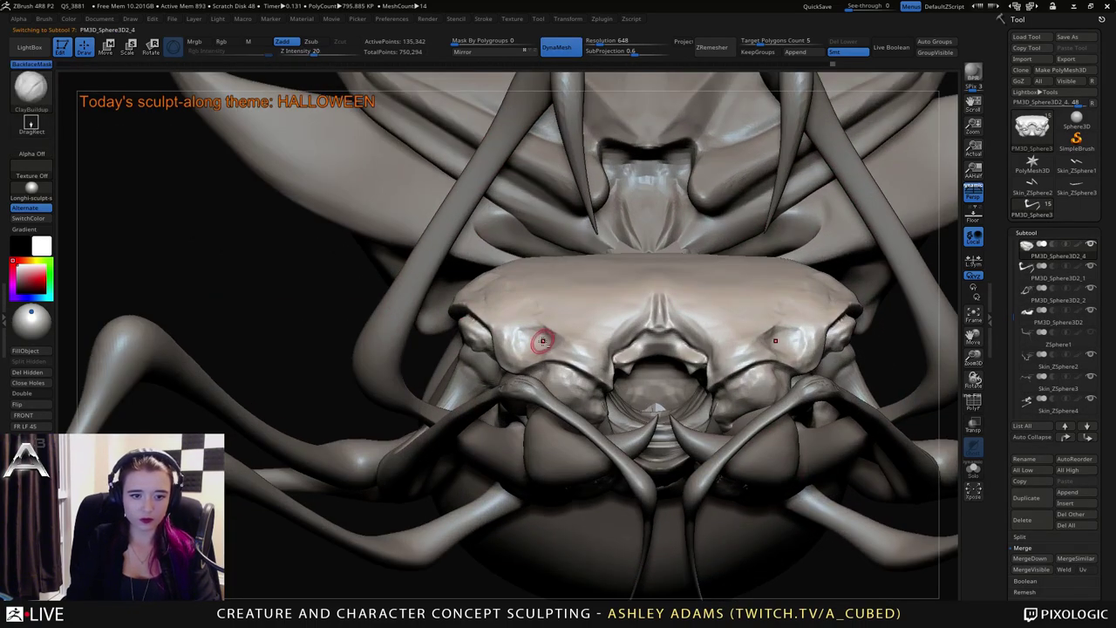
mouse_move(528, 340)
mouse_down()
mouse_move(542, 342)
mouse_move(530, 338)
mouse_move(537, 331)
mouse_move(572, 347)
mouse_up()
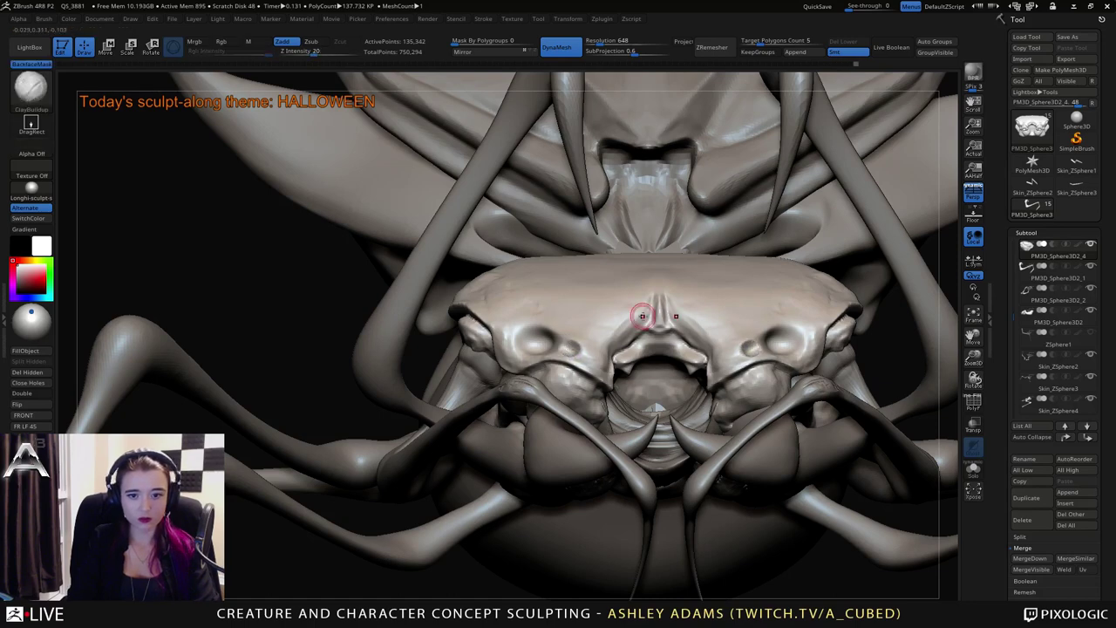
Sculpt a smaller pair of sockets beside the central ridge above the mouth with ClayBuildup.
drag(696, 311, 702, 310)
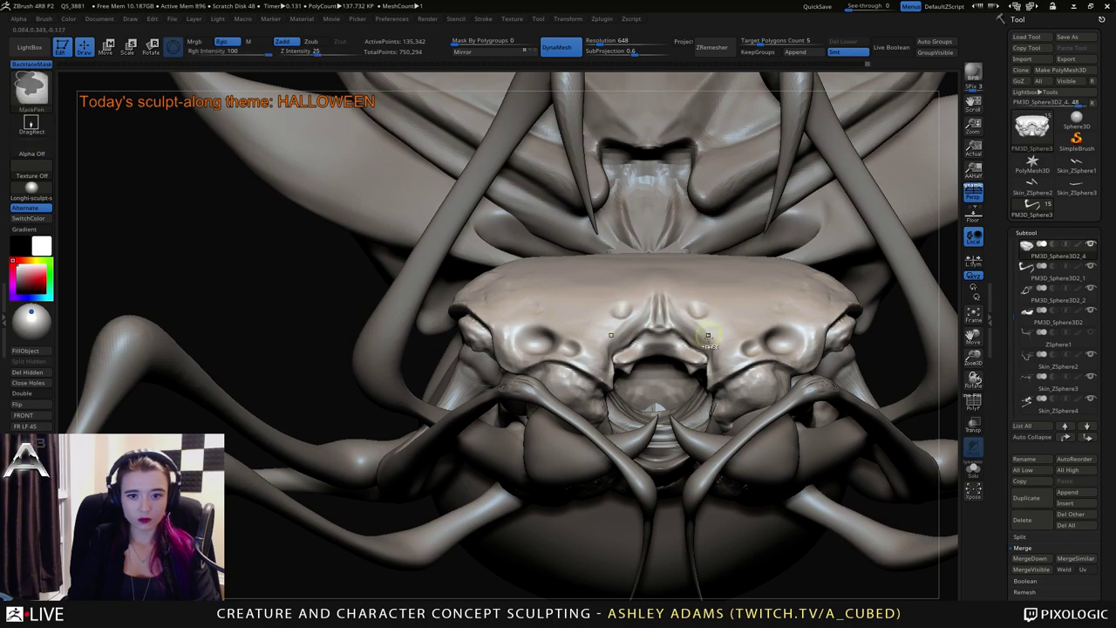
mouse_move(704, 312)
ctrl+right_down()
mouse_move(700, 259)
mouse_move(666, 291)
ctrl+right_up()
drag(666, 292, 684, 302)
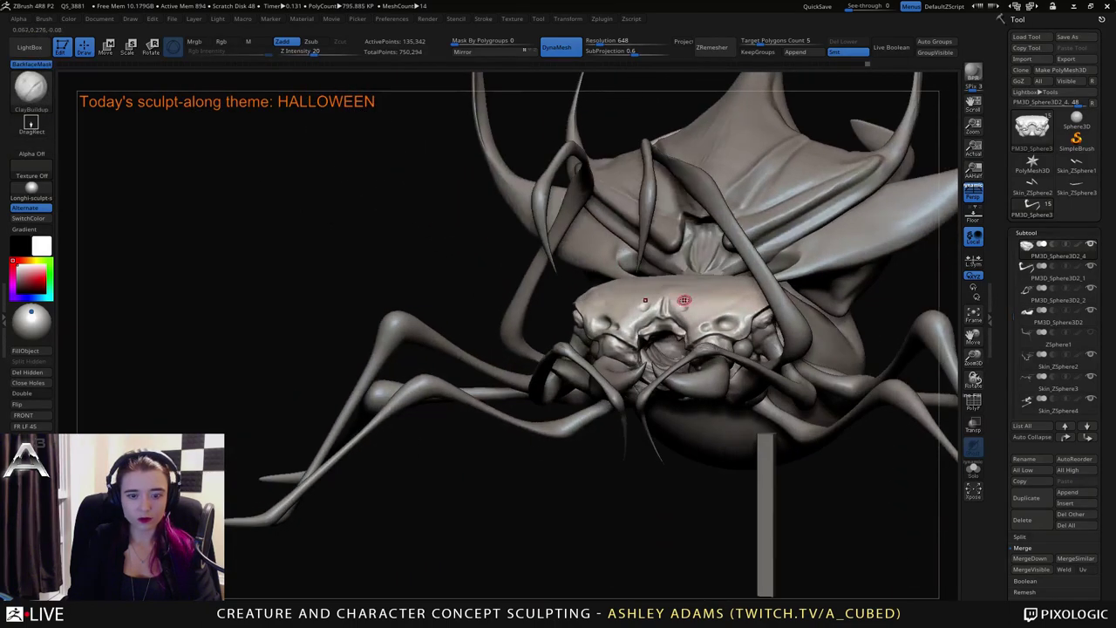
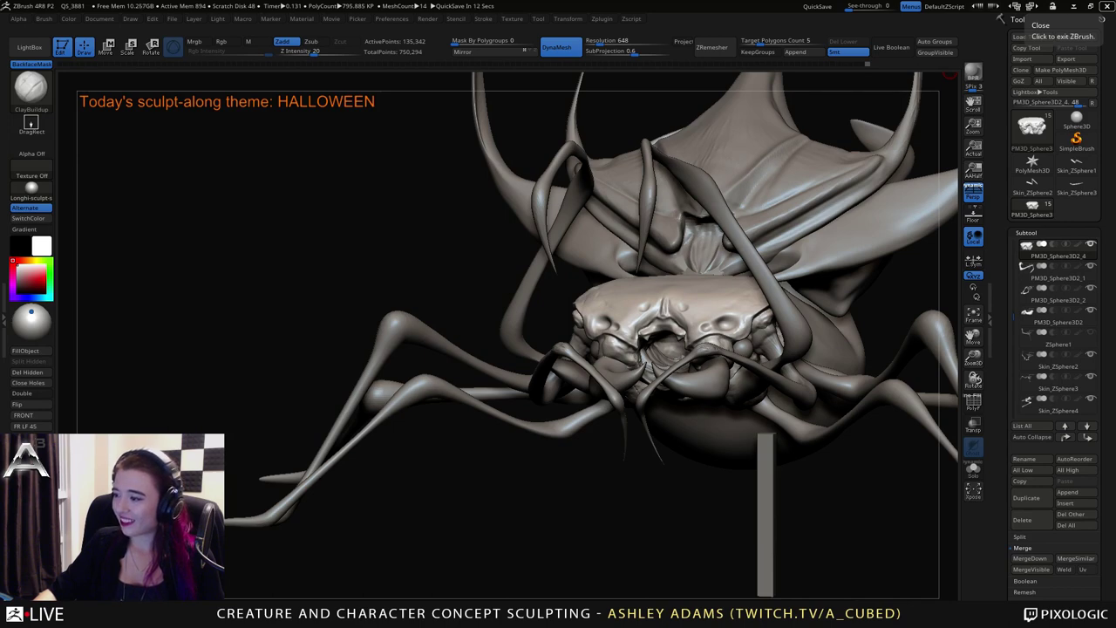
Reshape the brow and upper edge of the mouth opening with SnakeHook, adjusting the brush size between strokes.
right_drag(701, 300, 612, 375)
key(space)
drag(655, 316, 637, 325)
key(b)
key(s)
key(h)
key(space)
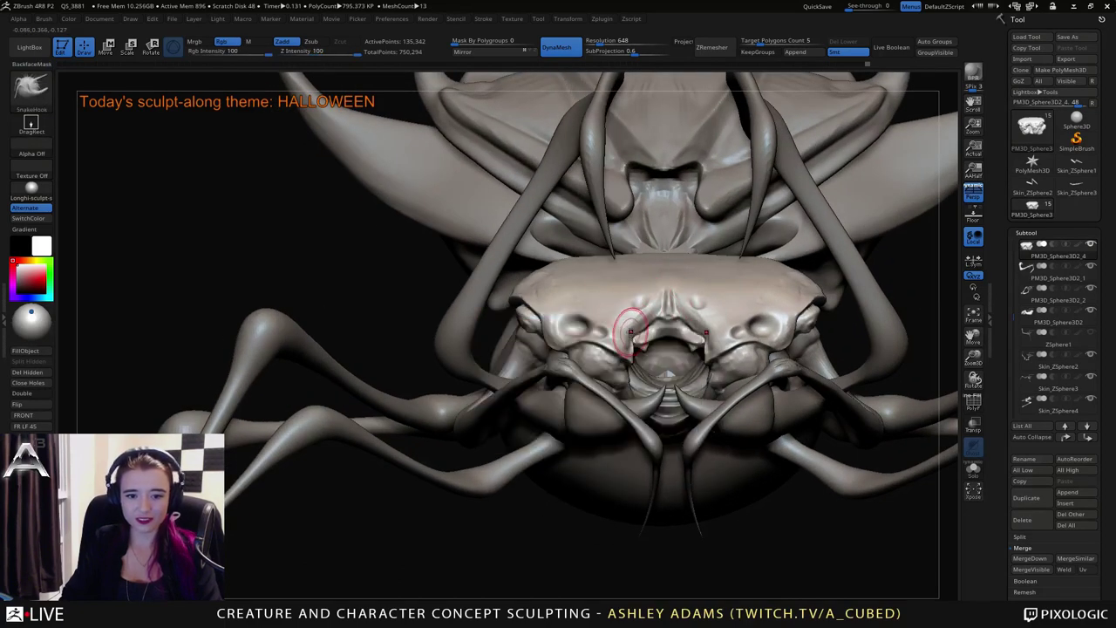
right_drag(630, 332, 634, 332)
key(space)
drag(630, 332, 654, 334)
mouse_move(644, 319)
right_down()
mouse_move(648, 298)
mouse_move(669, 308)
right_up()
key(space)
drag(670, 308, 661, 309)
mouse_move(704, 316)
alt+right_down()
mouse_move(700, 292)
mouse_move(689, 321)
alt+right_up()
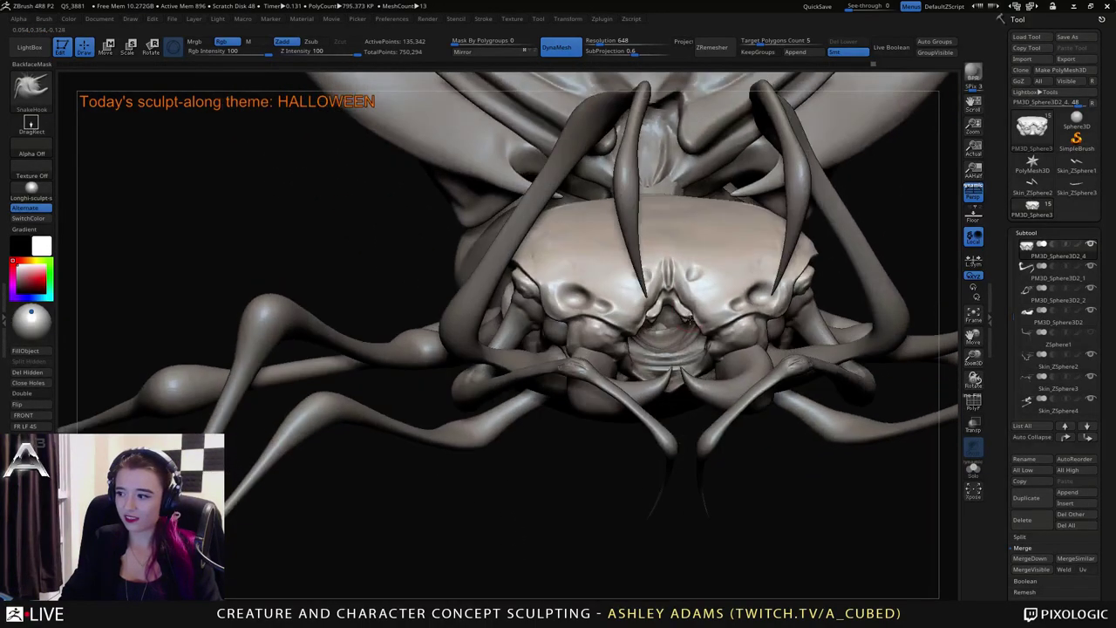
Carve a central groove up the head shell from the mouth with DamStandard and smooth around the inner sockets.
mouse_move(687, 263)
right_down()
mouse_move(669, 319)
mouse_move(672, 399)
right_up()
key(b)
key(d)
key(s)
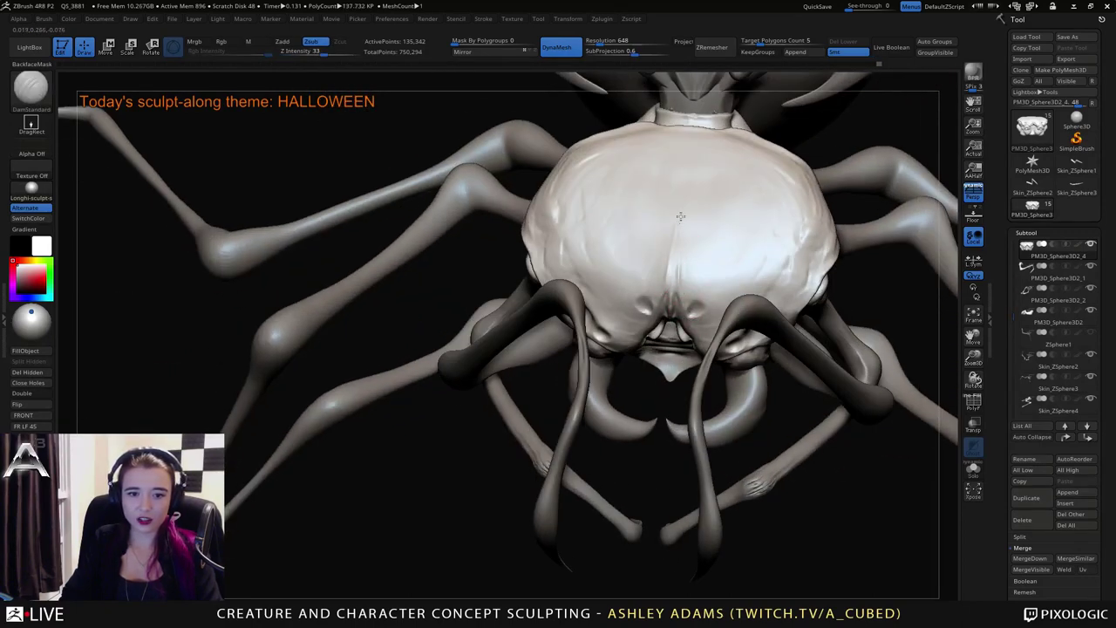
drag(680, 217, 676, 277)
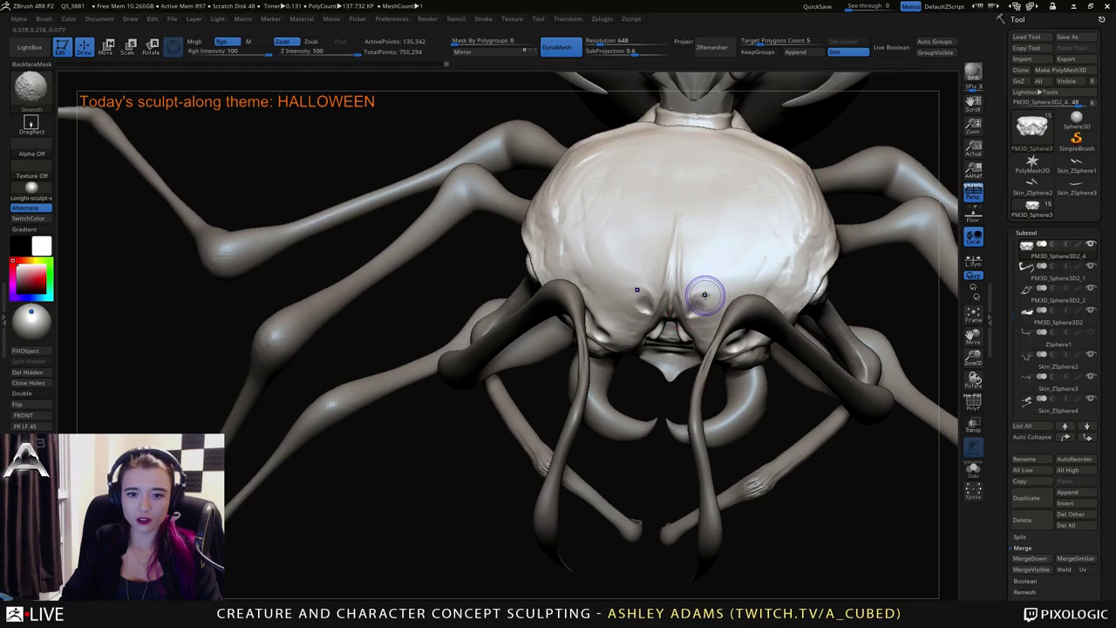
right_drag(719, 298, 644, 314)
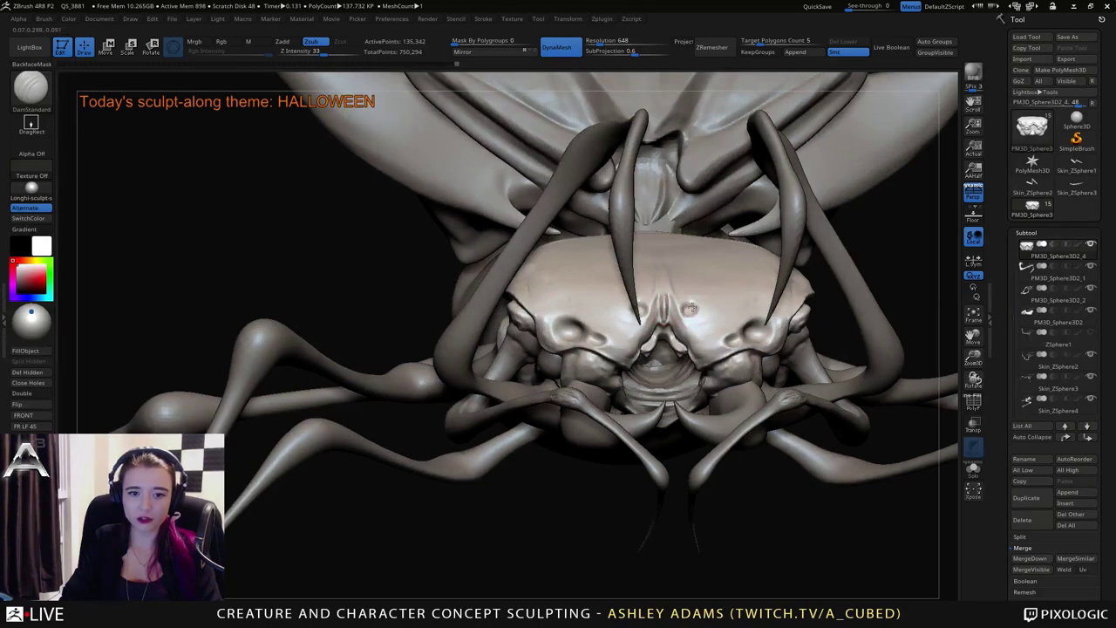
mouse_move(683, 312)
right_down()
mouse_move(669, 293)
mouse_move(630, 300)
right_up()
drag(656, 335, 647, 343)
Switch to SnakeHook and reshape the side of the head shell above the leg sockets.
right_drag(610, 342, 635, 341)
mouse_move(632, 342)
mouse_down()
mouse_move(567, 368)
mouse_move(579, 359)
mouse_up()
mouse_move(579, 358)
right_down()
mouse_move(629, 375)
mouse_move(653, 359)
mouse_move(667, 373)
mouse_move(593, 371)
mouse_move(518, 323)
mouse_move(494, 377)
mouse_move(533, 368)
mouse_move(528, 357)
mouse_move(521, 376)
right_up()
key(b)
key(s)
key(h)
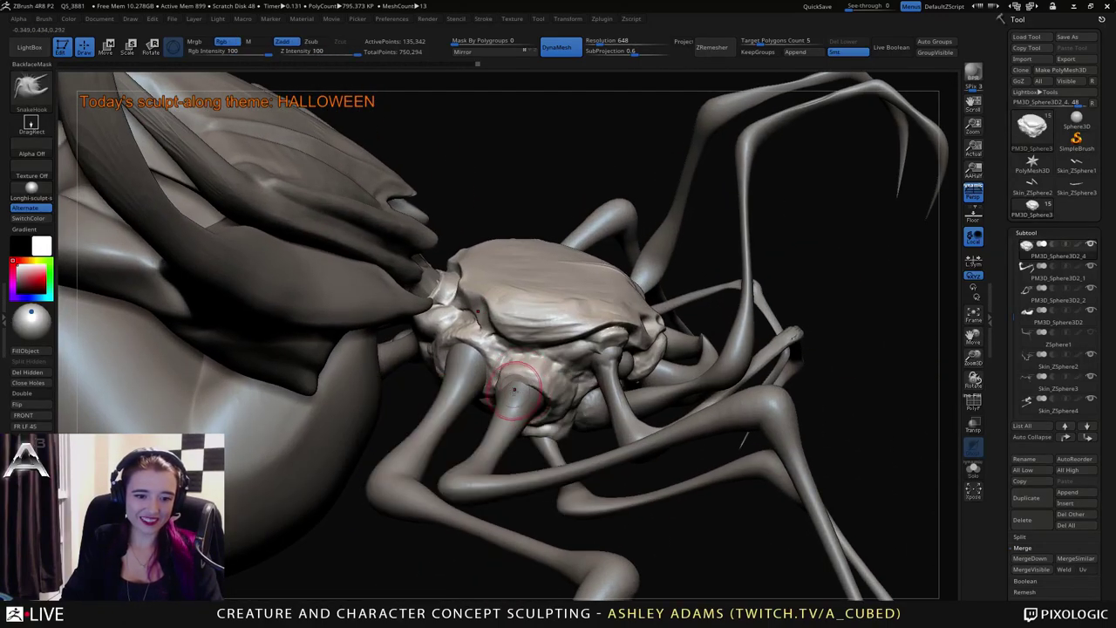
mouse_move(512, 381)
mouse_down()
mouse_move(504, 401)
mouse_move(502, 370)
mouse_move(528, 367)
mouse_move(501, 321)
mouse_move(526, 317)
mouse_up()
right_drag(488, 358, 499, 357)
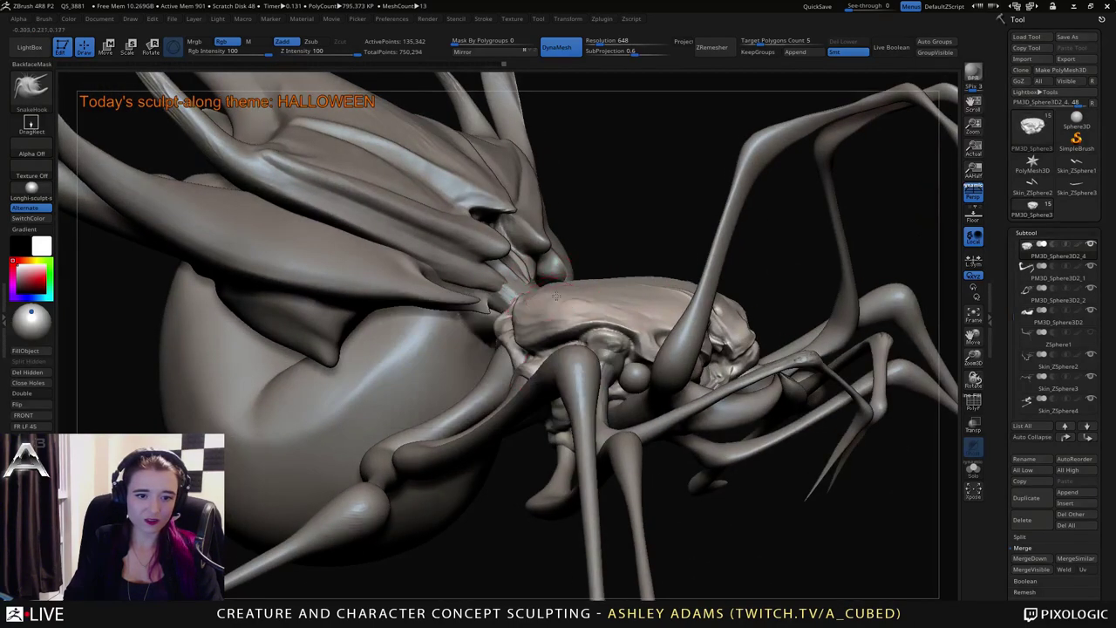
right_drag(571, 300, 580, 292)
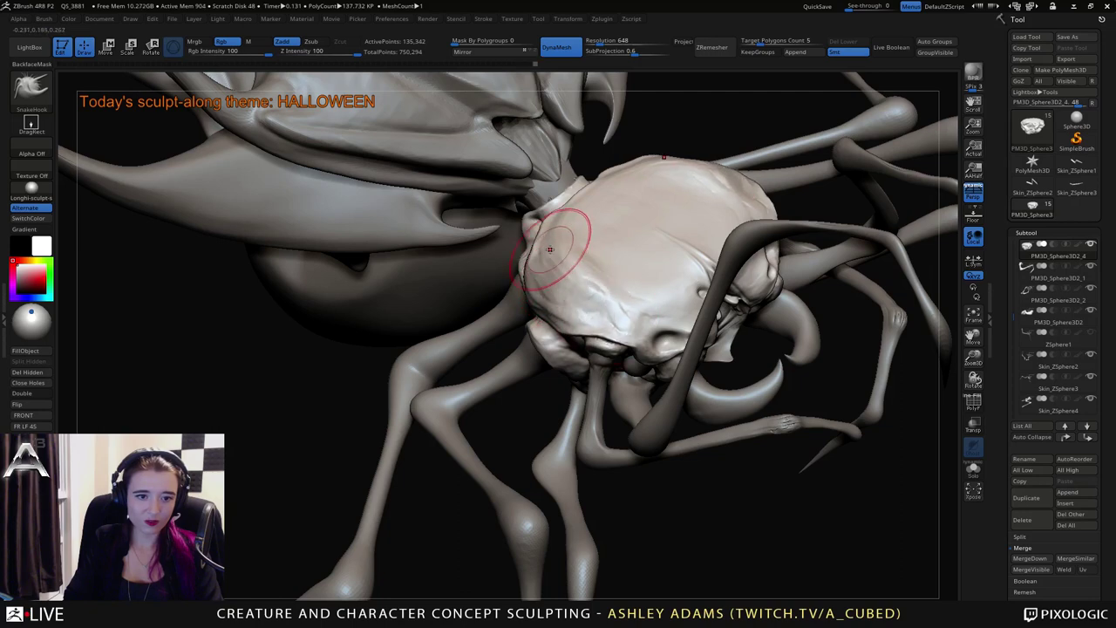
Reshape the rear of the head shell beside the waist joint with SnakeHook, checking from above and the front.
mouse_move(588, 234)
right_down()
mouse_move(618, 285)
mouse_move(601, 283)
right_up()
mouse_move(600, 283)
mouse_down()
mouse_move(709, 287)
mouse_move(649, 307)
mouse_move(669, 283)
mouse_move(689, 298)
mouse_up()
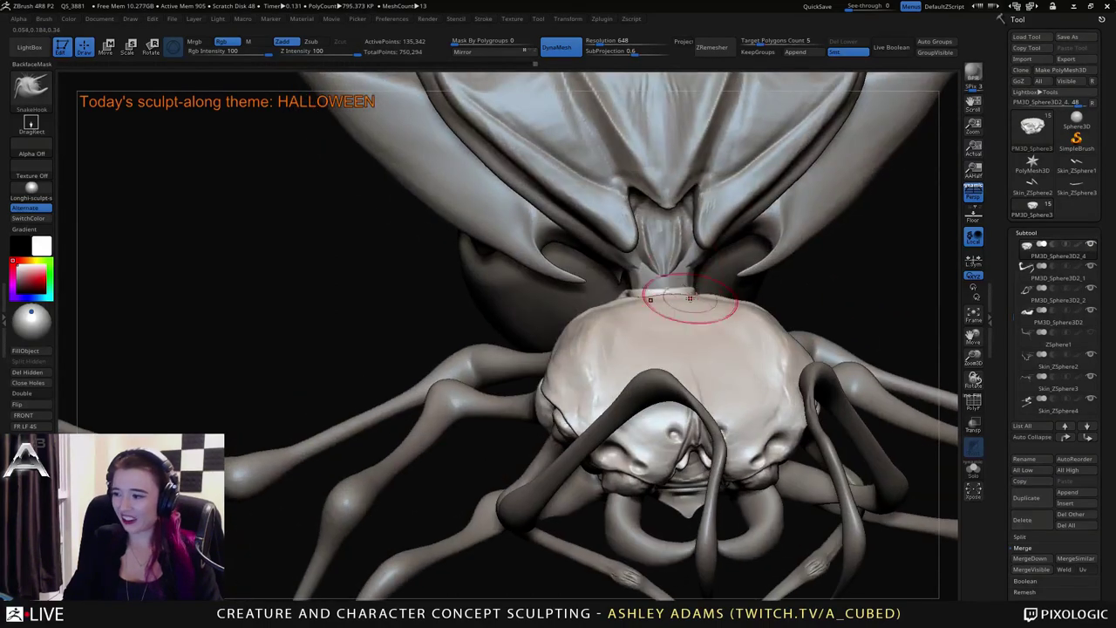
right_drag(716, 298, 707, 377)
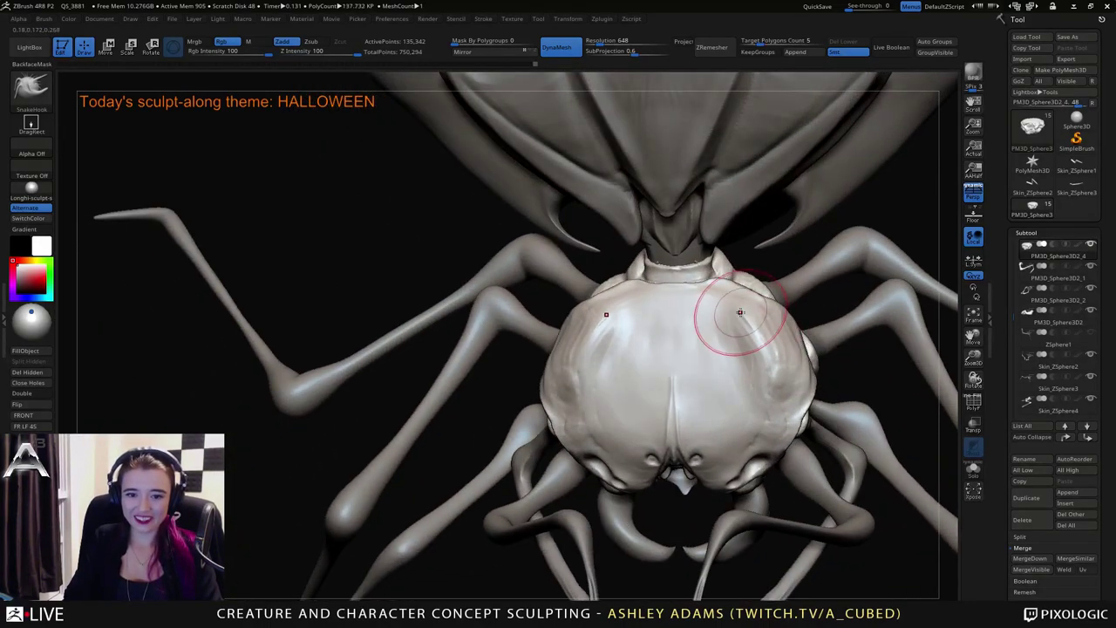
right_drag(738, 309, 729, 227)
right_drag(734, 309, 726, 332)
drag(726, 332, 726, 318)
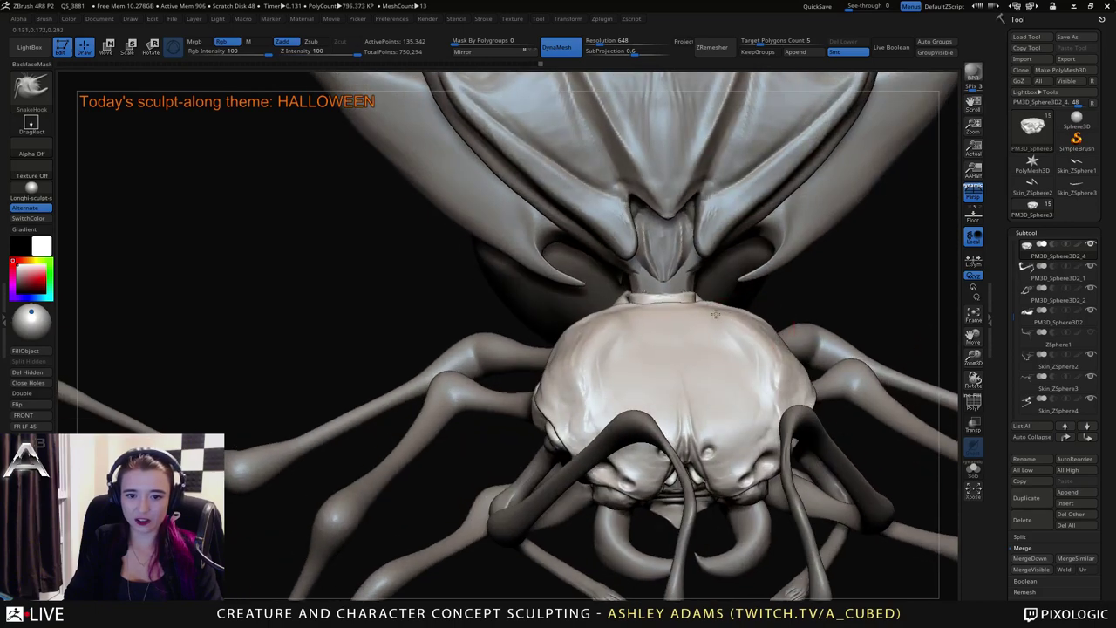
right_drag(715, 314, 703, 364)
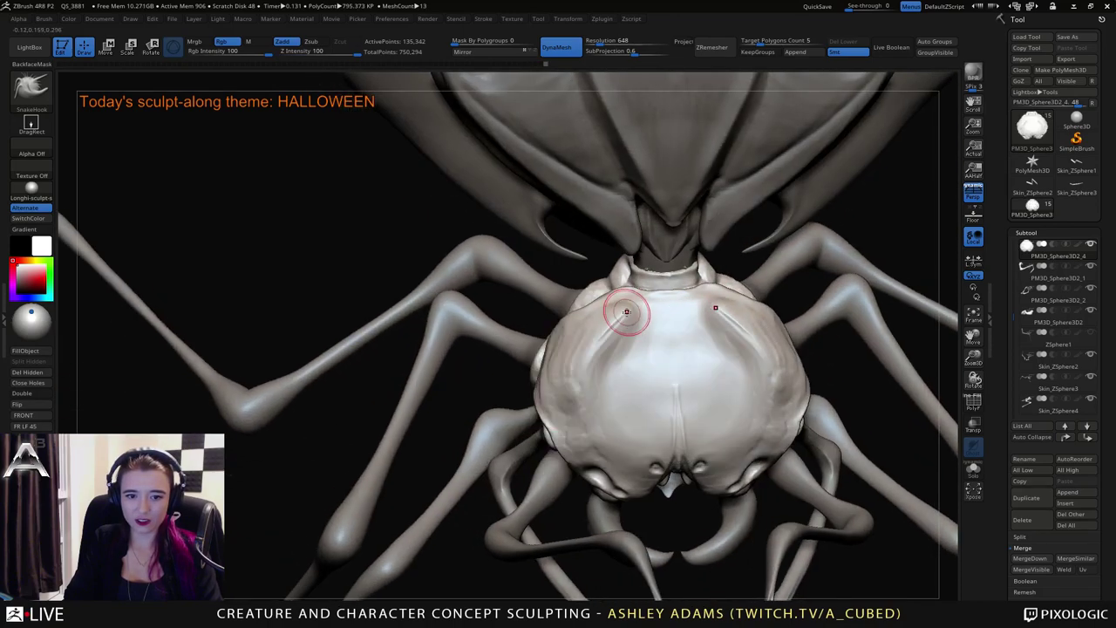
mouse_move(644, 405)
right_down()
mouse_move(646, 340)
mouse_move(680, 305)
mouse_move(655, 316)
right_up()
mouse_move(654, 315)
mouse_down()
mouse_move(640, 331)
mouse_move(660, 320)
mouse_move(689, 361)
mouse_move(671, 368)
mouse_up()
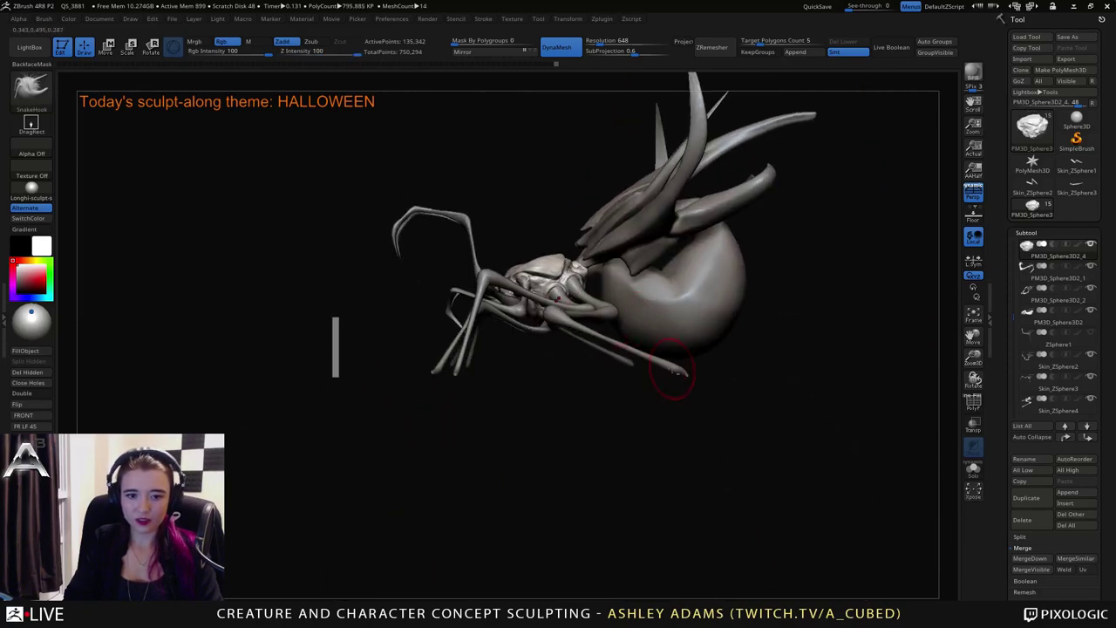
Select the rear leg pair and reshape it beside the abdomen with SnakeHook, adjusting the brush size.
key(space)
alt+click(567, 314)
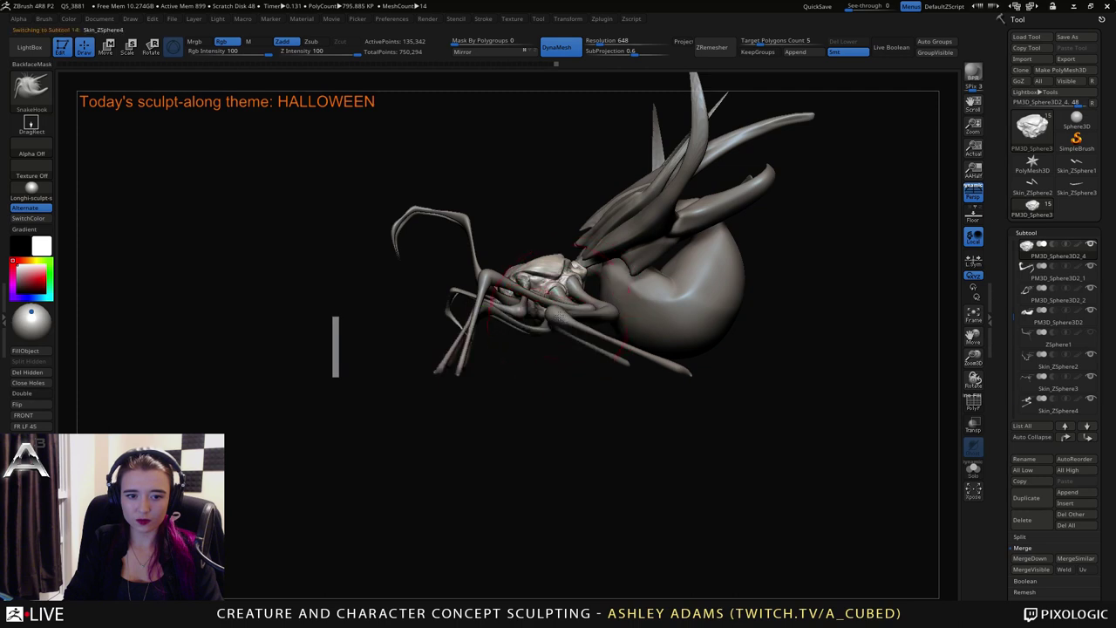
key(space)
drag(545, 313, 559, 314)
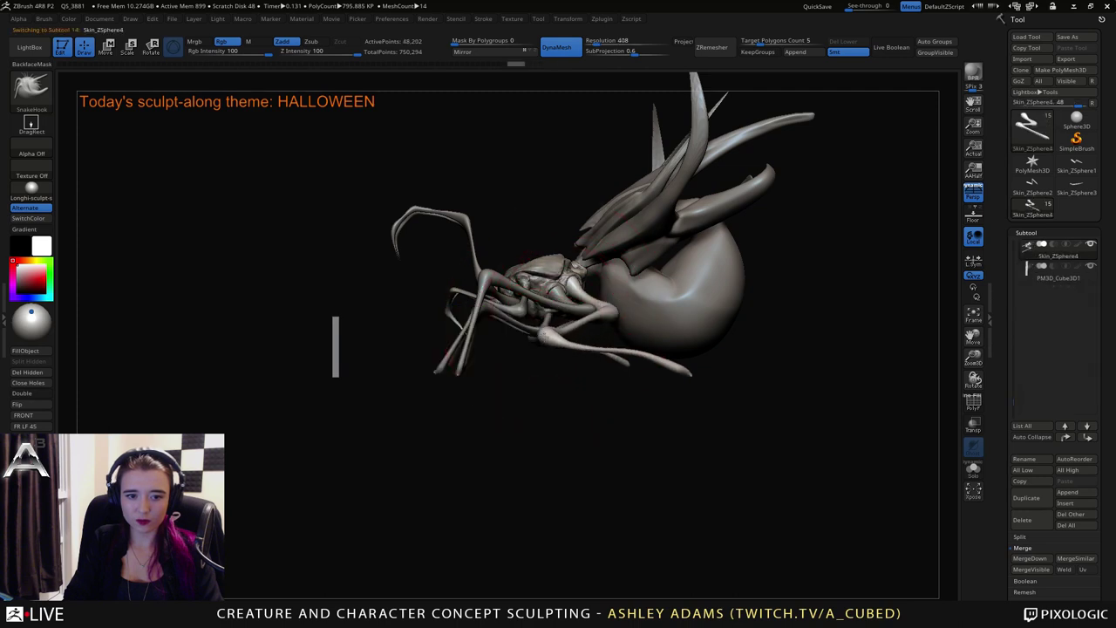
mouse_move(601, 410)
mouse_down()
mouse_move(689, 408)
mouse_move(541, 403)
mouse_move(638, 406)
mouse_up()
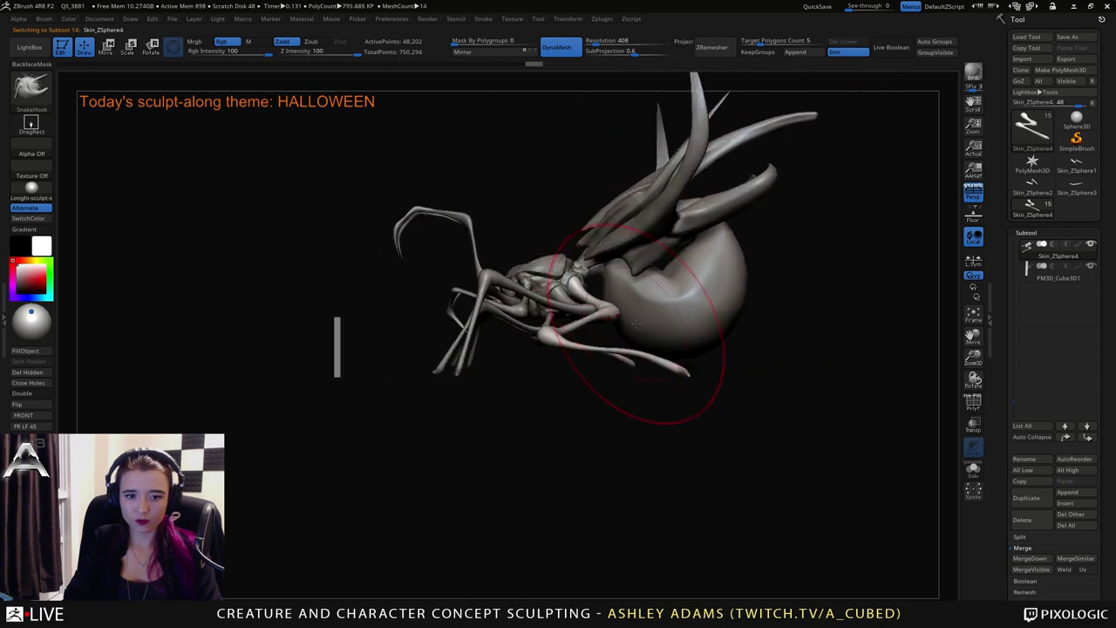
Select the adjacent middle leg pair, reshape its upper segment and joint with SnakeHook, and smooth the surface.
alt+click(459, 373)
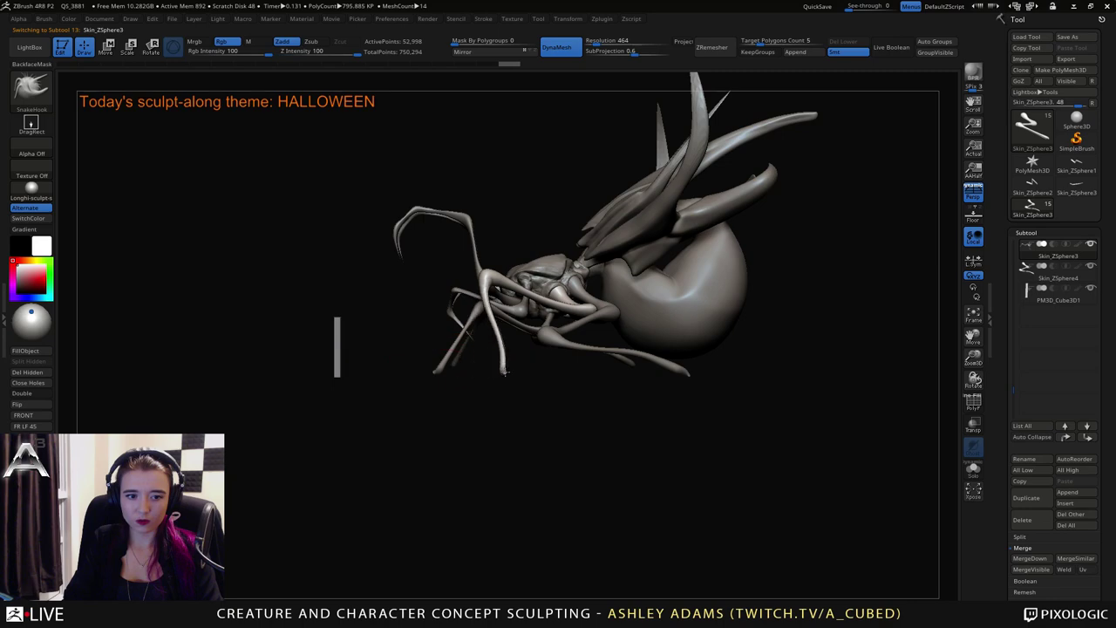
mouse_move(483, 354)
mouse_down()
mouse_move(512, 367)
mouse_move(479, 273)
mouse_up()
key(space)
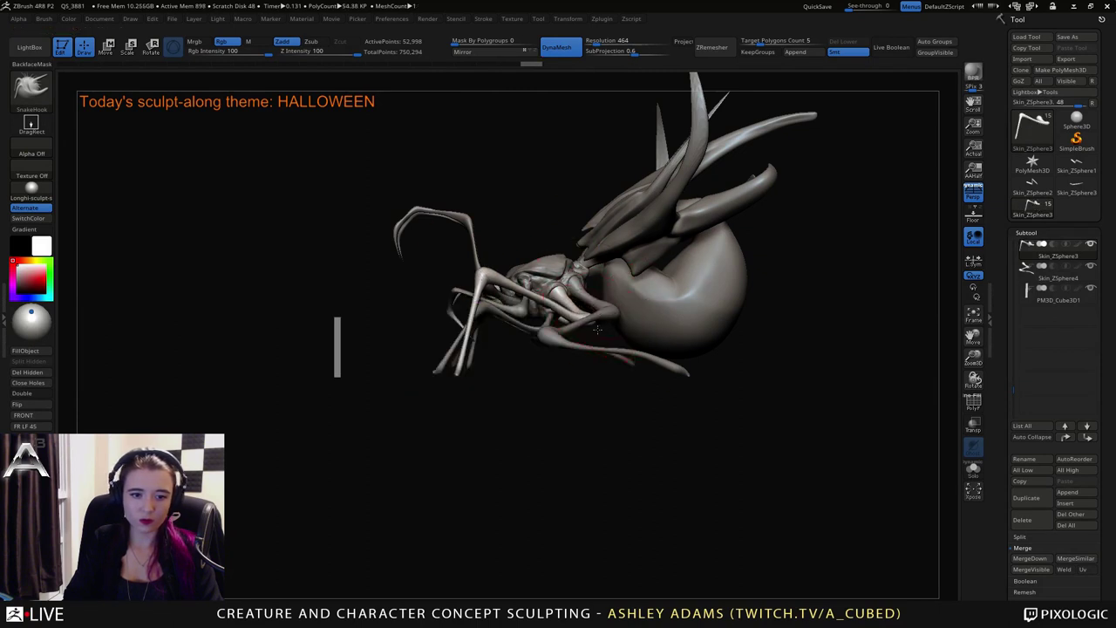
key(space)
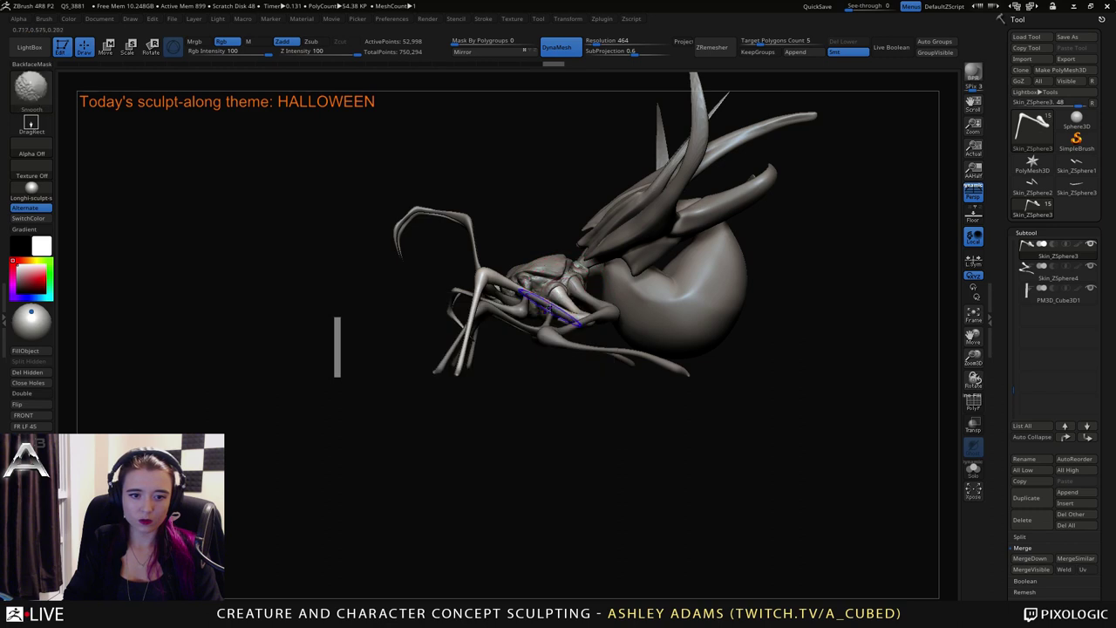
ctrl+right_drag(588, 301, 609, 347)
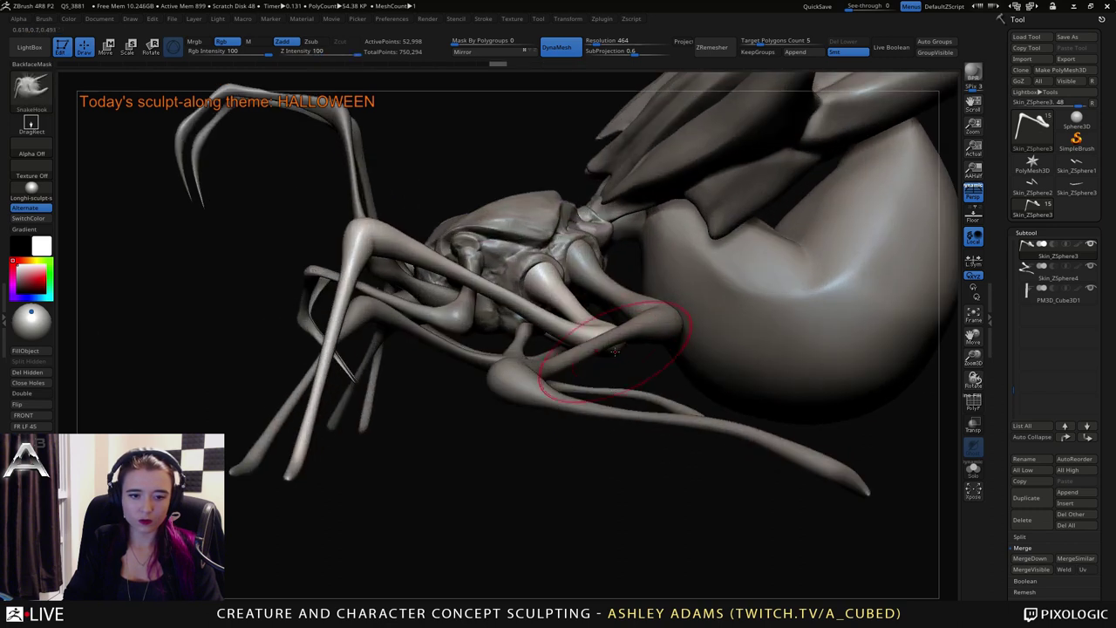
mouse_move(592, 331)
mouse_down()
mouse_move(613, 353)
mouse_move(609, 366)
mouse_up()
right_drag(609, 367, 577, 336)
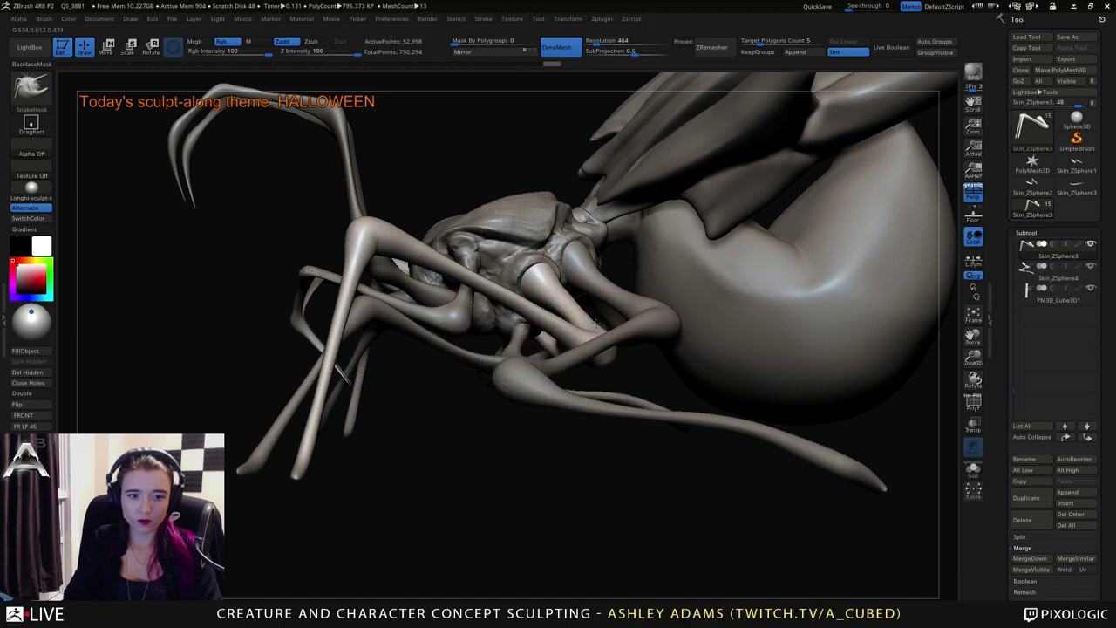
key(shift)
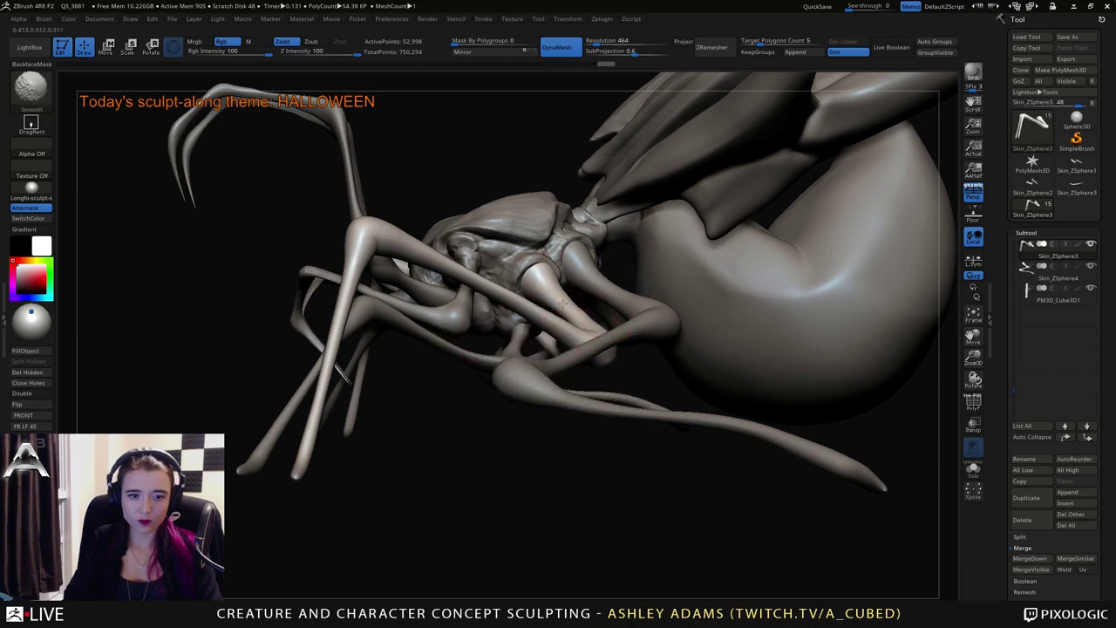
mouse_move(604, 369)
ctrl+right_down()
mouse_move(562, 271)
mouse_move(615, 299)
ctrl+right_up()
Select the head shell and insert a sphere from IMM Primitives at the large front eye sockets.
key(space)
mouse_move(509, 306)
right_down()
mouse_move(591, 325)
mouse_move(487, 259)
right_up()
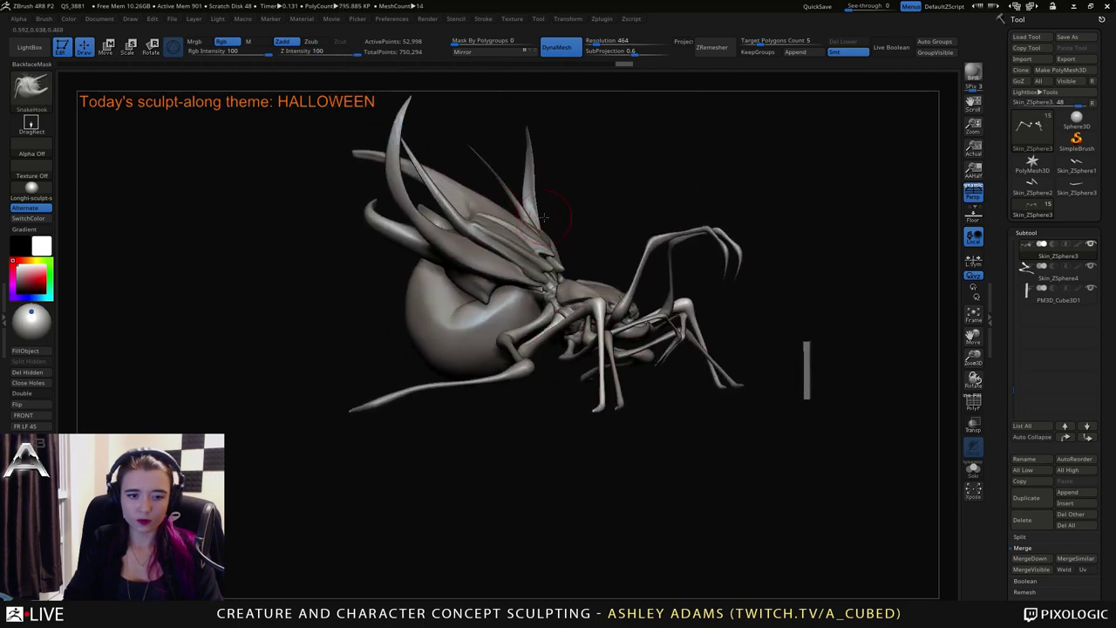
mouse_move(543, 216)
right_down()
mouse_move(569, 325)
mouse_move(543, 323)
mouse_move(542, 346)
mouse_move(519, 305)
mouse_move(523, 349)
mouse_move(558, 288)
right_up()
alt+click(544, 346)
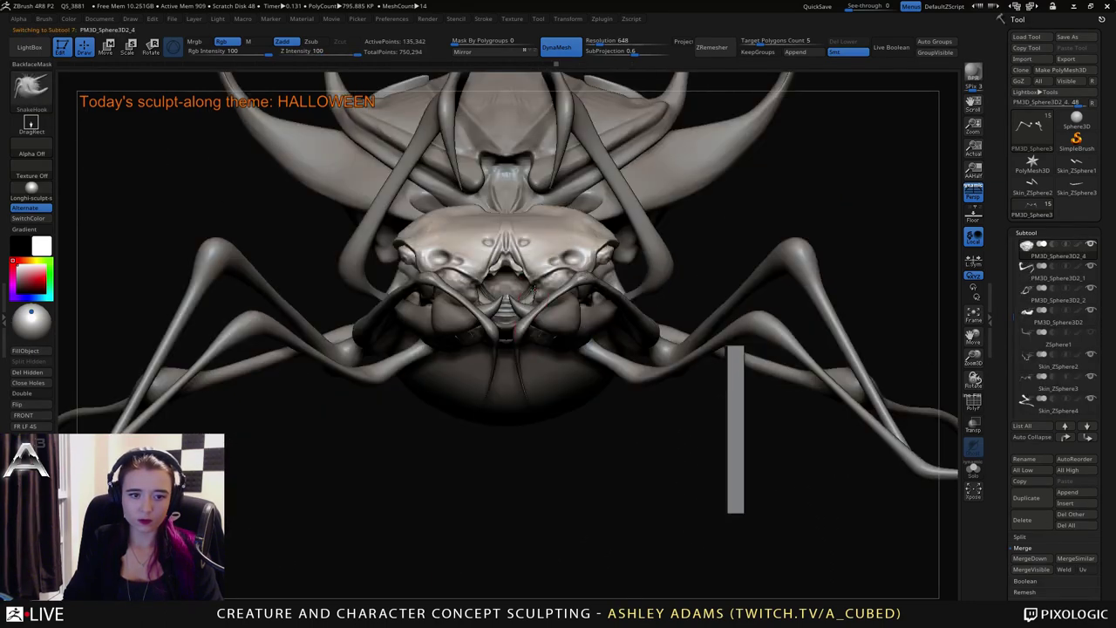
right_click(534, 287)
ctrl+right_drag(562, 239, 580, 294)
key(b)
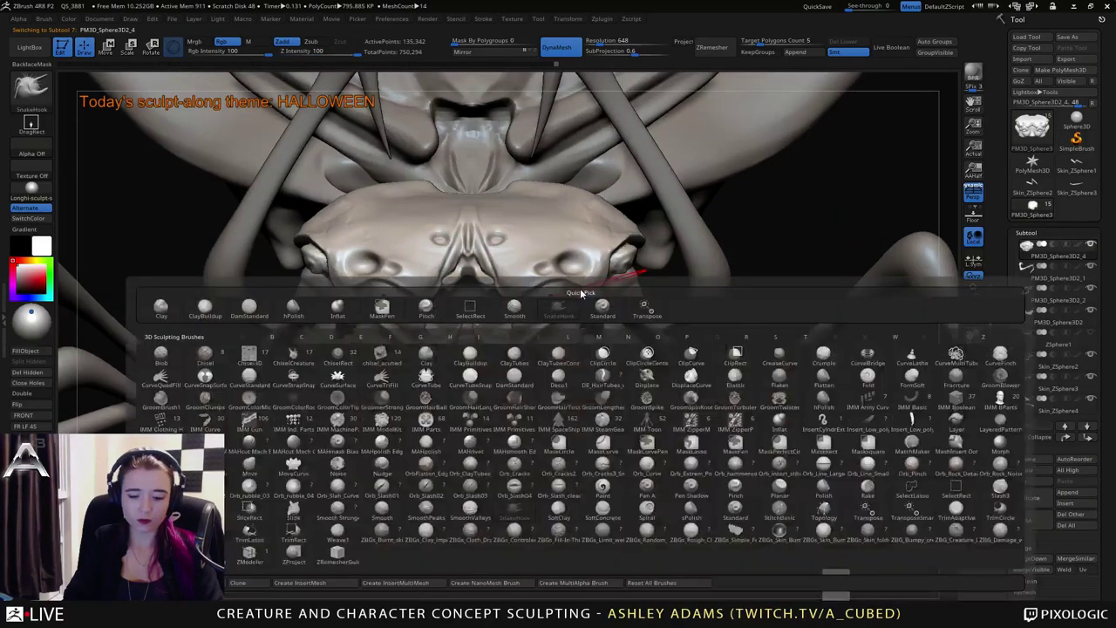
key(i)
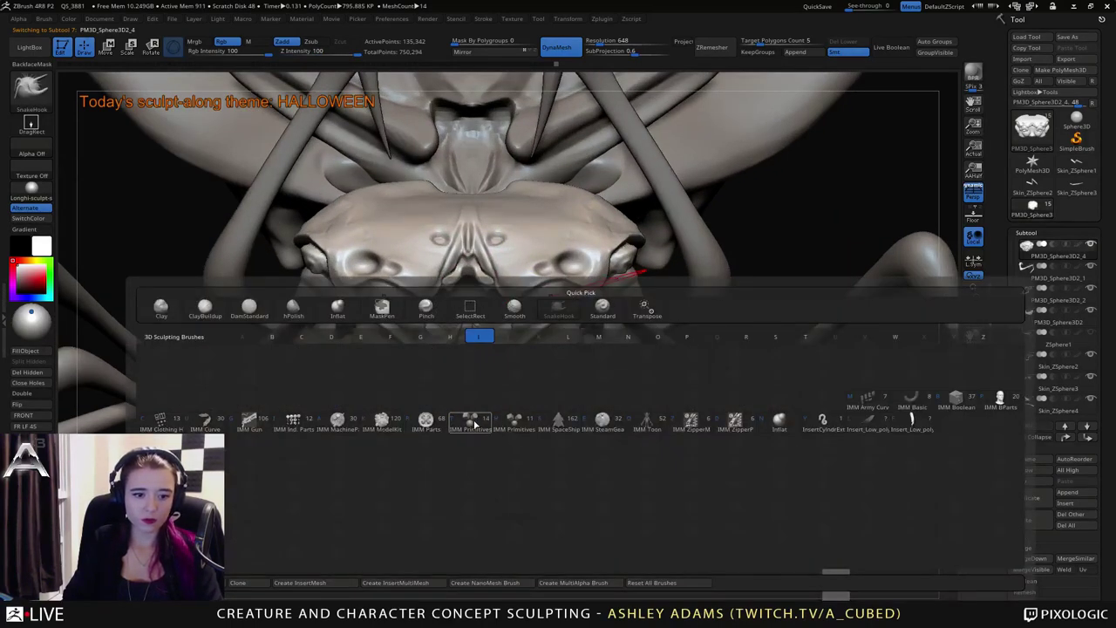
click(474, 421)
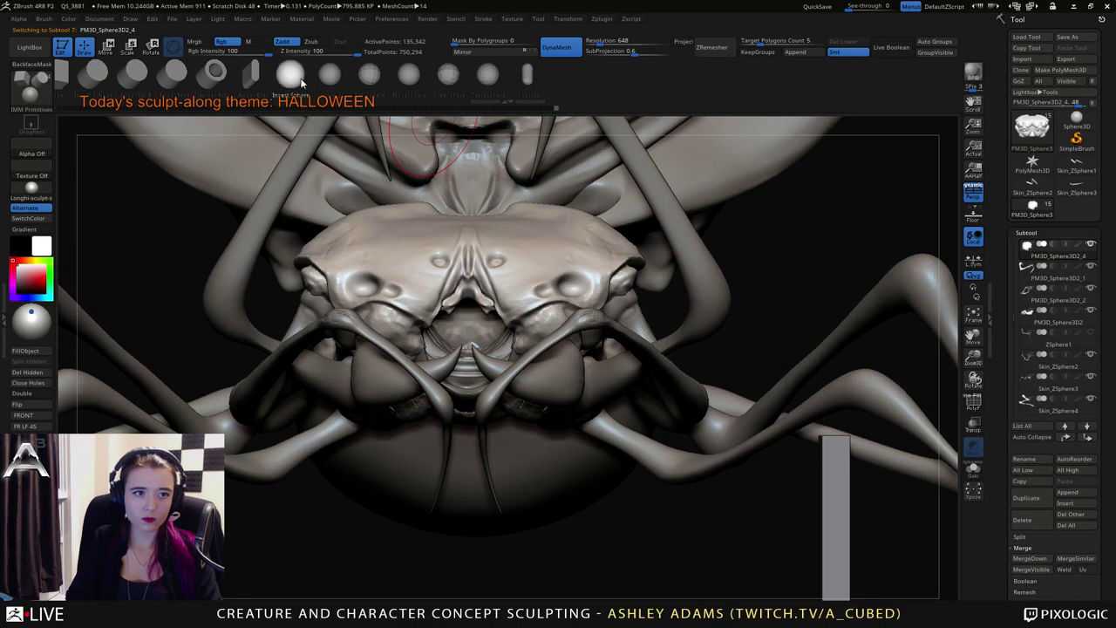
click(302, 82)
drag(573, 286, 600, 291)
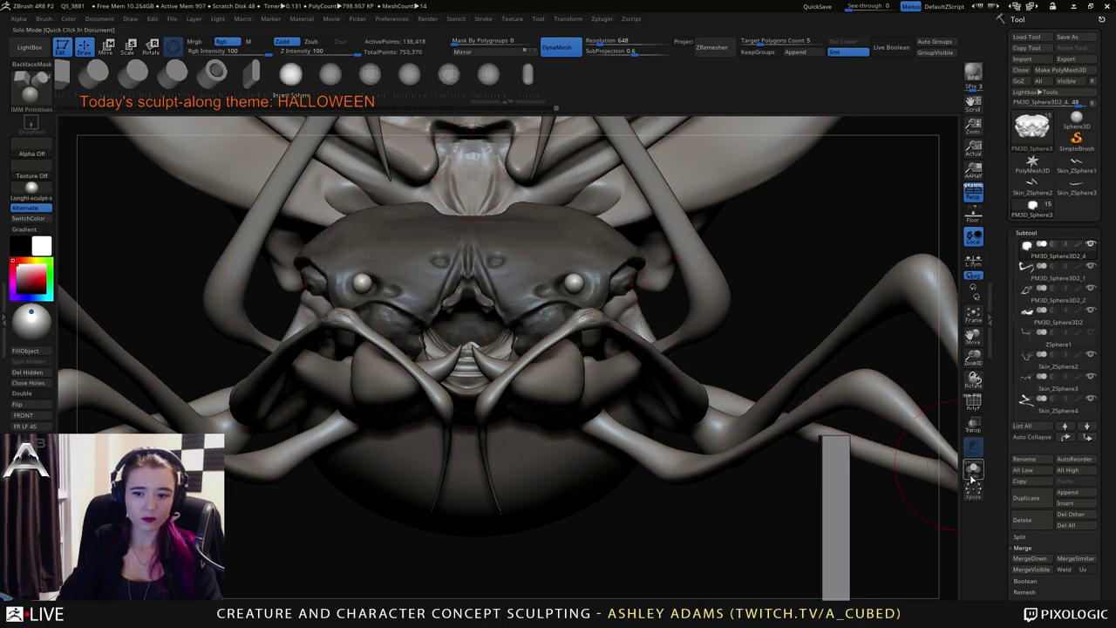
Split the inserted eye spheres into their own subtool and seat them in the large front sockets.
click(1023, 537)
click(1040, 592)
mouse_move(643, 315)
alt+right_down()
mouse_move(679, 339)
mouse_move(656, 321)
alt+right_up()
key(w)
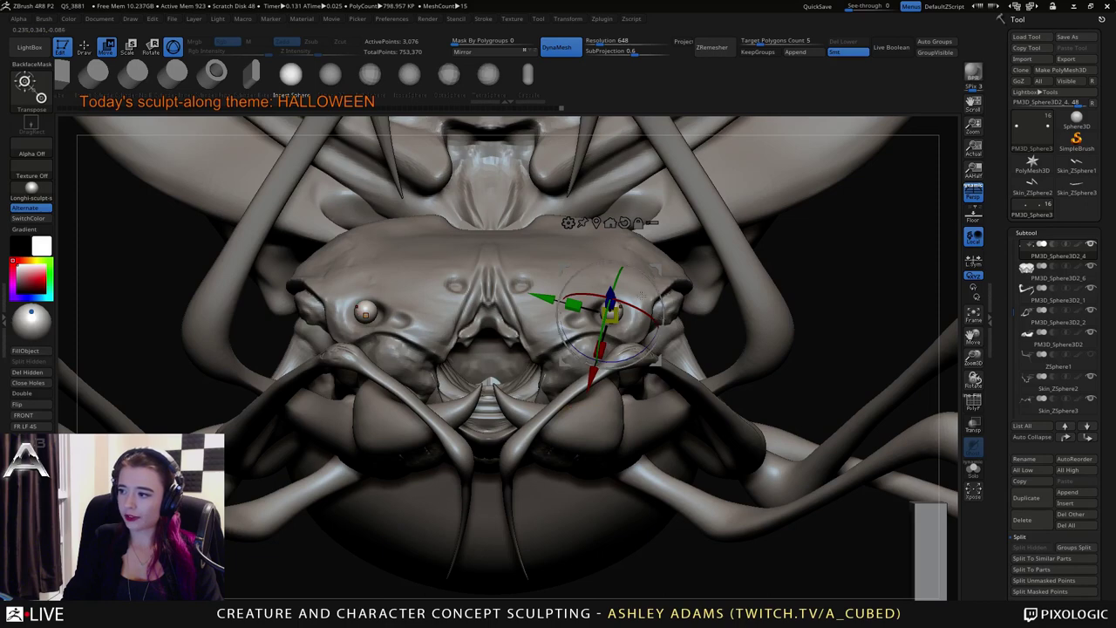
right_drag(669, 323, 769, 314)
drag(609, 314, 594, 314)
right_drag(755, 307, 662, 286)
drag(608, 297, 599, 283)
mouse_move(665, 357)
mouse_down()
mouse_move(617, 275)
mouse_move(668, 335)
mouse_up()
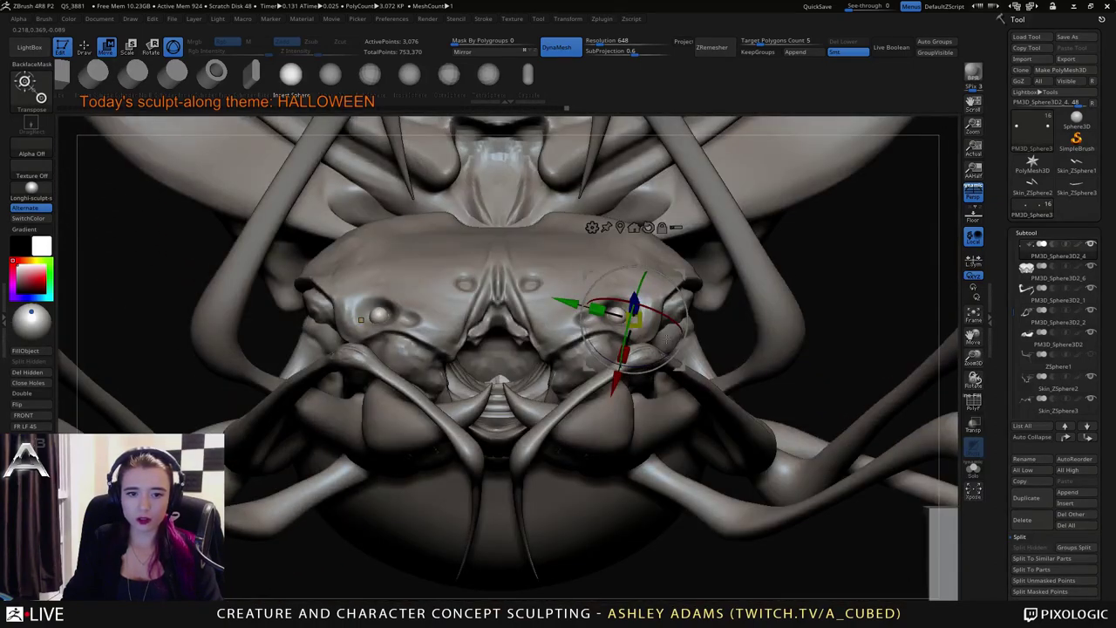
Duplicate the eye spheres, scale the copies down, and fit them into the smaller sockets beside the large eyes.
click(1032, 500)
drag(689, 296, 641, 402)
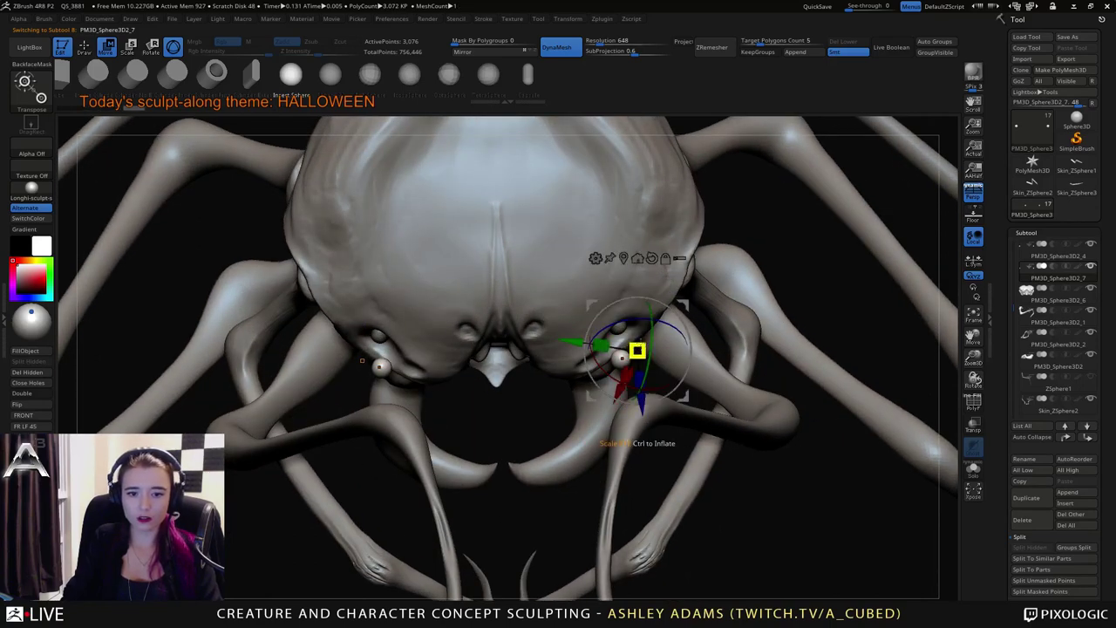
click(624, 259)
drag(619, 359, 616, 360)
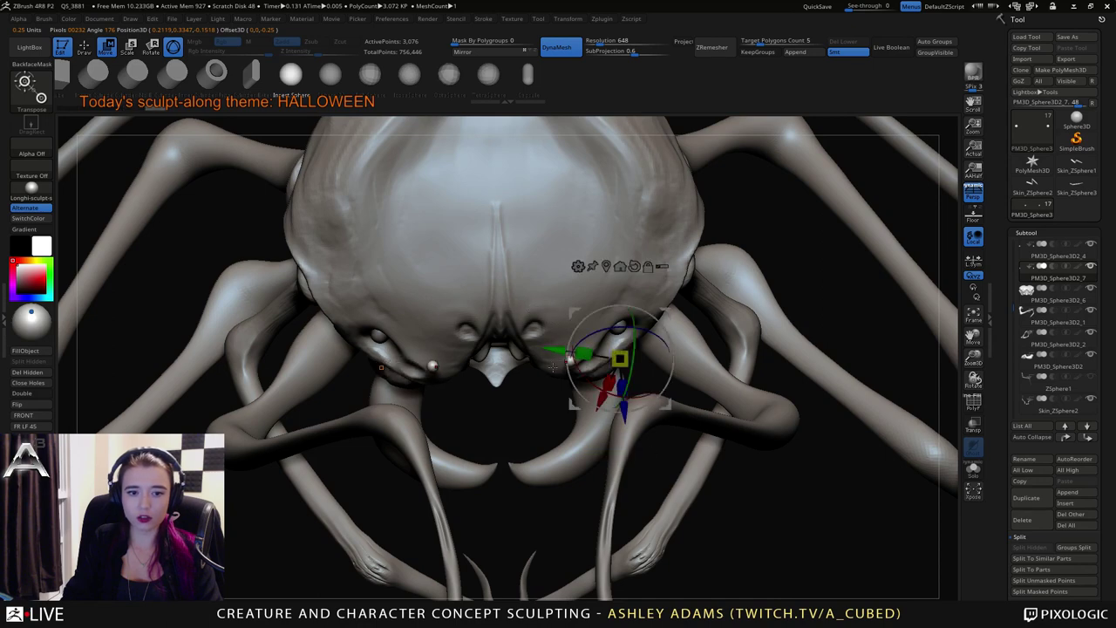
drag(619, 357, 568, 360)
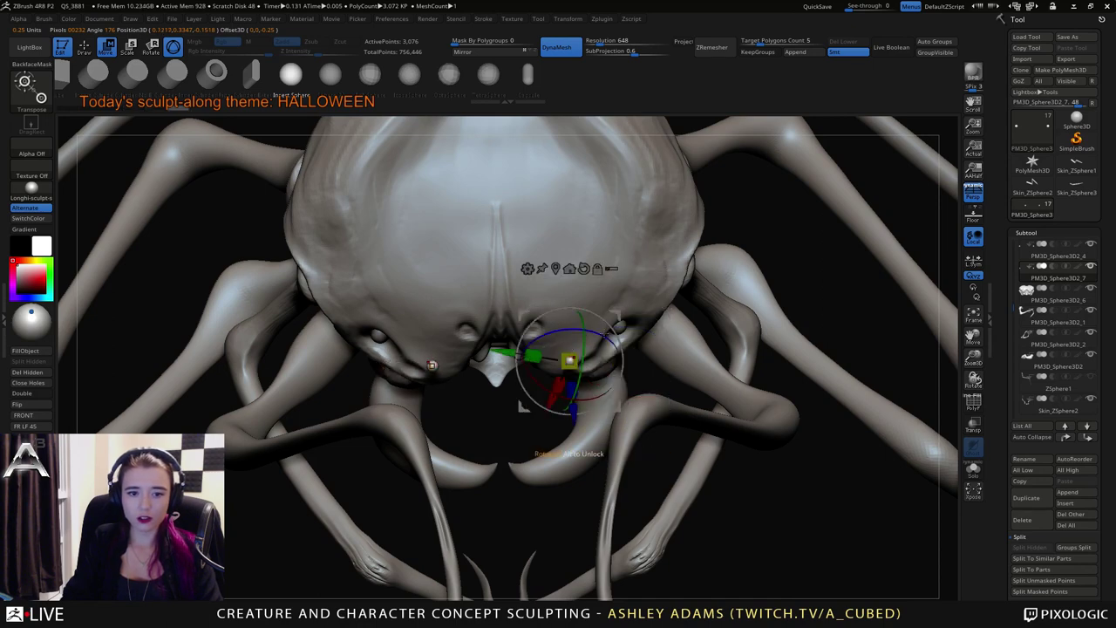
drag(525, 407, 680, 209)
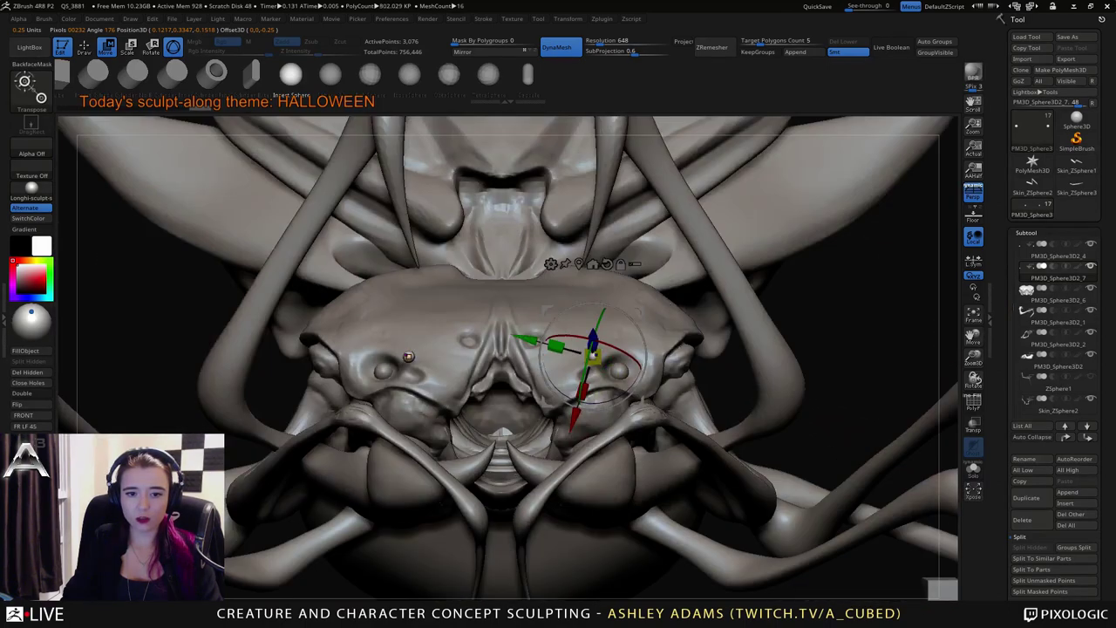
drag(413, 375, 520, 380)
drag(649, 347, 543, 353)
key(q)
ctrl+right_drag(630, 368, 579, 360)
drag(578, 359, 632, 371)
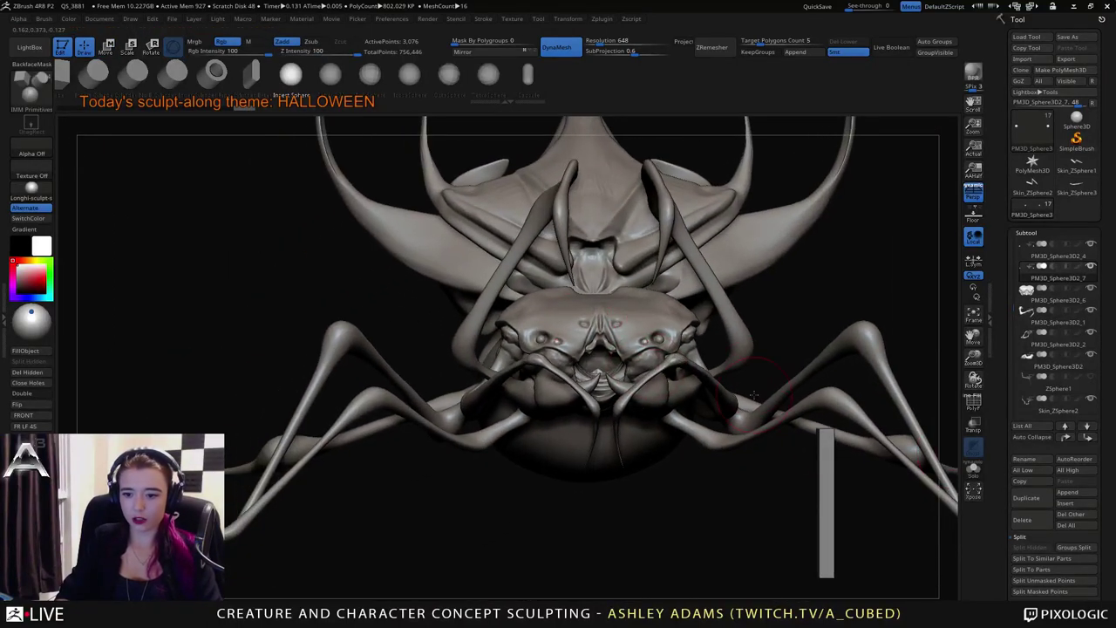
Duplicate the small eye spheres and position the copies in the inner sockets beside the central groove.
ctrl+right_drag(754, 395, 908, 464)
click(1022, 502)
key(w)
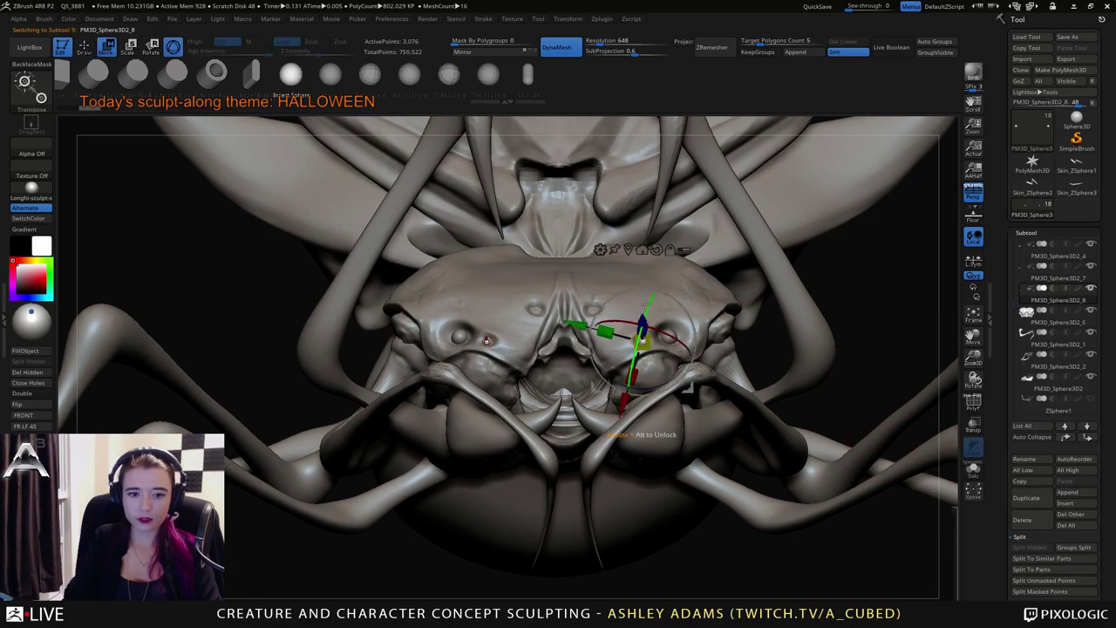
right_drag(646, 304, 688, 295)
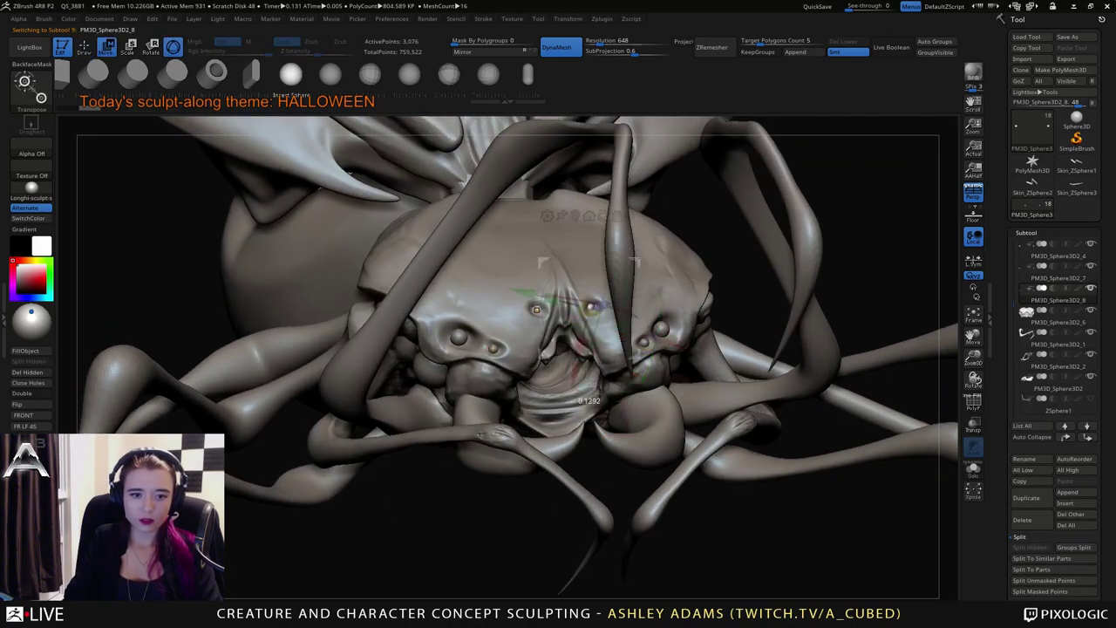
right_drag(637, 261, 613, 261)
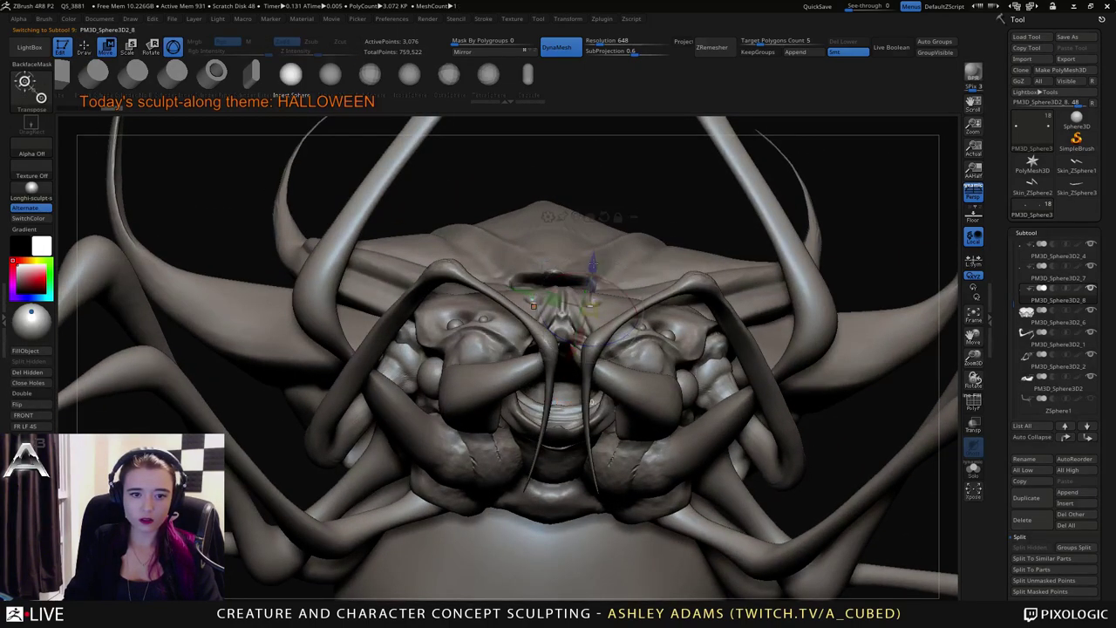
key(q)
mouse_move(653, 224)
right_down()
mouse_move(629, 336)
mouse_move(622, 294)
mouse_move(634, 297)
right_up()
right_click(601, 333)
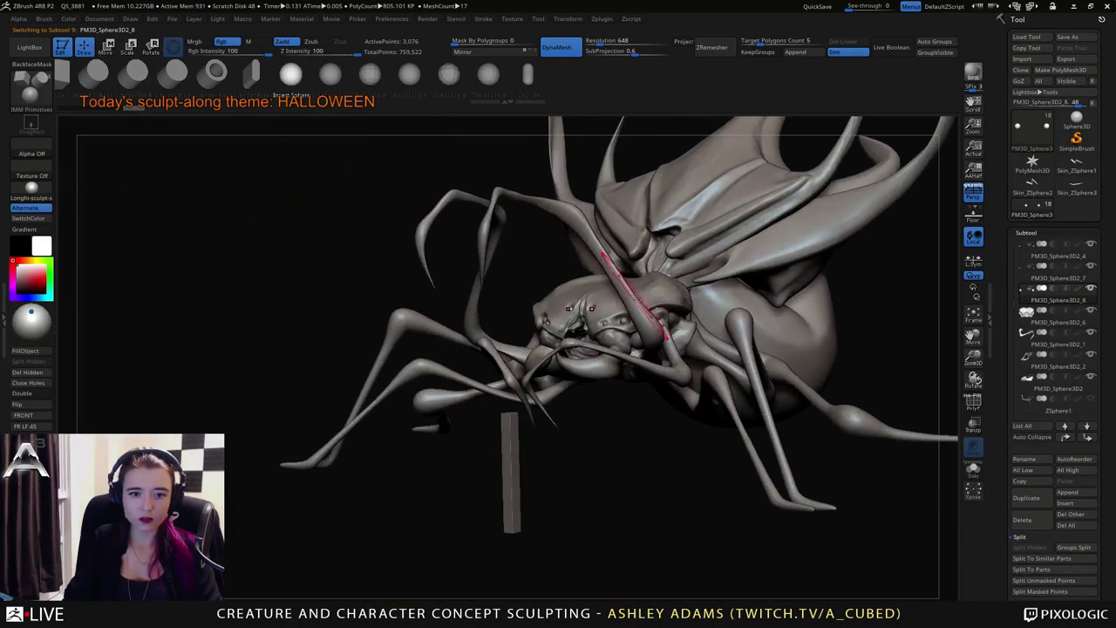
Select the head shell and build up a small mound above each inner eye with ClayBuildup.
alt+click(610, 309)
key(f)
key(space)
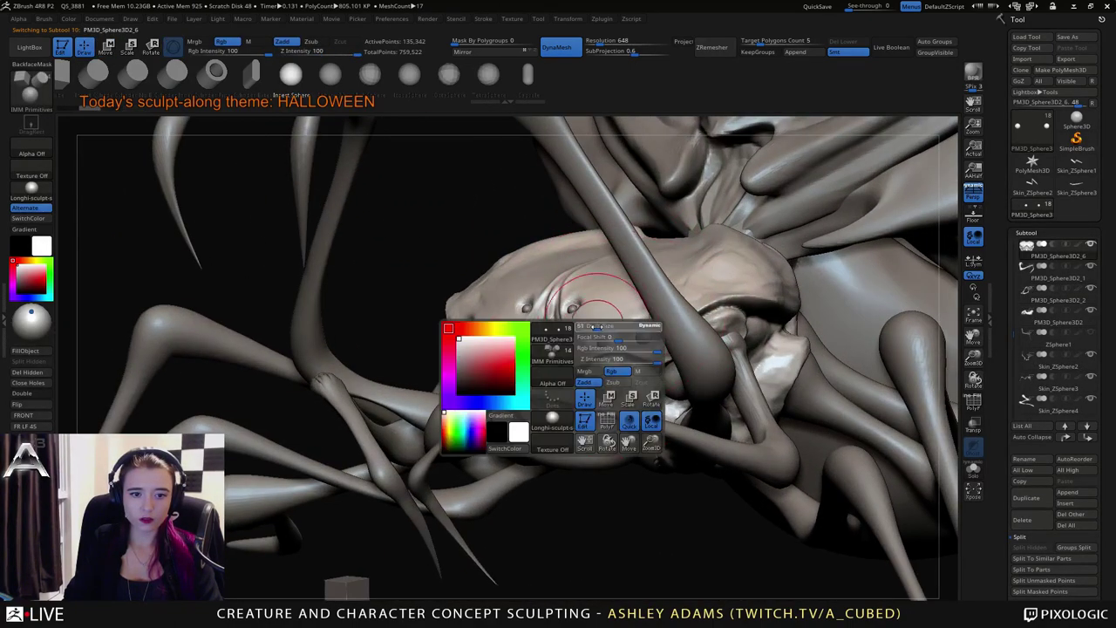
right_drag(595, 324, 577, 285)
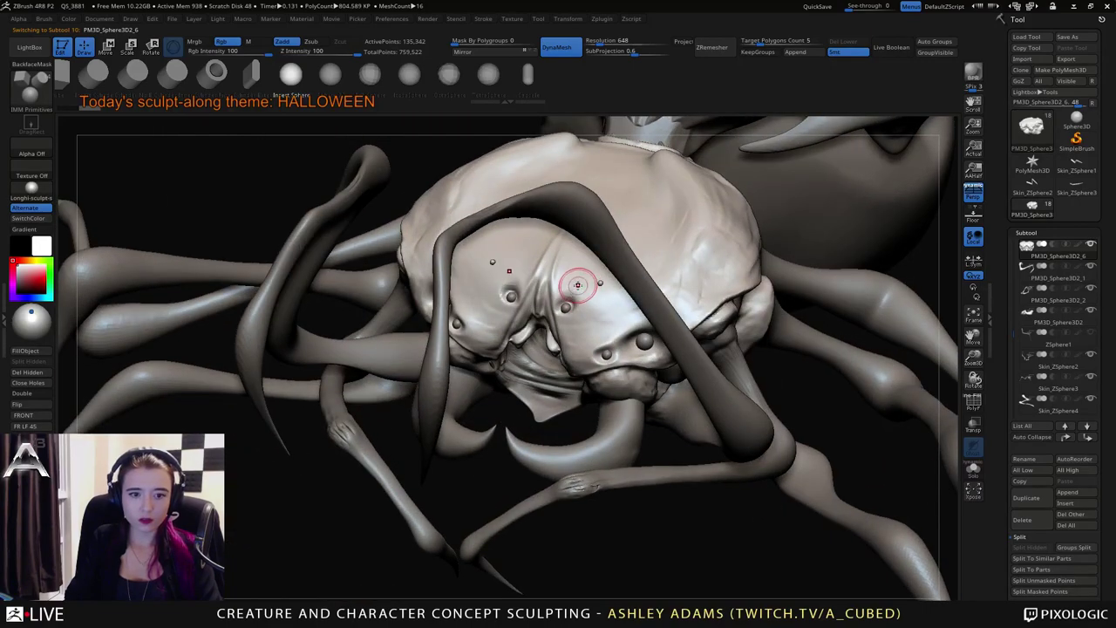
mouse_move(587, 278)
mouse_down()
mouse_move(623, 281)
mouse_move(601, 288)
mouse_up()
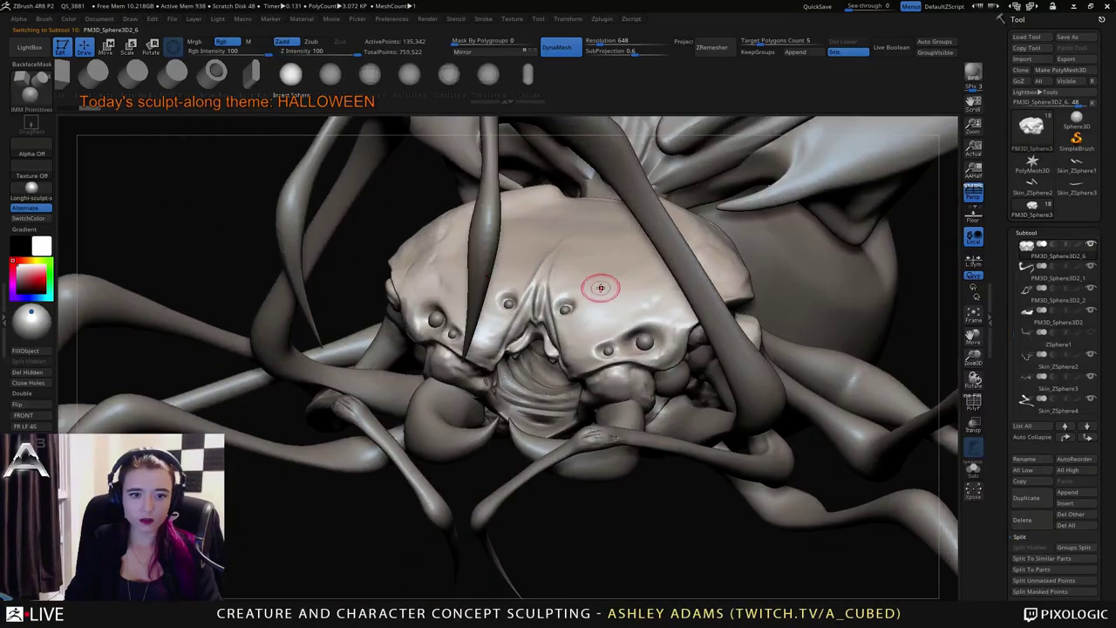
key(b)
key(s)
key(h)
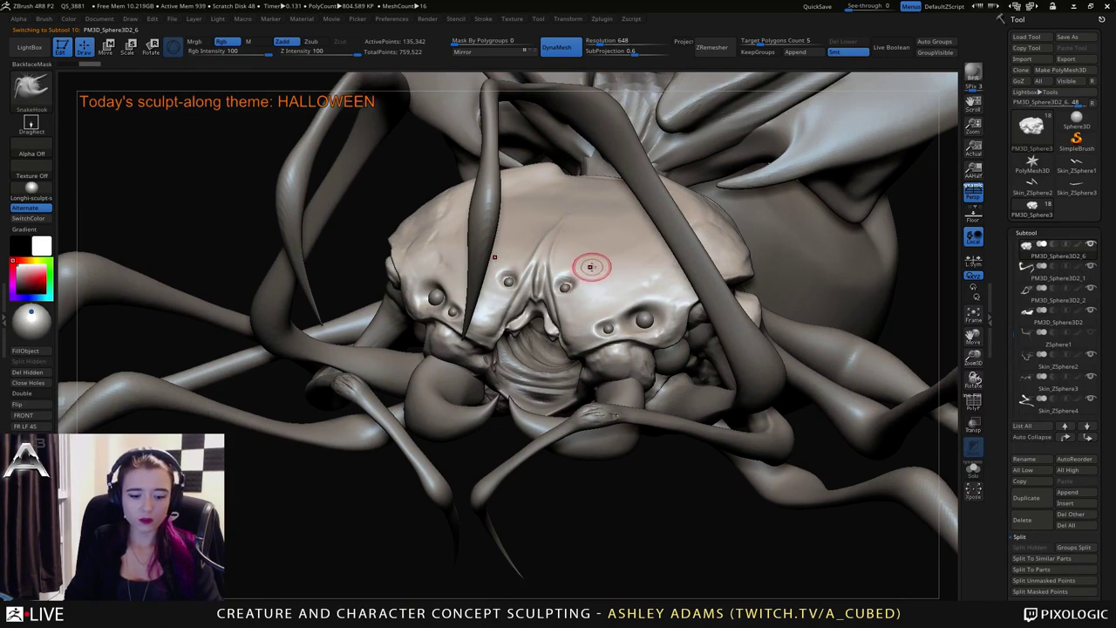
key(b)
key(c)
key(b)
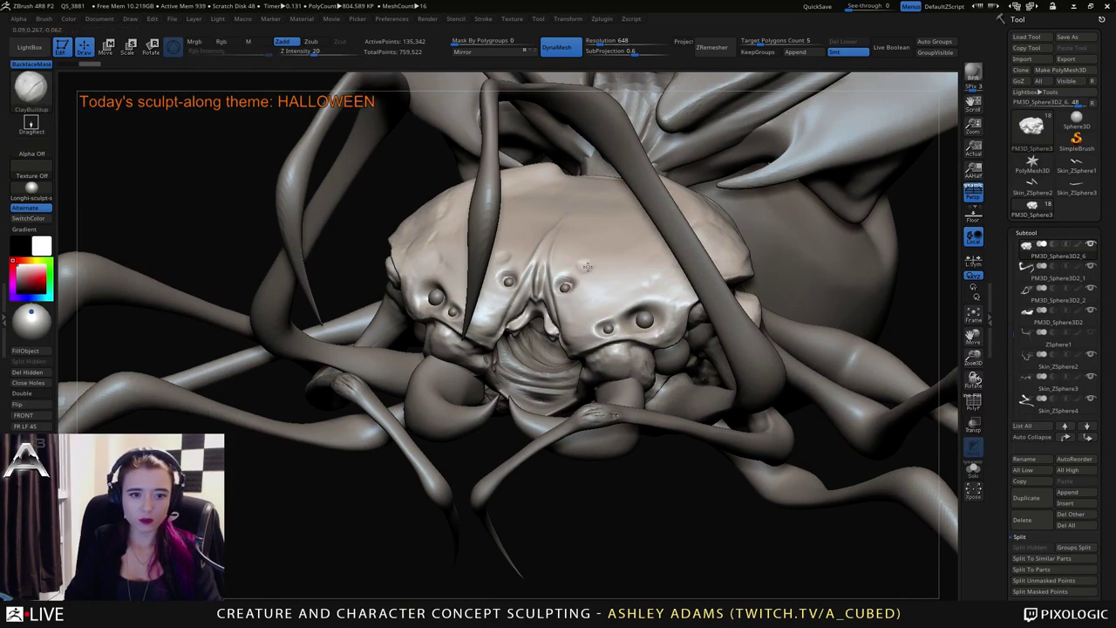
drag(586, 266, 588, 265)
right_drag(587, 265, 583, 264)
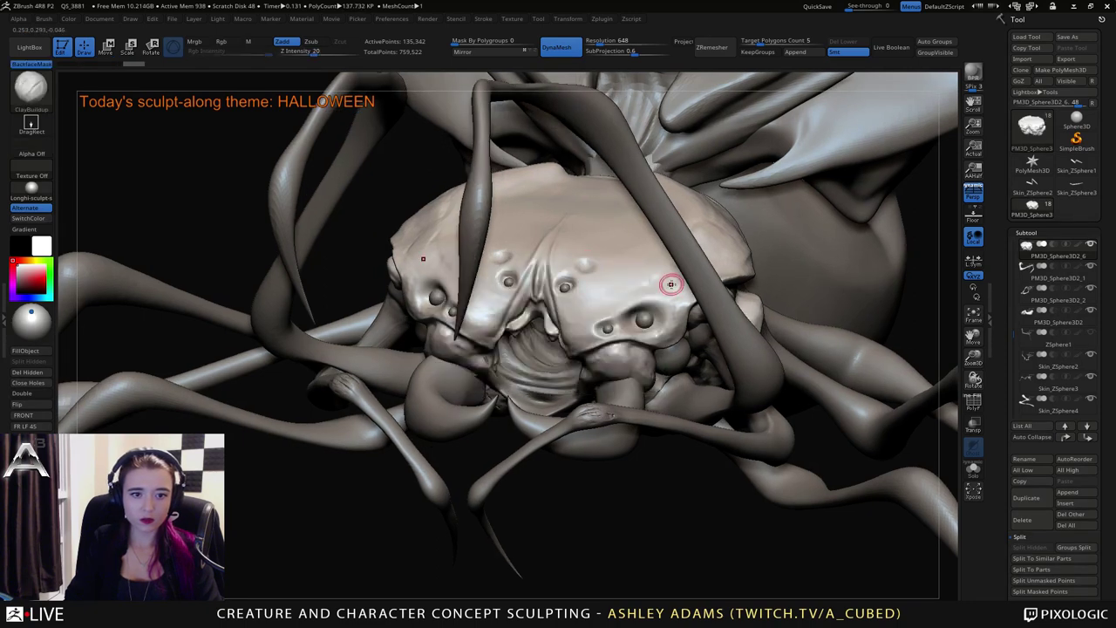
Duplicate the inner eye spheres and move the copies up onto the small mounds on the forehead.
alt+click(565, 286)
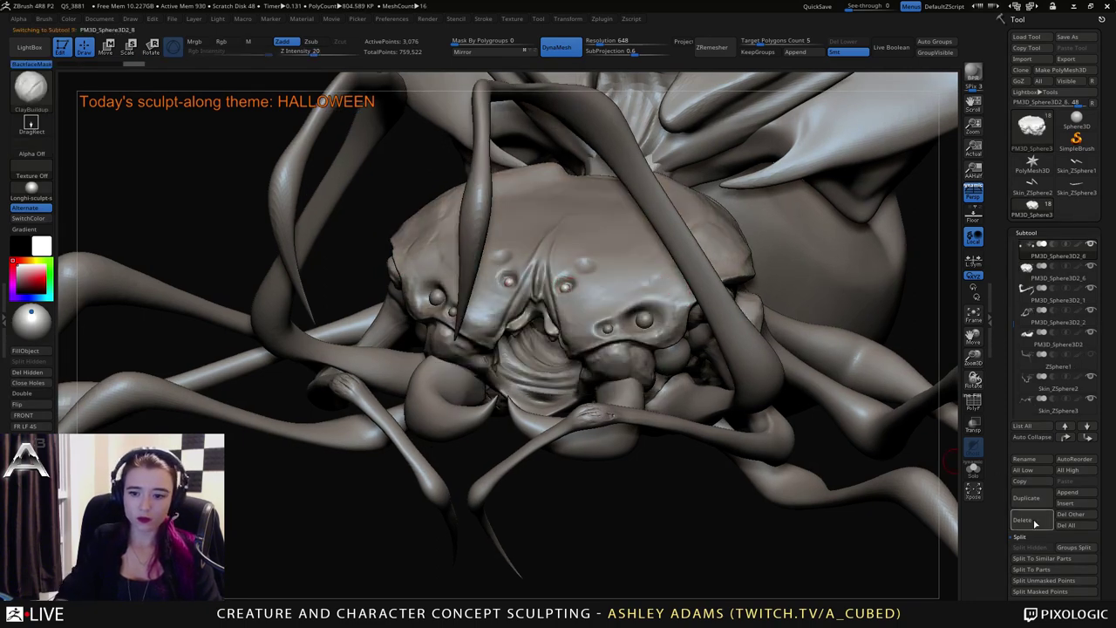
key(w)
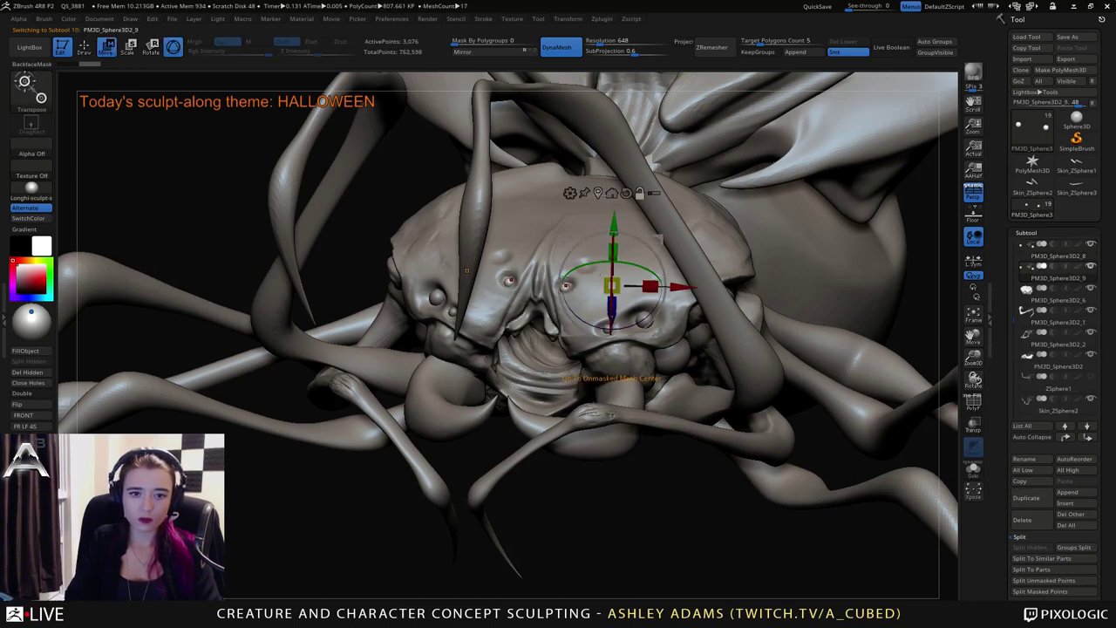
click(565, 288)
ctrl+drag(603, 242, 624, 220)
drag(587, 262, 566, 261)
drag(664, 269, 663, 269)
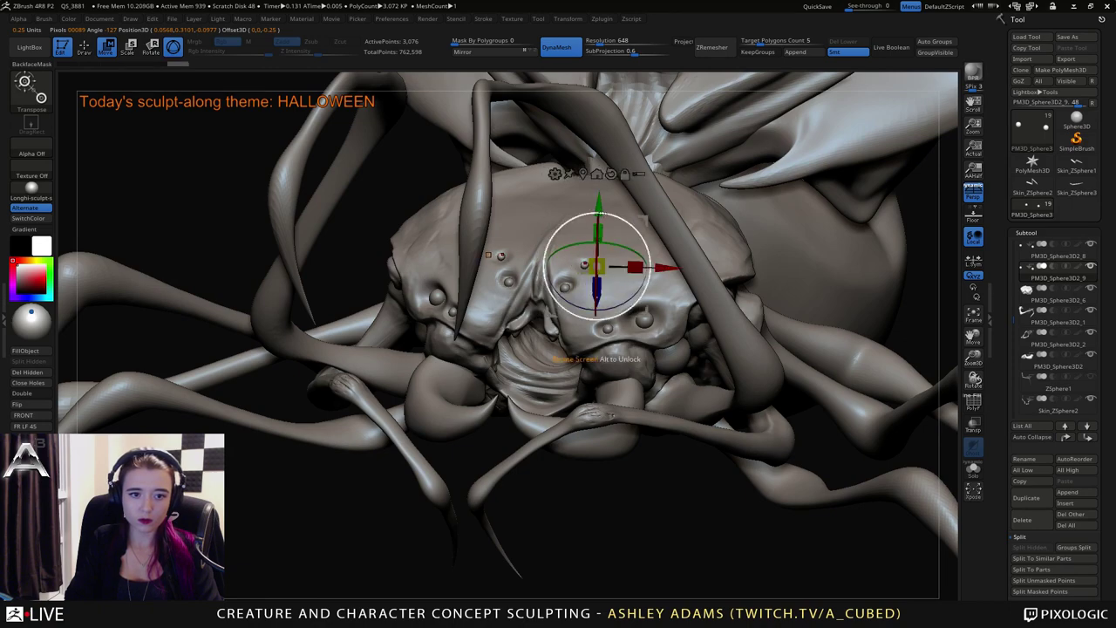
Nudge the forehead eye spheres along one axis so they sit in their mounds, and return to sculpting.
right_drag(625, 358, 615, 306)
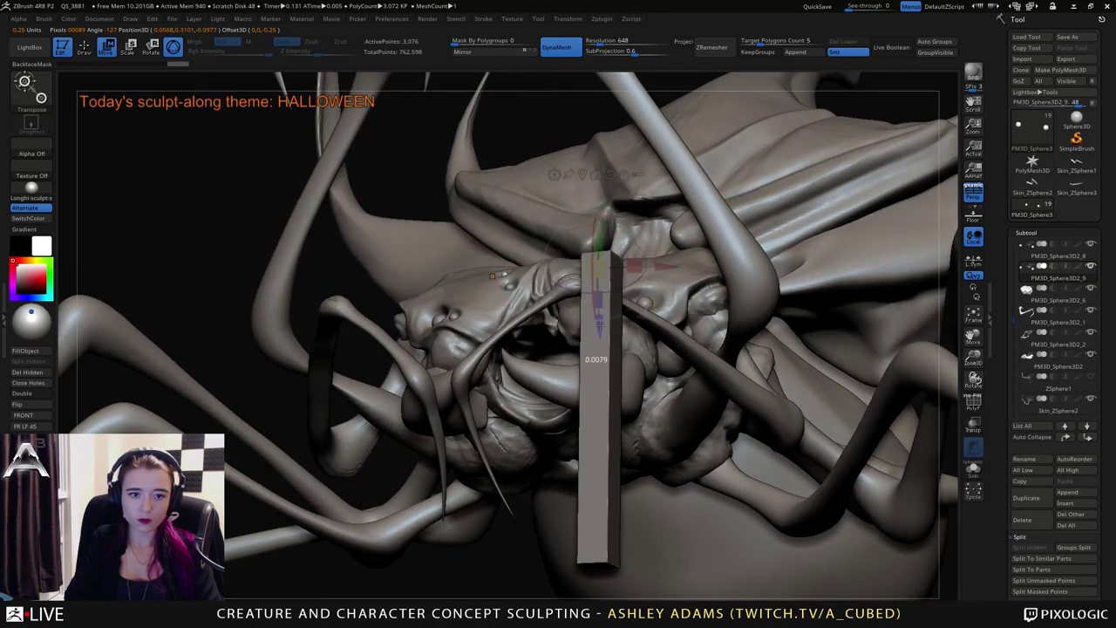
drag(600, 325, 600, 326)
key(q)
mouse_move(572, 393)
ctrl+right_down()
mouse_move(548, 281)
mouse_move(616, 347)
mouse_move(612, 288)
mouse_move(555, 320)
ctrl+right_up()
right_click(556, 324)
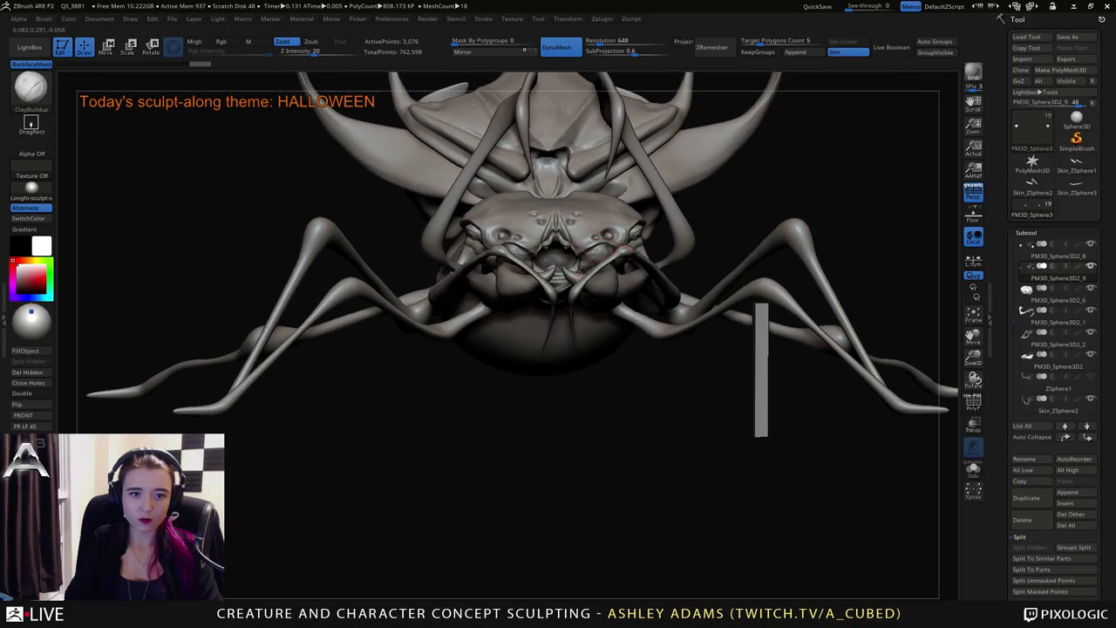
right_drag(528, 277, 427, 265)
right_drag(588, 248, 634, 270)
alt+click(605, 286)
key(w)
click(492, 225)
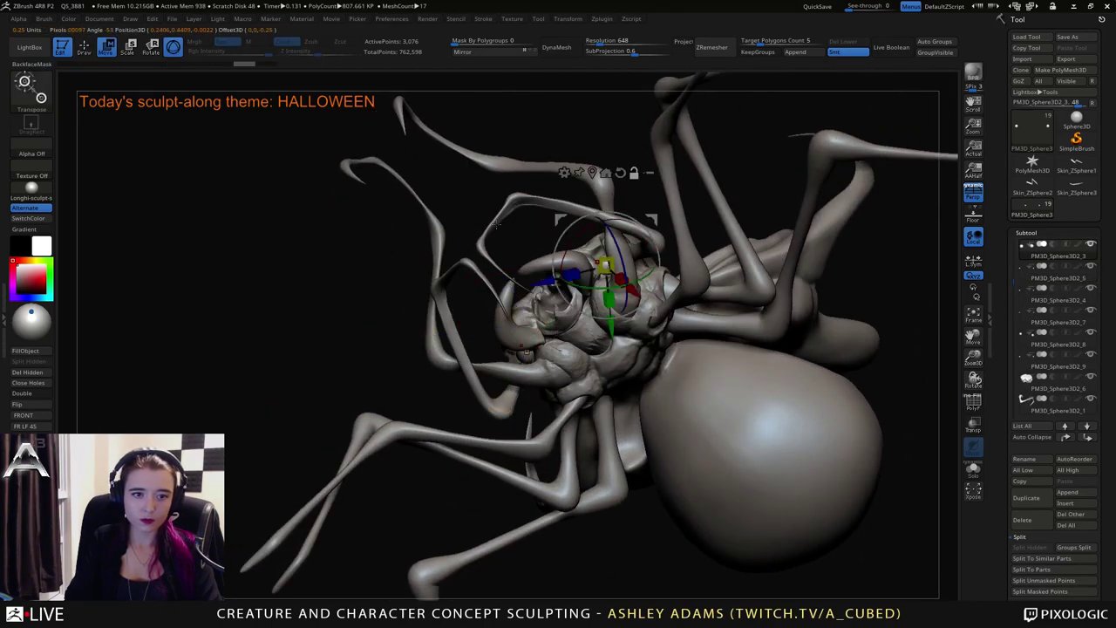
mouse_move(657, 200)
right_down()
mouse_move(611, 336)
mouse_move(571, 336)
mouse_move(643, 293)
right_up()
key(q)
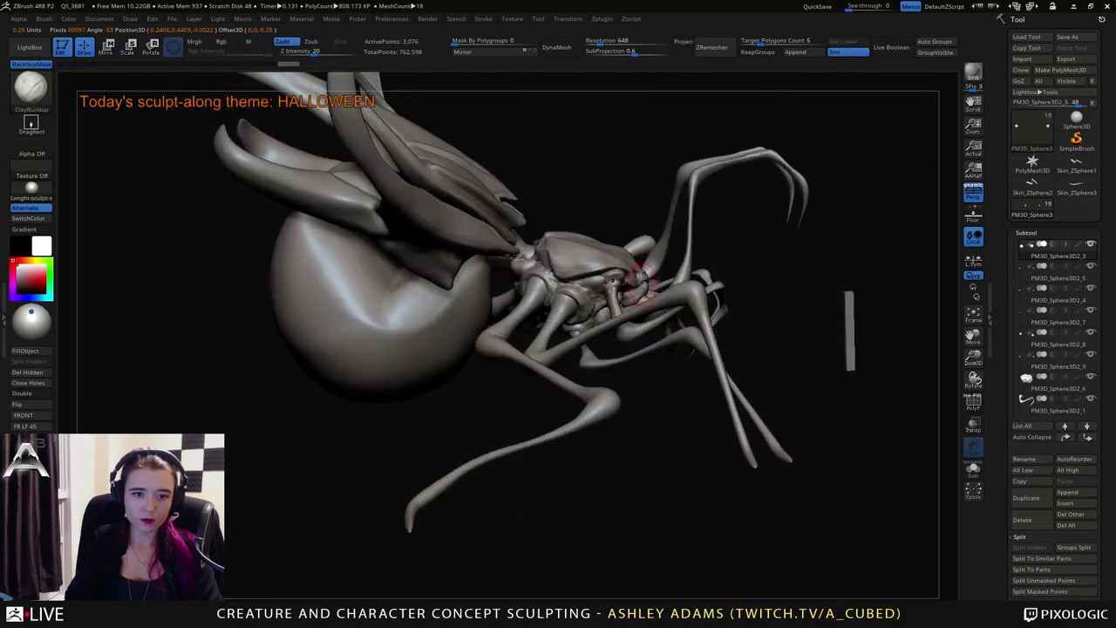
Select the head shell and carve creases along the raised ridges on its top with DamStandard.
alt+click(578, 251)
mouse_move(578, 251)
ctrl+right_down()
mouse_move(576, 234)
mouse_move(545, 296)
mouse_move(501, 322)
ctrl+right_up()
right_click(530, 314)
key(b)
key(d)
key(s)
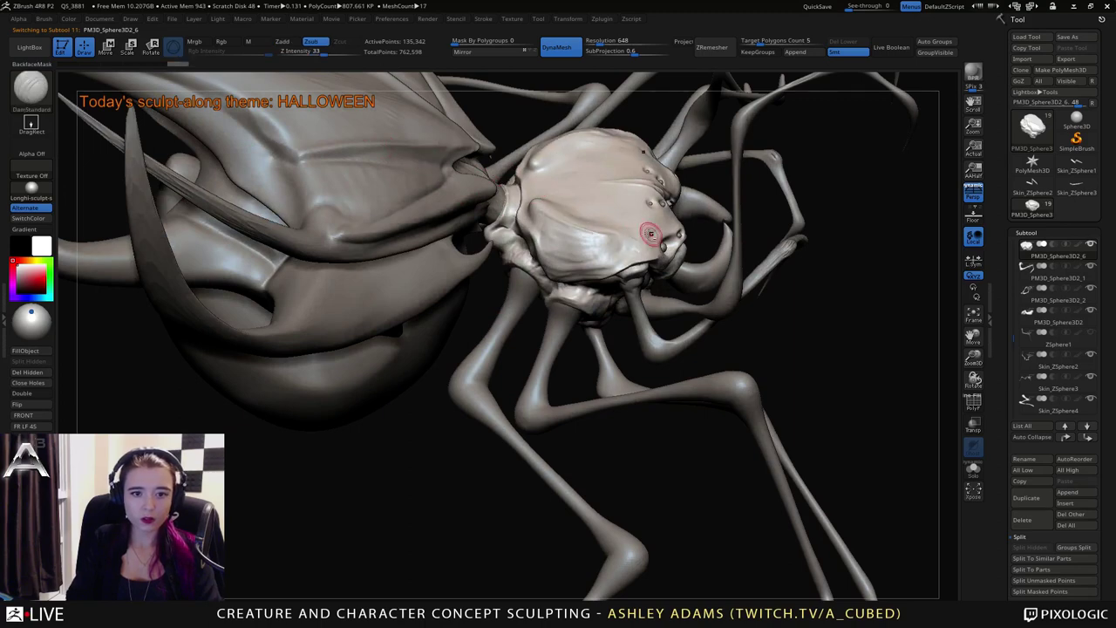
right_drag(601, 260, 587, 284)
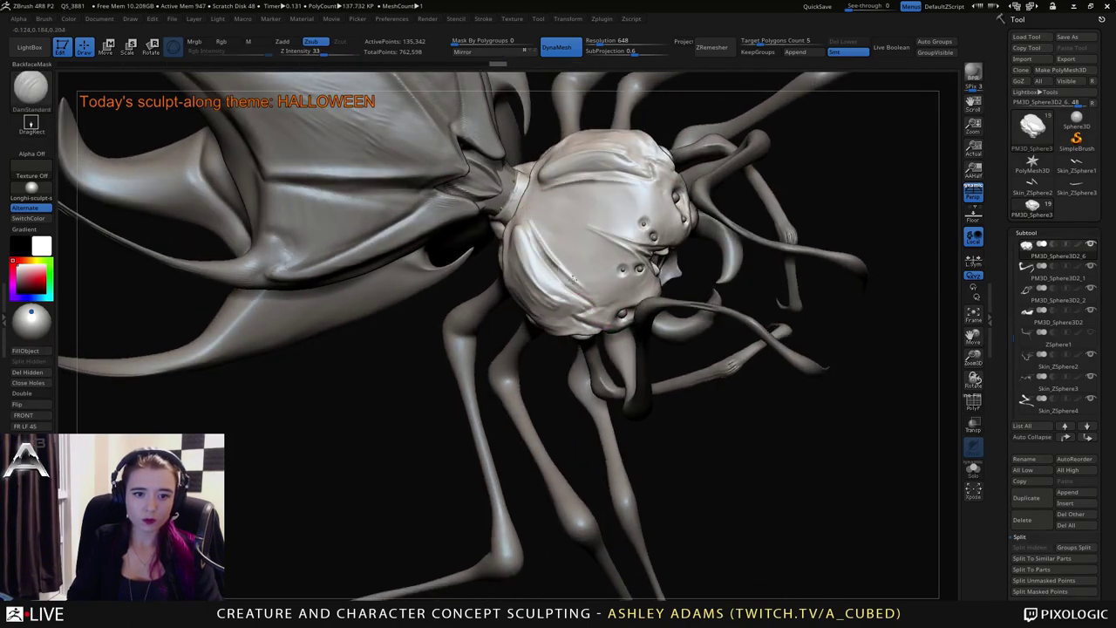
Soften the creases beside the head shell's side ridge with Smooth and flatten the surface with hPolish.
key(shift)
mouse_move(577, 278)
shift+mouse_down()
mouse_move(543, 239)
mouse_move(605, 291)
mouse_move(531, 241)
mouse_move(591, 276)
mouse_move(539, 223)
shift+mouse_up()
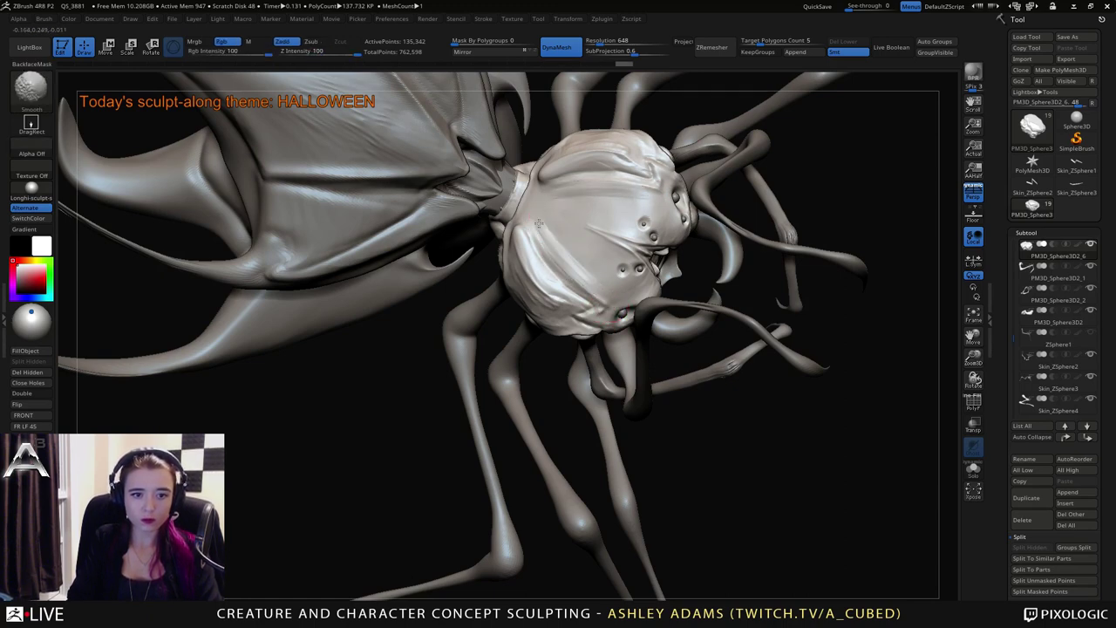
shift+drag(576, 263, 550, 236)
right_drag(562, 235, 598, 269)
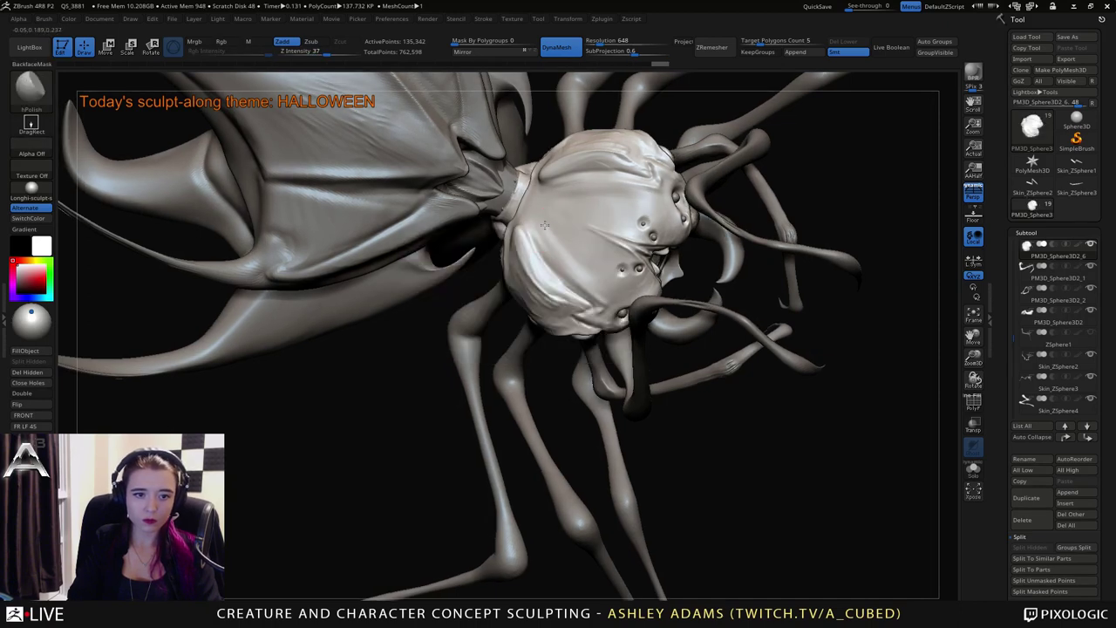
drag(589, 278, 574, 268)
mouse_move(582, 270)
right_down()
mouse_move(573, 230)
mouse_move(535, 257)
mouse_move(568, 261)
mouse_move(571, 287)
mouse_move(558, 294)
right_up()
Reshape the outer edge of the head shell using SnakeHook with a reduced brush size.
key(3)
key(space)
drag(521, 267, 508, 267)
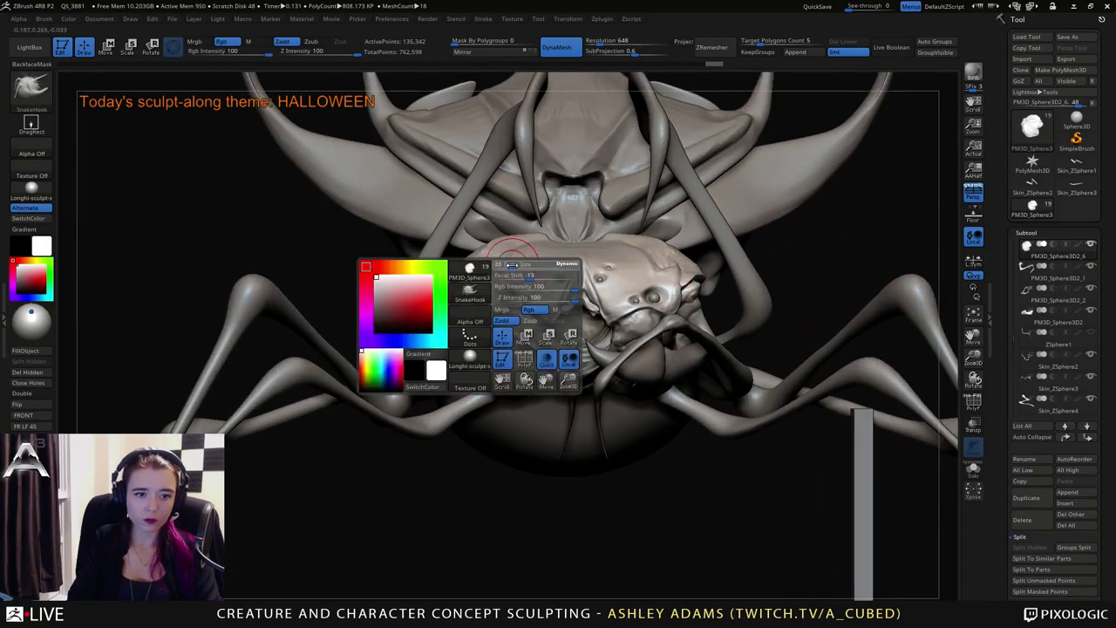
mouse_move(503, 271)
right_down()
mouse_move(528, 301)
mouse_move(500, 272)
mouse_move(504, 291)
right_up()
Carve fine creases above and below the outer eyes using DamStandard with a reduced brush size.
key(2)
key(space)
drag(524, 257, 516, 257)
right_drag(518, 229, 494, 258)
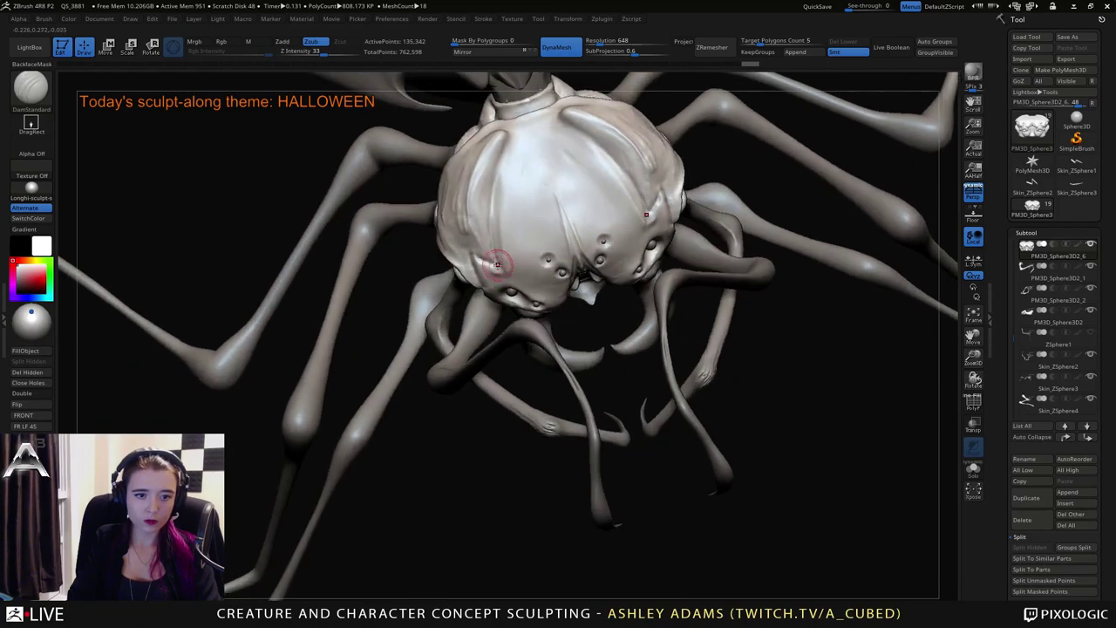
drag(495, 264, 541, 290)
right_drag(539, 295, 550, 233)
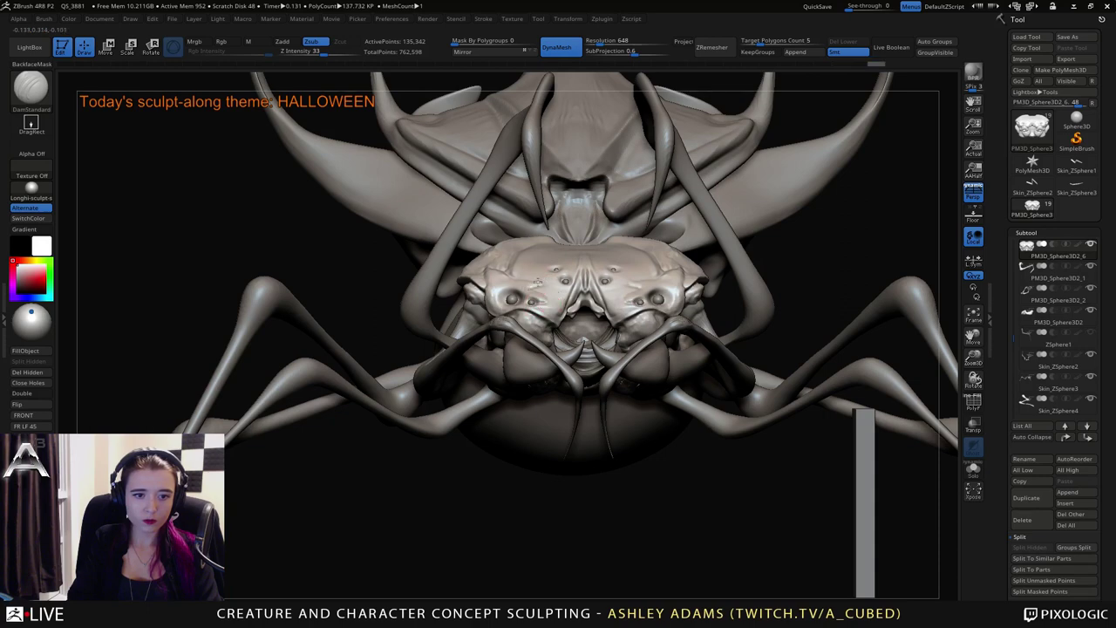
mouse_move(497, 293)
mouse_down()
mouse_move(481, 283)
mouse_move(565, 319)
mouse_up()
Try a crease across the forehead above the inner eyes and undo the stroke.
key(space)
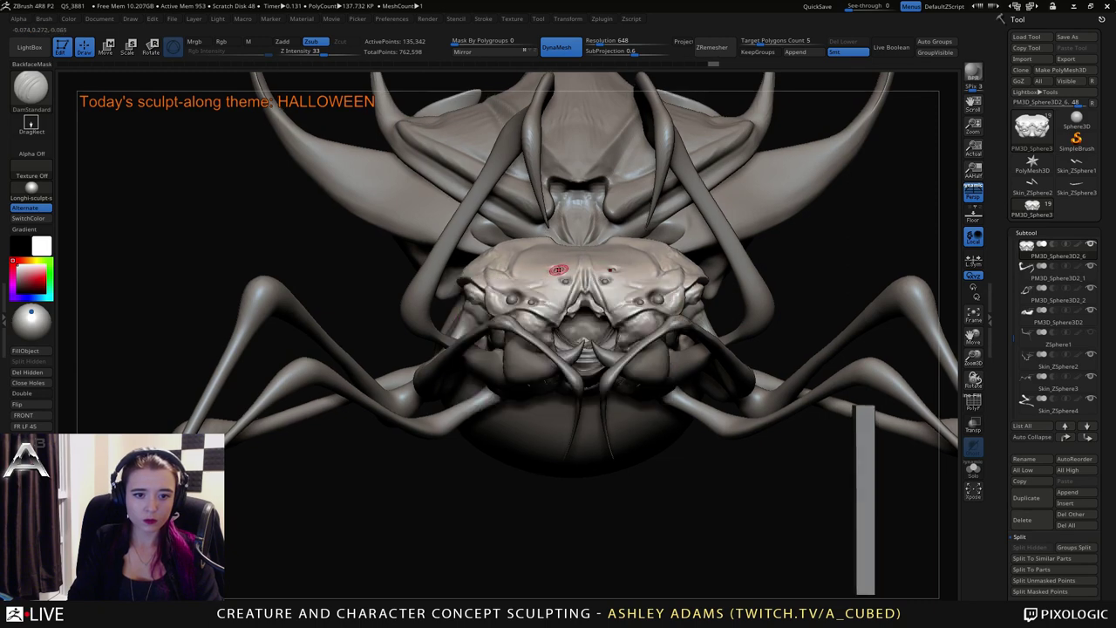
drag(553, 268, 523, 261)
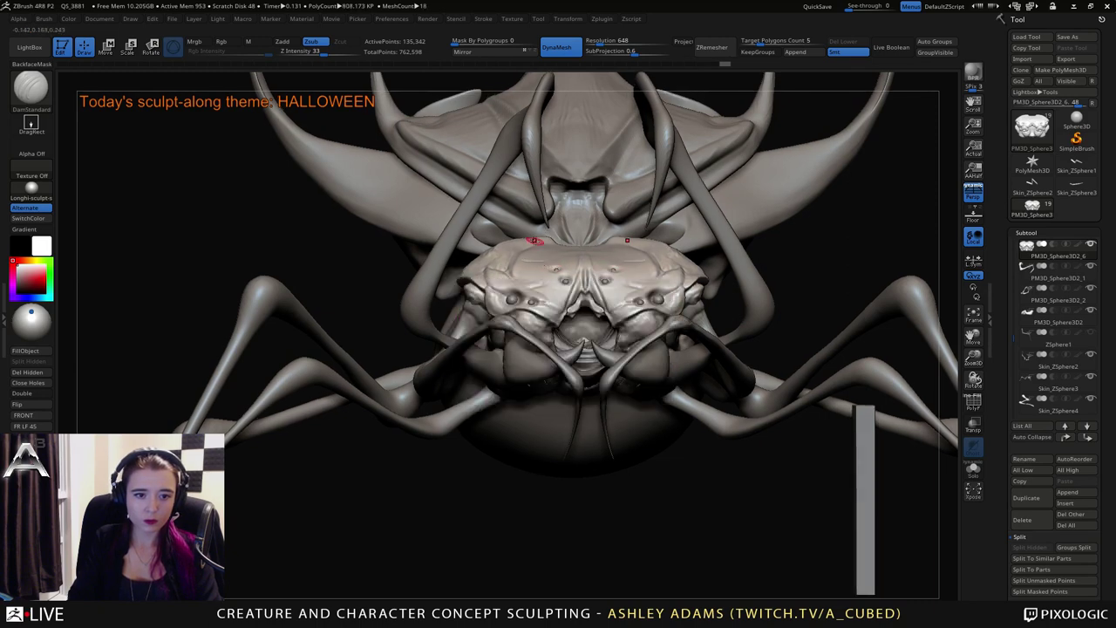
key(ctrl+z)
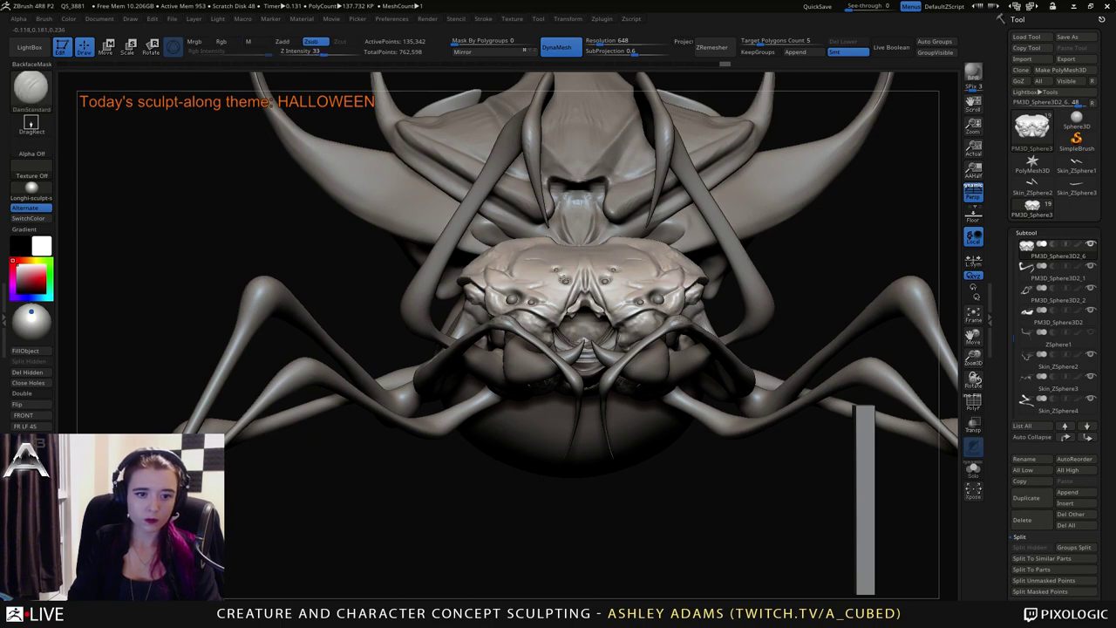
ctrl+right_drag(588, 354, 638, 274)
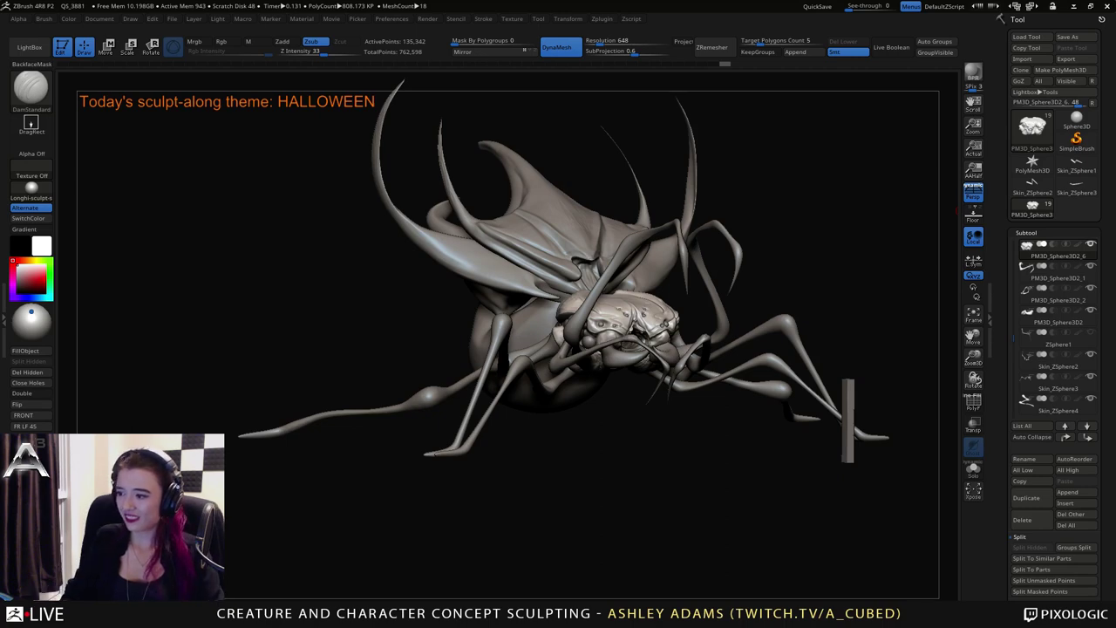
mouse_move(837, 514)
mouse_down()
mouse_move(741, 523)
mouse_move(723, 575)
mouse_up()
alt+drag(349, 226, 357, 366)
right_click(599, 256)
right_drag(620, 340, 641, 253)
ctrl+right_drag(641, 253, 551, 377)
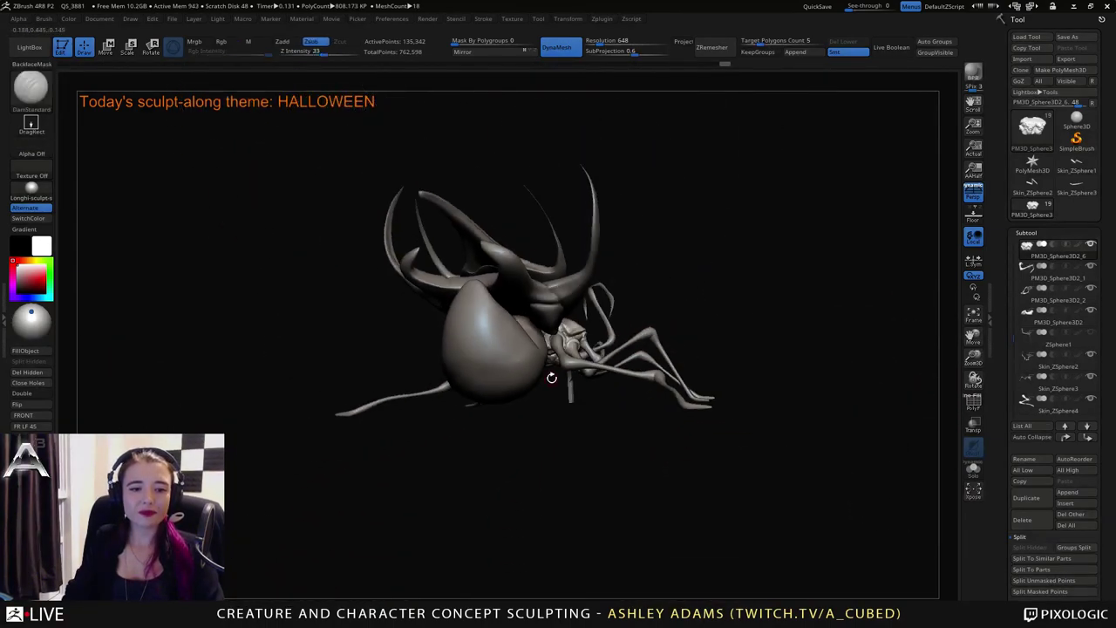
Select the abdomen and carve curved segment grooves across its back and sides with DamStandard.
alt+click(462, 378)
ctrl+right_drag(462, 377, 560, 374)
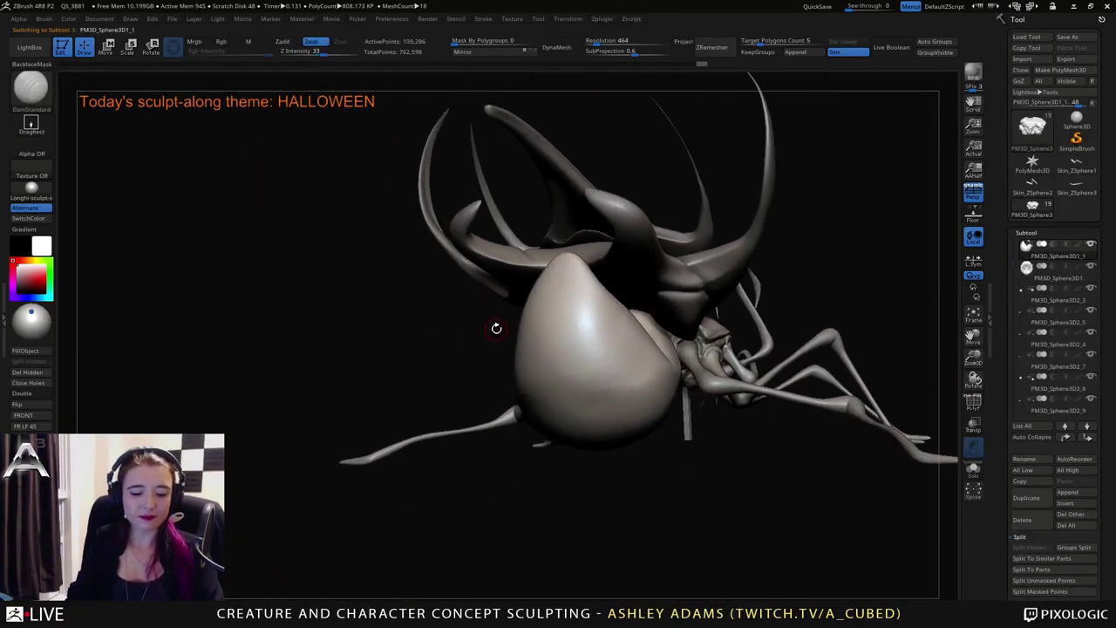
right_drag(480, 331, 529, 319)
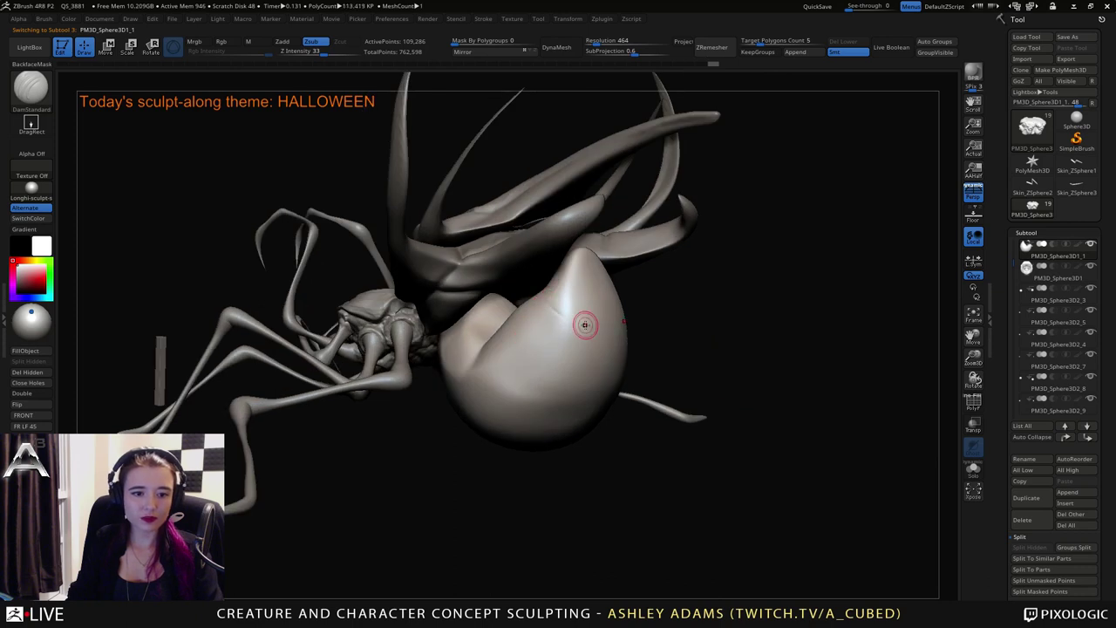
drag(545, 308, 622, 325)
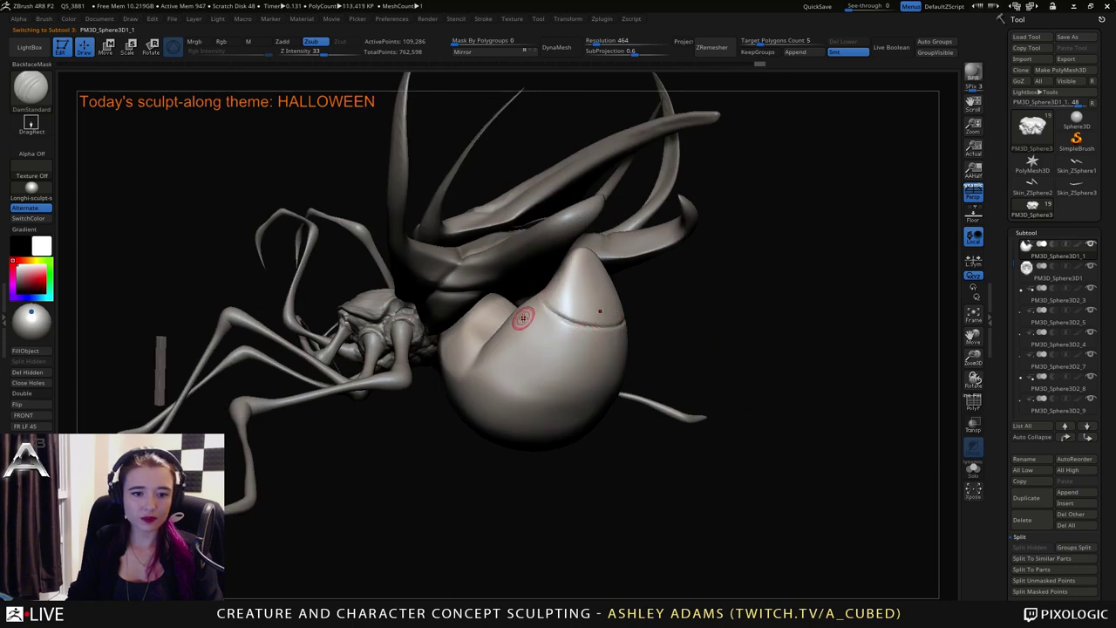
mouse_move(523, 317)
mouse_down()
mouse_move(586, 360)
mouse_move(533, 329)
mouse_up()
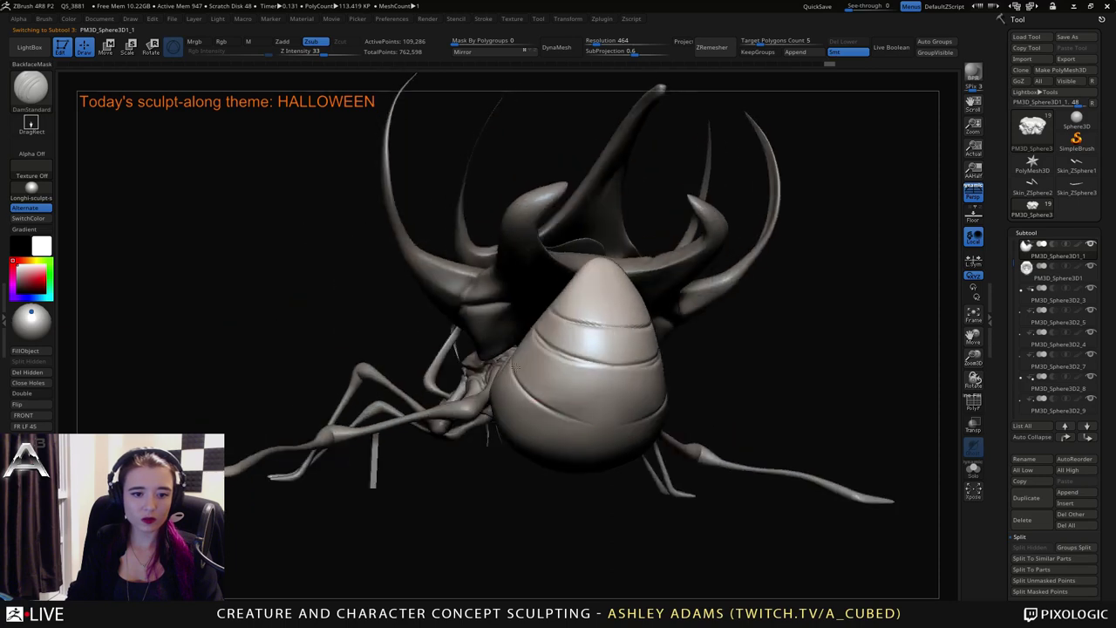
mouse_move(549, 405)
right_down()
mouse_move(517, 390)
mouse_move(567, 394)
mouse_move(578, 410)
mouse_move(591, 382)
mouse_move(611, 409)
right_up()
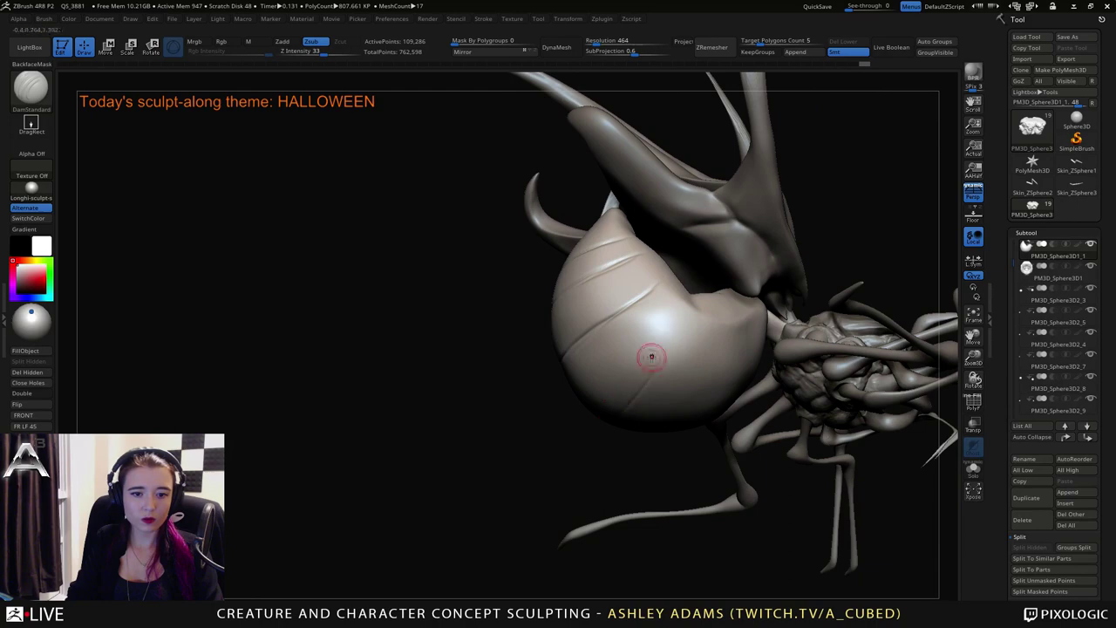
right_drag(672, 314, 705, 329)
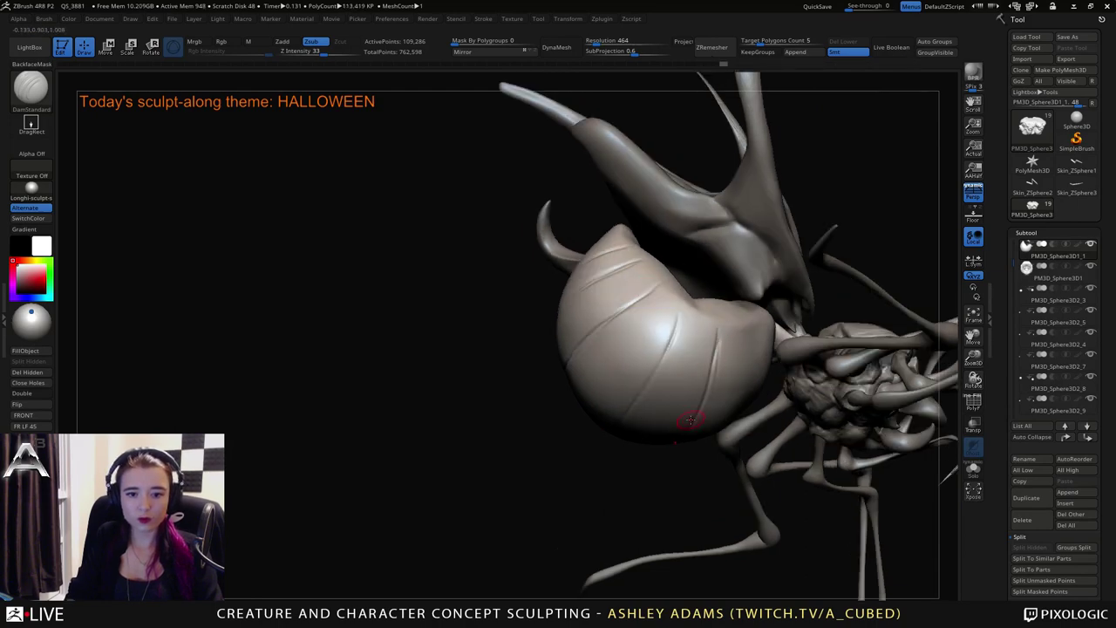
mouse_move(706, 363)
right_down()
mouse_move(672, 331)
mouse_move(715, 317)
right_up()
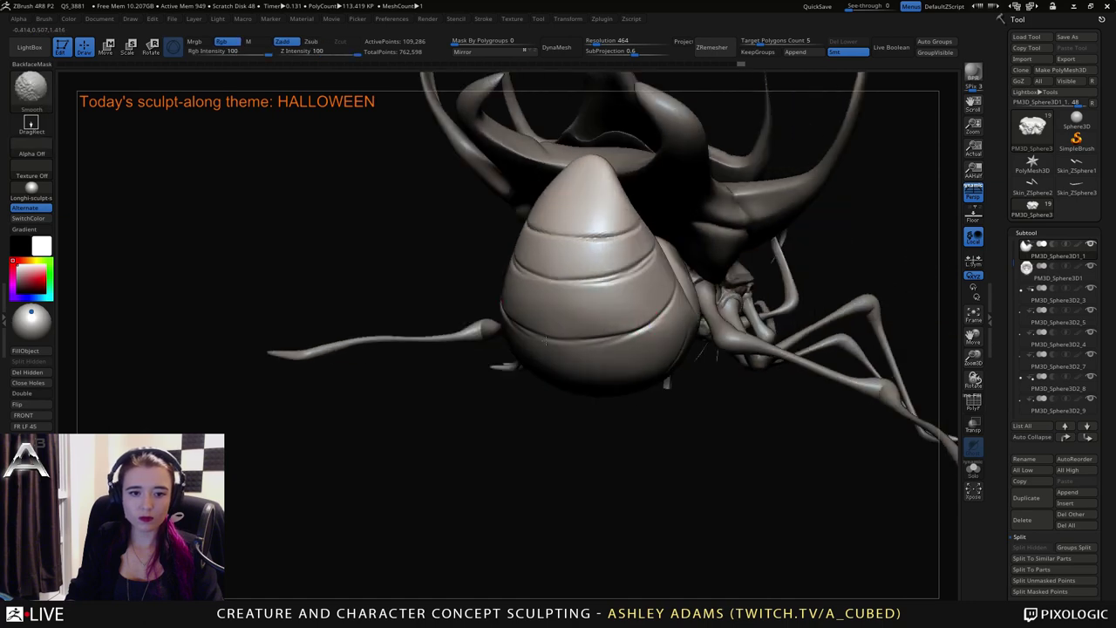
Smooth the abdomen's segment grooves where they meet along the center of its rear.
mouse_move(646, 254)
shift+mouse_down()
mouse_move(528, 268)
mouse_move(617, 235)
mouse_move(596, 237)
shift+mouse_up()
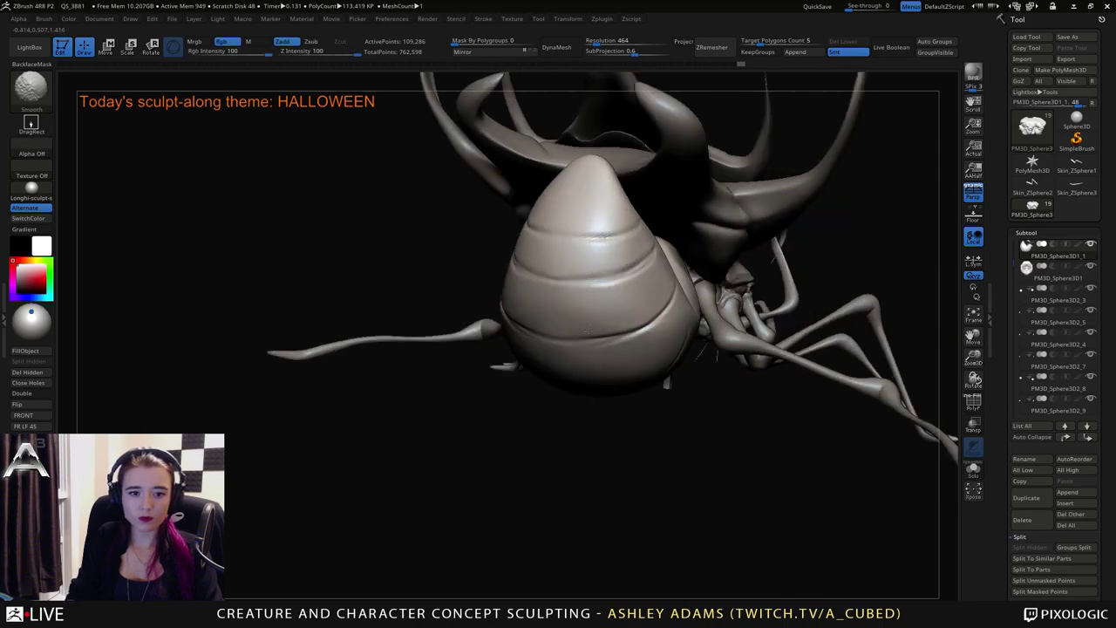
shift+drag(673, 303, 626, 334)
mouse_move(571, 324)
right_down()
mouse_move(653, 294)
mouse_move(646, 321)
mouse_move(590, 337)
right_up()
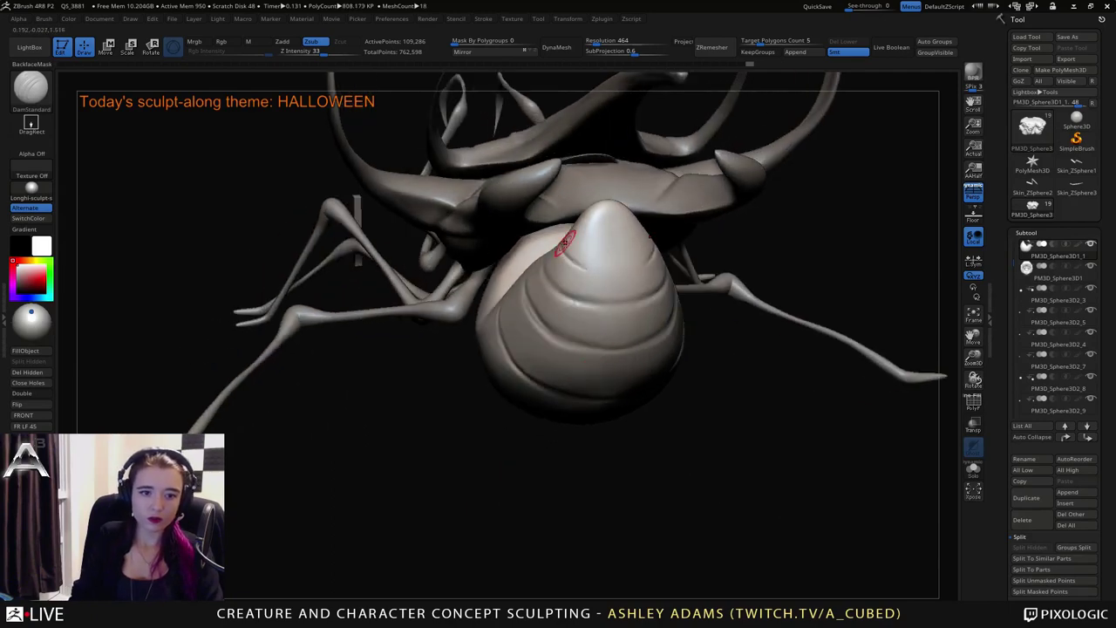
Extend the segment grooves around the abdomen's pointed tip and along its underside toward the waist.
drag(565, 253, 612, 275)
mouse_move(576, 234)
mouse_down()
mouse_move(611, 244)
mouse_move(610, 218)
mouse_up()
mouse_move(451, 257)
right_down()
mouse_move(536, 226)
mouse_move(549, 268)
right_up()
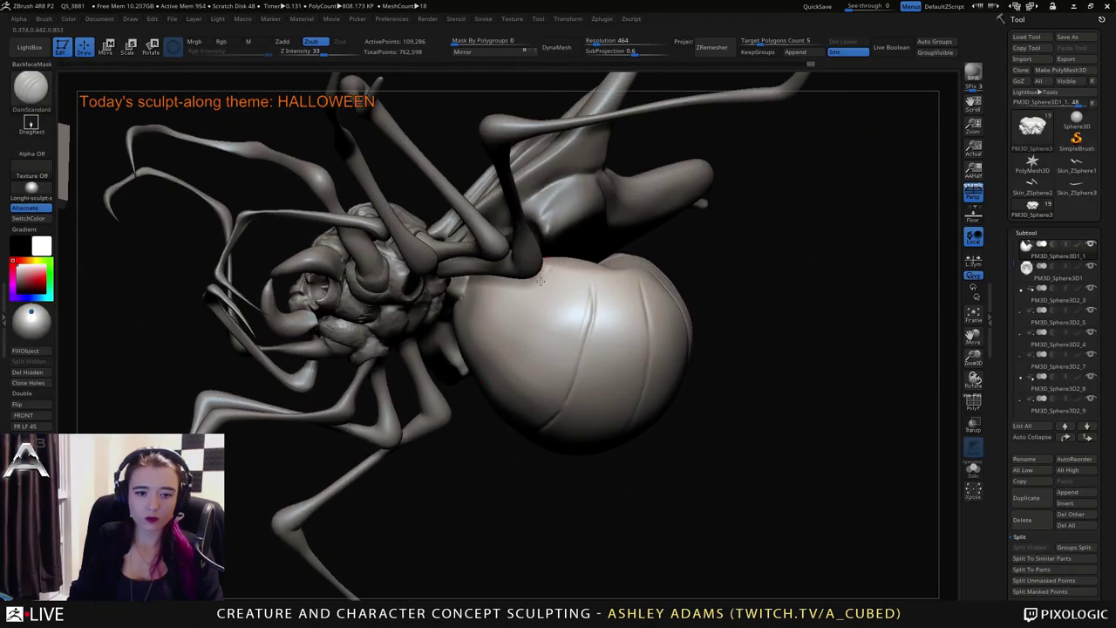
right_drag(510, 314, 491, 277)
right_drag(450, 319, 531, 286)
right_drag(491, 350, 506, 351)
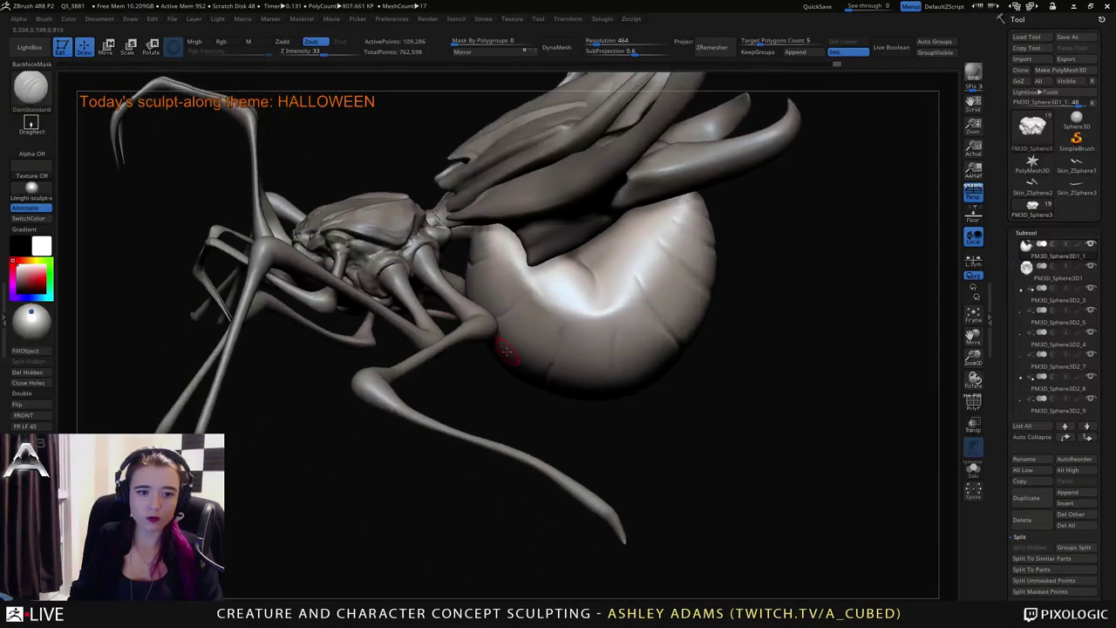
right_drag(411, 227, 416, 217)
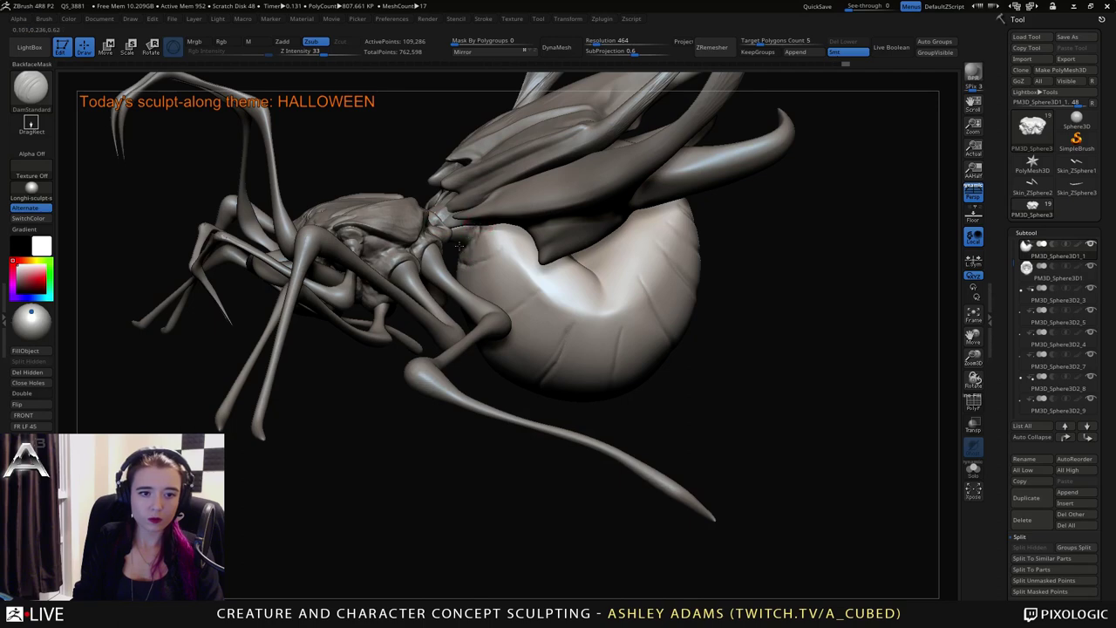
mouse_move(473, 230)
right_down()
mouse_move(453, 237)
mouse_move(475, 256)
mouse_move(462, 284)
mouse_move(470, 342)
mouse_move(398, 326)
mouse_move(461, 324)
mouse_move(530, 230)
mouse_move(544, 305)
right_up()
Select the head shell and pull the two small fangs above the mouth into shape with SnakeHook.
alt+click(528, 228)
ctrl+right_drag(527, 229, 506, 252)
key(space)
key(b)
key(s)
key(h)
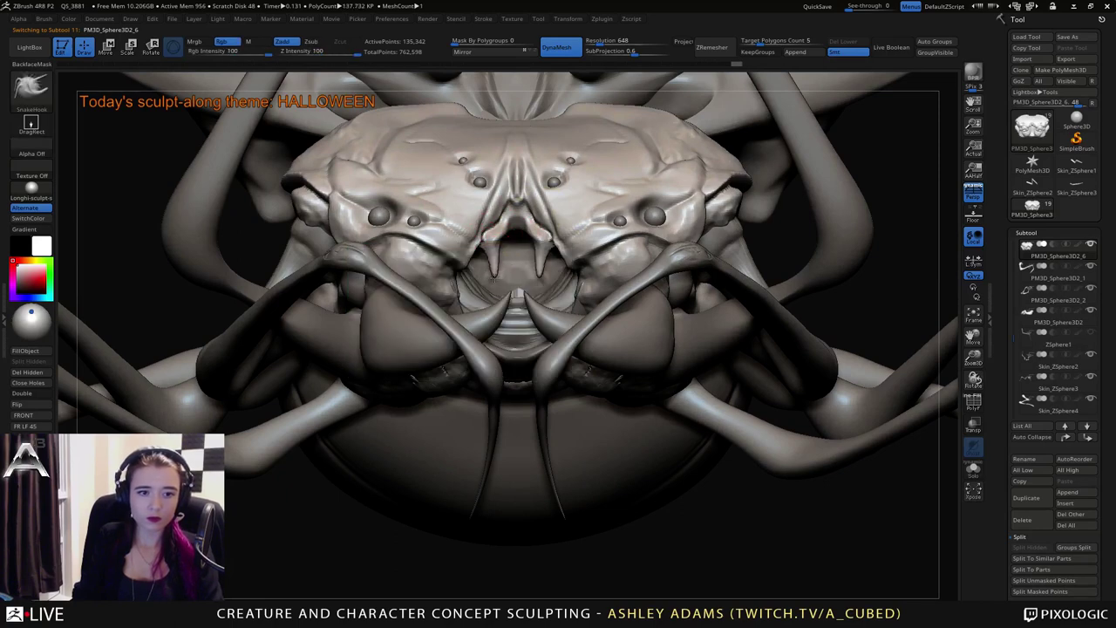
key(shift)
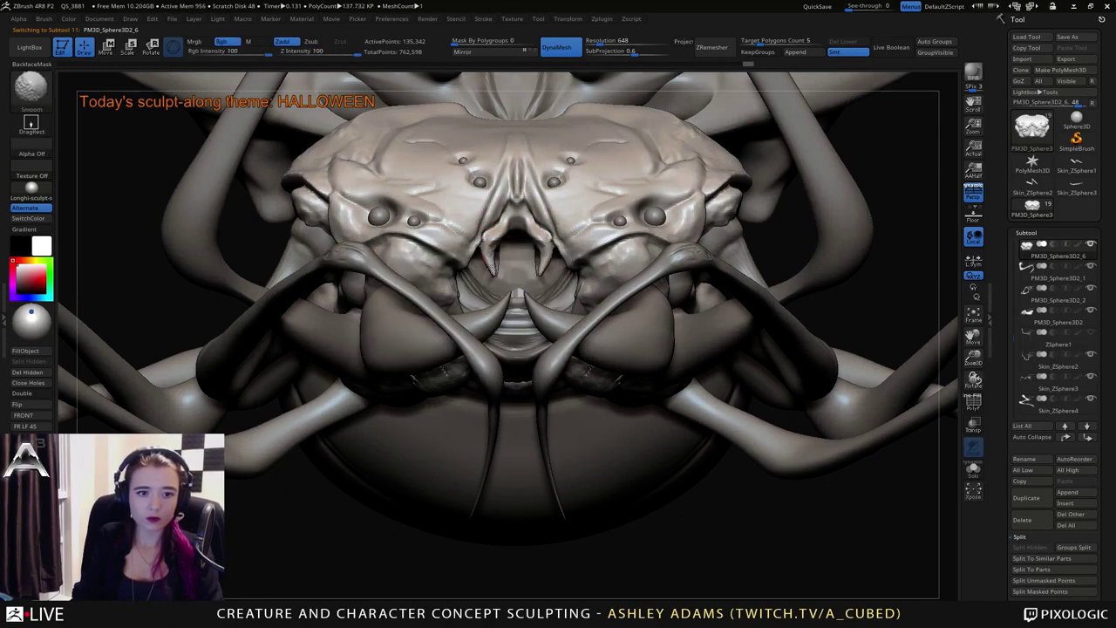
right_click(477, 279)
right_drag(477, 279, 426, 267)
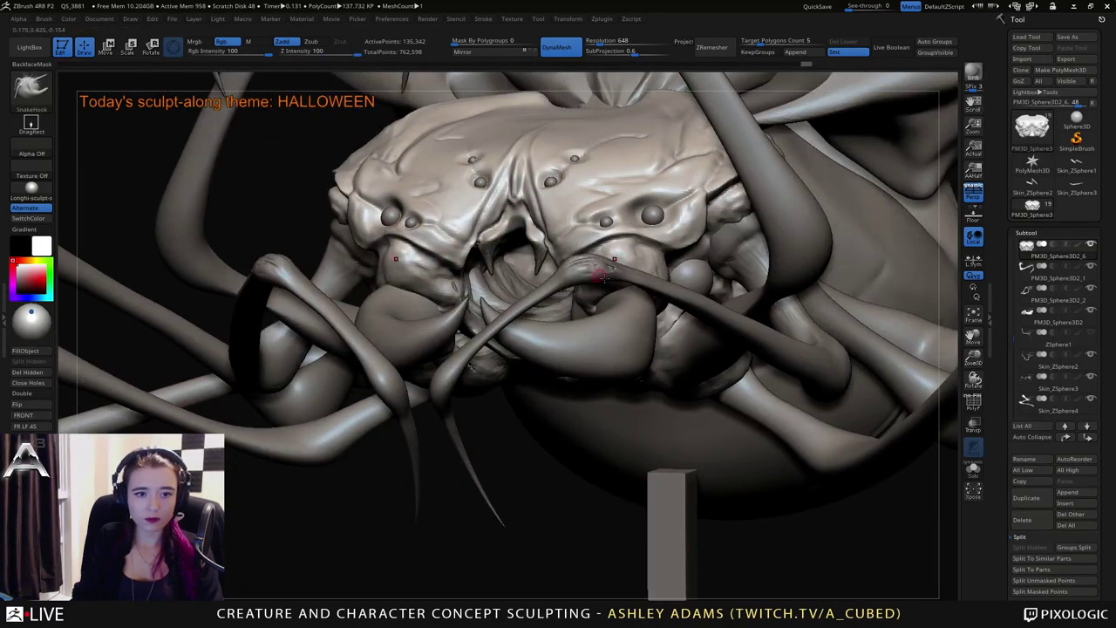
Isolate the head shell, mask its two small fangs, and split the masked points into a separate subtool.
click(973, 468)
right_drag(534, 276, 562, 103)
drag(535, 281, 501, 189)
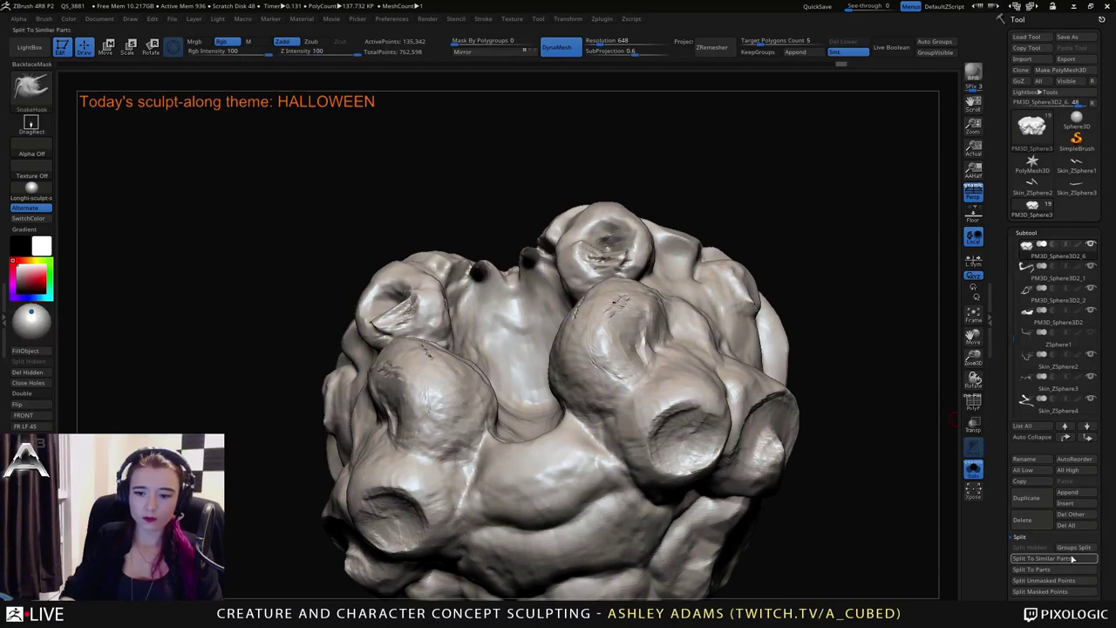
click(1033, 595)
right_drag(702, 281, 619, 353)
shift+drag(617, 353, 336, 239)
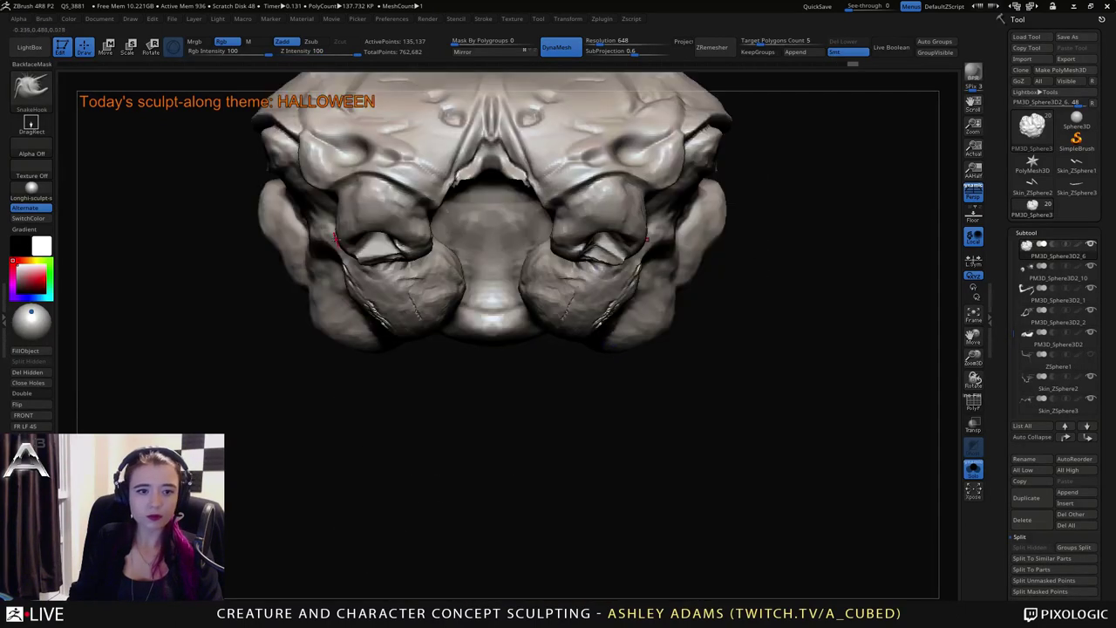
Show the whole creature again, select the split-off fangs, and close the holes in their mesh.
alt+right_drag(571, 220, 633, 340)
click(973, 469)
right_drag(546, 346, 538, 292)
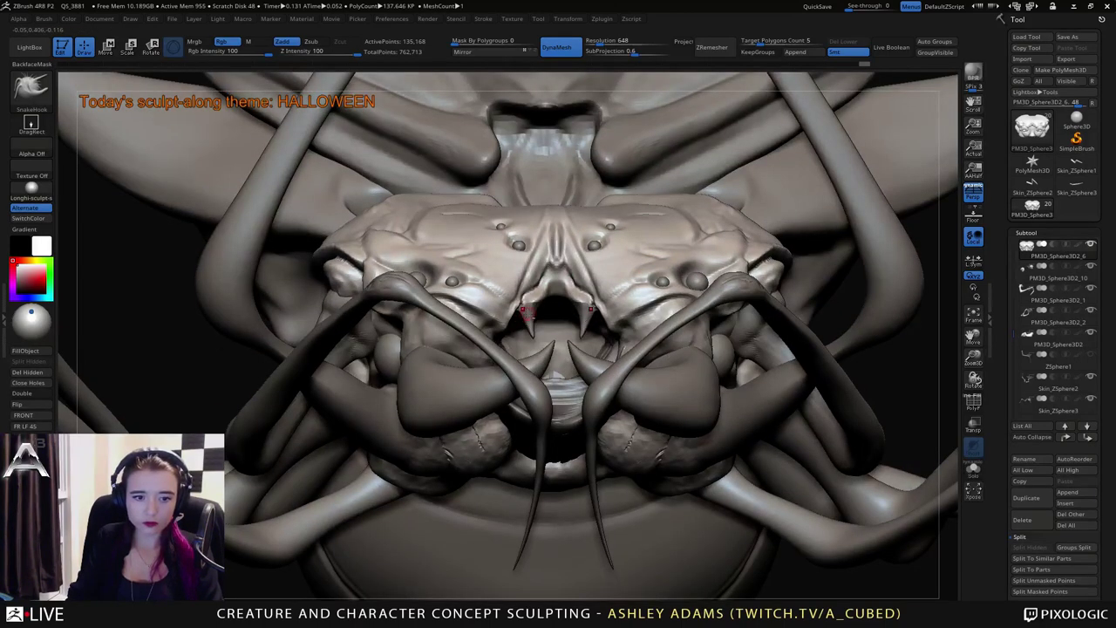
alt+click(524, 317)
click(41, 382)
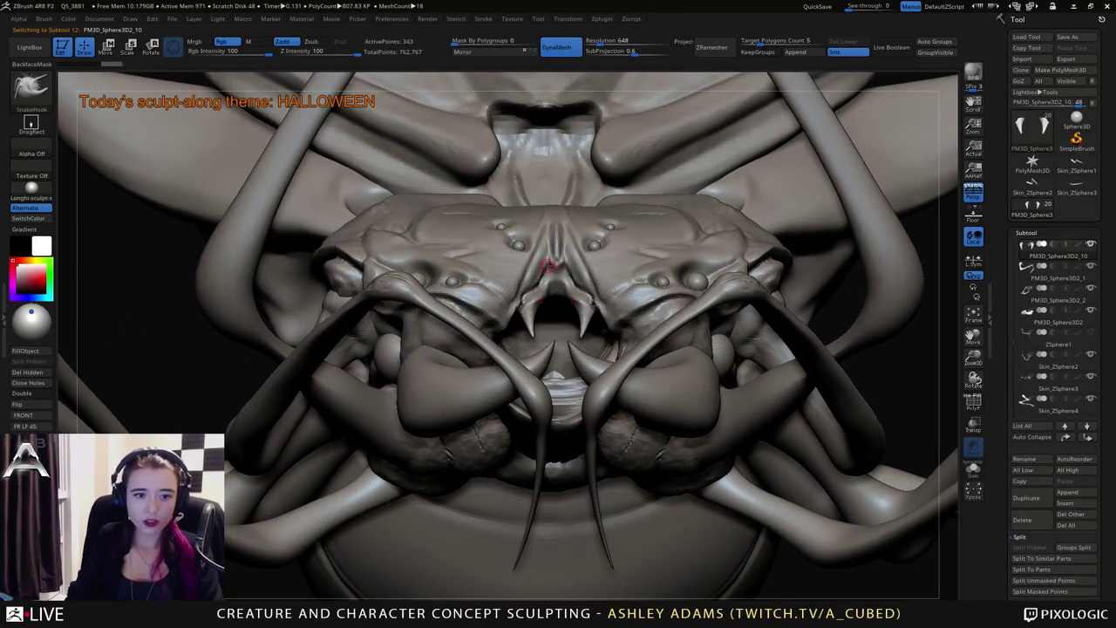
Smooth and nudge the two small fangs above the mouth with SnakeHook.
right_click(518, 326)
right_drag(550, 262, 529, 305)
mouse_move(528, 307)
shift+mouse_down()
mouse_move(530, 328)
mouse_move(527, 292)
shift+mouse_up()
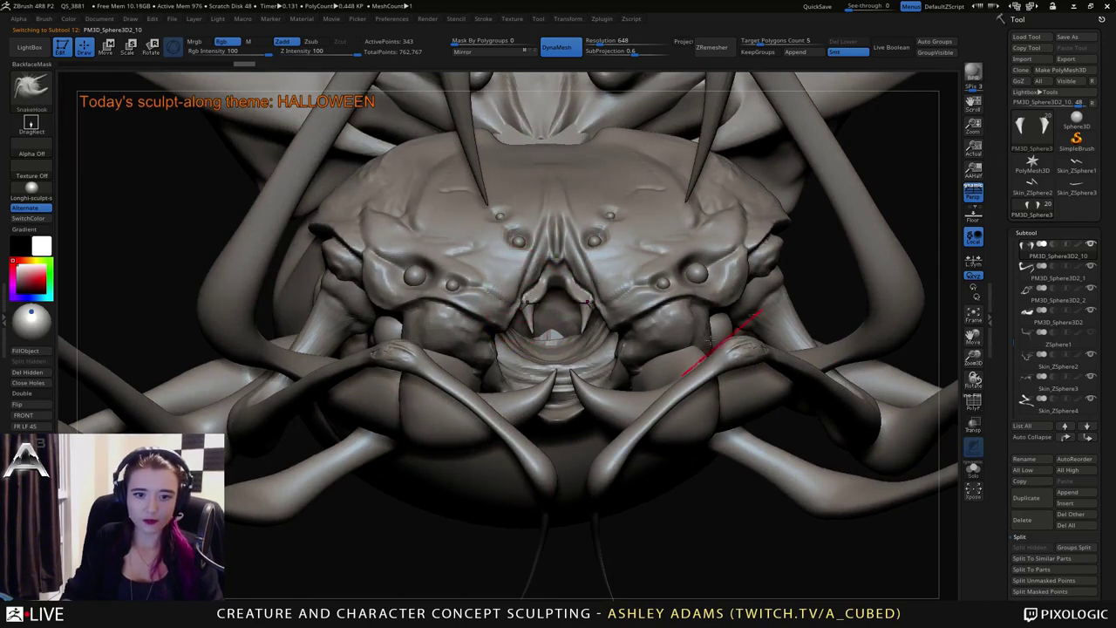
right_drag(583, 364, 597, 365)
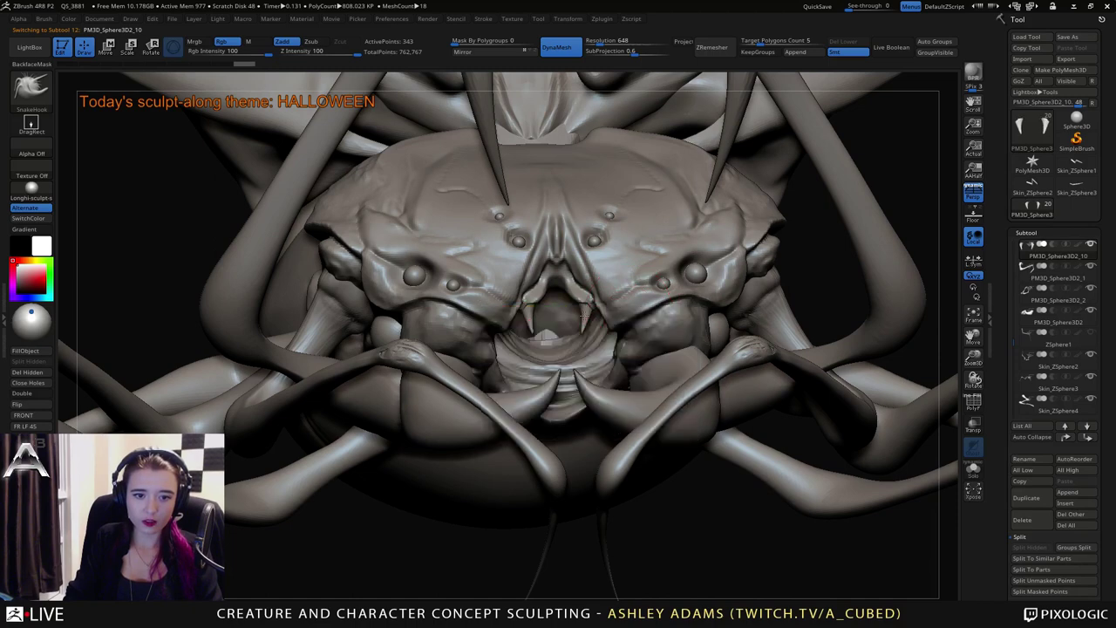
drag(585, 317, 585, 308)
right_drag(582, 301, 590, 299)
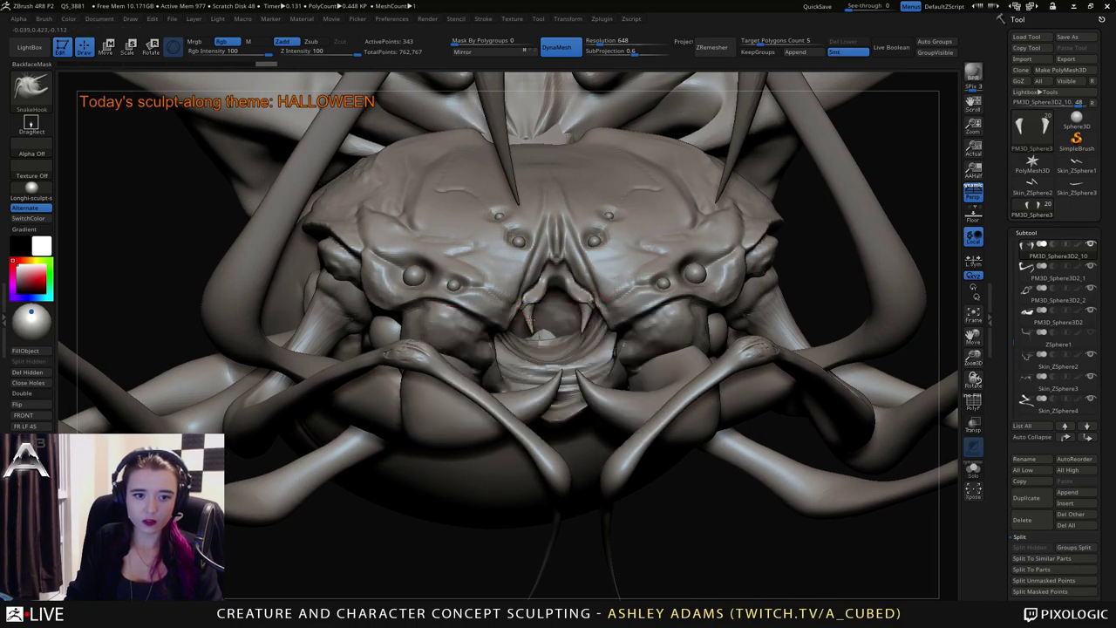
Select the largest pair of eye spheres and merge the three other eye subtools into it with MergeDown.
alt+click(422, 274)
alt+drag(230, 218, 349, 267)
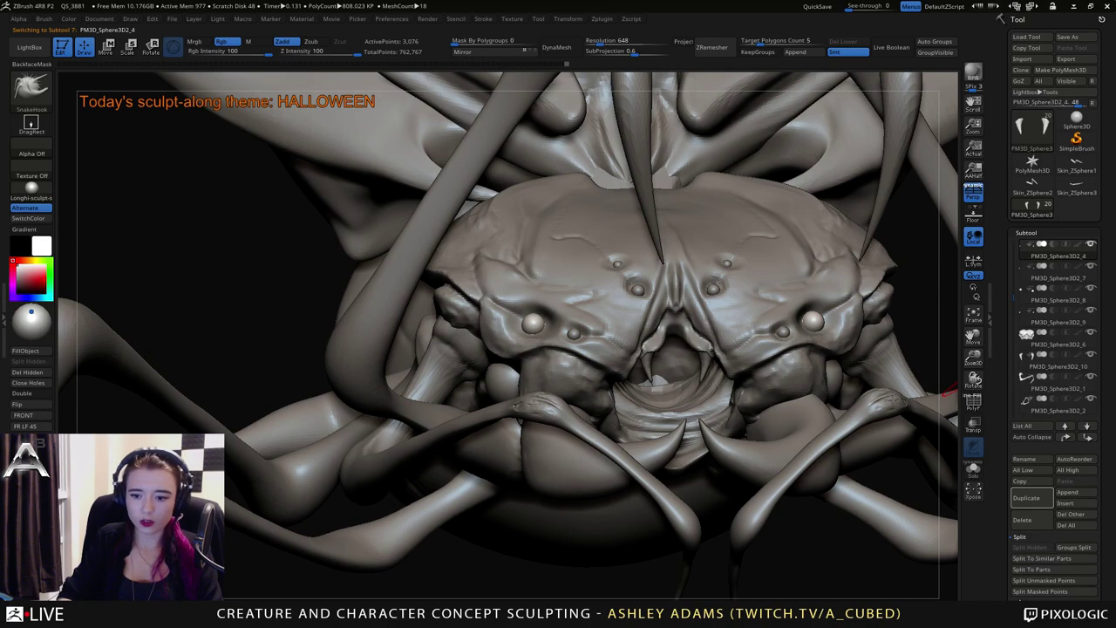
click(1024, 602)
click(1035, 560)
click(920, 583)
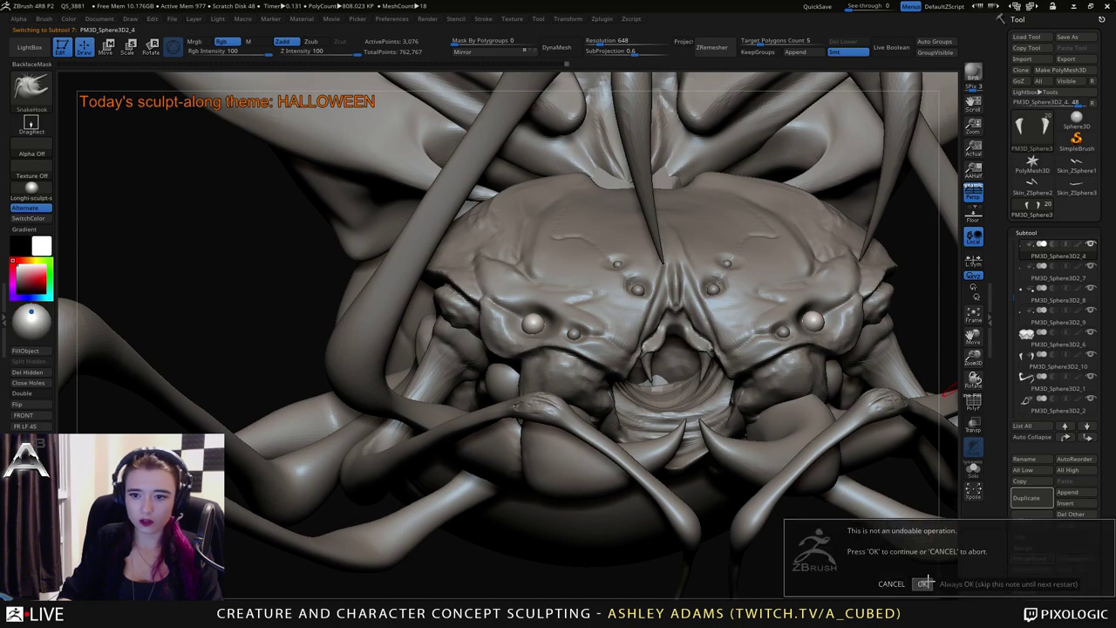
click(1031, 558)
click(920, 582)
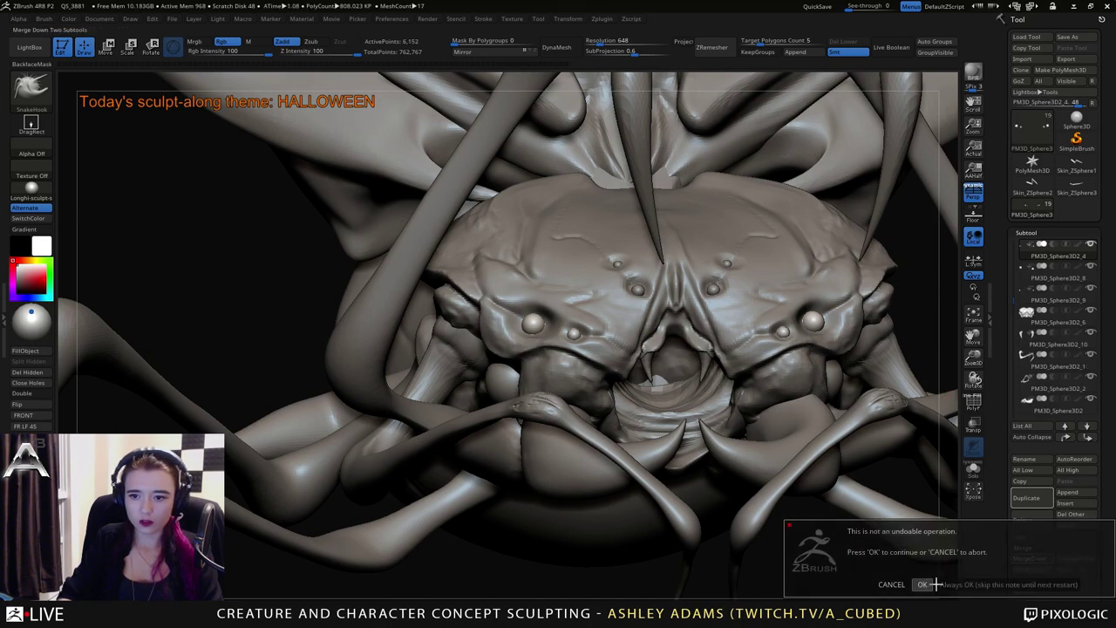
click(1034, 558)
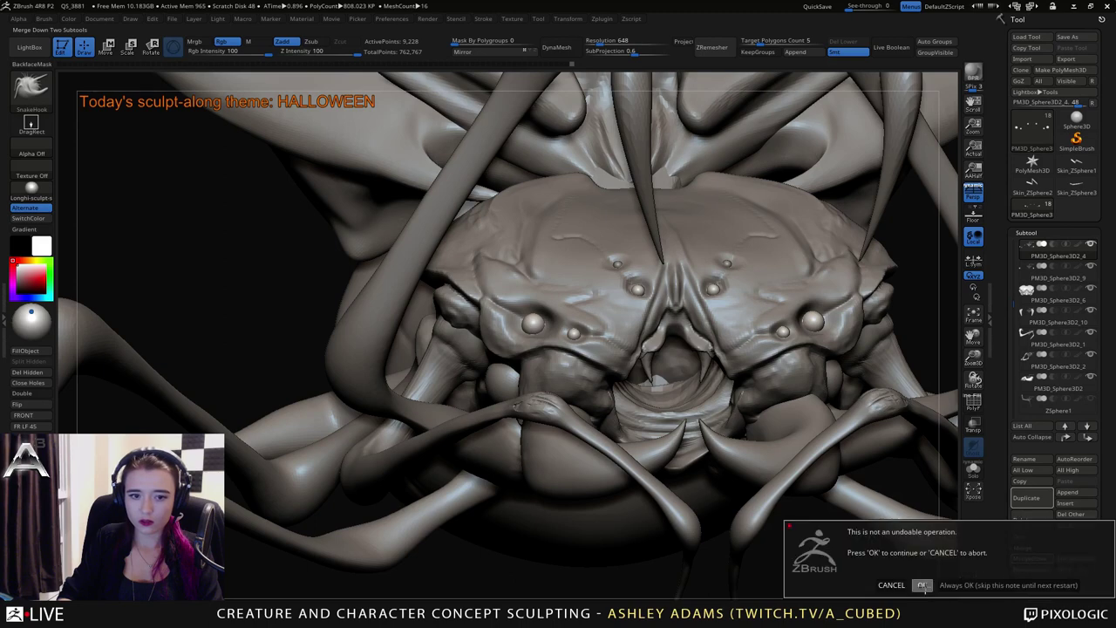
click(920, 584)
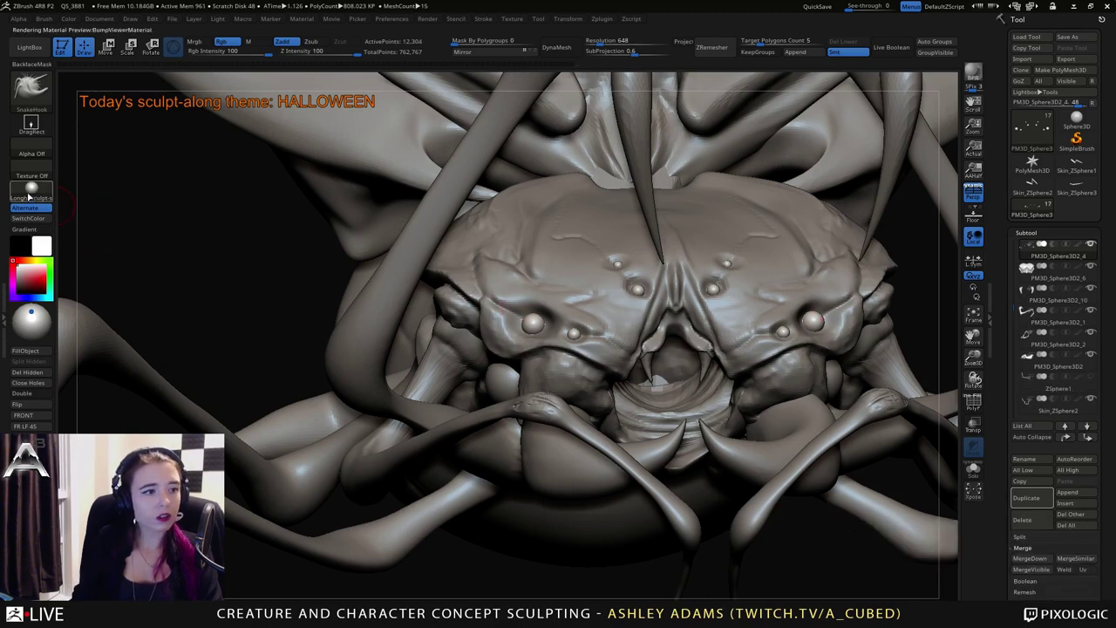
Fill the merged eyes with the ToyPlastic material and a light blue-grey color (169, 175, 181), using Mrgb with Zadd off.
key(m)
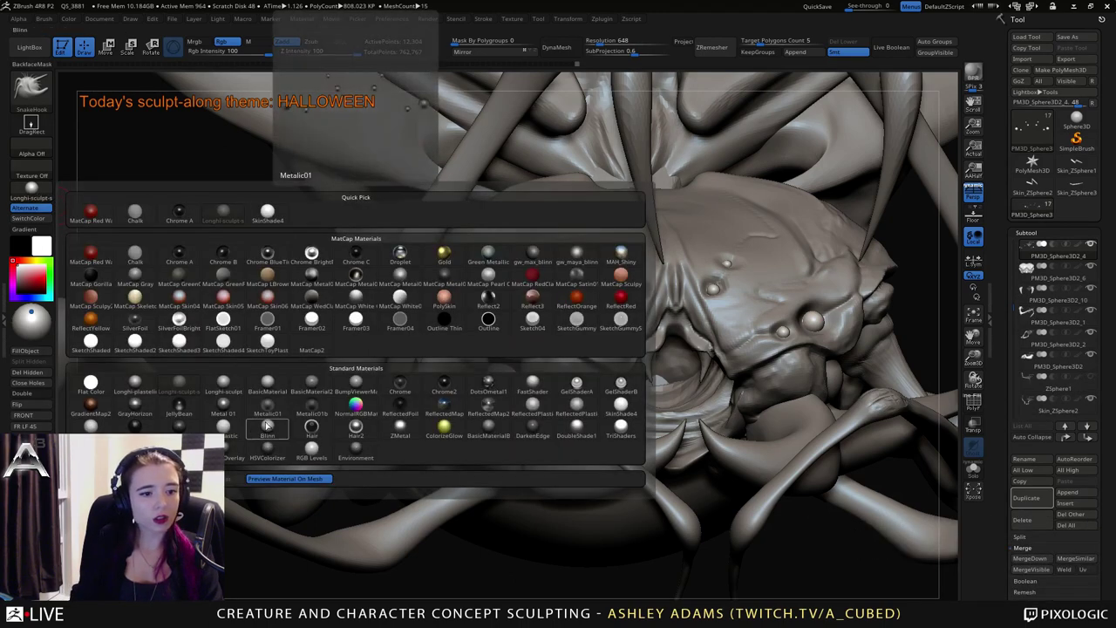
click(229, 431)
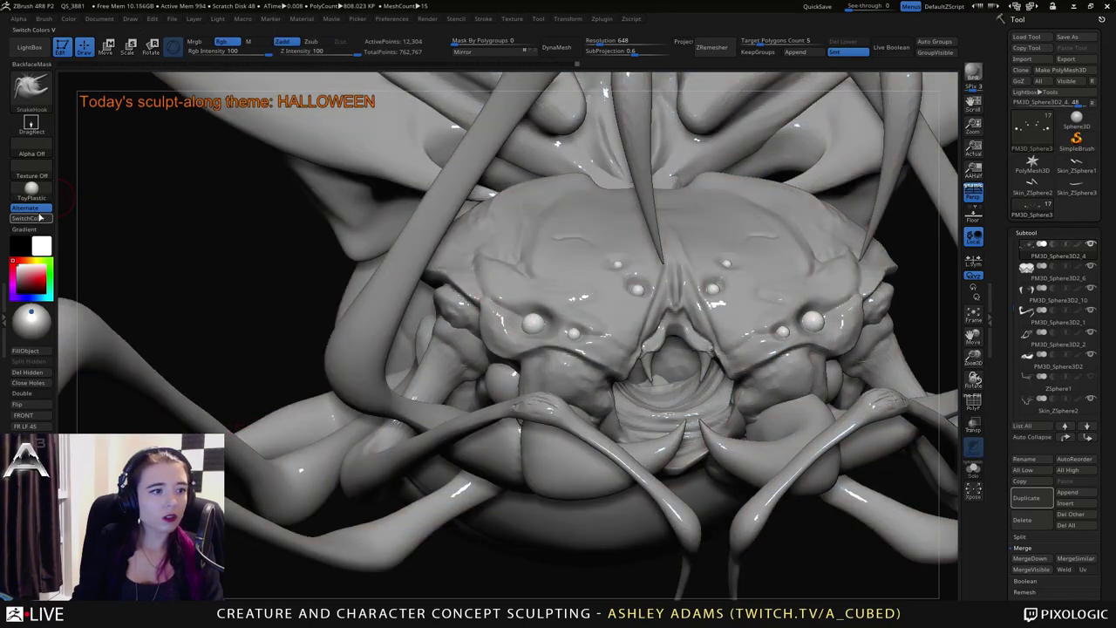
click(33, 288)
click(19, 274)
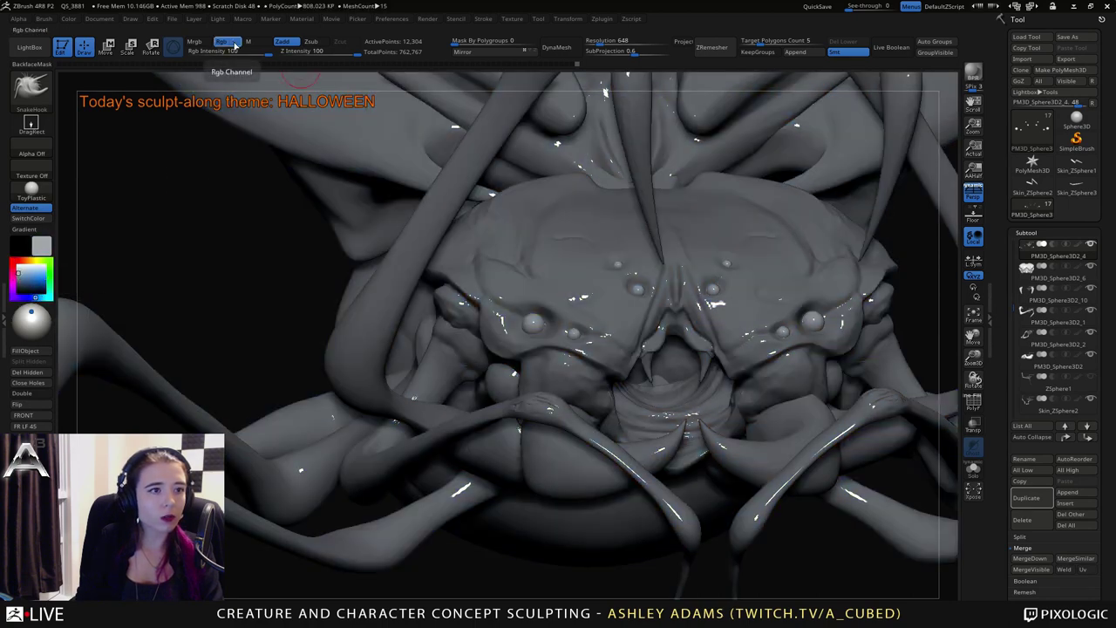
click(289, 42)
click(198, 42)
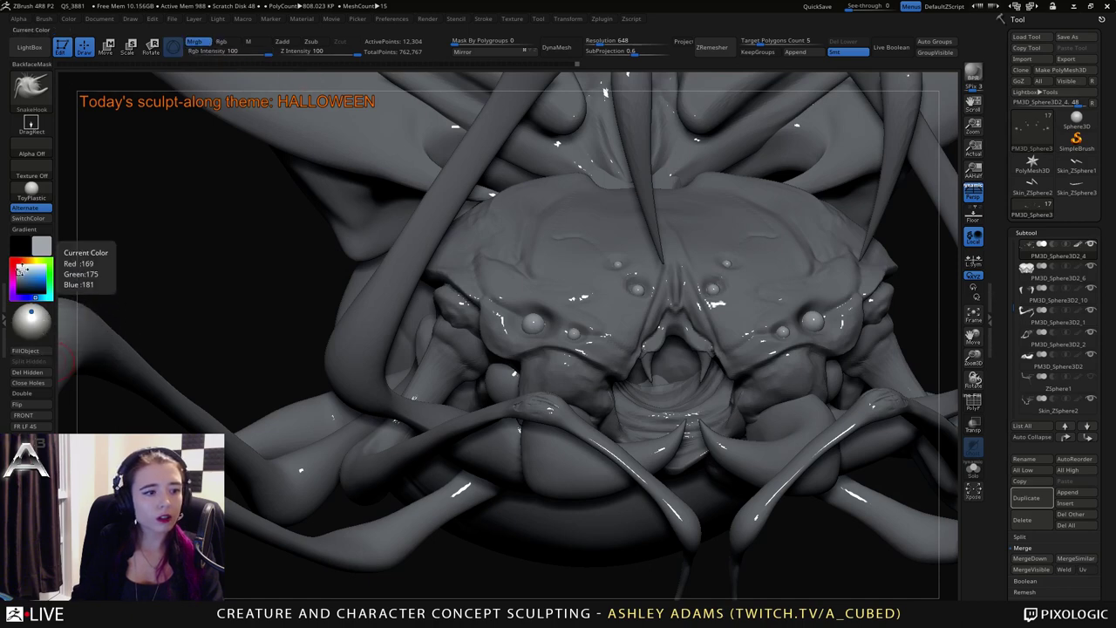
Restore the Longhi sculpt material and white as the current color, and turn off Mrgb.
click(31, 318)
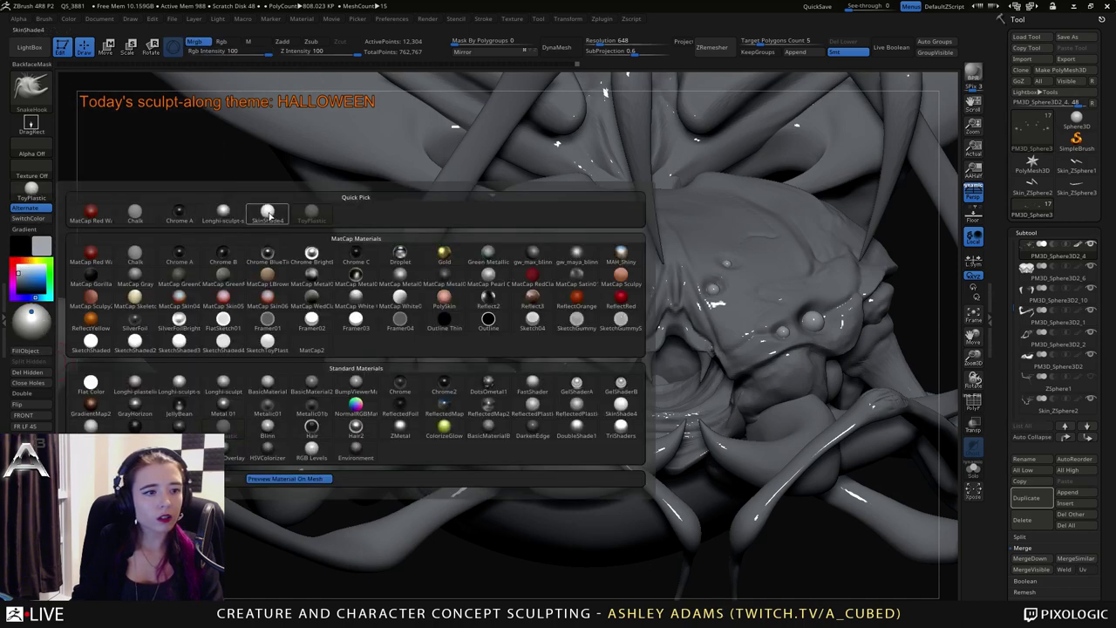
click(223, 212)
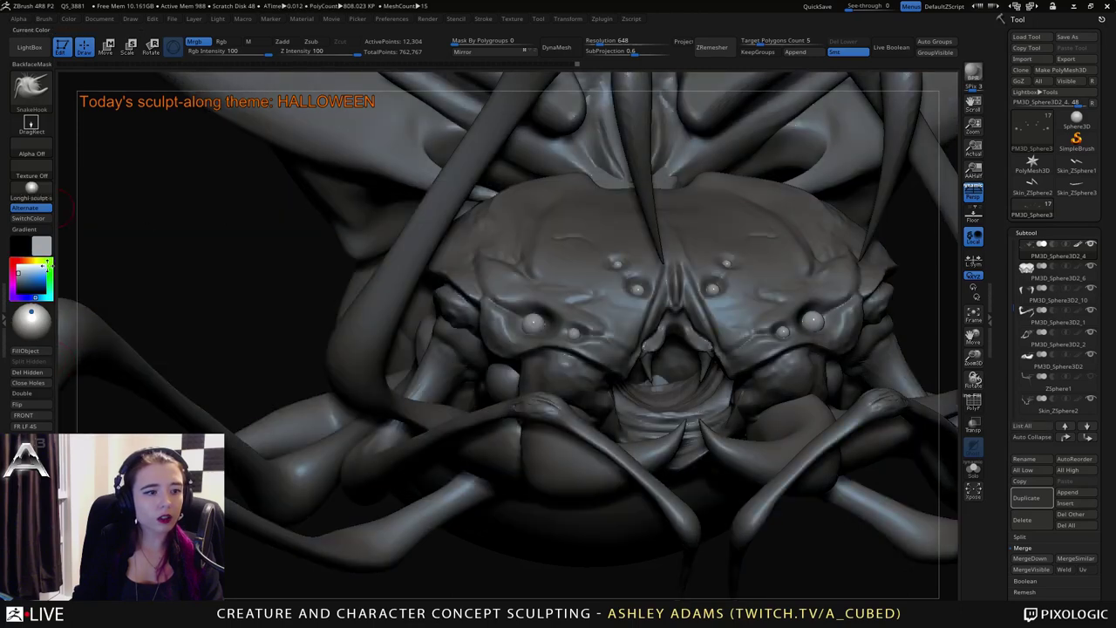
drag(26, 275, 13, 261)
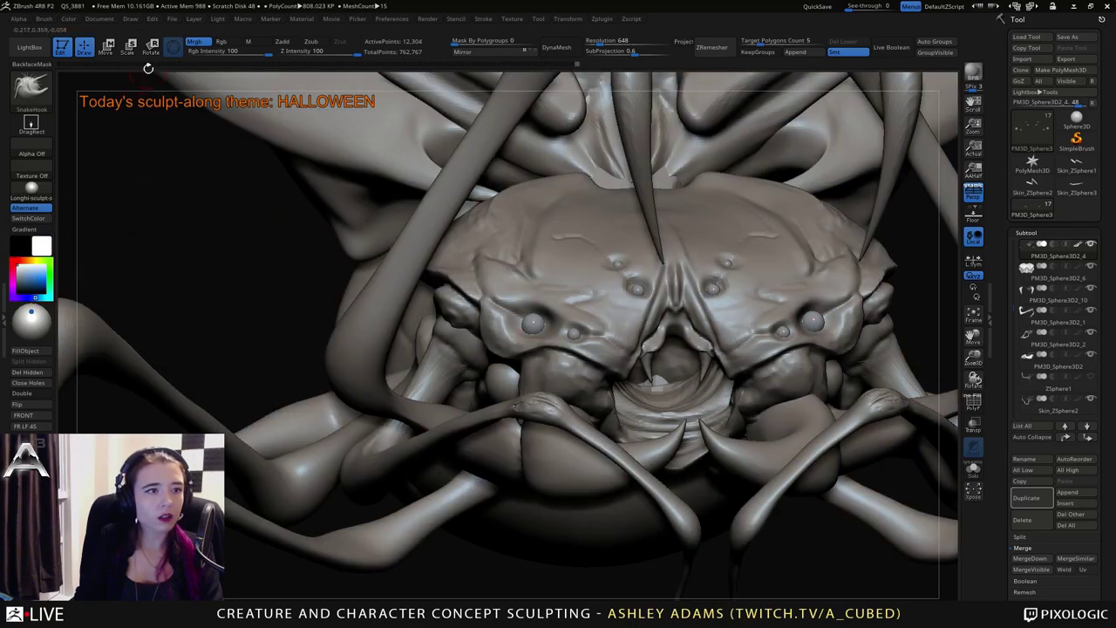
click(201, 42)
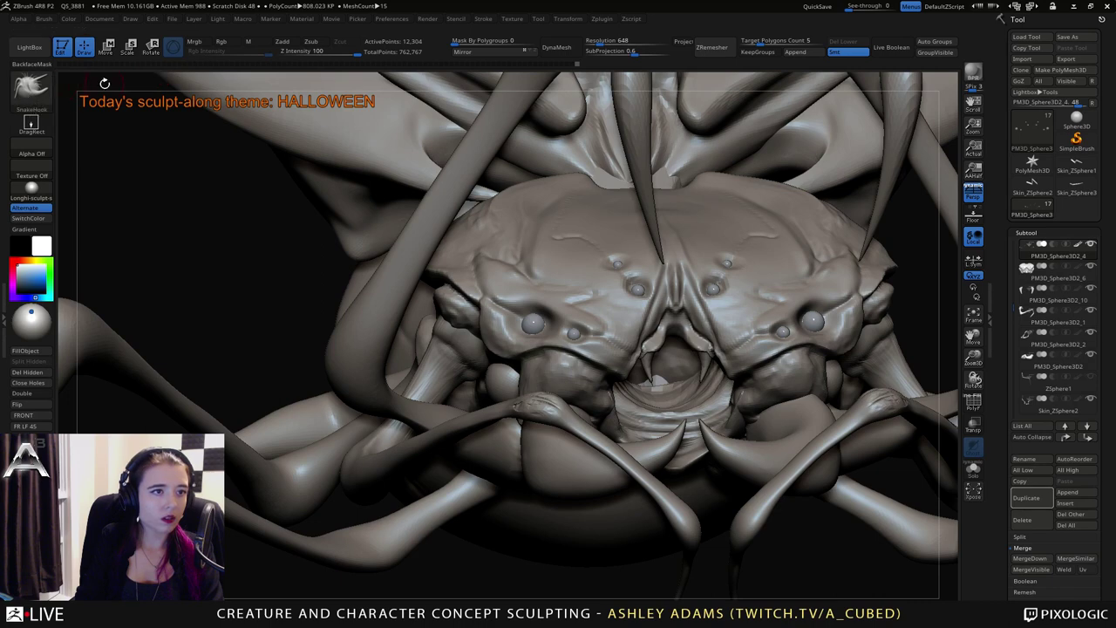
Using the Standard brush with only Rgb active, paint black shading over the large outer eyes.
click(30, 87)
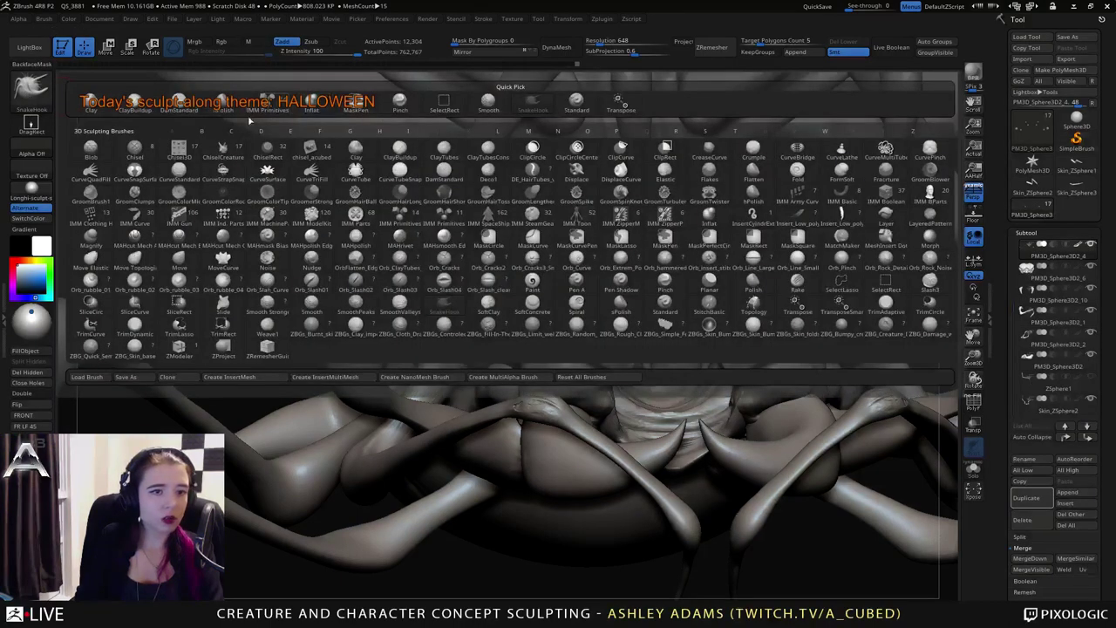
click(576, 101)
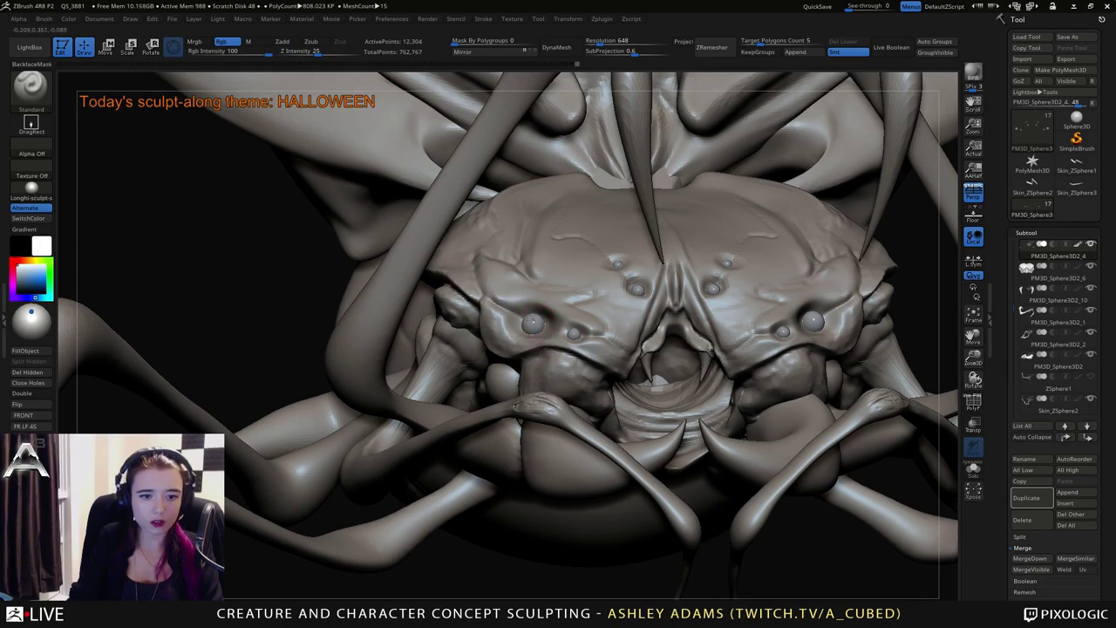
key(space)
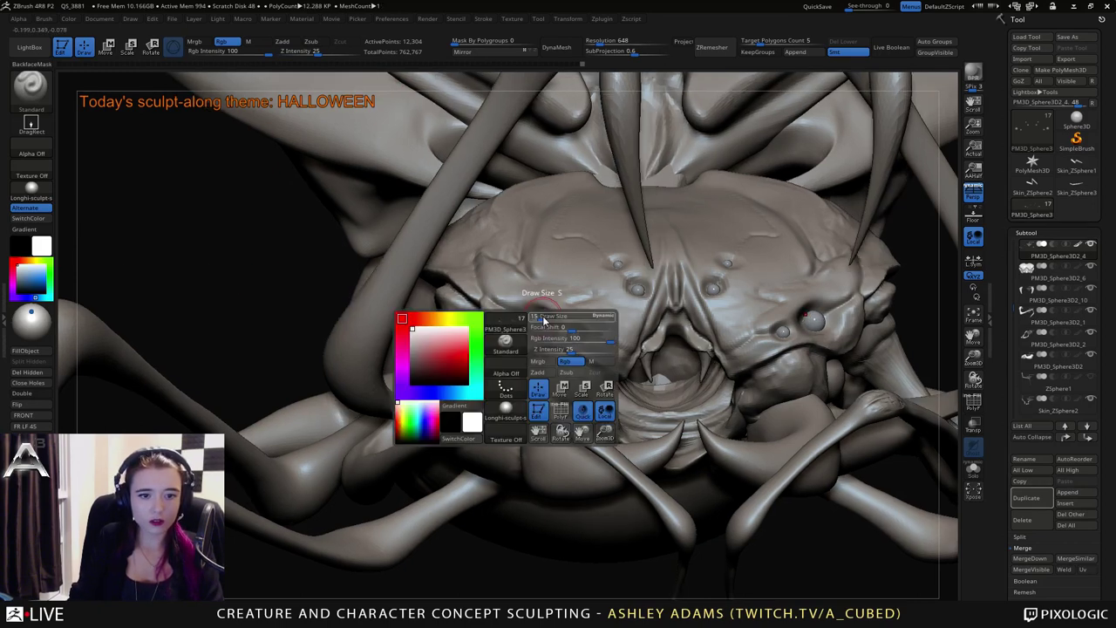
drag(30, 284, 7, 295)
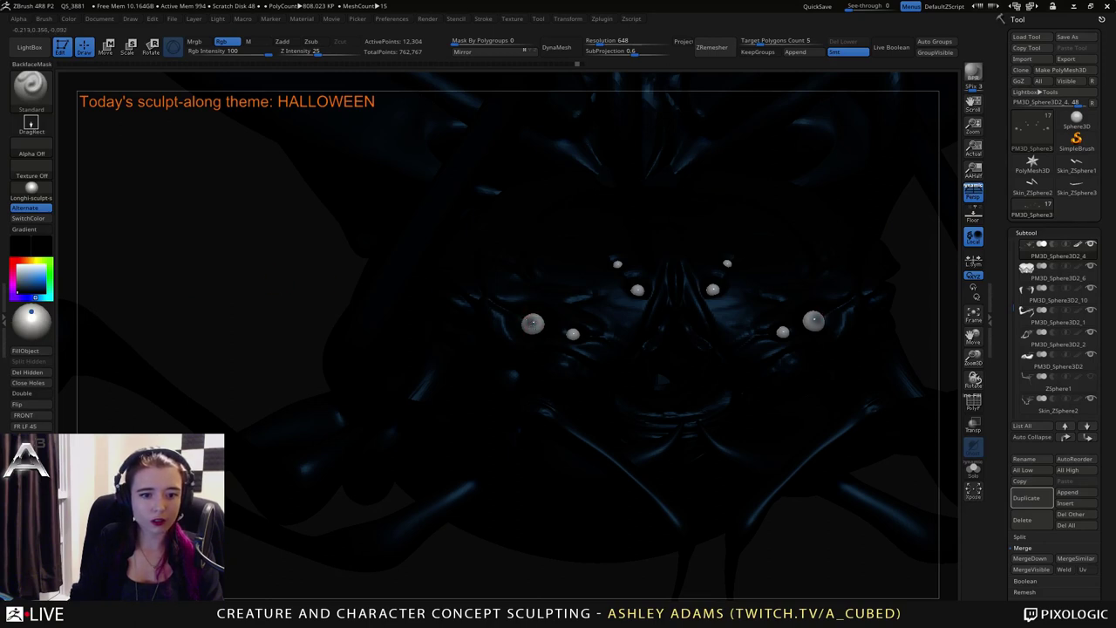
key(space)
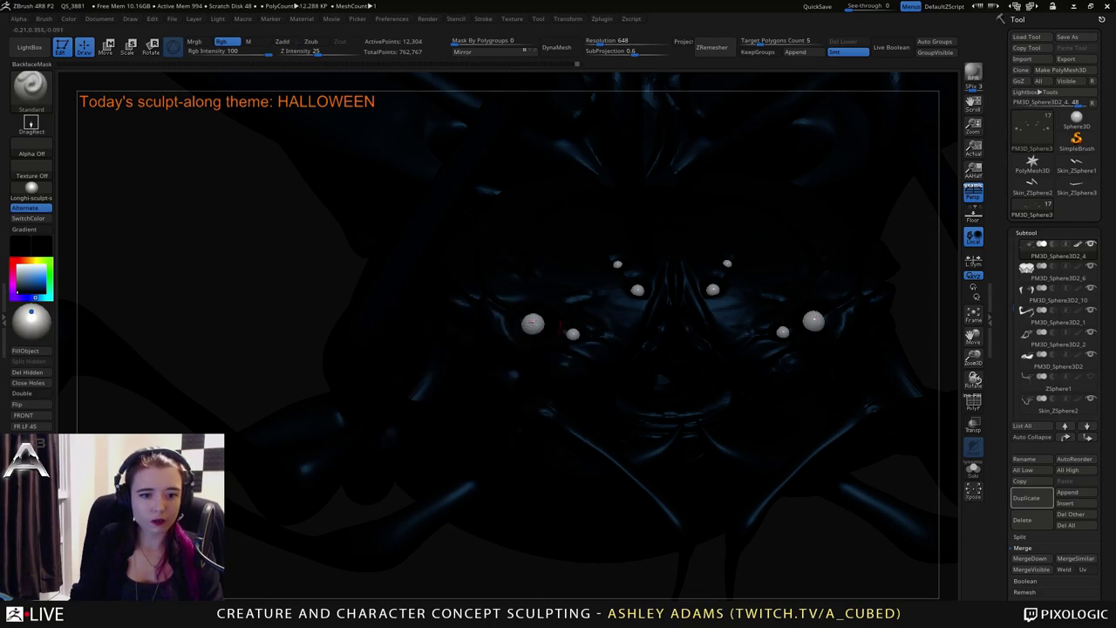
ctrl+right_drag(525, 300, 547, 330)
key(space)
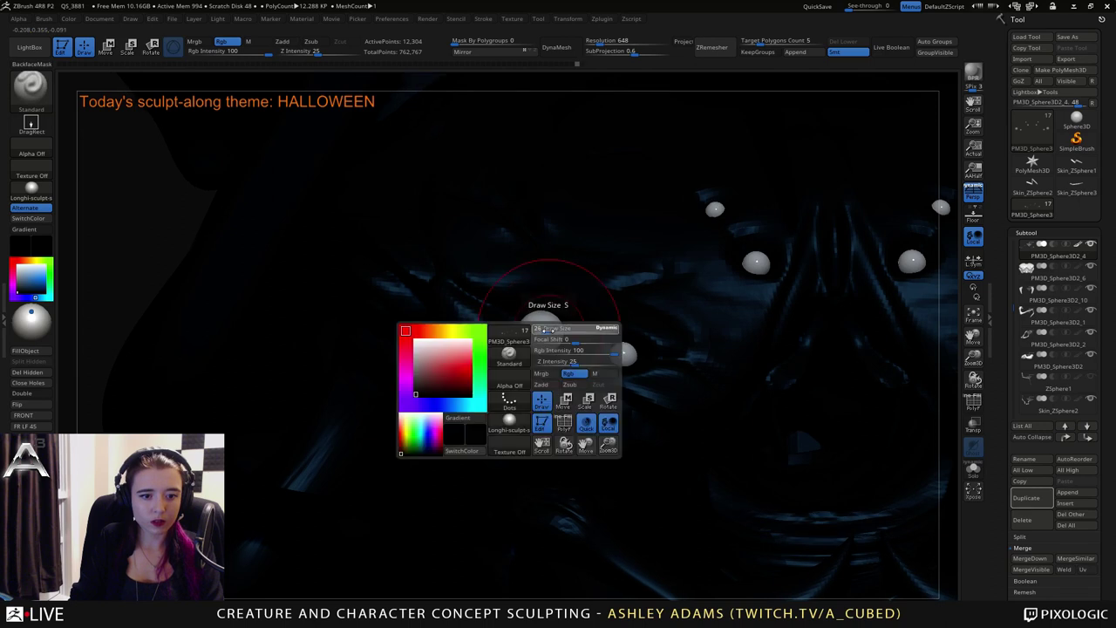
drag(548, 329, 544, 328)
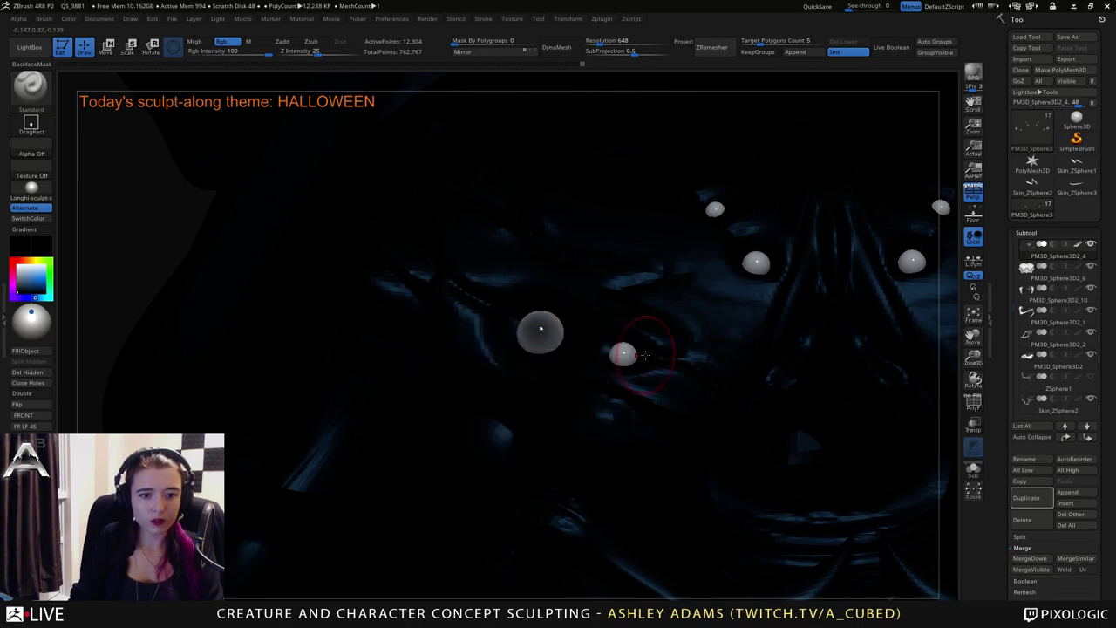
Paint matching black shading onto the smaller lower eyes and the two upper pairs near the head's center.
key(space)
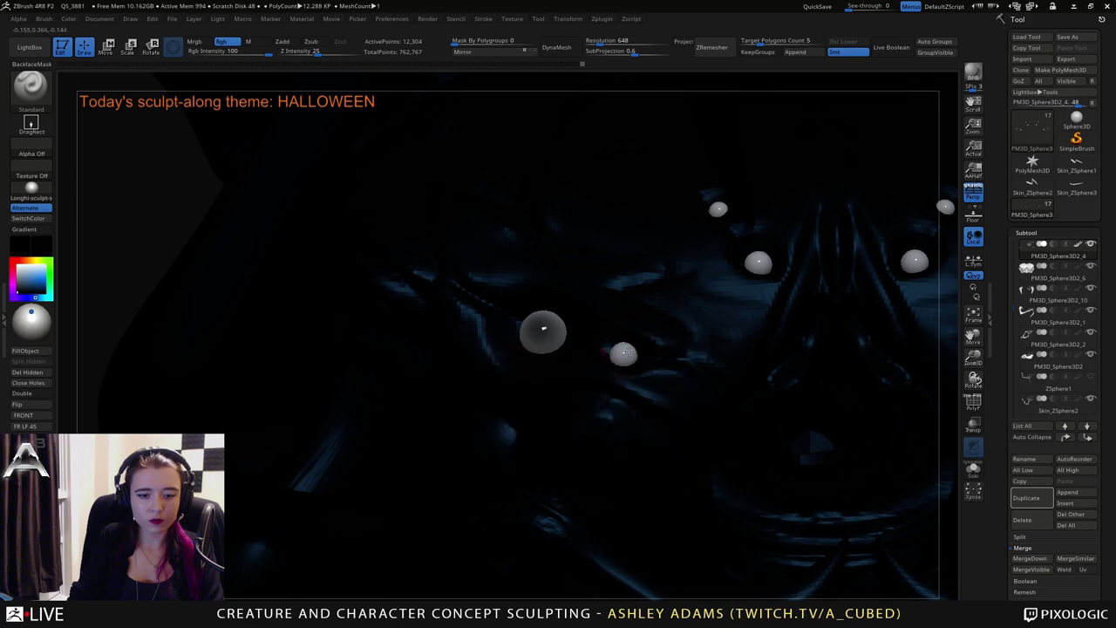
key(space)
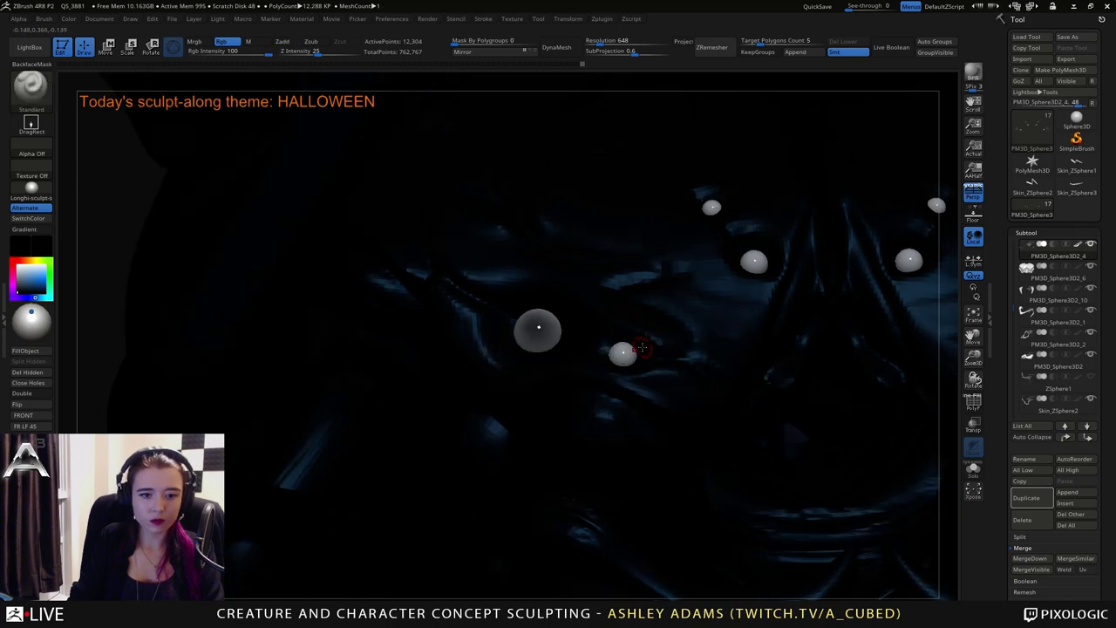
key(space)
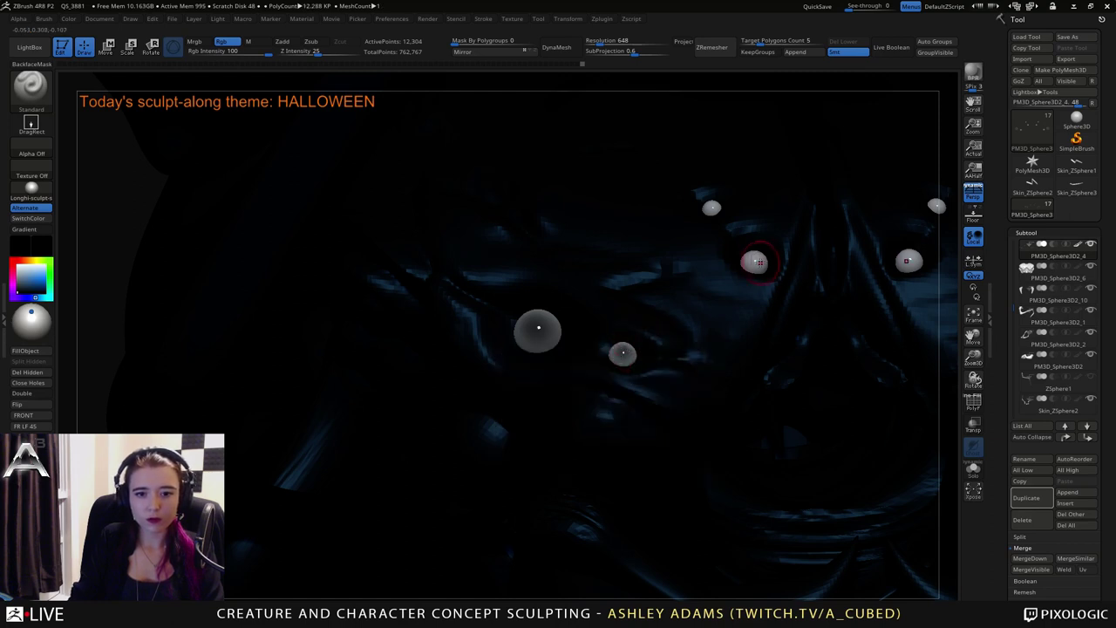
drag(754, 260, 752, 262)
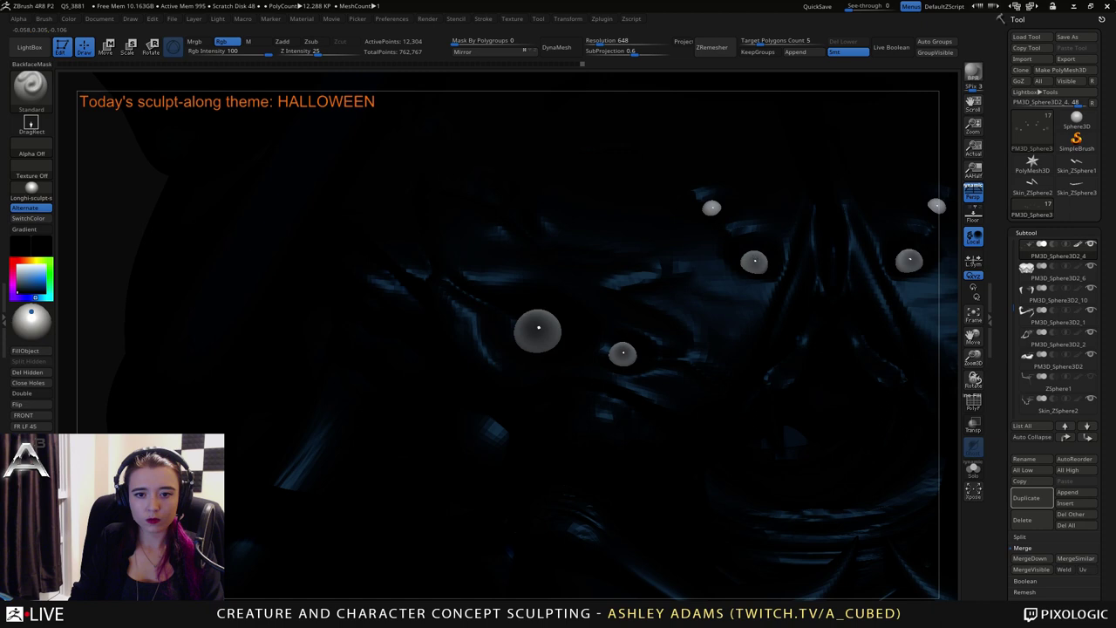
key(space)
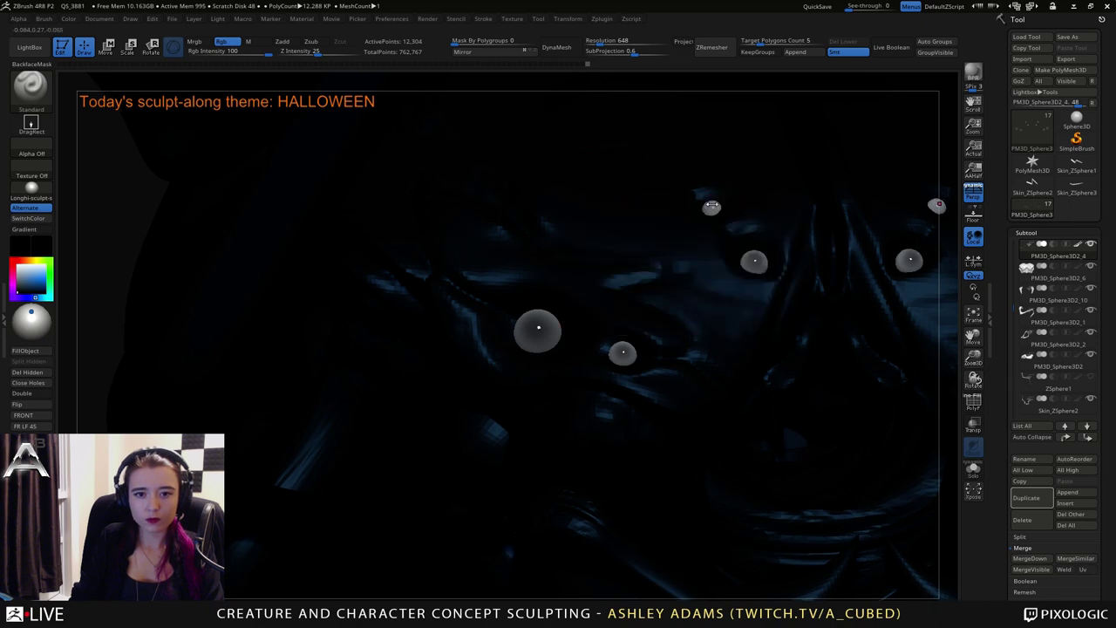
key(space)
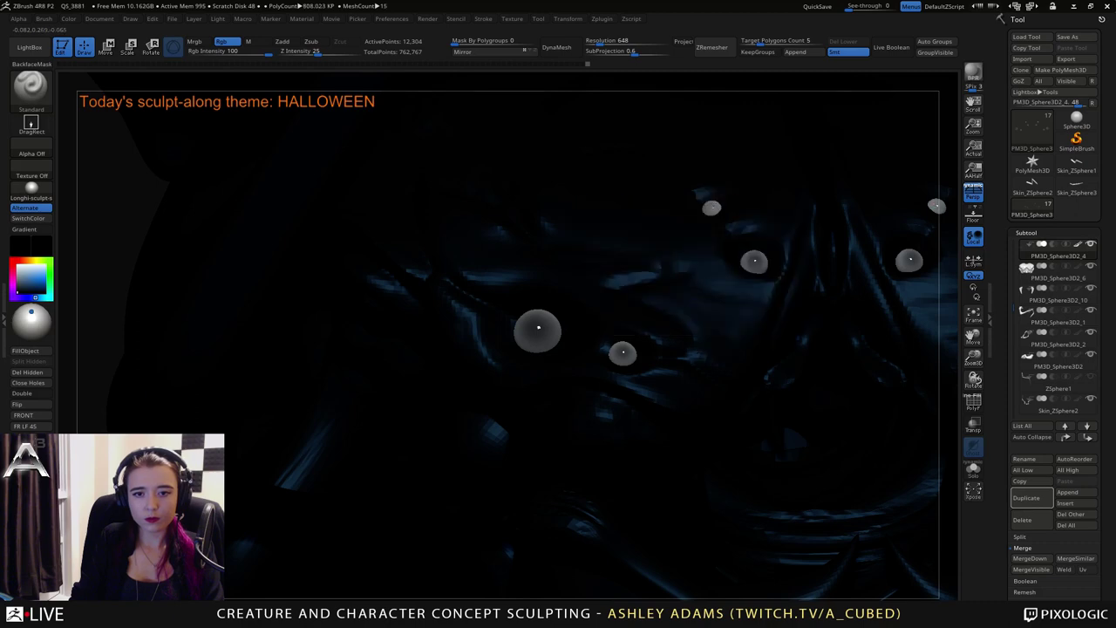
Set the paint color back to white and frame the large outer eyes for highlights.
ctrl+right_drag(734, 299, 718, 241)
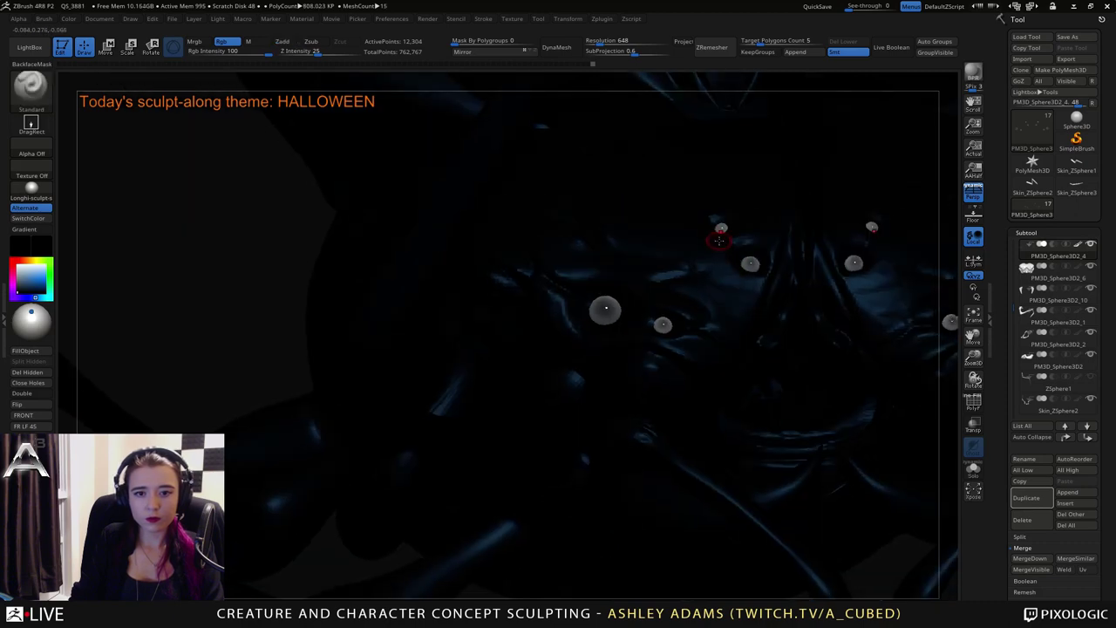
drag(18, 271, 10, 252)
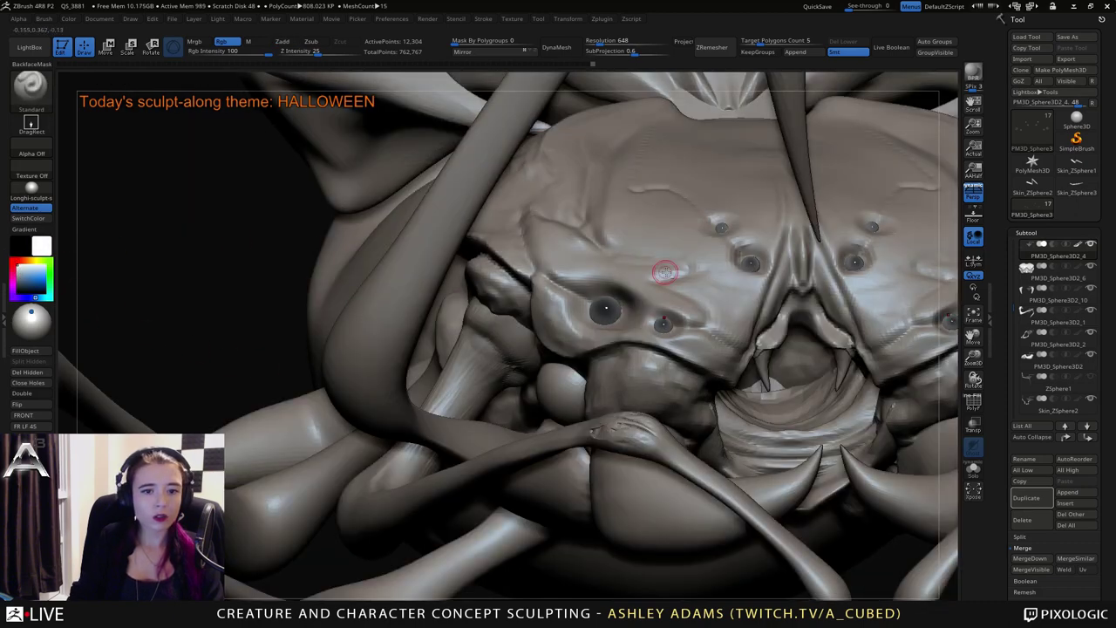
mouse_move(702, 327)
alt+right_down()
mouse_move(657, 315)
mouse_move(652, 260)
alt+right_up()
mouse_move(755, 272)
right_down()
mouse_move(875, 278)
mouse_move(775, 262)
mouse_move(770, 308)
right_up()
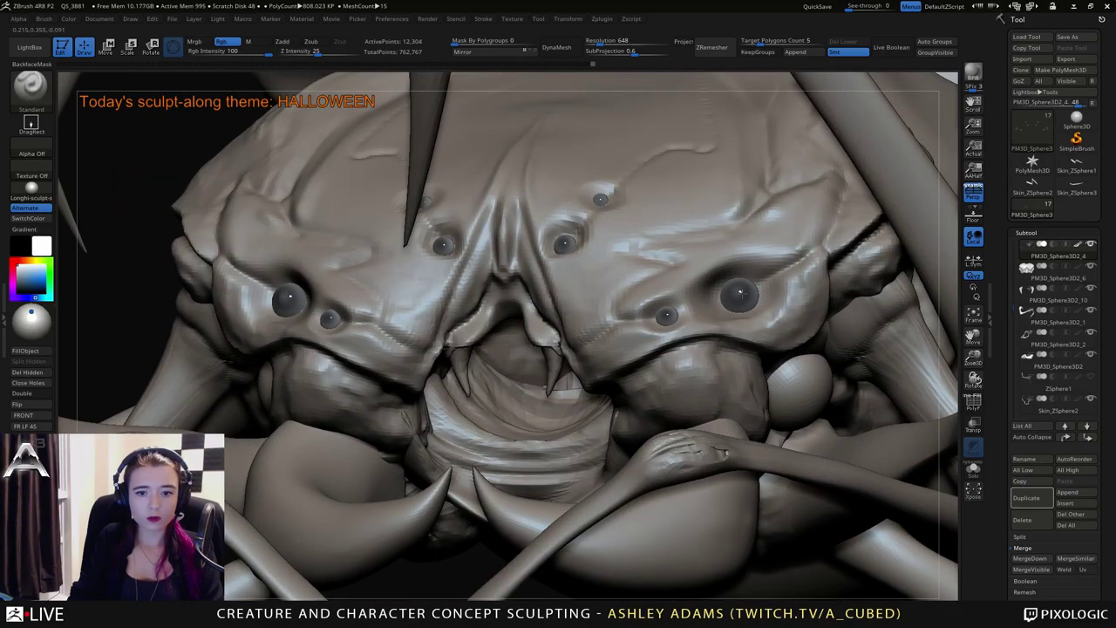
Try painting white highlights onto the large outer eyes with the Standard brush.
key(space)
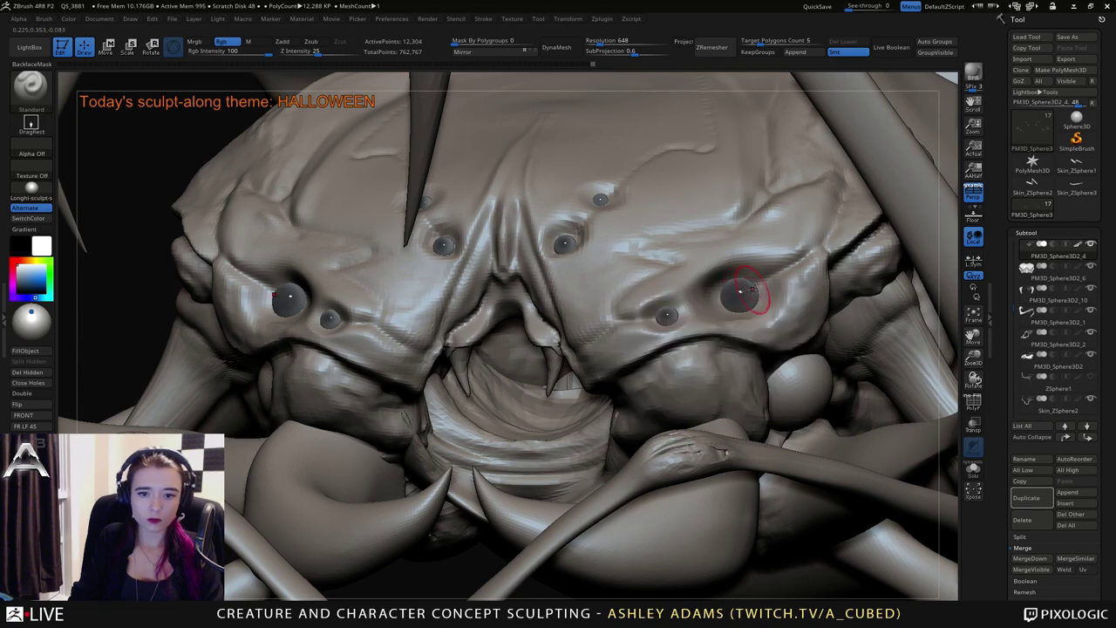
key(space)
click(740, 292)
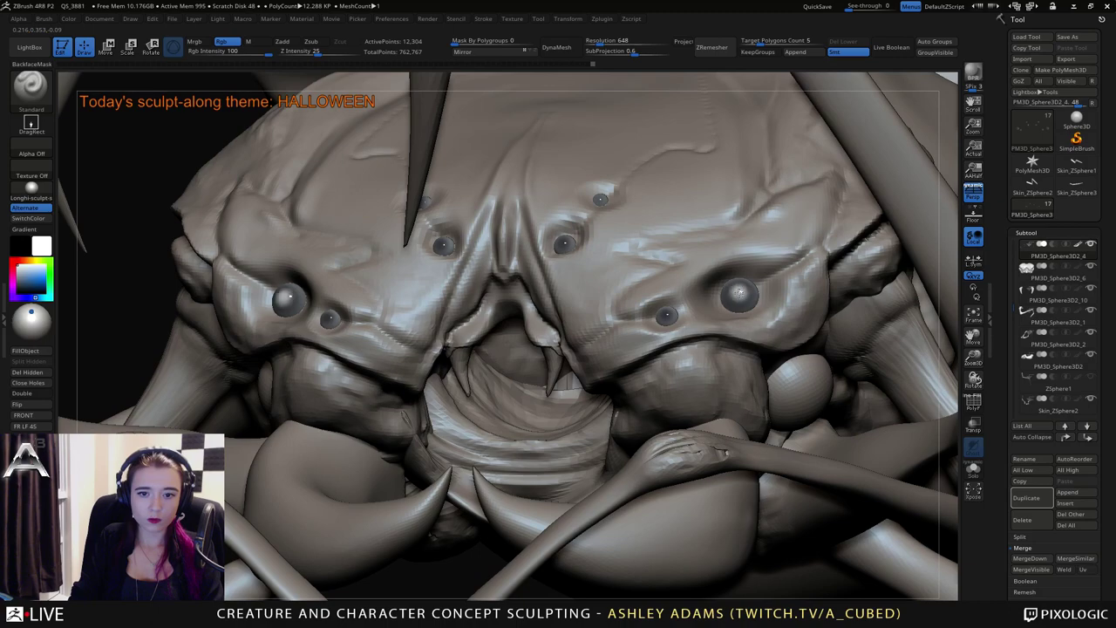
right_drag(703, 294, 764, 286)
key(ctrl+z)
key(space)
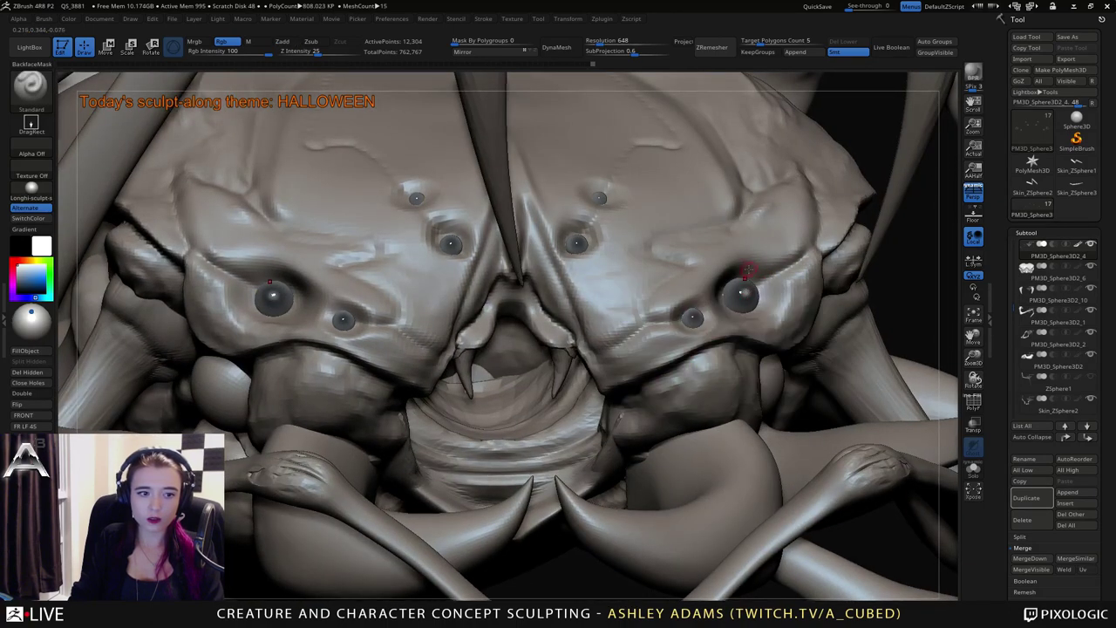
mouse_move(710, 310)
right_down()
mouse_move(669, 310)
mouse_move(706, 254)
mouse_move(713, 359)
right_up()
key(space)
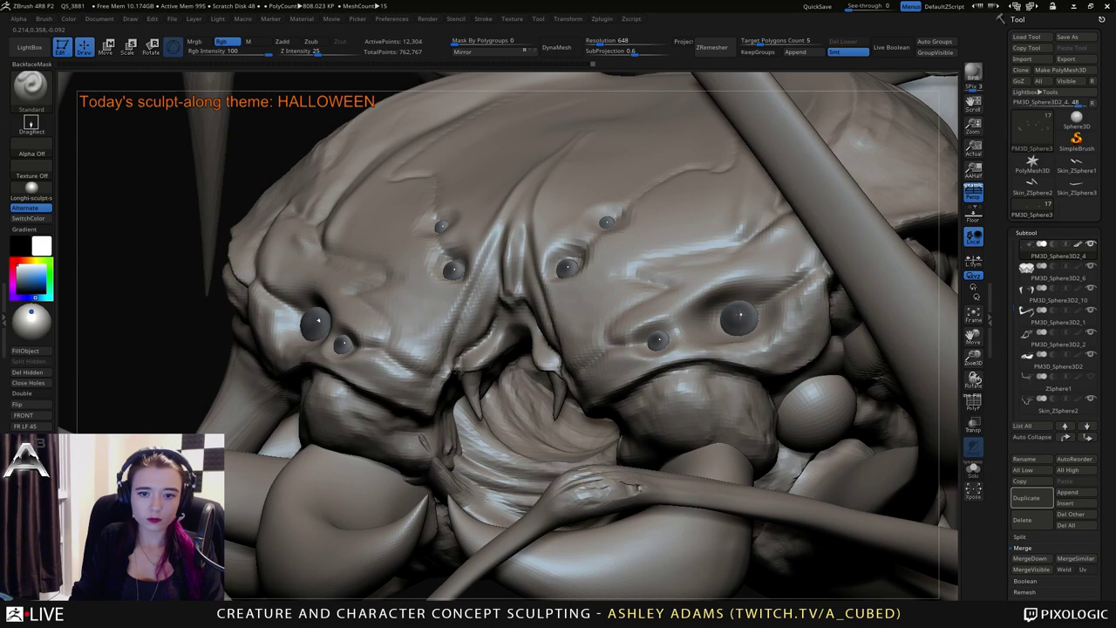
key(space)
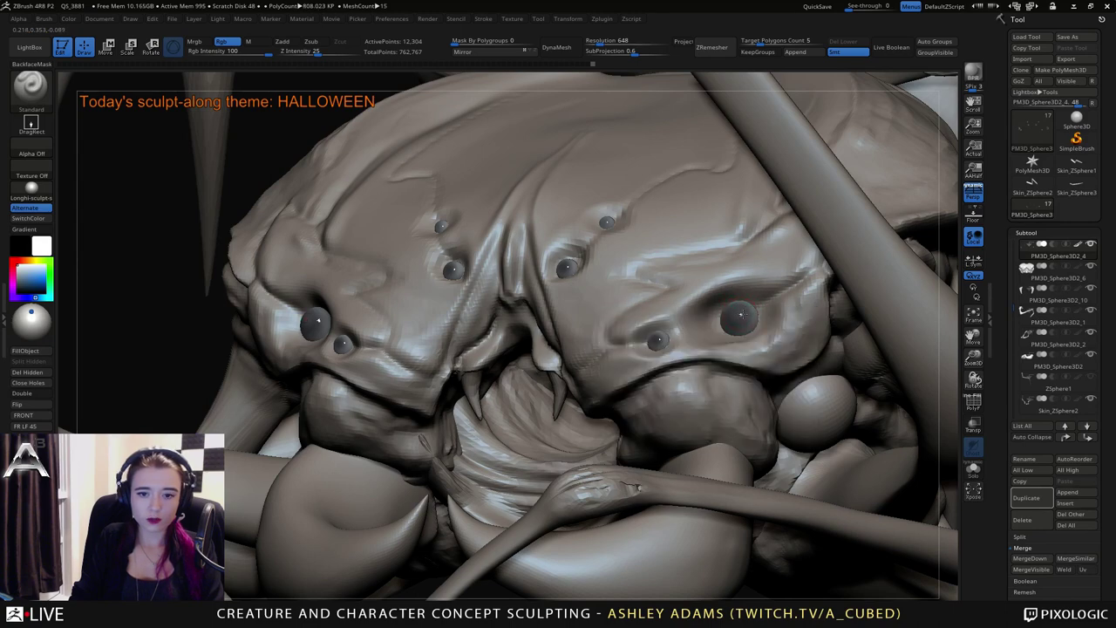
drag(742, 315, 743, 313)
key(ctrl+z)
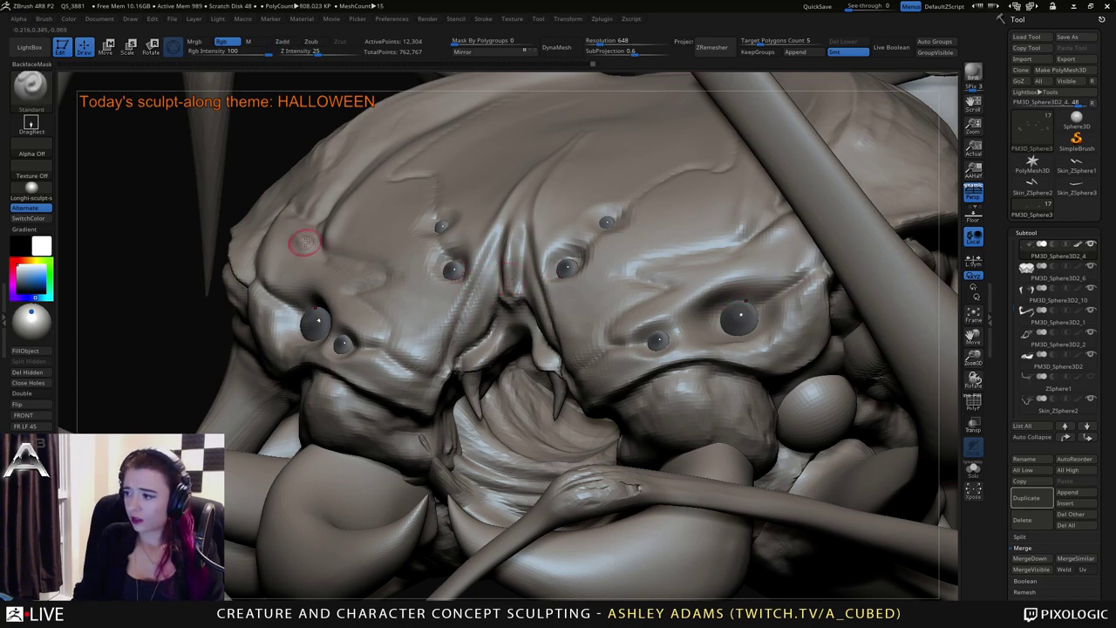
Set the paint color to light grey and paint soft highlights on the large outer eyes and the small lower eyes.
click(17, 275)
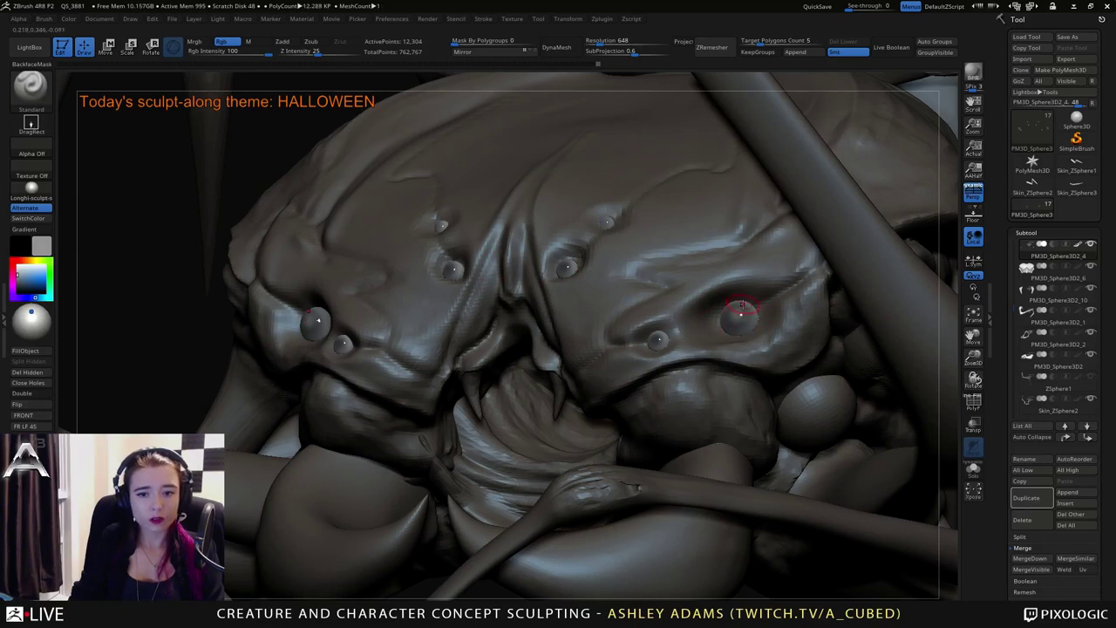
right_drag(667, 335, 660, 335)
key(space)
drag(663, 329, 653, 331)
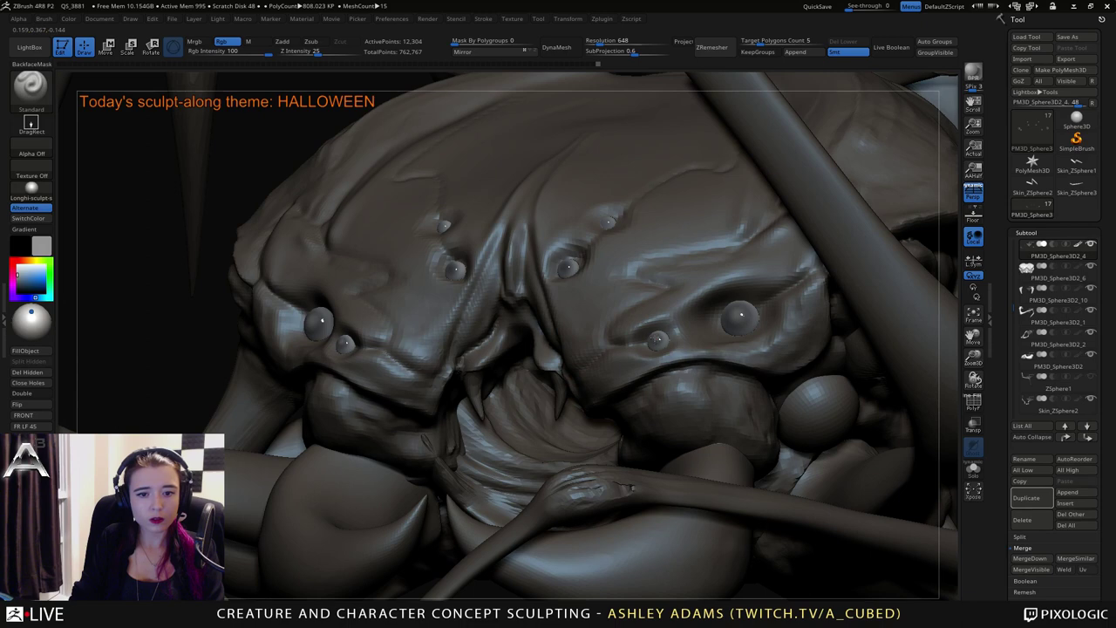
Paint matching light grey highlights onto the two upper pairs of eyes near the head's center.
right_drag(655, 315, 569, 300)
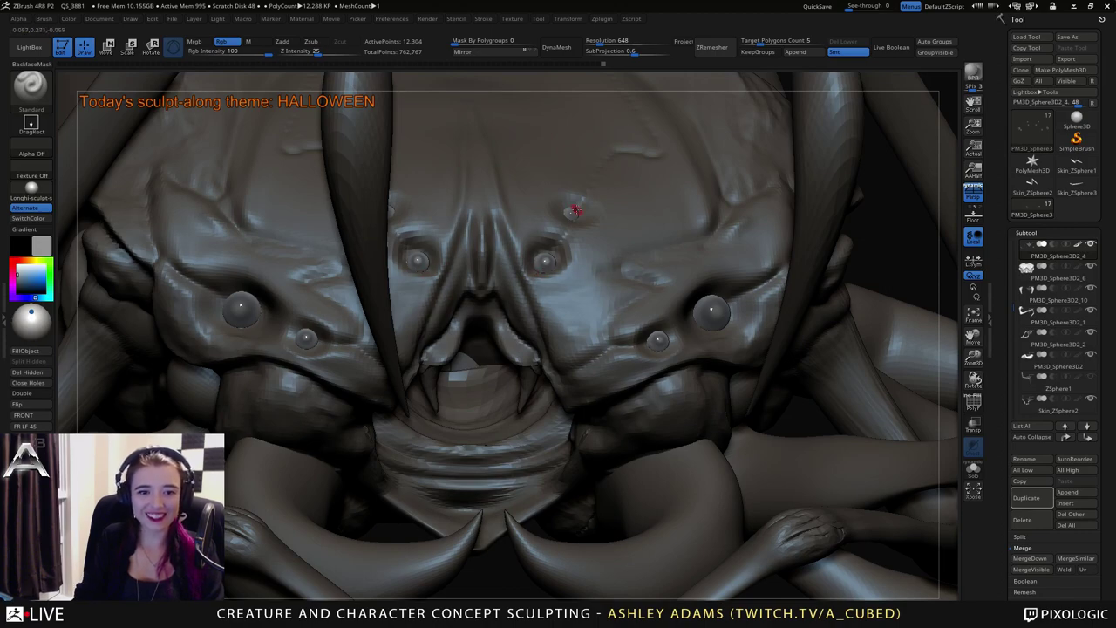
right_drag(564, 209, 560, 254)
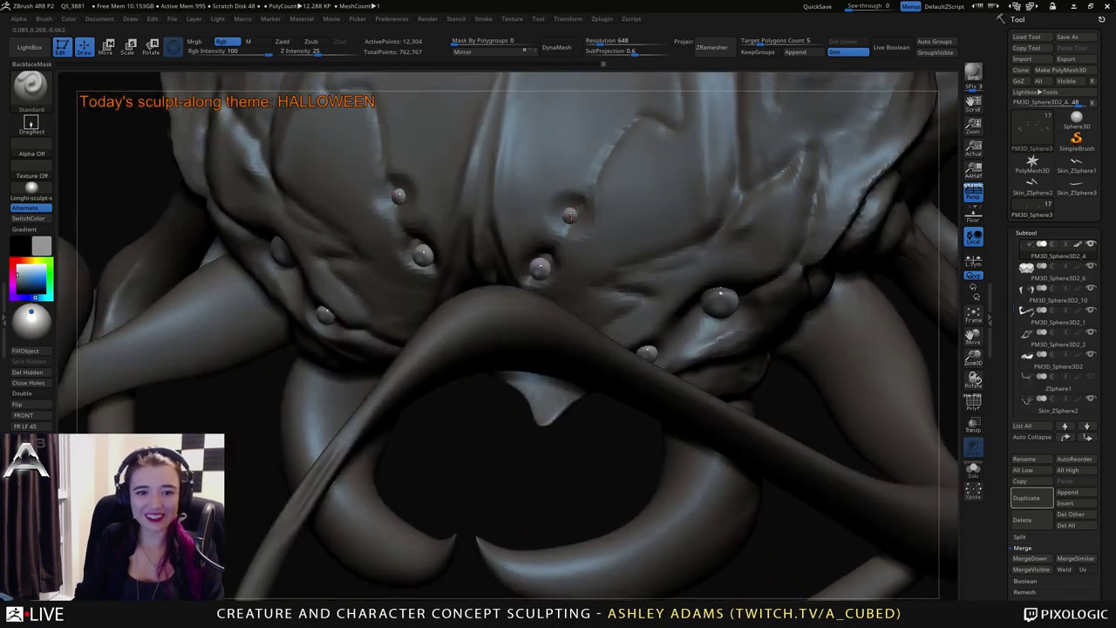
drag(569, 215, 574, 210)
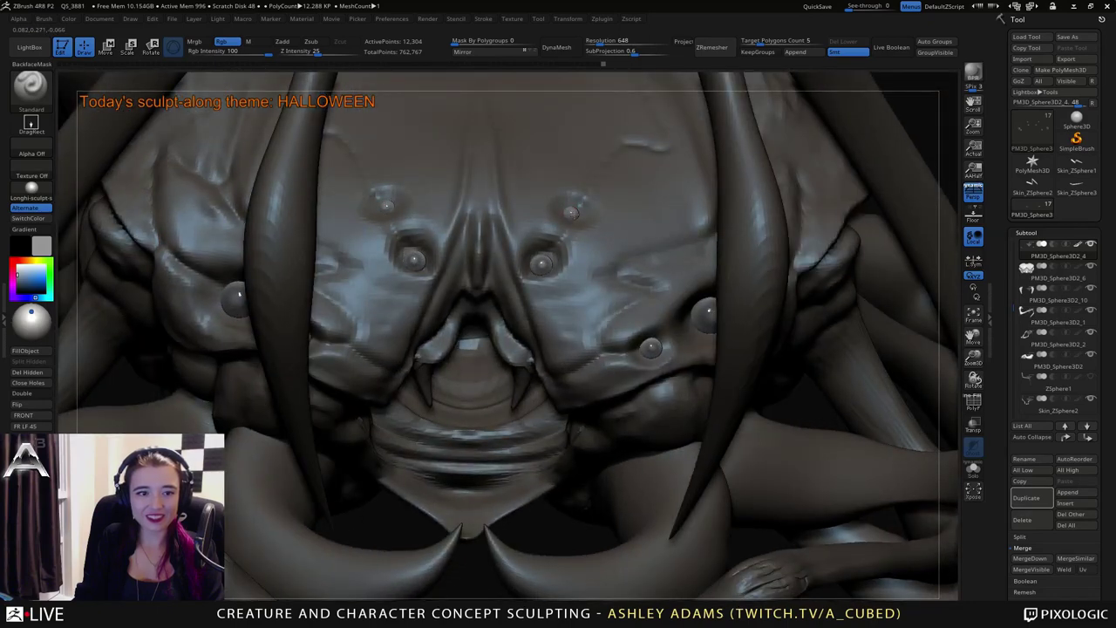
Set the paint color back to white and frame the whole head.
ctrl+right_drag(510, 416, 120, 247)
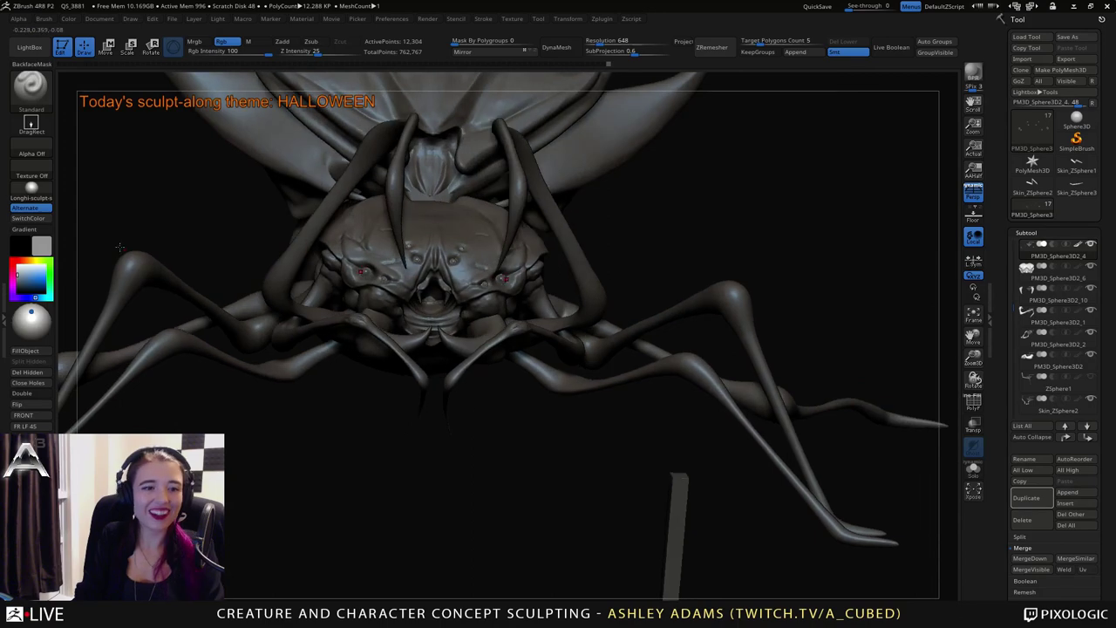
drag(19, 273, 17, 261)
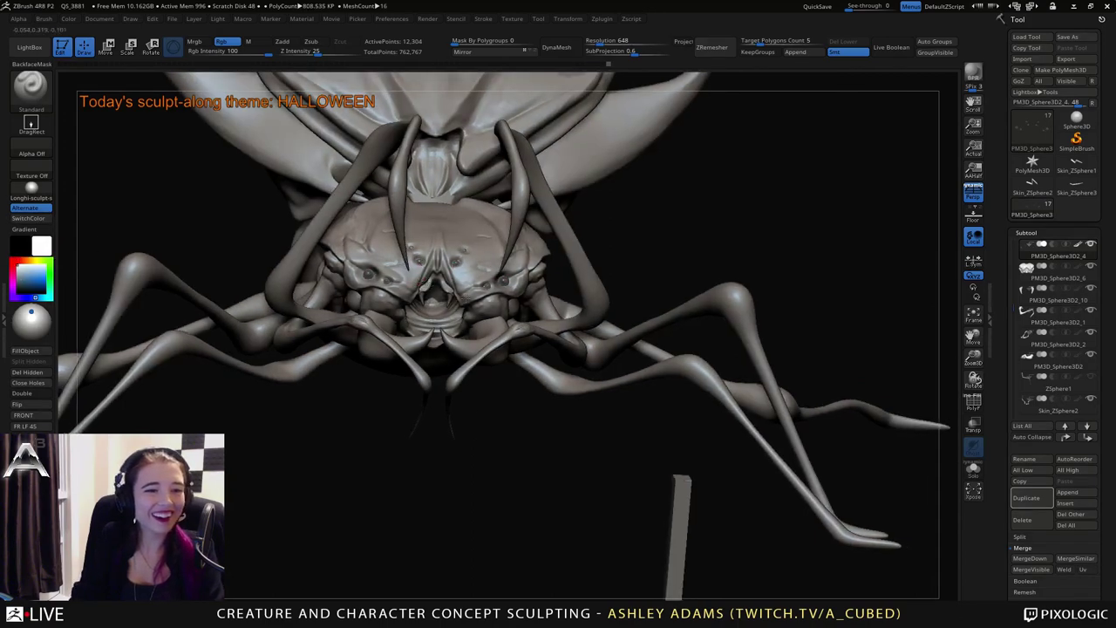
alt+right_drag(467, 299, 545, 328)
mouse_move(550, 269)
ctrl+right_down()
mouse_move(633, 335)
mouse_move(556, 322)
mouse_move(594, 329)
ctrl+right_up()
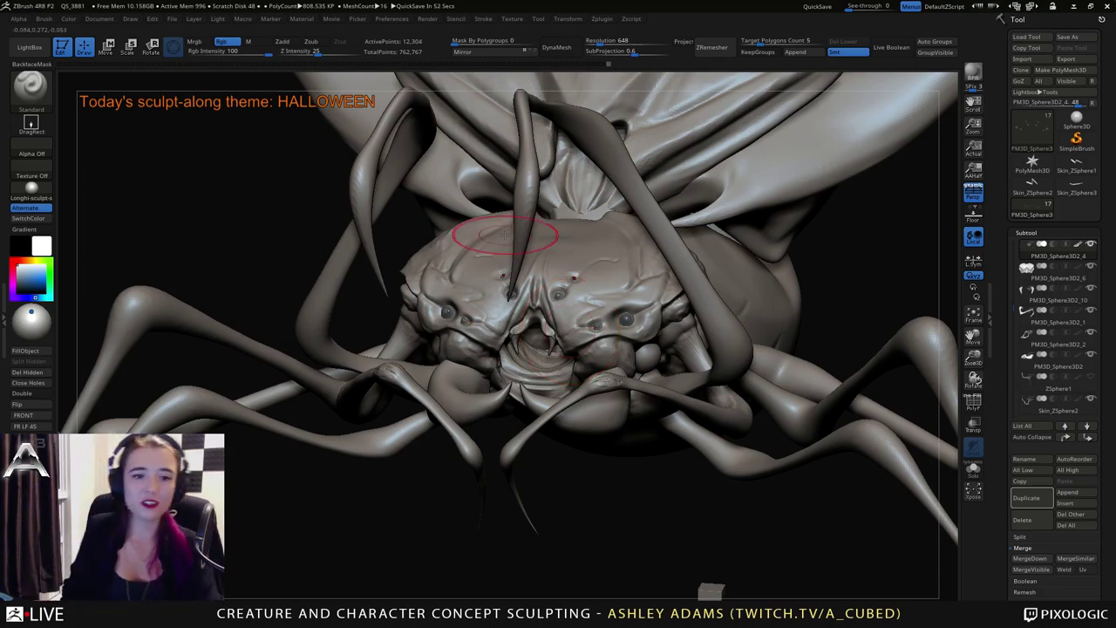
Select the head shell subtool and carve creases along its edge beside the mouth opening with the DamStandard brush.
mouse_move(503, 232)
right_down()
mouse_move(598, 340)
mouse_move(553, 333)
mouse_move(570, 367)
mouse_move(645, 361)
mouse_move(593, 305)
mouse_move(577, 307)
mouse_move(563, 334)
right_up()
alt+click(557, 322)
right_click(558, 323)
key(b)
key(d)
key(s)
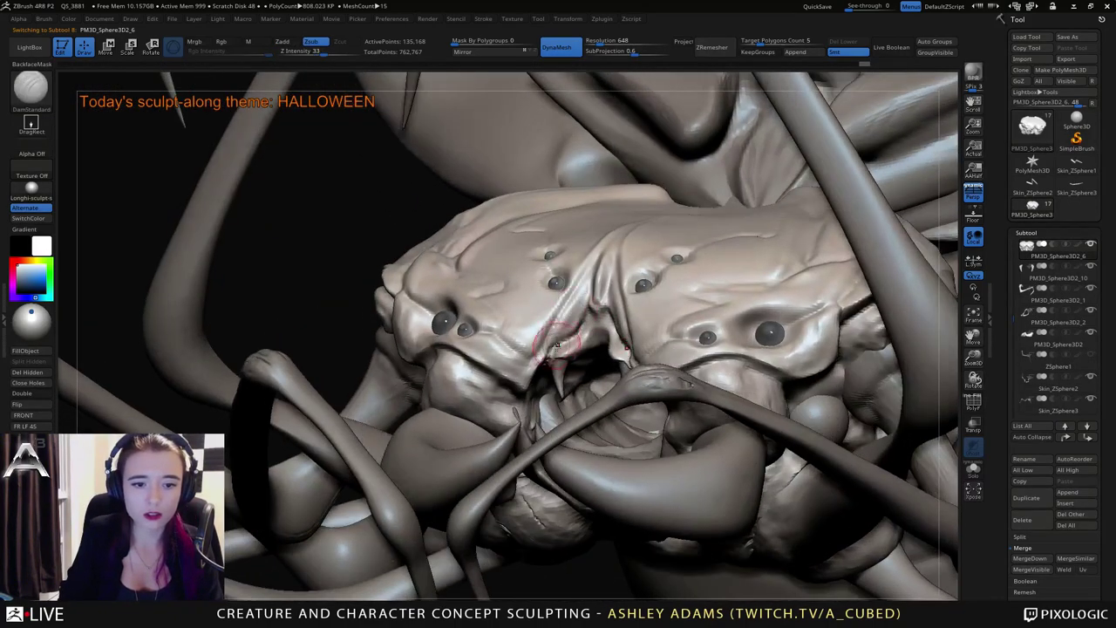
drag(540, 358, 565, 330)
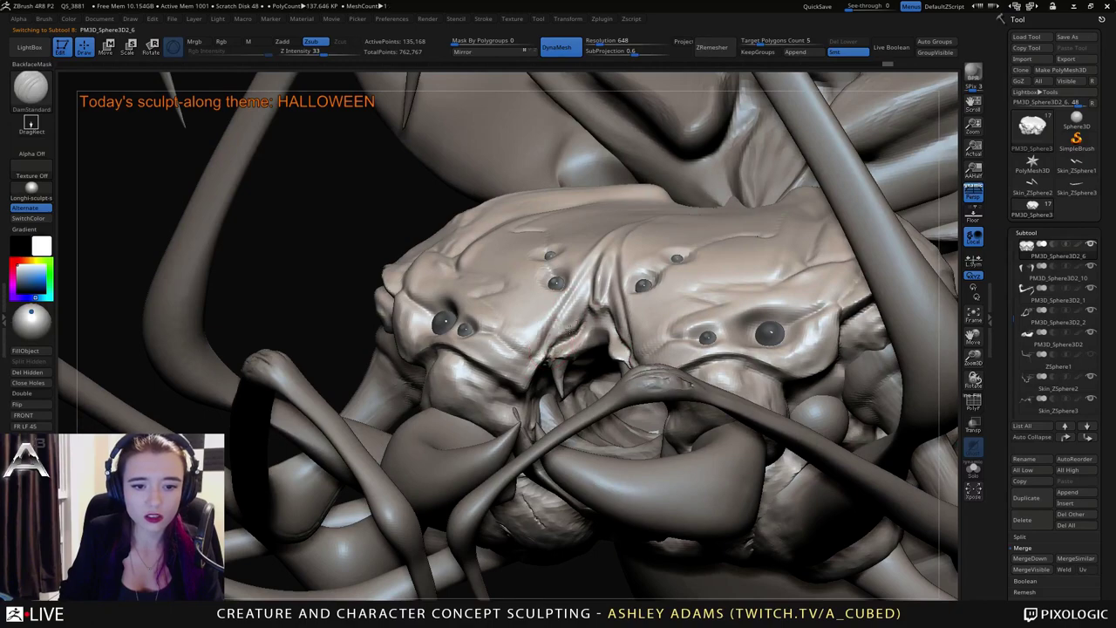
mouse_move(595, 301)
right_down()
mouse_move(621, 306)
mouse_move(603, 307)
mouse_move(610, 316)
right_up()
right_click(601, 307)
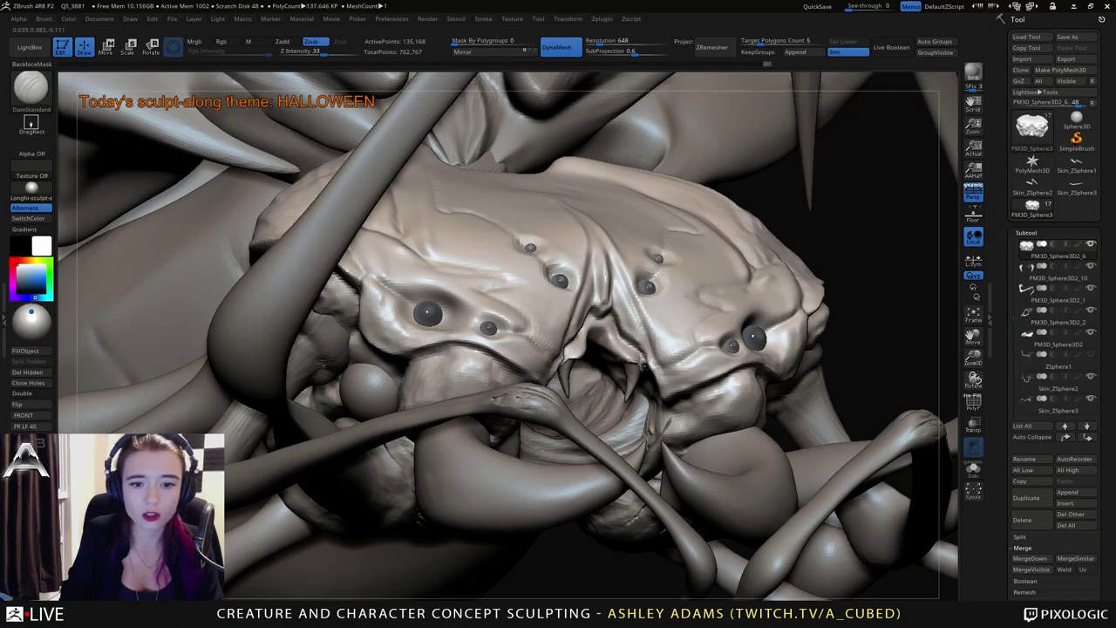
Switch to the ClayBuildup brush and smooth the head shell's surface around the mouth opening.
mouse_move(643, 361)
right_down()
mouse_move(676, 359)
mouse_move(650, 373)
mouse_move(635, 366)
mouse_move(671, 341)
mouse_move(665, 326)
right_up()
key(b)
key(c)
key(b)
shift+drag(619, 349, 629, 347)
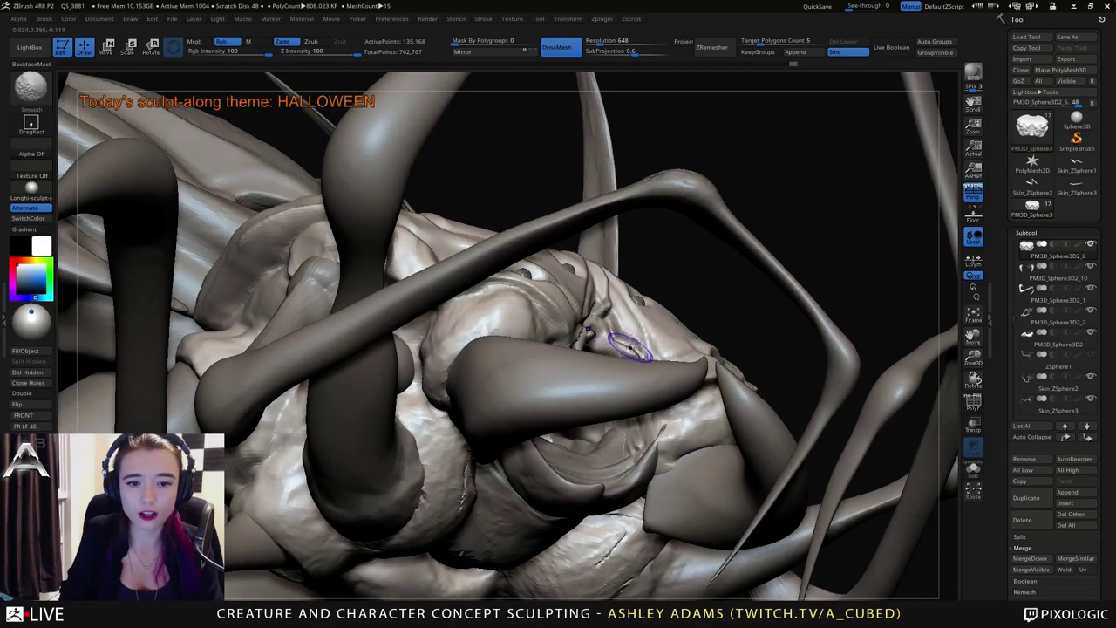
Select the ridged mouth subtool PM3D_Sphere3D1 and reshape its lower edge with the SnakeHook brush.
mouse_move(629, 347)
right_down()
mouse_move(531, 341)
mouse_move(558, 350)
mouse_move(427, 383)
right_up()
key(b)
key(s)
key(h)
alt+click(530, 368)
right_click(467, 419)
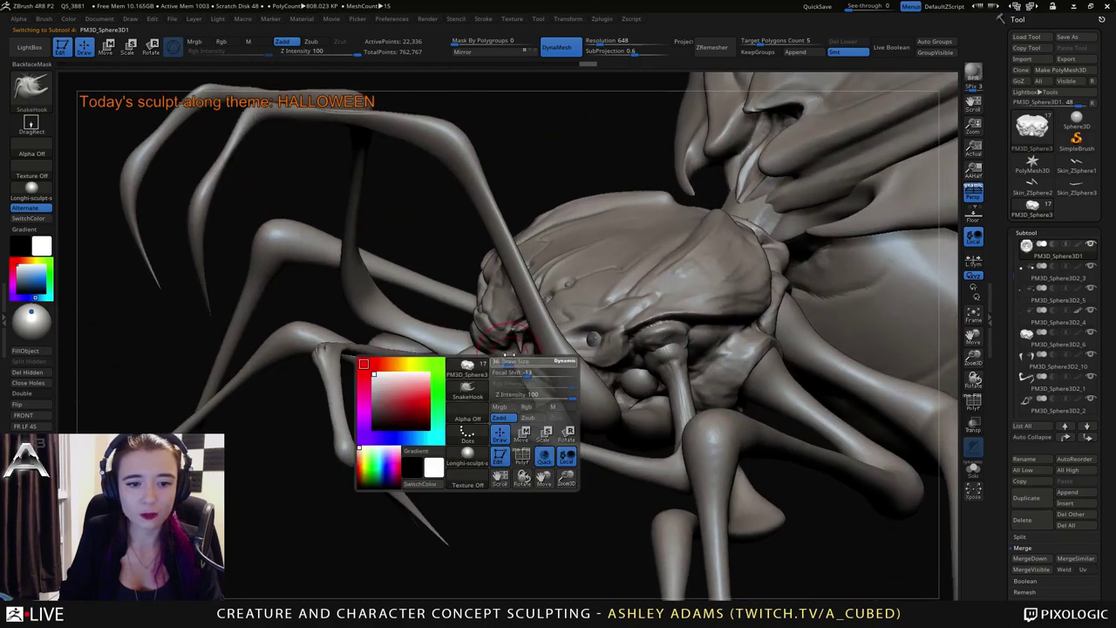
right_drag(521, 341, 461, 382)
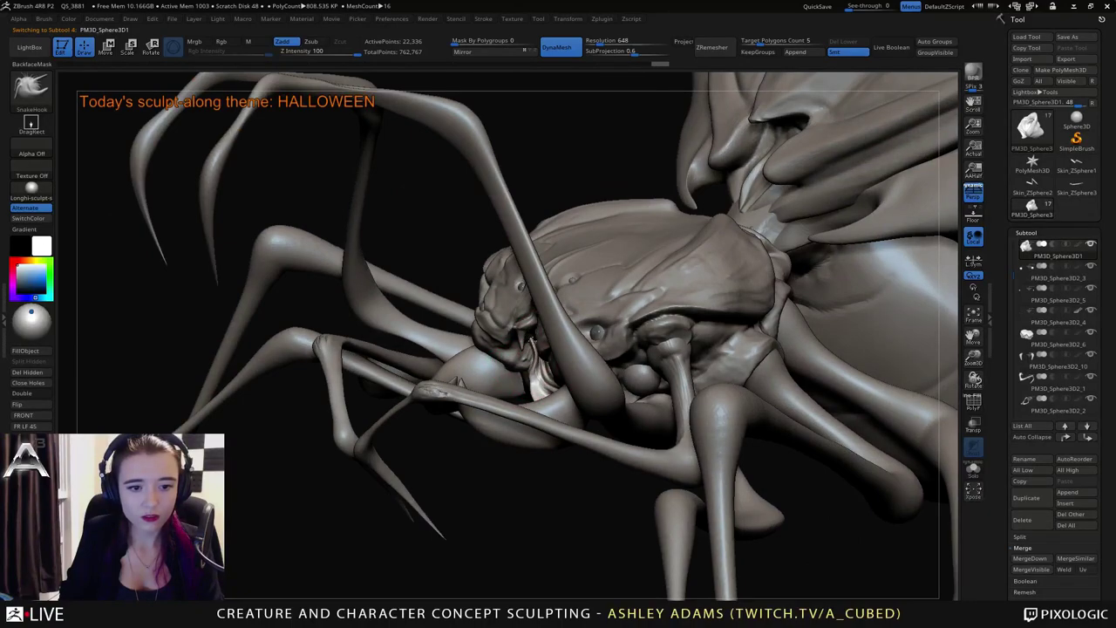
mouse_move(532, 341)
right_down()
mouse_move(576, 386)
mouse_move(636, 362)
mouse_move(614, 381)
right_up()
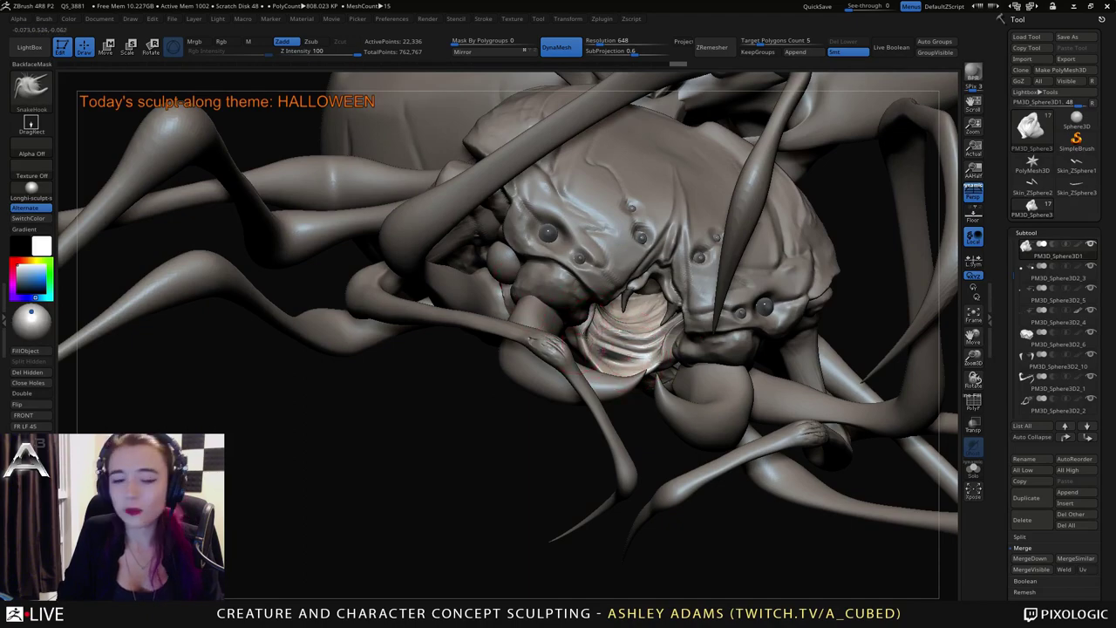
mouse_move(603, 357)
right_down()
mouse_move(602, 394)
mouse_move(556, 421)
right_up()
right_click(556, 422)
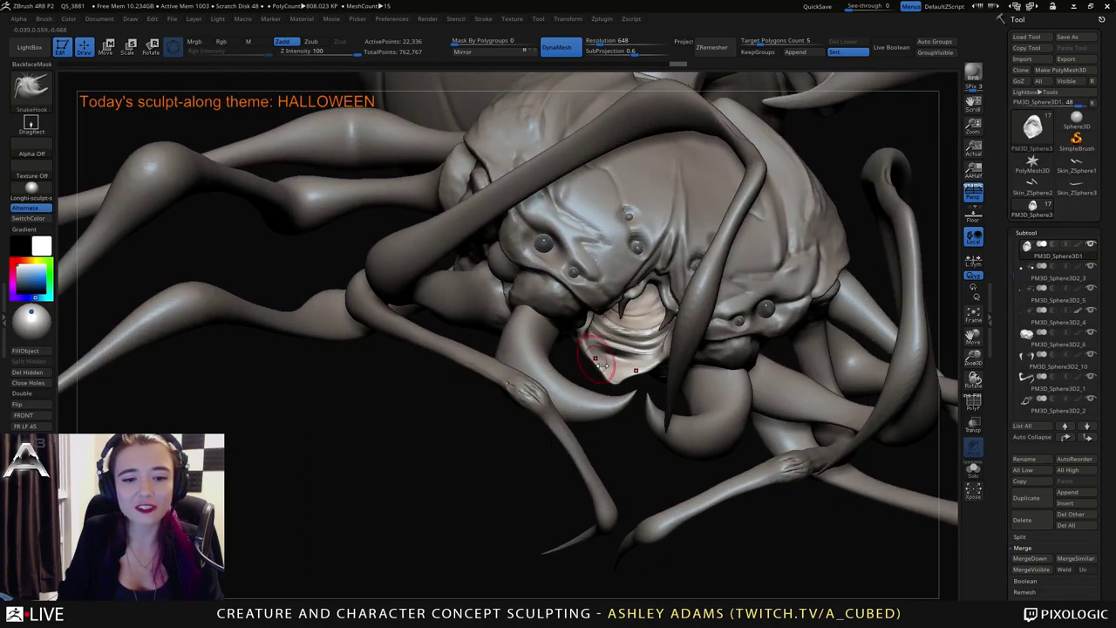
Build up the underside of the mouth piece with the ClayBuildup brush.
mouse_move(593, 367)
right_down()
mouse_move(586, 356)
mouse_move(611, 313)
mouse_move(591, 371)
mouse_move(579, 363)
right_up()
key(b)
key(c)
key(b)
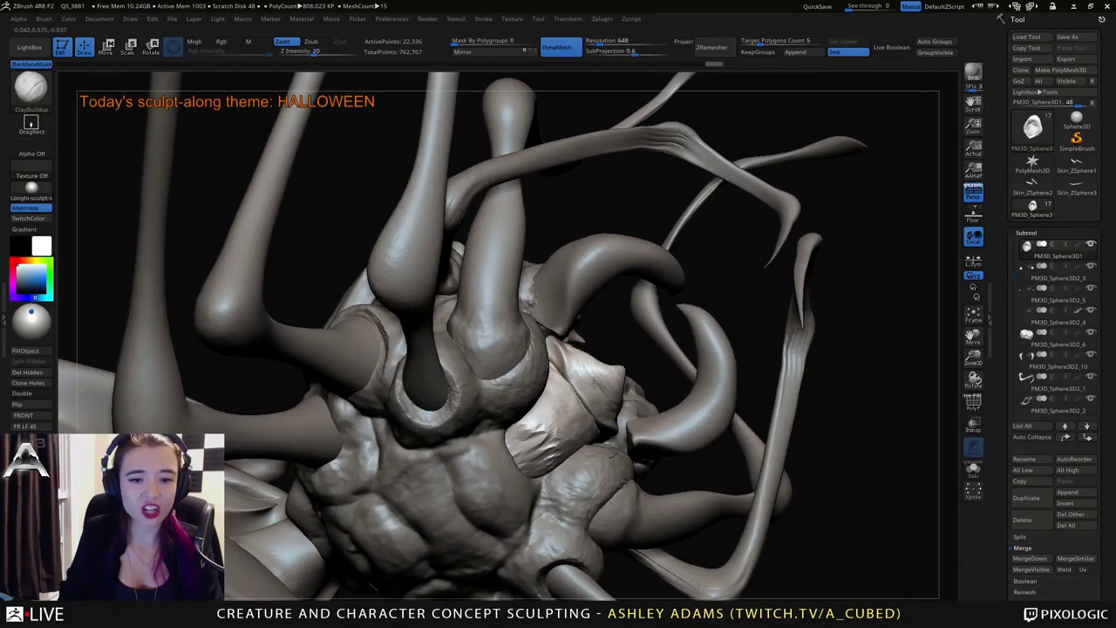
Return to the SnakeHook brush and pull the front of the mouth piece into shape.
mouse_move(603, 373)
right_down()
mouse_move(578, 349)
mouse_move(543, 444)
mouse_move(597, 342)
right_up()
key(b)
key(s)
key(h)
key(space)
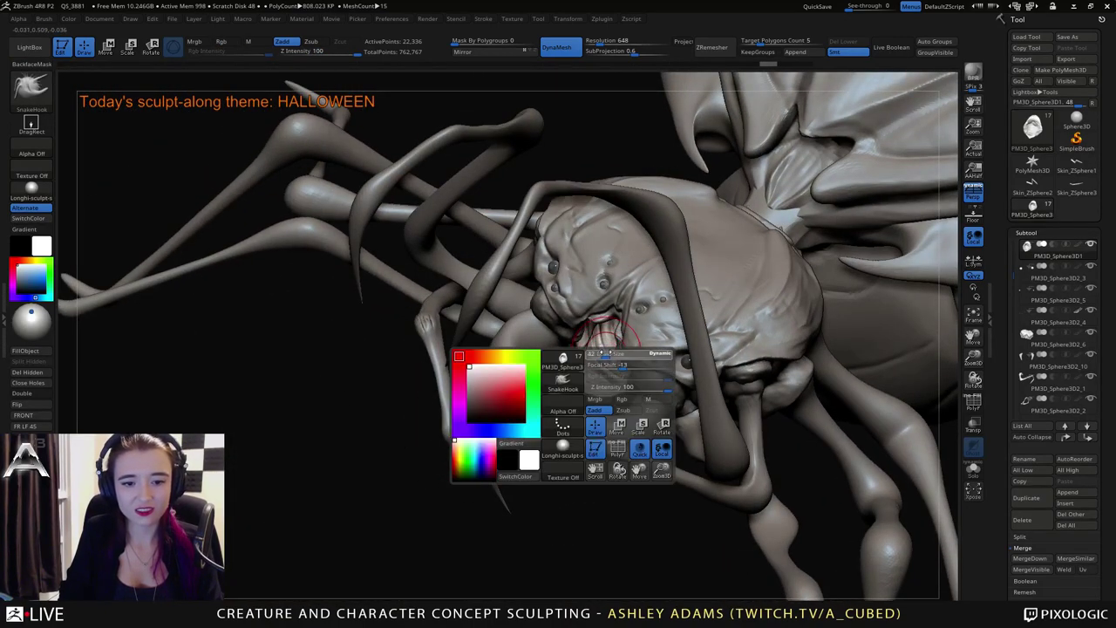
mouse_move(612, 353)
right_down()
mouse_move(593, 393)
mouse_move(603, 421)
mouse_move(617, 399)
right_up()
Reduce the SnakeHook draw size and pull pointed tips out of the mouth piece's front rim.
key(space)
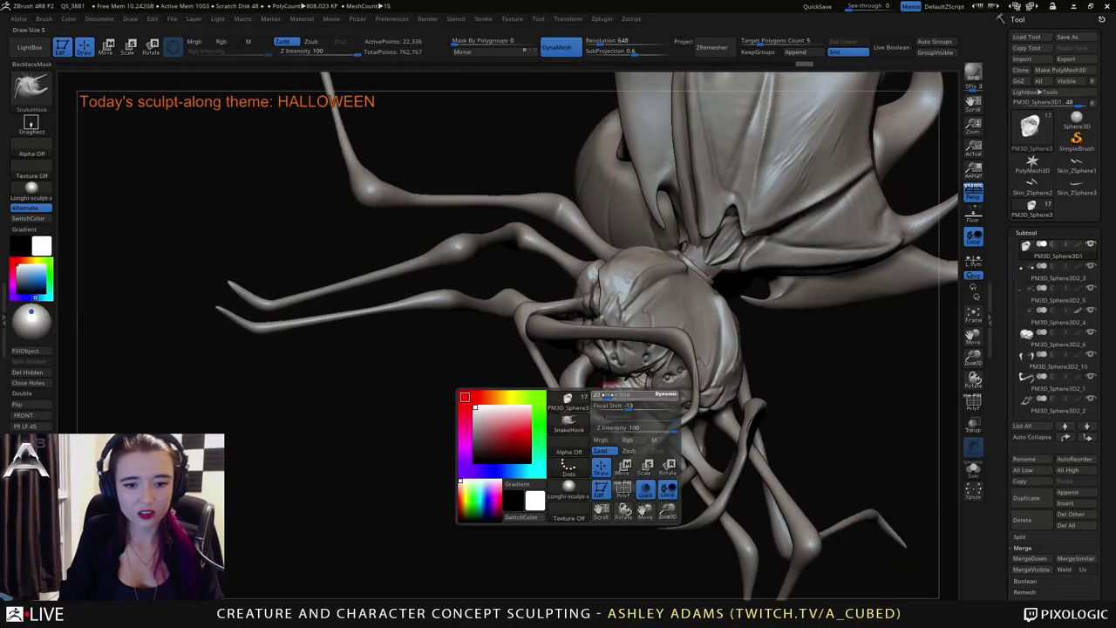
drag(617, 399, 609, 398)
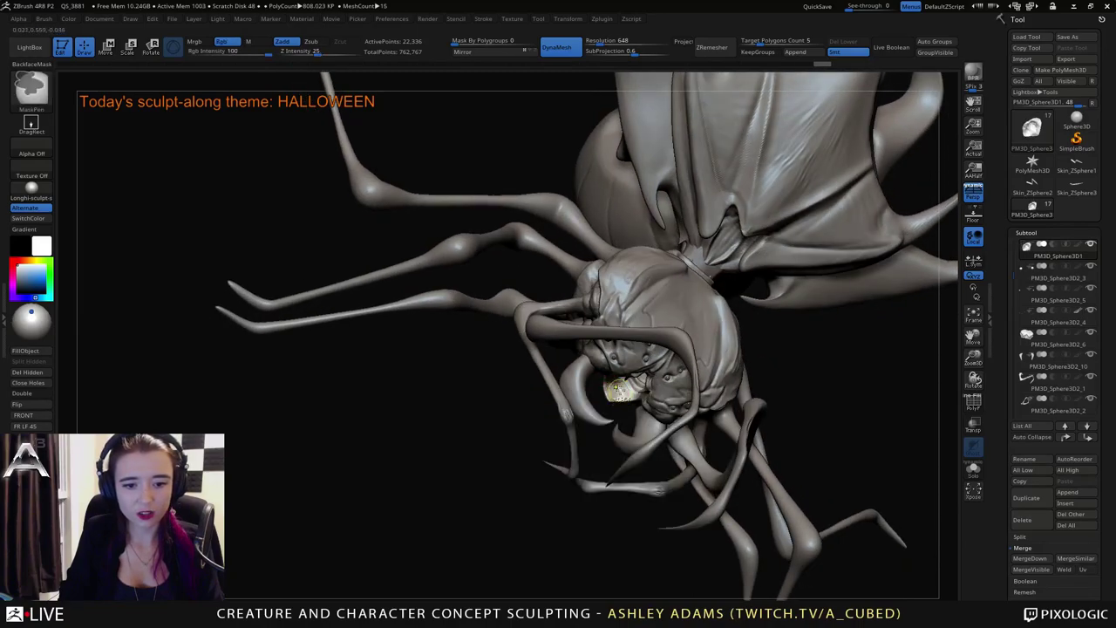
mouse_move(615, 392)
right_down()
mouse_move(614, 366)
mouse_move(654, 337)
mouse_move(675, 354)
mouse_move(690, 314)
mouse_move(701, 320)
right_up()
key(space)
key(shift)
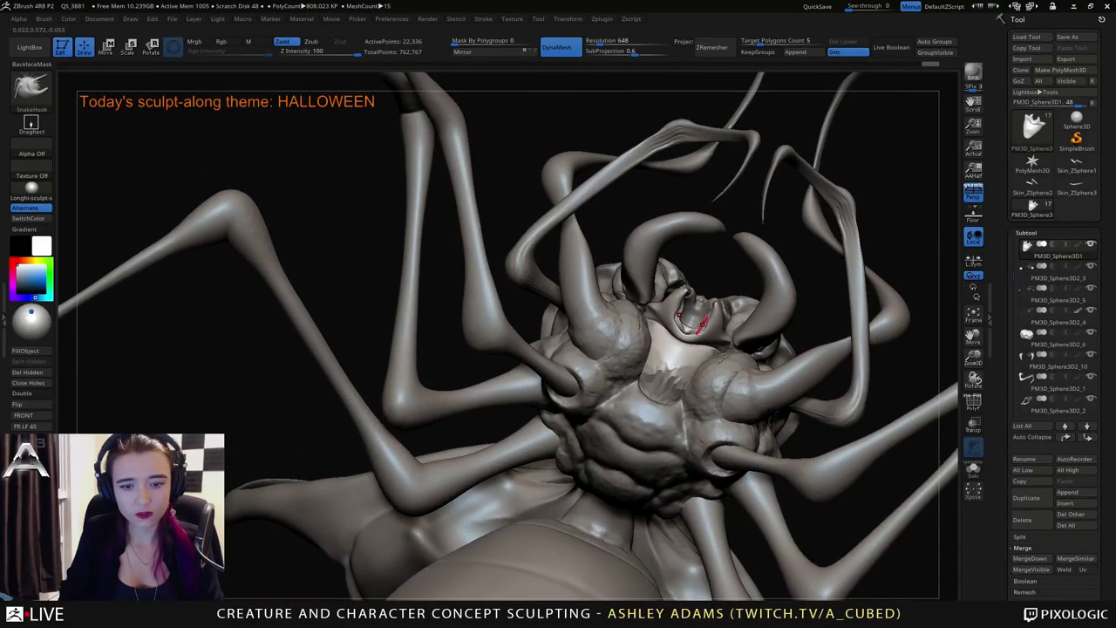
Undo the last SnakeHook stroke on the creature's lower mouthpart and smooth its surface with the Inflat brush active.
key(space)
click(689, 330)
key(ctrl+z)
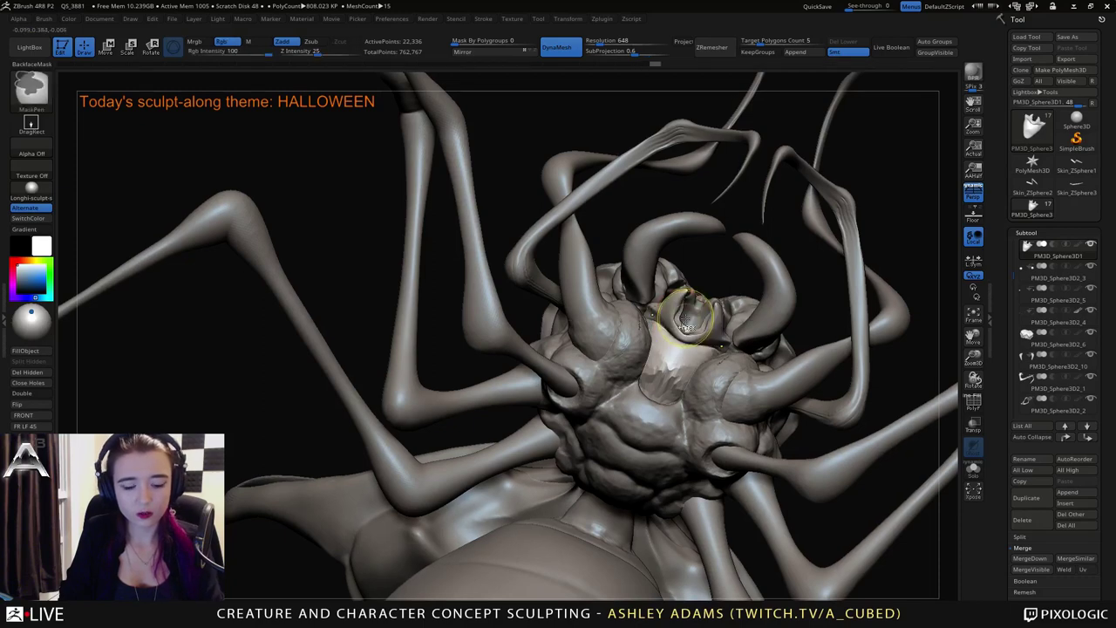
key(b)
key(i)
key(n)
mouse_move(679, 324)
shift+mouse_down()
mouse_move(689, 329)
mouse_move(677, 351)
shift+mouse_up()
Pull the lower mouthpart's rim outward with the SnakeHook brush, shaping it into a jaw with two pointed prongs.
key(b)
key(s)
key(h)
right_drag(650, 356, 707, 314)
key(space)
click(699, 311)
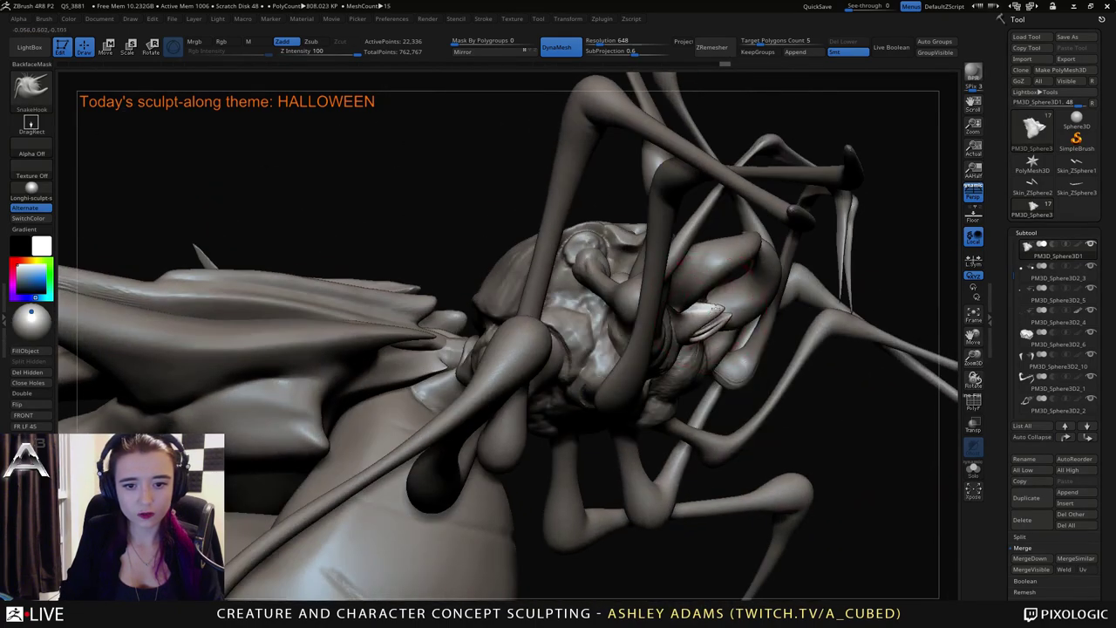
drag(710, 301, 715, 307)
mouse_move(785, 325)
right_down()
mouse_move(705, 311)
mouse_move(716, 305)
right_up()
right_click(689, 340)
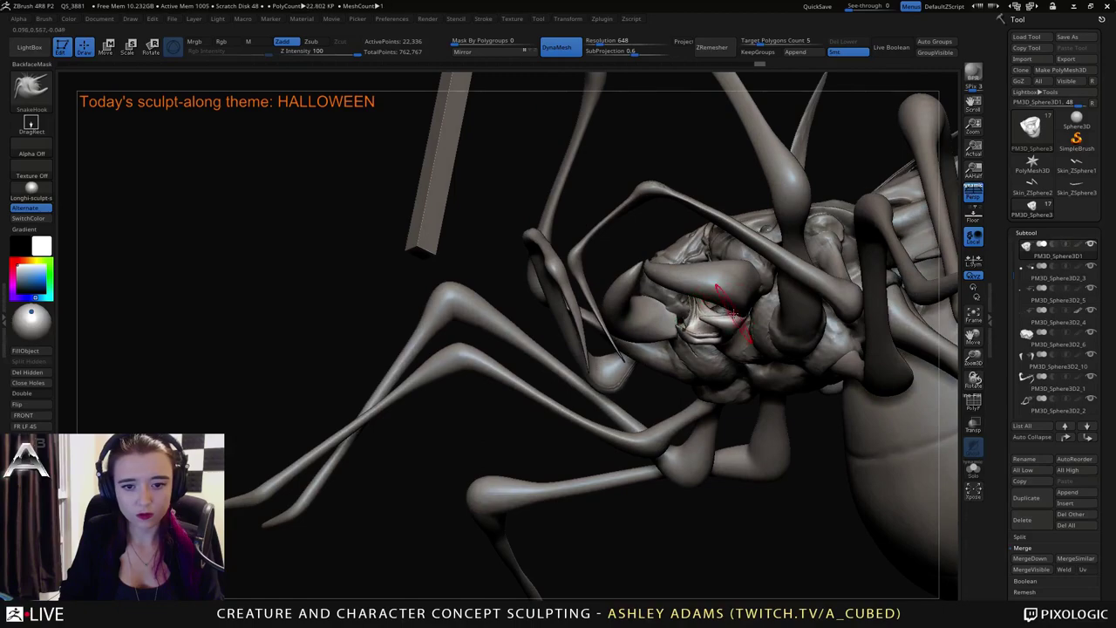
mouse_move(731, 310)
mouse_down()
mouse_move(689, 275)
mouse_move(654, 288)
mouse_move(704, 309)
mouse_up()
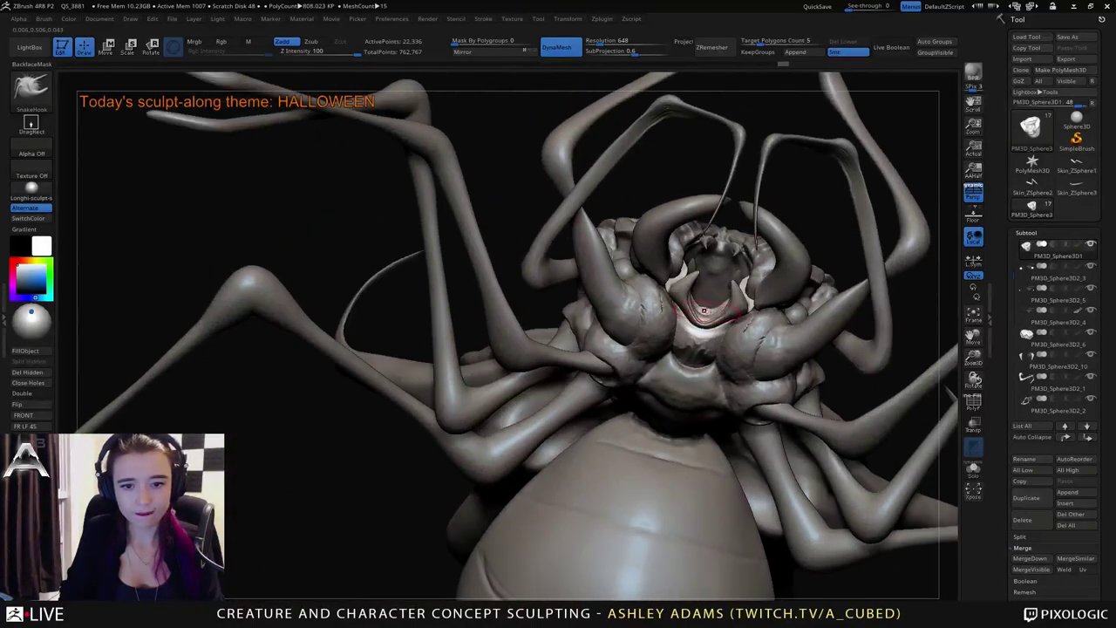
mouse_move(694, 347)
mouse_down()
mouse_move(707, 309)
mouse_move(723, 311)
mouse_move(680, 305)
mouse_move(680, 316)
mouse_move(683, 277)
mouse_move(670, 305)
mouse_up()
Refine the lower jaw's prongs from several angles with the Inflat and SnakeHook brushes.
key(b)
key(i)
key(n)
key(b)
key(s)
key(h)
right_click(673, 305)
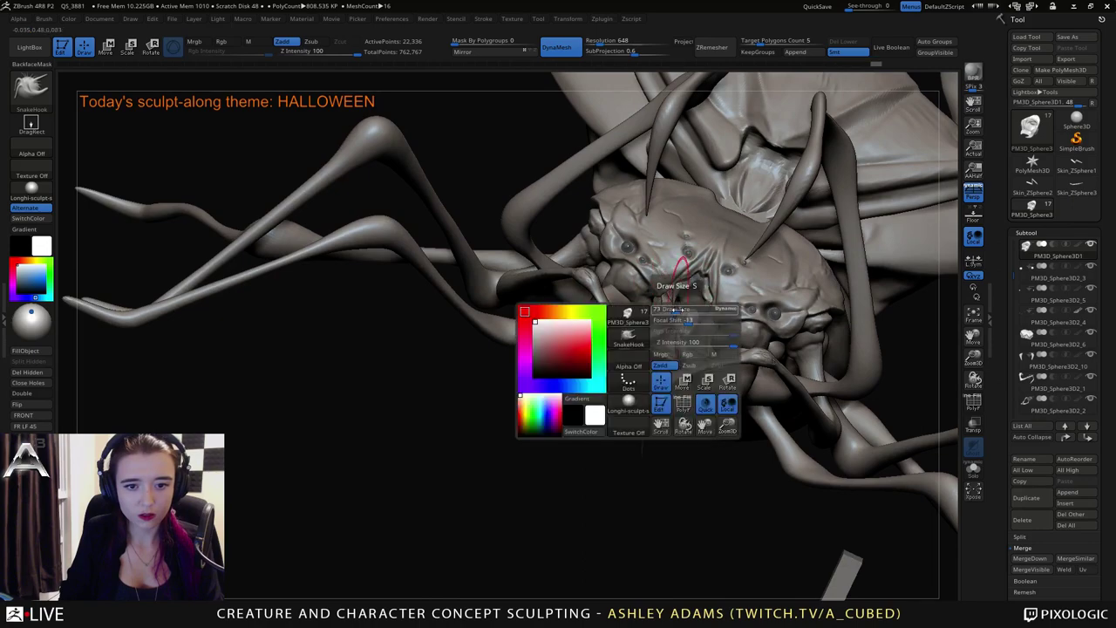
right_drag(673, 305, 670, 322)
drag(662, 322, 655, 300)
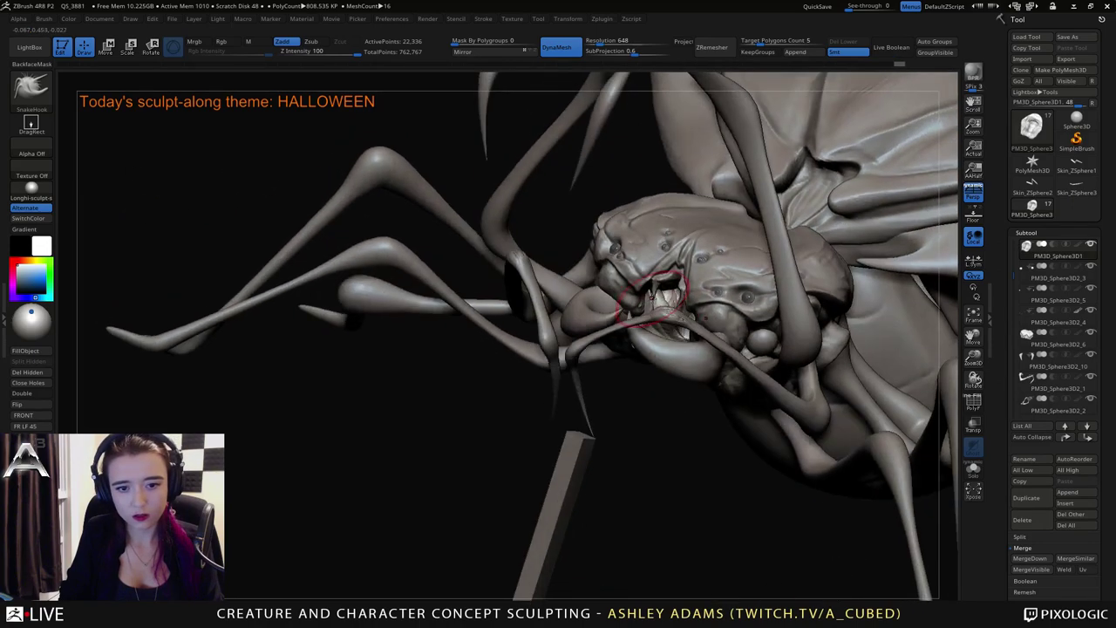
right_drag(652, 288, 675, 326)
mouse_move(704, 370)
ctrl+right_down()
mouse_move(683, 319)
mouse_move(635, 317)
mouse_move(562, 403)
ctrl+right_up()
Enlarge the SnakeHook brush and make the large upper back plate with the long central spike the active subtool.
key(space)
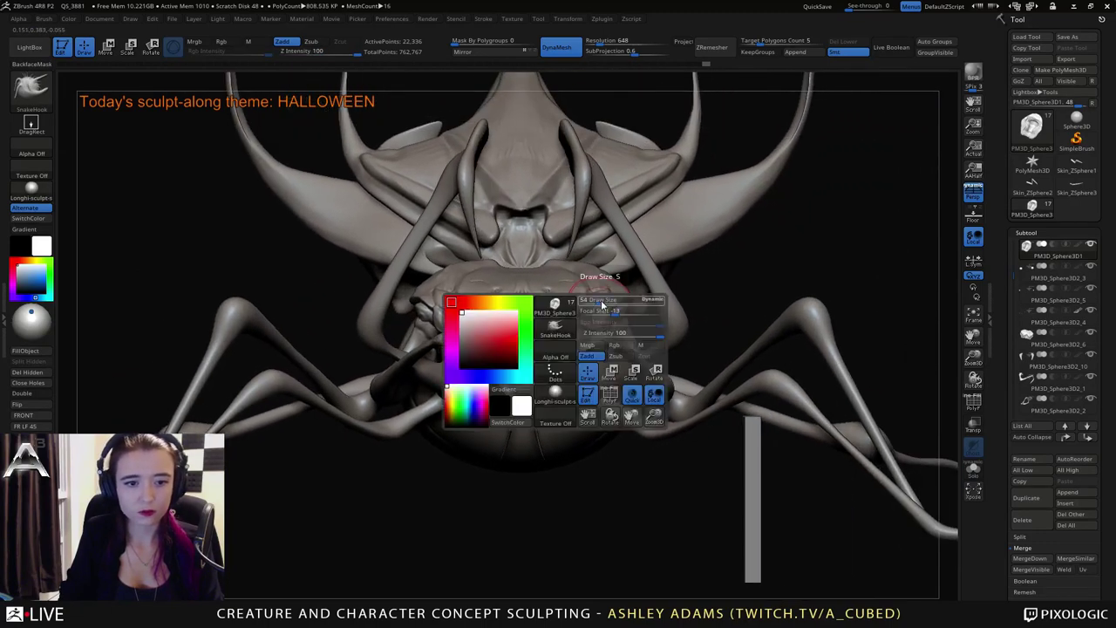
drag(595, 305, 605, 305)
alt+right_drag(626, 289, 694, 305)
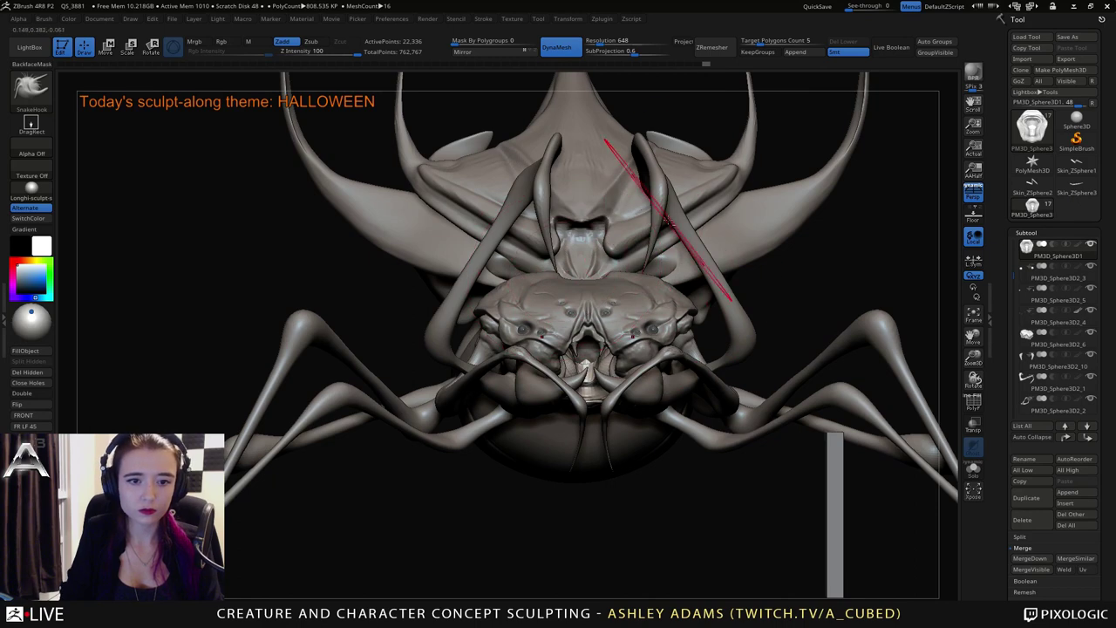
alt+click(664, 218)
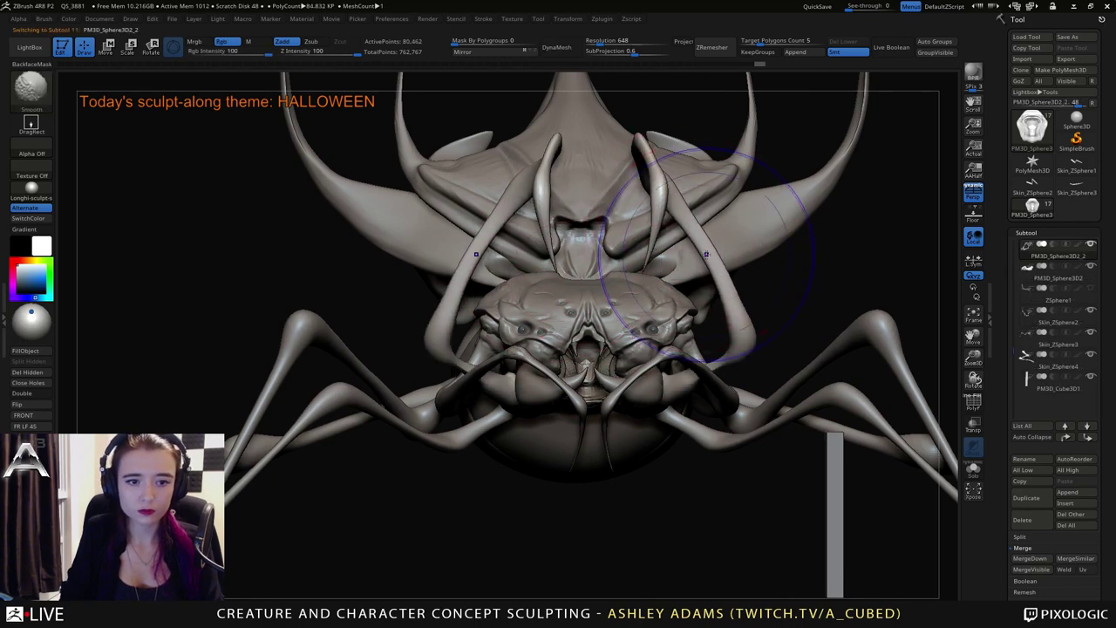
ctrl+right_drag(708, 255, 702, 234)
right_drag(601, 193, 636, 218)
alt+click(563, 199)
mouse_move(562, 201)
alt+right_down()
mouse_move(558, 288)
mouse_move(531, 324)
mouse_move(556, 326)
alt+right_up()
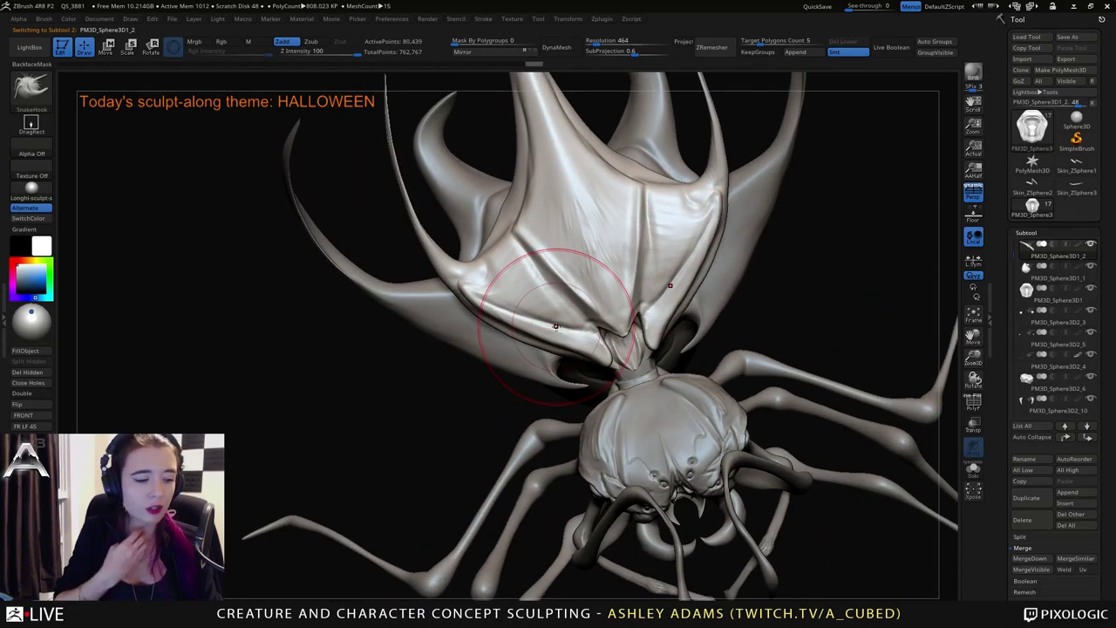
Lengthen the upper back plate's central spike from the side with SnakeHook and smooth it to a fine tip.
ctrl+right_drag(697, 263, 713, 305)
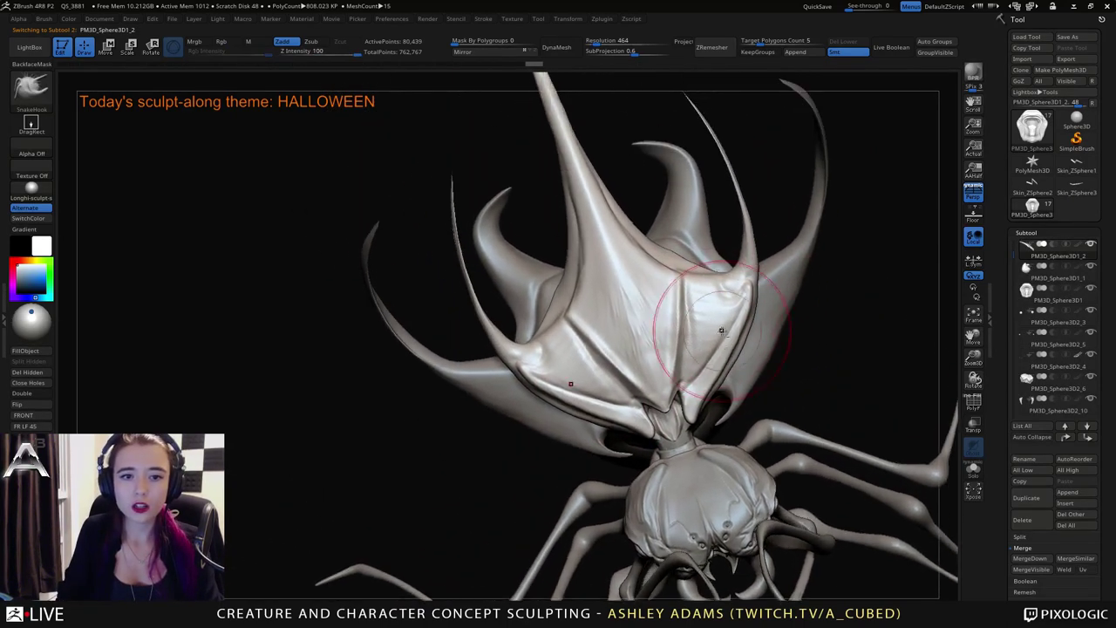
right_click(709, 235)
right_drag(709, 233, 686, 244)
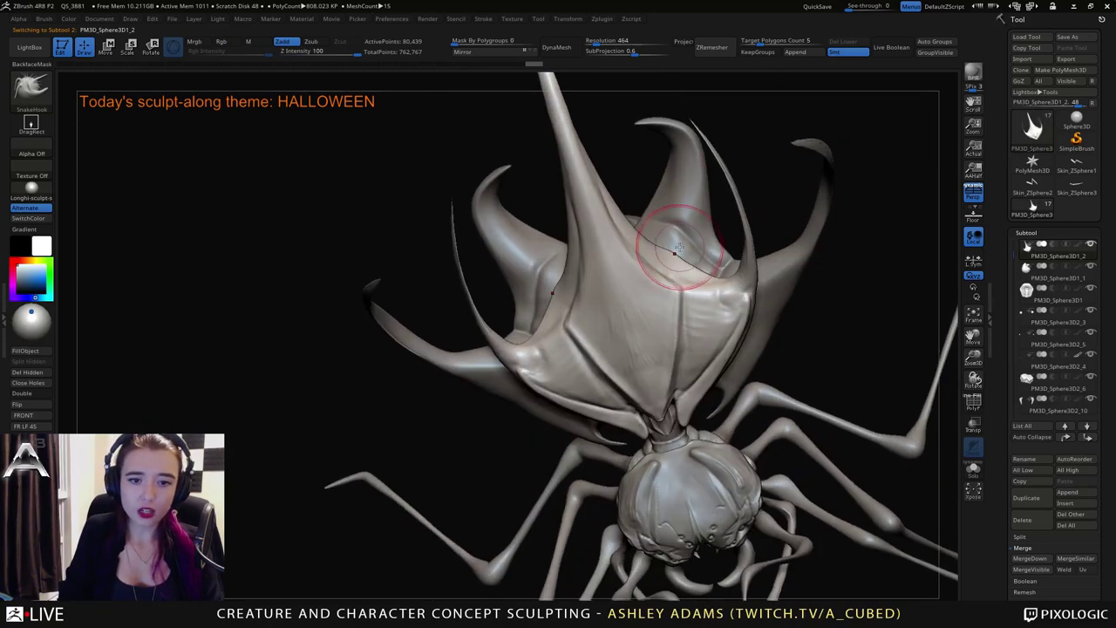
key(shift)
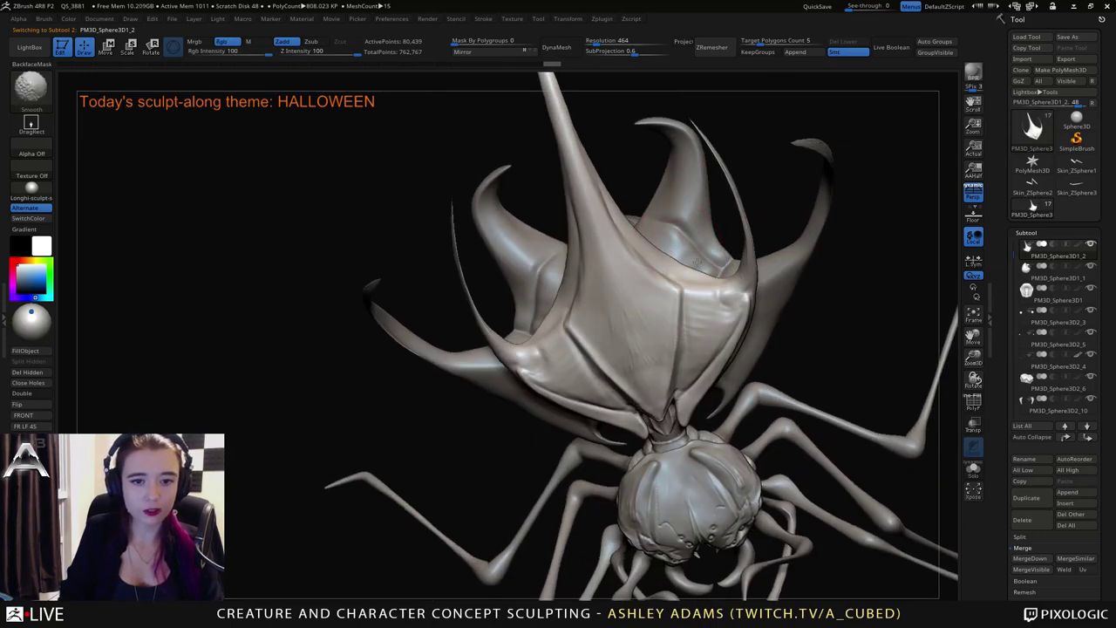
alt+right_drag(657, 230, 686, 298)
right_click(668, 349)
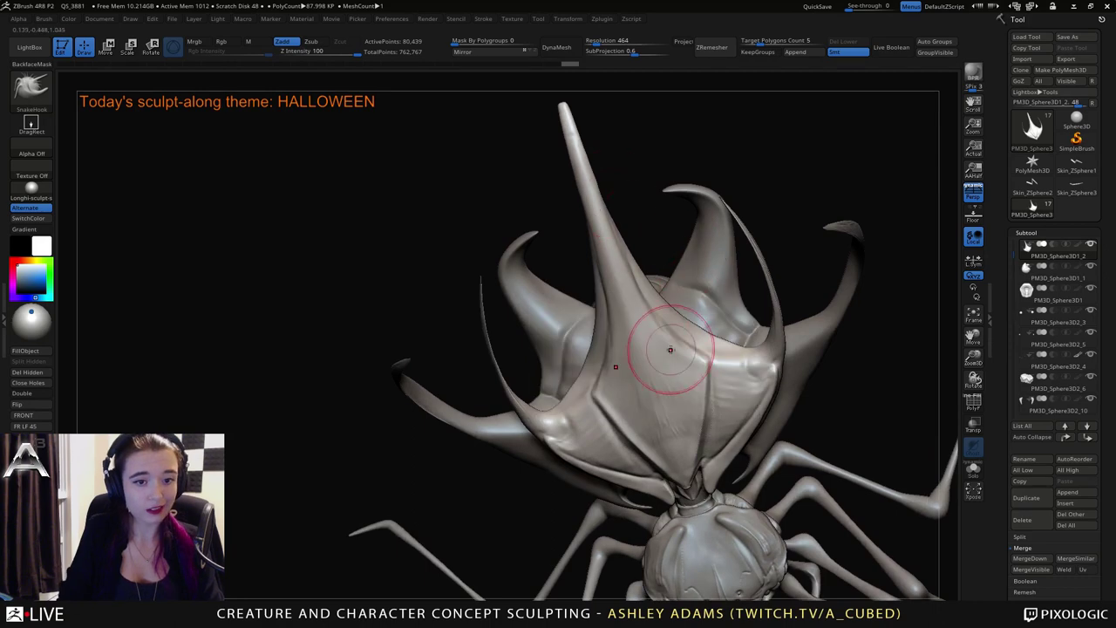
mouse_move(671, 350)
right_down()
mouse_move(677, 287)
mouse_move(660, 389)
mouse_move(596, 379)
right_up()
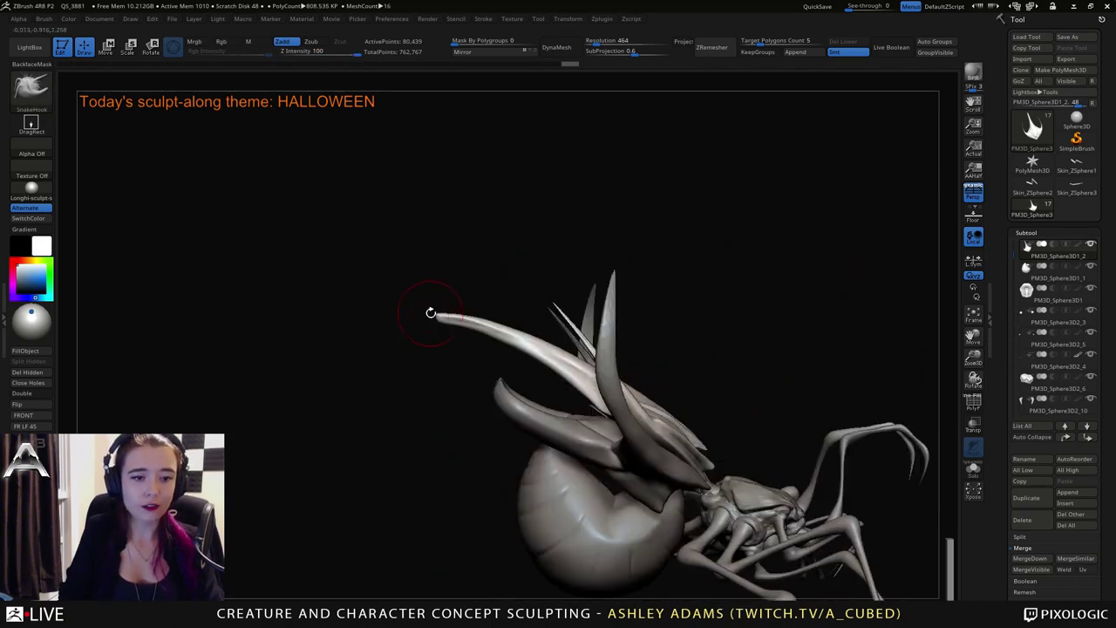
mouse_move(431, 312)
right_down()
mouse_move(420, 313)
mouse_move(431, 312)
right_up()
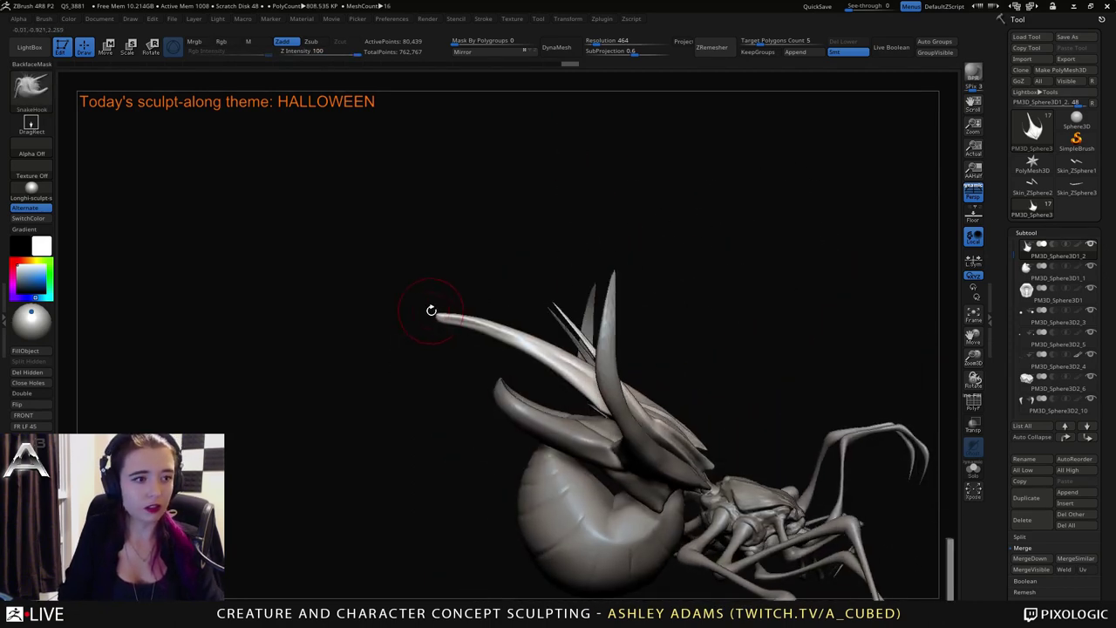
drag(422, 310, 411, 309)
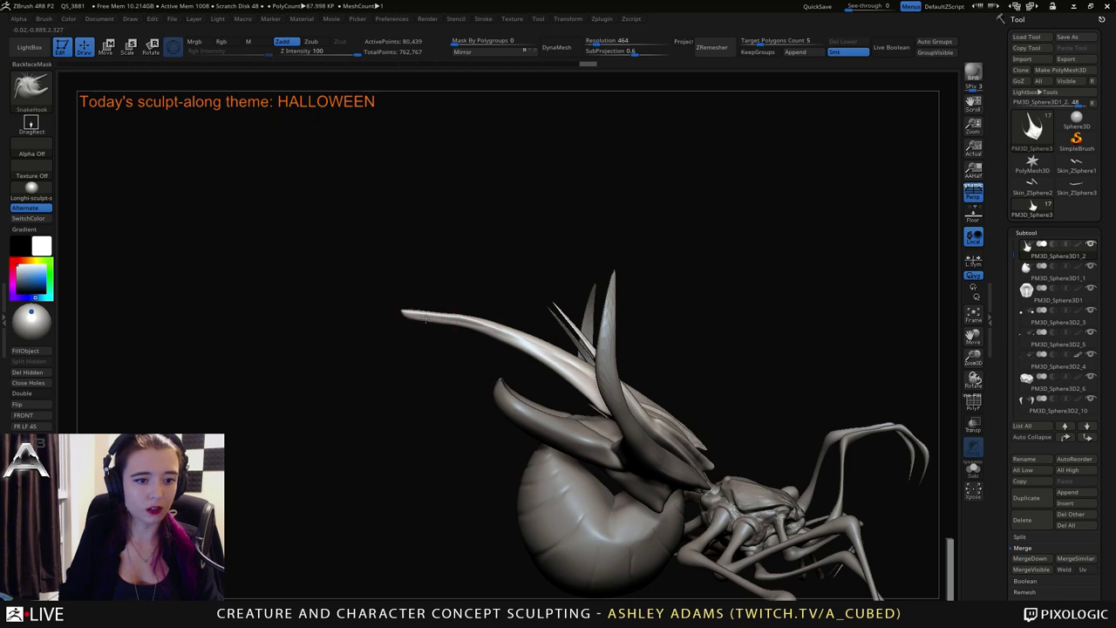
key(shift)
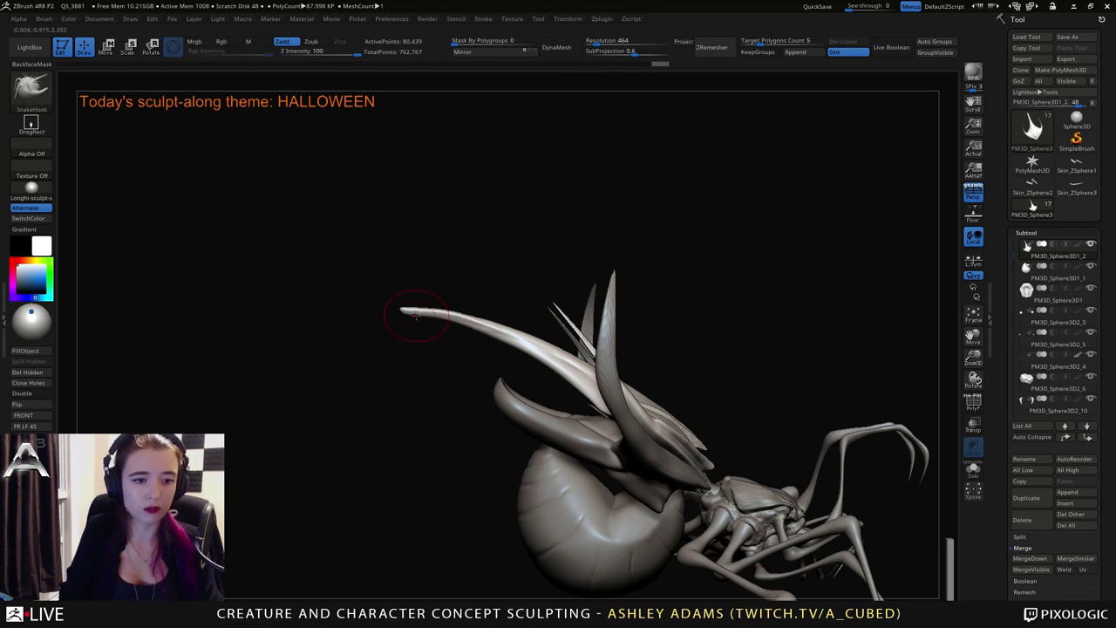
key(shift)
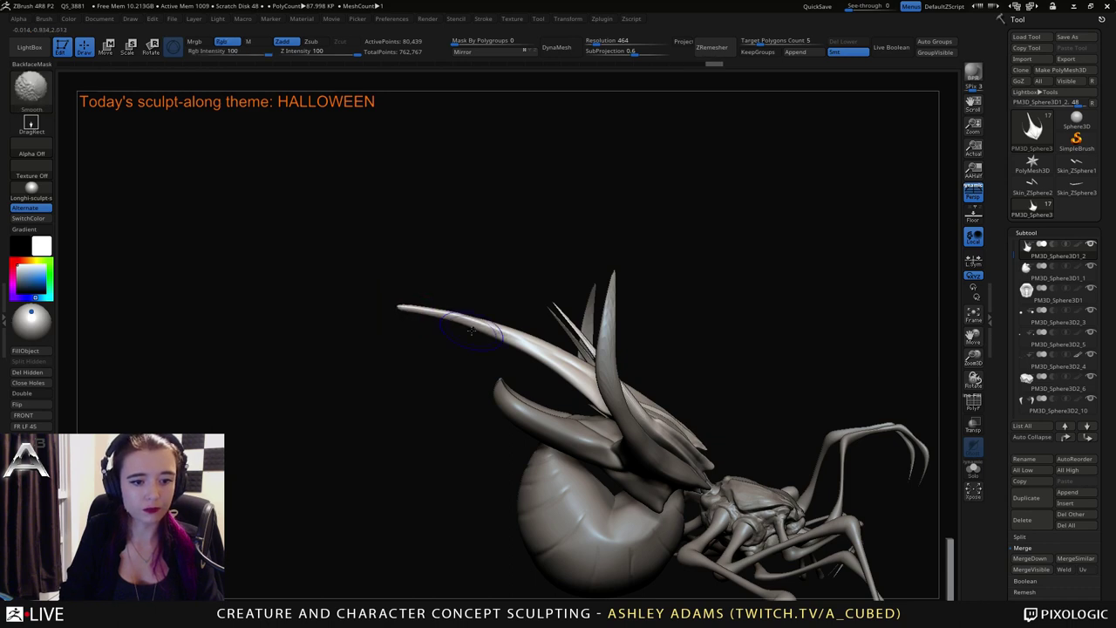
shift+drag(472, 330, 497, 335)
key(shift)
Switch to the lower back plate subtool, pull its rear spikes' tips upward with SnakeHook and smooth them.
alt+right_drag(593, 444, 570, 372)
mouse_move(511, 332)
right_down()
mouse_move(523, 377)
mouse_move(513, 336)
right_up()
right_click(426, 376)
right_drag(440, 298, 463, 333)
drag(462, 333, 461, 289)
key(shift)
right_drag(459, 286, 479, 297)
key(shift)
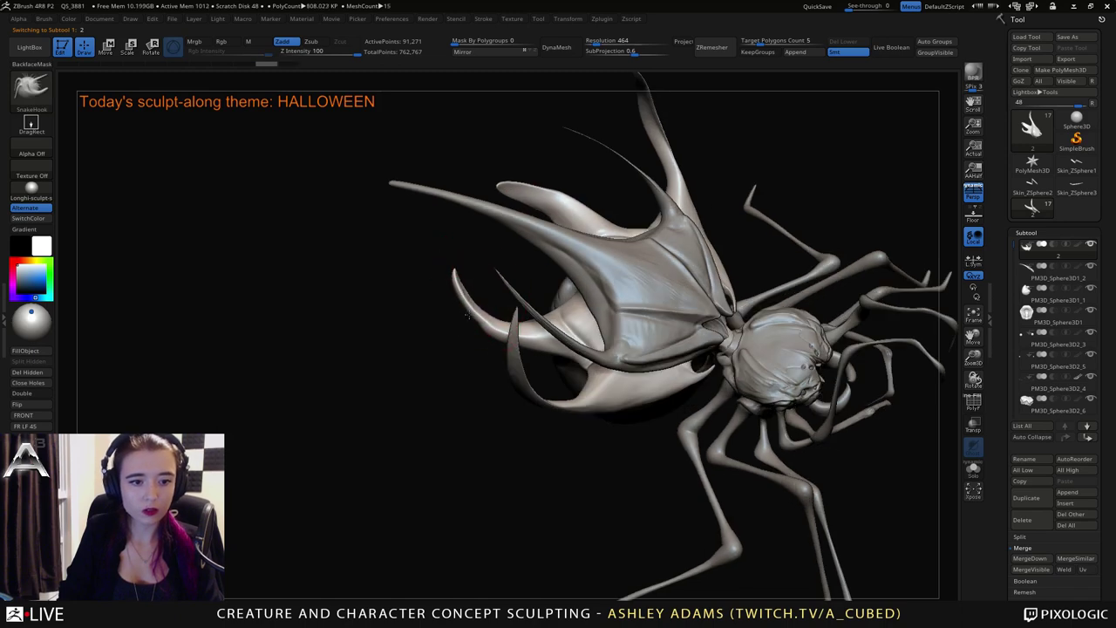
key(shift)
mouse_move(455, 308)
mouse_down()
mouse_move(472, 322)
mouse_move(468, 294)
mouse_up()
key(shift)
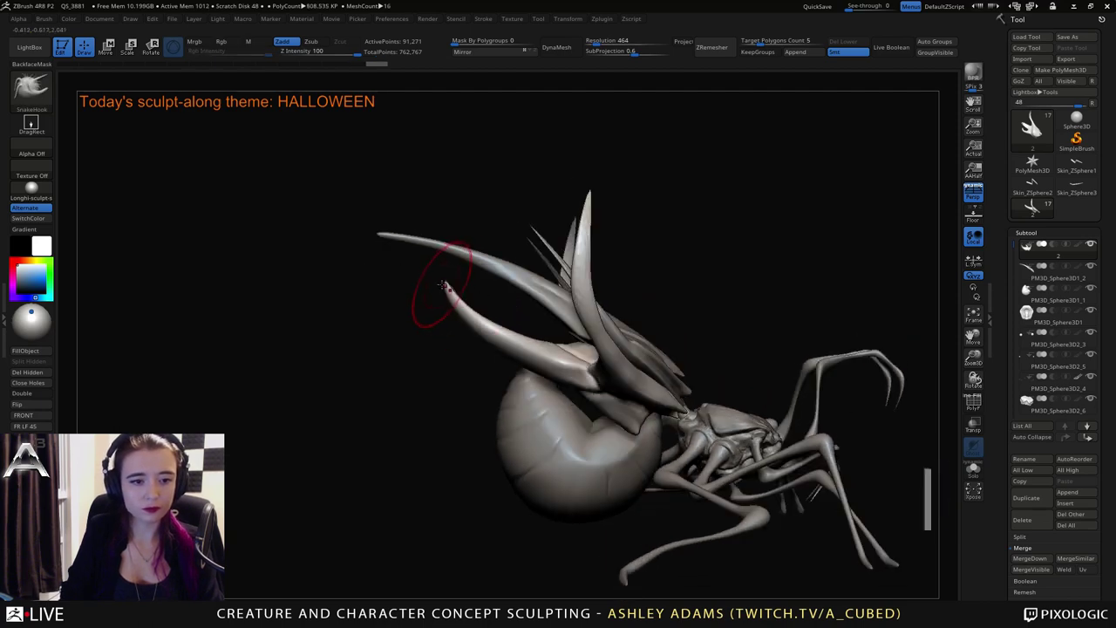
key(shift)
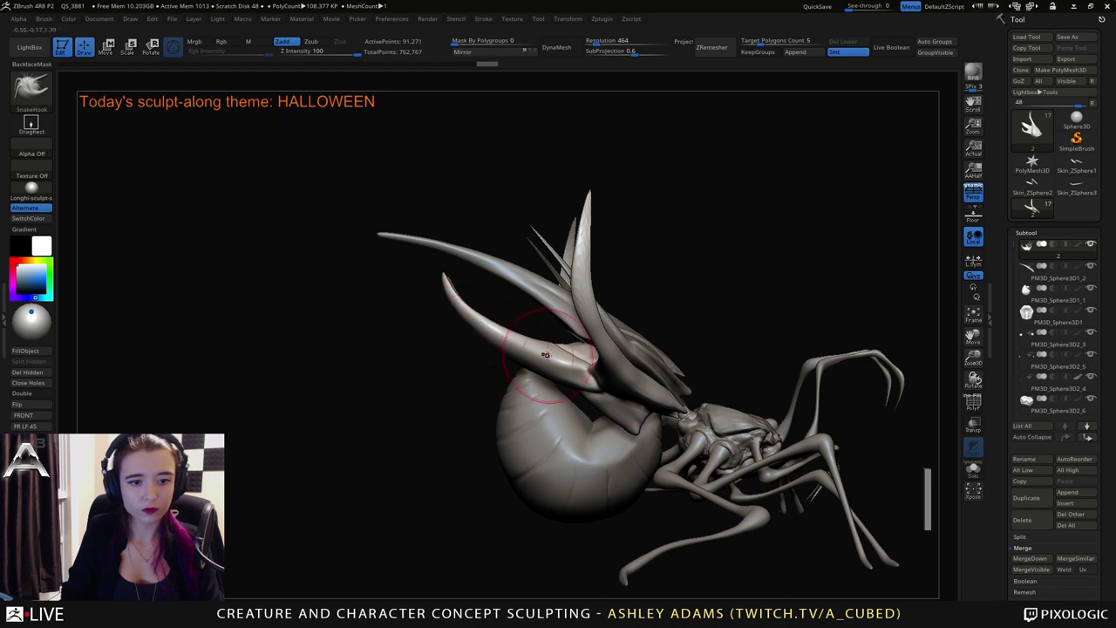
Adjust the SnakeHook draw size and reshape the lower back plate around the base of its rear spikes.
key(space)
drag(558, 378, 553, 379)
mouse_move(476, 392)
mouse_down()
mouse_move(591, 378)
mouse_move(580, 386)
mouse_up()
key(space)
mouse_move(590, 376)
right_down()
mouse_move(592, 408)
mouse_move(588, 384)
mouse_move(506, 387)
mouse_move(637, 334)
mouse_move(466, 301)
right_up()
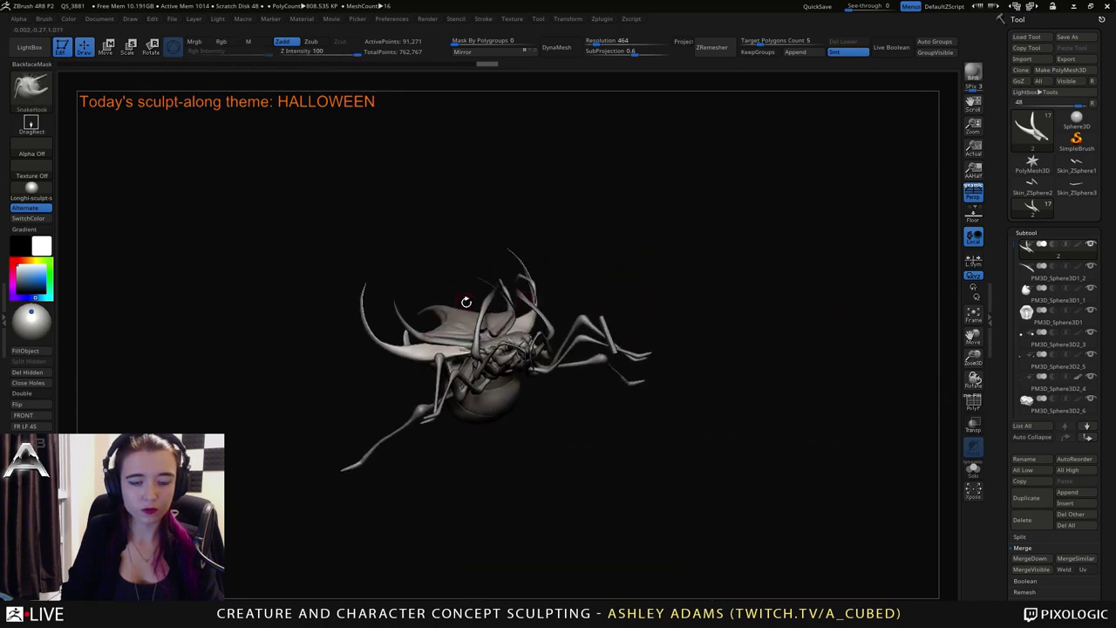
key(space)
drag(526, 326, 521, 326)
mouse_move(601, 344)
right_down()
mouse_move(523, 362)
mouse_move(504, 384)
mouse_move(614, 410)
mouse_move(575, 370)
mouse_move(639, 432)
mouse_move(633, 422)
mouse_move(703, 366)
mouse_move(664, 441)
right_up()
Select the head subtool and re-DynaMesh it at resolution 864.
key(space)
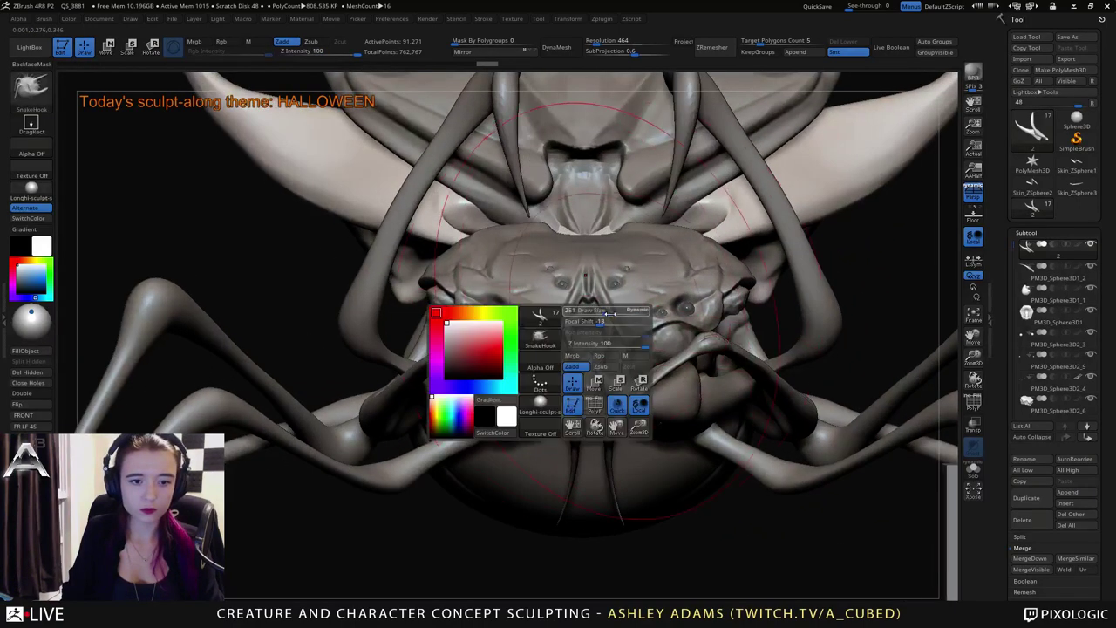
alt+click(517, 281)
right_click(514, 298)
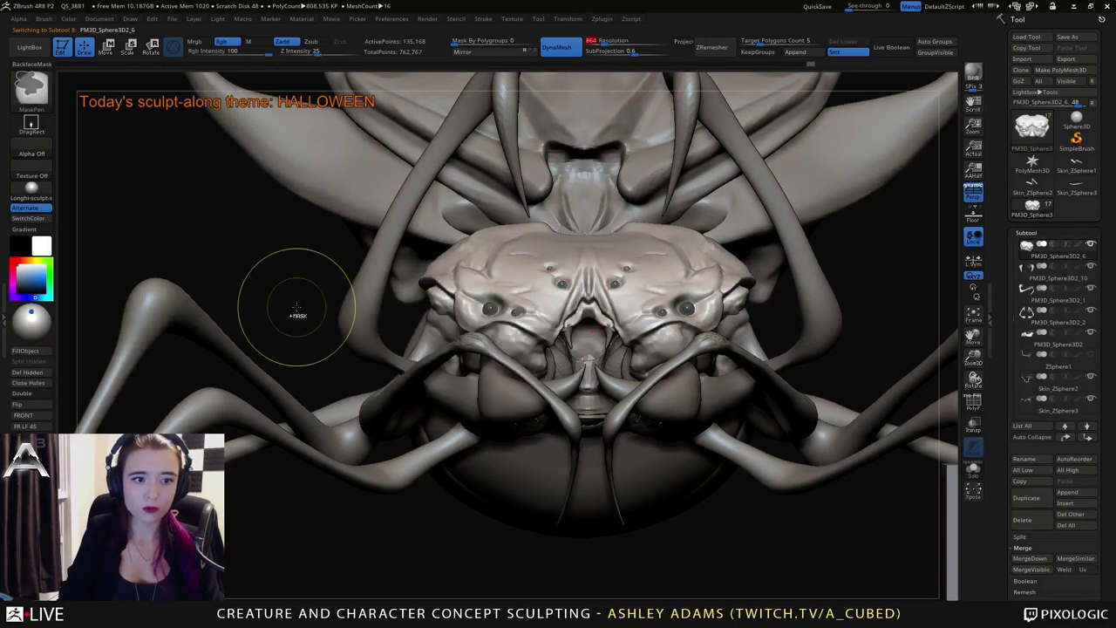
ctrl+drag(299, 311, 317, 287)
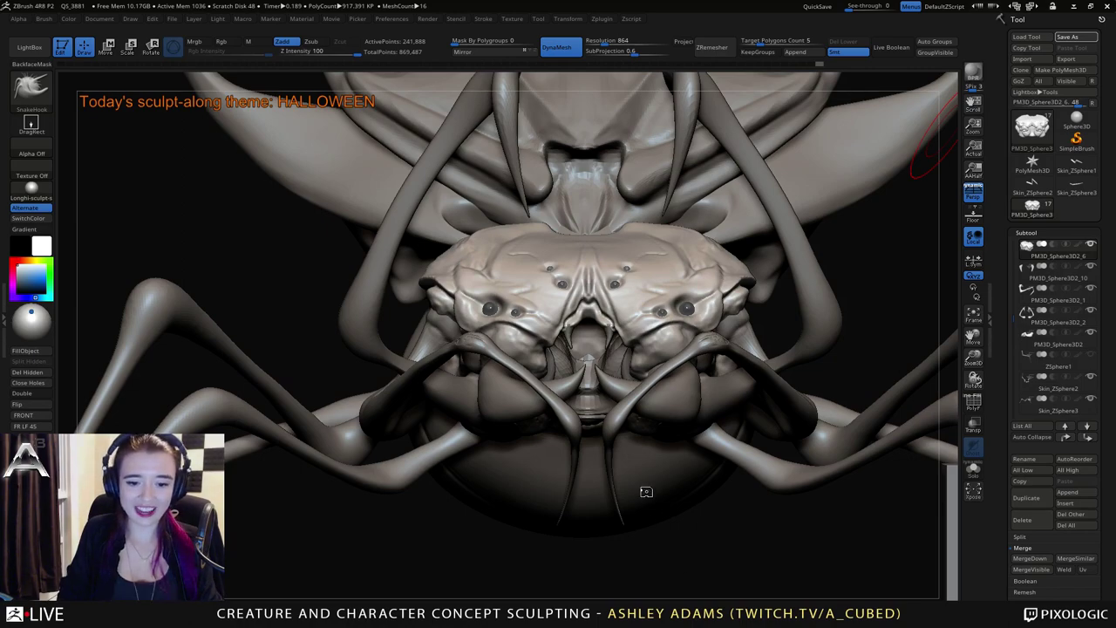
Duplicate the mouth fangs subtool, then shrink, move and rotate the copied pair to sit beside the original fangs.
alt+right_drag(513, 296, 629, 344)
alt+click(641, 380)
key(w)
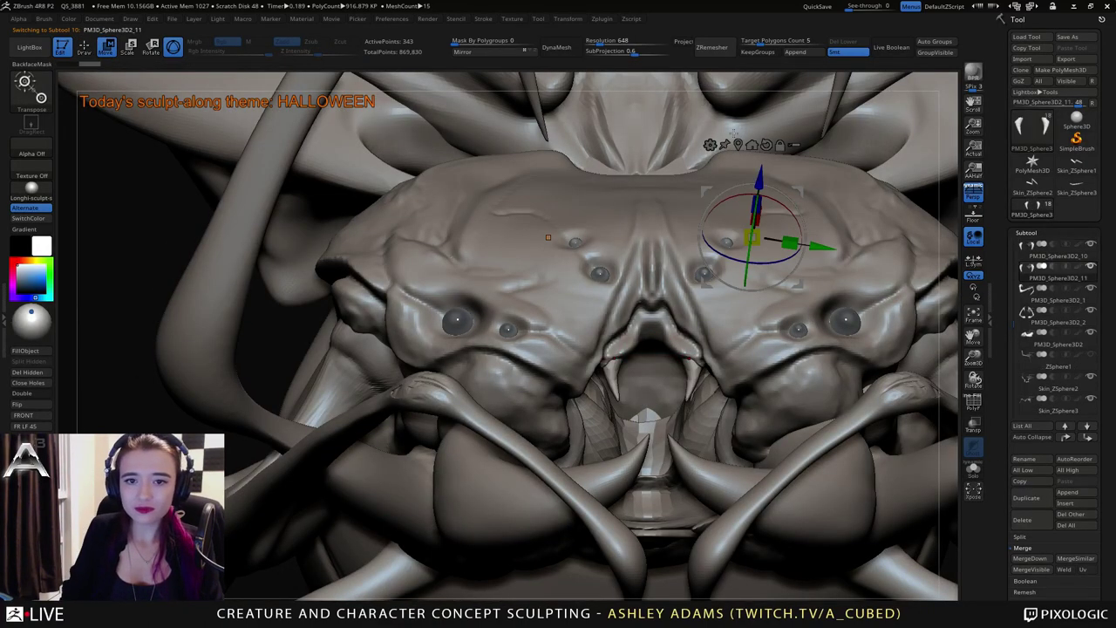
click(738, 145)
drag(734, 322, 730, 316)
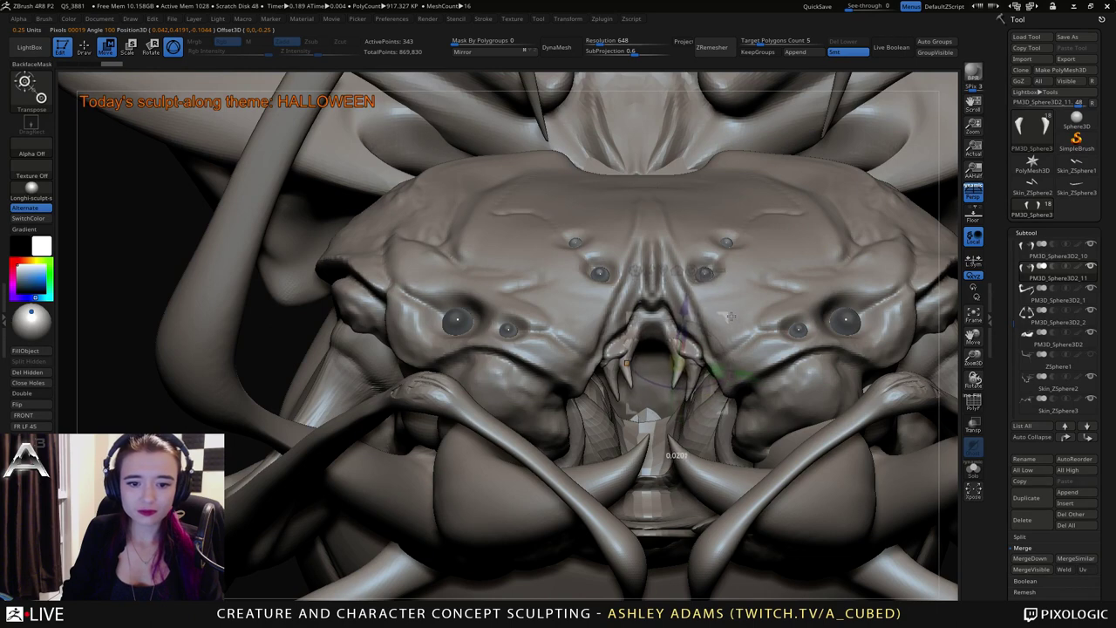
drag(676, 364, 713, 386)
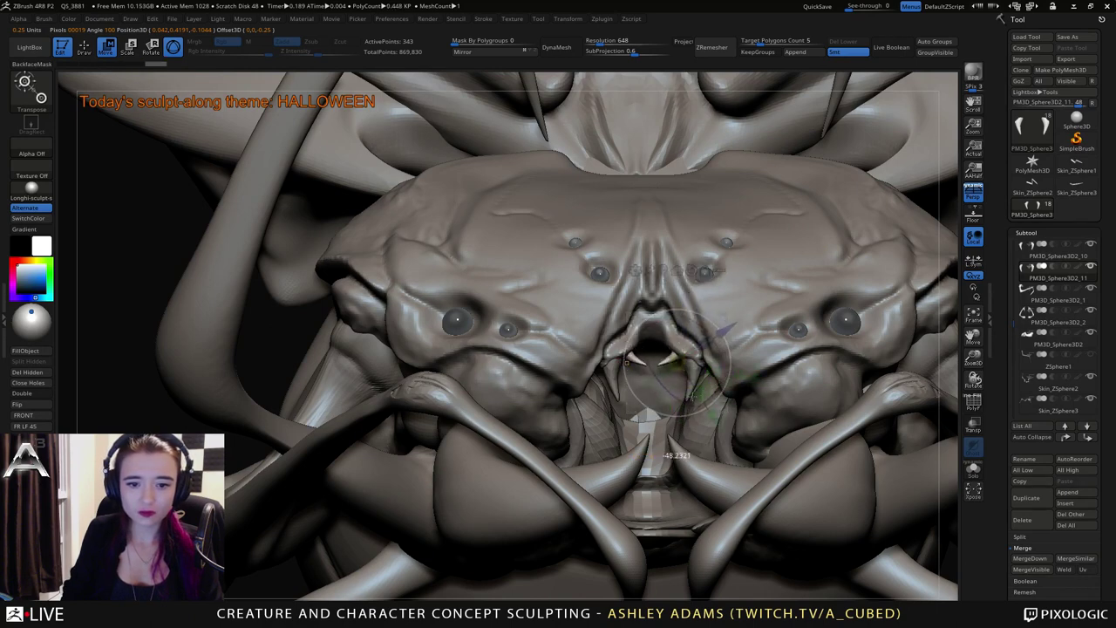
drag(706, 321, 708, 321)
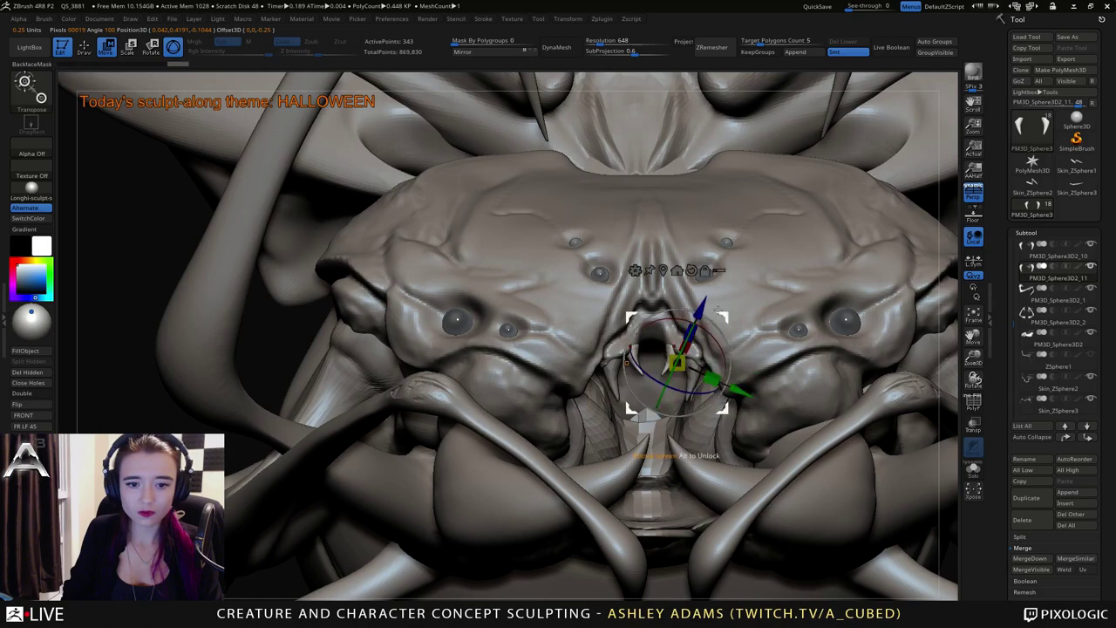
right_drag(740, 322, 717, 330)
drag(719, 330, 711, 320)
right_drag(711, 321, 675, 353)
Select the head subtool and build up gum tissue around the new fangs' bases with the ClayBuildup brush.
key(q)
alt+click(608, 333)
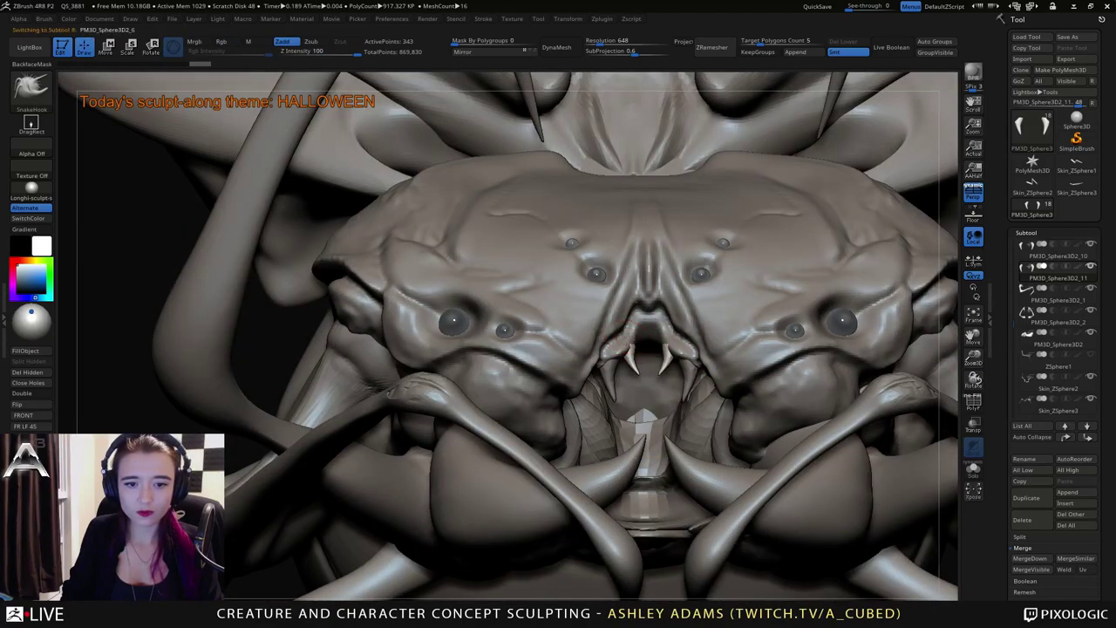
right_drag(608, 335, 663, 367)
key(b)
key(d)
key(s)
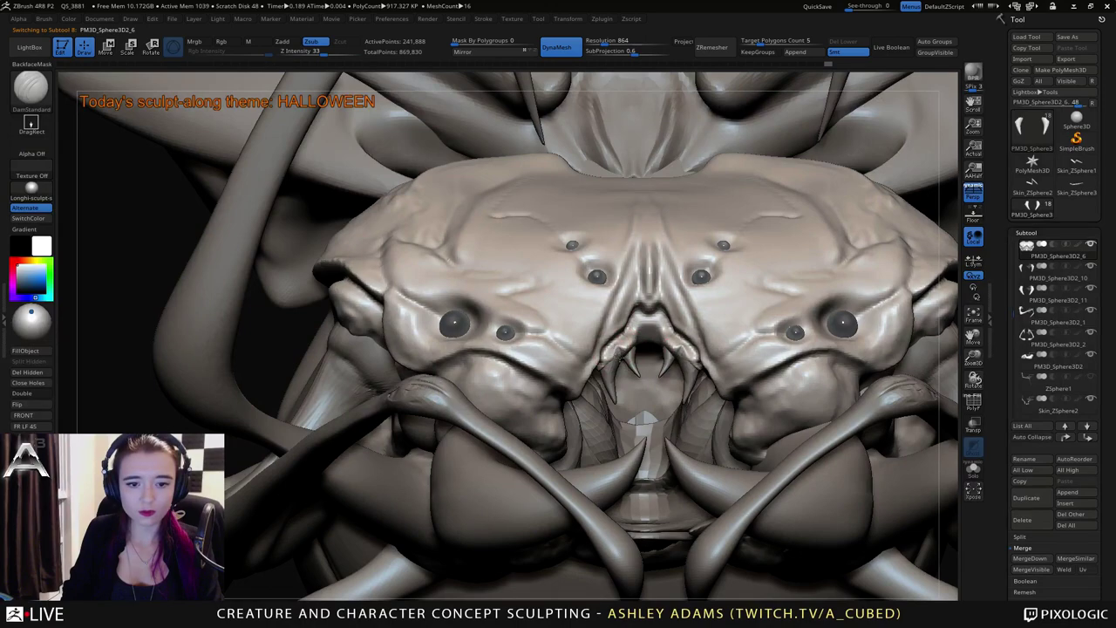
key(b)
key(c)
key(b)
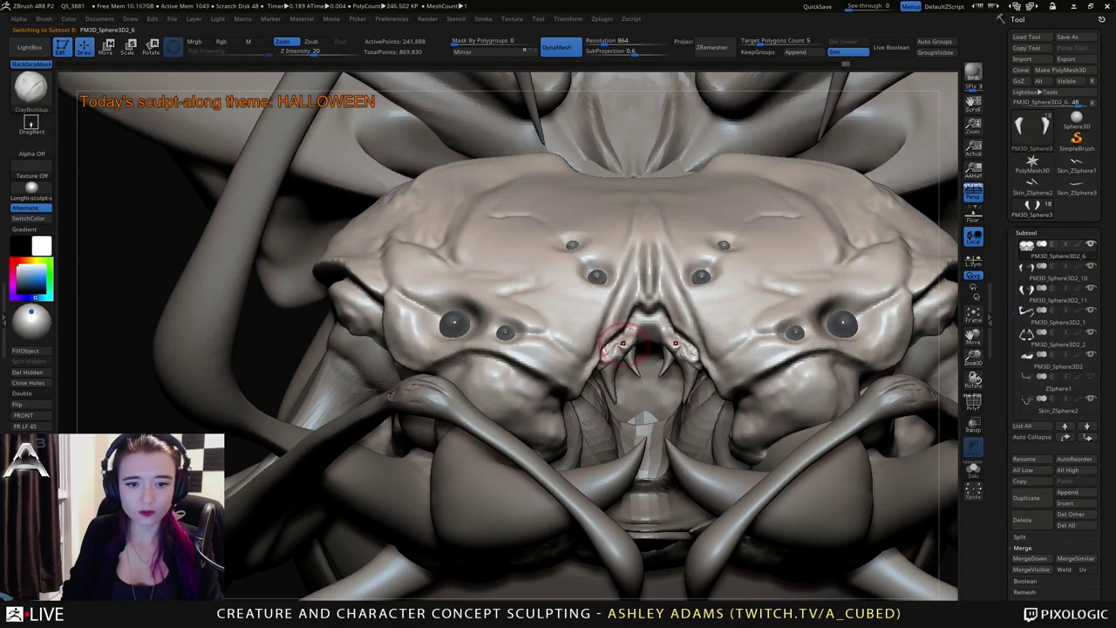
key(space)
Isolate the head subtool and paint a mask over the gum area along the mouth opening's upper rim.
click(973, 469)
drag(935, 465, 922, 292)
mouse_move(668, 255)
ctrl+mouse_down()
mouse_move(683, 232)
mouse_move(663, 228)
ctrl+mouse_up()
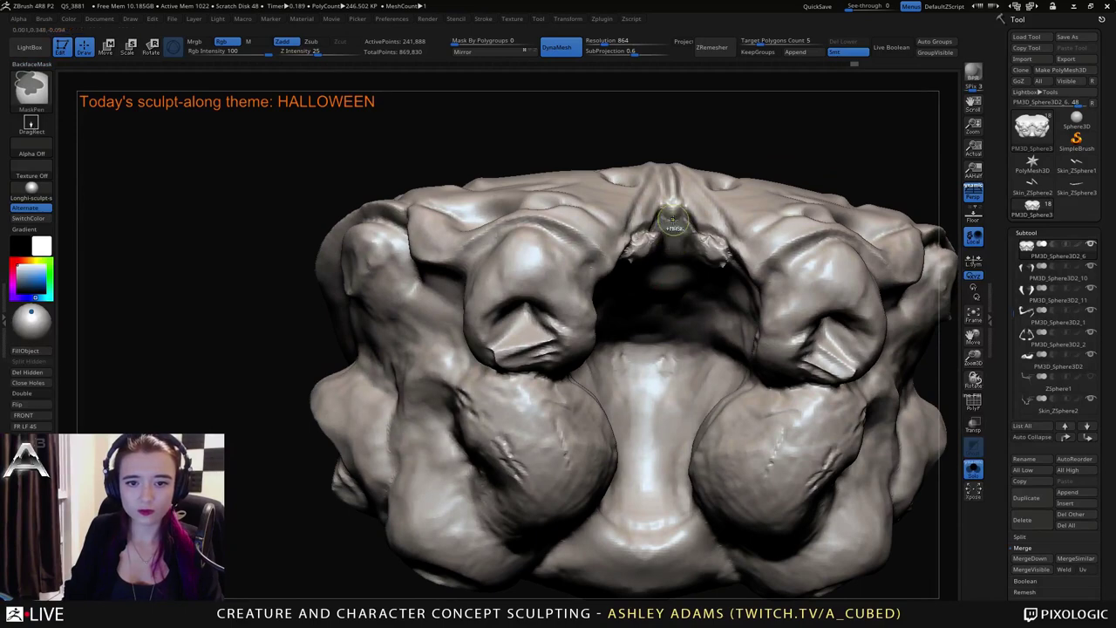
ctrl+drag(721, 263, 717, 242)
drag(650, 131, 711, 228)
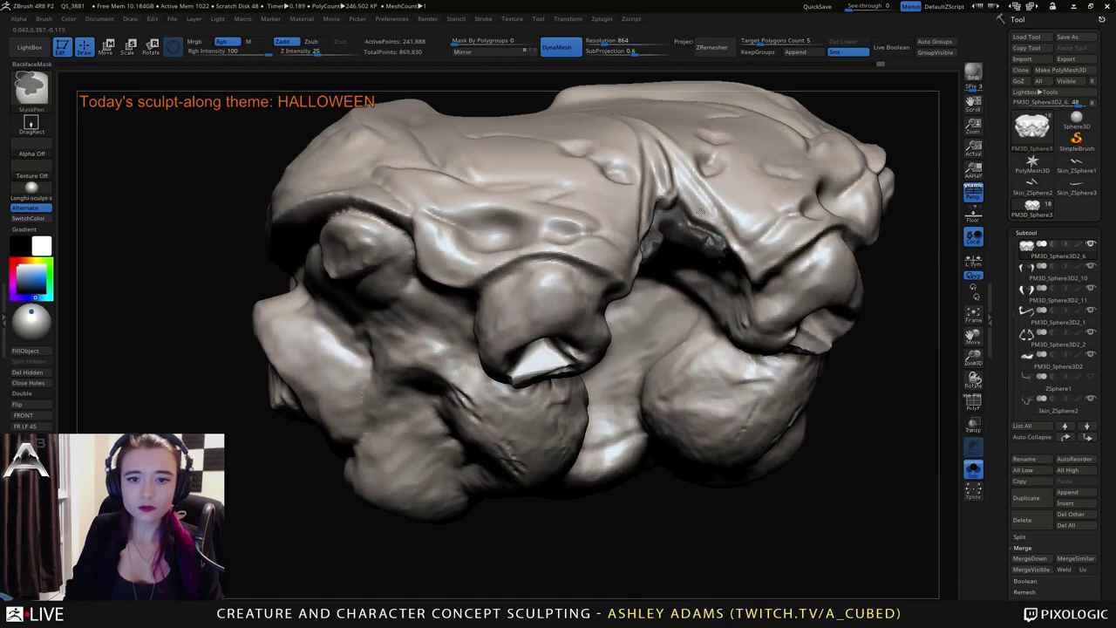
Finish masking the gum area along the mouth's upper rim and split the masked points into their own subtool.
right_drag(720, 217, 712, 140)
mouse_move(713, 251)
ctrl+mouse_down()
mouse_move(673, 283)
mouse_move(654, 278)
ctrl+mouse_up()
right_drag(656, 243, 780, 269)
click(1032, 537)
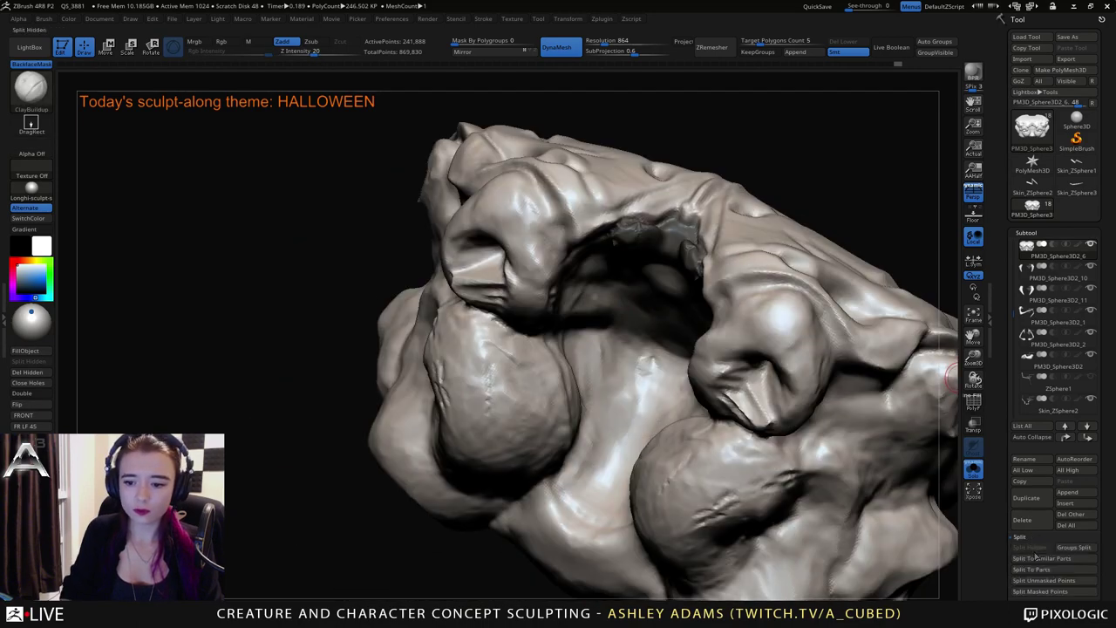
click(1039, 592)
Close the open holes in the head and, with all subtools shown again, in the split-off gum piece.
shift+right_drag(572, 279, 548, 315)
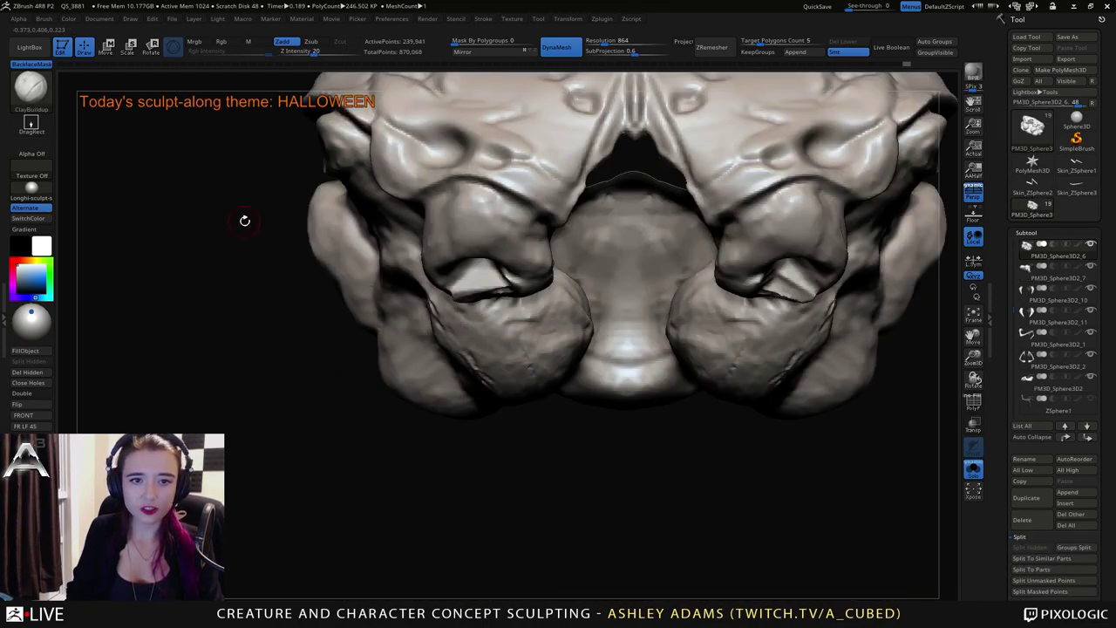
click(31, 384)
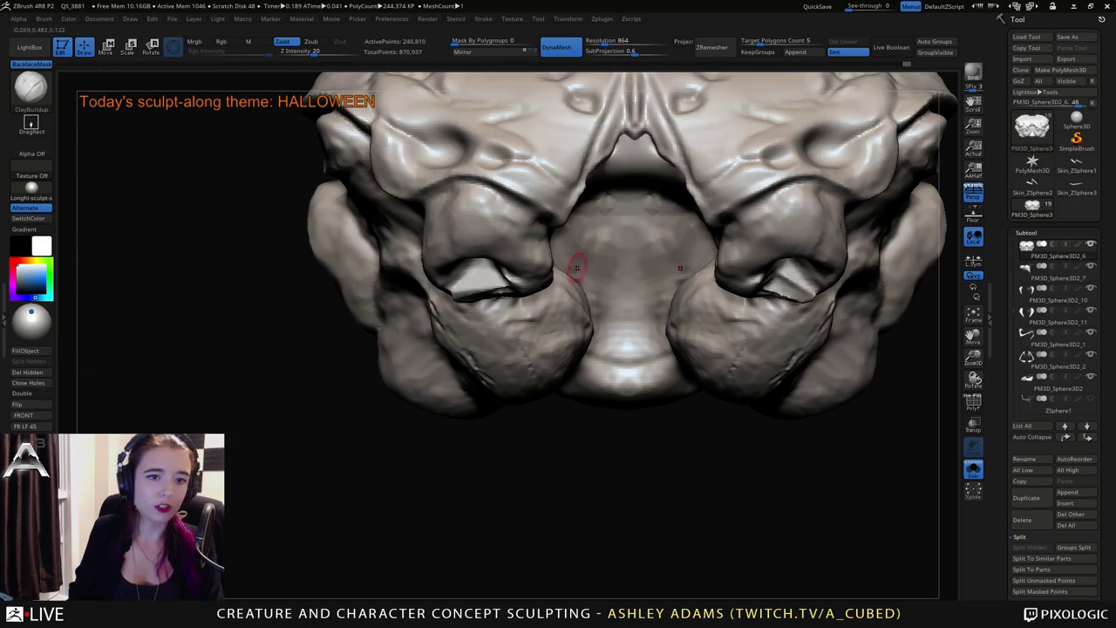
click(973, 468)
alt+right_drag(622, 140, 609, 272)
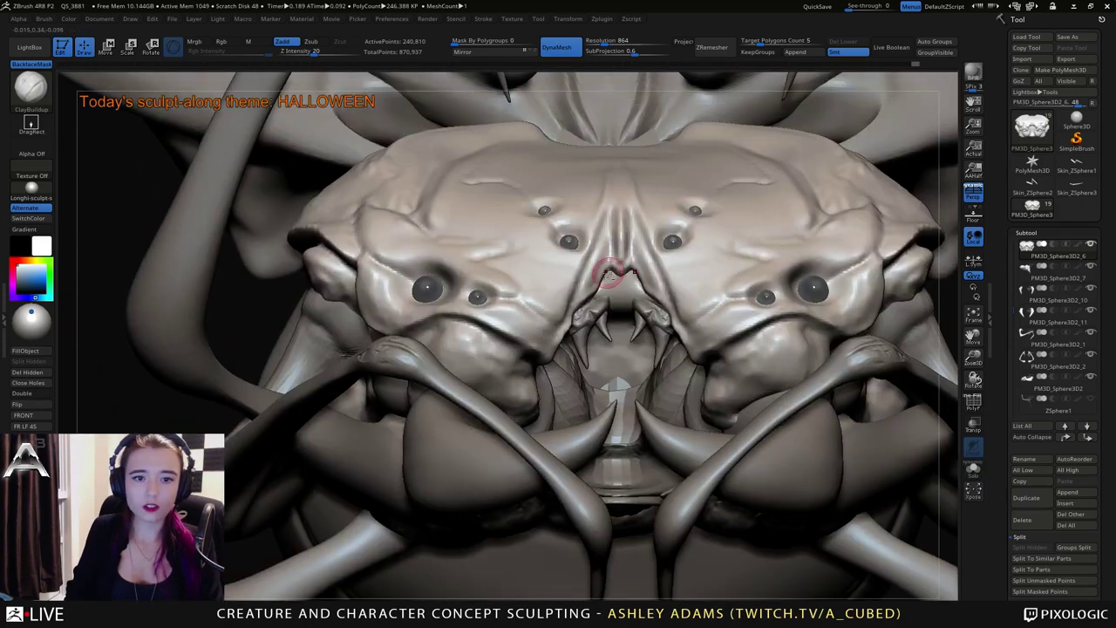
alt+click(582, 314)
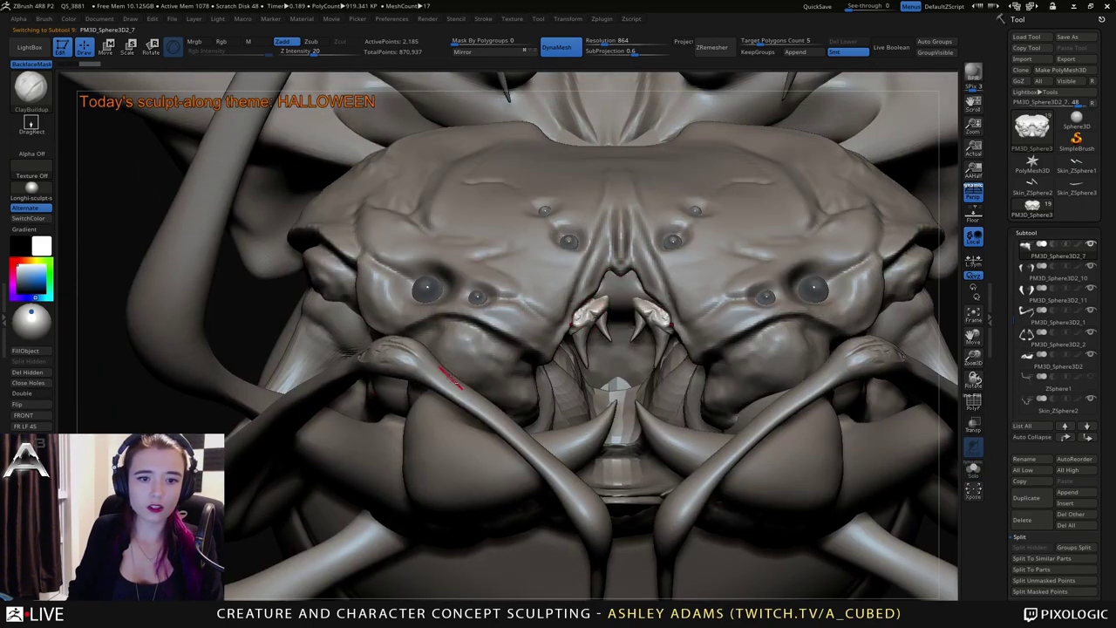
click(32, 383)
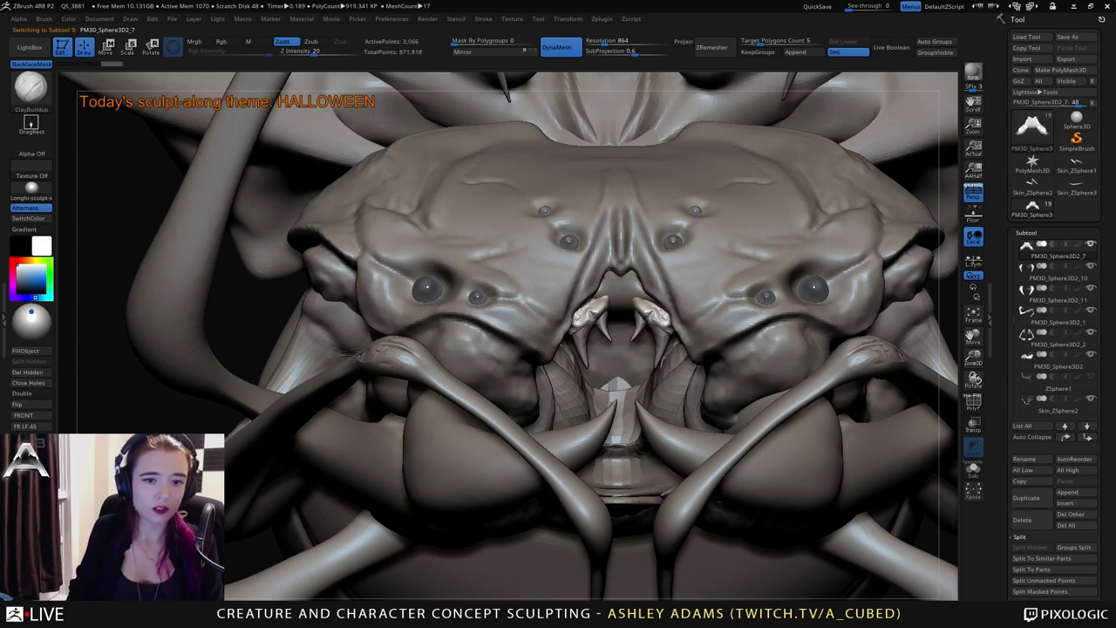
Select the head subtool and sculpt the mouth's inner upper rim around the small fangs with the ClayBuildup brush.
alt+click(634, 266)
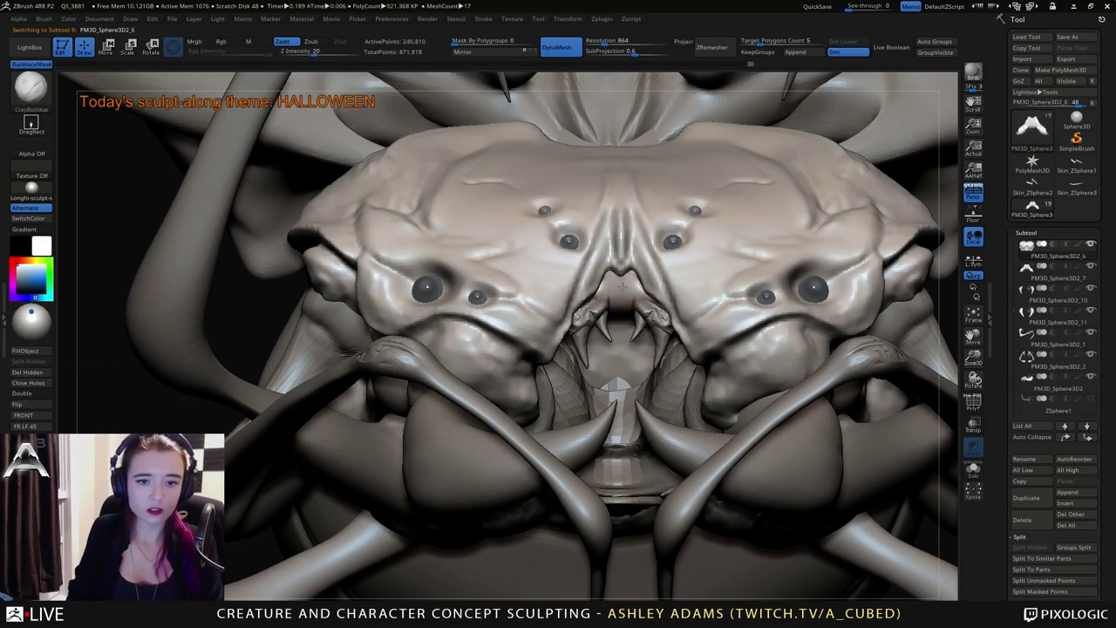
mouse_move(622, 287)
alt+mouse_down()
mouse_move(622, 299)
mouse_move(635, 281)
alt+mouse_up()
right_drag(625, 311, 636, 179)
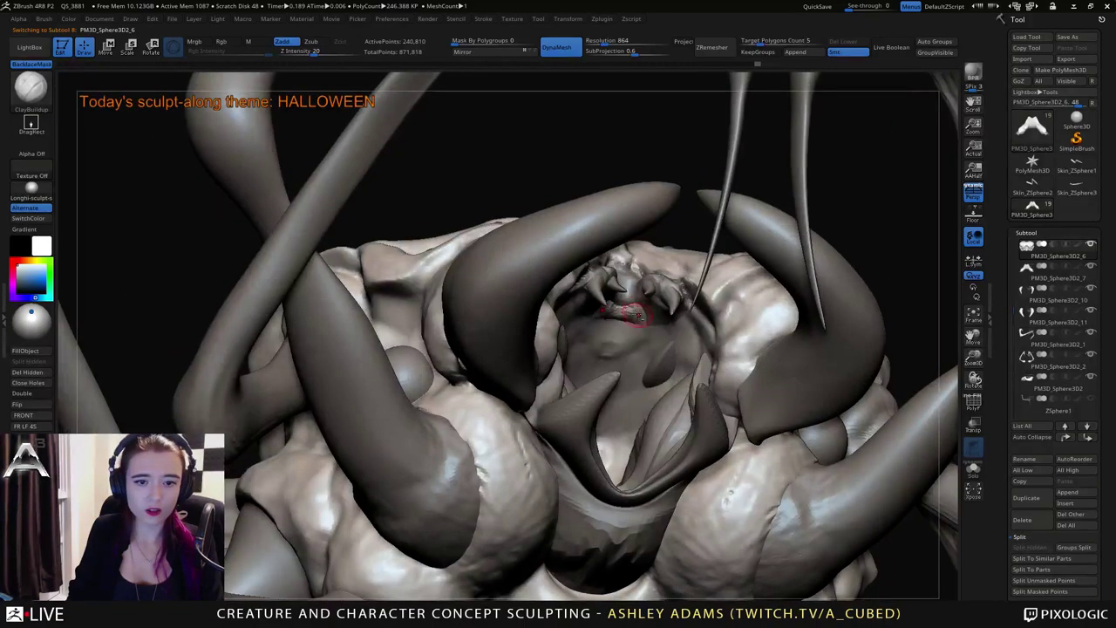
mouse_move(636, 310)
mouse_down()
mouse_move(626, 319)
mouse_move(645, 315)
mouse_up()
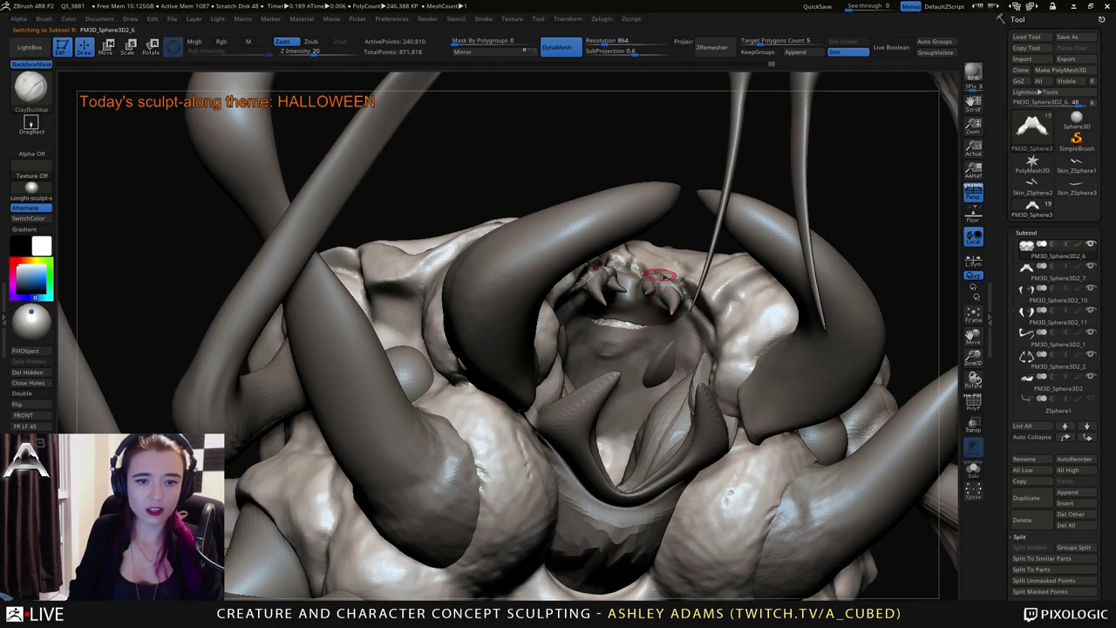
Select the gum subtool and pull it into an arch along the mouth's upper rim with the SnakeHook brush.
alt+click(660, 275)
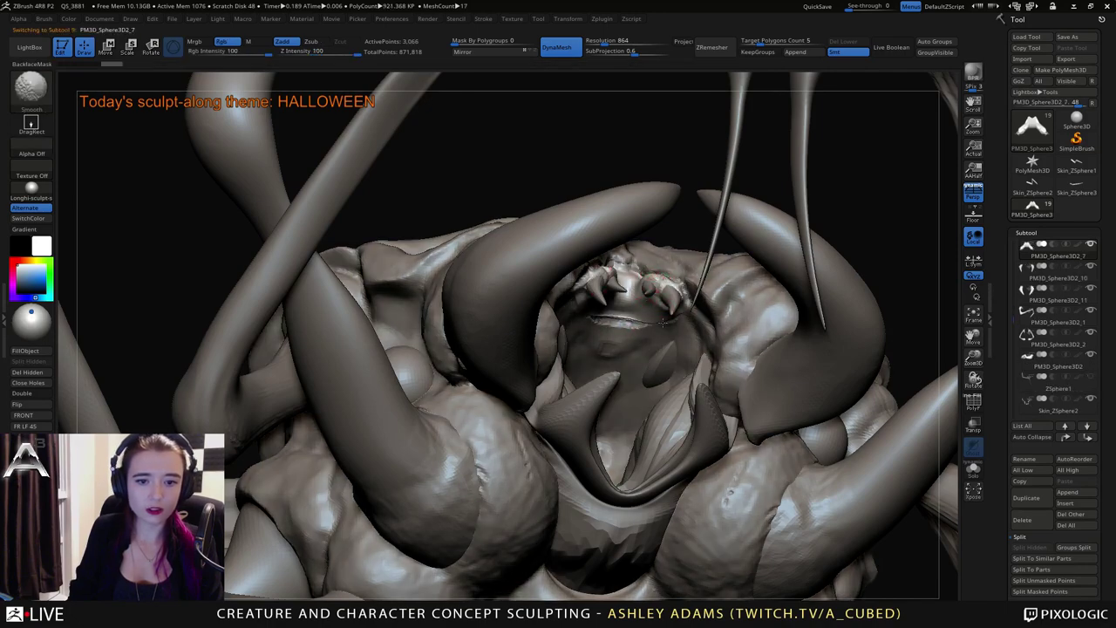
mouse_move(687, 312)
right_down()
mouse_move(613, 375)
mouse_move(631, 323)
mouse_move(593, 342)
mouse_move(577, 384)
right_up()
right_click(613, 375)
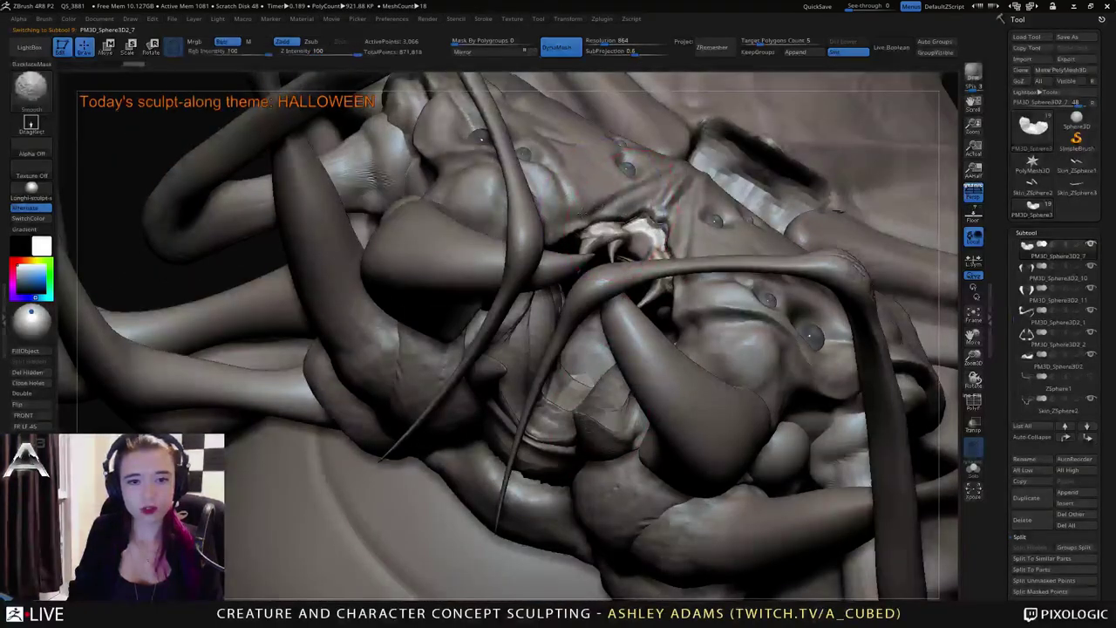
mouse_move(611, 231)
right_down()
mouse_move(626, 196)
mouse_move(643, 210)
right_up()
right_click(643, 209)
drag(646, 226, 648, 214)
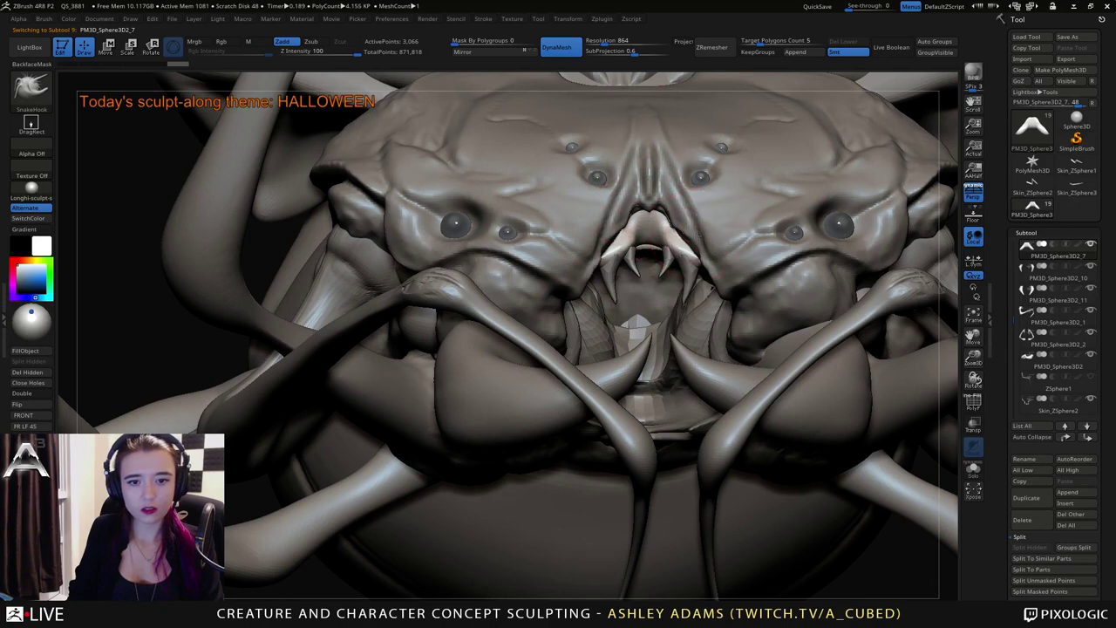
key(space)
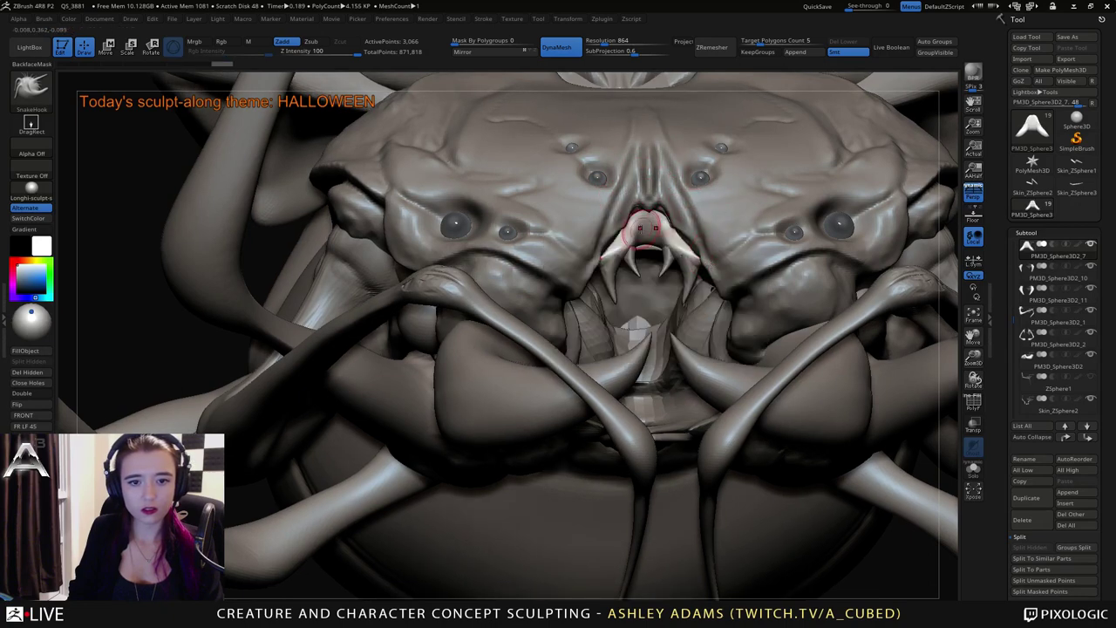
Carve creases into the head's central ridge and above the large side eyes with the DamStandard brush.
key(b)
key(d)
key(s)
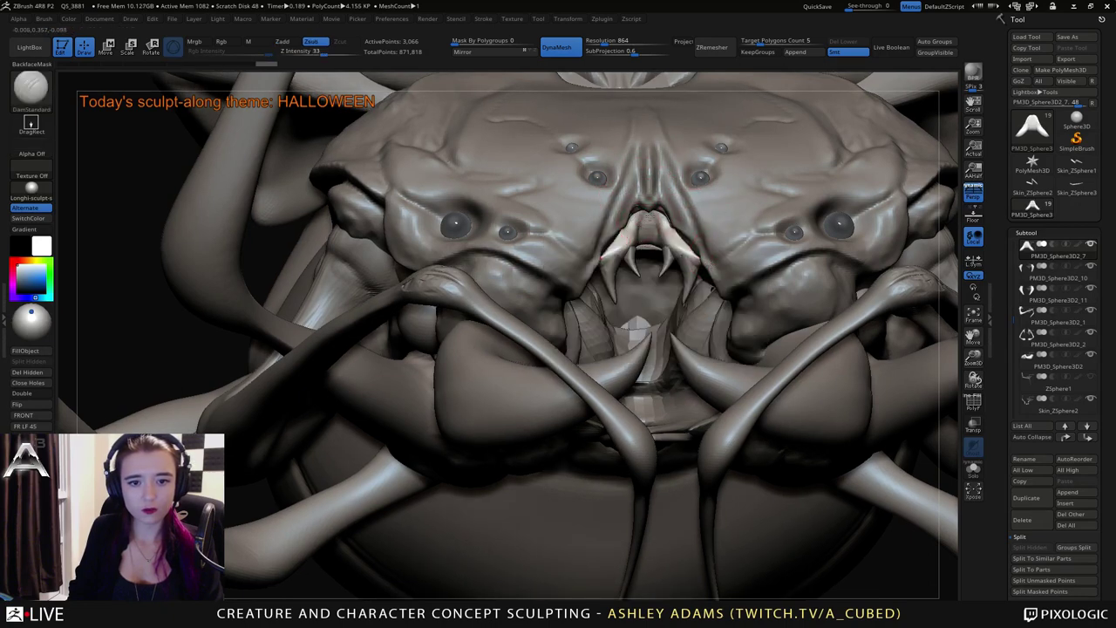
alt+click(646, 179)
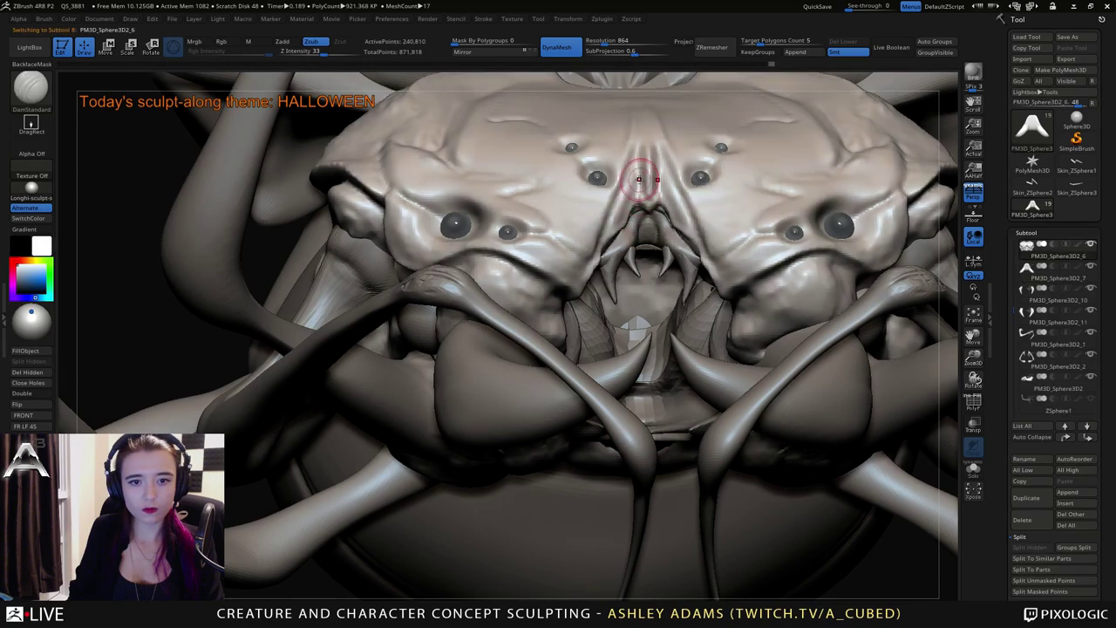
drag(644, 174, 632, 215)
ctrl+right_drag(632, 286, 465, 204)
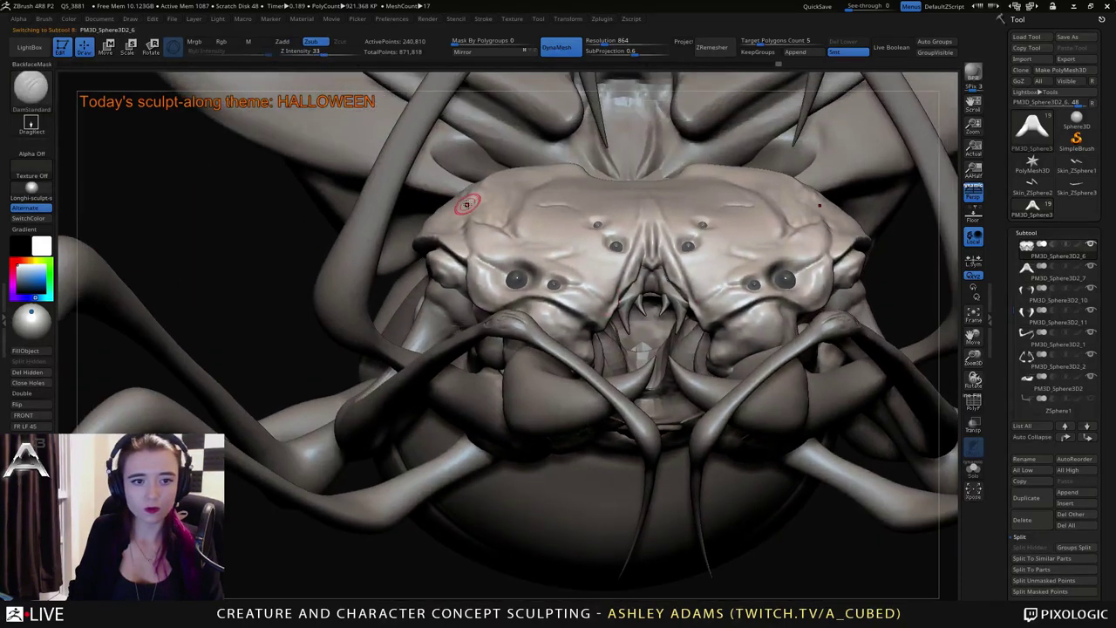
drag(478, 254, 543, 268)
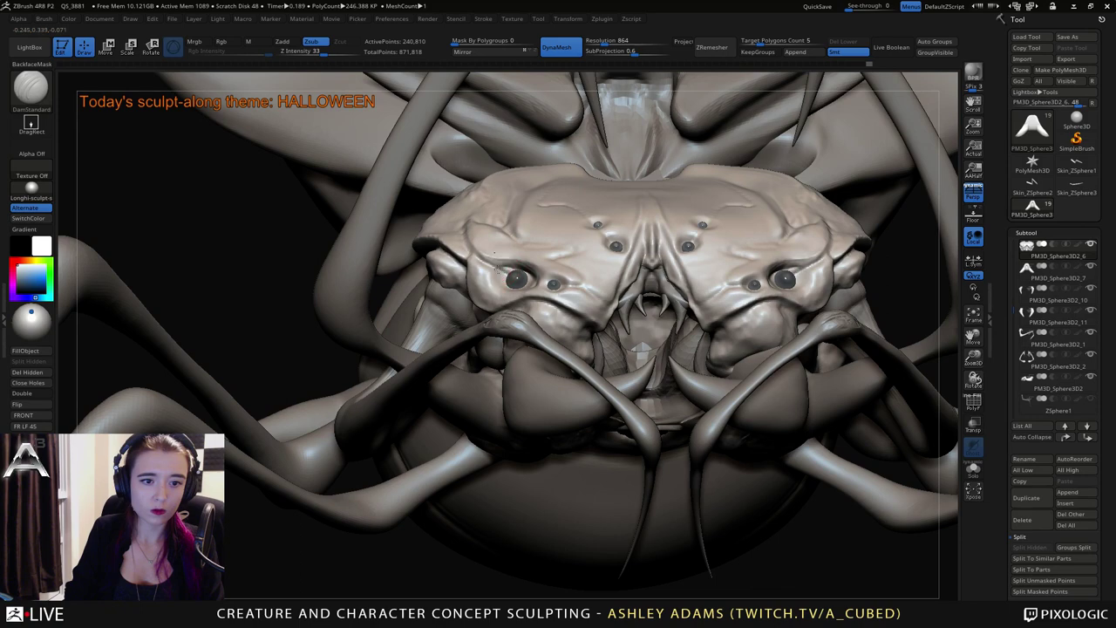
Shape the flesh around the large and small side eyes with the ClayBuildup brush.
mouse_move(512, 268)
right_down()
mouse_move(576, 272)
mouse_move(522, 296)
mouse_move(526, 307)
right_up()
right_click(514, 275)
key(b)
key(c)
key(b)
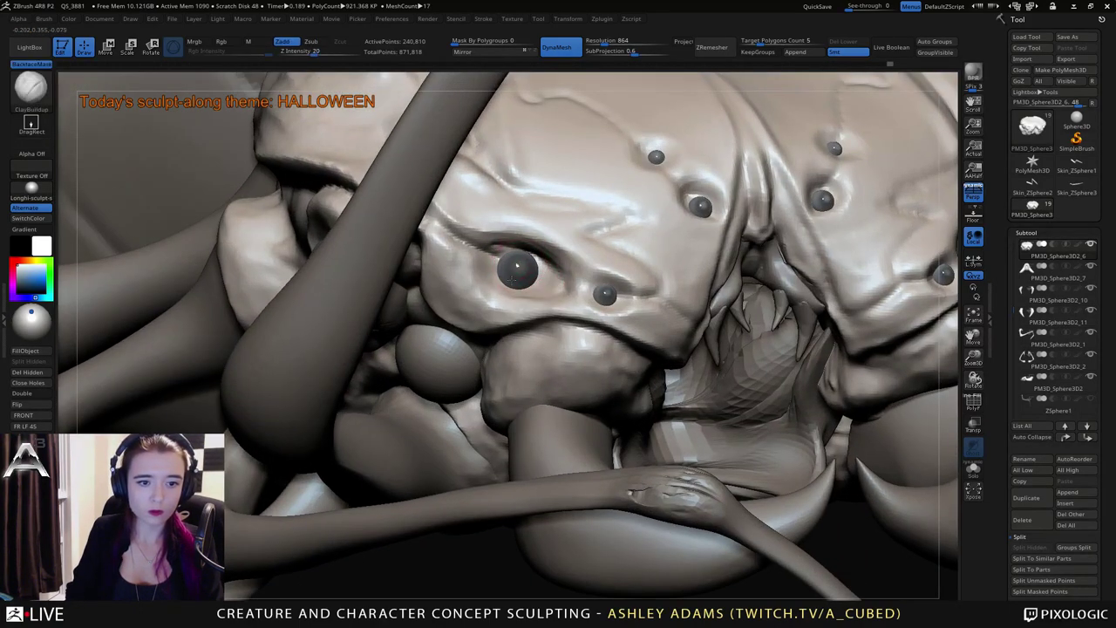
alt+drag(520, 267, 518, 266)
right_drag(516, 267, 467, 274)
right_click(543, 305)
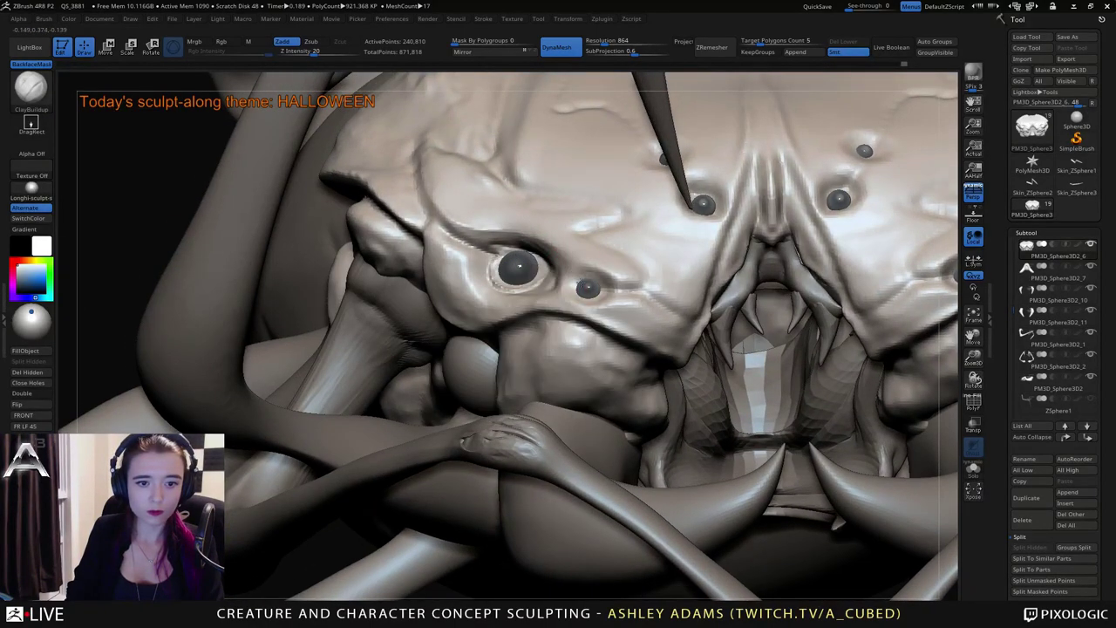
drag(587, 287, 587, 287)
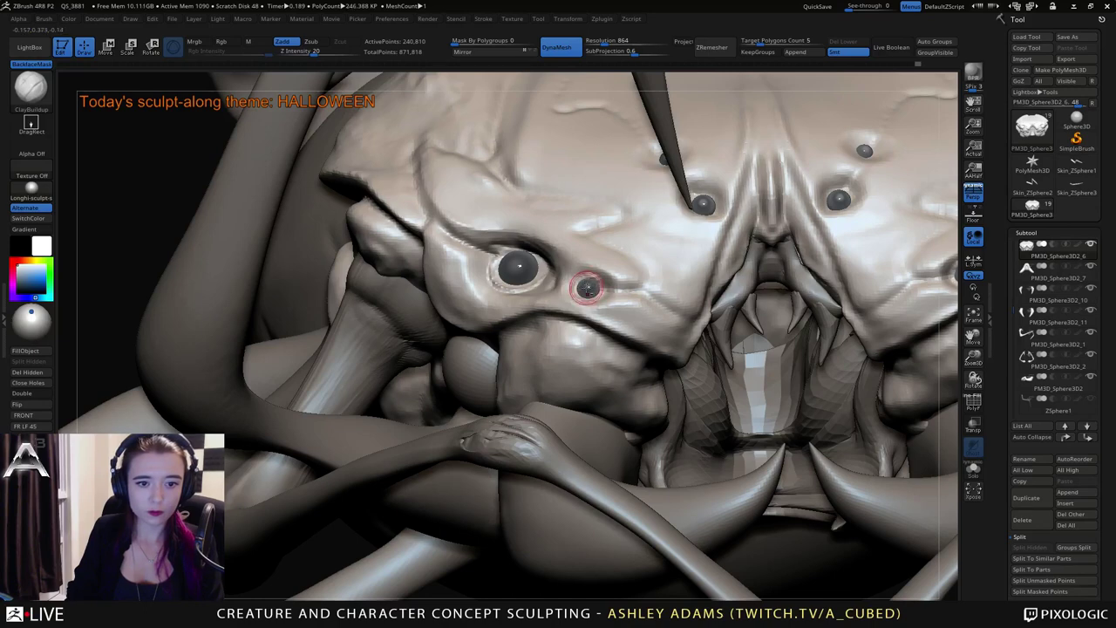
Carve fine creases around the small side eyes and the neighbouring brow folds with the DamStandard brush.
key(b)
key(d)
key(s)
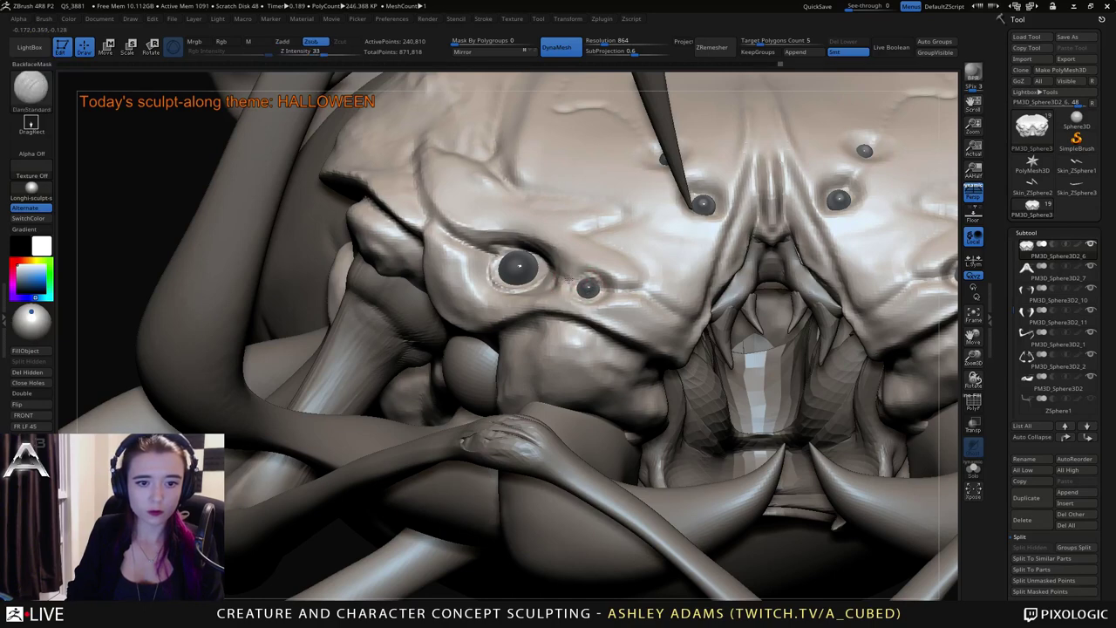
drag(569, 279, 604, 276)
mouse_move(544, 230)
mouse_down()
mouse_move(568, 262)
mouse_move(566, 248)
mouse_move(621, 277)
mouse_move(555, 290)
mouse_move(676, 333)
mouse_move(671, 302)
mouse_move(612, 291)
mouse_move(673, 313)
mouse_up()
ctrl+right_drag(590, 295, 541, 223)
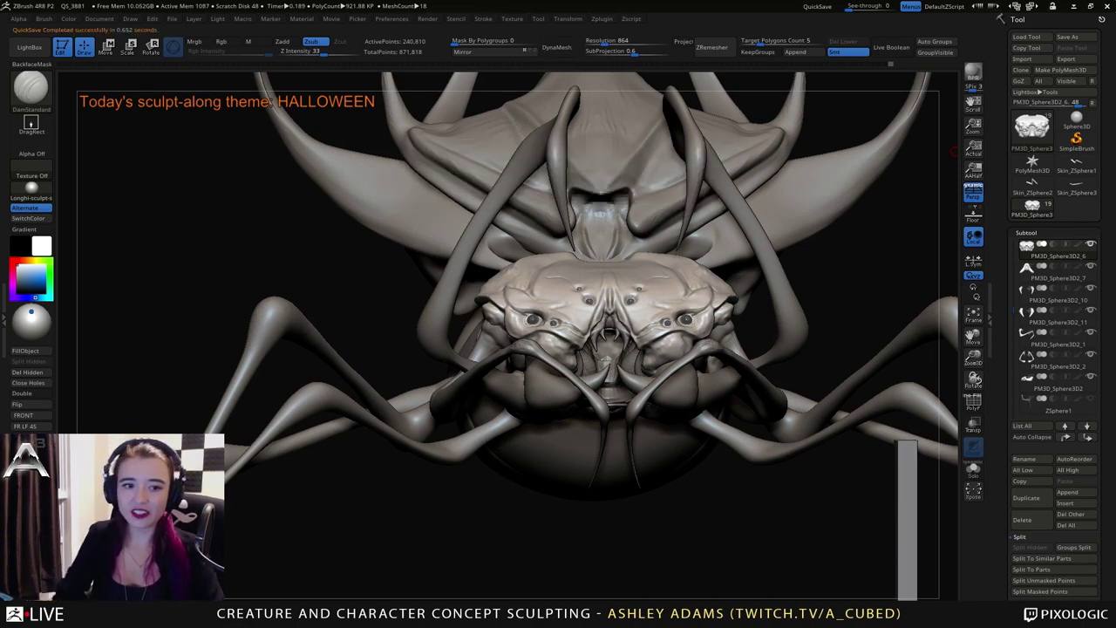
Carve flowing wrinkles along the side of the head's shell with DamStandard and smooth them.
right_drag(349, 279, 537, 272)
right_drag(626, 333, 551, 327)
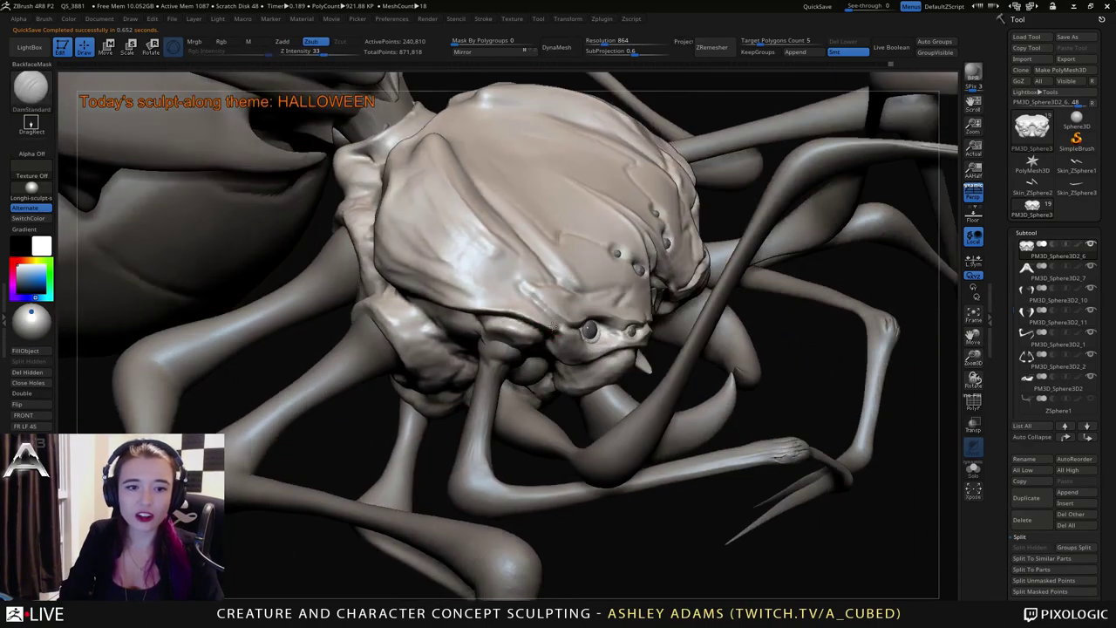
right_drag(546, 231, 497, 312)
key(space)
click(527, 252)
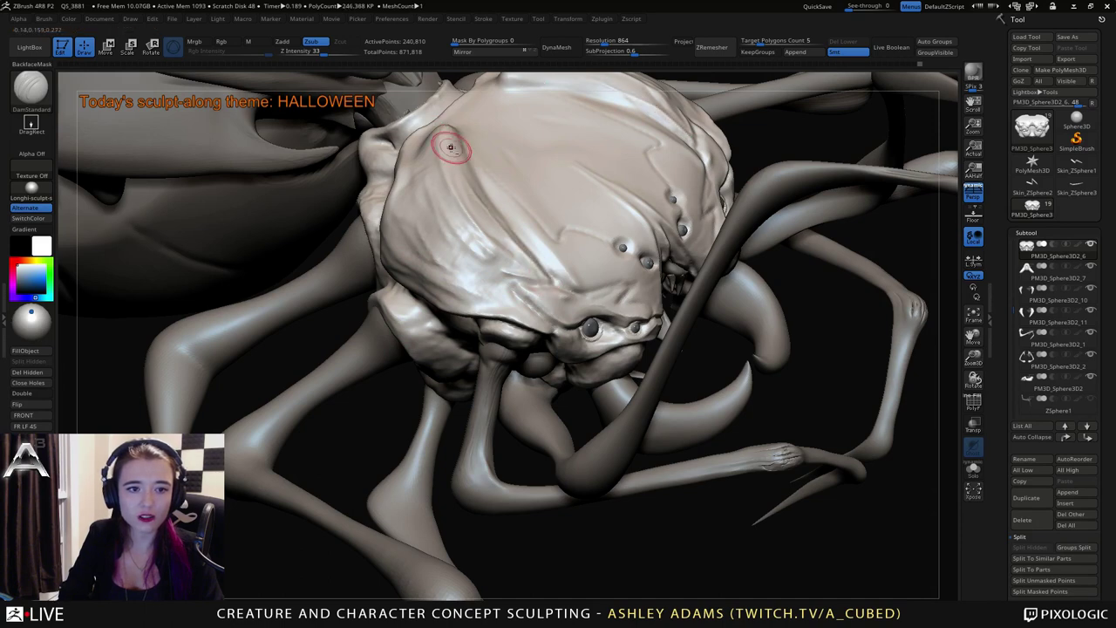
key(shift)
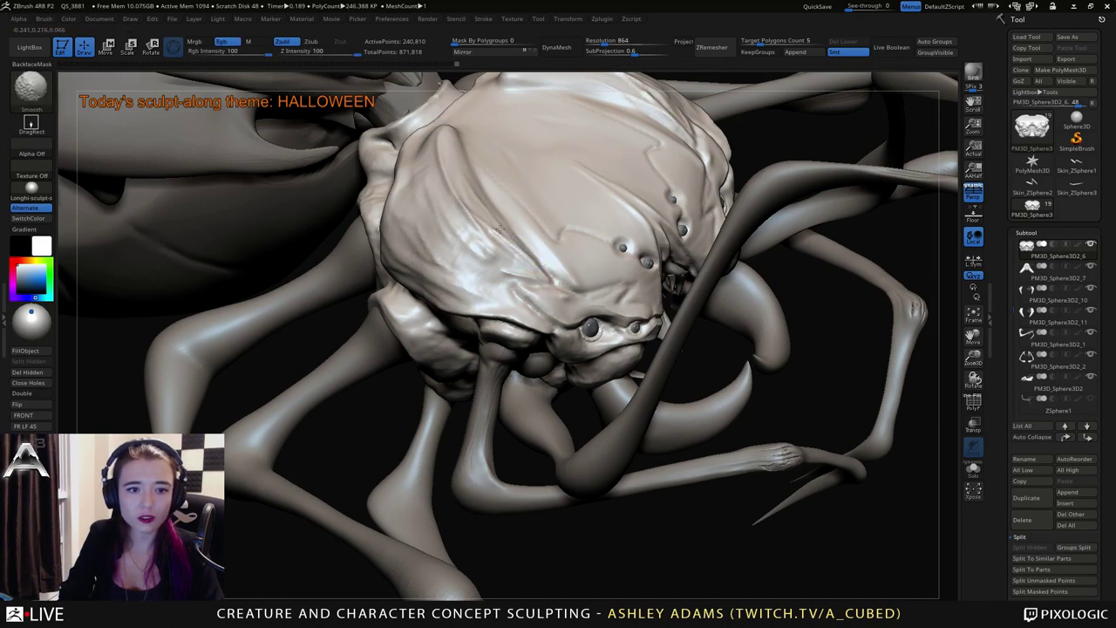
shift+drag(458, 168, 474, 185)
Refine and smooth the long crease lines running over the top of the head's shell.
right_drag(474, 185, 503, 189)
drag(496, 161, 493, 218)
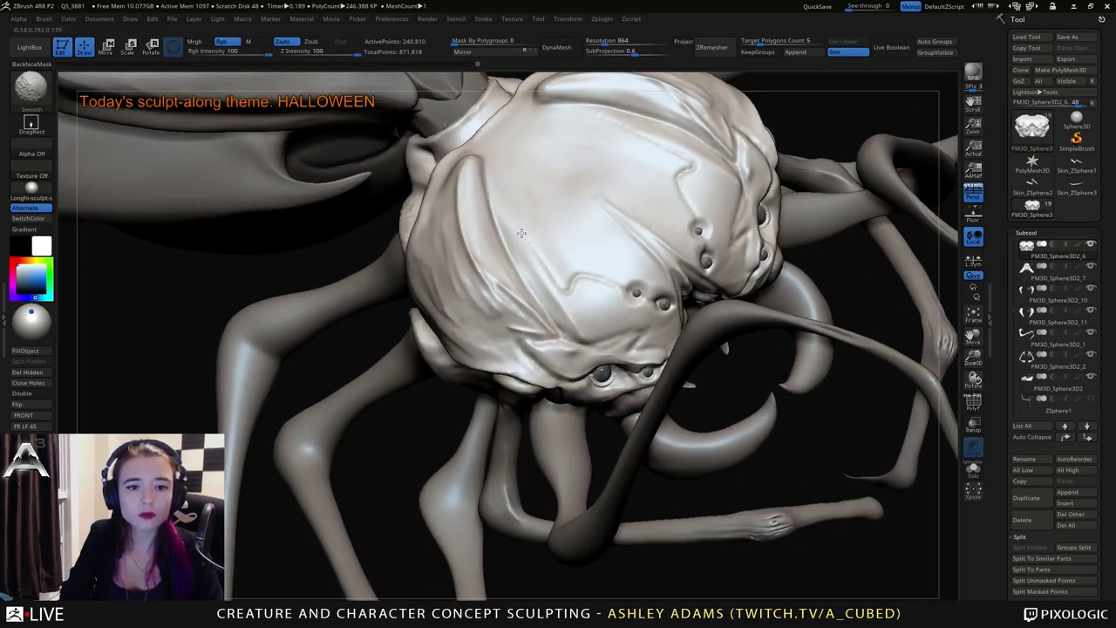
mouse_move(493, 153)
right_down()
mouse_move(508, 235)
mouse_move(498, 167)
right_up()
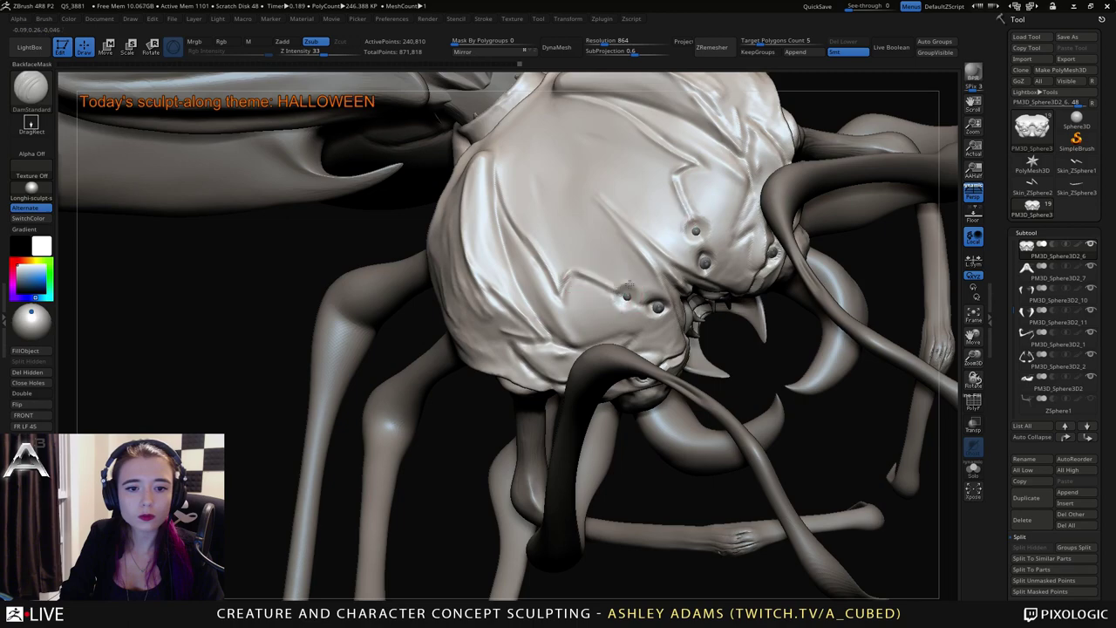
key(shift)
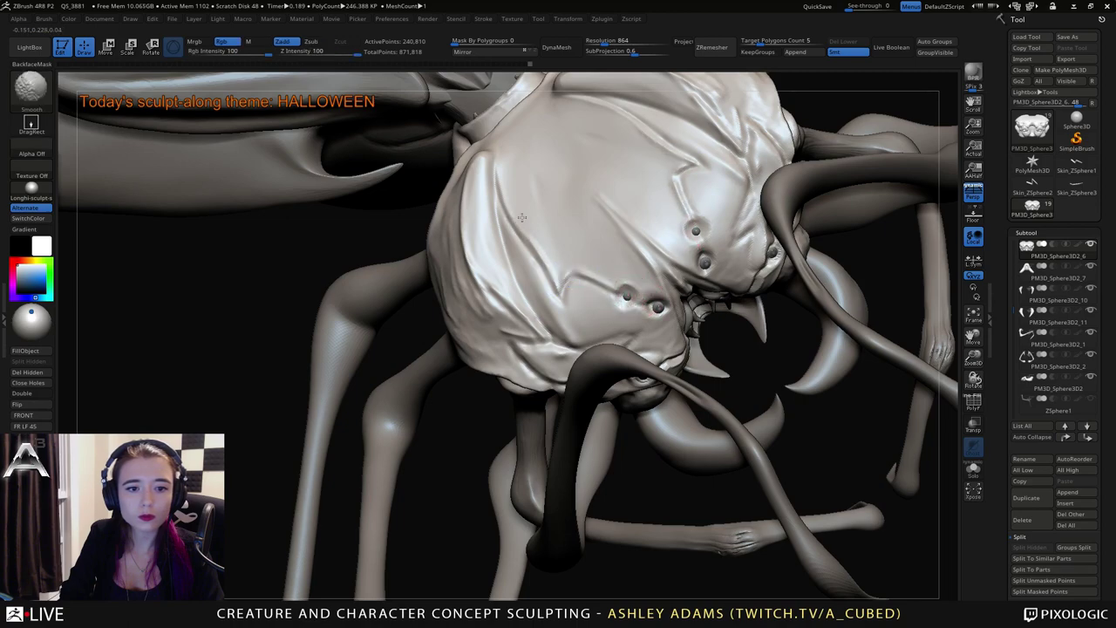
mouse_move(519, 235)
right_down()
mouse_move(549, 290)
mouse_move(480, 85)
right_up()
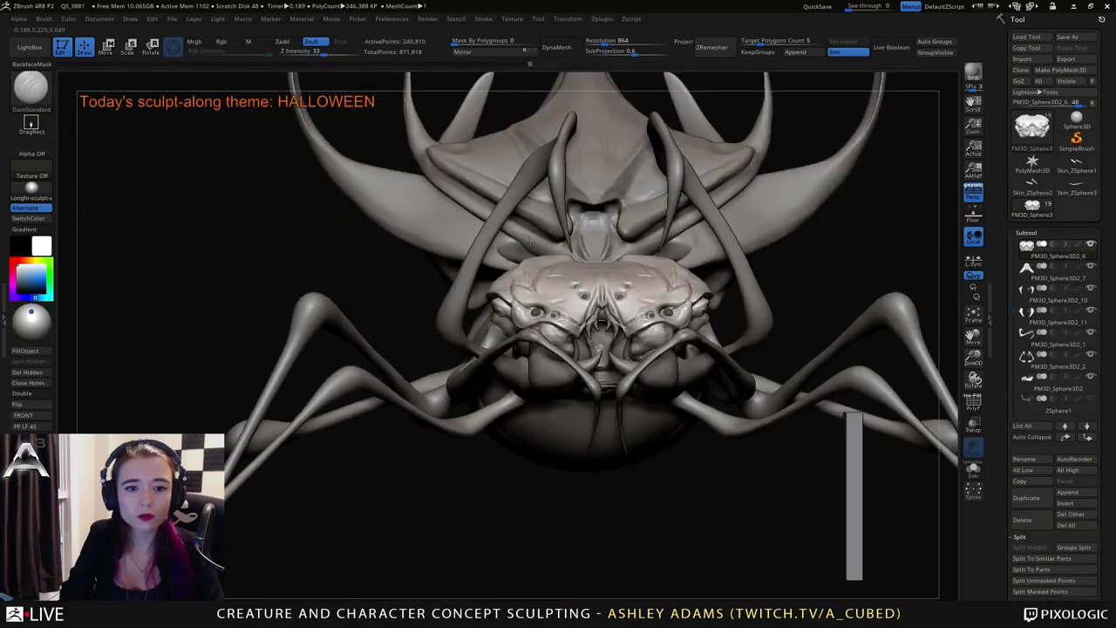
mouse_move(498, 151)
right_down()
mouse_move(515, 244)
mouse_move(605, 343)
mouse_move(605, 361)
right_up()
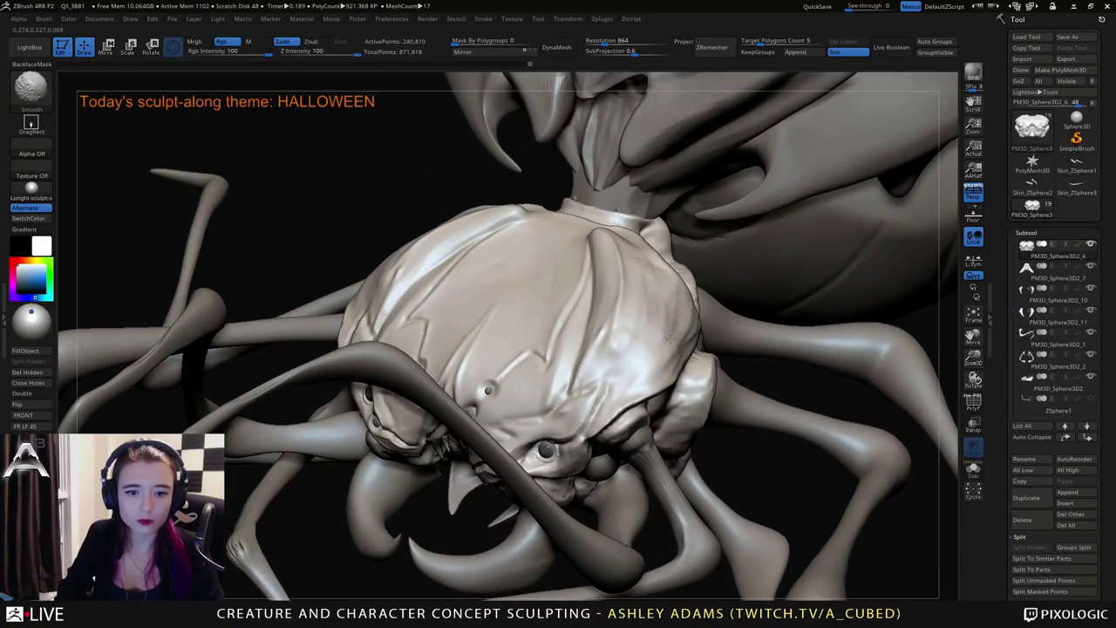
right_drag(647, 351, 593, 381)
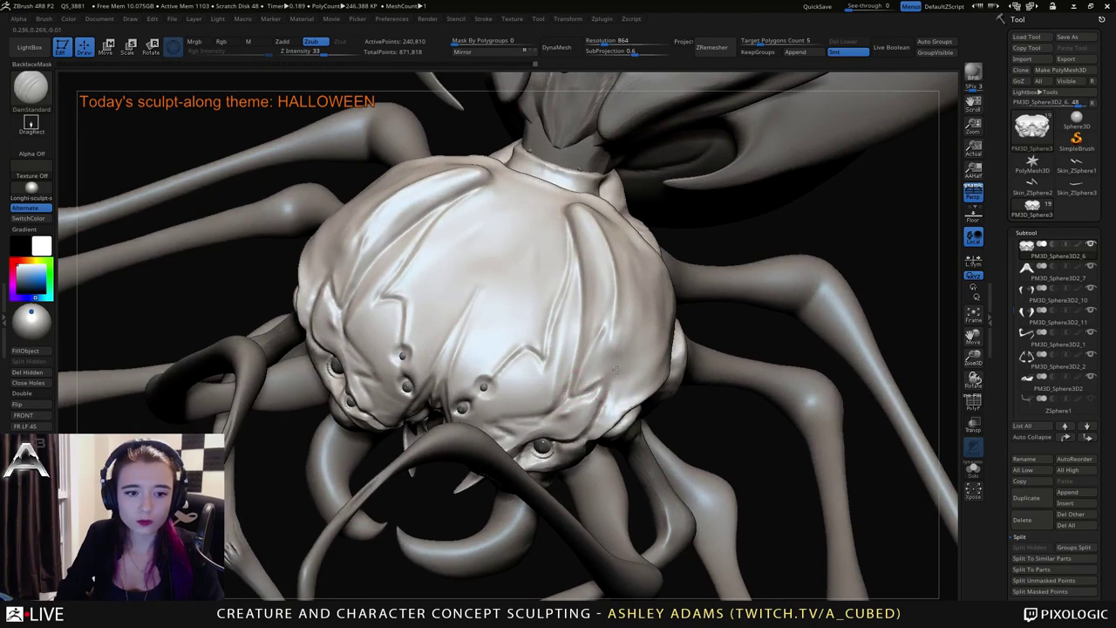
Add volume beside the shell's side creases above the large eyes with the ClayBuildup brush.
key(b)
key(c)
key(b)
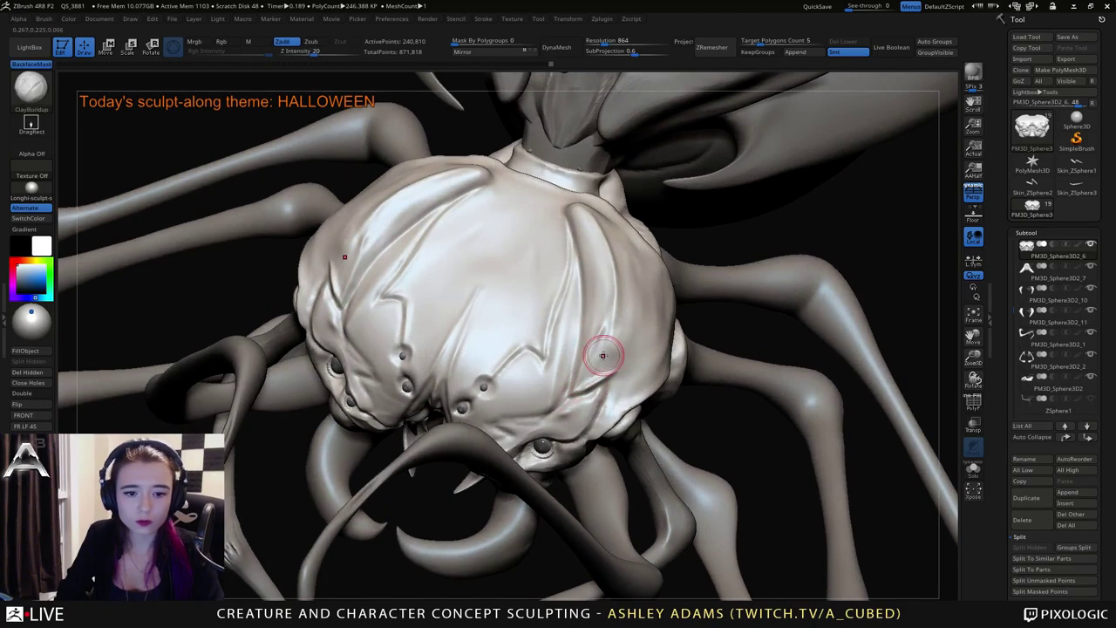
mouse_move(602, 373)
mouse_down()
mouse_move(623, 356)
mouse_move(615, 370)
mouse_up()
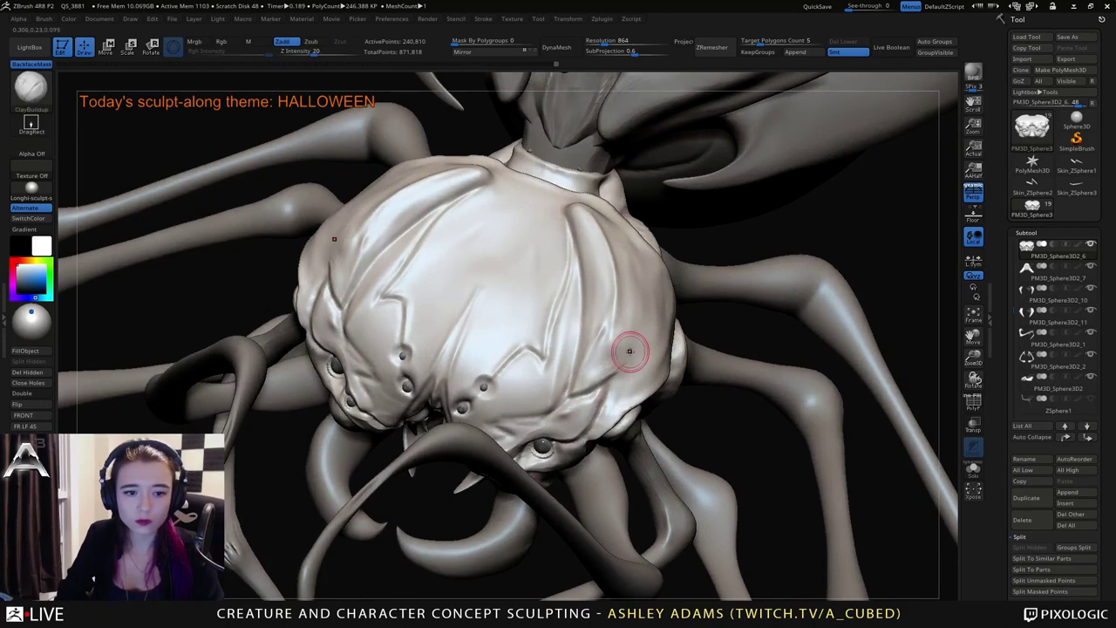
Paint a pointed mask patch on the head's shell above each large side eye.
key(b)
key(d)
key(s)
right_drag(581, 420, 617, 362)
key(space)
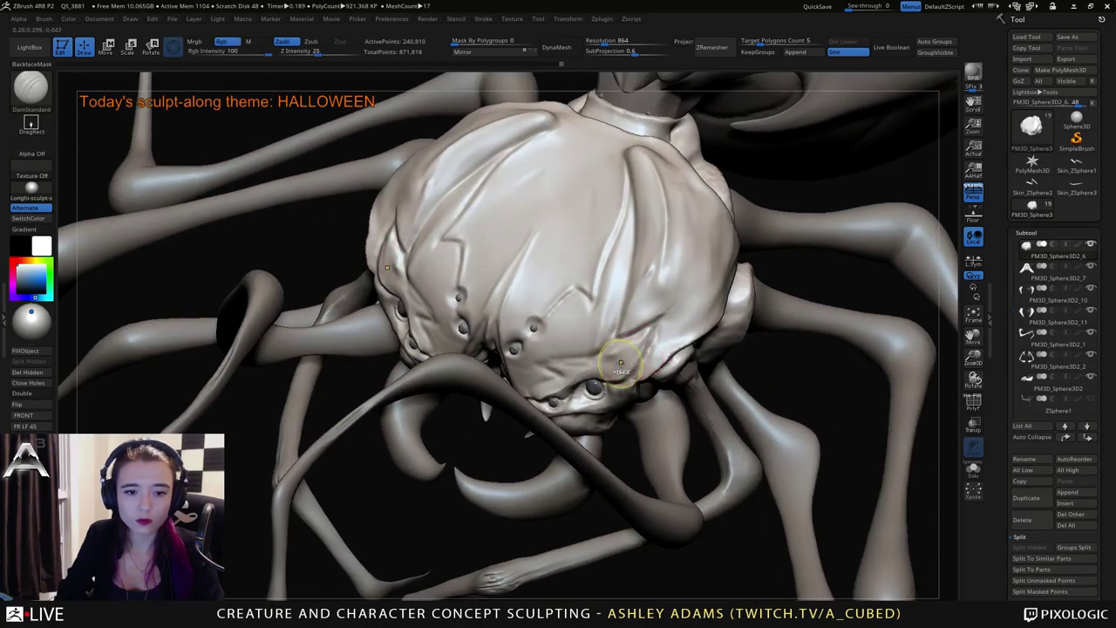
mouse_move(612, 357)
ctrl+mouse_down()
mouse_move(615, 368)
mouse_move(608, 355)
ctrl+mouse_up()
key(space)
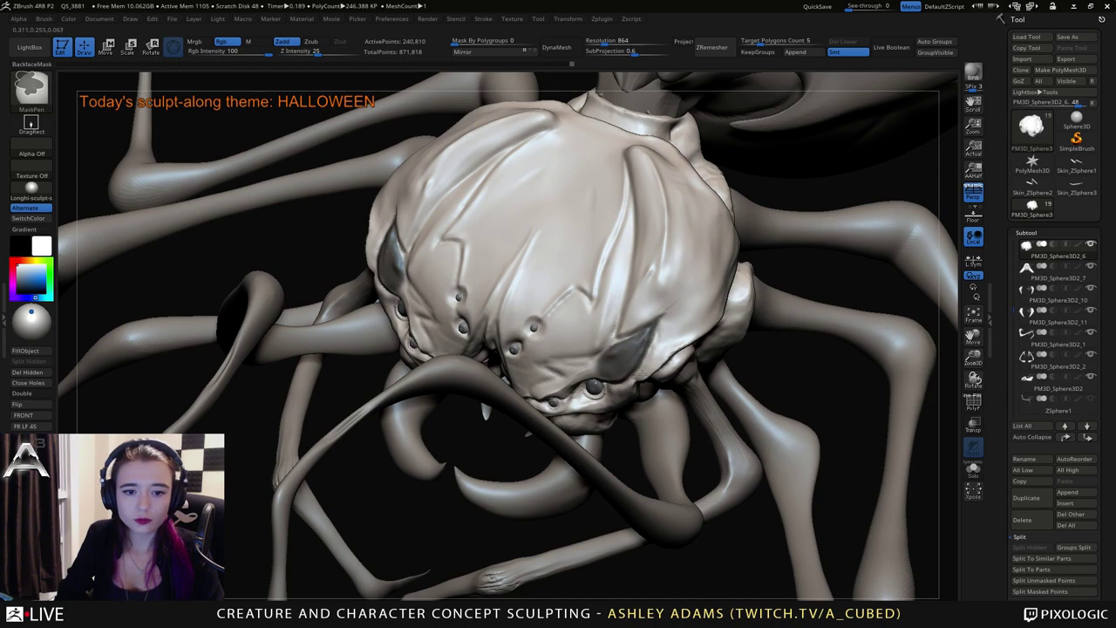
Invert the mask and pull the pointed patches above the large side eyes outward into raised spikes with the SnakeHook brush.
ctrl+click(776, 384)
right_click(668, 314)
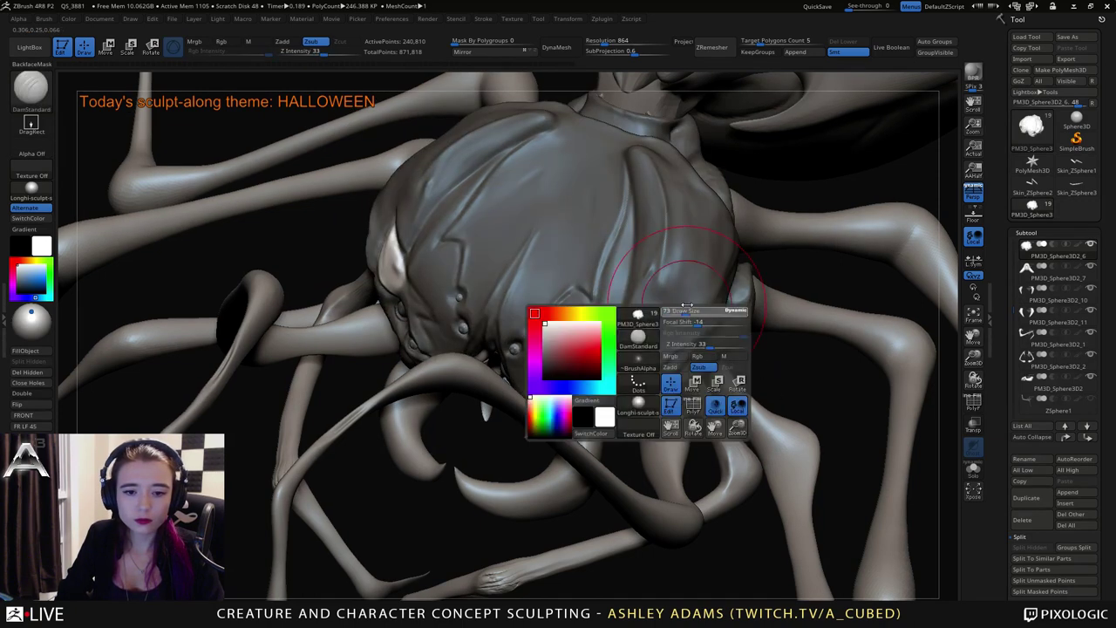
right_drag(703, 296, 687, 364)
key(b)
key(s)
key(h)
drag(652, 335, 687, 314)
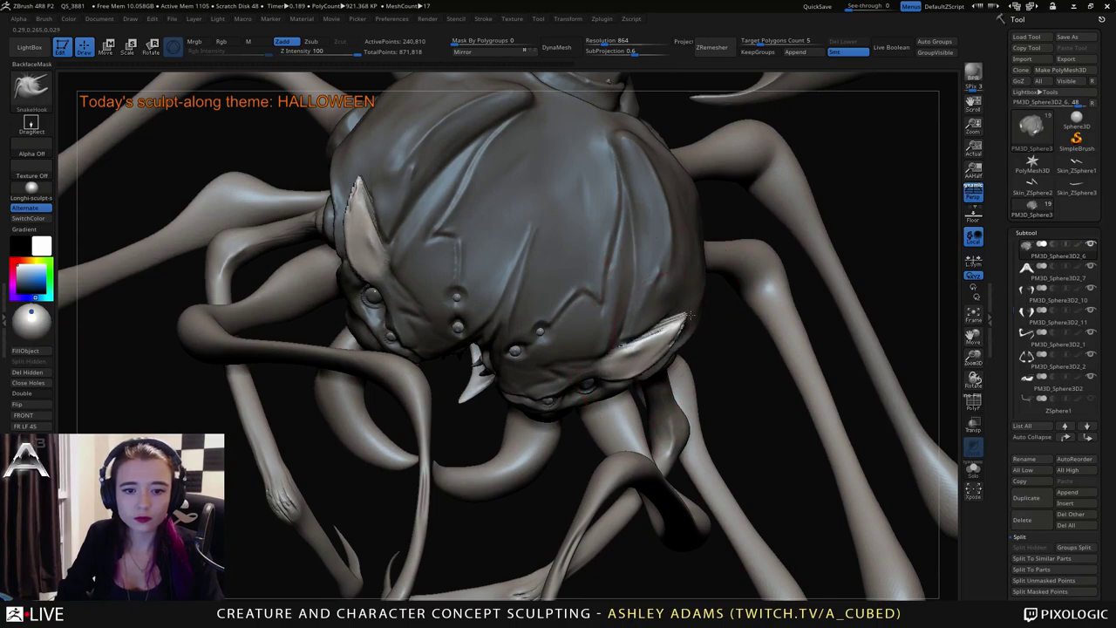
mouse_move(687, 314)
right_down()
mouse_move(667, 246)
mouse_move(648, 344)
right_up()
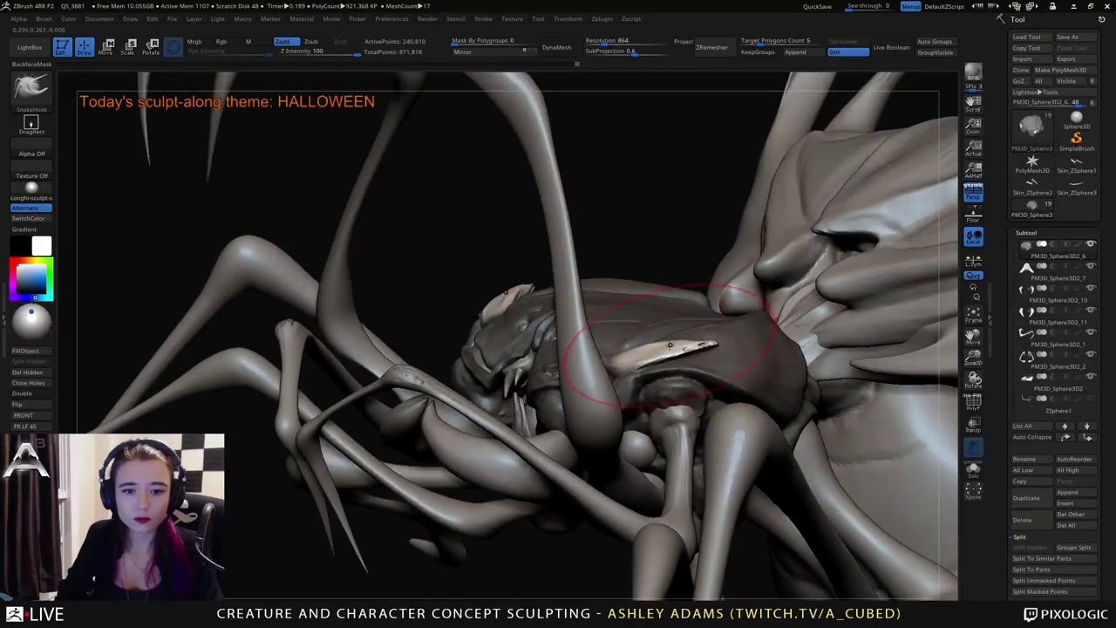
right_drag(723, 374, 736, 294)
Invert the mask again to protect the spikes, and adjust and smooth the surrounding head shell.
key(space)
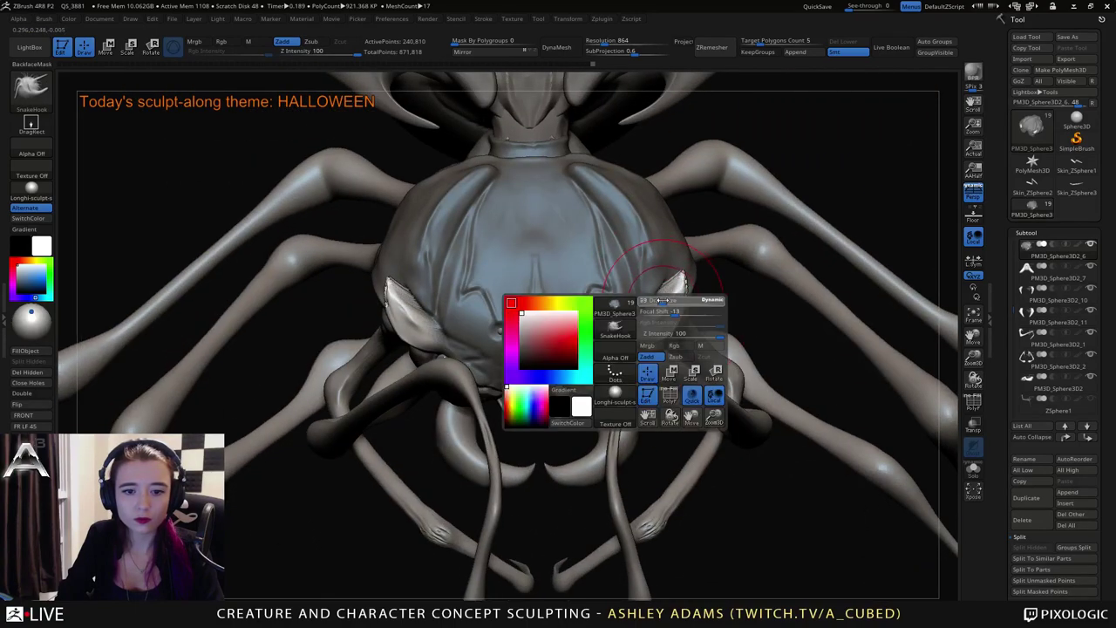
ctrl+click(736, 293)
right_drag(672, 264, 665, 264)
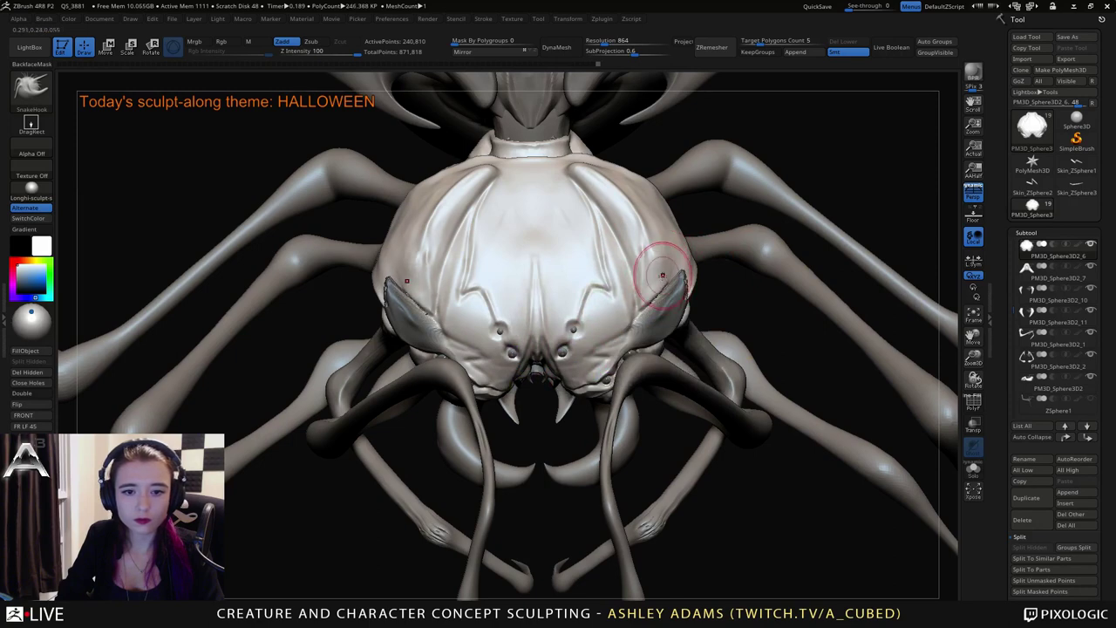
drag(653, 295, 653, 308)
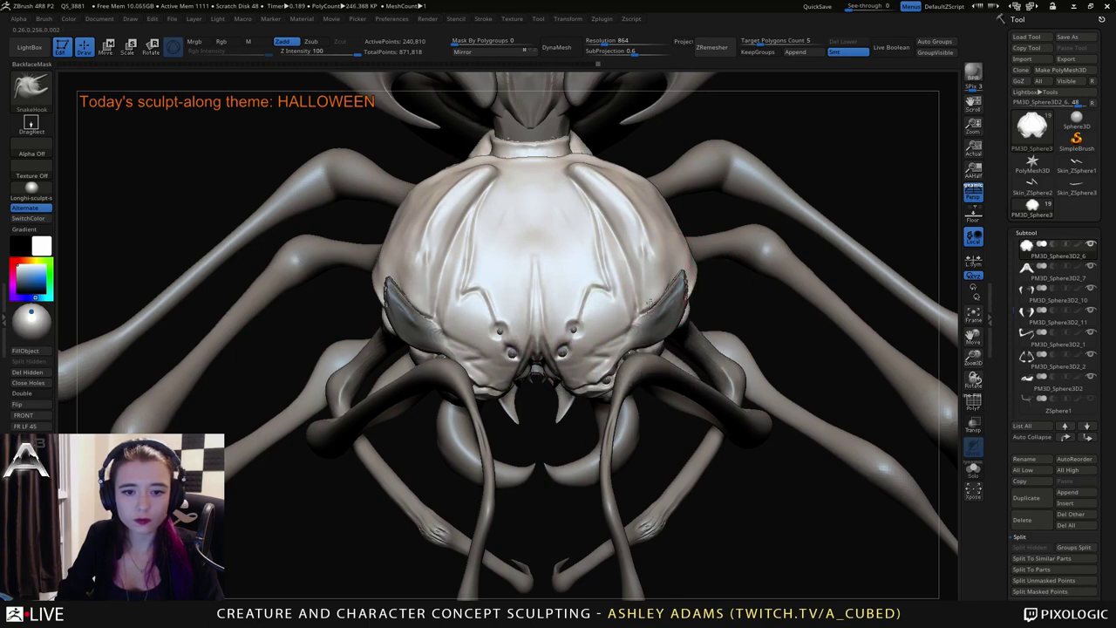
right_drag(663, 275, 665, 249)
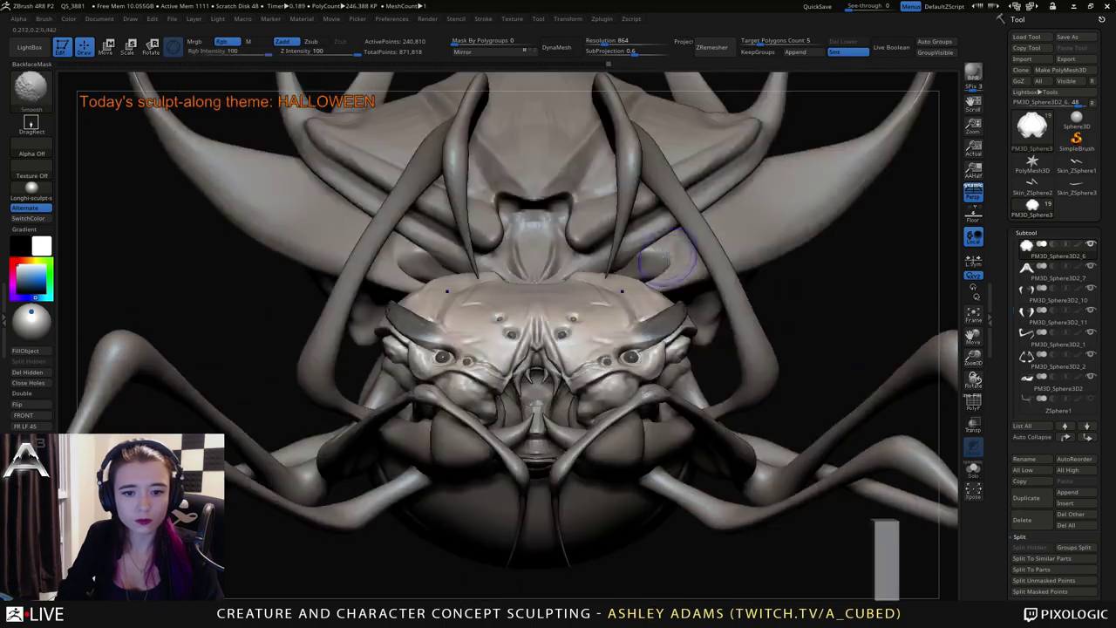
Clear the mask and remesh the head shell with DynaMesh at a resolution of 1016.
ctrl+click(827, 319)
right_drag(872, 319, 834, 312)
ctrl+drag(631, 532, 705, 503)
right_drag(667, 425, 674, 384)
mouse_move(674, 384)
right_down()
mouse_move(683, 420)
mouse_move(661, 384)
mouse_move(658, 471)
right_up()
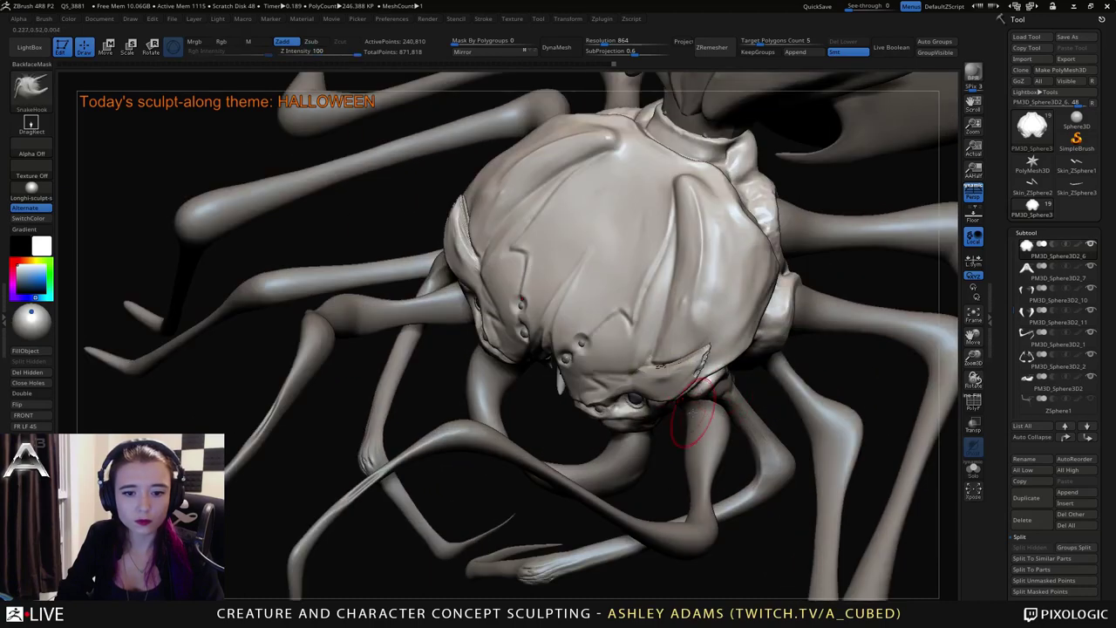
right_drag(691, 417, 685, 375)
click(606, 43)
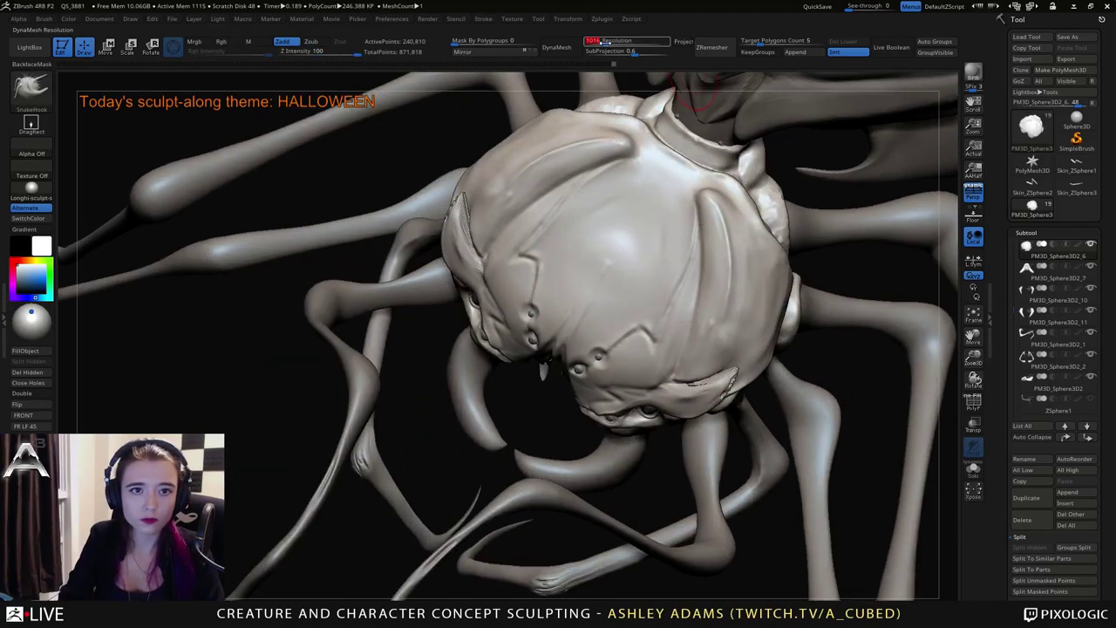
click(563, 47)
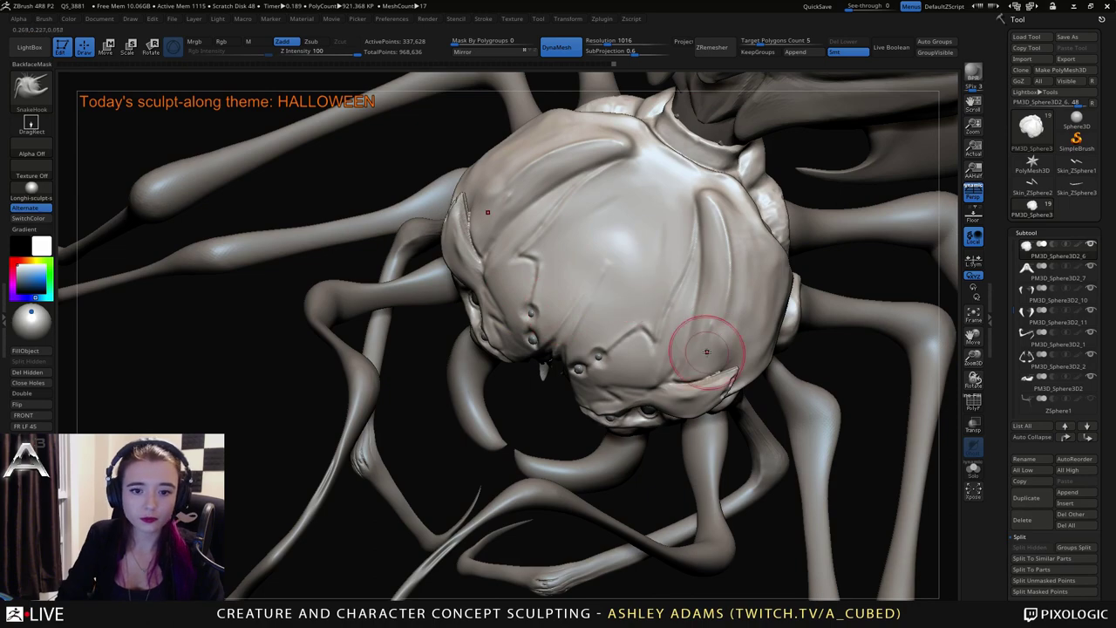
Refine the curve and tips of the spikes above the side eyes with the SnakeHook brush.
mouse_move(645, 419)
right_down()
mouse_move(671, 349)
mouse_move(680, 410)
mouse_move(651, 368)
mouse_move(687, 410)
right_up()
right_click(681, 421)
right_click(693, 362)
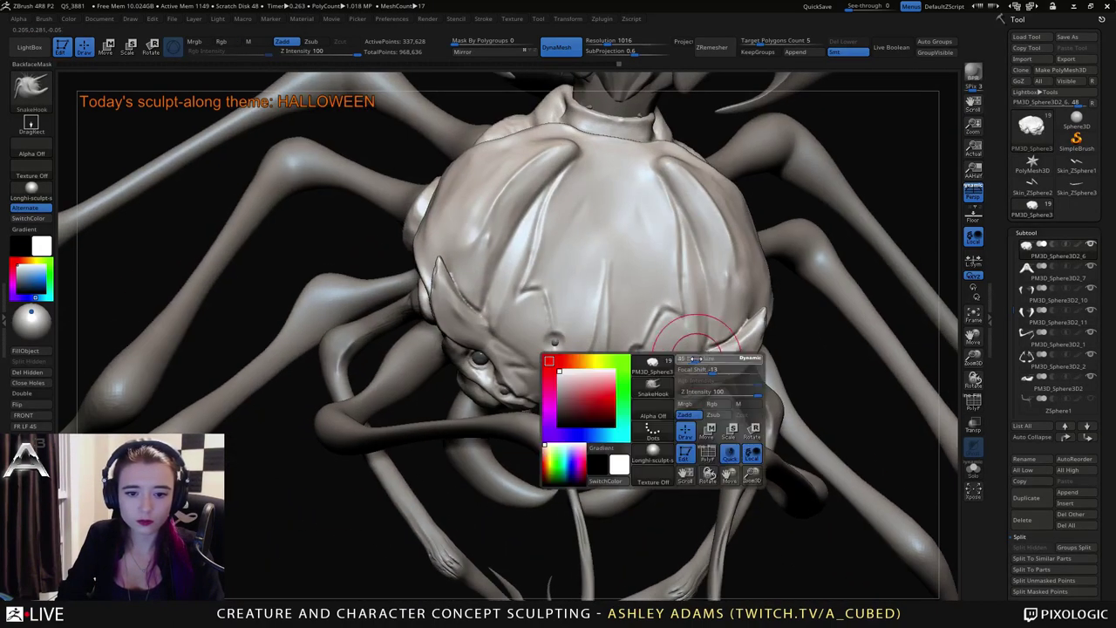
mouse_move(693, 362)
right_down()
mouse_move(691, 381)
mouse_move(687, 326)
mouse_move(697, 375)
mouse_move(681, 391)
right_up()
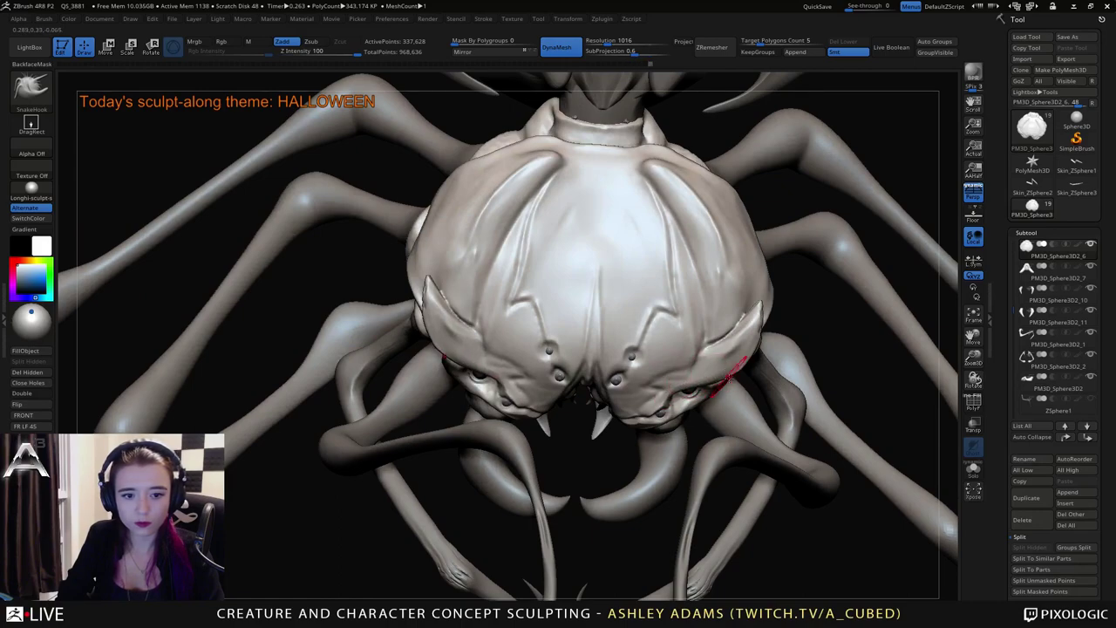
mouse_move(729, 376)
ctrl+right_down()
mouse_move(678, 399)
mouse_move(683, 341)
mouse_move(685, 420)
ctrl+right_up()
key(space)
Reshape the brow ridges and sockets around the large side eyes with the SnakeHook brush.
click(582, 377)
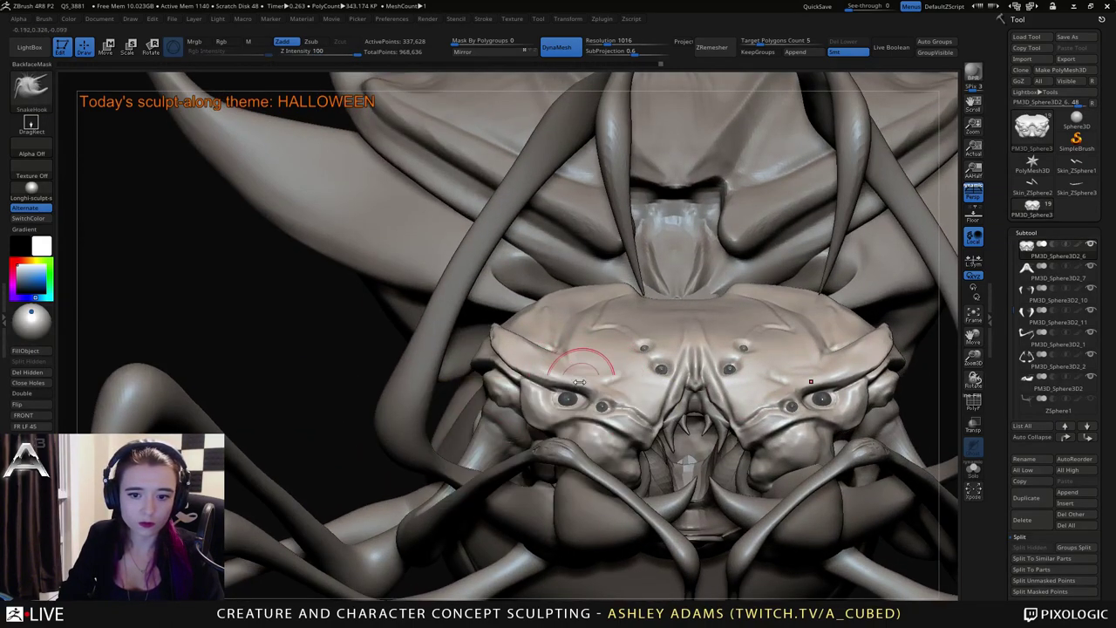
right_drag(523, 364, 578, 399)
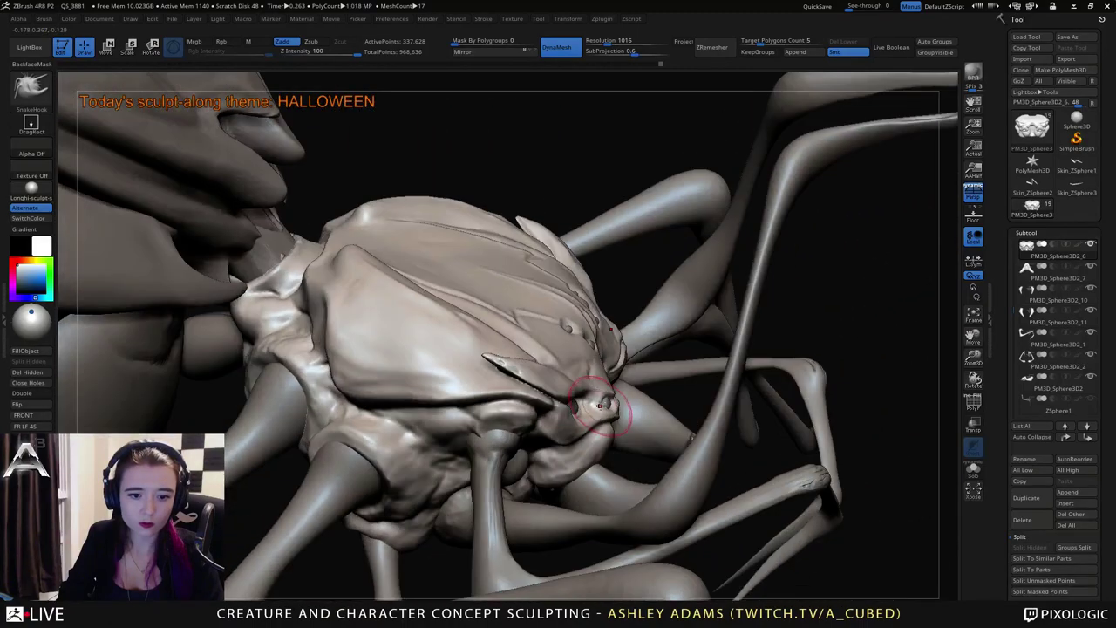
key(space)
key(space)
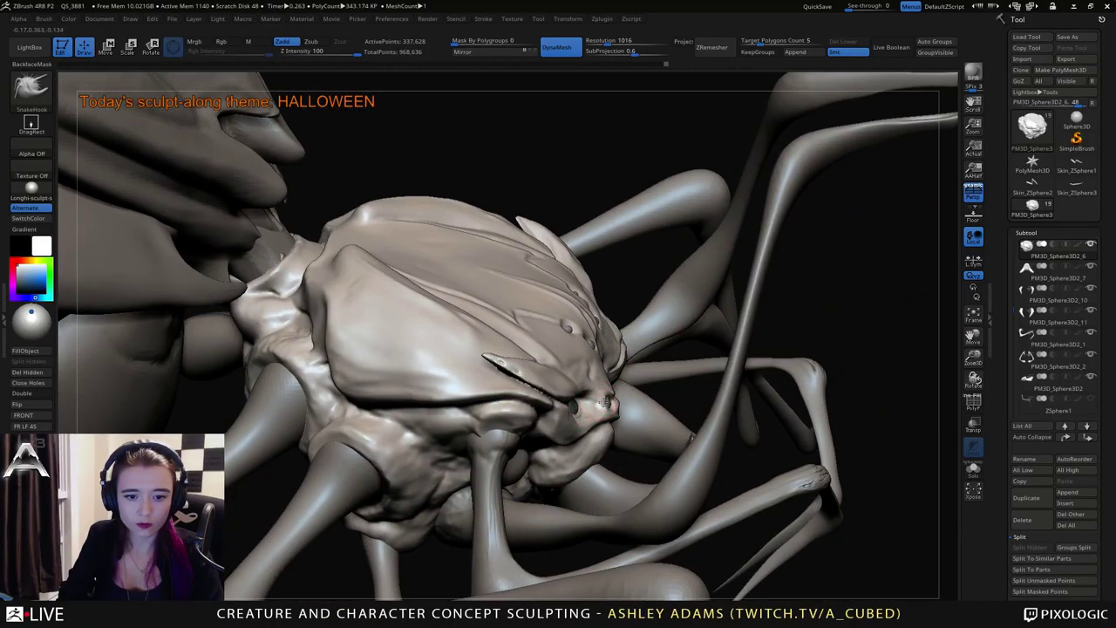
mouse_move(602, 402)
right_down()
mouse_move(619, 403)
mouse_move(600, 404)
mouse_move(600, 369)
mouse_move(575, 314)
right_up()
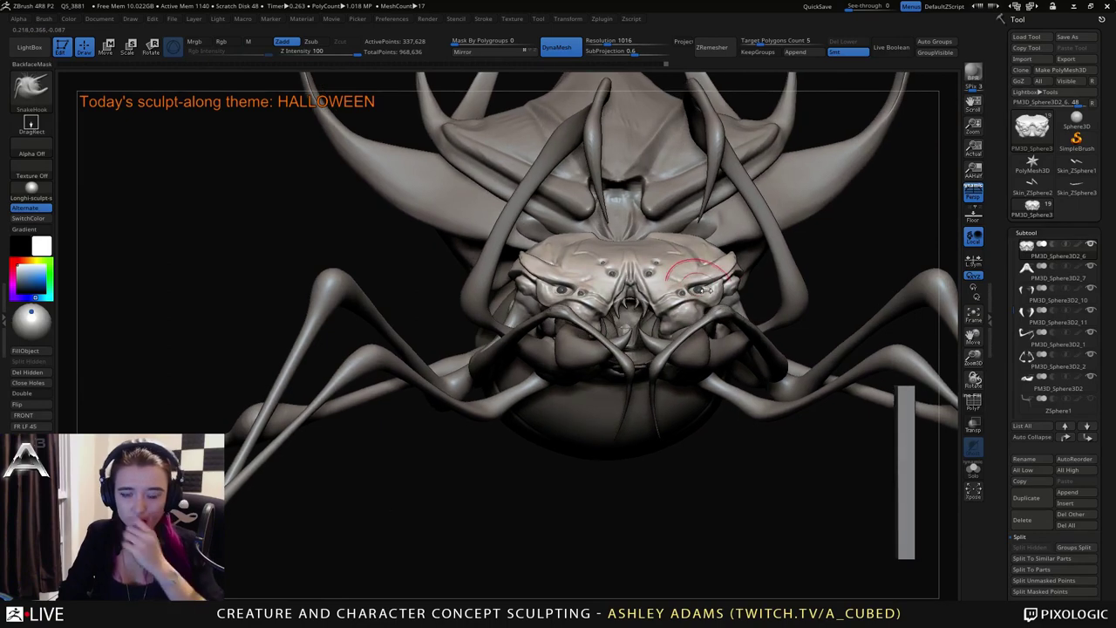
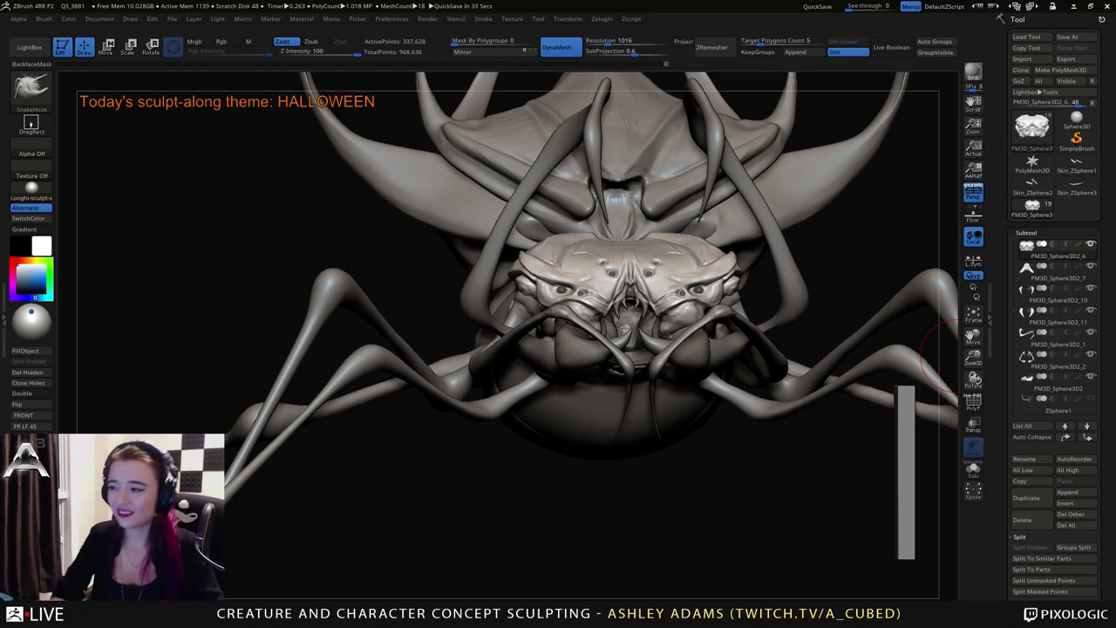
drag(946, 358, 707, 392)
mouse_move(538, 234)
right_down()
mouse_move(553, 219)
mouse_move(587, 259)
right_up()
key(space)
drag(584, 259, 576, 259)
Build up and smooth the shell surface beneath and around the side spikes with ClayBuildup.
key(b)
key(c)
key(b)
right_drag(578, 267, 595, 262)
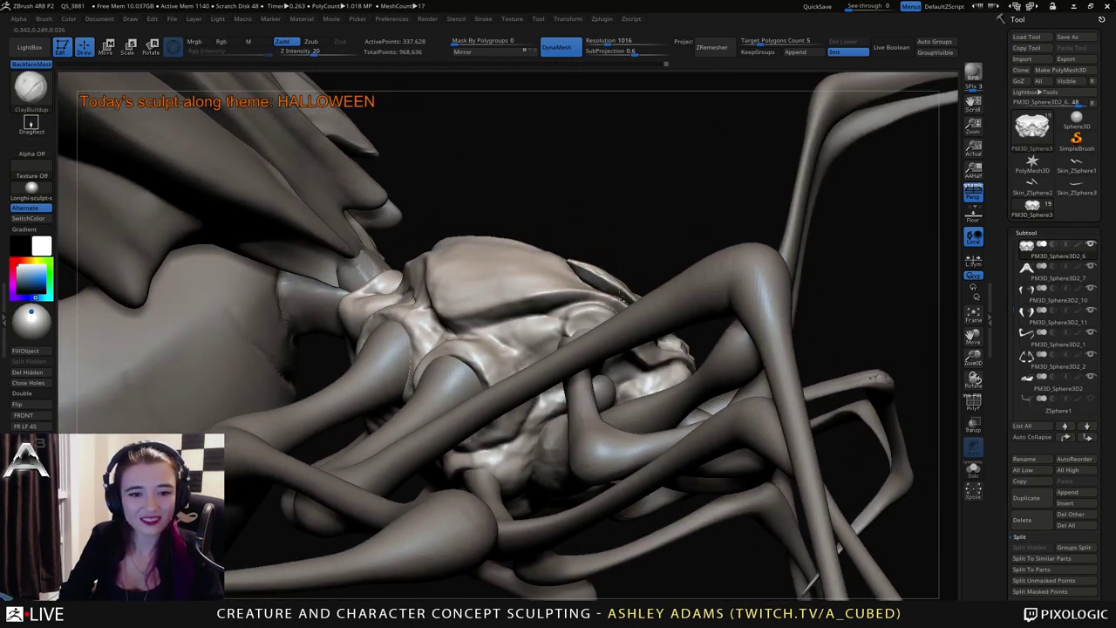
shift+drag(610, 293, 578, 273)
mouse_move(596, 282)
right_down()
mouse_move(580, 293)
mouse_move(625, 311)
right_up()
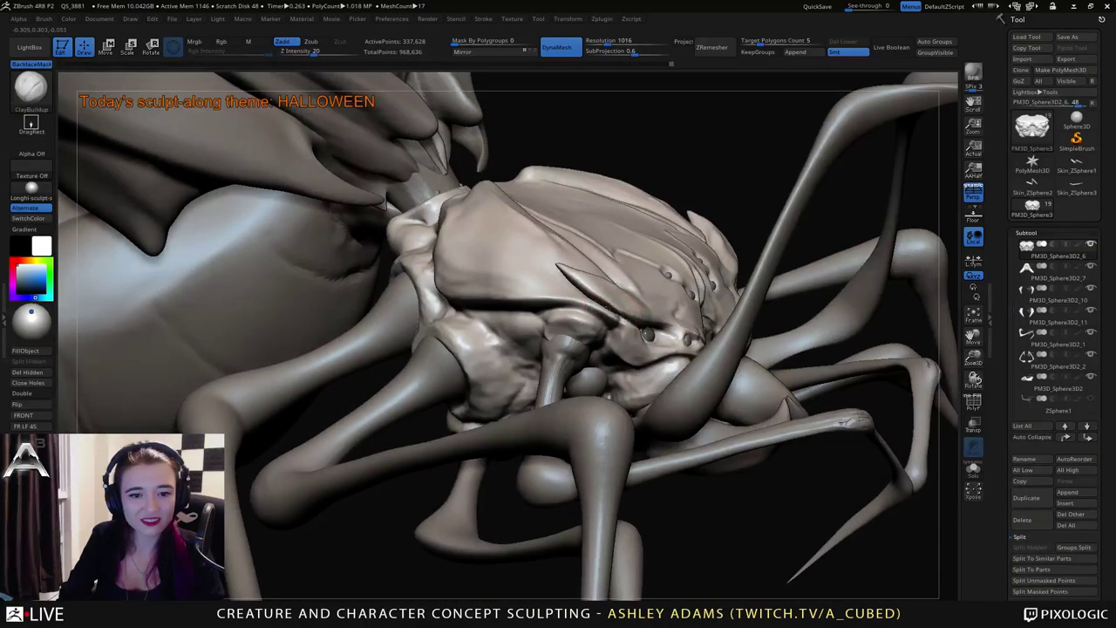
key(shift)
right_drag(545, 303, 567, 316)
Add fleshy volume around the front leg's socket below the shell's edge with the ClayBuildup brush.
key(b)
key(d)
key(s)
key(b)
key(c)
key(b)
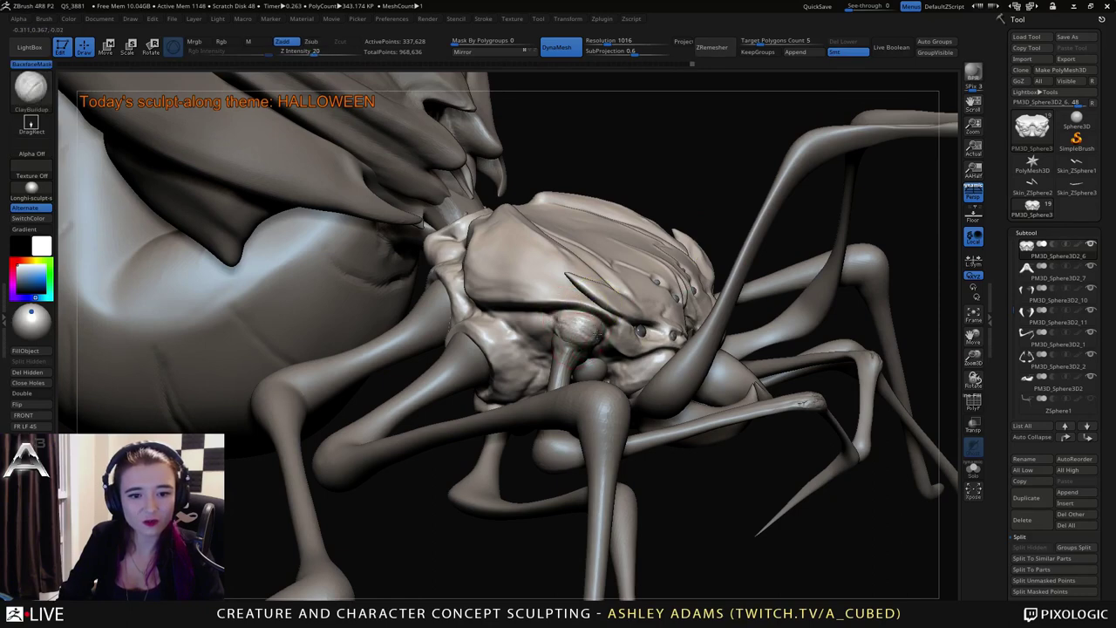
right_drag(560, 324, 568, 336)
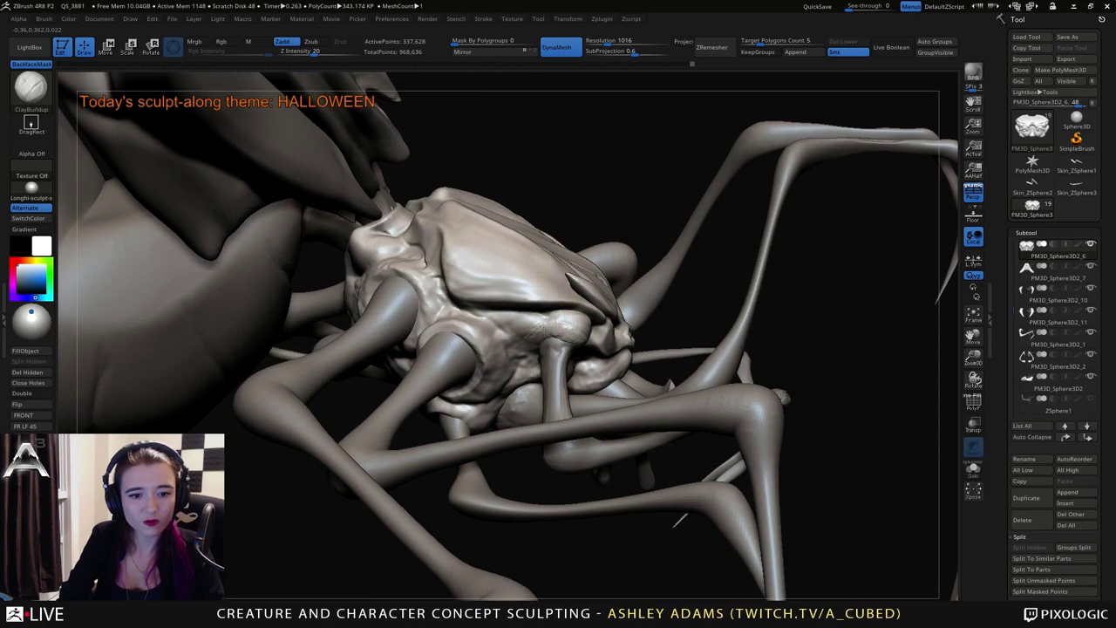
right_drag(543, 324, 593, 349)
mouse_move(594, 350)
mouse_down()
mouse_move(592, 337)
mouse_move(581, 352)
mouse_up()
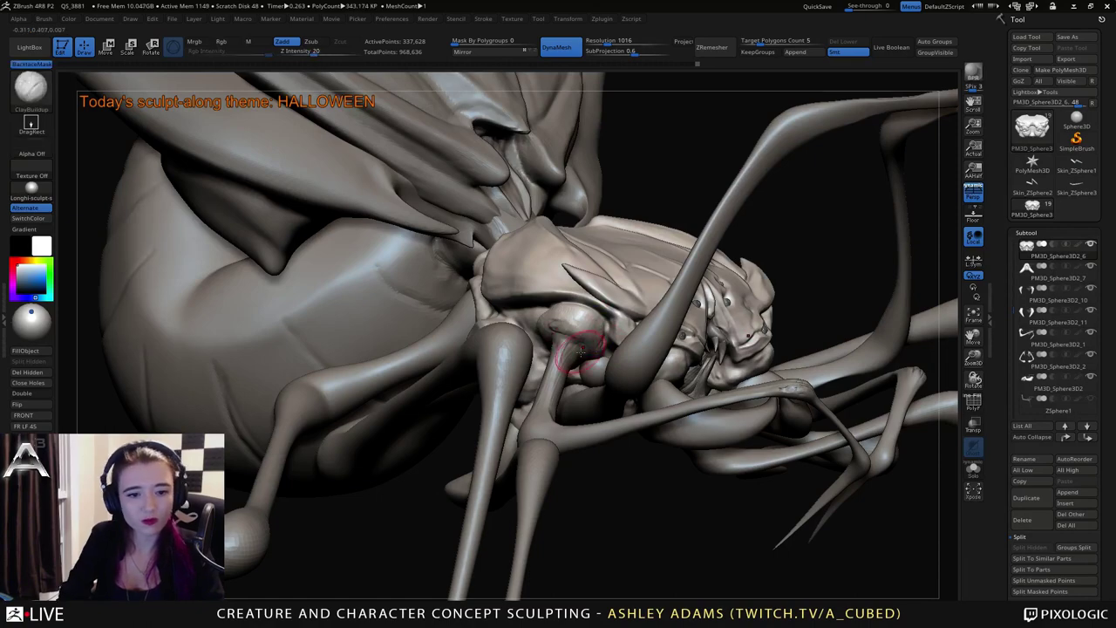
right_drag(571, 349, 586, 352)
drag(586, 352, 579, 351)
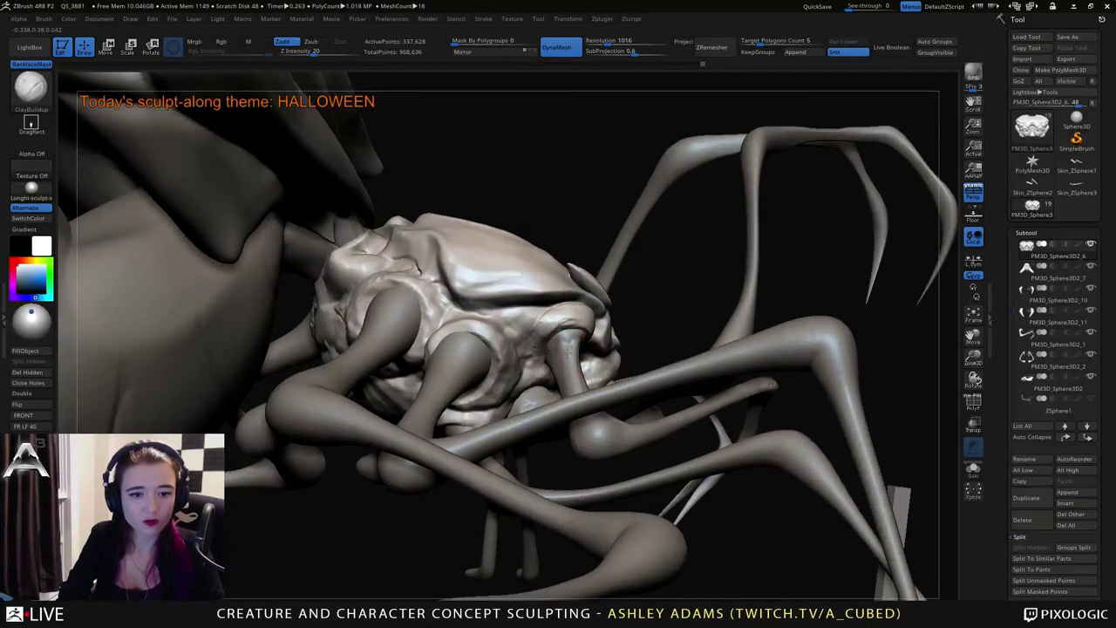
right_drag(579, 350, 545, 361)
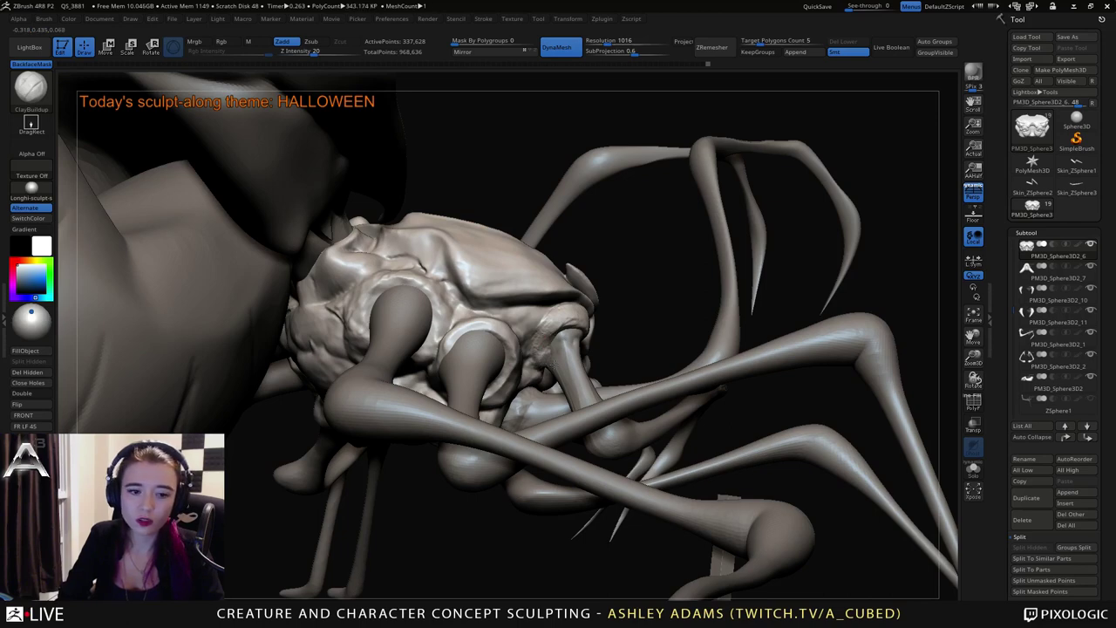
right_drag(570, 334, 553, 325)
Define the creases around the front leg's socket and the adjoining shell edge with DamStandard.
key(b)
key(d)
key(s)
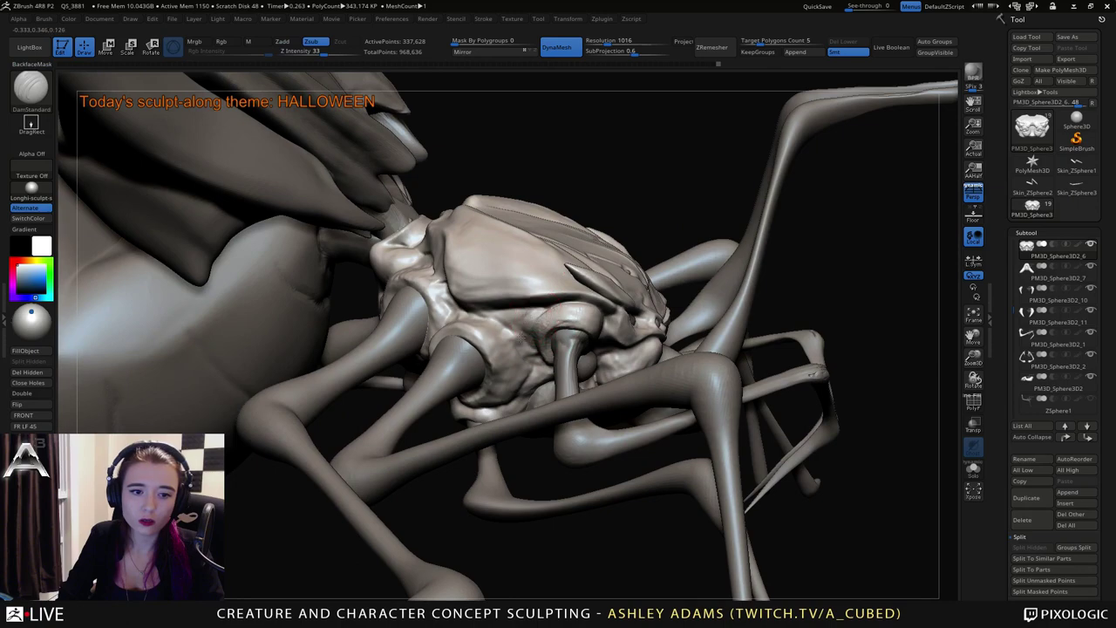
ctrl+right_drag(598, 386, 489, 357)
ctrl+right_drag(489, 358, 484, 331)
right_drag(620, 371, 589, 375)
right_click(589, 376)
mouse_move(705, 301)
right_down()
mouse_move(591, 290)
mouse_move(642, 256)
mouse_move(661, 371)
mouse_move(610, 301)
mouse_move(565, 359)
right_up()
right_click(565, 359)
Touch up the side spikes with SnakeHook and add volume around their bases with ClayBuildup.
key(b)
key(s)
key(h)
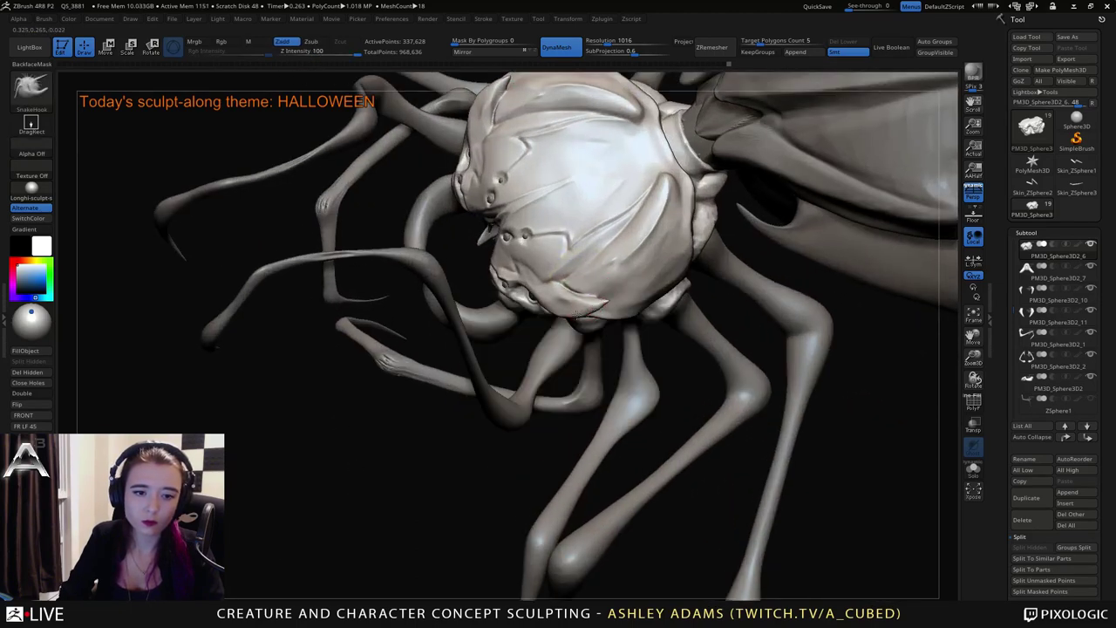
mouse_move(600, 303)
right_down()
mouse_move(604, 272)
mouse_move(565, 316)
mouse_move(560, 304)
right_up()
key(b)
key(c)
key(b)
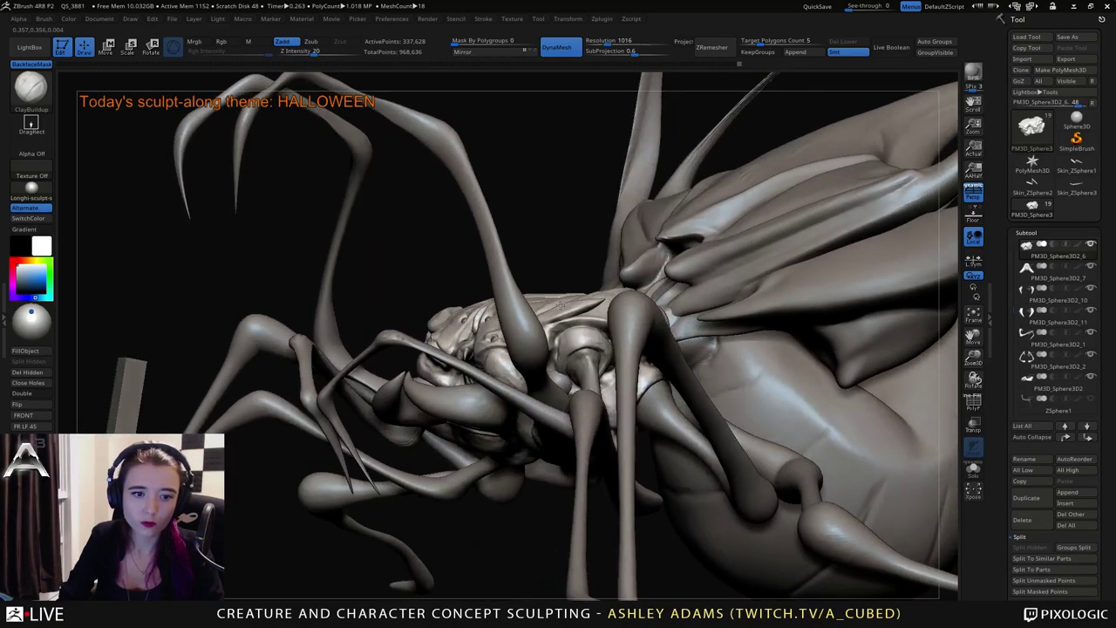
drag(549, 316, 571, 307)
right_drag(591, 301, 567, 303)
Pull the upper edge of each side spike into shape where it meets the shell, using the SnakeHook brush.
key(b)
key(s)
key(h)
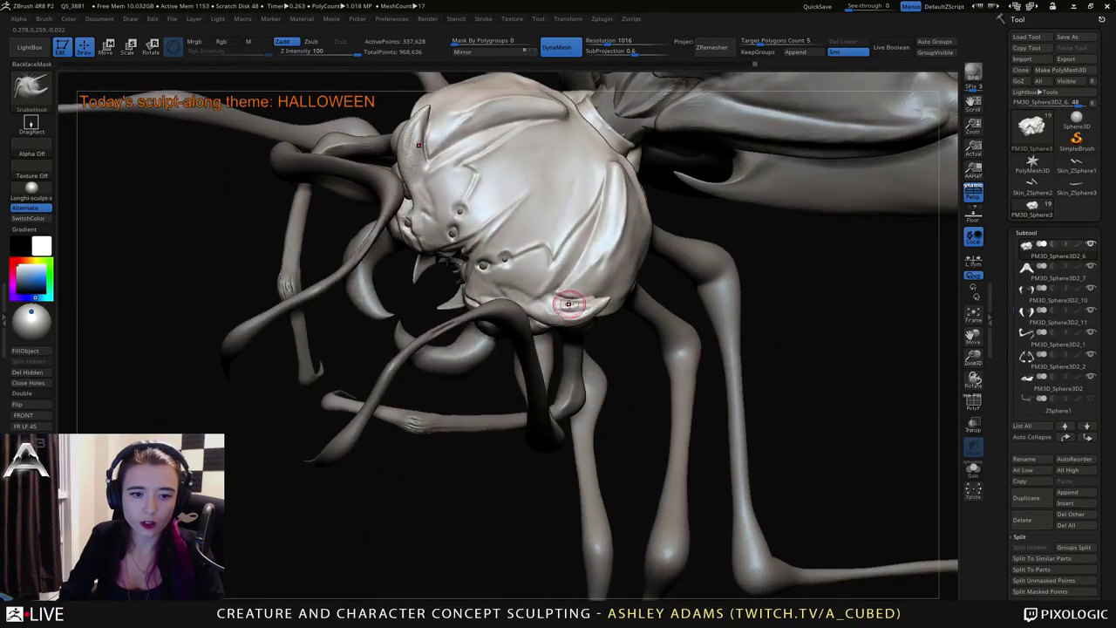
drag(576, 300, 580, 297)
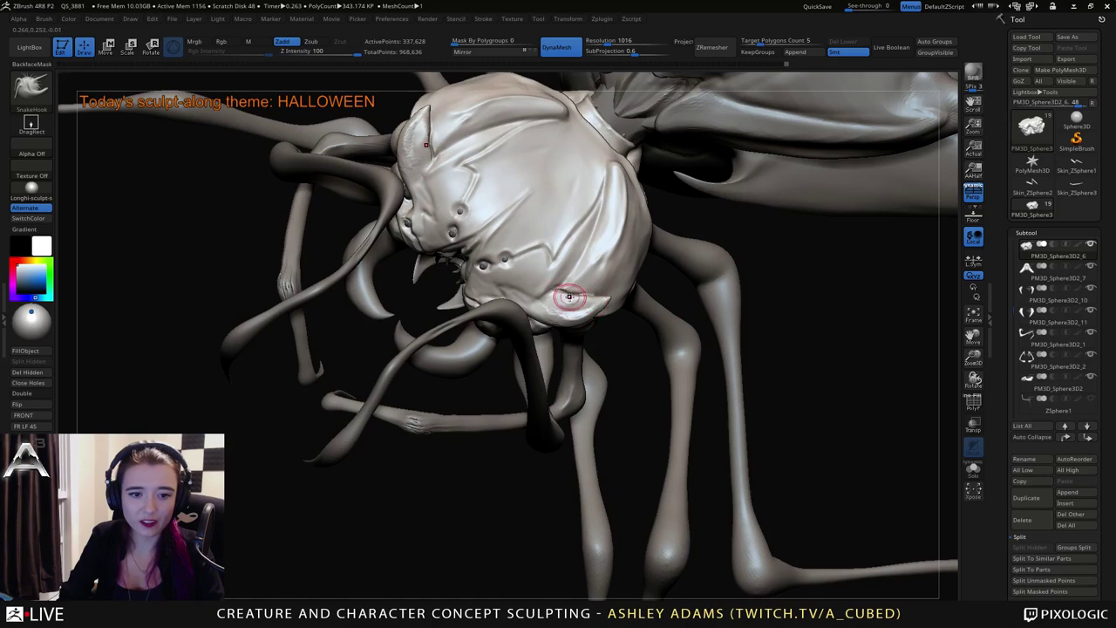
right_drag(558, 305, 565, 281)
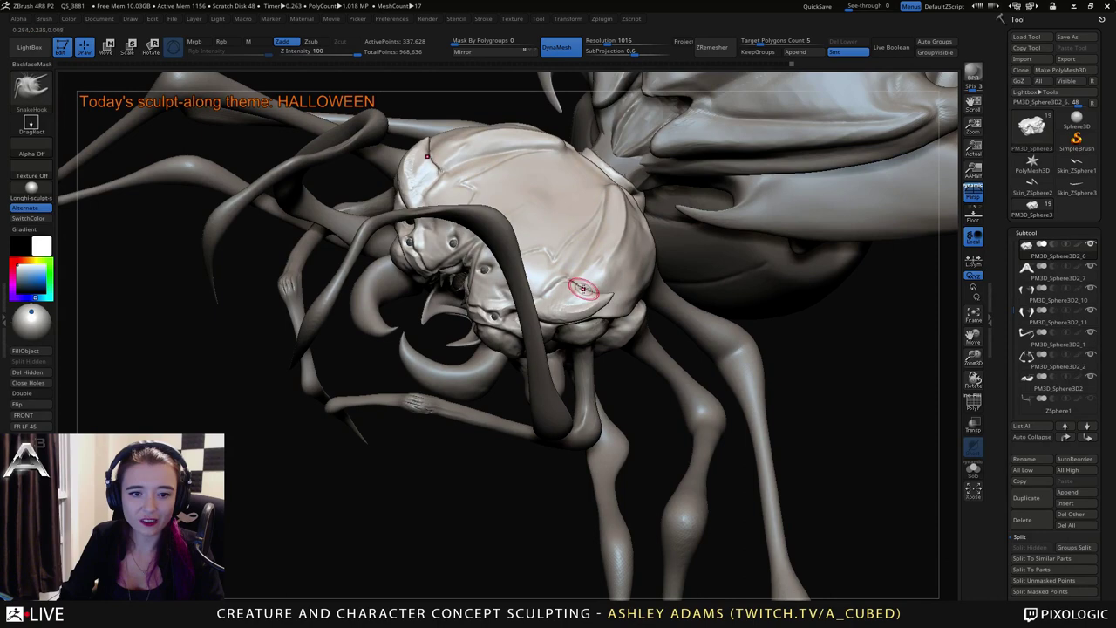
drag(583, 288, 592, 290)
right_drag(593, 291, 596, 319)
Smooth the shell behind the side spikes, sharpen their edge creases with DamStandard and adjust their outline with SnakeHook.
shift+drag(576, 281, 612, 288)
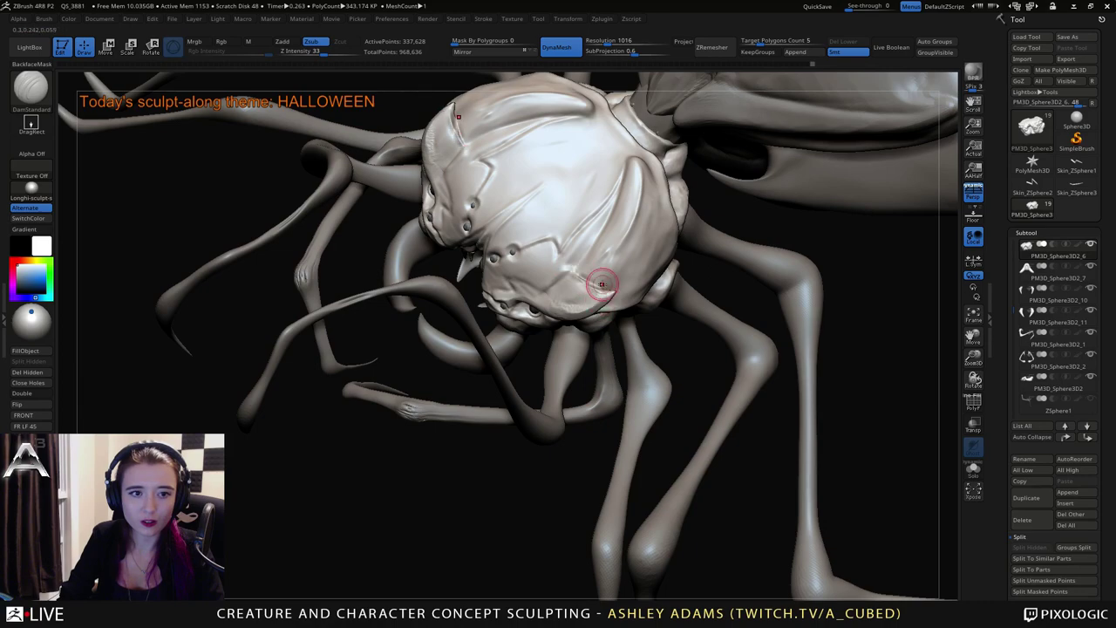
key(shift)
mouse_move(552, 305)
right_down()
mouse_move(514, 262)
mouse_move(524, 304)
mouse_move(631, 307)
mouse_move(656, 352)
mouse_move(652, 287)
mouse_move(593, 285)
right_up()
key(b)
key(s)
key(h)
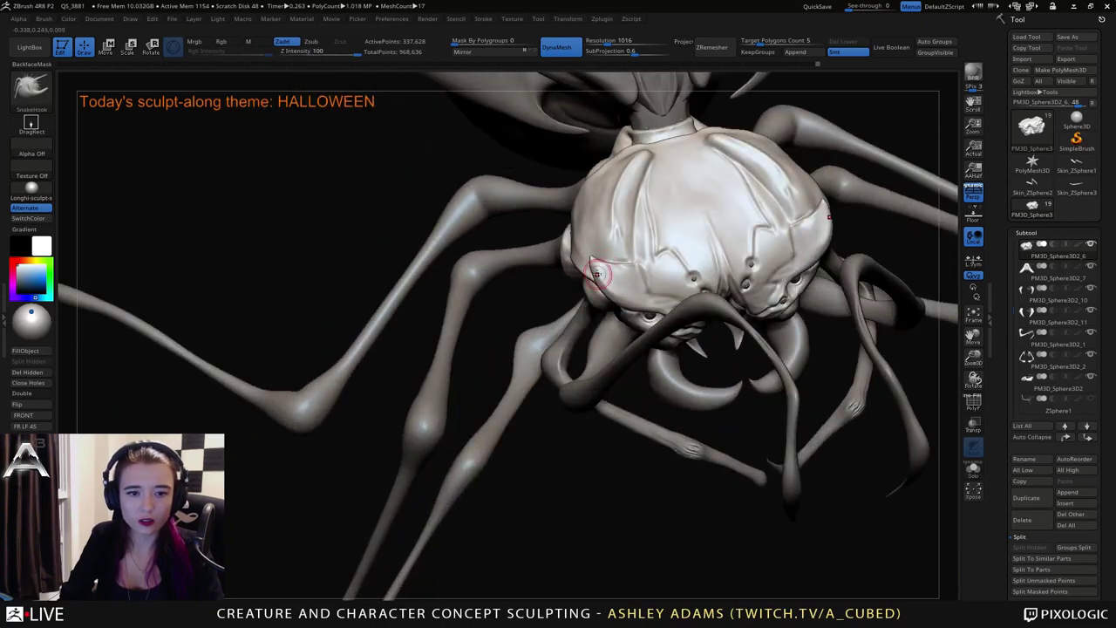
right_drag(589, 259, 652, 241)
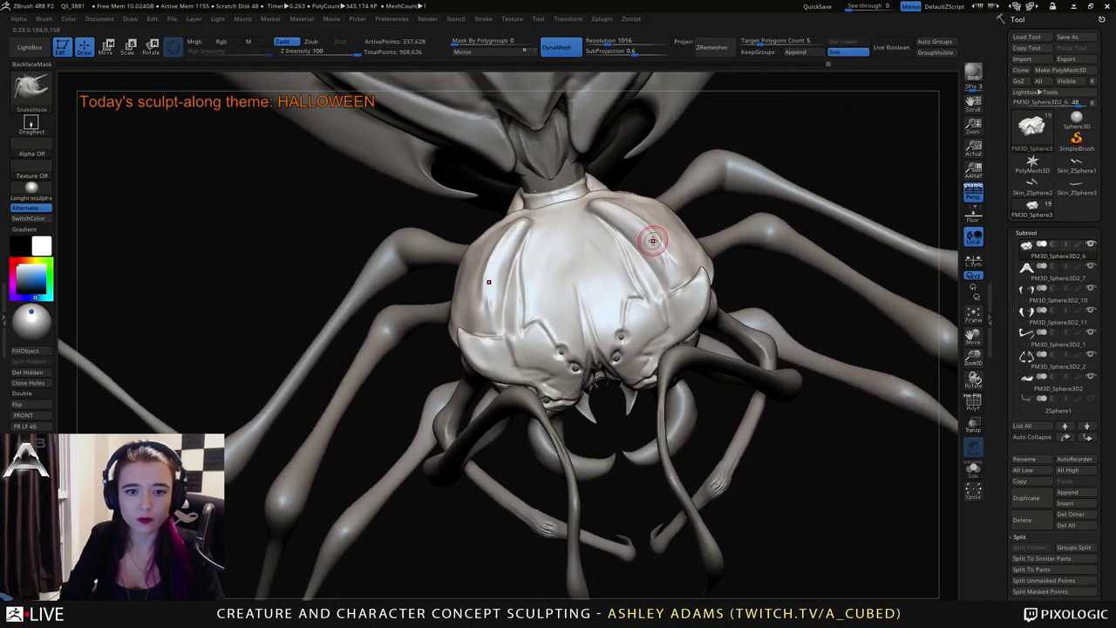
Examine the whole creature's head, wings and legs from several angles, and make the long front legs the active subtool.
mouse_move(672, 343)
ctrl+right_down()
mouse_move(566, 375)
mouse_move(592, 323)
mouse_move(642, 302)
mouse_move(725, 300)
mouse_move(649, 335)
mouse_move(707, 360)
ctrl+right_up()
alt+click(681, 371)
drag(681, 371, 646, 300)
right_drag(646, 300, 737, 397)
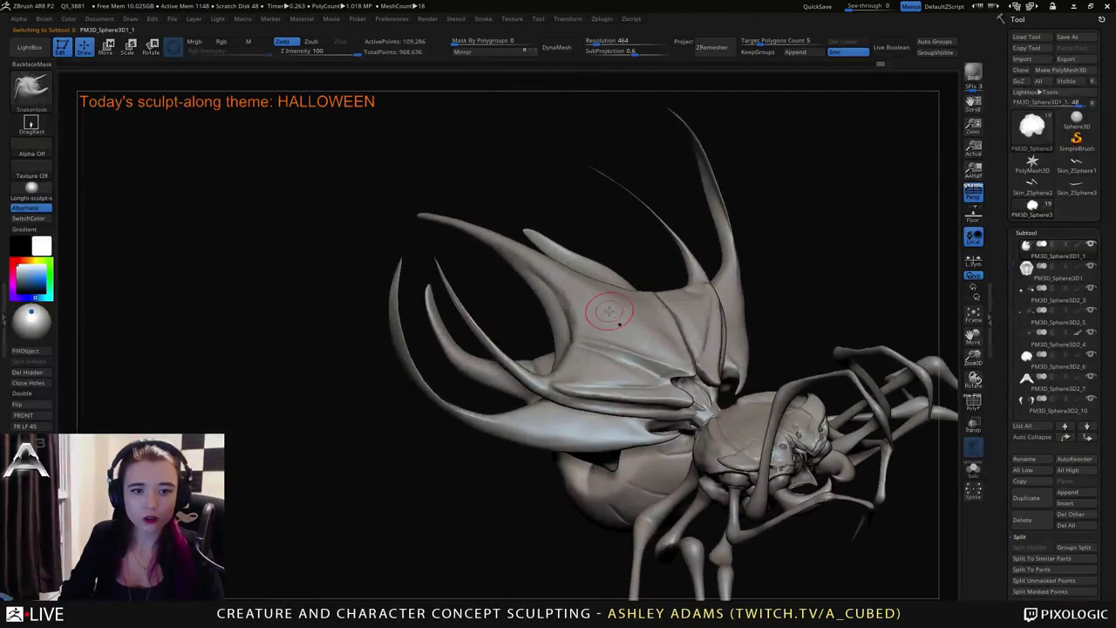
alt+click(605, 311)
mouse_move(605, 312)
right_down()
mouse_move(695, 381)
mouse_move(683, 386)
mouse_move(718, 428)
mouse_move(662, 335)
mouse_move(538, 369)
mouse_move(695, 352)
right_up()
right_click(605, 403)
mouse_move(462, 471)
mouse_down()
mouse_move(443, 417)
mouse_move(494, 424)
mouse_up()
alt+click(688, 463)
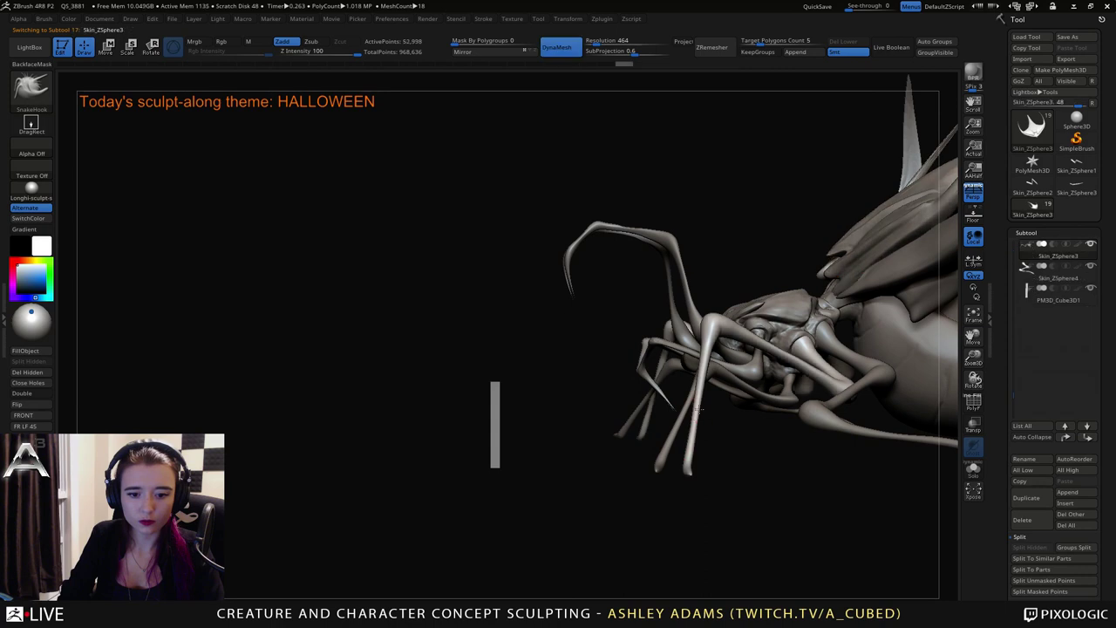
Make the foremost leg pair the active subtool and append a cube as a new subtool.
right_click(677, 471)
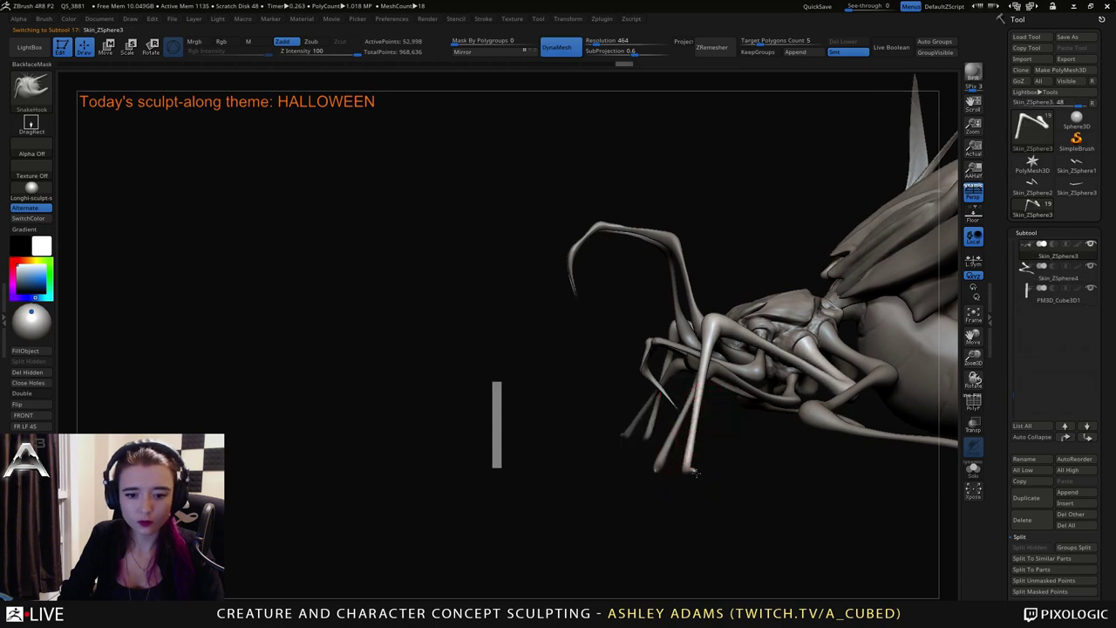
alt+click(663, 460)
right_click(617, 506)
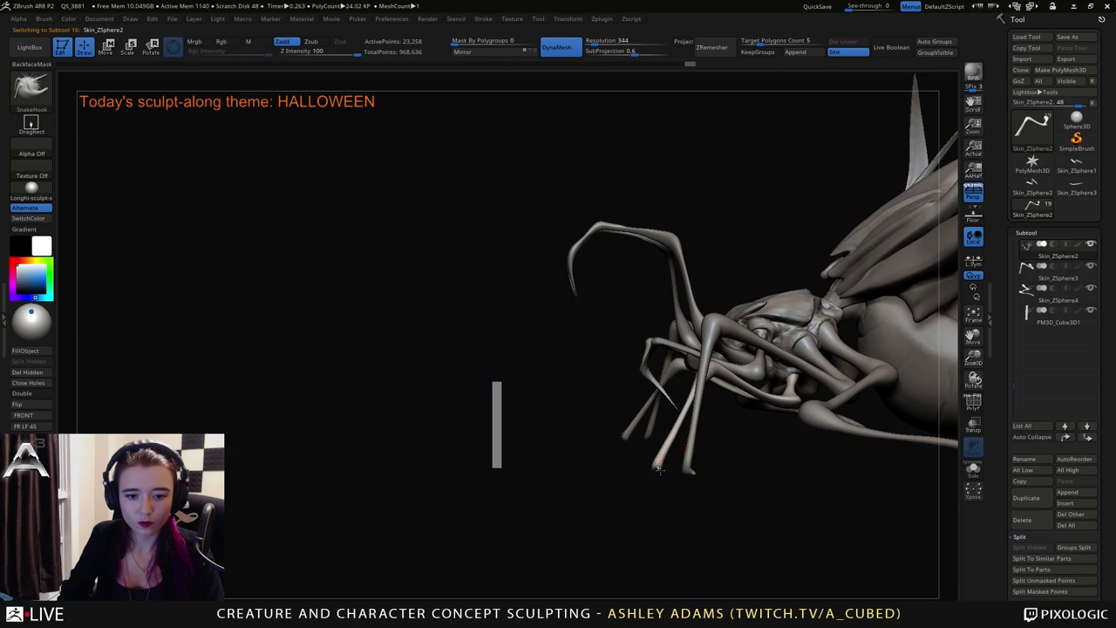
right_drag(617, 516, 608, 516)
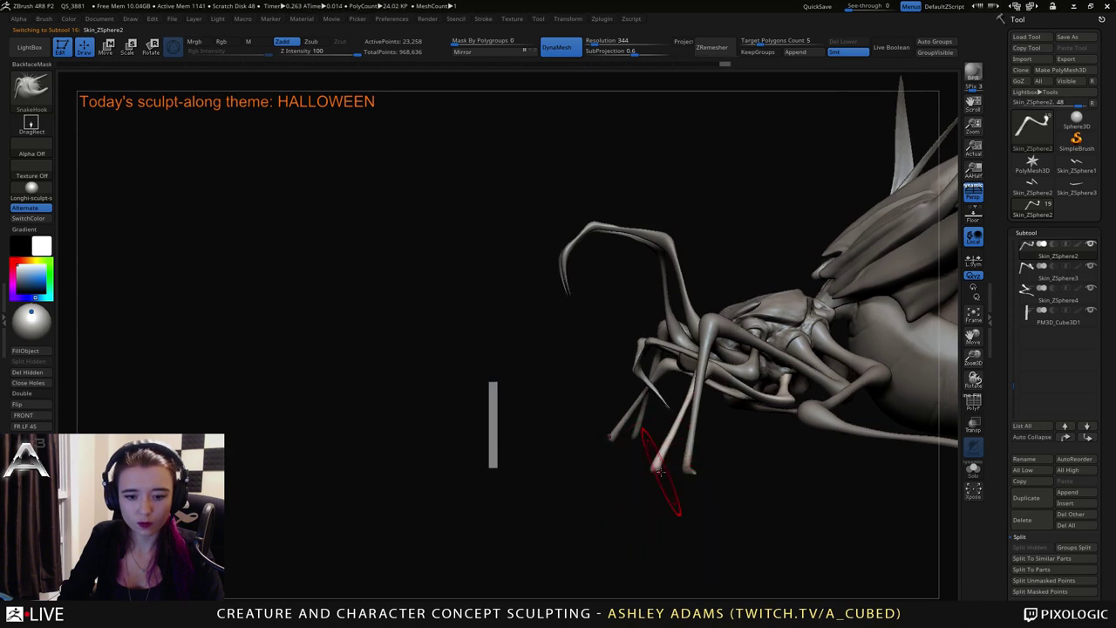
click(1068, 493)
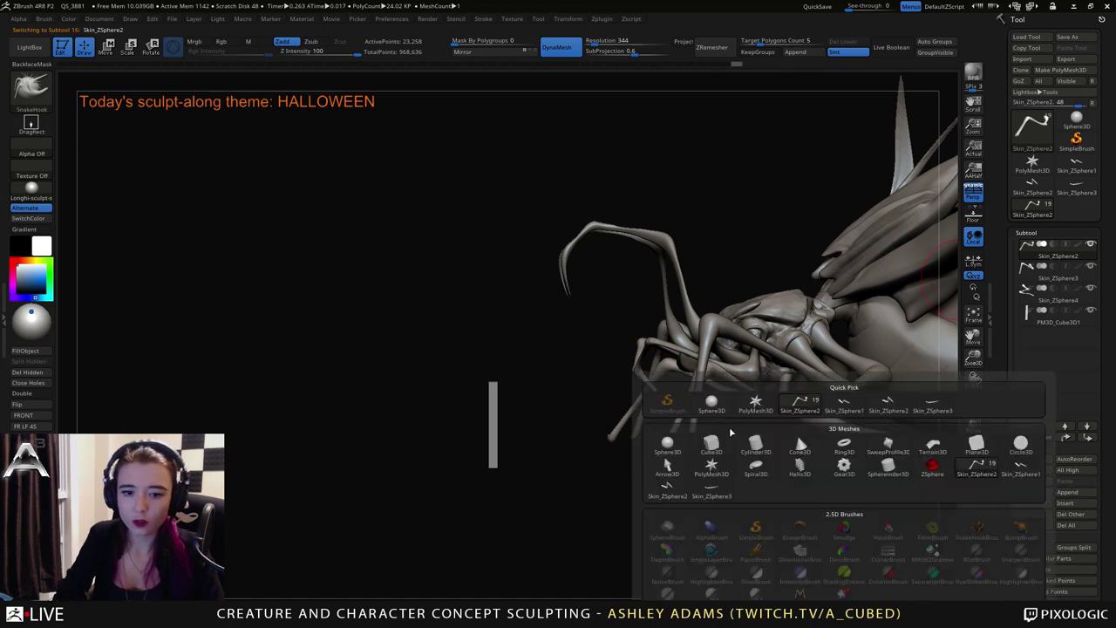
click(1073, 493)
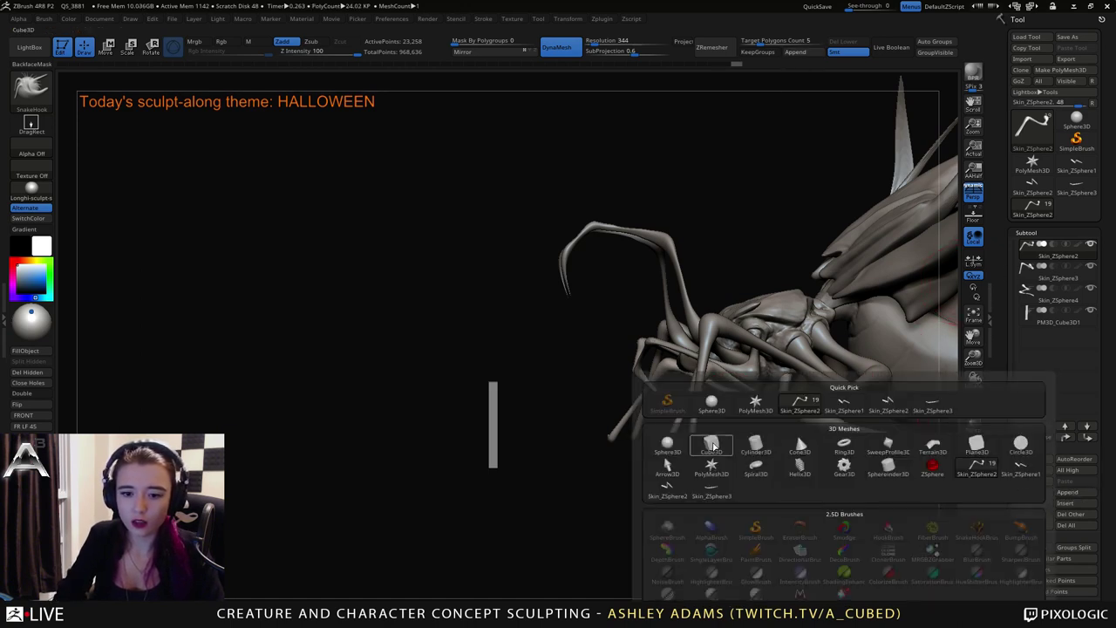
click(745, 447)
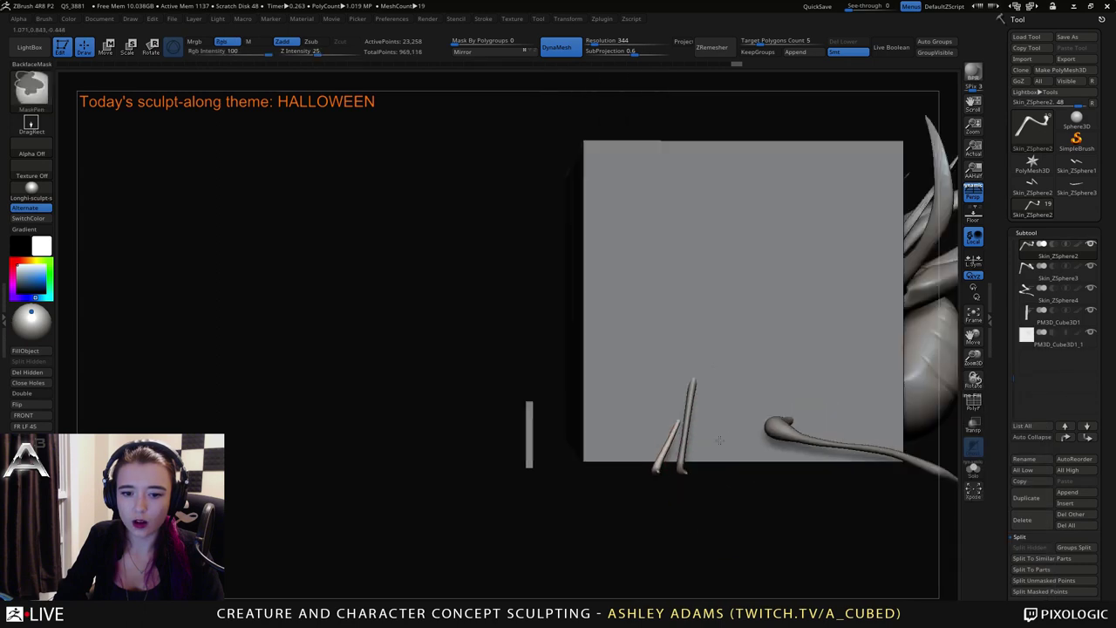
Flatten the appended cube into a thin slab and lower it to foot level beneath the creature.
key(w)
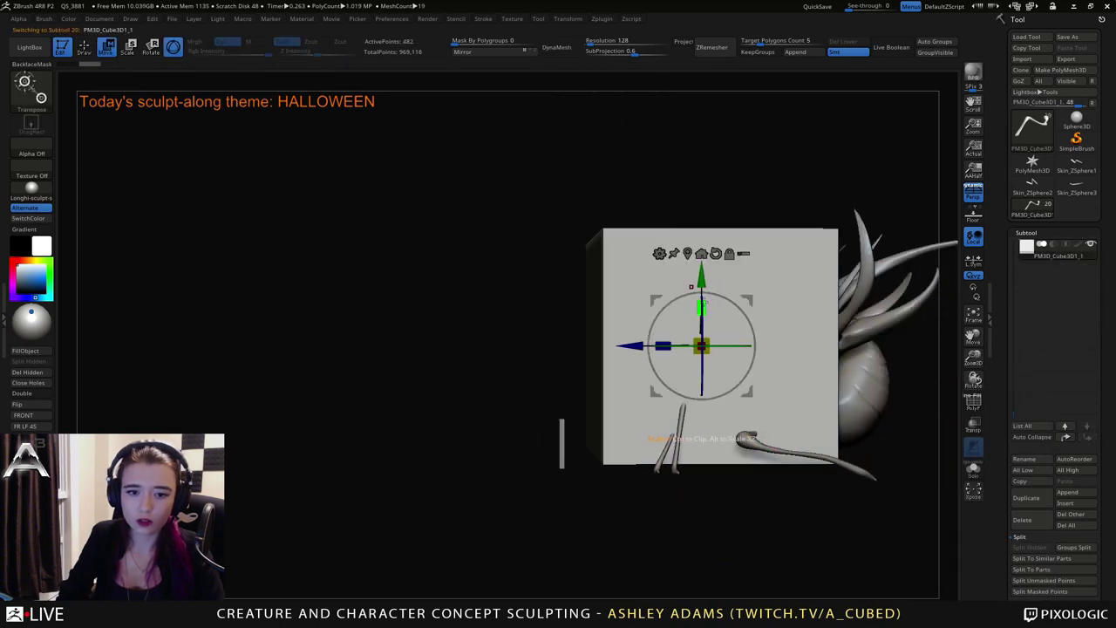
drag(702, 322, 702, 375)
key(ctrl+z)
drag(704, 307, 704, 343)
drag(704, 283, 703, 409)
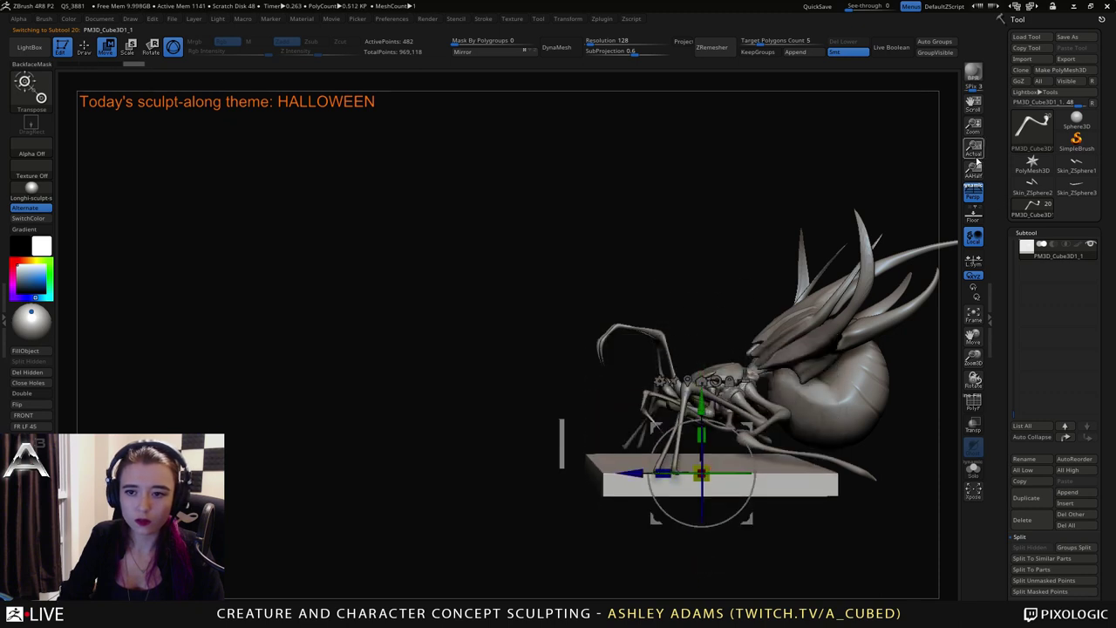
Turn off perspective and widen the slab sideways to make a ground plane under the creature's legs.
click(974, 201)
drag(785, 170, 889, 175)
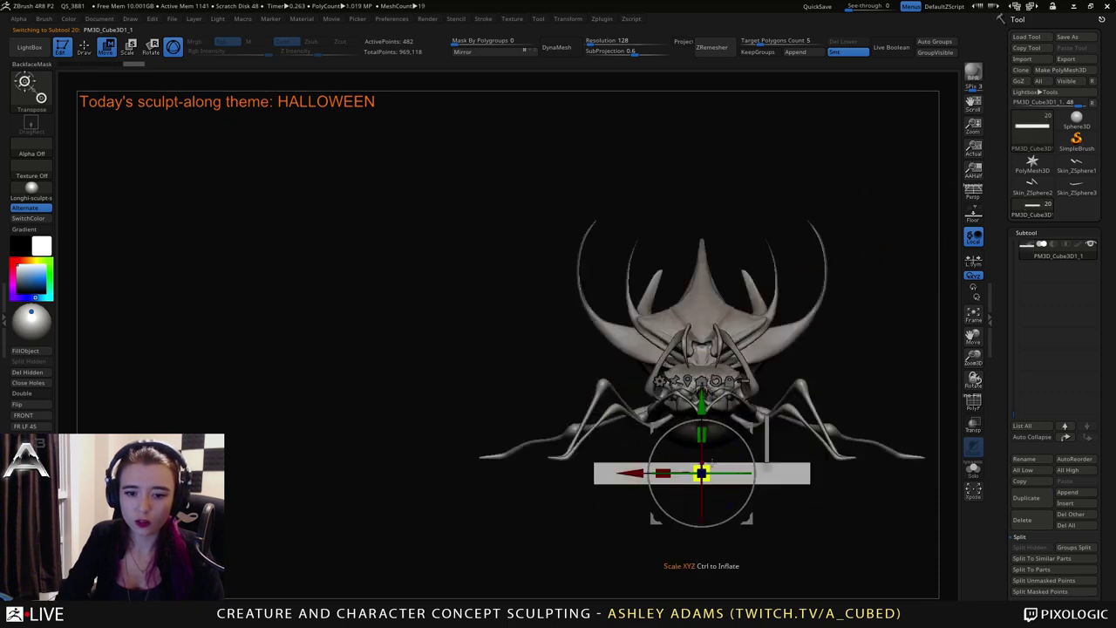
drag(665, 472, 617, 472)
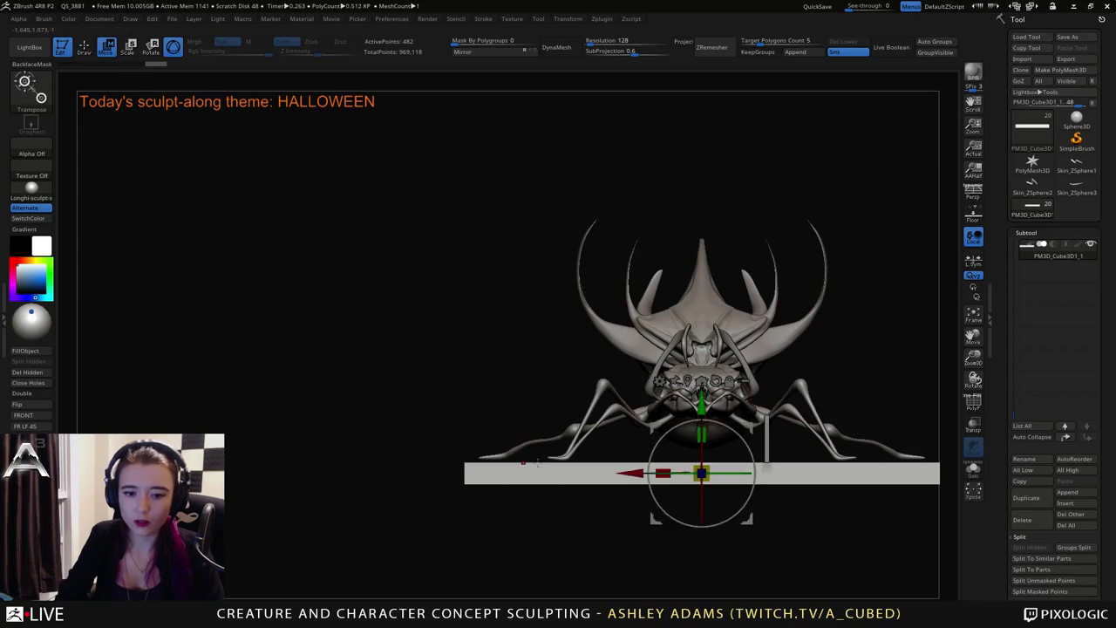
drag(492, 383, 630, 396)
drag(773, 473, 762, 473)
alt+drag(760, 428, 762, 488)
drag(665, 414, 665, 408)
alt+drag(731, 394, 779, 443)
key(q)
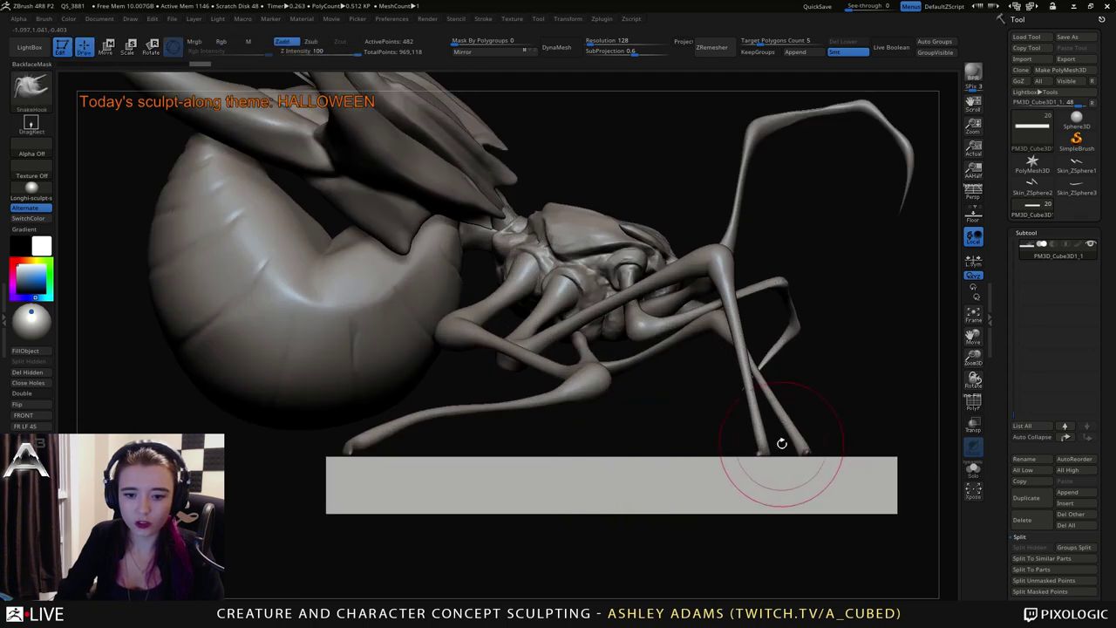
Clip the foot tips of the two front-reaching leg pairs flat along the slab's top surface with the ClipCurve brush.
alt+click(750, 398)
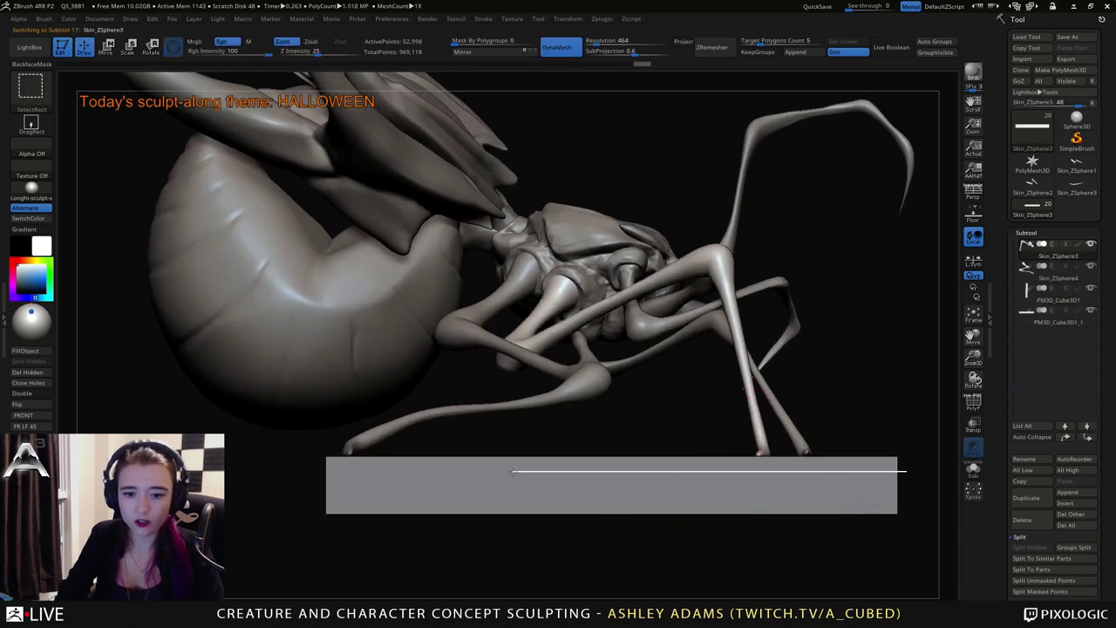
click(30, 85)
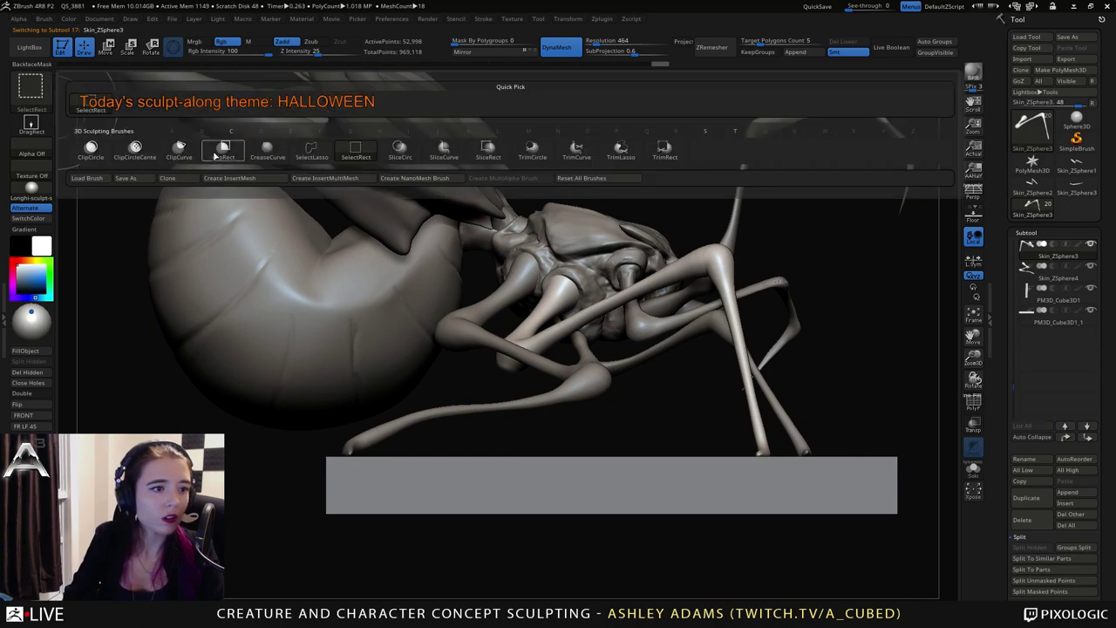
click(178, 148)
ctrl+shift+drag(887, 470, 447, 457)
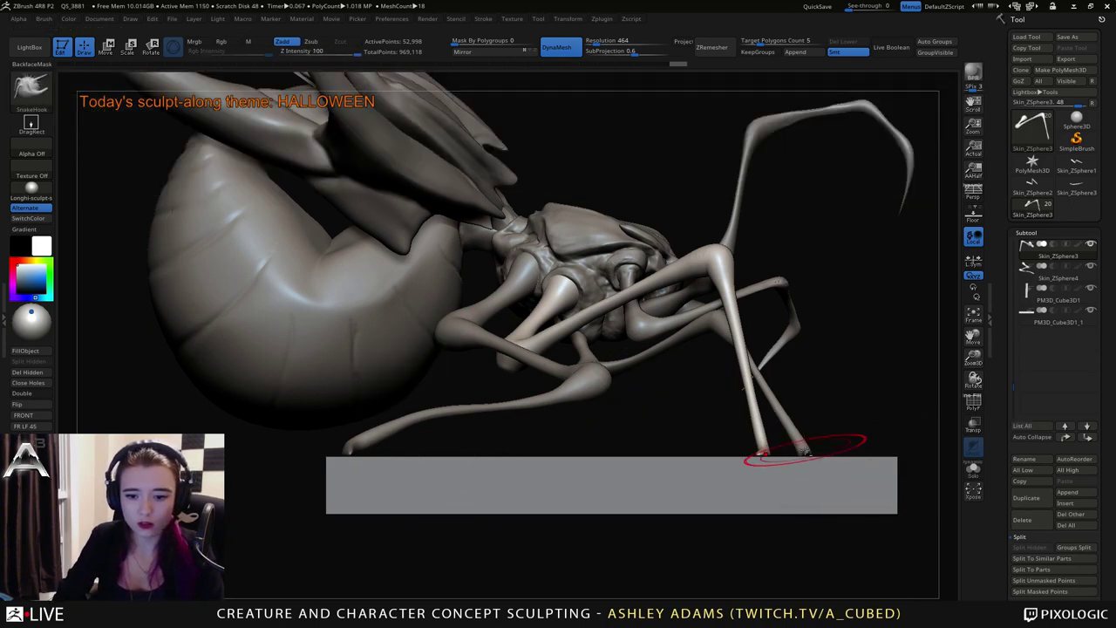
alt+click(805, 450)
mouse_move(910, 471)
ctrl+shift+mouse_down()
mouse_move(734, 471)
mouse_move(593, 453)
ctrl+shift+mouse_up()
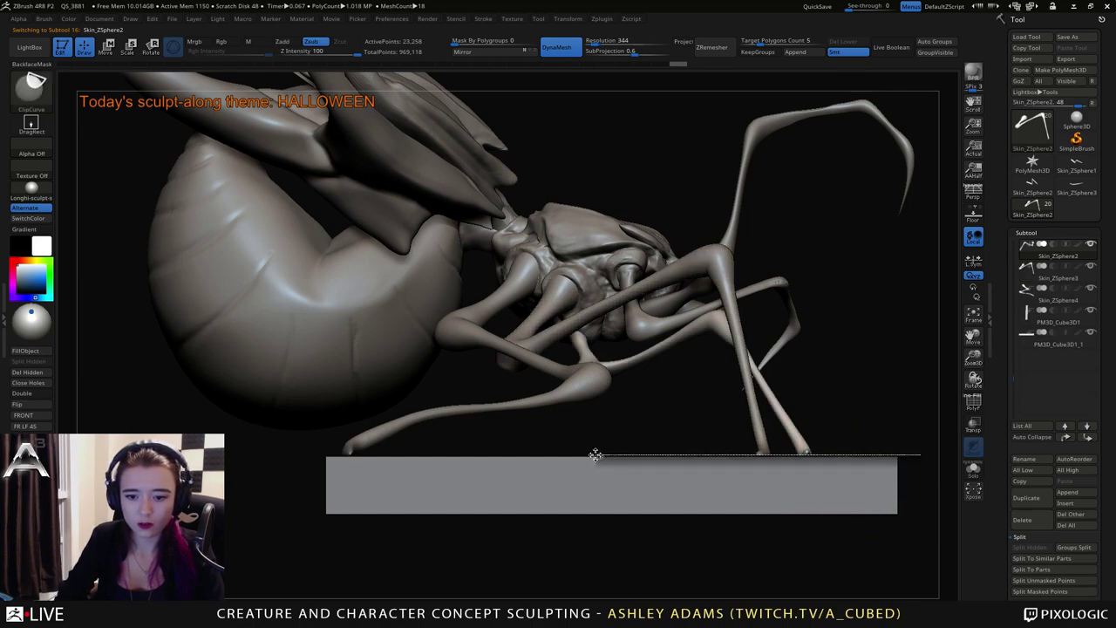
Clip the foot tips of the hind leg pair flat along the slab's top surface with ClipCurve.
alt+drag(486, 414, 629, 433)
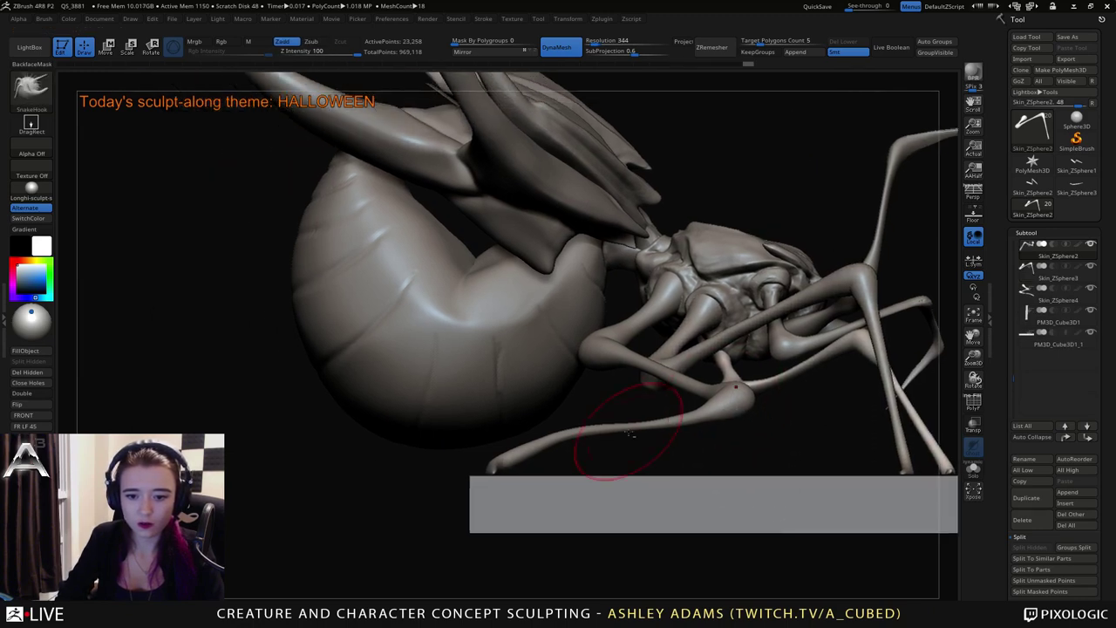
alt+click(512, 458)
mouse_move(743, 475)
ctrl+shift+mouse_down()
mouse_move(299, 480)
mouse_move(318, 471)
ctrl+shift+mouse_up()
Inspect the feet on the ground slab, hide the slab and make the thorax the active subtool.
alt+drag(605, 523, 593, 471)
mouse_move(820, 523)
mouse_down()
mouse_move(695, 488)
mouse_move(723, 564)
mouse_move(713, 563)
mouse_up()
drag(532, 542, 545, 454)
alt+click(709, 524)
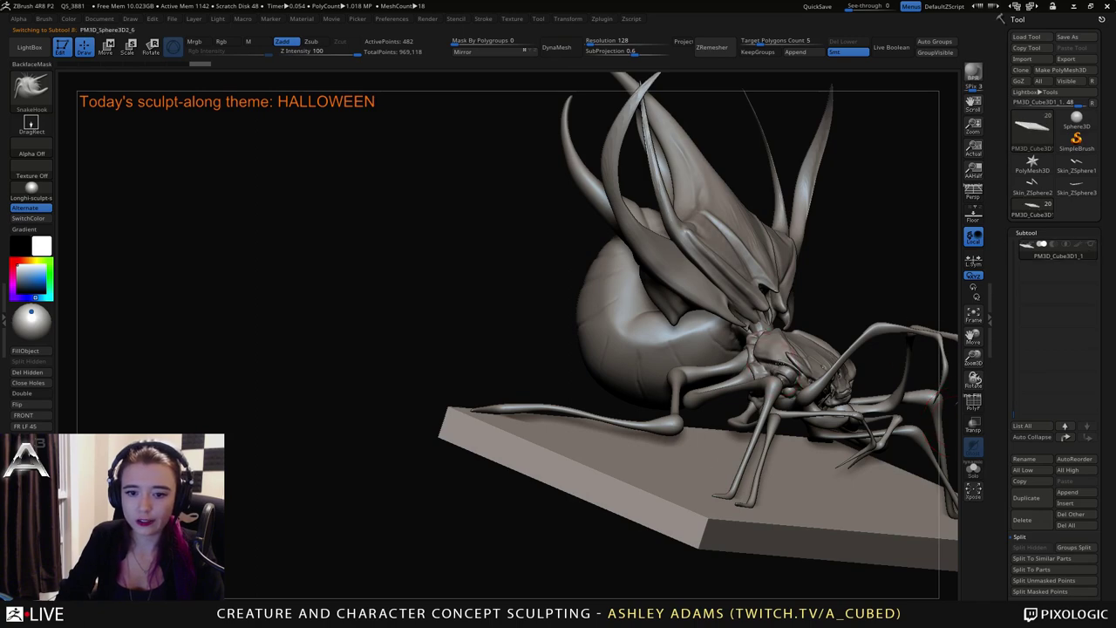
right_drag(778, 363, 663, 368)
alt+right_drag(847, 373, 629, 382)
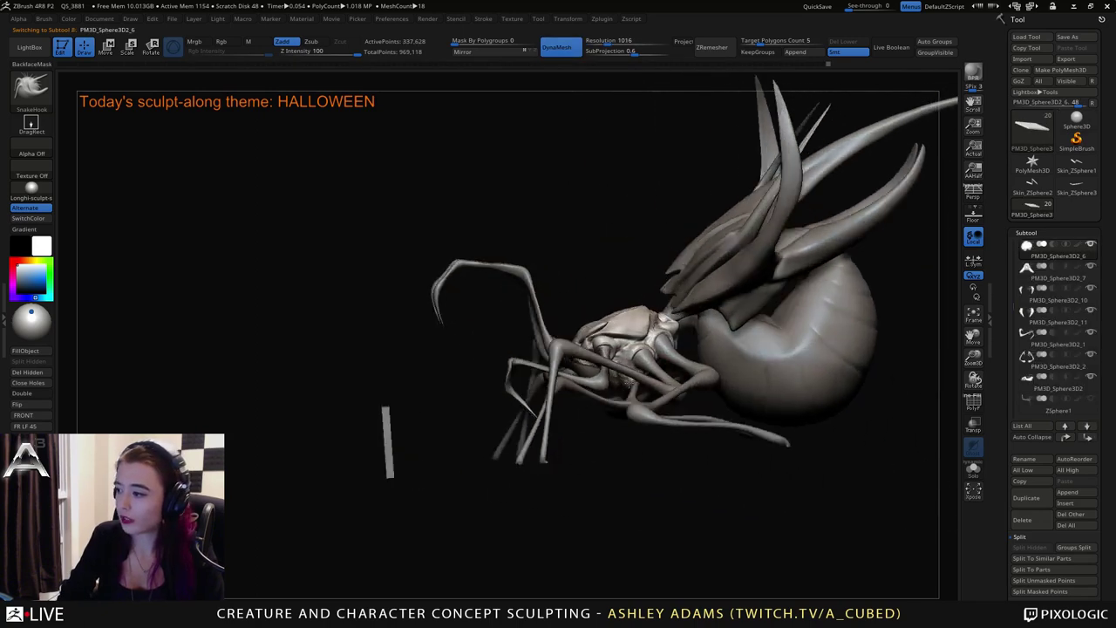
drag(628, 381, 463, 299)
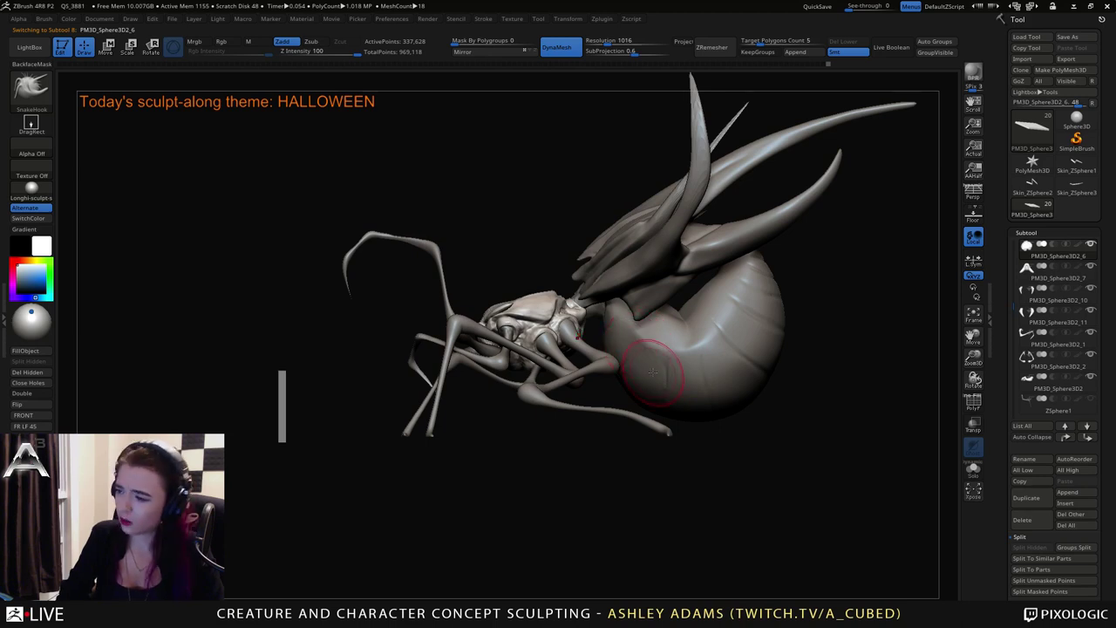
Reduce the brush size, make the hind legs the active subtool and switch to the ClayTubes brush.
mouse_move(558, 401)
alt+right_down()
mouse_move(632, 412)
mouse_move(643, 485)
alt+right_up()
key(space)
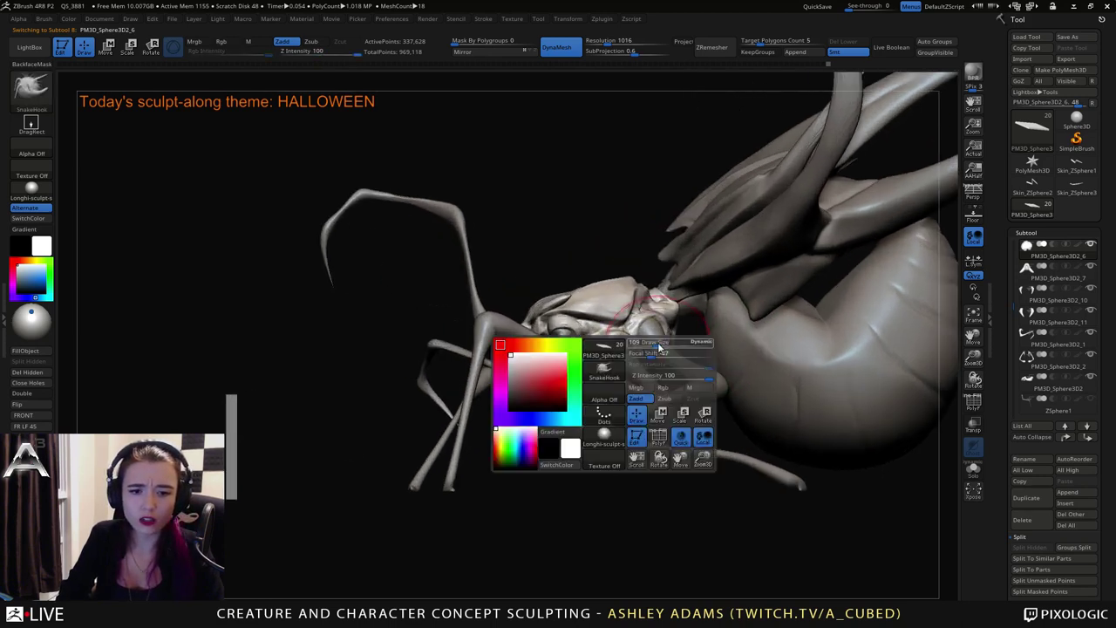
drag(659, 344, 648, 342)
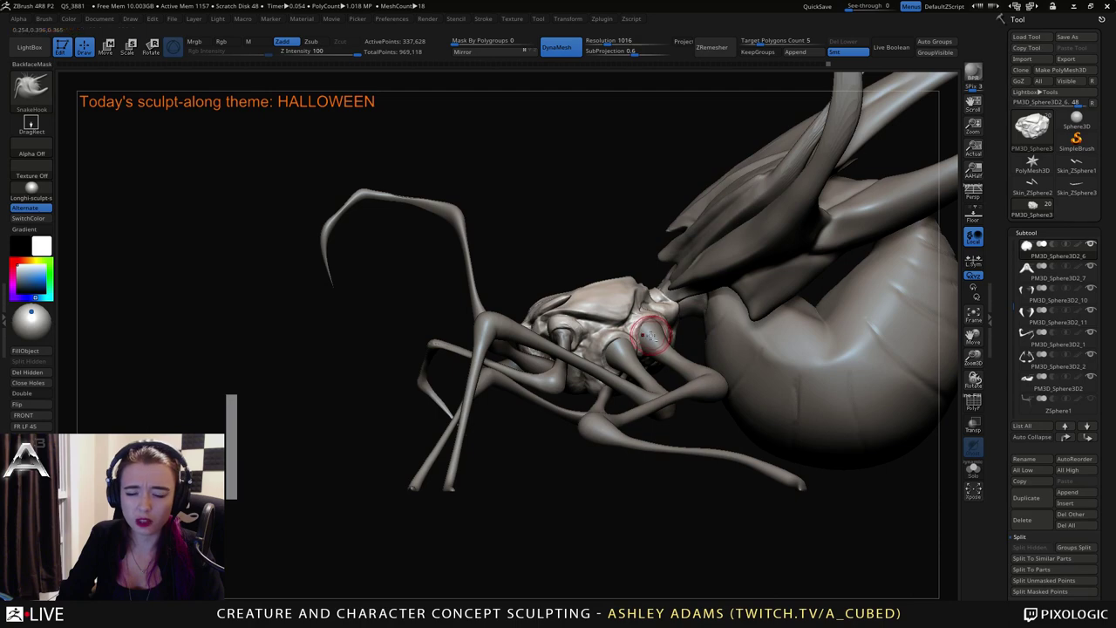
alt+click(644, 344)
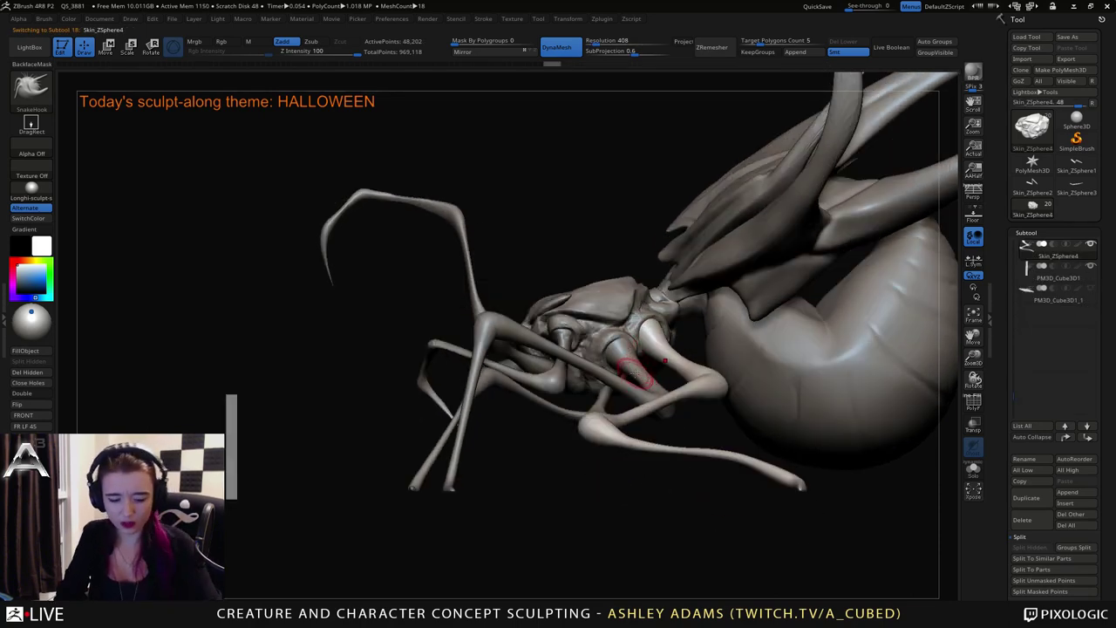
key(b)
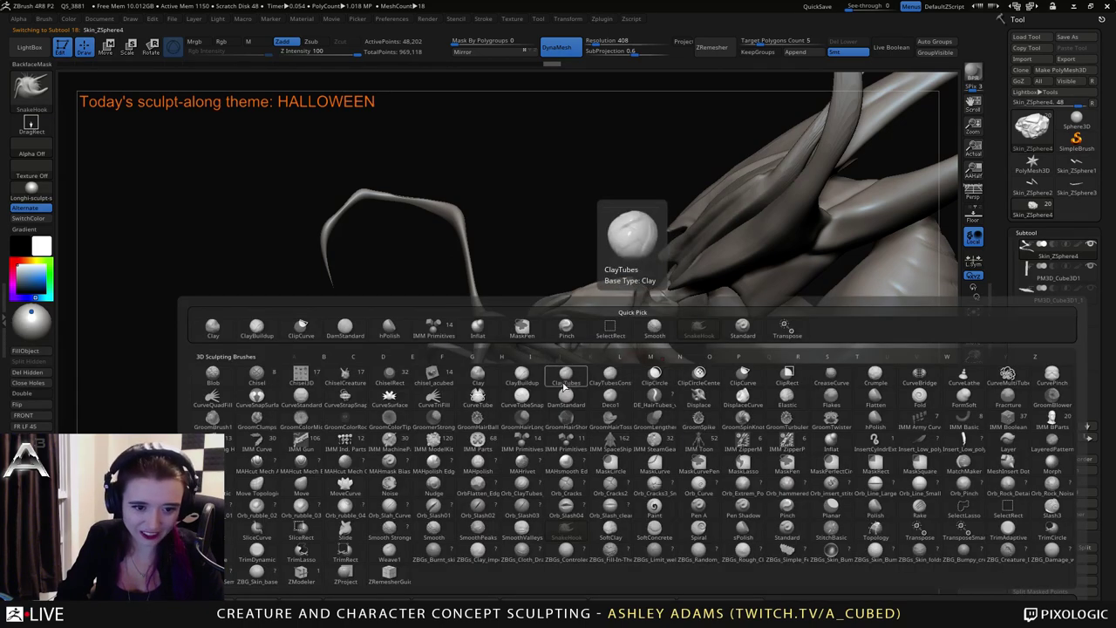
click(565, 386)
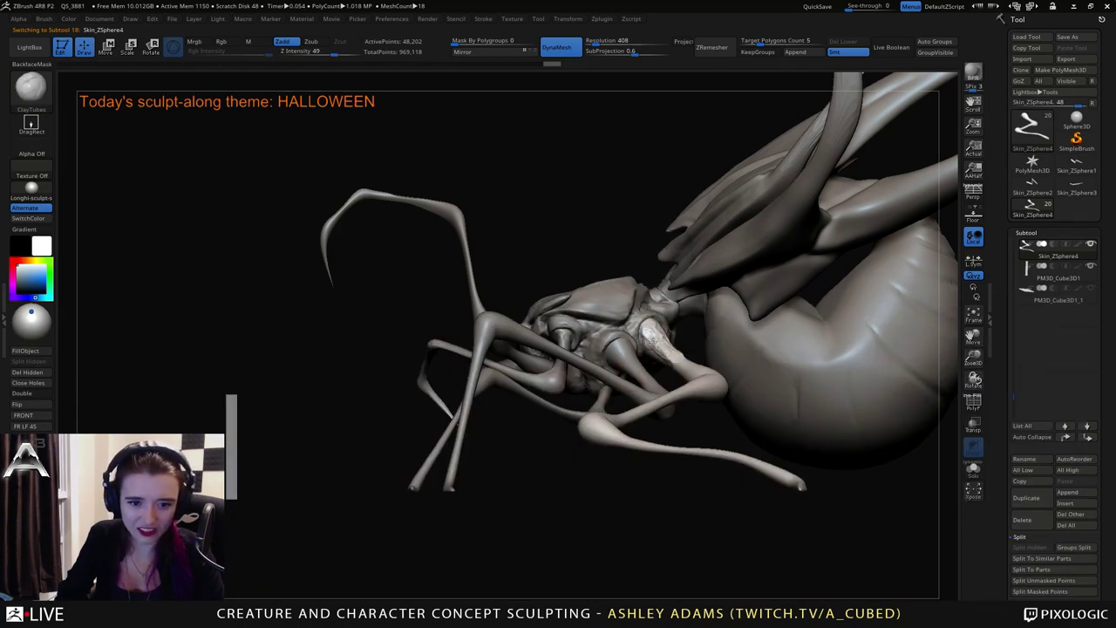
Try building up the upper segment of the hind leg with ClayTubes strokes.
drag(702, 370, 684, 361)
right_drag(668, 351, 602, 349)
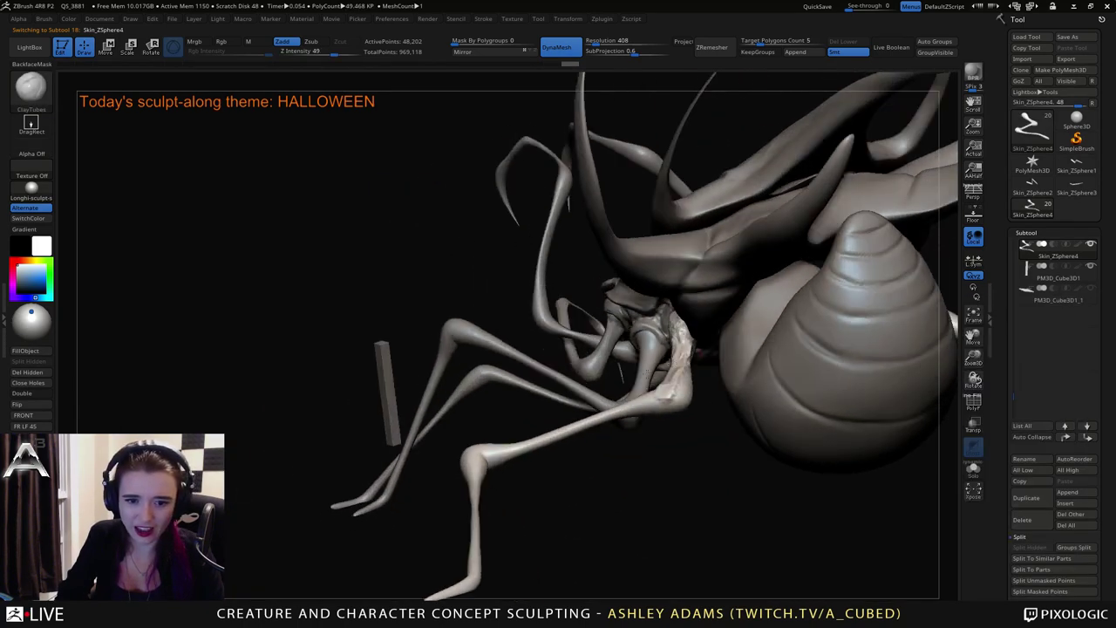
key(ctrl+z)
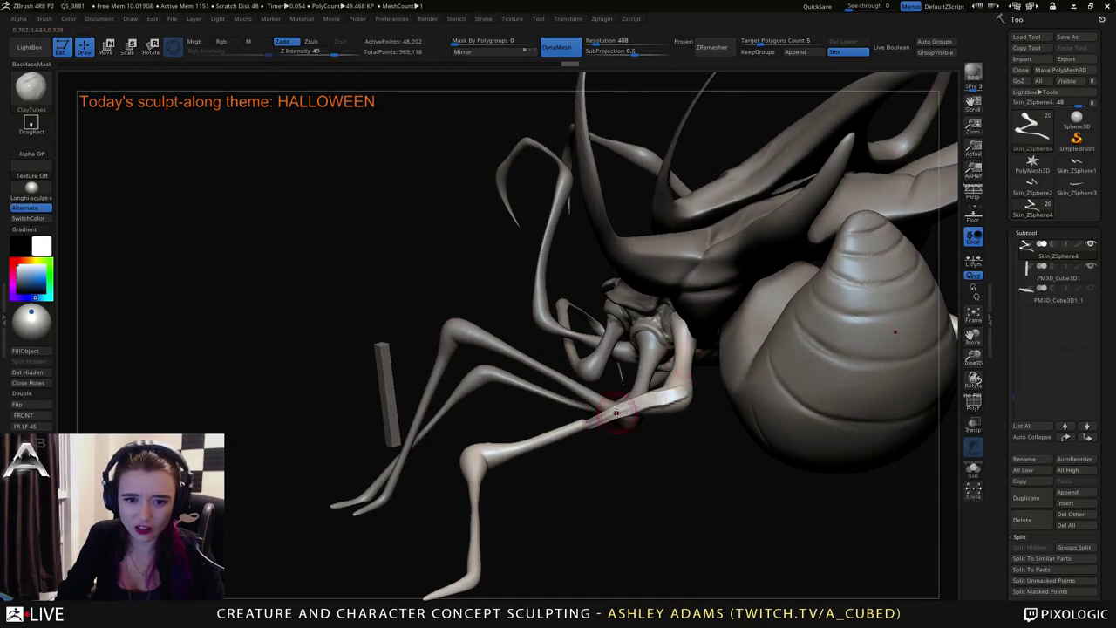
Build up the base of the hind legs around their body sockets with ClayTubes strokes.
mouse_move(660, 391)
right_down()
mouse_move(663, 357)
mouse_move(593, 373)
mouse_move(624, 397)
right_up()
ctrl+right_drag(601, 340, 594, 384)
right_drag(576, 290, 544, 392)
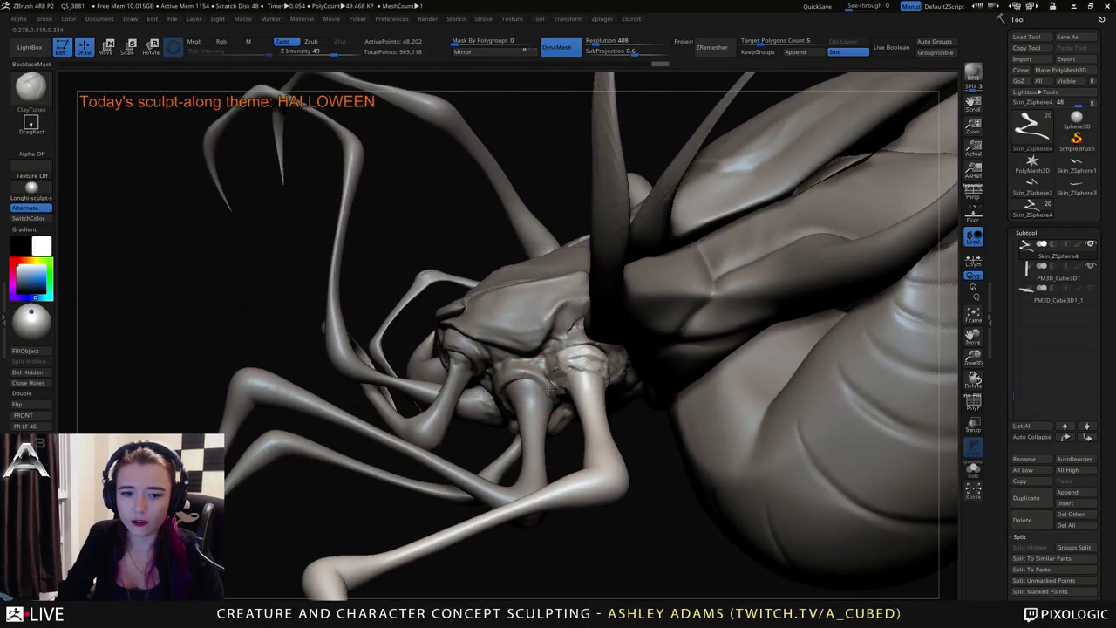
drag(555, 368, 560, 384)
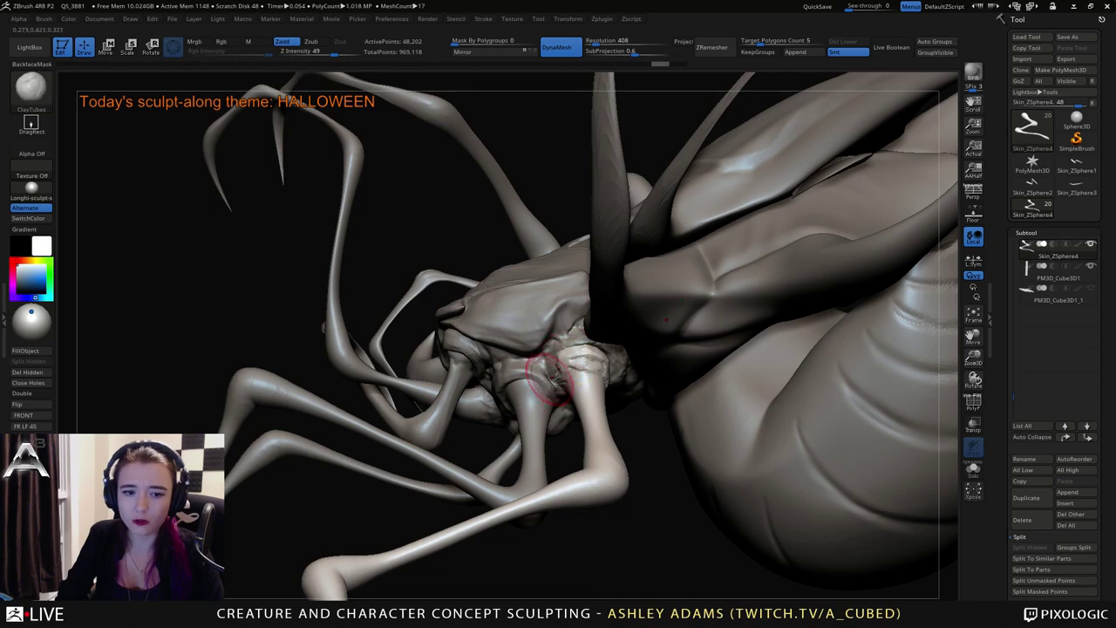
right_drag(550, 375, 464, 399)
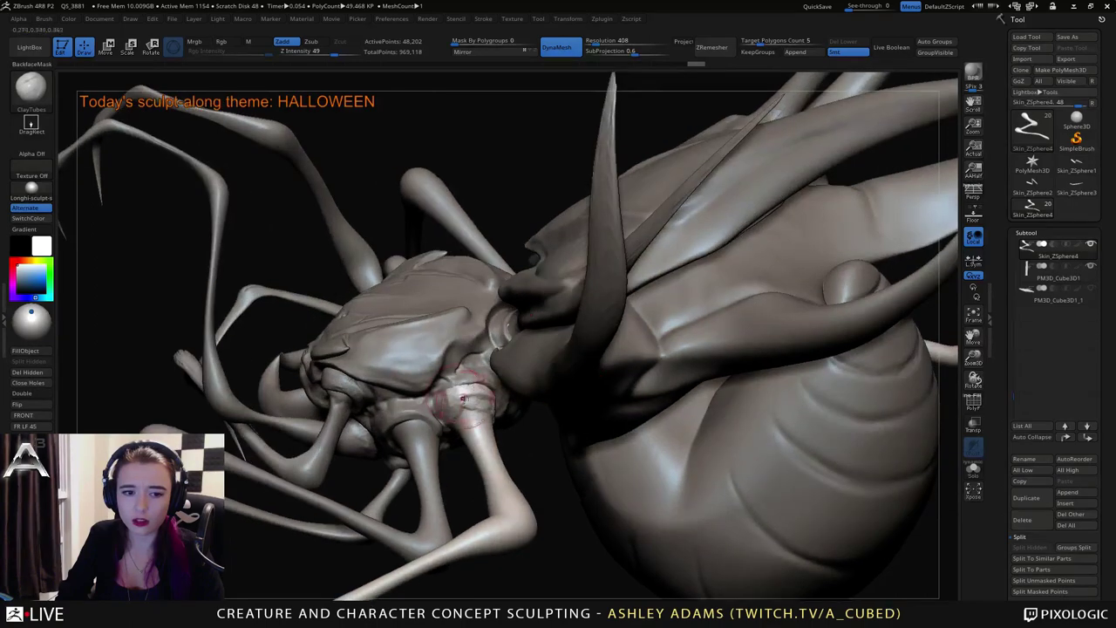
mouse_move(543, 404)
right_down()
mouse_move(466, 399)
mouse_move(637, 393)
mouse_move(551, 387)
right_up()
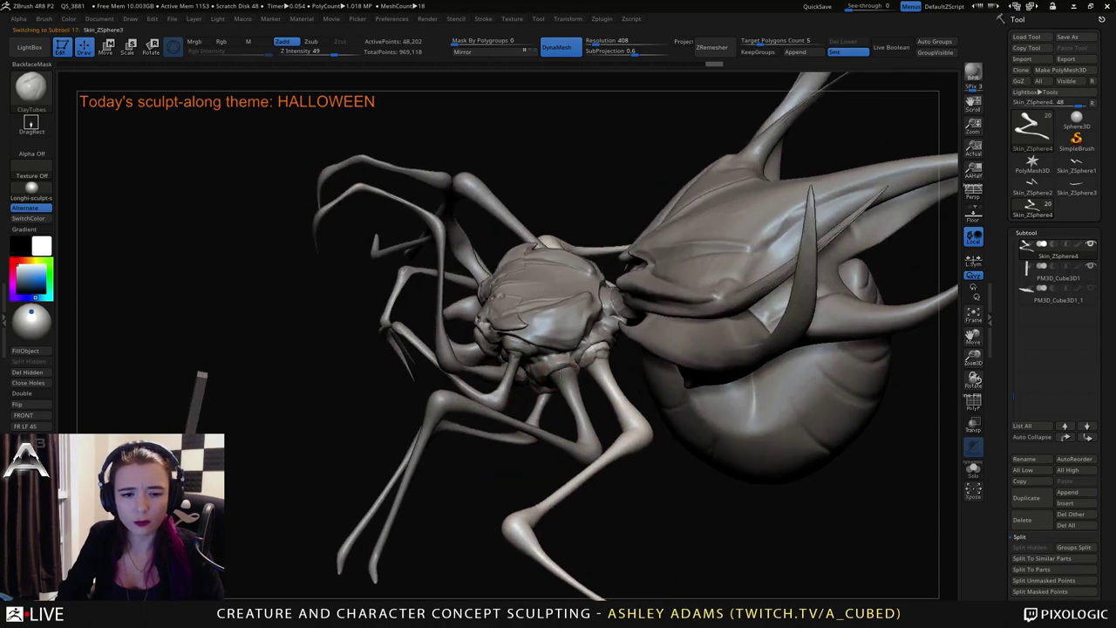
Add ClayTubes volume at the base of the middle legs and make the foremost leg pair the active subtool.
alt+click(561, 371)
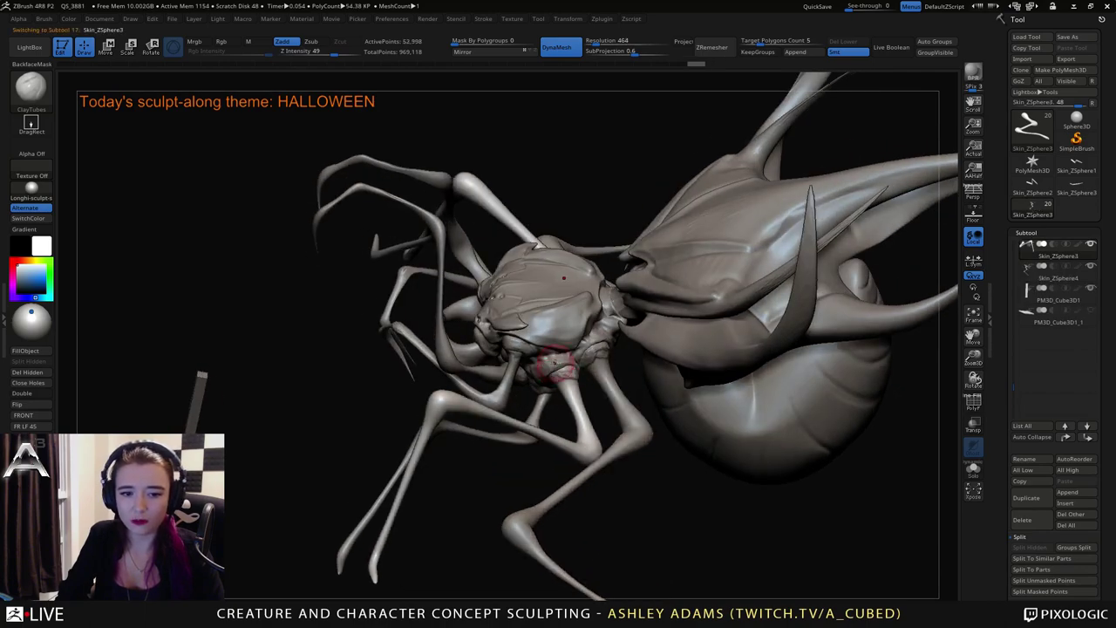
right_drag(558, 366, 608, 300)
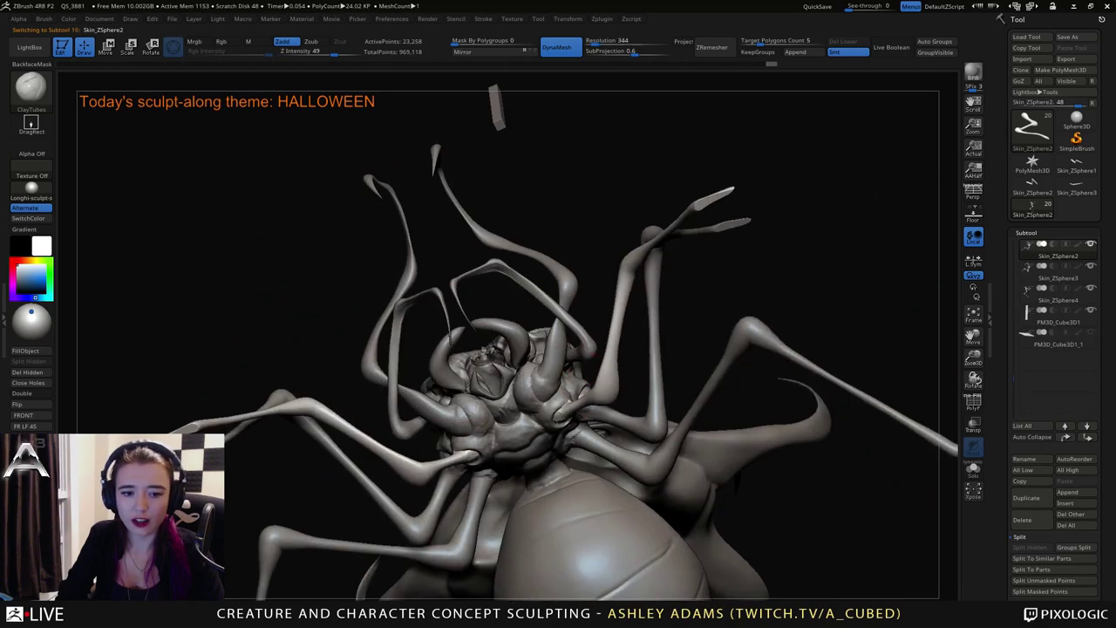
right_drag(472, 454, 489, 471)
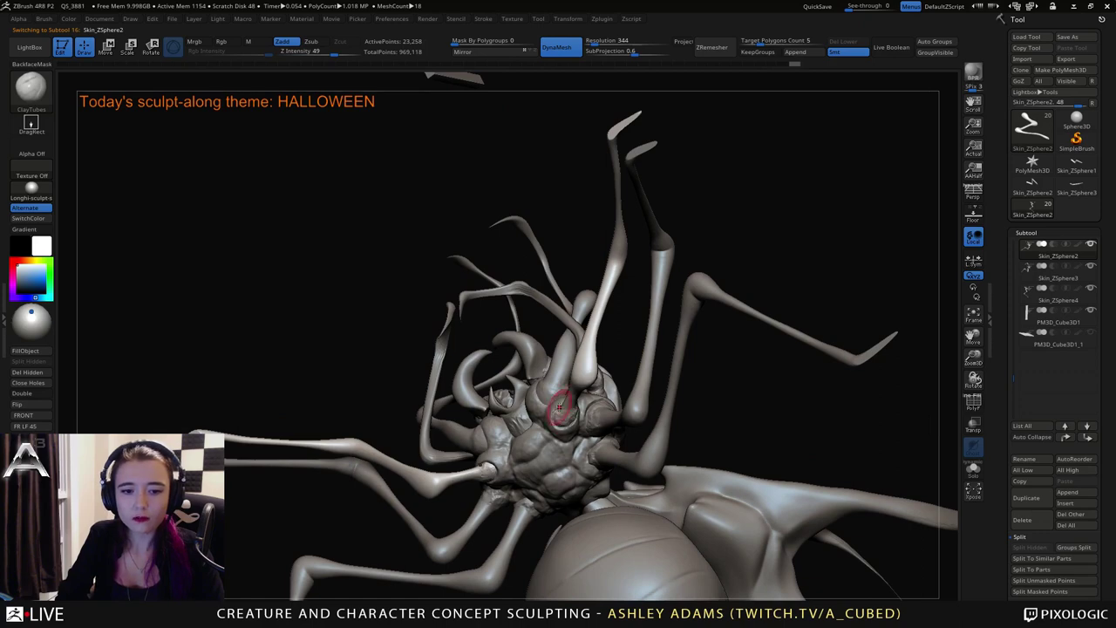
Roughen the bulbous bases of the mouth fangs with ClayTubes strokes and make the abdomen the active subtool.
right_drag(559, 407, 556, 413)
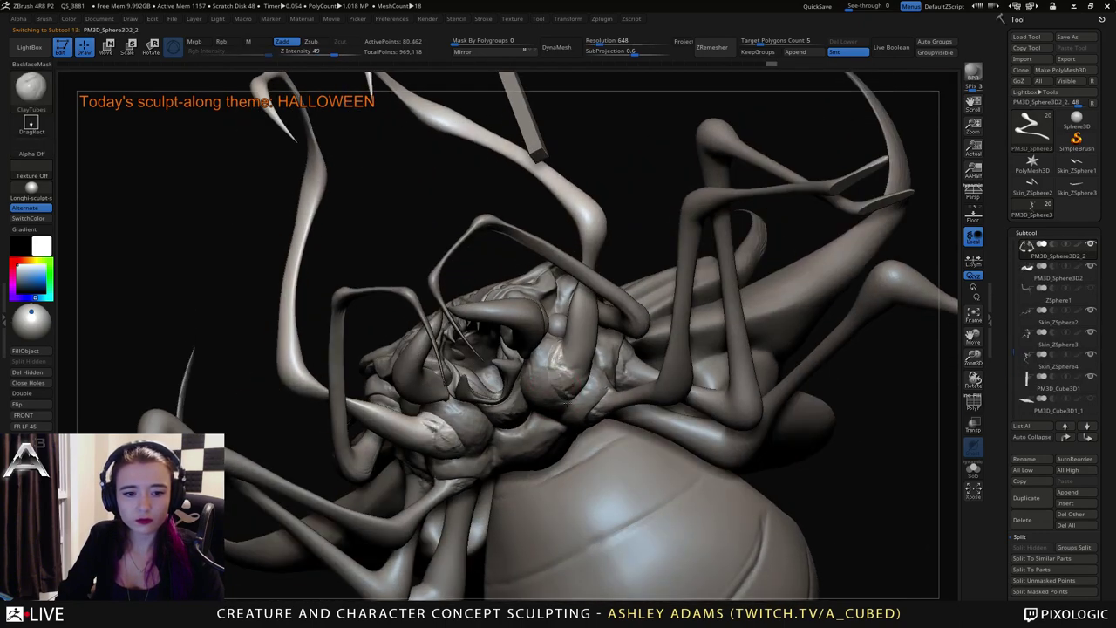
right_drag(549, 394, 570, 380)
alt+click(474, 359)
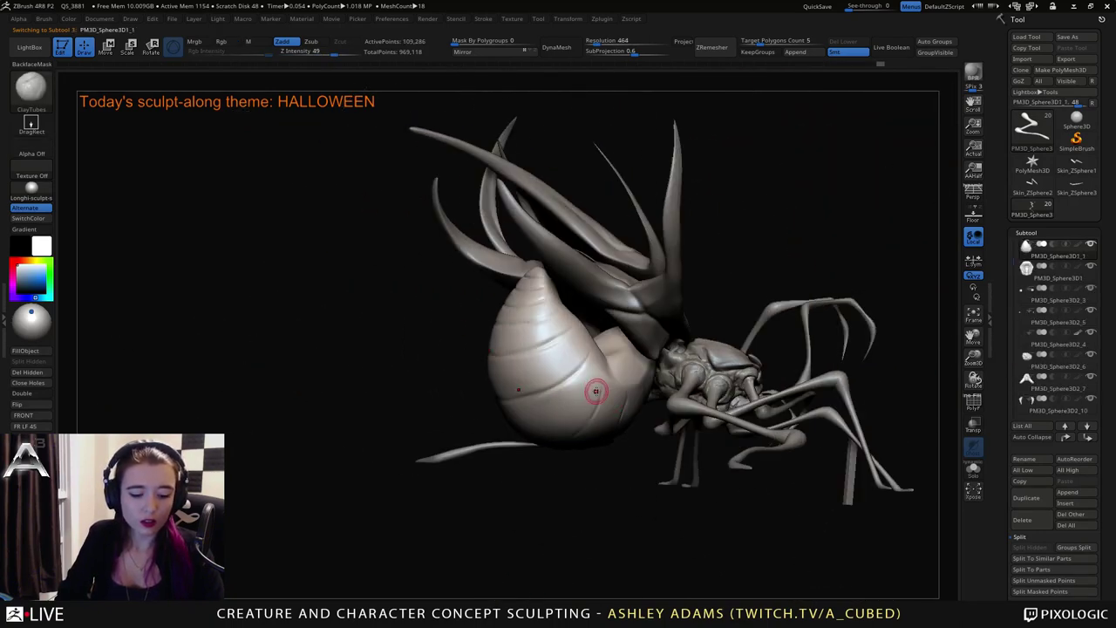
Load the Slash2 brush from the brush library and lower its Z Intensity to 11.
key(comma)
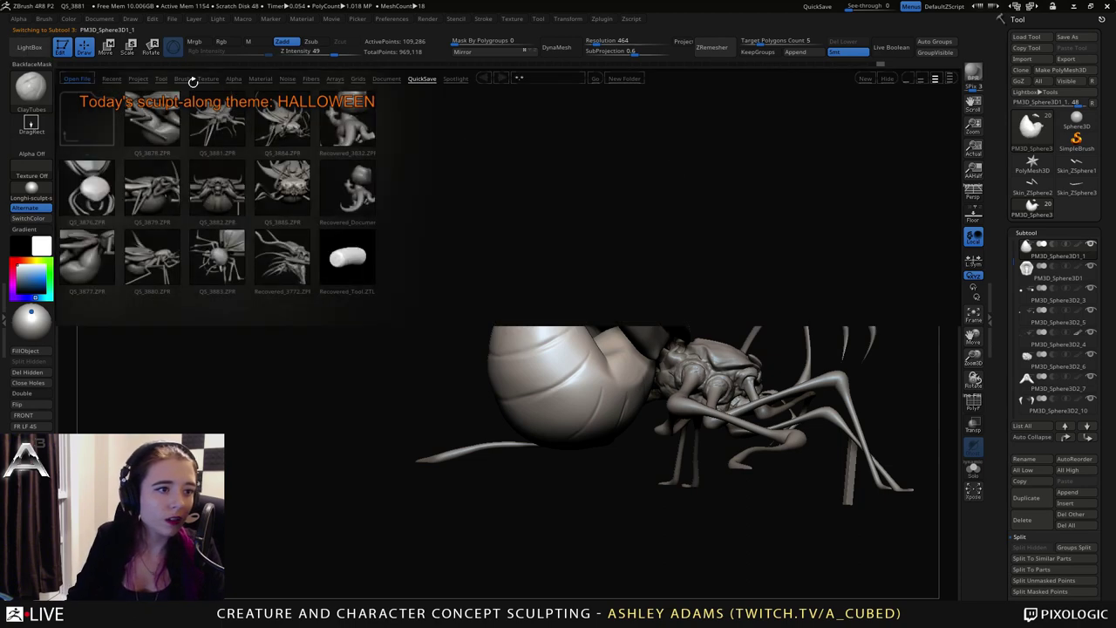
click(183, 80)
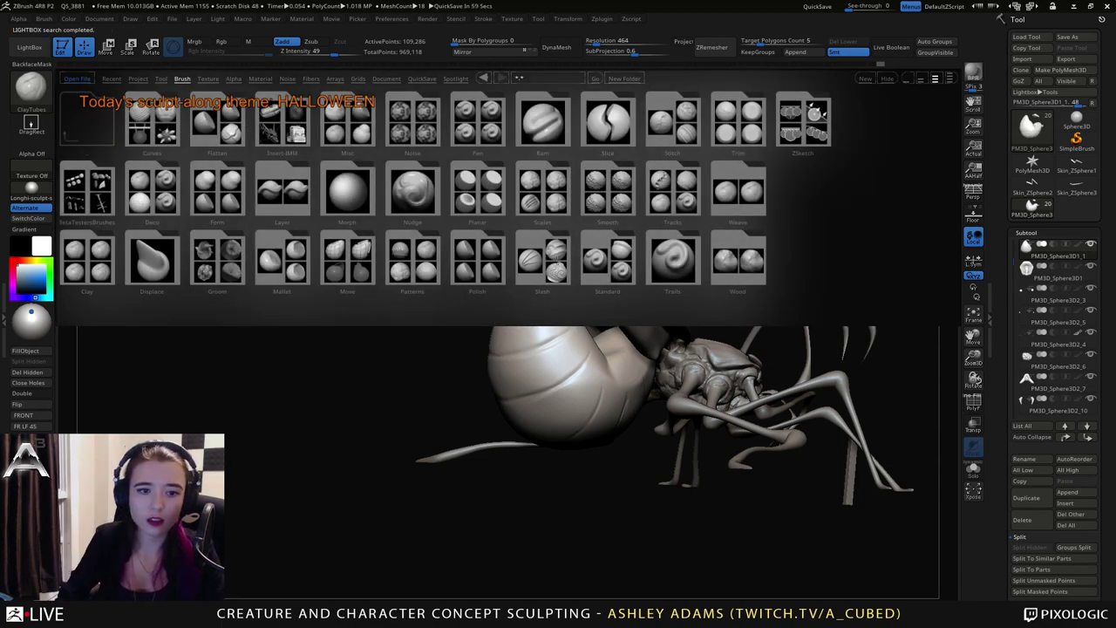
click(558, 274)
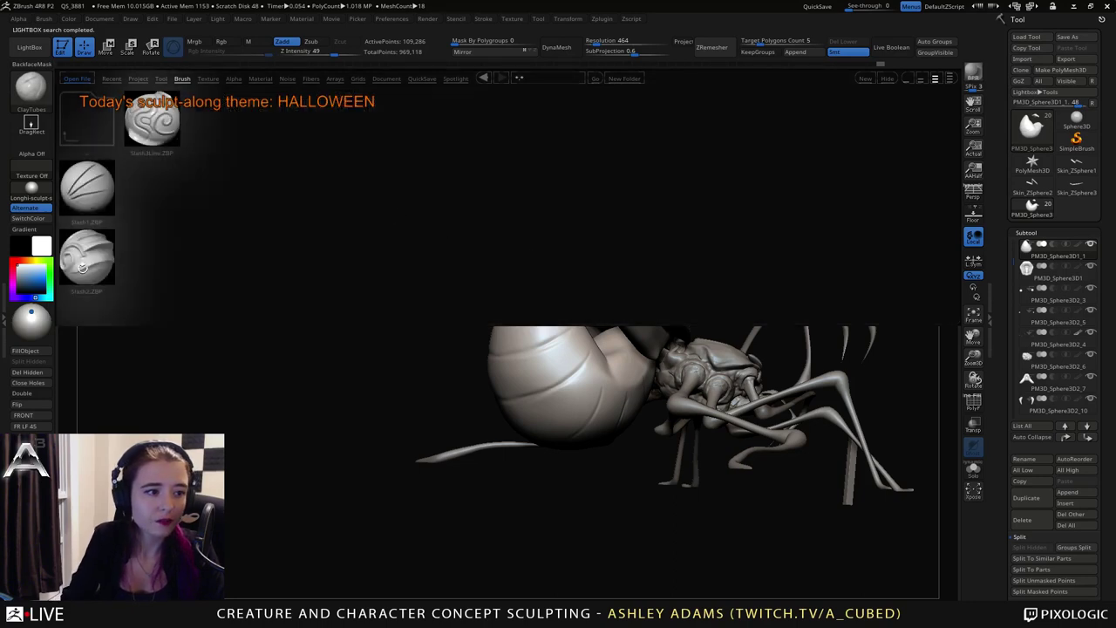
double_click(82, 267)
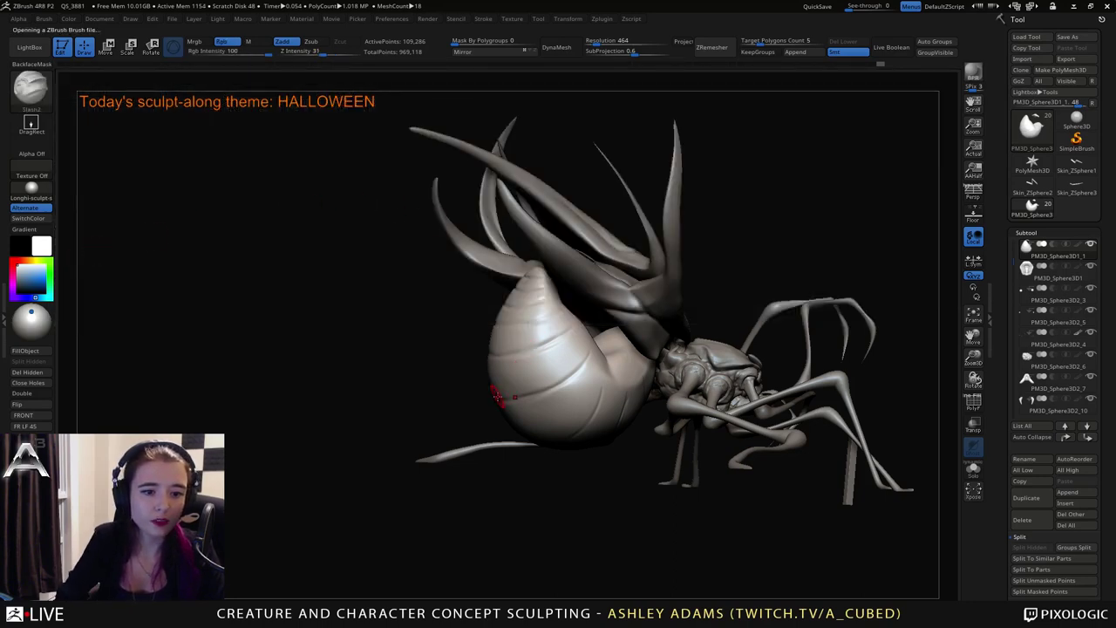
drag(568, 361, 587, 321)
right_drag(587, 321, 549, 349)
shift+drag(582, 351, 514, 379)
right_drag(514, 379, 553, 366)
ctrl+right_drag(554, 366, 555, 419)
click(315, 54)
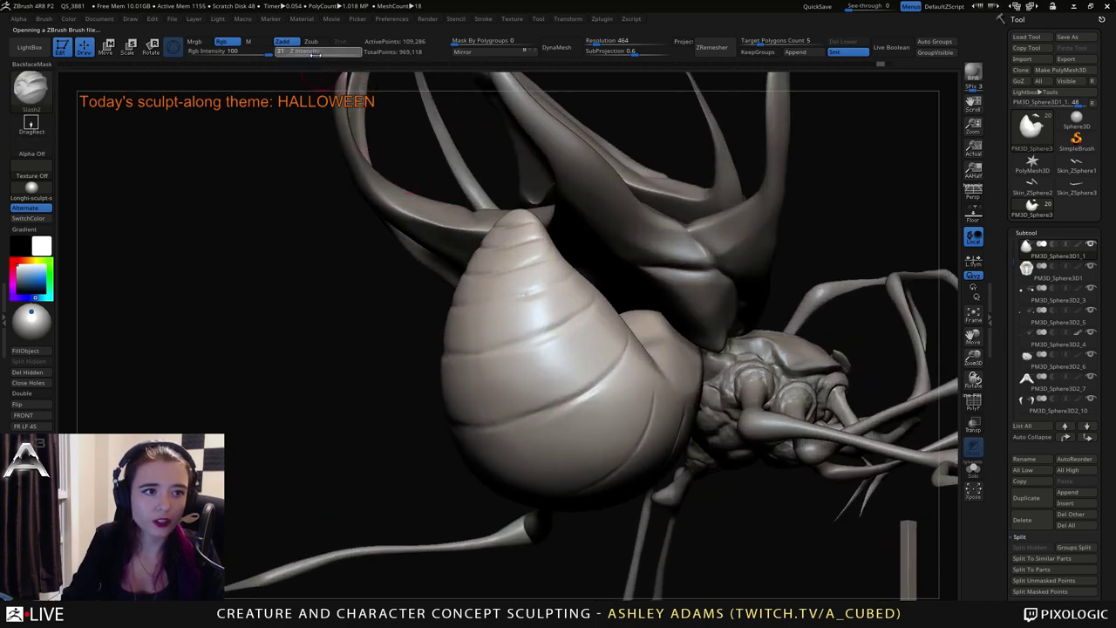
drag(306, 54, 295, 54)
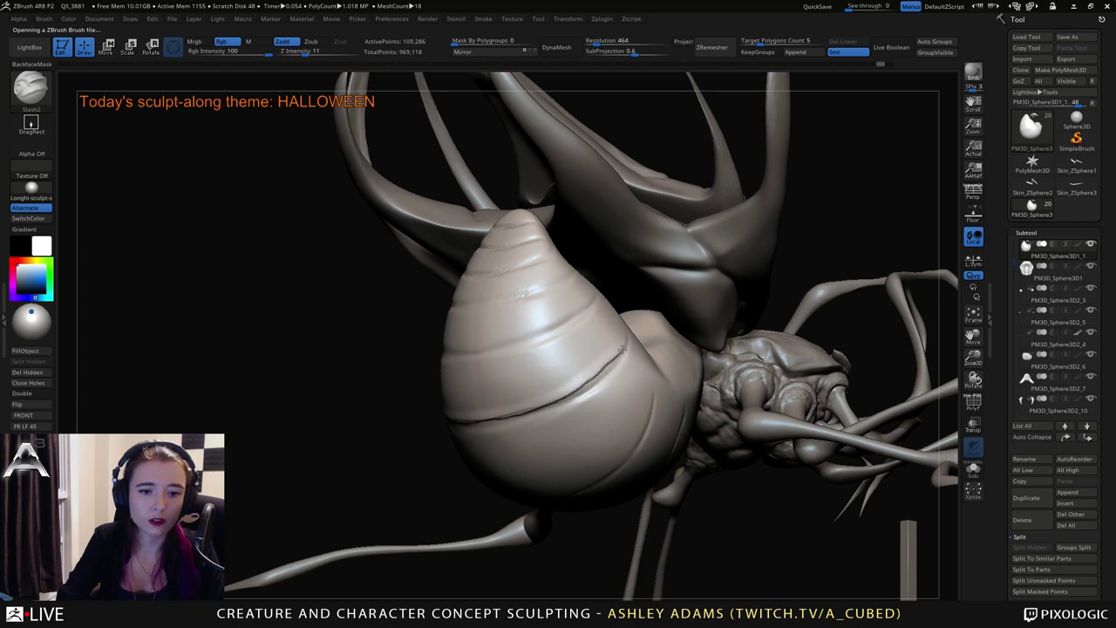
Carve sharp Slash2 grooves along the segment lines around the back and tip of the abdomen.
drag(621, 350, 629, 338)
mouse_move(575, 325)
right_down()
mouse_move(436, 336)
mouse_move(494, 346)
right_up()
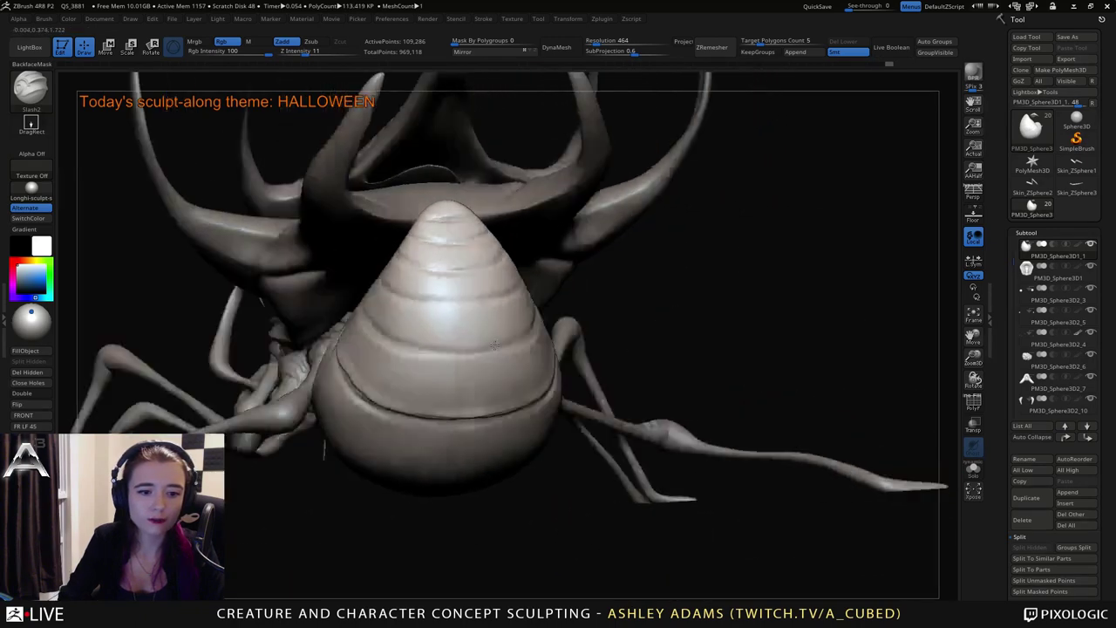
drag(494, 346, 423, 316)
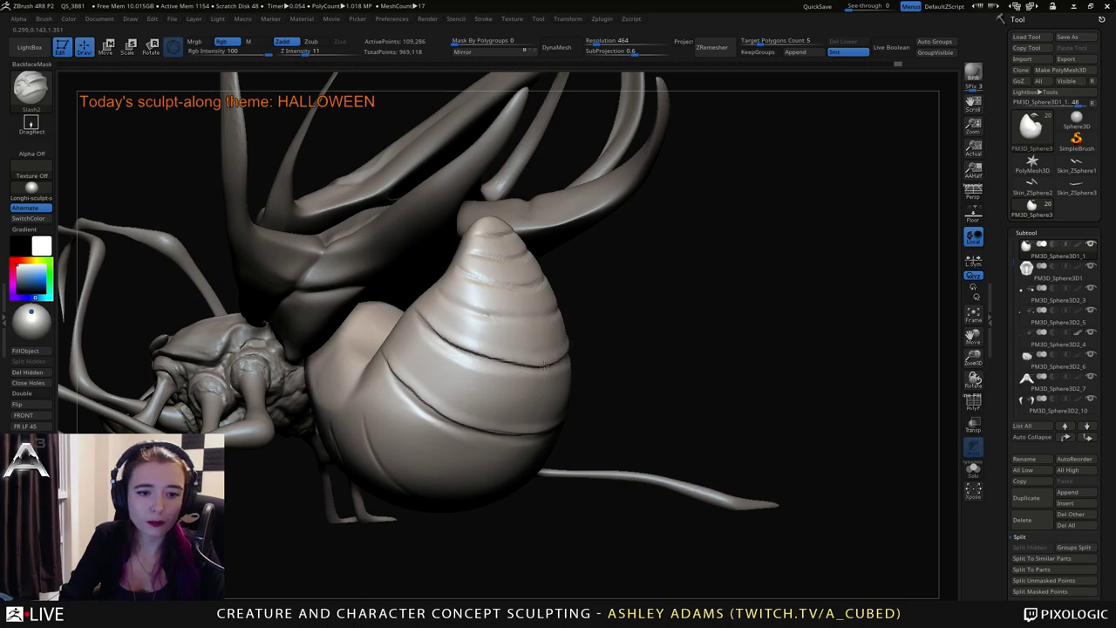
drag(444, 290, 491, 305)
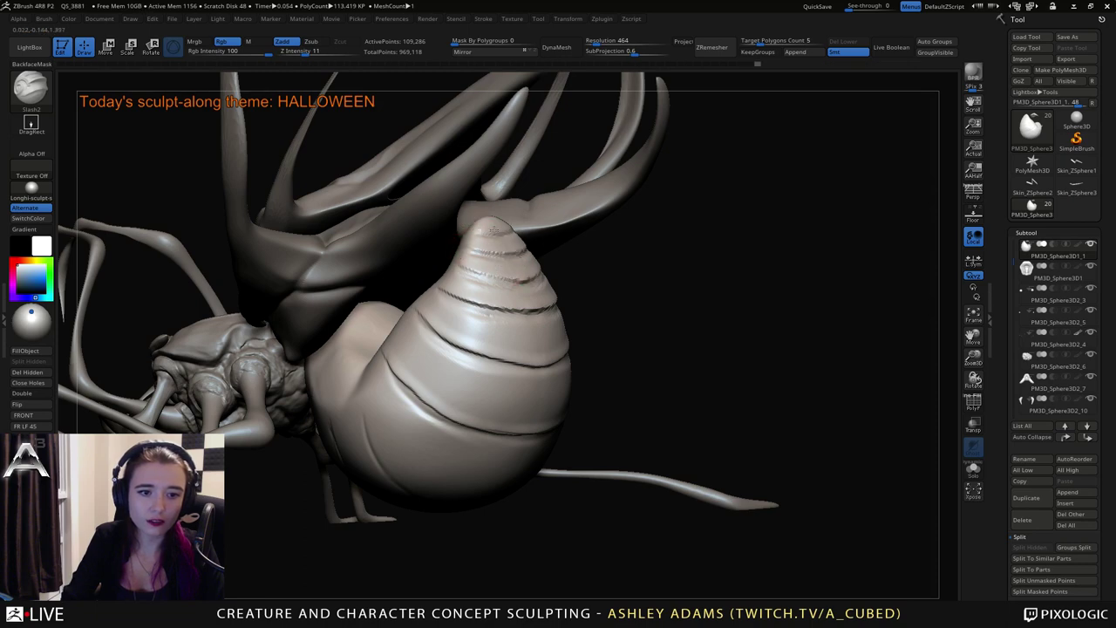
mouse_move(494, 229)
ctrl+right_down()
mouse_move(515, 346)
mouse_move(492, 353)
mouse_move(452, 287)
ctrl+right_up()
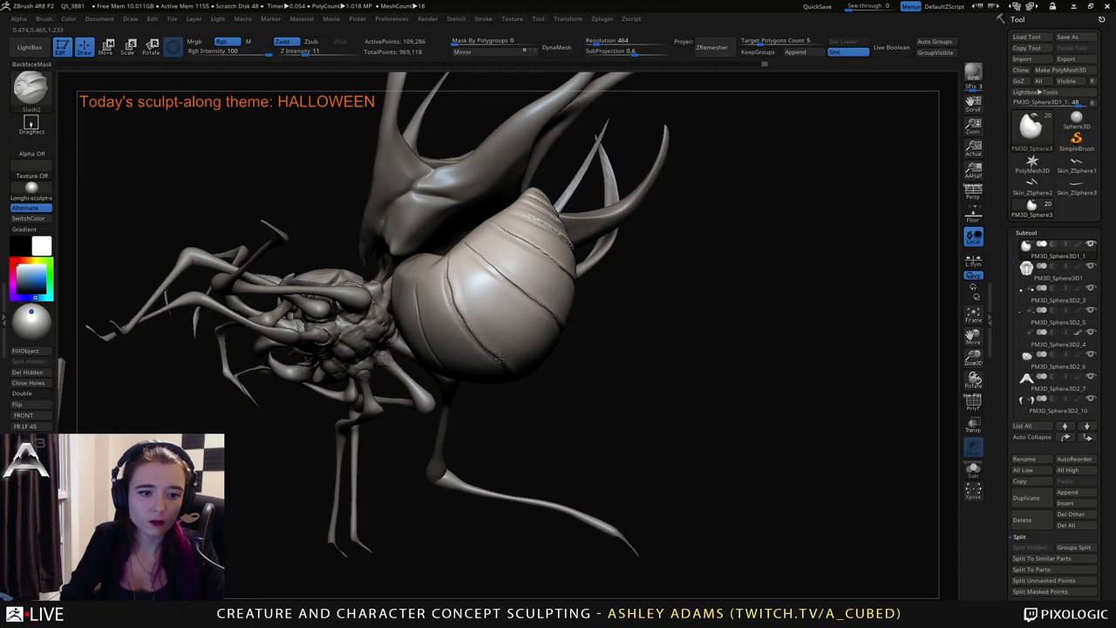
Continue the Slash2 segment grooves across the belly side of the abdomen toward its attachment to the body.
right_drag(445, 307, 489, 281)
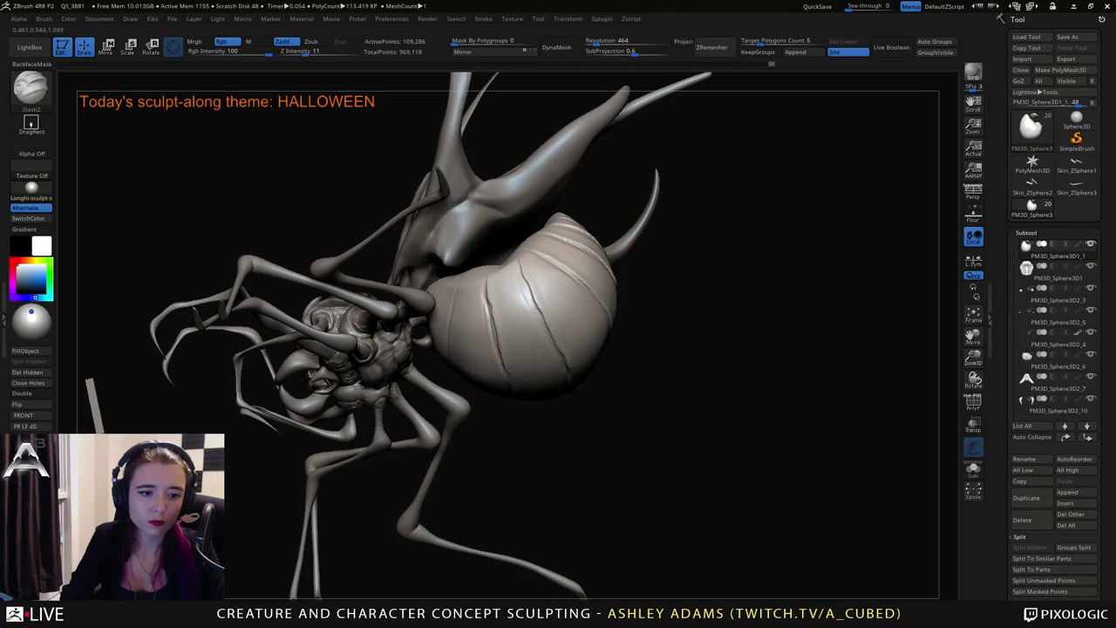
right_drag(503, 389, 469, 300)
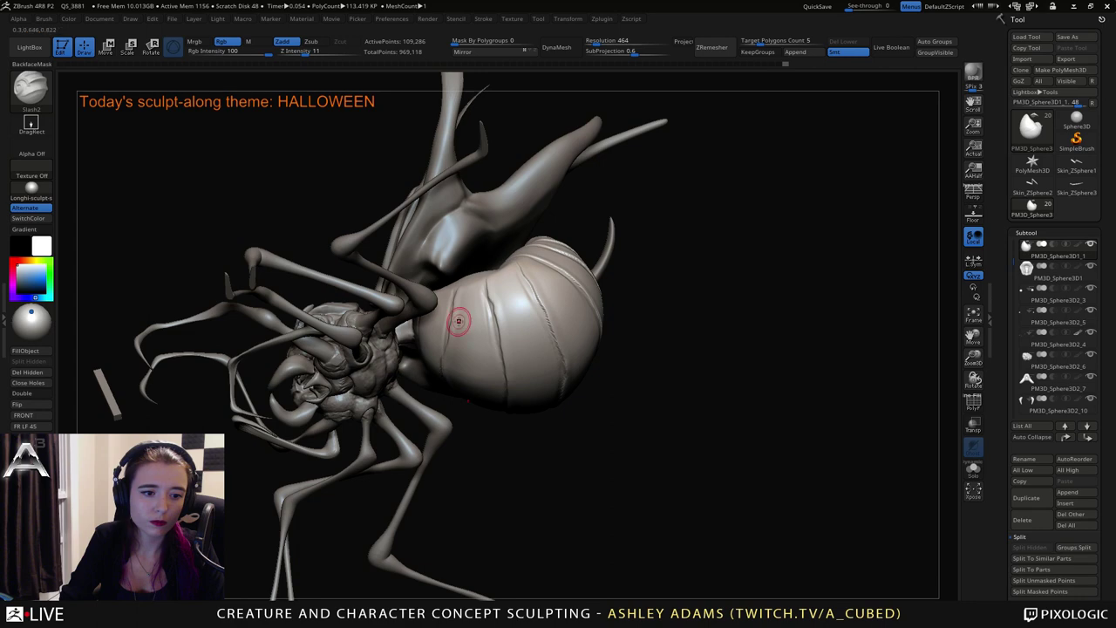
mouse_move(458, 321)
right_down()
mouse_move(448, 375)
mouse_move(459, 319)
right_up()
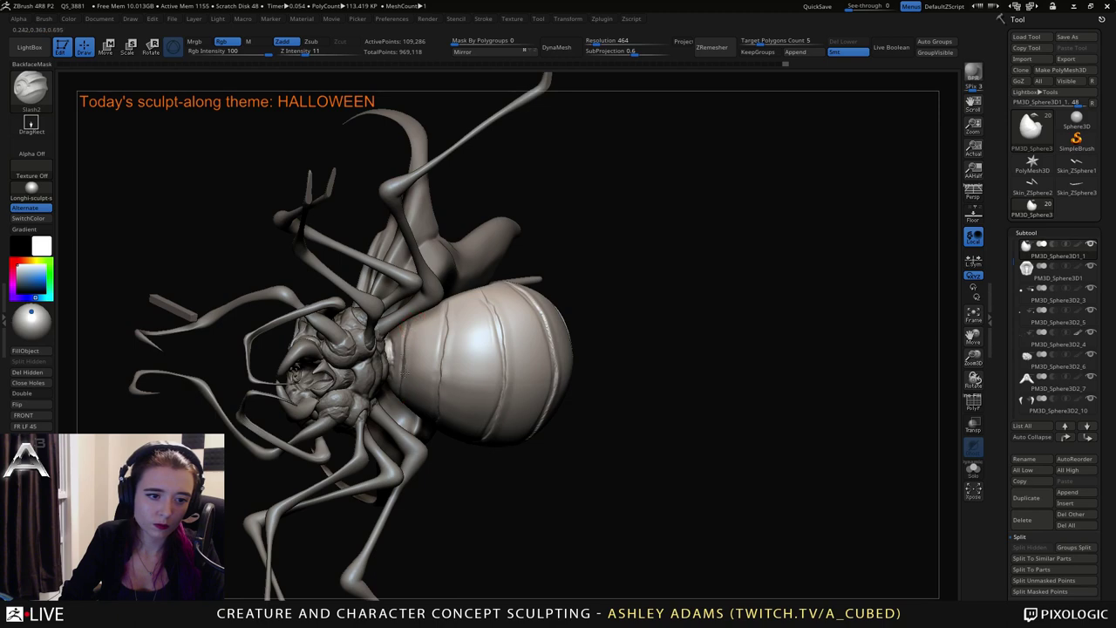
right_drag(404, 373, 411, 299)
mouse_move(415, 297)
right_down()
mouse_move(458, 291)
mouse_move(525, 339)
mouse_move(577, 342)
right_up()
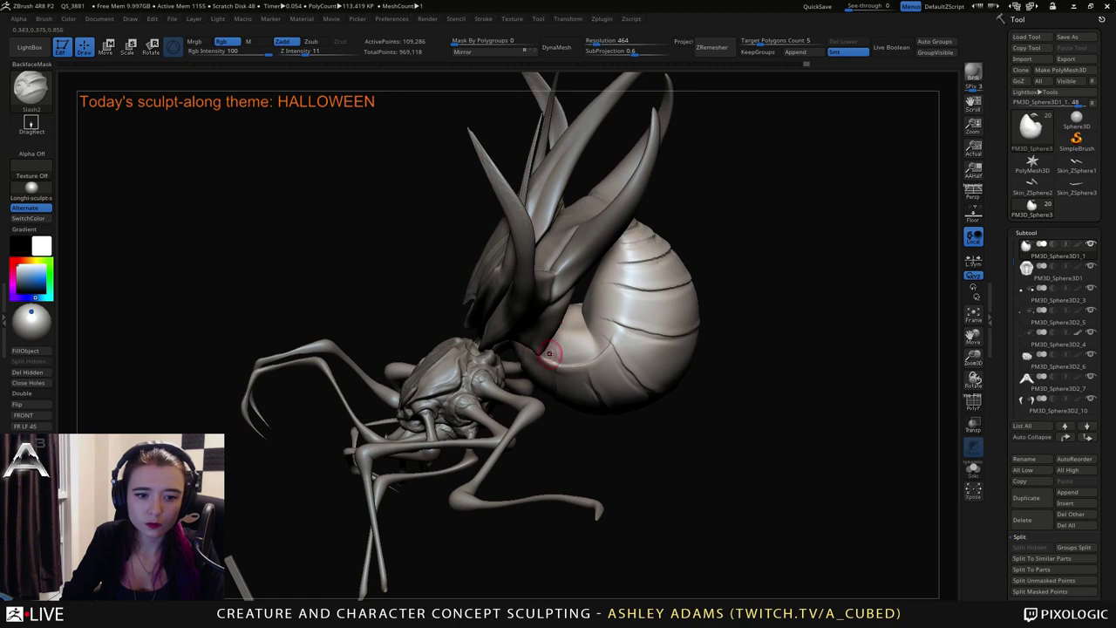
Cut a long groove along the abdomen's side that separates the ringed outer shell from the inner curve, undoing a stray stroke.
right_drag(550, 358, 546, 338)
key(ctrl+z)
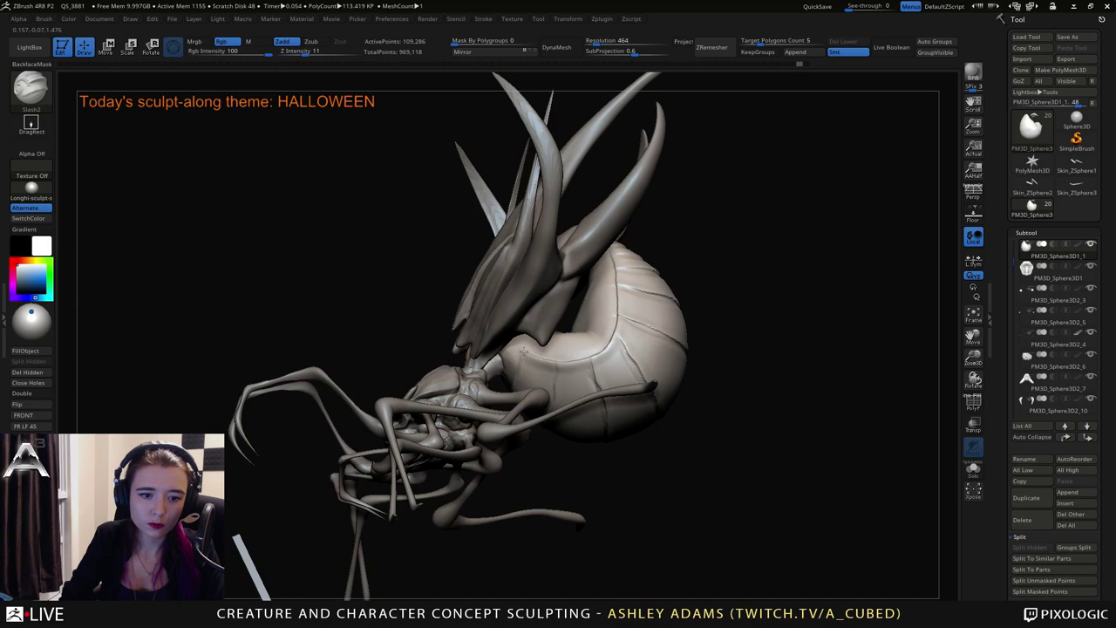
drag(506, 346, 502, 349)
mouse_move(561, 394)
ctrl+right_down()
mouse_move(592, 345)
mouse_move(516, 341)
mouse_move(604, 366)
mouse_move(547, 399)
mouse_move(593, 375)
mouse_move(563, 326)
mouse_move(573, 358)
ctrl+right_up()
key(space)
Mask the ringed outer shell of the abdomen with MaskLasso and split the masked points into a separate subtool.
ctrl+click(35, 87)
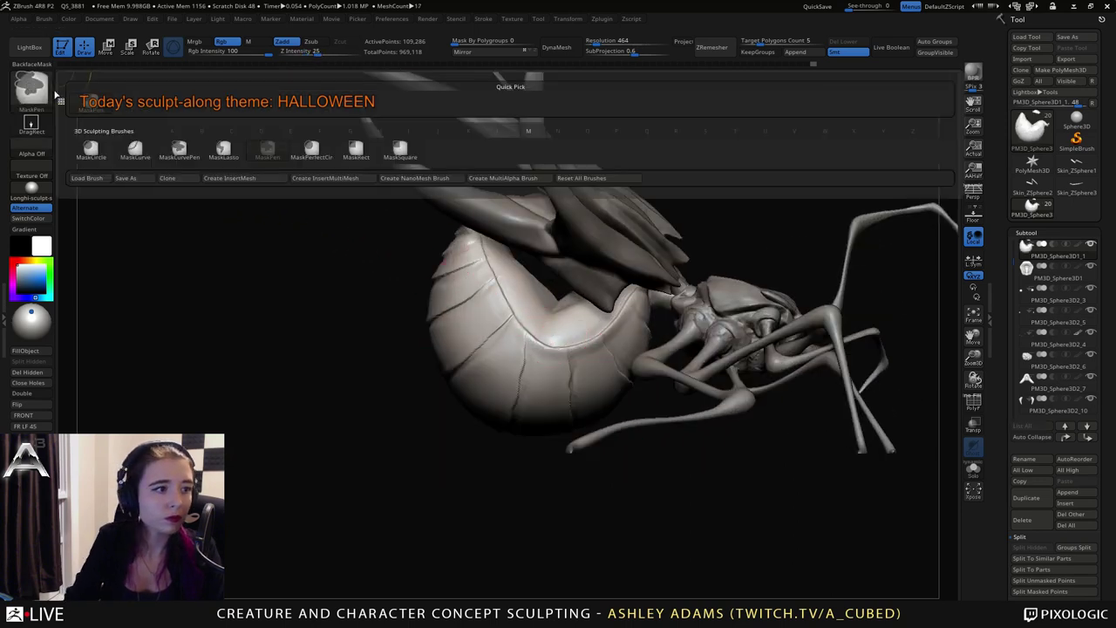
ctrl+click(229, 151)
mouse_move(369, 241)
ctrl+mouse_down()
mouse_move(403, 180)
mouse_move(465, 200)
mouse_move(523, 332)
mouse_move(558, 347)
mouse_move(616, 319)
mouse_move(641, 287)
mouse_move(523, 261)
mouse_move(454, 287)
mouse_move(410, 260)
ctrl+mouse_up()
mouse_move(349, 369)
ctrl+mouse_down()
mouse_move(374, 264)
mouse_move(454, 252)
mouse_move(554, 345)
mouse_move(638, 318)
mouse_move(305, 506)
mouse_move(302, 479)
ctrl+mouse_up()
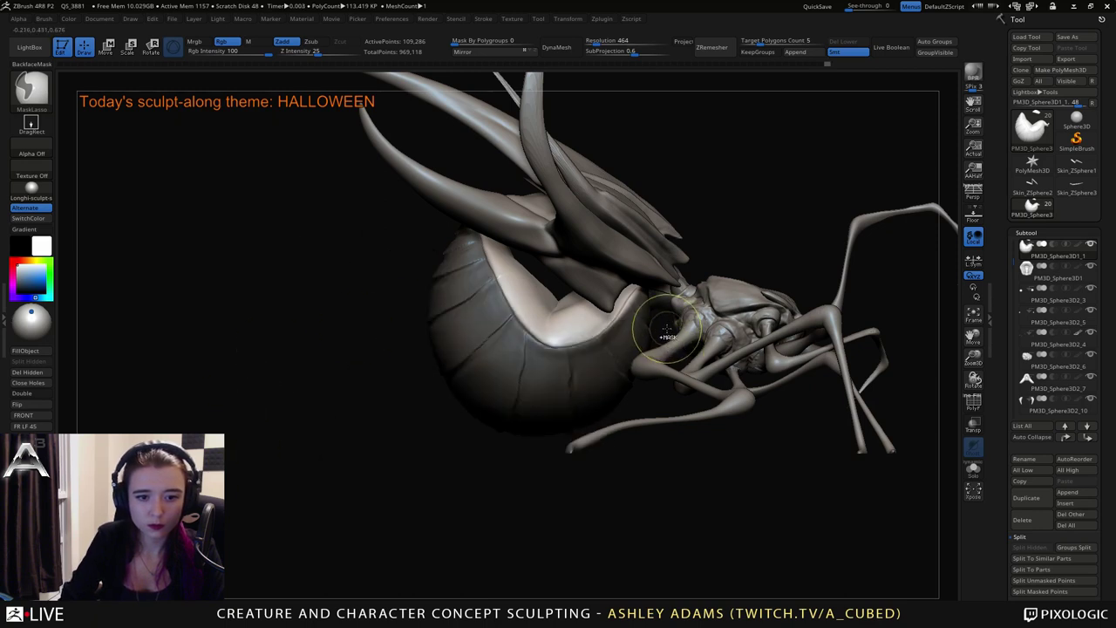
mouse_move(664, 326)
ctrl+mouse_down()
mouse_move(653, 281)
mouse_move(545, 384)
ctrl+mouse_up()
click(1040, 591)
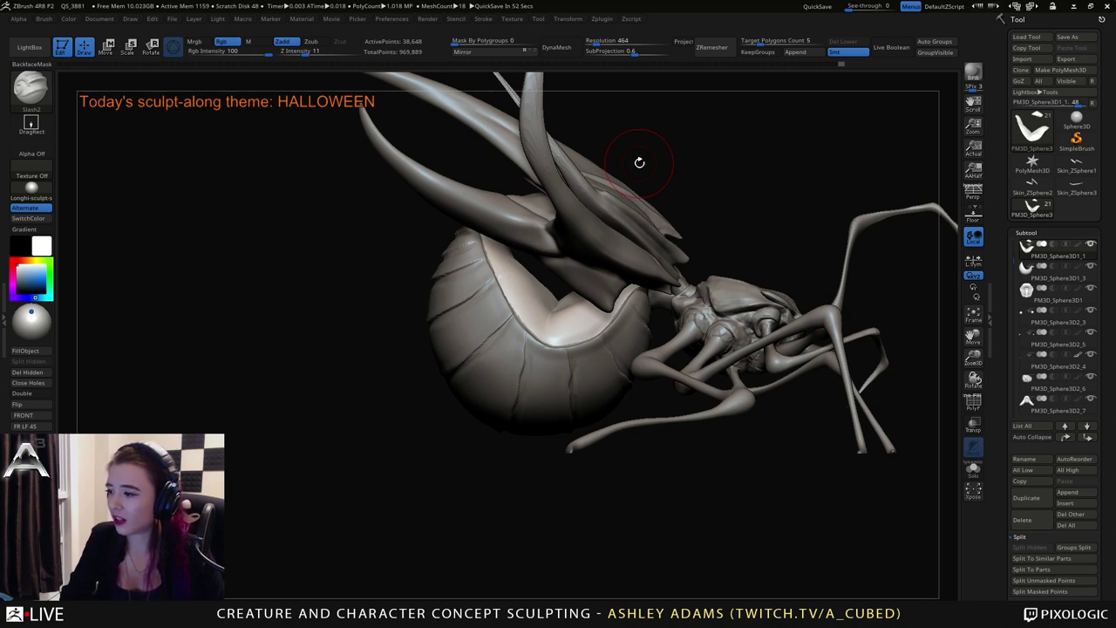
Apply DynaMesh to the inner abdomen piece and smooth its border along the outer shell.
drag(349, 349, 493, 370)
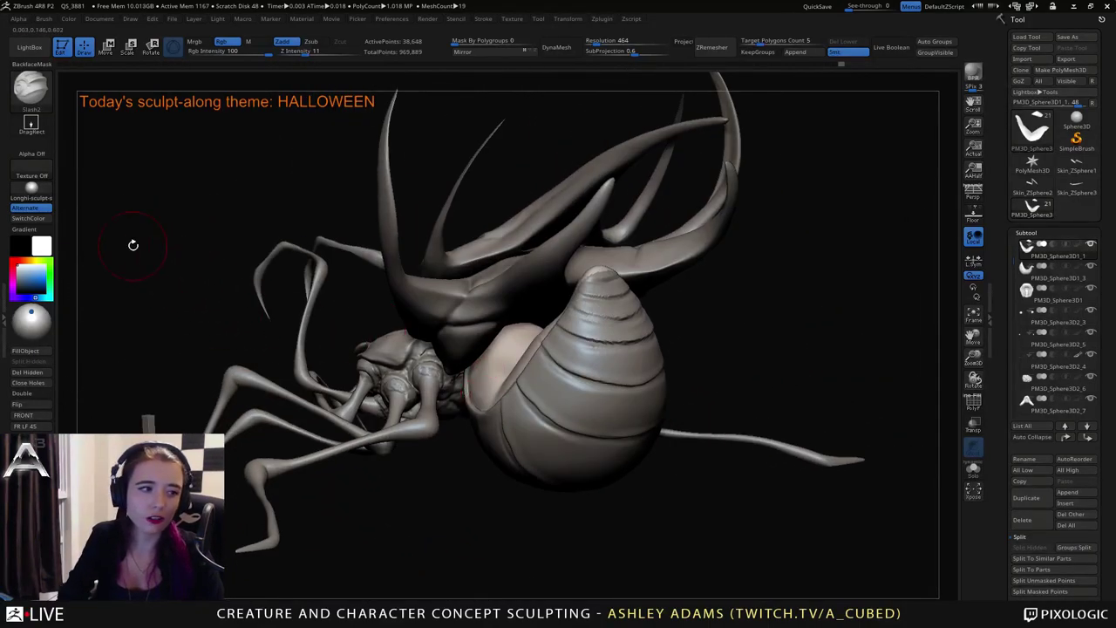
drag(134, 245, 68, 298)
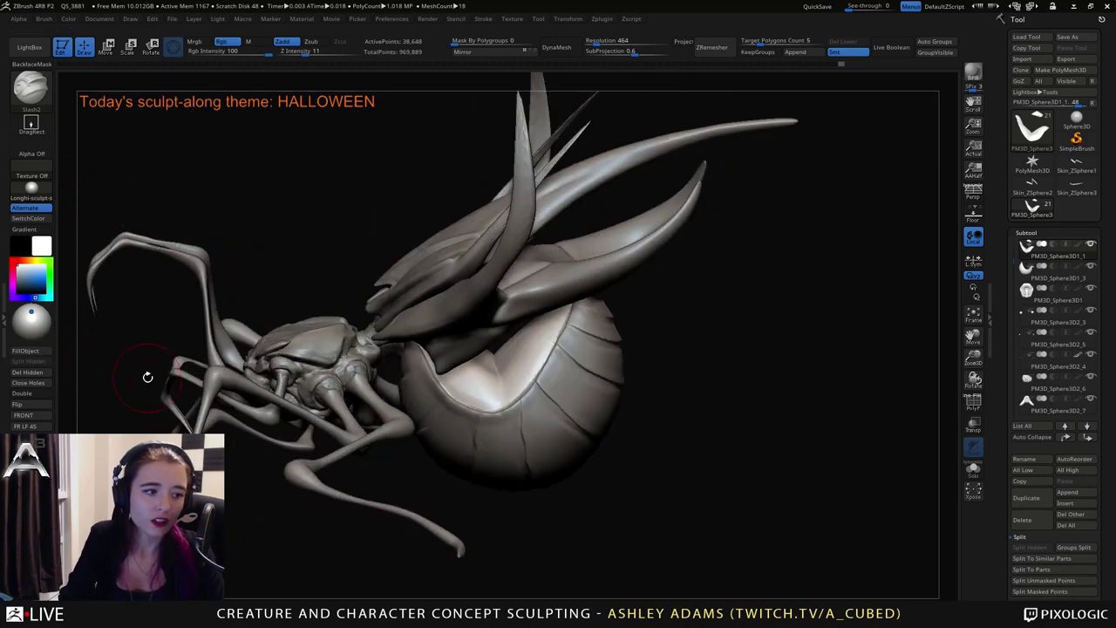
alt+drag(338, 217, 442, 213)
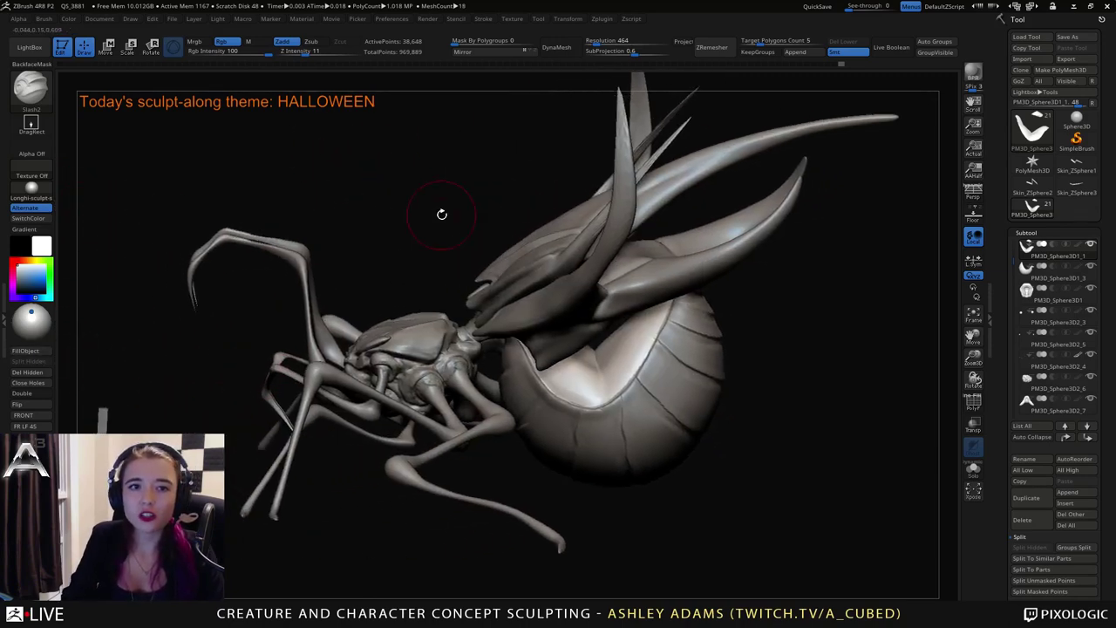
click(544, 47)
key(shift)
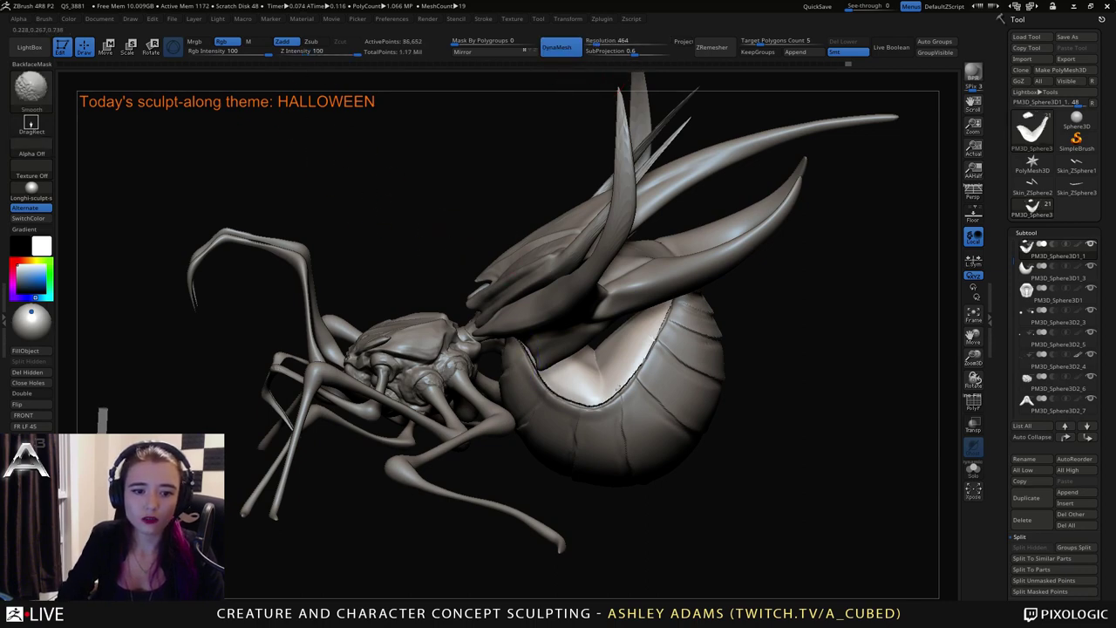
mouse_move(676, 325)
shift+mouse_down()
mouse_move(635, 368)
mouse_move(644, 365)
shift+mouse_up()
key(space)
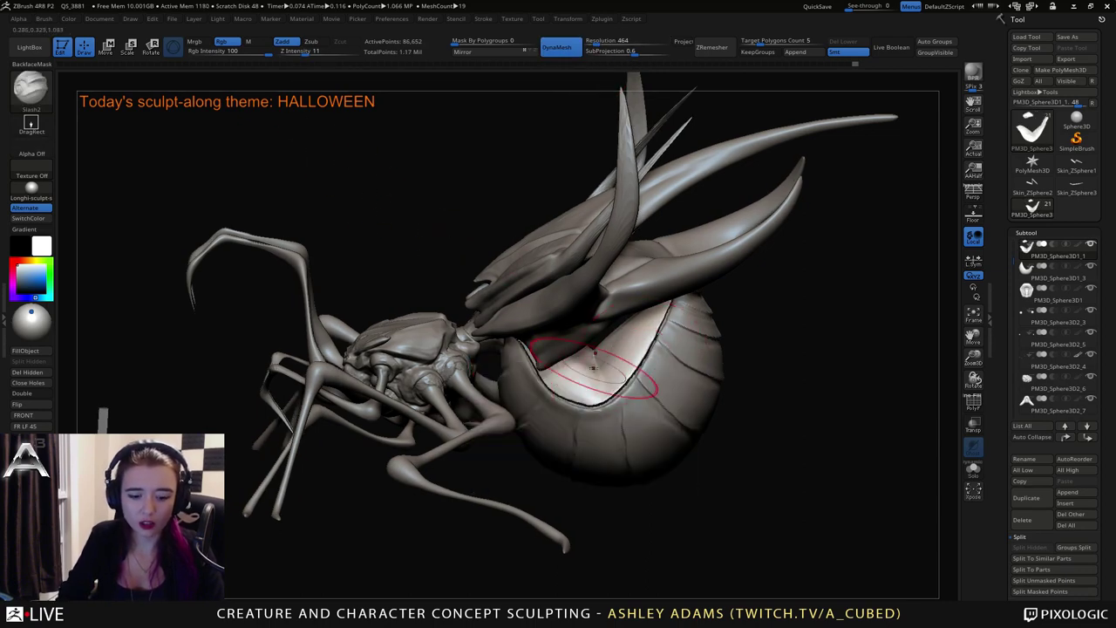
Swell the inner abdomen piece with the Inflat brush to close the gap along the shell's rim.
key(b)
key(i)
key(n)
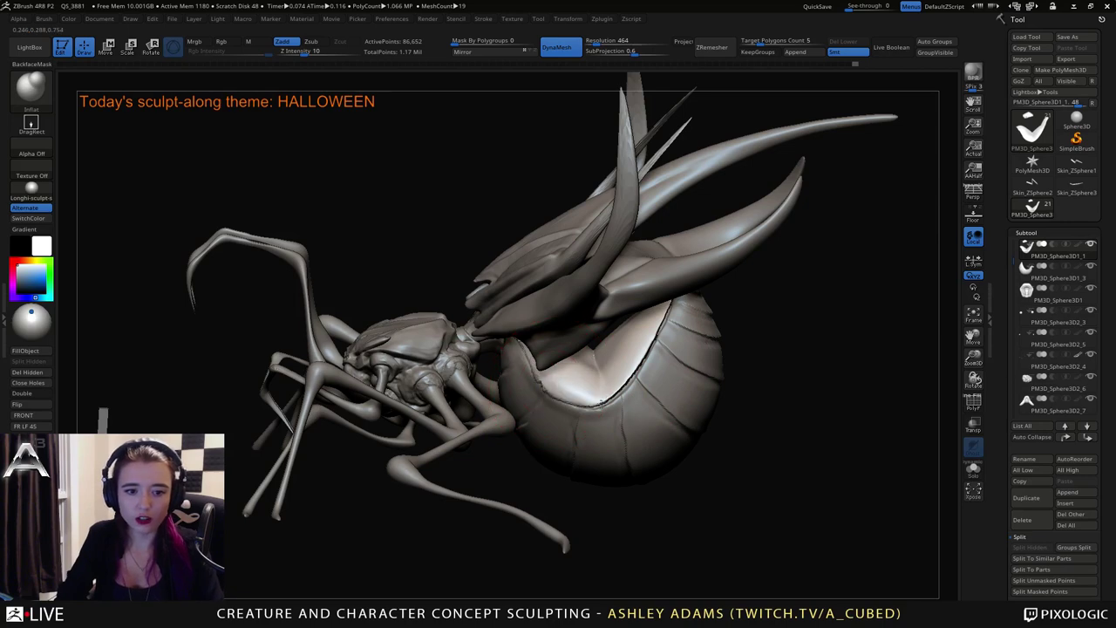
mouse_move(601, 403)
mouse_down()
mouse_move(615, 408)
mouse_move(544, 382)
mouse_up()
key(shift)
drag(768, 497, 602, 423)
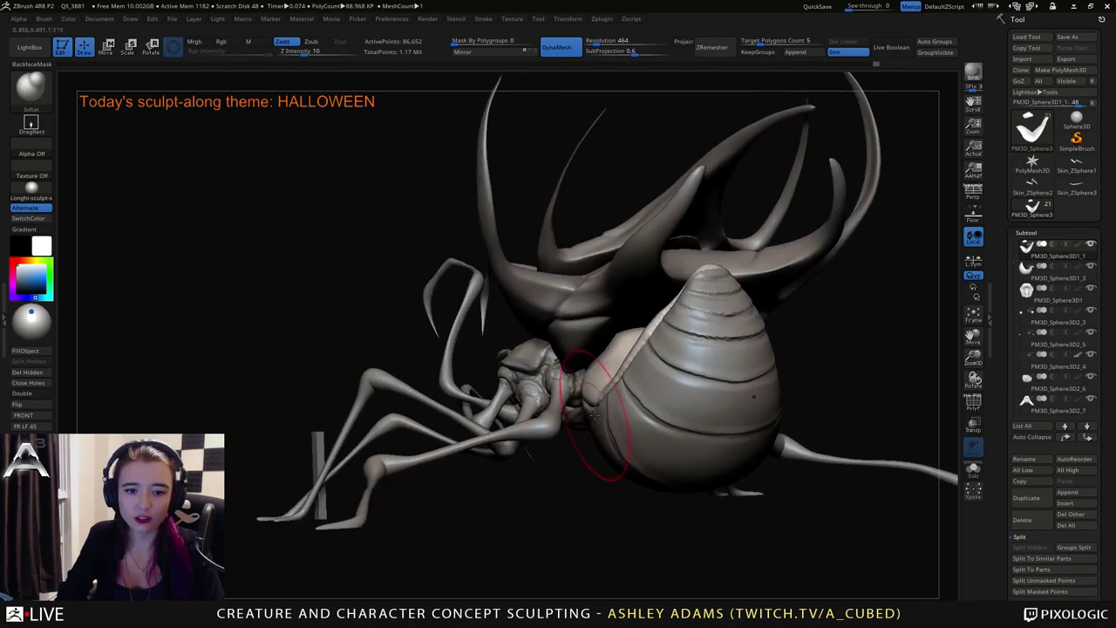
Pull the inner abdomen surface into shape inside the shell with the SnakeHook brush.
key(b)
key(s)
key(h)
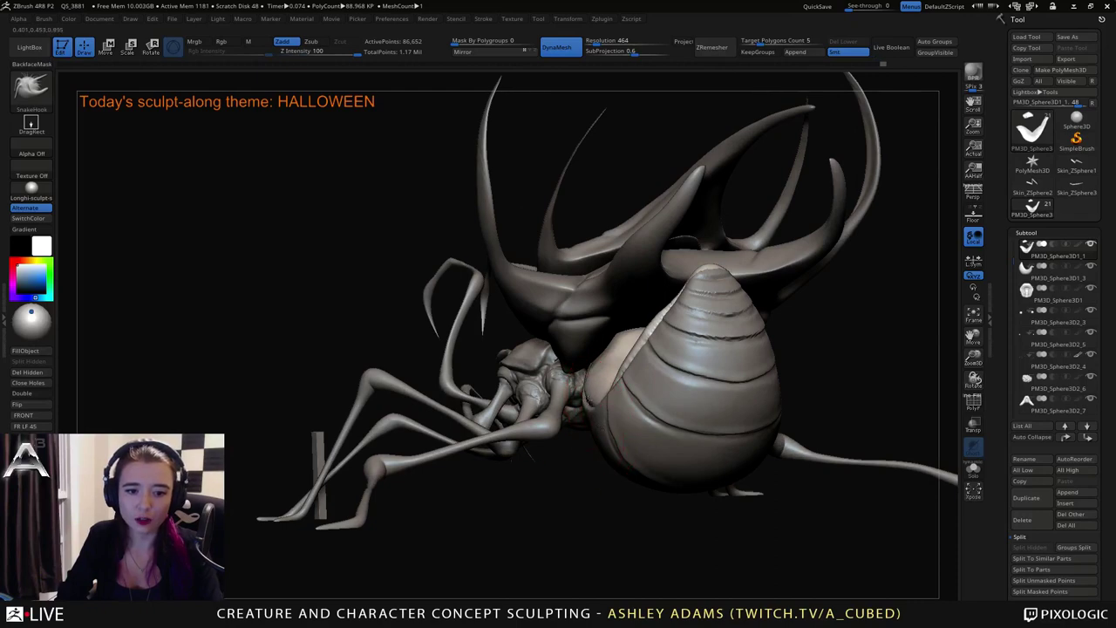
mouse_move(588, 401)
mouse_down()
mouse_move(672, 403)
mouse_move(687, 376)
mouse_up()
right_drag(682, 370, 673, 370)
drag(680, 359, 689, 349)
mouse_move(689, 348)
right_down()
mouse_move(705, 365)
mouse_move(710, 330)
mouse_move(707, 346)
right_up()
Switch back to the Inflat brush, adjust its size and puff up the inner abdomen beneath the spikes.
key(space)
key(space)
key(b)
key(i)
key(n)
right_drag(642, 360, 649, 361)
key(space)
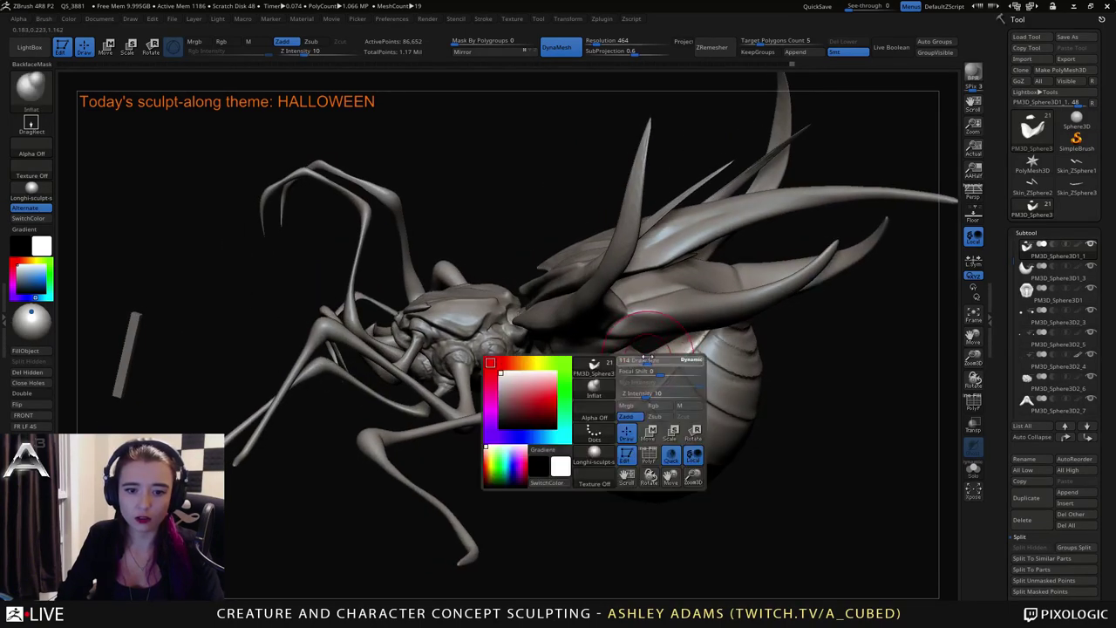
drag(636, 377, 641, 377)
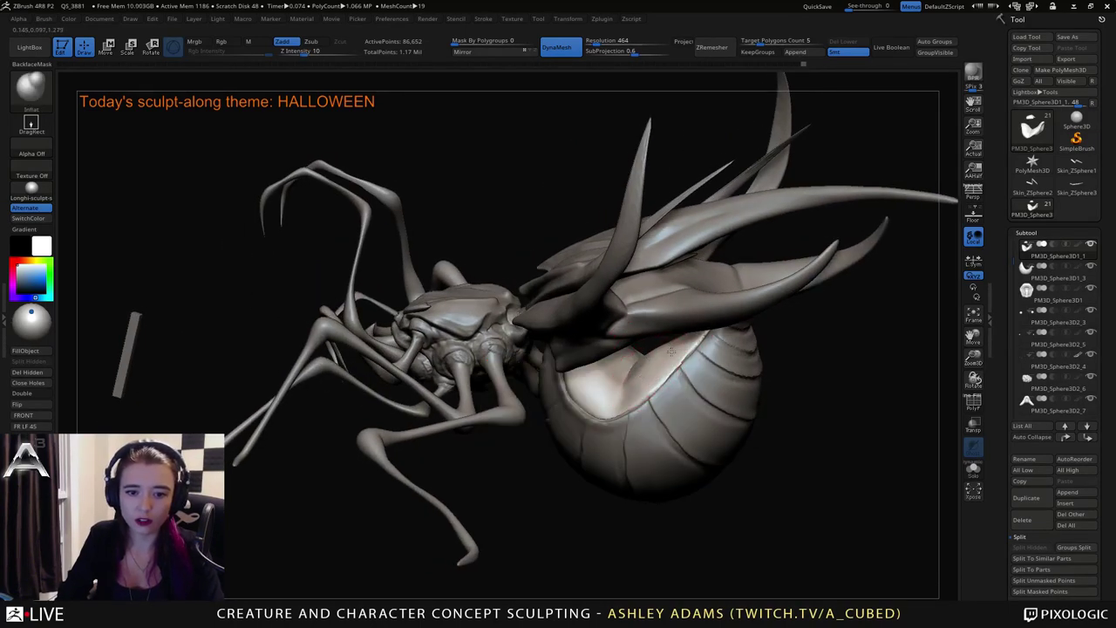
right_drag(672, 352, 688, 344)
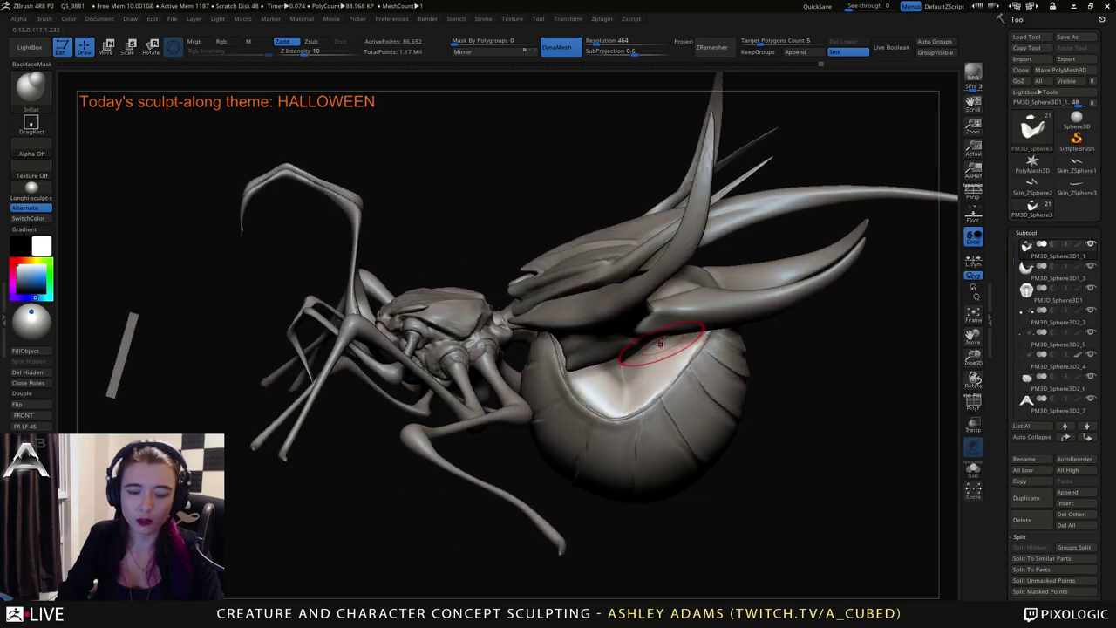
Inflate and smooth the central fold of the inner abdomen so it bulges out of the shell.
key(shift)
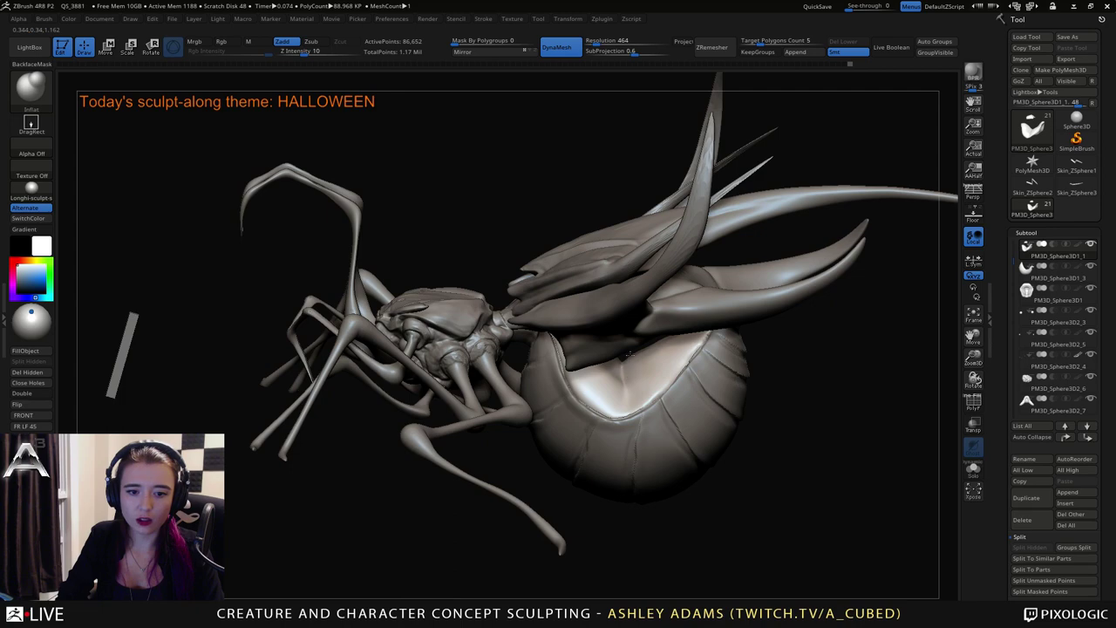
drag(630, 353, 650, 346)
key(space)
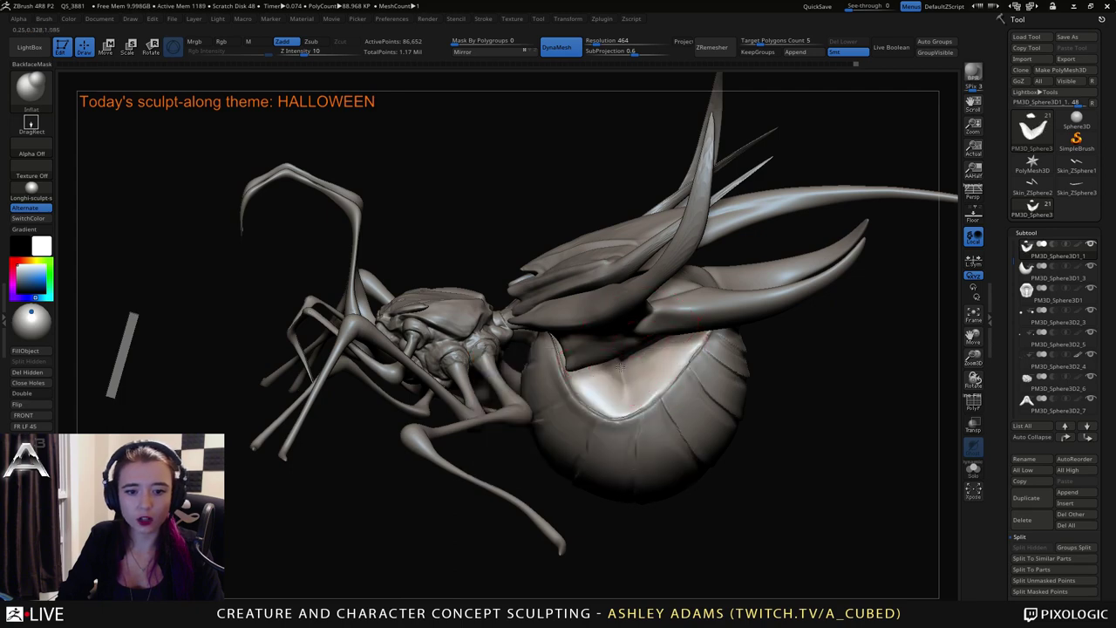
right_drag(631, 392, 624, 350)
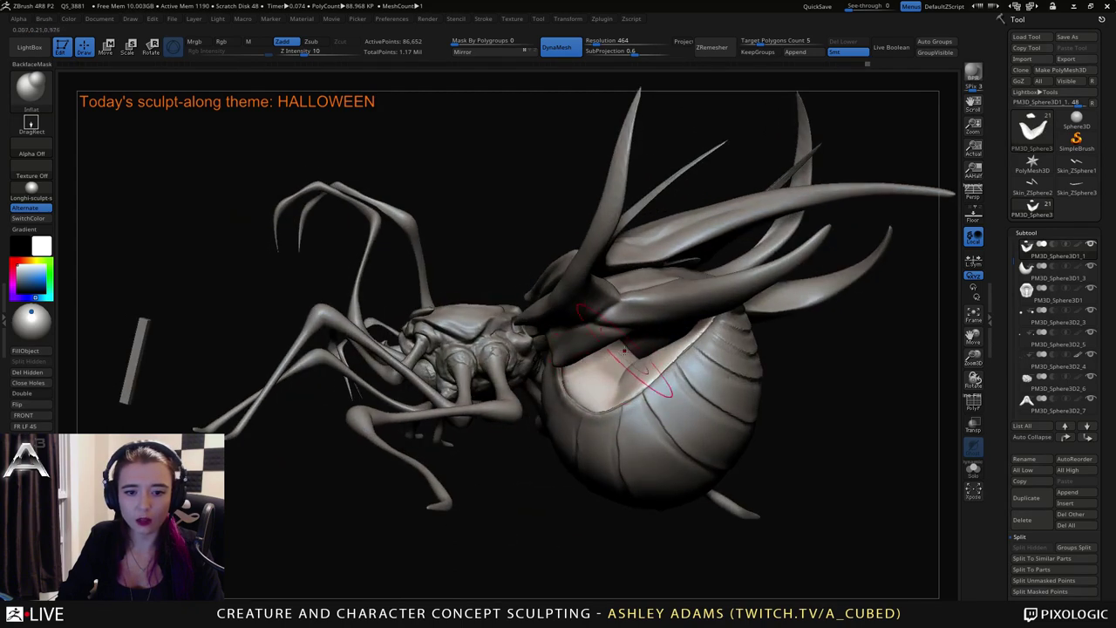
drag(610, 374, 648, 369)
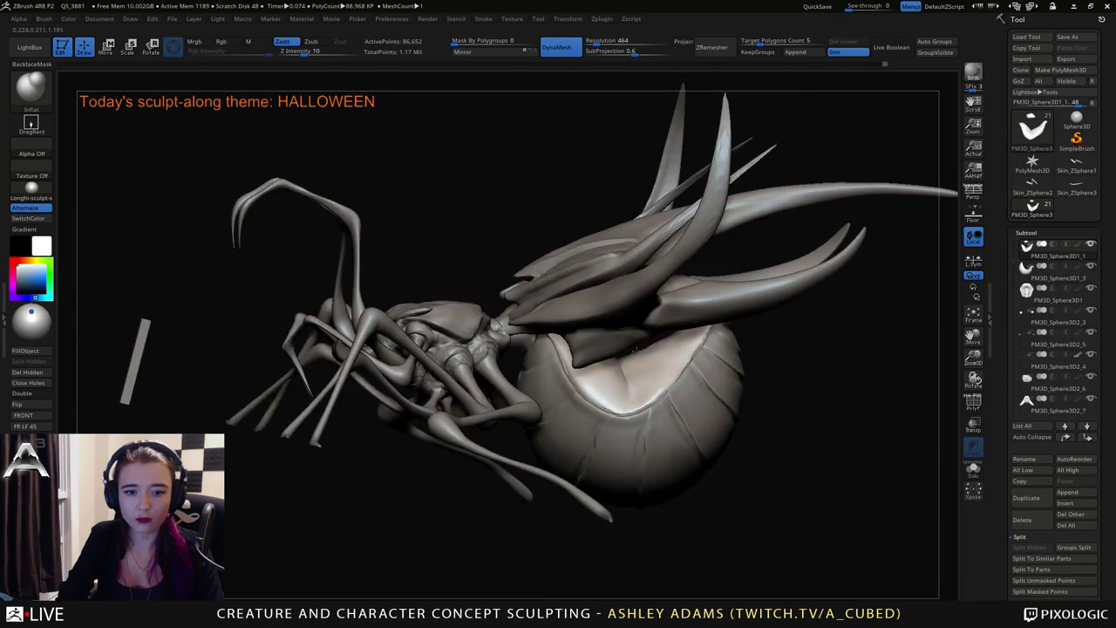
key(shift)
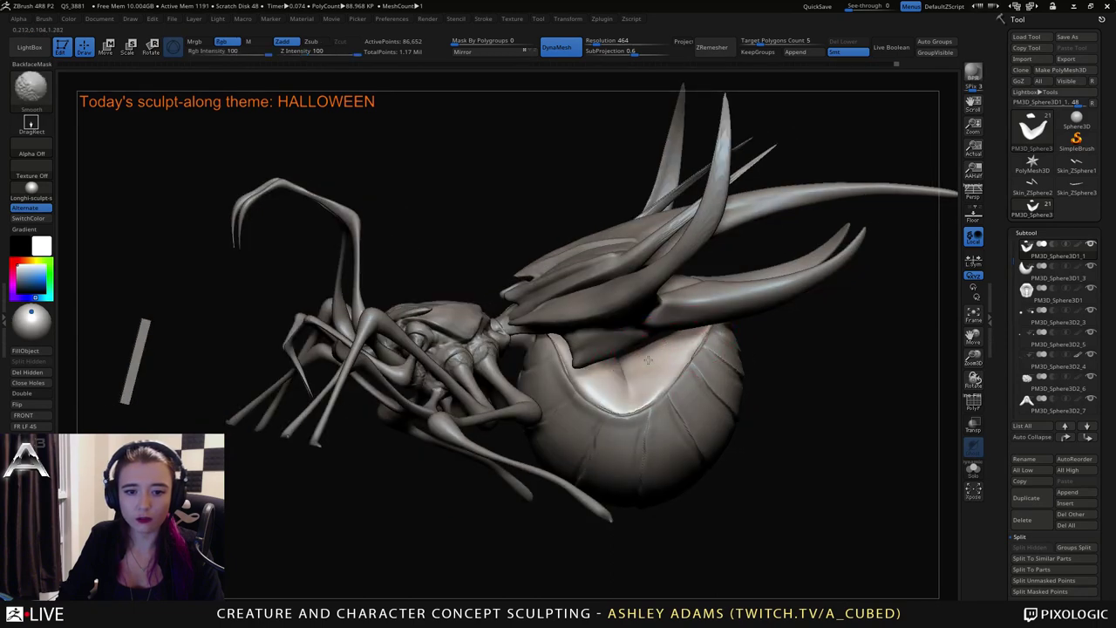
mouse_move(757, 481)
mouse_down()
mouse_move(785, 491)
mouse_move(774, 462)
mouse_up()
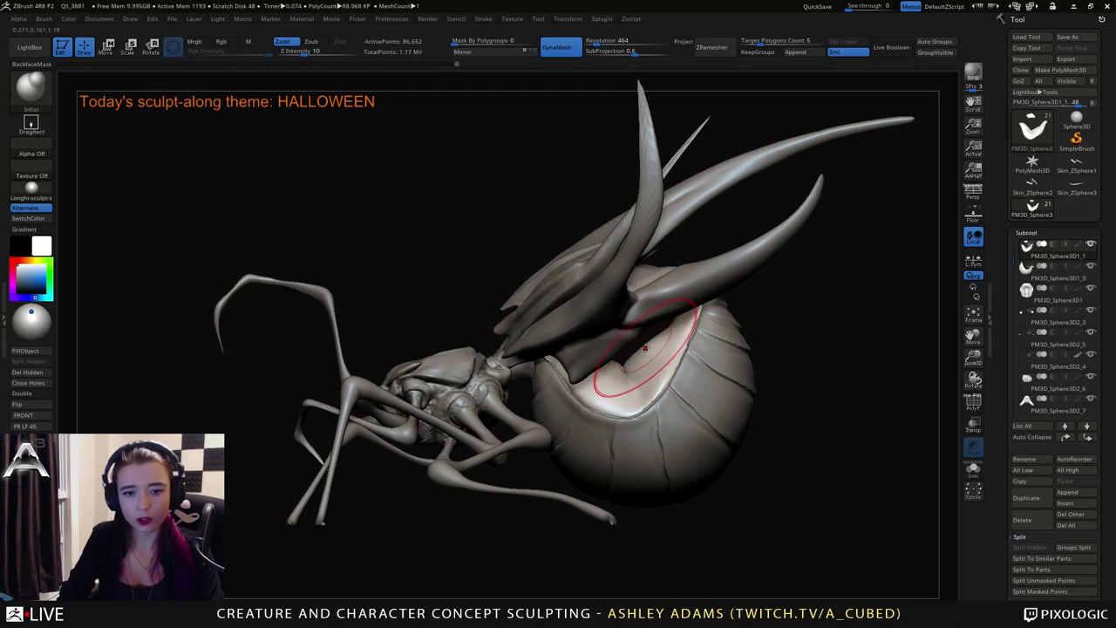
Inflate and smooth the inner abdomen surface between the shell rim and the spike bases with the Inflat brush.
mouse_move(619, 389)
mouse_down()
mouse_move(605, 369)
mouse_move(576, 375)
mouse_move(654, 392)
mouse_move(669, 412)
mouse_move(701, 359)
mouse_move(697, 369)
mouse_up()
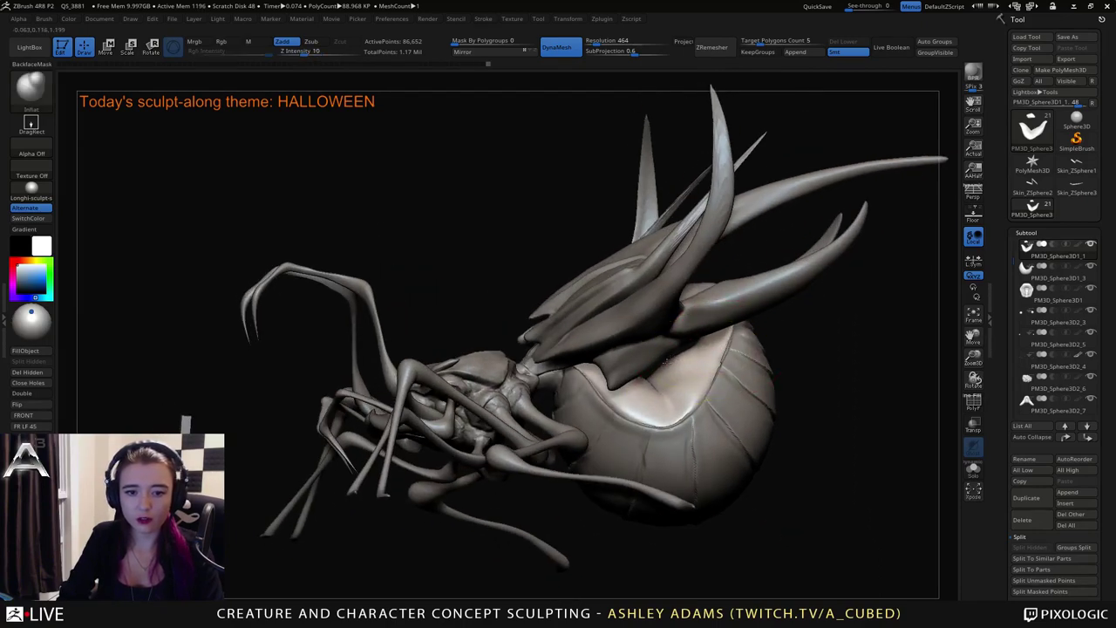
key(shift)
mouse_move(752, 494)
mouse_down()
mouse_move(772, 490)
mouse_move(767, 482)
mouse_up()
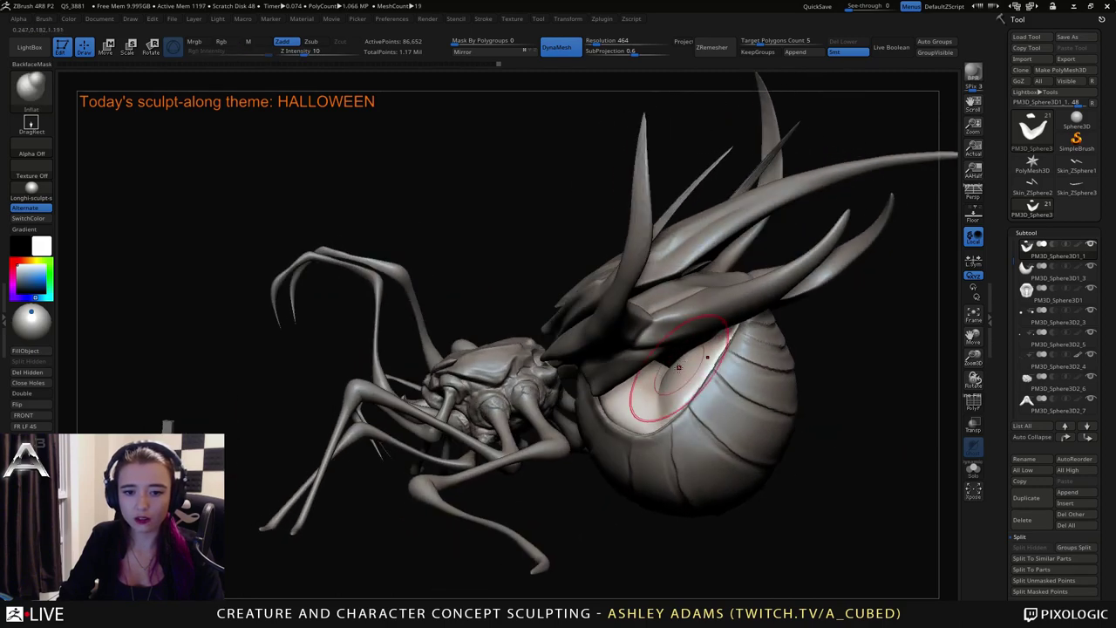
mouse_move(679, 367)
mouse_down()
mouse_move(674, 376)
mouse_move(711, 335)
mouse_move(711, 358)
mouse_up()
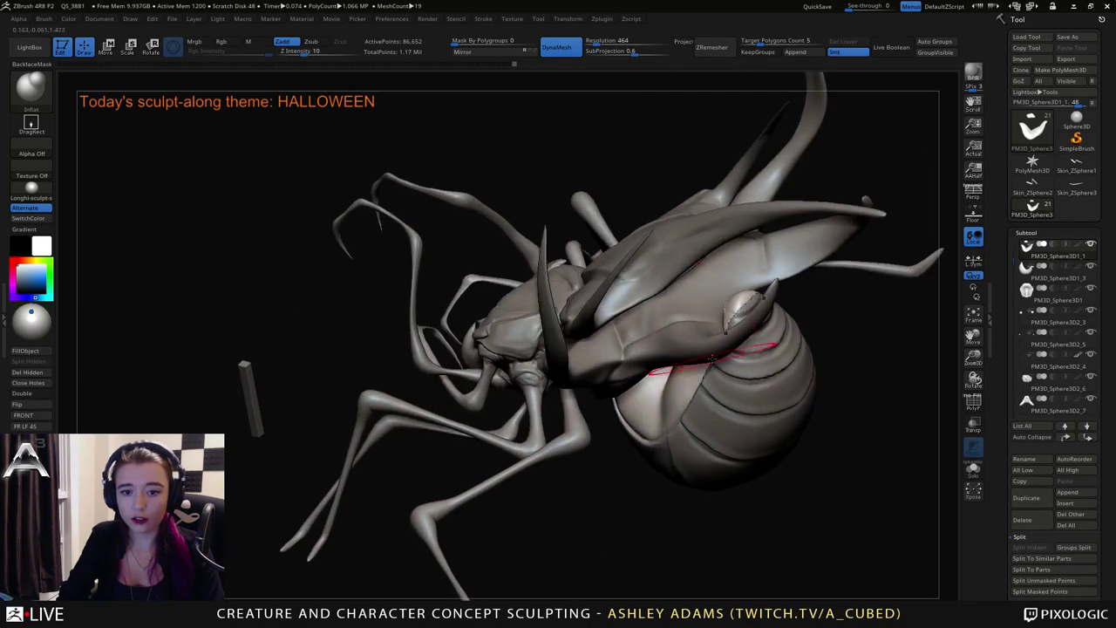
drag(726, 295, 750, 323)
right_drag(751, 322, 548, 287)
Select the segmented abdomen shell, remesh it with DynaMesh at a resolution of 768 and switch to the ClayBuildup brush.
alt+click(741, 314)
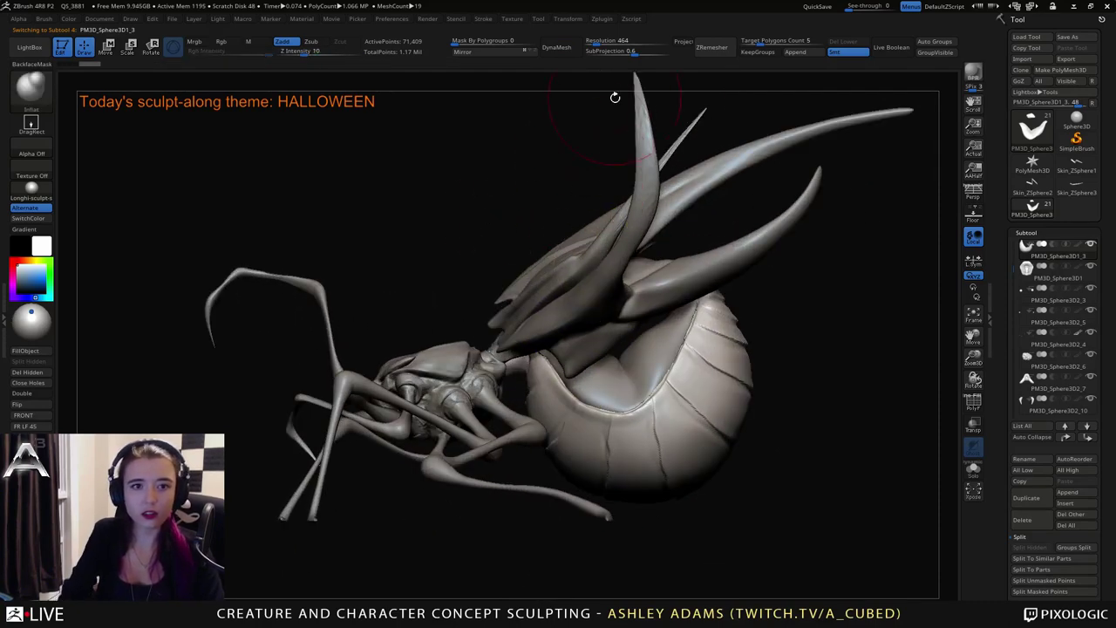
click(599, 42)
drag(595, 42, 604, 41)
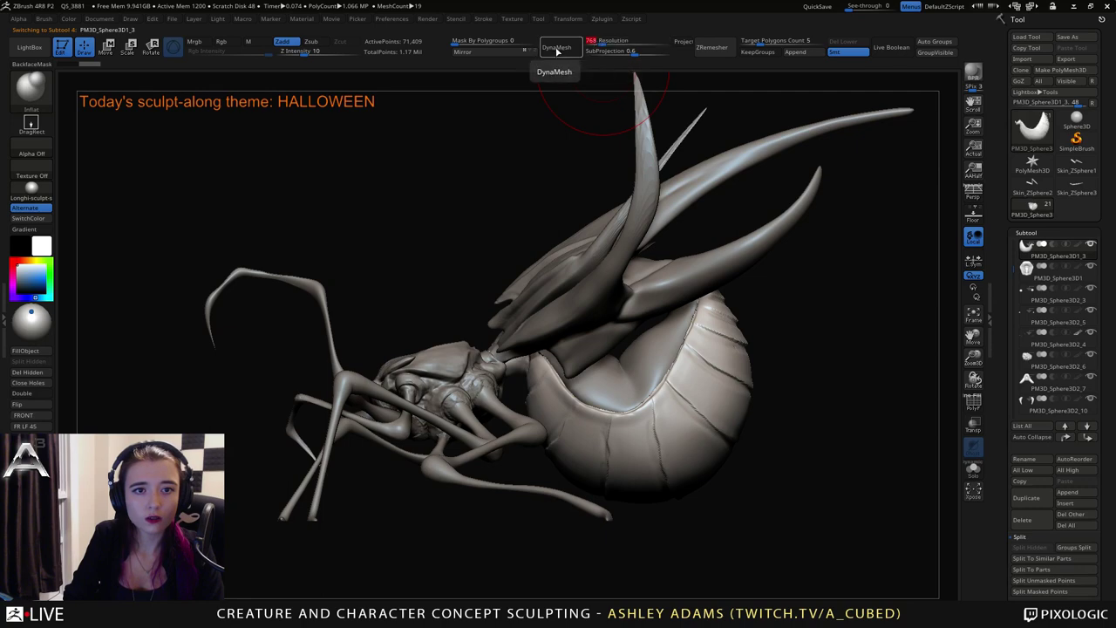
click(556, 46)
mouse_move(558, 362)
right_down()
mouse_move(624, 392)
mouse_move(699, 340)
mouse_move(668, 329)
mouse_move(629, 349)
mouse_move(694, 361)
mouse_move(639, 406)
right_up()
key(b)
key(c)
key(b)
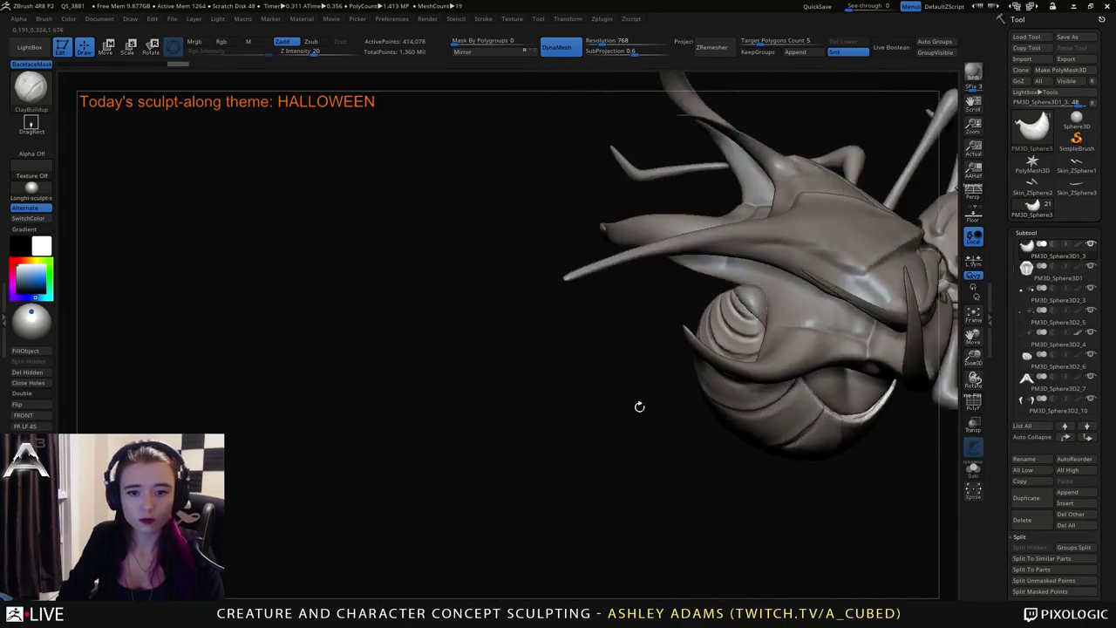
right_click(757, 299)
mouse_move(760, 300)
right_down()
mouse_move(750, 307)
mouse_move(751, 292)
right_up()
Select the inner abdomen piece and adjust the DamStandard brush size for work at the abdomen's tip.
alt+click(748, 288)
right_click(750, 293)
drag(750, 293, 745, 294)
key(b)
key(d)
key(s)
mouse_move(752, 294)
right_down()
mouse_move(726, 366)
mouse_move(763, 309)
right_up()
key(space)
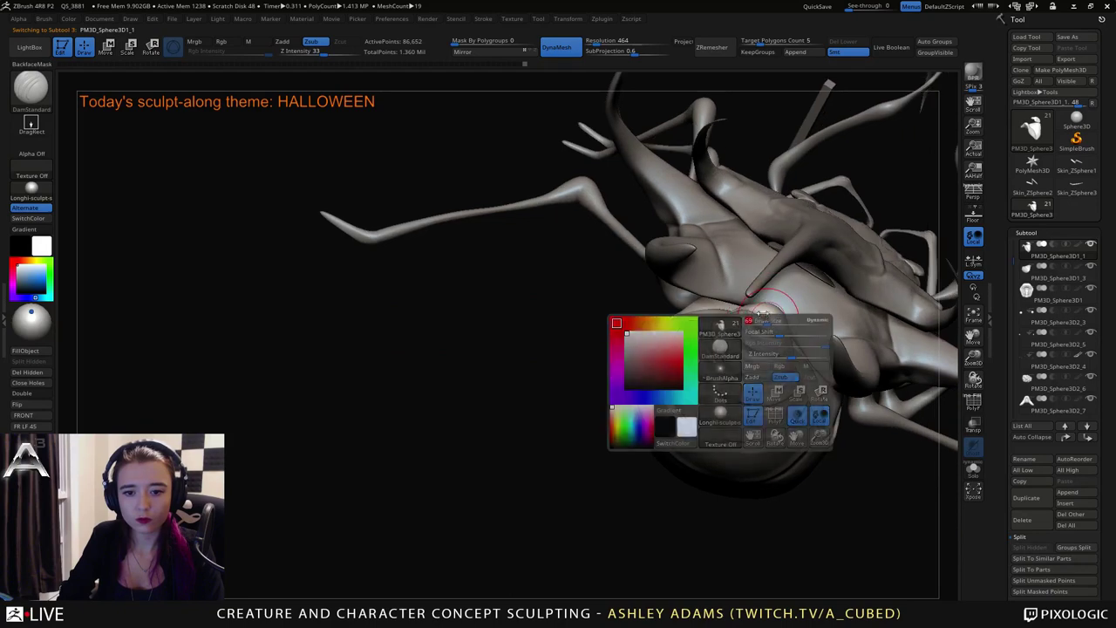
drag(767, 316, 766, 315)
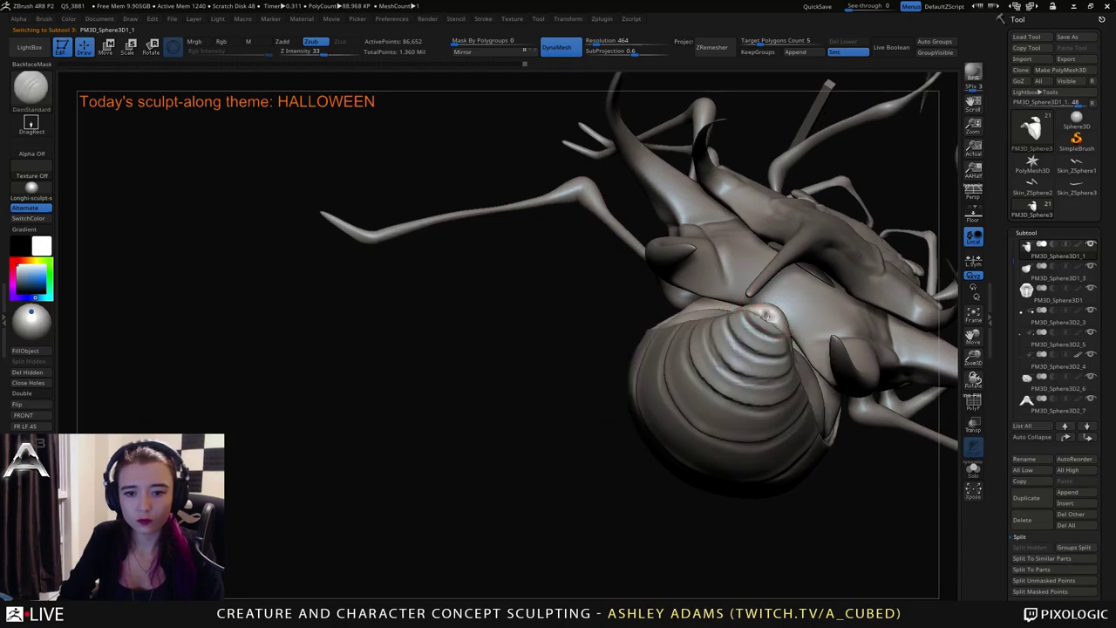
Try carving small pits into the inner abdomen along the shell rim with the ClayBuildup brush, and undo them.
mouse_move(767, 317)
ctrl+right_down()
mouse_move(748, 366)
mouse_move(711, 317)
mouse_move(730, 324)
mouse_move(688, 315)
mouse_move(666, 328)
ctrl+right_up()
key(1)
key(2)
drag(659, 330, 643, 312)
key(space)
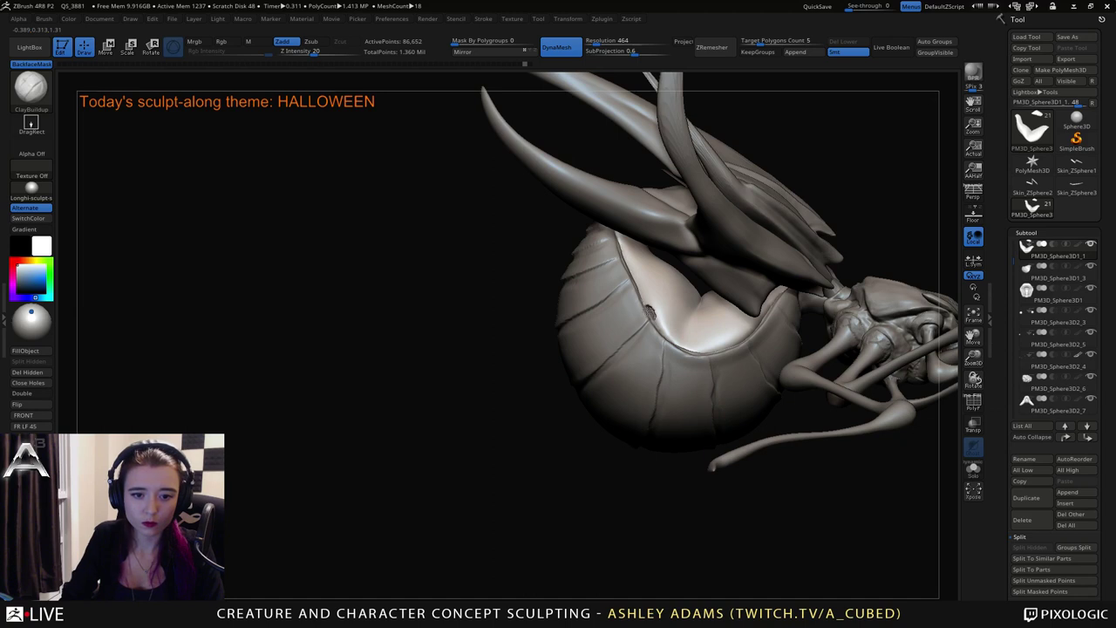
drag(650, 312, 654, 314)
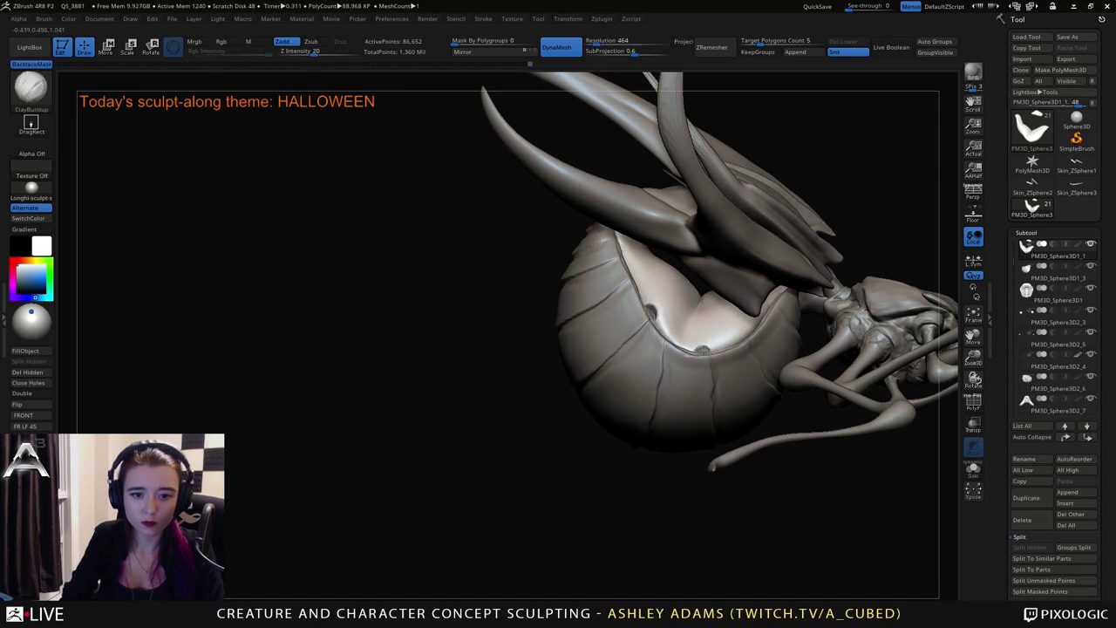
shift+drag(703, 349, 703, 346)
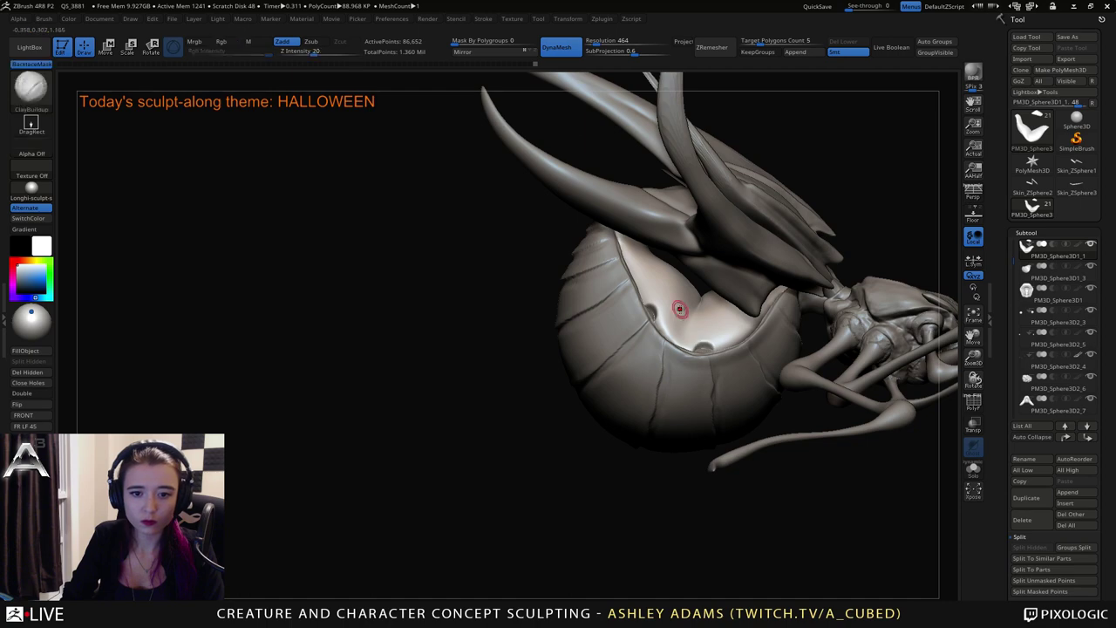
mouse_move(666, 315)
alt+right_down()
mouse_move(678, 371)
mouse_move(689, 375)
mouse_move(693, 358)
mouse_move(704, 367)
mouse_move(709, 399)
mouse_move(698, 383)
mouse_move(745, 370)
alt+right_up()
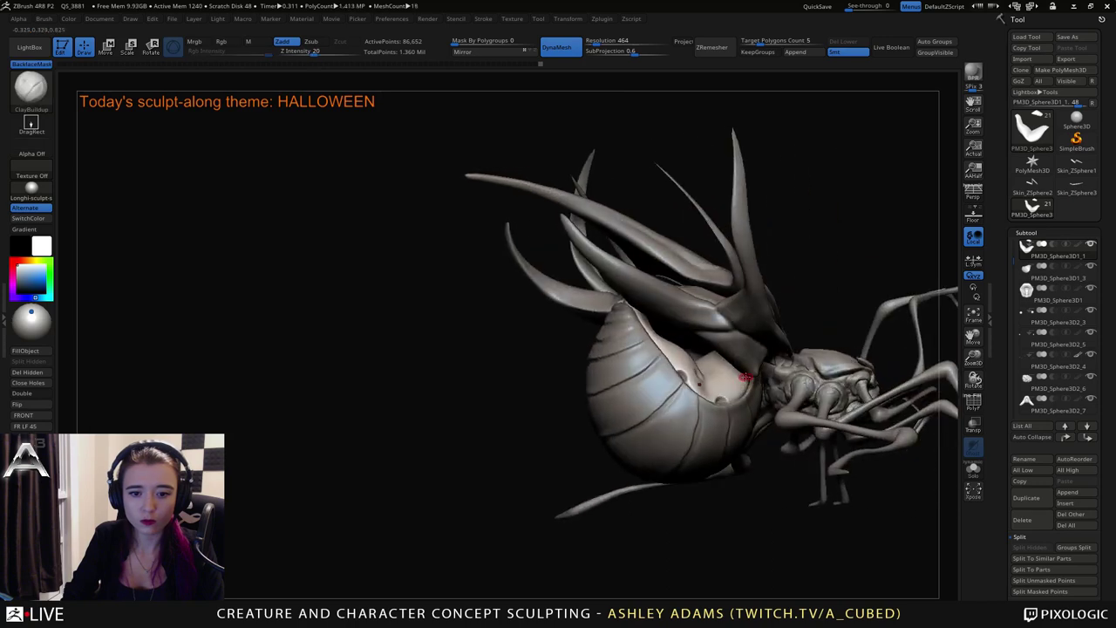
key(ctrl)
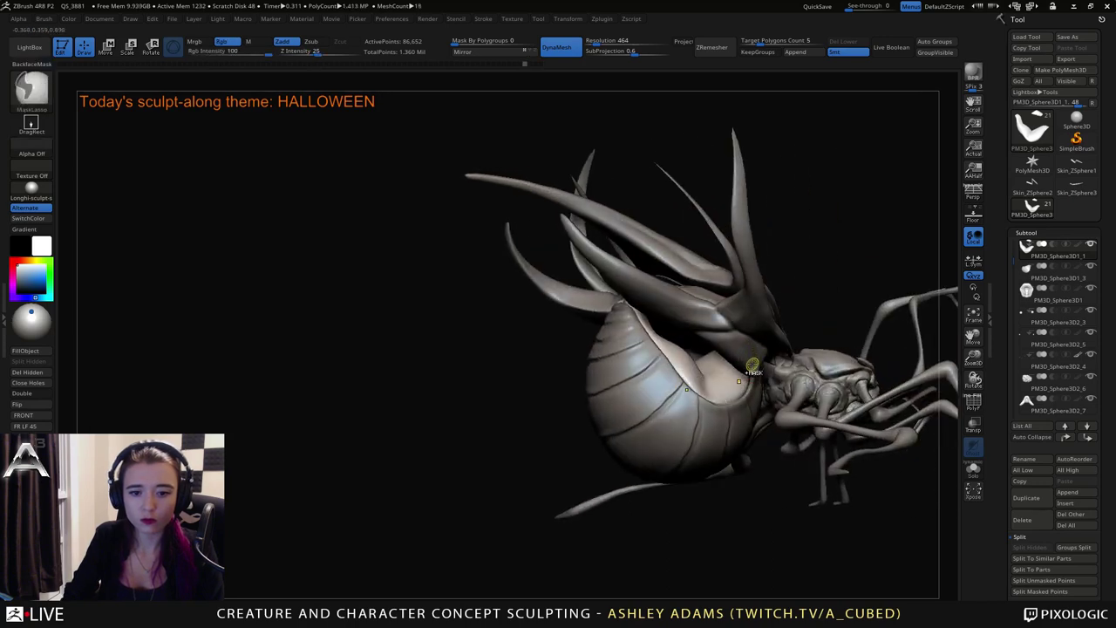
Choose the CurveTube brush and adjust its size to suit the rear tip of the abdomen.
alt+click(668, 411)
mouse_move(668, 412)
right_down()
mouse_move(684, 399)
mouse_move(641, 319)
mouse_move(675, 384)
mouse_move(680, 347)
mouse_move(776, 356)
mouse_move(752, 377)
mouse_move(811, 351)
right_up()
right_click(701, 344)
right_click(752, 377)
ctrl+right_drag(779, 332, 742, 358)
drag(744, 358, 710, 353)
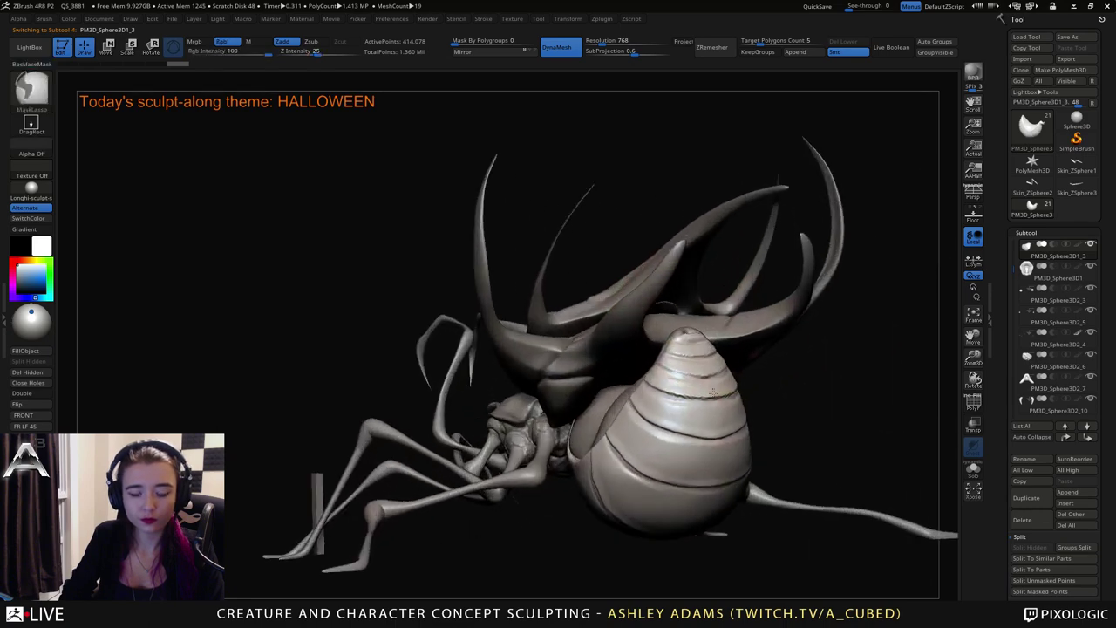
key(b)
key(c)
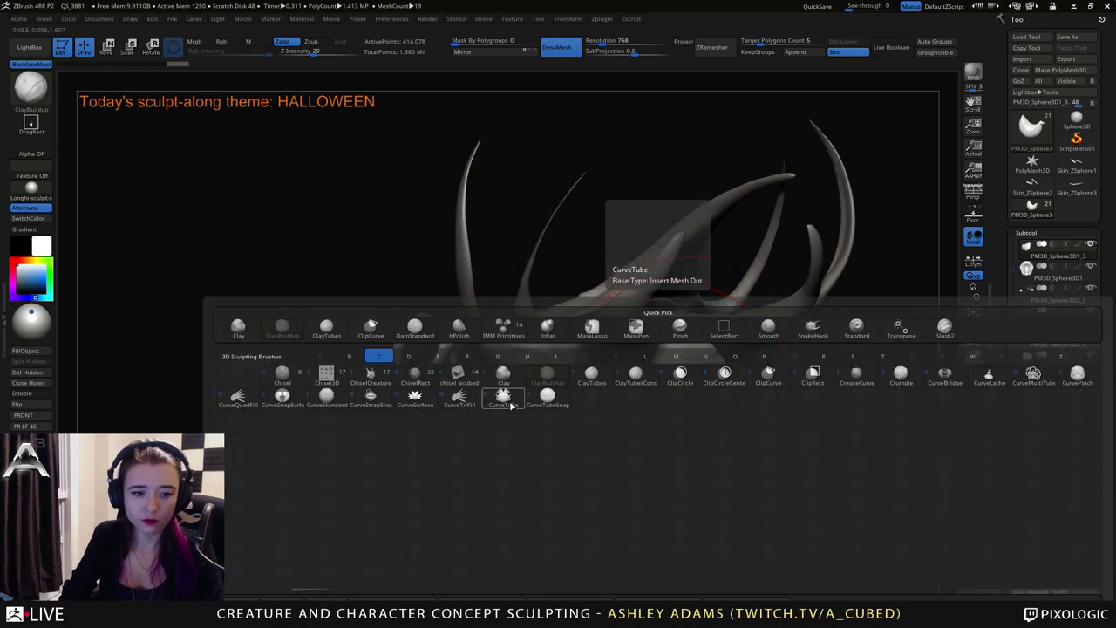
click(503, 396)
key(space)
shift+right_drag(710, 327, 680, 328)
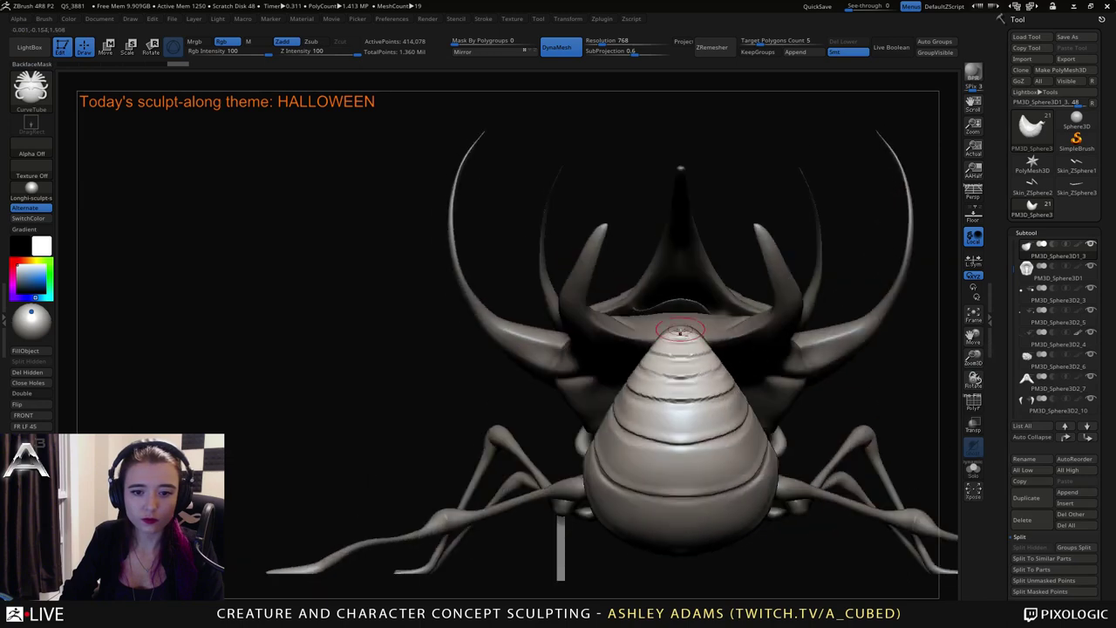
Draw a straight upright tube from the abdomen's tip on the inner abdomen piece and split it into its own subtool.
alt+click(680, 328)
drag(681, 325, 680, 213)
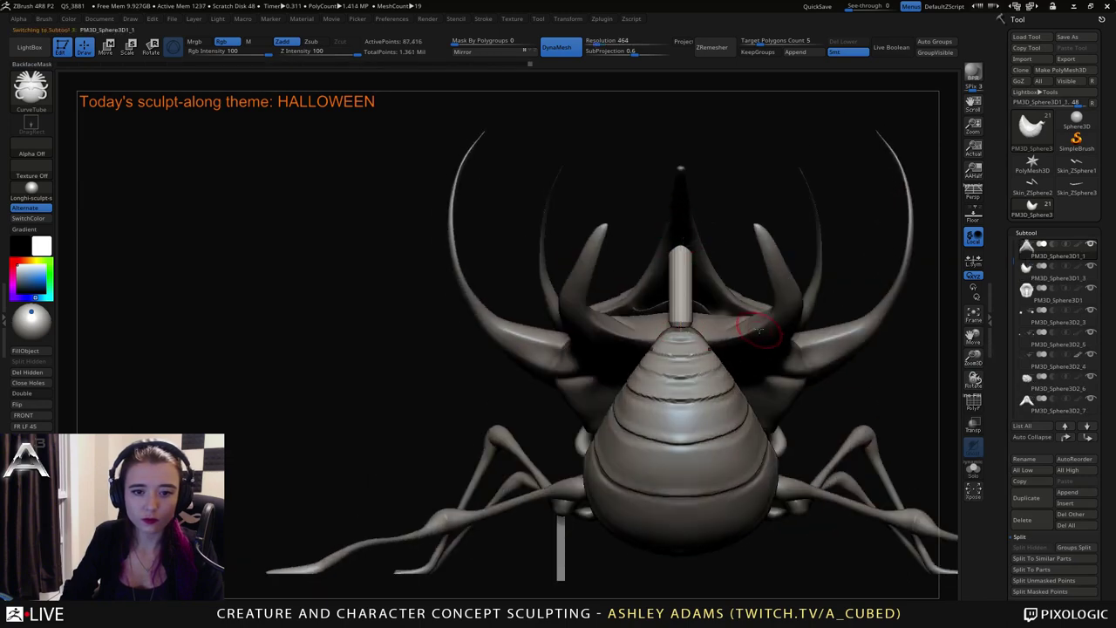
right_drag(758, 330, 889, 328)
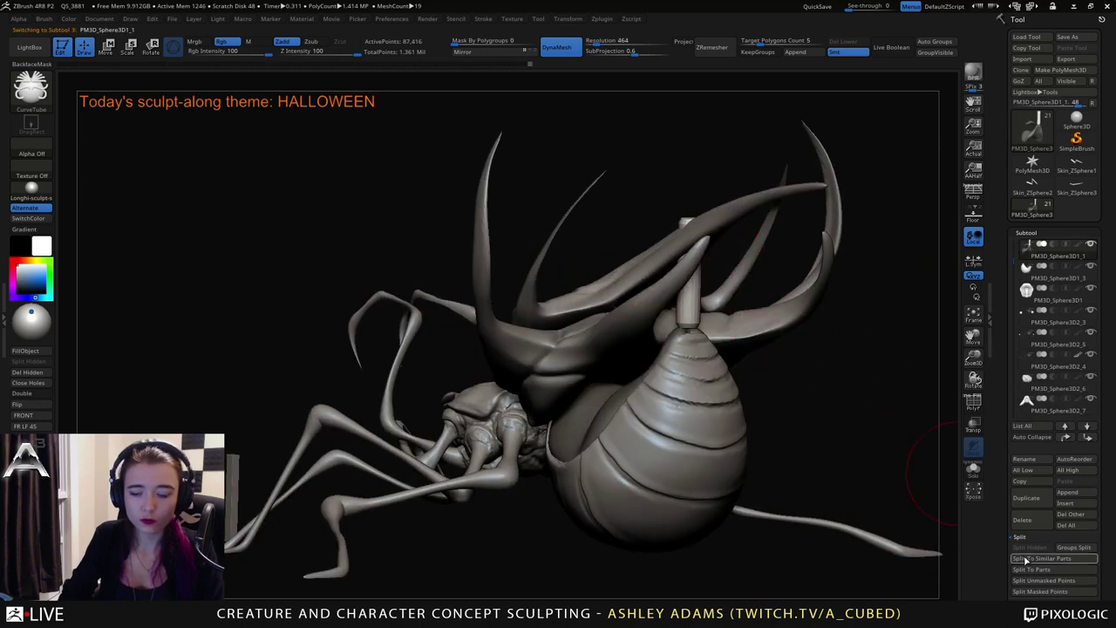
click(1041, 594)
Thin the tube into a slender, slightly curved strand with the SnakeHook brush and smoothing.
right_drag(682, 324, 704, 320)
key(space)
drag(703, 322, 688, 325)
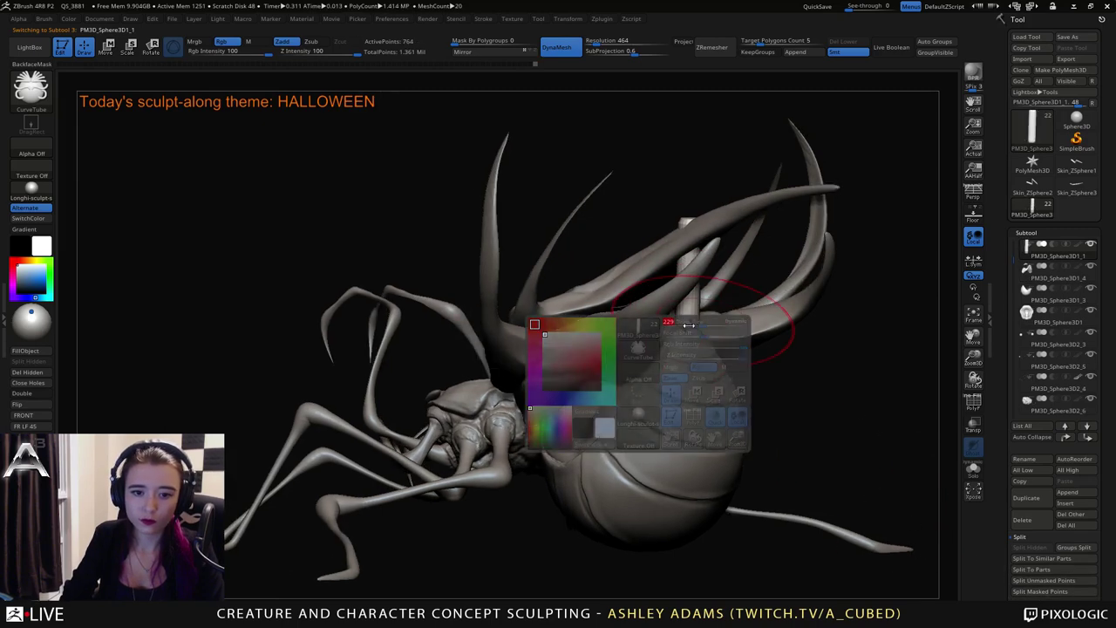
key(b)
key(s)
key(h)
key(shift)
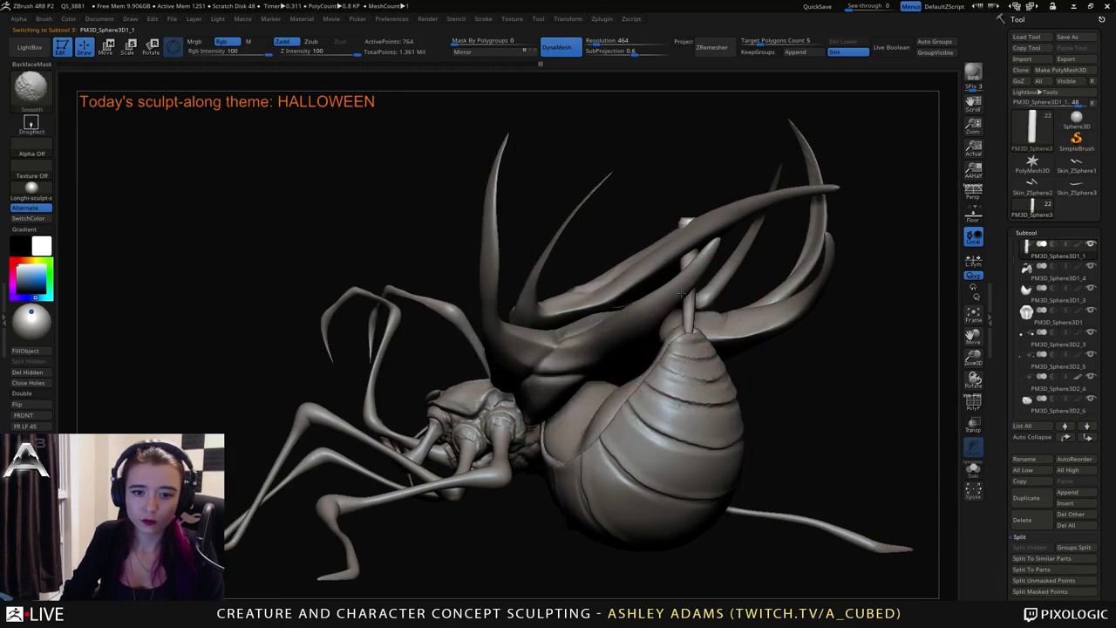
mouse_move(806, 261)
right_down()
mouse_move(691, 295)
mouse_move(704, 366)
right_up()
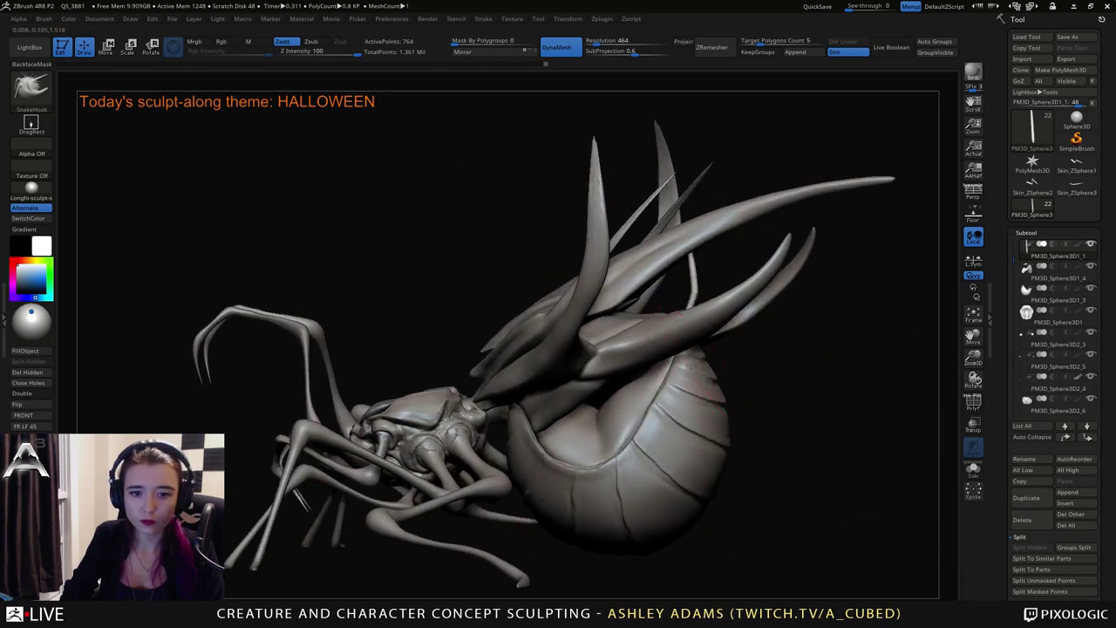
key(shift)
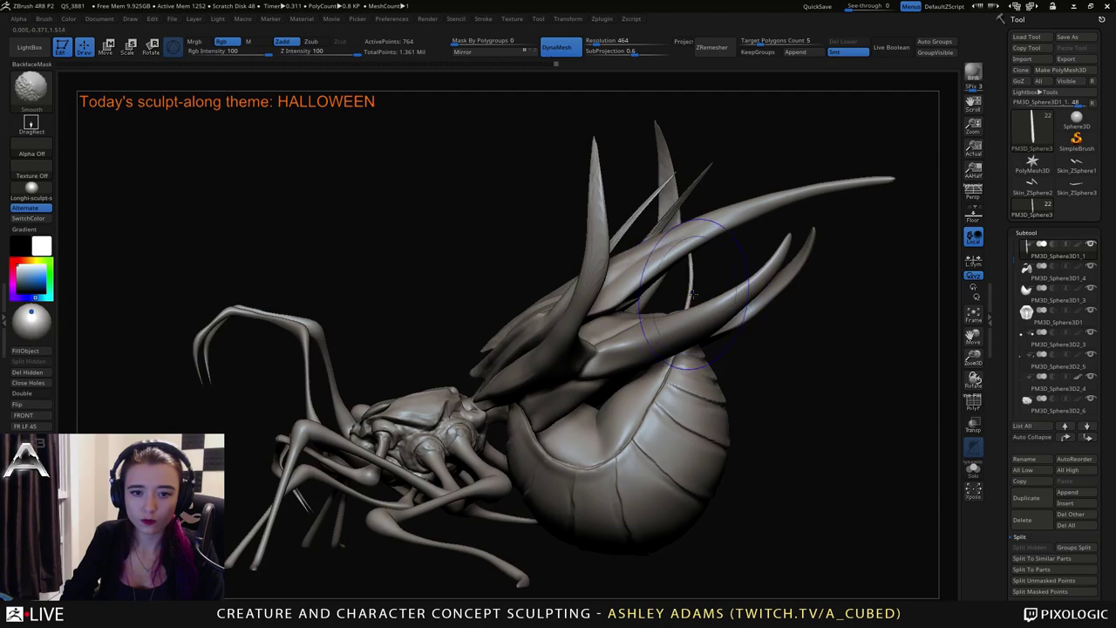
Duplicate the strand and tilt the copy sideways away from the original with the transform gizmo.
right_drag(693, 296, 784, 305)
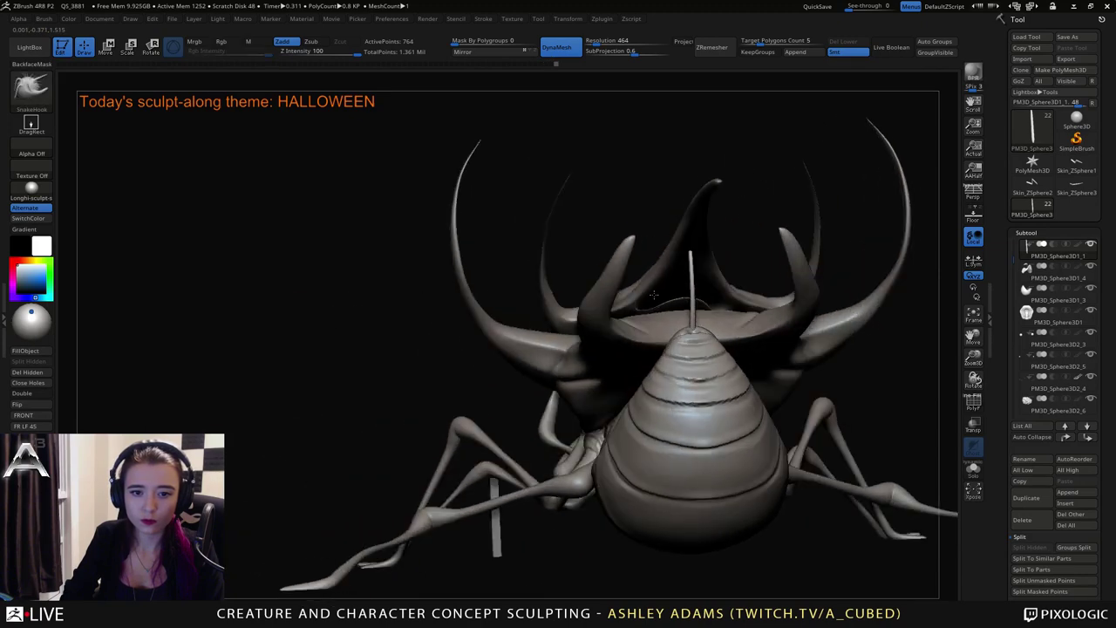
click(1030, 498)
right_drag(890, 279, 715, 320)
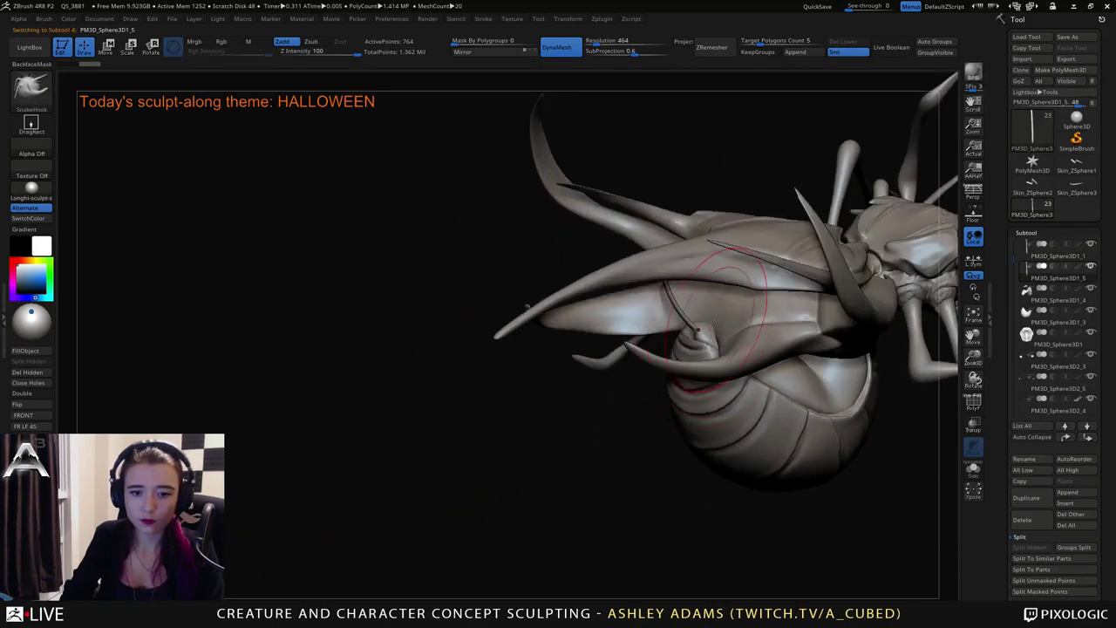
key(w)
drag(557, 331, 550, 340)
mouse_move(586, 299)
right_down()
mouse_move(689, 301)
mouse_move(696, 285)
right_up()
key(q)
Lengthen and bend the duplicated strand outward with the SnakeHook brush, and smooth it into a finer curve.
right_drag(684, 248, 703, 252)
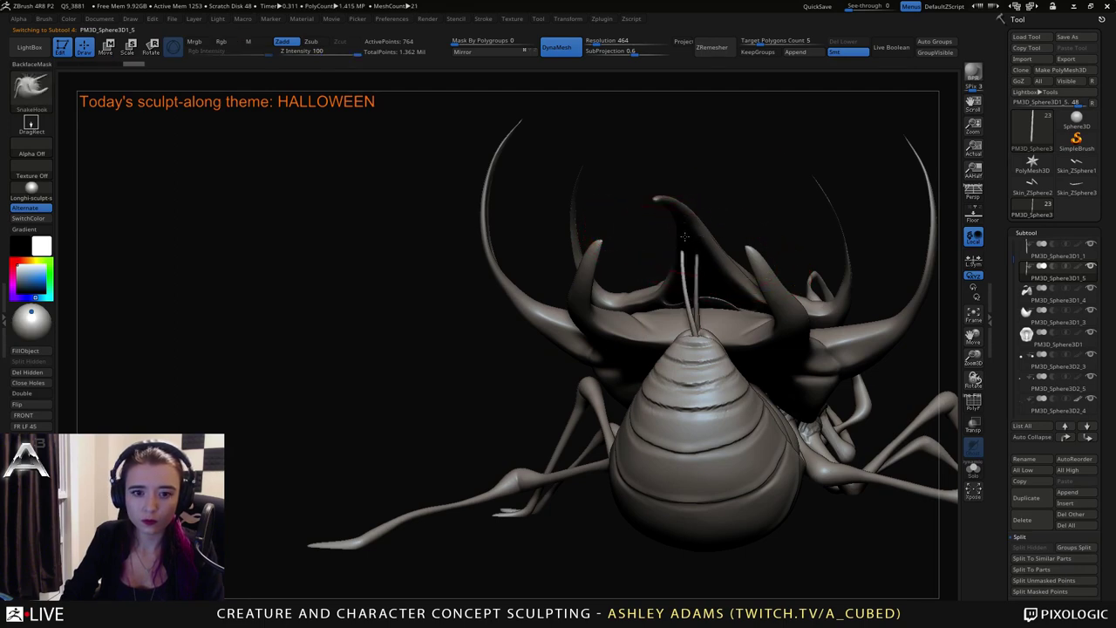
right_drag(684, 237, 704, 234)
drag(681, 255, 688, 233)
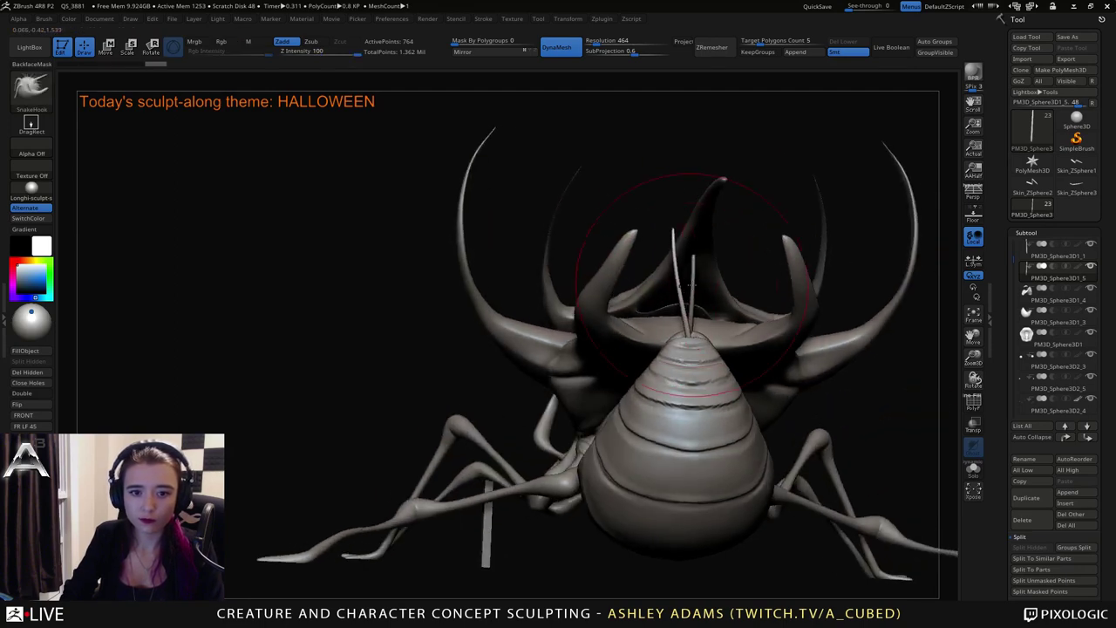
key(space)
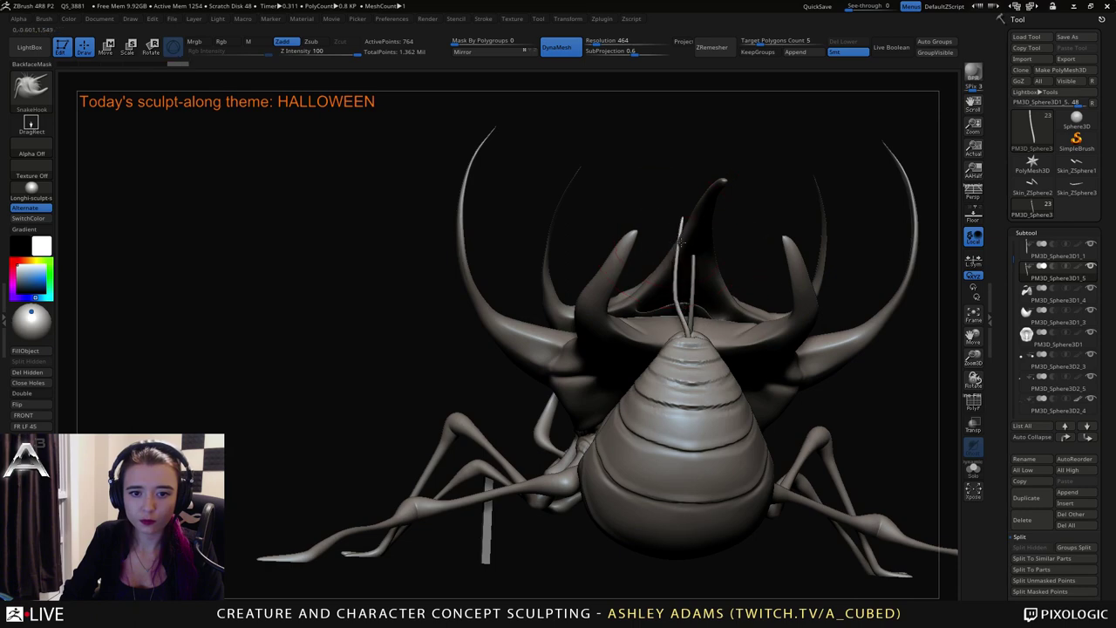
key(space)
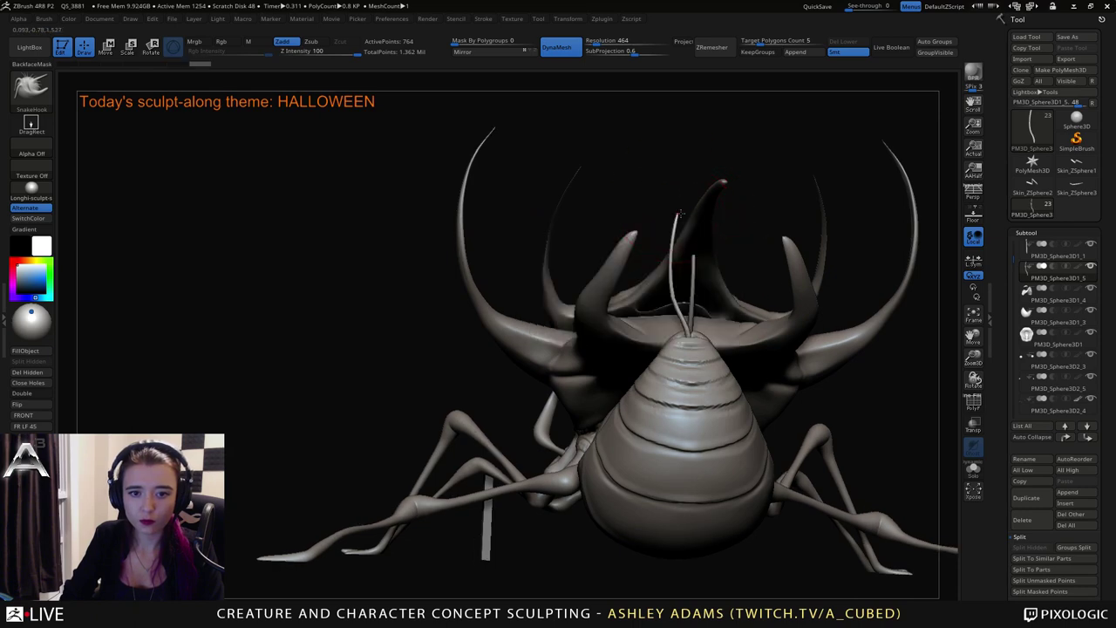
right_drag(692, 217, 688, 224)
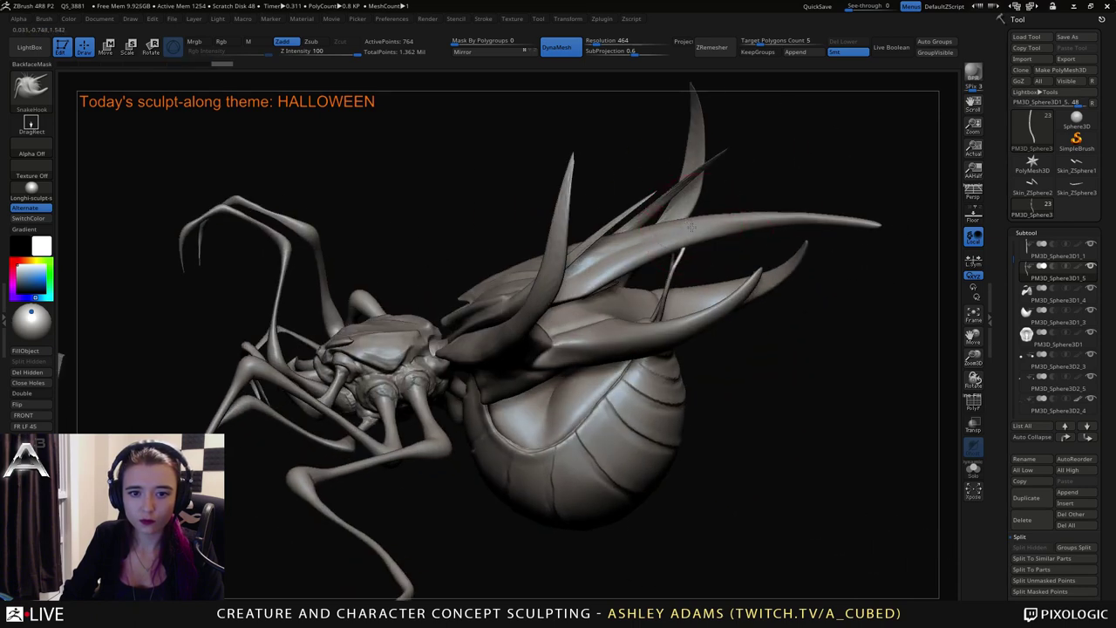
key(shift)
mouse_move(678, 274)
right_down()
mouse_move(633, 243)
mouse_move(645, 231)
right_up()
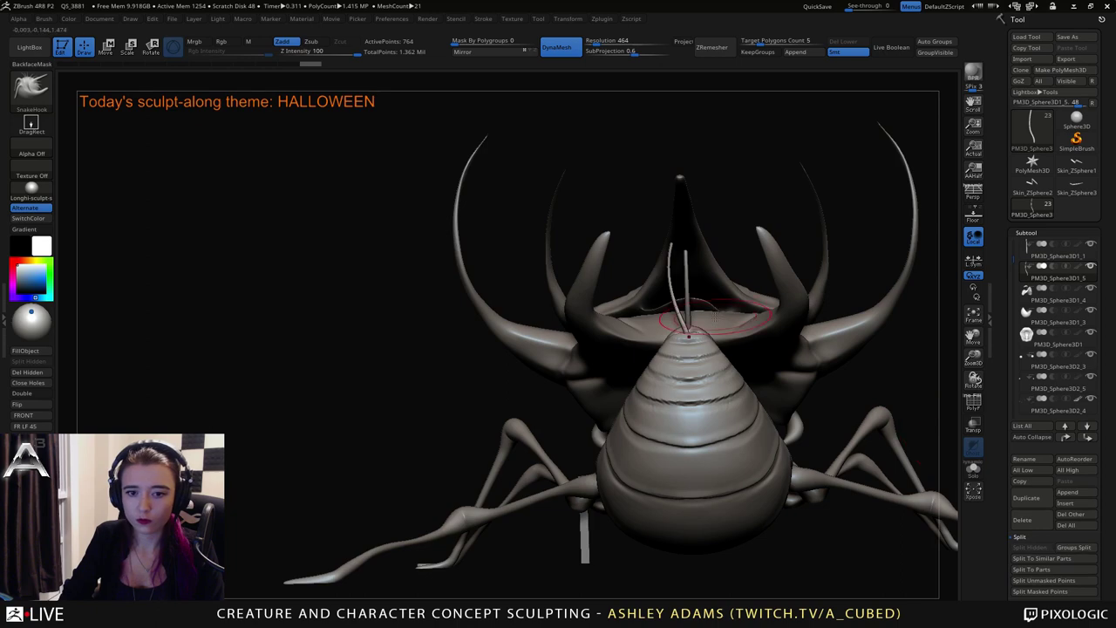
right_drag(714, 316, 666, 322)
key(shift)
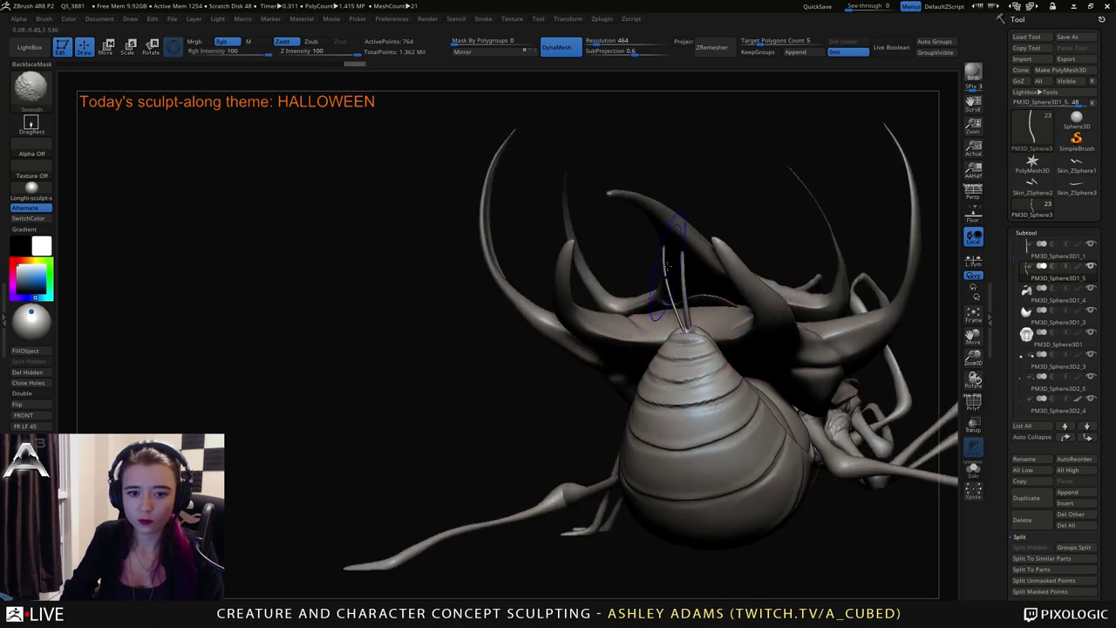
Select the original centre strand, smooth it thinner and curve it with the SnakeHook brush.
alt+click(671, 279)
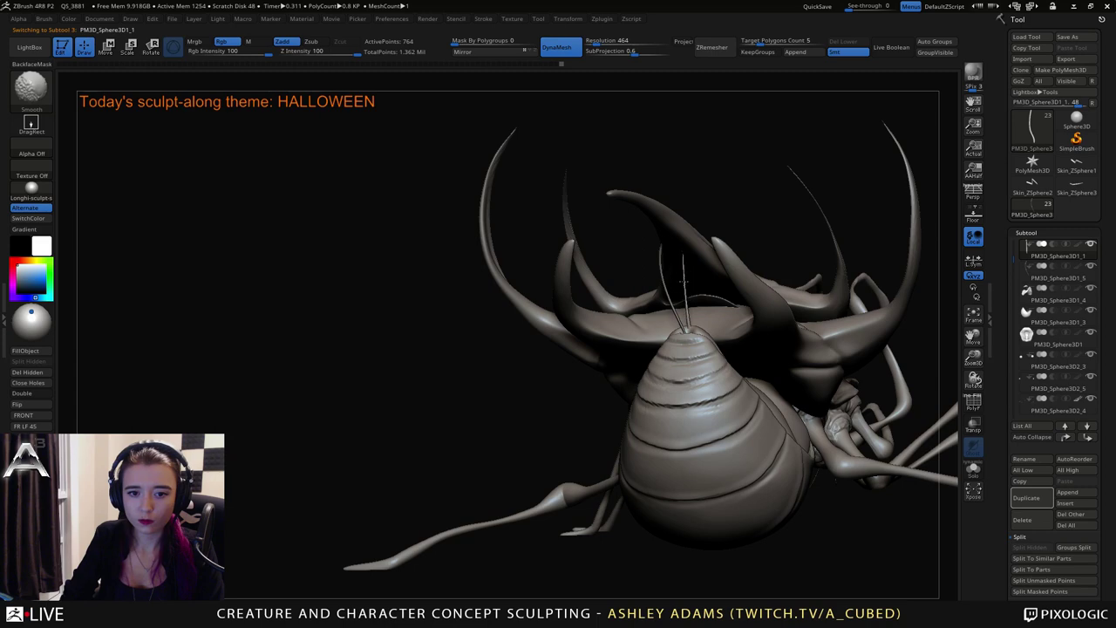
mouse_move(684, 282)
right_down()
mouse_move(713, 262)
mouse_move(688, 288)
mouse_move(690, 364)
mouse_move(698, 333)
mouse_move(621, 361)
right_up()
key(space)
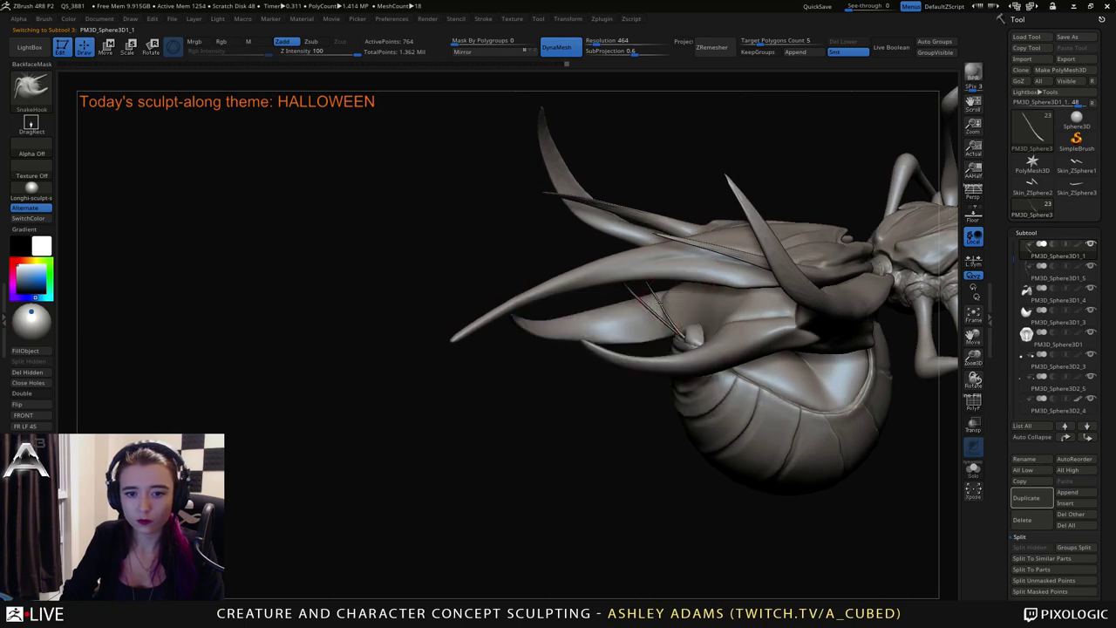
right_drag(657, 307, 750, 392)
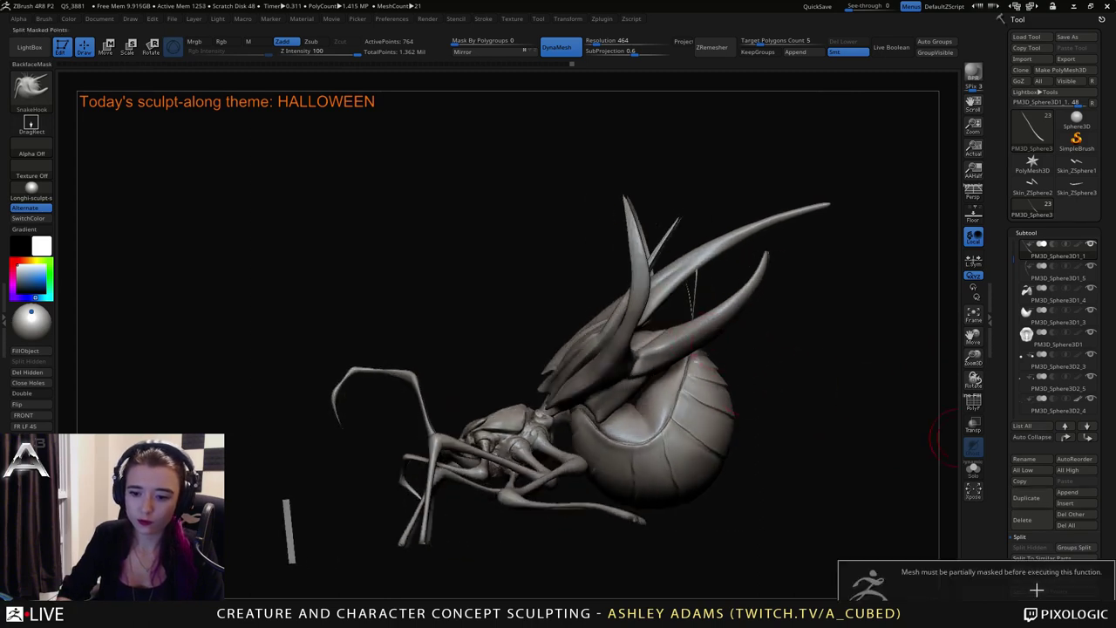
Duplicate the centre strand at the abdomen's tip and bend the copy toward the opposite side with the SnakeHook brush.
click(1026, 498)
right_drag(770, 341, 672, 324)
key(w)
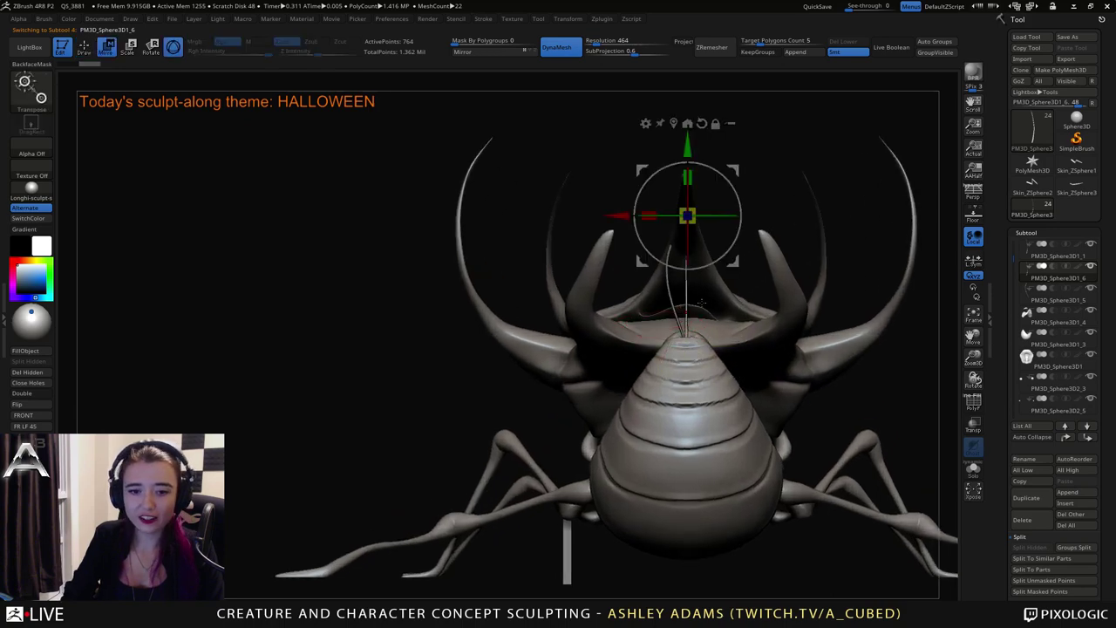
mouse_move(741, 287)
right_down()
mouse_move(676, 305)
mouse_move(697, 300)
mouse_move(692, 286)
right_up()
key(q)
key(s)
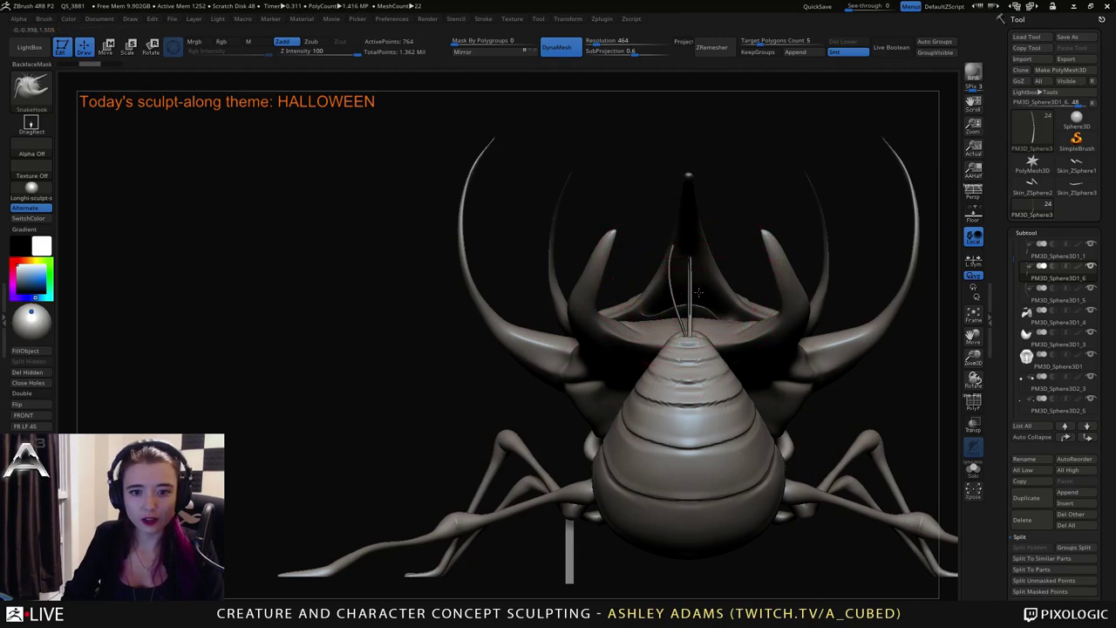
mouse_move(695, 293)
mouse_down()
mouse_move(707, 292)
mouse_move(708, 262)
mouse_up()
right_drag(707, 265, 641, 335)
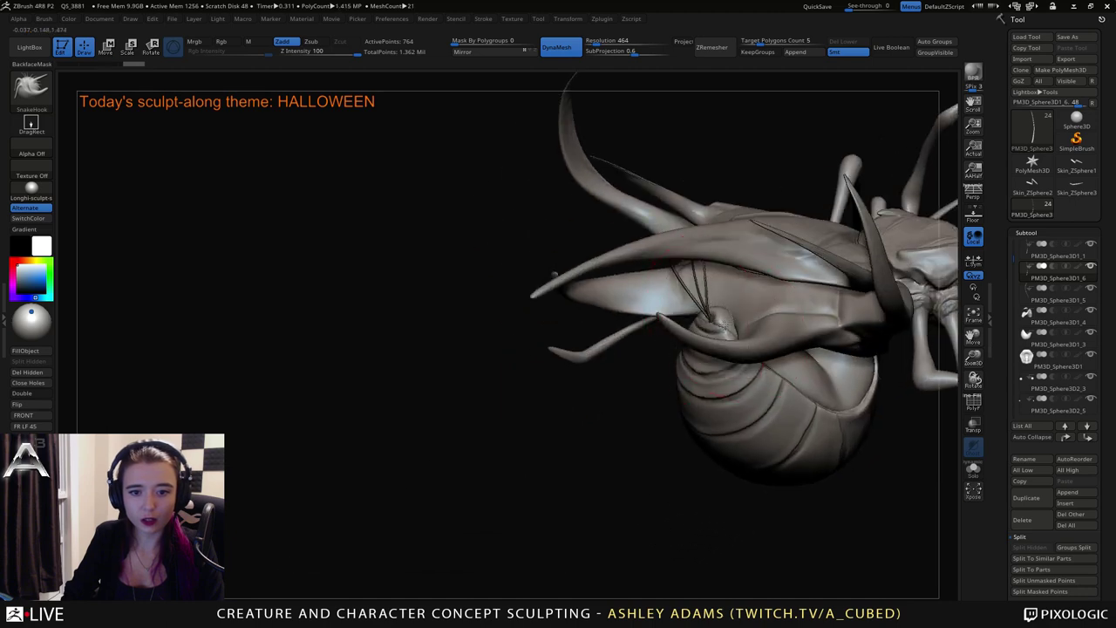
drag(720, 321, 754, 254)
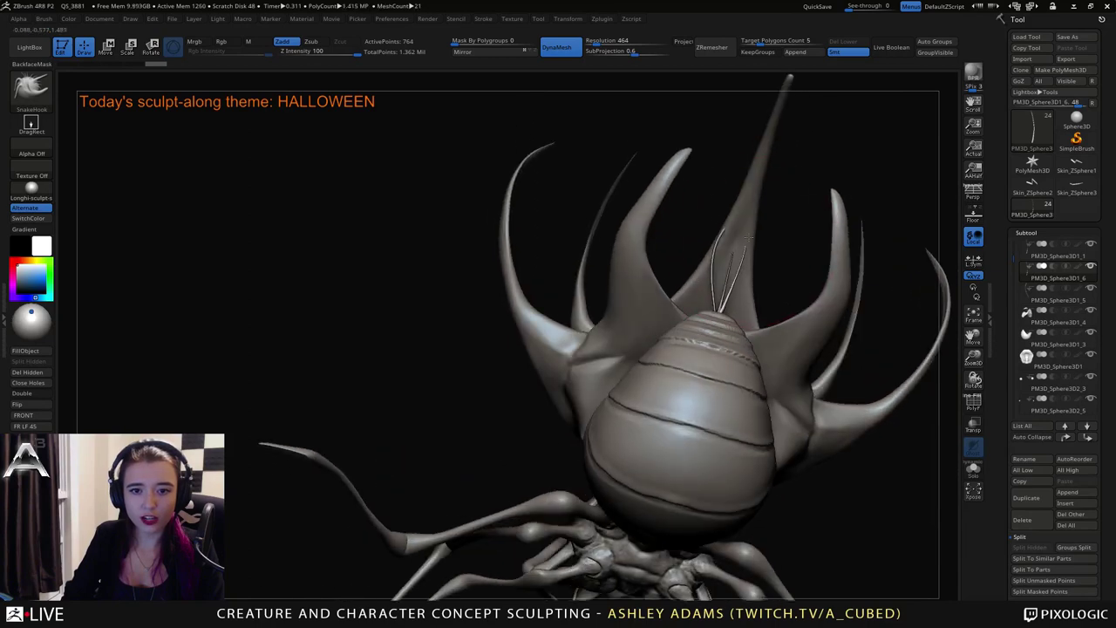
key(space)
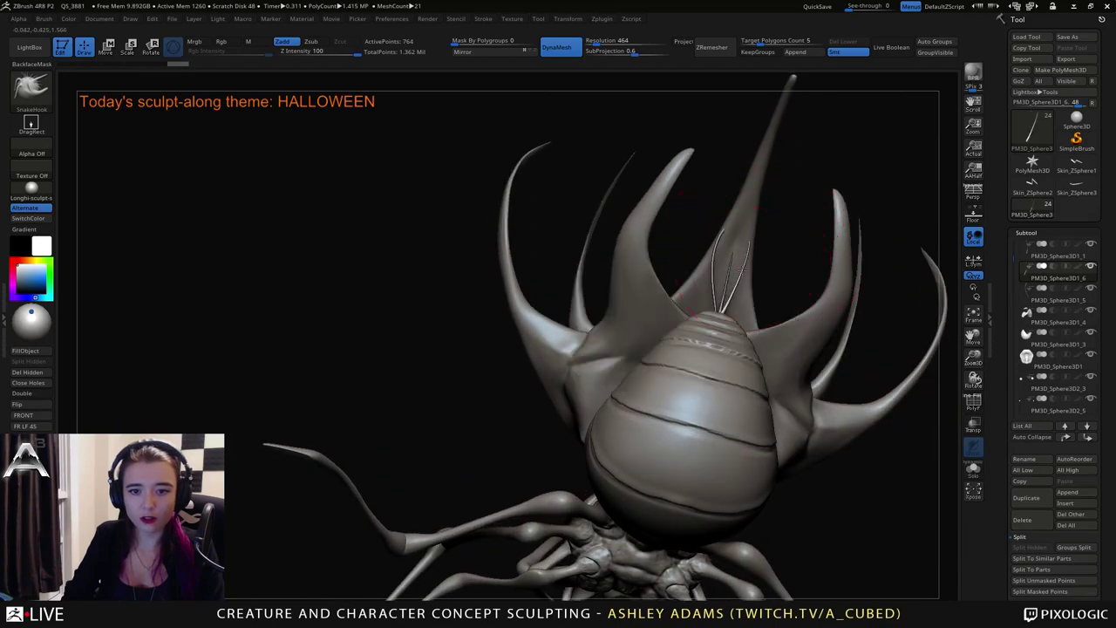
drag(755, 236, 734, 253)
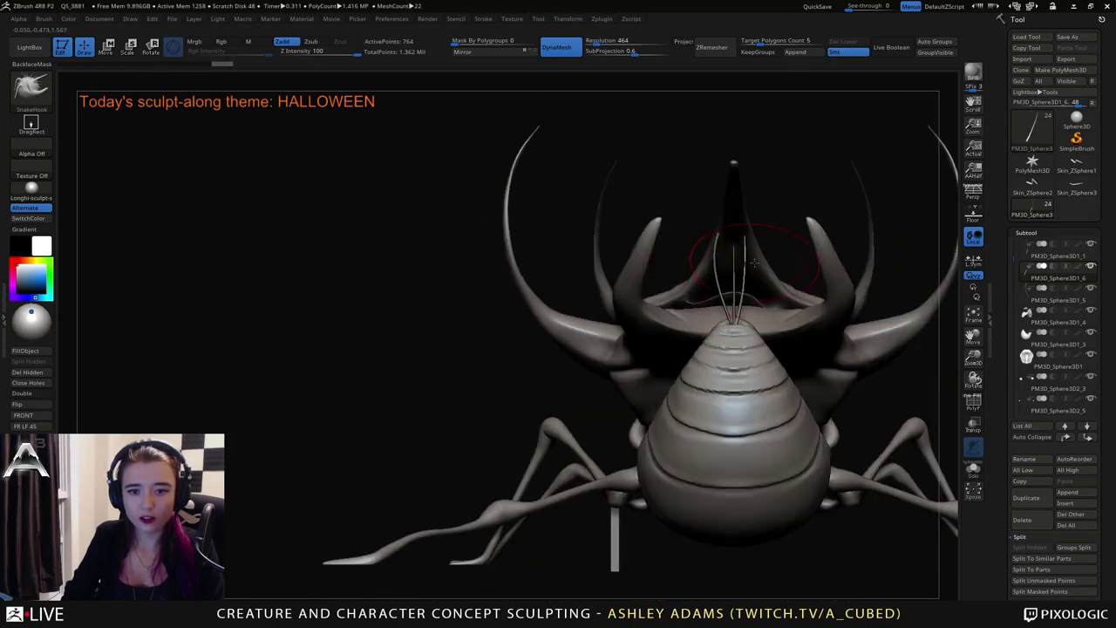
Thicken the new strand slightly with the Inflat brush and reduce the draw size.
key(b)
key(i)
key(n)
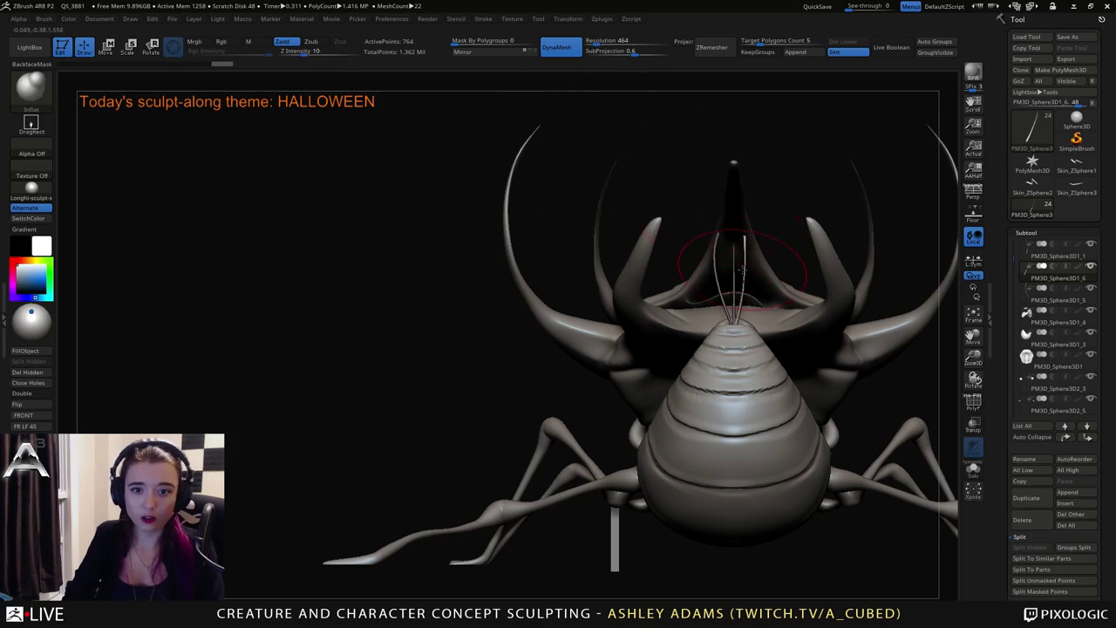
drag(744, 299, 676, 292)
key(space)
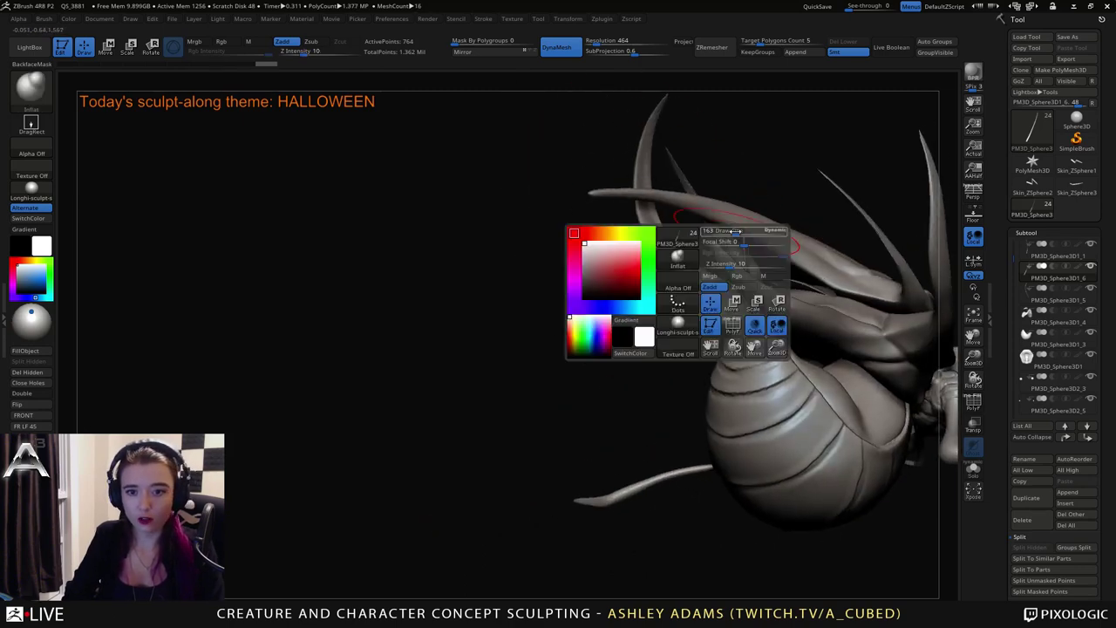
drag(737, 231, 728, 230)
drag(662, 283, 676, 296)
alt+drag(676, 297, 685, 290)
key(space)
drag(737, 230, 729, 232)
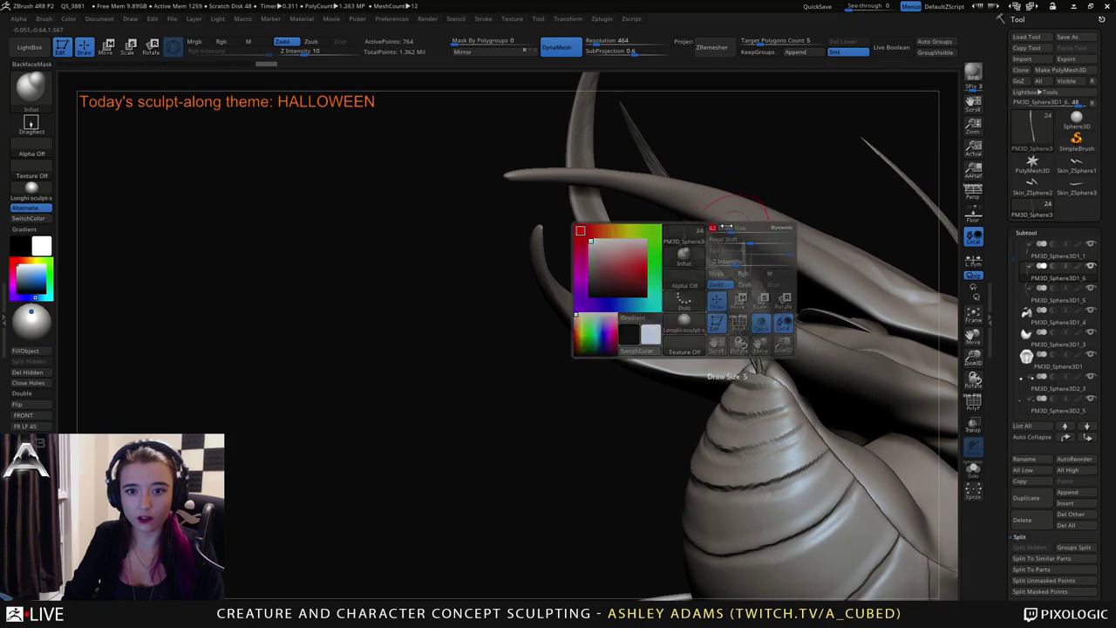
Try to pull the new strand's tip sideways with the SnakeHook brush.
key(b)
key(s)
key(h)
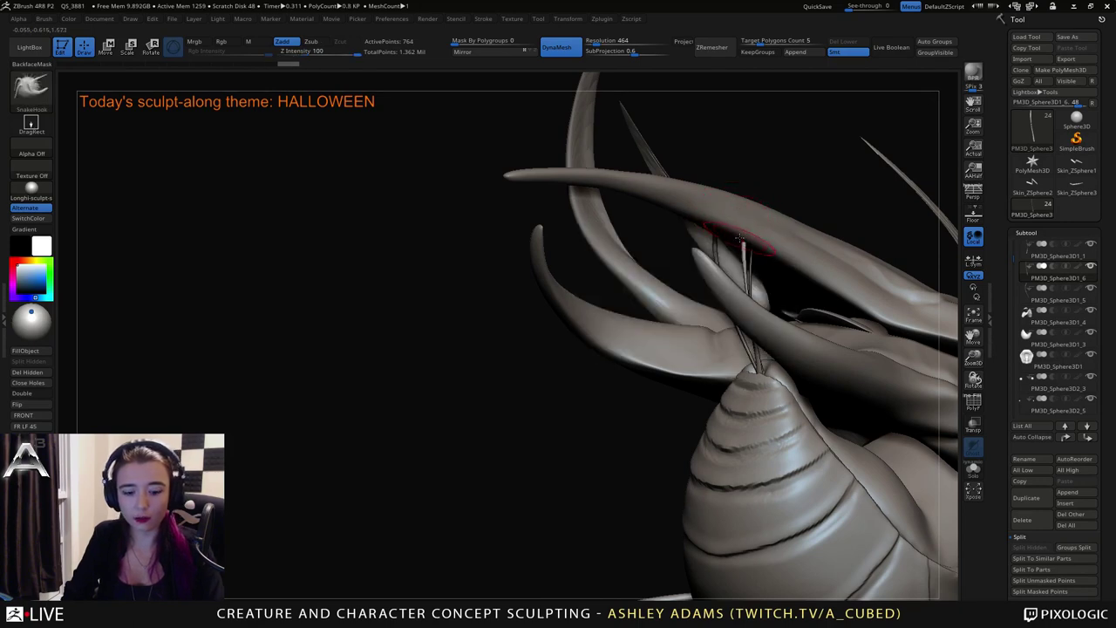
drag(741, 240, 700, 263)
key(ctrl+z)
Select the new curved strand from the side, adjust its tip with the SnakeHook brush and smooth its length.
alt+click(699, 256)
key(space)
alt+click(745, 248)
mouse_move(746, 249)
right_down()
mouse_move(796, 286)
mouse_move(830, 254)
right_up()
alt+click(811, 262)
alt+click(805, 261)
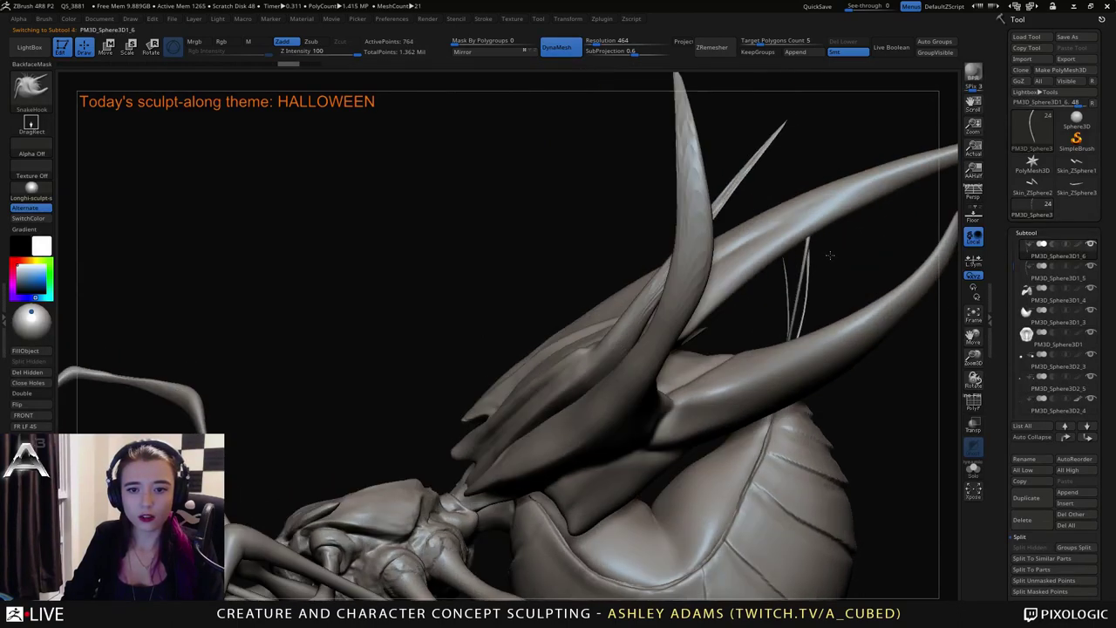
drag(807, 240, 802, 247)
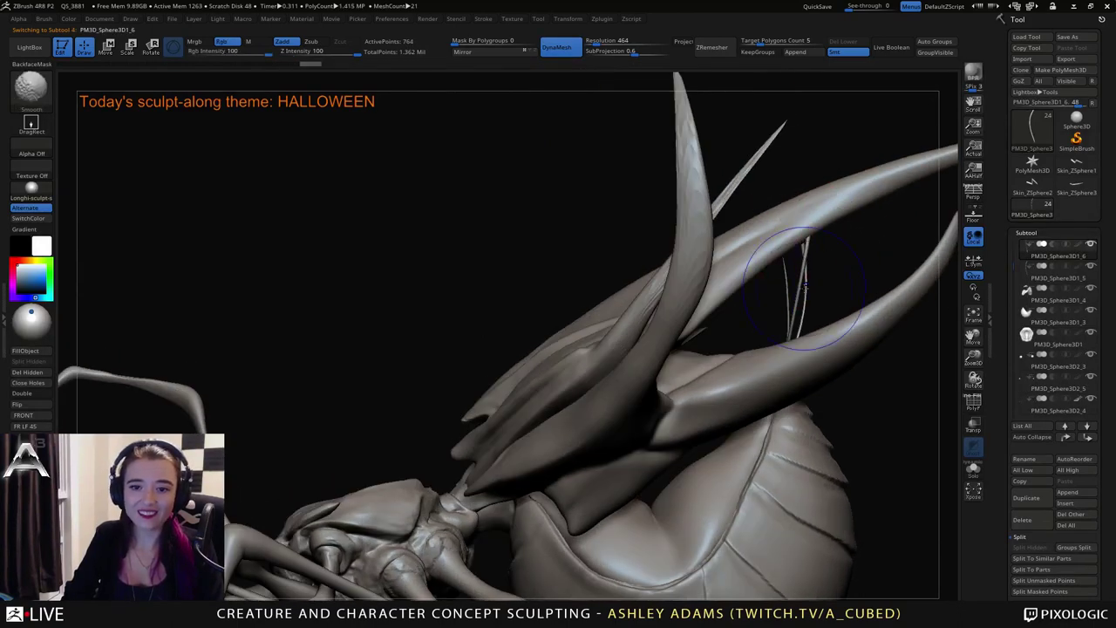
mouse_move(805, 286)
shift+mouse_down()
mouse_move(804, 271)
mouse_move(799, 312)
shift+mouse_up()
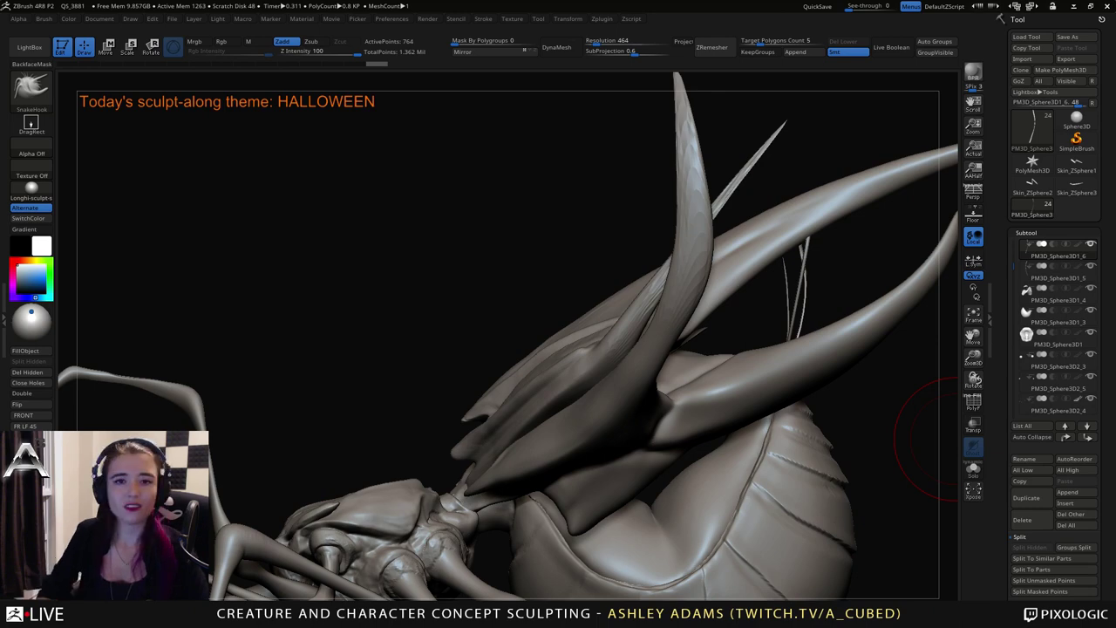
Select the large curved horns and thicken the middle of the outer pair with the Inflat brush.
mouse_move(926, 435)
mouse_down()
mouse_move(685, 456)
mouse_move(656, 370)
mouse_move(554, 326)
mouse_up()
alt+click(607, 394)
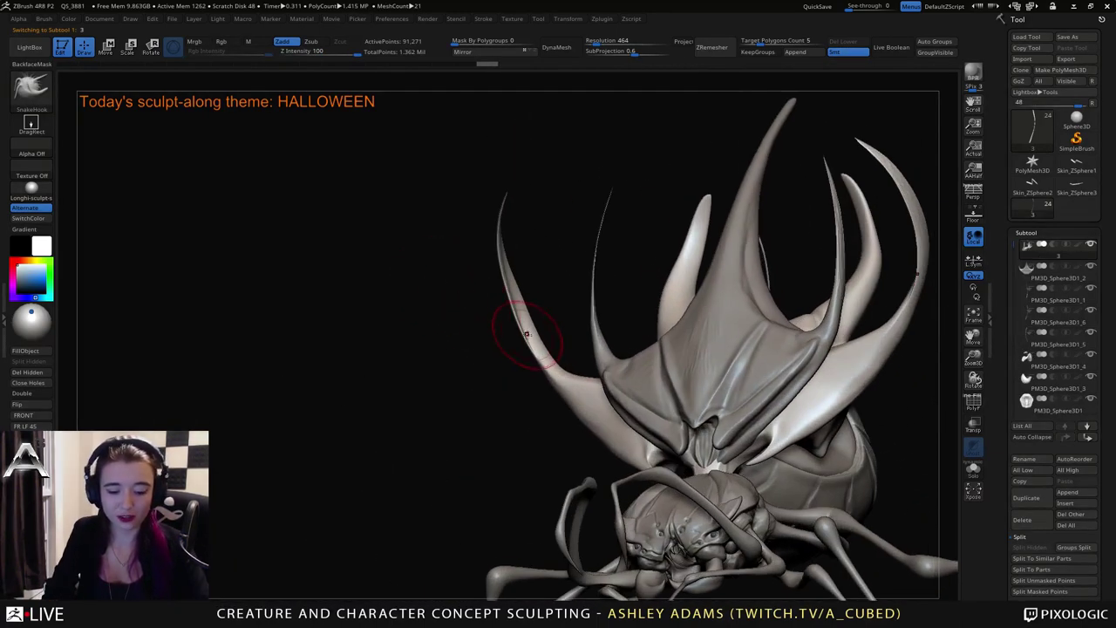
key(b)
key(i)
key(n)
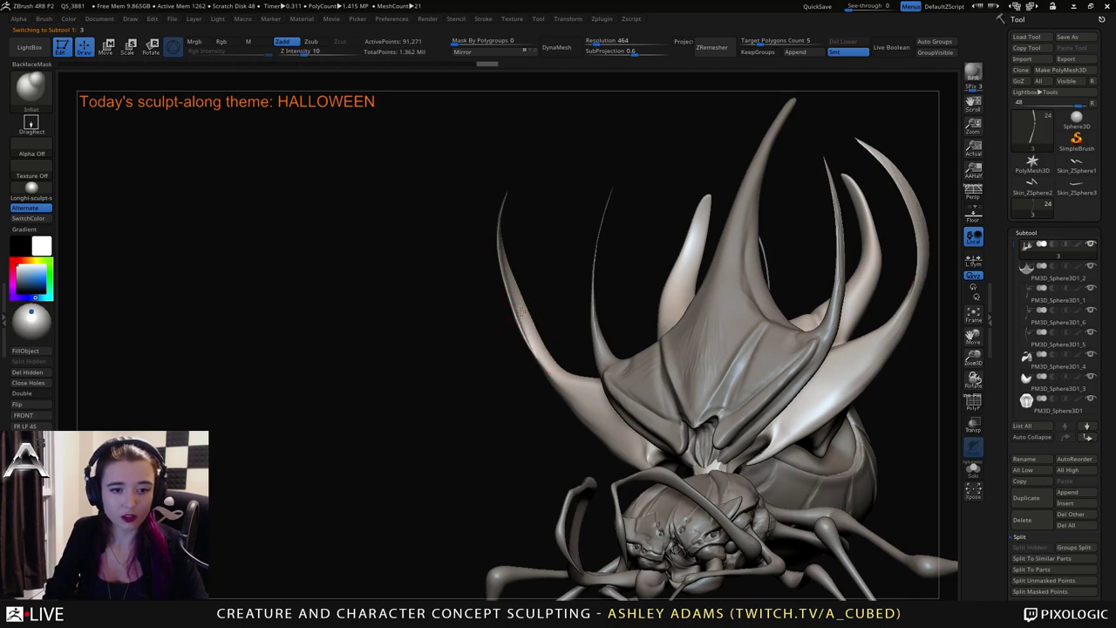
drag(522, 311, 505, 273)
drag(540, 358, 525, 322)
drag(541, 357, 511, 284)
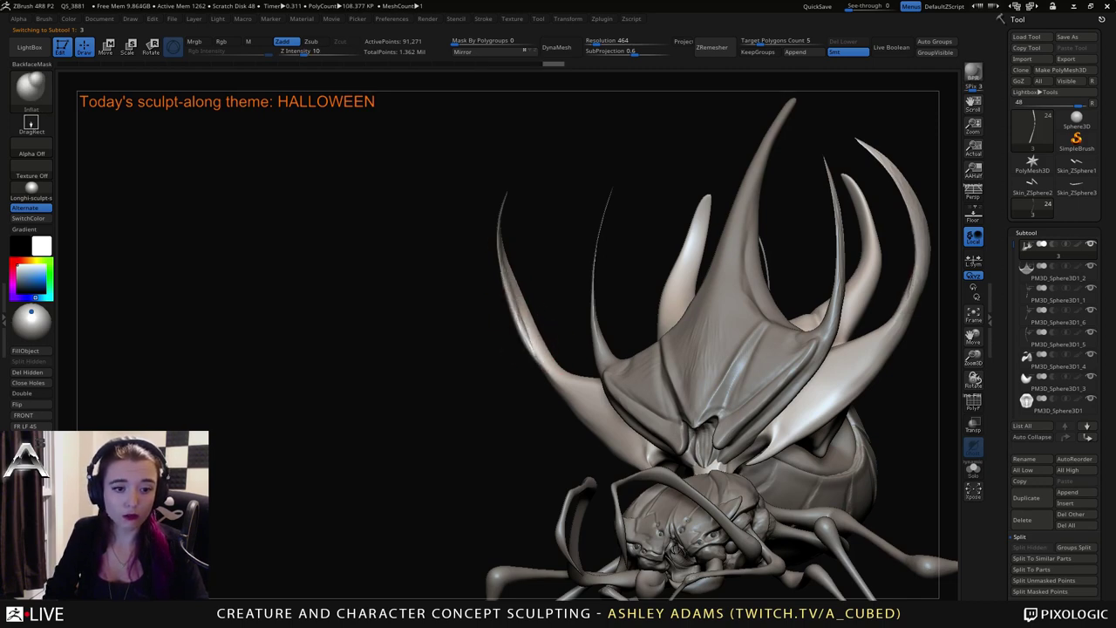
drag(467, 327, 533, 325)
drag(580, 382, 540, 368)
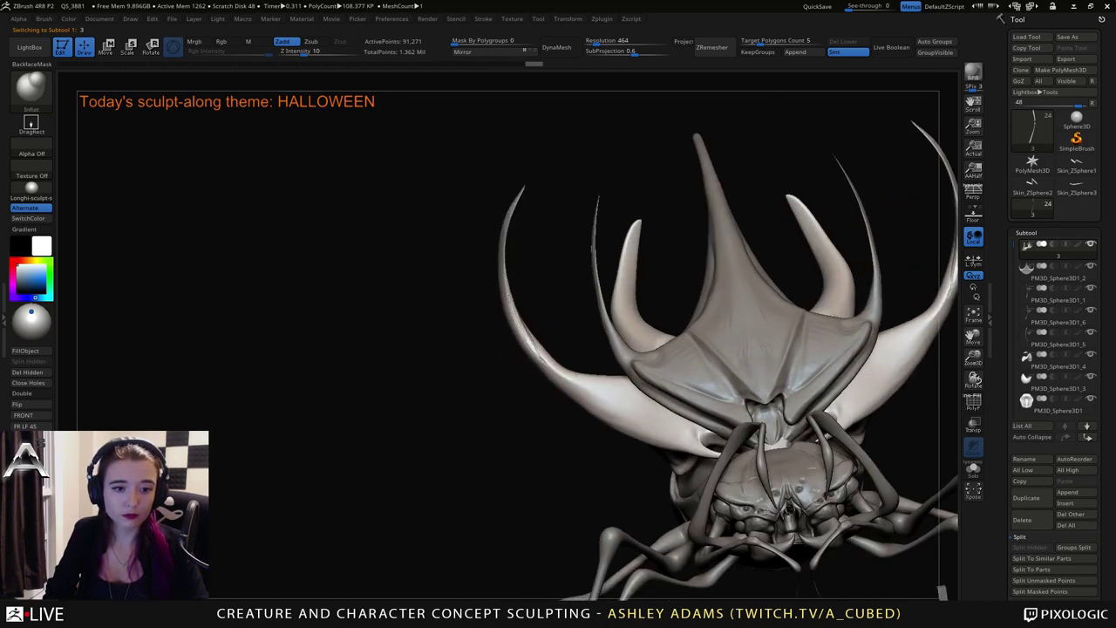
drag(491, 304, 519, 282)
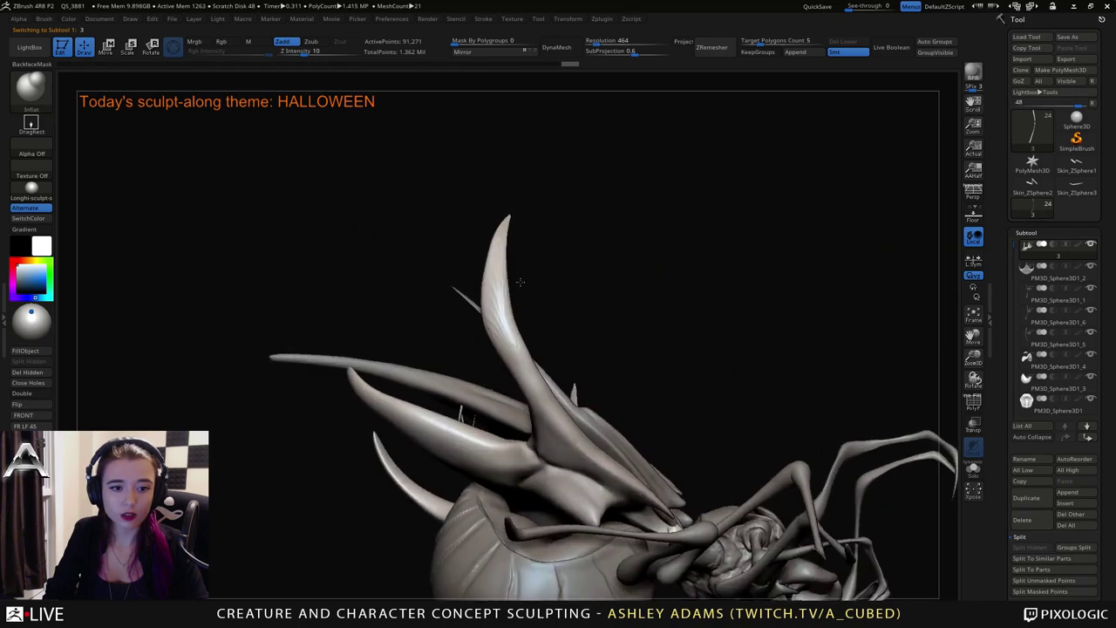
Smooth the thickened section of the outer horns, with SnakeHook as the active sculpting brush.
key(b)
key(s)
key(h)
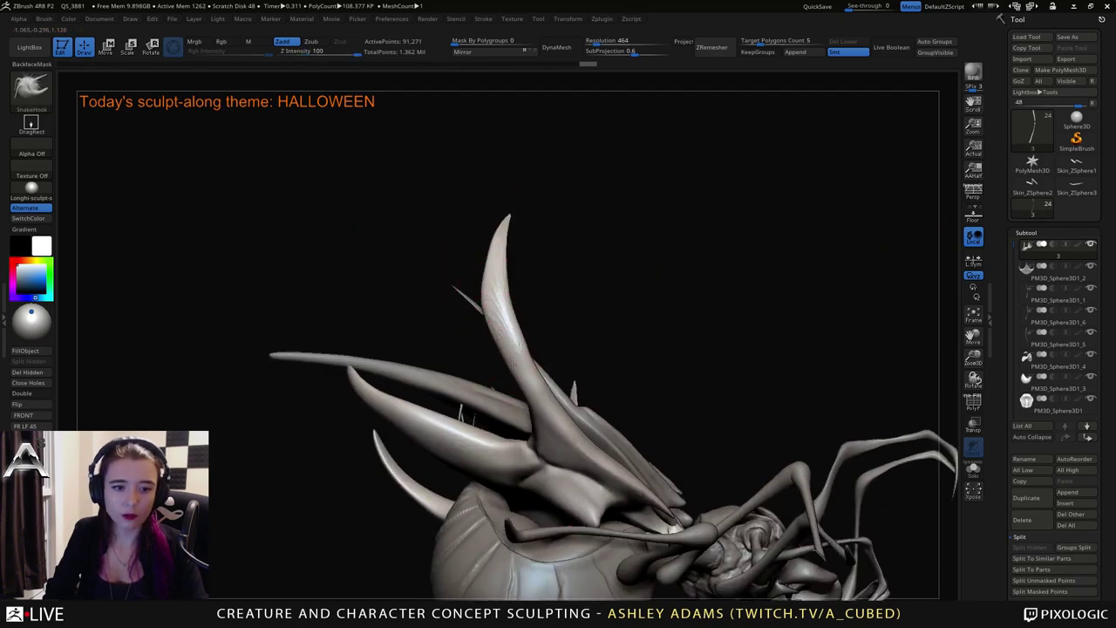
key(shift)
shift+drag(495, 332, 489, 313)
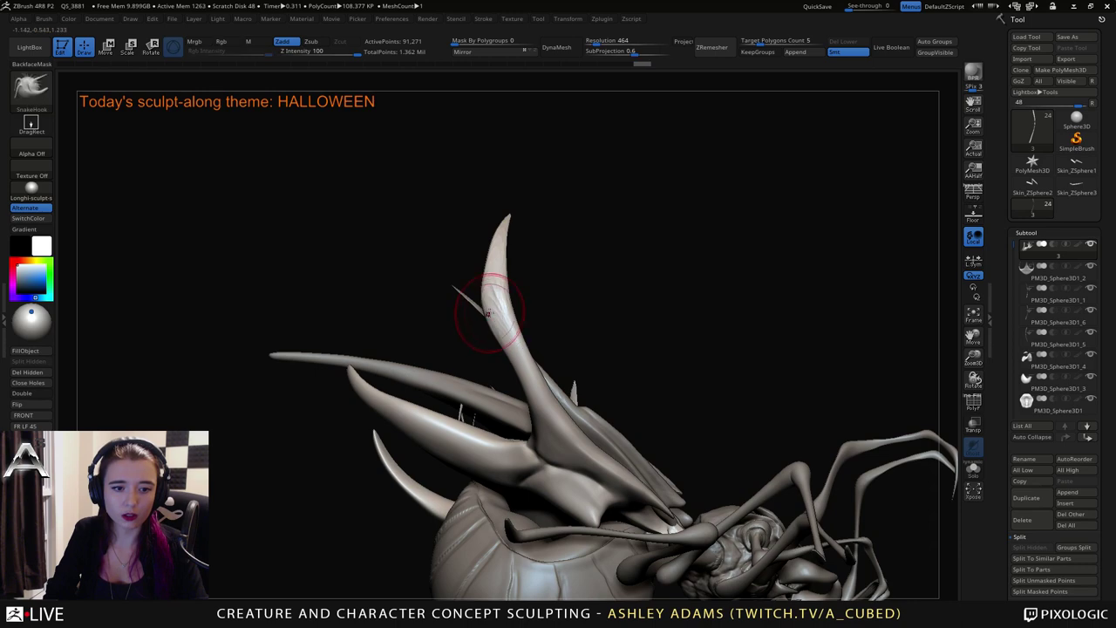
right_drag(492, 265, 501, 312)
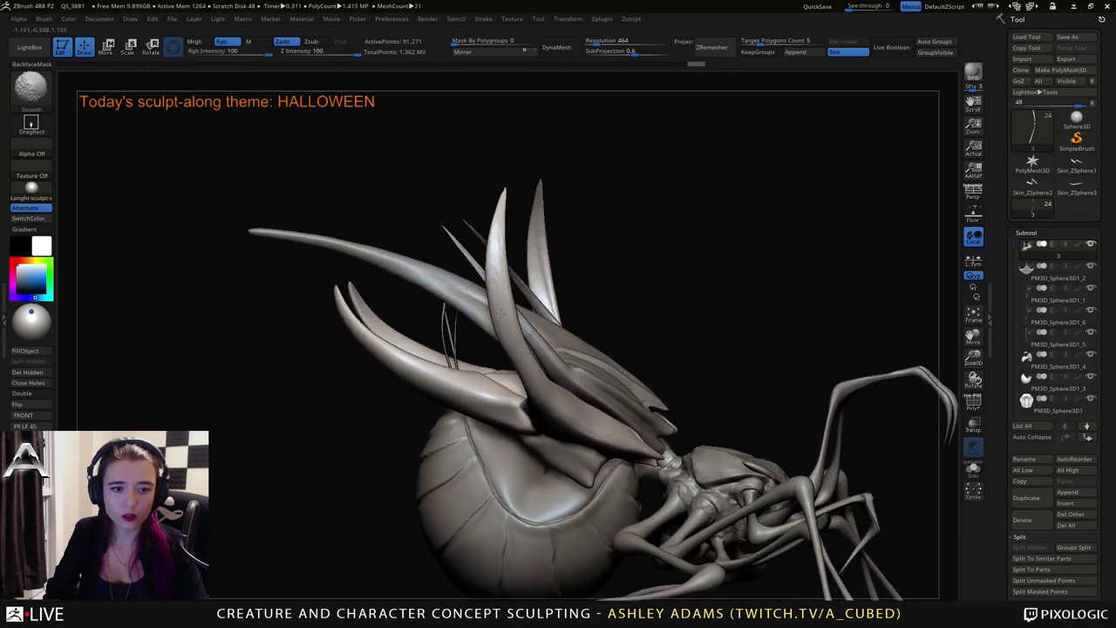
mouse_move(497, 262)
shift+mouse_down()
mouse_move(455, 297)
mouse_move(511, 288)
mouse_move(494, 248)
shift+mouse_up()
Reshape the outer horns into a cleaner curve from the front with the SnakeHook brush.
key(space)
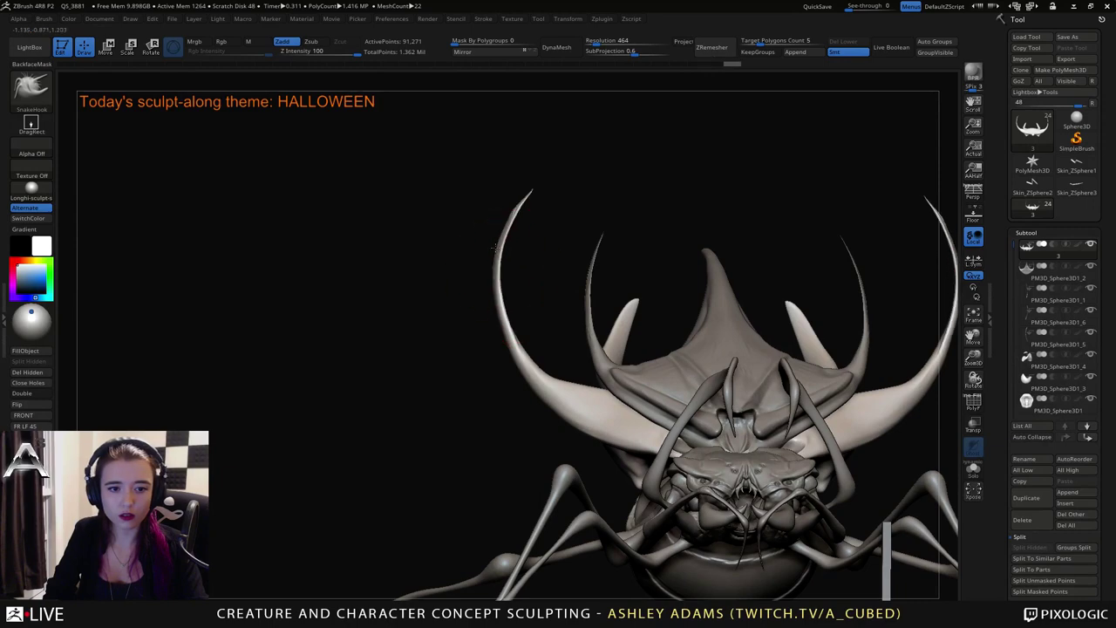
drag(498, 324, 497, 306)
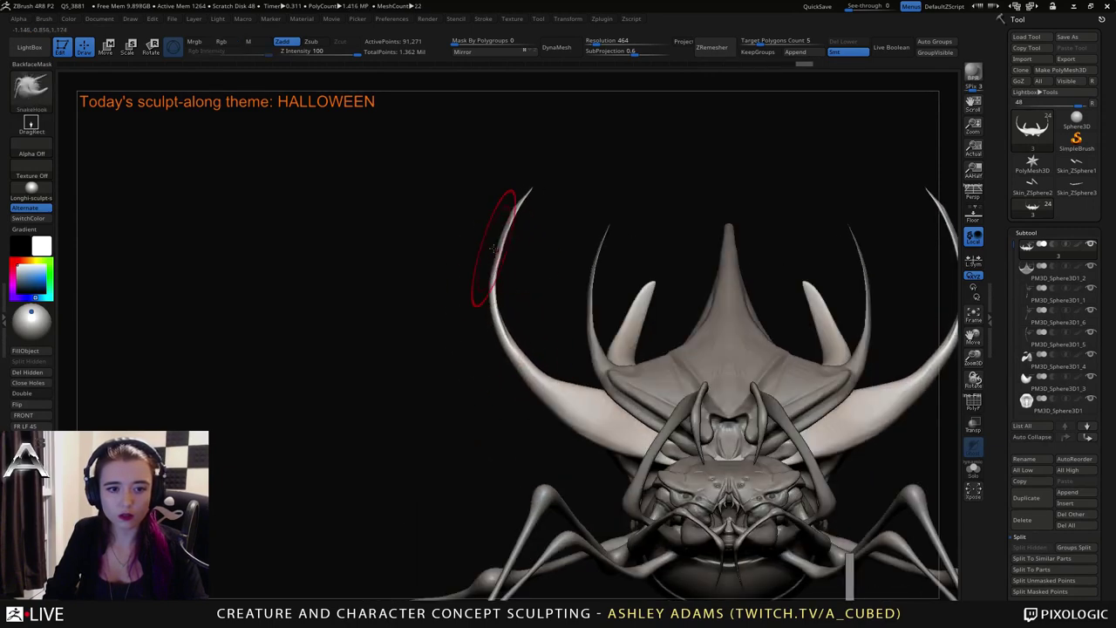
mouse_move(488, 251)
mouse_down()
mouse_move(473, 242)
mouse_move(525, 202)
mouse_move(540, 257)
mouse_up()
drag(535, 382, 498, 352)
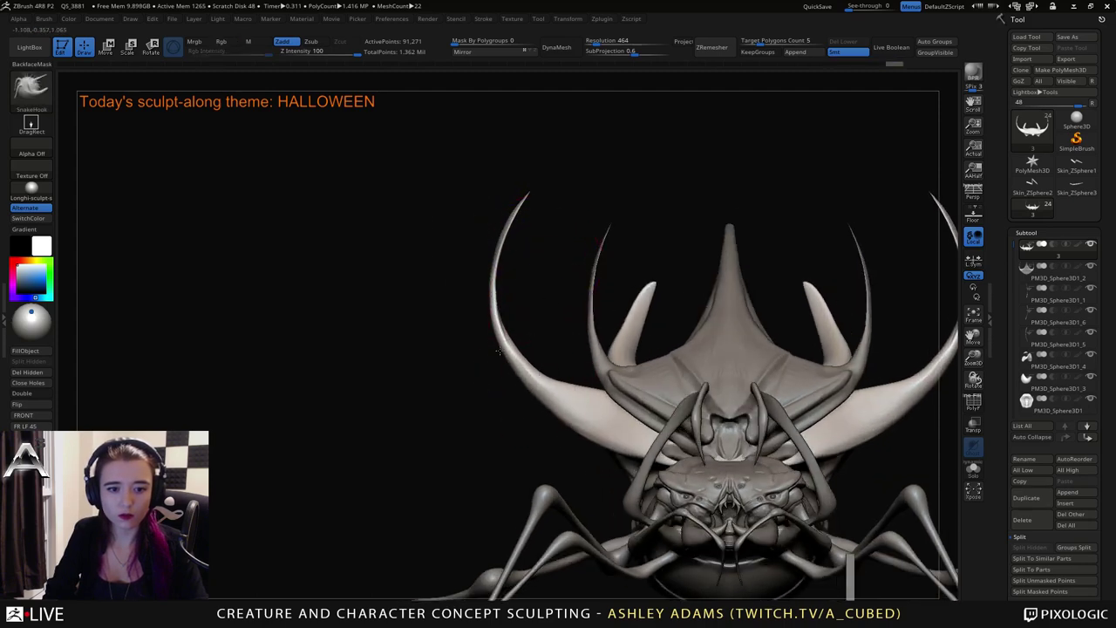
Select the upright rectangular bar beside the creature and move it sideways toward the body with the transform gizmo.
ctrl+right_drag(549, 413, 691, 304)
alt+click(691, 432)
key(w)
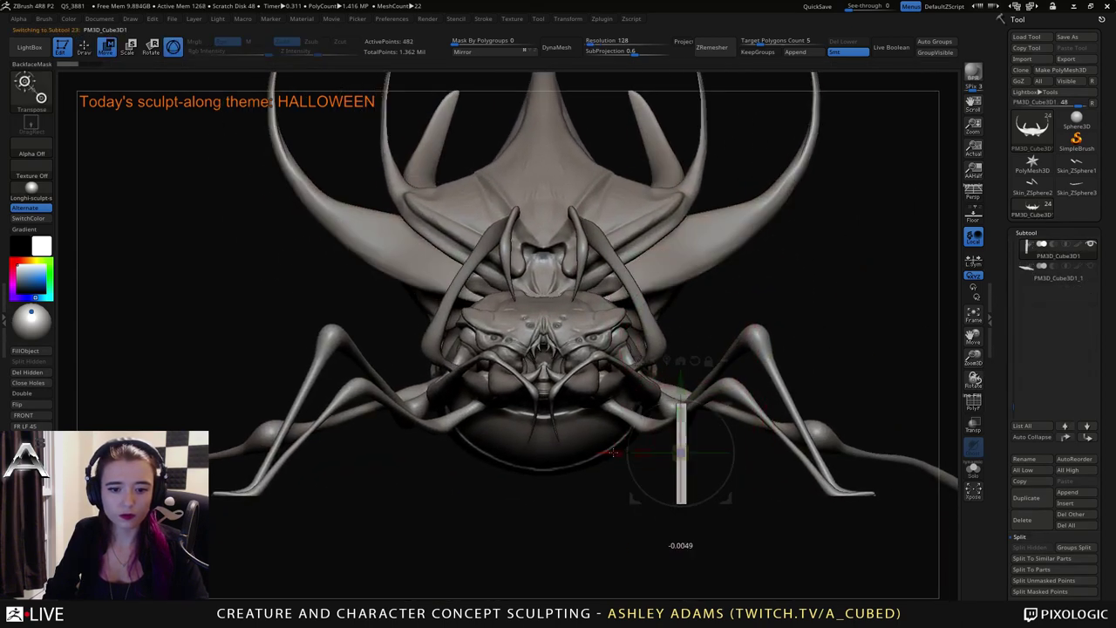
drag(633, 454, 598, 454)
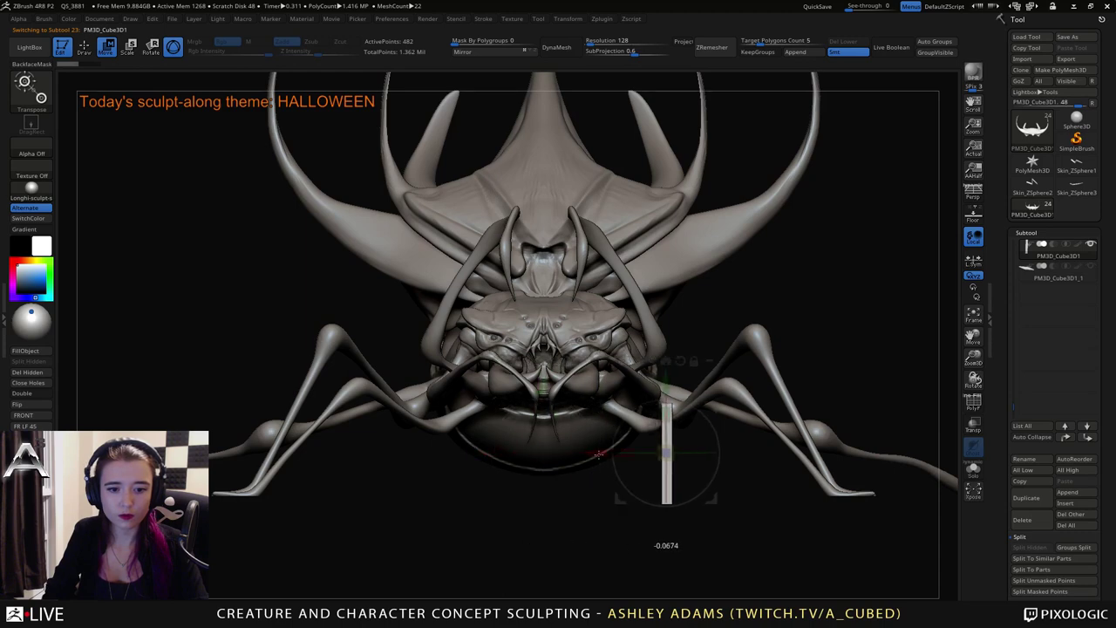
key(q)
Select the creature's jointed front limbs and adjust the draw size for detailing their clawed end.
mouse_move(471, 370)
right_down()
mouse_move(528, 351)
mouse_move(619, 367)
mouse_move(601, 419)
mouse_move(767, 286)
right_up()
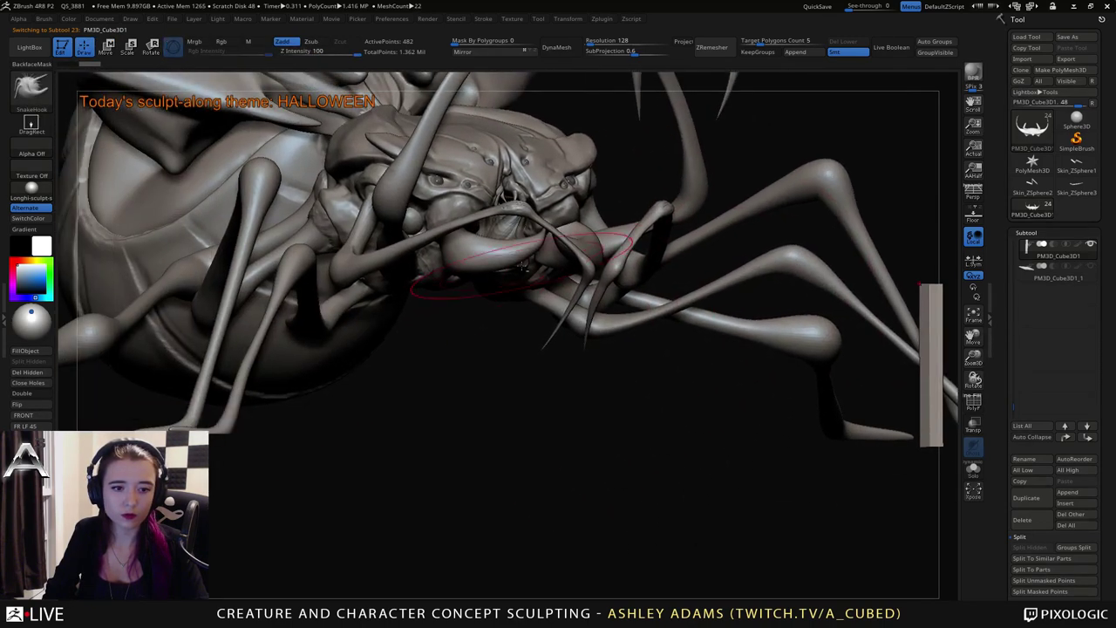
alt+click(571, 305)
right_drag(511, 363, 524, 363)
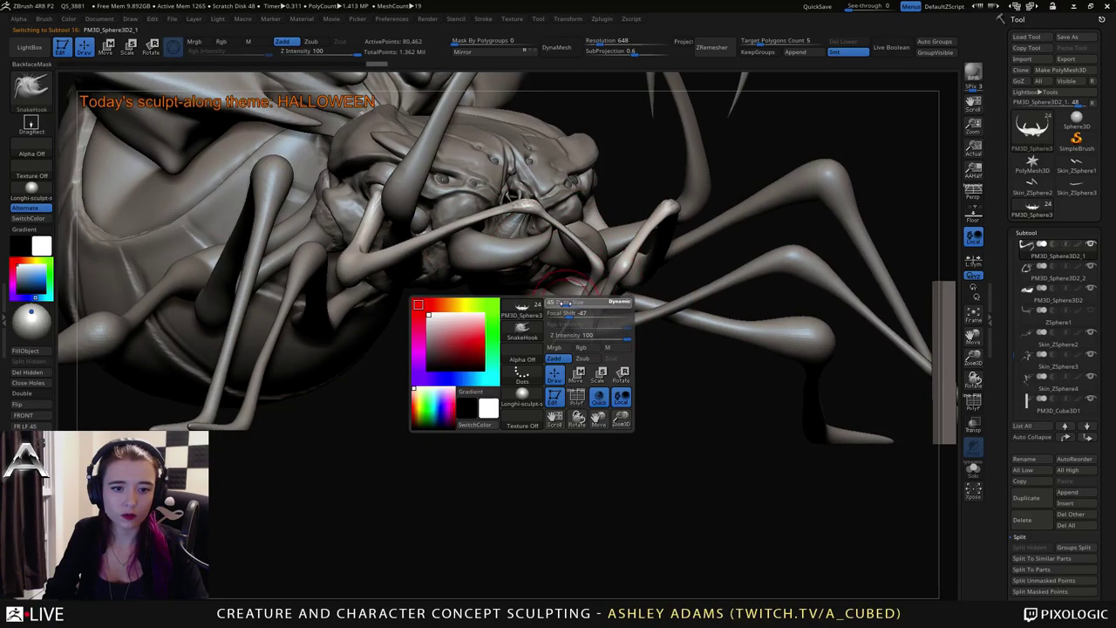
right_drag(593, 288, 450, 154)
right_drag(612, 265, 645, 288)
key(space)
Choose MaskPen as the masking brush, mask a small spot at the base of the front limb's claw, and invert the mask.
key(ctrl)
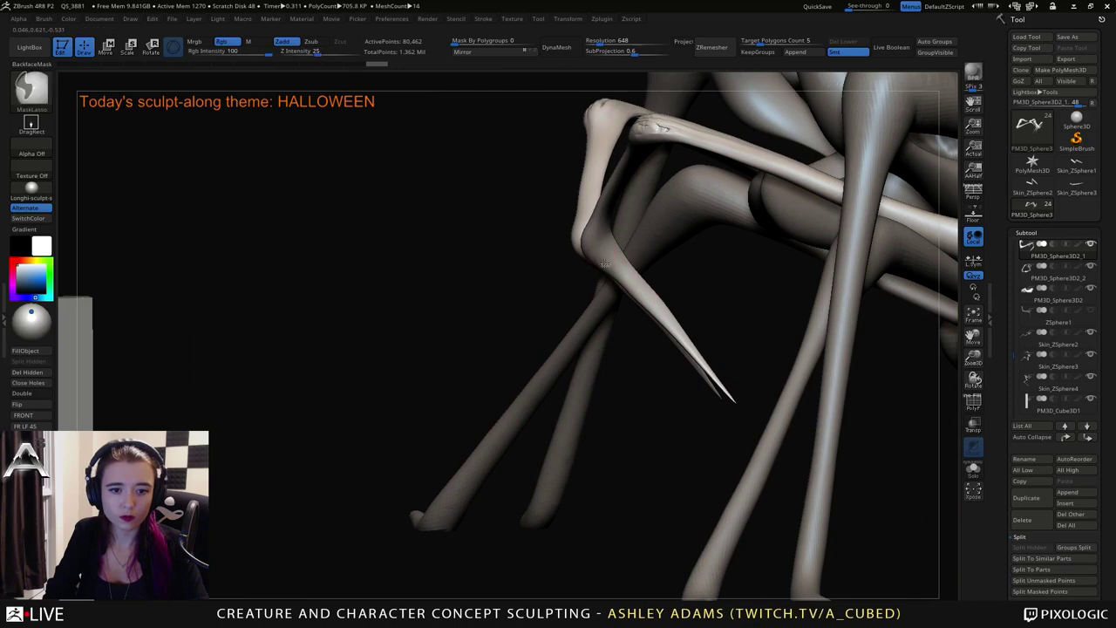
ctrl+click(51, 96)
ctrl+click(136, 104)
key(ctrl)
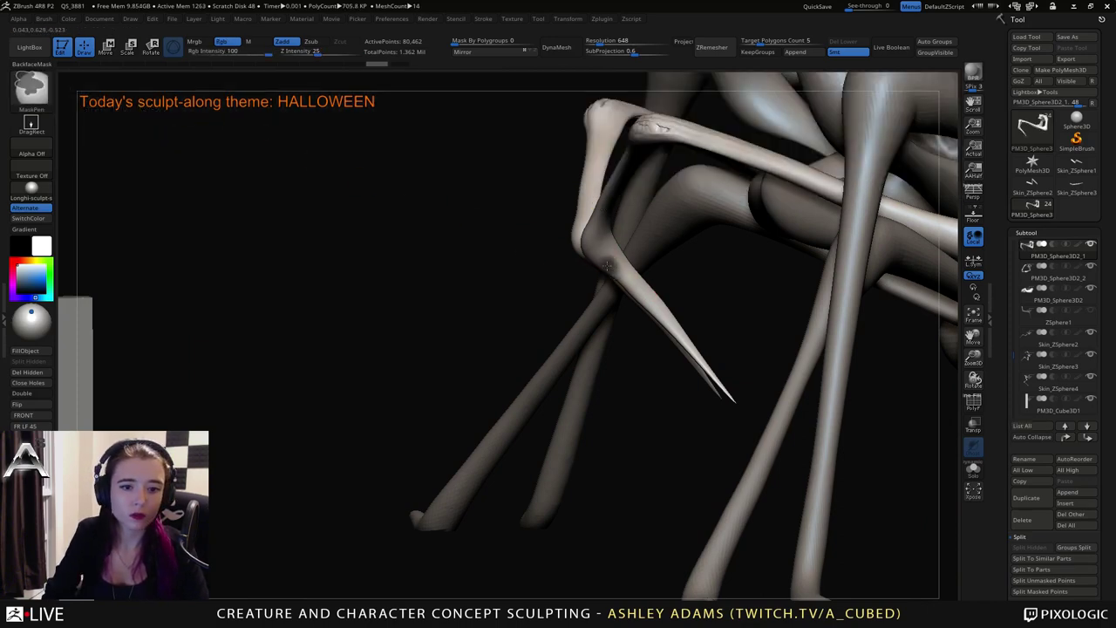
ctrl+drag(607, 266, 615, 262)
ctrl+click(646, 381)
Pull a second claw out of the unmasked spot with the SnakeHook brush, smoothing and shaping it into a thin point.
drag(645, 381, 682, 381)
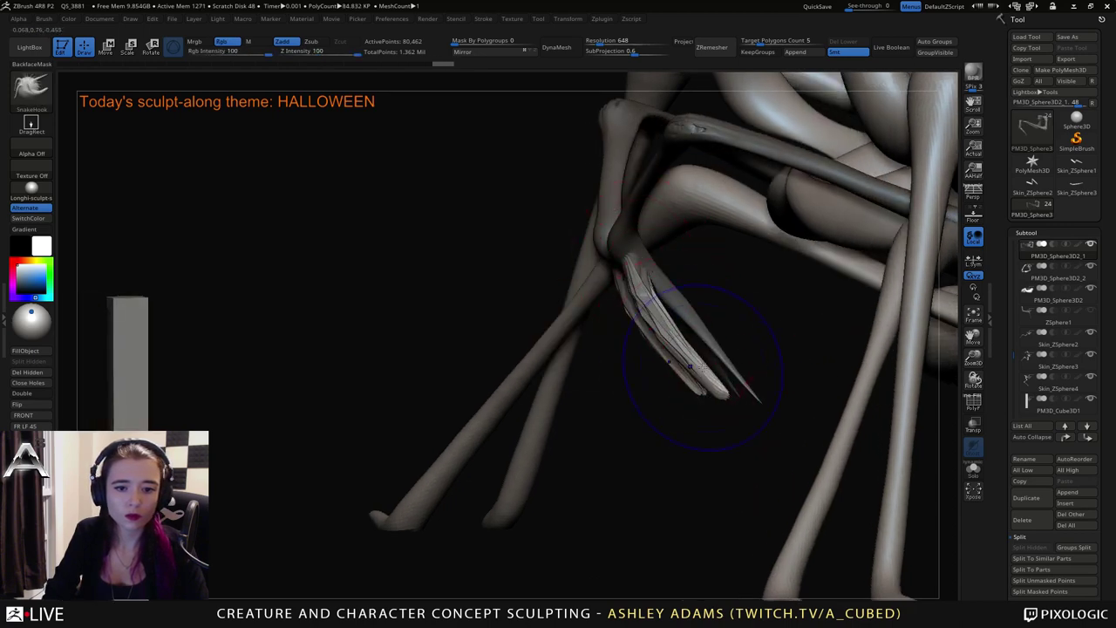
shift+drag(705, 370, 666, 332)
right_drag(624, 317, 603, 329)
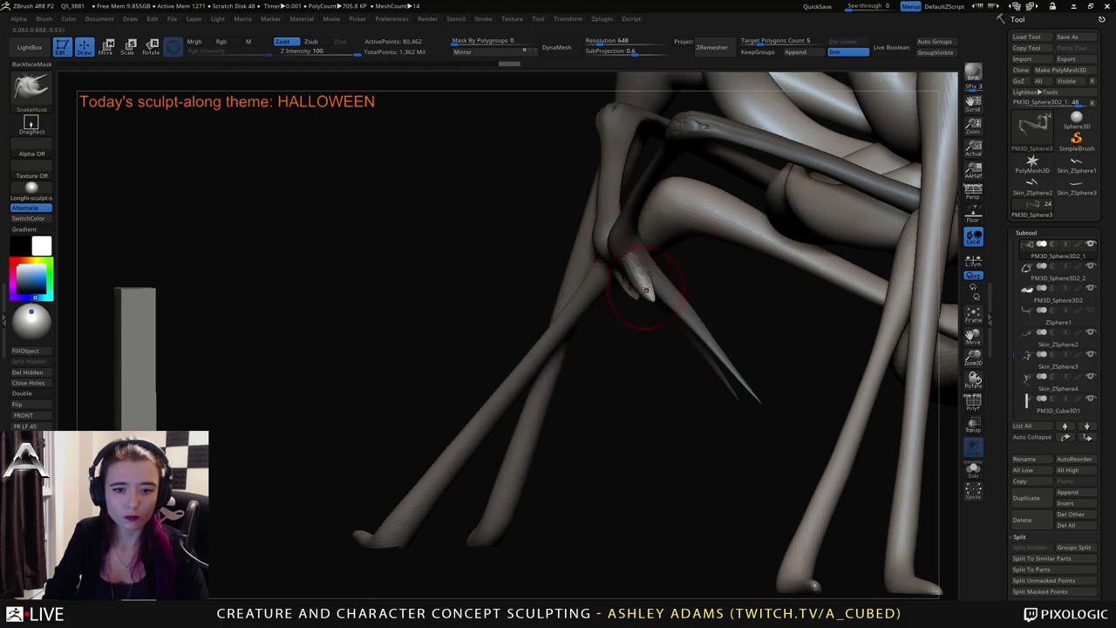
mouse_move(672, 347)
mouse_down()
mouse_move(729, 391)
mouse_move(646, 293)
mouse_up()
right_drag(645, 293, 399, 310)
drag(398, 309, 638, 332)
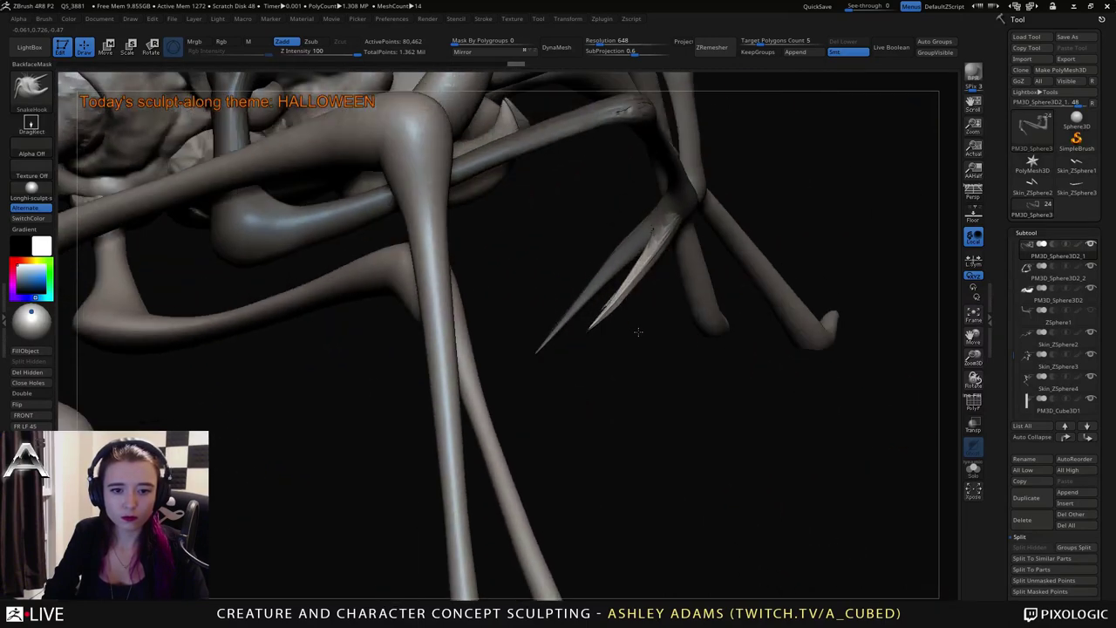
Reduce the SnakeHook draw size and pull a small side spike out of the second claw.
drag(713, 322, 731, 323)
key(space)
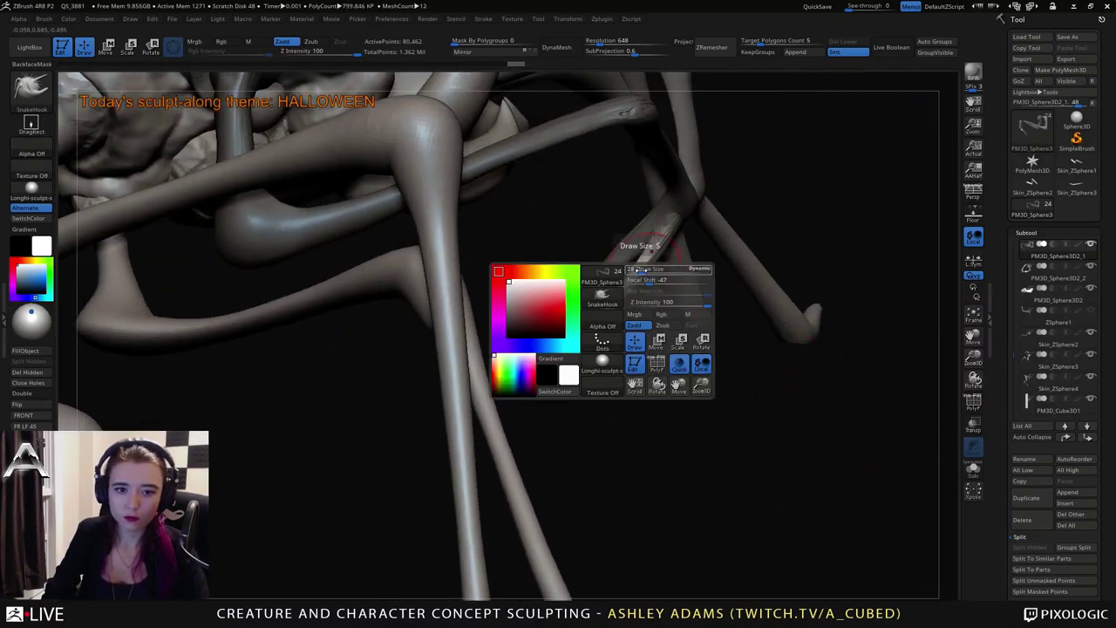
click(644, 269)
drag(638, 268, 647, 275)
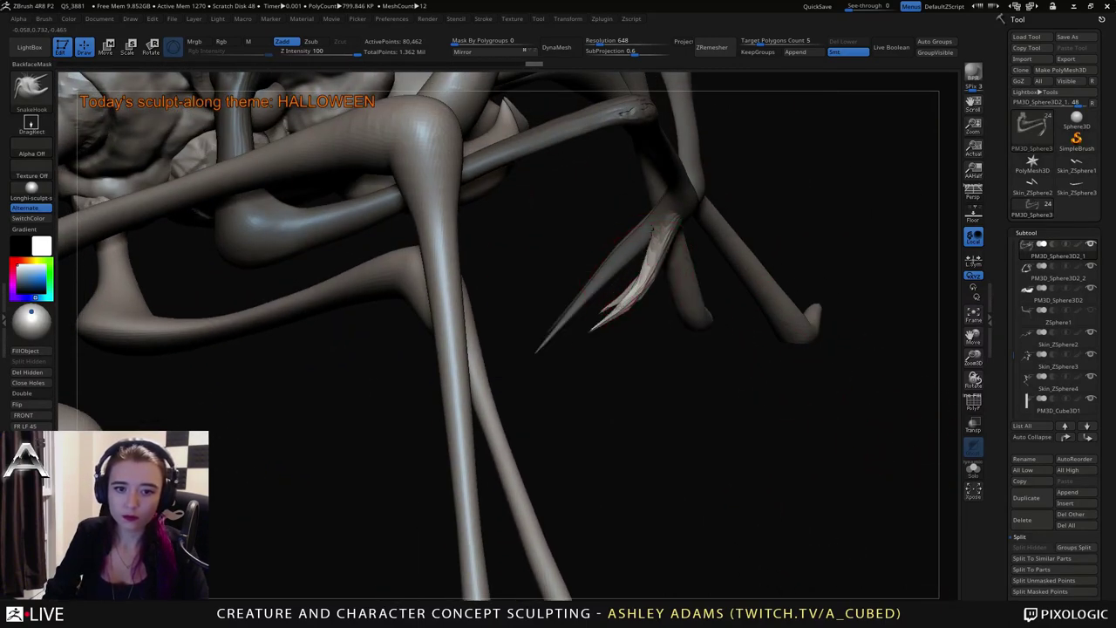
Clear the mask and pull a small side spike out of the front limb's longer claw with SnakeHook.
ctrl+drag(660, 382, 713, 357)
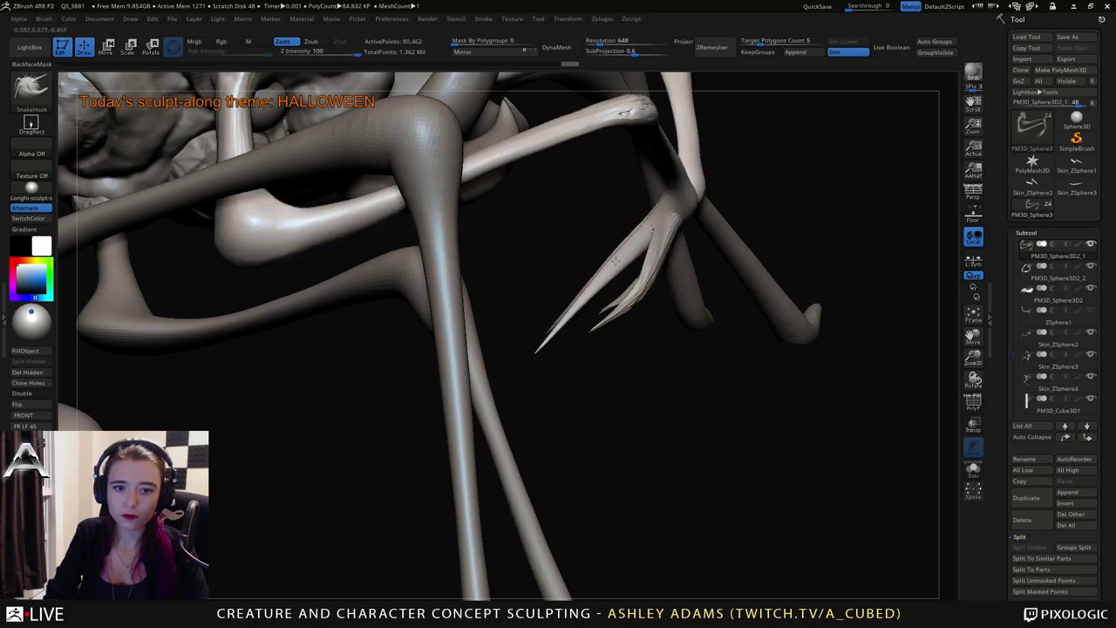
key(shift)
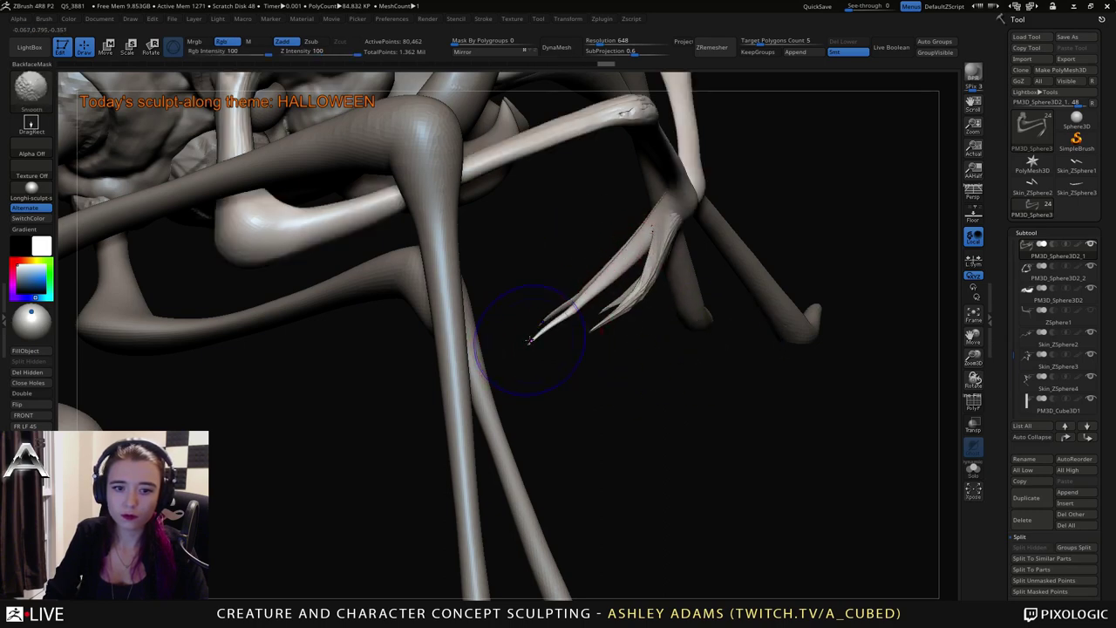
key(ctrl+z)
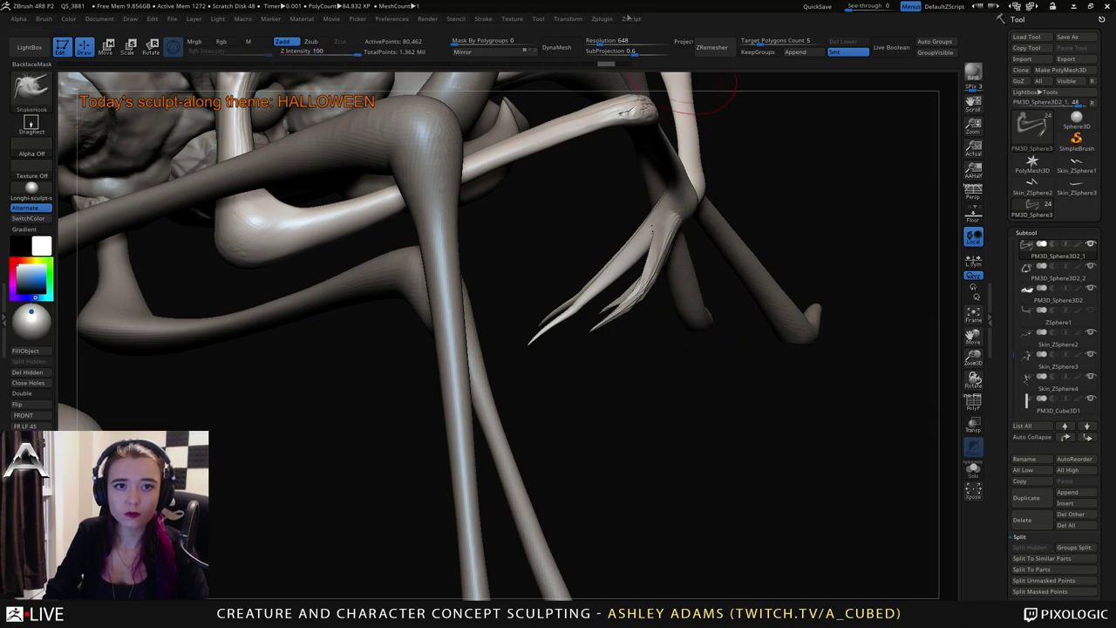
Remesh the clawed front limbs with DynaMesh at a resolution of 1136.
text(800)
click(560, 47)
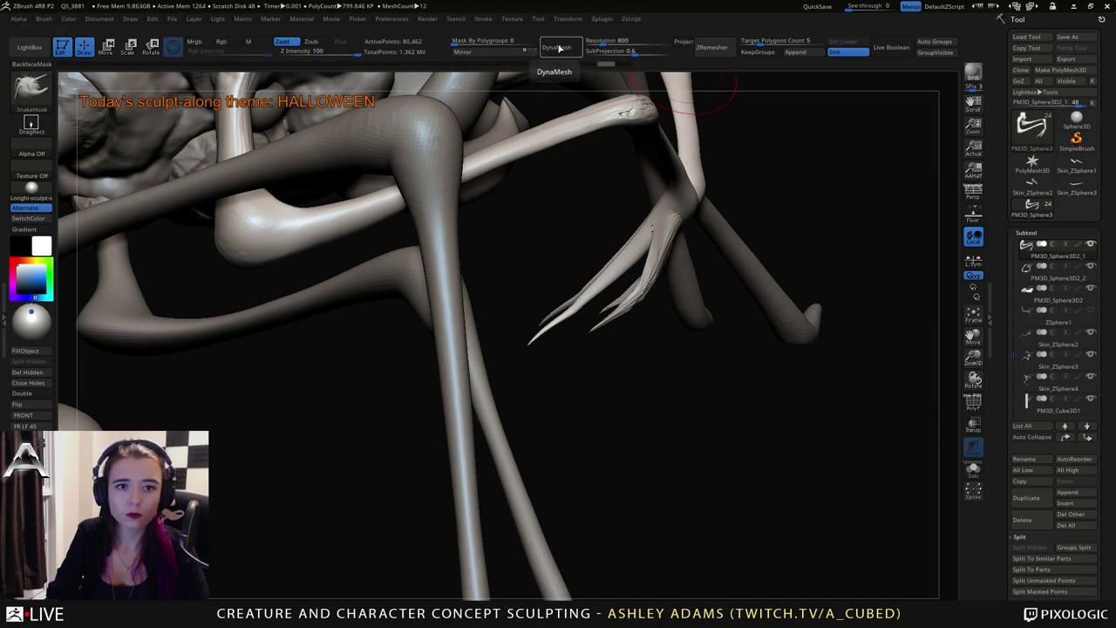
key(ctrl+z)
click(608, 42)
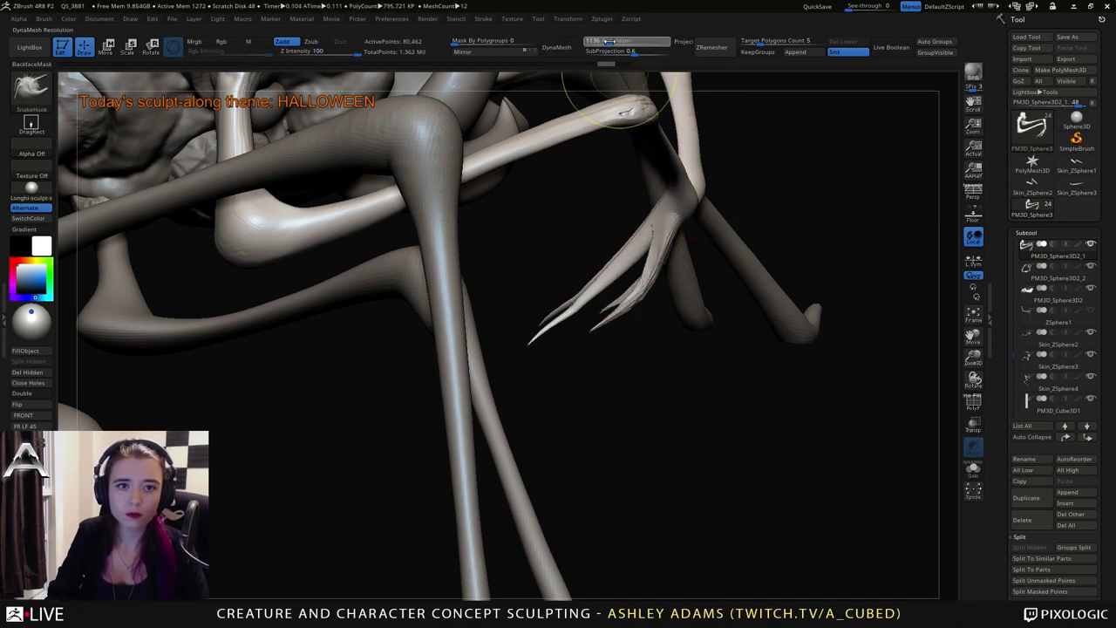
click(557, 47)
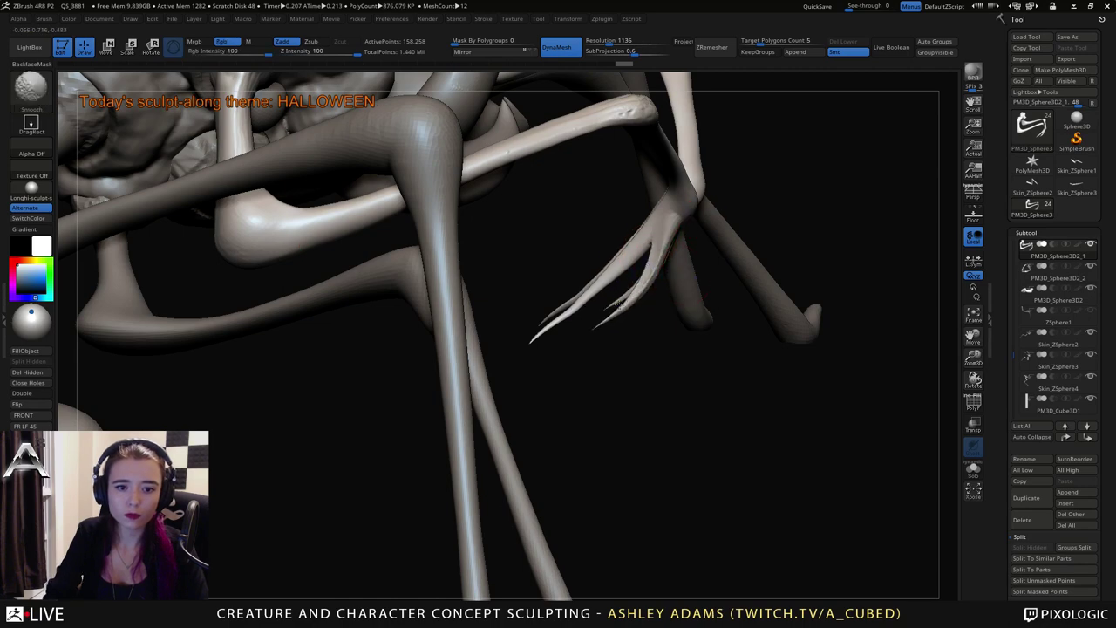
Smooth the remeshed claws and bend them into thin, curved talons with the SnakeHook brush.
shift+drag(560, 311, 541, 336)
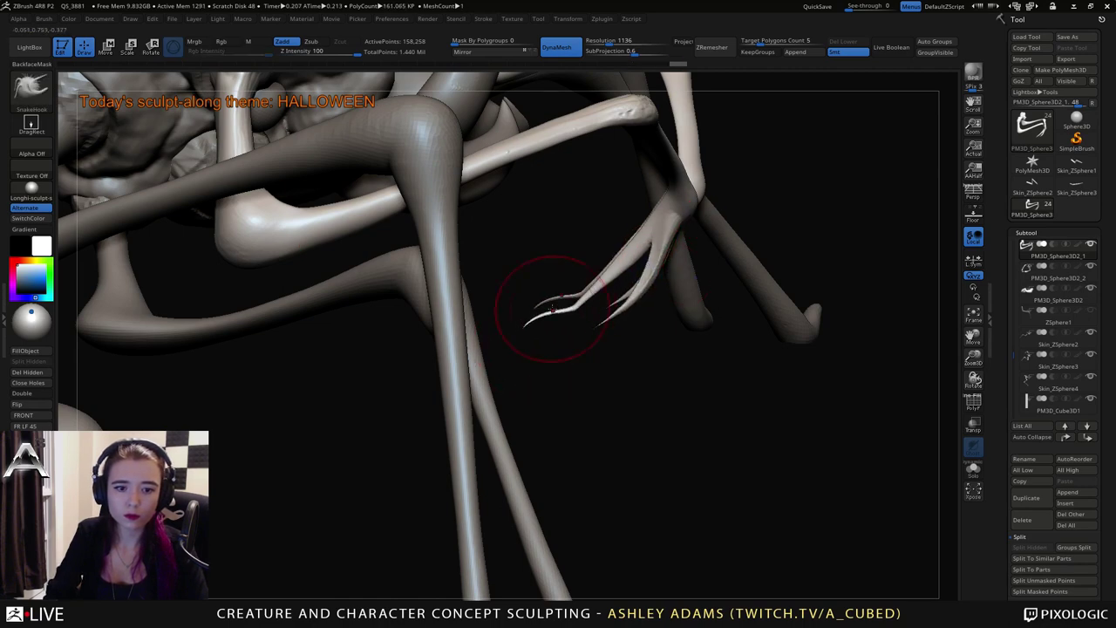
drag(614, 272, 630, 275)
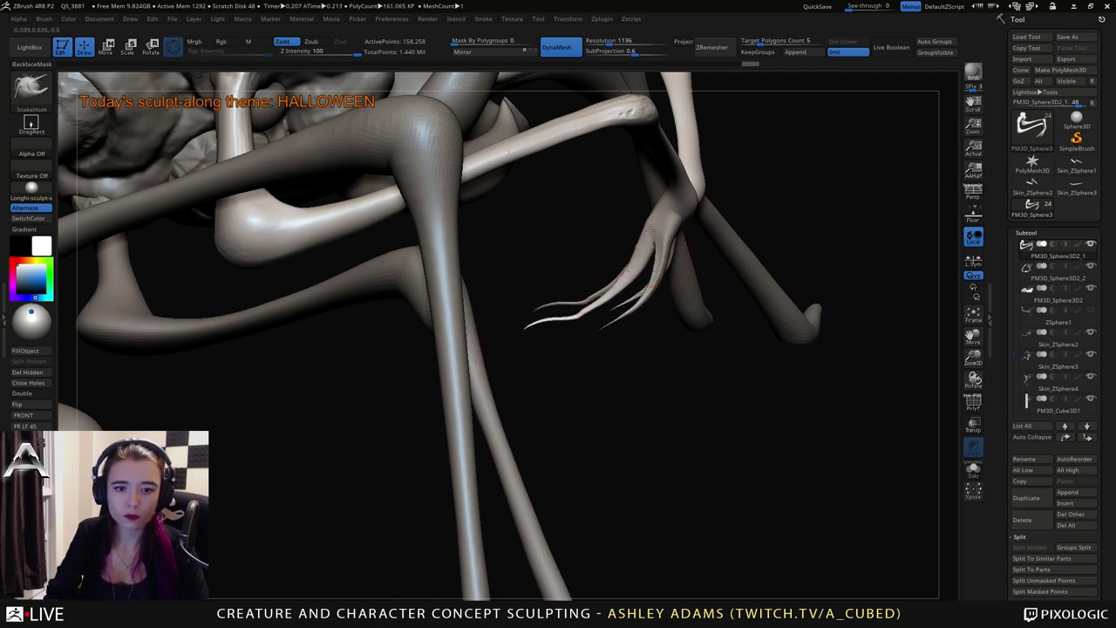
mouse_move(649, 230)
mouse_down()
mouse_move(665, 237)
mouse_move(624, 280)
mouse_up()
mouse_move(571, 319)
mouse_down()
mouse_move(572, 275)
mouse_move(625, 328)
mouse_move(582, 276)
mouse_up()
Carve grooves between and along the claws with the DamStandard brush.
key(b)
key(d)
key(s)
mouse_move(573, 280)
right_down()
mouse_move(562, 259)
mouse_move(586, 277)
mouse_move(618, 252)
mouse_move(601, 257)
right_up()
mouse_move(533, 311)
mouse_down()
mouse_move(517, 333)
mouse_move(608, 339)
mouse_move(643, 309)
mouse_move(611, 316)
mouse_up()
Return to the SnakeHook brush and reshape the thin claw tips from the other side.
key(b)
key(s)
key(h)
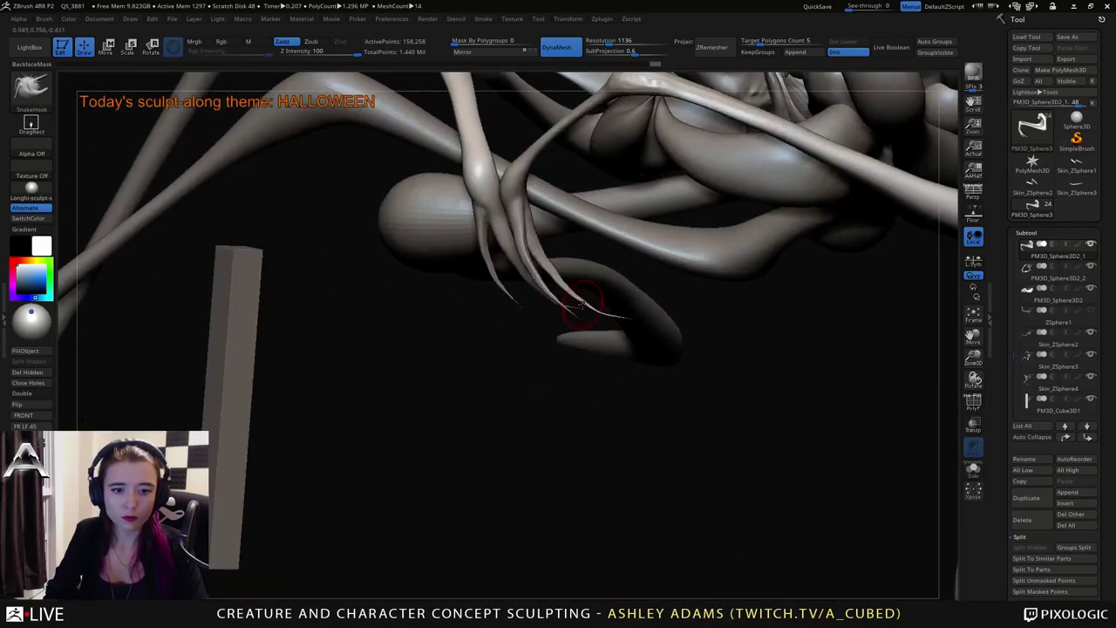
drag(578, 305, 642, 292)
Select the tall arched front limbs and isolate them in Solo mode.
alt+click(728, 236)
alt+drag(790, 232, 532, 213)
key(space)
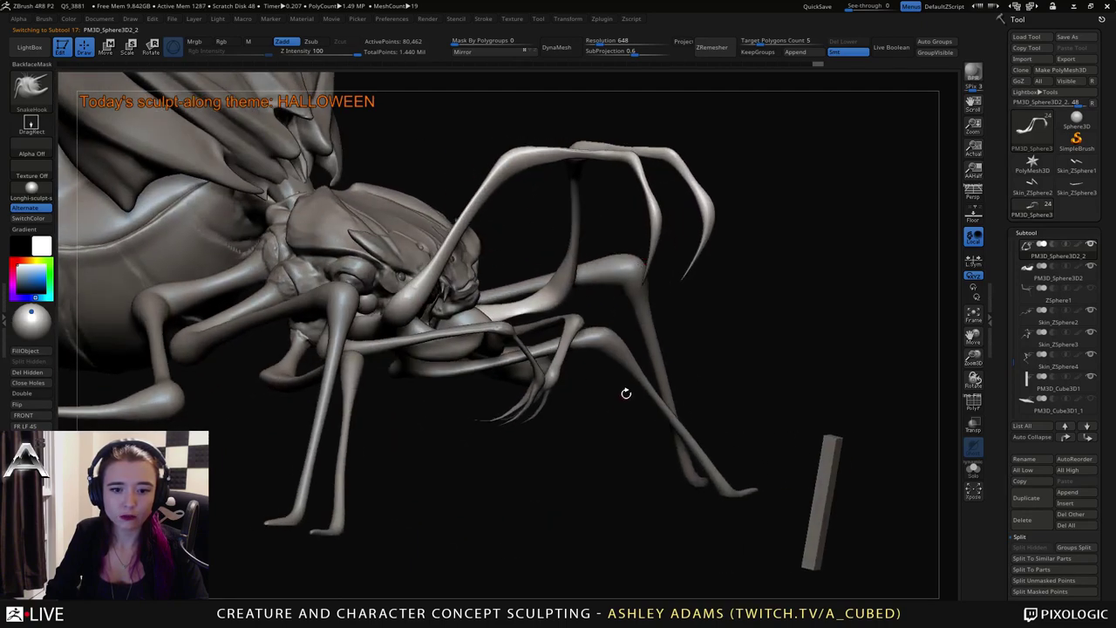
drag(625, 393, 933, 477)
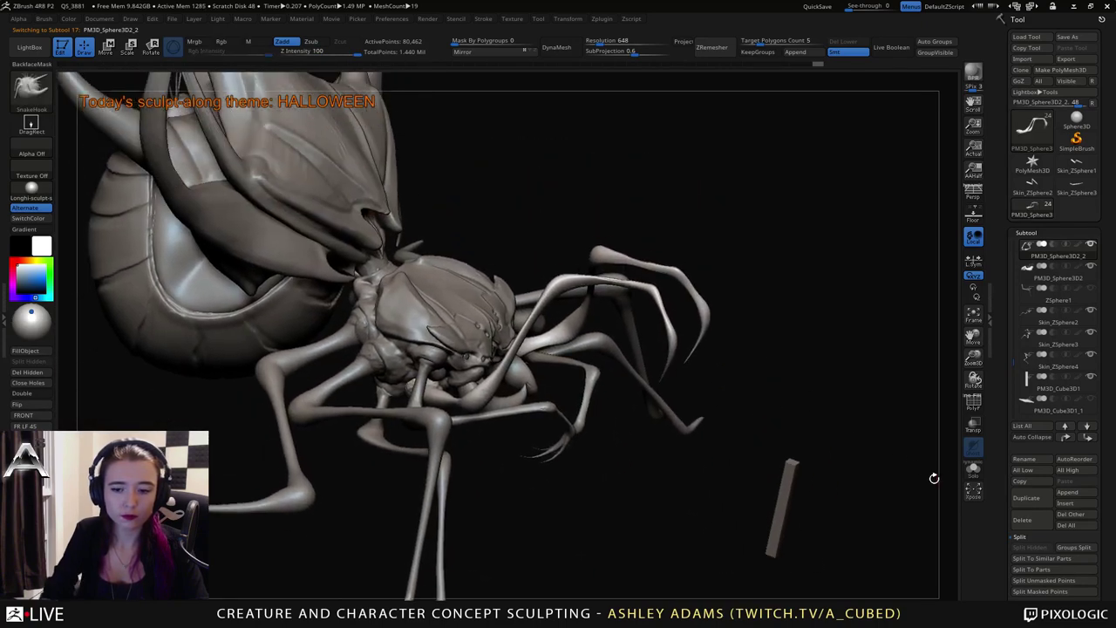
click(973, 470)
Carve creases all around the arched limbs' first joint above the base with the DamStandard brush.
mouse_move(569, 258)
alt+mouse_down()
mouse_move(590, 376)
mouse_move(670, 319)
mouse_move(680, 288)
mouse_move(714, 254)
mouse_move(670, 287)
mouse_move(703, 295)
mouse_move(718, 284)
mouse_move(701, 298)
alt+mouse_up()
key(b)
key(d)
key(s)
mouse_move(701, 299)
right_down()
mouse_move(713, 289)
mouse_move(681, 225)
mouse_move(675, 239)
right_up()
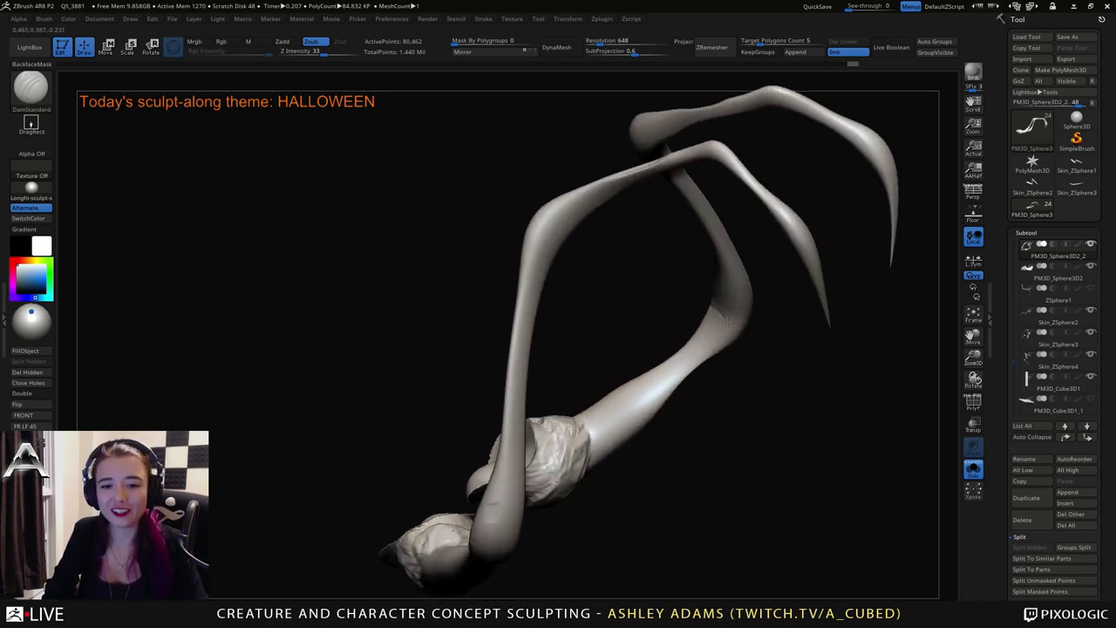
drag(723, 316, 703, 346)
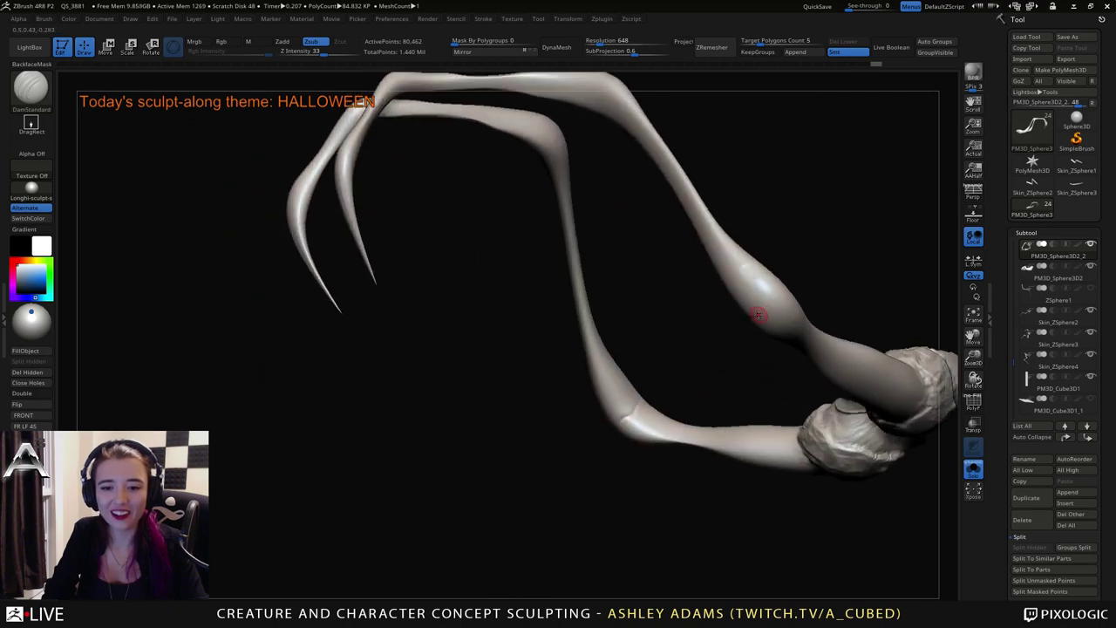
drag(758, 315, 784, 287)
drag(693, 380, 731, 367)
drag(790, 290, 757, 309)
mouse_move(836, 249)
mouse_down()
mouse_move(706, 330)
mouse_move(680, 324)
mouse_move(695, 325)
mouse_move(689, 366)
mouse_move(724, 314)
mouse_move(762, 305)
mouse_move(710, 324)
mouse_move(655, 326)
mouse_move(643, 316)
mouse_move(613, 329)
mouse_move(646, 314)
mouse_move(707, 328)
mouse_move(687, 340)
mouse_move(709, 329)
mouse_move(698, 334)
mouse_up()
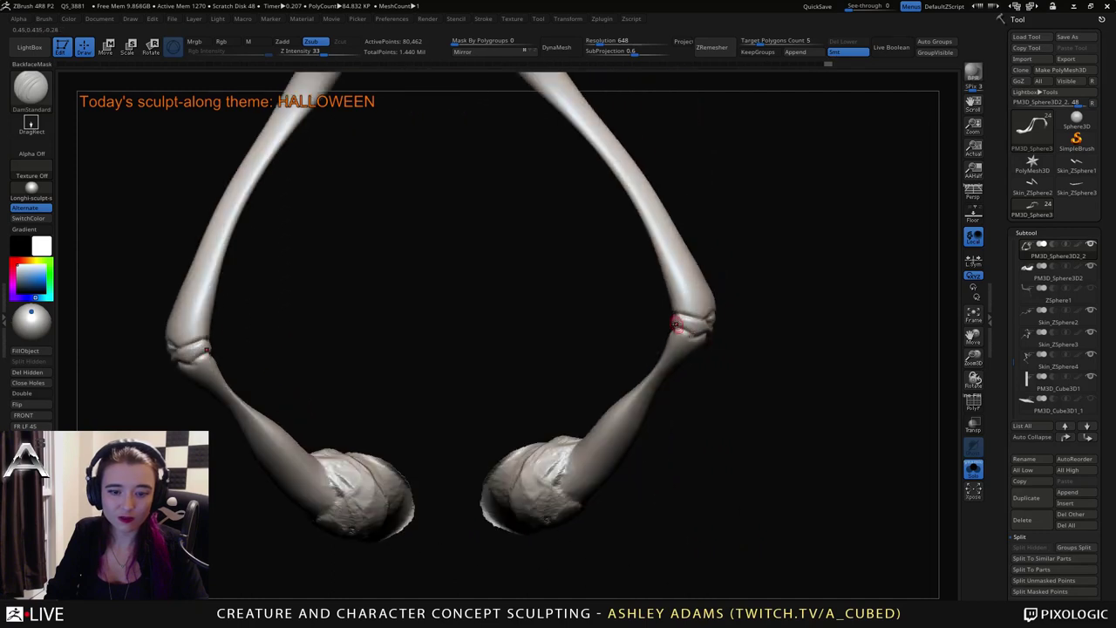
Sculpt the socket and bony ends of the arched limbs' first joint with the ClayBuildup brush.
right_drag(675, 324, 678, 320)
key(b)
key(c)
key(b)
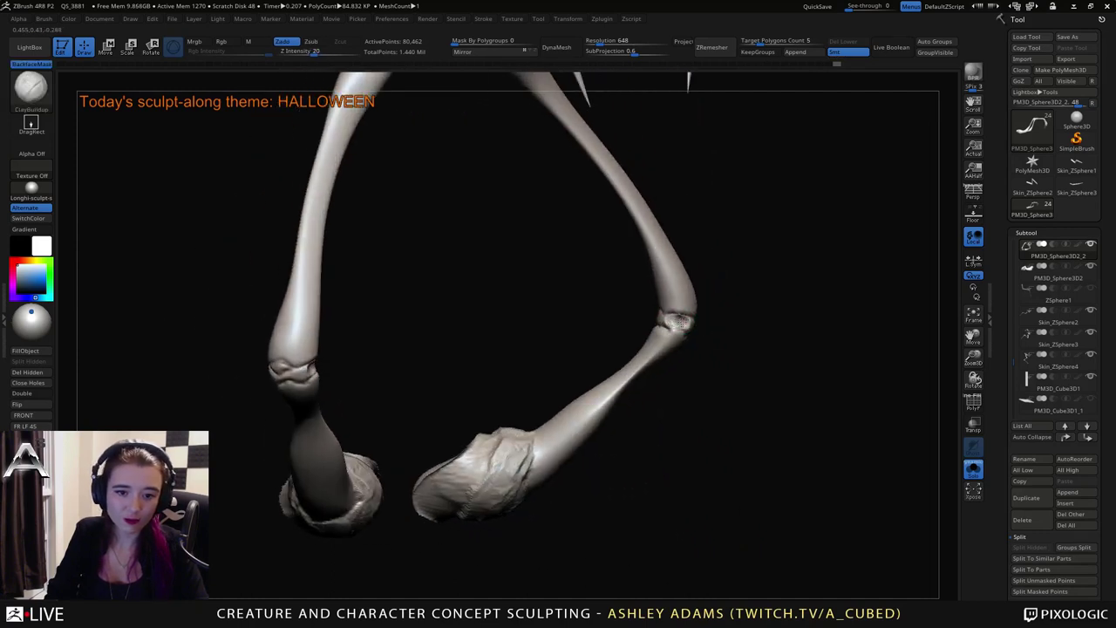
drag(677, 321, 627, 299)
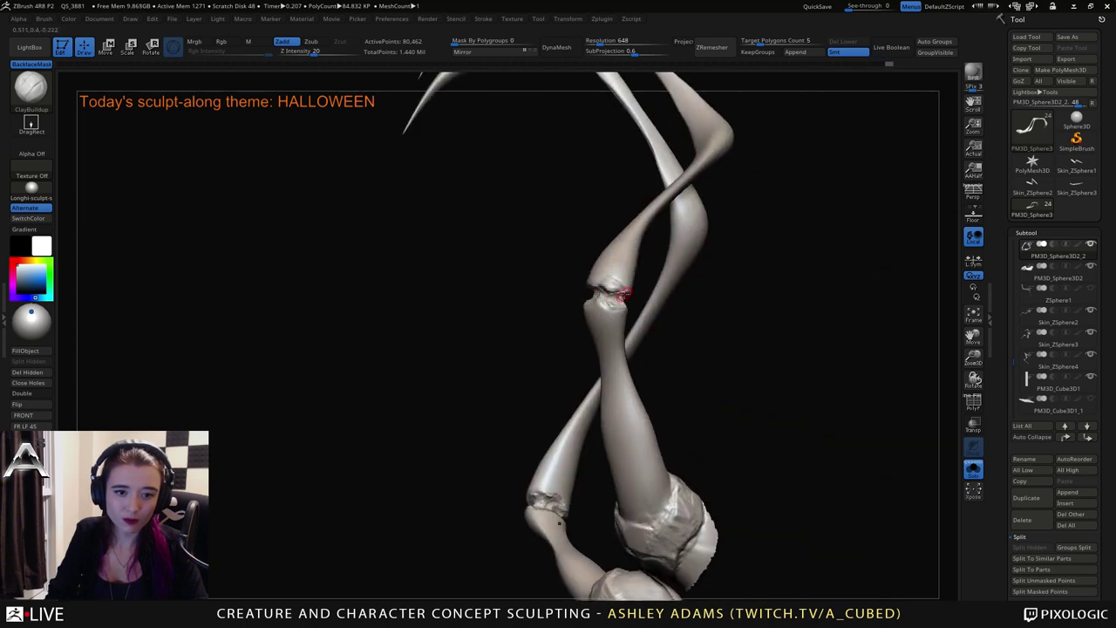
drag(621, 296, 640, 288)
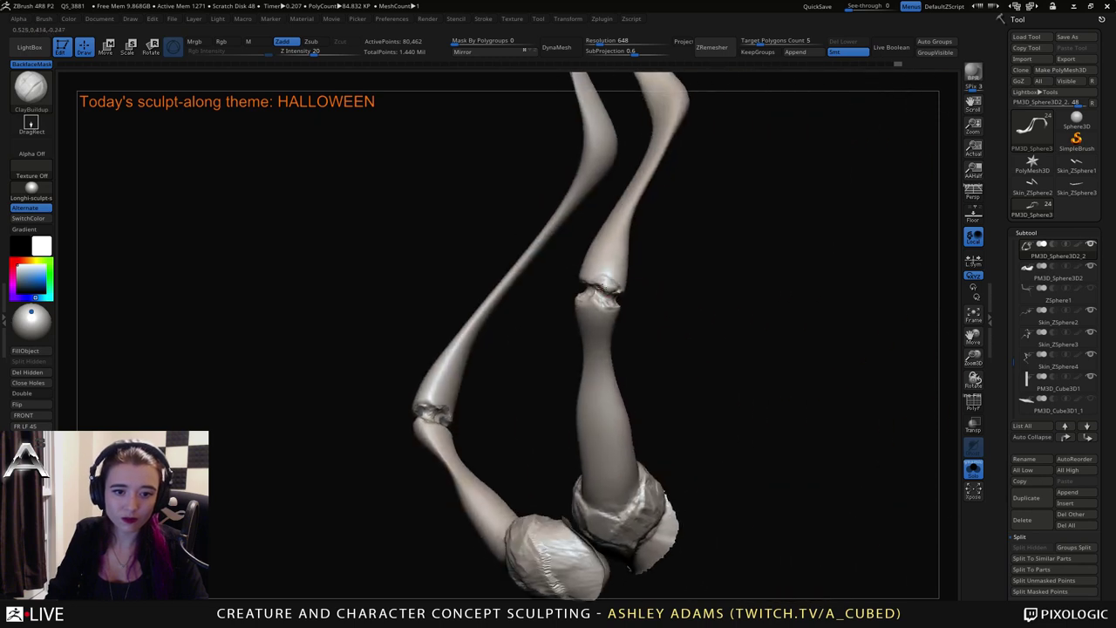
Sharpen the first joint with DamStandard and carve creases around the arched limbs' second joint.
key(b)
key(d)
key(s)
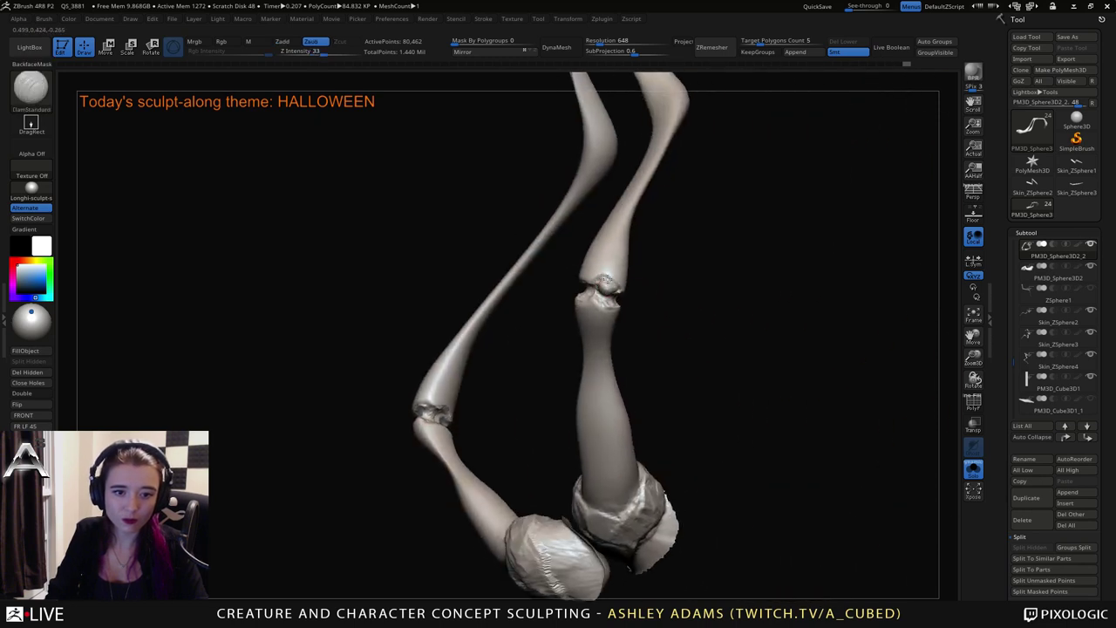
drag(610, 281, 714, 309)
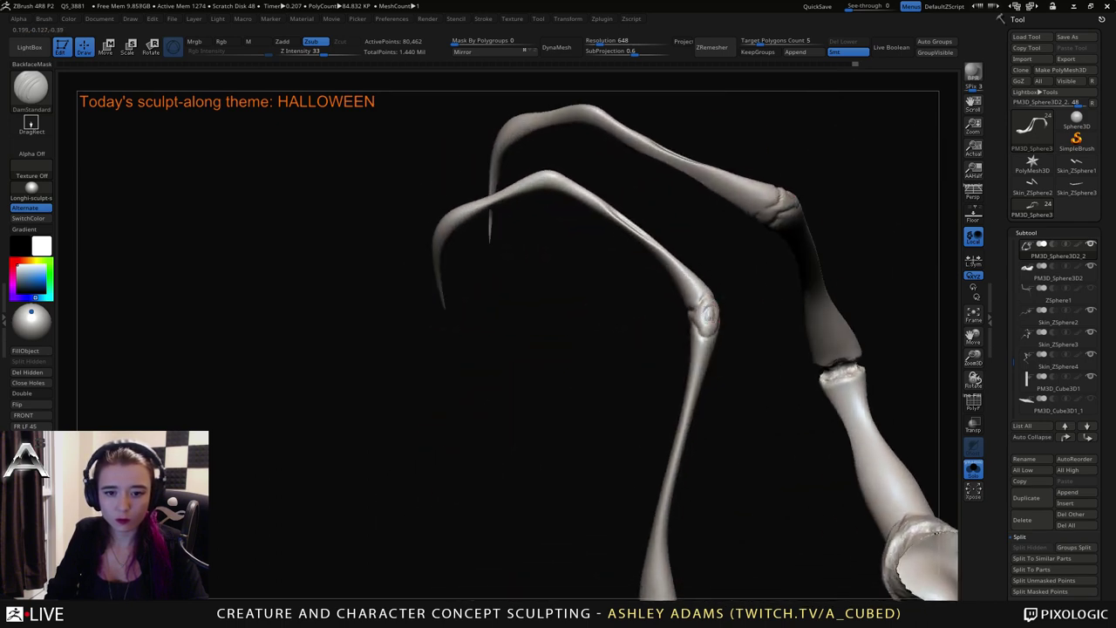
Sculpt the second joint's gap and bony ends from several sides with the ClayBuildup brush.
key(b)
key(c)
key(b)
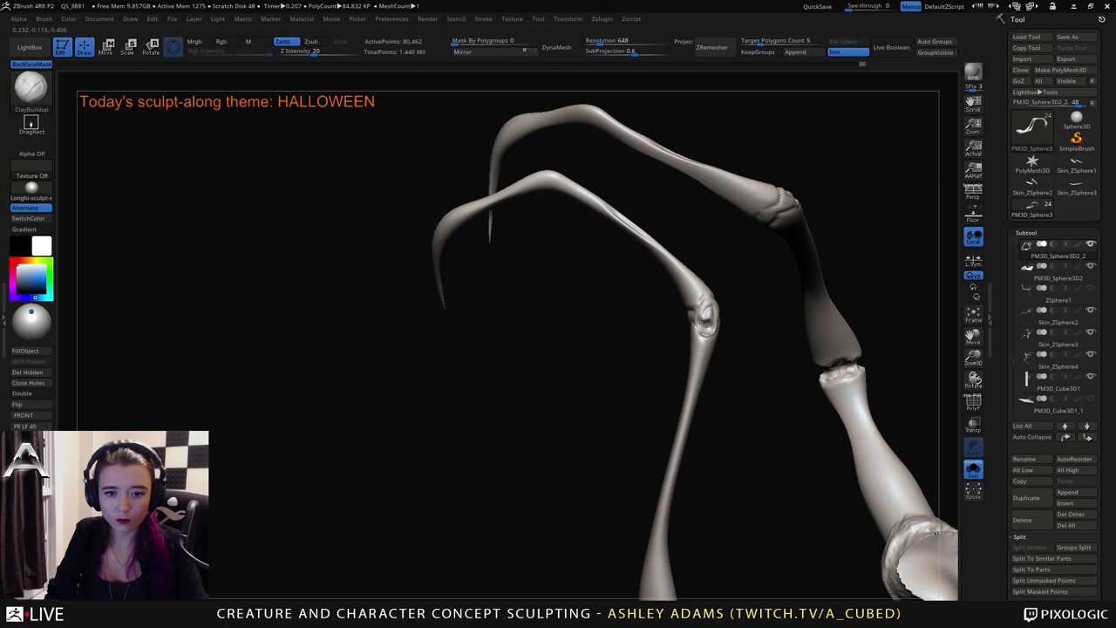
drag(704, 315, 722, 299)
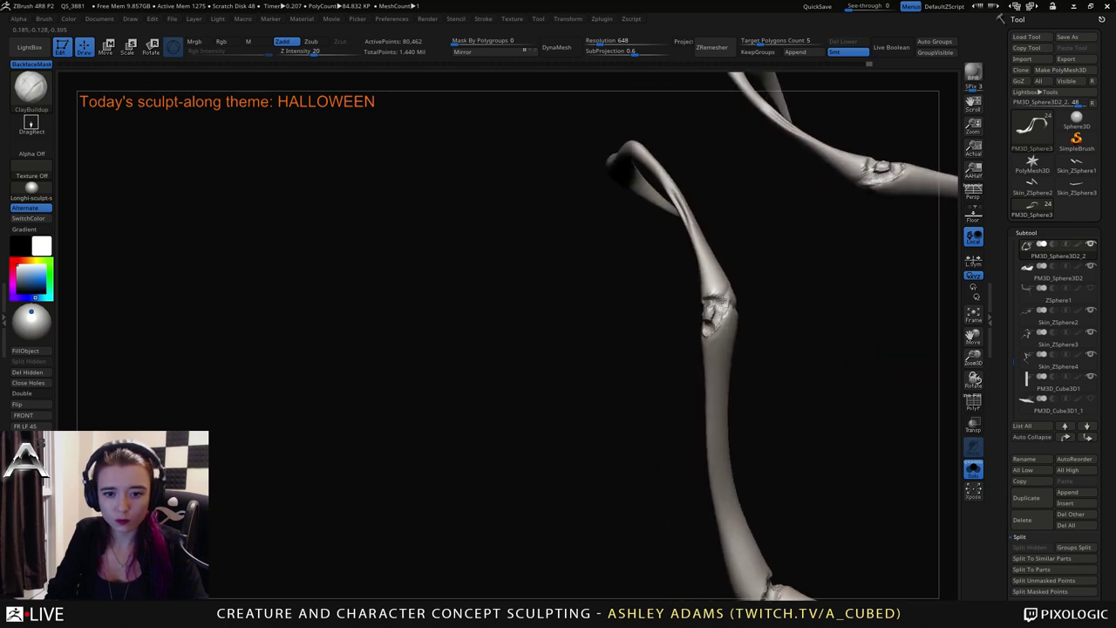
drag(815, 324, 752, 298)
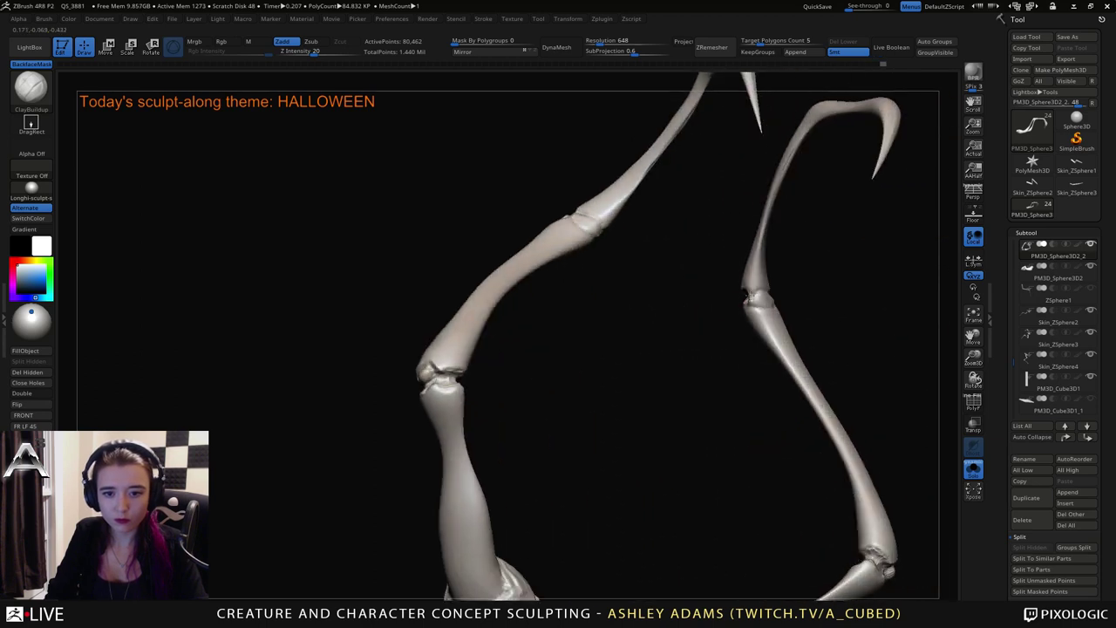
mouse_move(745, 304)
mouse_down()
mouse_move(731, 312)
mouse_move(764, 300)
mouse_up()
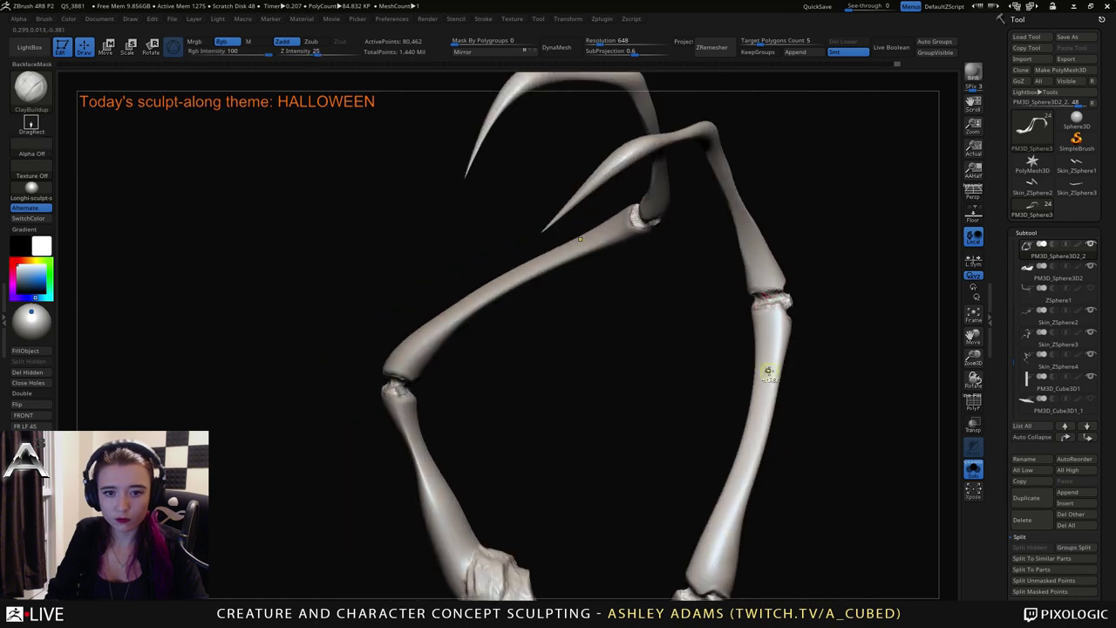
Carve creases around the arched limbs' last joint, just above the claw, with the DamStandard brush.
mouse_move(770, 371)
right_down()
mouse_move(811, 392)
mouse_move(759, 399)
mouse_move(607, 374)
mouse_move(683, 453)
right_up()
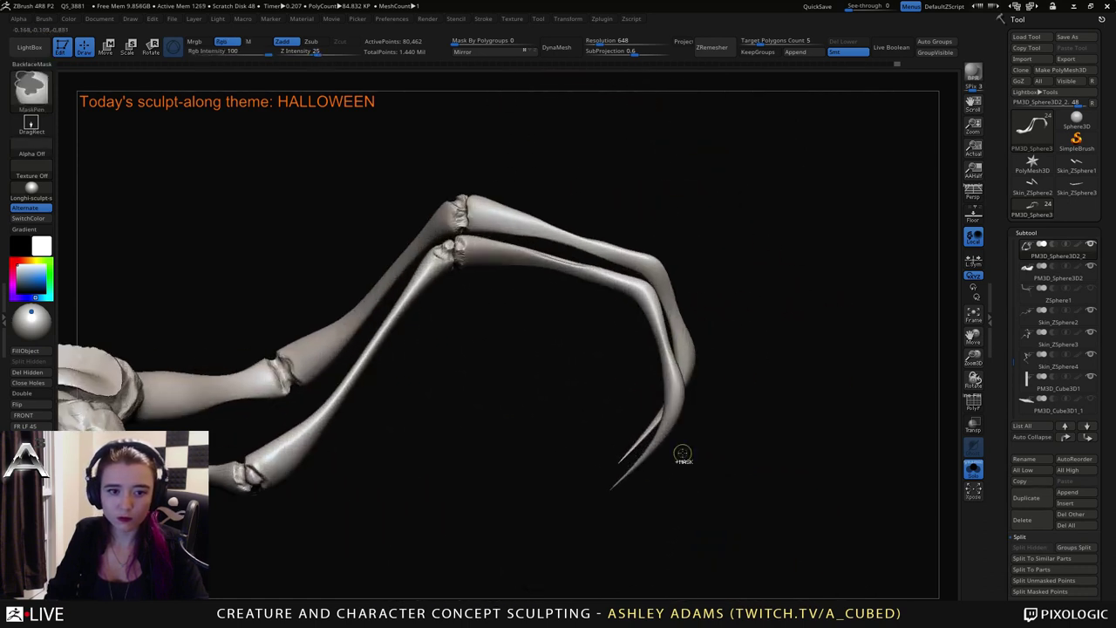
key(b)
key(d)
key(s)
mouse_move(606, 301)
alt+right_down()
mouse_move(663, 324)
mouse_move(668, 360)
mouse_move(707, 301)
mouse_move(697, 292)
mouse_move(687, 313)
mouse_move(716, 281)
mouse_move(730, 299)
mouse_move(673, 260)
mouse_move(722, 289)
mouse_move(686, 302)
mouse_move(812, 288)
alt+right_up()
Sculpt the segment ends at the claw joint of the arched limbs with the ClayBuildup brush.
key(b)
key(c)
key(b)
drag(758, 297, 762, 280)
mouse_move(737, 324)
right_down()
mouse_move(675, 328)
mouse_move(728, 331)
right_up()
Sharpen the claw joint with the DamStandard brush and turn off Solo mode to show the whole creature.
key(b)
key(d)
key(s)
mouse_move(736, 383)
alt+right_down()
mouse_move(599, 388)
mouse_move(663, 401)
mouse_move(695, 392)
mouse_move(717, 424)
mouse_move(933, 452)
alt+right_up()
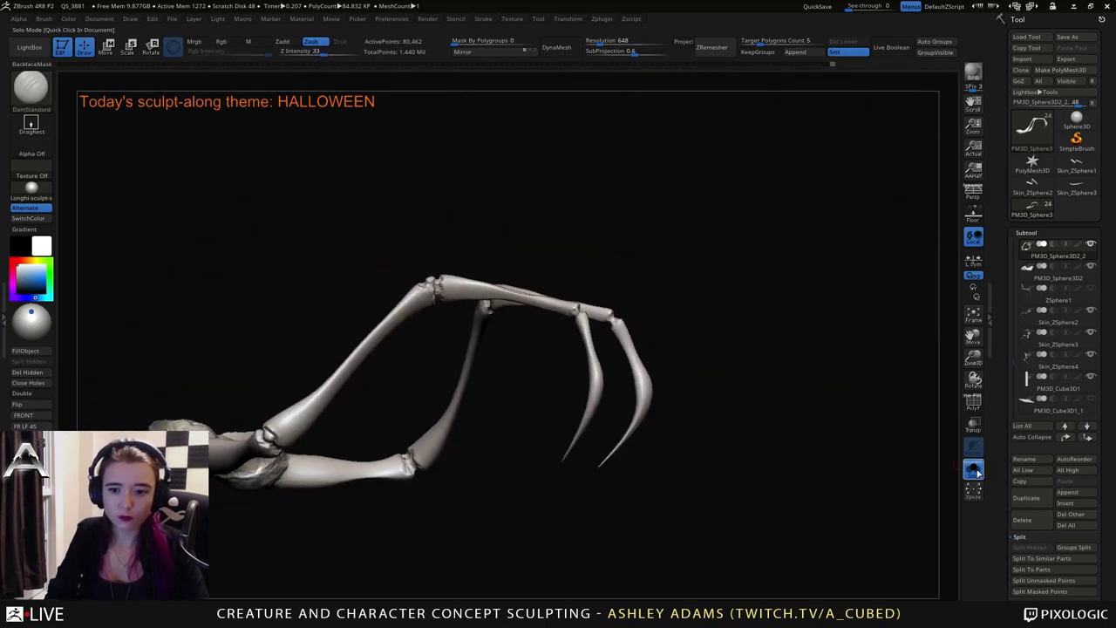
click(973, 468)
alt+right_drag(654, 387, 536, 267)
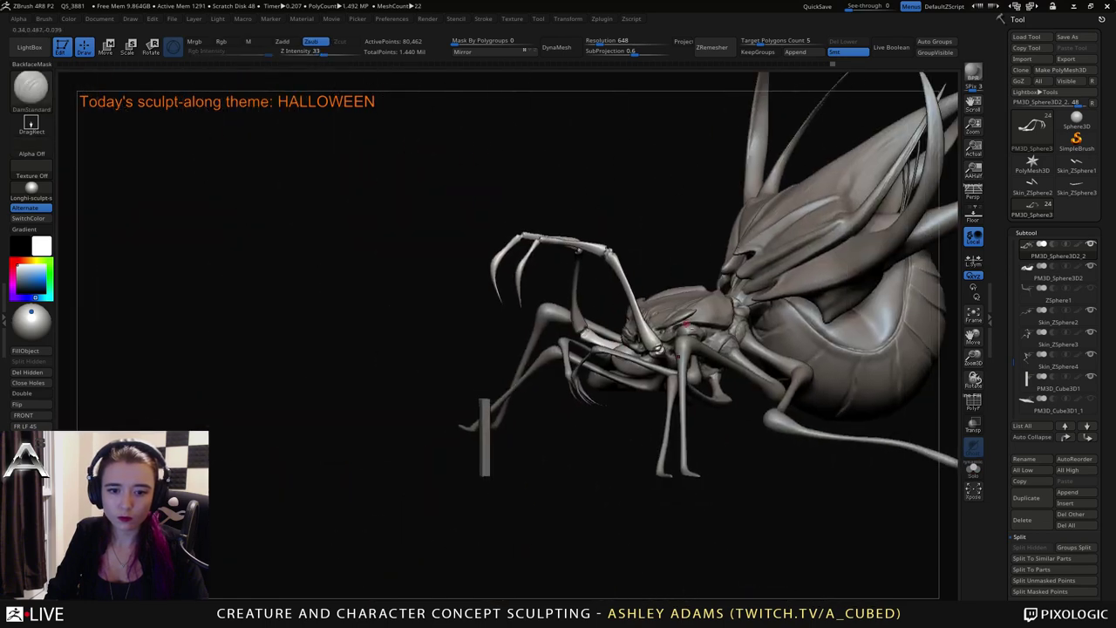
Select the creature's front walking legs, Skin_ZSphere3, and isolate them in Solo mode.
alt+click(686, 347)
right_drag(687, 342, 716, 399)
click(973, 468)
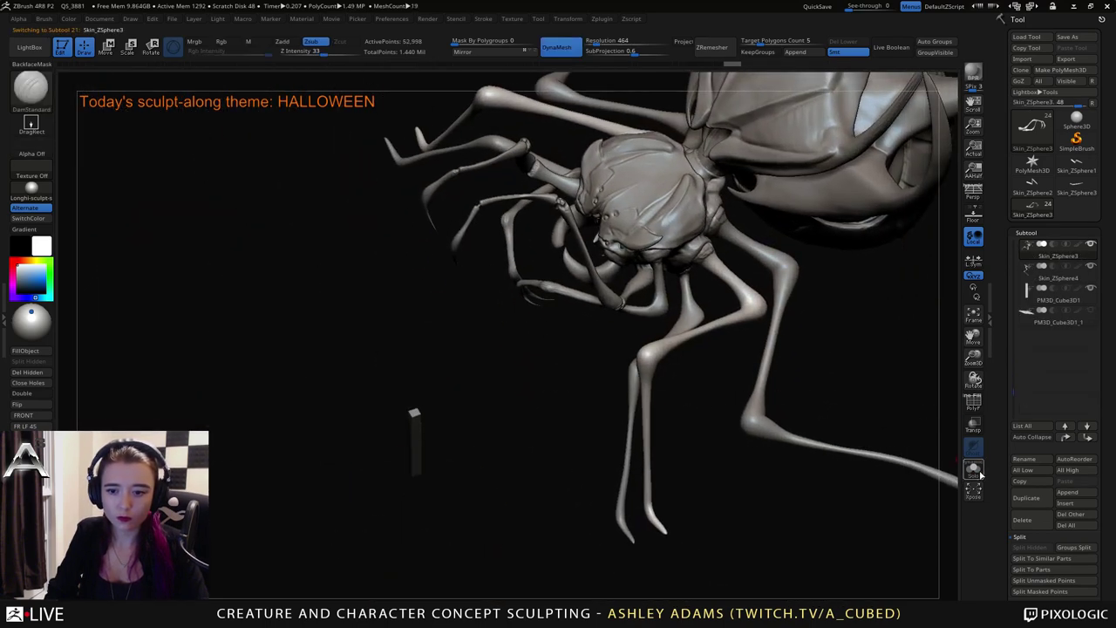
key(ctrl)
mouse_move(737, 384)
mouse_down()
mouse_move(735, 366)
mouse_move(678, 427)
mouse_up()
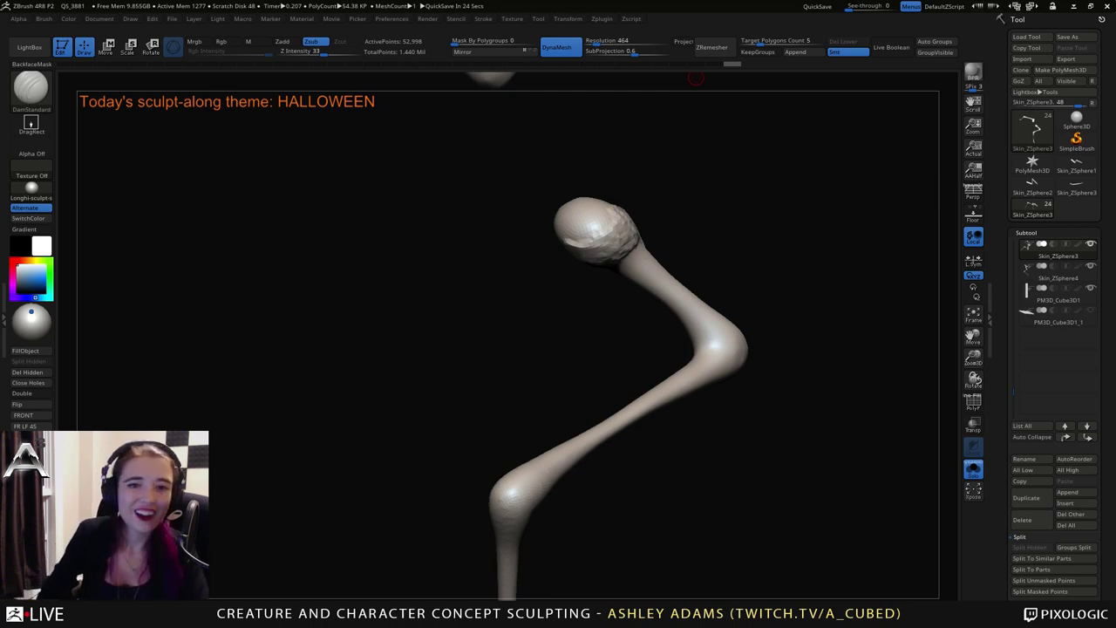
Carve creases around the walking leg's upper knee joint with the DamStandard brush.
drag(695, 77, 692, 438)
mouse_move(680, 359)
mouse_down()
mouse_move(687, 394)
mouse_move(724, 381)
mouse_move(678, 398)
mouse_up()
mouse_move(764, 382)
mouse_down()
mouse_move(729, 384)
mouse_move(775, 377)
mouse_up()
mouse_move(755, 382)
mouse_down()
mouse_move(765, 384)
mouse_move(705, 392)
mouse_move(747, 407)
mouse_move(682, 381)
mouse_up()
mouse_move(752, 420)
mouse_down()
mouse_move(830, 372)
mouse_move(799, 364)
mouse_up()
Sculpt the gap and bony ends of the walking leg's upper knee with the ClayBuildup brush.
key(b)
key(c)
key(b)
right_drag(797, 363, 801, 364)
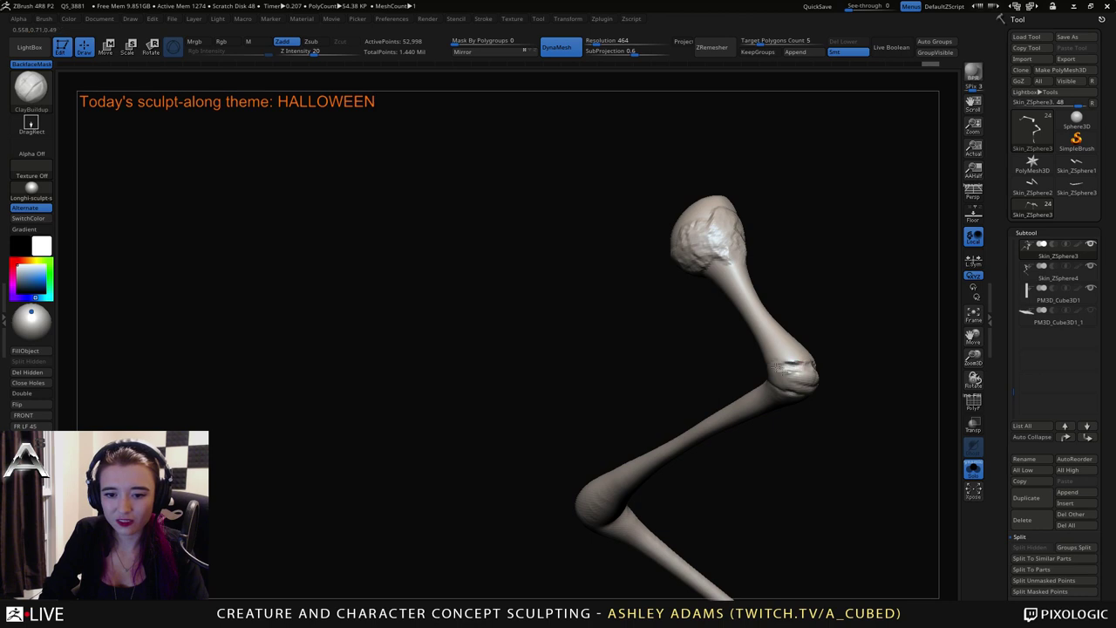
drag(794, 367, 748, 376)
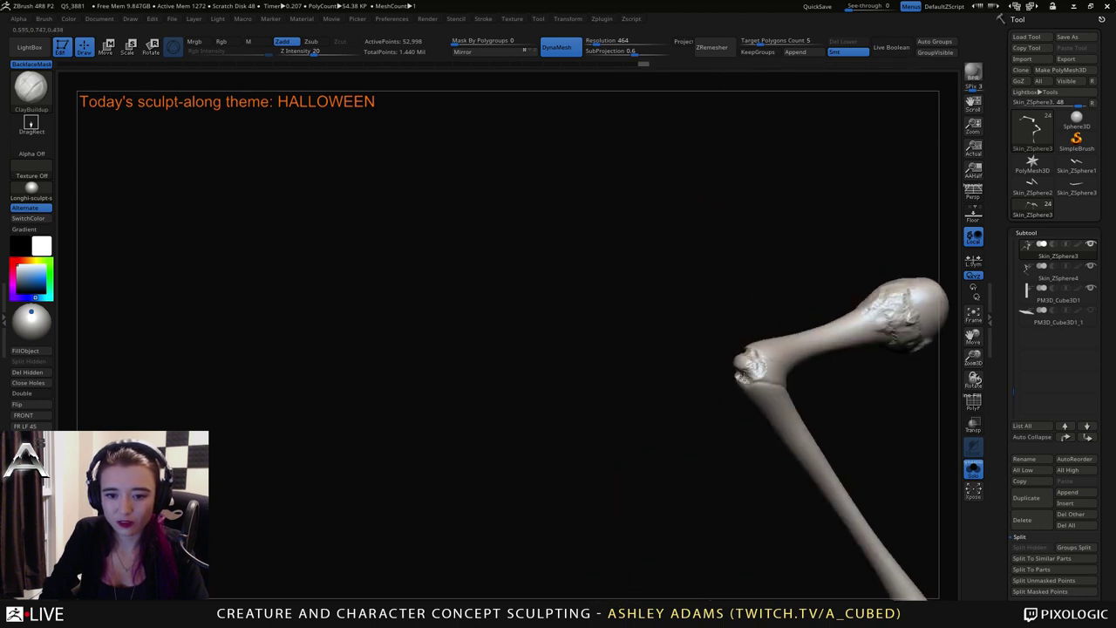
mouse_move(763, 372)
mouse_down()
mouse_move(803, 384)
mouse_move(848, 378)
mouse_move(836, 373)
mouse_move(856, 374)
mouse_move(856, 360)
mouse_move(842, 359)
mouse_move(853, 365)
mouse_up()
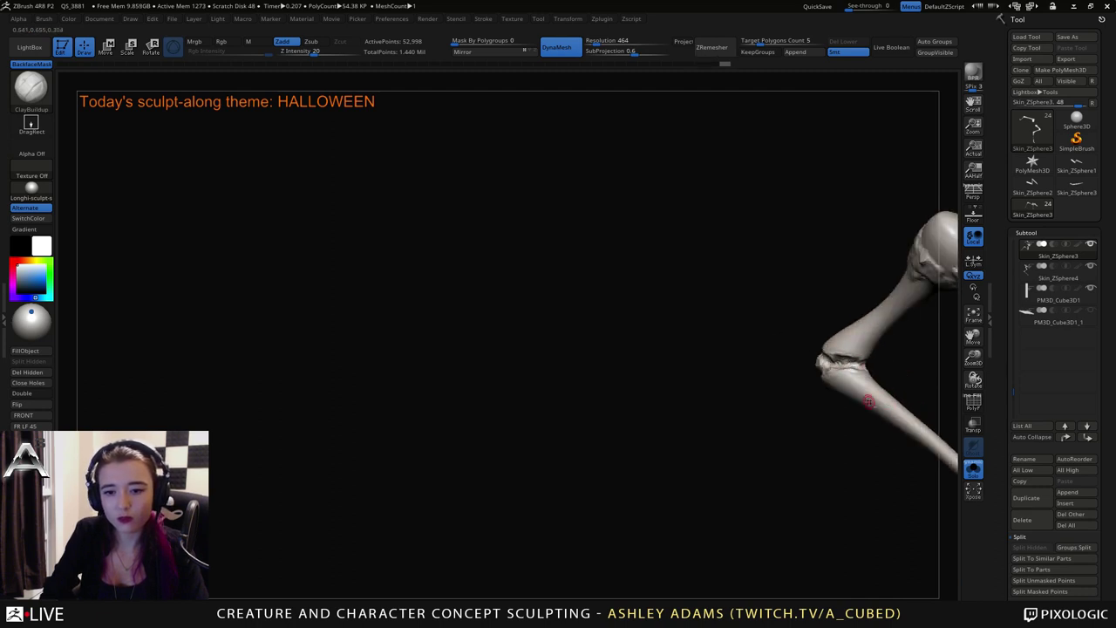
alt+drag(880, 445, 715, 271)
Sharpen the upper knee with DamStandard and carve creases around the walking leg's lower knee.
key(b)
key(d)
key(s)
drag(883, 427, 837, 442)
drag(872, 364, 888, 362)
drag(920, 371, 781, 369)
mouse_move(895, 361)
mouse_down()
mouse_move(861, 360)
mouse_move(884, 369)
mouse_move(793, 336)
mouse_move(797, 354)
mouse_move(618, 222)
mouse_up()
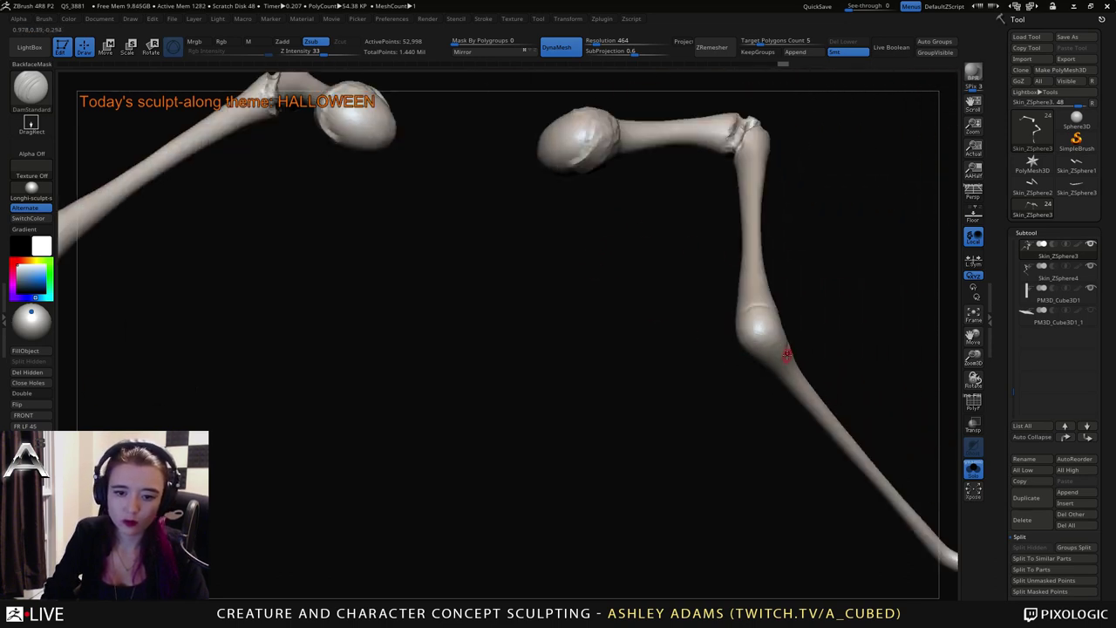
drag(747, 347, 731, 354)
Sculpt the gap and bony ends of the walking leg's lower knee from all sides with ClayBuildup.
mouse_move(709, 354)
right_down()
mouse_move(723, 364)
mouse_move(747, 302)
right_up()
key(b)
key(c)
key(b)
mouse_move(747, 302)
mouse_down()
mouse_move(762, 309)
mouse_move(753, 305)
mouse_up()
right_drag(753, 305, 735, 298)
drag(735, 298, 755, 312)
right_drag(764, 297, 686, 301)
drag(775, 293, 789, 294)
right_drag(789, 294, 725, 344)
drag(814, 289, 790, 293)
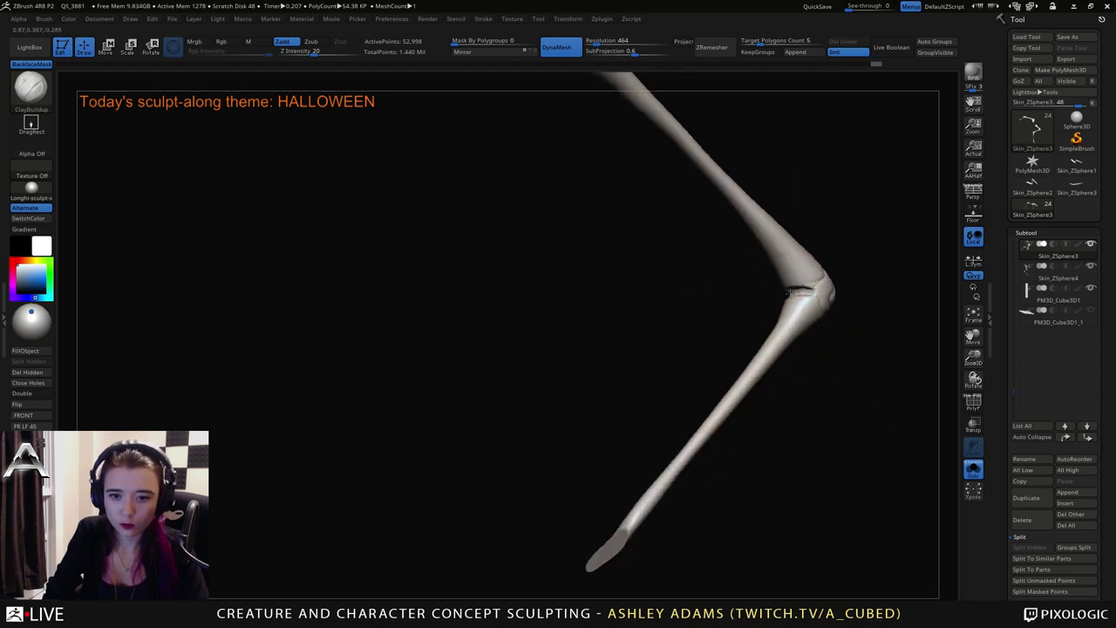
mouse_move(818, 289)
right_down()
mouse_move(835, 273)
mouse_move(828, 298)
mouse_move(847, 301)
mouse_move(834, 288)
mouse_move(822, 322)
mouse_move(898, 373)
mouse_move(802, 366)
mouse_move(775, 459)
right_up()
Sculpt the ankle joint and foot of the walking leg with ClayBuildup, and turn off Solo mode.
right_drag(689, 407, 689, 335)
mouse_move(689, 336)
ctrl+right_down()
mouse_move(686, 402)
mouse_move(611, 369)
mouse_move(690, 374)
mouse_move(642, 379)
mouse_move(731, 402)
mouse_move(688, 398)
mouse_move(691, 384)
mouse_move(663, 381)
mouse_move(671, 368)
mouse_move(646, 371)
mouse_move(714, 361)
mouse_move(735, 431)
ctrl+right_up()
key(b)
key(c)
key(b)
drag(726, 388, 724, 461)
right_drag(722, 466, 731, 413)
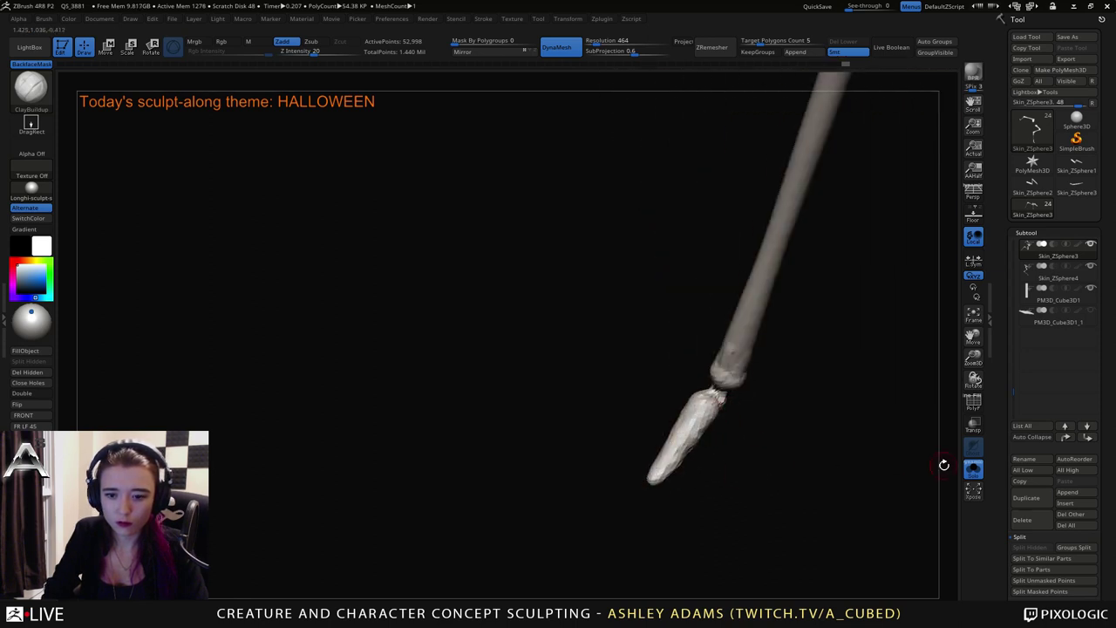
click(973, 468)
ctrl+right_drag(895, 475, 750, 393)
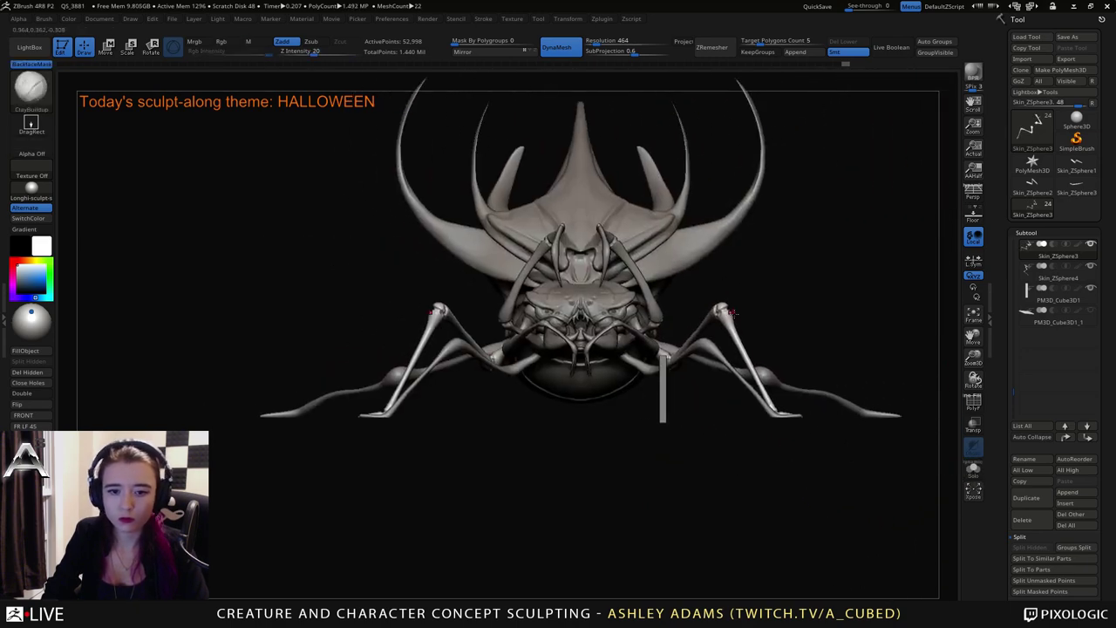
Finish the walking leg's upper joint, select the rear leg subtool Skin_ZSphere4 and isolate it with Solo mode.
right_click(722, 315)
drag(725, 322, 730, 323)
mouse_move(706, 318)
right_down()
mouse_move(773, 335)
mouse_move(737, 401)
mouse_move(695, 395)
right_up()
alt+click(683, 398)
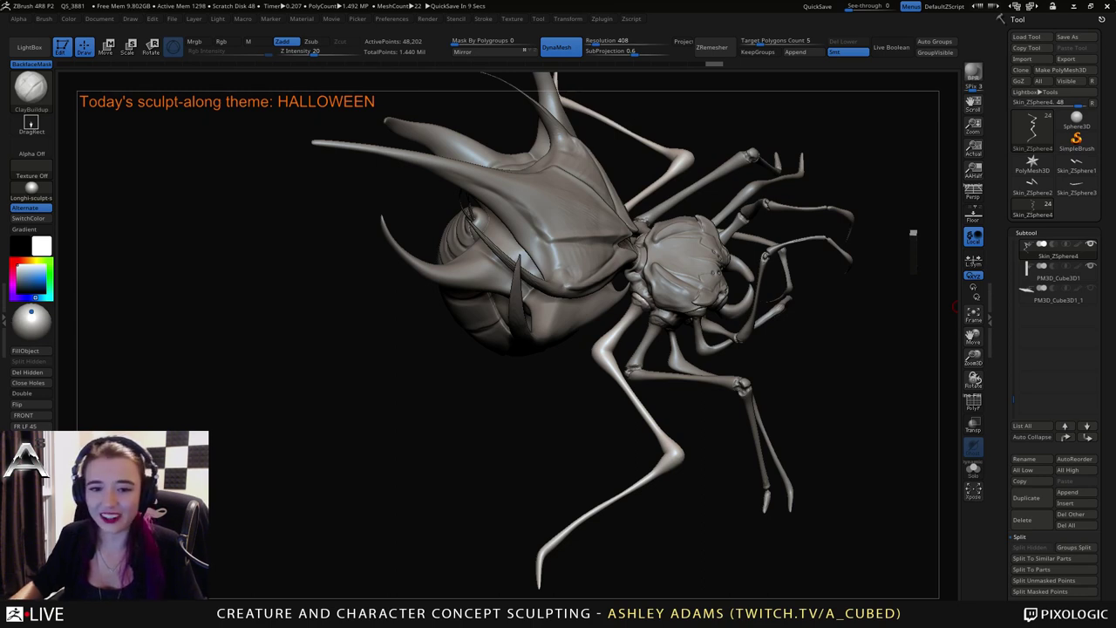
mouse_move(586, 454)
mouse_down()
mouse_move(598, 326)
mouse_move(741, 336)
mouse_move(625, 342)
mouse_up()
mouse_move(625, 342)
right_down()
mouse_move(647, 338)
mouse_move(643, 375)
mouse_move(601, 340)
mouse_move(619, 360)
right_up()
drag(619, 362, 575, 317)
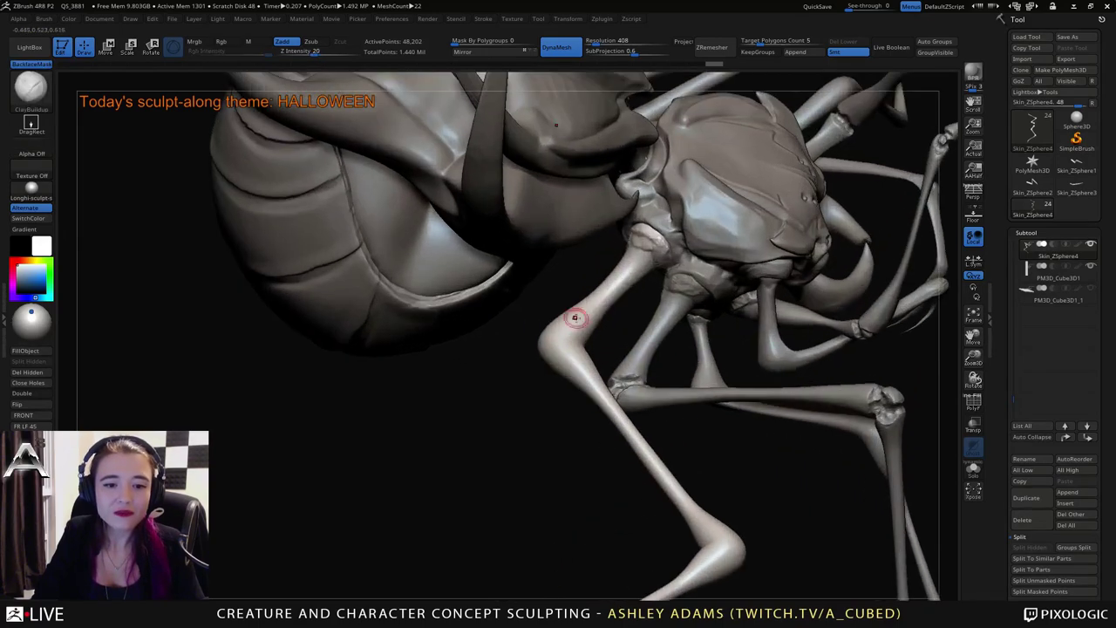
click(973, 468)
ctrl+right_drag(626, 292, 601, 344)
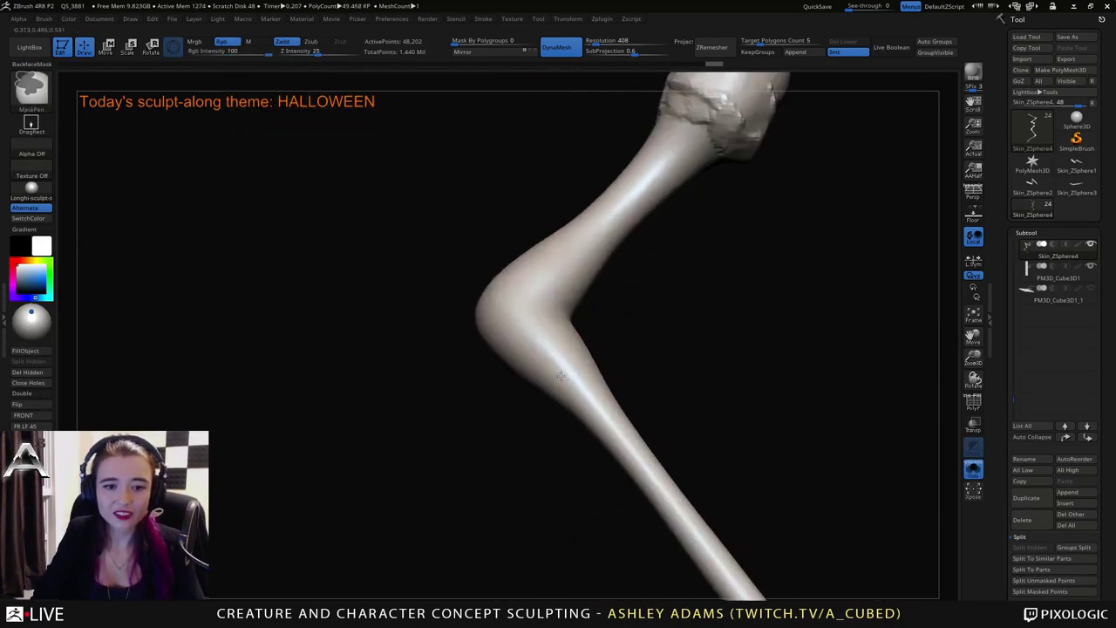
Carve creases across the side of the rear leg's upper knee with the DamStandard brush.
right_drag(558, 284, 500, 262)
drag(490, 269, 551, 295)
right_drag(541, 280, 445, 267)
drag(490, 282, 511, 301)
right_drag(610, 288, 488, 292)
drag(533, 303, 593, 278)
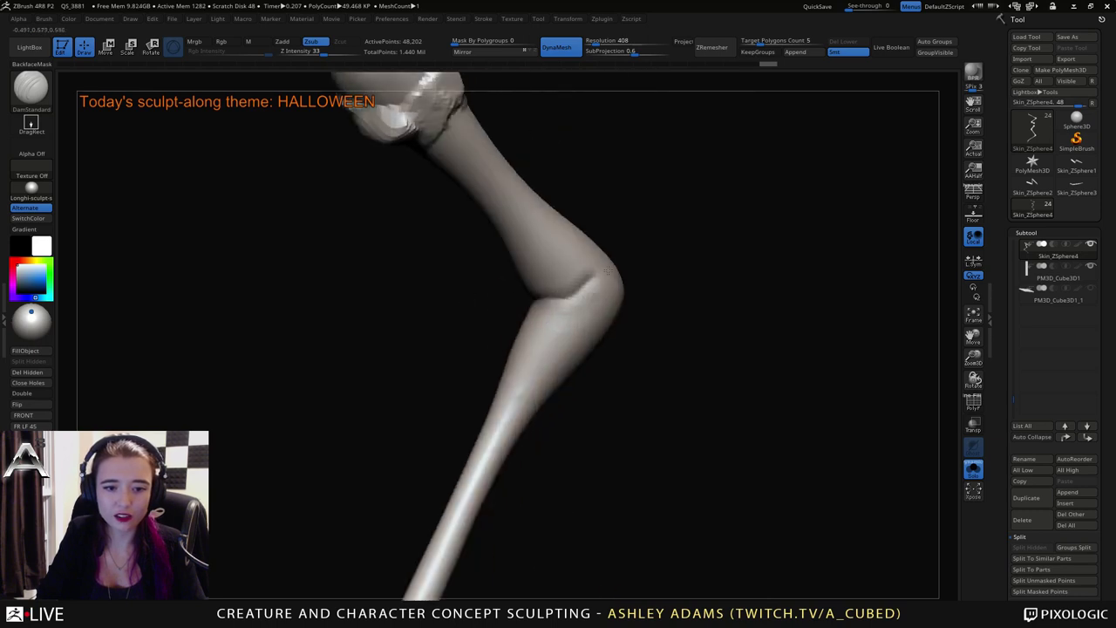
right_drag(645, 278, 584, 279)
drag(612, 278, 643, 228)
Continue the DamStandard creases around the front and back of the rear leg's upper knee to outline its rounded joint.
right_drag(658, 270, 668, 225)
drag(549, 326, 613, 314)
right_drag(662, 309, 561, 316)
drag(618, 329, 685, 319)
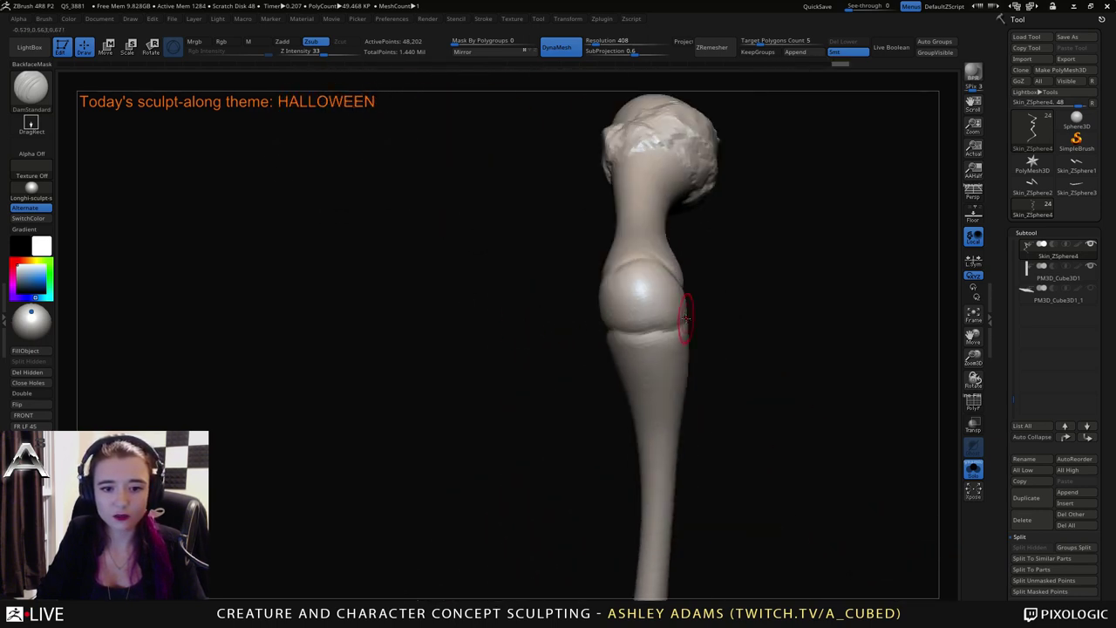
right_drag(772, 318, 699, 322)
drag(700, 323, 744, 322)
right_drag(807, 318, 722, 321)
drag(723, 321, 765, 318)
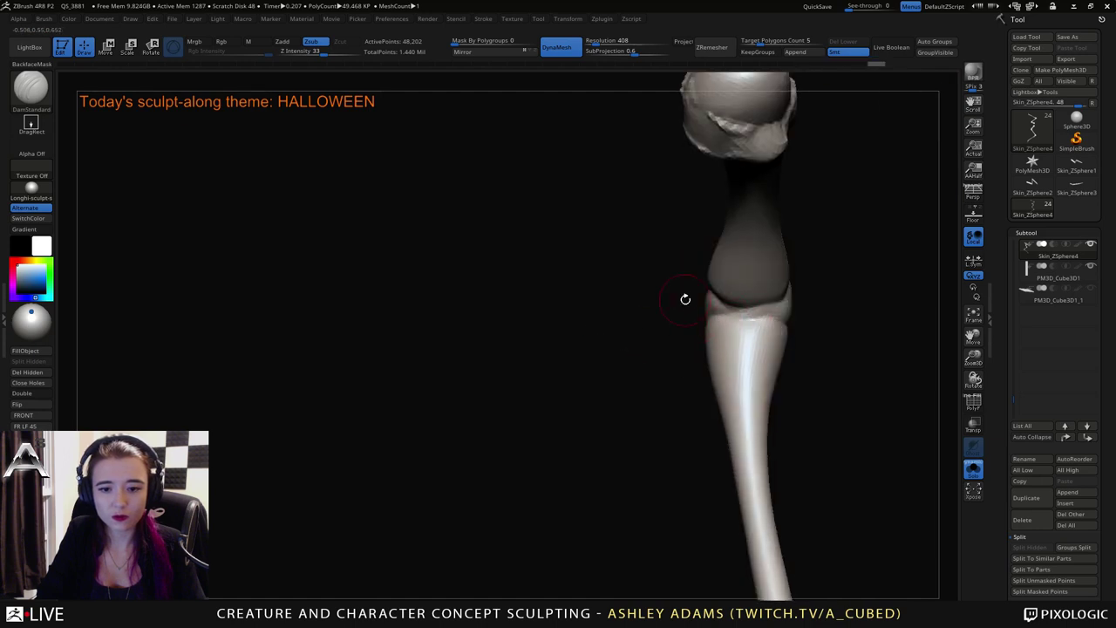
right_drag(685, 299, 755, 296)
right_drag(610, 295, 680, 289)
mouse_move(671, 276)
mouse_down()
mouse_move(615, 303)
mouse_move(662, 293)
mouse_move(586, 286)
mouse_move(576, 305)
mouse_move(610, 316)
mouse_move(601, 301)
mouse_move(578, 302)
mouse_up()
Sculpt the gap and bony ends of the rear leg's upper knee with the ClayBuildup brush.
key(b)
key(c)
key(b)
right_drag(627, 322, 543, 346)
right_click(543, 346)
mouse_move(554, 296)
mouse_down()
mouse_move(586, 307)
mouse_move(546, 303)
mouse_up()
right_drag(549, 305, 598, 308)
mouse_move(539, 297)
mouse_down()
mouse_move(507, 275)
mouse_move(519, 289)
mouse_up()
right_drag(523, 286, 602, 280)
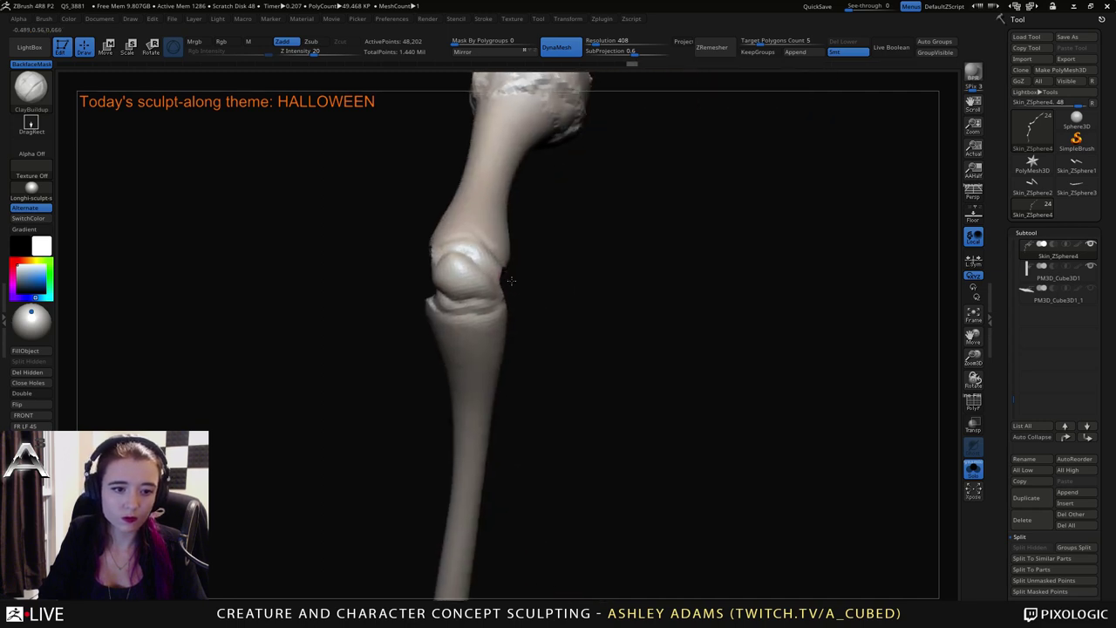
right_drag(513, 268, 558, 274)
Carve DamStandard creases all around the rear leg's lower knee, outlining a rounded ball between the two bones.
mouse_move(460, 260)
mouse_down()
mouse_move(442, 271)
mouse_move(514, 272)
mouse_move(510, 314)
mouse_move(530, 311)
mouse_move(526, 354)
mouse_move(602, 413)
mouse_move(474, 336)
mouse_up()
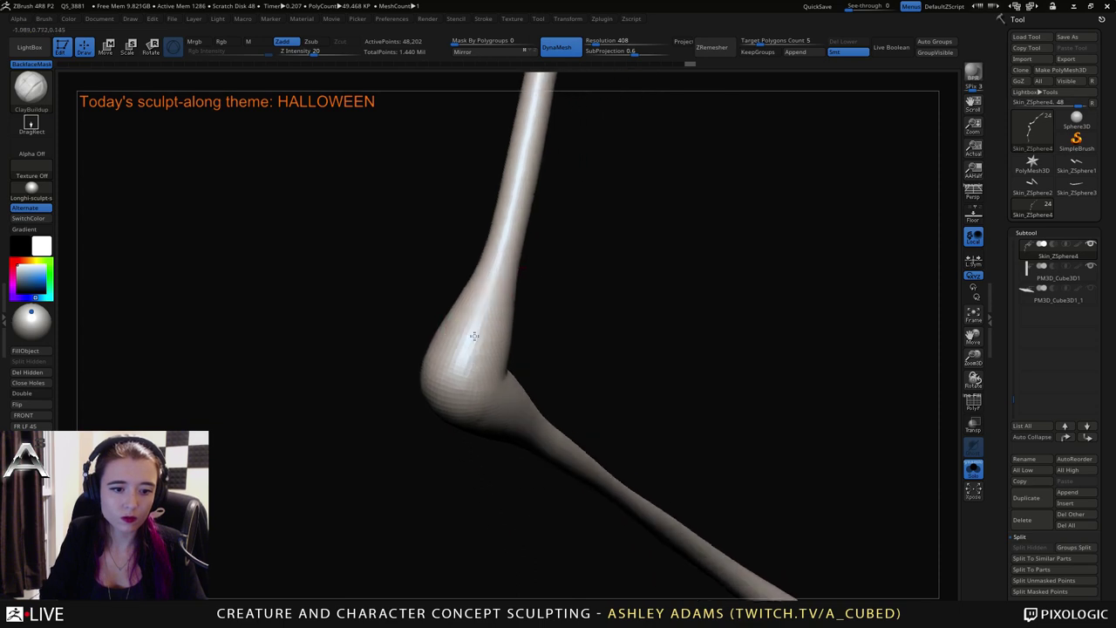
right_drag(474, 335, 516, 324)
key(b)
key(d)
key(s)
drag(441, 314, 462, 332)
right_drag(457, 326, 384, 292)
mouse_move(426, 334)
mouse_down()
mouse_move(478, 338)
mouse_move(386, 354)
mouse_up()
drag(471, 344, 527, 336)
drag(554, 345, 440, 360)
drag(521, 333, 558, 333)
mouse_move(632, 349)
mouse_down()
mouse_move(558, 351)
mouse_move(582, 301)
mouse_up()
drag(645, 310, 529, 322)
mouse_move(605, 301)
mouse_down()
mouse_move(593, 295)
mouse_move(574, 316)
mouse_up()
drag(493, 325, 599, 321)
mouse_move(548, 344)
mouse_down()
mouse_move(511, 359)
mouse_move(552, 381)
mouse_move(490, 374)
mouse_move(595, 377)
mouse_move(528, 348)
mouse_move(541, 324)
mouse_up()
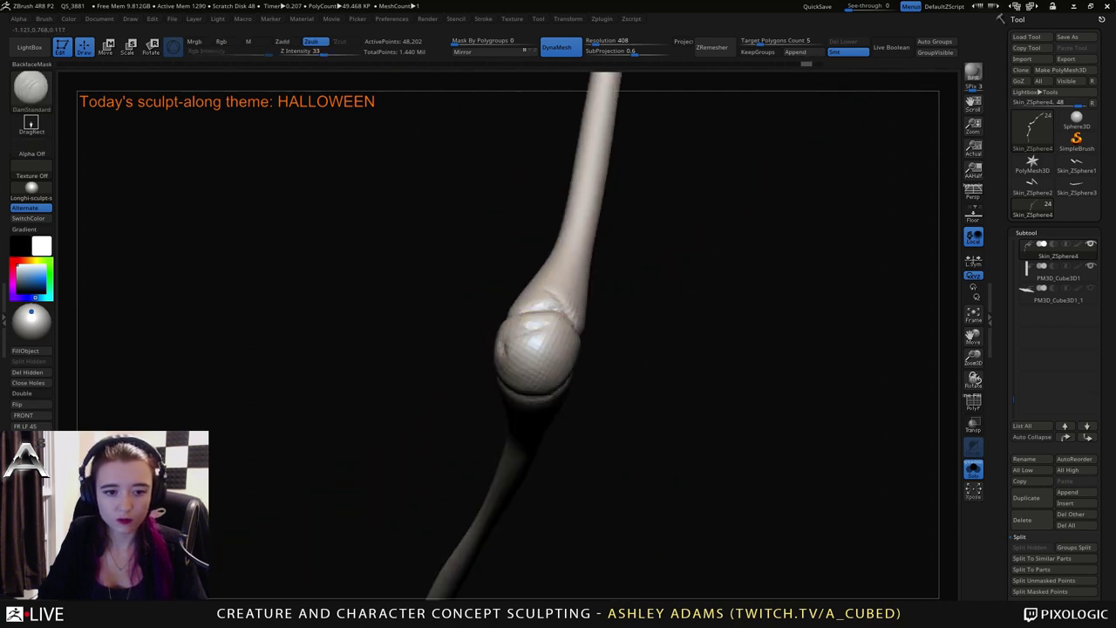
Sculpt the gap and kneecap of the rear leg's lower knee with the ClayBuildup brush.
key(b)
key(c)
key(b)
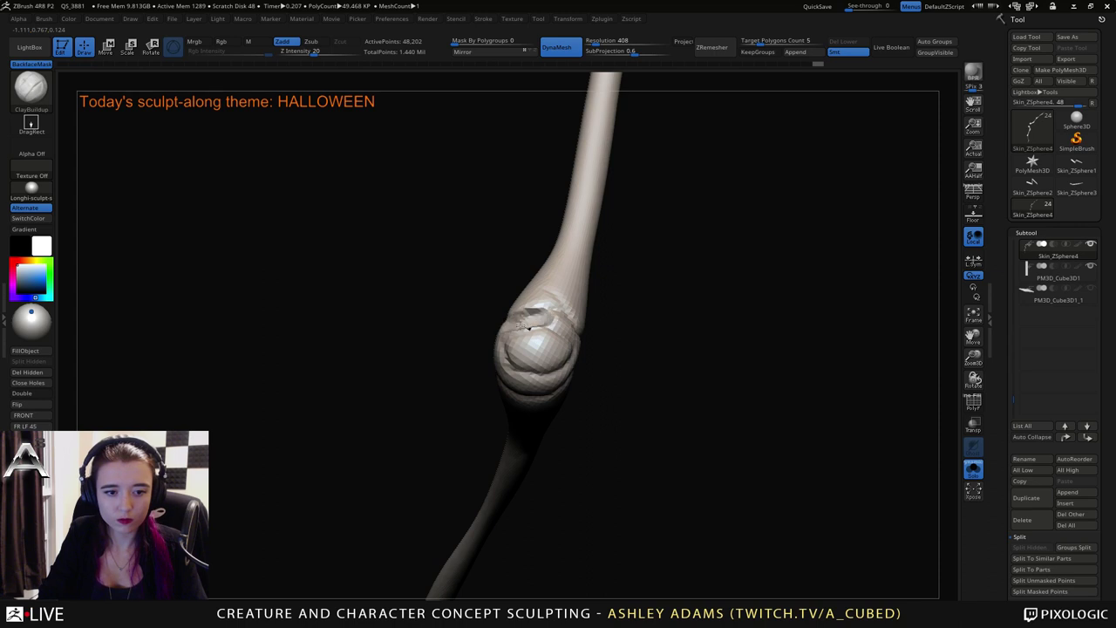
right_drag(526, 326, 575, 330)
mouse_move(521, 327)
mouse_down()
mouse_move(497, 327)
mouse_move(507, 363)
mouse_move(535, 384)
mouse_up()
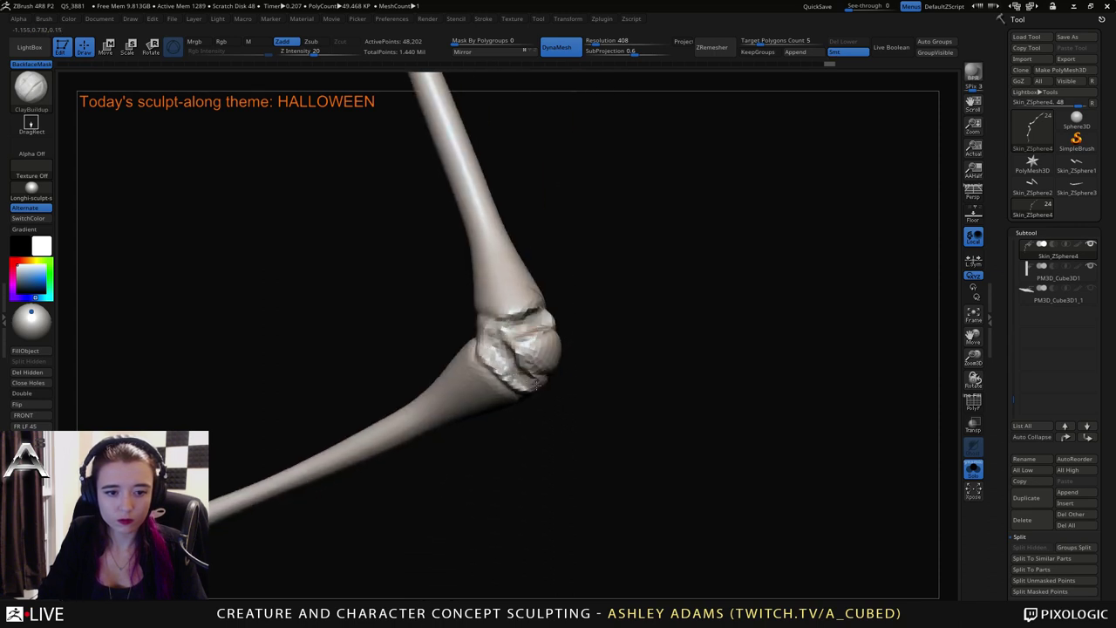
right_drag(536, 385, 458, 314)
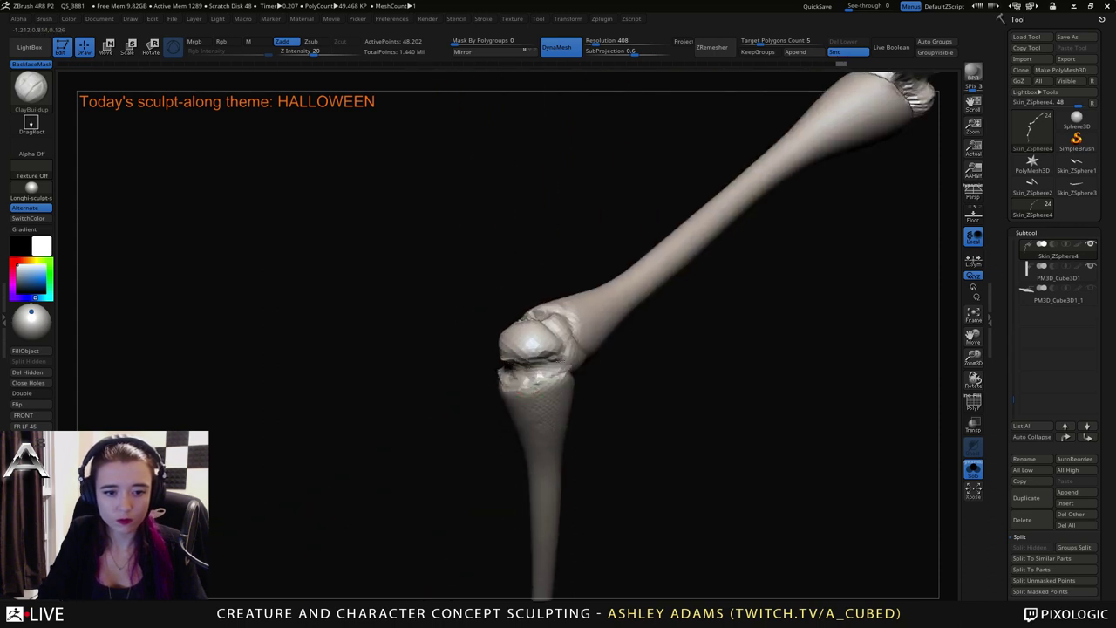
right_drag(565, 359, 503, 347)
mouse_move(587, 354)
mouse_down()
mouse_move(597, 364)
mouse_move(572, 338)
mouse_move(574, 319)
mouse_up()
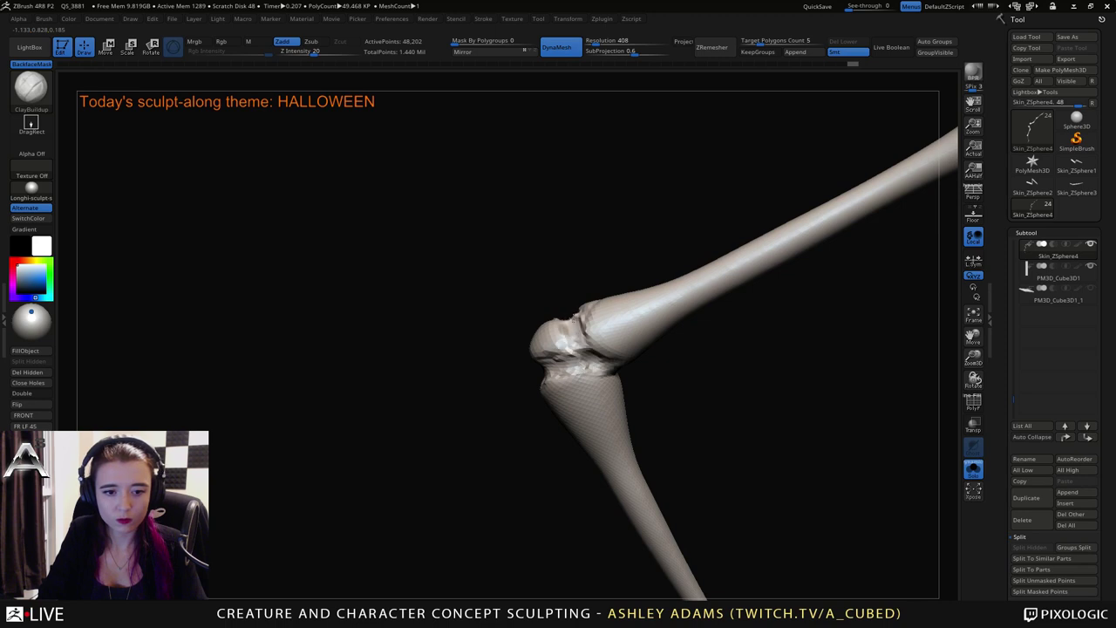
Deepen the gap on the inner and back sides of the rear leg's lower knee with ClayBuildup.
right_drag(572, 320, 624, 342)
drag(559, 354, 498, 337)
right_drag(497, 338, 579, 356)
drag(476, 350, 524, 333)
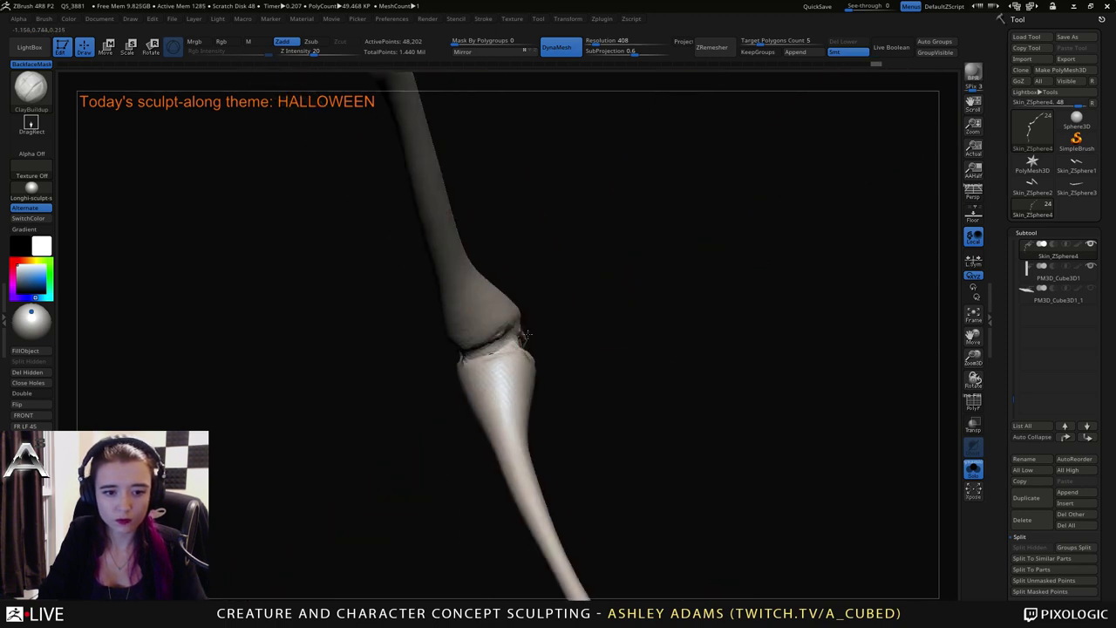
right_drag(529, 334, 518, 326)
drag(519, 326, 545, 338)
ctrl+right_drag(539, 383, 522, 351)
Carve DamStandard creases all around the rear leg's ankle to separate the foot from the shin.
alt+right_drag(469, 558, 474, 366)
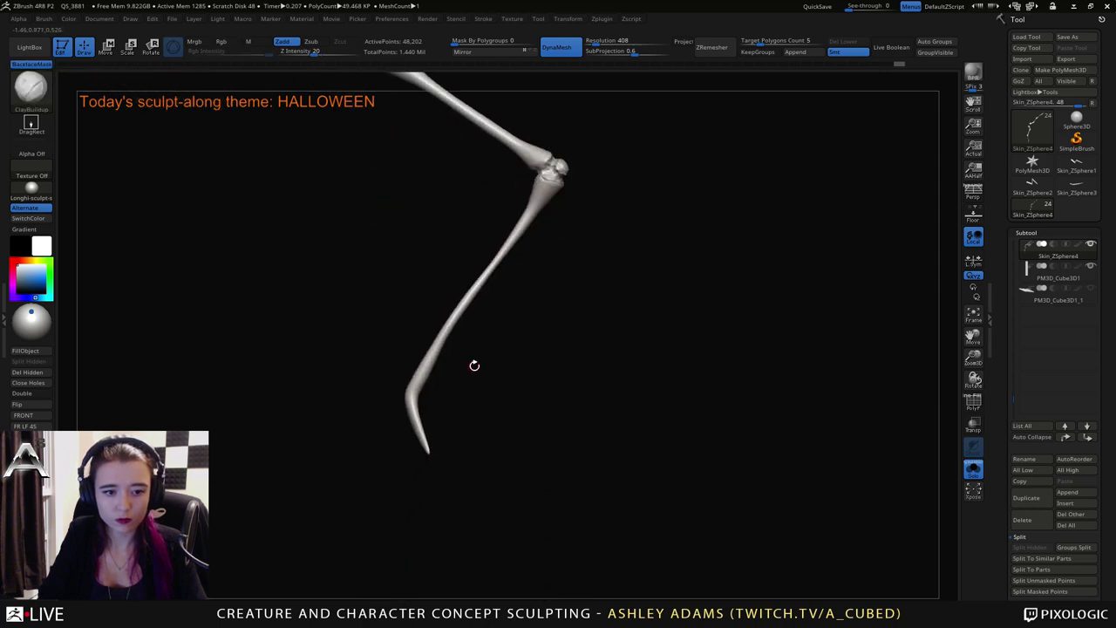
key(b)
key(d)
key(s)
mouse_move(453, 405)
alt+right_down()
mouse_move(567, 336)
mouse_move(561, 405)
mouse_move(594, 248)
mouse_move(552, 319)
mouse_move(592, 320)
mouse_move(545, 327)
mouse_move(491, 286)
alt+right_up()
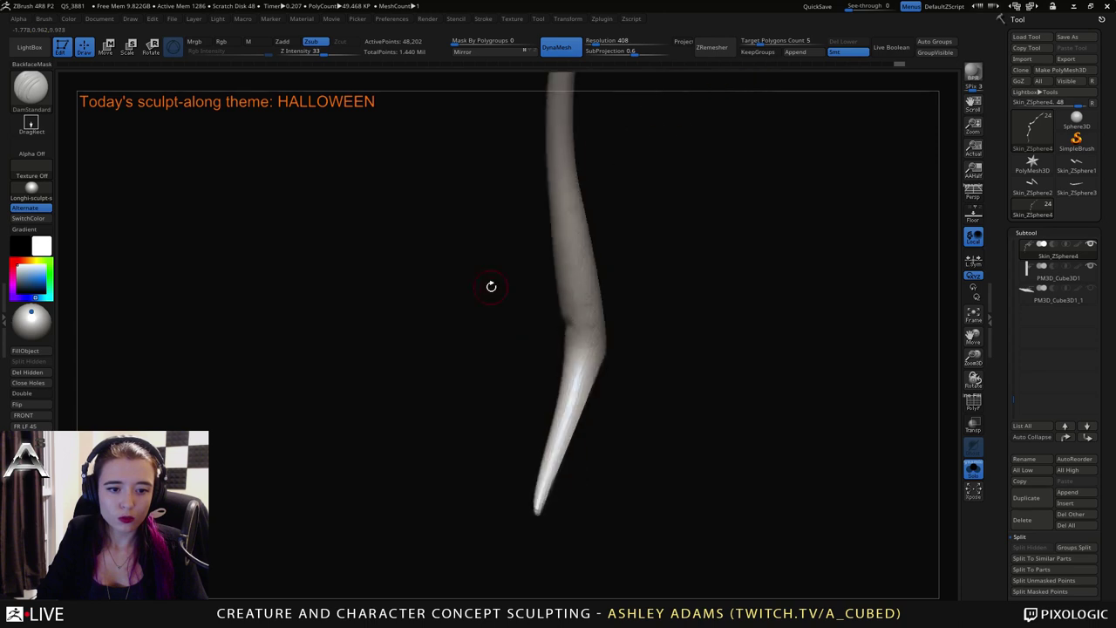
right_drag(580, 327, 520, 329)
right_drag(610, 336, 604, 340)
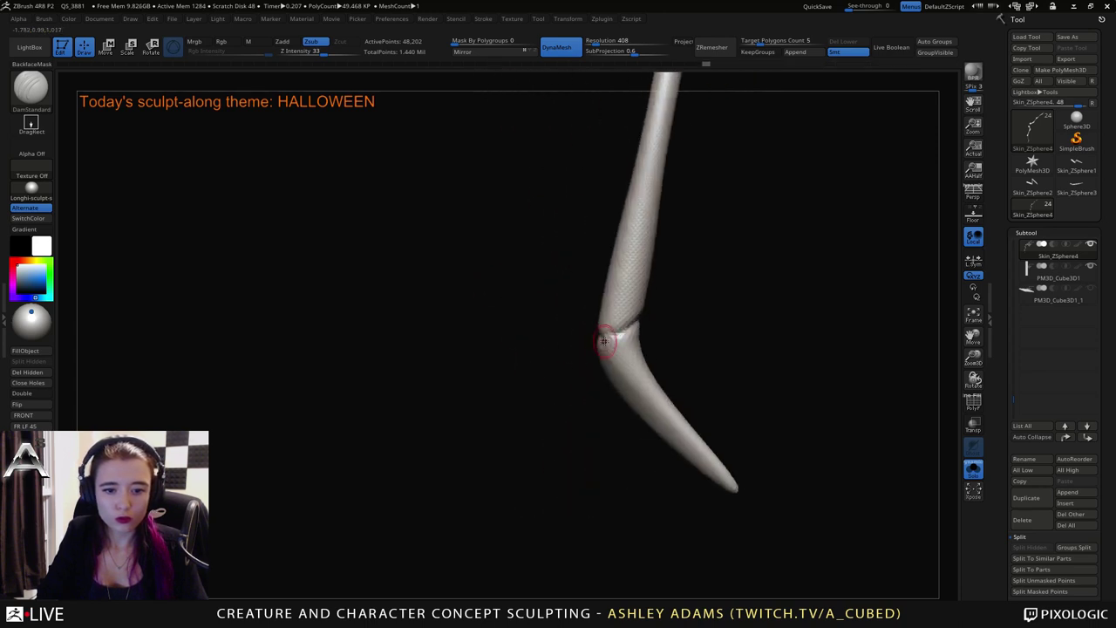
drag(602, 351, 629, 349)
right_drag(656, 349, 586, 351)
drag(608, 351, 663, 347)
right_drag(667, 347, 568, 350)
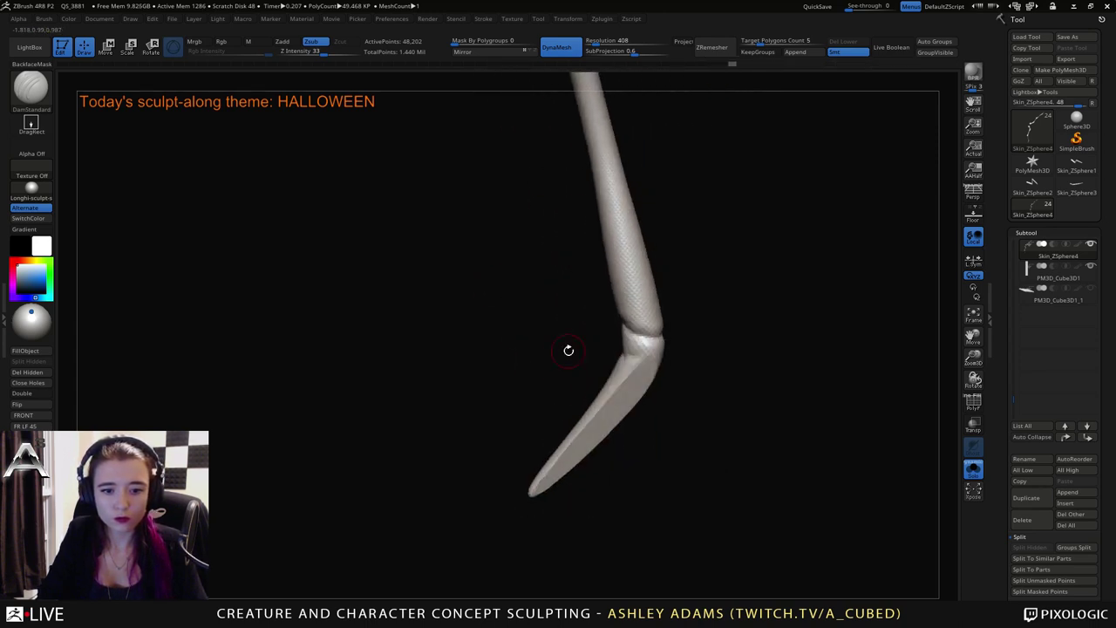
drag(618, 353, 678, 353)
right_drag(678, 353, 623, 352)
drag(635, 349, 666, 347)
right_drag(670, 354, 584, 366)
Sculpt the ankle joint and foot of the rear leg with ClayBuildup, and turn off Solo mode.
key(b)
key(c)
key(b)
drag(643, 358, 675, 336)
mouse_move(679, 347)
right_down()
mouse_move(633, 351)
mouse_move(660, 334)
mouse_move(671, 337)
mouse_move(573, 352)
mouse_move(670, 334)
mouse_move(690, 310)
mouse_move(697, 349)
mouse_move(708, 349)
right_up()
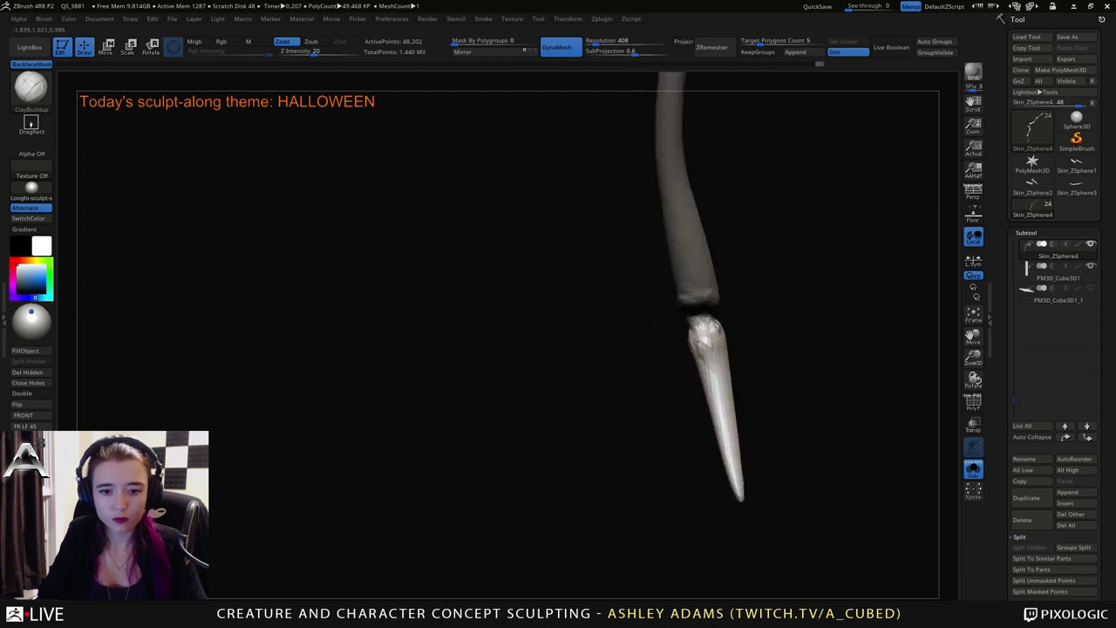
mouse_move(705, 342)
mouse_down()
mouse_move(731, 443)
mouse_move(706, 337)
mouse_up()
mouse_move(663, 308)
right_down()
mouse_move(685, 315)
mouse_move(696, 288)
right_up()
mouse_move(696, 272)
mouse_down()
mouse_move(692, 295)
mouse_move(718, 289)
mouse_move(680, 256)
mouse_up()
click(976, 469)
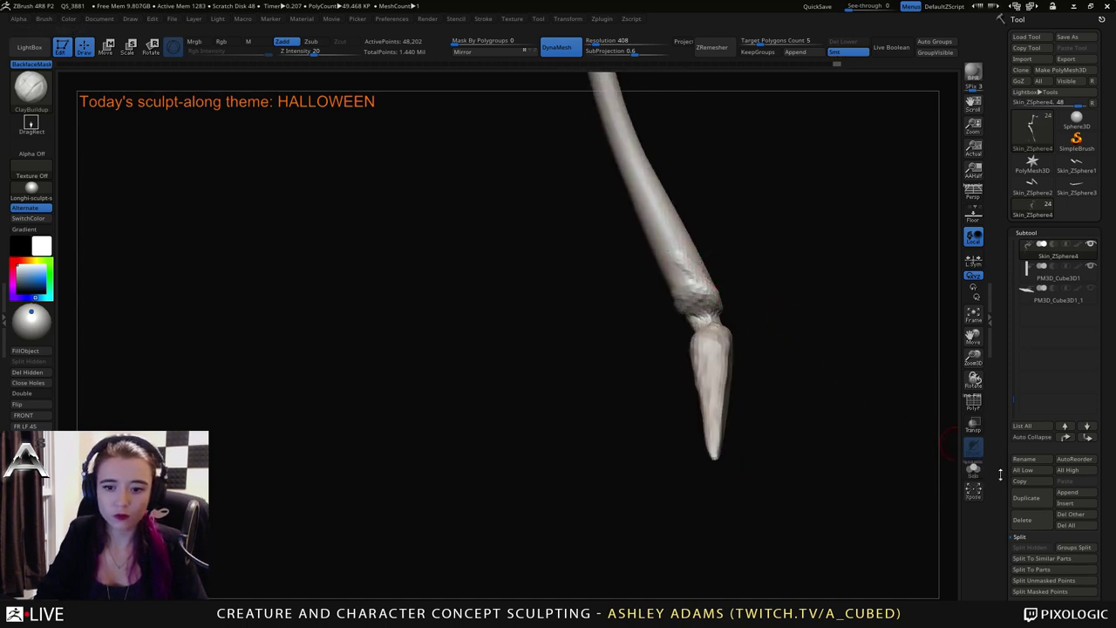
Select the undetailed front walking leg subtool Skin_ZSphere2 and isolate it with Solo mode.
ctrl+right_drag(807, 366, 760, 157)
alt+right_drag(735, 326, 774, 424)
right_drag(774, 423, 758, 340)
right_drag(620, 353, 619, 294)
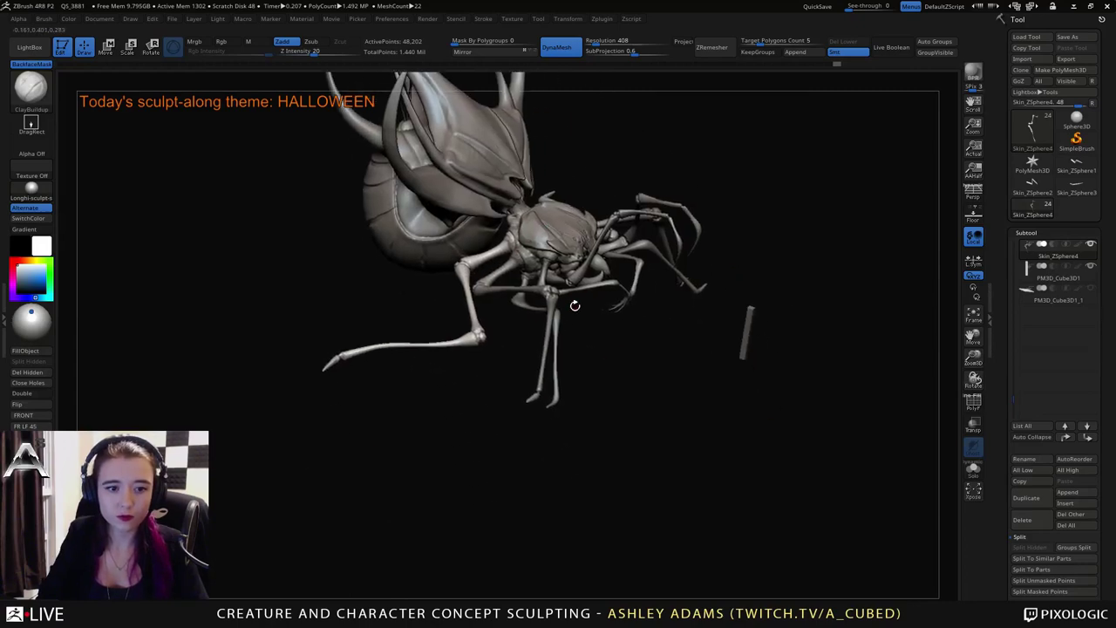
alt+click(559, 319)
ctrl+right_drag(706, 363, 789, 475)
click(973, 471)
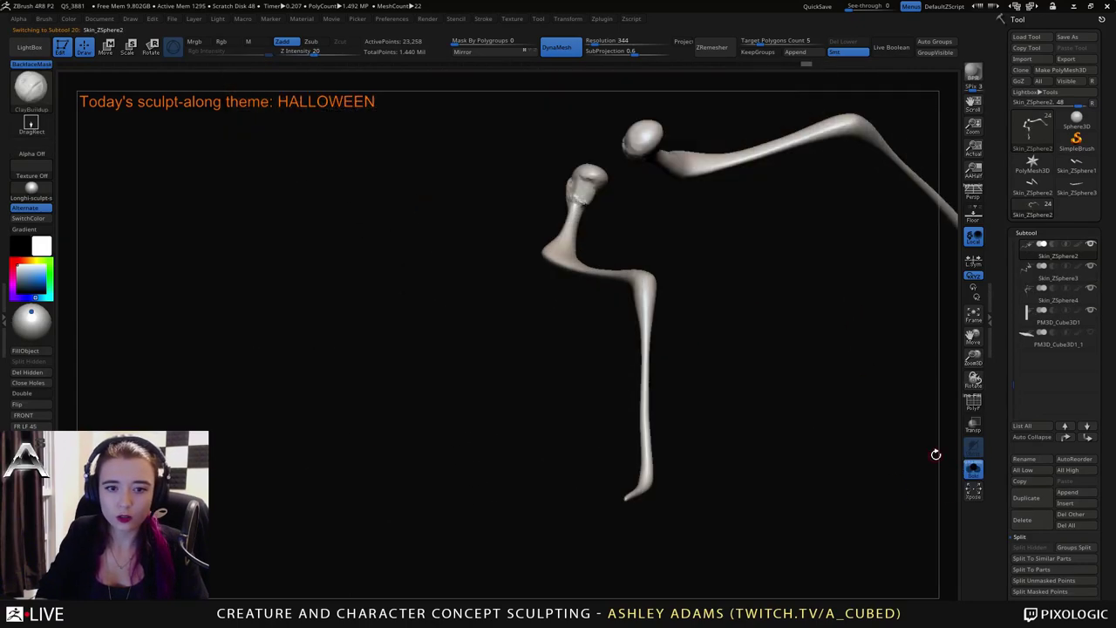
Carve creases around the front walking leg's upper knee with the DamStandard brush.
alt+right_drag(647, 204, 702, 349)
right_drag(700, 196, 685, 279)
alt+right_drag(748, 173, 657, 451)
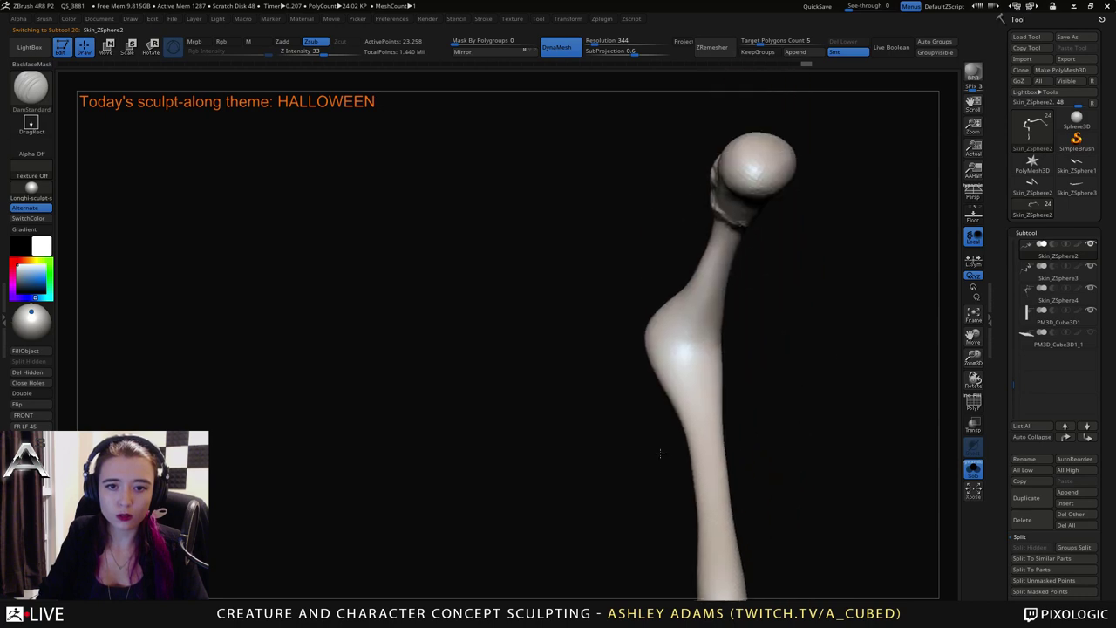
mouse_move(660, 310)
right_down()
mouse_move(686, 323)
mouse_move(625, 336)
mouse_move(686, 332)
mouse_move(729, 295)
mouse_move(777, 328)
mouse_move(759, 252)
mouse_move(672, 302)
mouse_move(694, 274)
right_up()
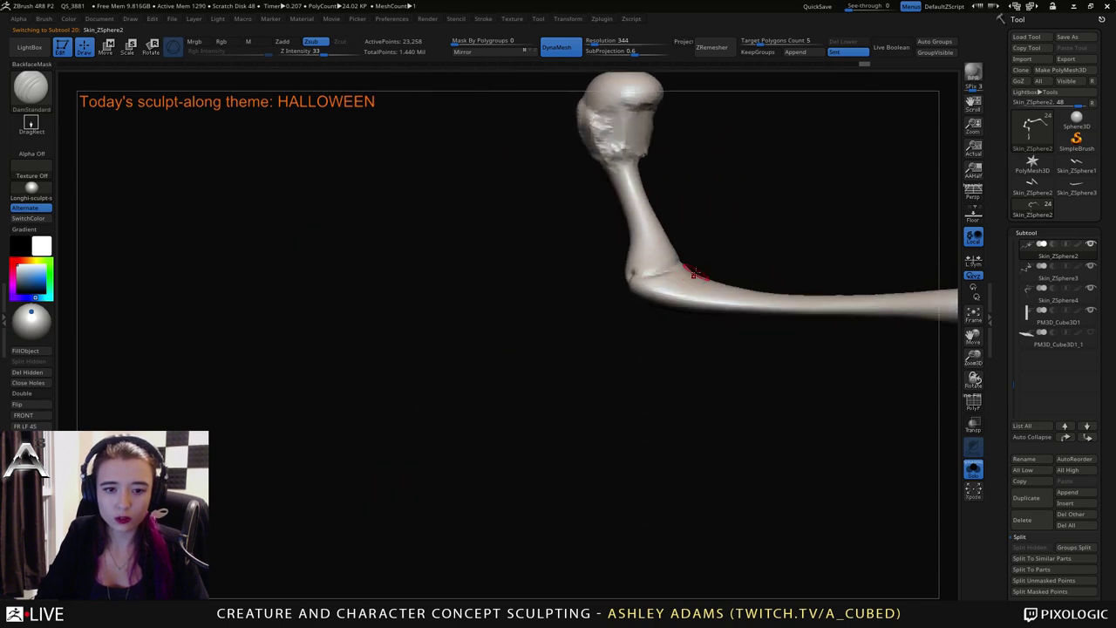
right_drag(660, 320, 704, 276)
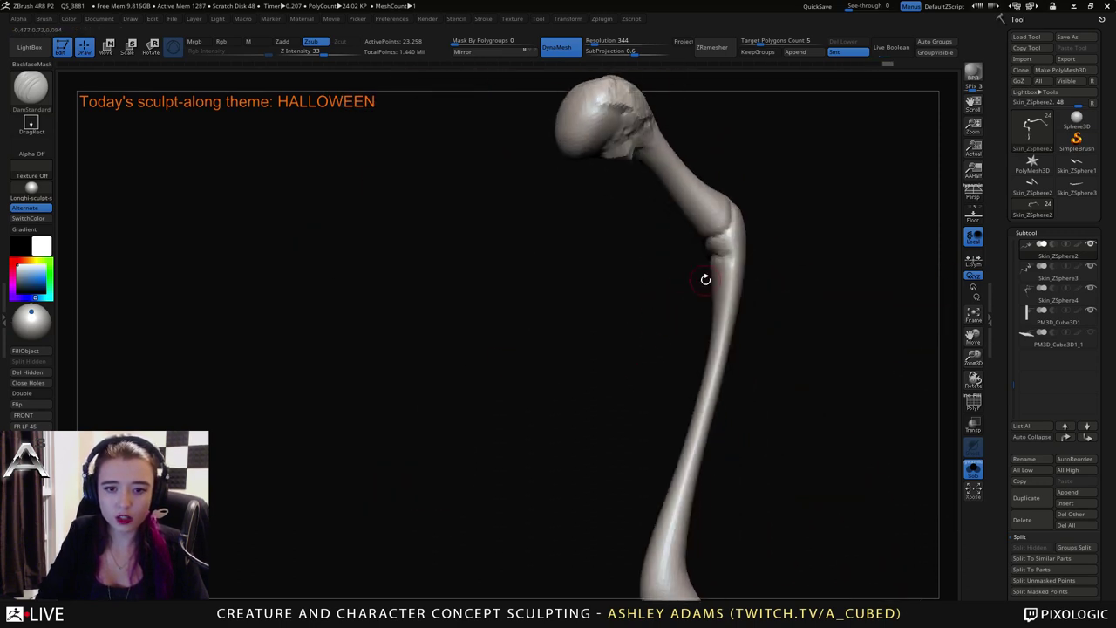
mouse_move(750, 246)
right_down()
mouse_move(742, 249)
mouse_move(765, 241)
mouse_move(702, 291)
mouse_move(693, 277)
mouse_move(656, 284)
right_up()
Sculpt the gap and bony ends of the front walking leg's upper knee with ClayBuildup and smooth the joint.
key(b)
key(c)
key(b)
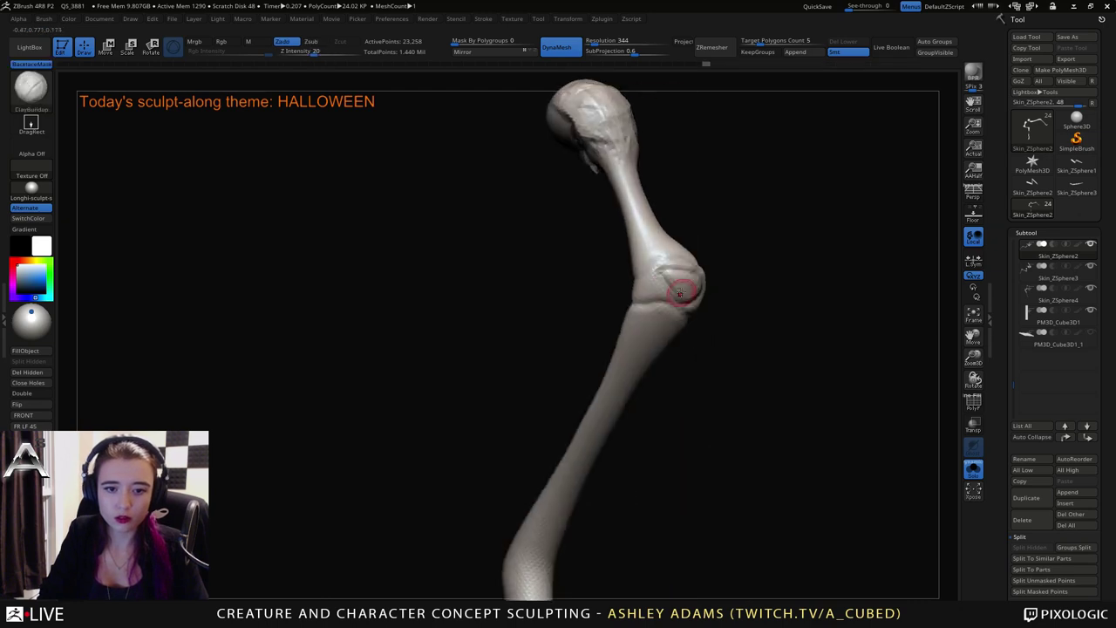
mouse_move(652, 284)
mouse_down()
mouse_move(644, 297)
mouse_move(655, 293)
mouse_up()
right_drag(664, 259, 660, 304)
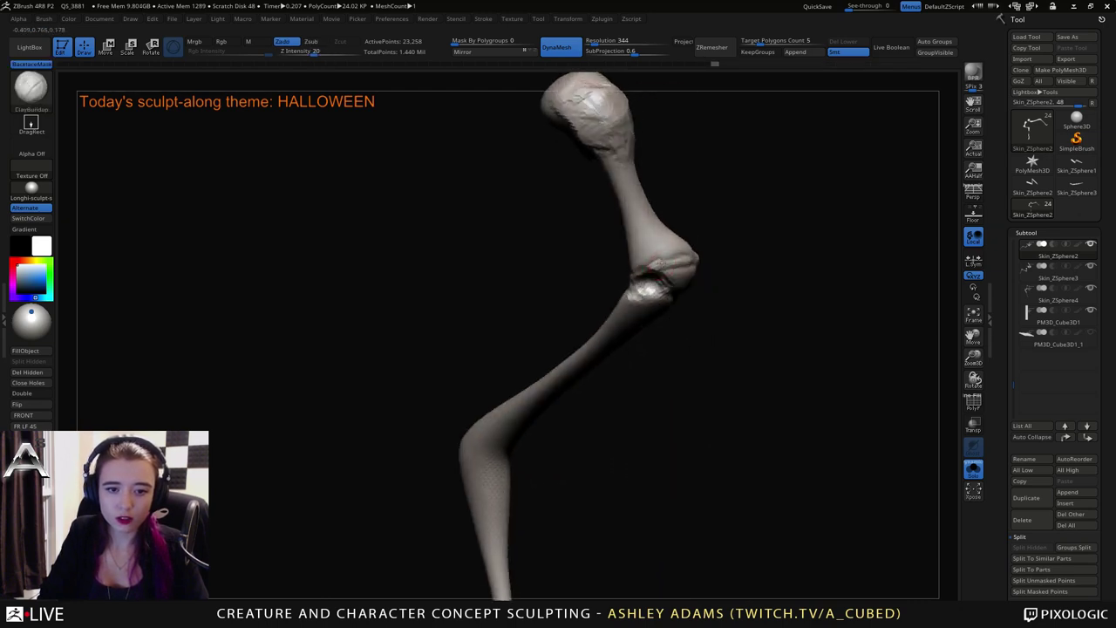
drag(649, 270, 682, 256)
mouse_move(686, 258)
right_down()
mouse_move(673, 261)
mouse_move(723, 266)
mouse_move(705, 255)
mouse_move(750, 253)
mouse_move(769, 222)
right_up()
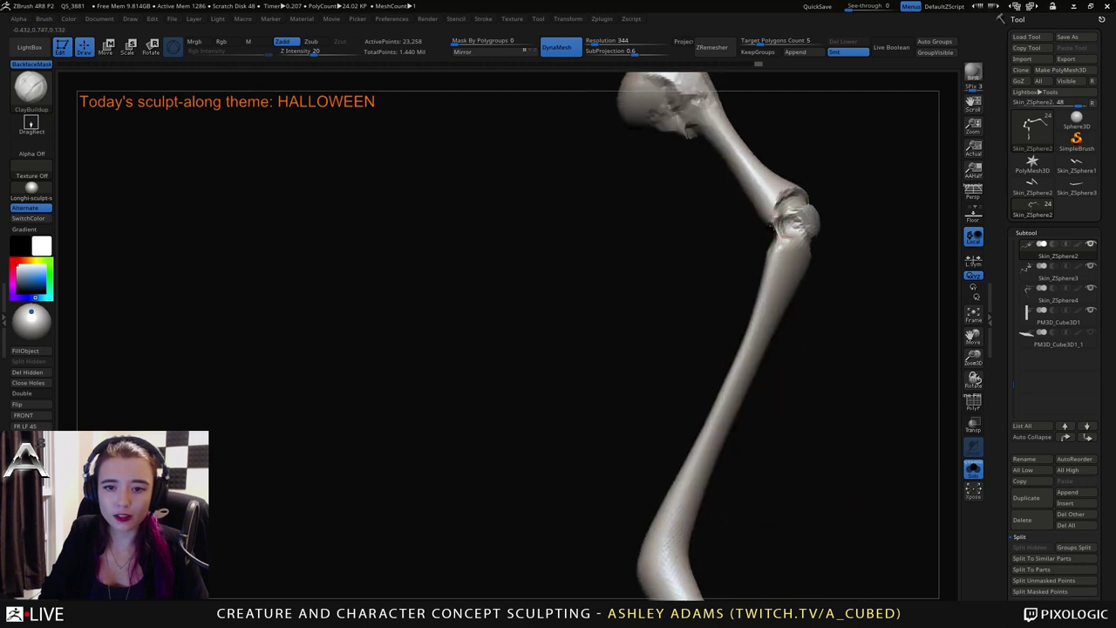
drag(776, 232, 790, 220)
right_drag(782, 227, 798, 227)
shift+drag(786, 225, 787, 238)
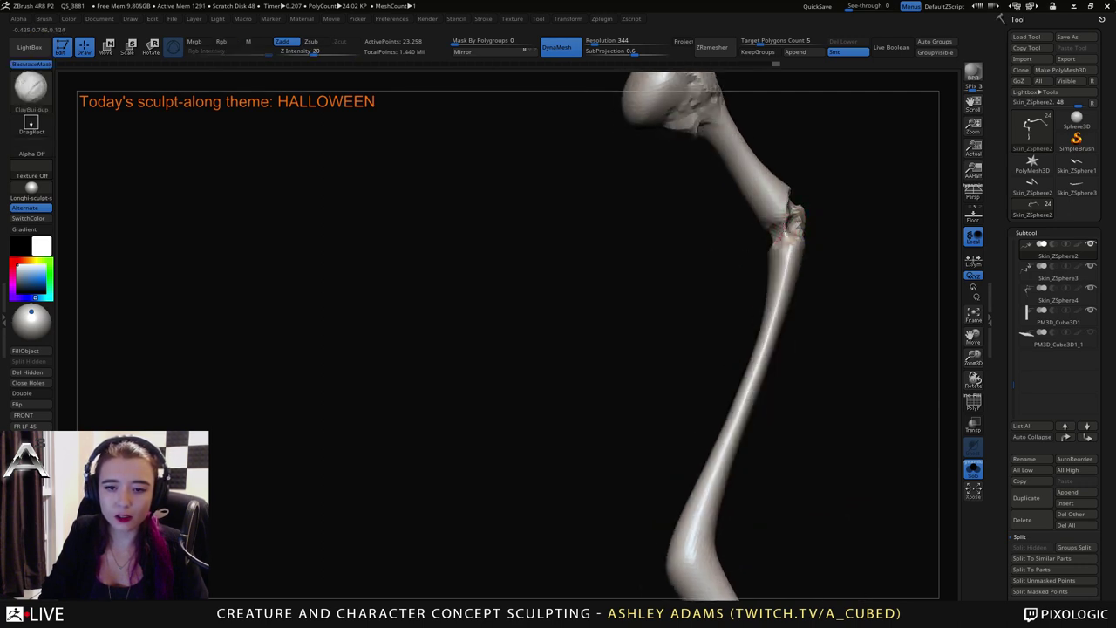
Crease the front walking leg's lower knee with DamStandard and sculpt its gap and bony ends with ClayBuildup.
mouse_move(778, 236)
right_down()
mouse_move(762, 238)
mouse_move(750, 221)
mouse_move(753, 354)
mouse_move(672, 276)
mouse_move(641, 279)
mouse_move(647, 291)
mouse_move(670, 284)
mouse_move(645, 307)
mouse_move(655, 312)
mouse_move(683, 313)
mouse_move(668, 302)
mouse_move(685, 309)
mouse_move(747, 286)
right_up()
key(b)
key(d)
key(s)
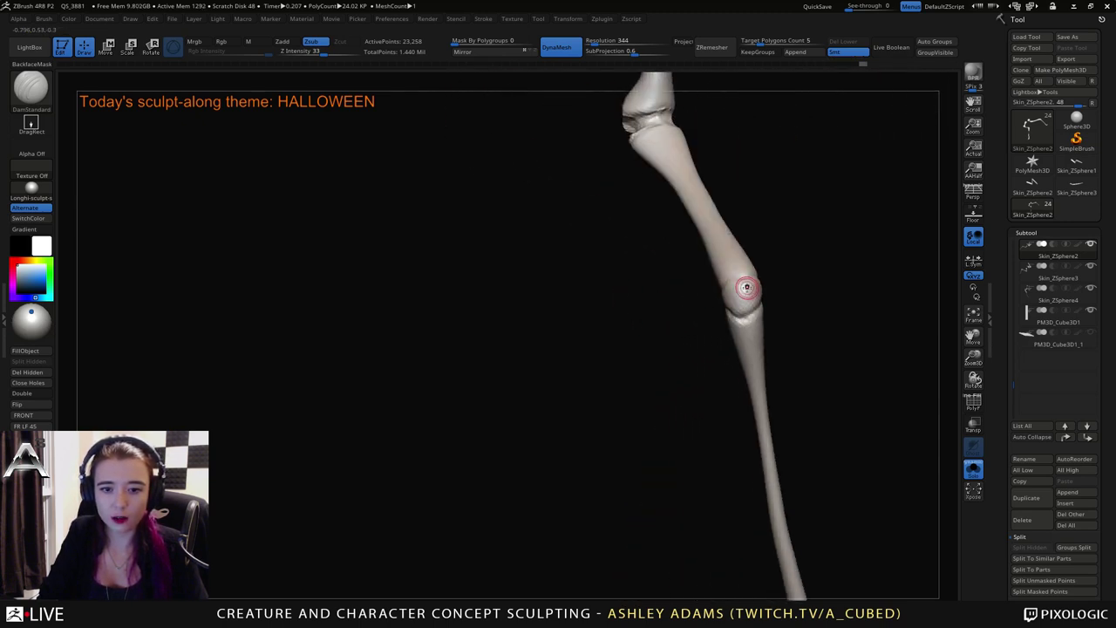
key(b)
key(c)
key(b)
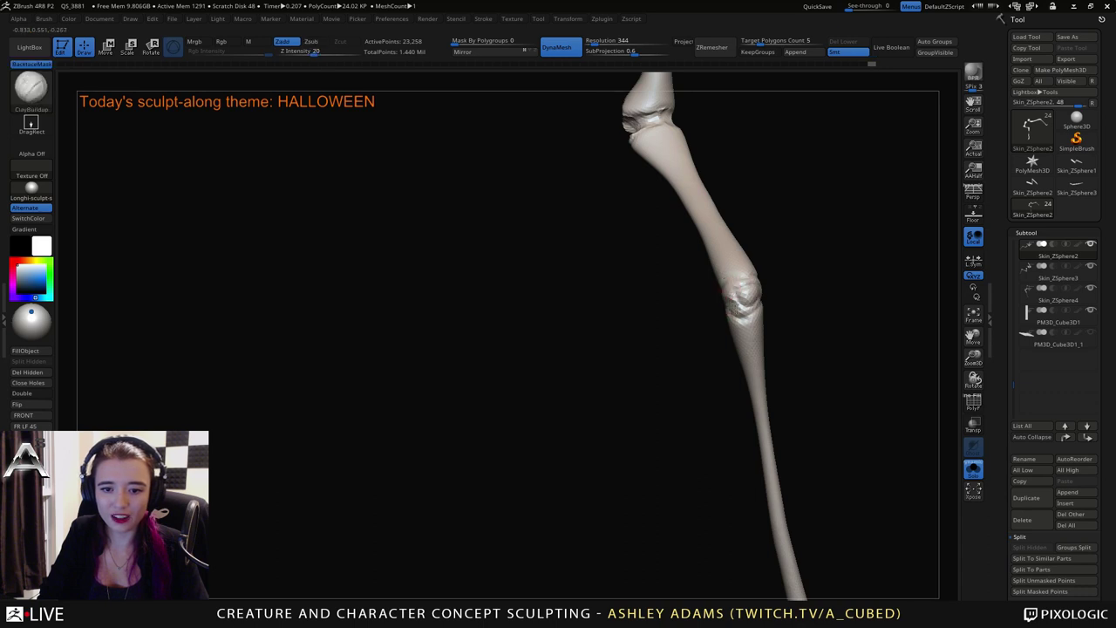
right_drag(737, 298, 708, 280)
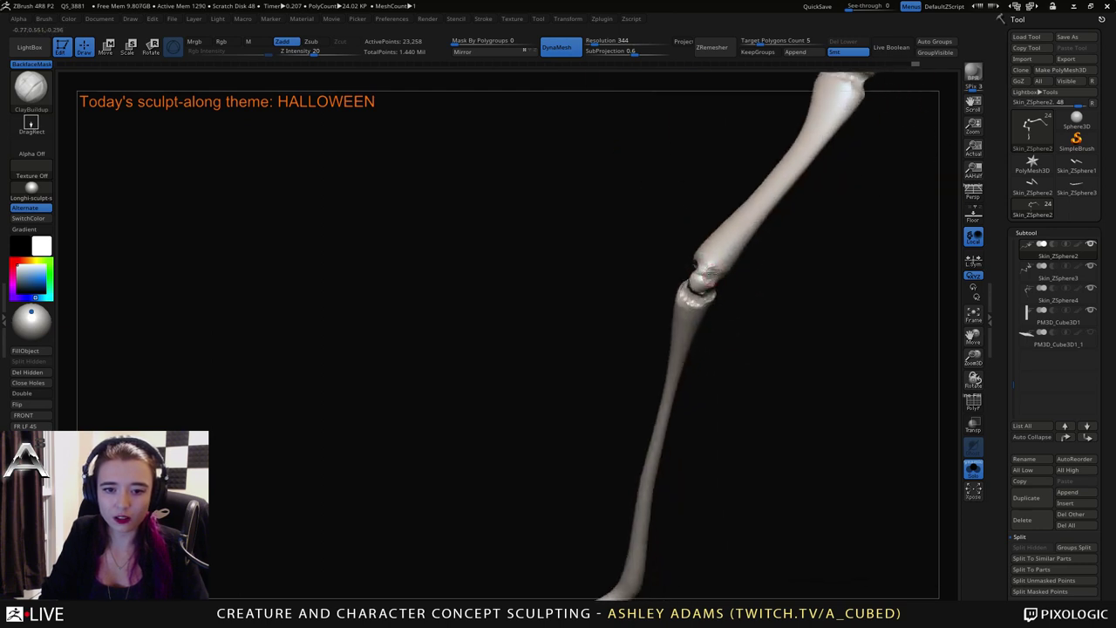
Carve a DamStandard crease around the front walking leg's ankle.
alt+drag(666, 239, 747, 351)
alt+drag(711, 408, 687, 319)
key(b)
key(d)
key(s)
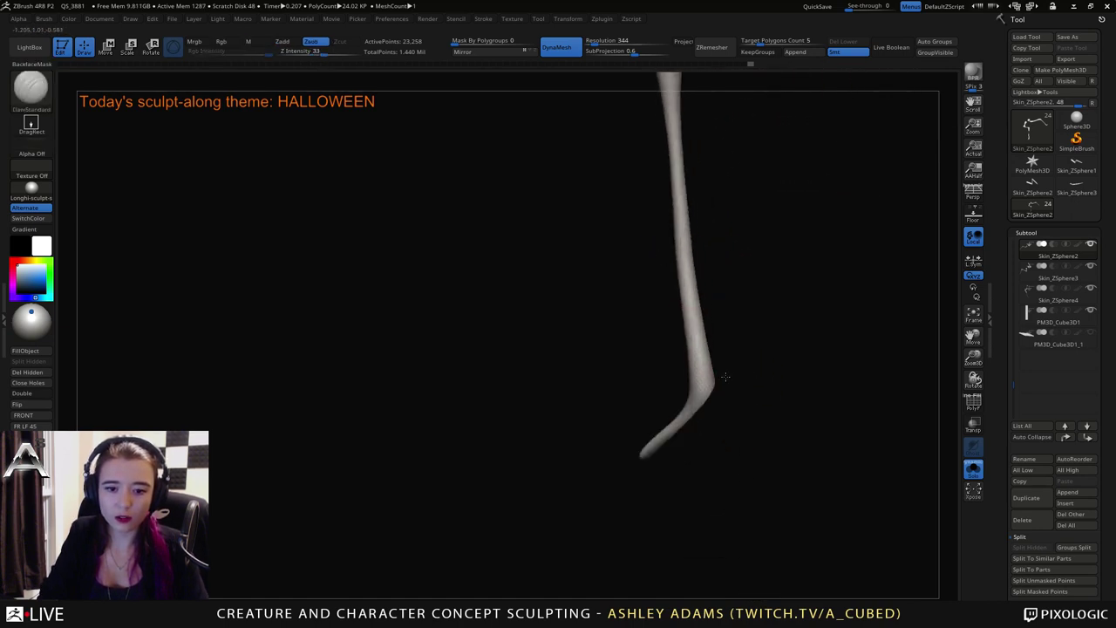
mouse_move(656, 371)
mouse_down()
mouse_move(689, 375)
mouse_move(638, 382)
mouse_up()
drag(621, 445, 689, 449)
drag(729, 361, 749, 366)
drag(663, 440, 702, 443)
mouse_move(729, 377)
mouse_down()
mouse_move(672, 385)
mouse_move(794, 408)
mouse_up()
Sculpt the gap and bony ends of the front walking leg's ankle with the ClayBuildup brush.
key(b)
key(c)
key(b)
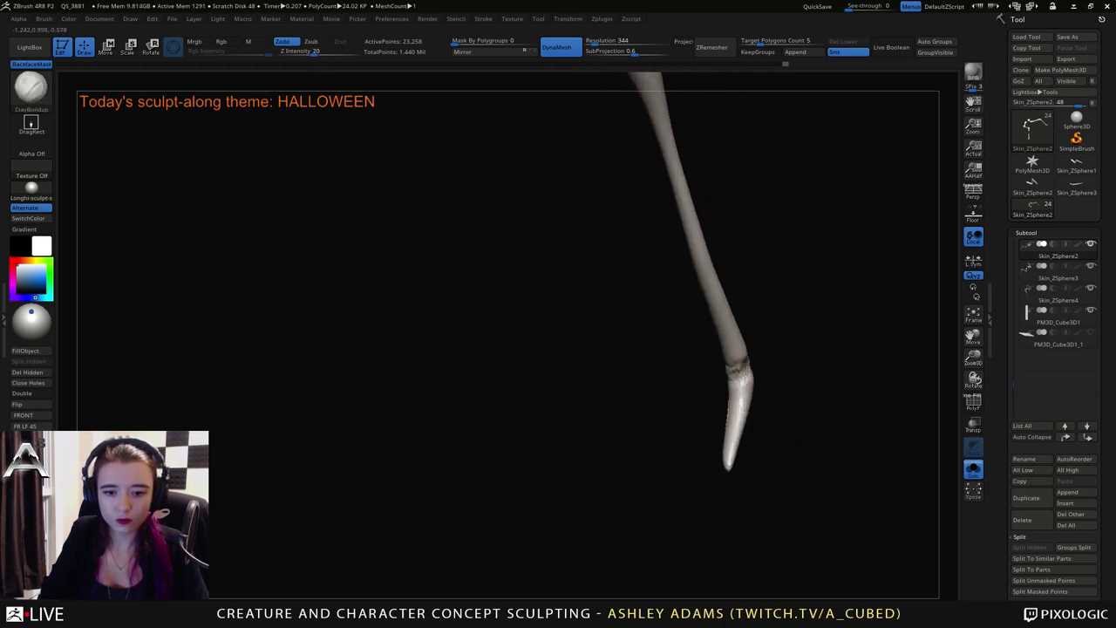
drag(739, 373, 672, 439)
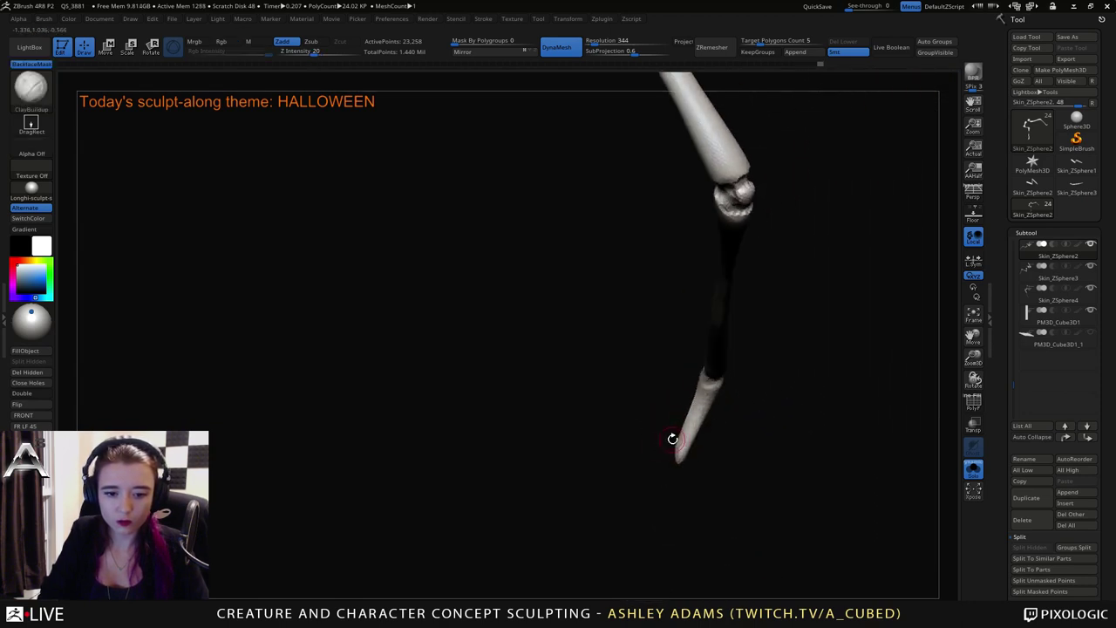
mouse_move(718, 400)
mouse_down()
mouse_move(702, 410)
mouse_move(709, 391)
mouse_move(765, 398)
mouse_move(746, 392)
mouse_move(702, 430)
mouse_up()
mouse_move(733, 362)
mouse_down()
mouse_move(717, 361)
mouse_move(718, 345)
mouse_up()
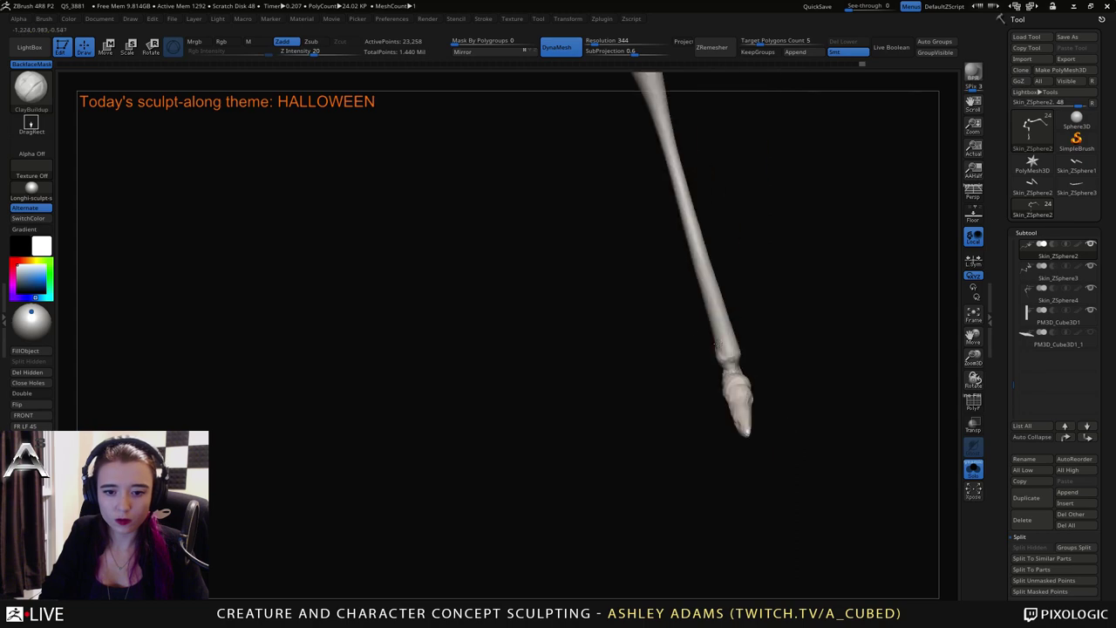
Show the whole creature, select the small clawed front arms' subtool and isolate it.
click(974, 471)
alt+drag(806, 349, 750, 457)
mouse_move(749, 458)
mouse_down()
mouse_move(773, 428)
mouse_move(741, 439)
mouse_up()
alt+drag(915, 462, 752, 500)
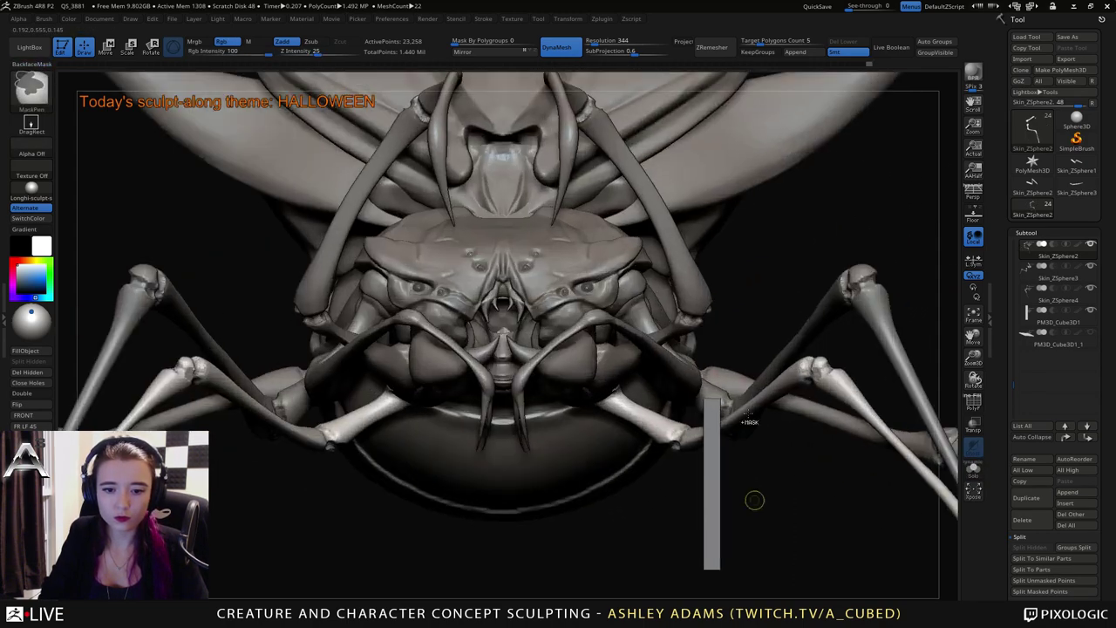
alt+click(679, 365)
drag(811, 470, 731, 427)
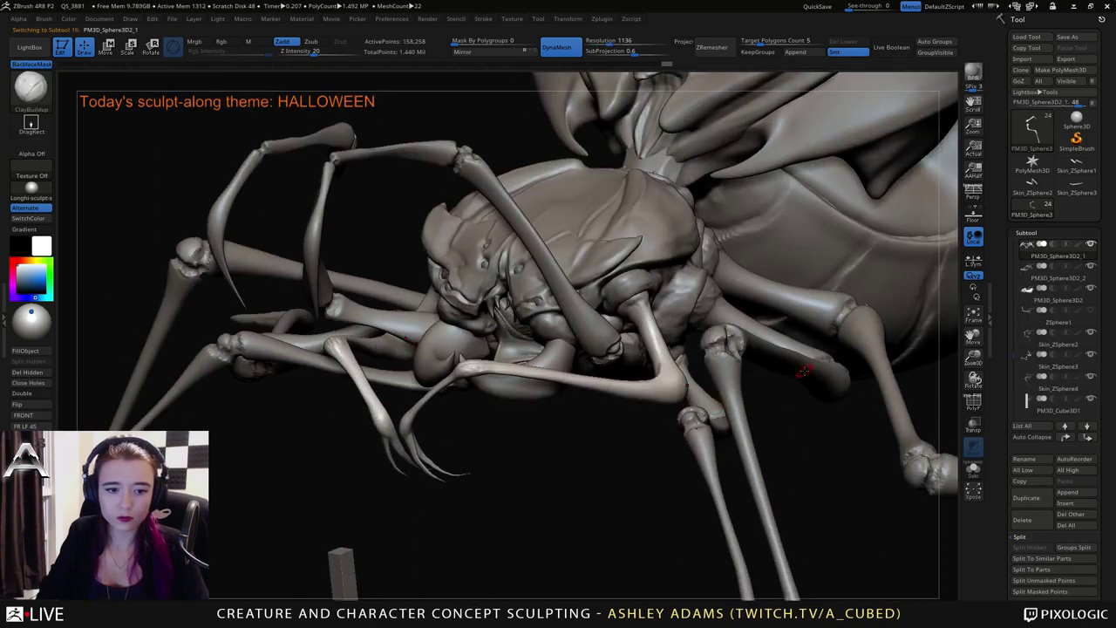
click(974, 471)
mouse_move(817, 420)
alt+mouse_down()
mouse_move(673, 306)
mouse_move(679, 349)
mouse_move(689, 314)
mouse_move(623, 336)
mouse_move(694, 326)
alt+mouse_up()
Carve creases above and below the clawed front arm's elbow with the DamStandard brush.
key(b)
key(d)
key(s)
drag(741, 338, 617, 342)
drag(678, 331, 707, 315)
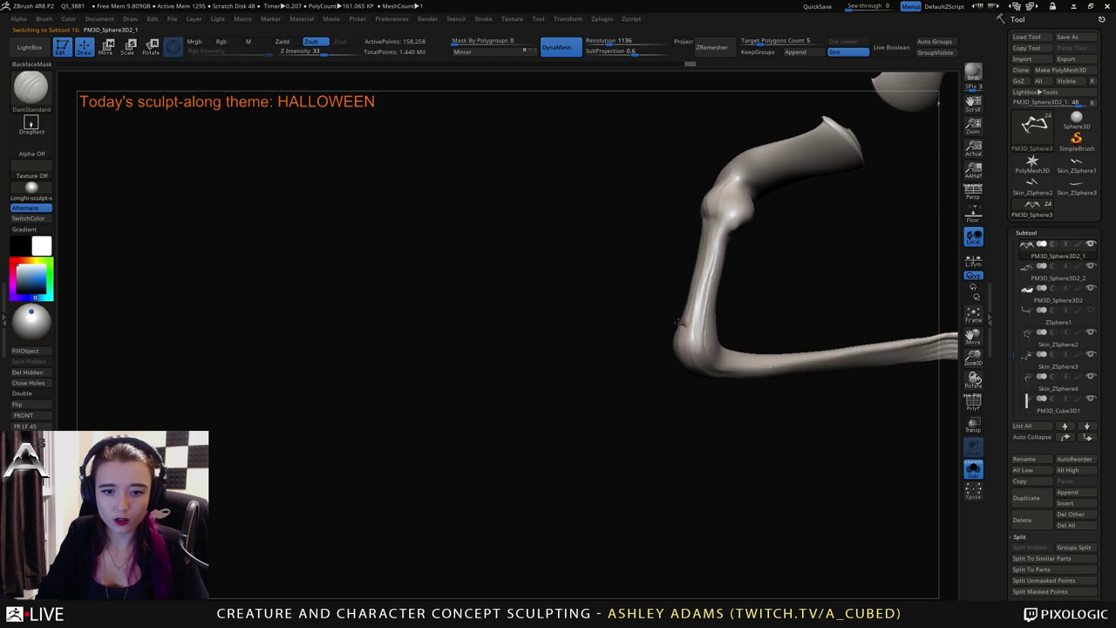
drag(758, 348, 605, 359)
drag(722, 335, 744, 327)
mouse_move(671, 331)
mouse_down()
mouse_move(755, 301)
mouse_move(789, 318)
mouse_up()
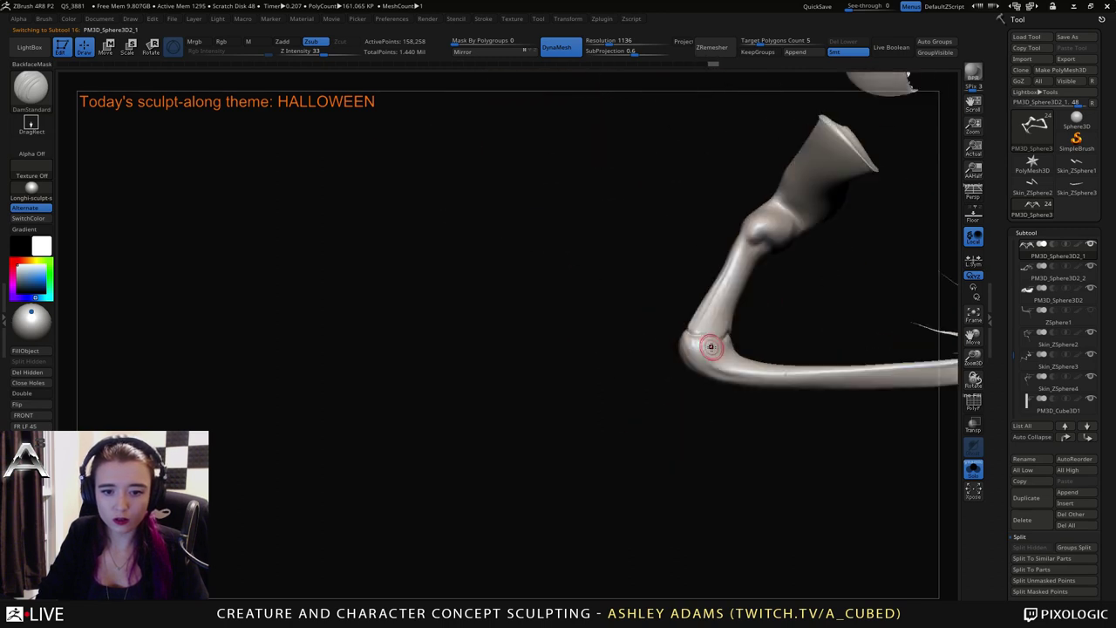
mouse_move(734, 354)
mouse_down()
mouse_move(720, 374)
mouse_move(761, 297)
mouse_up()
drag(710, 375, 737, 305)
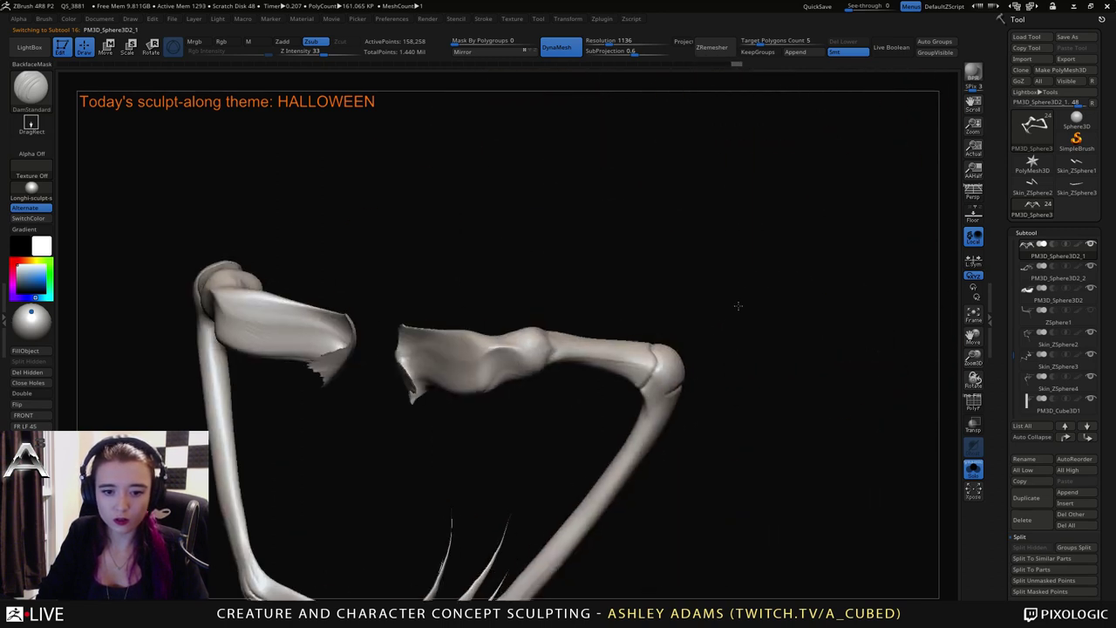
drag(660, 395, 642, 402)
mouse_move(698, 429)
mouse_down()
mouse_move(622, 419)
mouse_move(693, 409)
mouse_move(687, 372)
mouse_up()
mouse_move(610, 408)
mouse_down()
mouse_move(639, 438)
mouse_move(676, 357)
mouse_move(617, 348)
mouse_move(638, 336)
mouse_move(647, 361)
mouse_up()
Sculpt the gap and bony ends of the clawed arm's elbow with the ClayBuildup brush.
key(b)
key(c)
key(b)
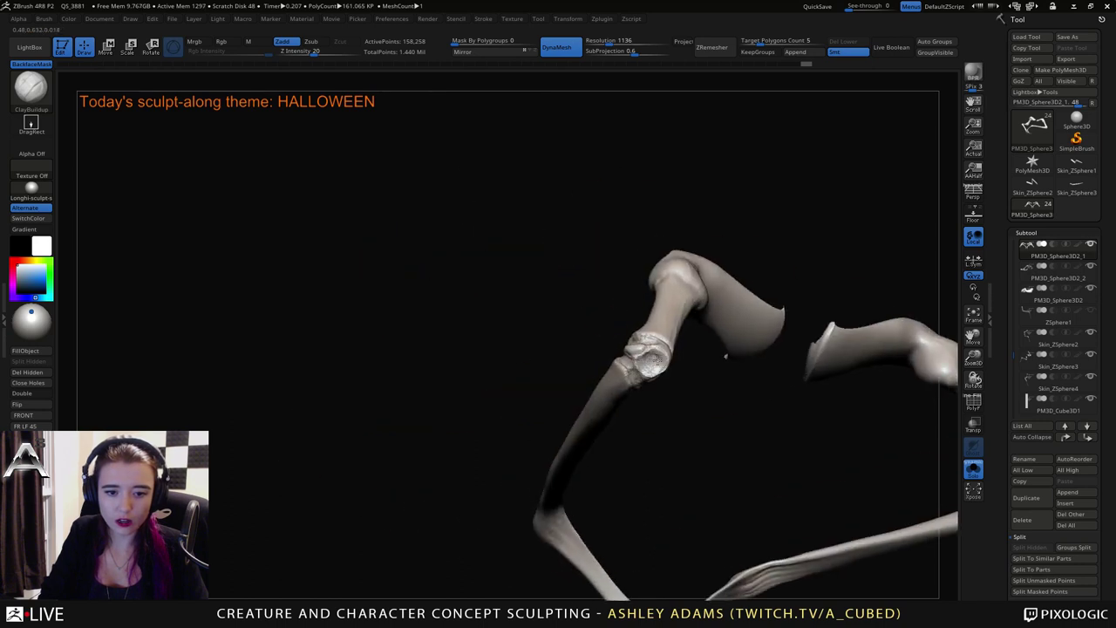
mouse_move(725, 356)
mouse_down()
mouse_move(645, 350)
mouse_move(656, 366)
mouse_move(647, 386)
mouse_move(622, 361)
mouse_move(636, 342)
mouse_move(600, 347)
mouse_move(636, 331)
mouse_move(657, 384)
mouse_move(733, 371)
mouse_up()
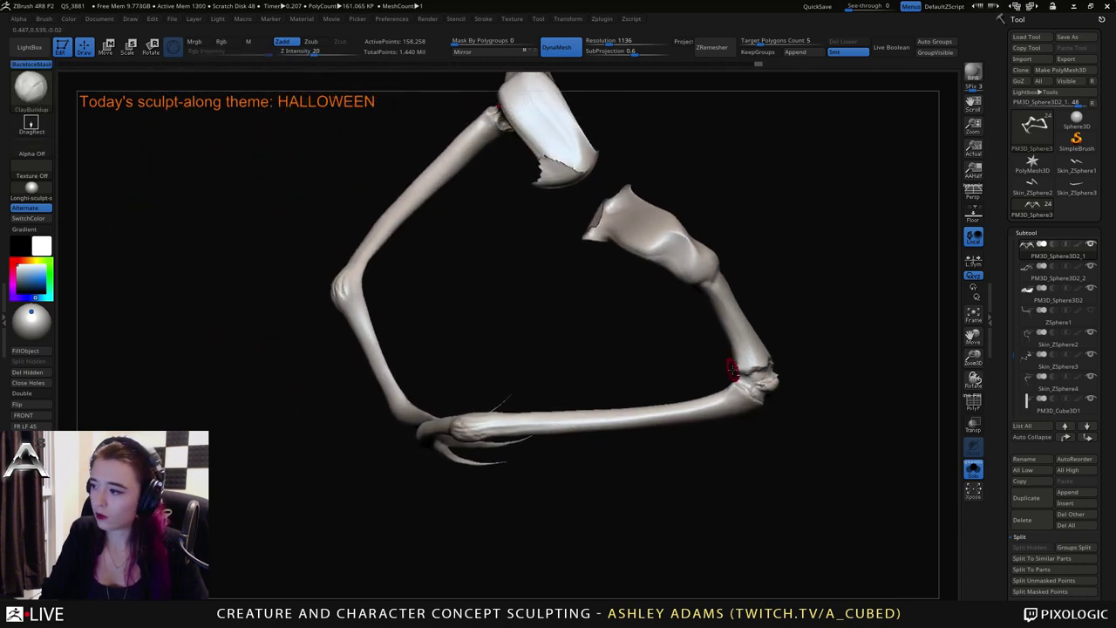
mouse_move(647, 352)
mouse_down()
mouse_move(678, 363)
mouse_move(642, 334)
mouse_up()
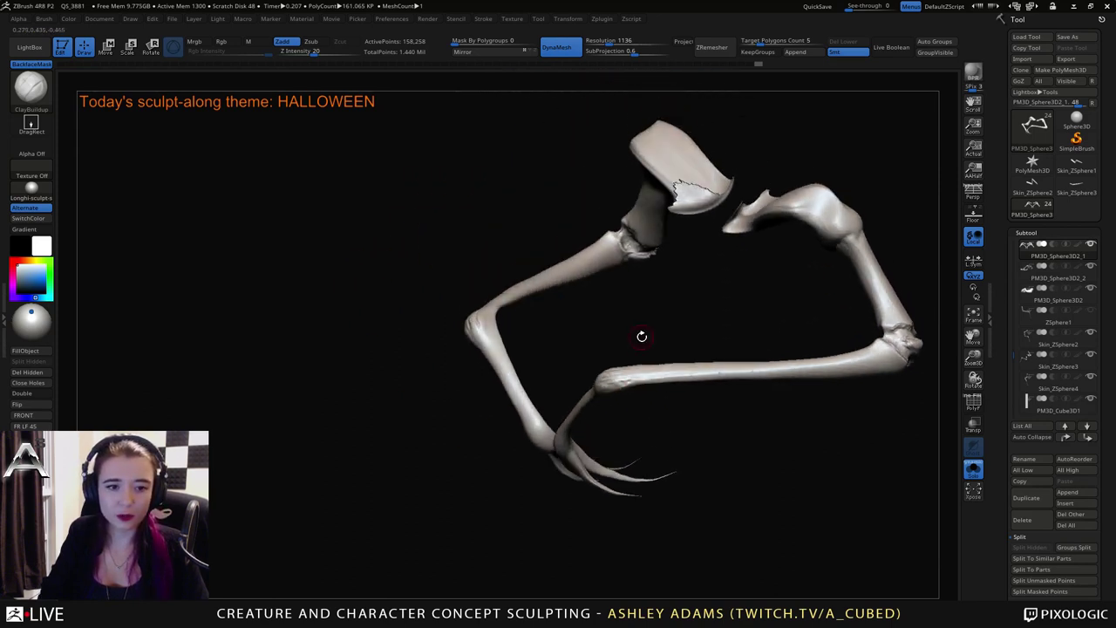
Carve creases around the clawed front arm's wrist joint with the DamStandard brush.
key(b)
key(d)
key(s)
drag(618, 373, 817, 300)
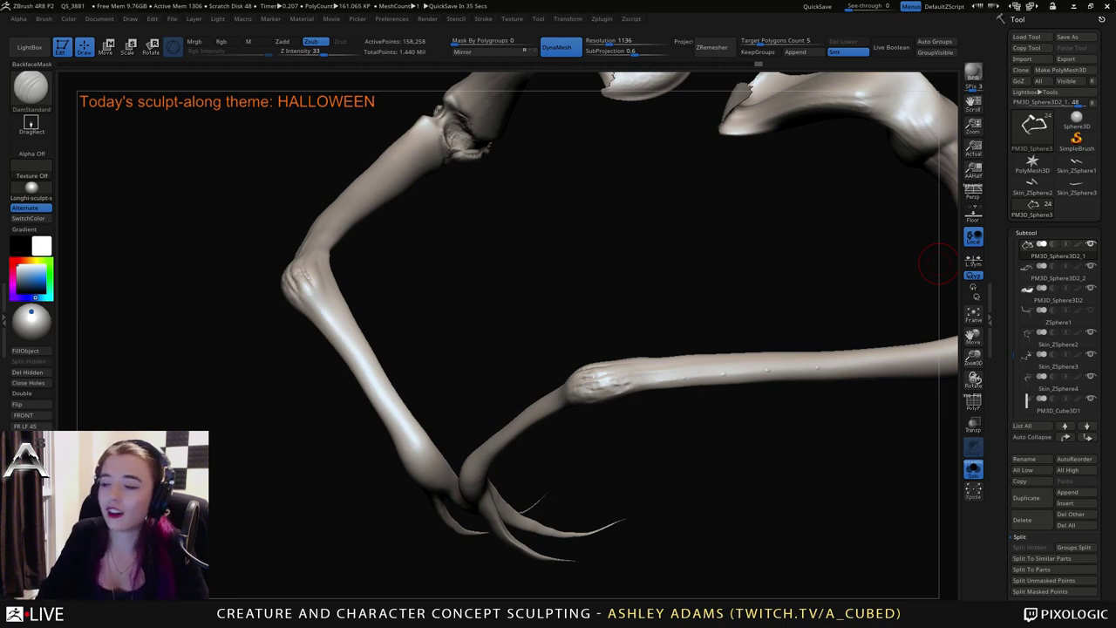
mouse_move(937, 262)
mouse_down()
mouse_move(605, 437)
mouse_move(601, 348)
mouse_move(611, 336)
mouse_move(606, 375)
mouse_up()
mouse_move(602, 235)
mouse_down()
mouse_move(625, 351)
mouse_move(603, 370)
mouse_up()
mouse_move(593, 262)
mouse_down()
mouse_move(616, 381)
mouse_move(590, 291)
mouse_move(558, 343)
mouse_move(620, 396)
mouse_move(600, 410)
mouse_move(629, 423)
mouse_move(581, 410)
mouse_move(612, 421)
mouse_move(579, 393)
mouse_move(565, 408)
mouse_move(598, 401)
mouse_move(559, 394)
mouse_move(590, 393)
mouse_move(522, 415)
mouse_move(548, 374)
mouse_move(507, 378)
mouse_move(610, 344)
mouse_move(623, 325)
mouse_move(553, 323)
mouse_move(556, 338)
mouse_up()
Build up the bony ends and gap of the clawed arm's wrist with ClayBuildup and smooth the joint.
key(b)
key(c)
key(b)
drag(602, 332, 532, 333)
mouse_move(534, 318)
mouse_down()
mouse_move(548, 340)
mouse_move(560, 314)
mouse_move(514, 301)
mouse_move(550, 319)
mouse_up()
key(shift)
drag(610, 317, 545, 321)
mouse_move(560, 347)
mouse_down()
mouse_move(567, 336)
mouse_move(572, 384)
mouse_move(607, 443)
mouse_up()
shift+drag(605, 441, 585, 372)
shift+drag(599, 409, 592, 478)
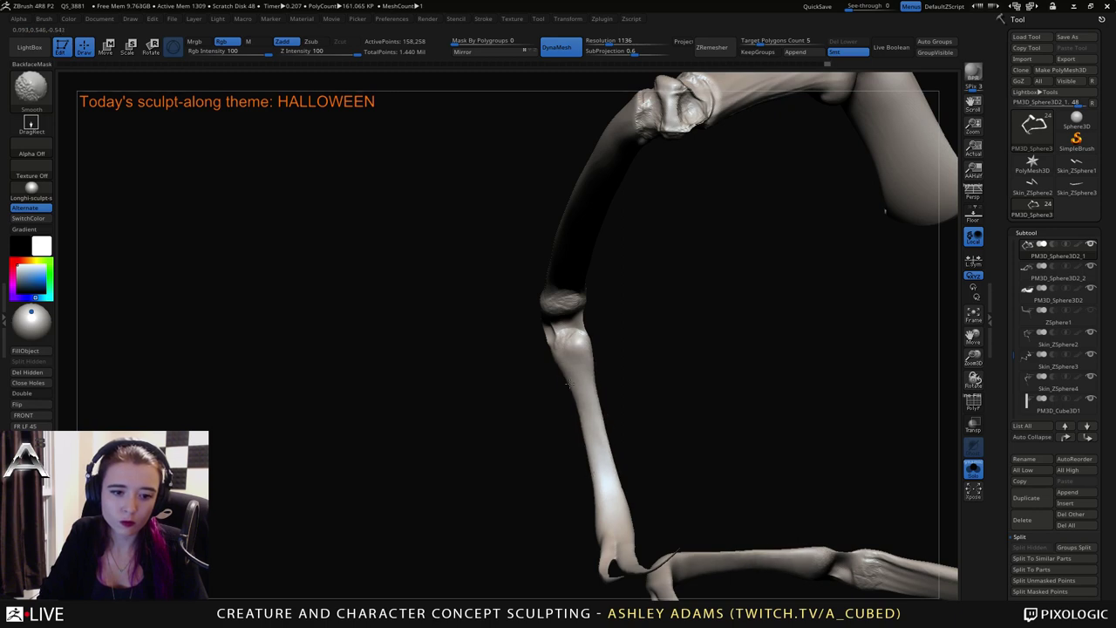
mouse_move(547, 382)
mouse_down()
mouse_move(556, 364)
mouse_move(523, 393)
mouse_move(526, 384)
mouse_up()
mouse_move(567, 342)
mouse_down()
mouse_move(614, 309)
mouse_move(585, 319)
mouse_move(558, 310)
mouse_move(578, 299)
mouse_move(632, 307)
mouse_move(565, 316)
mouse_move(566, 333)
mouse_move(597, 319)
mouse_up()
Refine the wrist joint's bone ends with the SnakeHook and ClayBuildup brushes.
key(b)
key(s)
key(h)
key(b)
key(c)
key(b)
key(b)
key(s)
key(h)
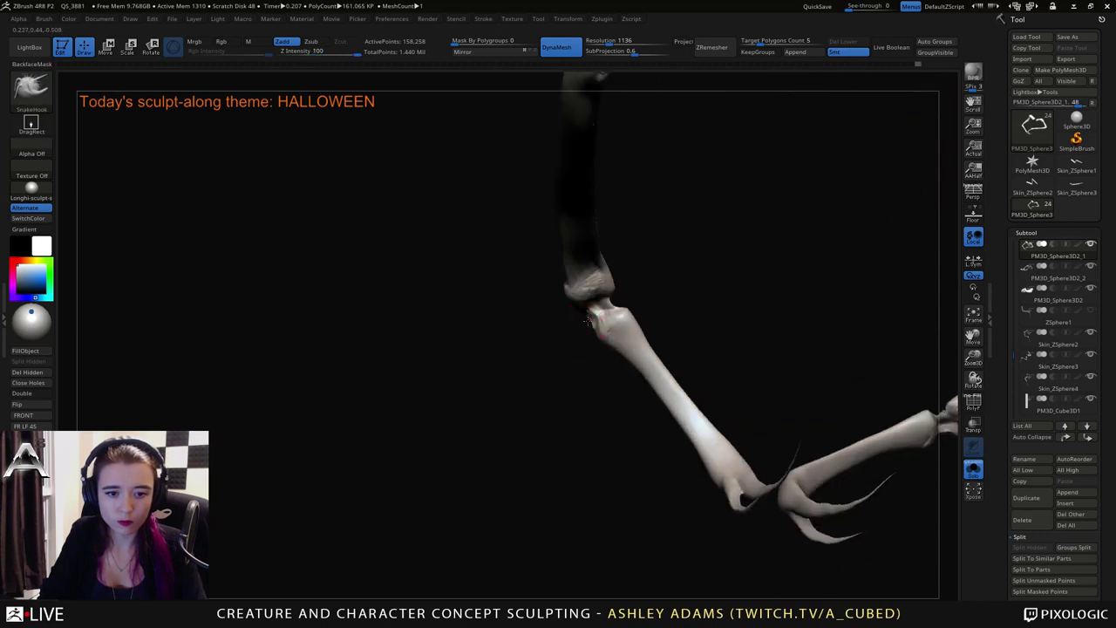
ctrl+right_drag(628, 418, 664, 352)
right_drag(663, 352, 632, 384)
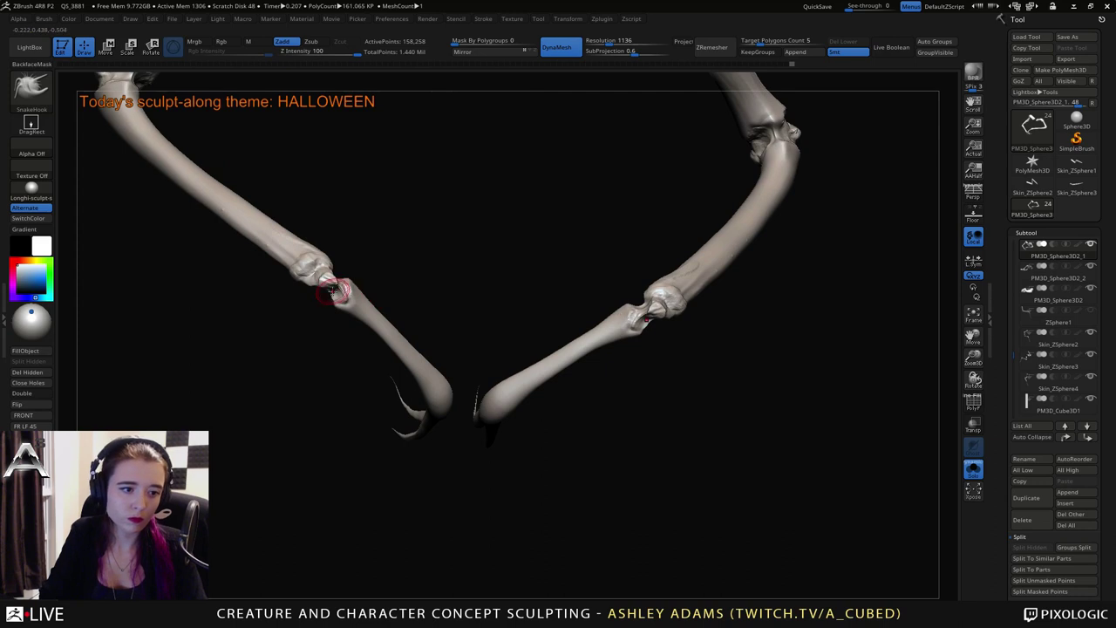
Adjust the SnakeHook draw size and pull the edges of the wrist's bone ends into shape.
key(space)
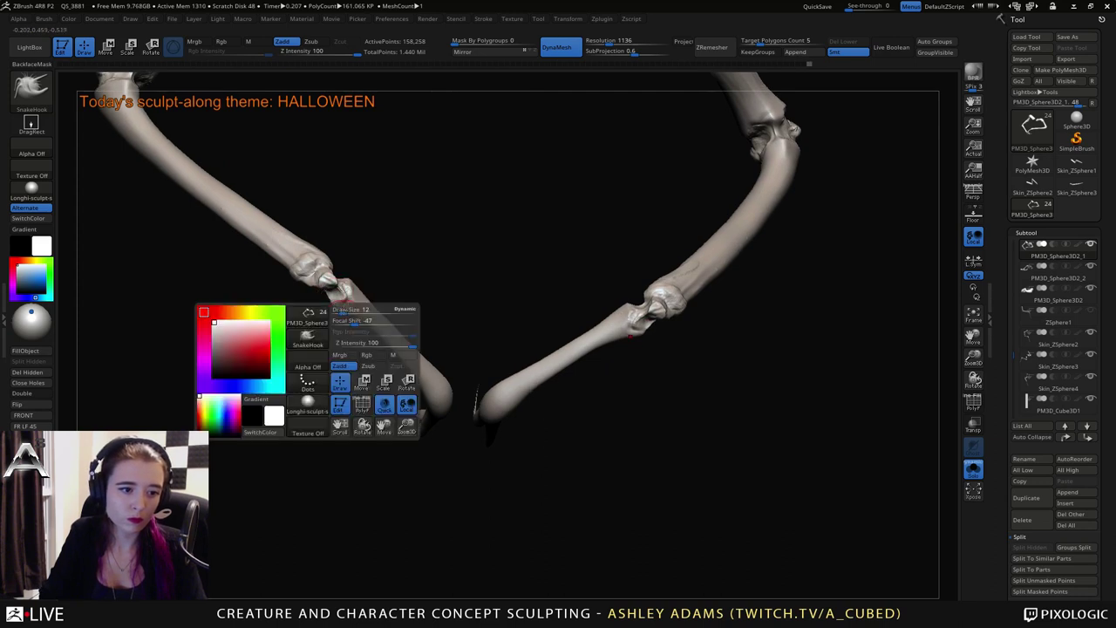
mouse_move(340, 309)
mouse_down()
mouse_move(353, 270)
mouse_move(447, 289)
mouse_up()
key(space)
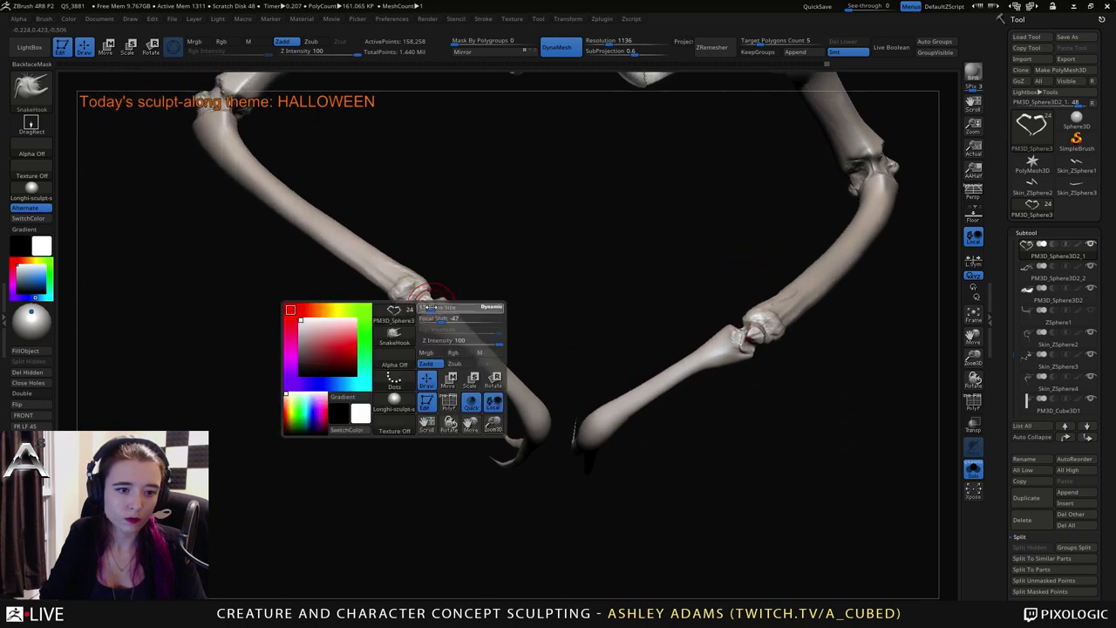
drag(450, 342, 453, 336)
mouse_move(366, 356)
mouse_down()
mouse_move(427, 349)
mouse_move(433, 366)
mouse_move(474, 339)
mouse_up()
key(space)
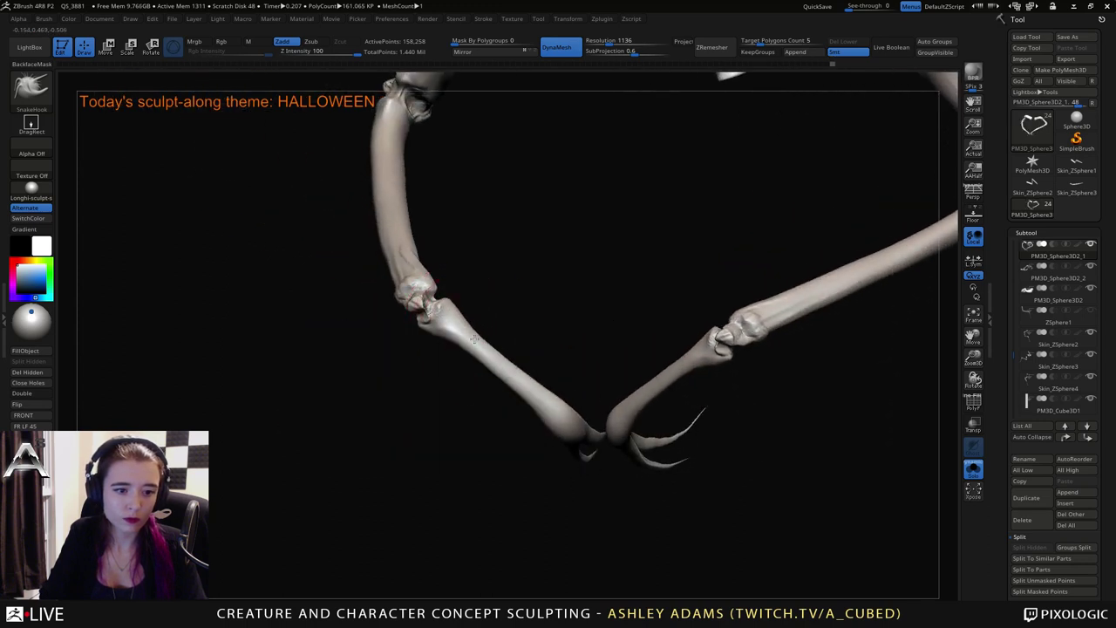
drag(509, 377, 499, 325)
mouse_move(500, 325)
right_down()
mouse_move(515, 317)
mouse_move(498, 347)
right_up()
Thicken the long forearm bone of the clawed arm with the Inflat brush at Z Intensity 10.
key(shift)
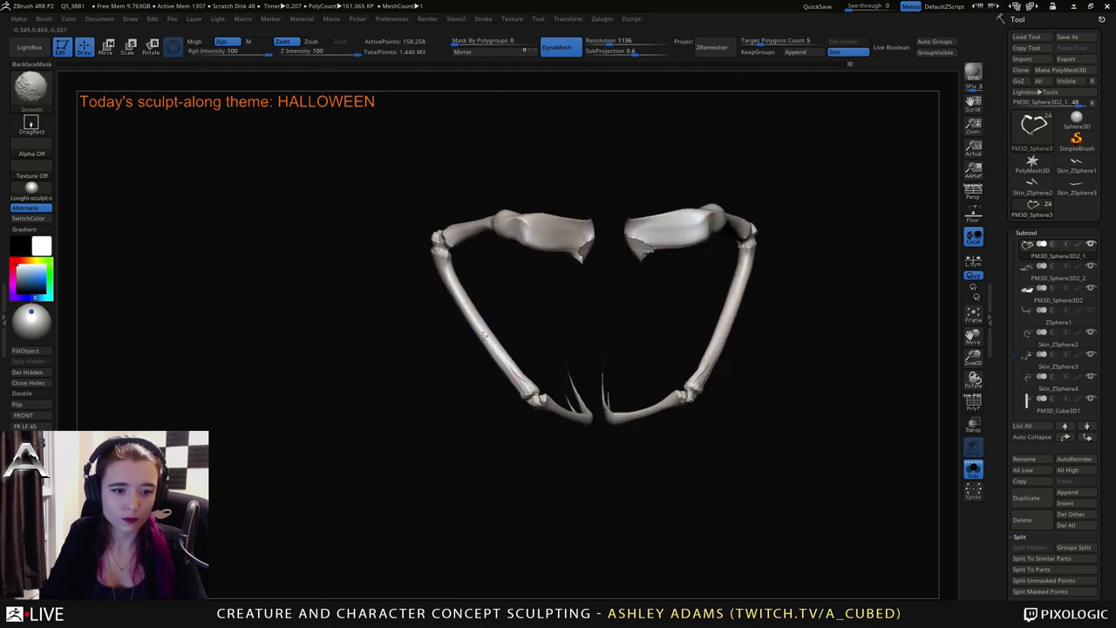
key(b)
key(i)
key(n)
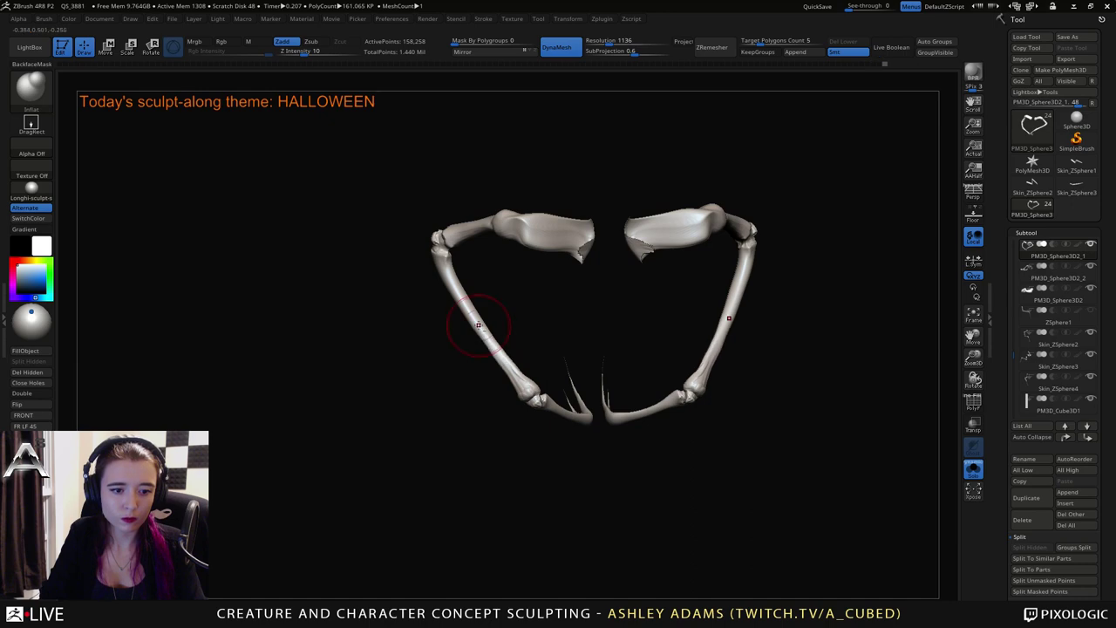
drag(455, 283, 517, 361)
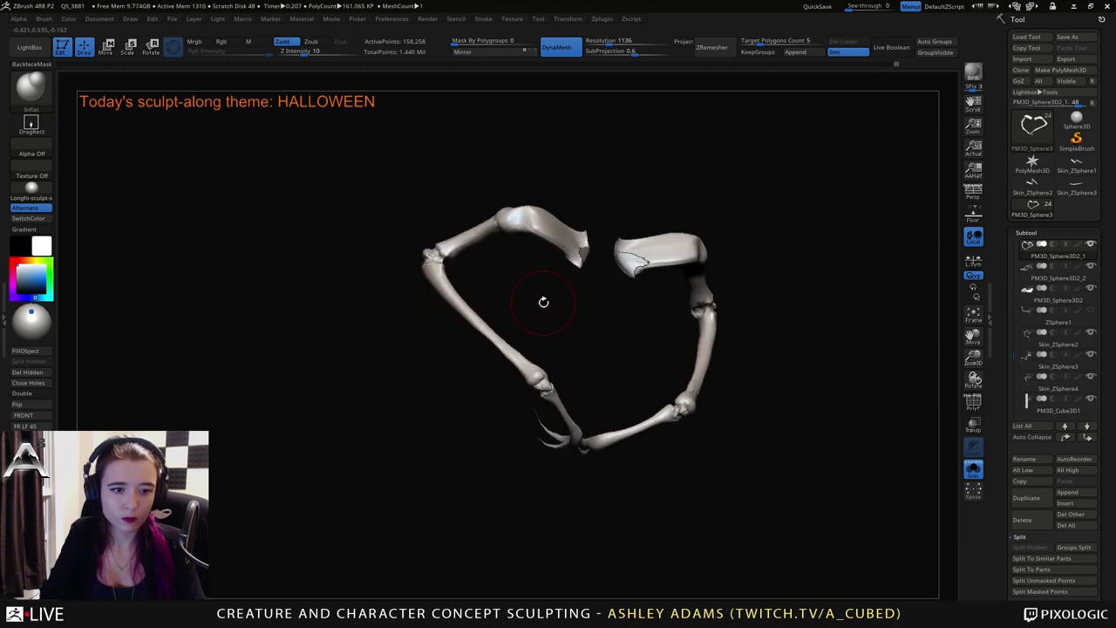
Show the whole creature and examine the reworked clawed arms from several sides.
click(973, 469)
alt+drag(849, 526, 693, 366)
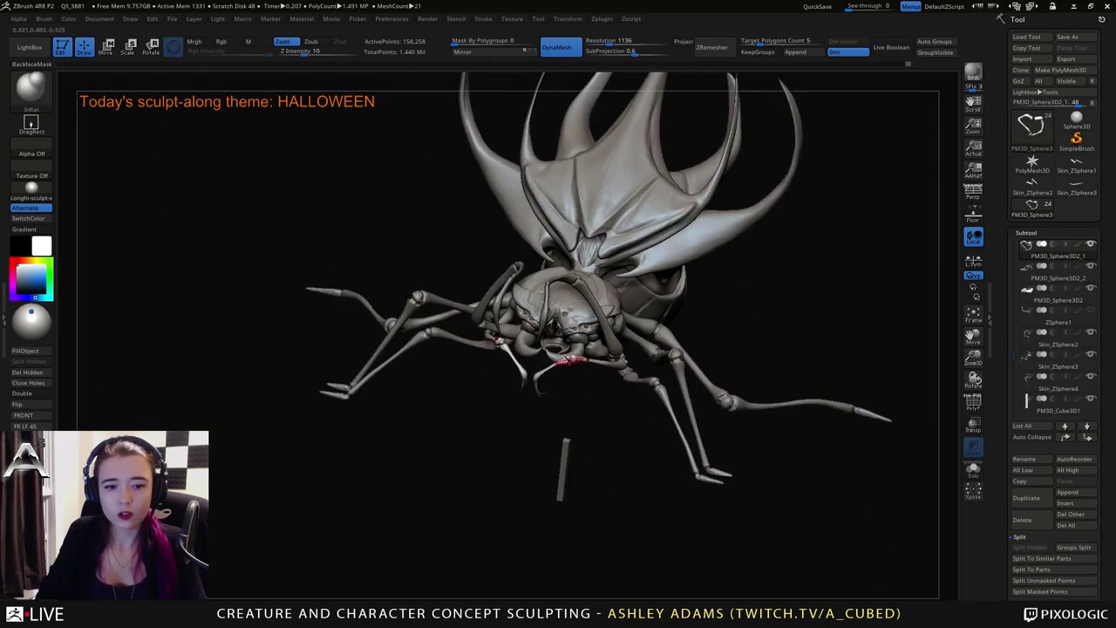
drag(571, 360, 603, 347)
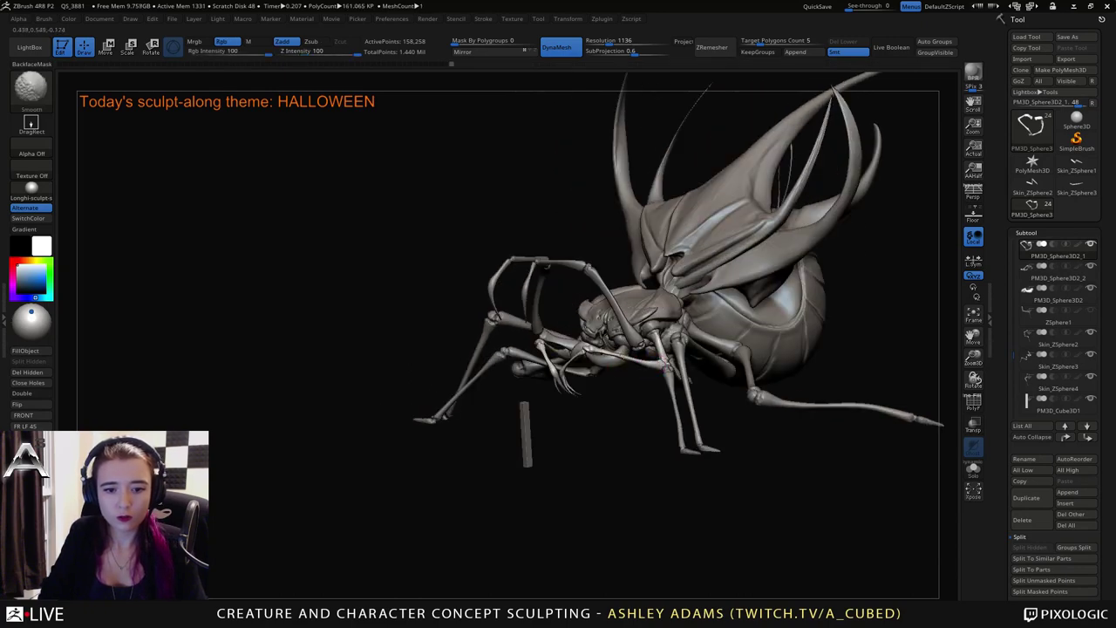
mouse_move(611, 355)
right_down()
mouse_move(666, 369)
mouse_move(685, 392)
right_up()
drag(685, 392, 784, 392)
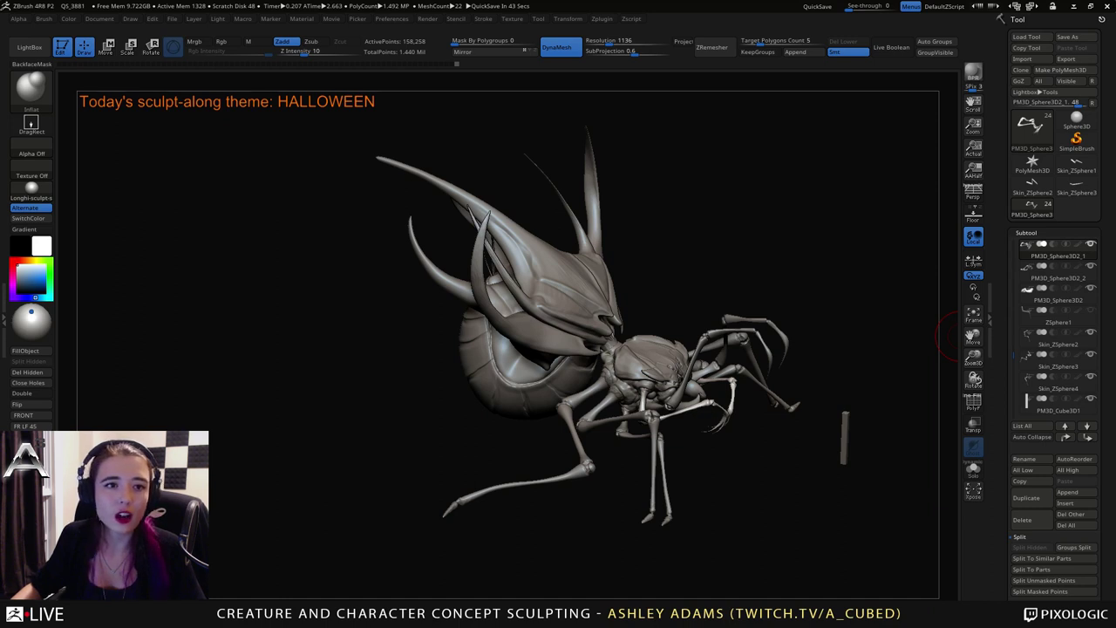
Add the ringed Texture 10 image to Spotlight and delete it from the canvas.
click(512, 18)
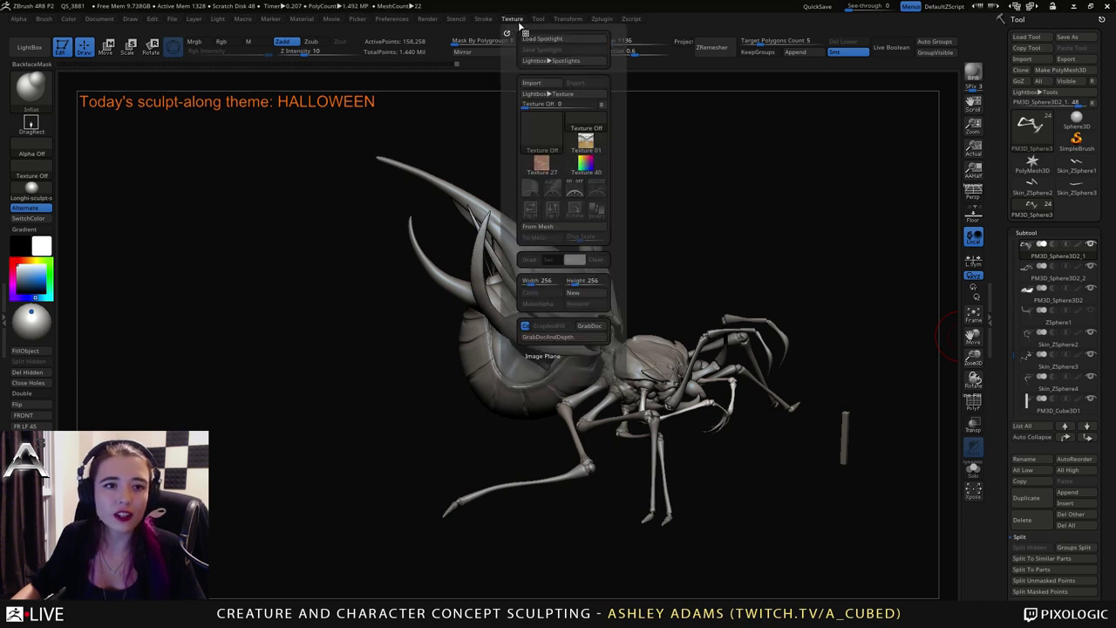
click(536, 143)
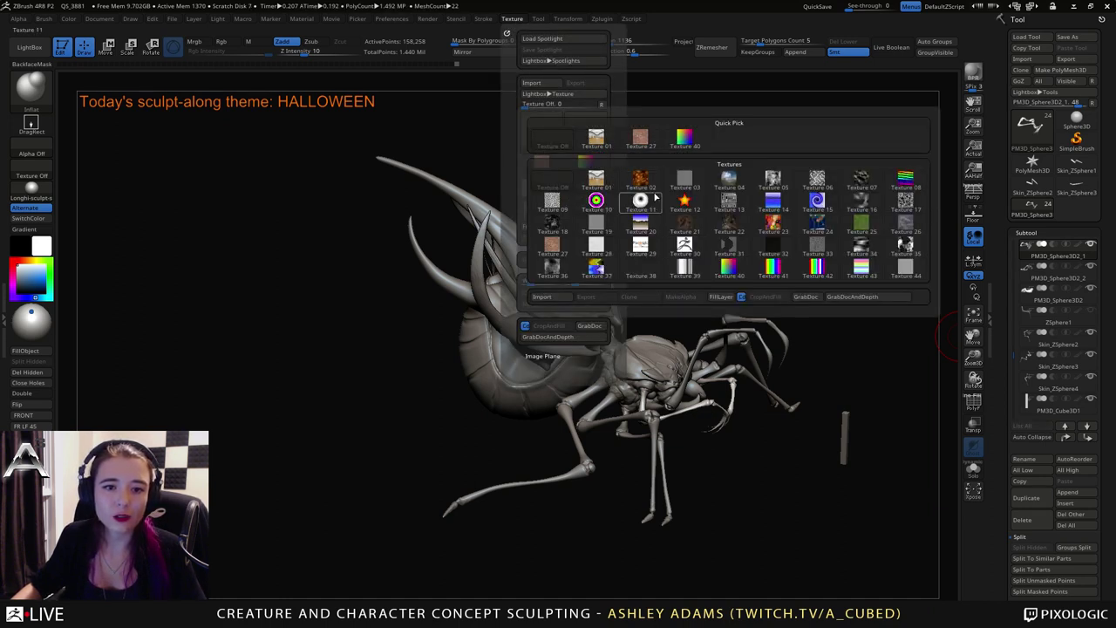
click(596, 203)
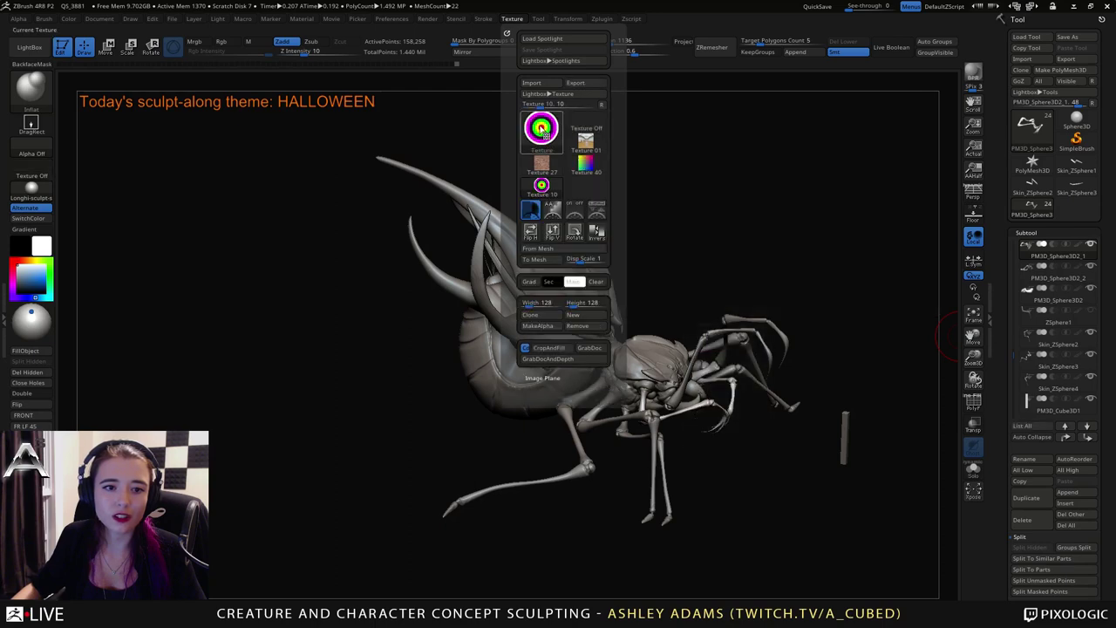
click(541, 128)
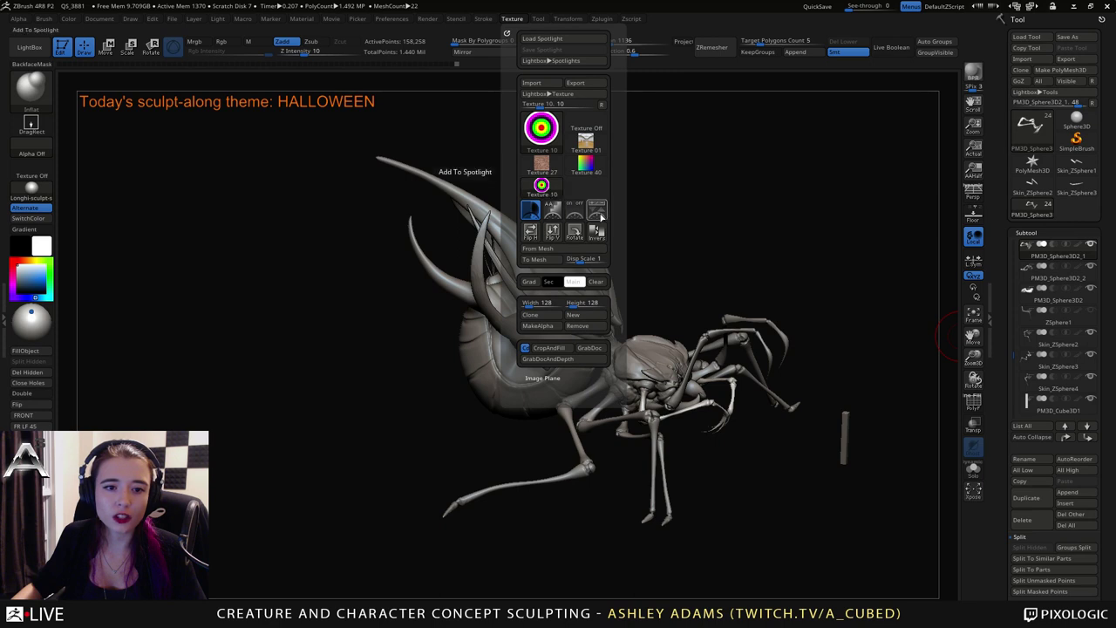
click(542, 185)
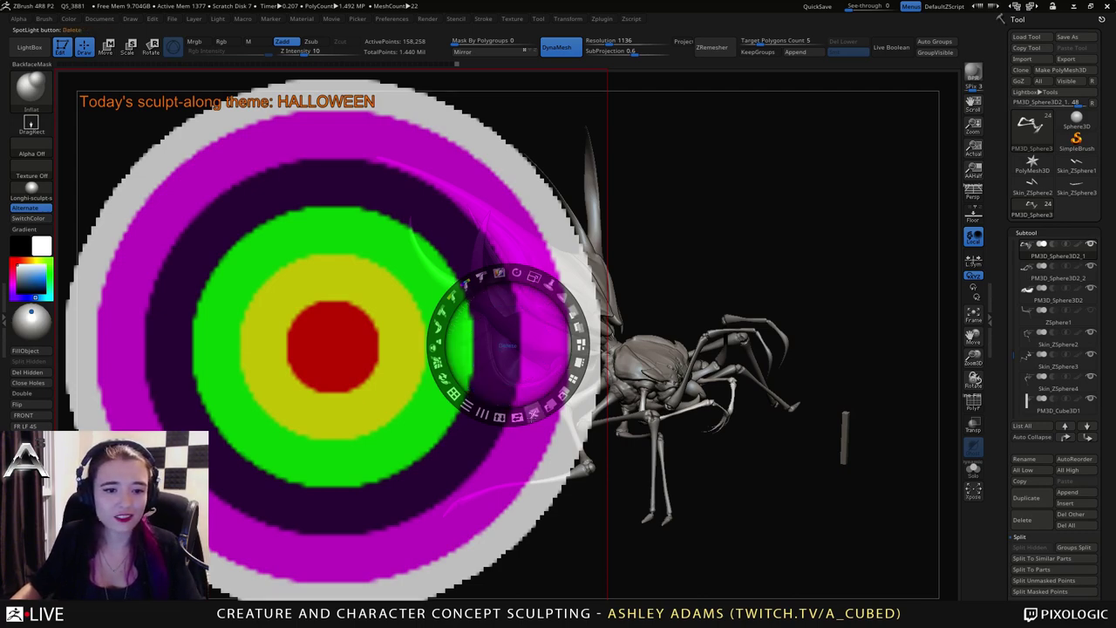
click(532, 412)
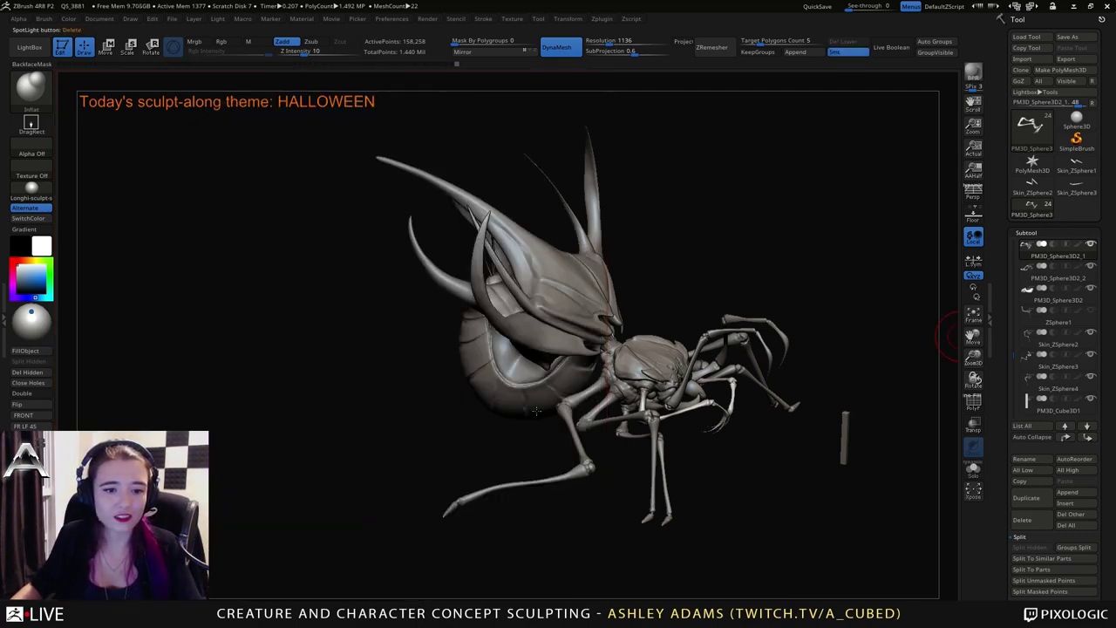
Select the abdomen's inner subtool beneath the wings and examine the creature from the side.
right_drag(747, 340, 662, 317)
alt+click(521, 279)
right_drag(520, 279, 499, 340)
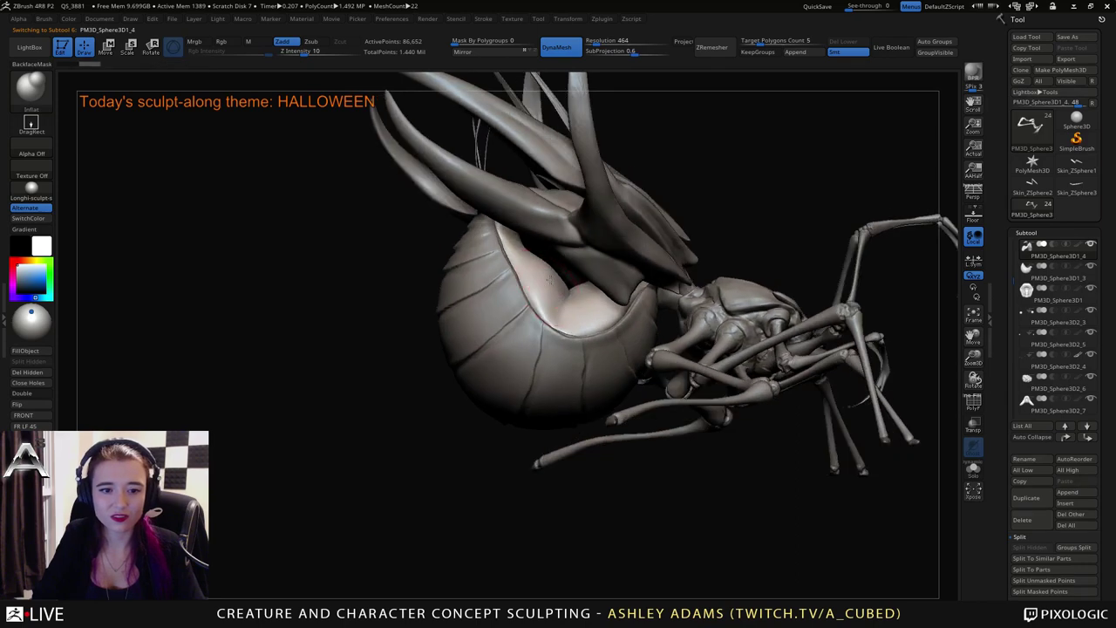
right_click(499, 340)
alt+click(529, 243)
right_drag(528, 243, 608, 316)
right_click(556, 372)
drag(607, 316, 523, 330)
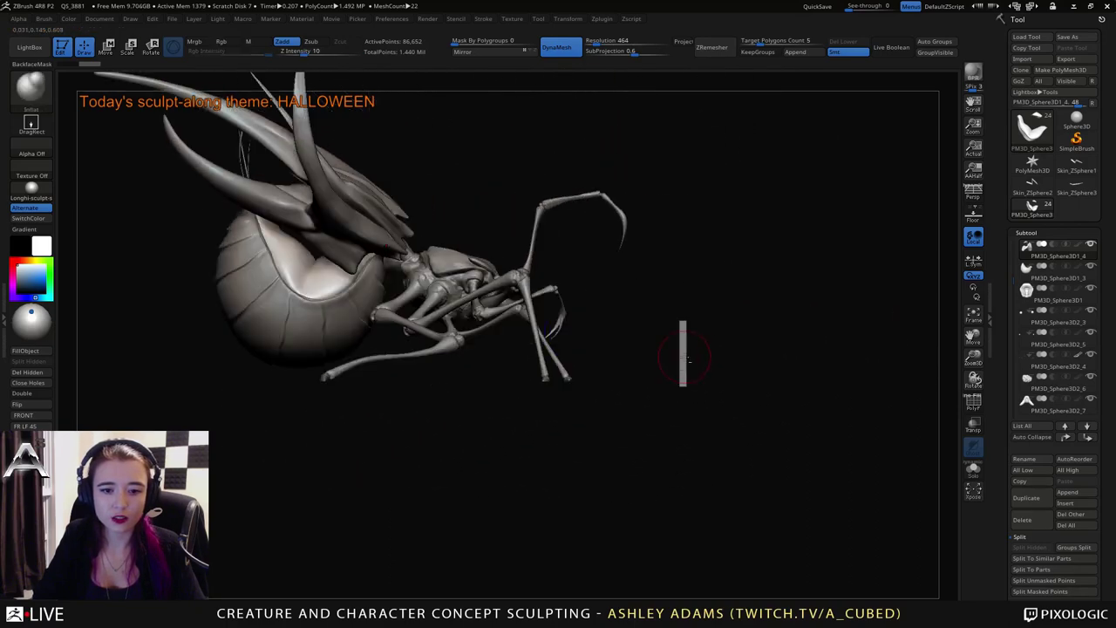
Select the upright bar in front of the creature and move it farther away along the Z axis.
alt+click(683, 353)
key(w)
drag(740, 350, 824, 351)
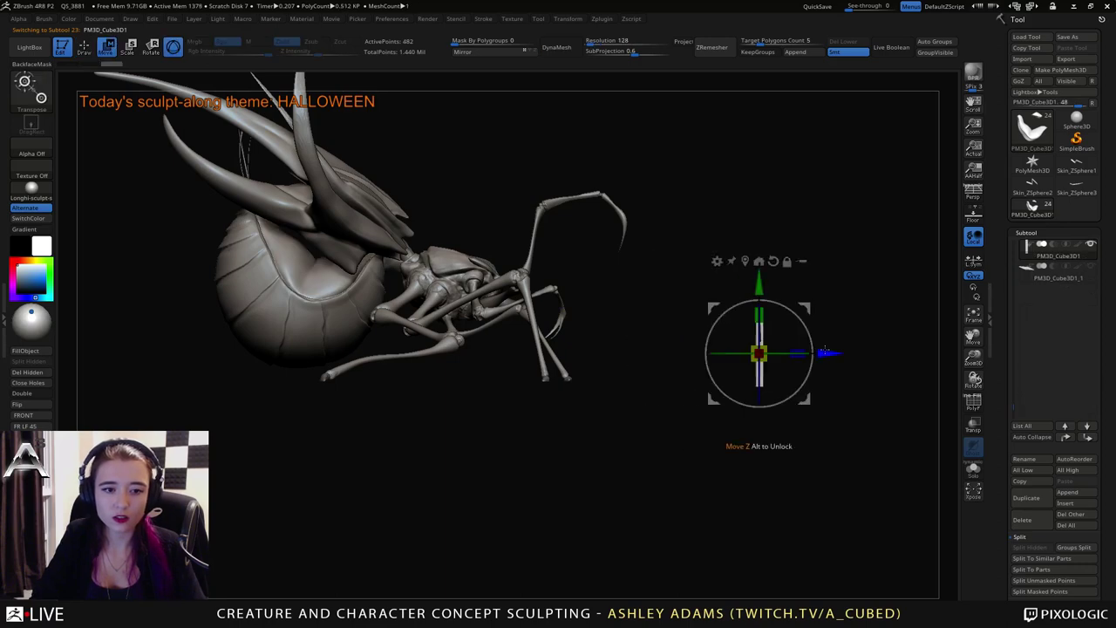
key(q)
Choose the CurveTube brush, adjust its draw size, and make the subtool at the creature's mouth, PM3D_Sphere3D2, active.
mouse_move(662, 349)
right_down()
mouse_move(576, 350)
mouse_move(499, 286)
right_up()
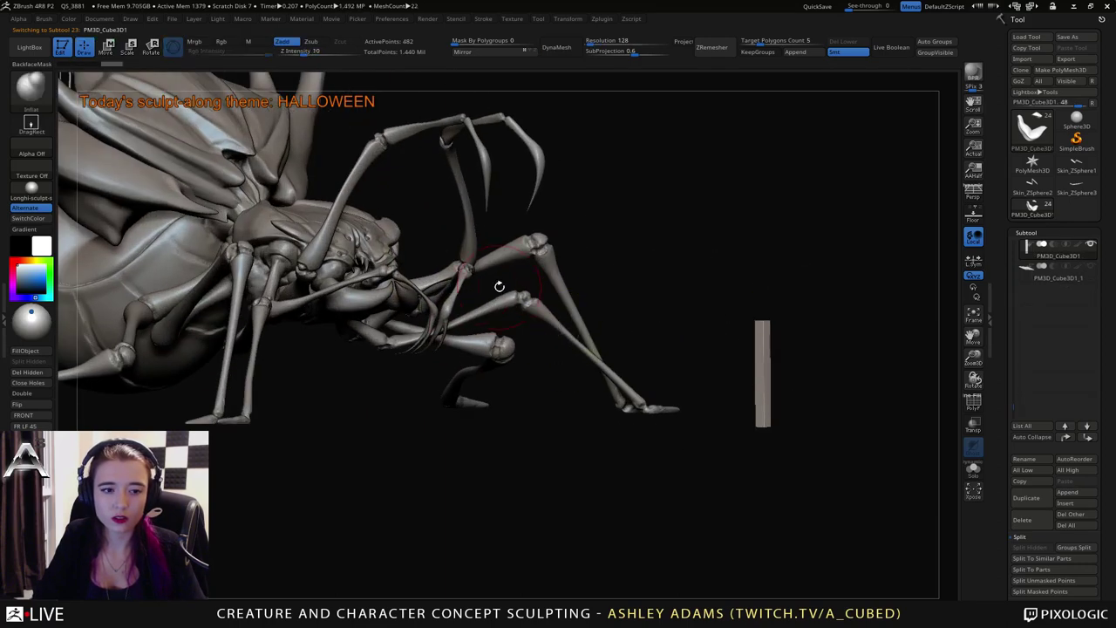
key(b)
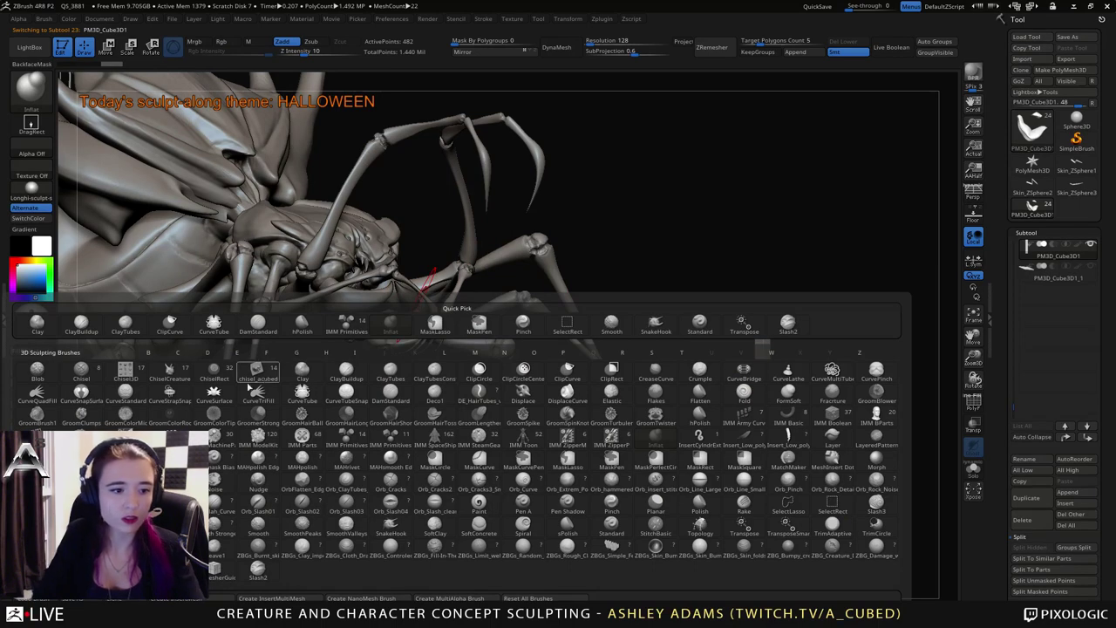
click(299, 391)
right_click(373, 269)
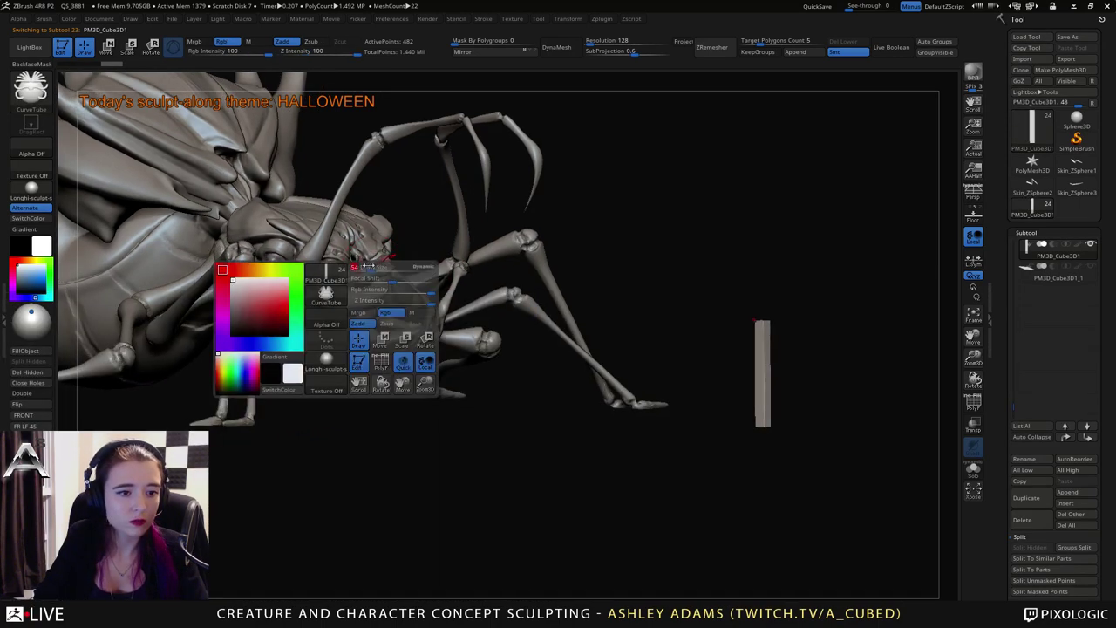
right_drag(370, 269, 400, 269)
alt+click(356, 254)
alt+click(405, 266)
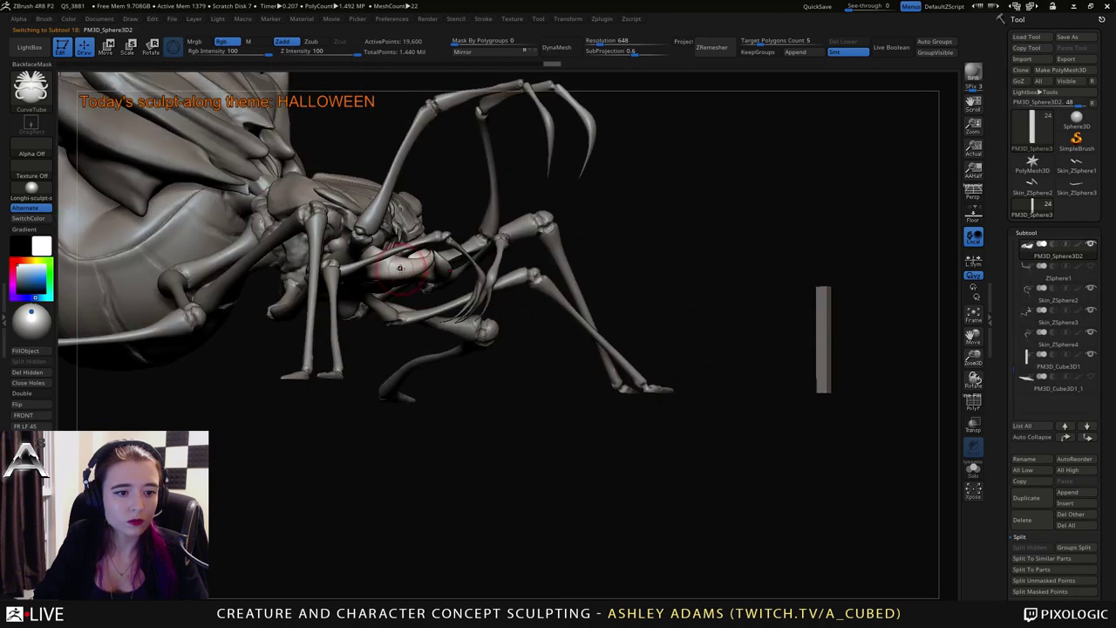
Draw a sagging curved tube between the upright bar and the creature's mouth from a side view.
drag(727, 392, 724, 392)
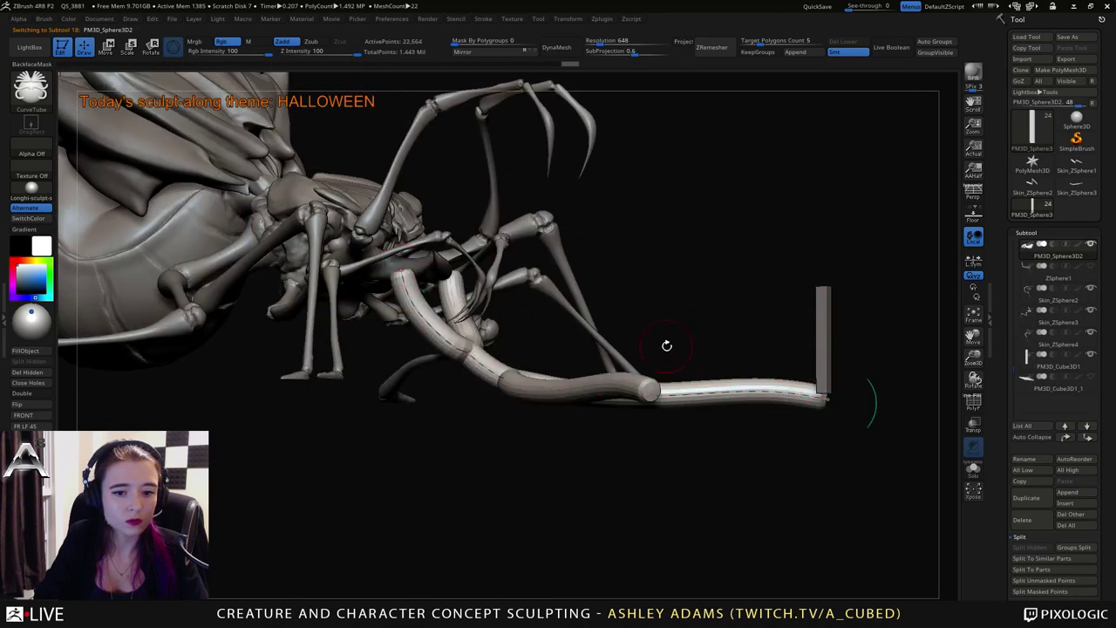
mouse_move(665, 346)
mouse_down()
mouse_move(508, 331)
mouse_move(452, 294)
mouse_move(459, 319)
mouse_move(402, 369)
mouse_move(444, 331)
mouse_up()
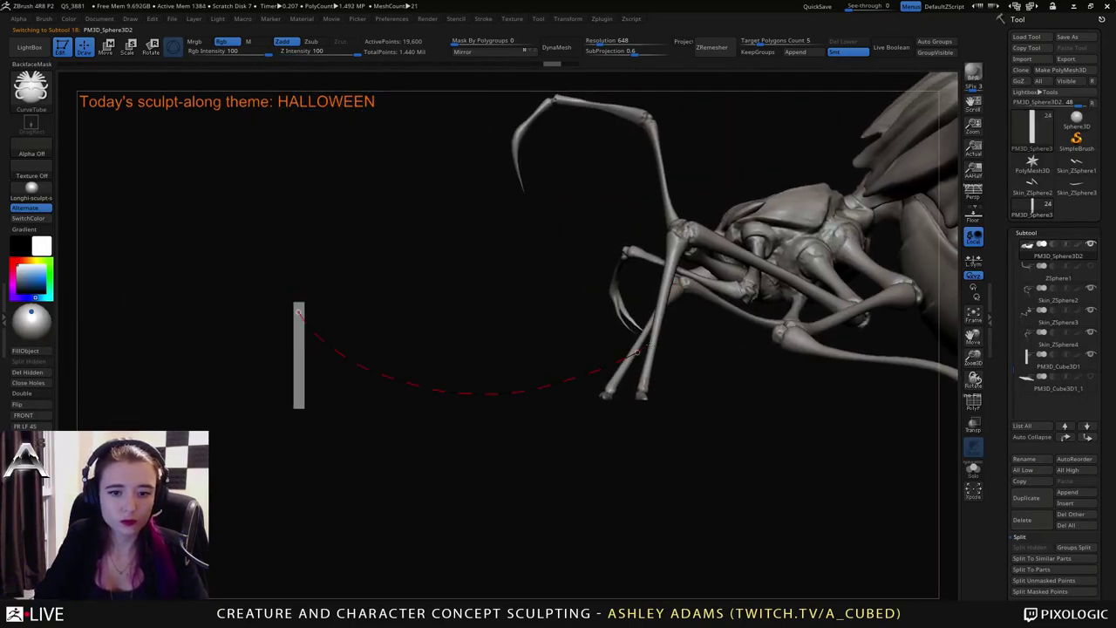
drag(650, 345, 707, 290)
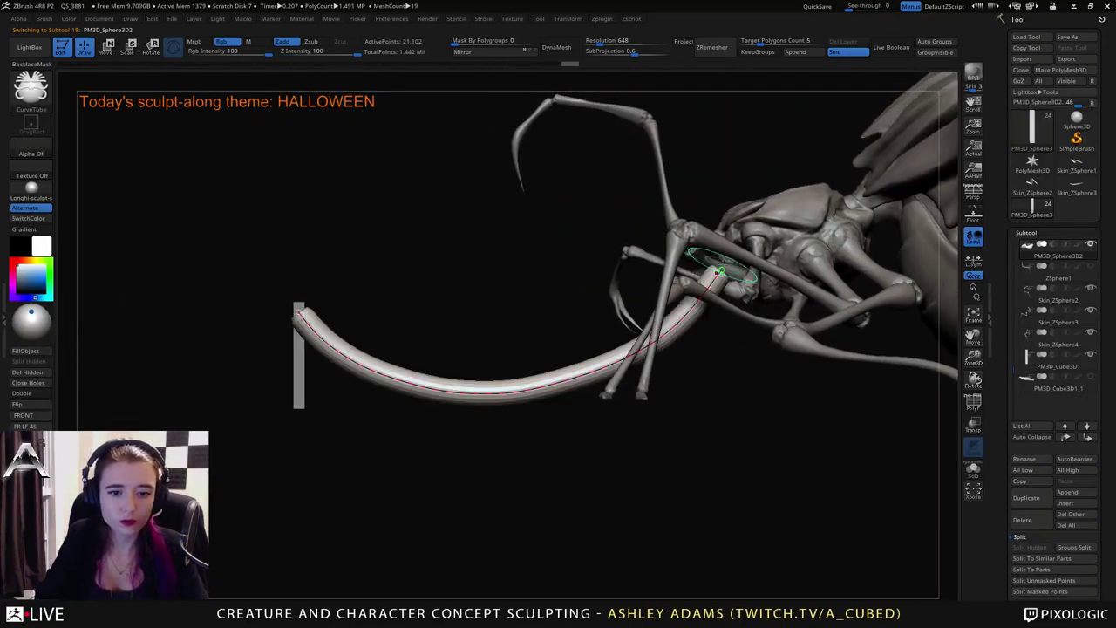
Split the new tube into its own subtool by groups and thin it down to a fine thread.
click(1073, 547)
key(space)
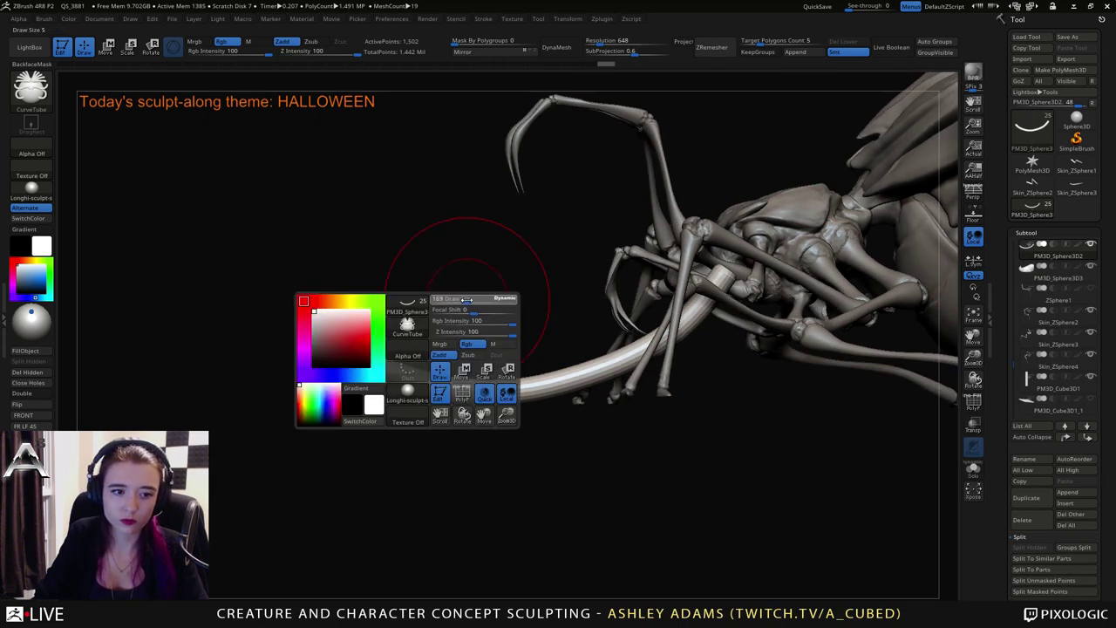
mouse_move(315, 322)
shift+mouse_down()
mouse_move(384, 366)
mouse_move(451, 390)
mouse_move(610, 364)
mouse_move(732, 279)
mouse_move(632, 351)
mouse_move(401, 380)
mouse_move(323, 331)
mouse_move(427, 384)
mouse_move(391, 372)
mouse_move(523, 385)
mouse_move(633, 356)
mouse_move(347, 353)
mouse_move(639, 336)
shift+mouse_up()
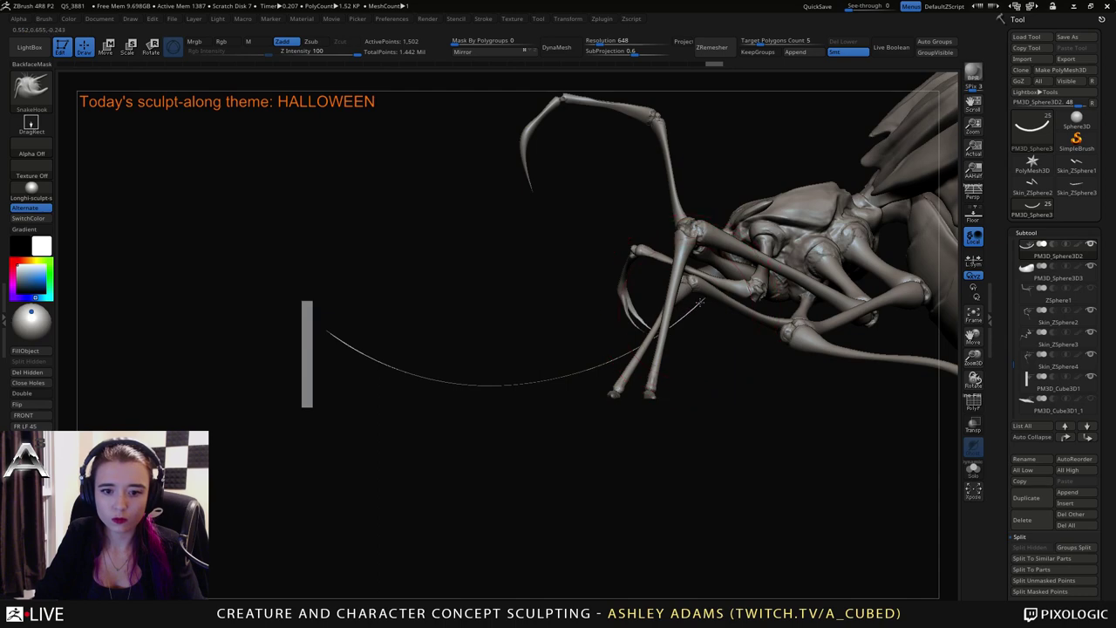
Pull the thin thread into place with the SnakeHook brush so it runs from the creature's mouth to the bar.
drag(453, 428, 737, 408)
mouse_move(719, 268)
mouse_down()
mouse_move(717, 344)
mouse_move(703, 274)
mouse_move(637, 262)
mouse_up()
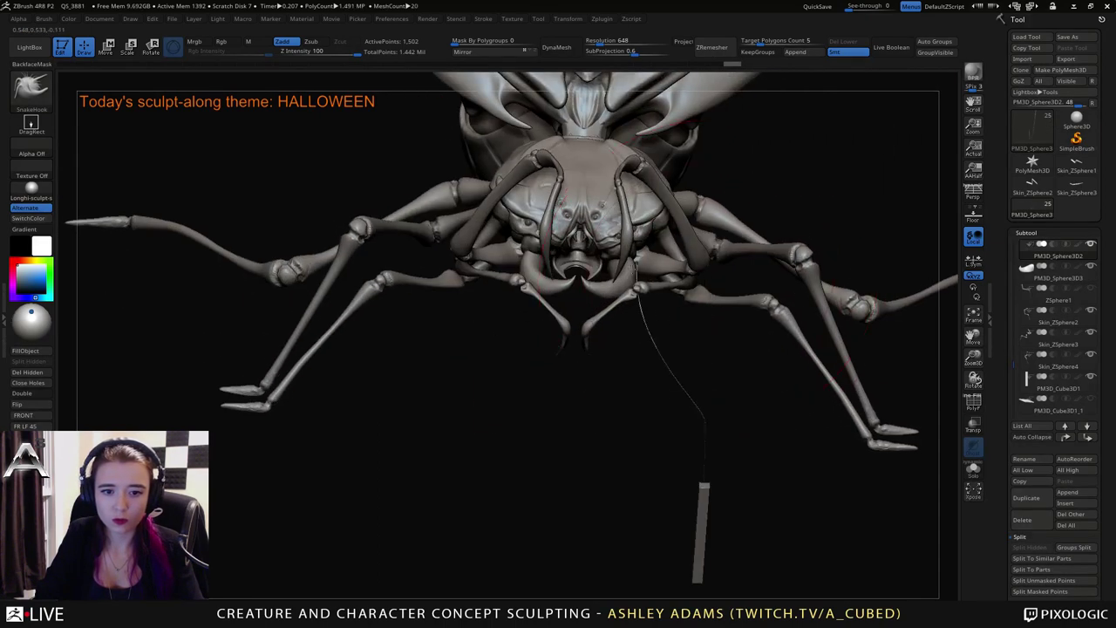
mouse_move(673, 336)
mouse_down()
mouse_move(671, 410)
mouse_move(686, 409)
mouse_move(739, 348)
mouse_move(745, 299)
mouse_move(742, 324)
mouse_up()
key(space)
ctrl+right_drag(742, 324, 737, 445)
key(e)
alt+drag(673, 166, 673, 439)
mouse_move(742, 513)
alt+mouse_down()
mouse_move(765, 513)
mouse_move(685, 458)
mouse_move(679, 382)
mouse_move(609, 370)
alt+mouse_up()
key(q)
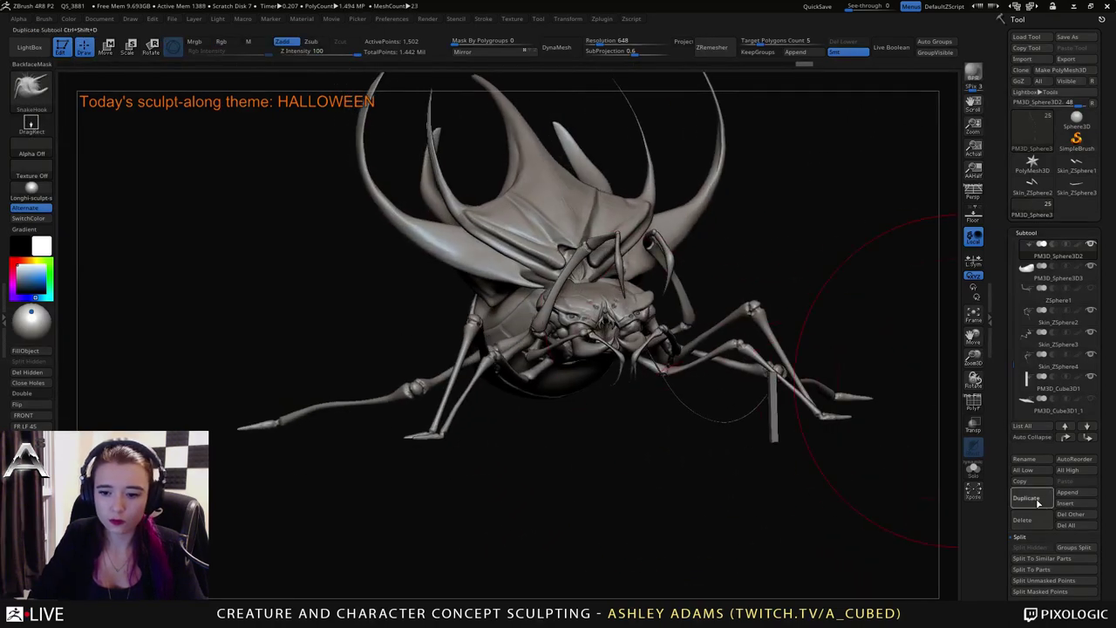
Duplicate the thread subtool and move the copy sideways beside the original.
click(1038, 503)
key(w)
mouse_move(832, 342)
mouse_down()
mouse_move(791, 348)
mouse_move(804, 349)
mouse_up()
key(q)
mouse_move(684, 428)
mouse_down()
mouse_move(674, 507)
mouse_move(718, 361)
mouse_move(726, 422)
mouse_up()
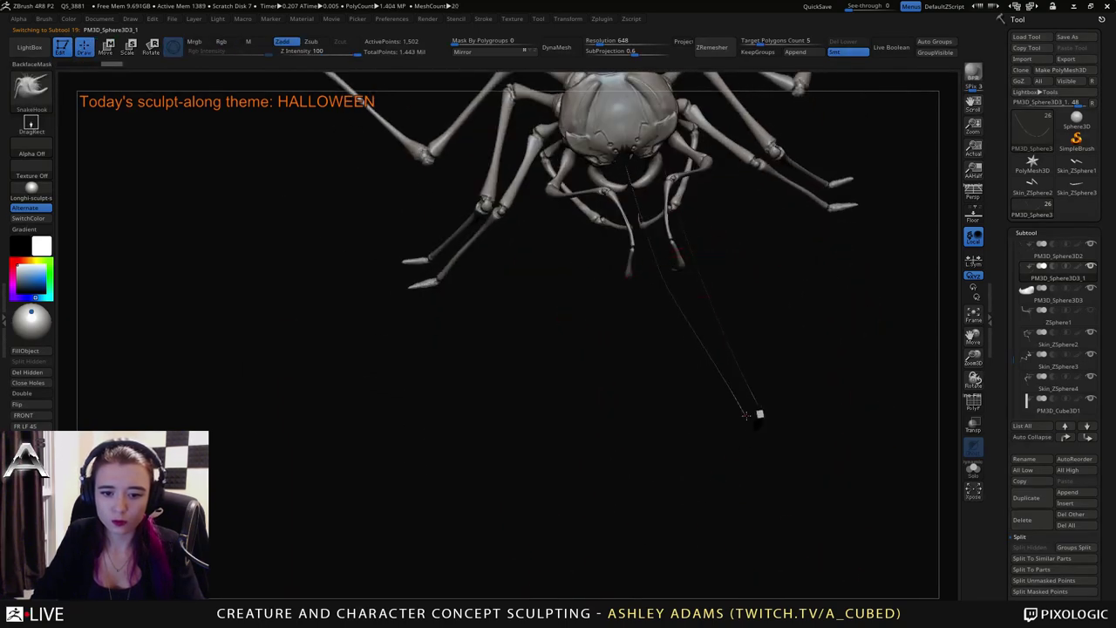
Reshape the duplicated thread with SnakeHook so it hangs between the mouth and the bar on its own curve.
drag(660, 263, 662, 269)
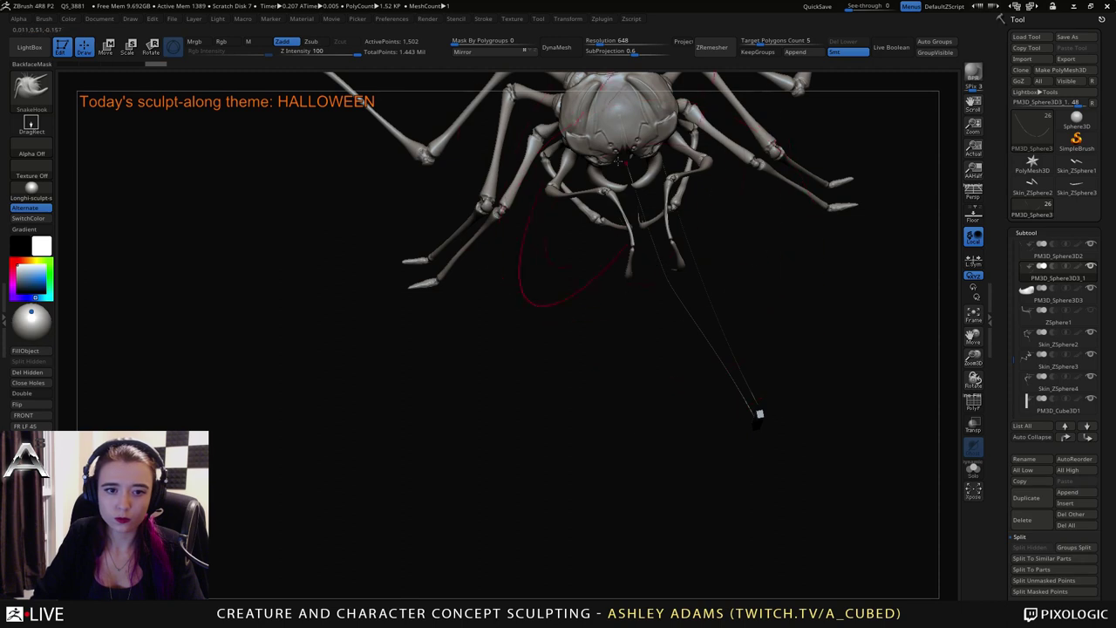
drag(627, 187, 699, 238)
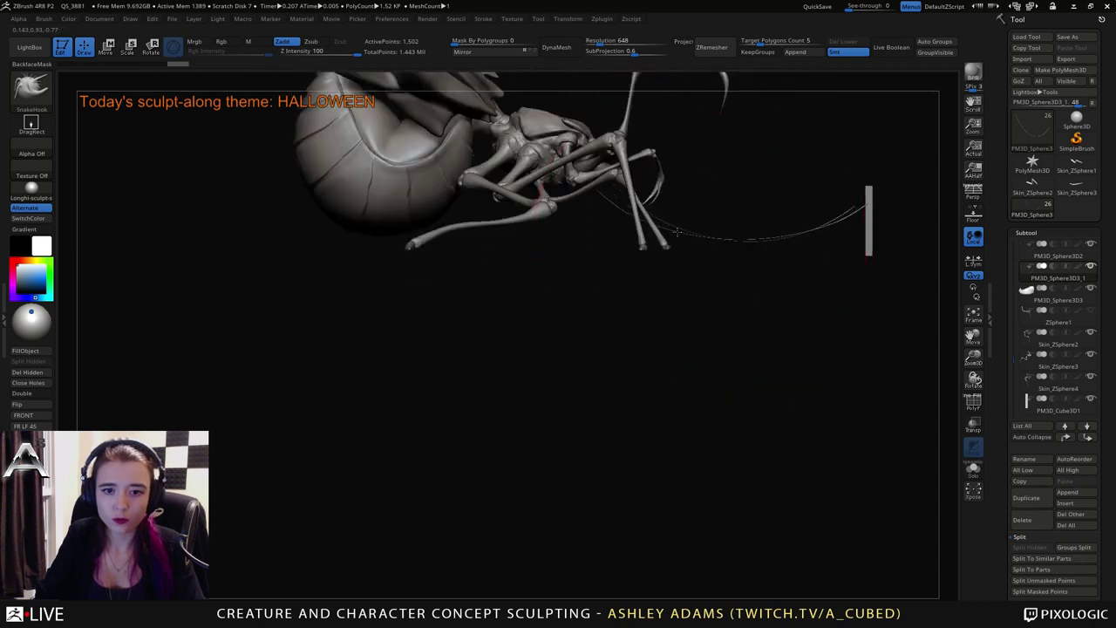
key(shift)
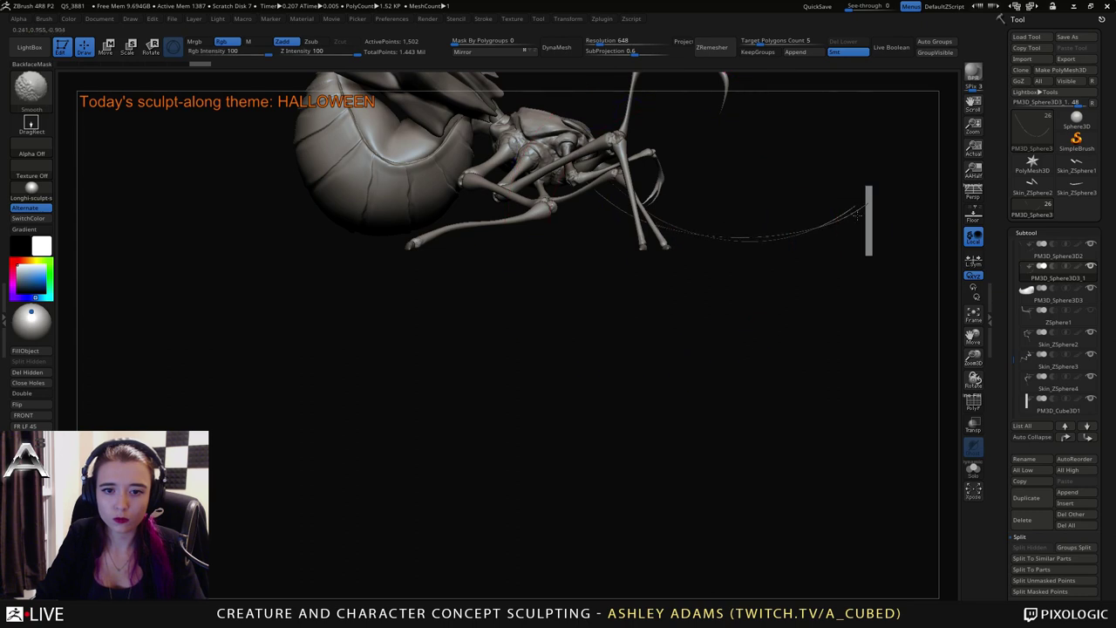
Select the original thread and adjust its course between the creature's mouthparts and the bar from the front.
alt+click(854, 208)
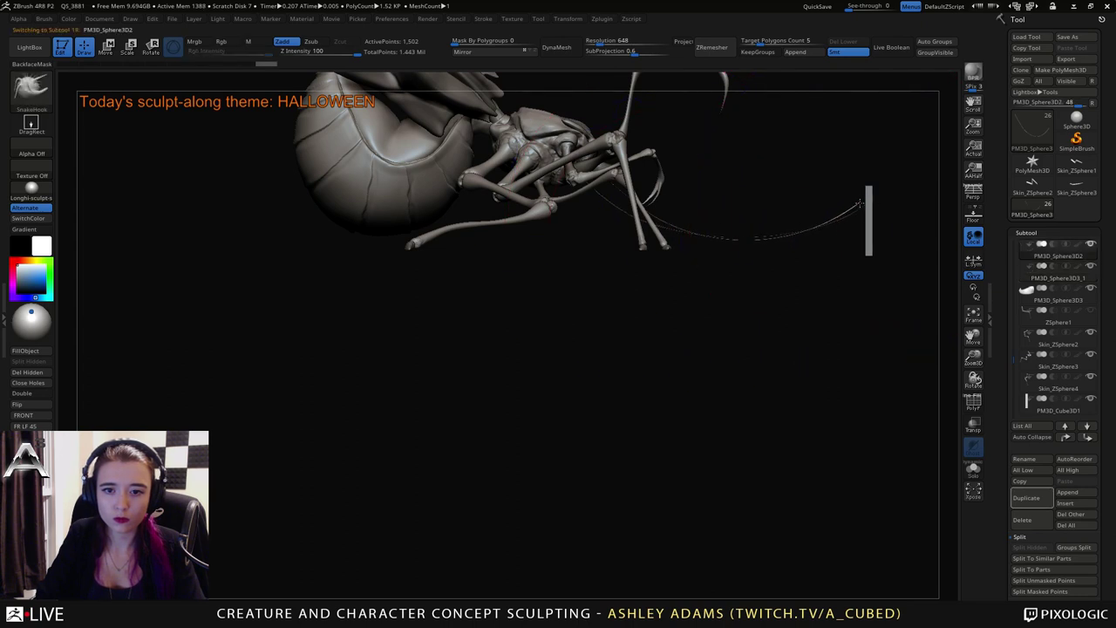
mouse_move(760, 231)
alt+mouse_down()
mouse_move(759, 260)
mouse_move(688, 270)
mouse_move(648, 291)
mouse_move(635, 249)
mouse_move(639, 395)
mouse_move(620, 311)
mouse_move(601, 324)
alt+mouse_up()
key(space)
click(640, 271)
drag(640, 367, 700, 368)
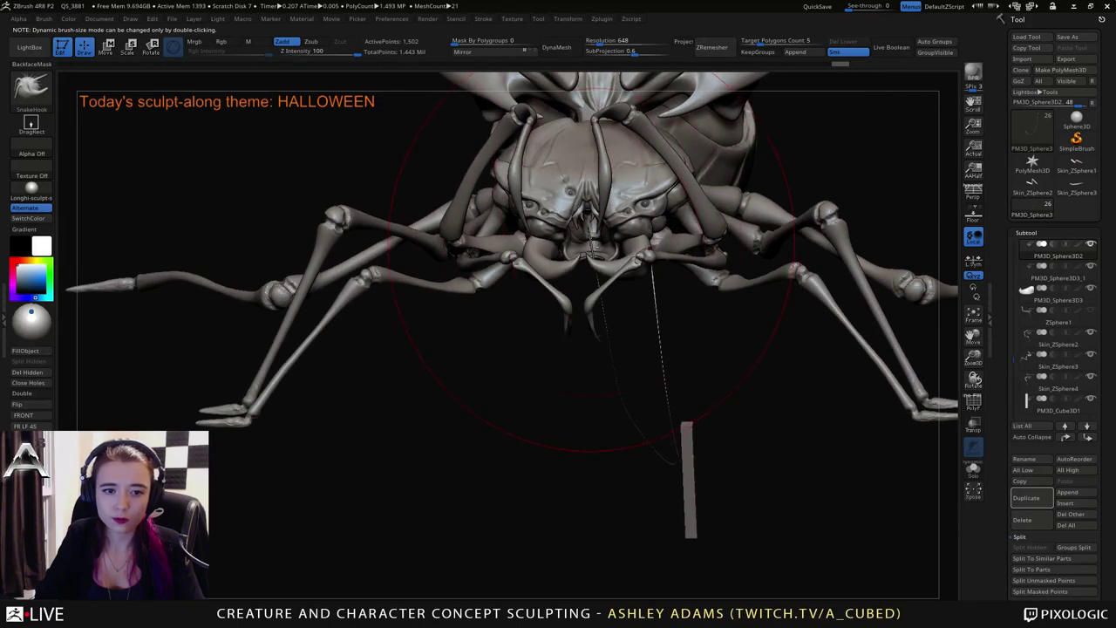
Select the duplicated thread and fit its upper end into the creature's mouth from below.
alt+click(610, 261)
drag(628, 419, 641, 383)
right_drag(610, 393, 552, 205)
right_click(526, 311)
drag(552, 207, 547, 210)
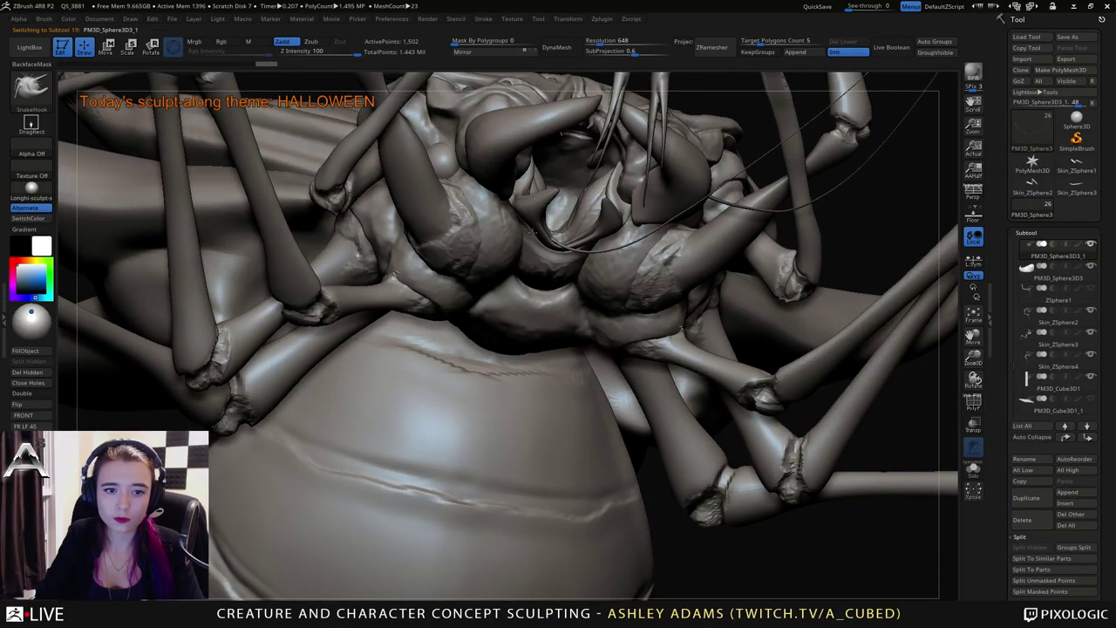
Refine the duplicated thread's sag between the mouth and the bar with SnakeHook, checking from several sides.
mouse_move(615, 228)
ctrl+right_down()
mouse_move(758, 235)
mouse_move(703, 269)
ctrl+right_up()
right_click(687, 286)
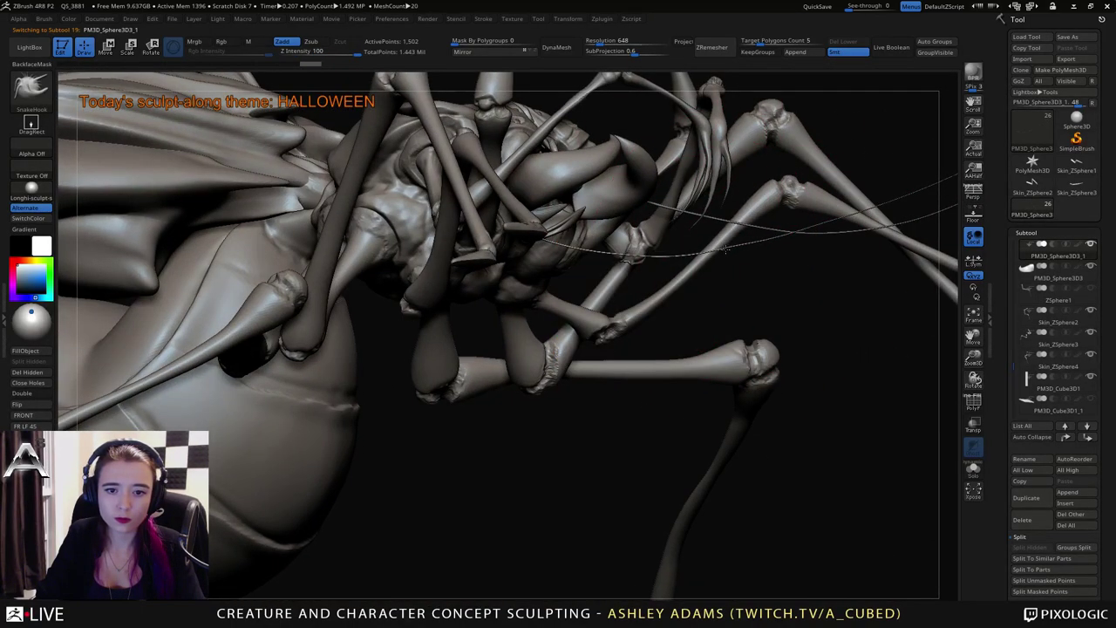
key(shift)
mouse_move(802, 267)
mouse_down()
mouse_move(661, 297)
mouse_move(627, 261)
mouse_move(689, 287)
mouse_move(713, 255)
mouse_move(477, 167)
mouse_up()
drag(690, 275, 724, 319)
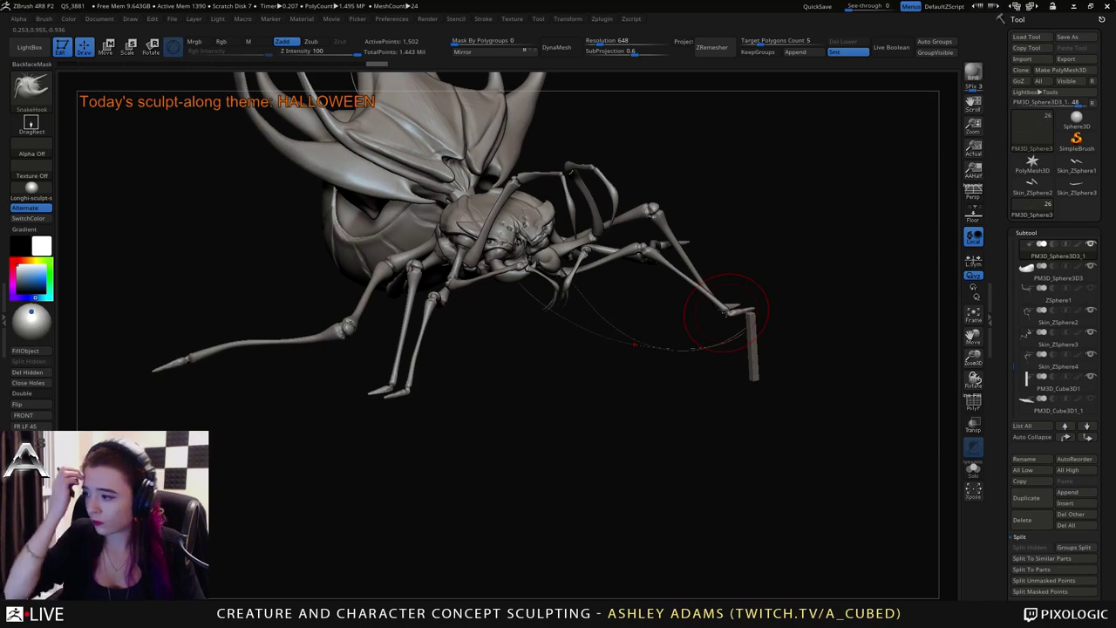
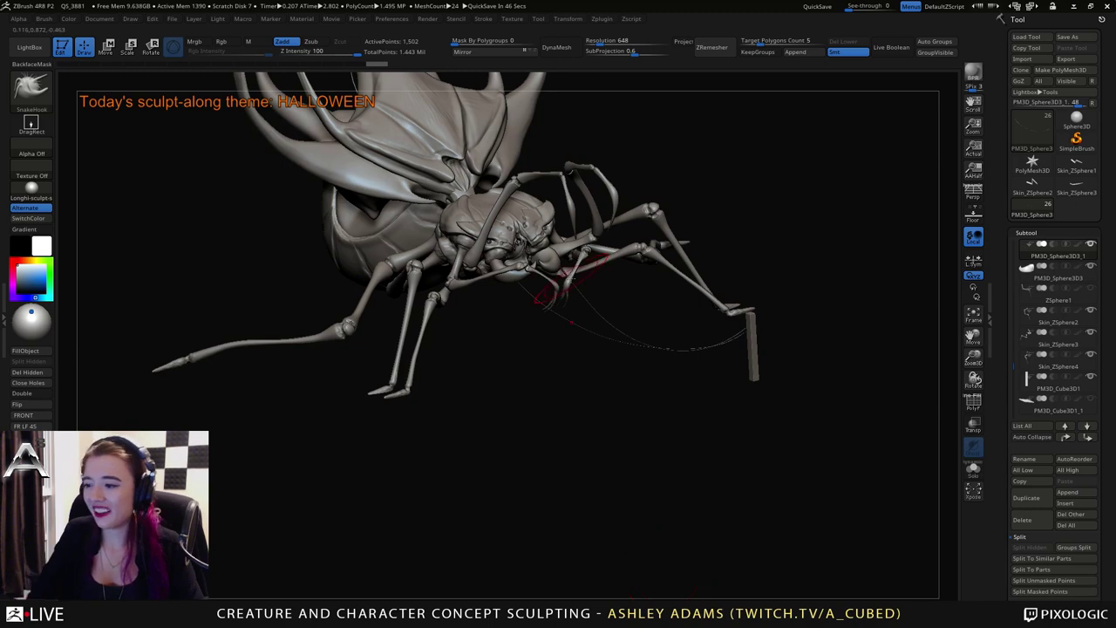
mouse_move(571, 322)
mouse_down()
mouse_move(638, 359)
mouse_move(616, 362)
mouse_move(642, 344)
mouse_move(611, 350)
mouse_up()
key(space)
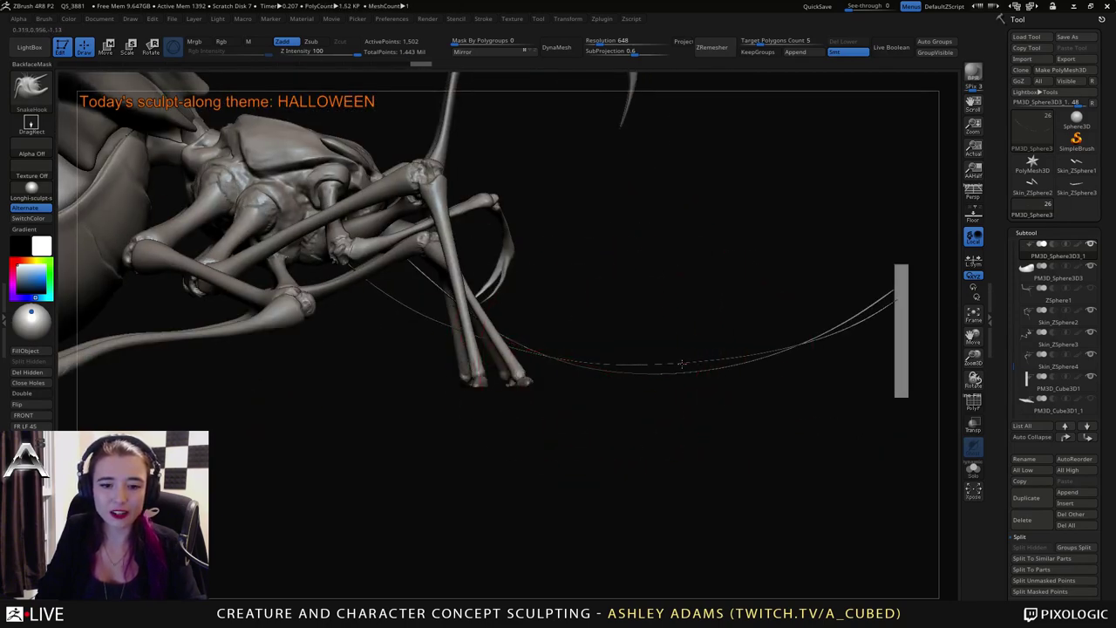
Switch to the CurveTube brush while working on the large beetle-like creature.
drag(681, 361, 574, 356)
key(b)
click(331, 328)
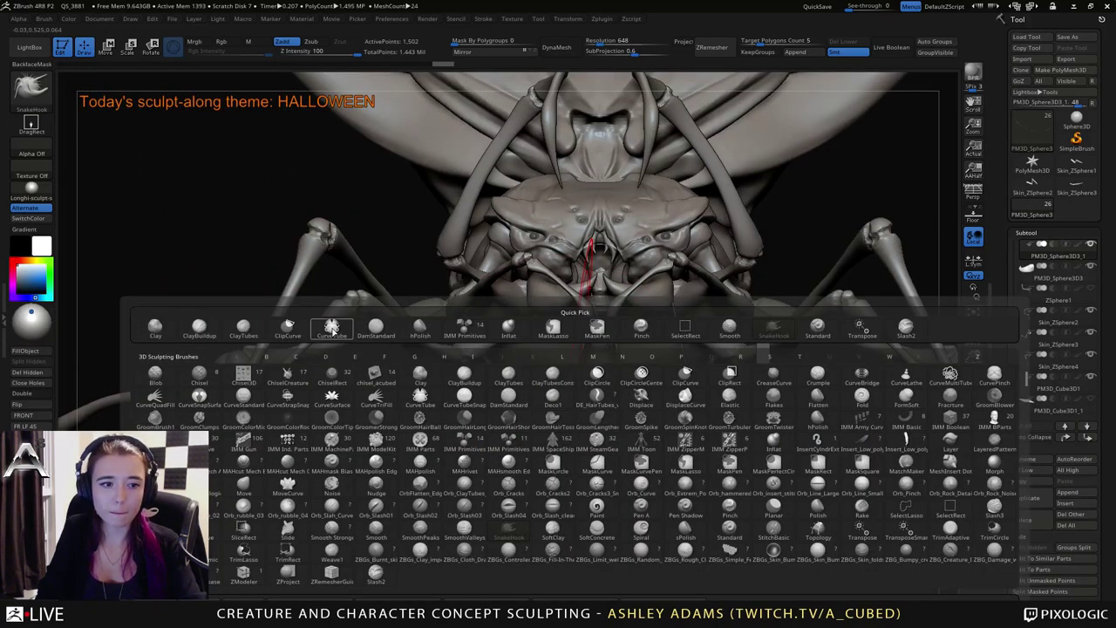
key(space)
mouse_move(778, 326)
mouse_down()
mouse_move(704, 488)
mouse_move(861, 400)
mouse_move(798, 412)
mouse_move(707, 358)
mouse_move(703, 322)
mouse_move(728, 312)
mouse_move(636, 314)
mouse_move(663, 323)
mouse_move(688, 312)
mouse_up()
alt+click(716, 353)
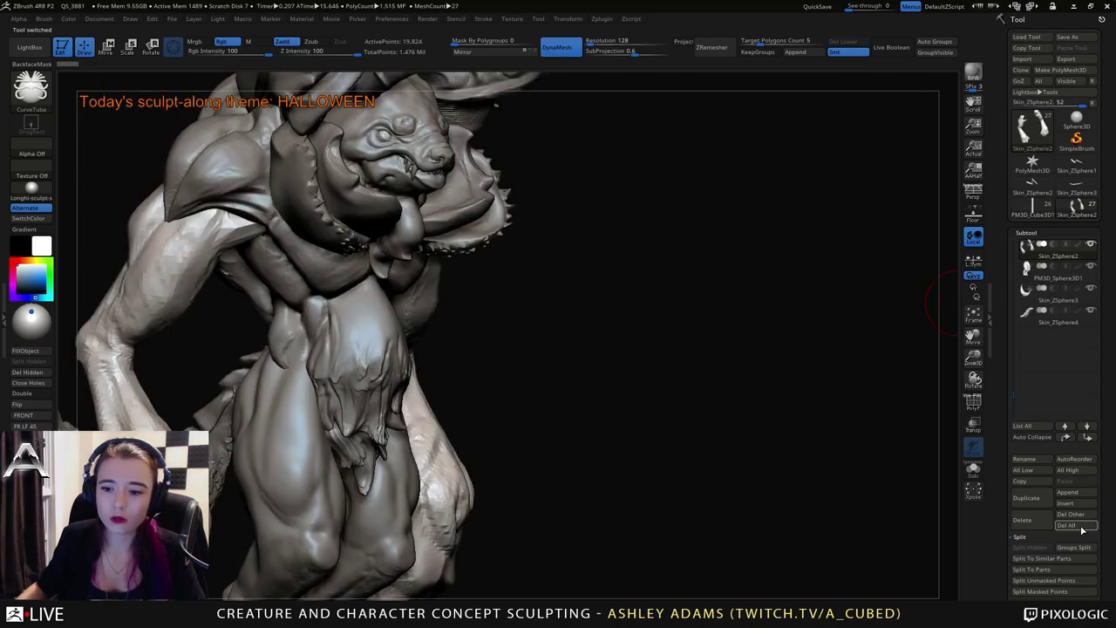
Delete all subtools of the other loaded creature models, accepting that the deletions cannot be undone.
click(1081, 526)
click(912, 549)
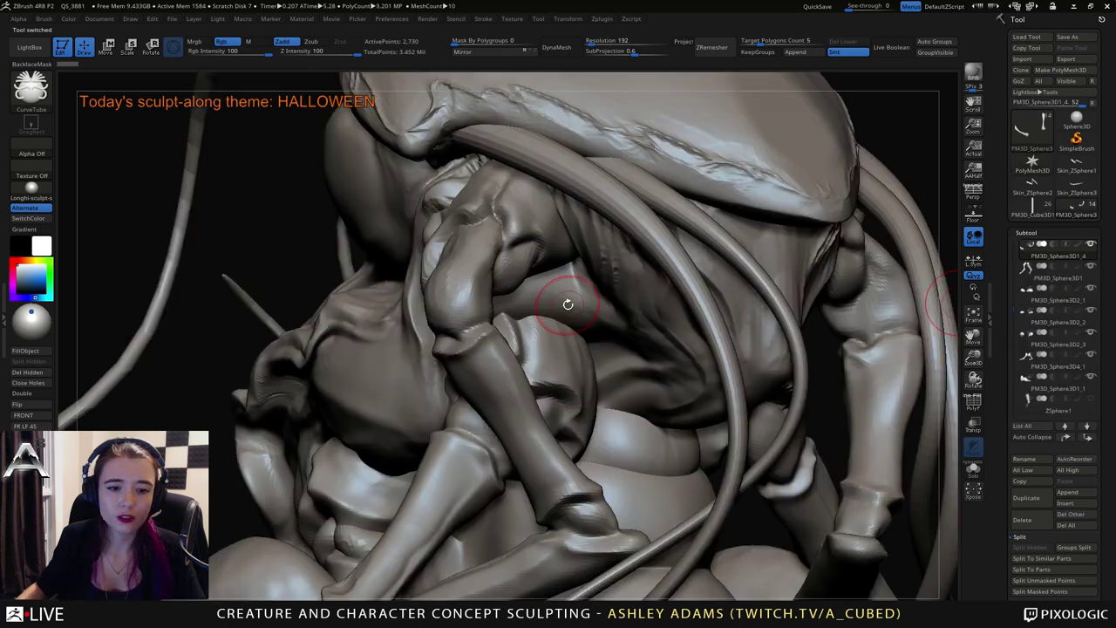
mouse_move(568, 305)
ctrl+right_down()
mouse_move(658, 381)
mouse_move(635, 601)
ctrl+right_up()
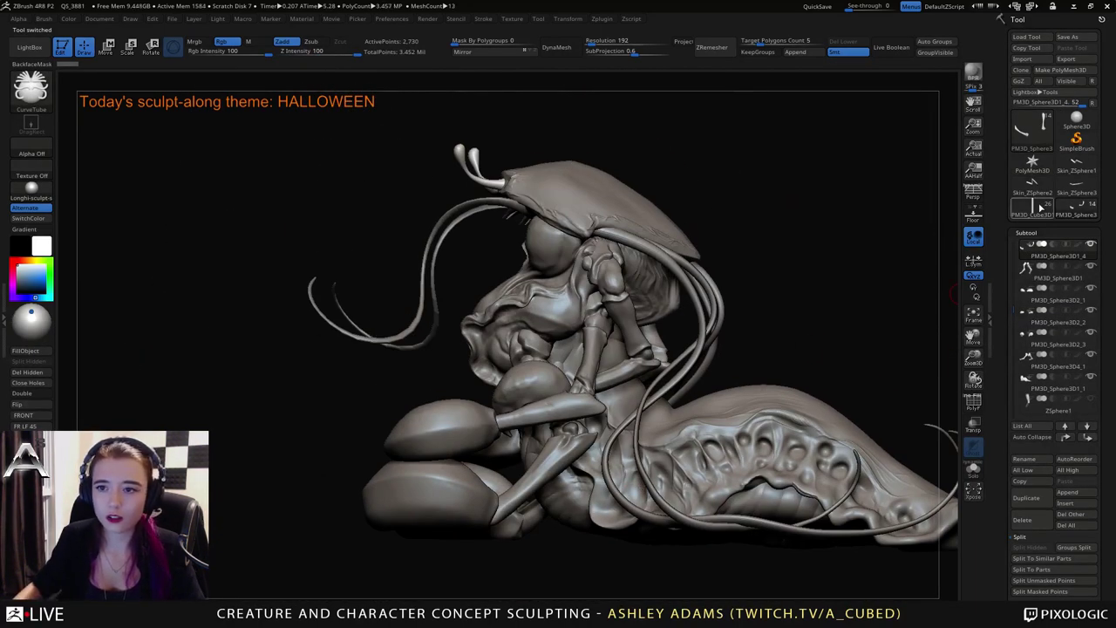
click(1078, 527)
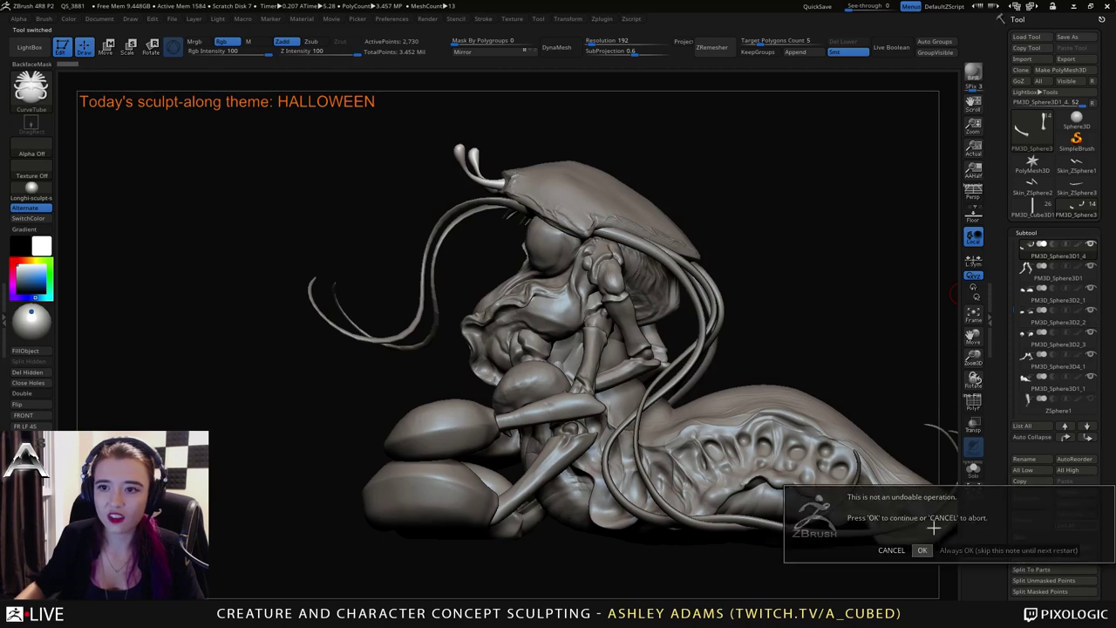
click(922, 545)
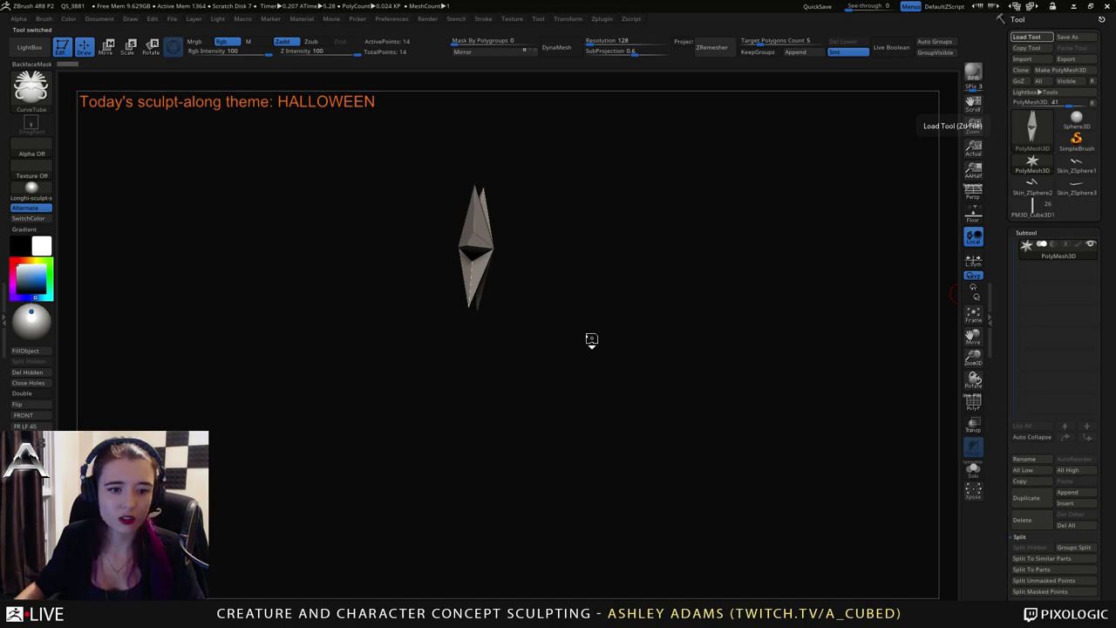
click(1078, 524)
click(911, 554)
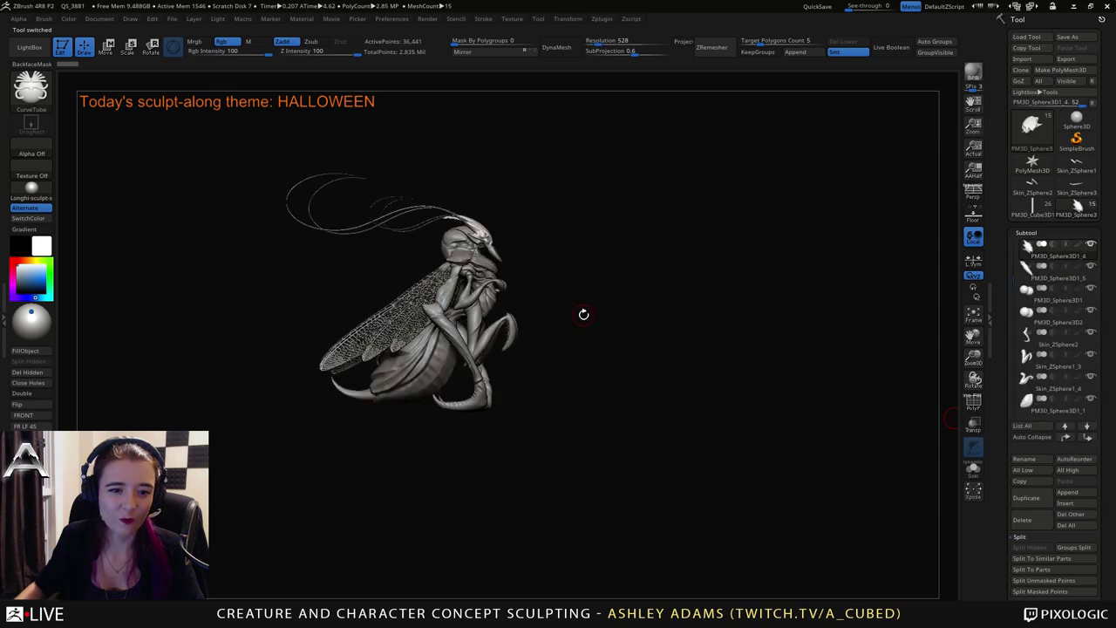
Merge the winged wasp's visible subtools into a single mesh and make the merged tool active.
drag(608, 325, 692, 396)
key(ctrl+z)
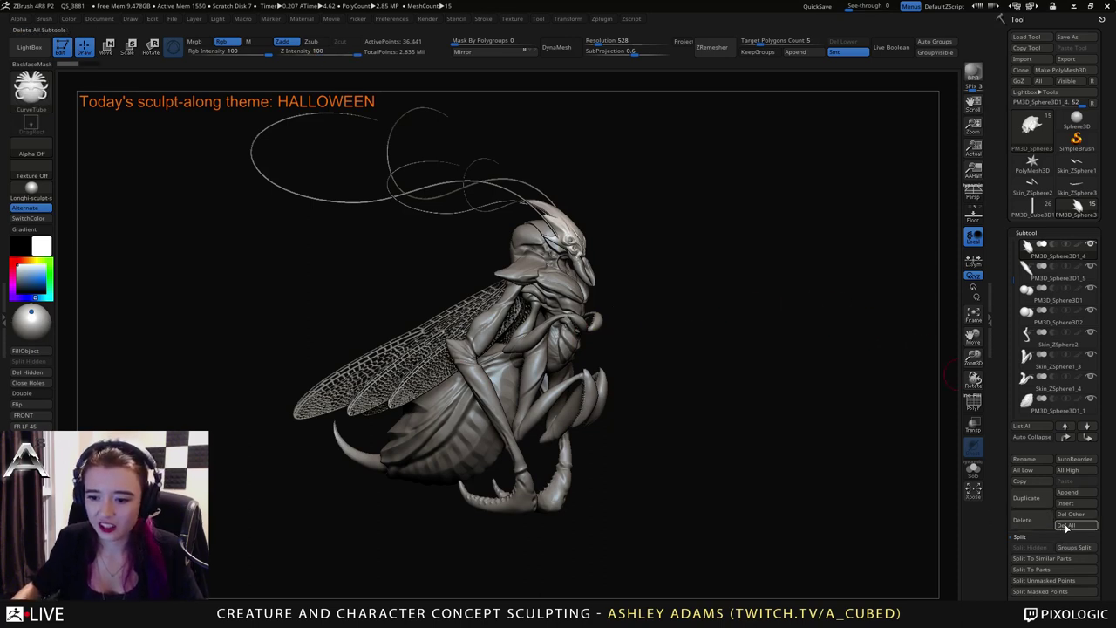
click(1023, 602)
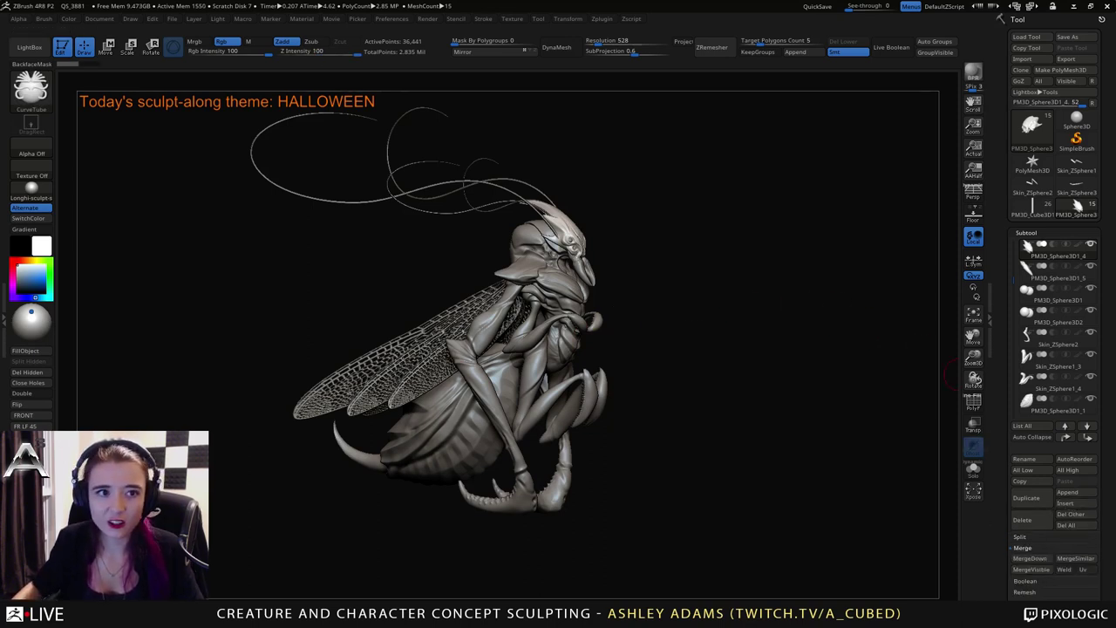
click(1030, 569)
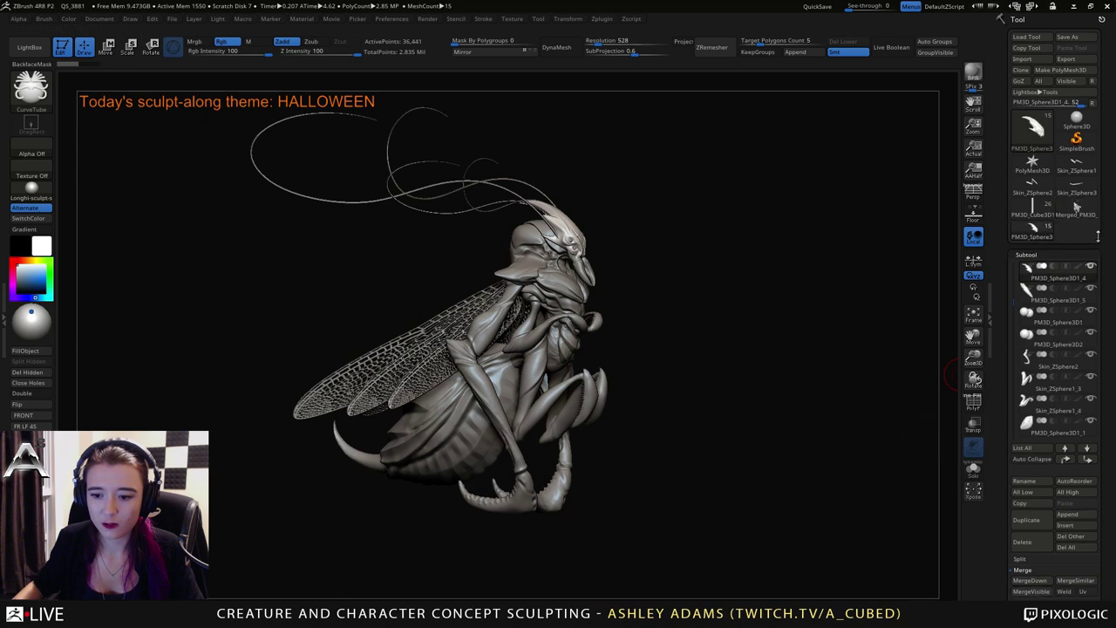
click(1077, 214)
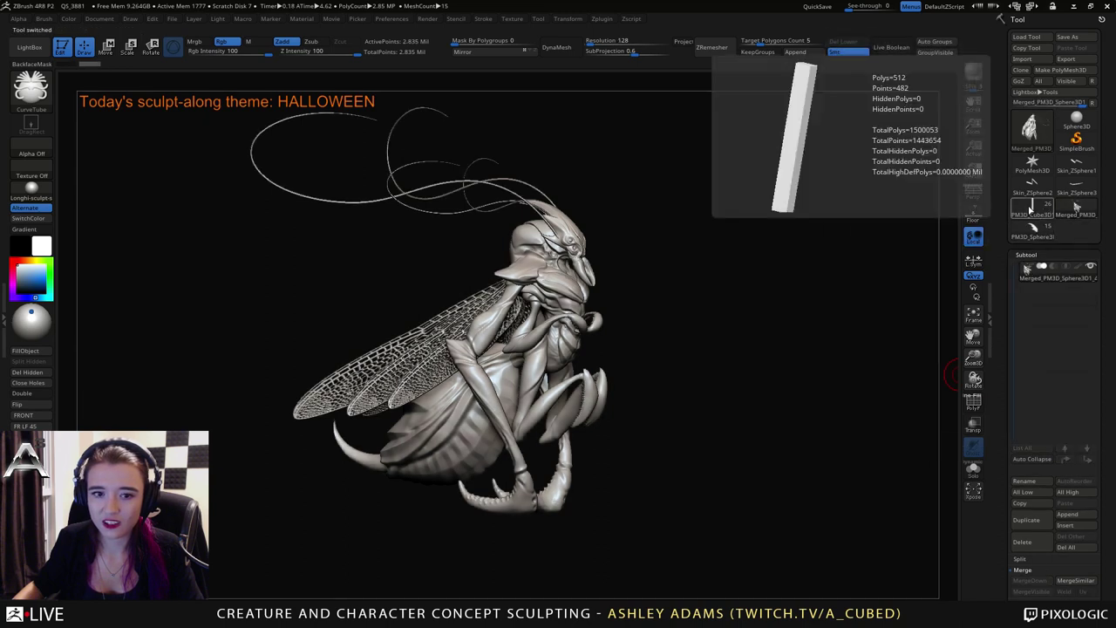
Return to the large creature's tool and append the merged wasp mesh to it as a subtool.
click(1031, 208)
click(1071, 516)
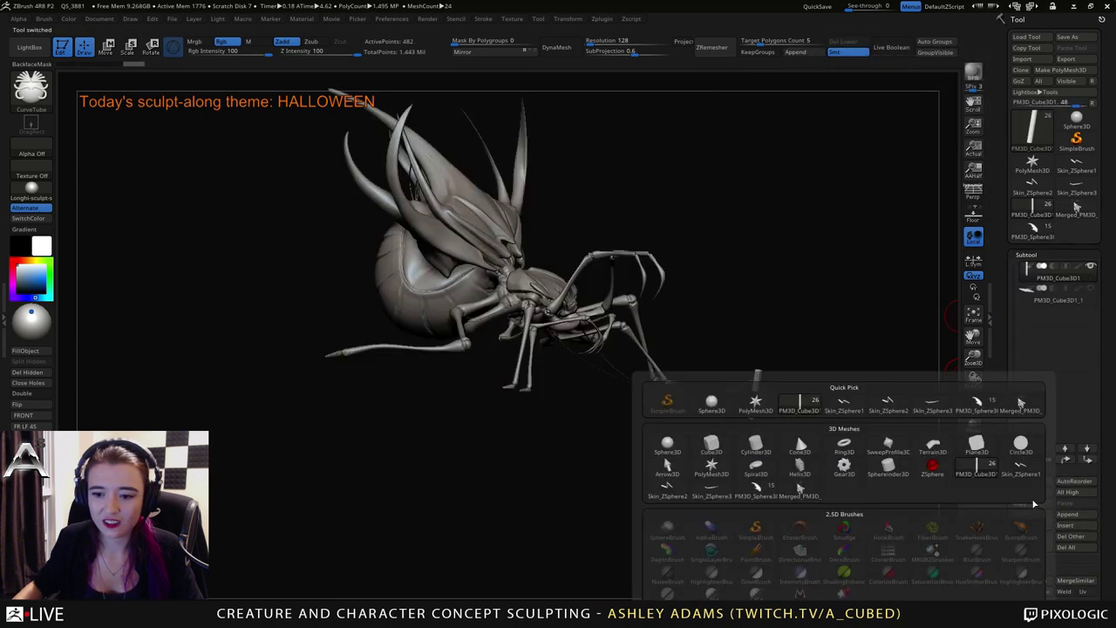
click(1022, 404)
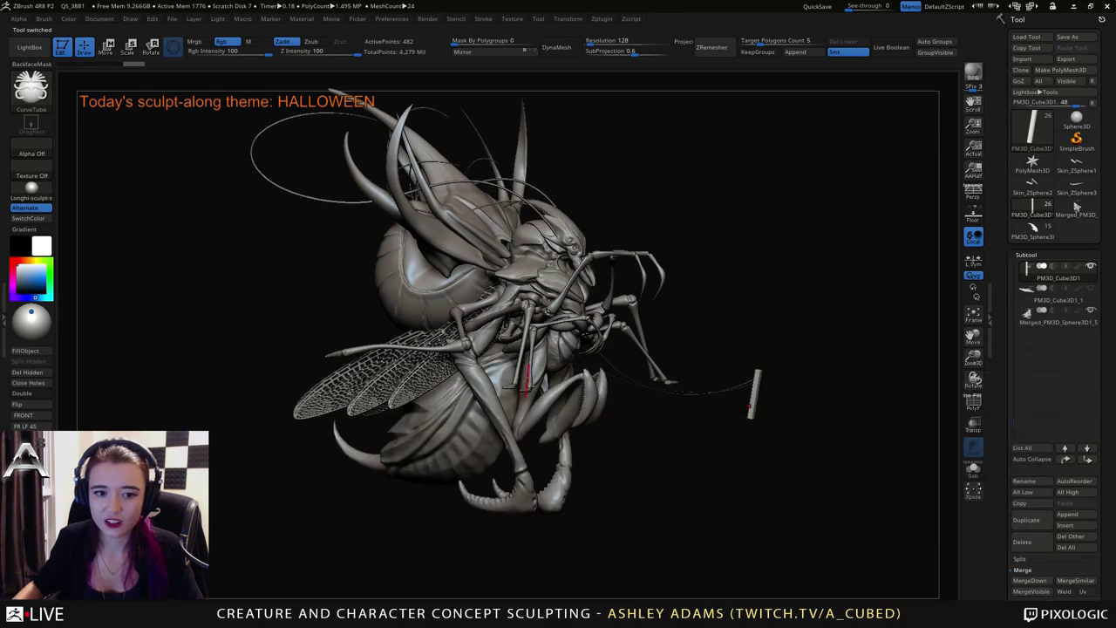
Scale the appended wasp down to a small prey size and move it in front of the large creature.
alt+click(523, 387)
alt+drag(769, 365, 675, 350)
key(e)
drag(548, 326, 485, 350)
drag(617, 326, 733, 326)
ctrl+right_drag(723, 392, 726, 513)
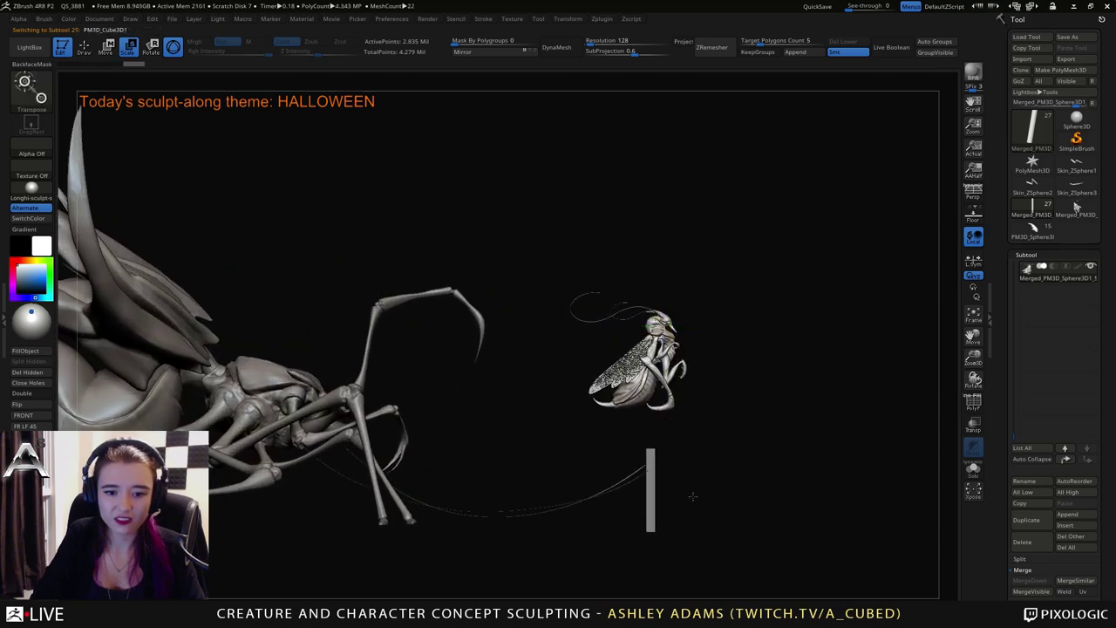
Hide the upright bar subtool at the antennae's end and lower the wasp vertically to near foot level.
alt+click(650, 490)
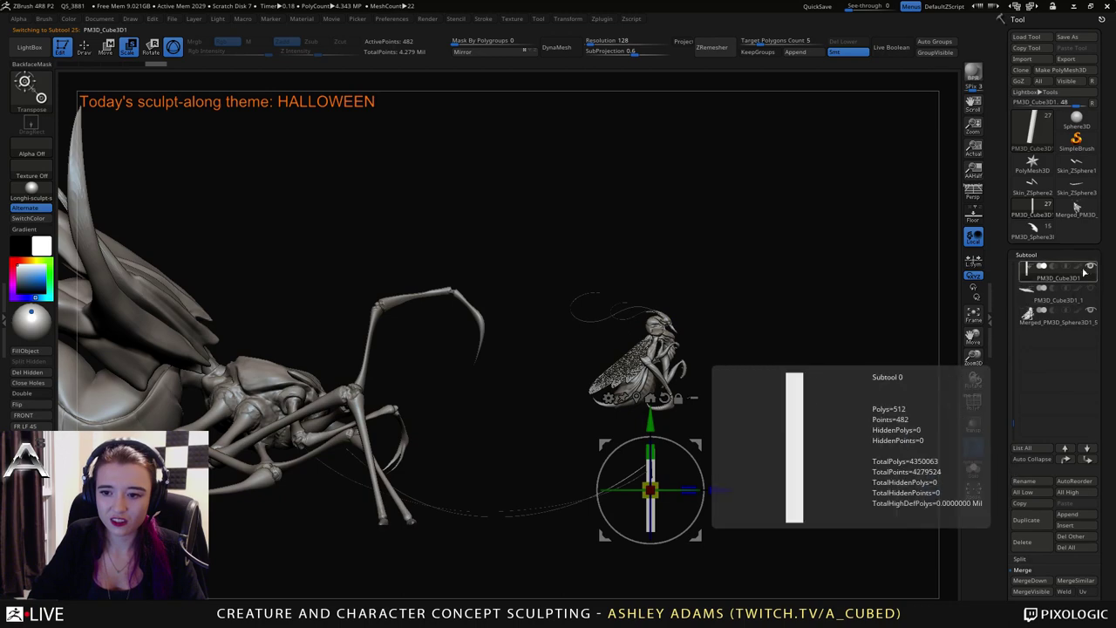
alt+click(652, 366)
alt+right_drag(689, 421, 712, 334)
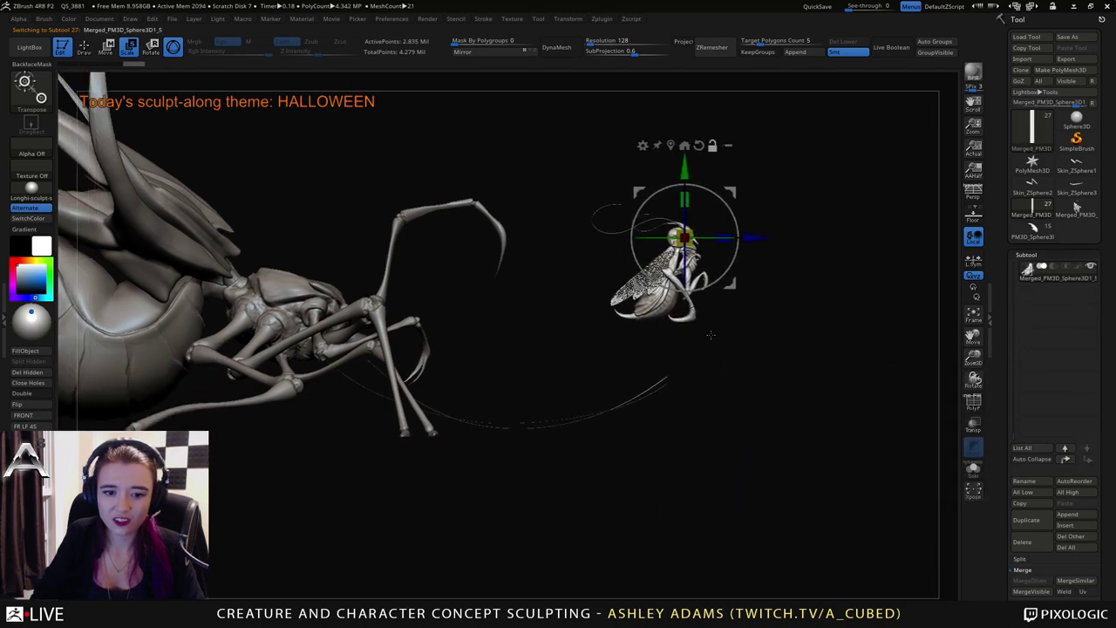
drag(692, 174, 692, 299)
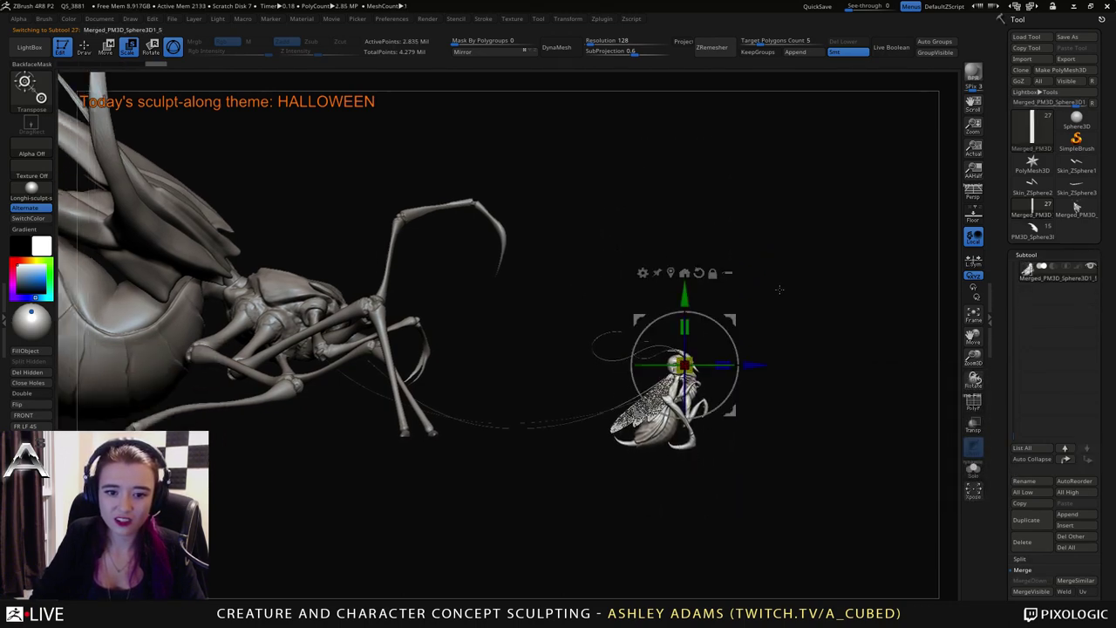
Lay the wasp on its side and adjust its height and sideways position in the front view.
right_drag(776, 287, 654, 305)
drag(729, 335, 709, 408)
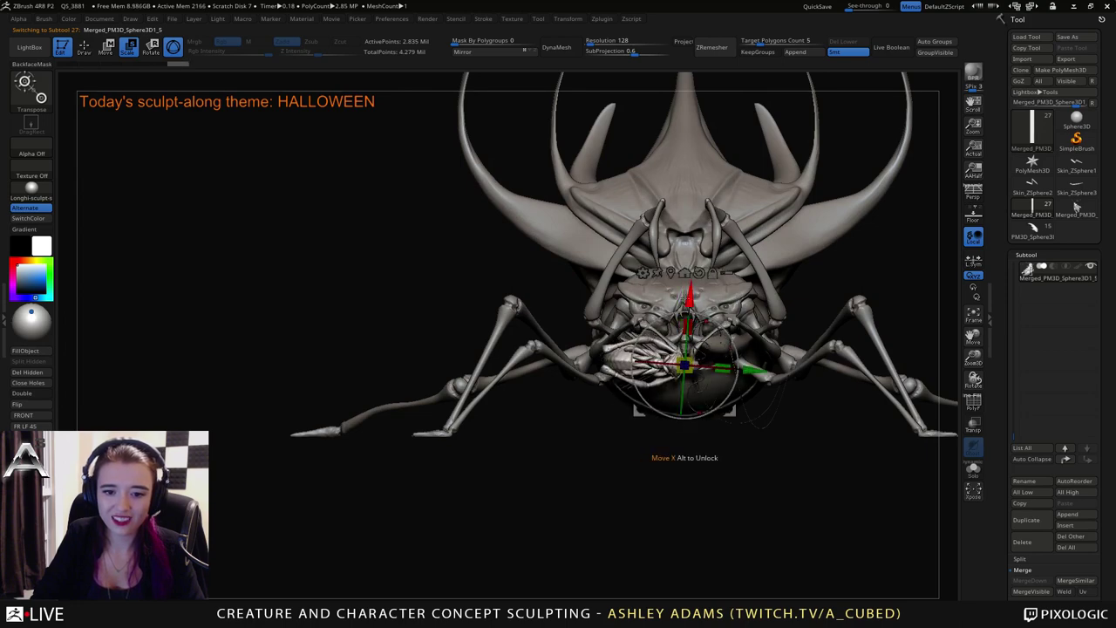
drag(691, 301, 698, 370)
right_drag(767, 345, 692, 417)
drag(691, 418, 689, 411)
drag(672, 476, 768, 359)
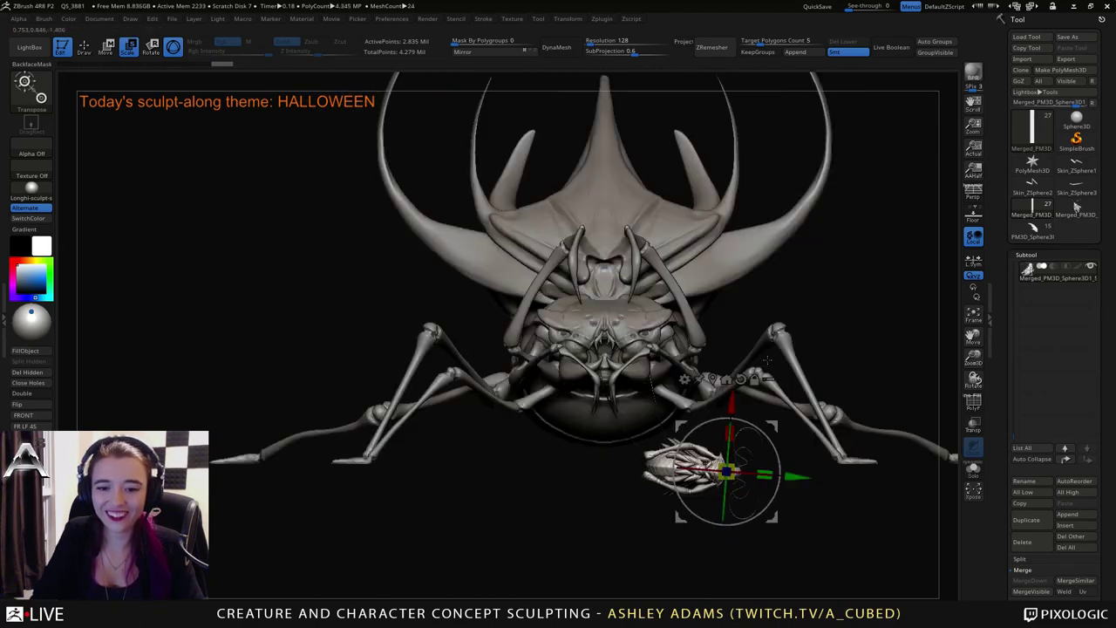
mouse_move(735, 406)
mouse_down()
mouse_move(739, 367)
mouse_move(739, 386)
mouse_move(829, 410)
mouse_move(858, 446)
mouse_move(911, 410)
mouse_move(776, 379)
mouse_move(739, 352)
mouse_up()
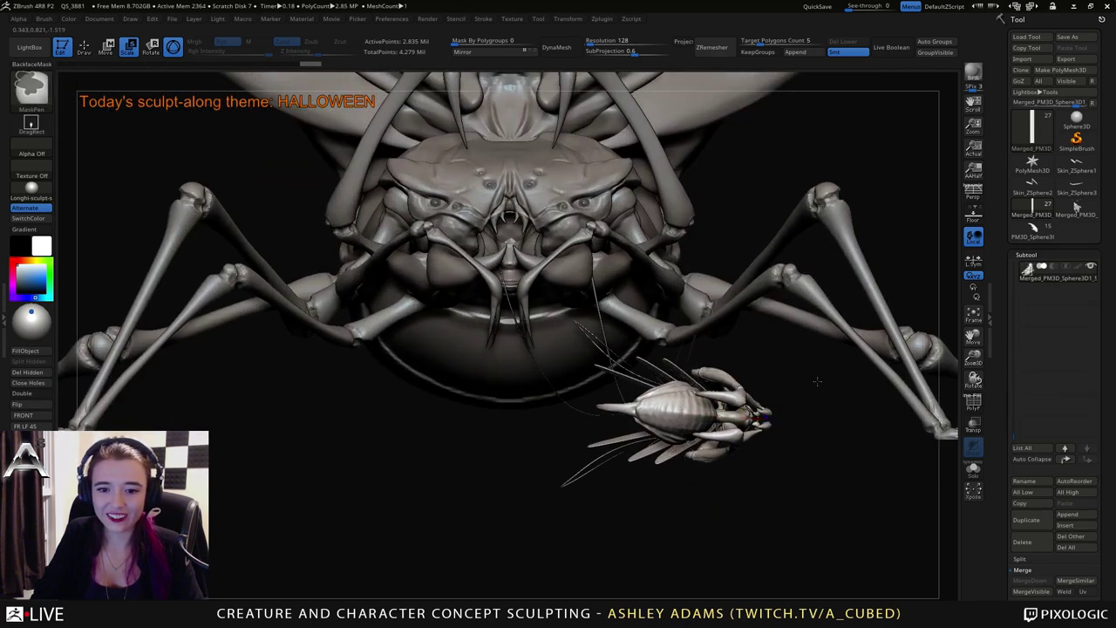
From above, turn the wasp so its head points away from the large creature and reposition it.
right_drag(817, 381, 750, 384)
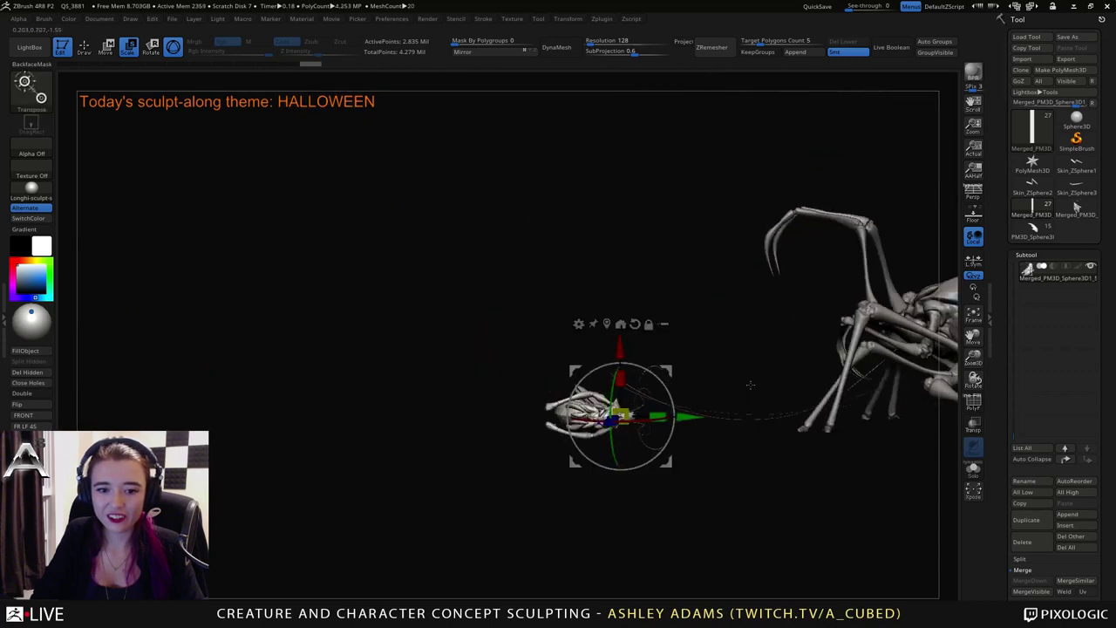
drag(749, 384, 721, 507)
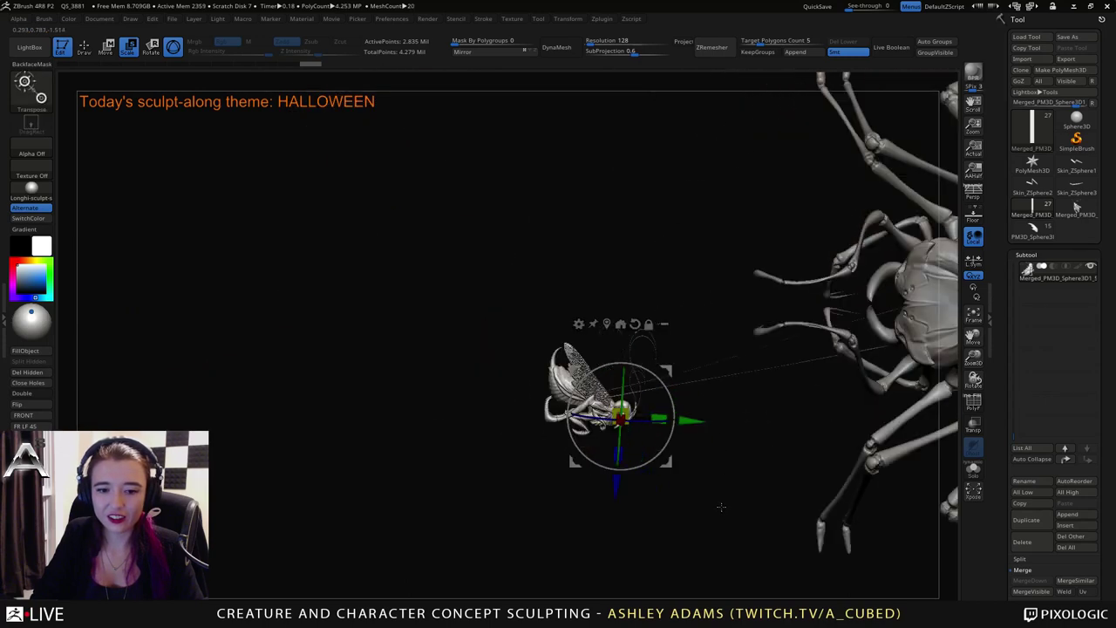
drag(664, 459, 622, 339)
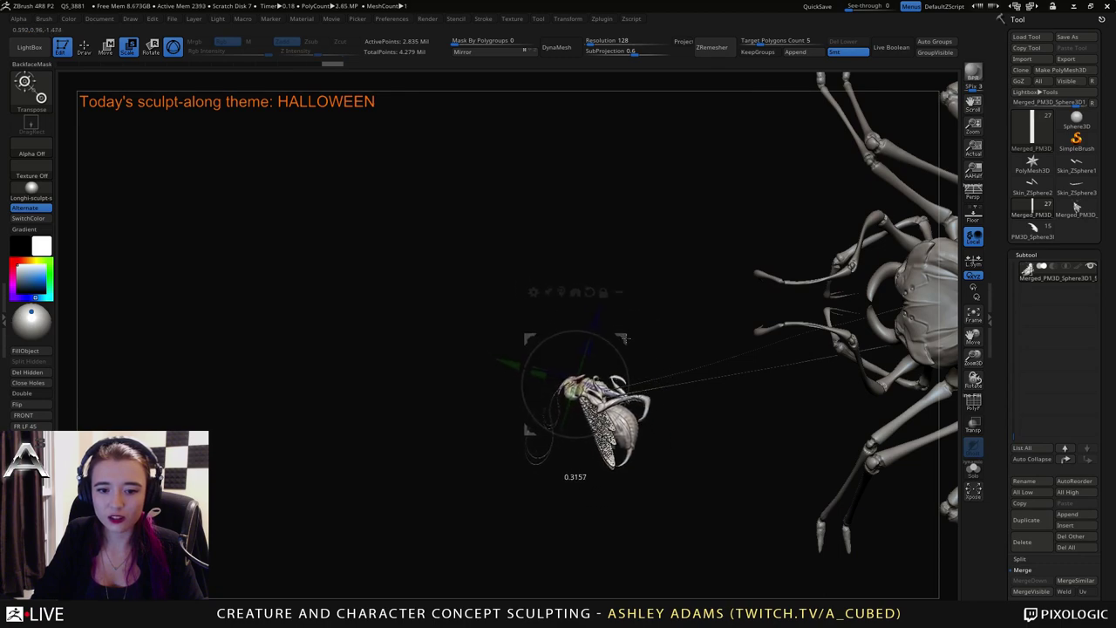
drag(716, 432, 760, 420)
drag(574, 319, 577, 321)
key(q)
mouse_move(697, 454)
alt+mouse_down()
mouse_move(761, 464)
mouse_move(766, 514)
mouse_move(698, 514)
alt+mouse_up()
drag(639, 368, 662, 383)
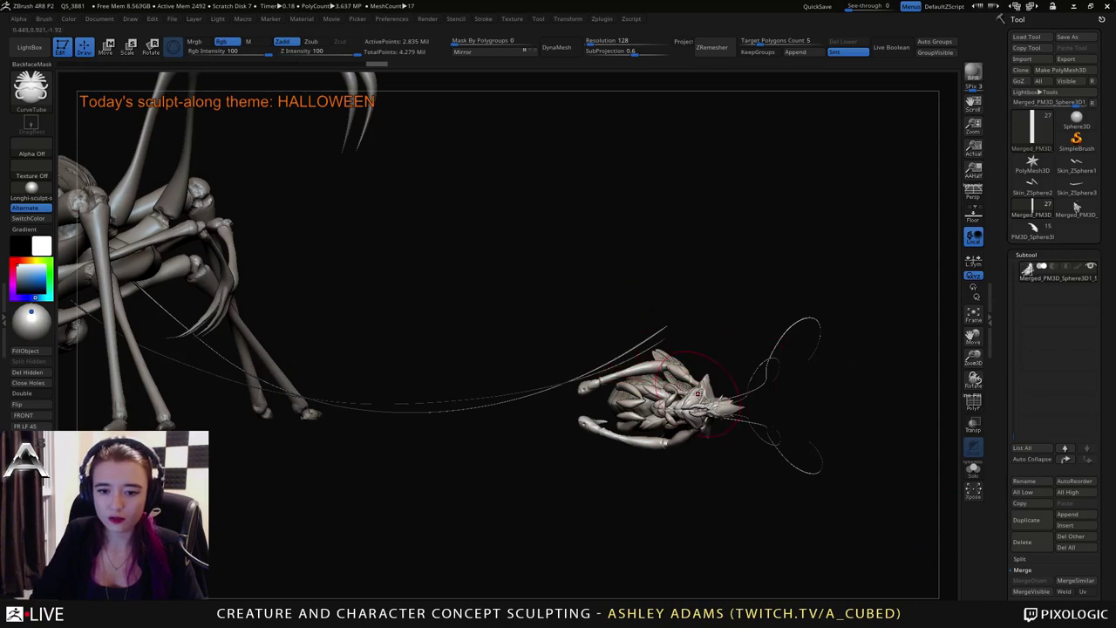
Switch to the SnakeHook brush for reshaping the wasp.
key(space)
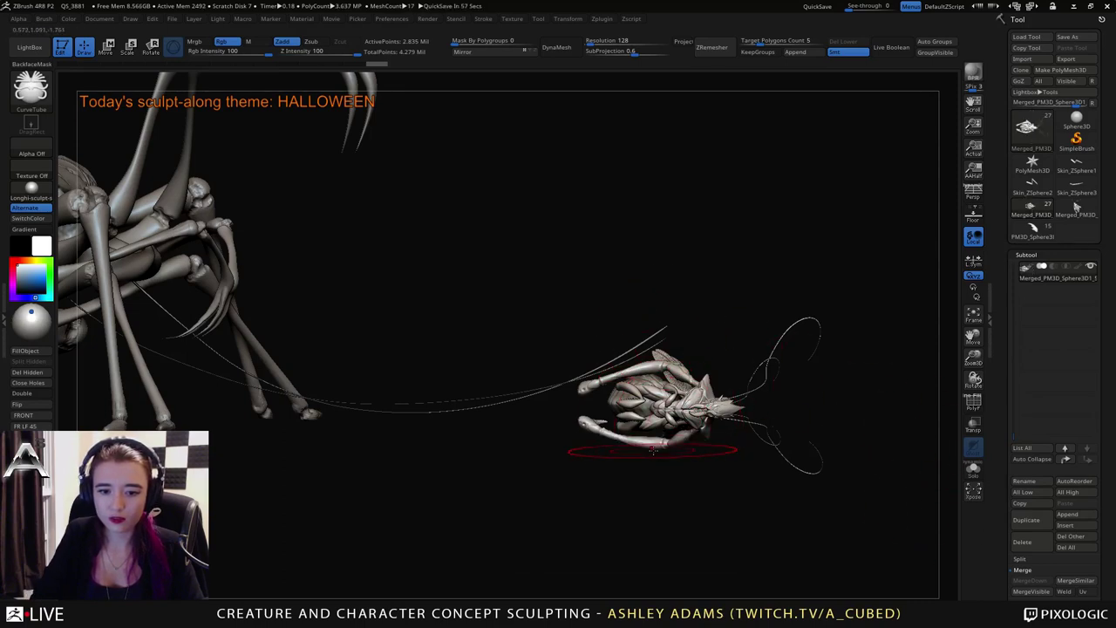
key(b)
key(s)
key(h)
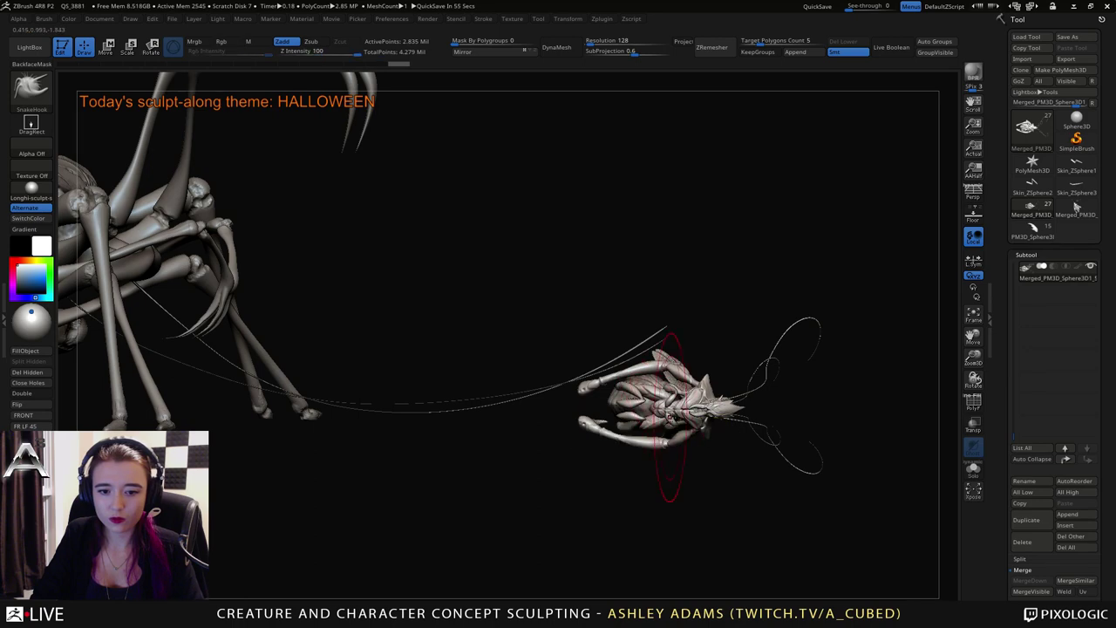
drag(820, 497, 889, 475)
Try to separate the wasp's parts by isolating, regrouping and hiding its upper leg segments.
click(1019, 559)
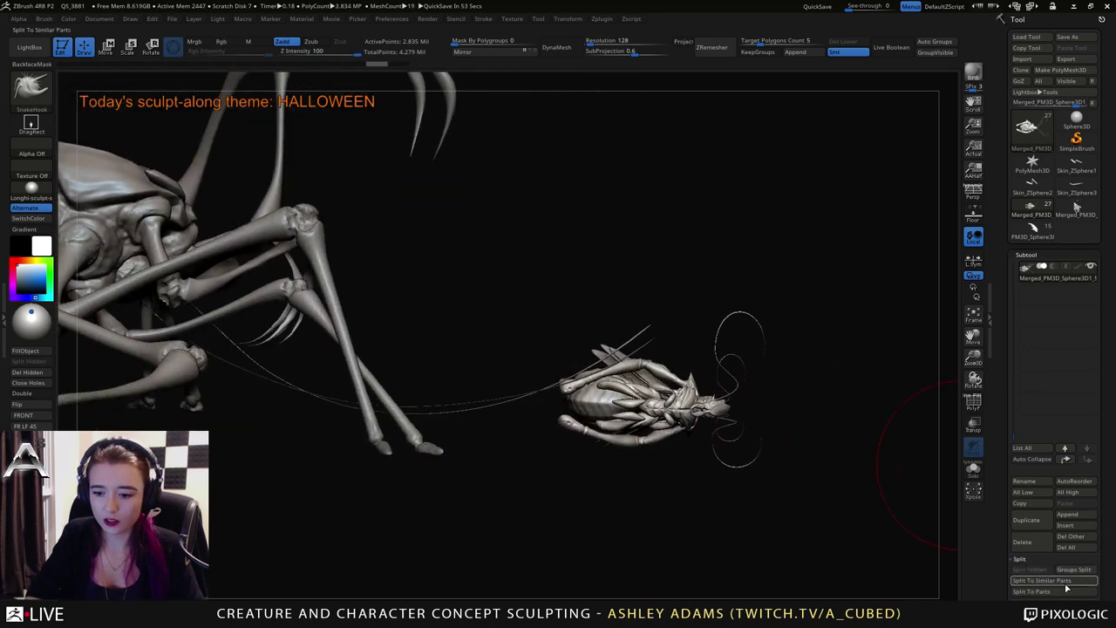
click(1038, 592)
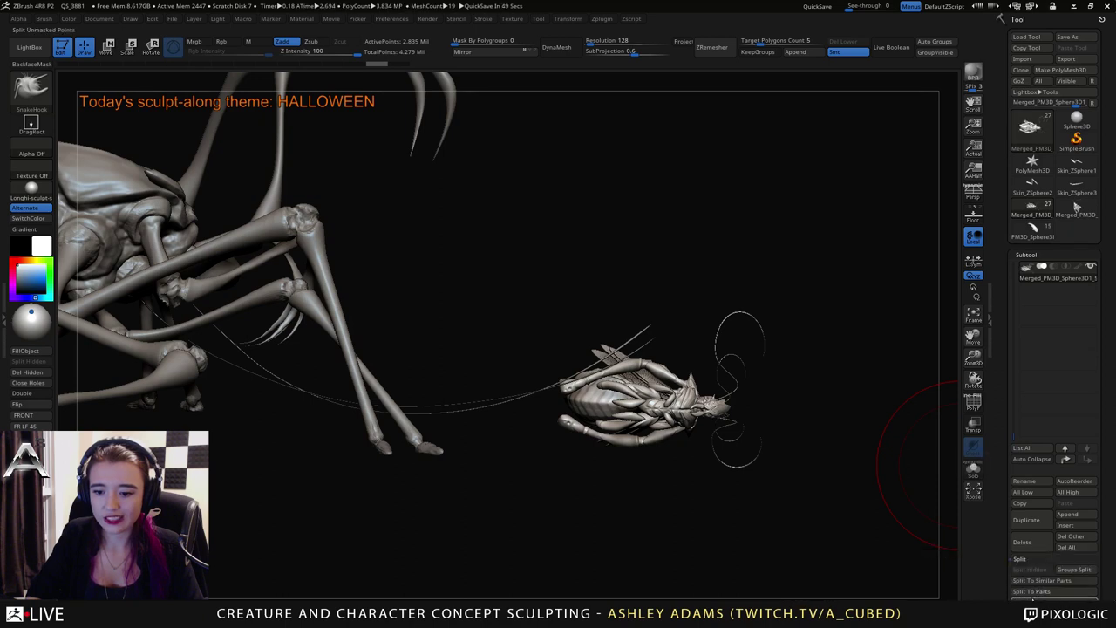
ctrl+shift+click(659, 437)
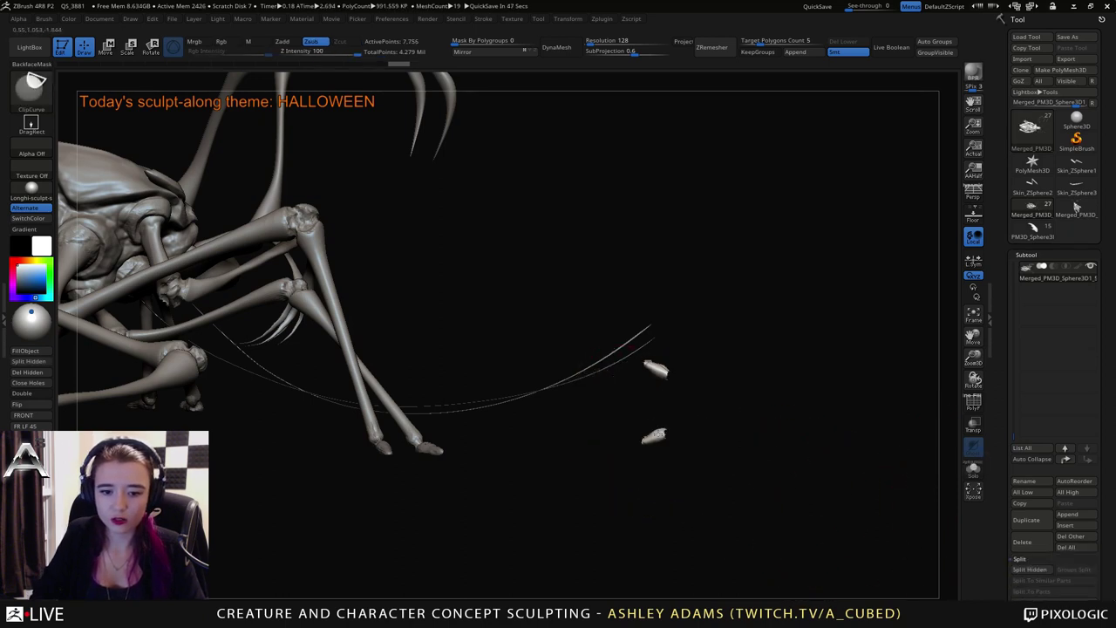
ctrl+shift+click(663, 437)
key(ctrl+w)
ctrl+shift+click(686, 331)
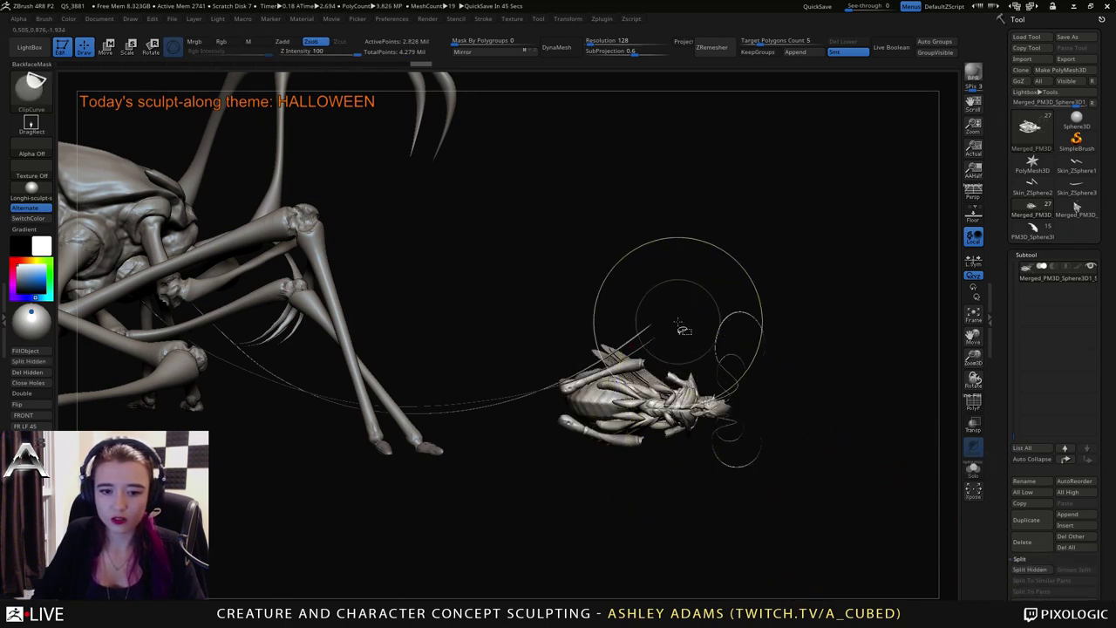
mouse_move(698, 343)
mouse_down()
mouse_move(750, 381)
mouse_move(836, 399)
mouse_move(835, 381)
mouse_move(800, 371)
mouse_up()
key(space)
key(ctrl+z)
key(space)
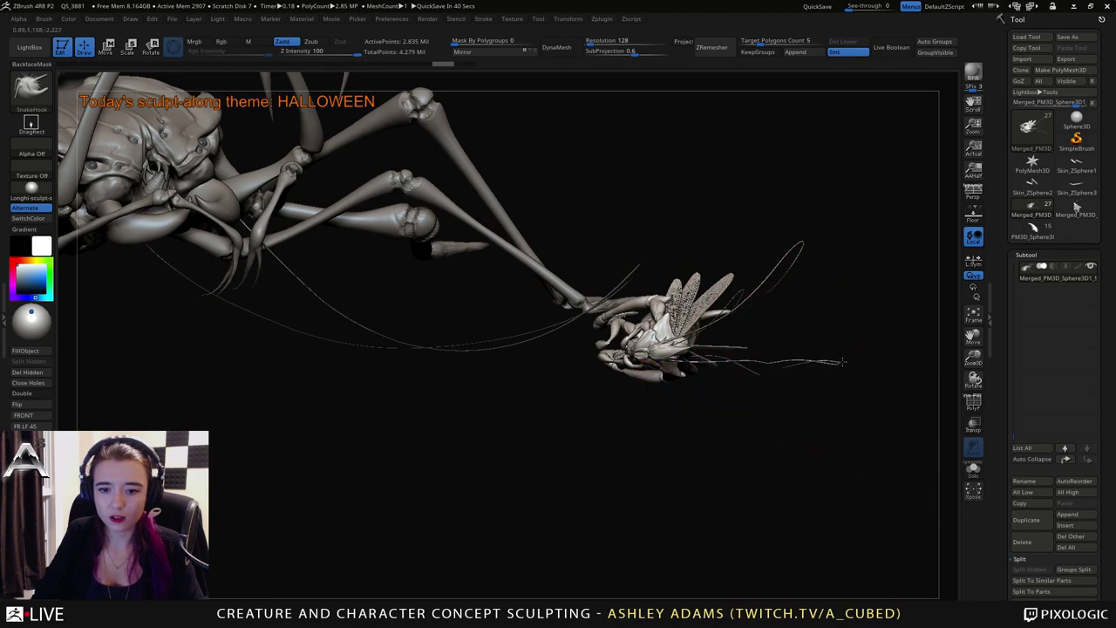
key(space)
mouse_move(779, 355)
mouse_down()
mouse_move(769, 361)
mouse_move(829, 365)
mouse_move(797, 359)
mouse_up()
key(shift)
key(space)
mouse_move(797, 359)
mouse_down()
mouse_move(770, 345)
mouse_move(770, 314)
mouse_move(761, 362)
mouse_move(729, 364)
mouse_move(741, 368)
mouse_move(701, 393)
mouse_move(589, 438)
mouse_up()
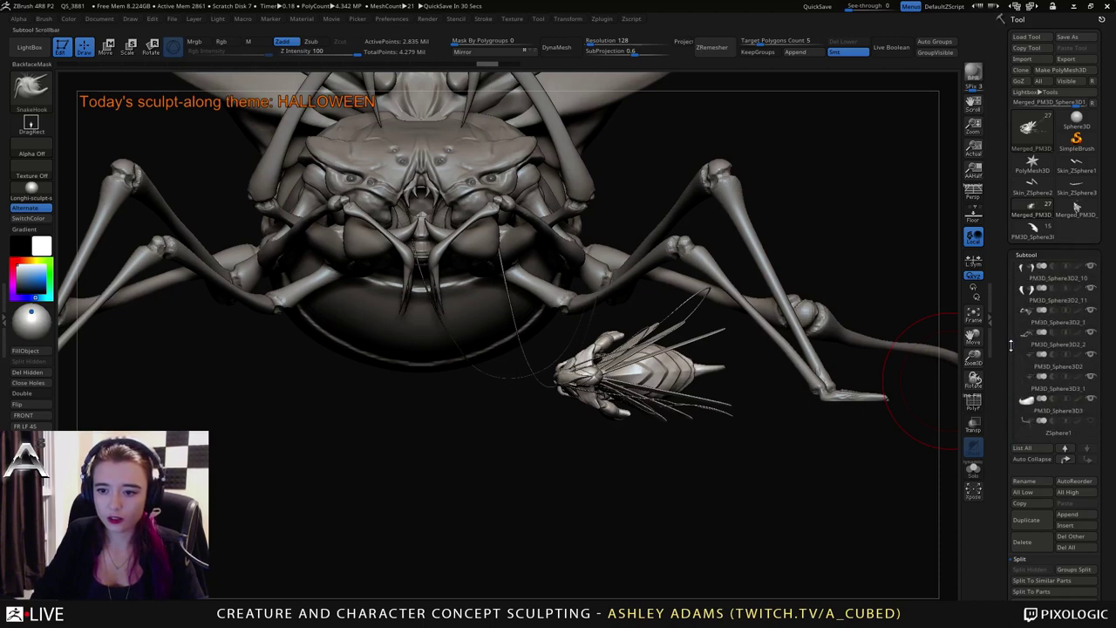
Show the hidden PM3D_Cube3D1_1 block beneath the large creature's feet and select it.
drag(1008, 313, 1030, 406)
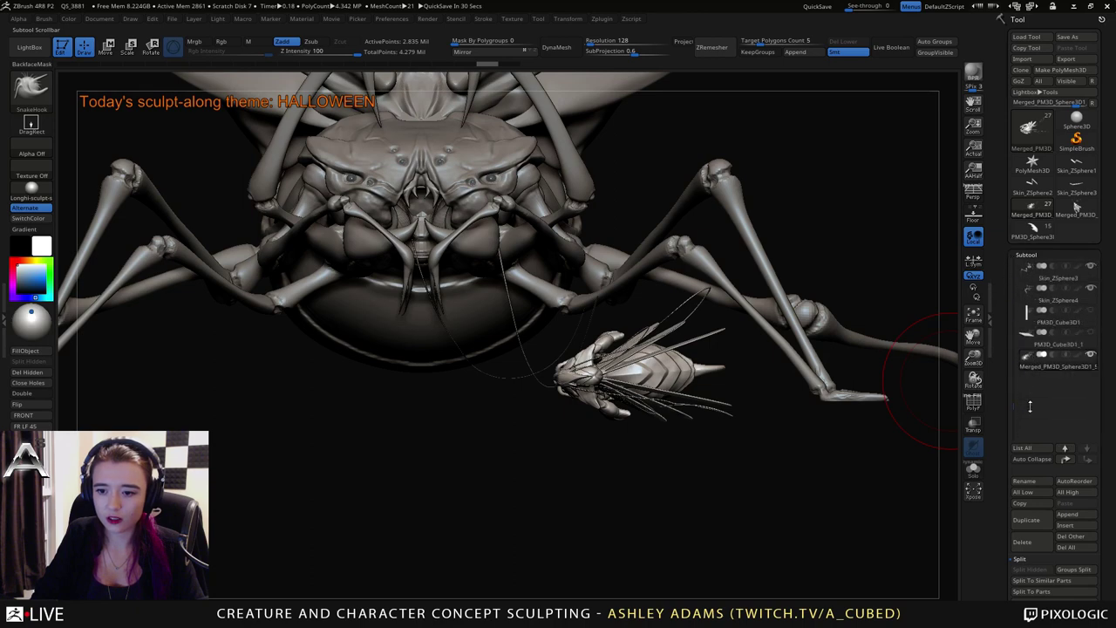
click(1090, 335)
drag(732, 463, 598, 428)
alt+click(619, 433)
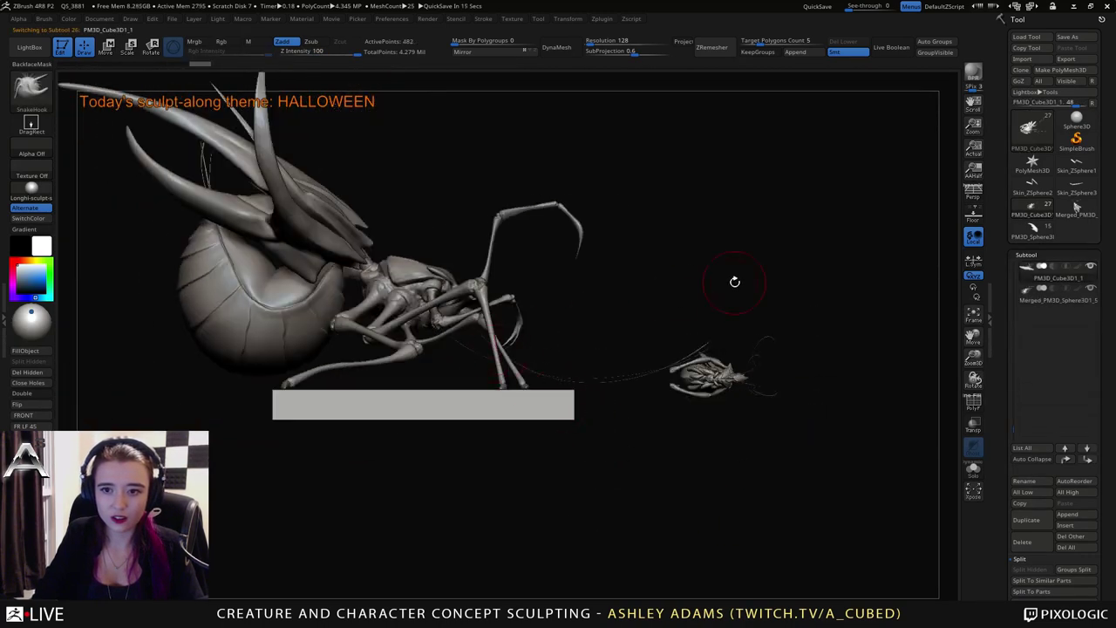
Adjust the base block lengthwise so it reaches beneath the wasp, and make the wasp the active subtool.
key(w)
drag(463, 399, 544, 404)
key(q)
alt+click(728, 373)
ctrl+right_drag(728, 373, 741, 424)
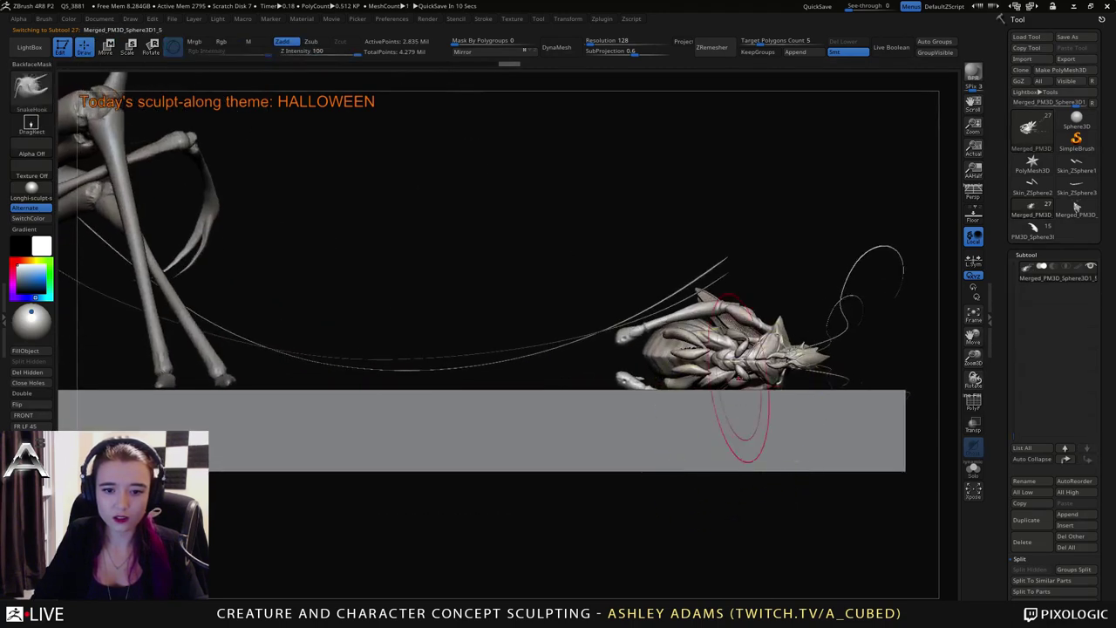
Lower the wasp slightly against the base block and isolate it from the rest of the scene.
key(w)
drag(786, 286, 787, 309)
key(q)
click(972, 470)
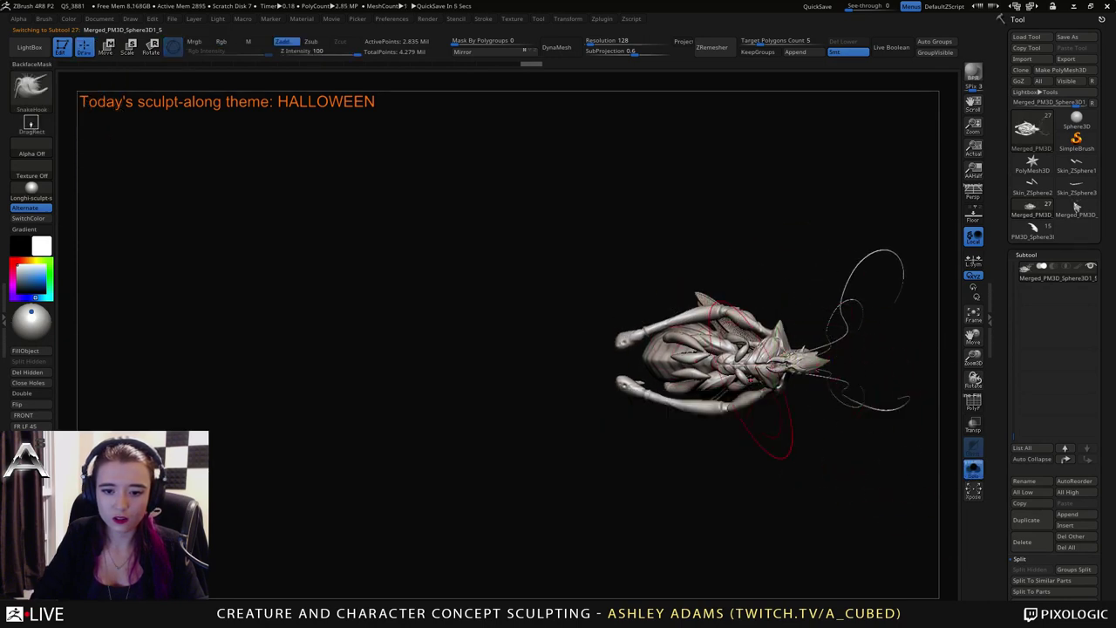
Hide the segments of the wasp's two front legs so only the body, wings and antennae remain.
mouse_move(711, 412)
right_down()
mouse_move(713, 449)
mouse_move(710, 416)
right_up()
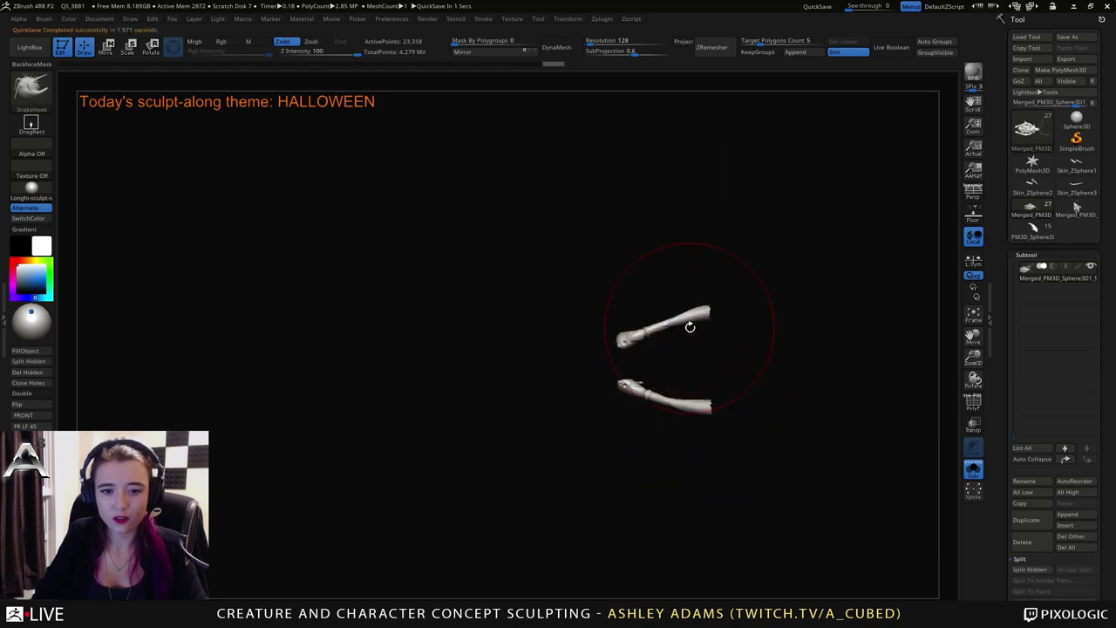
ctrl+shift+click(693, 392)
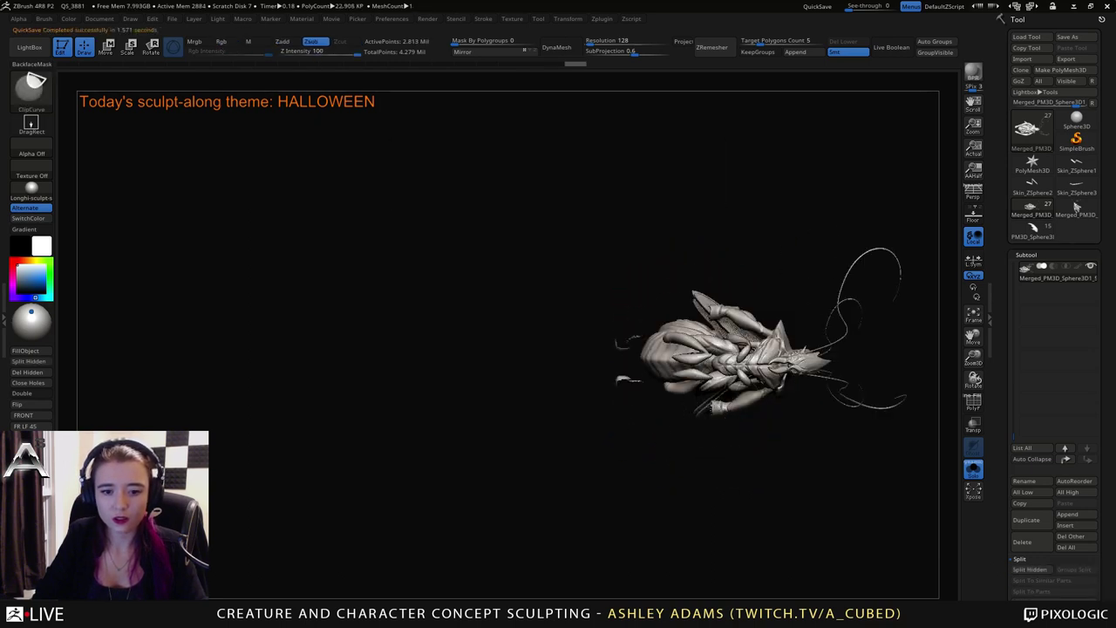
ctrl+shift+click(667, 390)
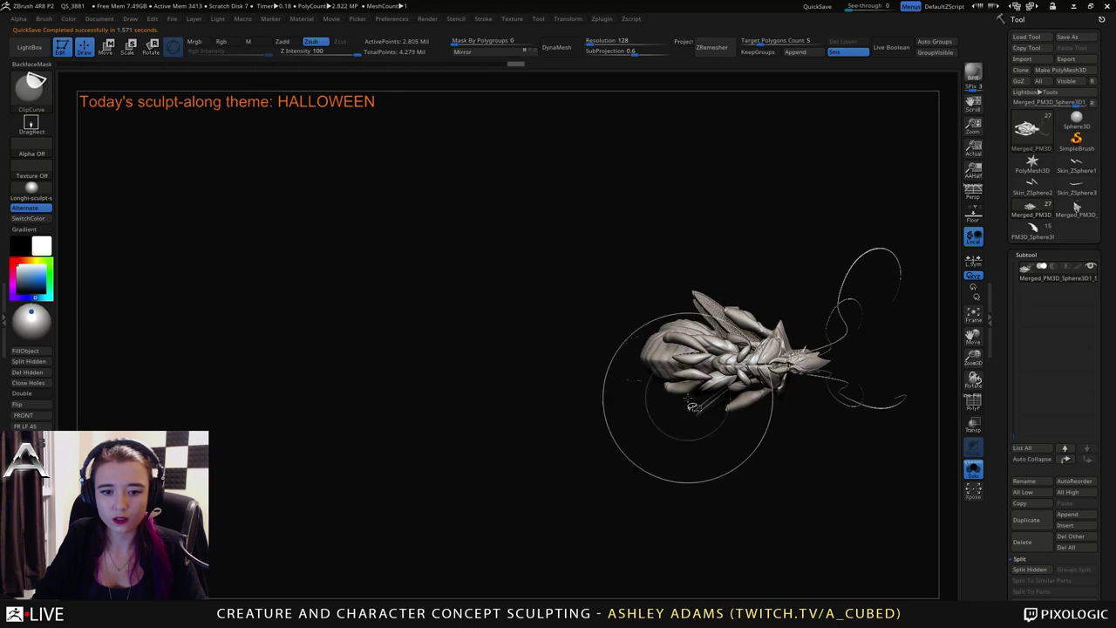
ctrl+shift+click(740, 402)
ctrl+right_drag(729, 398, 730, 446)
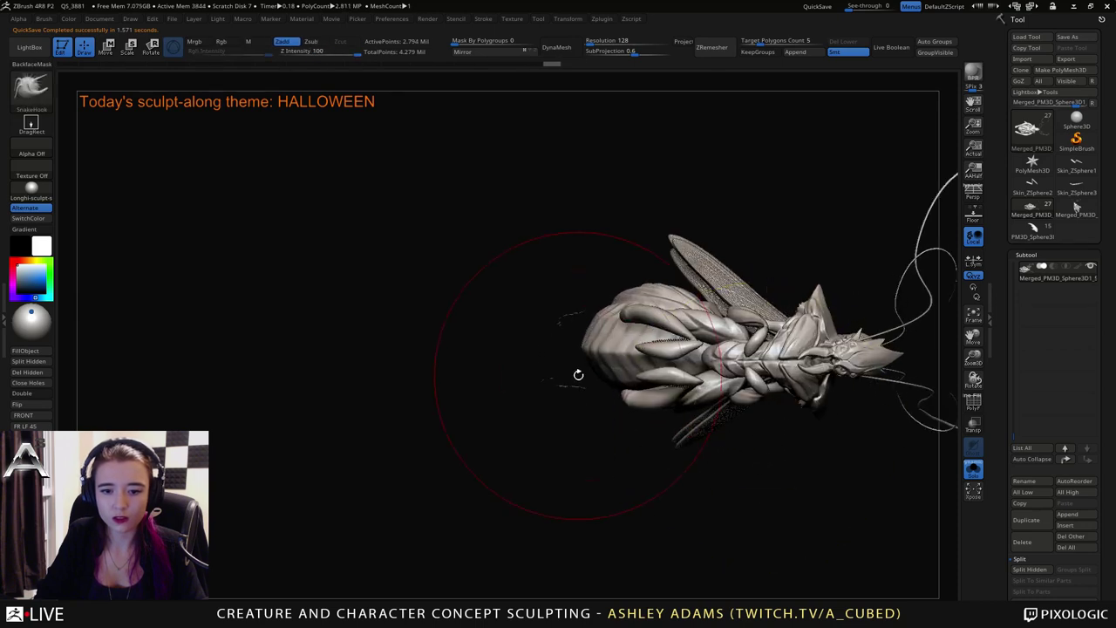
right_drag(578, 374, 567, 402)
ctrl+shift+click(561, 400)
right_drag(603, 455, 626, 399)
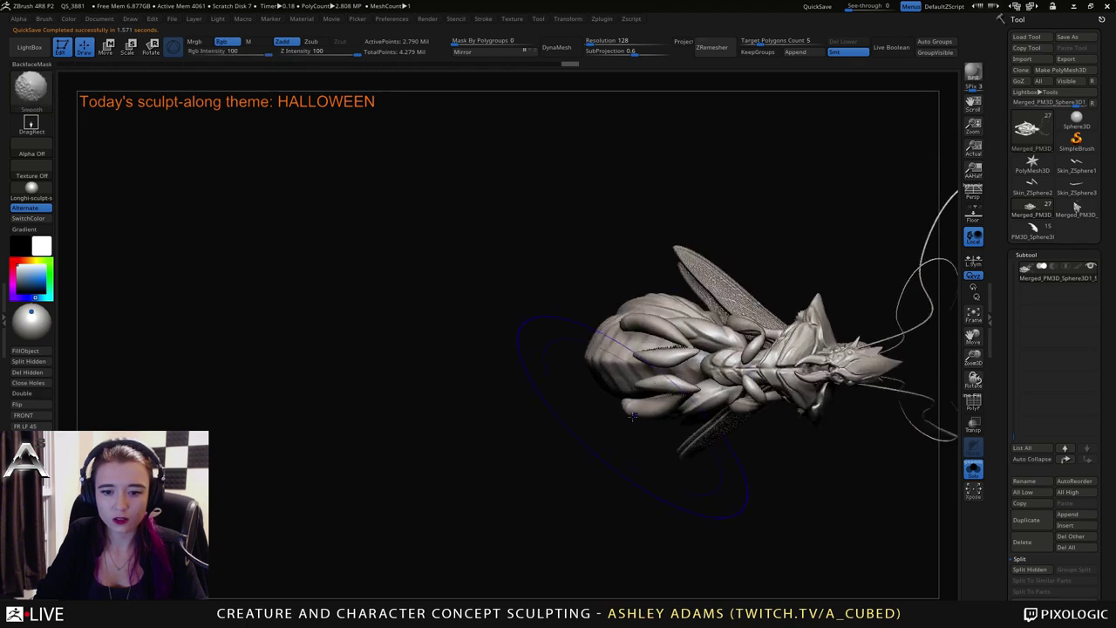
Mask the visible body, unhide the legs, and mask one front leg so only the opposite leg stays unmasked.
ctrl+click(870, 499)
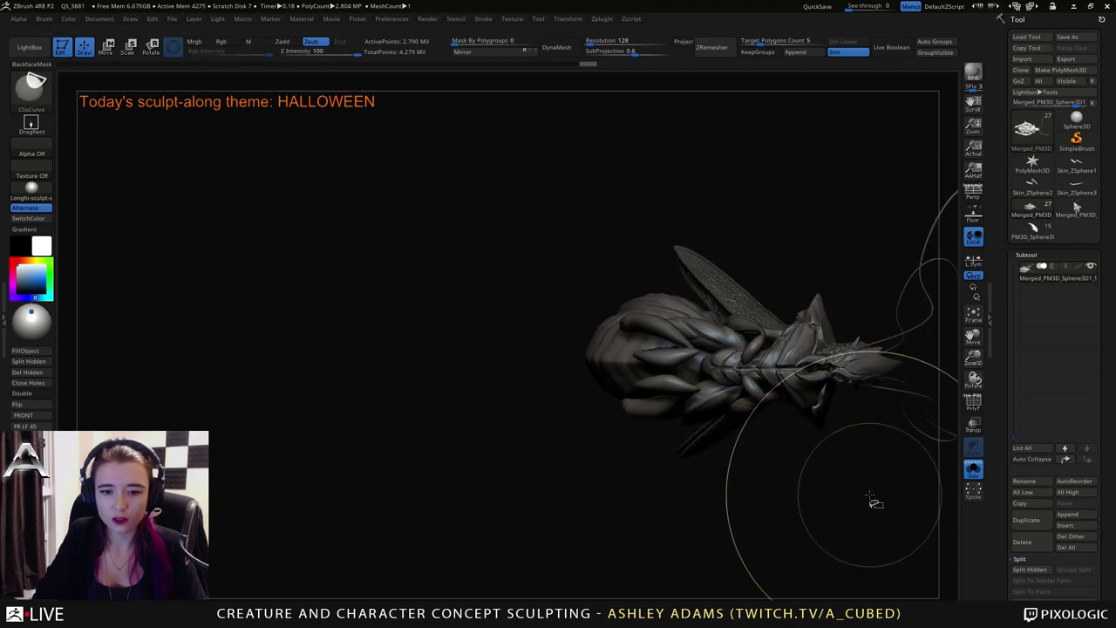
ctrl+shift+click(869, 494)
ctrl+drag(453, 204, 920, 357)
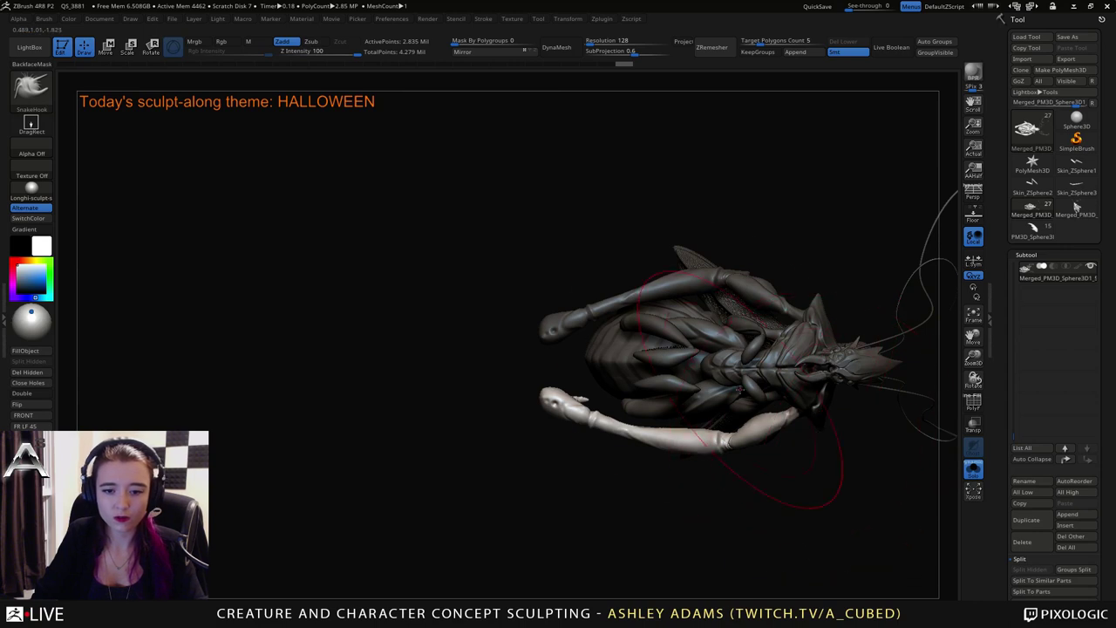
Rotate and move the unmasked front leg with the gizmo so it stretches outward from the wasp's thorax.
key(w)
drag(820, 384, 900, 355)
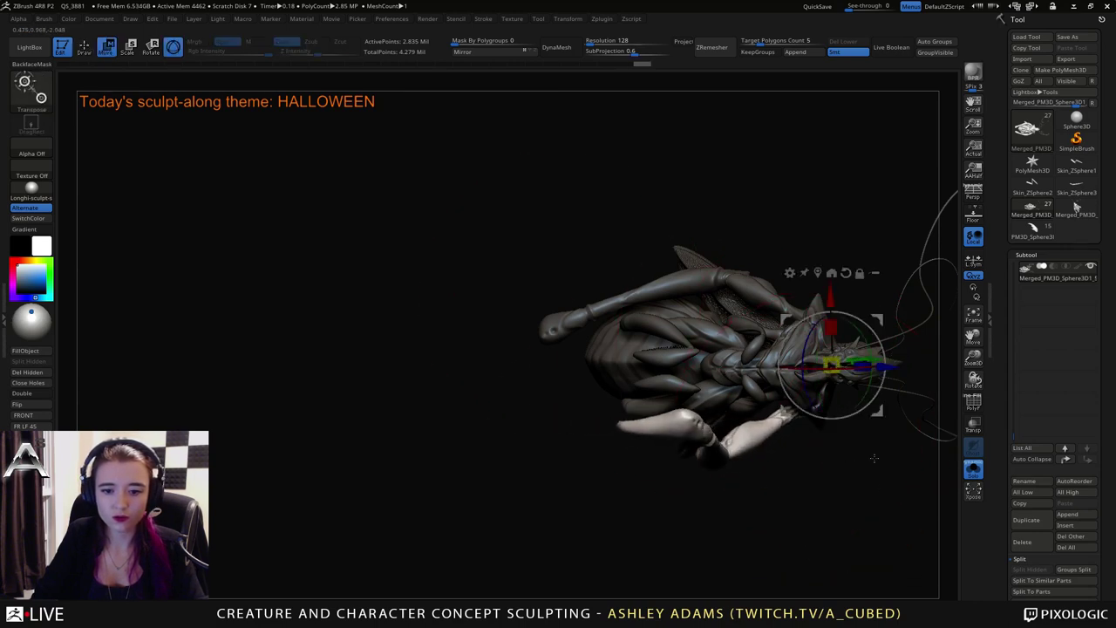
drag(871, 471, 760, 469)
alt+drag(844, 460, 716, 436)
drag(759, 293, 753, 325)
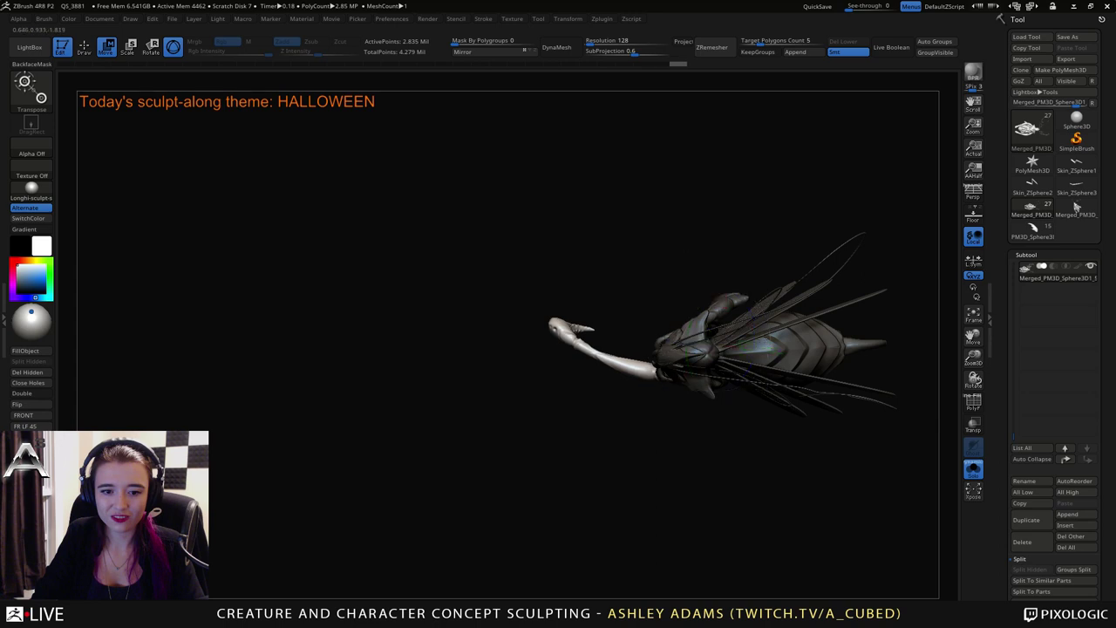
drag(746, 436, 810, 425)
drag(858, 292, 863, 304)
drag(869, 345, 869, 352)
drag(741, 429, 815, 414)
alt+drag(807, 375, 628, 376)
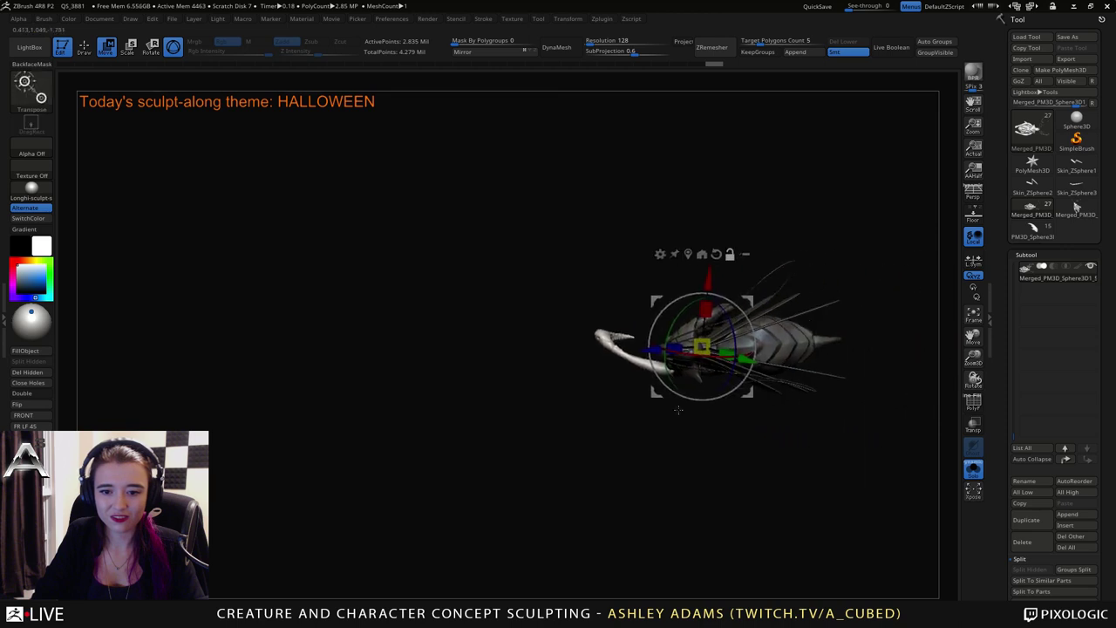
mouse_move(737, 450)
mouse_down()
mouse_move(720, 511)
mouse_move(719, 480)
mouse_move(732, 540)
mouse_up()
Return to the SnakeHook brush and clear the mask from the wasp.
key(q)
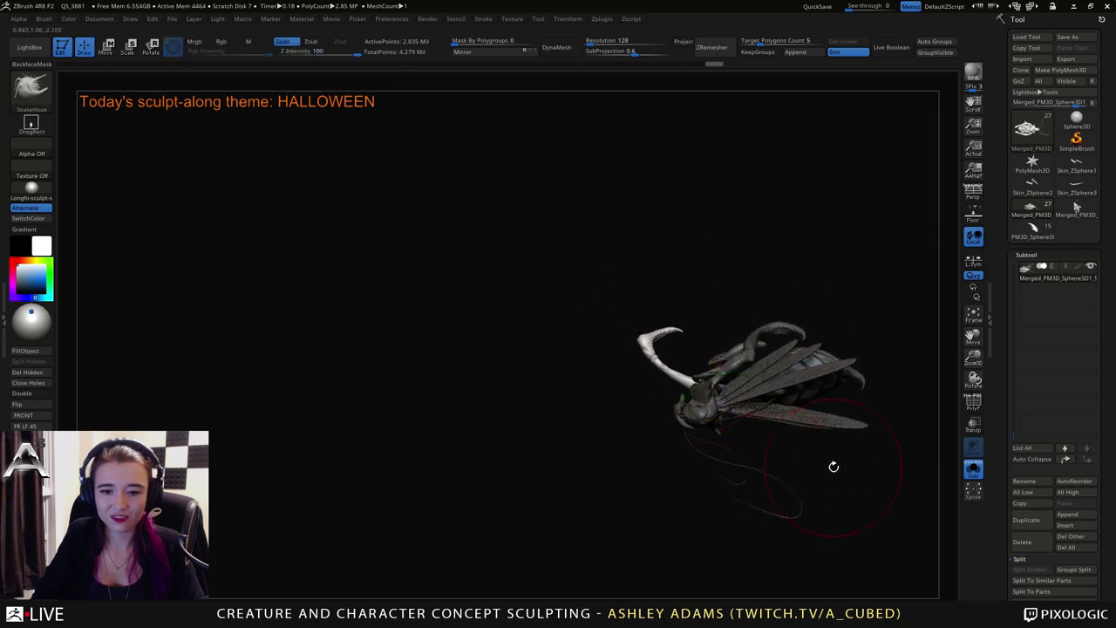
ctrl+drag(832, 466, 847, 484)
drag(821, 452, 806, 528)
alt+drag(771, 439, 797, 427)
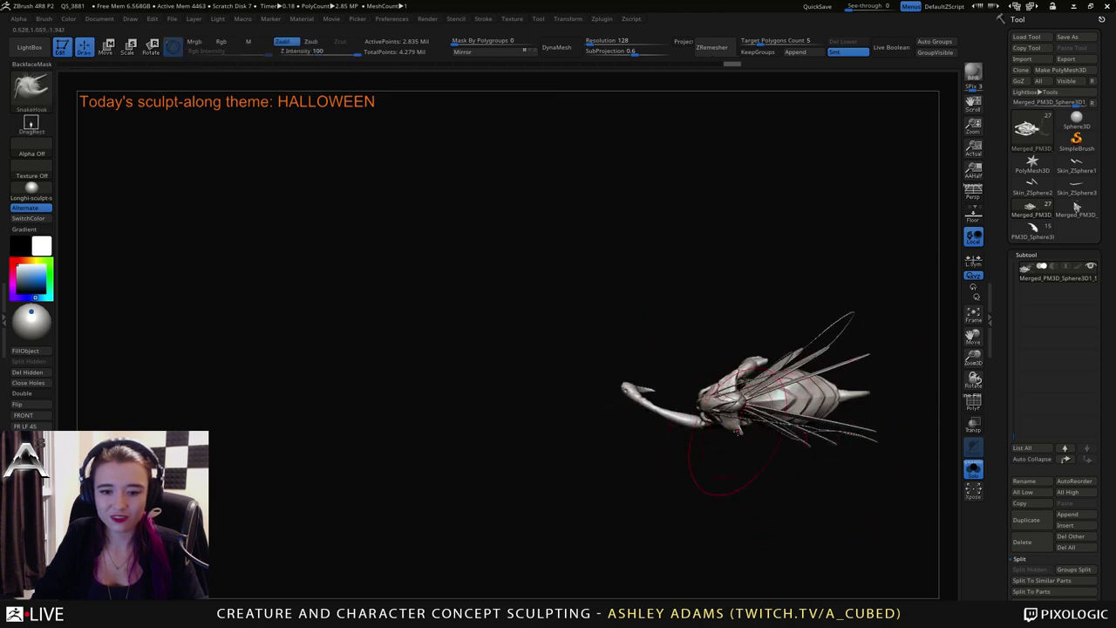
Pull the pointed plate beside the wasp's wing base outward with SnakeHook, undoing the first stroke.
right_click(687, 492)
ctrl+right_drag(689, 492, 747, 497)
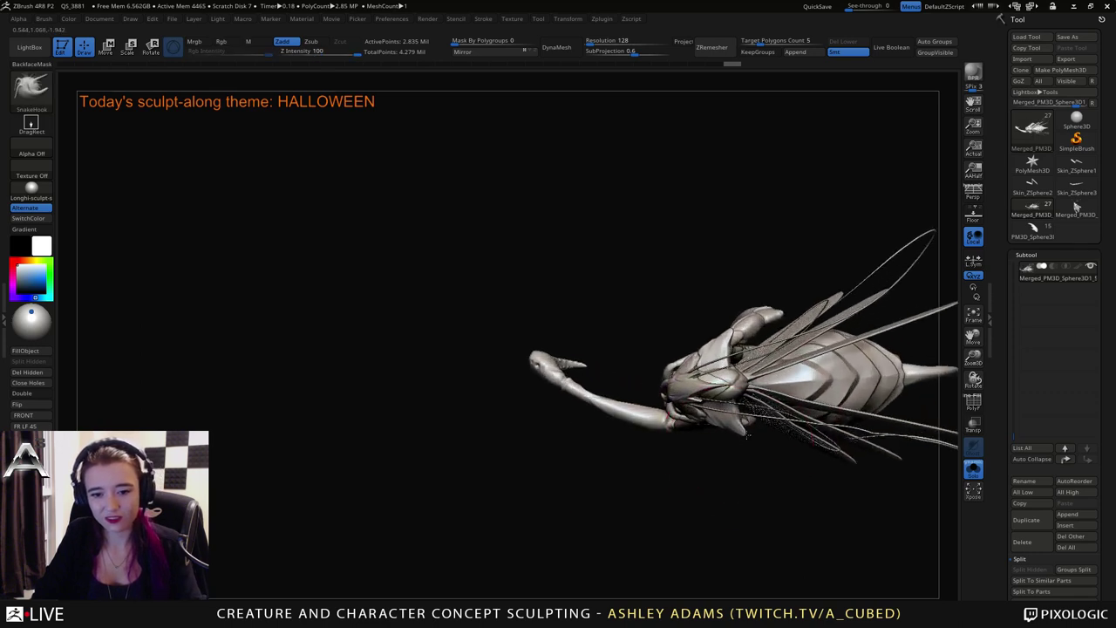
key(ctrl+z)
right_click(738, 454)
mouse_move(746, 425)
mouse_down()
mouse_move(728, 424)
mouse_move(743, 441)
mouse_up()
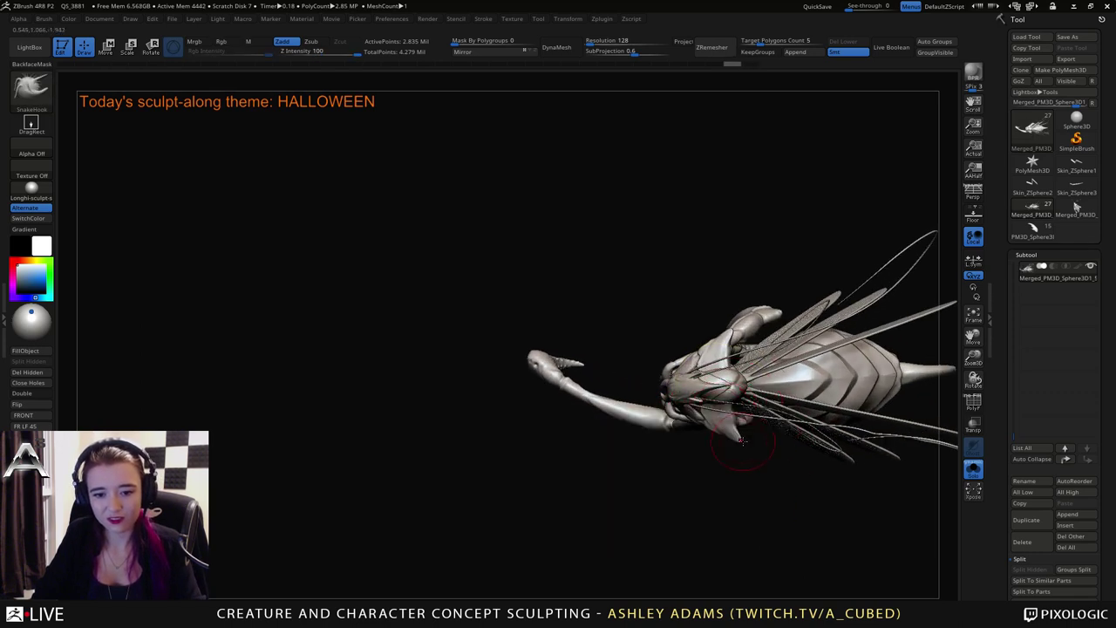
Increase the SnakeHook draw size and bring the large creature and base back into view.
right_drag(714, 429, 791, 384)
key(space)
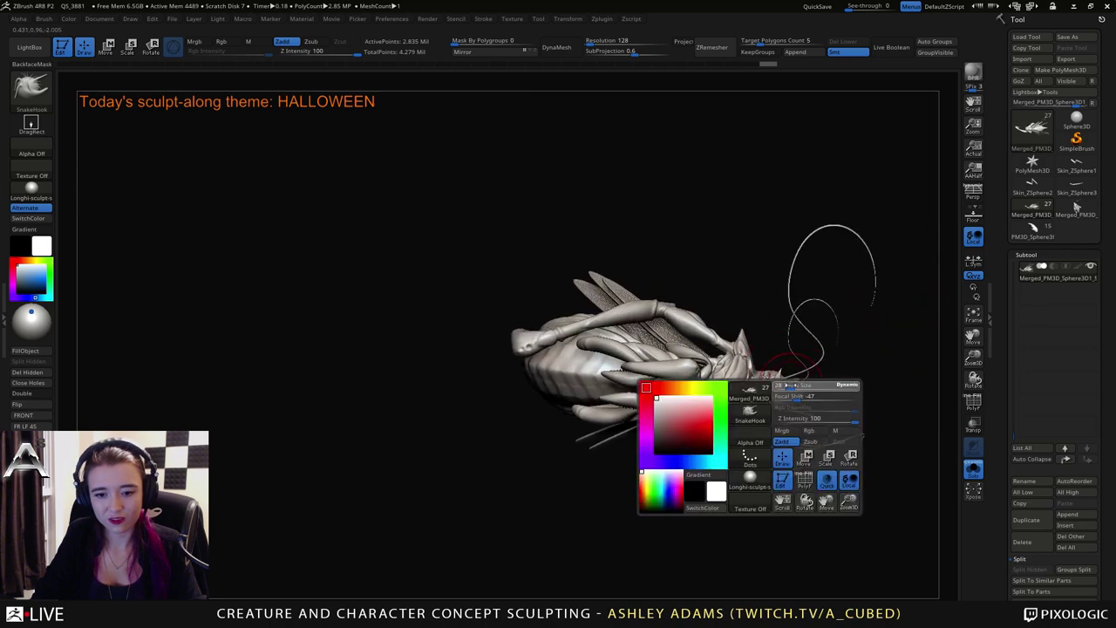
drag(791, 385, 809, 385)
right_drag(828, 385, 785, 406)
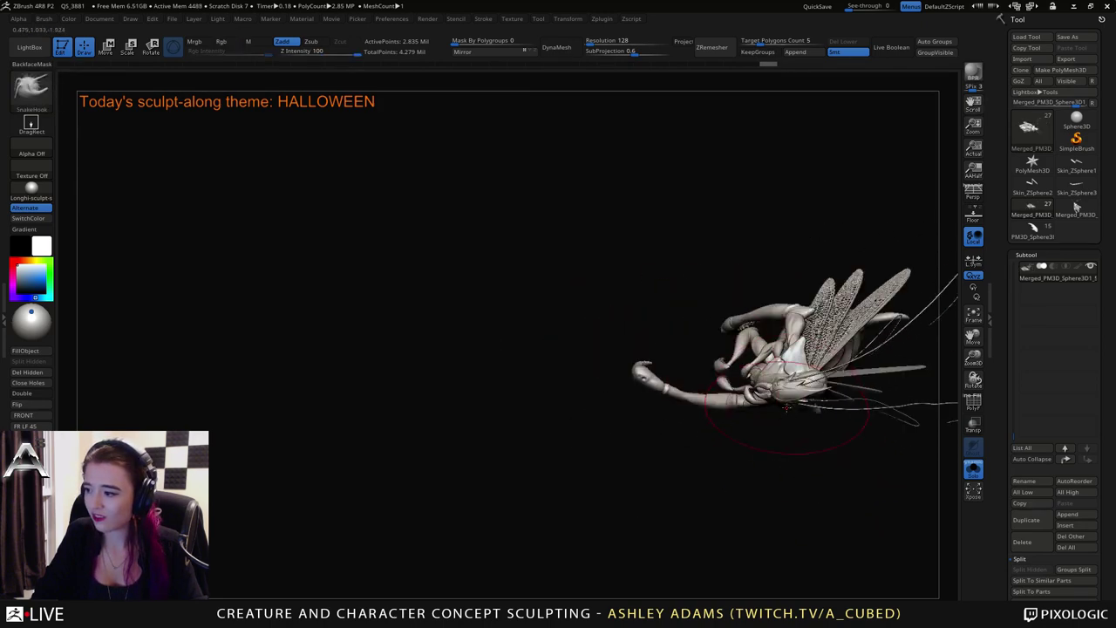
click(974, 471)
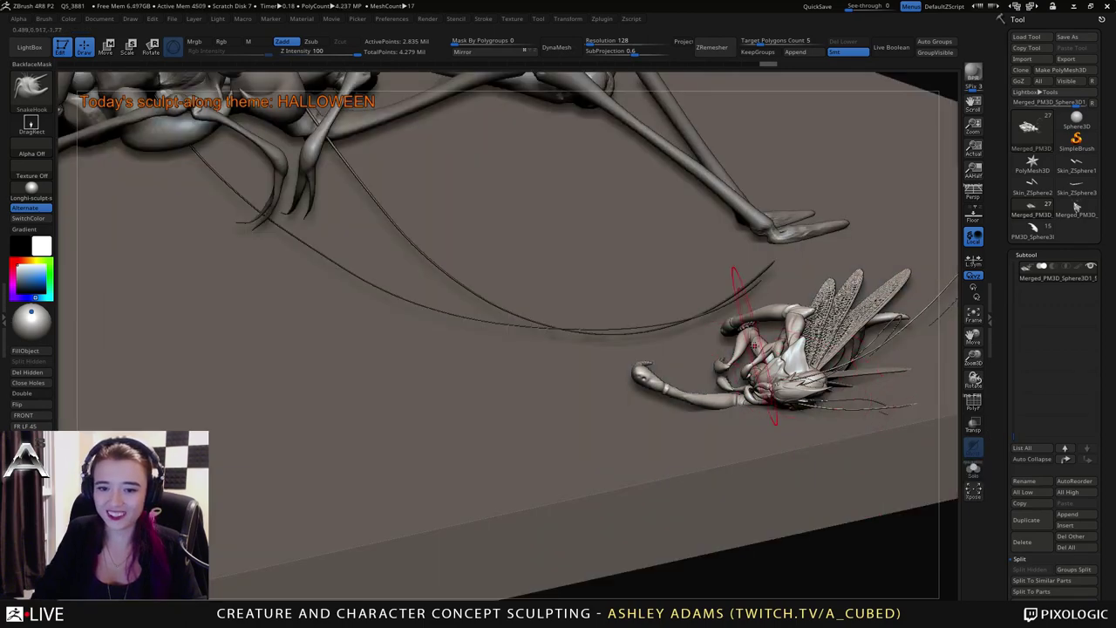
Select the PM3D_Sphere3D2 strand hanging from the large creature and reshape it toward the wasp's legs.
alt+click(752, 340)
mouse_move(751, 340)
shift+right_down()
mouse_move(792, 335)
mouse_move(762, 337)
shift+right_up()
alt+click(752, 346)
right_click(751, 351)
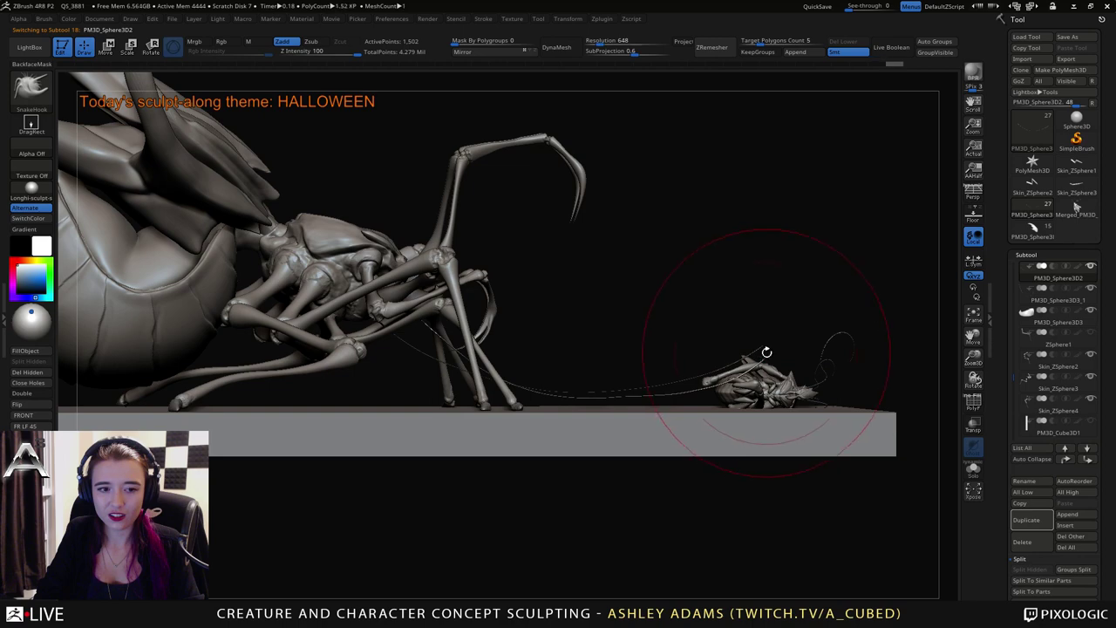
key(space)
right_drag(767, 358, 759, 352)
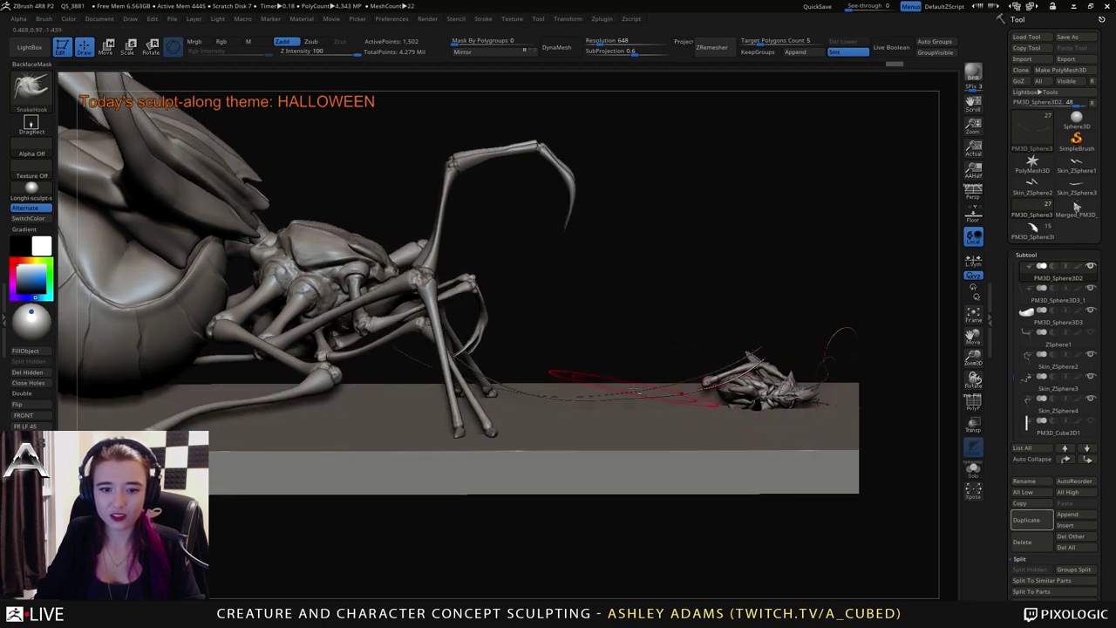
mouse_move(637, 392)
right_down()
mouse_move(635, 406)
mouse_move(642, 381)
mouse_move(620, 396)
right_up()
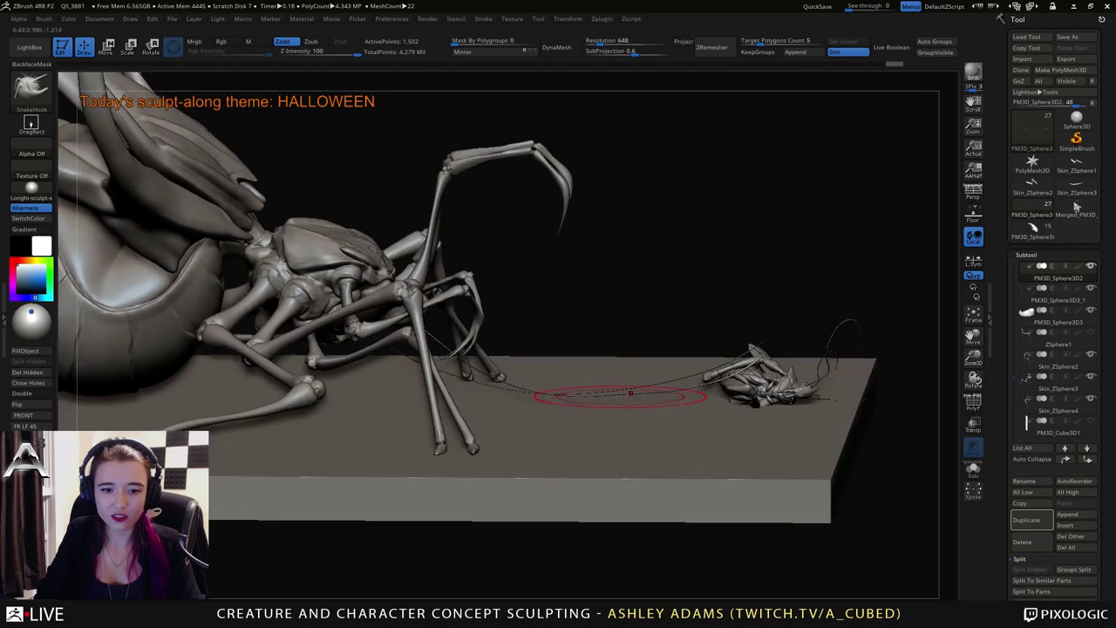
Select the PM3D_Sphere3D3_1 strand and reshape both strands so their ends reach the wasp.
alt+click(689, 376)
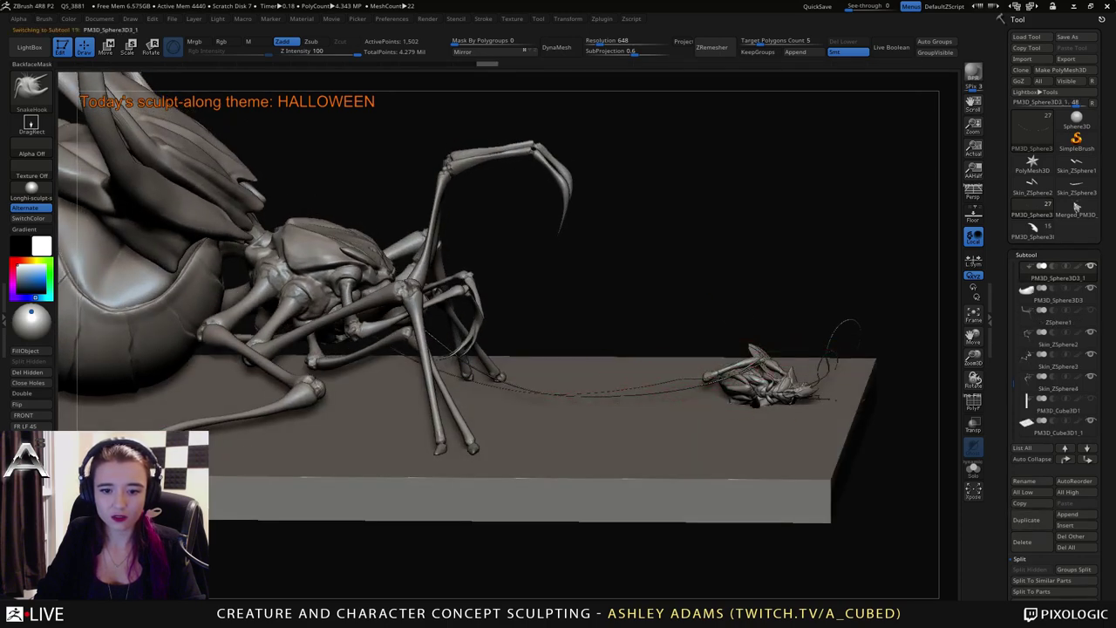
mouse_move(689, 378)
right_down()
mouse_move(650, 441)
mouse_move(621, 434)
mouse_move(738, 366)
mouse_move(760, 414)
mouse_move(769, 403)
right_up()
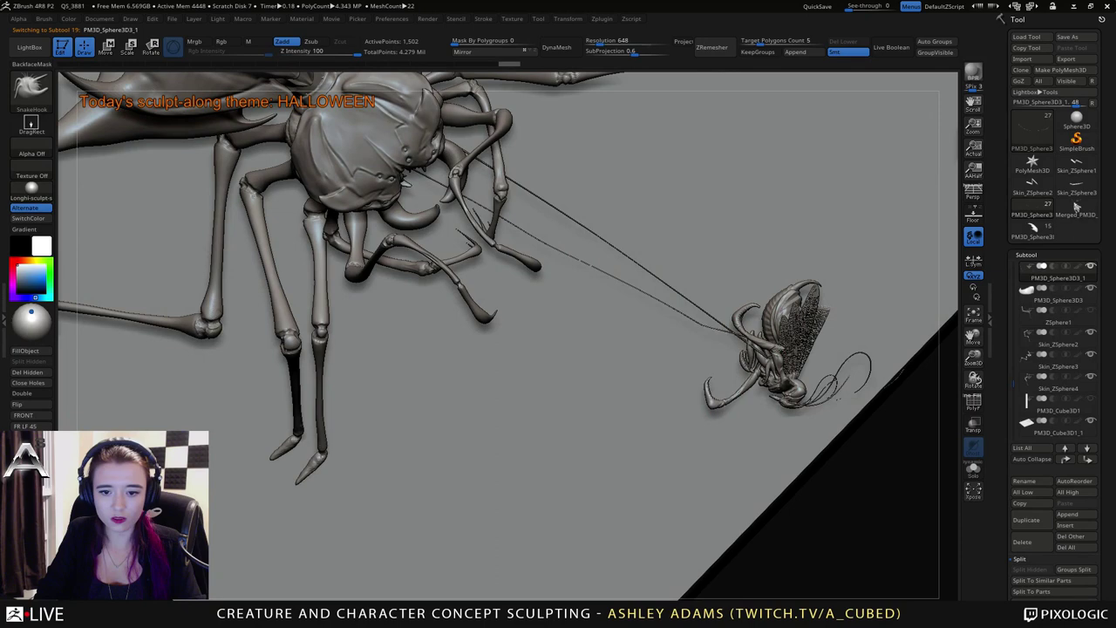
right_drag(724, 342, 746, 356)
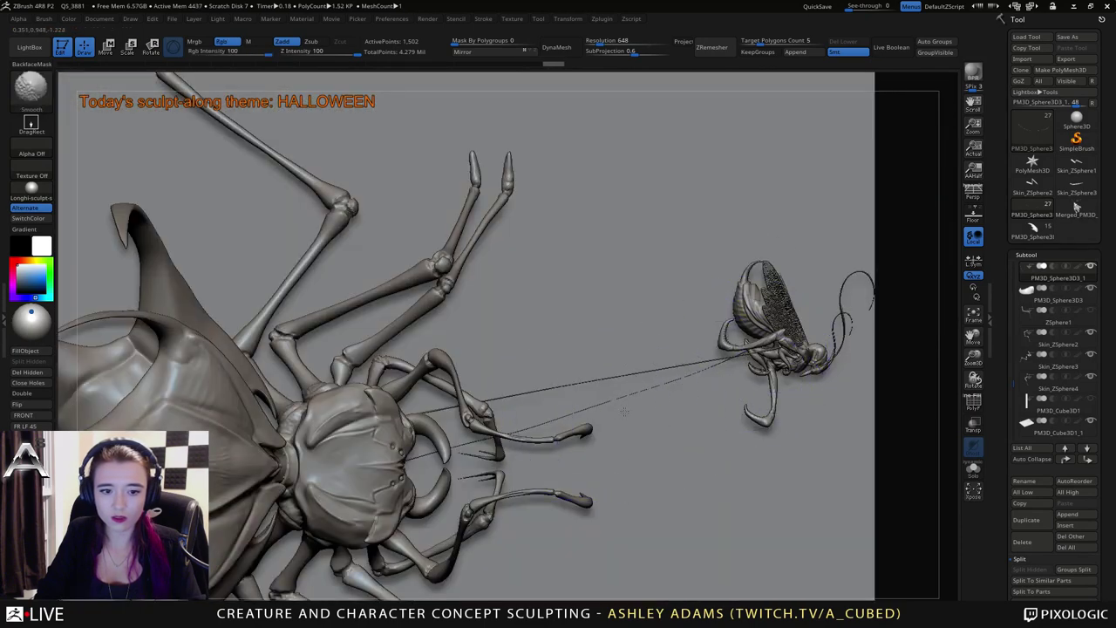
right_drag(642, 387, 660, 345)
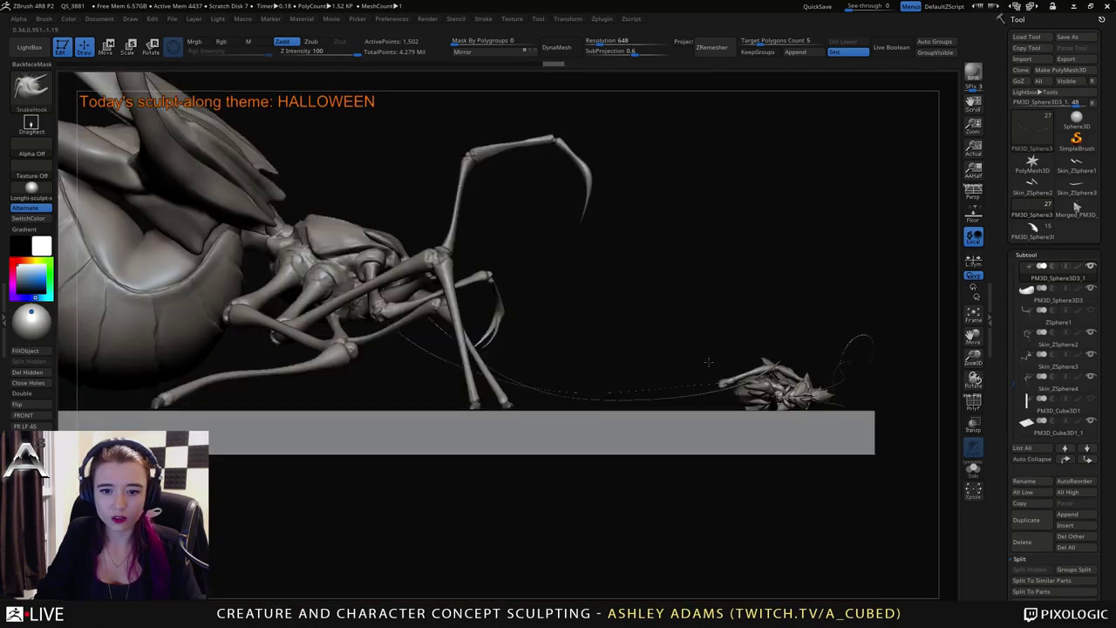
key(ctrl+shift+d)
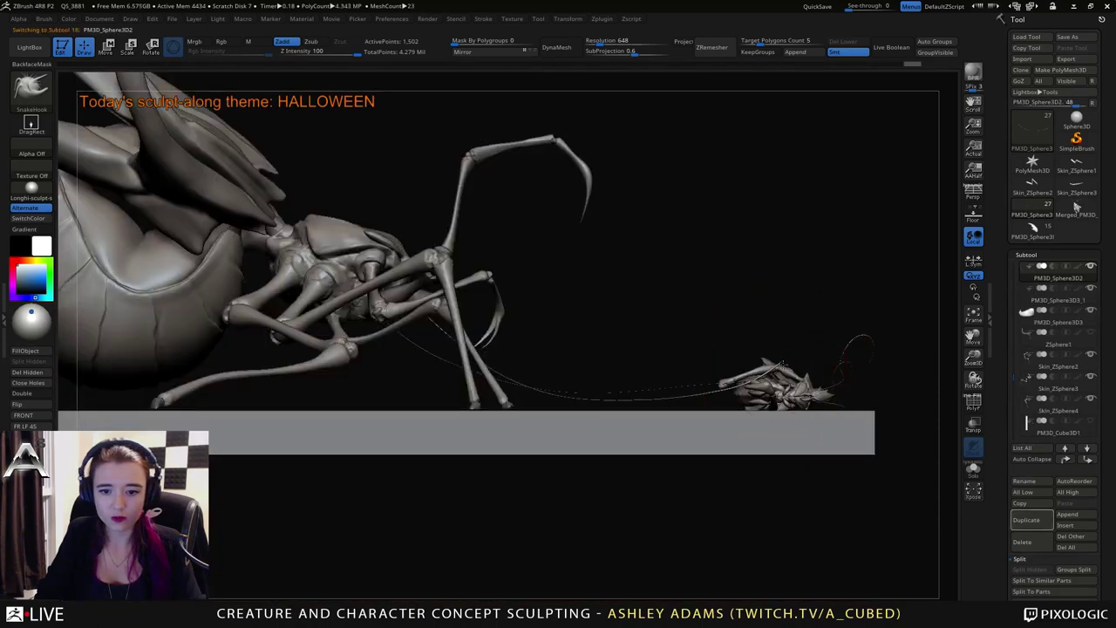
right_drag(799, 375, 735, 409)
Make the wasp the active subtool, bend its lower antenna along the base's surface with SnakeHook, and smooth it.
alt+click(717, 407)
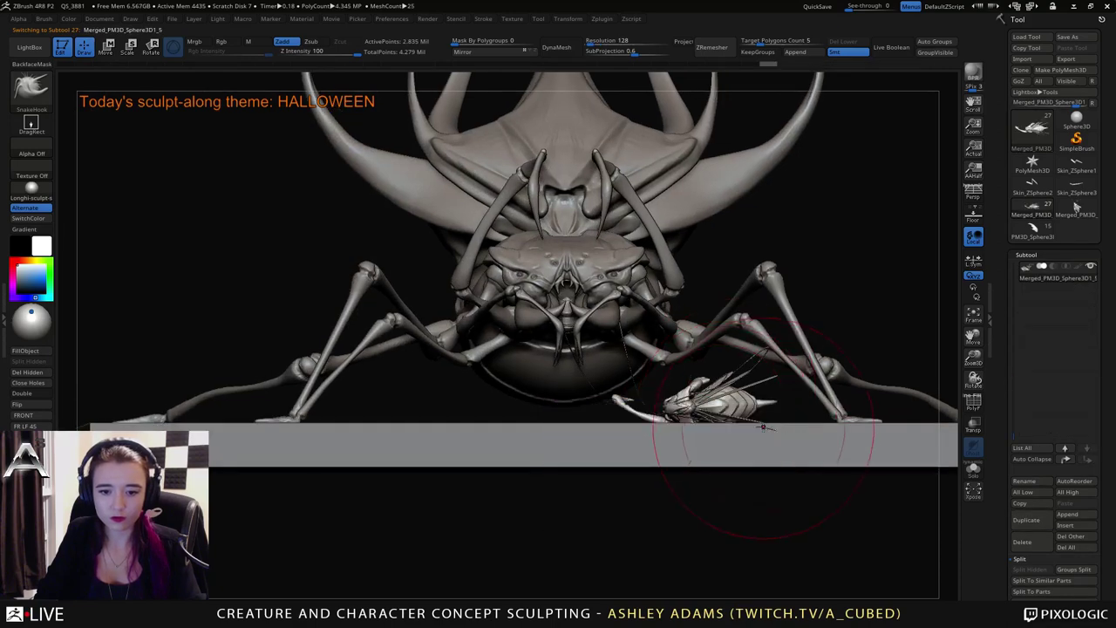
mouse_move(780, 431)
right_down()
mouse_move(785, 397)
mouse_move(824, 385)
mouse_move(806, 423)
mouse_move(815, 427)
right_up()
key(space)
drag(761, 419, 741, 416)
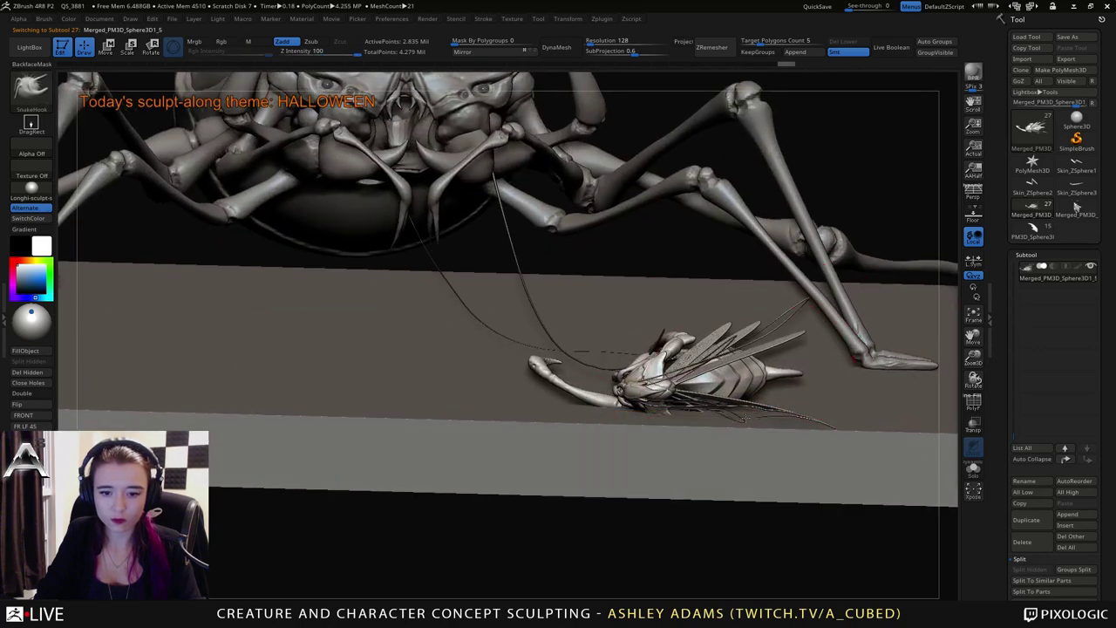
mouse_move(763, 417)
right_down()
mouse_move(806, 392)
mouse_move(800, 406)
right_up()
key(space)
drag(822, 393, 812, 394)
right_click(820, 401)
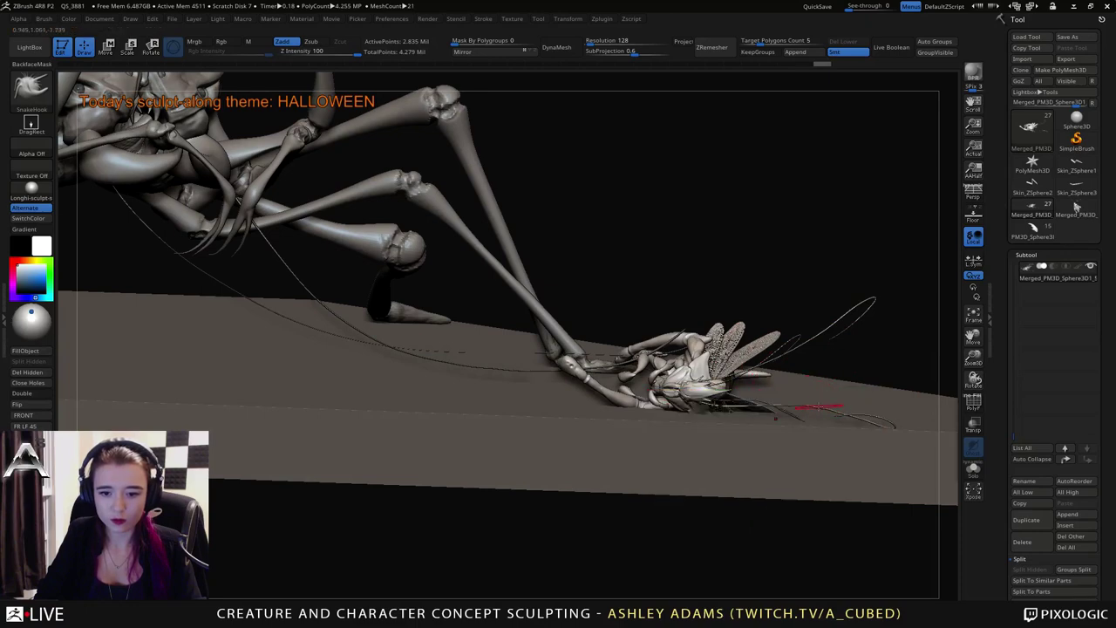
shift+drag(806, 407, 824, 408)
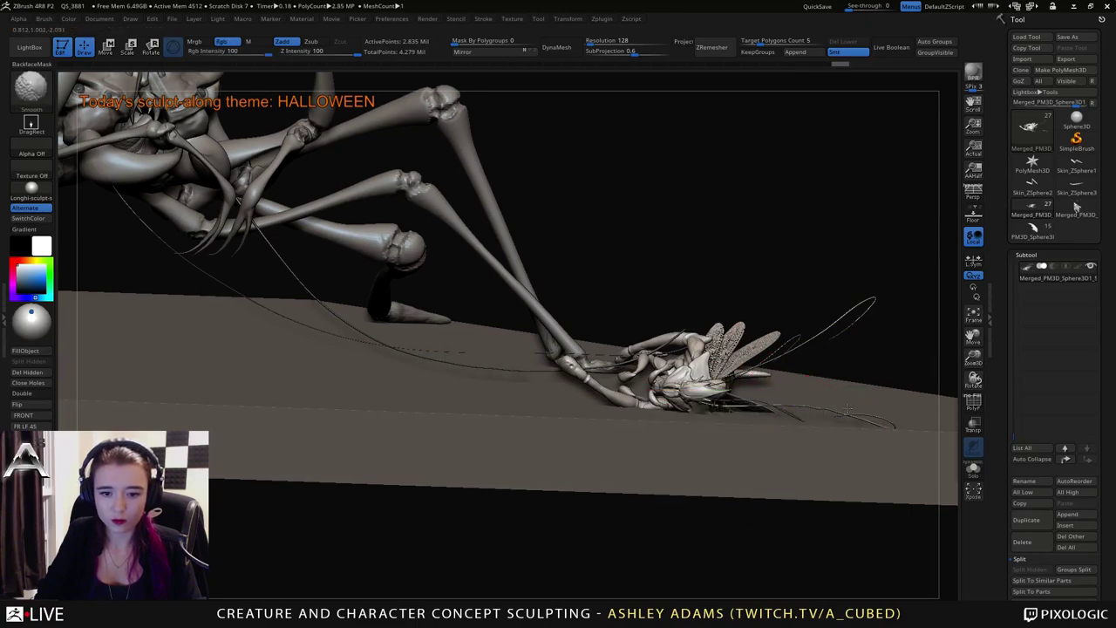
Adjust the pointed tip of the wasp's abdomen above the base with SnakeHook.
mouse_move(833, 414)
right_down()
mouse_move(739, 464)
mouse_move(720, 439)
right_up()
right_click(737, 462)
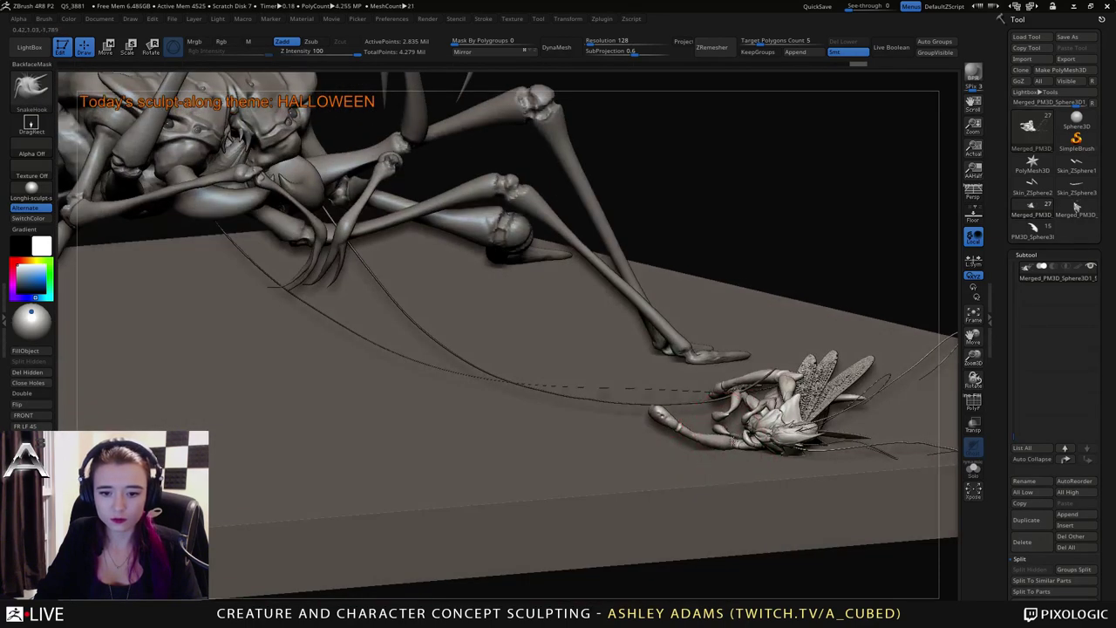
mouse_move(720, 440)
right_down()
mouse_move(782, 433)
mouse_move(790, 419)
mouse_move(829, 428)
mouse_move(776, 431)
mouse_move(580, 399)
right_up()
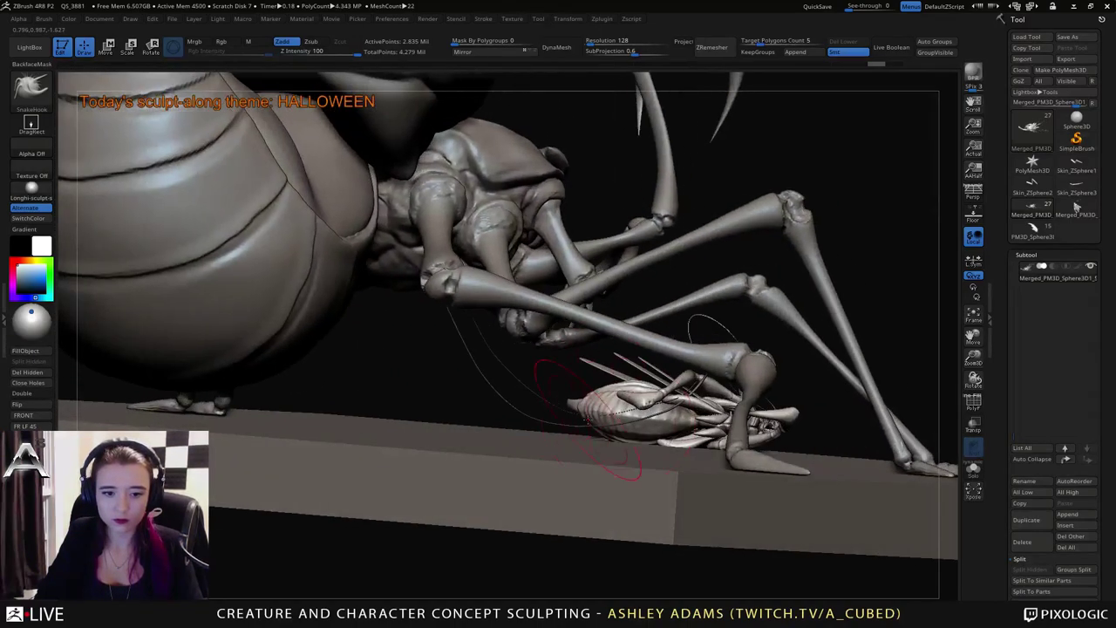
right_click(593, 400)
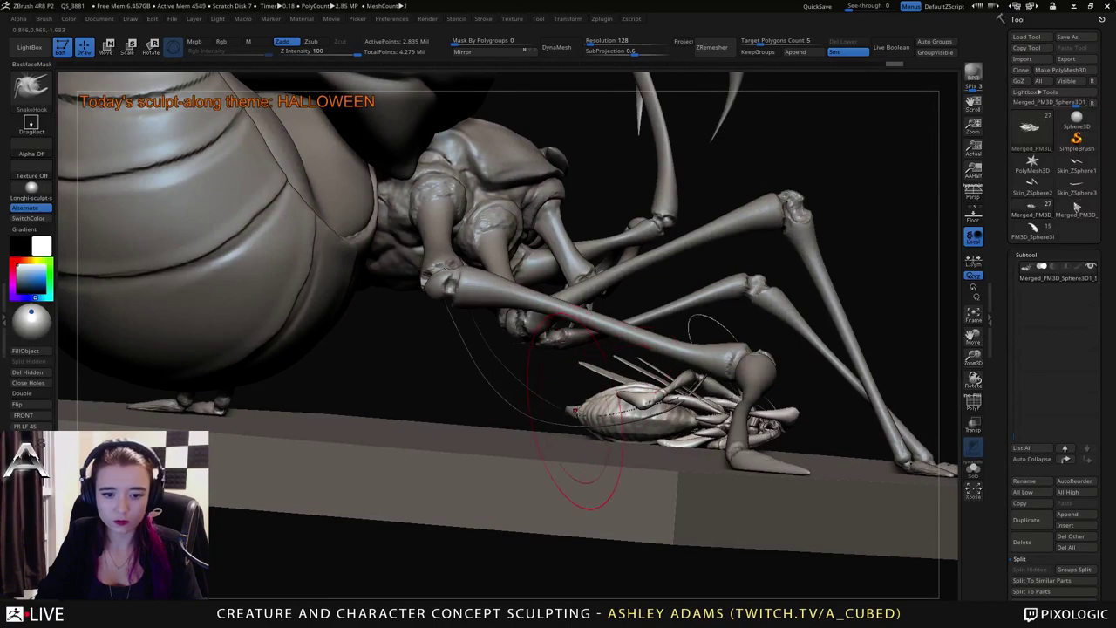
Show only the wasp's wings and isolate them from the rest of the scene.
mouse_move(629, 427)
right_down()
mouse_move(723, 374)
mouse_move(681, 390)
mouse_move(676, 440)
right_up()
key(ctrl+shift)
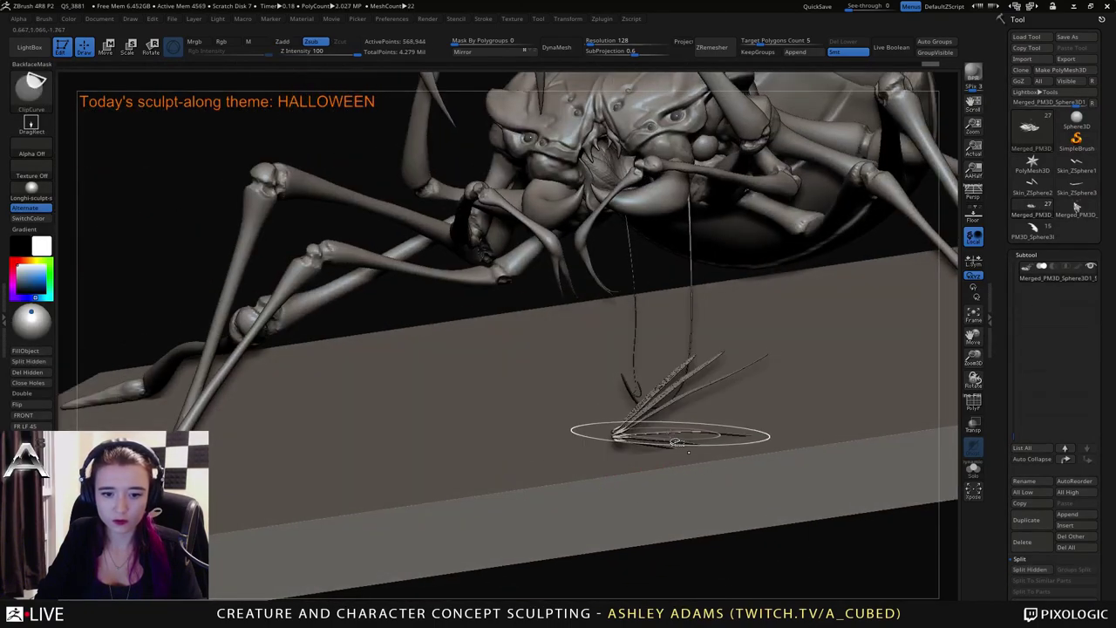
click(972, 469)
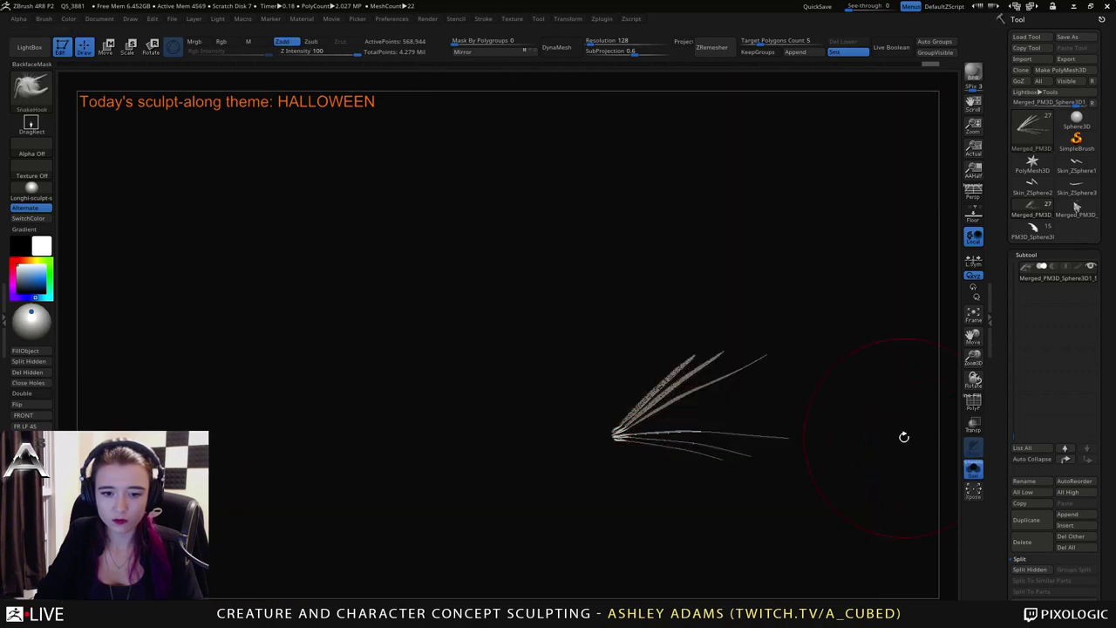
Mask the upper set of the isolated wasp wings, leaving the lower wings unmasked, and bring back the surrounding scene.
mouse_move(525, 329)
ctrl+mouse_down()
mouse_move(837, 384)
mouse_move(851, 420)
ctrl+mouse_up()
ctrl+right_drag(666, 397, 501, 440)
ctrl+drag(462, 410, 643, 480)
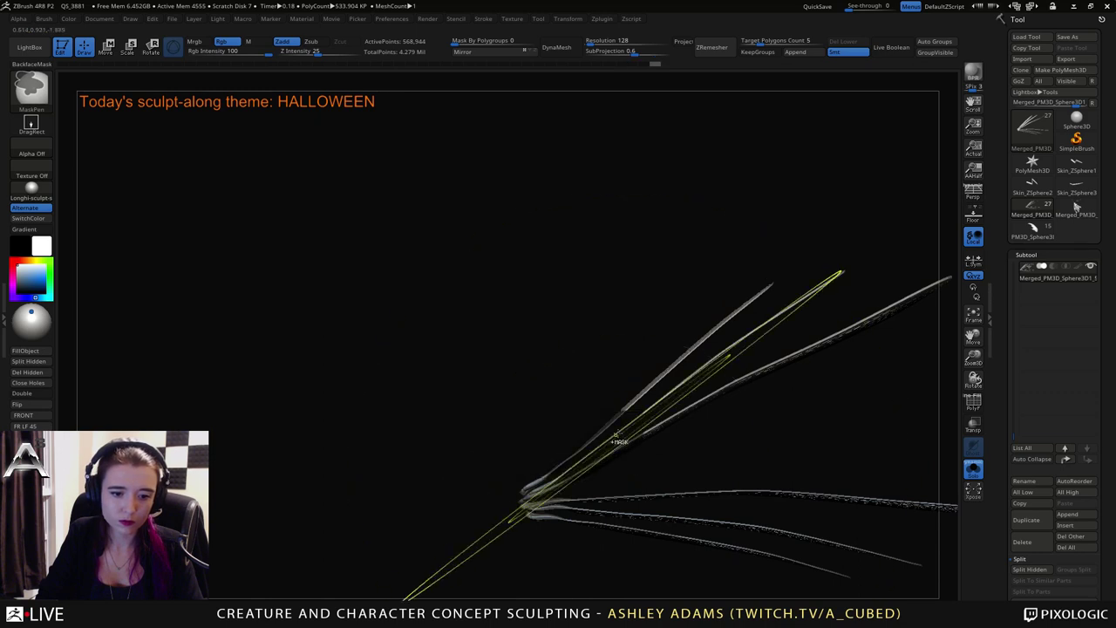
ctrl+click(465, 275)
ctrl+drag(474, 407, 610, 489)
ctrl+drag(467, 454, 547, 497)
ctrl+drag(482, 479, 540, 504)
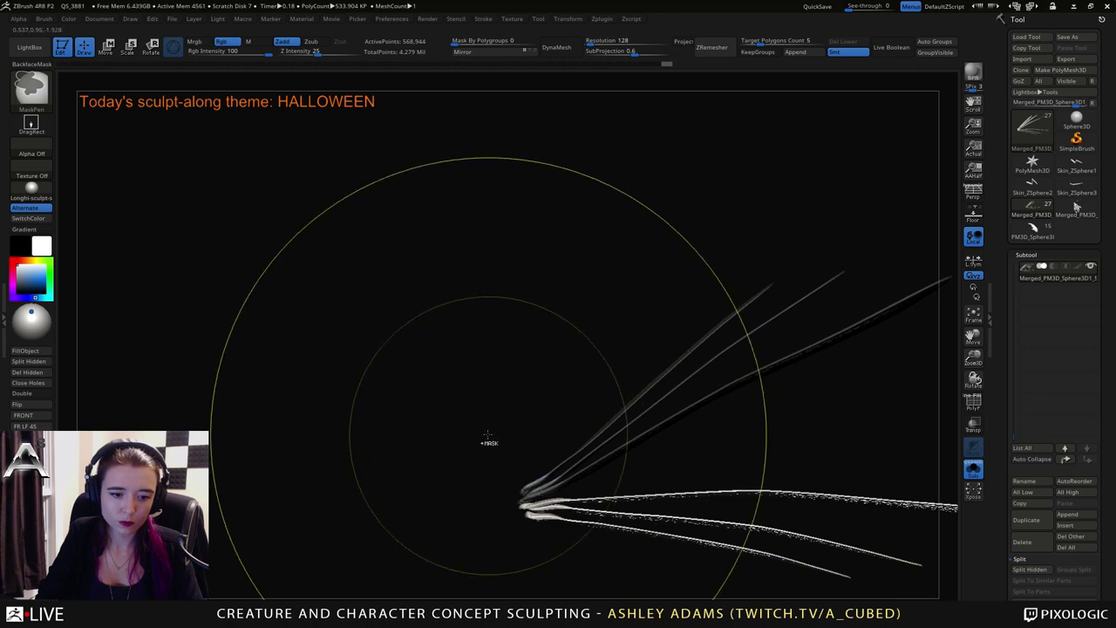
ctrl+drag(485, 433, 611, 493)
click(972, 470)
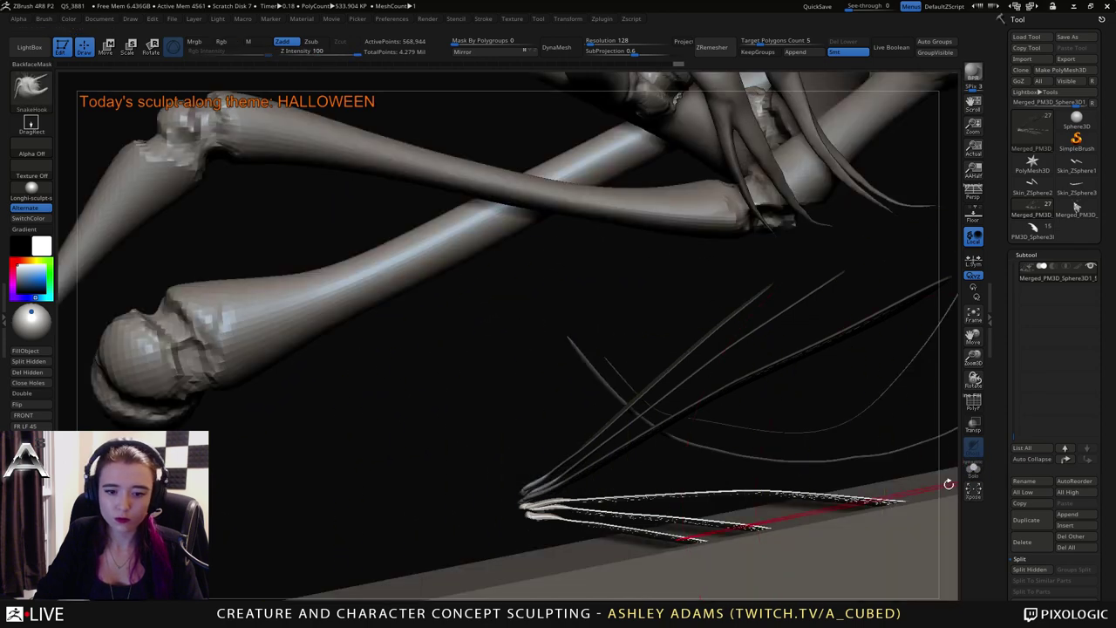
Unhide the rest of the wasp, try to move its unmasked lower wings with the gizmo, and undo the move.
alt+drag(947, 484, 757, 373)
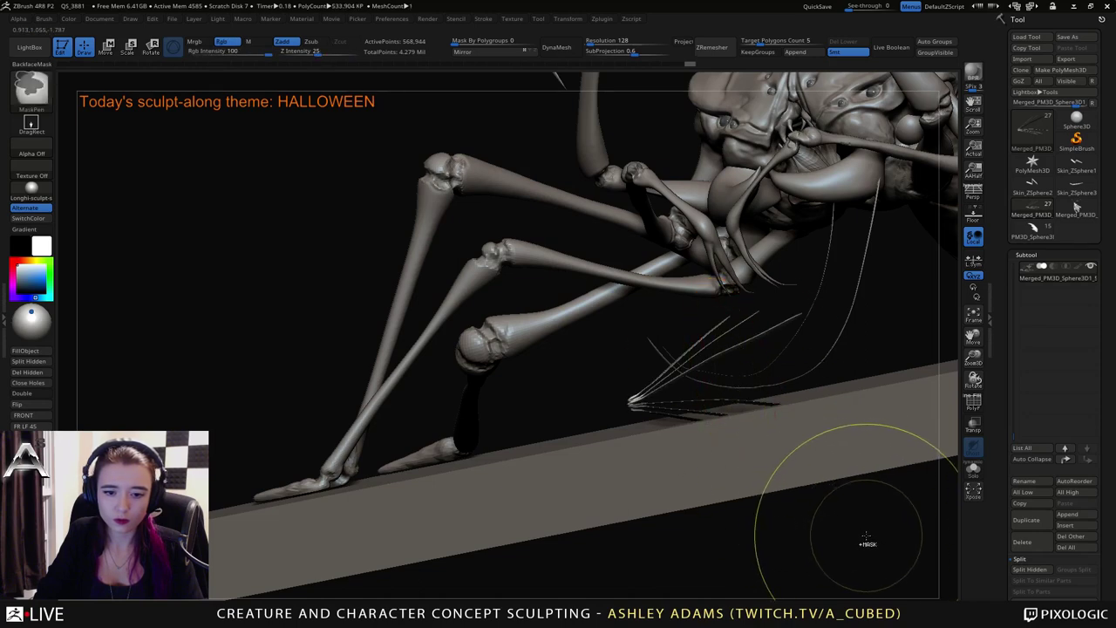
ctrl+shift+click(858, 534)
drag(853, 525, 833, 558)
key(w)
drag(687, 379, 674, 364)
key(ctrl+z)
Isolate the wasp and replace its mask so the body is masked and only the wings stay editable.
drag(798, 507, 755, 419)
click(977, 475)
ctrl+click(767, 372)
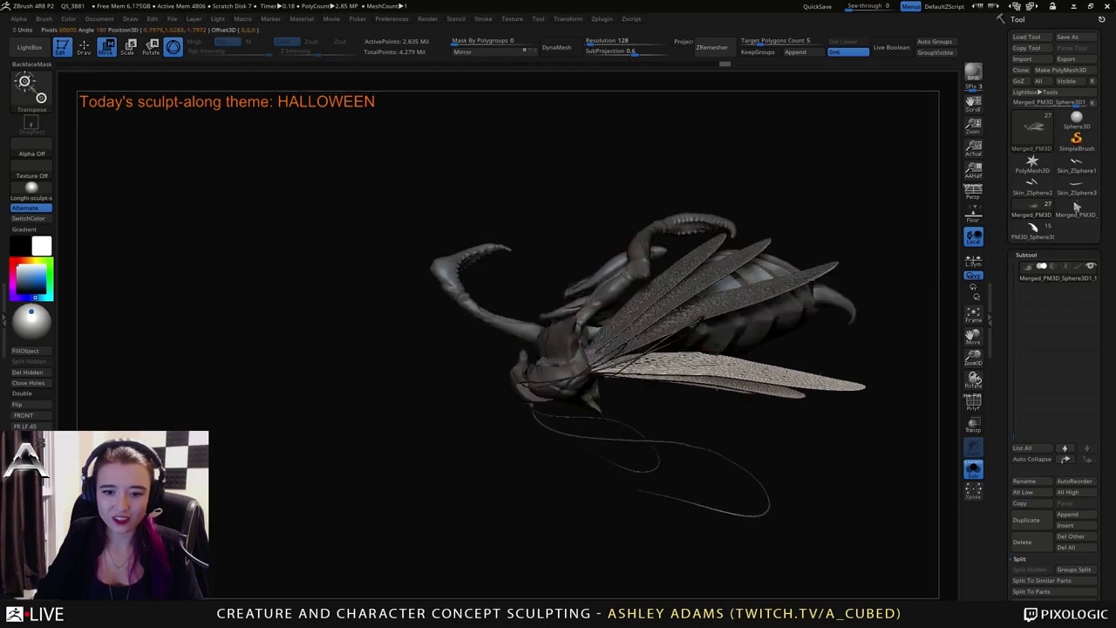
drag(747, 327, 679, 291)
ctrl+drag(858, 285, 889, 304)
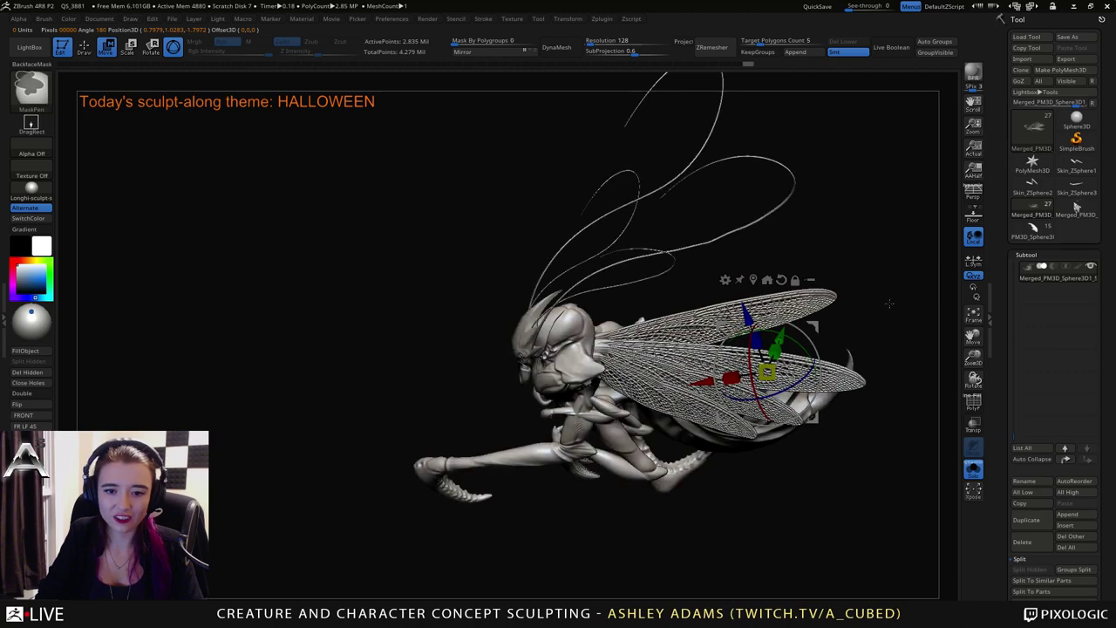
ctrl+click(852, 379)
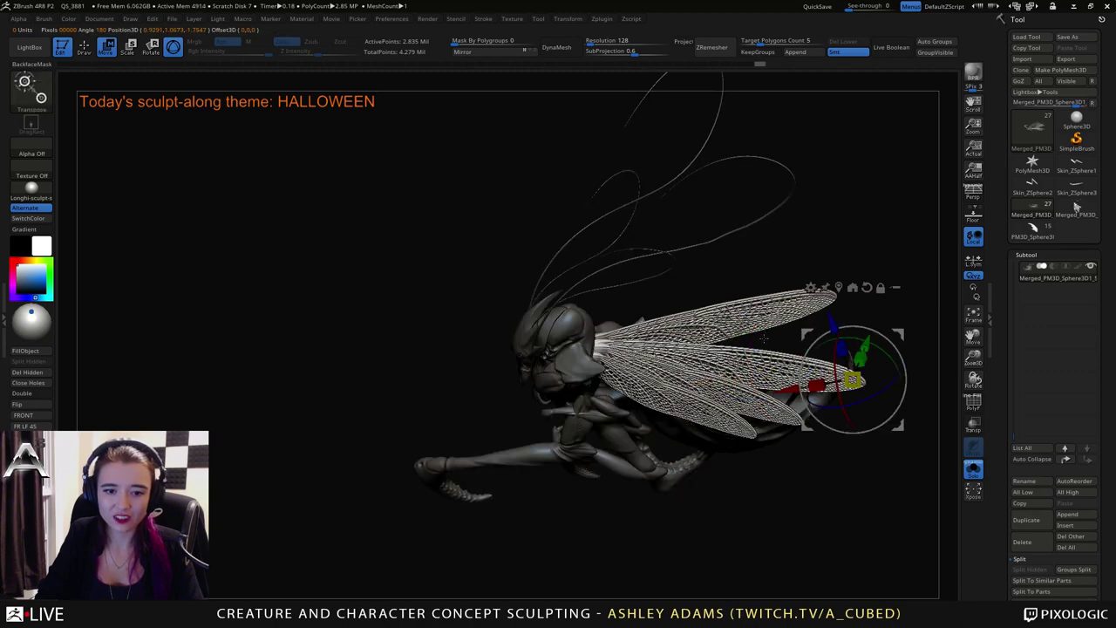
drag(764, 338, 767, 467)
click(973, 471)
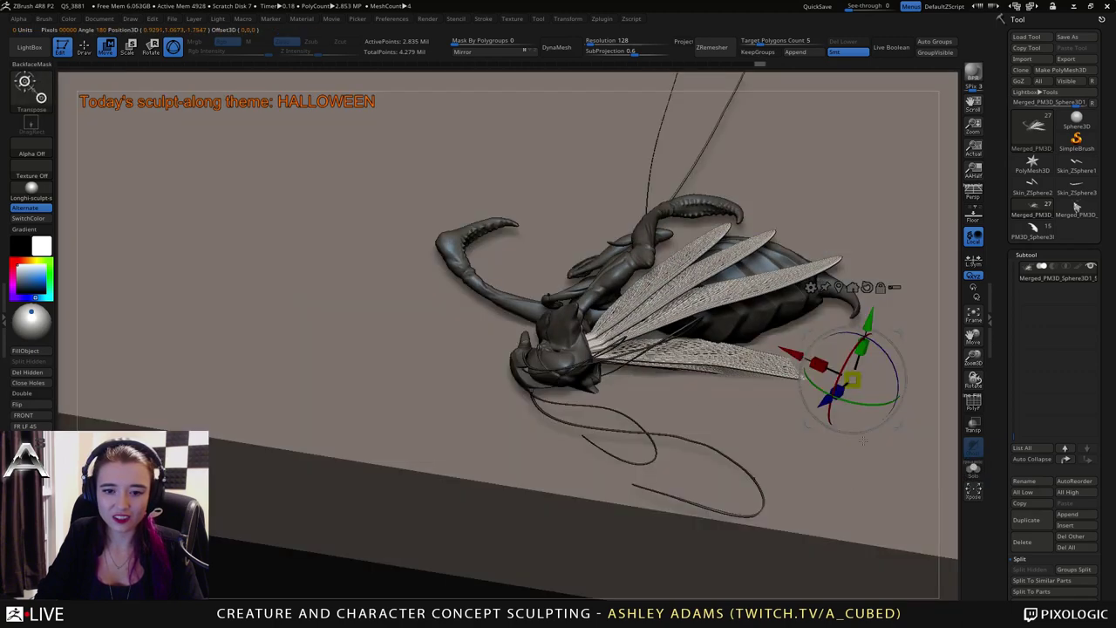
mouse_move(863, 441)
alt+mouse_down()
mouse_move(883, 506)
mouse_move(722, 392)
mouse_move(739, 400)
mouse_move(741, 418)
alt+mouse_up()
Mask the wasp's upper wings with the MaskLasso brush, leaving the lower wings editable.
ctrl+click(31, 90)
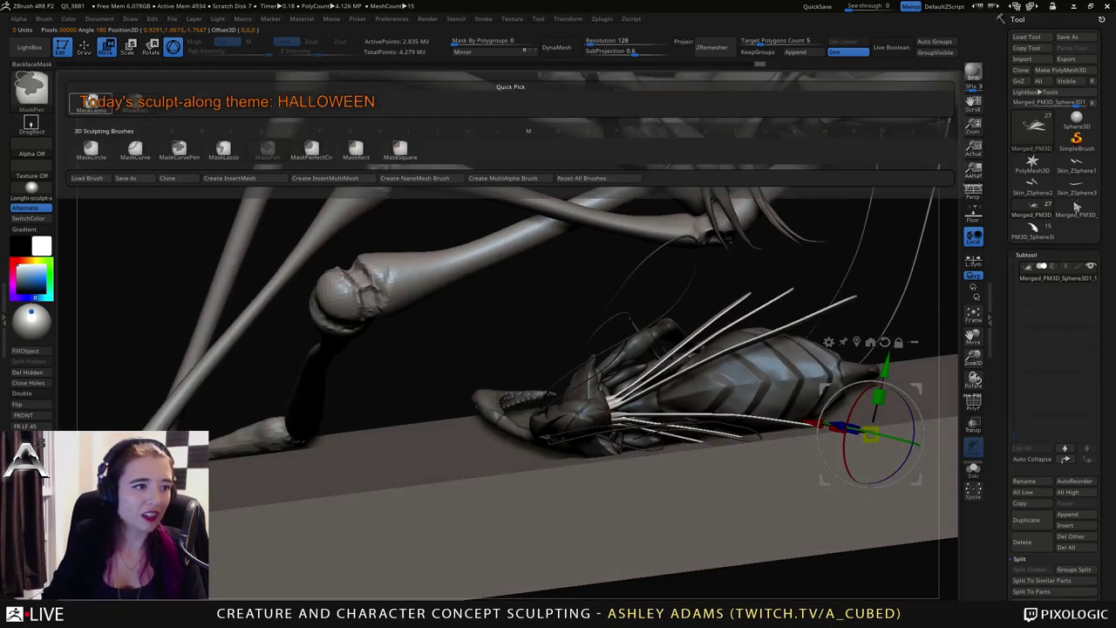
click(223, 150)
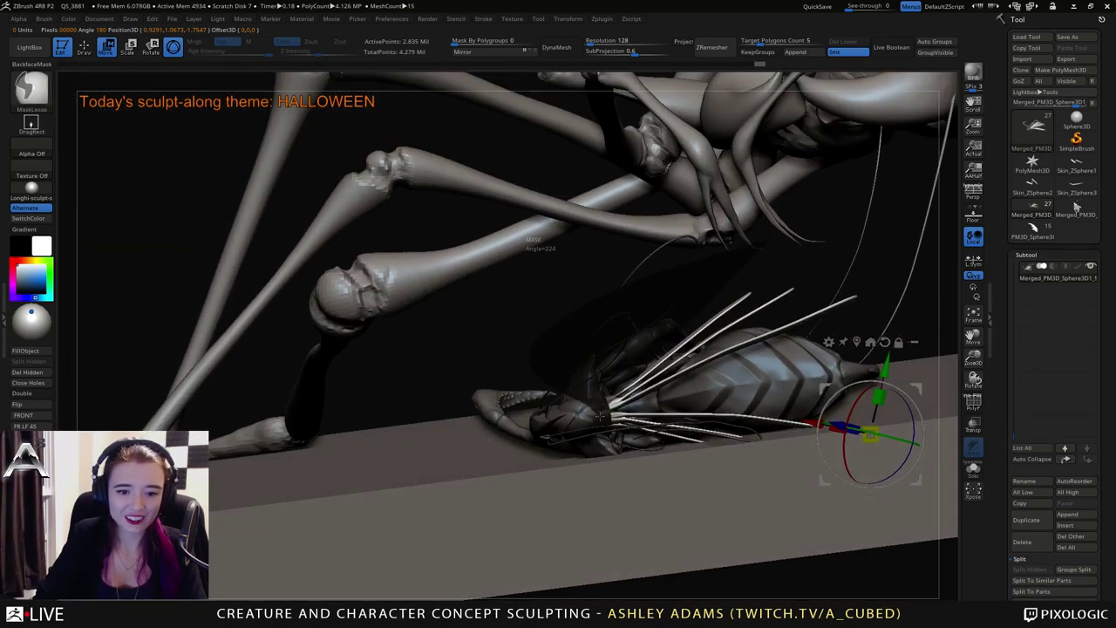
mouse_move(621, 411)
ctrl+mouse_down()
mouse_move(921, 262)
mouse_move(916, 235)
mouse_move(880, 383)
mouse_move(723, 349)
mouse_move(724, 375)
mouse_move(676, 389)
mouse_move(696, 395)
ctrl+mouse_up()
Bend the wasp's lower wings along the surface of the base with SnakeHook.
key(q)
key(space)
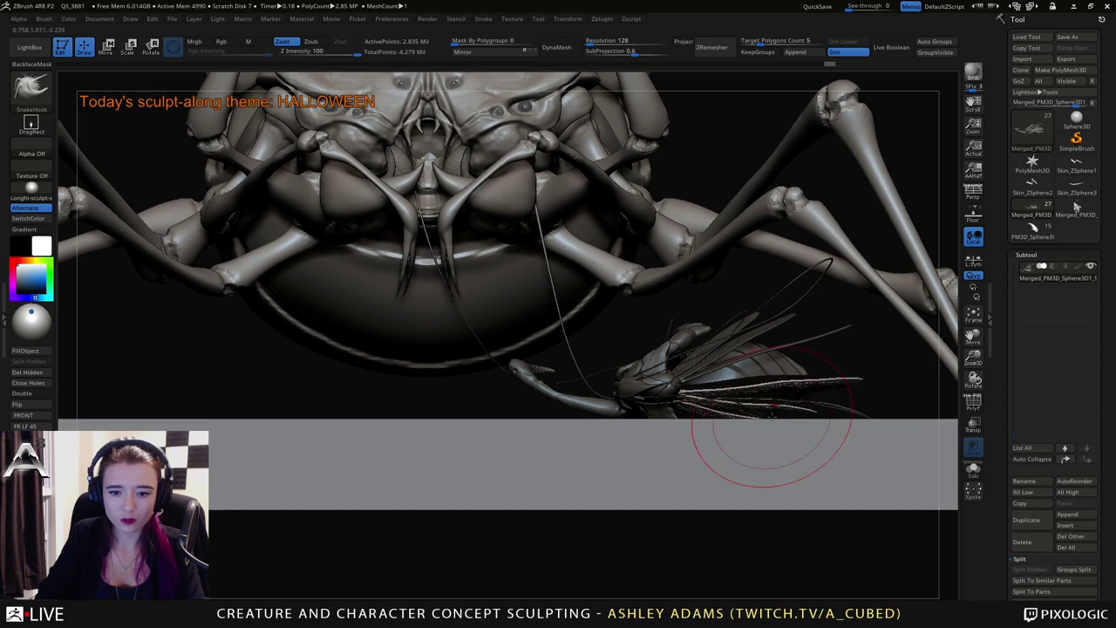
right_drag(772, 416, 748, 443)
drag(789, 384, 789, 389)
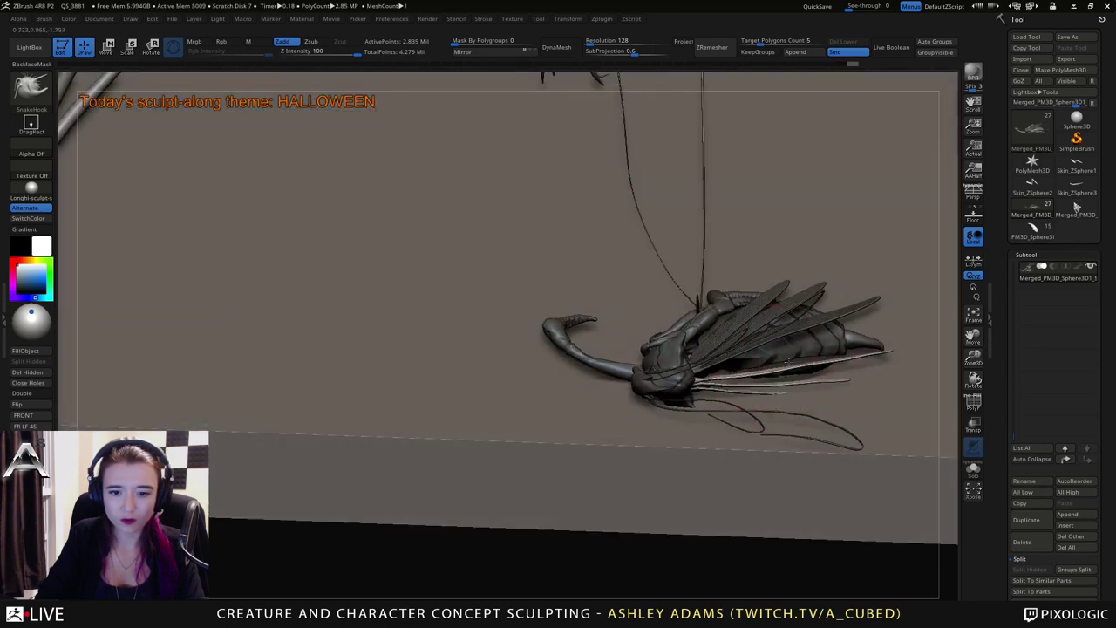
drag(789, 359, 789, 361)
right_drag(789, 361, 793, 326)
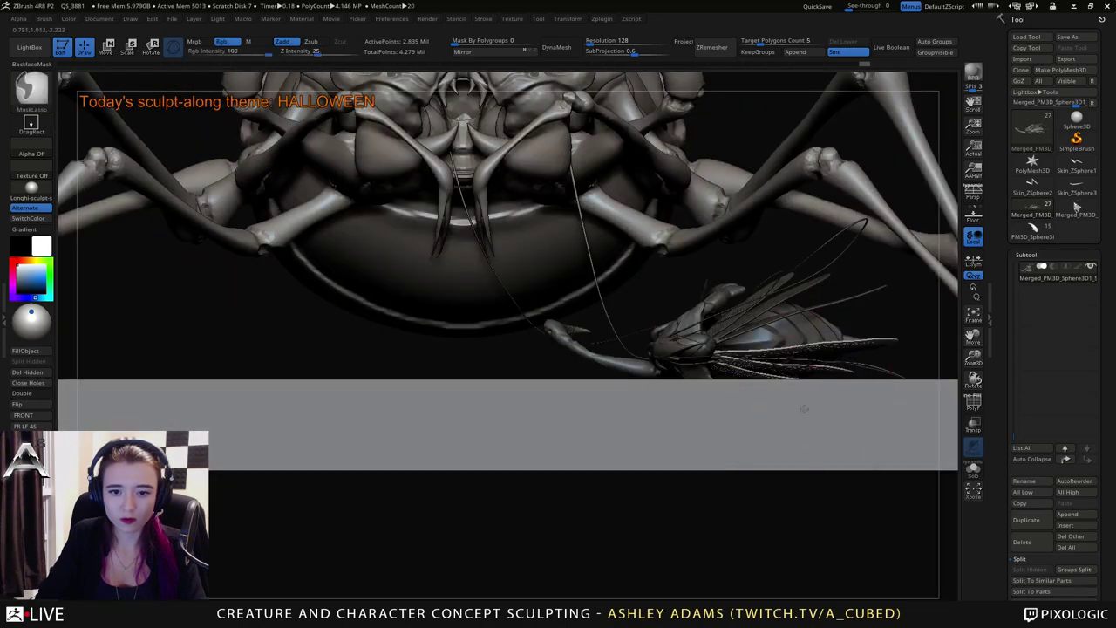
Clear the wing mask and lasso-mask the wasp's body and wings, leaving its raised antenna editable.
ctrl+right_drag(805, 406, 779, 384)
drag(776, 386, 793, 516)
mouse_move(792, 454)
mouse_down()
mouse_move(779, 456)
mouse_move(823, 337)
mouse_up()
key(space)
drag(823, 335, 832, 327)
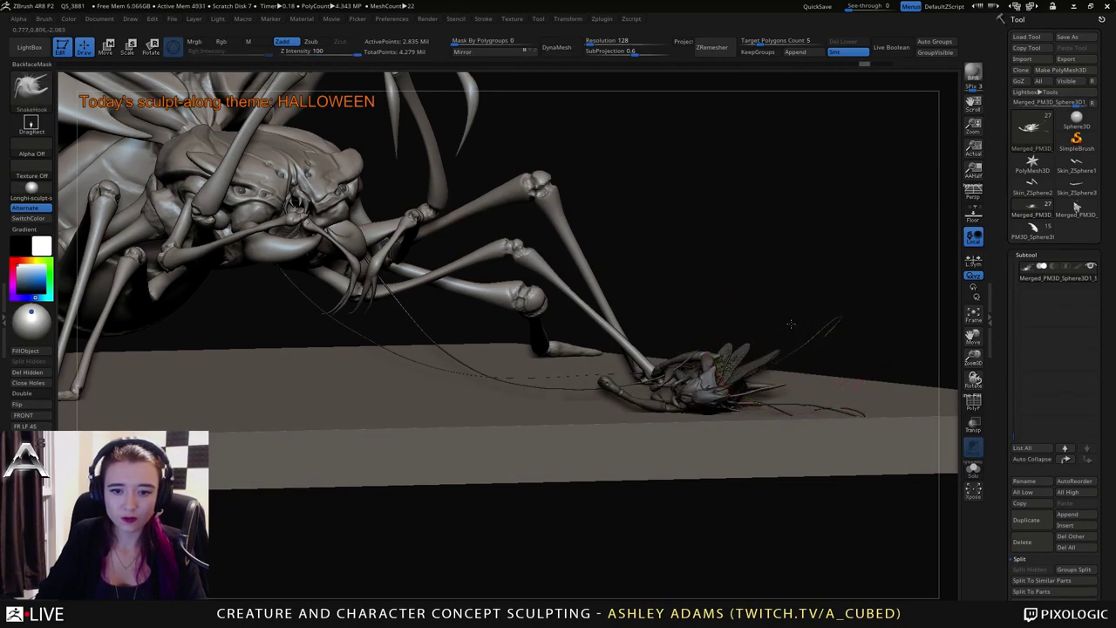
key(space)
mouse_move(788, 325)
mouse_down()
mouse_move(810, 417)
mouse_move(839, 410)
mouse_move(852, 287)
mouse_up()
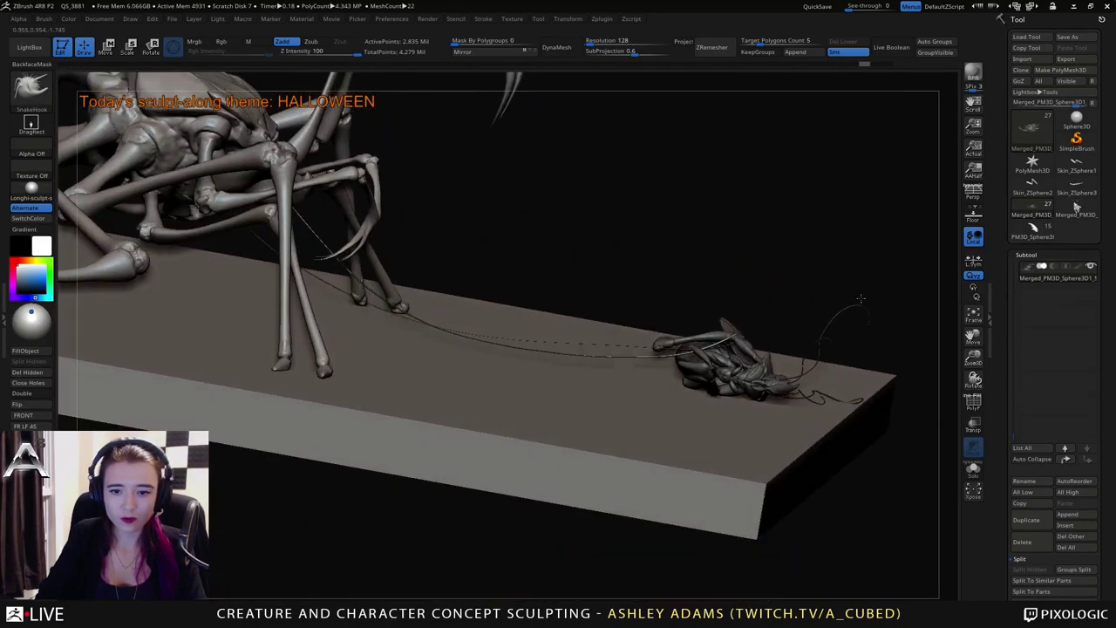
ctrl+drag(848, 372, 849, 370)
mouse_move(863, 336)
mouse_down()
mouse_move(847, 359)
mouse_move(827, 291)
mouse_move(804, 296)
mouse_up()
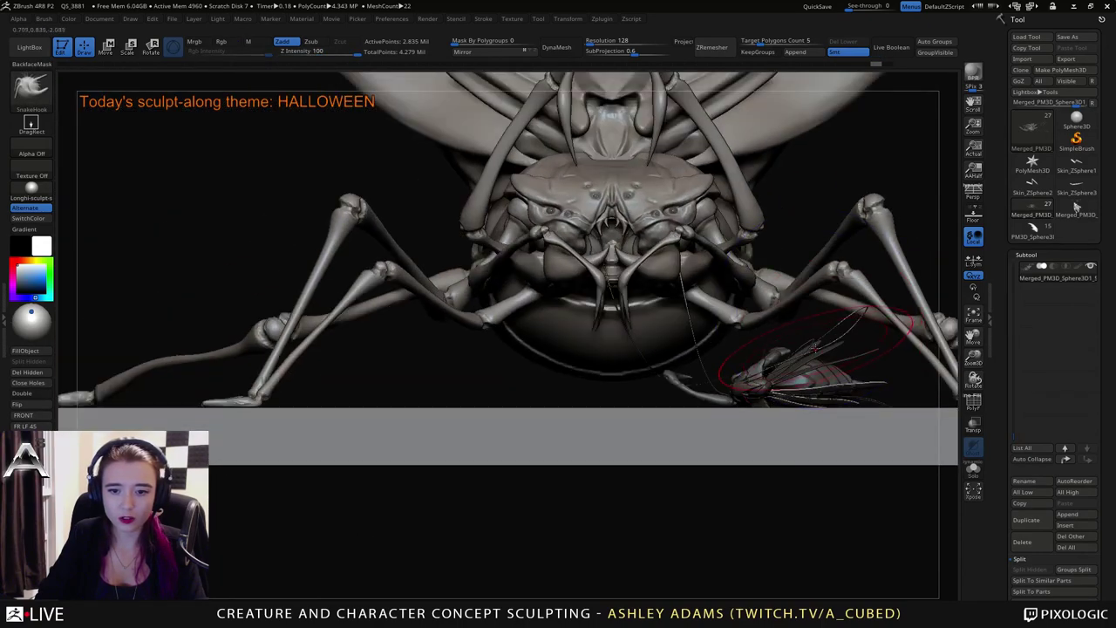
key(ctrl)
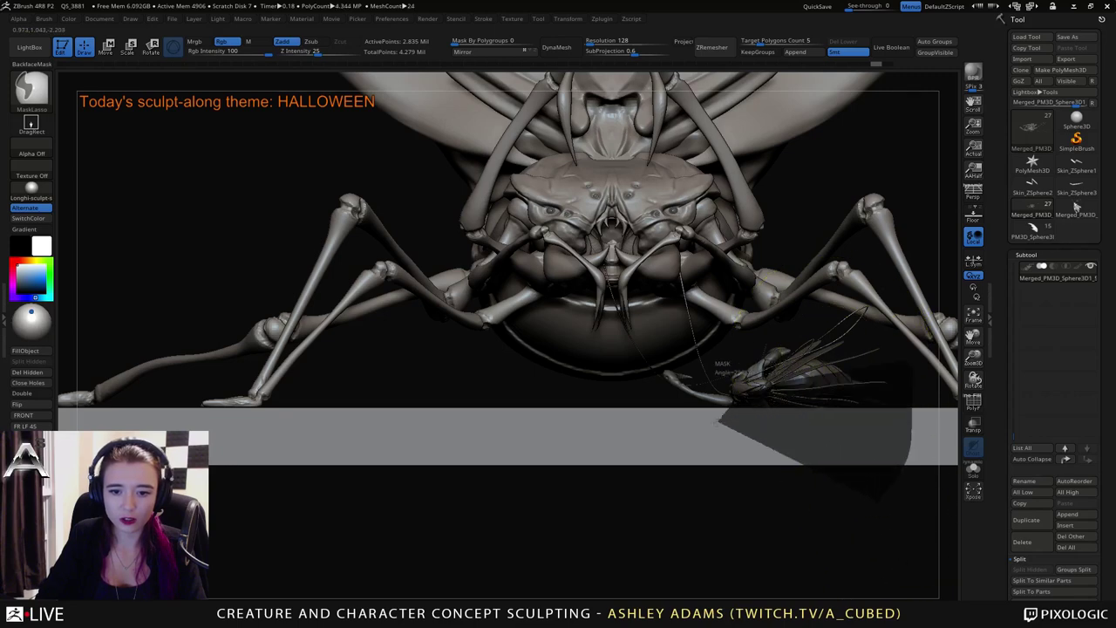
ctrl+drag(880, 500, 874, 503)
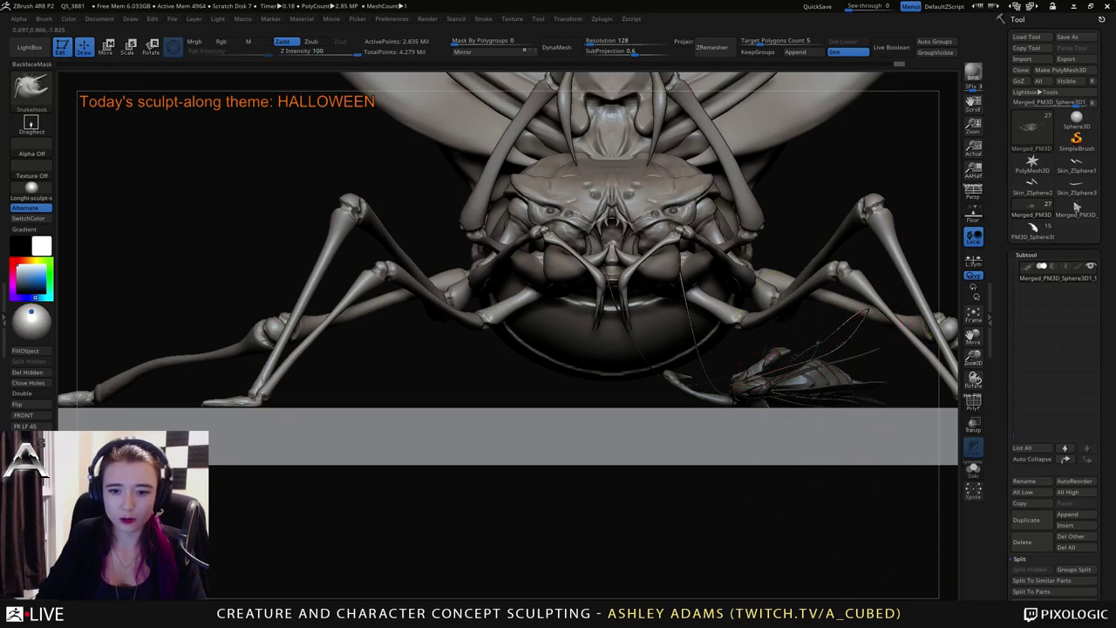
Reshape the wasp's raised antenna behind the wings with SnakeHook and smooth its curve.
drag(850, 237, 853, 371)
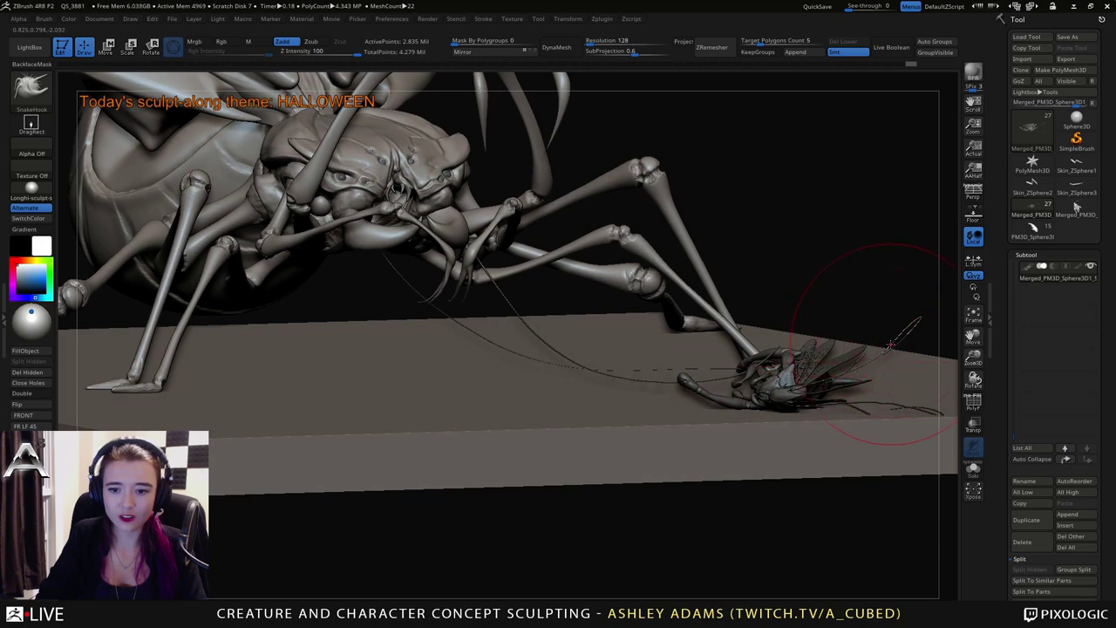
right_drag(891, 344, 884, 433)
drag(908, 452, 911, 439)
right_drag(898, 449, 844, 384)
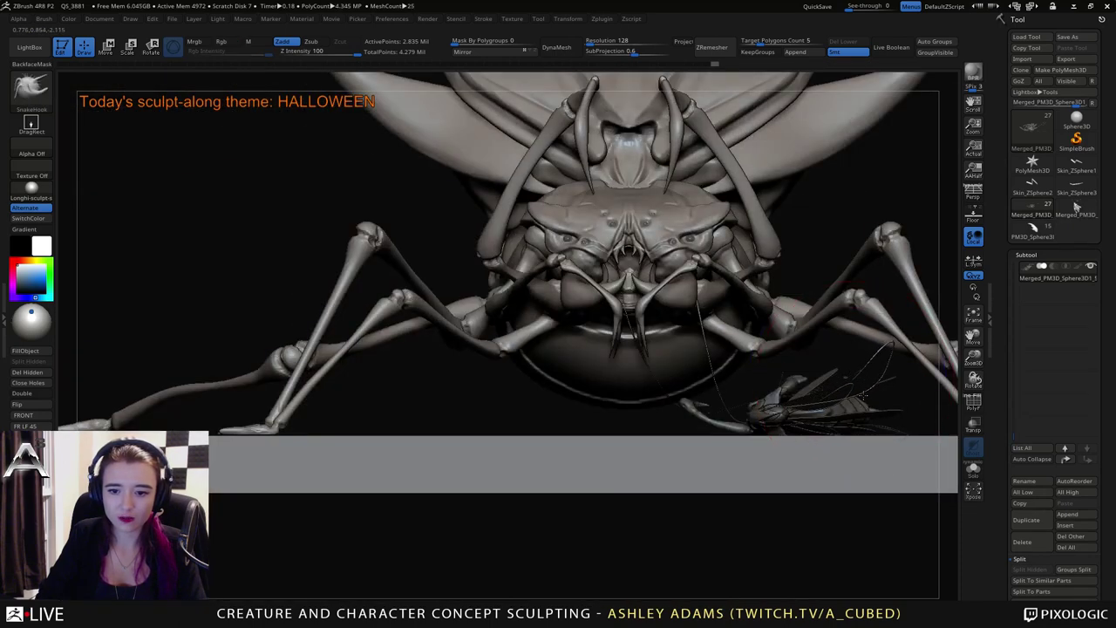
key(ctrl)
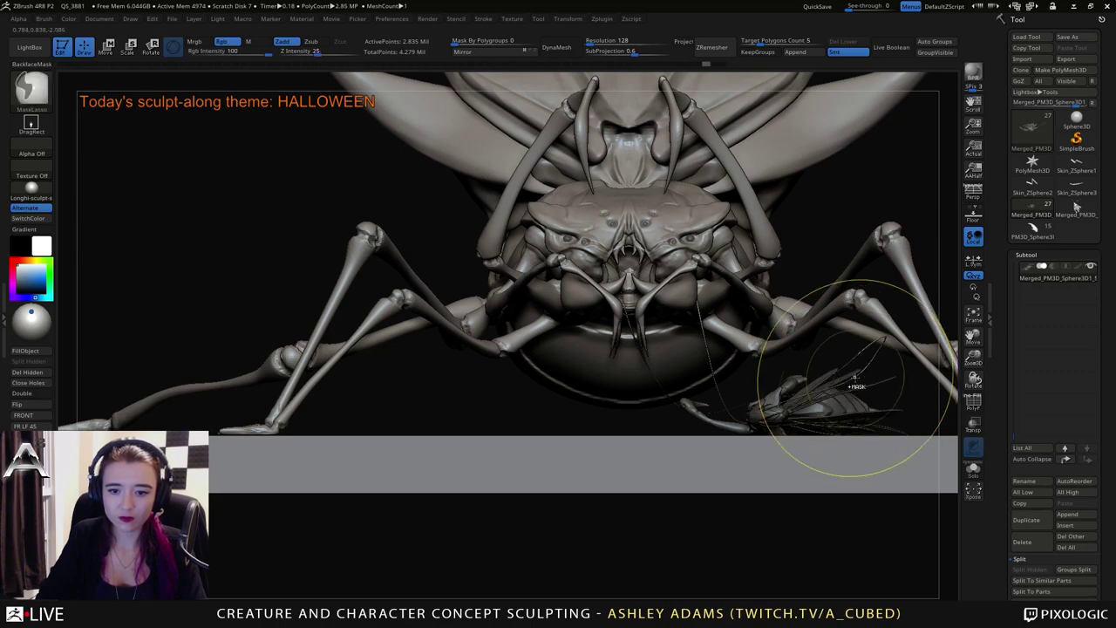
right_drag(786, 433, 797, 437)
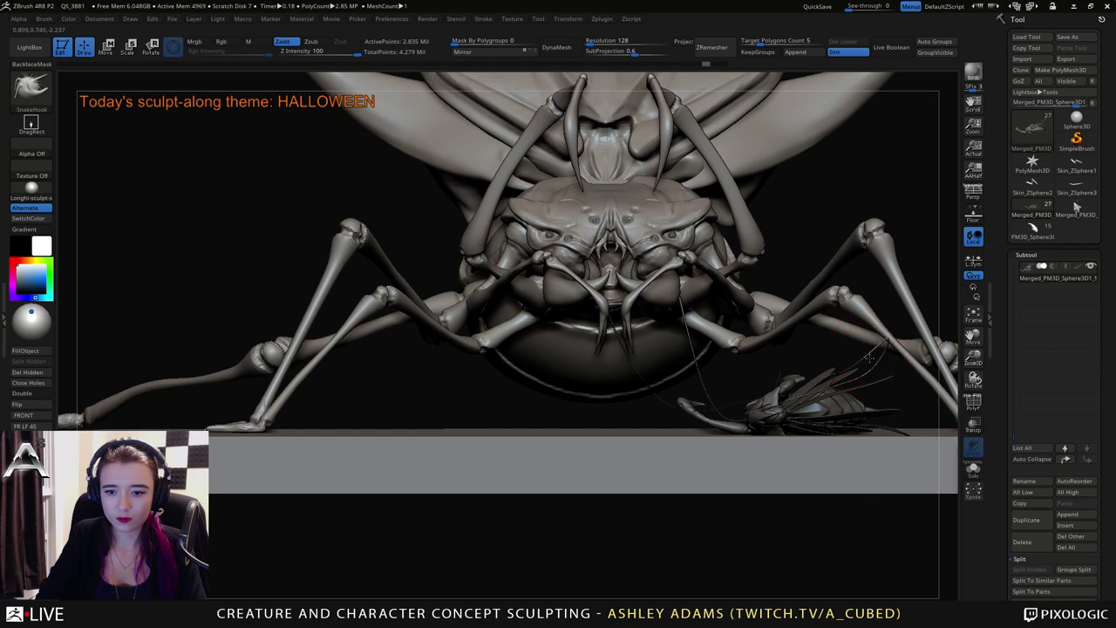
right_drag(871, 361, 869, 366)
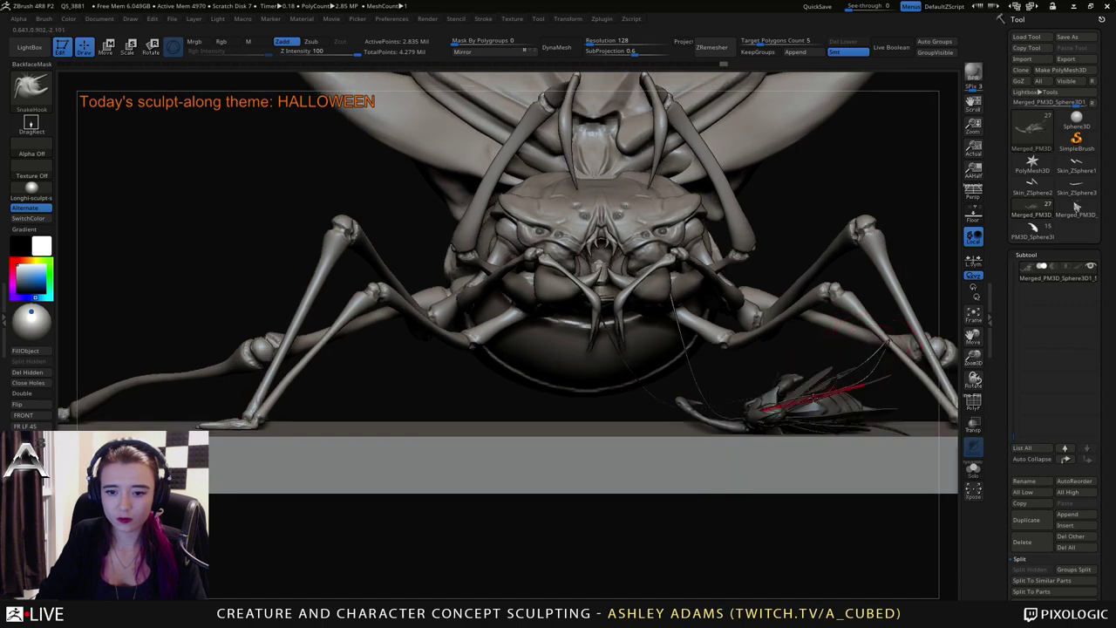
key(shift)
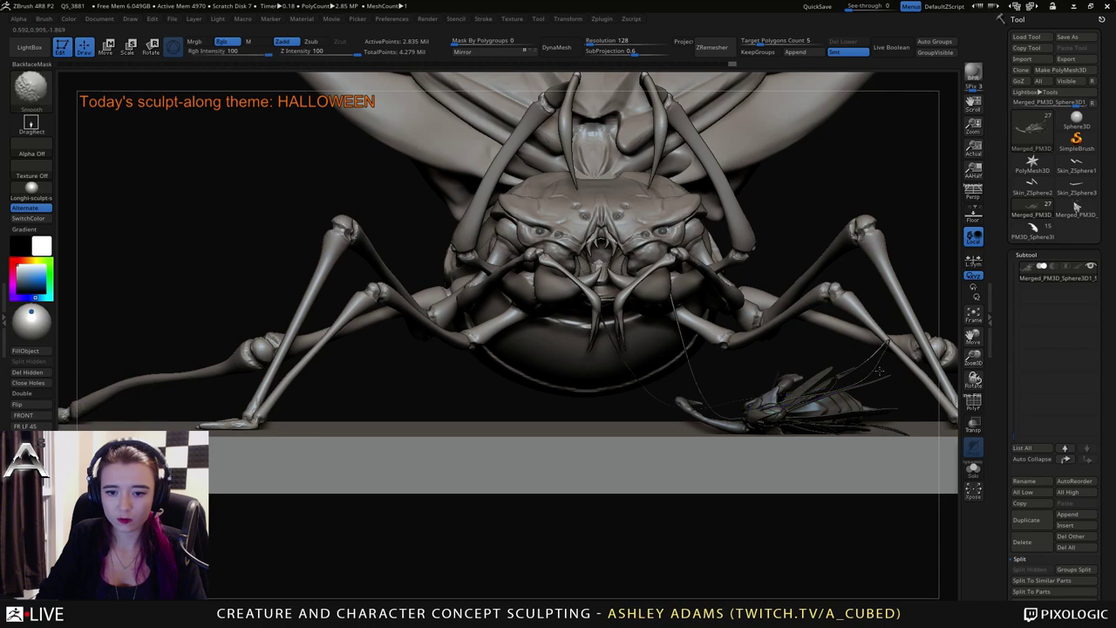
mouse_move(879, 371)
shift+mouse_down()
mouse_move(862, 380)
mouse_move(889, 352)
mouse_move(887, 365)
mouse_move(905, 356)
shift+mouse_up()
Refine the wasp's raised antenna with the Move brush, clear the mask, and switch to the Inflat brush.
key(b)
key(m)
key(v)
key(shift)
drag(839, 380, 925, 503)
drag(915, 492, 889, 419)
alt+drag(889, 418, 885, 367)
alt+right_drag(772, 422, 739, 438)
right_click(737, 437)
drag(789, 386, 754, 375)
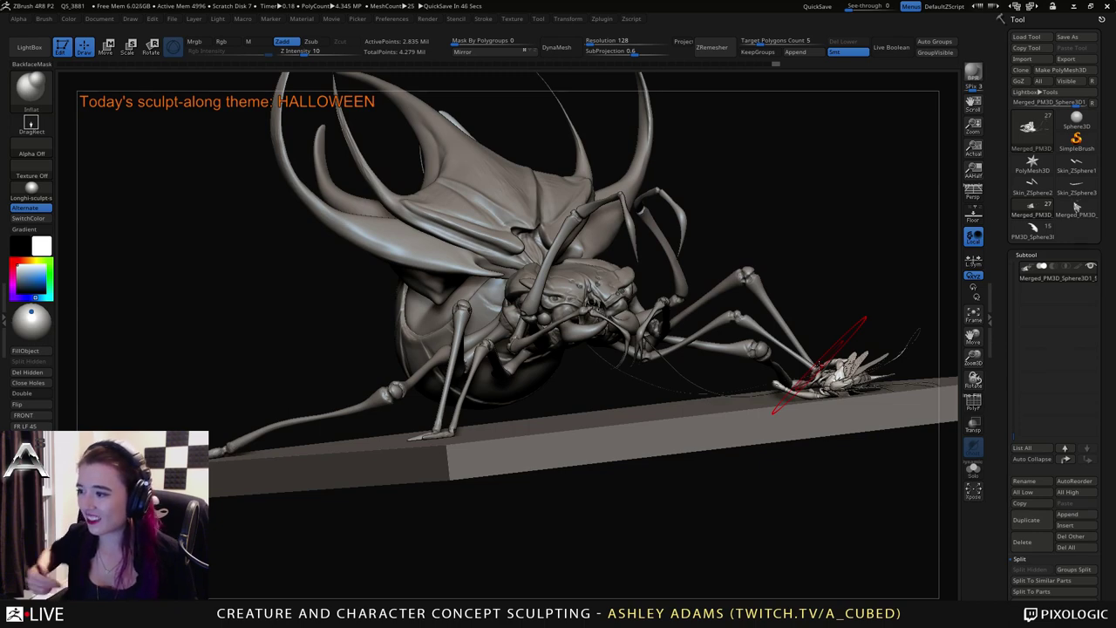
Review the creature and wasp composition and make the large creature's PM3D_Sphere3D3 mouthpart the active subtool.
right_drag(755, 307, 710, 371)
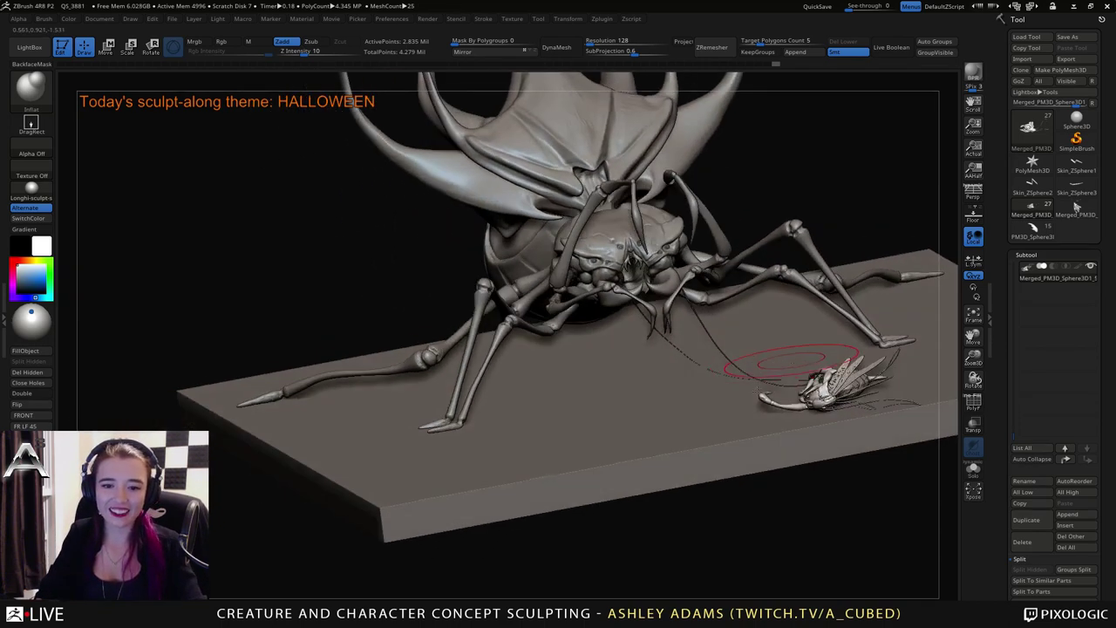
alt+right_drag(784, 323, 728, 419)
mouse_move(579, 384)
right_down()
mouse_move(643, 387)
mouse_move(647, 432)
mouse_move(603, 331)
mouse_move(615, 397)
right_up()
alt+click(468, 283)
alt+right_drag(469, 289, 674, 385)
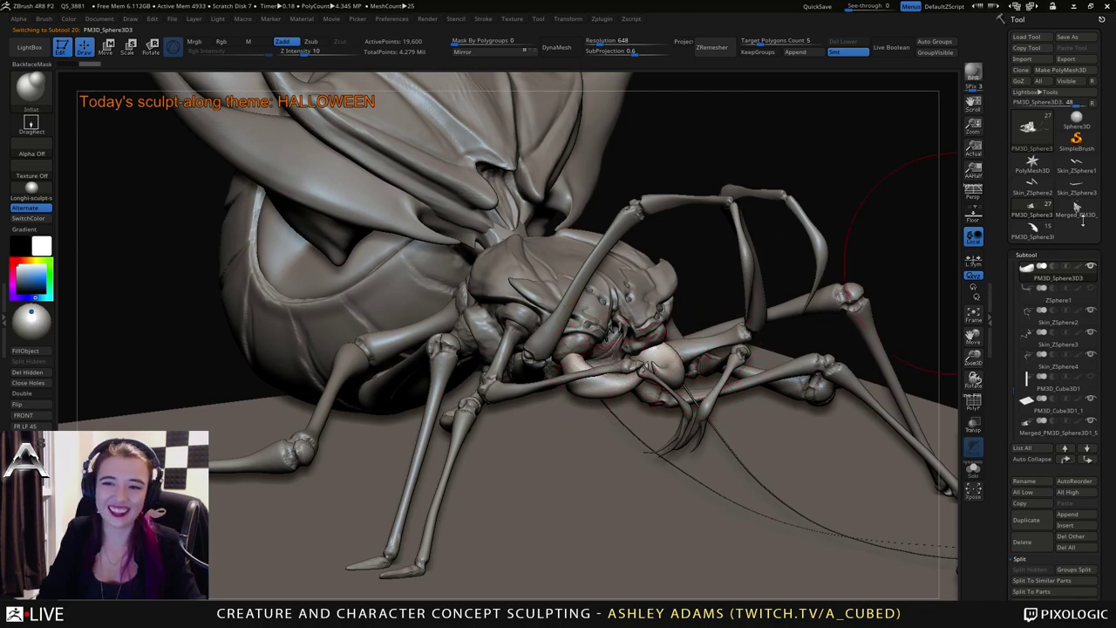
Switch to the separate merged wasp tool and delete all of its subtools.
click(1076, 209)
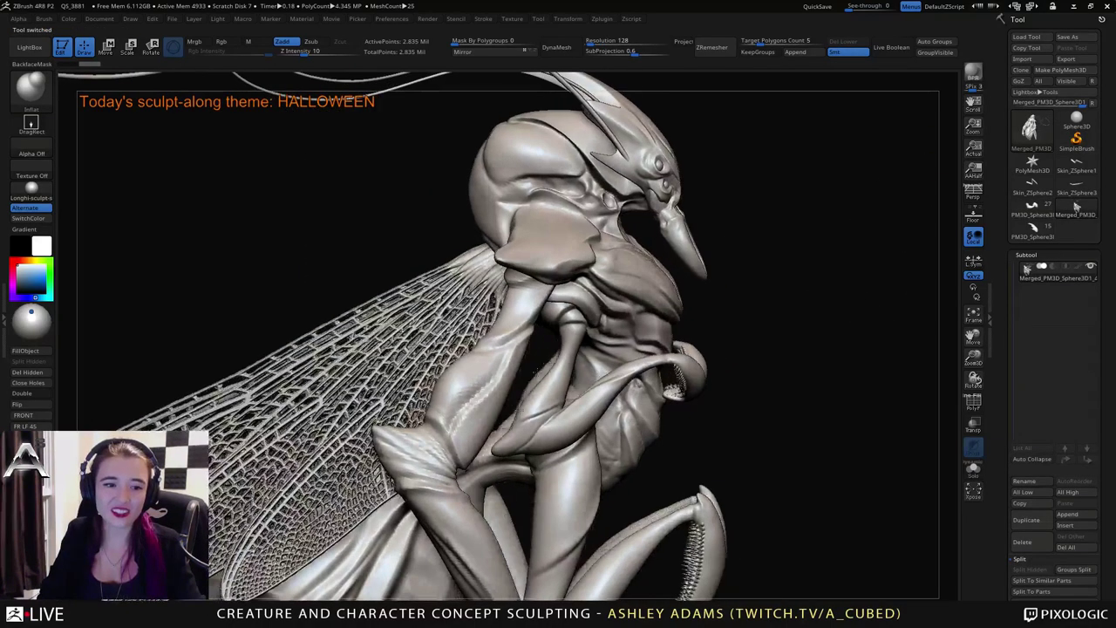
alt+right_drag(501, 414, 623, 426)
drag(658, 396, 872, 317)
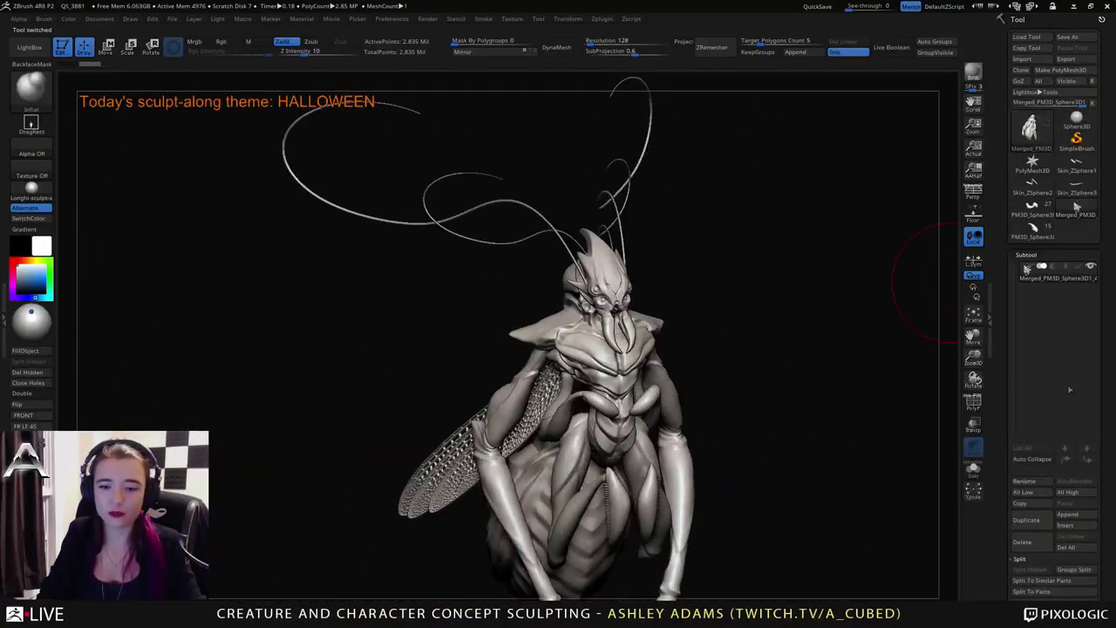
click(1078, 551)
click(905, 570)
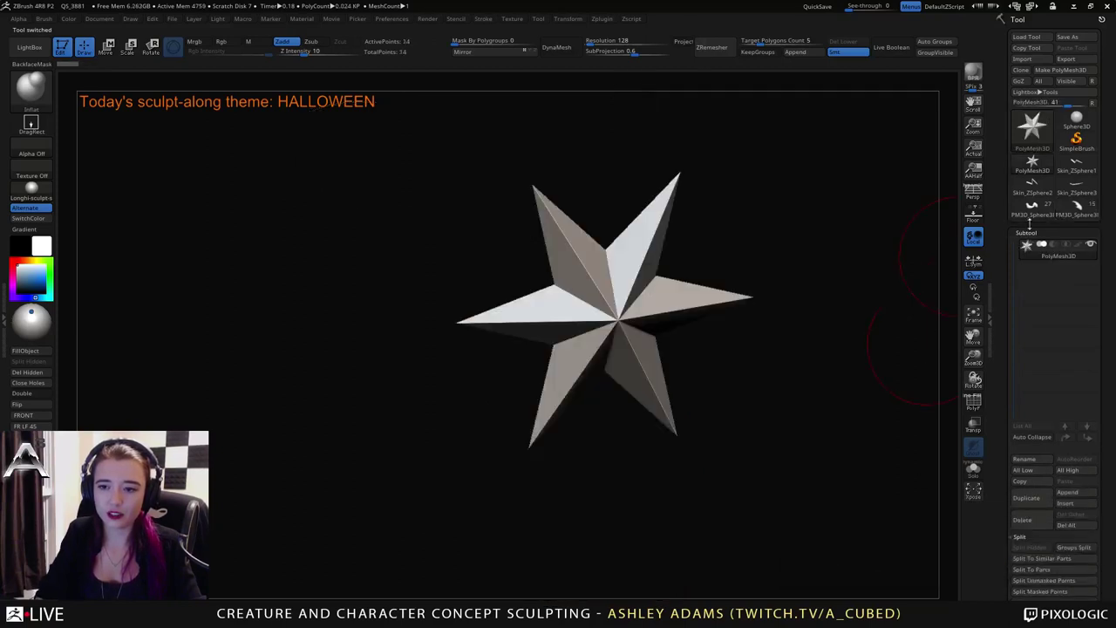
Switch to the original wasp tool made of 15 subtools and delete all of them.
click(1033, 211)
click(1077, 211)
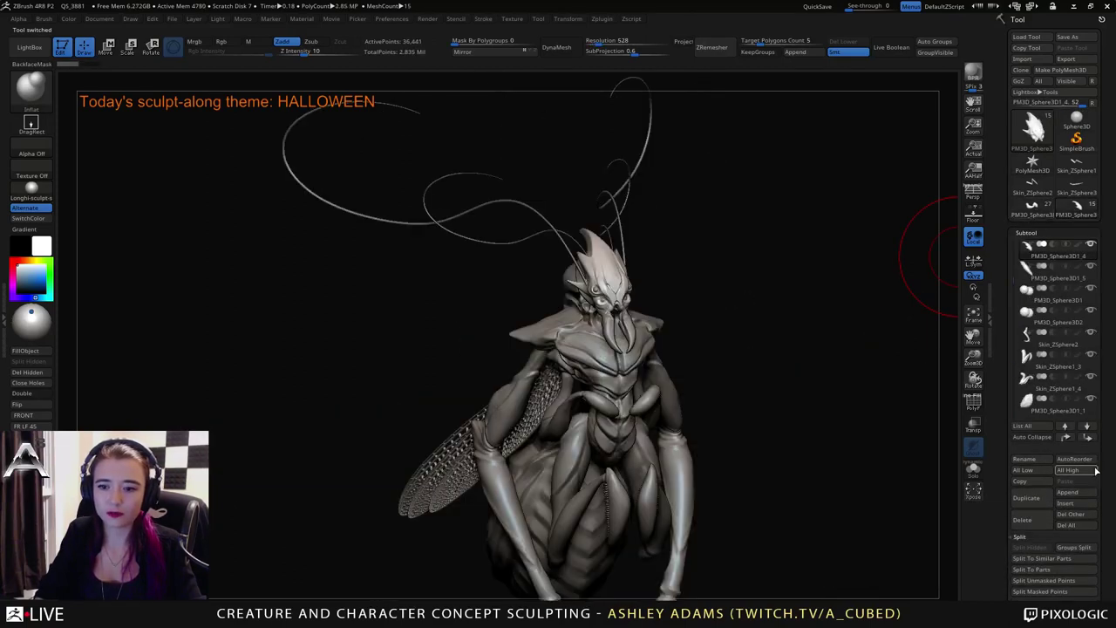
click(1077, 525)
click(907, 554)
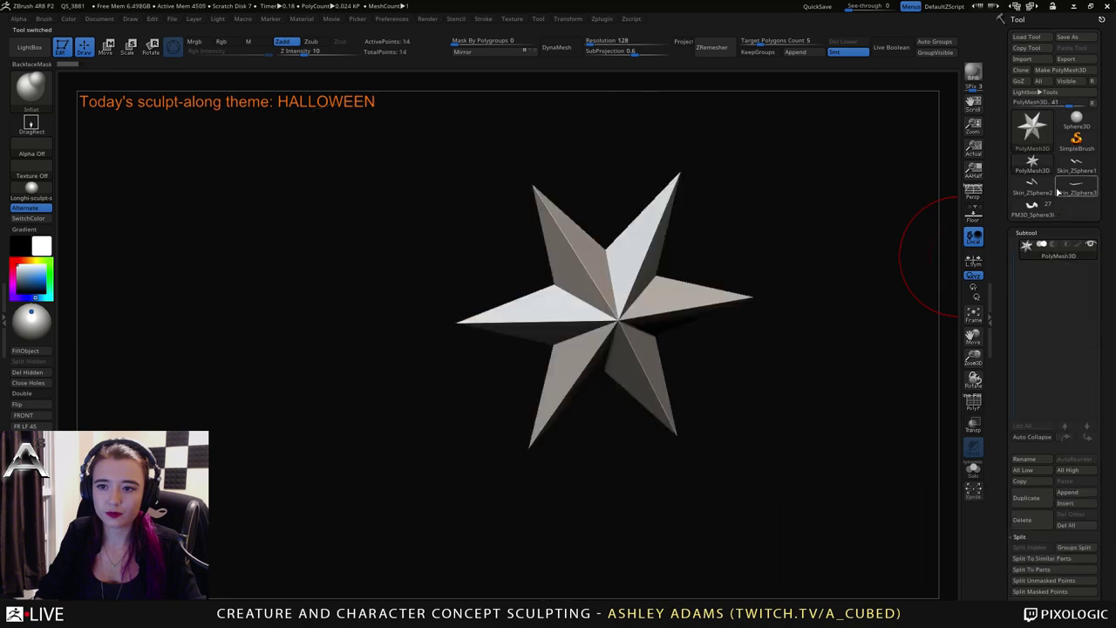
Return to the 27-subtool creature scene and make the PM3D_Sphere3D1_3 piece the active subtool.
click(1031, 211)
drag(252, 292, 485, 333)
alt+click(485, 334)
drag(288, 288, 227, 331)
mouse_move(733, 357)
right_down()
mouse_move(588, 384)
mouse_move(649, 547)
mouse_move(612, 493)
mouse_move(549, 480)
right_up()
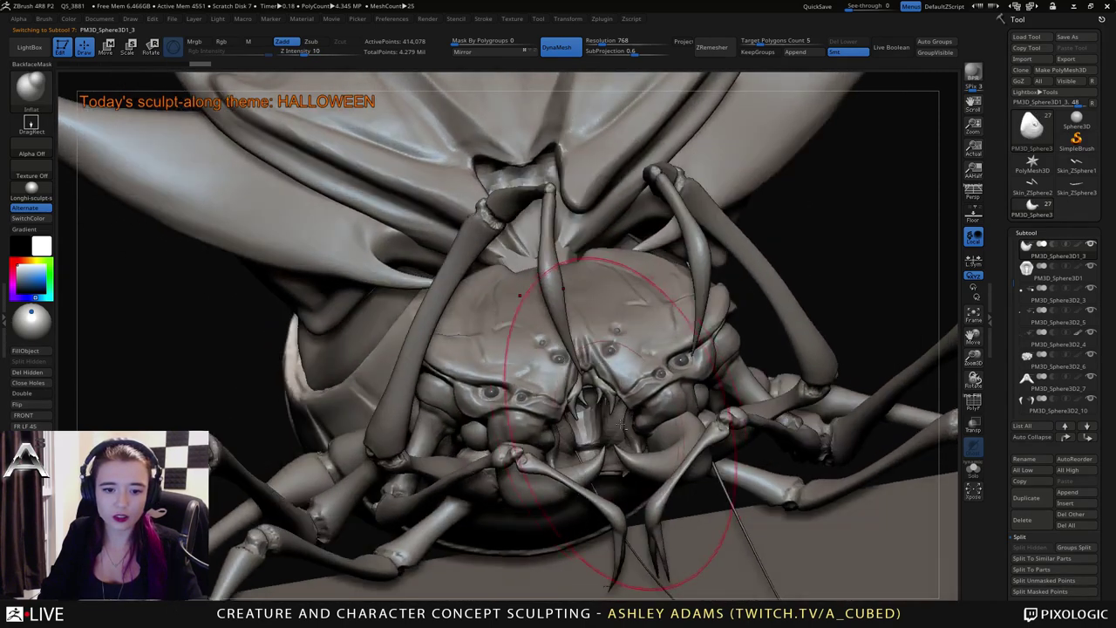
Make the PM3D_Sphere3D1 piece in the creature's mouth active and remesh it with DynaMesh at resolution 648.
alt+click(619, 424)
alt+right_drag(619, 425, 643, 365)
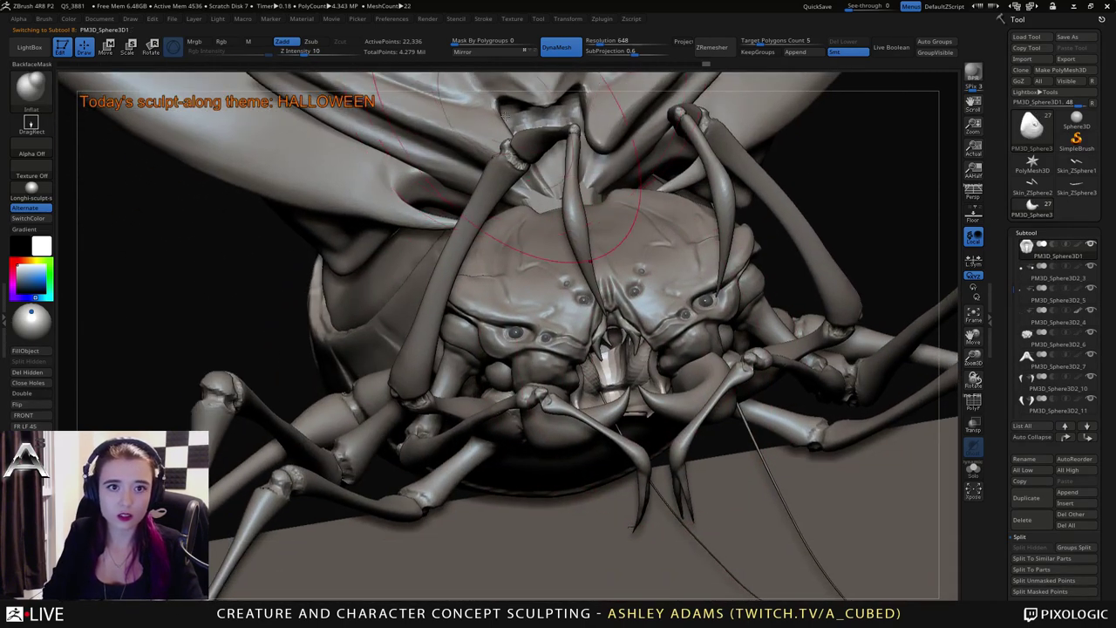
ctrl+drag(231, 277, 253, 305)
right_drag(560, 410, 578, 415)
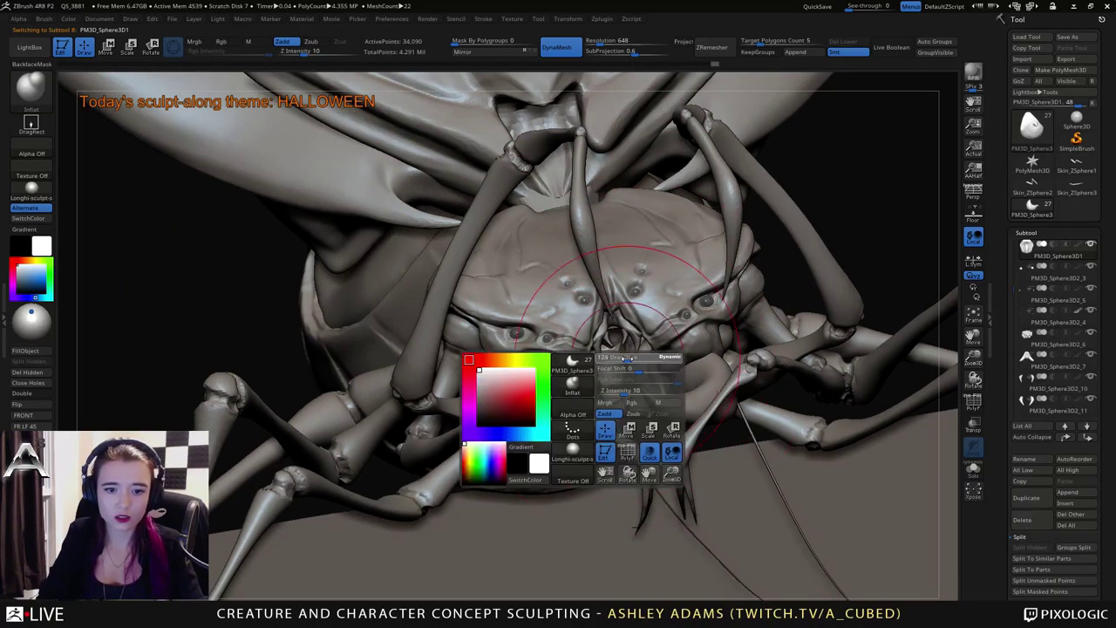
Make the PM3D_Sphere3D2 strand between the creature's mouth and the wasp active and try to duplicate it.
ctrl+right_drag(645, 400, 694, 307)
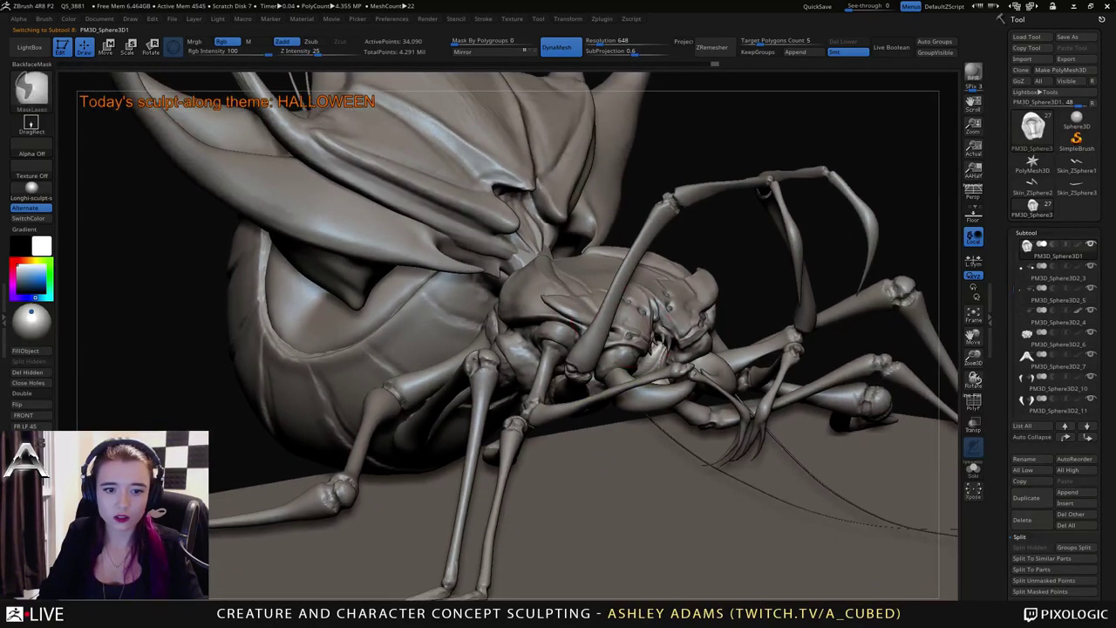
alt+click(602, 317)
right_drag(682, 359, 720, 324)
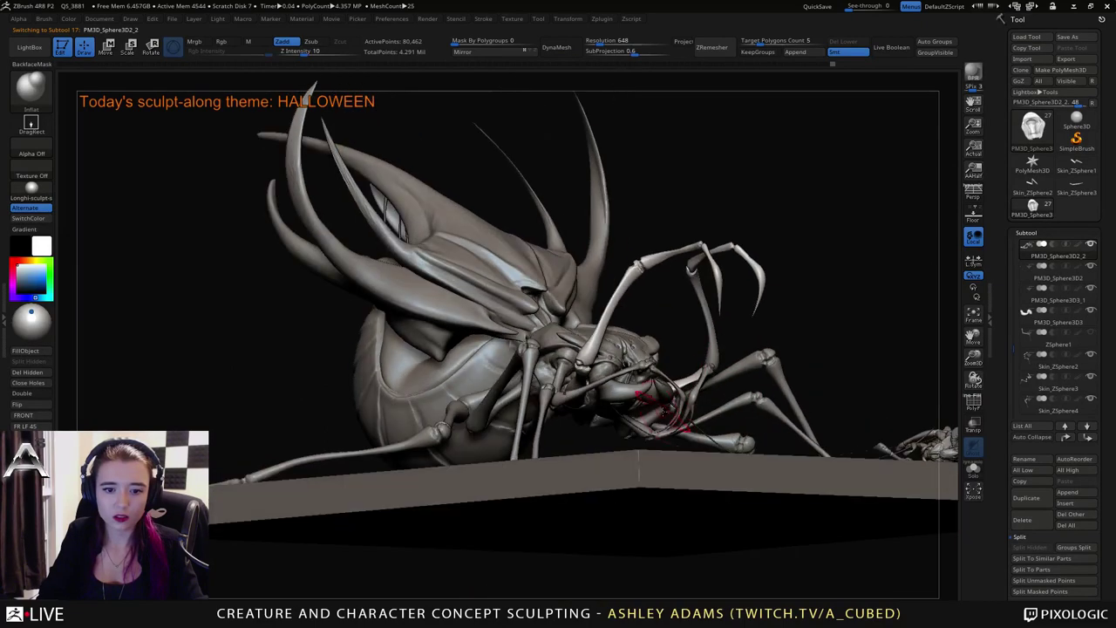
drag(641, 408, 642, 436)
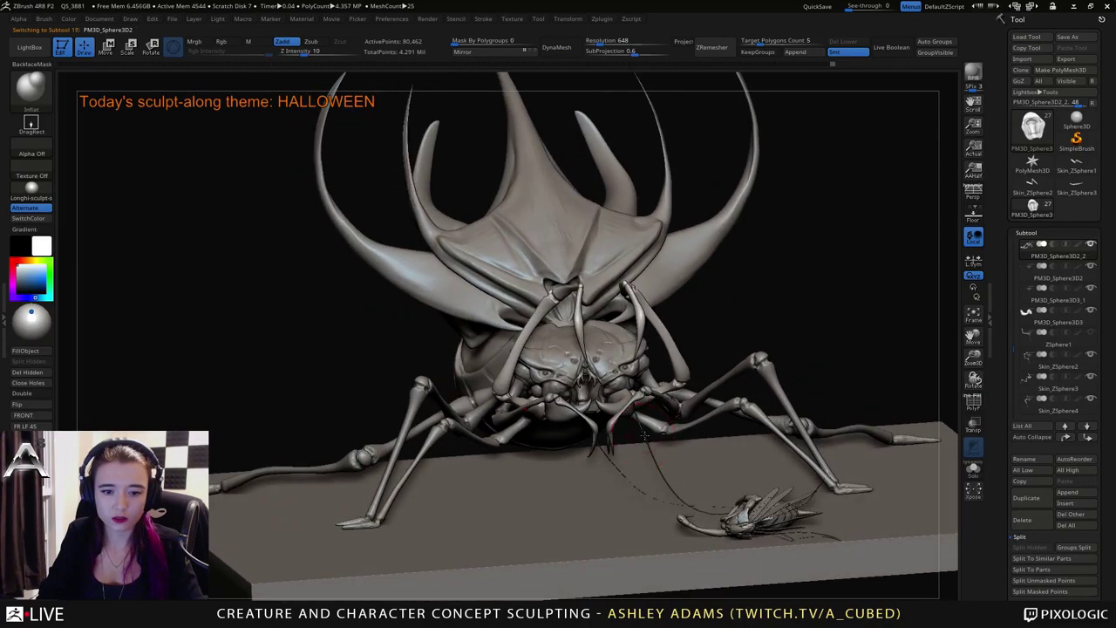
click(1026, 498)
right_drag(815, 359, 809, 441)
mouse_move(810, 442)
mouse_down()
mouse_move(779, 386)
mouse_move(645, 323)
mouse_up()
Hide the flat base block under the creature and make the Skin_ZSphere2 leg piece the active subtool.
alt+click(663, 320)
right_drag(664, 325, 689, 347)
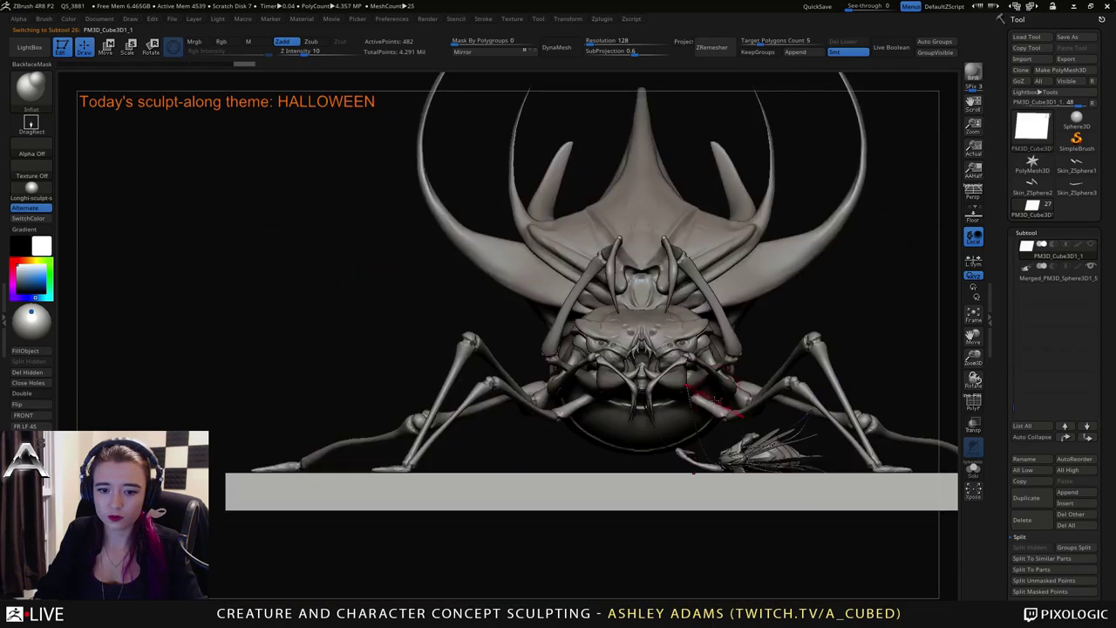
alt+click(711, 403)
ctrl+right_drag(616, 371, 679, 447)
drag(678, 447, 758, 445)
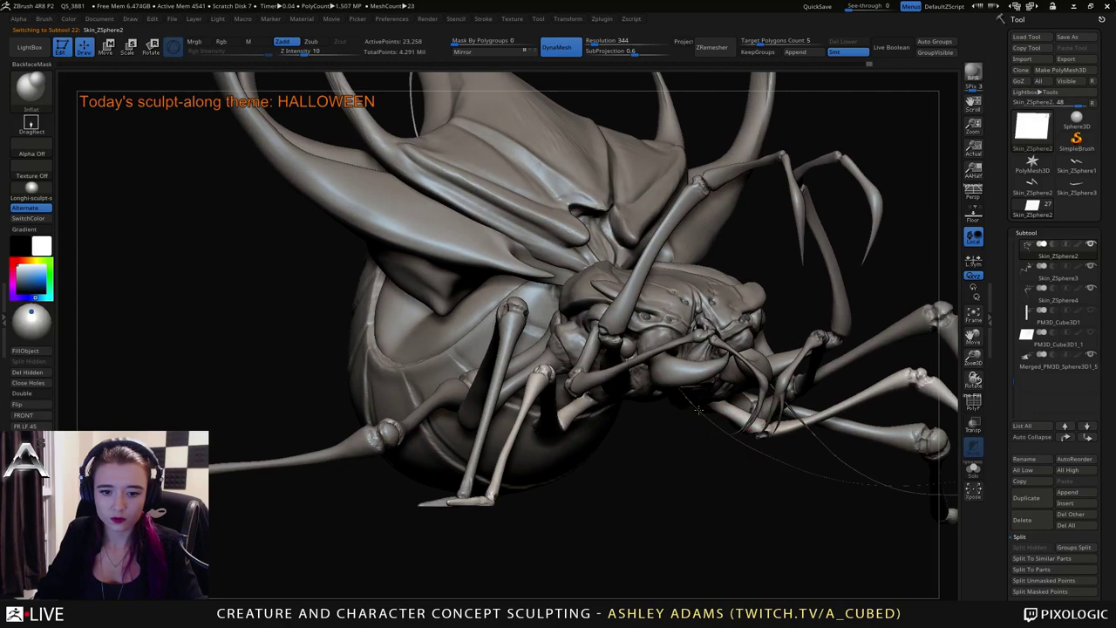
Duplicate the thin PM3D_Sphere3D3_1 strand running from the mouth to the wasp and move the copy sideways.
alt+click(696, 410)
click(1029, 503)
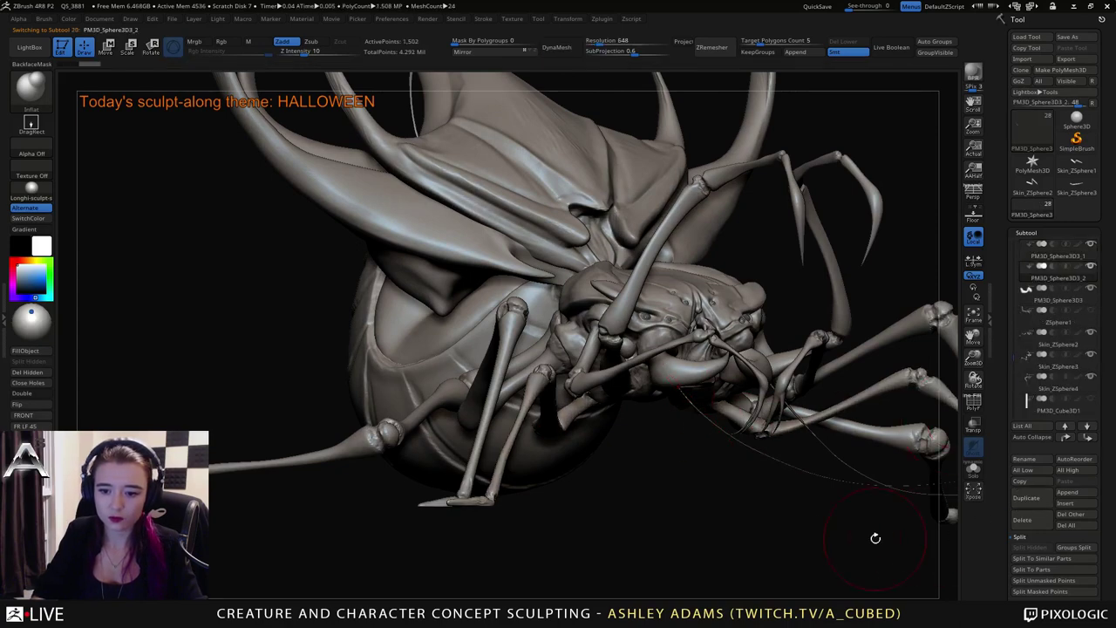
drag(874, 535, 709, 439)
key(w)
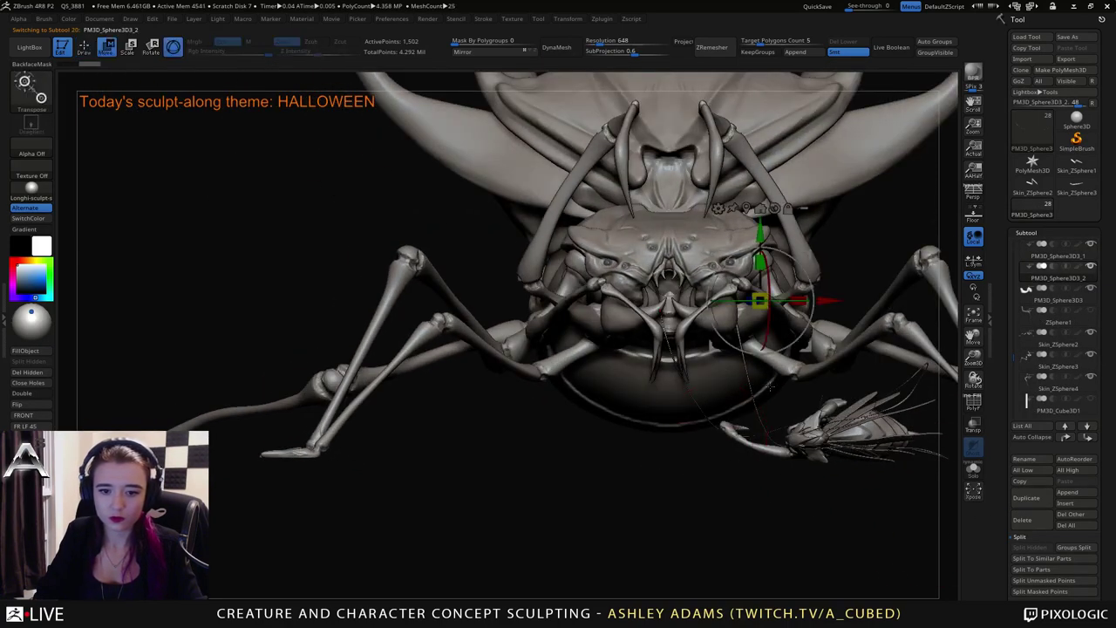
mouse_move(828, 301)
mouse_down()
mouse_move(785, 300)
mouse_move(854, 283)
mouse_move(789, 571)
mouse_move(761, 397)
mouse_move(778, 326)
mouse_move(760, 372)
mouse_move(766, 467)
mouse_up()
key(q)
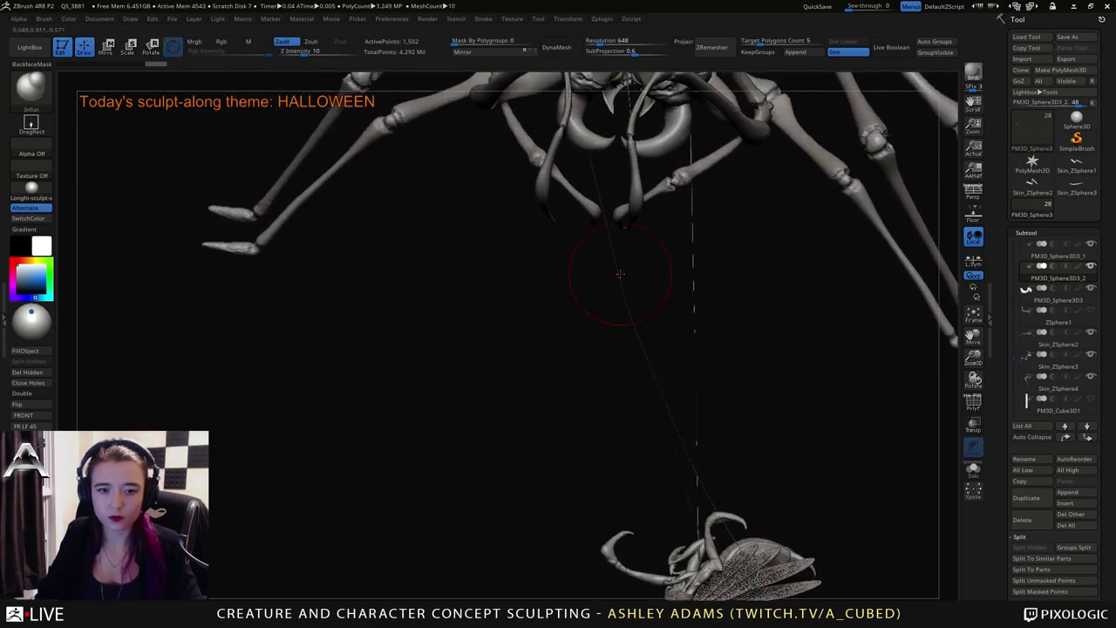
Pull the duplicated strand into a new curve between the mouth and the wasp with the SnakeHook brush, smoothing its upper part.
key(space)
key(b)
key(s)
key(h)
mouse_move(620, 265)
mouse_down()
mouse_move(624, 375)
mouse_move(606, 389)
mouse_move(641, 549)
mouse_up()
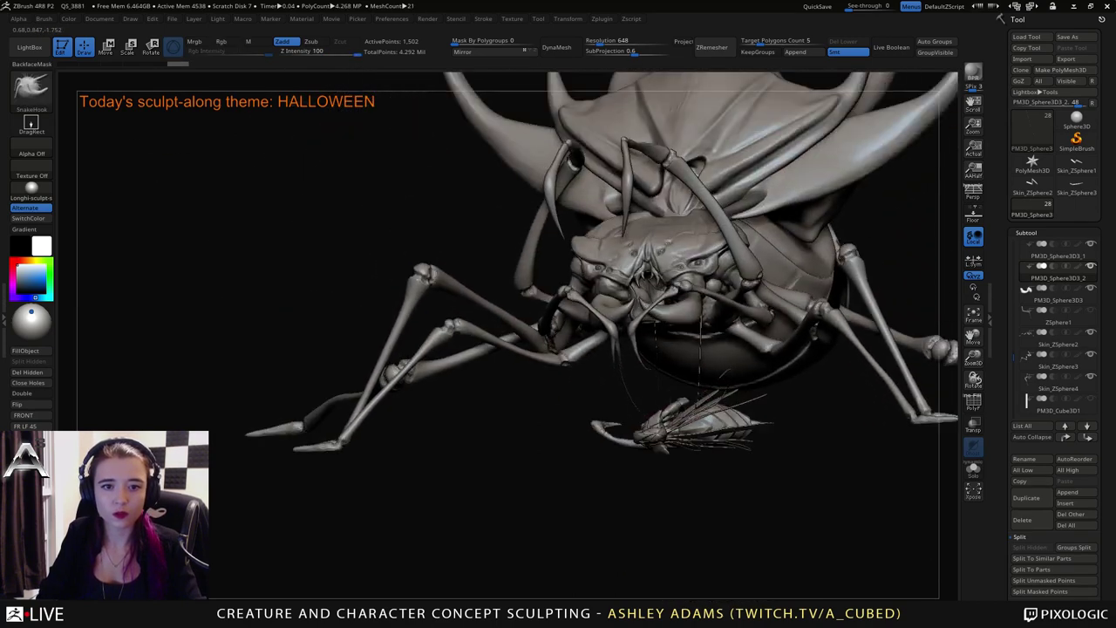
drag(711, 288, 588, 328)
key(shift)
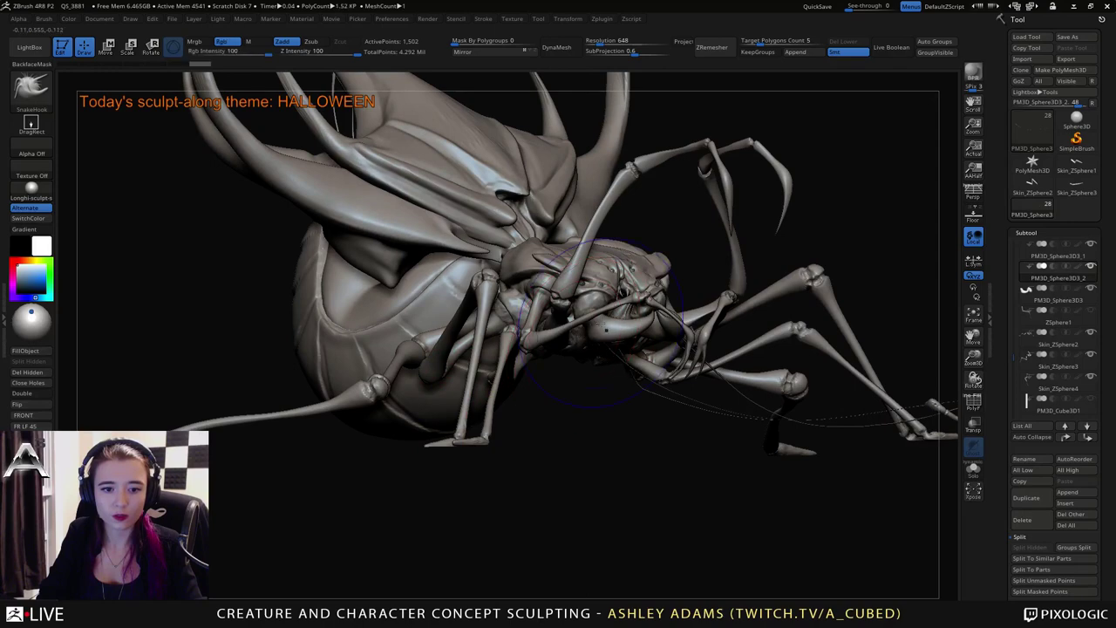
shift+drag(641, 392, 656, 383)
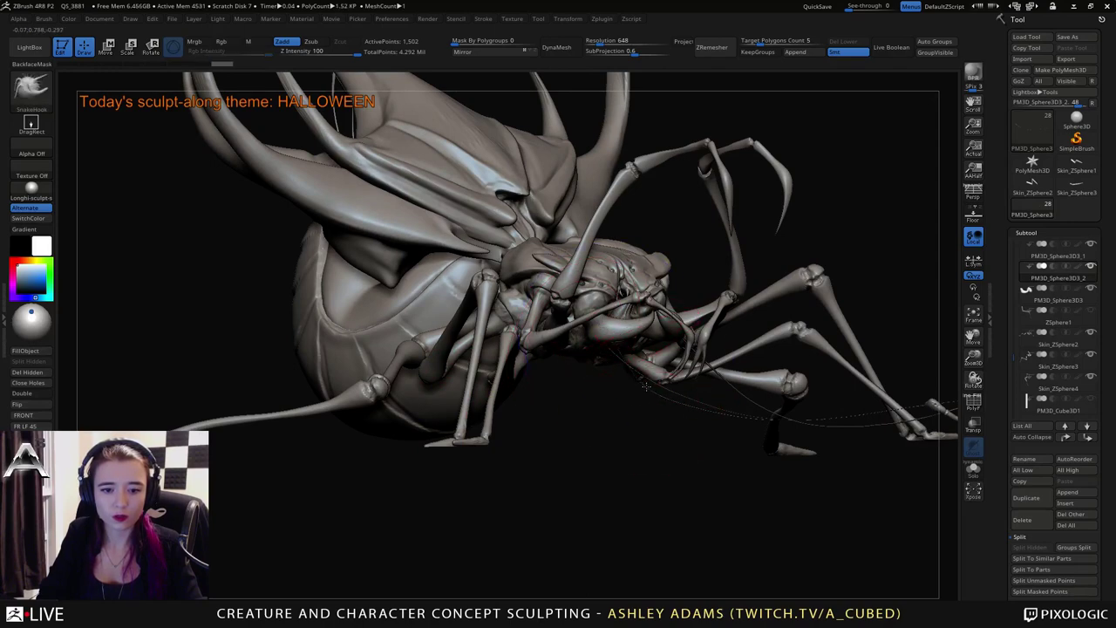
drag(648, 386, 669, 403)
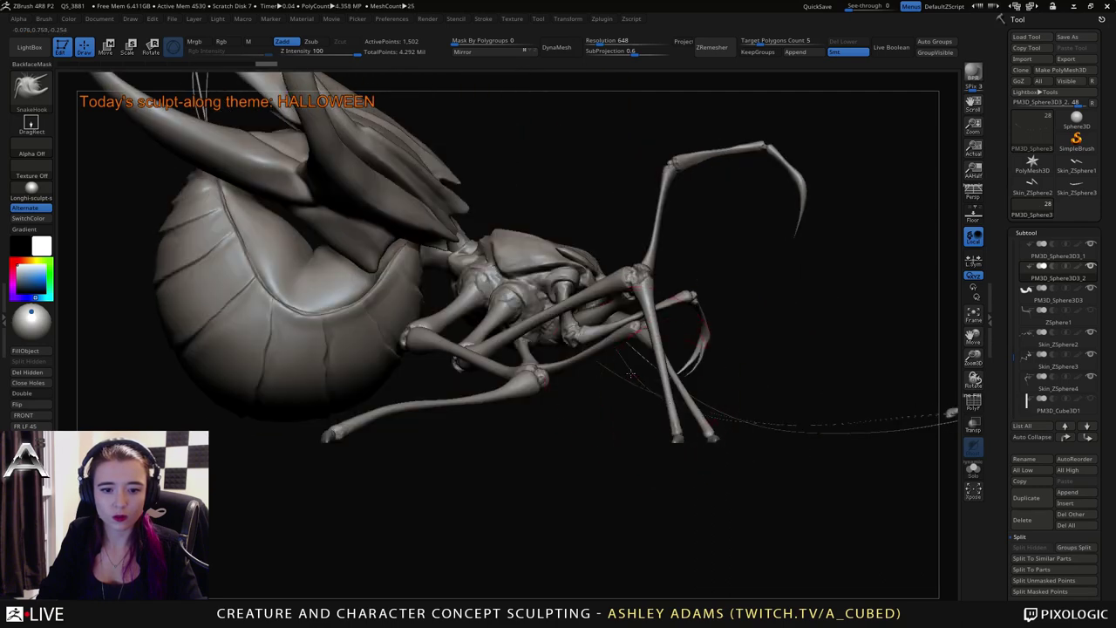
drag(618, 373, 621, 376)
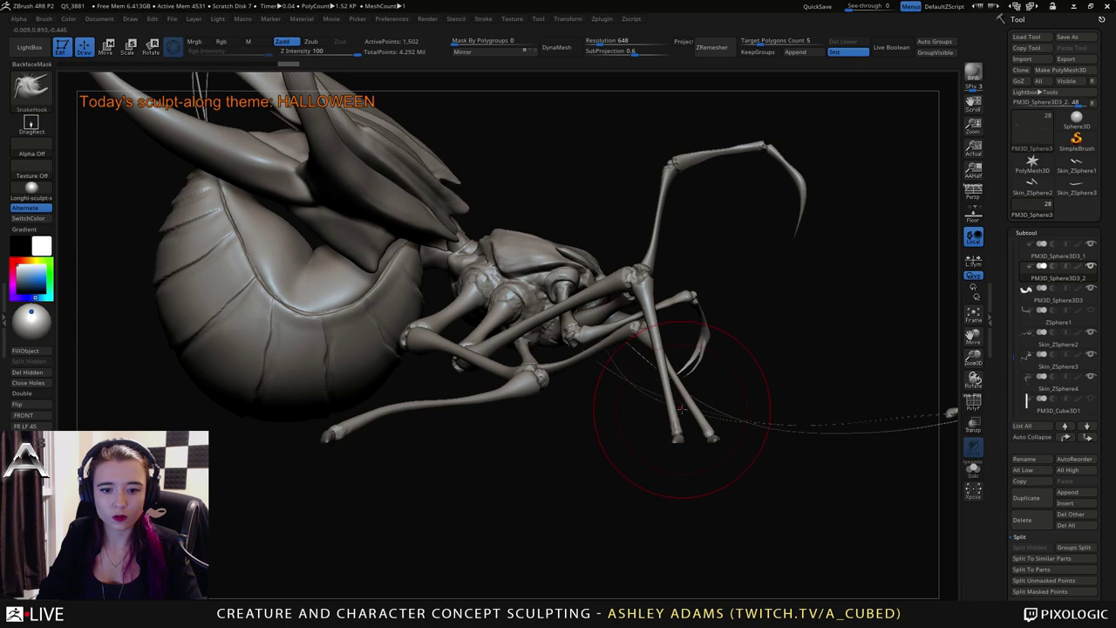
mouse_move(679, 413)
mouse_down()
mouse_move(884, 425)
mouse_move(785, 425)
mouse_move(762, 451)
mouse_move(687, 468)
mouse_move(685, 449)
mouse_up()
Thicken the duplicated strand with the Inflat brush and smooth the neighbouring PM3D_Sphere3D3_1 strand along its length.
key(b)
key(i)
key(n)
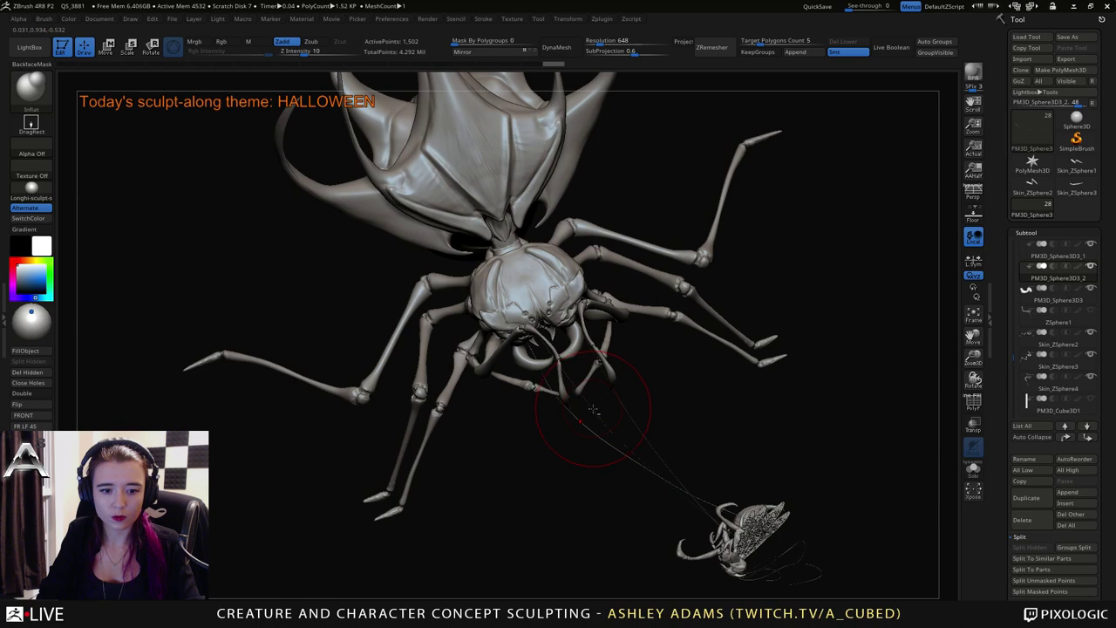
ctrl+right_drag(592, 410, 622, 370)
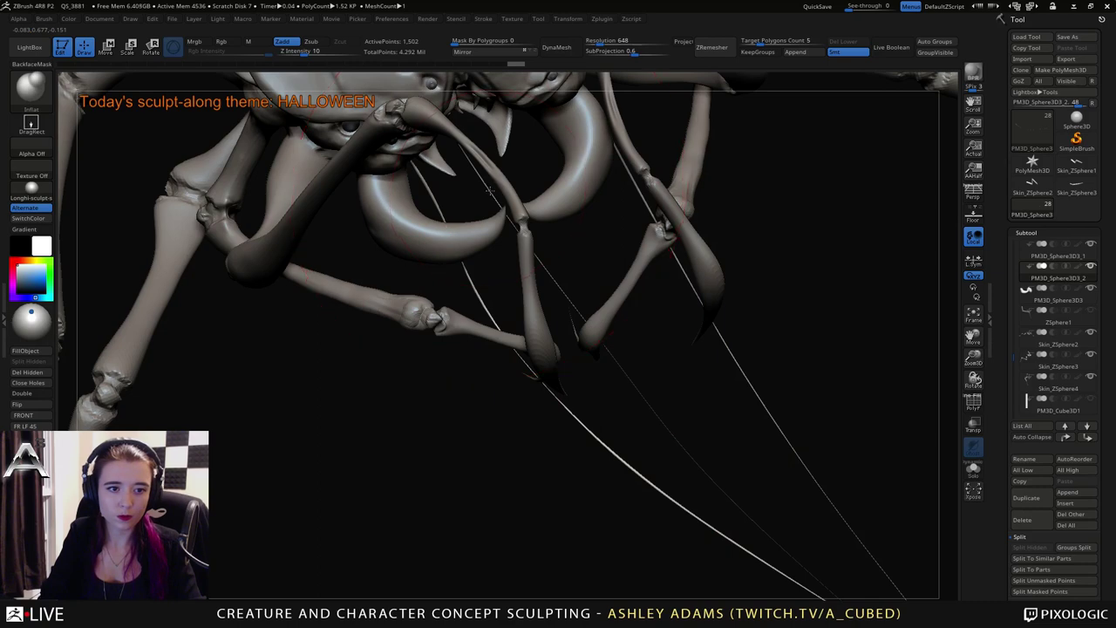
alt+click(711, 460)
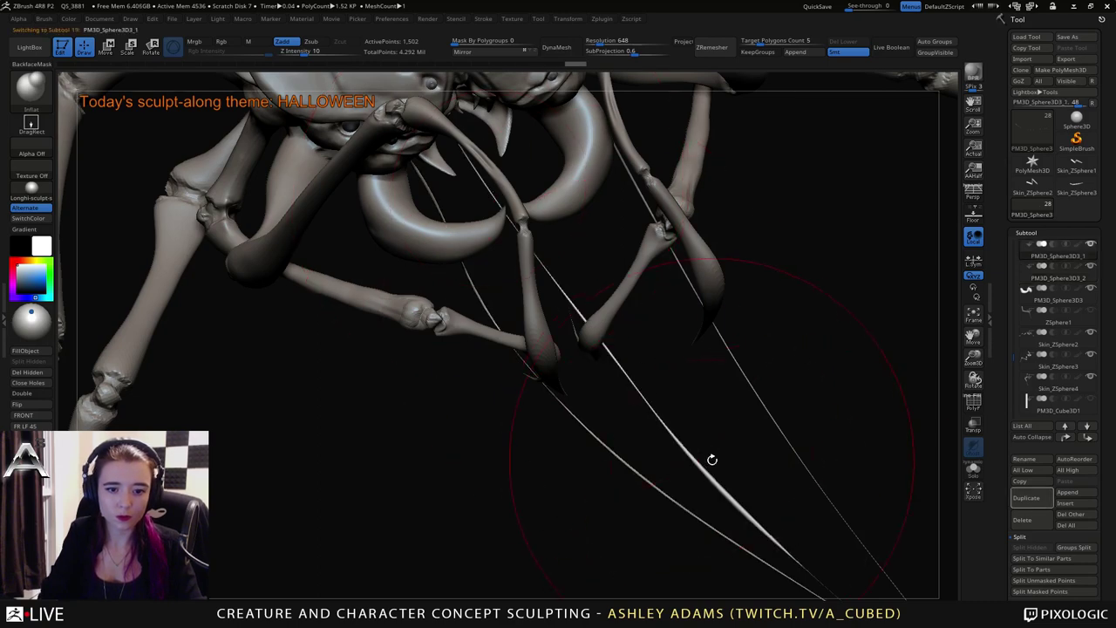
mouse_move(712, 459)
ctrl+right_down()
mouse_move(755, 466)
mouse_move(682, 438)
ctrl+right_up()
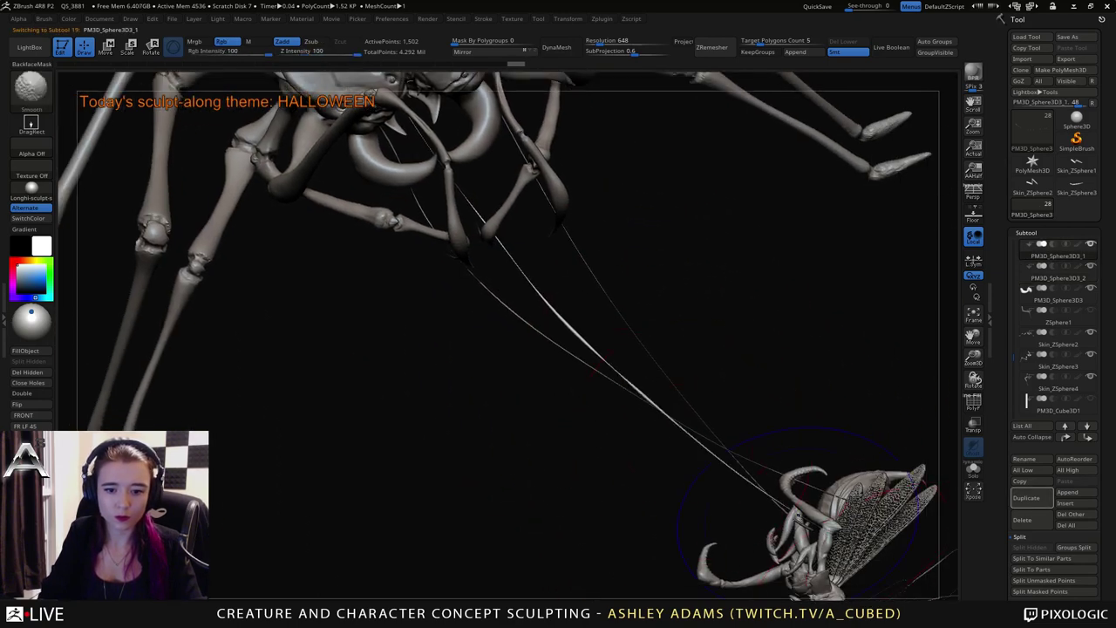
shift+drag(798, 522, 686, 426)
shift+drag(549, 307, 560, 306)
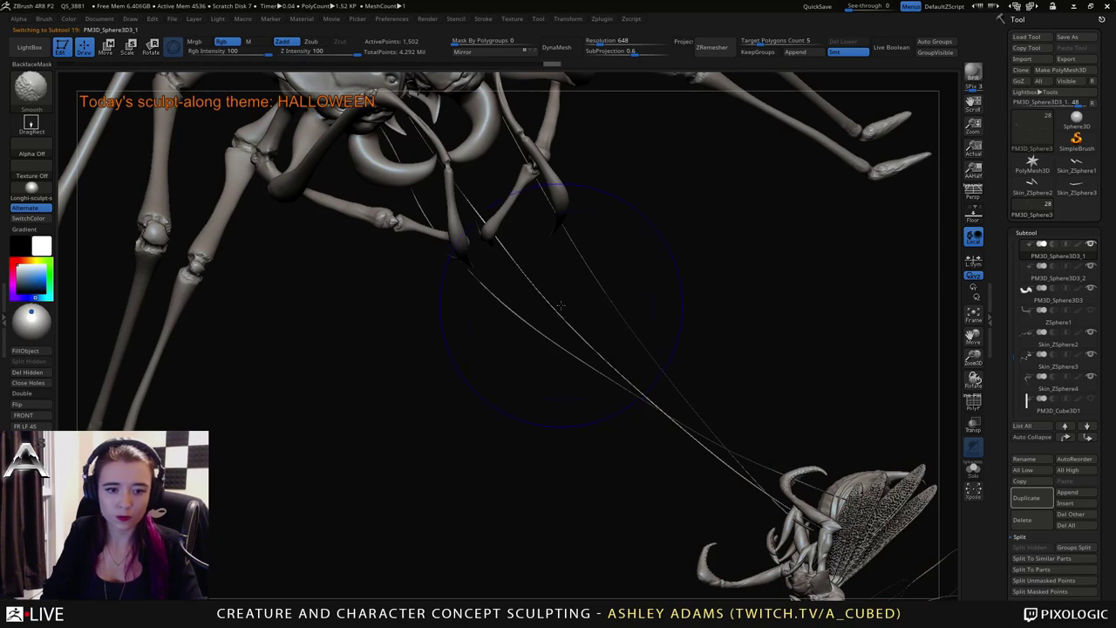
Make the PM3D_Sphere3D2 strand active and thicken it with the Inflat brush.
alt+click(522, 153)
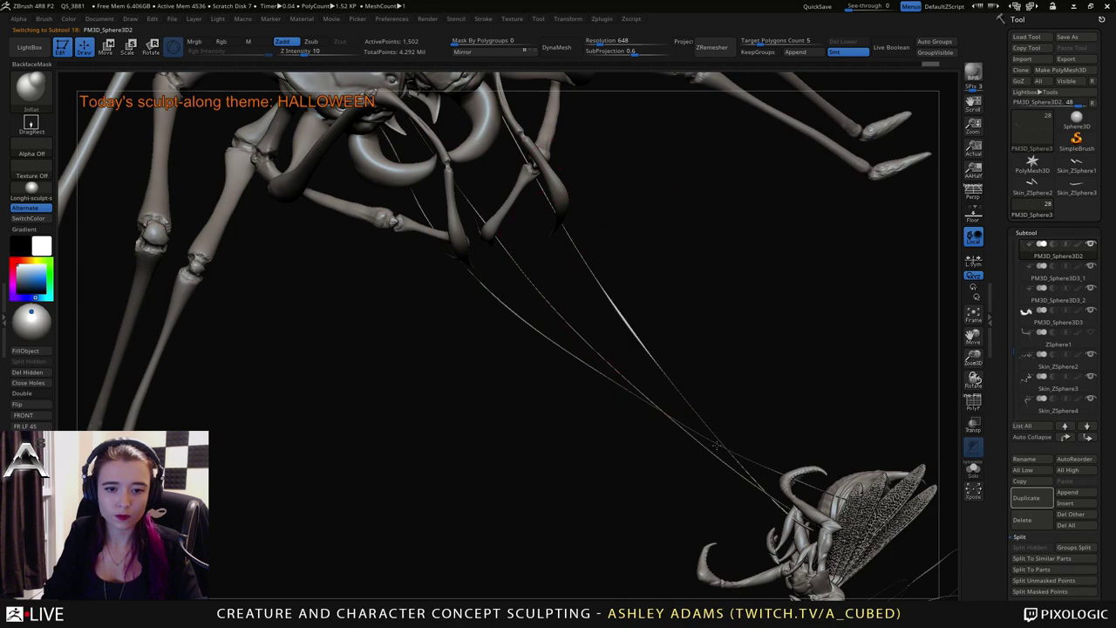
drag(609, 320, 669, 330)
drag(650, 233, 715, 392)
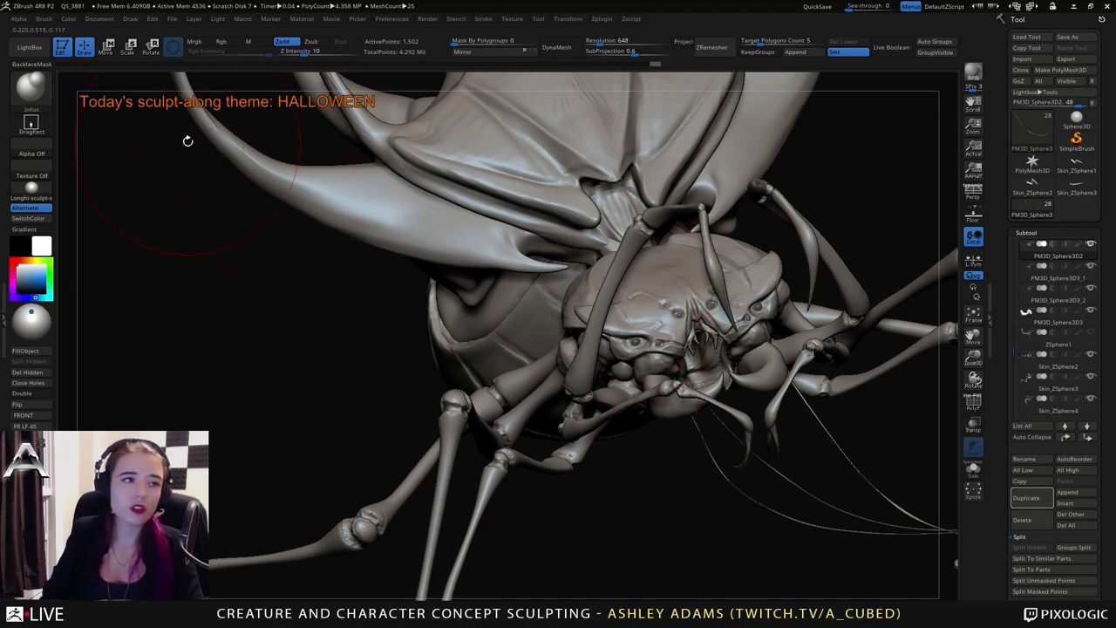
Check the Spotlight Projection option in the brush's Samples settings.
click(43, 19)
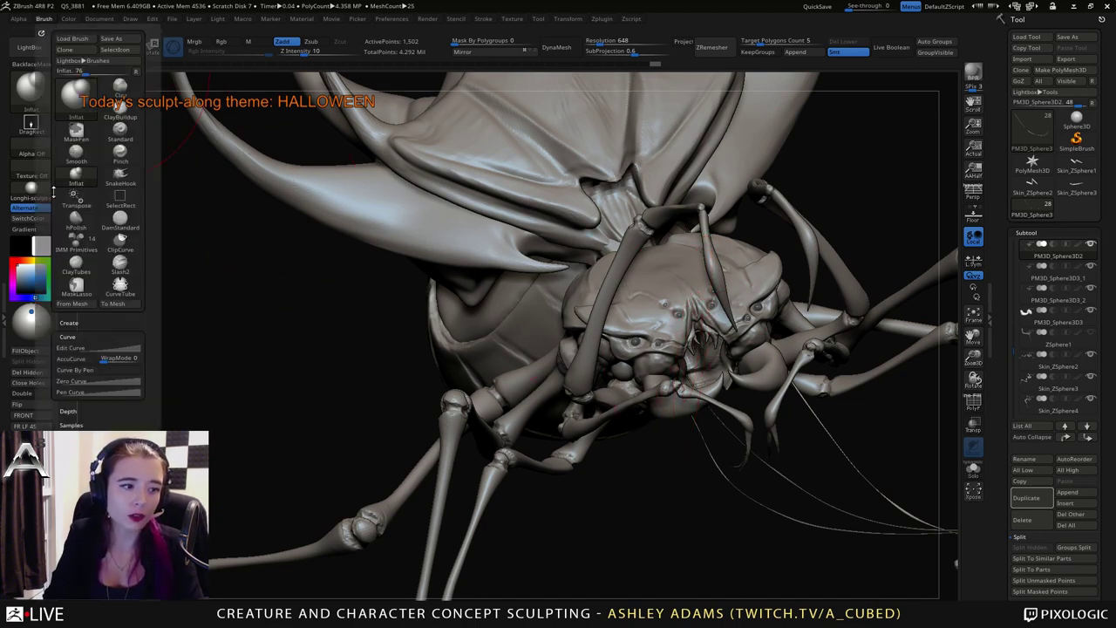
scroll(76, 345, down, 3)
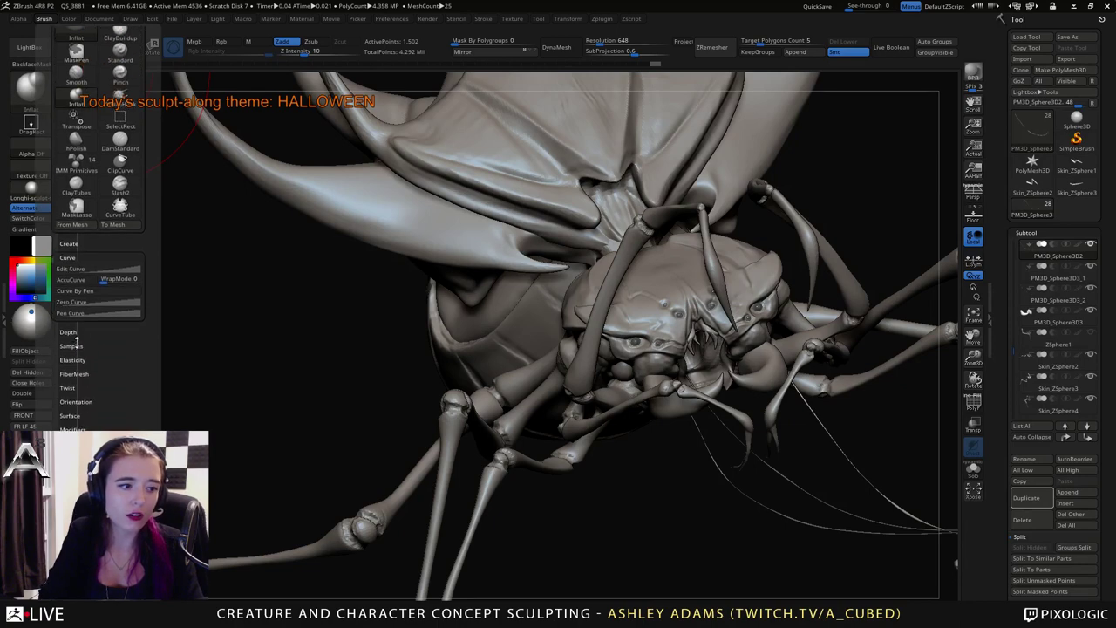
click(74, 345)
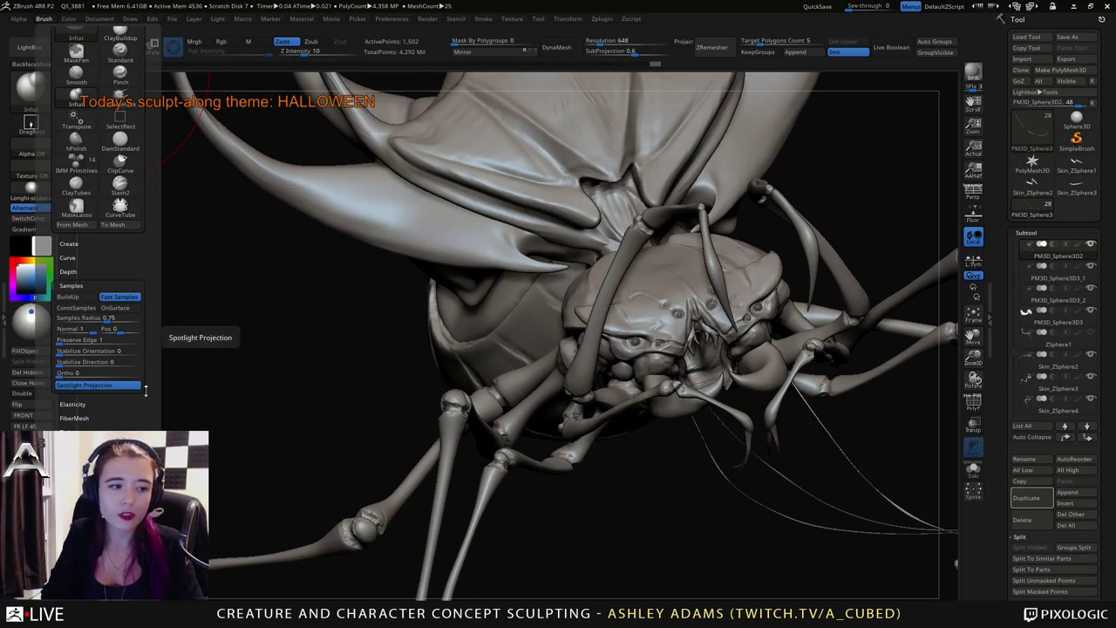
right_drag(642, 398, 656, 399)
drag(655, 398, 669, 423)
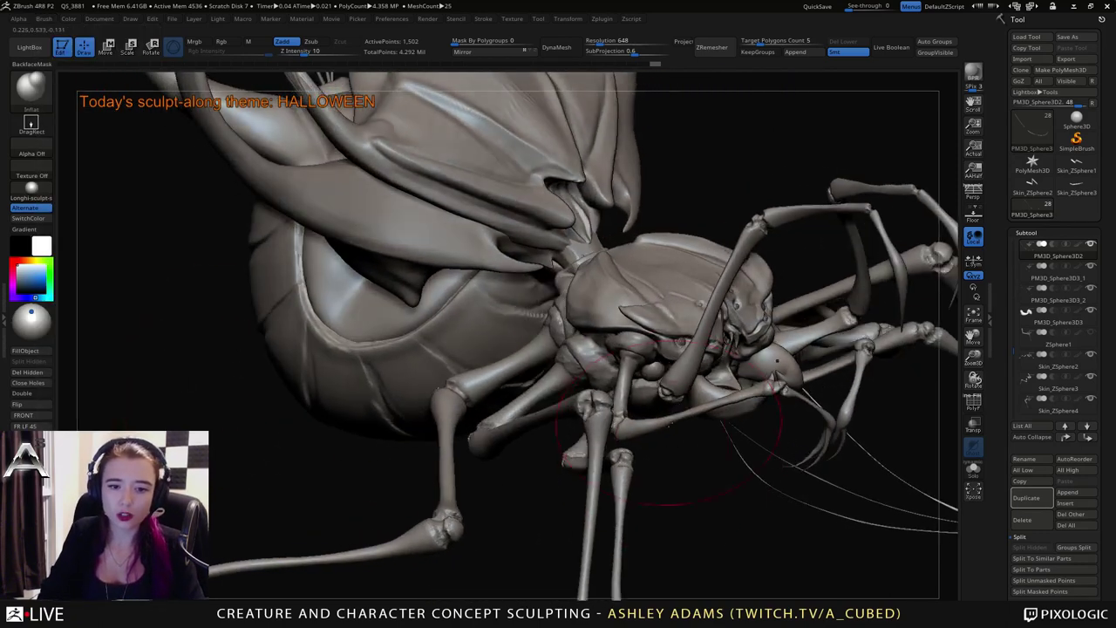
Make the creature's head shell PM3D_Sphere3D2_6 the active subtool and switch to the Standard brush.
alt+click(554, 281)
key(space)
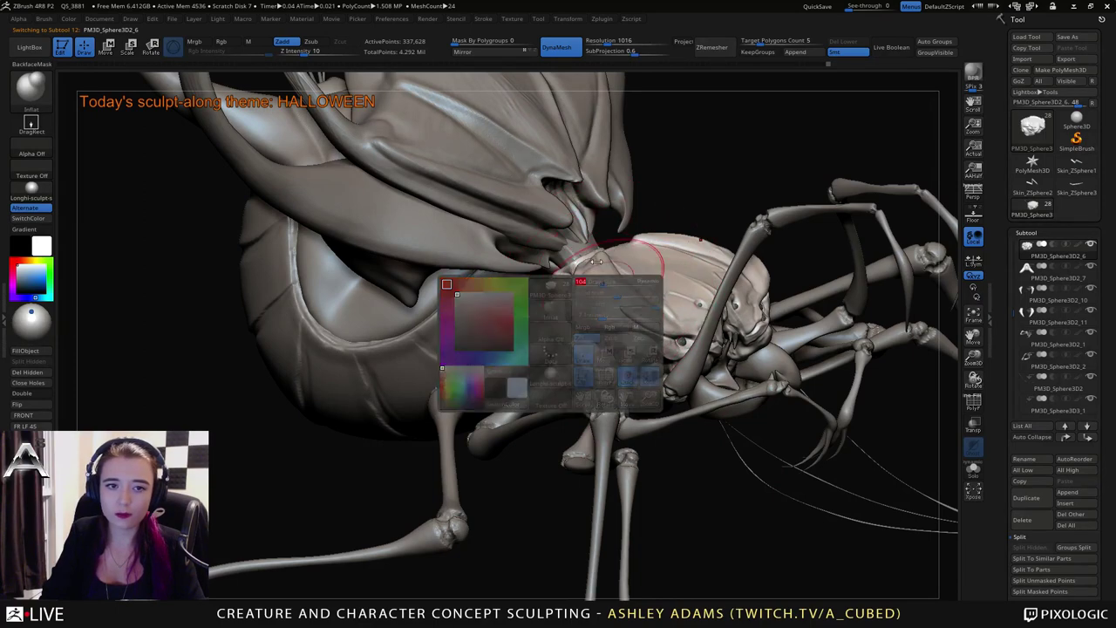
click(603, 18)
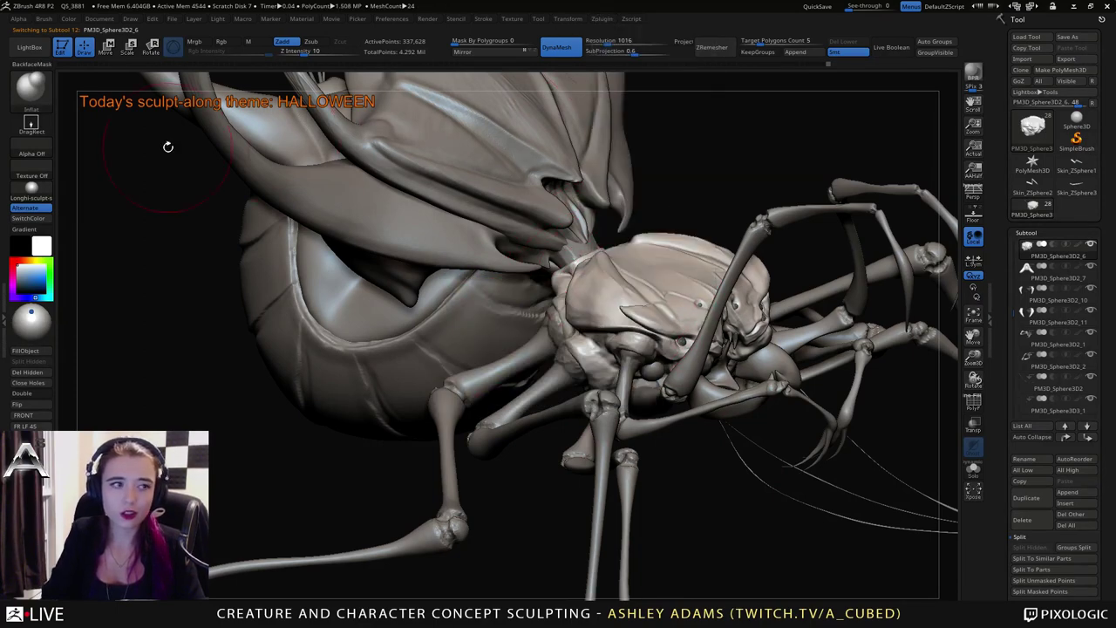
click(31, 86)
click(752, 103)
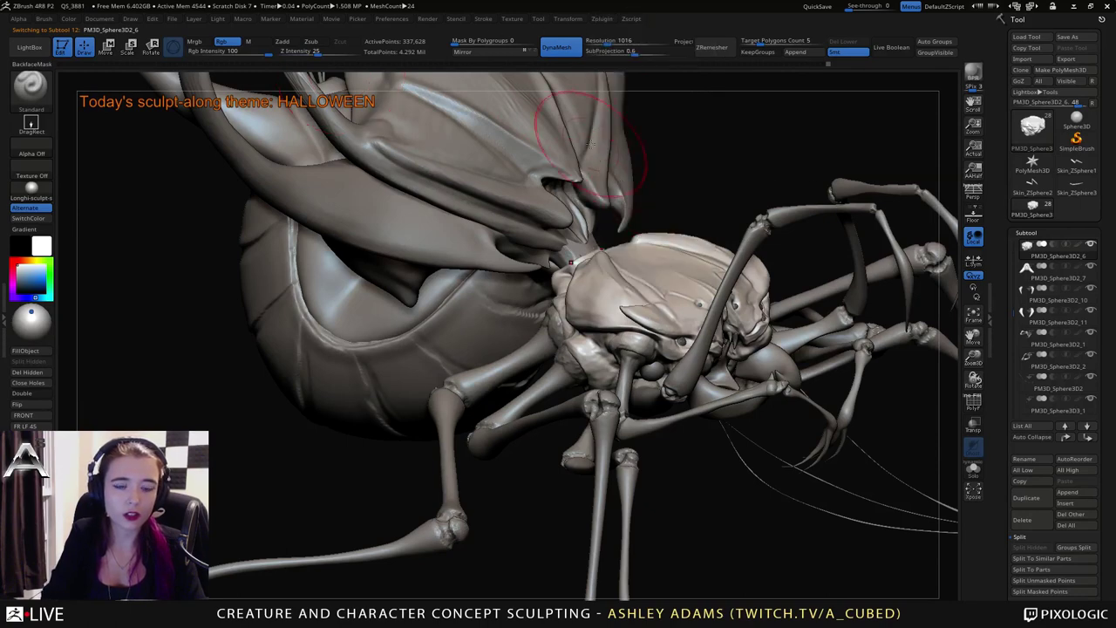
Add the ringed target image Texture 10 to Spotlight, shrink it and position it over the creature's head.
click(567, 18)
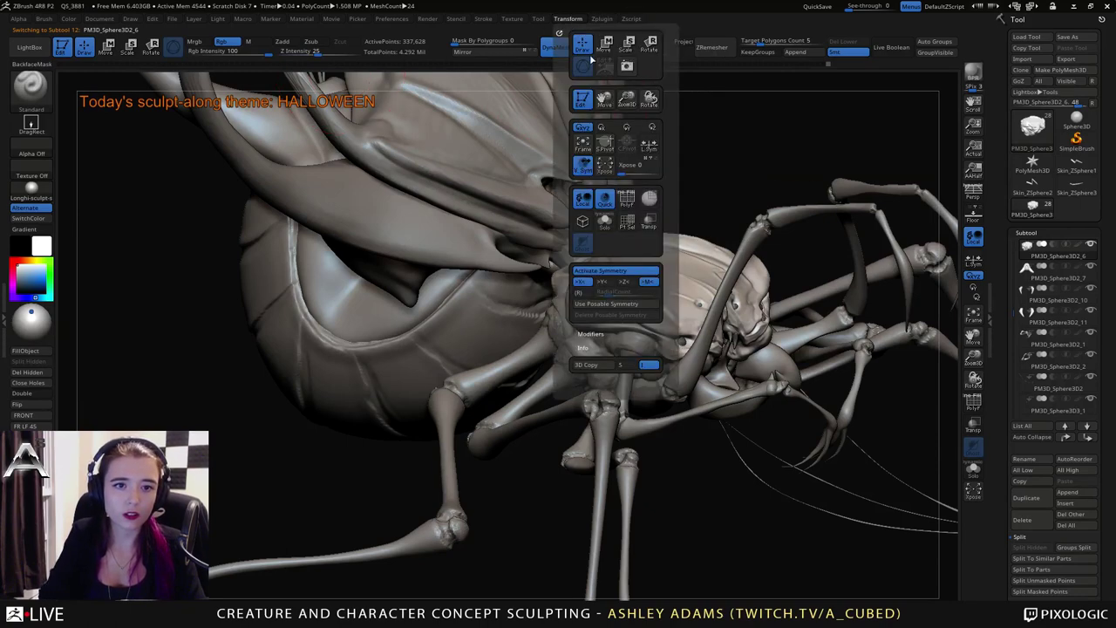
click(513, 20)
click(541, 185)
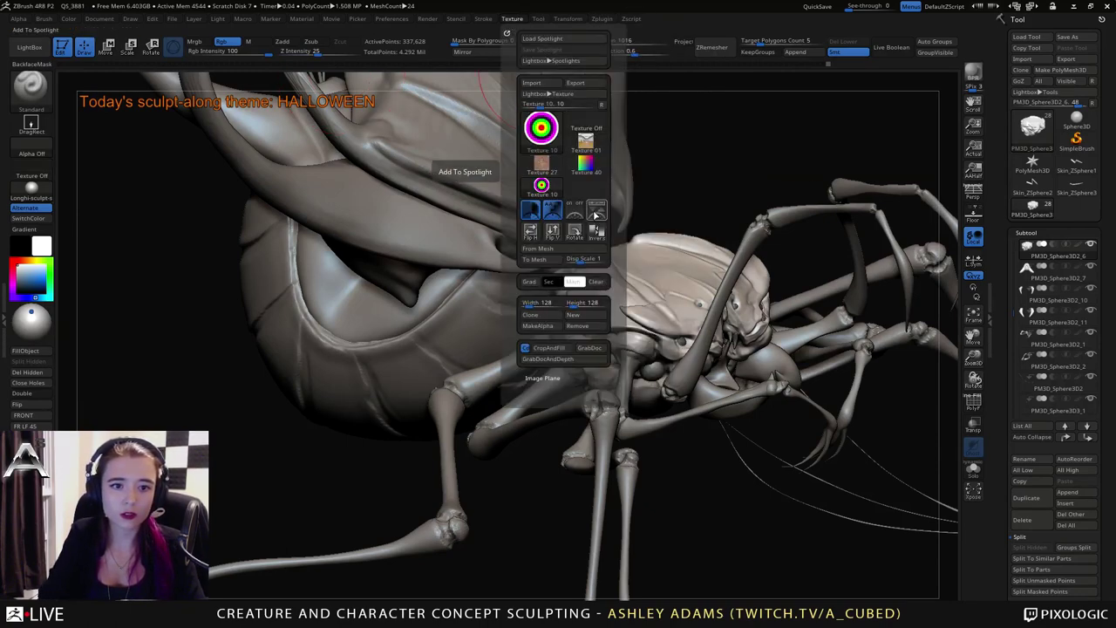
click(596, 215)
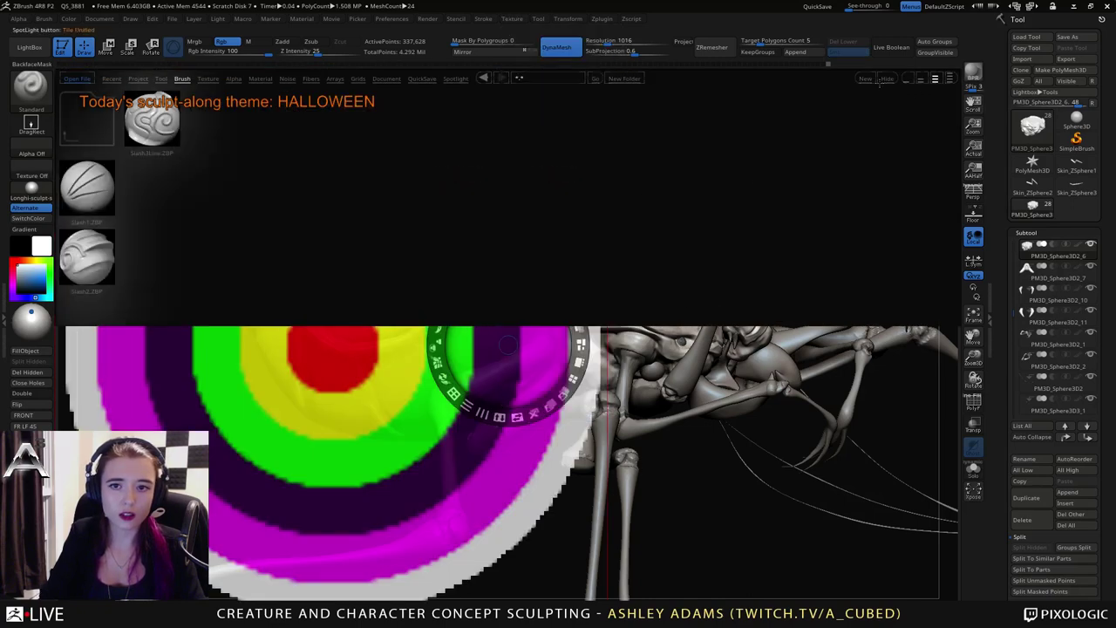
click(883, 80)
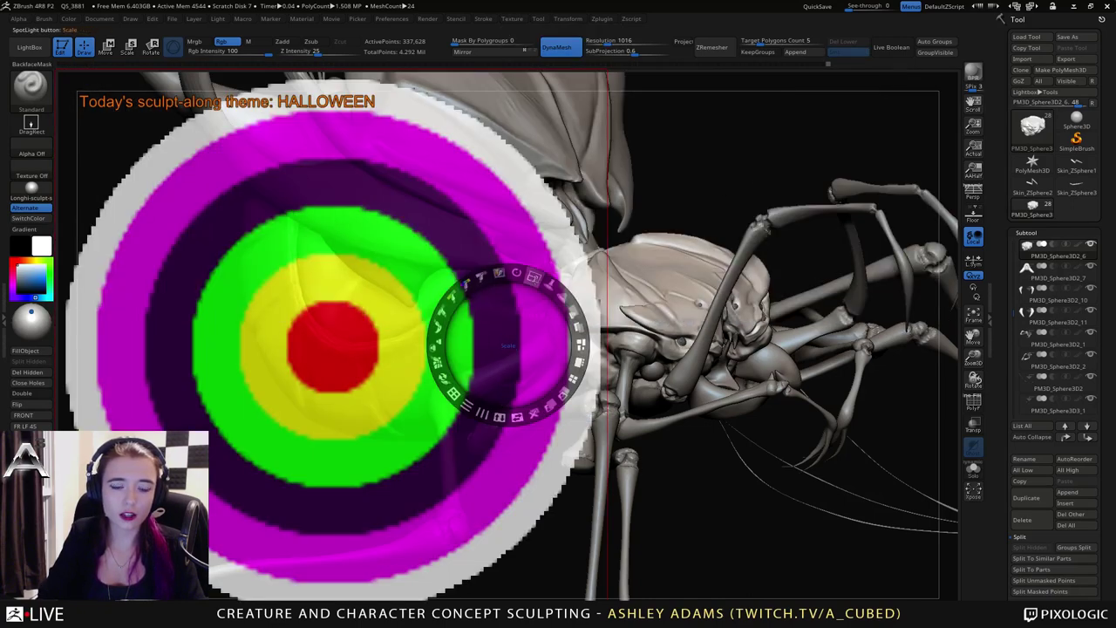
drag(533, 277, 475, 283)
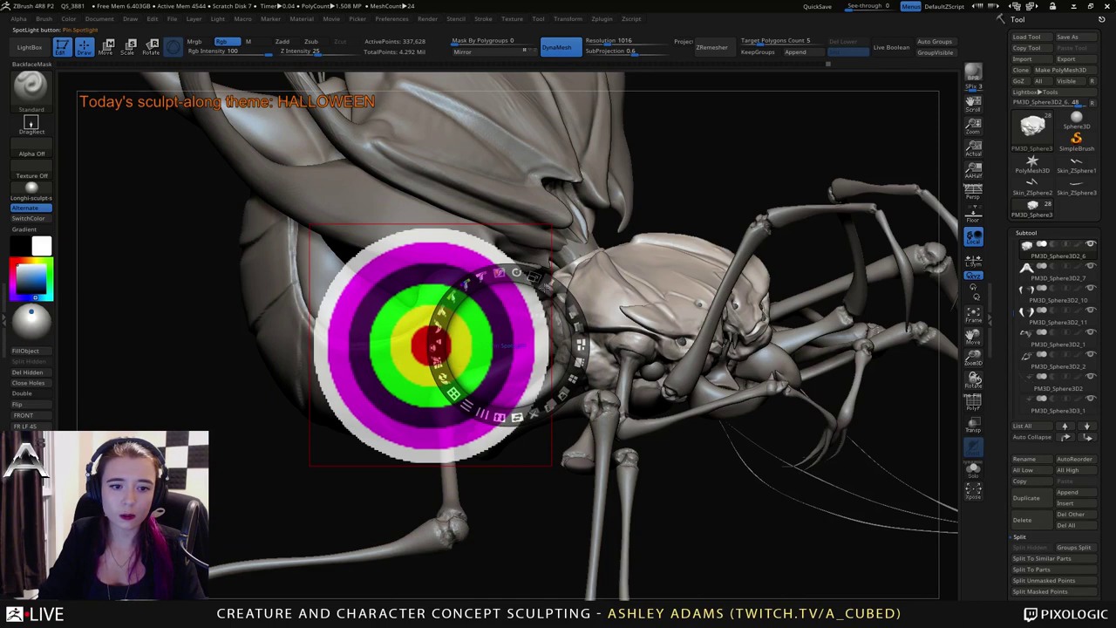
drag(391, 291, 820, 190)
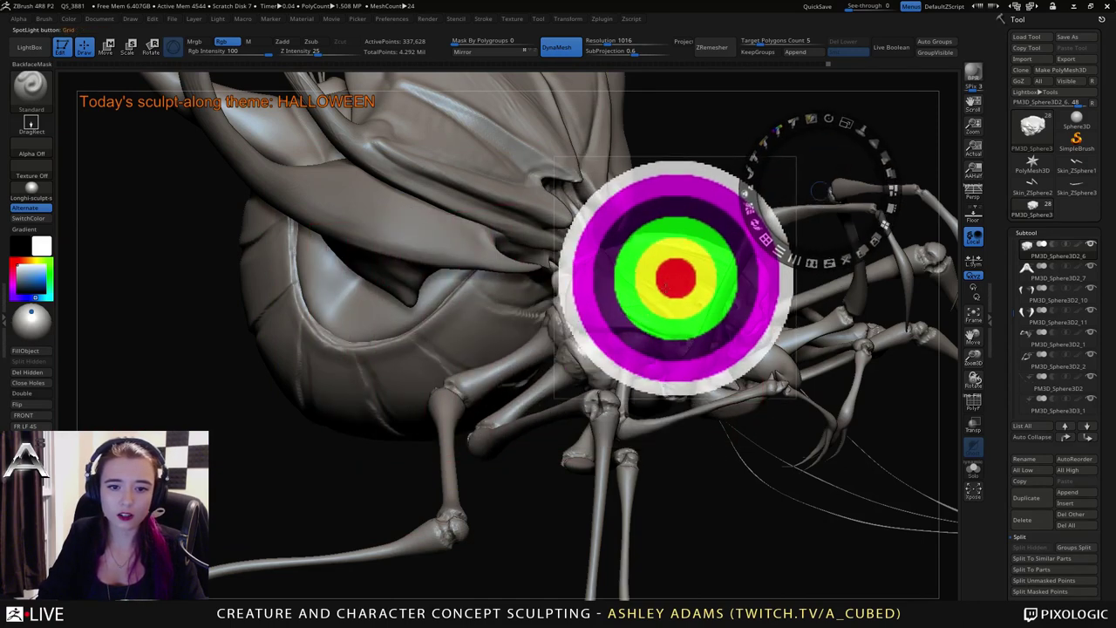
Leave Spotlight image editing and brush a stroke through the target image onto the head shell.
click(30, 84)
key(z)
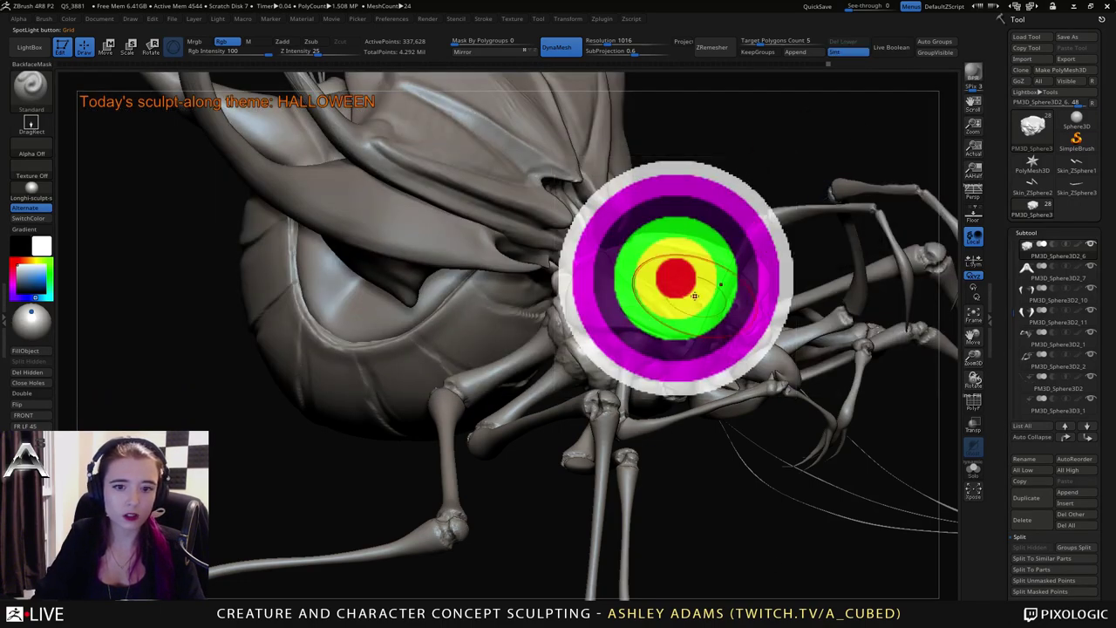
mouse_move(706, 285)
mouse_down()
mouse_move(673, 307)
mouse_move(668, 248)
mouse_up()
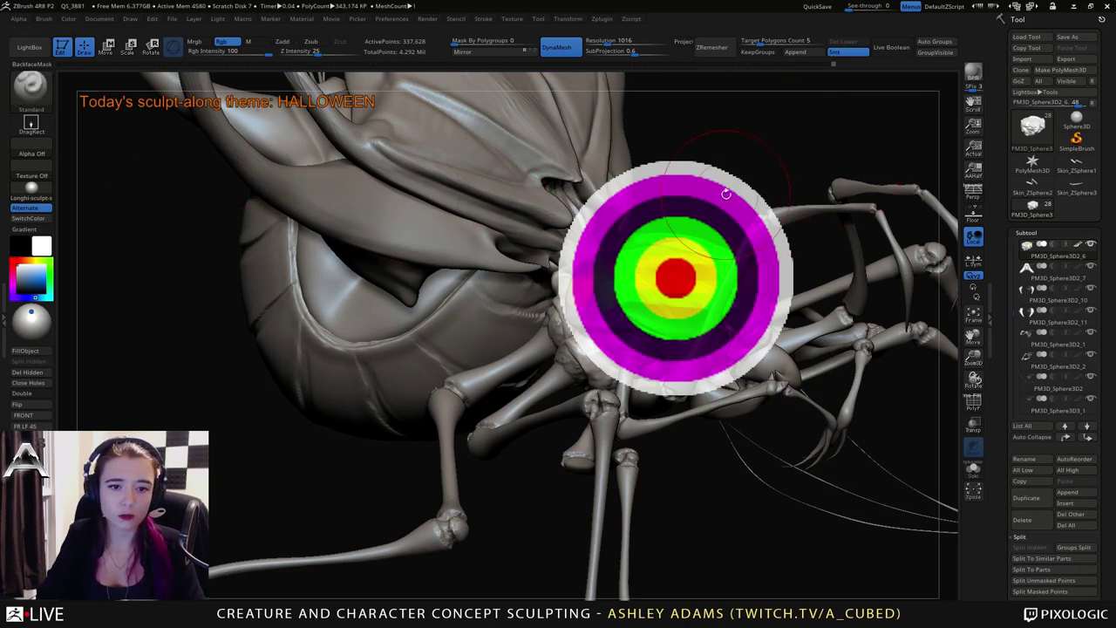
Undo the earlier projection strokes and paint the target image through Spotlight onto the enlarged top of the head shell.
key(ctrl+z)
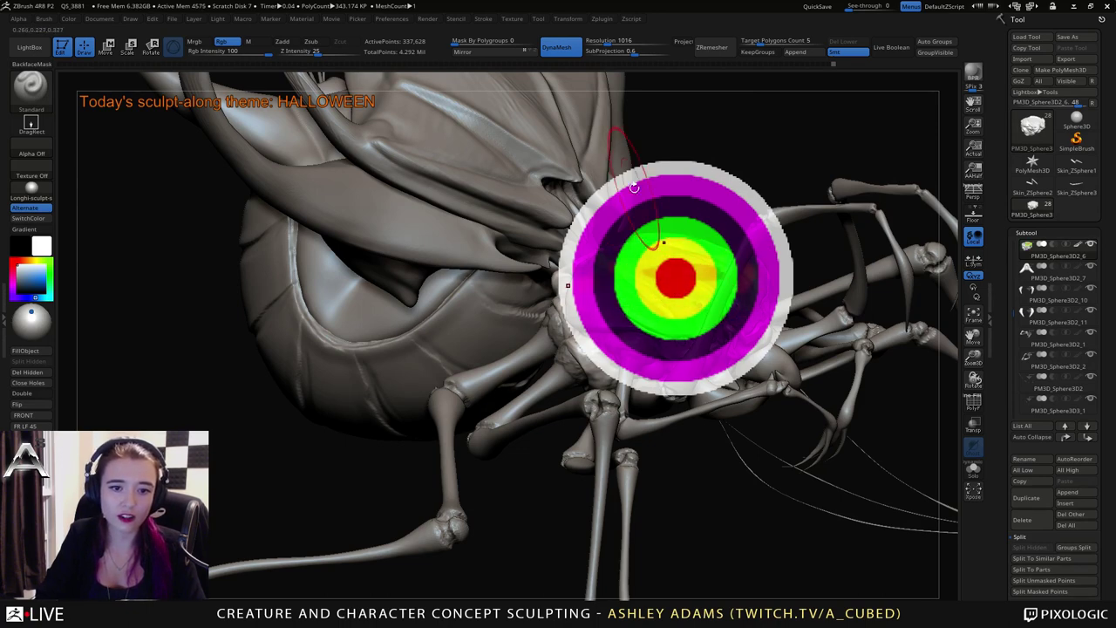
key(ctrl+z)
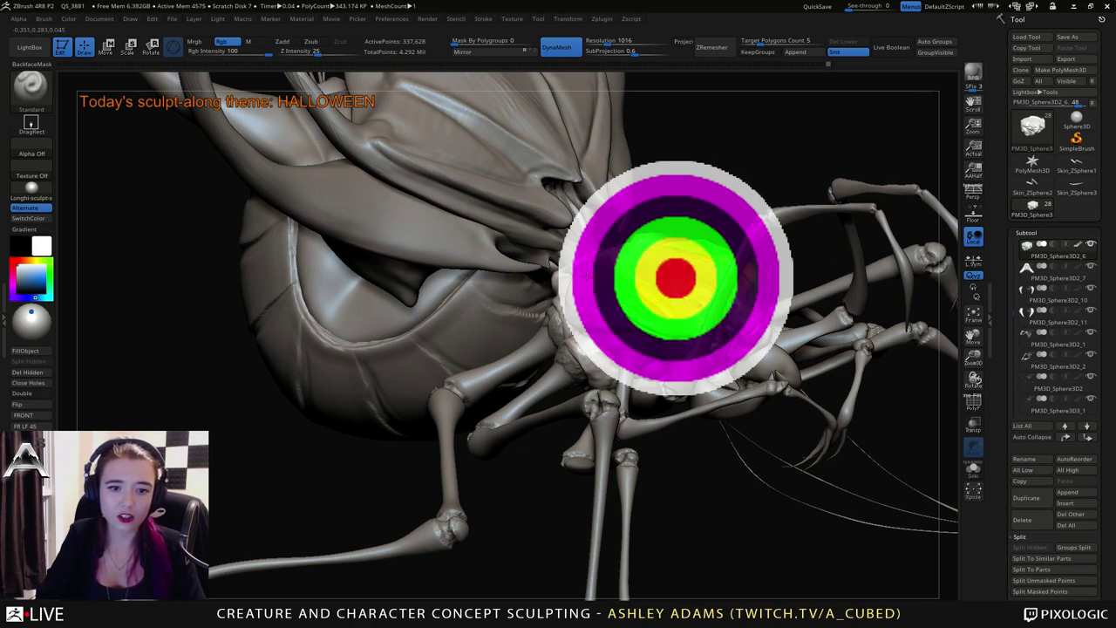
drag(779, 175, 810, 174)
mouse_move(811, 148)
right_down()
mouse_move(759, 199)
mouse_move(698, 408)
mouse_move(708, 284)
mouse_move(927, 193)
mouse_move(924, 173)
right_up()
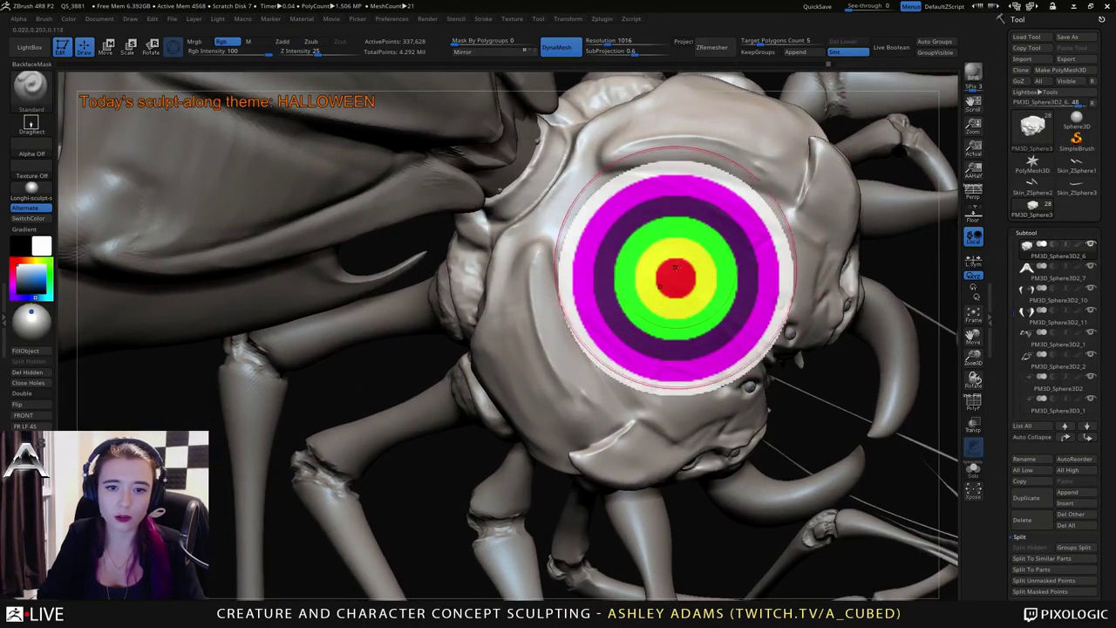
drag(675, 278, 551, 282)
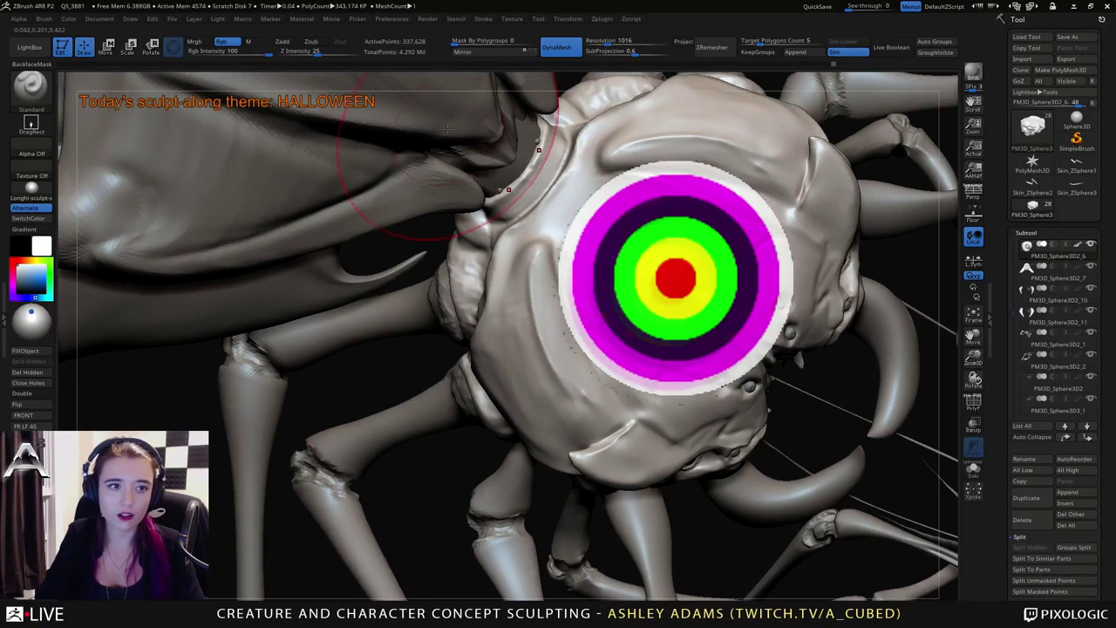
Turn off the Spotlight display and undo the target painted on the head shell.
key(shift+z)
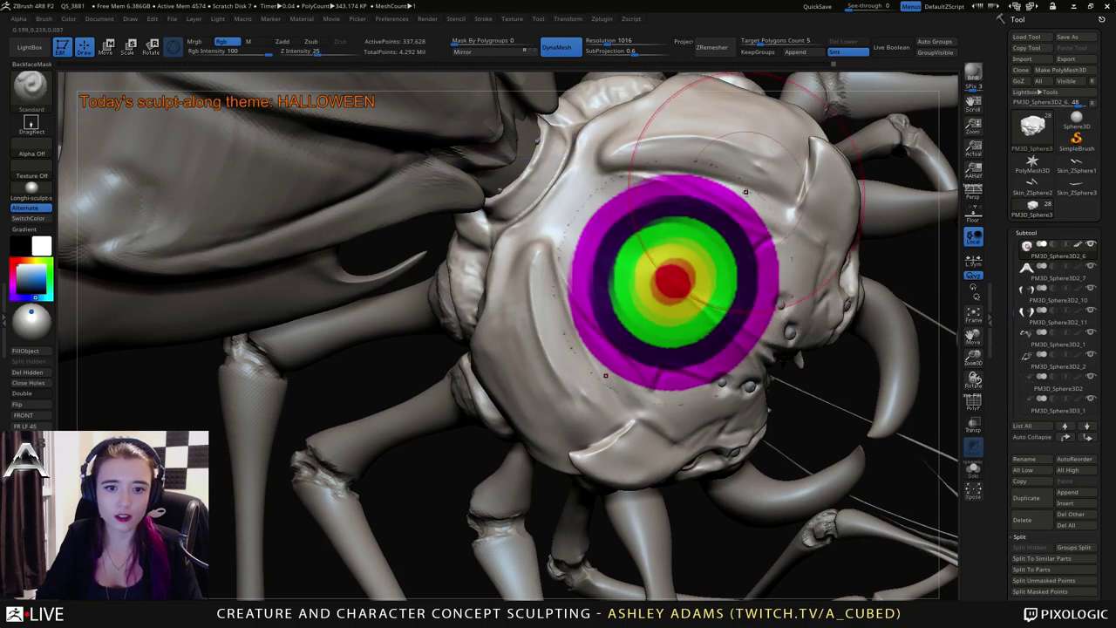
mouse_move(812, 333)
right_down()
mouse_move(809, 268)
mouse_move(776, 196)
mouse_move(784, 277)
mouse_move(740, 215)
mouse_move(751, 175)
mouse_move(783, 244)
mouse_move(818, 266)
mouse_move(706, 290)
right_up()
key(ctrl+z)
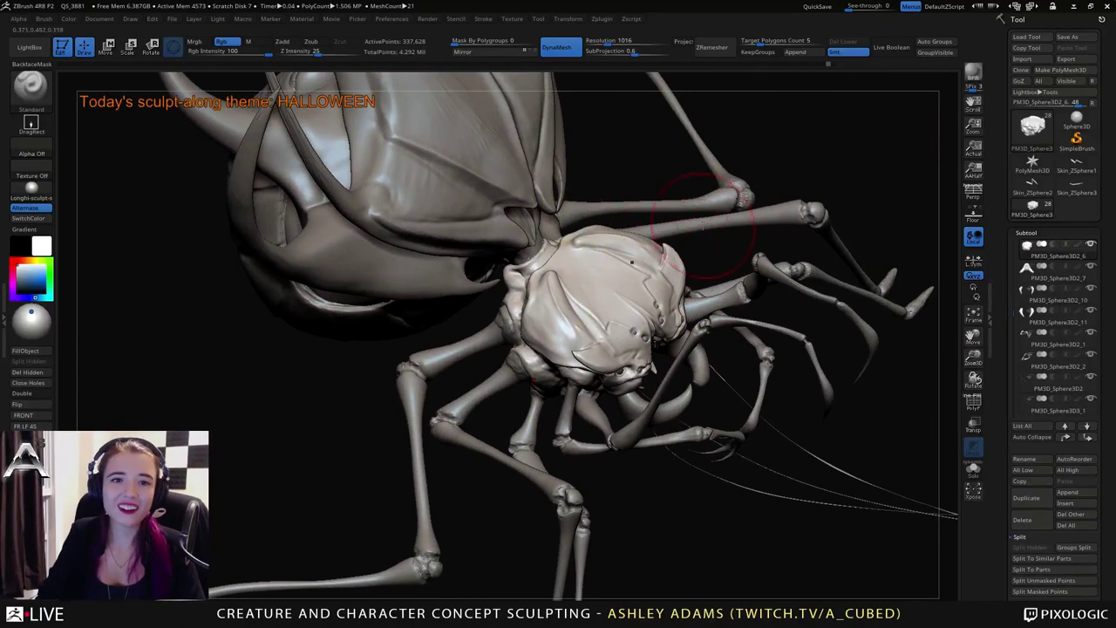
right_drag(723, 224, 669, 285)
click(38, 18)
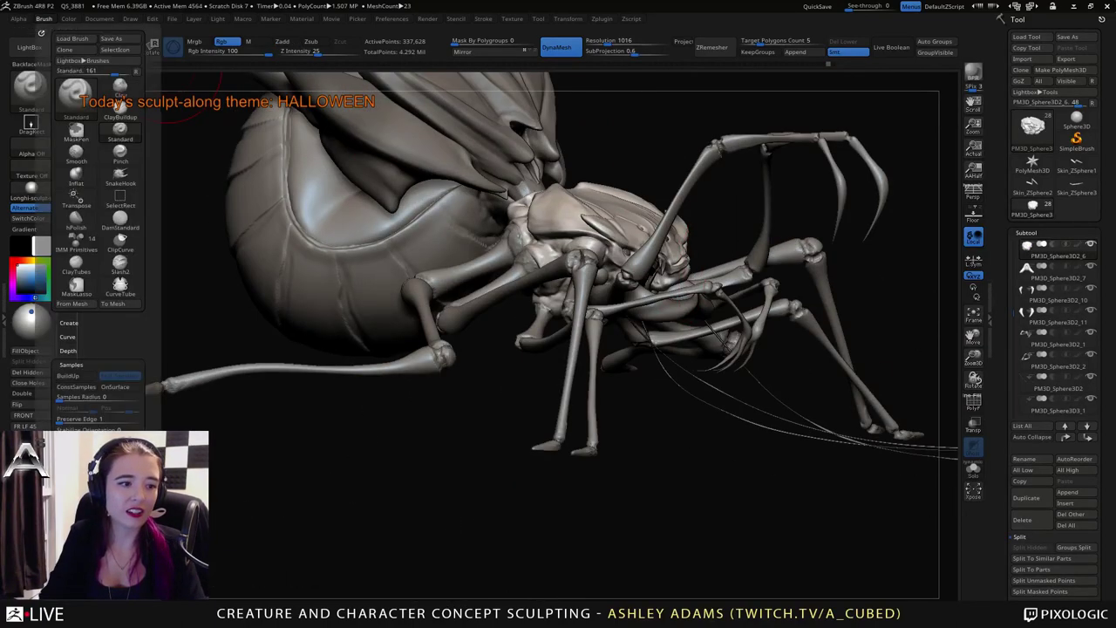
Pull the brow edges of the head shell outward into points with the SnakeHook brush.
right_drag(639, 242, 551, 299)
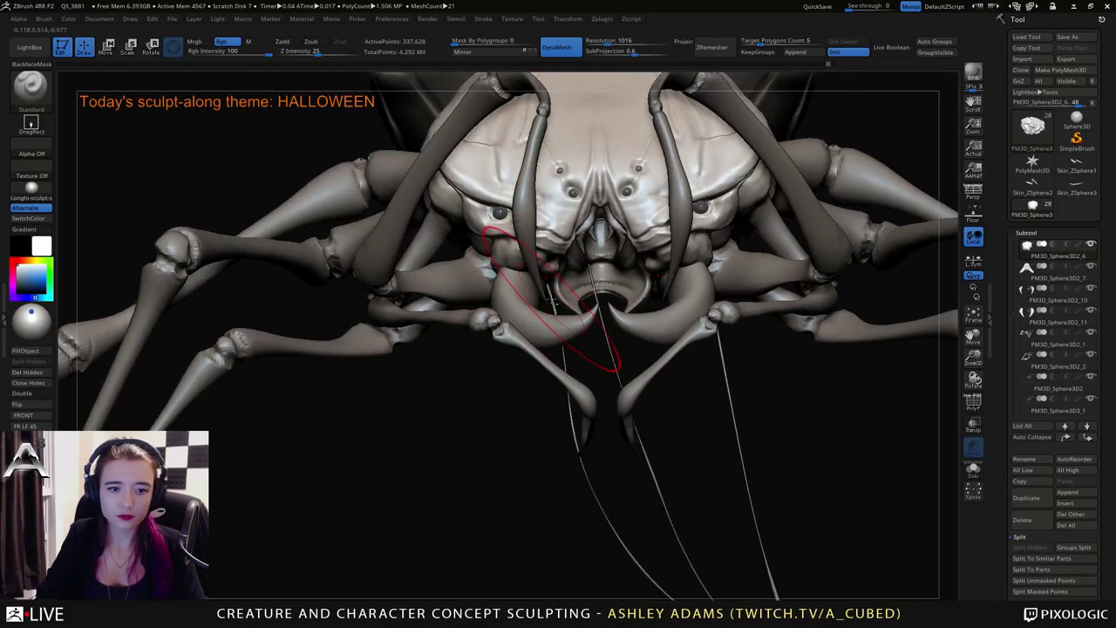
key(b)
key(s)
key(h)
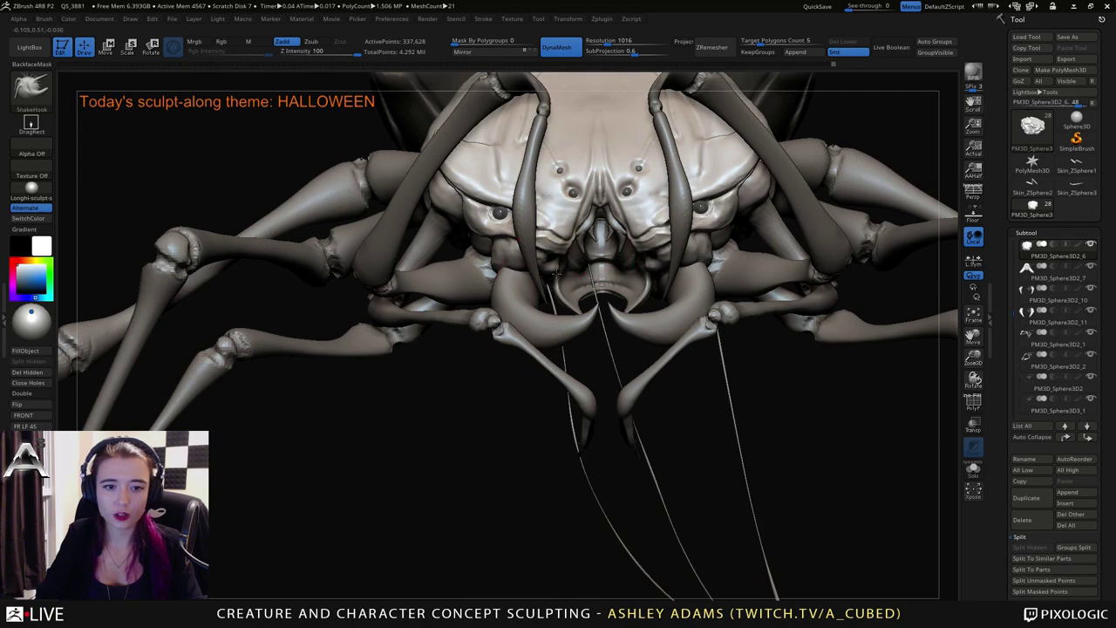
right_drag(547, 280, 527, 236)
right_click(501, 305)
mouse_move(516, 370)
right_down()
mouse_move(510, 260)
mouse_move(516, 275)
mouse_move(534, 237)
mouse_move(520, 249)
mouse_move(525, 220)
mouse_move(497, 253)
right_up()
Sharpen the creases around the eyes on the head shell with the DamStandard brush.
key(b)
key(d)
key(s)
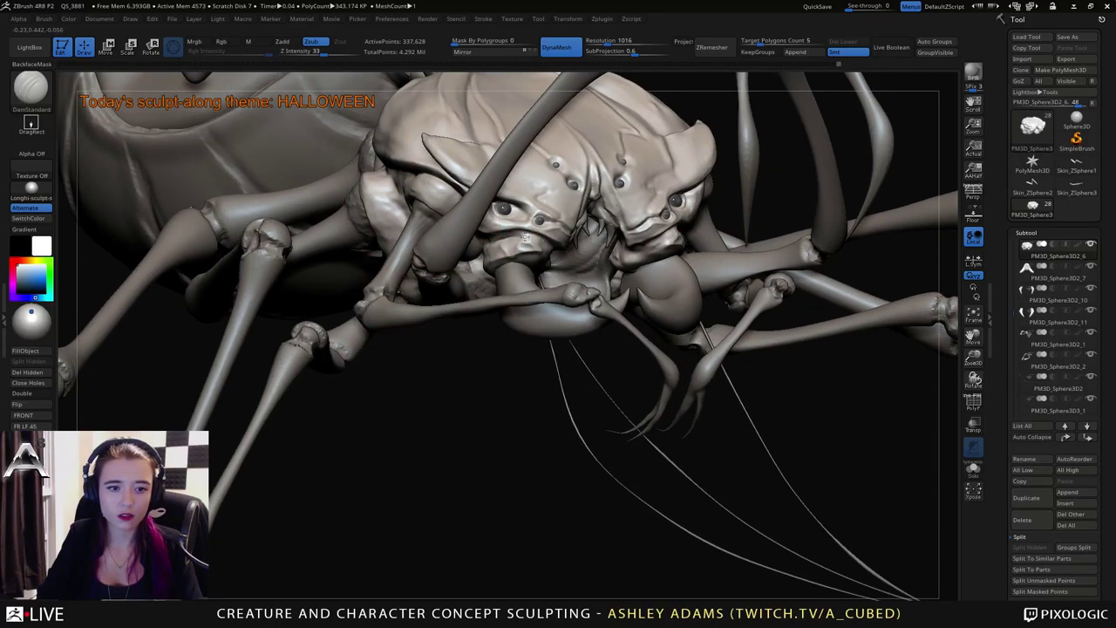
mouse_move(508, 237)
right_down()
mouse_move(481, 244)
mouse_move(677, 236)
mouse_move(686, 264)
mouse_move(673, 288)
mouse_move(634, 272)
mouse_move(629, 261)
mouse_move(652, 277)
mouse_move(659, 254)
right_up()
Refine the head shell's pointed edges with the SnakeHook brush and smooth them.
key(b)
key(s)
key(h)
key(shift)
right_drag(566, 314, 663, 319)
Draw a short CurveTube piece beside the wasp's wings and split it into its own subtool.
mouse_move(747, 259)
right_down()
mouse_move(658, 235)
mouse_move(834, 332)
mouse_move(453, 326)
right_up()
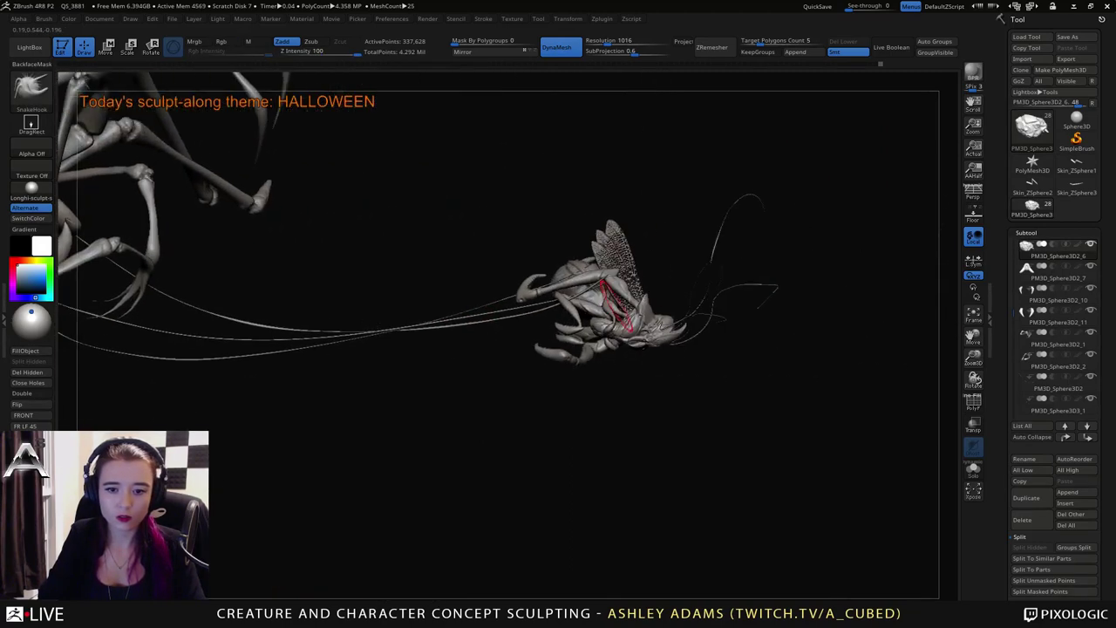
key(b)
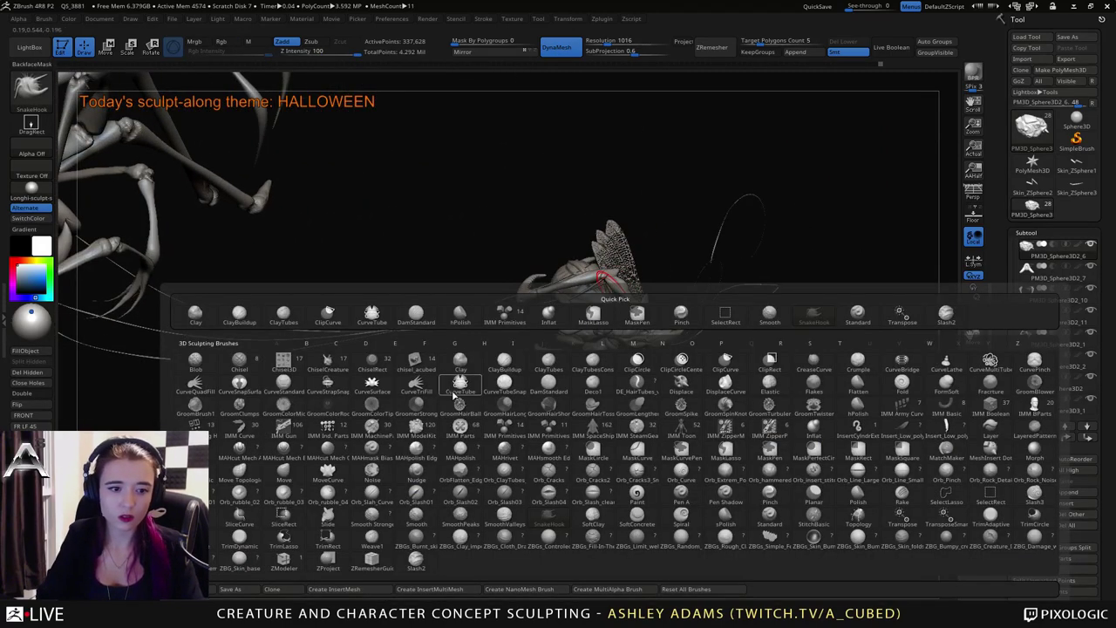
click(459, 383)
alt+click(565, 288)
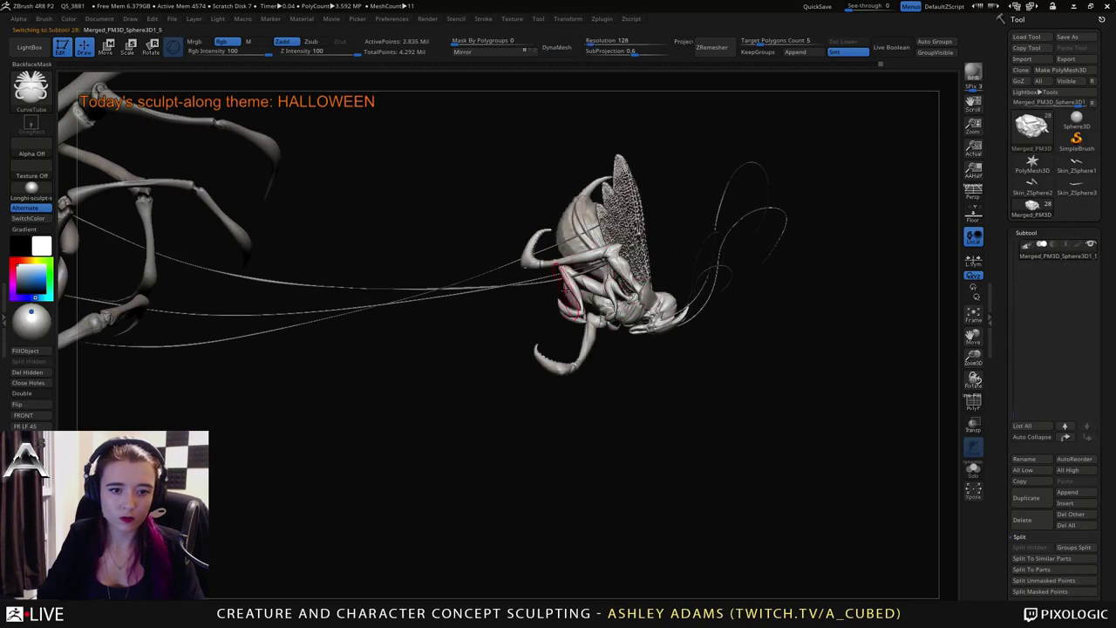
drag(664, 243, 666, 244)
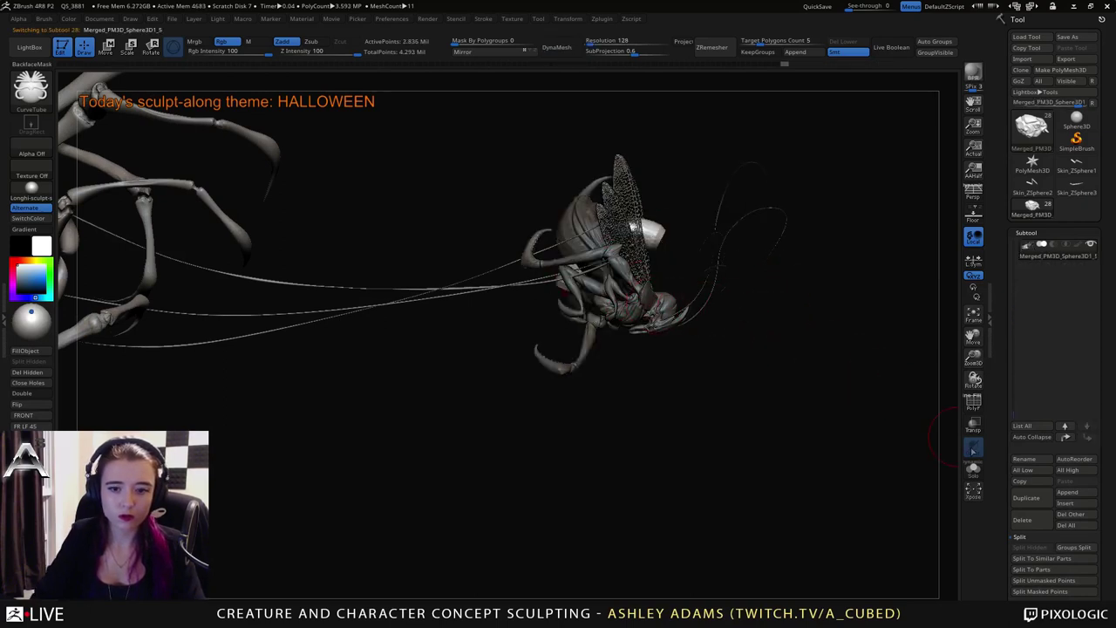
click(1019, 571)
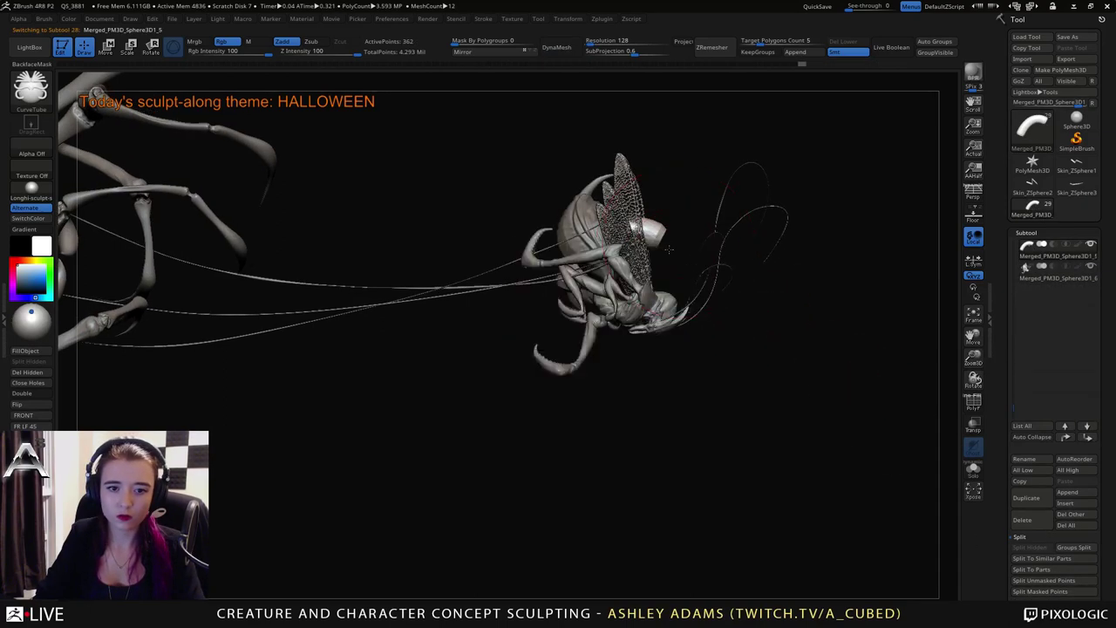
Stretch and bend the tube over the wasp's body with the SnakeHook brush, and delete the tube's subtool.
drag(616, 202, 596, 249)
mouse_move(515, 349)
mouse_down()
mouse_move(593, 366)
mouse_move(628, 349)
mouse_up()
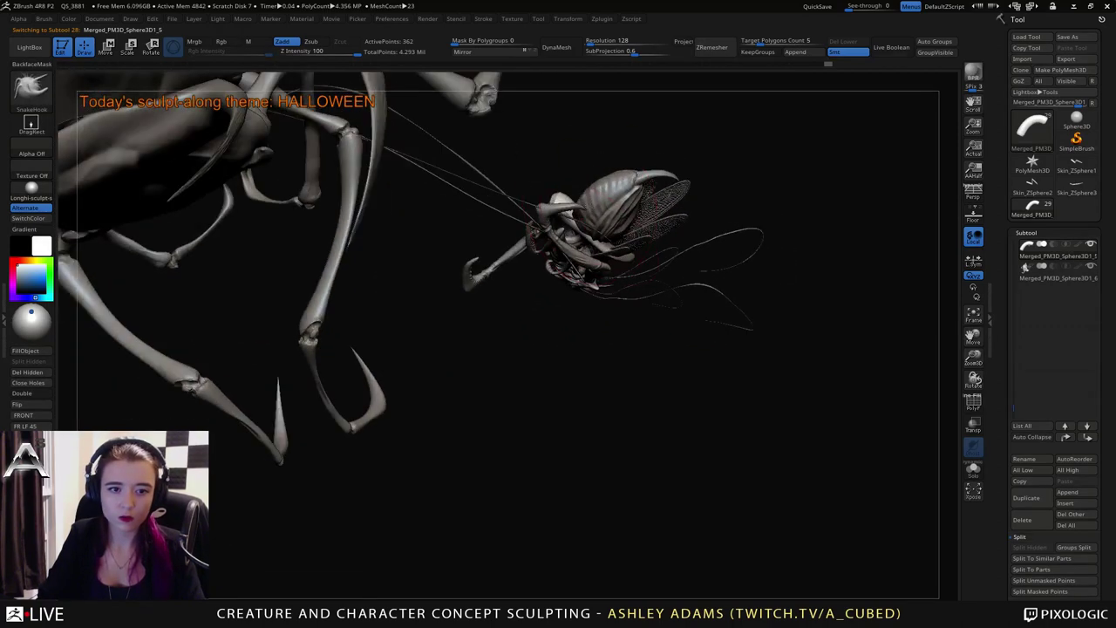
shift+drag(560, 224, 567, 234)
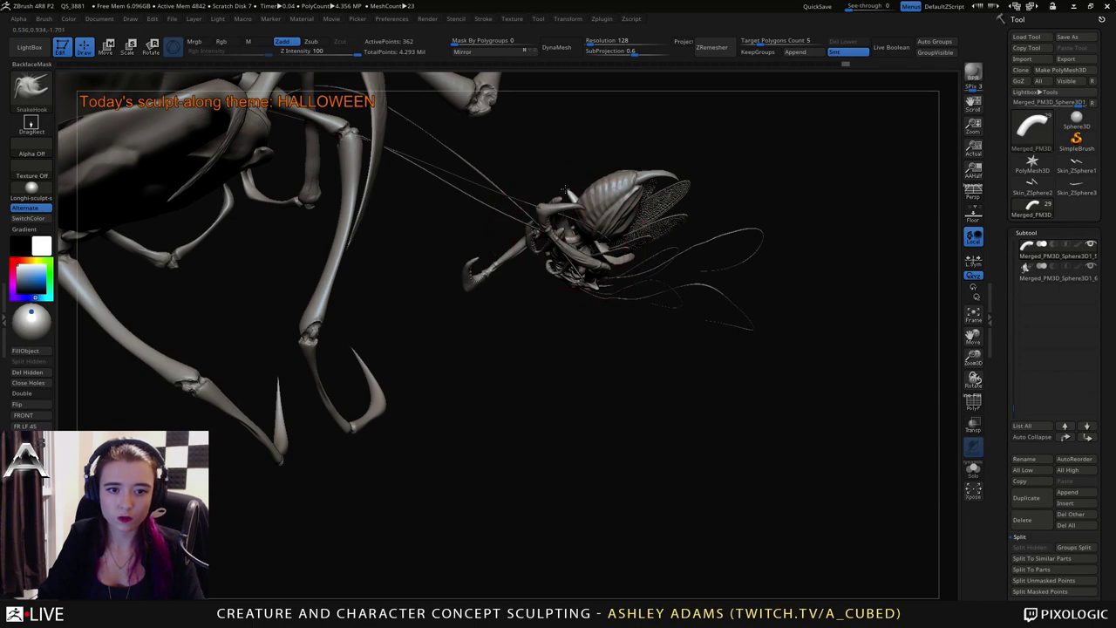
right_drag(561, 213, 563, 202)
key(space)
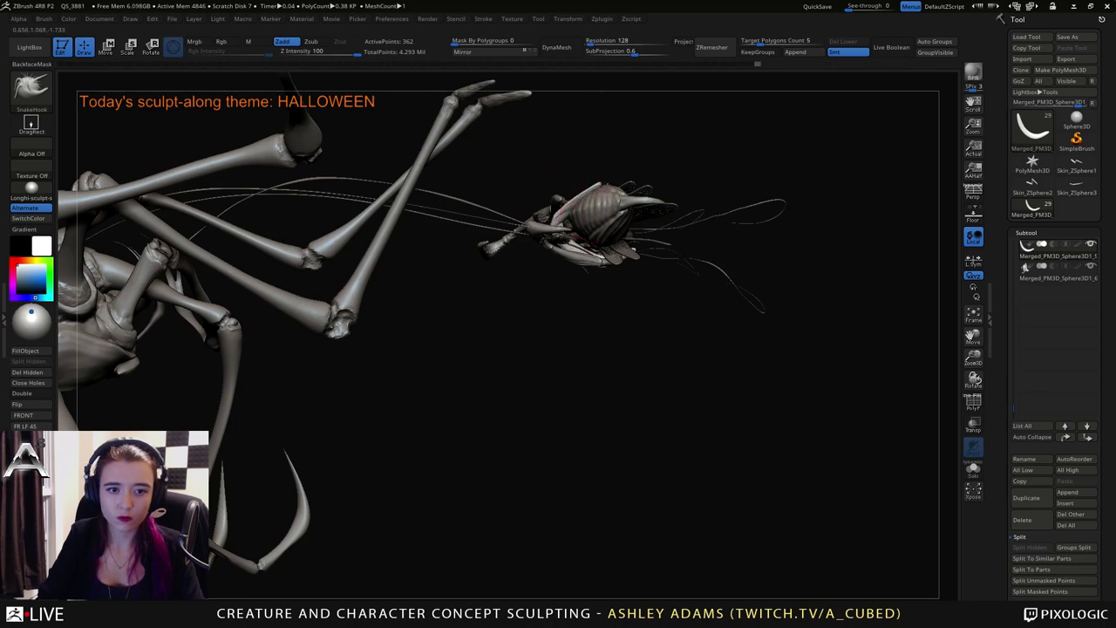
right_drag(573, 188, 611, 316)
drag(523, 277, 933, 361)
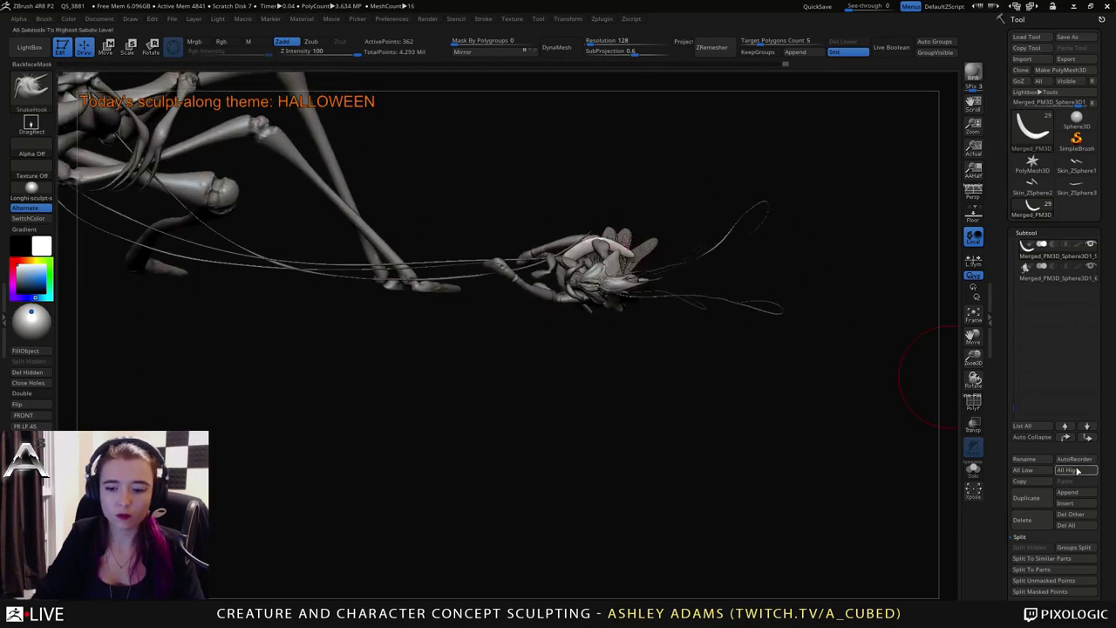
click(1022, 519)
click(920, 550)
Make the strand PM3D_Sphere3D2 the active subtool and adjust its course near the wasp with the SnakeHook brush.
drag(784, 419, 662, 304)
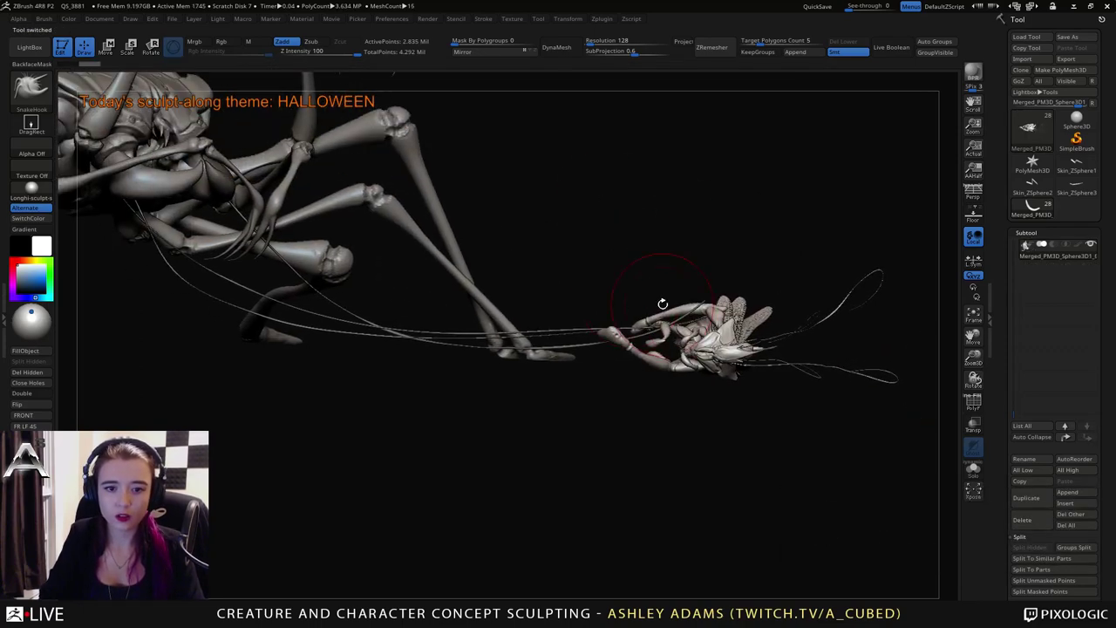
drag(586, 277, 667, 319)
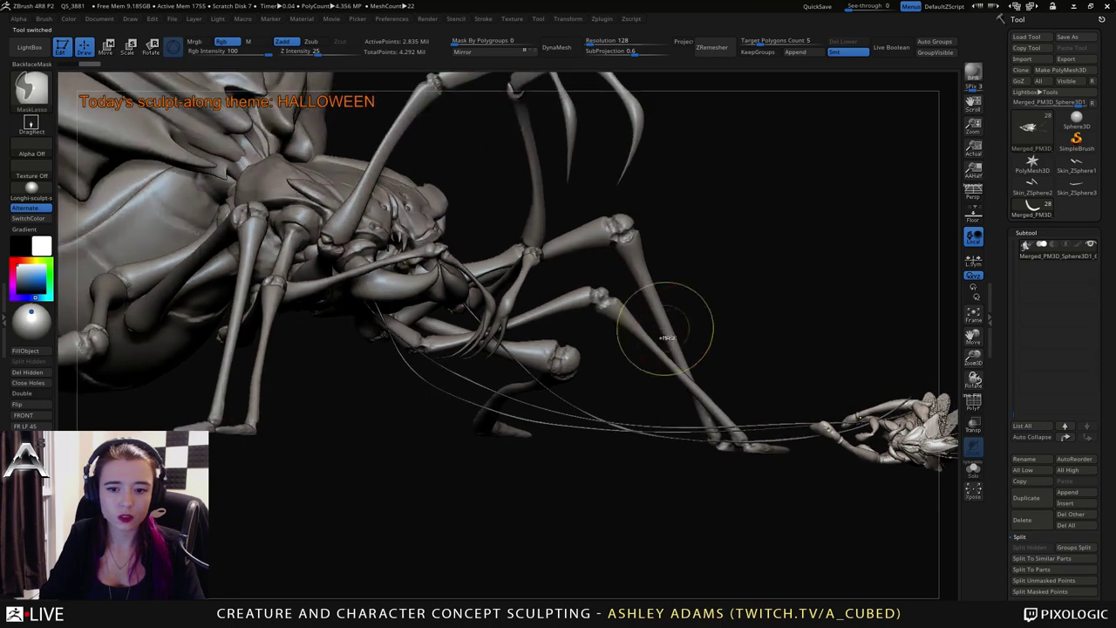
alt+click(894, 410)
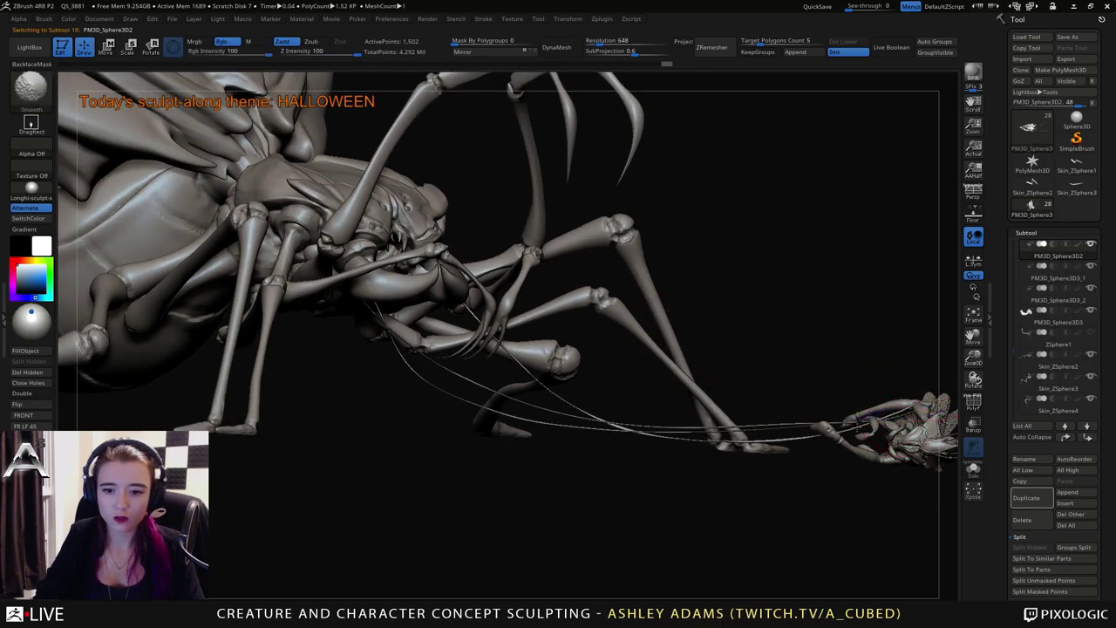
mouse_move(863, 384)
mouse_down()
mouse_move(841, 374)
mouse_move(852, 366)
mouse_up()
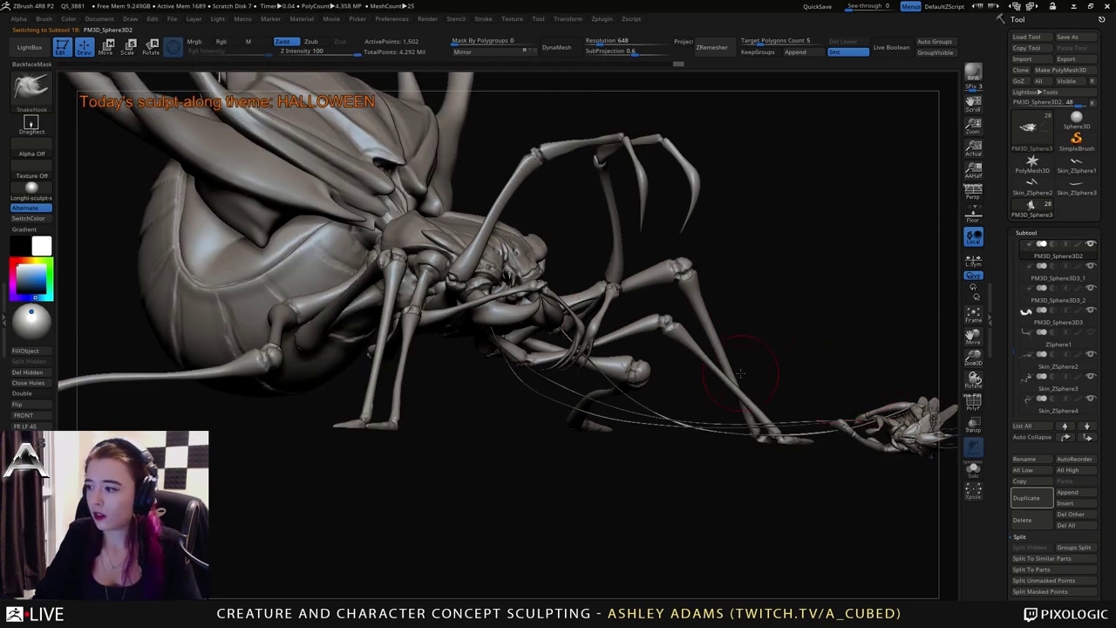
drag(780, 400, 776, 431)
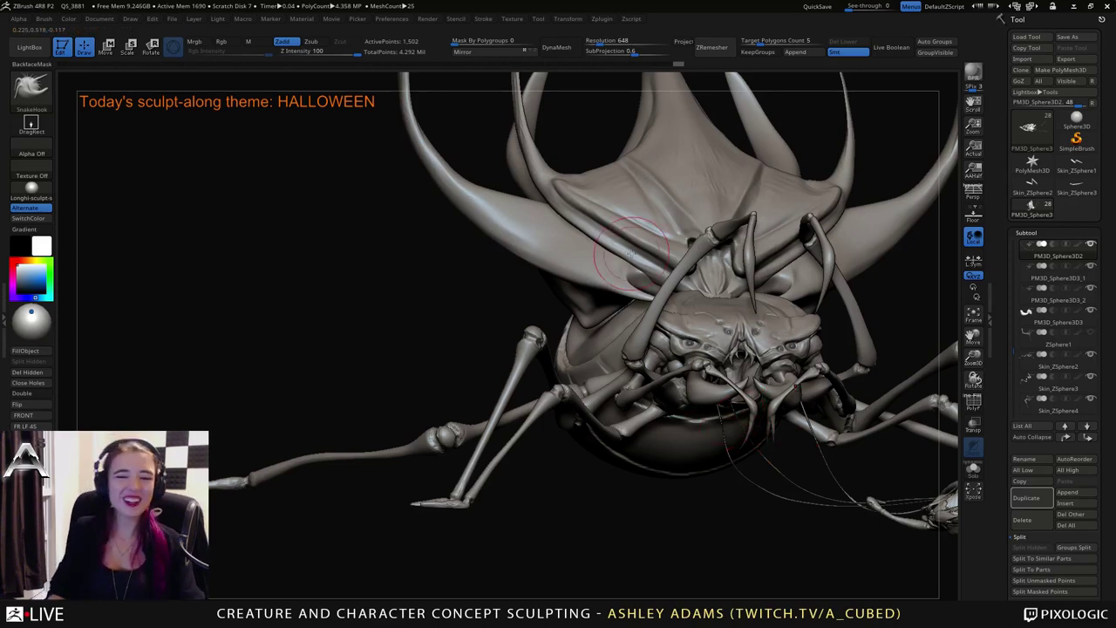
Make the creature's ringed abdomen shell PM3D_Sphere3D1_3 the active subtool.
drag(627, 272, 560, 271)
alt+click(515, 304)
right_drag(515, 304, 493, 328)
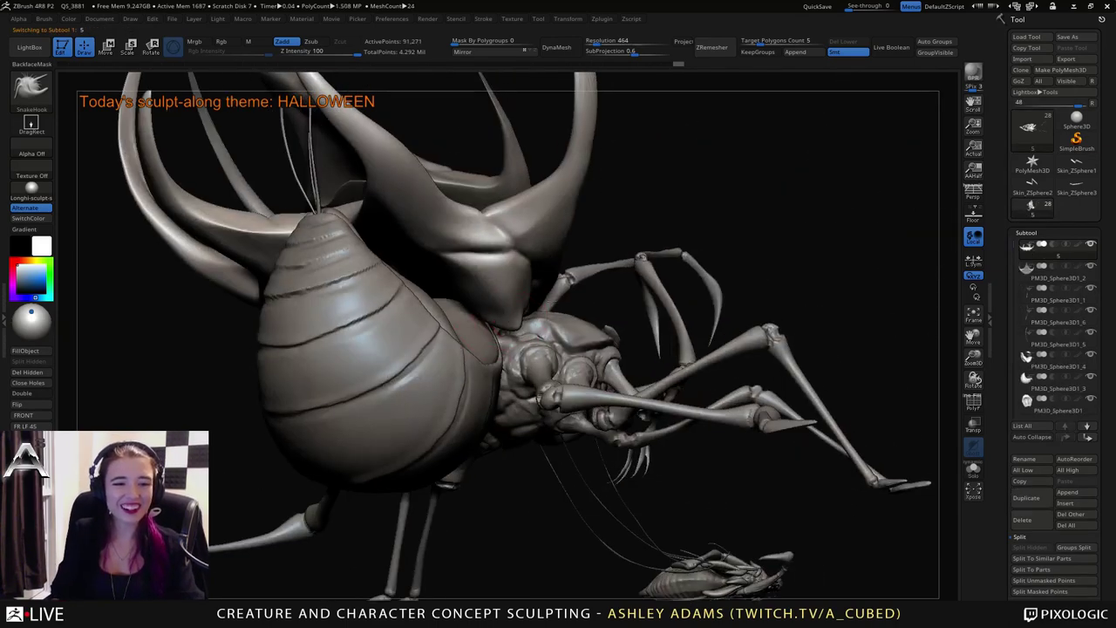
right_drag(586, 337, 610, 339)
alt+click(490, 349)
right_drag(490, 349, 539, 344)
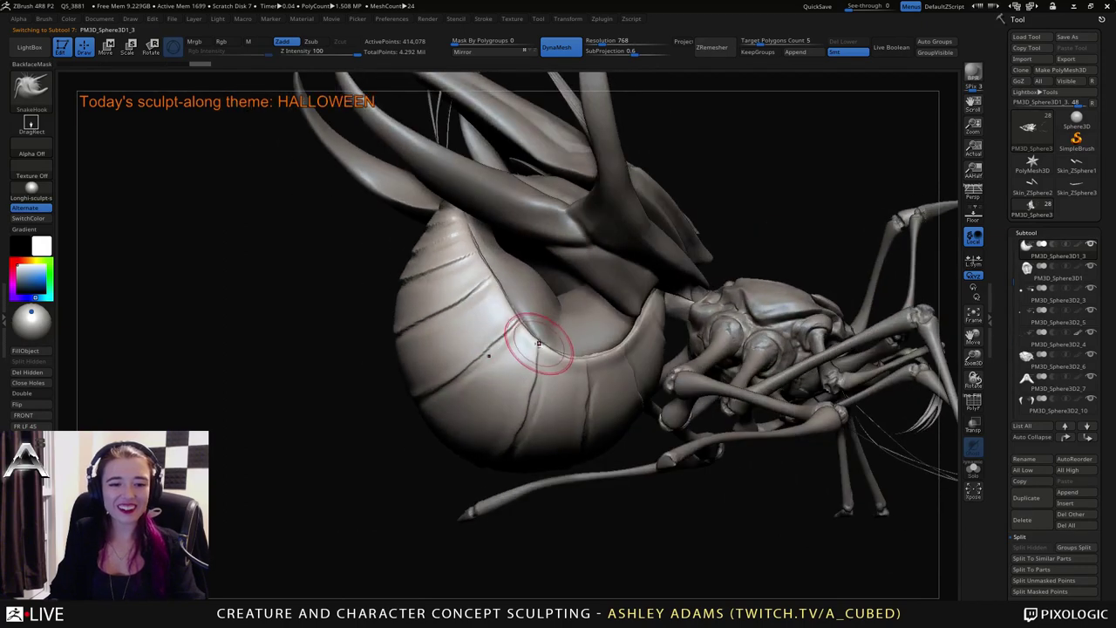
drag(528, 338, 578, 370)
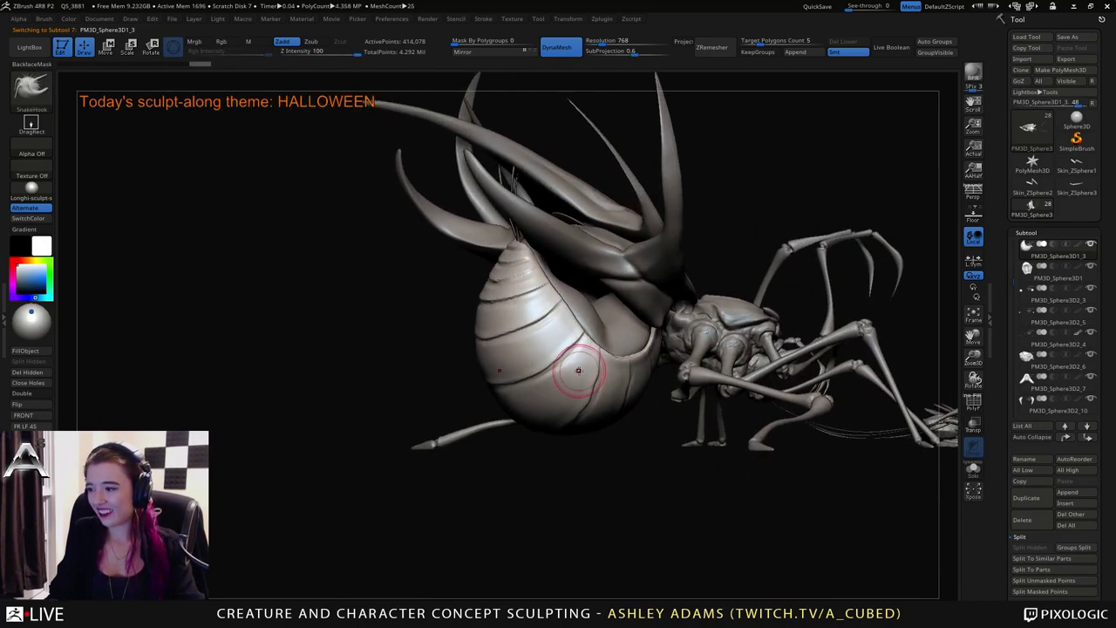
right_drag(523, 357, 534, 357)
right_click(537, 355)
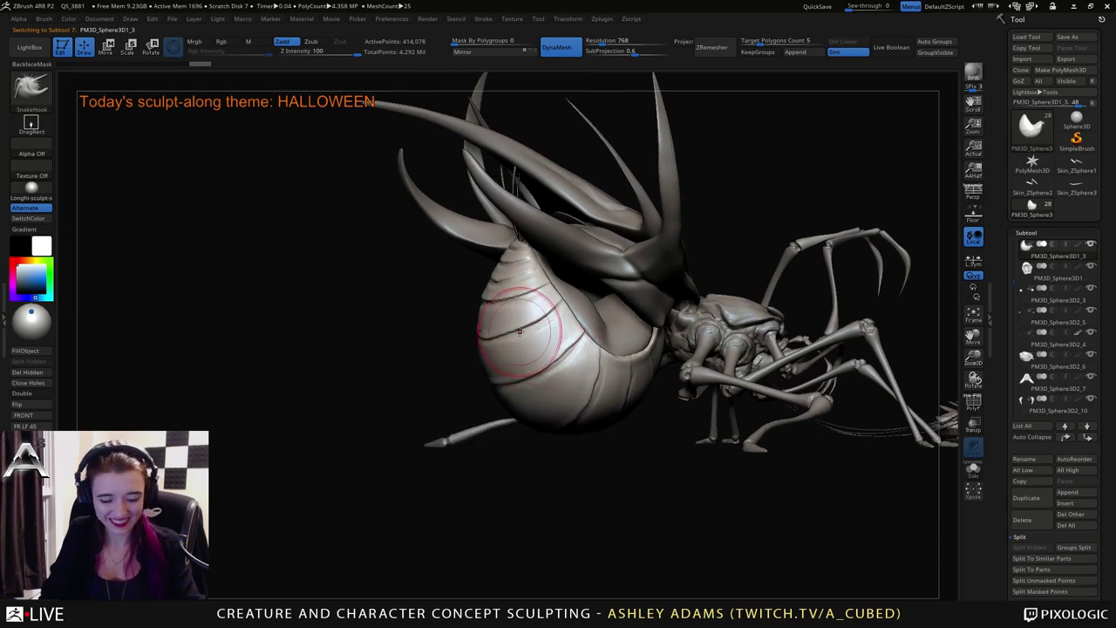
Swell the segments of the abdomen shell from both sides with the Inflat brush.
key(b)
key(i)
key(n)
right_drag(501, 395, 469, 433)
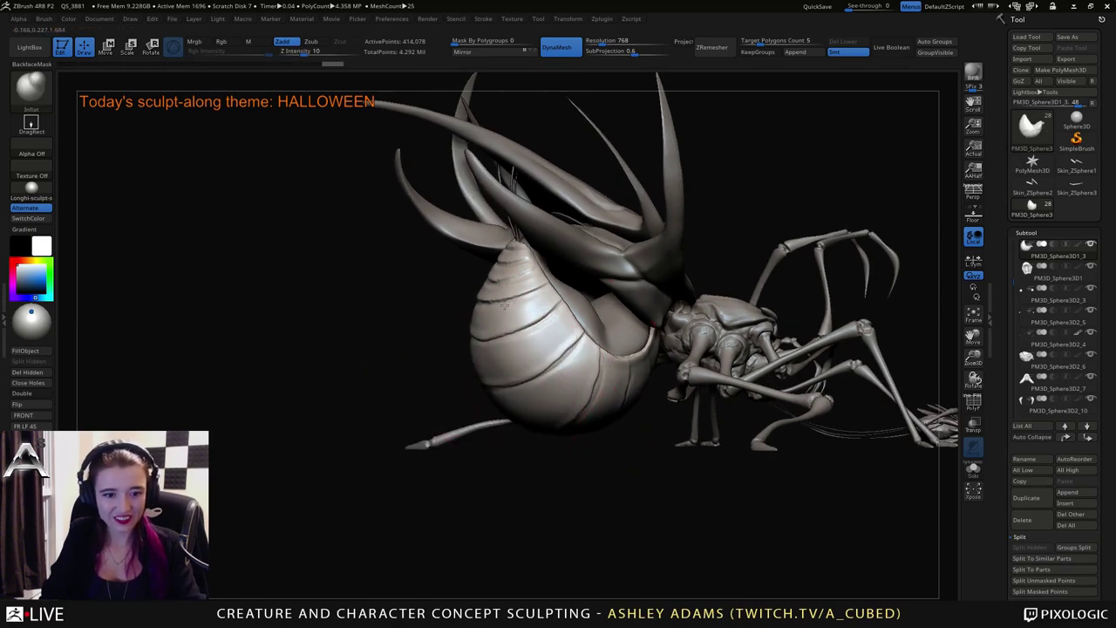
drag(427, 348, 542, 372)
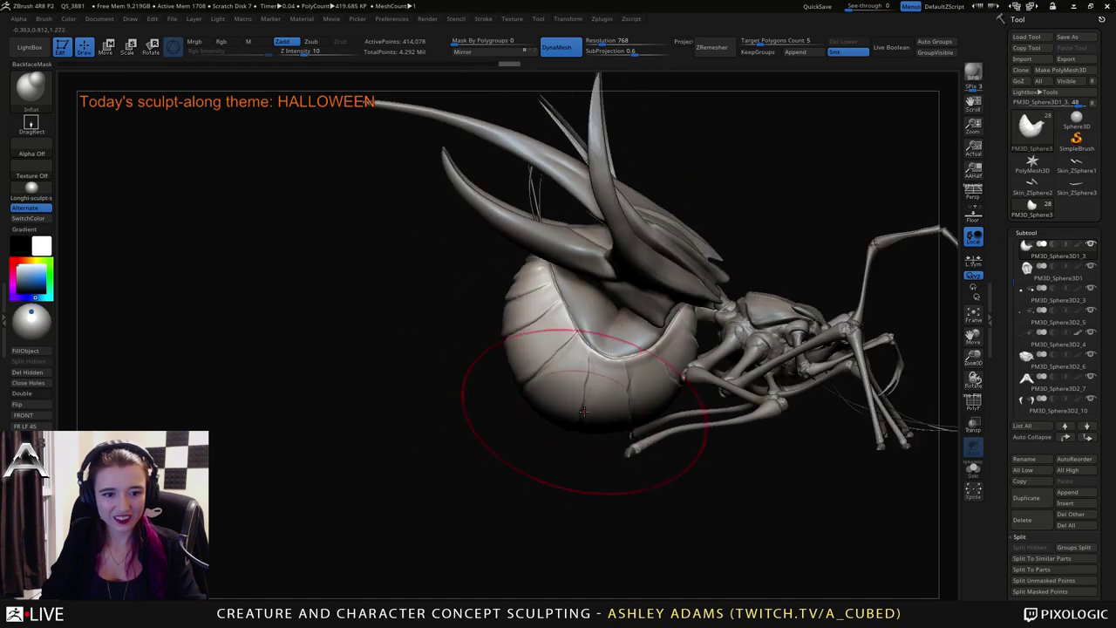
mouse_move(687, 340)
right_down()
mouse_move(601, 318)
mouse_move(535, 376)
right_up()
right_drag(384, 349, 600, 309)
drag(600, 309, 525, 314)
Mask the abdomen shell's inner rim with a smaller MaskPen brush and invert the mask.
key(space)
key(space)
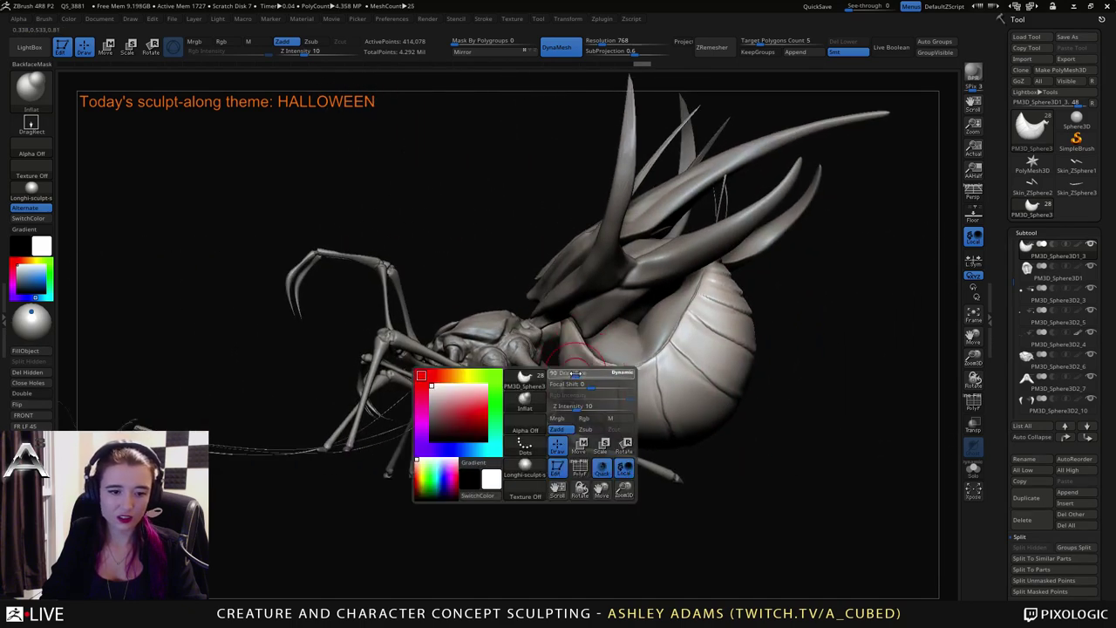
right_drag(526, 312, 606, 315)
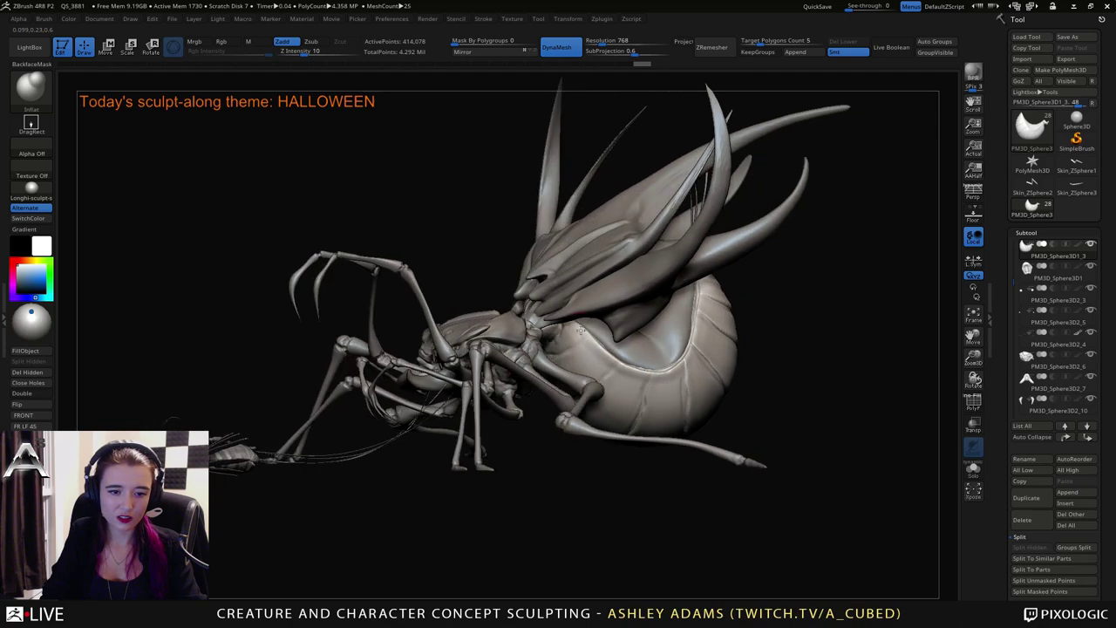
ctrl+click(38, 97)
ctrl+click(136, 105)
right_drag(567, 334, 586, 330)
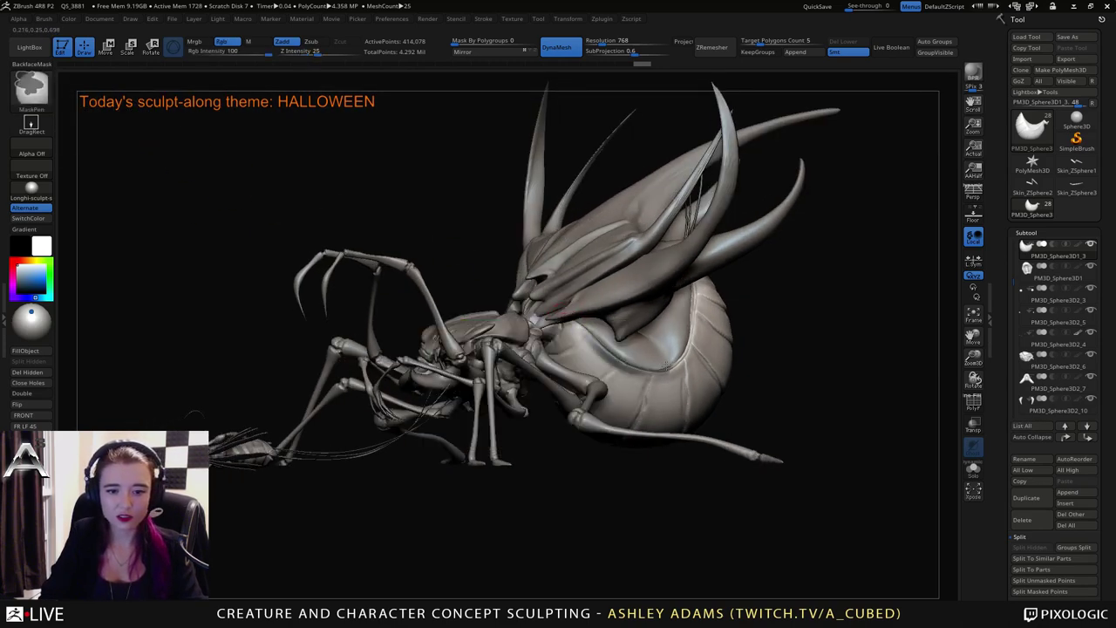
right_drag(690, 304, 714, 294)
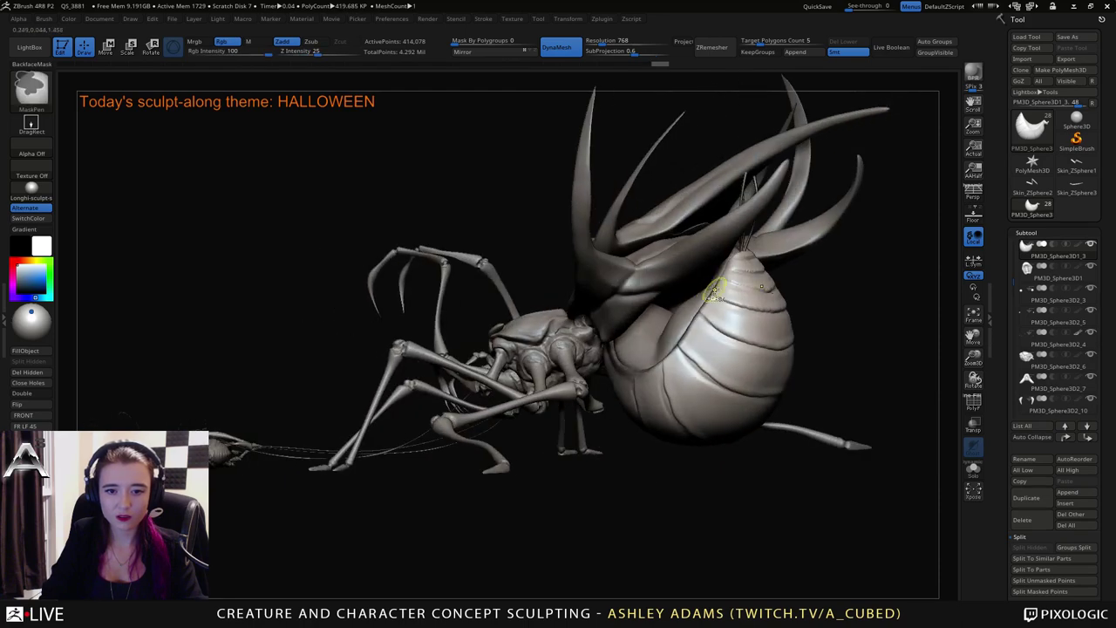
ctrl+click(824, 323)
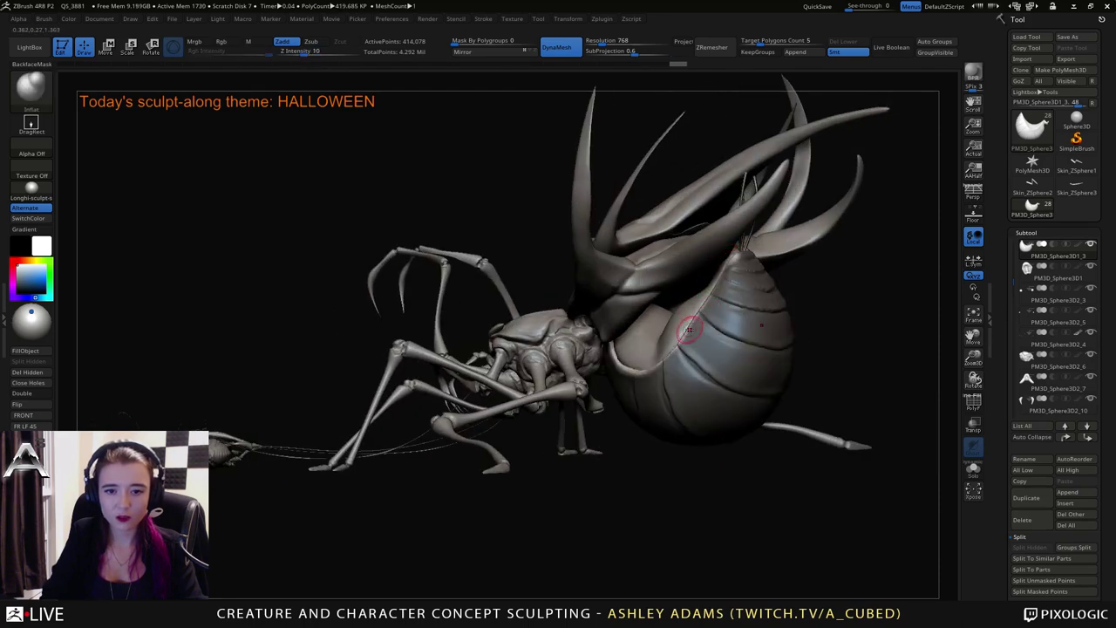
Try to pull the unmasked rim of the abdomen shell outward with the SnakeHook brush.
mouse_move(610, 336)
right_down()
mouse_move(660, 350)
mouse_move(621, 404)
right_up()
key(space)
right_drag(689, 327, 666, 357)
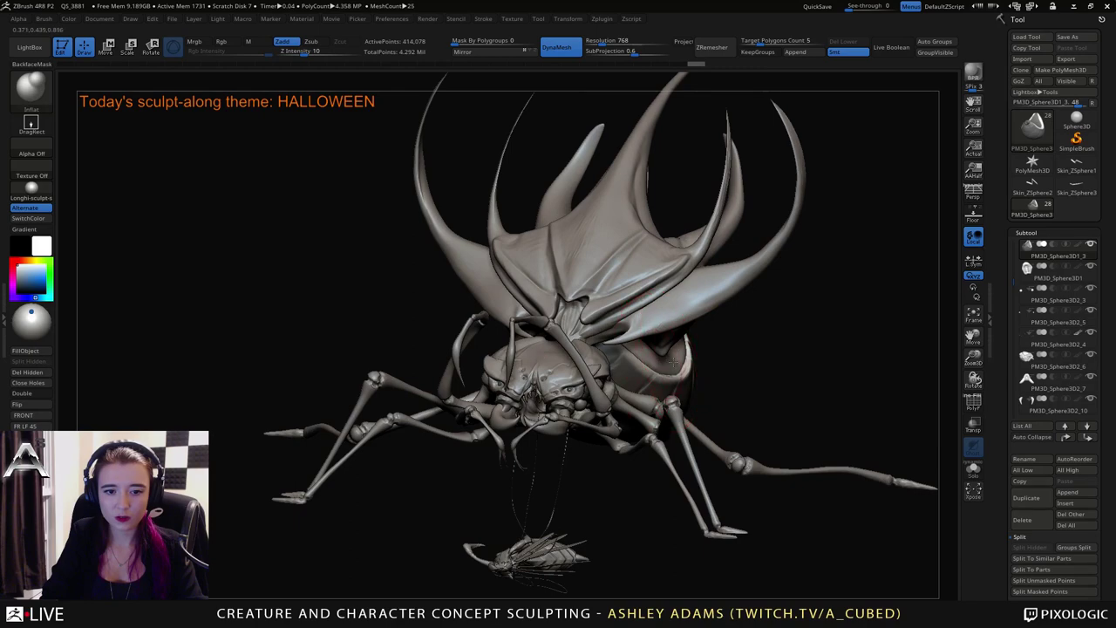
key(b)
key(s)
key(h)
drag(700, 360, 685, 358)
right_drag(686, 357, 697, 356)
drag(697, 356, 723, 301)
mouse_move(725, 305)
right_down()
mouse_move(702, 357)
mouse_move(587, 321)
mouse_move(664, 314)
mouse_move(645, 263)
mouse_move(693, 266)
mouse_move(723, 301)
right_up()
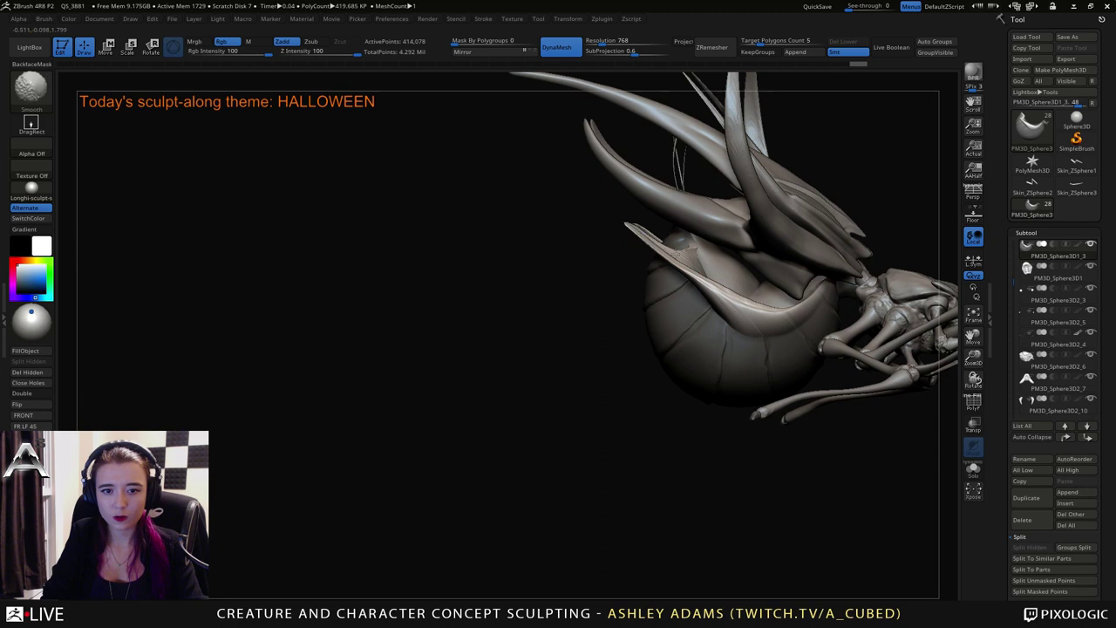
Try to draw the shell's rim out into longer pointed side flanges with SnakeHook and smooth their surface.
drag(558, 292, 497, 323)
drag(558, 262, 572, 267)
drag(635, 228, 634, 218)
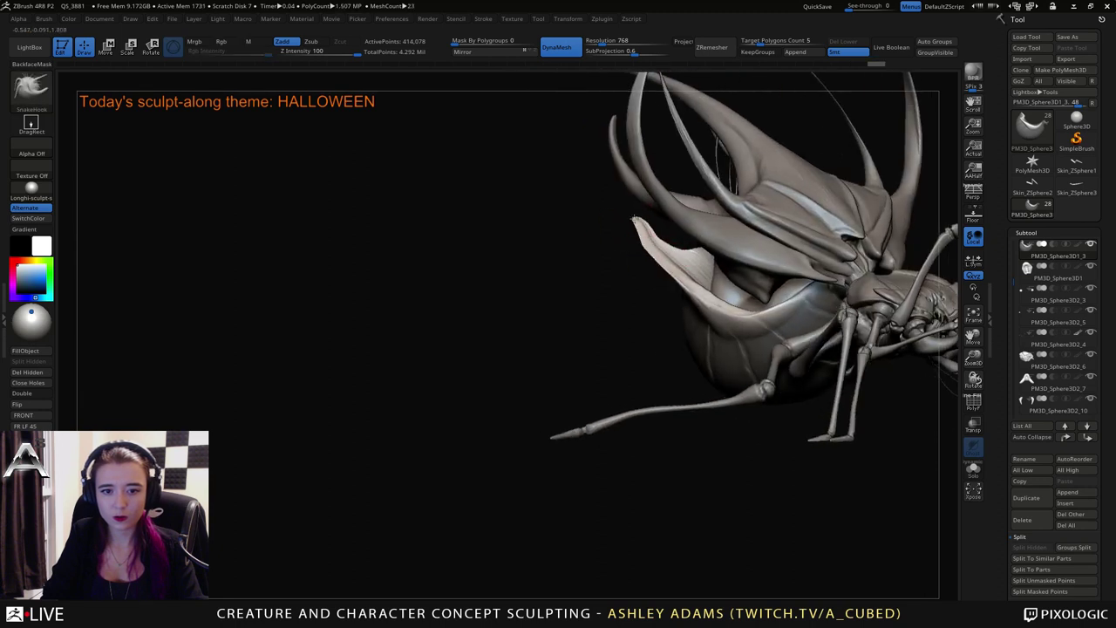
mouse_move(660, 258)
shift+mouse_down()
mouse_move(669, 268)
mouse_move(662, 252)
mouse_move(601, 300)
shift+mouse_up()
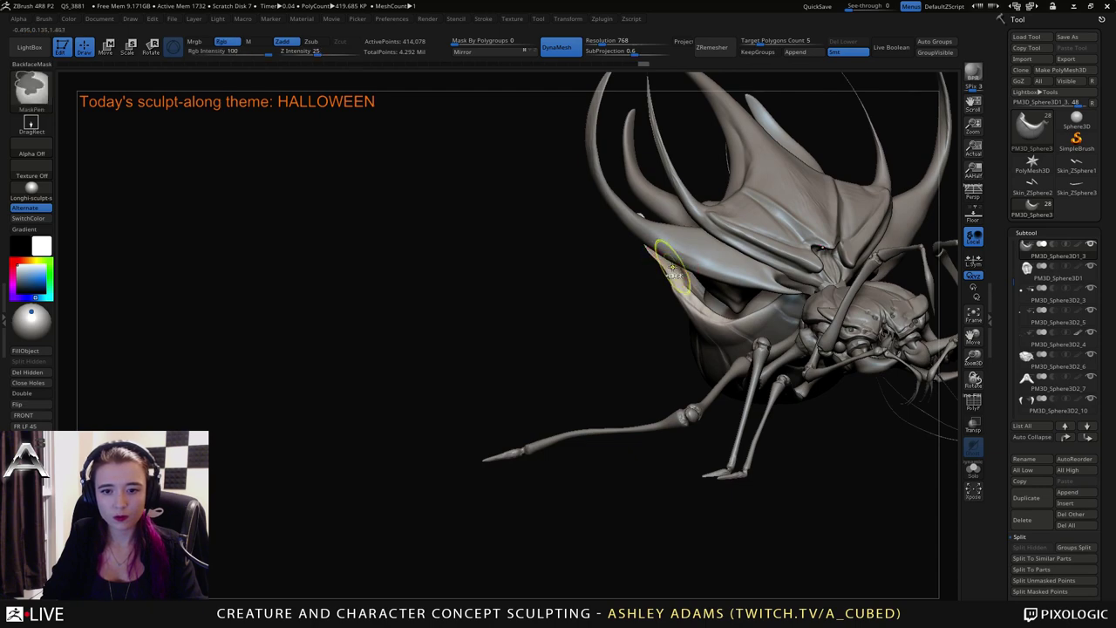
key(space)
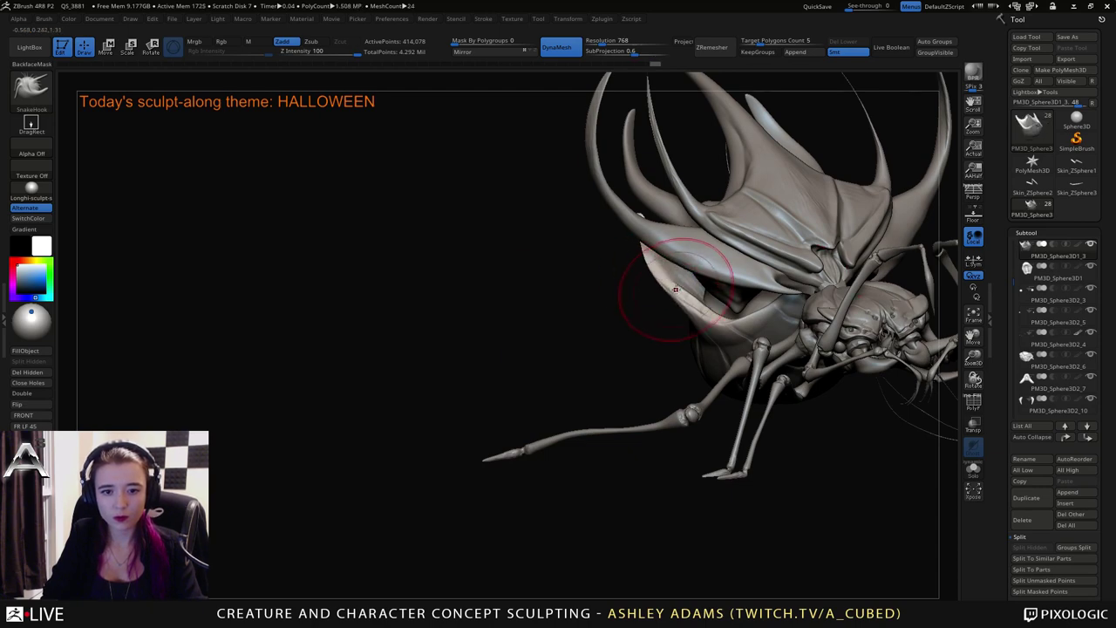
drag(684, 307, 658, 263)
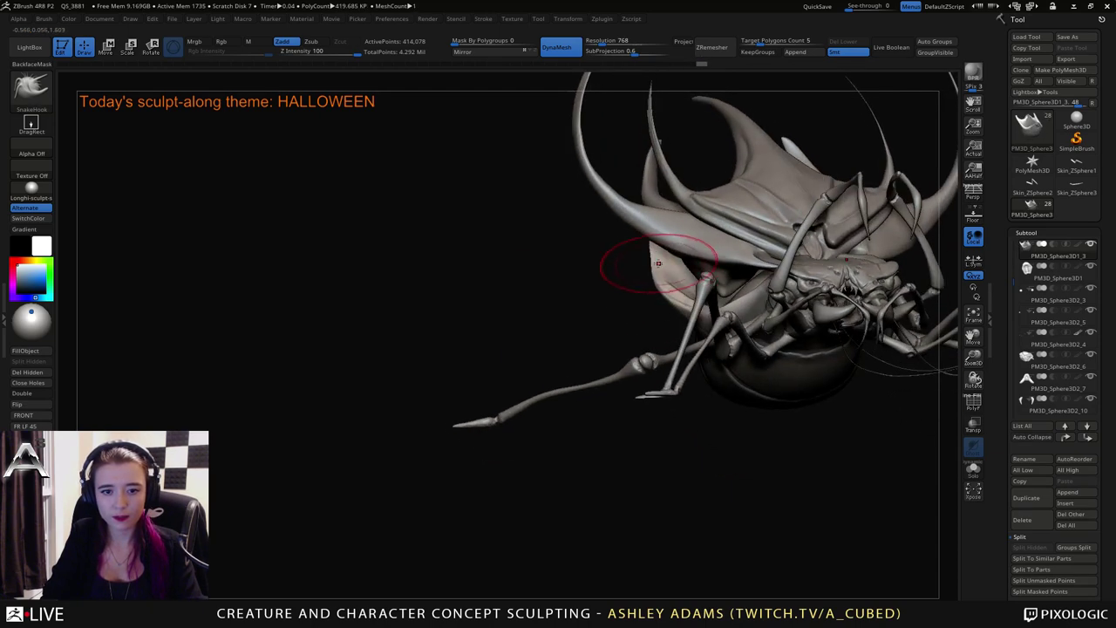
right_click(609, 322)
right_drag(608, 322, 669, 252)
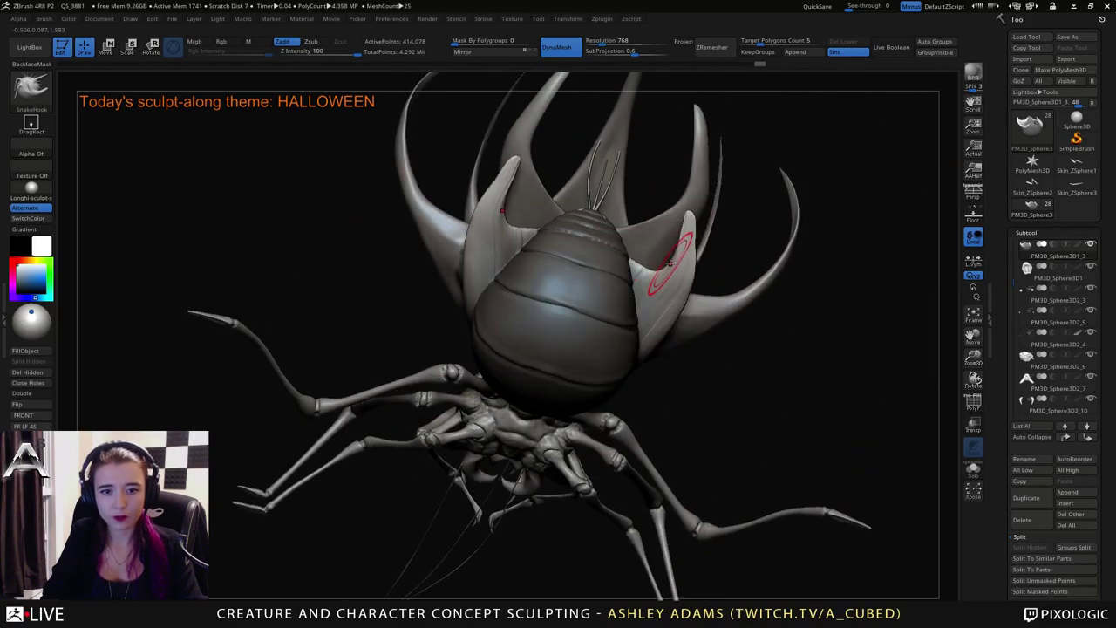
Try to reshape the tips of the abdomen shell's side flanges from behind with a resized SnakeHook brush.
key(space)
drag(664, 260, 676, 292)
right_drag(676, 292, 678, 277)
drag(674, 230, 674, 260)
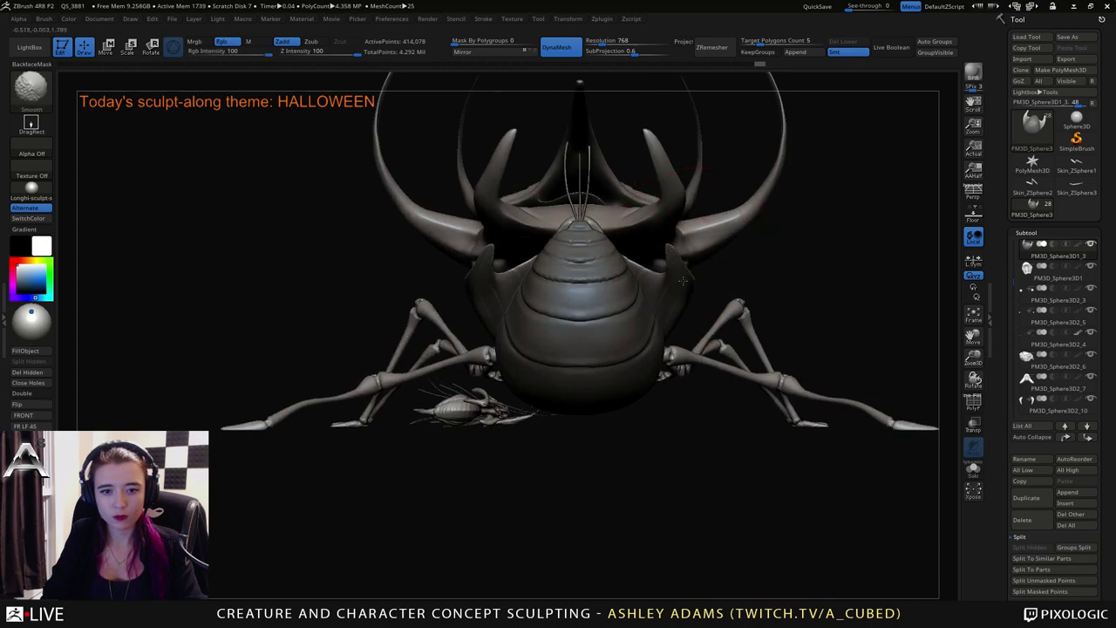
right_drag(683, 281, 698, 262)
drag(701, 290, 686, 271)
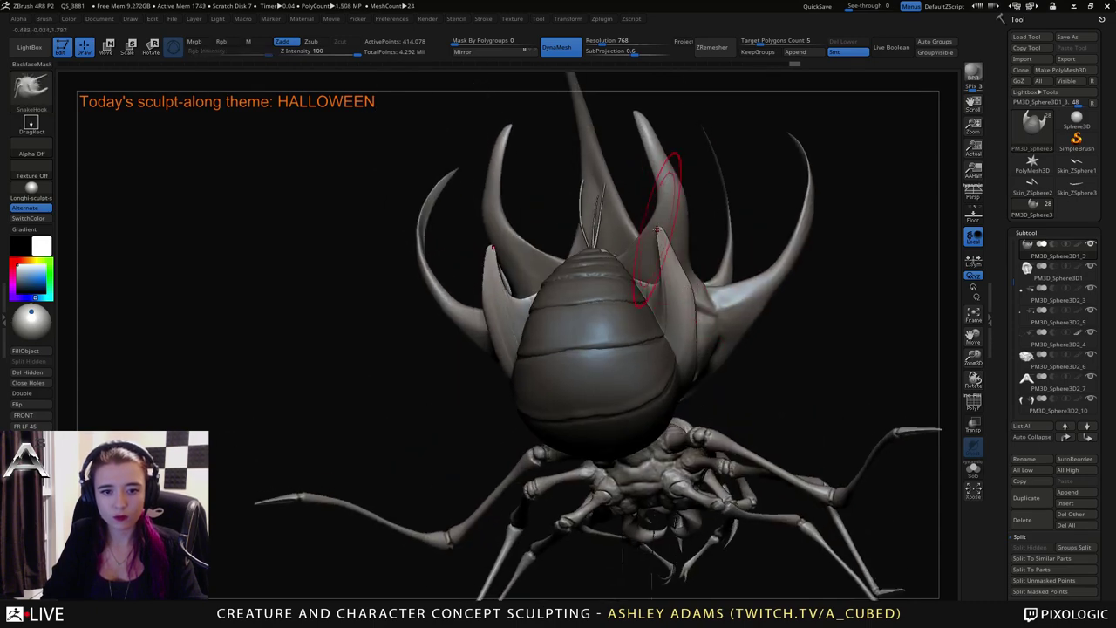
right_drag(654, 190, 665, 225)
drag(665, 231, 668, 259)
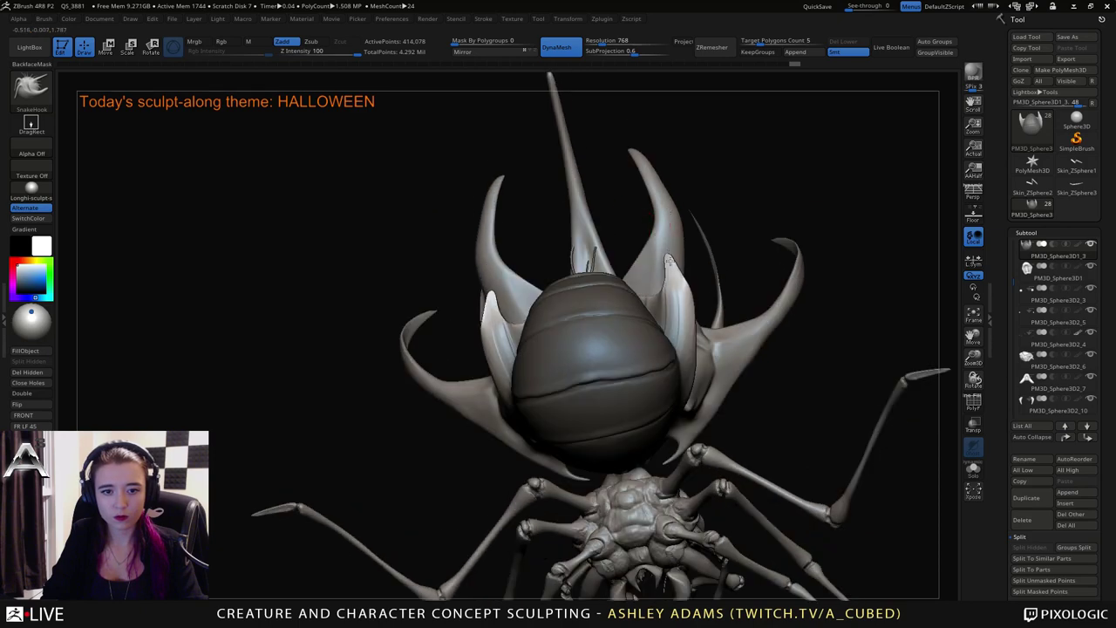
Try to bend and smooth the outer edge of the shell's side flanges with the SnakeHook and Smooth brushes.
key(shift)
key(b)
key(i)
key(n)
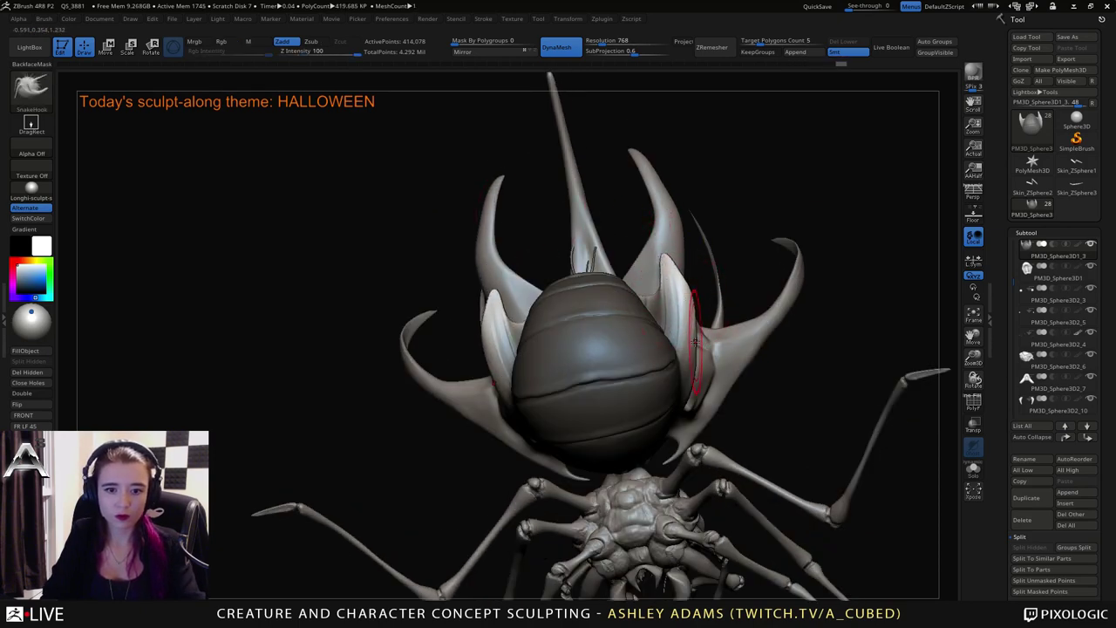
key(b)
key(s)
key(h)
mouse_move(703, 343)
right_down()
mouse_move(685, 365)
mouse_move(595, 364)
mouse_move(601, 384)
mouse_move(741, 324)
mouse_move(769, 292)
right_up()
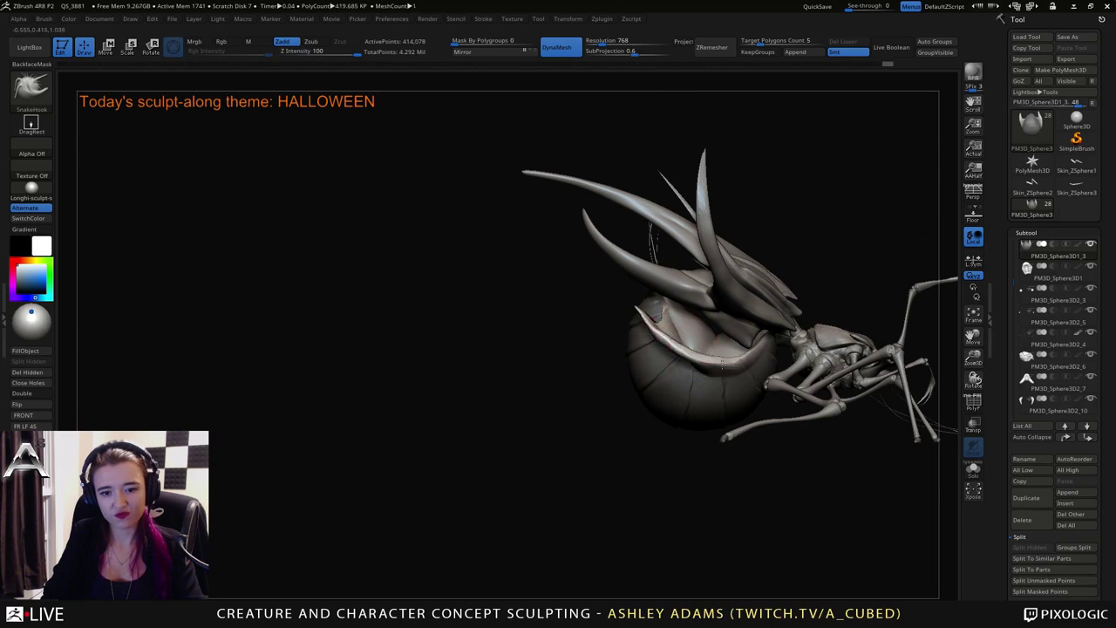
mouse_move(673, 323)
alt+right_down()
mouse_move(655, 303)
mouse_move(661, 343)
alt+right_up()
key(shift)
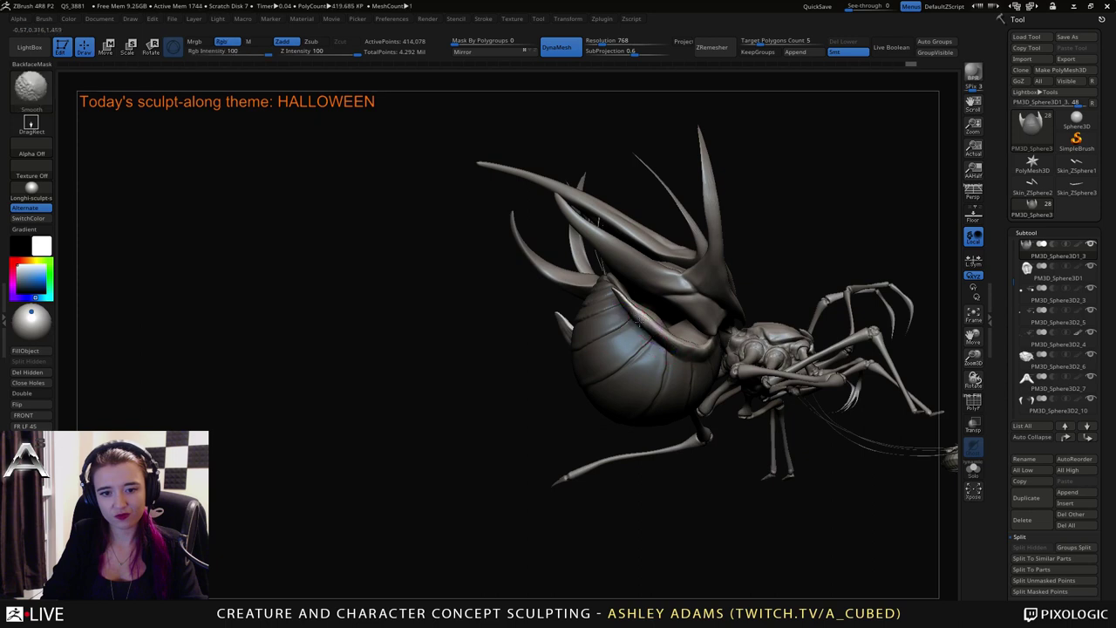
mouse_move(634, 318)
mouse_down()
mouse_move(600, 321)
mouse_move(587, 306)
mouse_up()
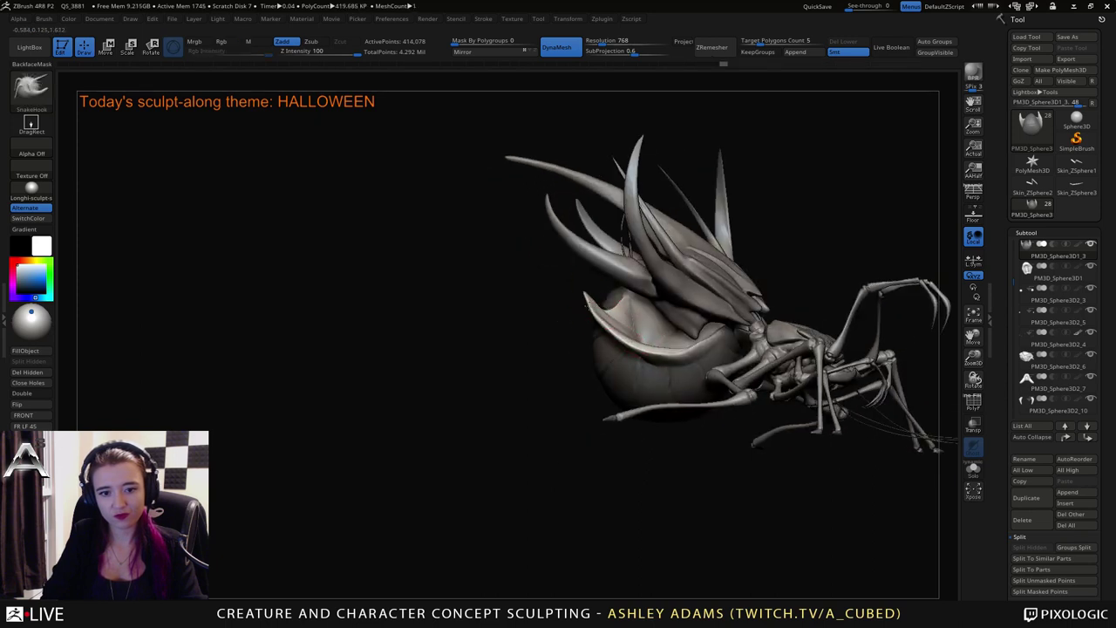
Try to adjust the flanges' curve with SnakeHook and swell the shell's inner rim with the Inflat brush.
right_drag(612, 310, 643, 307)
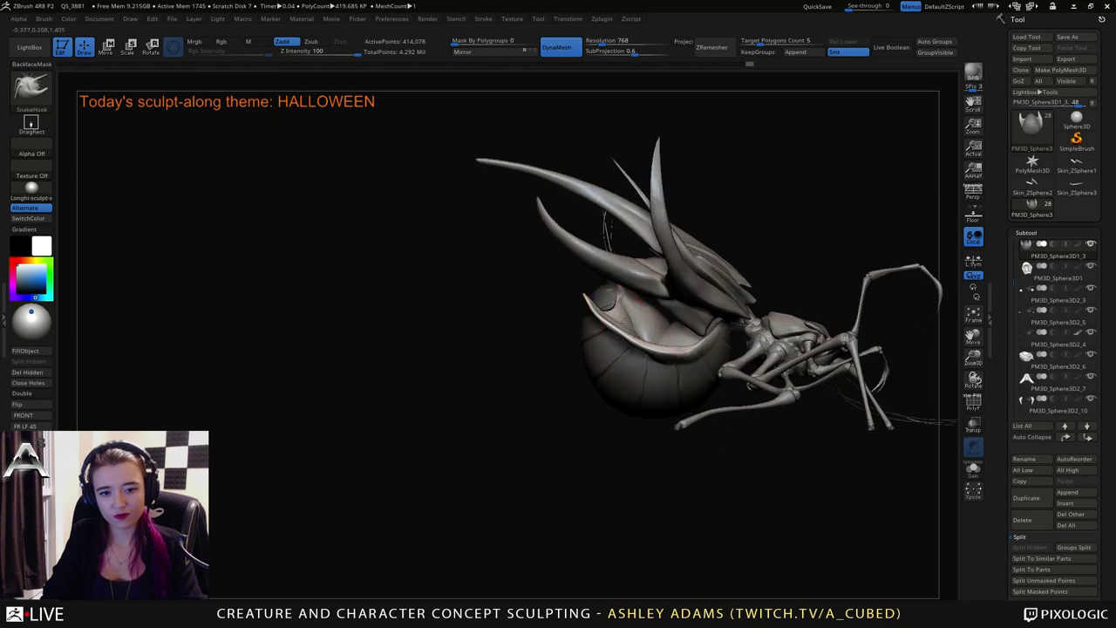
drag(653, 319, 657, 319)
right_drag(650, 317, 636, 317)
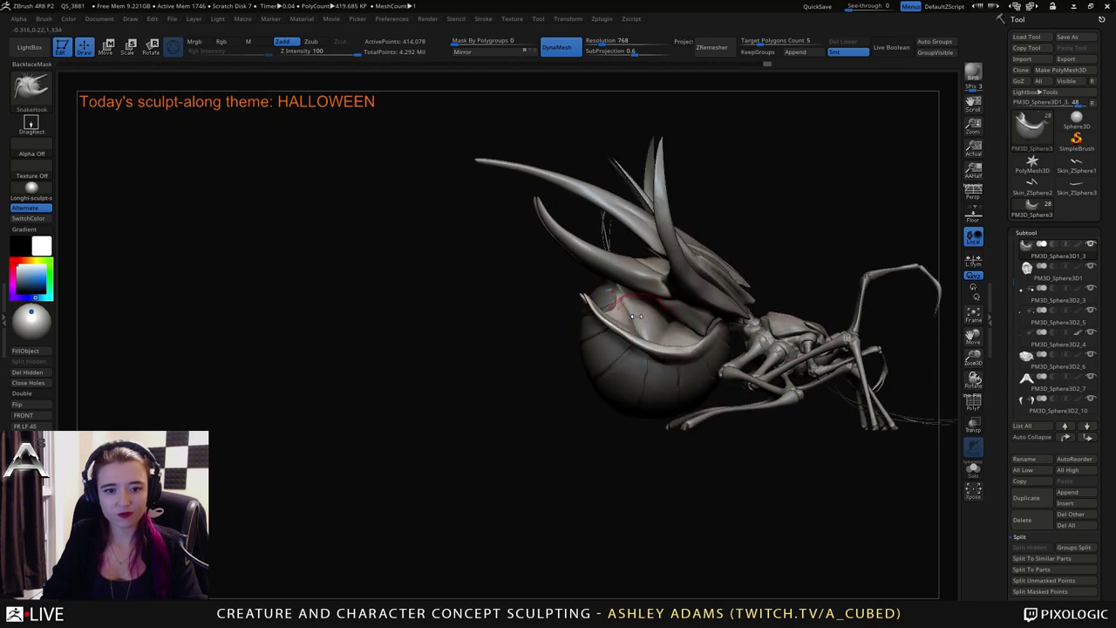
key(b)
key(i)
key(n)
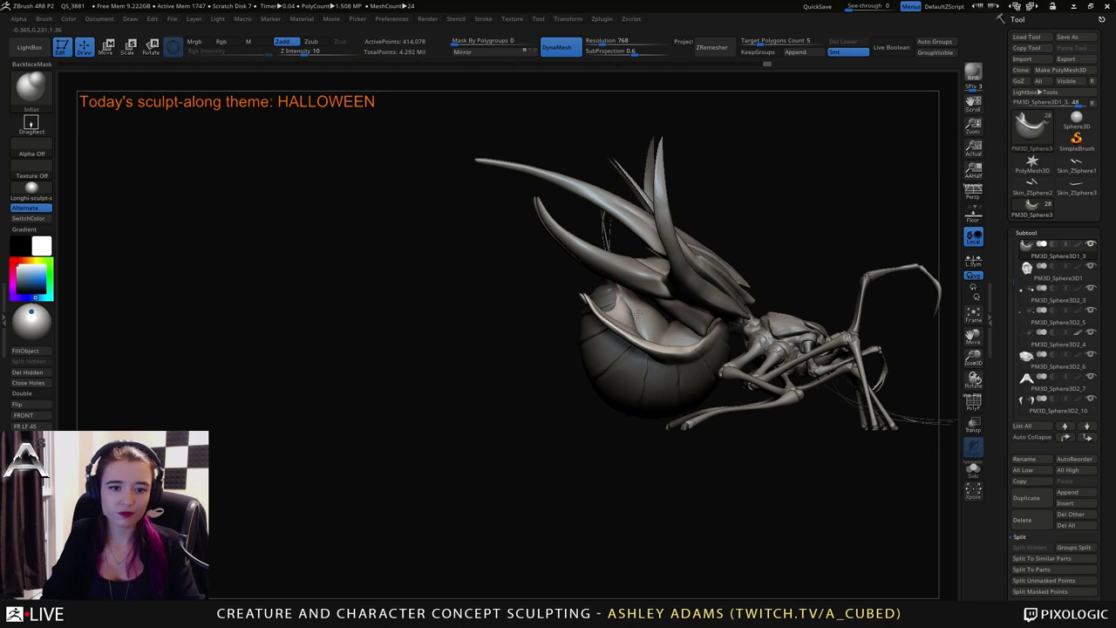
drag(629, 324, 647, 338)
mouse_move(643, 325)
right_down()
mouse_move(656, 353)
mouse_move(624, 292)
right_up()
Try to refine the flange near its tip with the DamStandard, Smooth and SnakeHook brushes, and clear the mask.
key(b)
key(d)
key(s)
shift+drag(624, 294, 629, 280)
key(b)
key(s)
key(h)
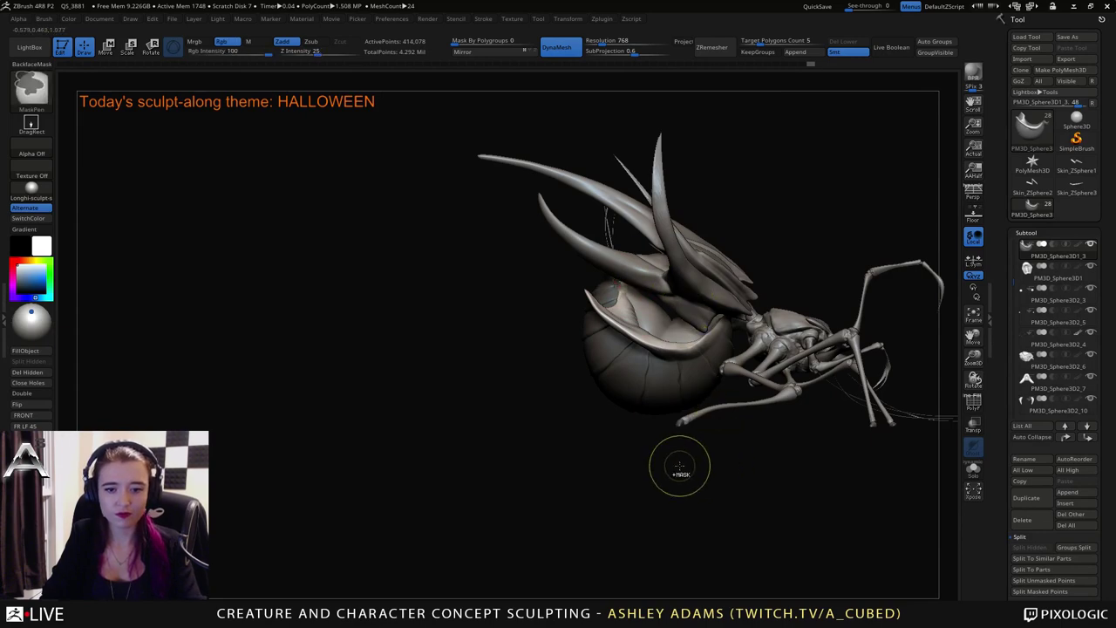
ctrl+drag(680, 465, 682, 448)
mouse_move(683, 446)
right_down()
mouse_move(697, 424)
mouse_move(755, 416)
mouse_move(722, 394)
mouse_move(593, 144)
right_up()
Undo the whole series of flange edits on the abdomen shell's rim.
key(ctrl+z)
key(ctrl+z)
key(ctrl+z)
key(ctrl+z)
key(ctrl+z)
key(ctrl+z)
key(ctrl+z)
key(ctrl+z)
key(ctrl+z)
key(ctrl+z)
key(ctrl+z)
key(ctrl+z)
key(ctrl+z)
key(ctrl+z)
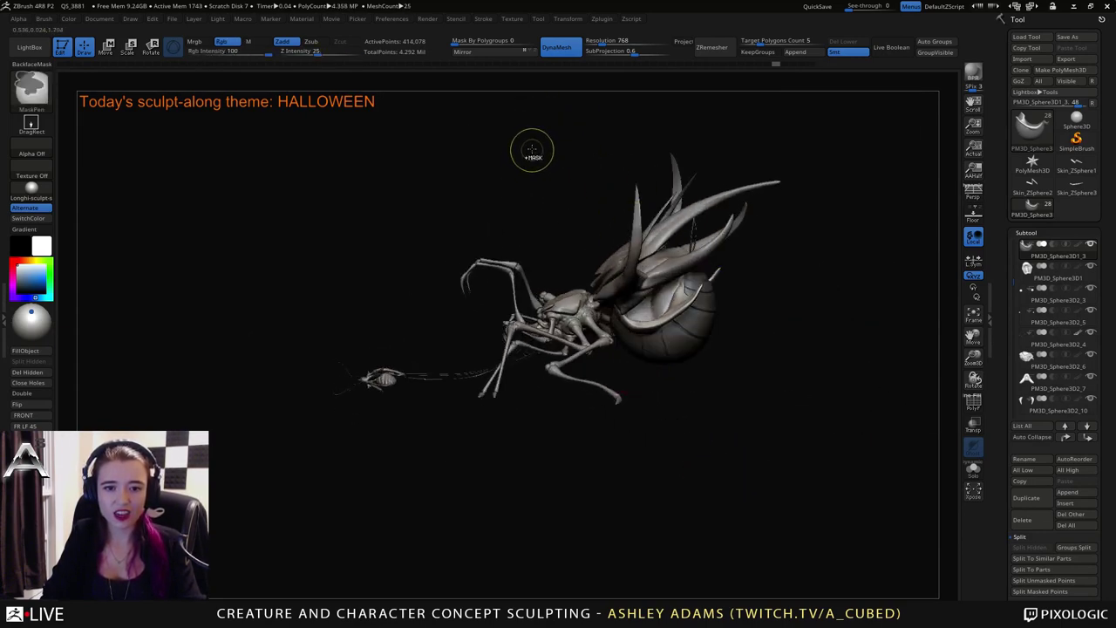
key(ctrl+z)
key(ctrl+z)
key(ctrl+z)
key(ctrl+z)
key(ctrl+z)
key(ctrl+z)
key(ctrl+z)
key(ctrl+z)
key(ctrl+z)
key(ctrl+z)
key(ctrl+z)
key(ctrl+z)
key(ctrl+z)
key(ctrl+z)
key(ctrl+z)
key(ctrl+z)
key(ctrl+z)
key(ctrl+z)
key(ctrl+z)
key(ctrl+z)
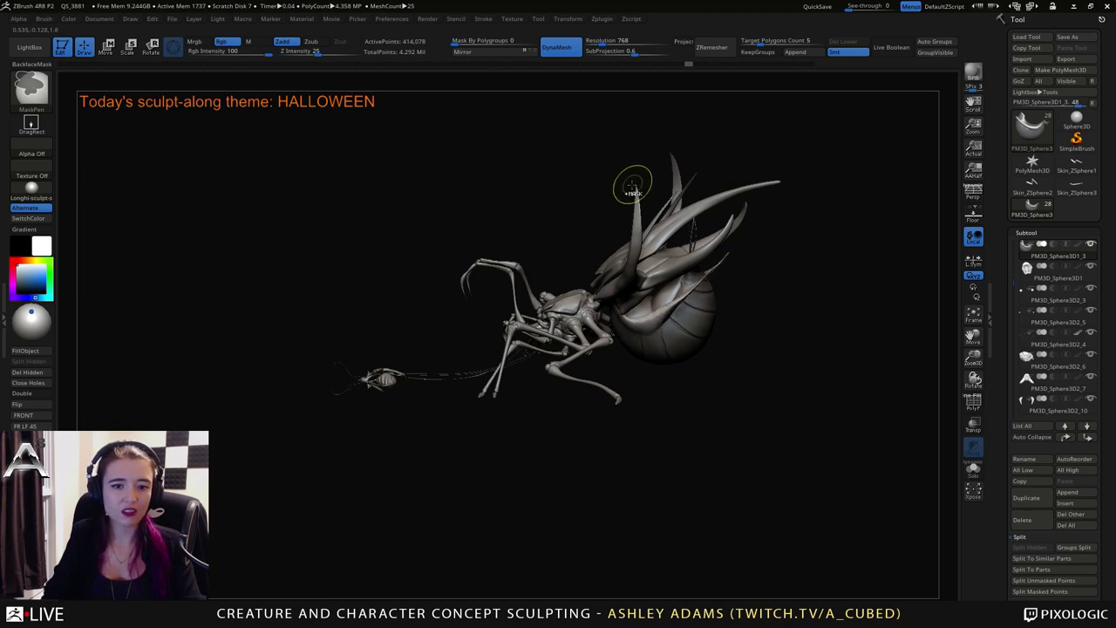
Clear the abdomen shell's mask and accept the removal of the newer undo history entries.
ctrl+drag(683, 410, 703, 394)
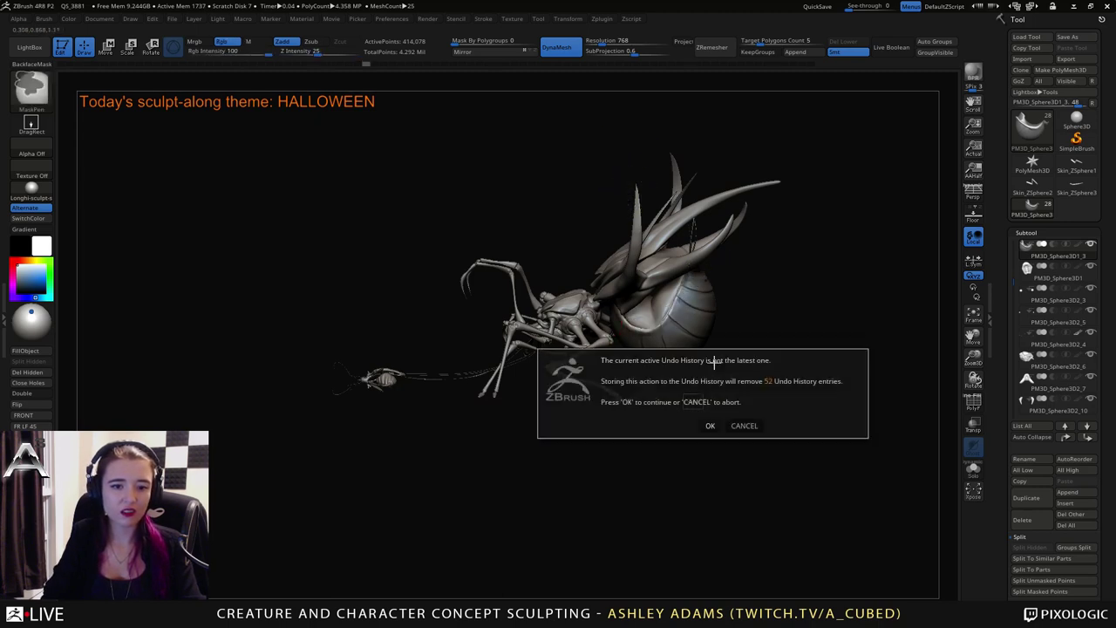
click(712, 427)
Adjust the front end of the abdomen shell near the thorax with a resized SnakeHook brush.
mouse_move(623, 325)
ctrl+right_down()
mouse_move(629, 397)
mouse_move(638, 379)
ctrl+right_up()
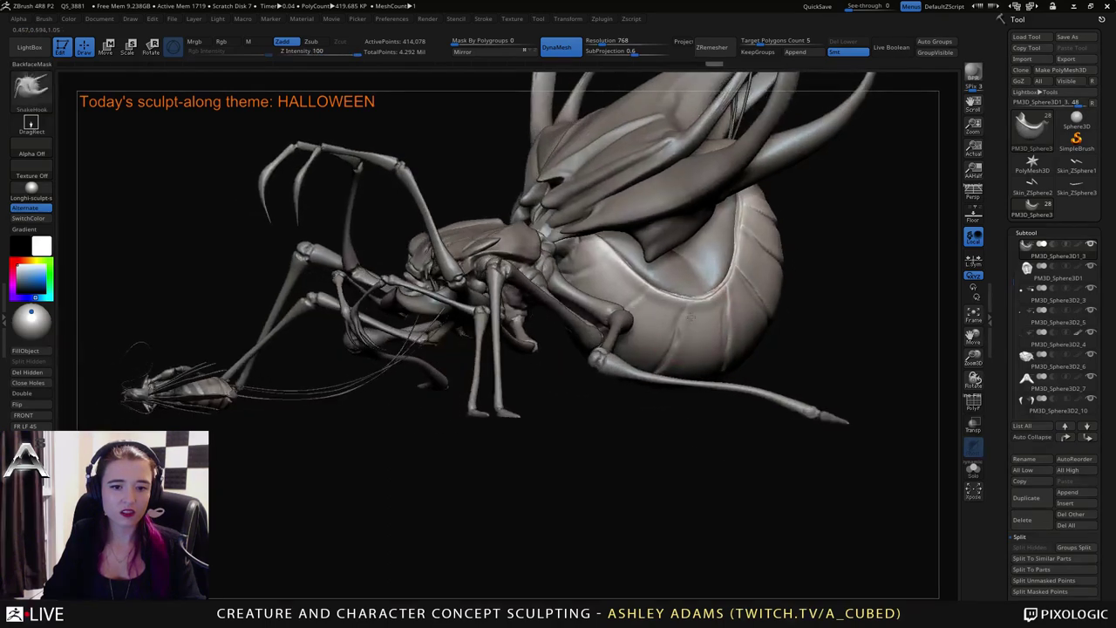
key(space)
drag(699, 316, 689, 315)
right_drag(677, 321, 565, 305)
alt+right_drag(565, 306, 609, 361)
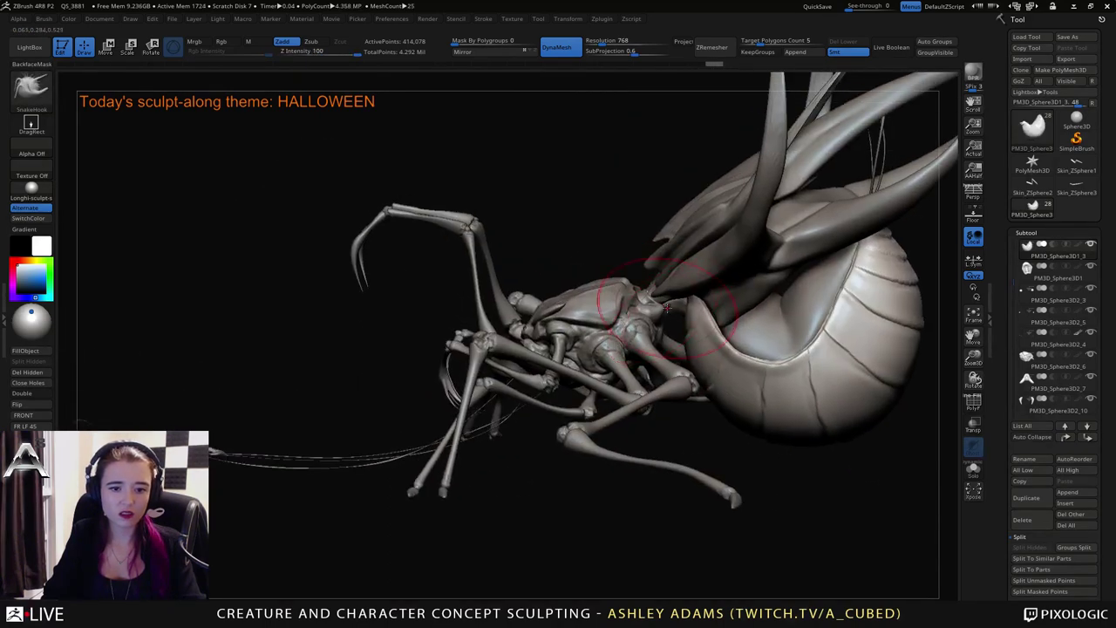
key(space)
drag(669, 299, 658, 306)
right_drag(541, 301, 631, 316)
key(space)
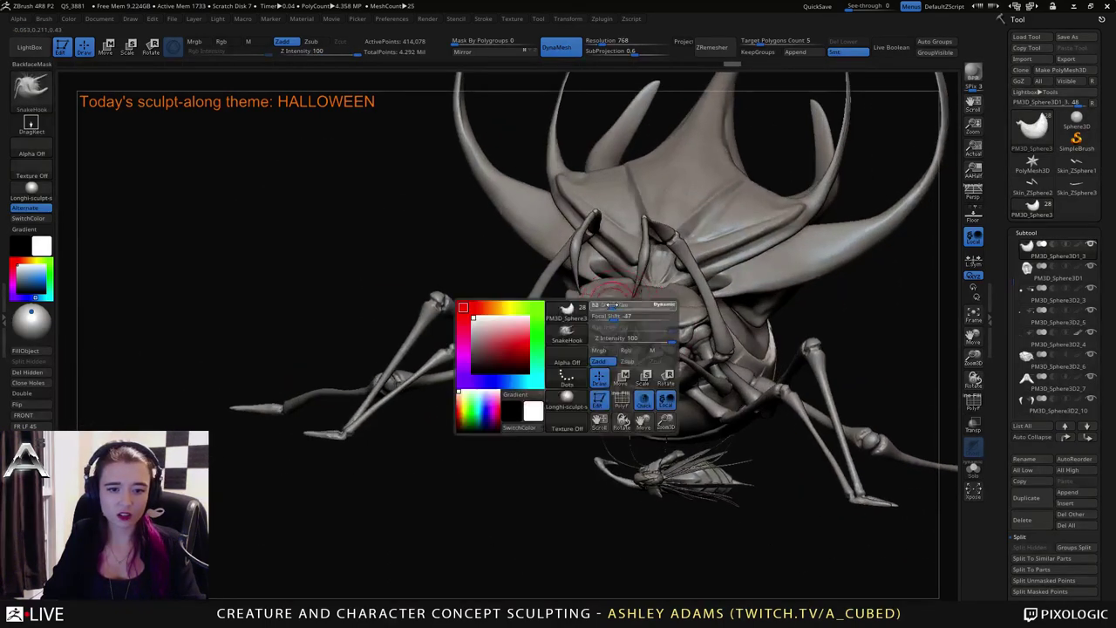
drag(639, 317, 626, 317)
click(43, 19)
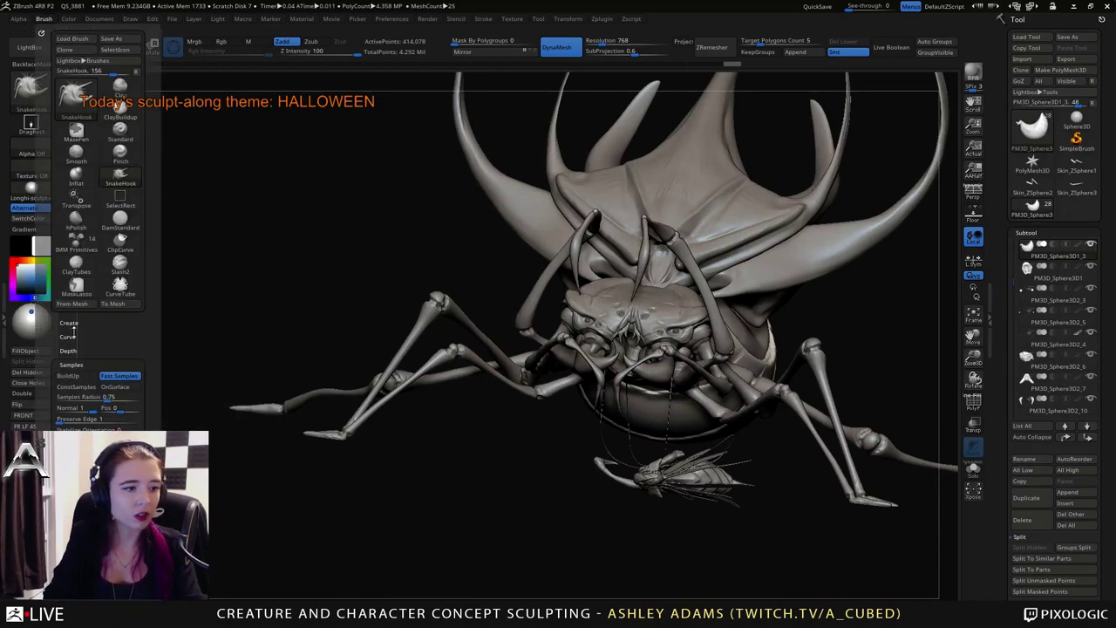
drag(72, 355, 73, 352)
click(73, 333)
click(74, 360)
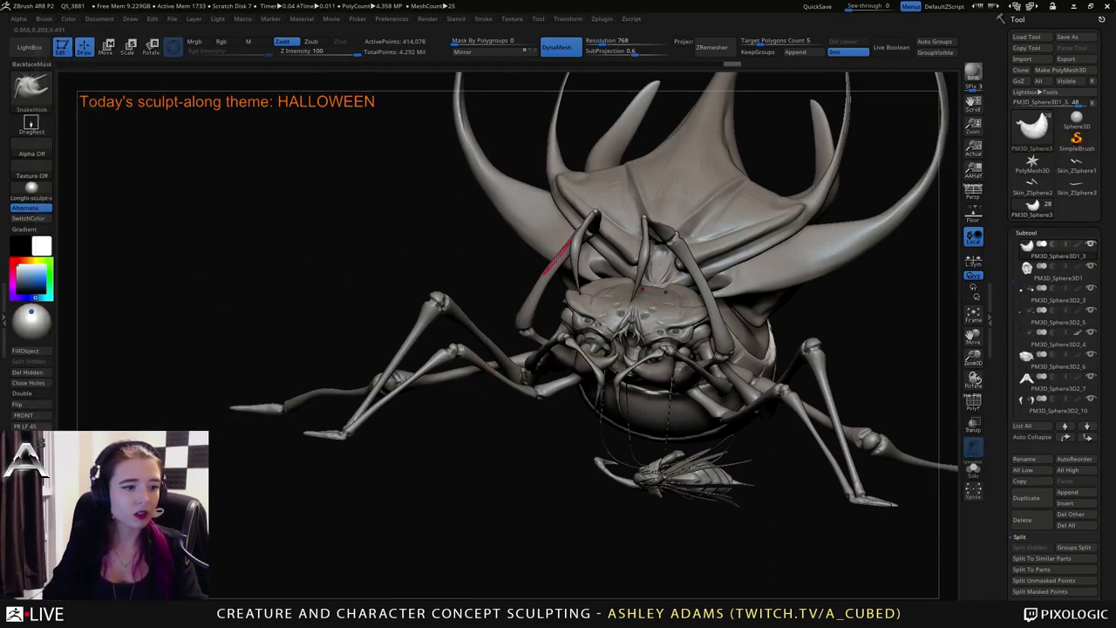
Make the head carapace PM3D_Sphere3D2_6 the active subtool and pull pointed spikes from its rear ridges and outer corners with SnakeHook.
mouse_move(559, 258)
right_down()
mouse_move(625, 337)
mouse_move(605, 384)
mouse_move(618, 347)
right_up()
key(space)
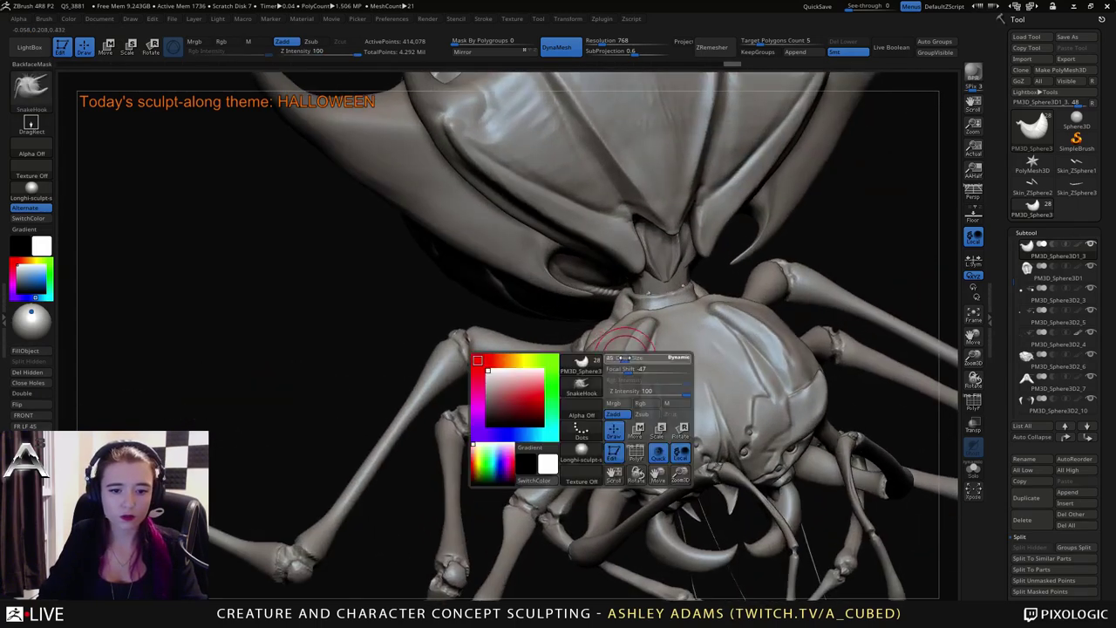
alt+click(652, 322)
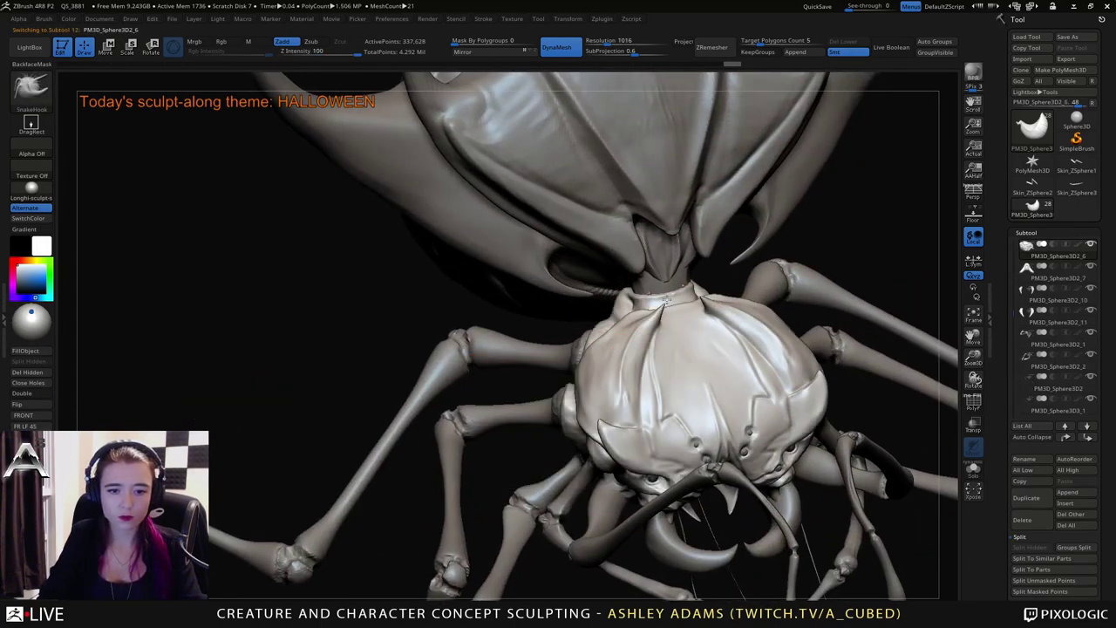
mouse_move(678, 289)
right_down()
mouse_move(647, 277)
mouse_move(596, 297)
mouse_move(546, 352)
right_up()
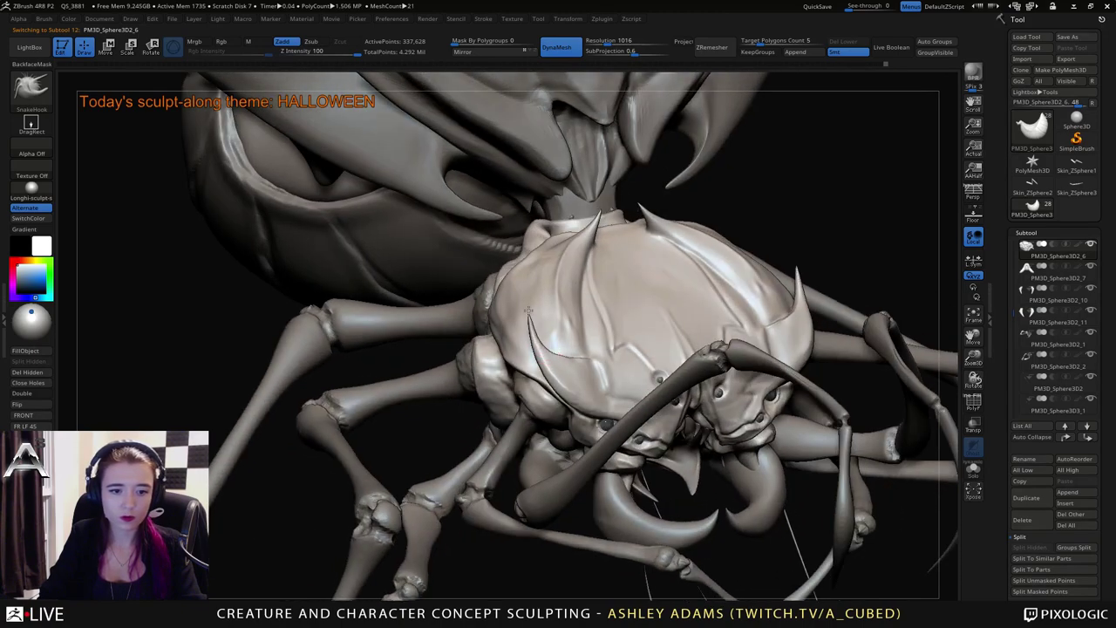
right_drag(546, 261, 580, 170)
key(space)
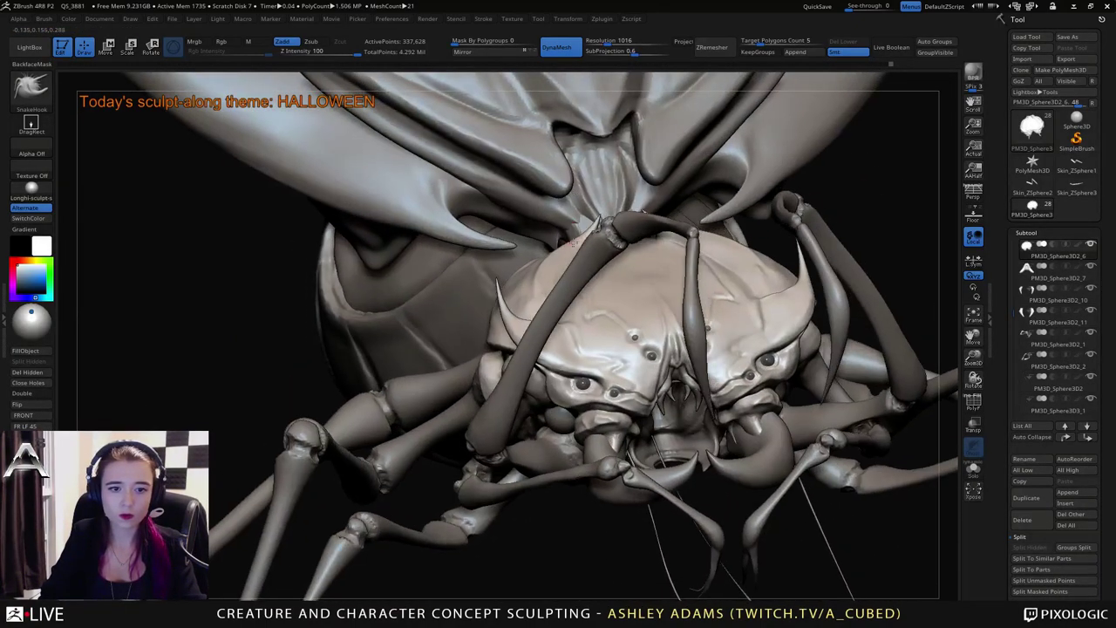
Pull a row of small spikes along both ridges on top of the head carapace with the SnakeHook brush.
right_drag(574, 243, 592, 248)
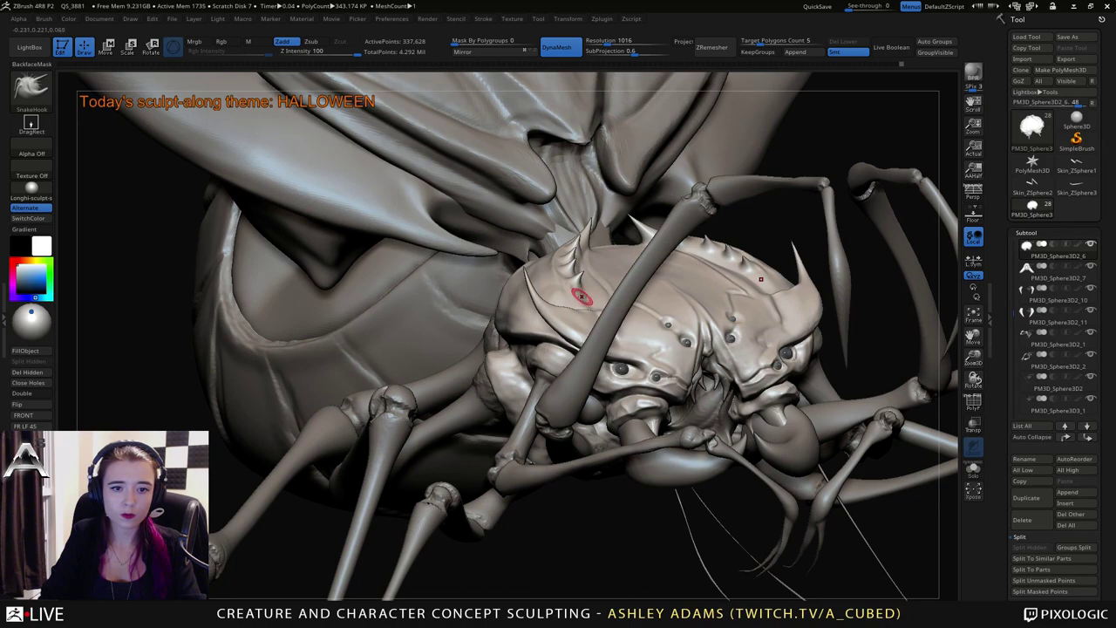
right_drag(596, 281, 587, 256)
mouse_move(579, 296)
right_down()
mouse_move(555, 287)
mouse_move(596, 289)
right_up()
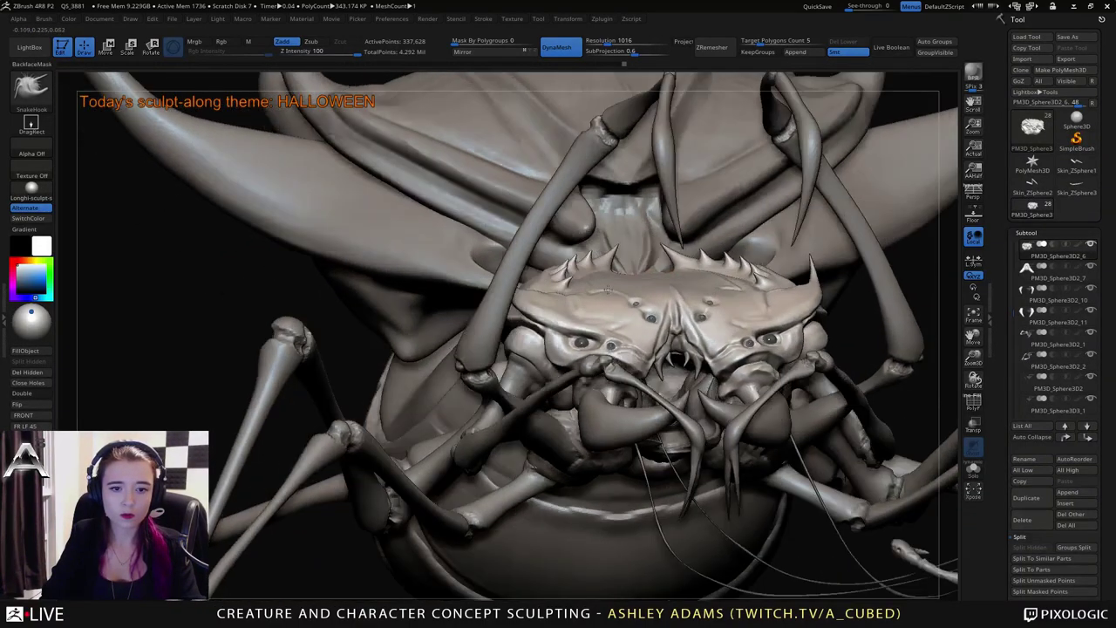
Adjust the outer corners and lower side edges of the head carapace with a resized SnakeHook brush.
key(space)
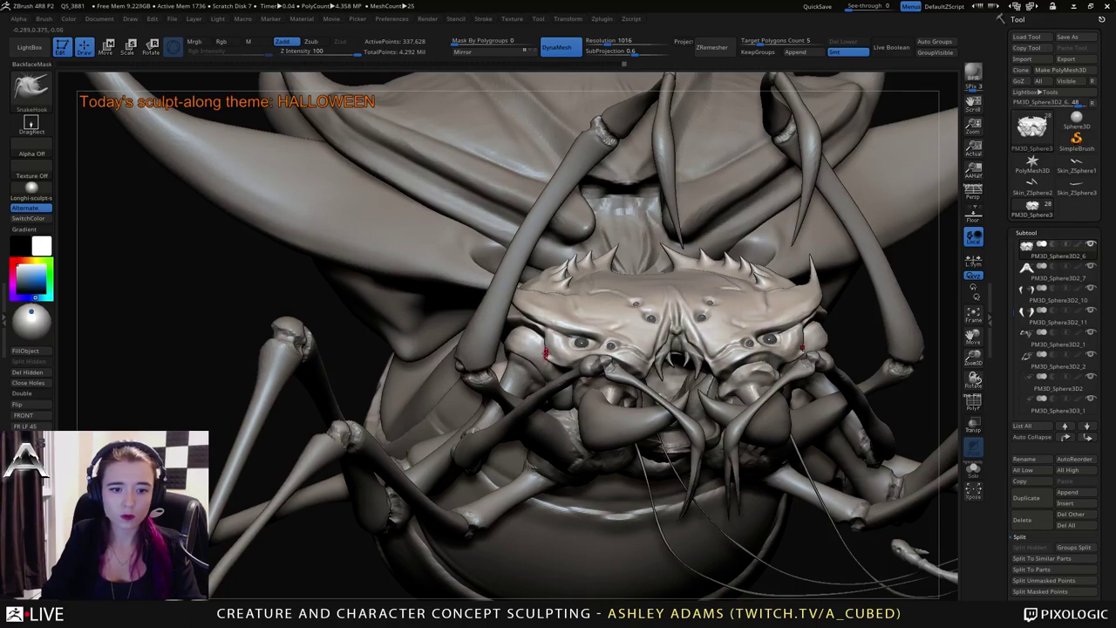
drag(542, 342, 544, 341)
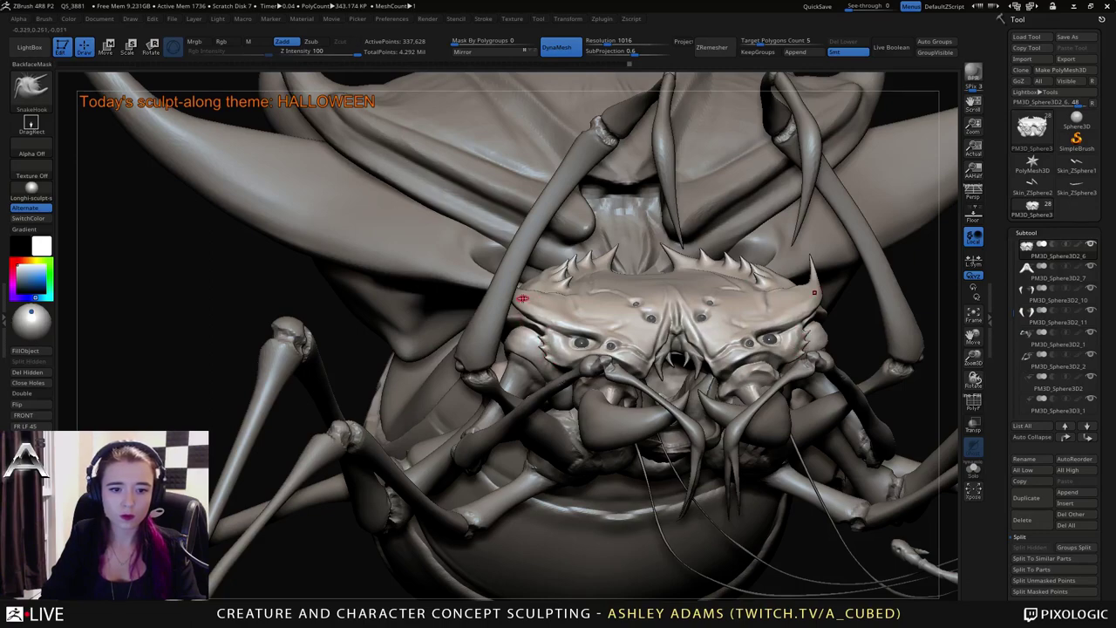
ctrl+right_drag(614, 375, 615, 301)
mouse_move(854, 335)
right_down()
mouse_move(724, 345)
mouse_move(680, 326)
mouse_move(663, 347)
right_up()
key(space)
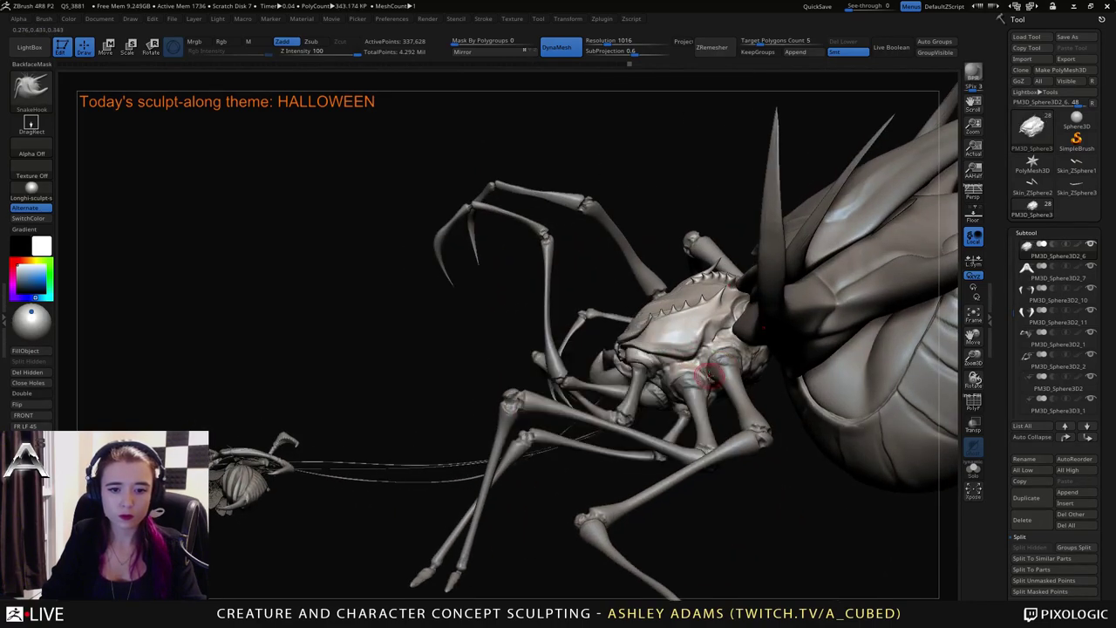
right_drag(702, 367, 697, 374)
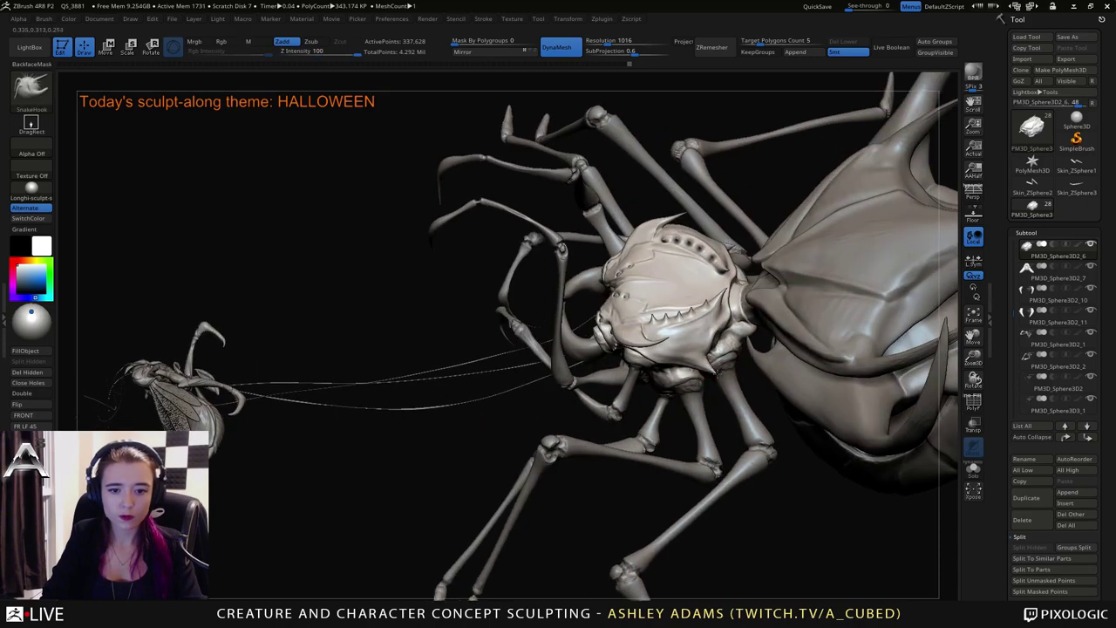
key(shift)
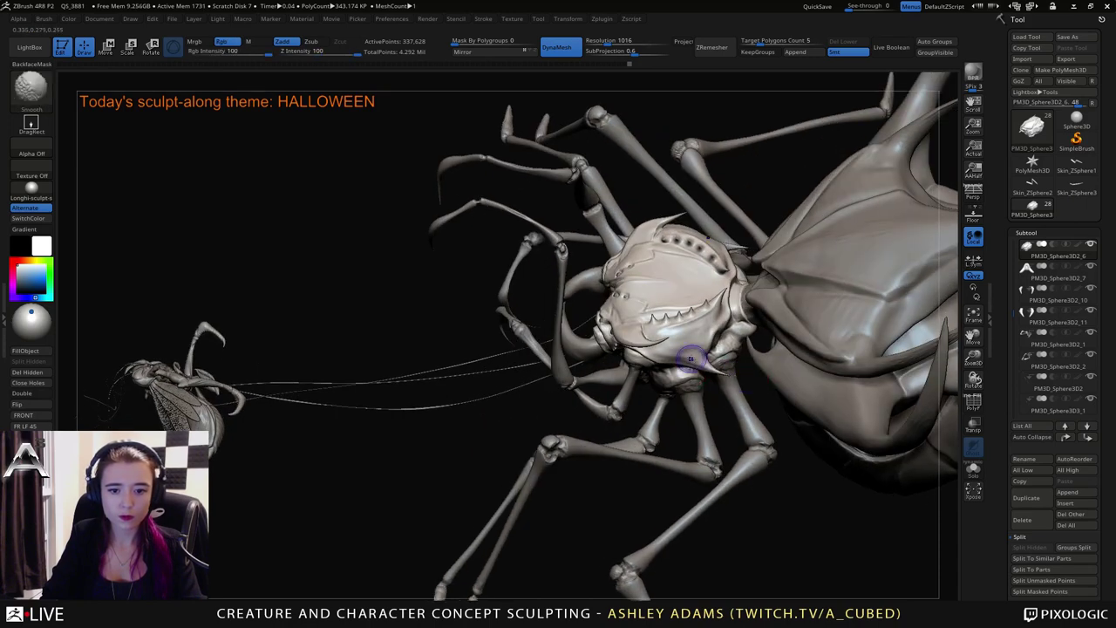
right_drag(673, 355, 678, 403)
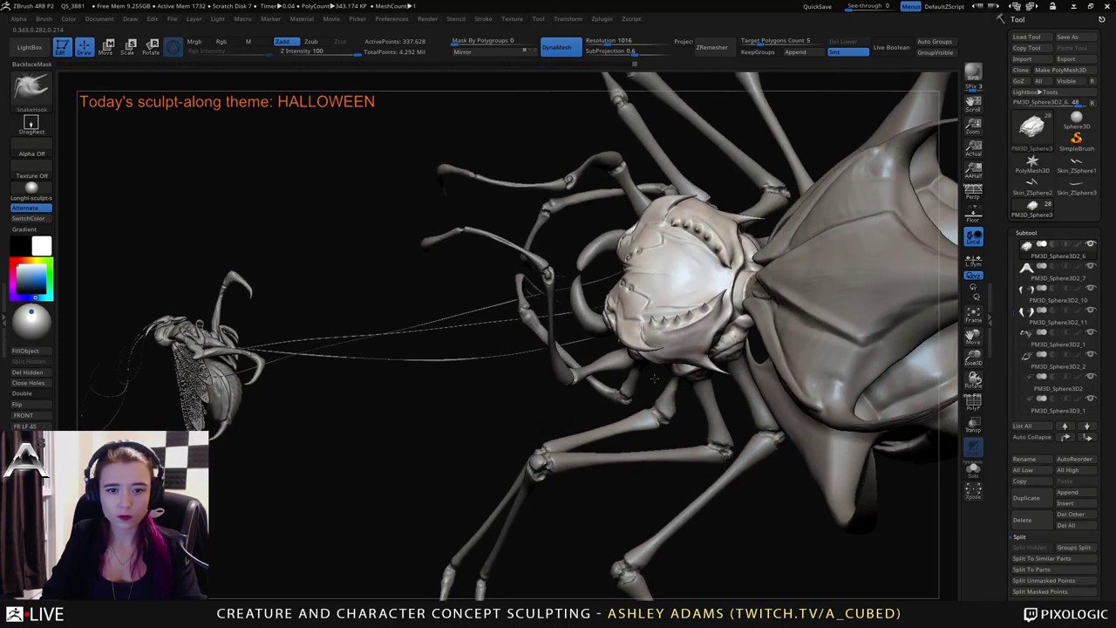
Carve a crease into the rear side of the head carapace near the neck with the DamStandard brush.
click(49, 19)
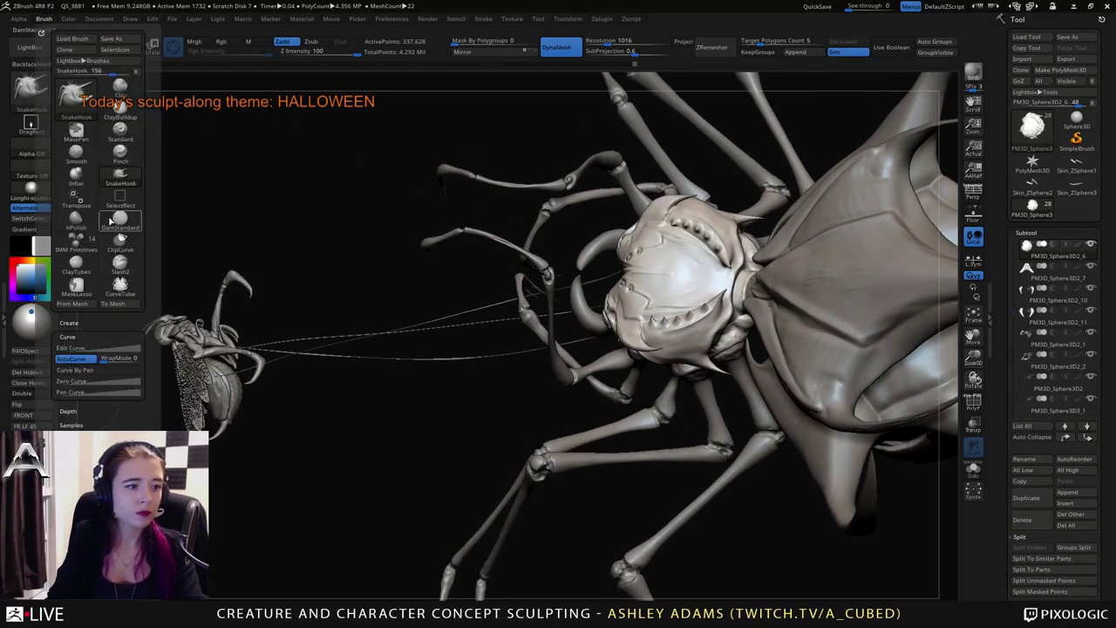
right_drag(652, 326, 650, 312)
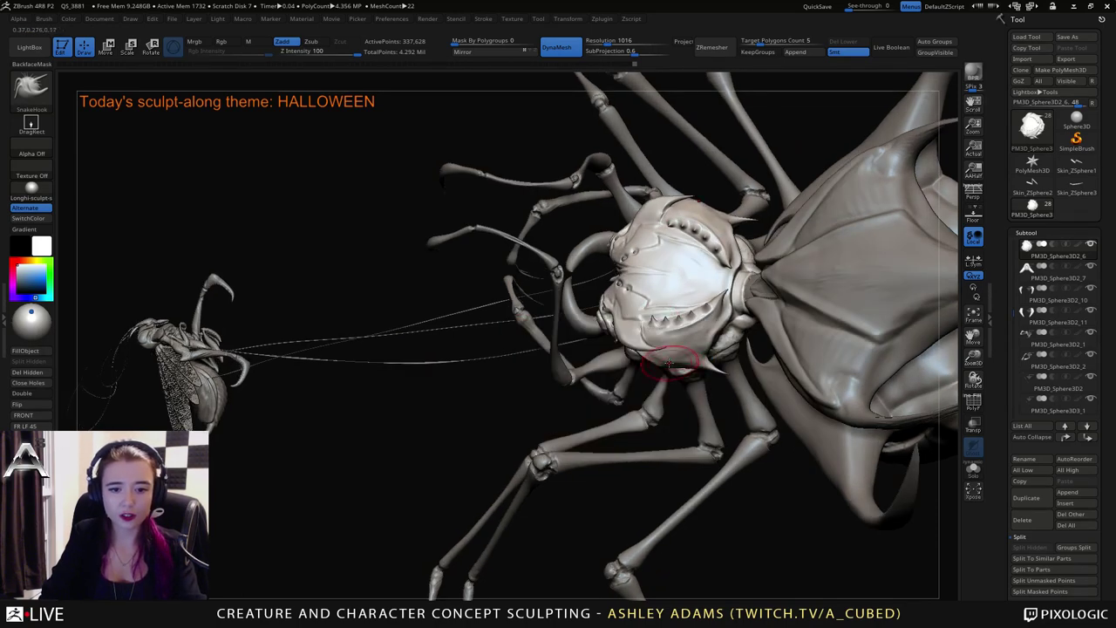
right_drag(670, 365, 661, 363)
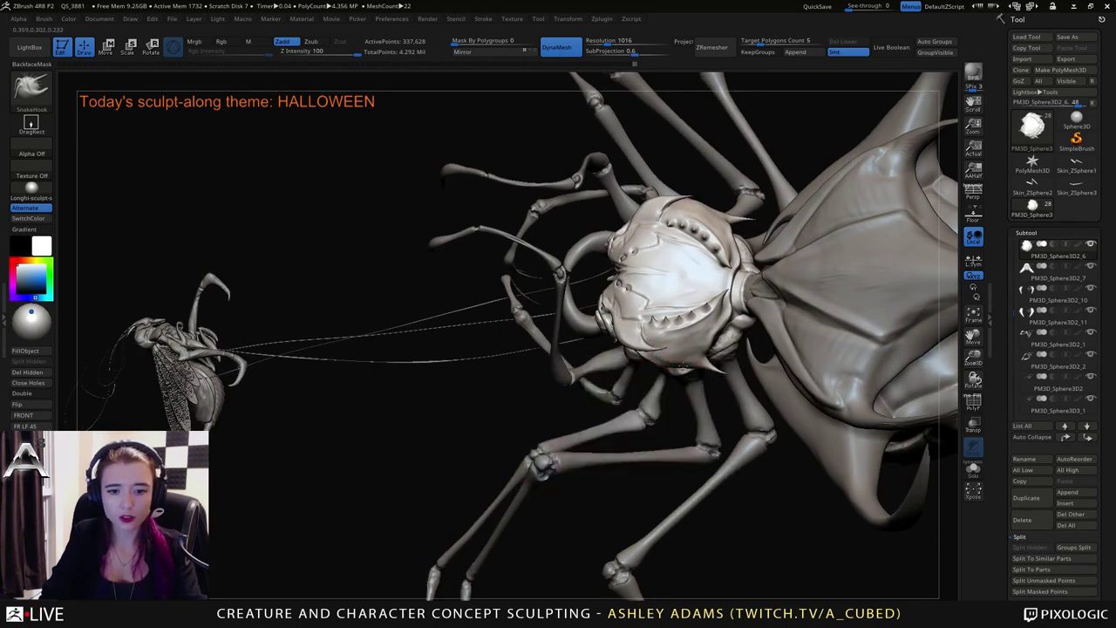
right_drag(681, 366, 550, 353)
mouse_move(488, 270)
right_down()
mouse_move(530, 329)
mouse_move(517, 288)
mouse_move(563, 280)
right_up()
key(b)
key(d)
key(s)
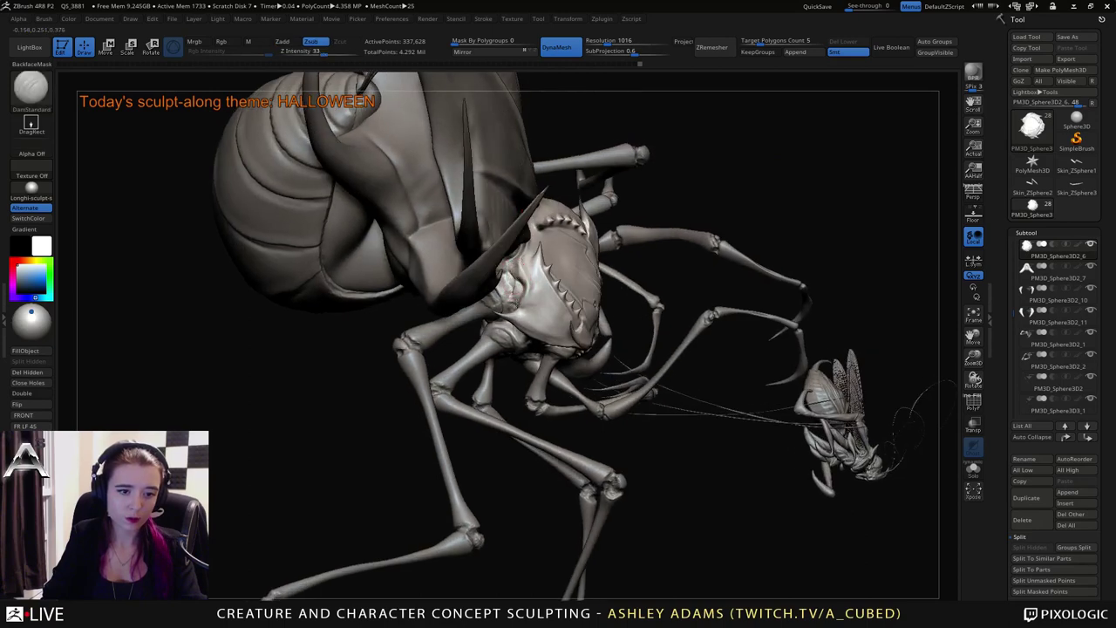
drag(507, 273, 520, 273)
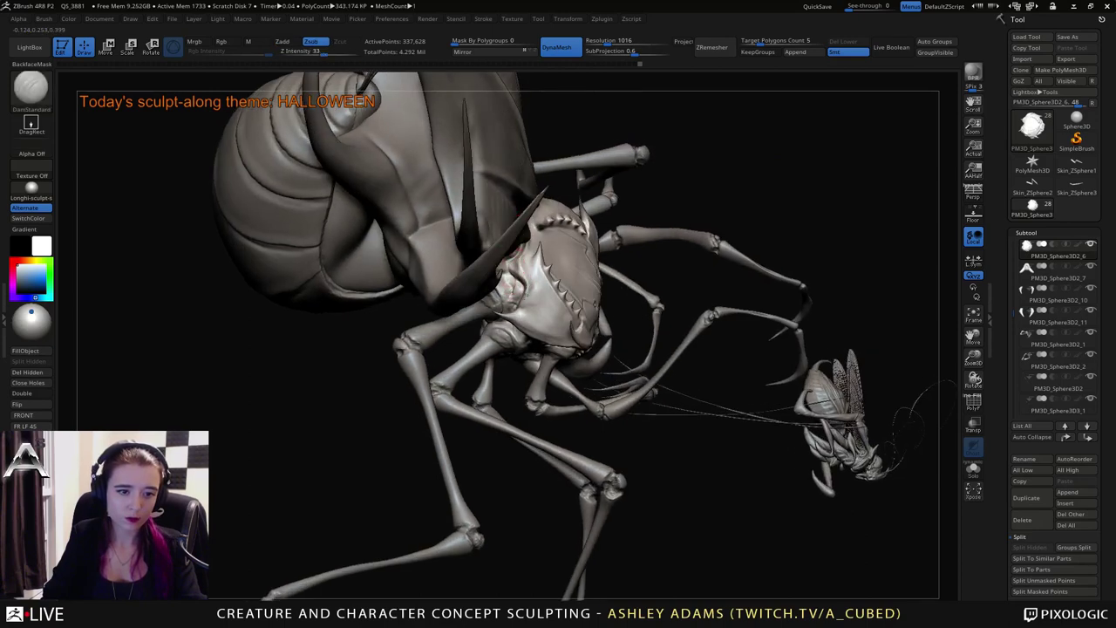
mouse_move(516, 307)
right_down()
mouse_move(532, 310)
mouse_move(554, 279)
mouse_move(572, 287)
mouse_move(579, 264)
mouse_move(565, 291)
mouse_move(560, 272)
mouse_move(609, 318)
mouse_move(456, 190)
mouse_move(504, 184)
right_up()
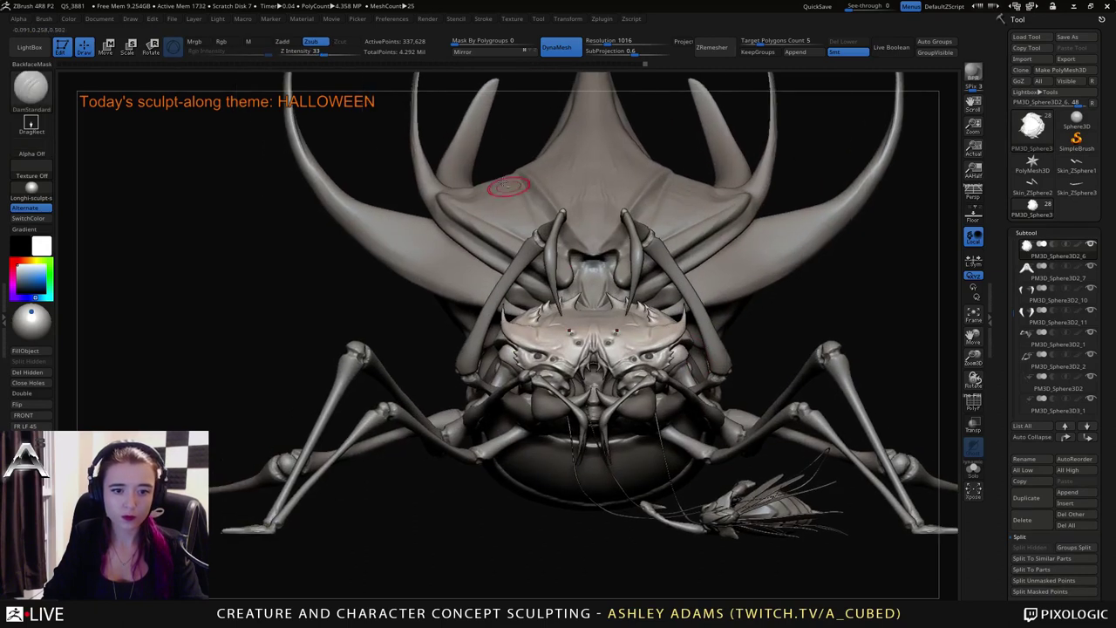
alt+right_drag(601, 232, 678, 302)
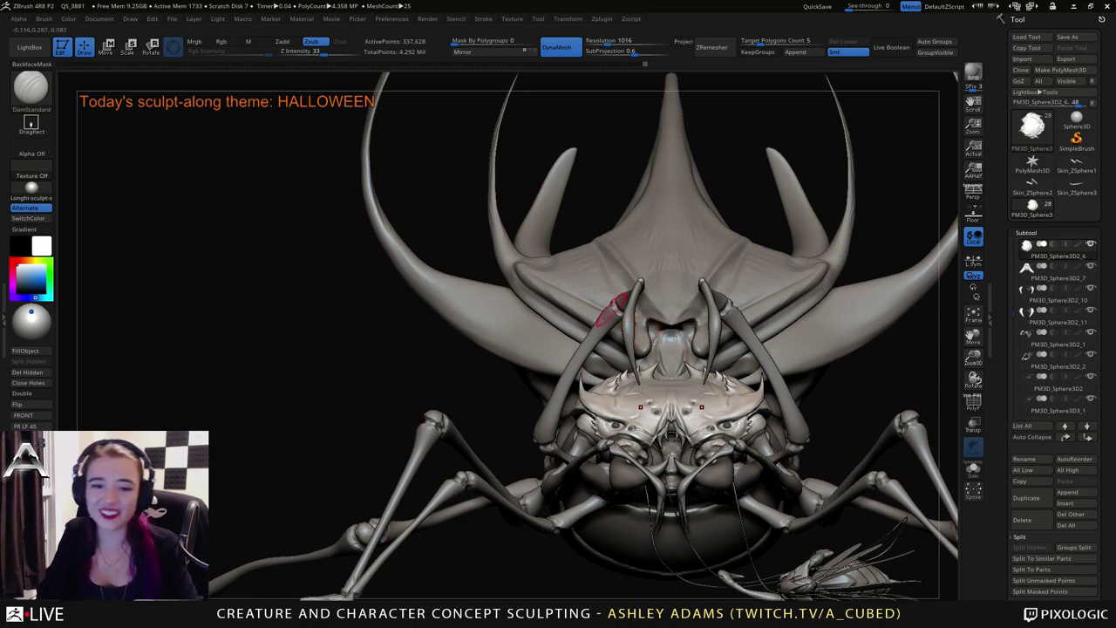
right_drag(610, 310, 689, 356)
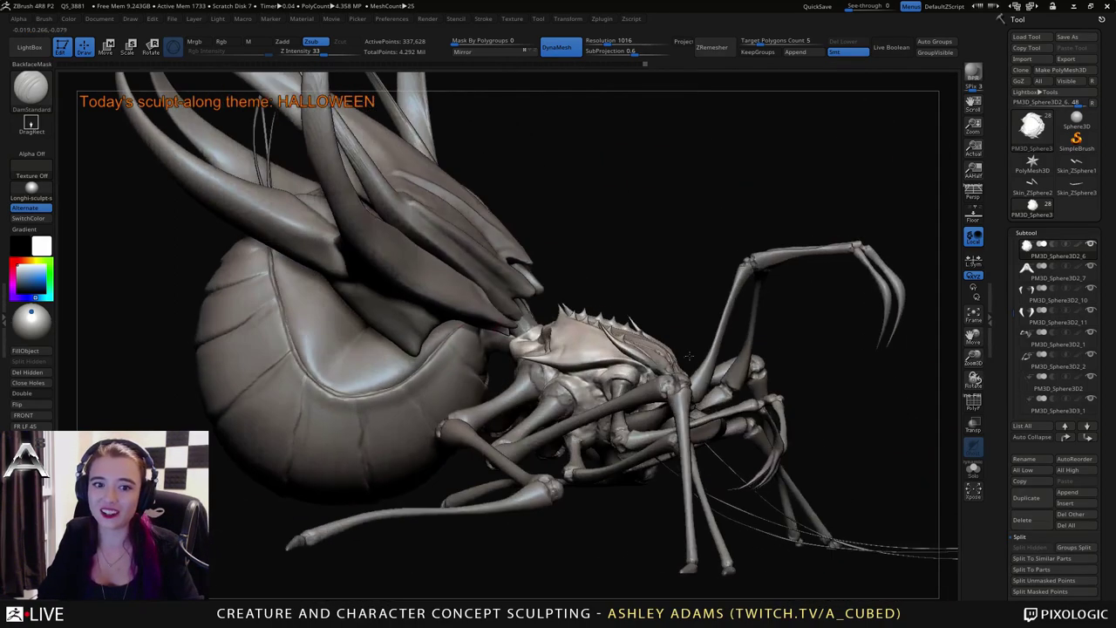
alt+right_drag(541, 352, 576, 325)
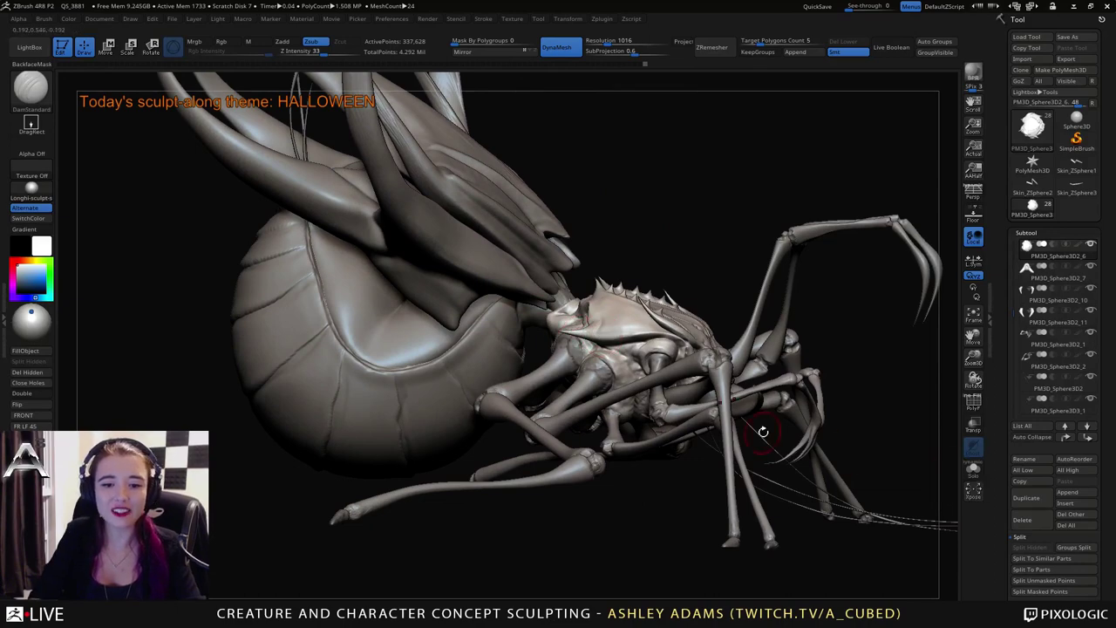
Make the leg subtool Skin_ZSphere4 active and update its DynaMesh.
alt+click(516, 392)
mouse_move(521, 392)
right_down()
mouse_move(582, 463)
mouse_move(528, 372)
right_up()
mouse_move(598, 124)
ctrl+mouse_down()
mouse_move(617, 129)
mouse_move(605, 175)
ctrl+mouse_up()
alt+right_drag(616, 319, 535, 184)
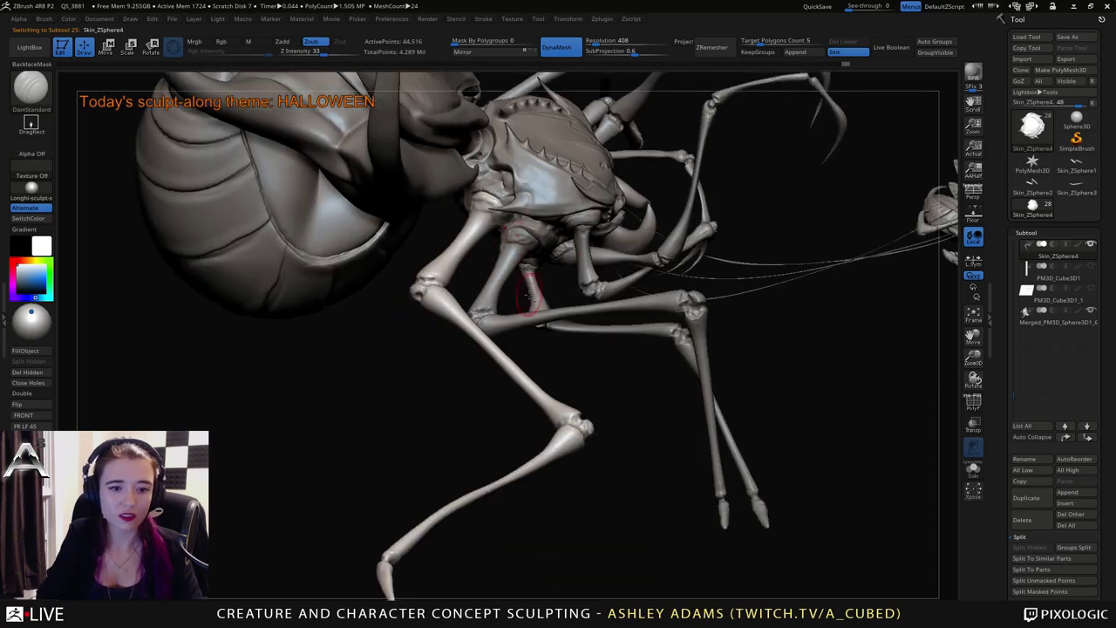
Update the DynaMesh of the neighbouring leg subtool and make the front limb subtool PM3D_Sphere3D2_1 active.
alt+click(511, 287)
ctrl+drag(578, 378, 623, 349)
alt+click(558, 326)
alt+click(595, 259)
right_drag(620, 346, 580, 314)
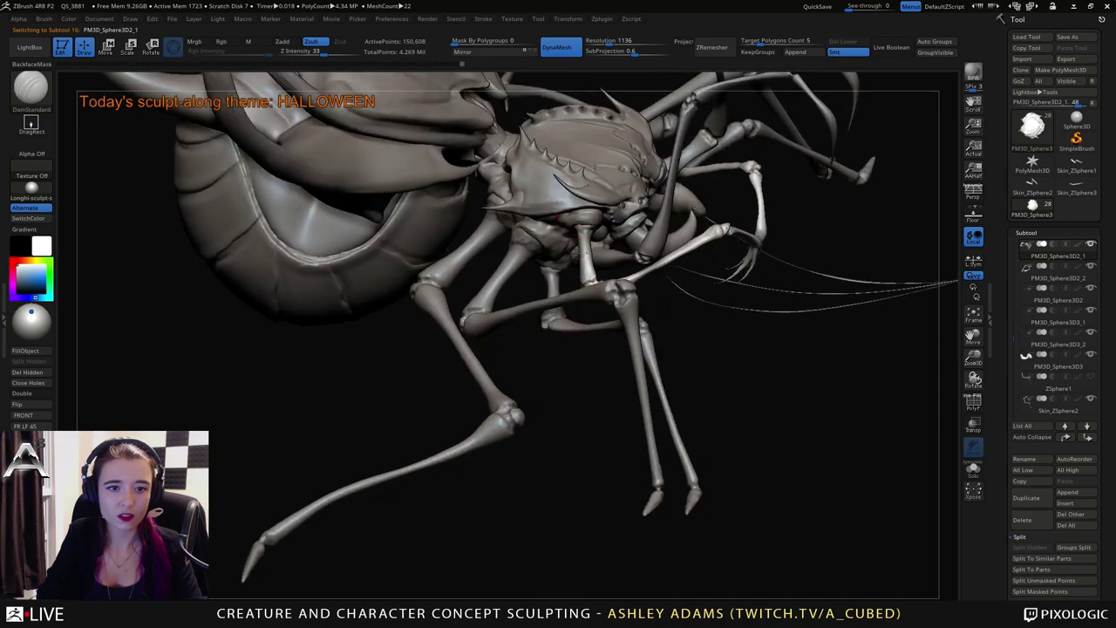
drag(560, 217, 571, 277)
Make the head carapace PM3D_Sphere3D2_6 active and mask its rear area around the neck with MaskPen.
alt+click(509, 259)
right_drag(513, 262, 614, 315)
right_click(534, 292)
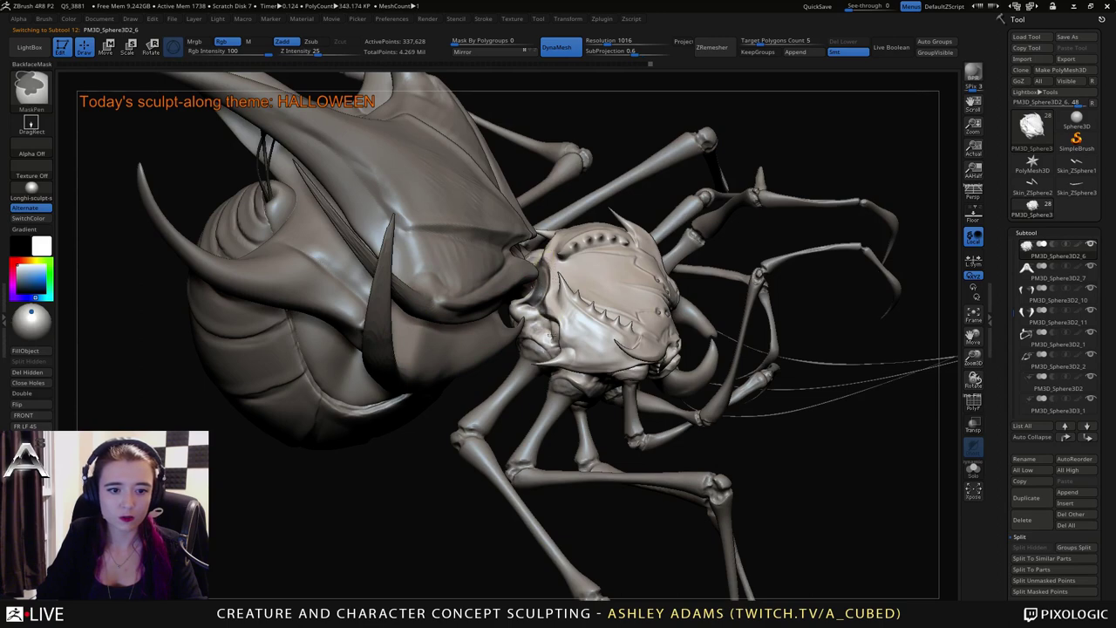
right_drag(553, 277, 536, 311)
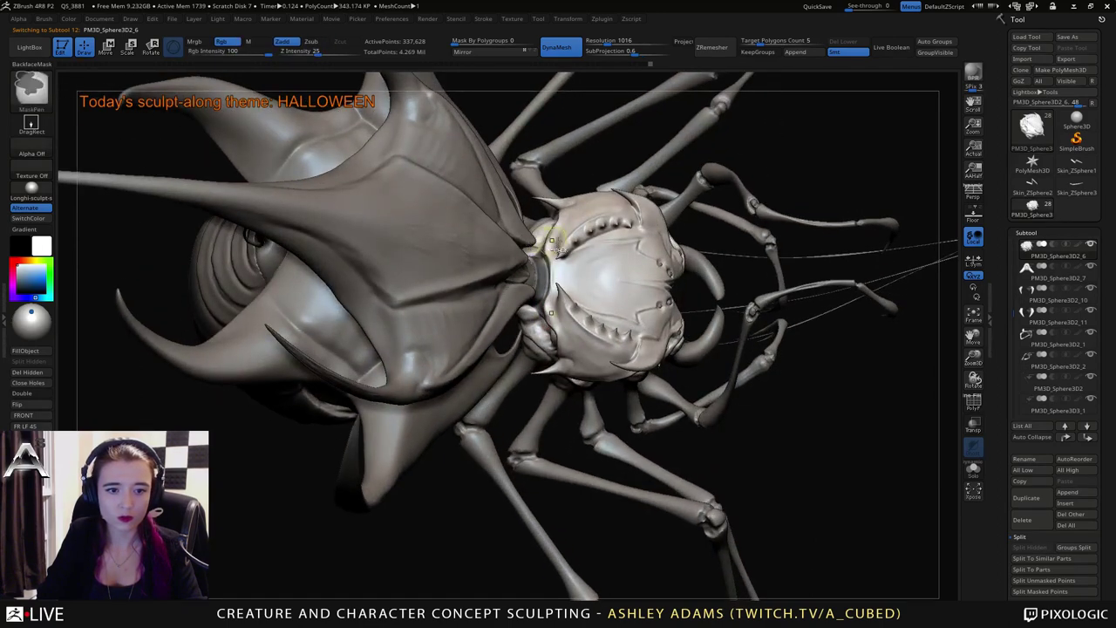
right_drag(546, 245, 557, 205)
right_drag(576, 261, 649, 242)
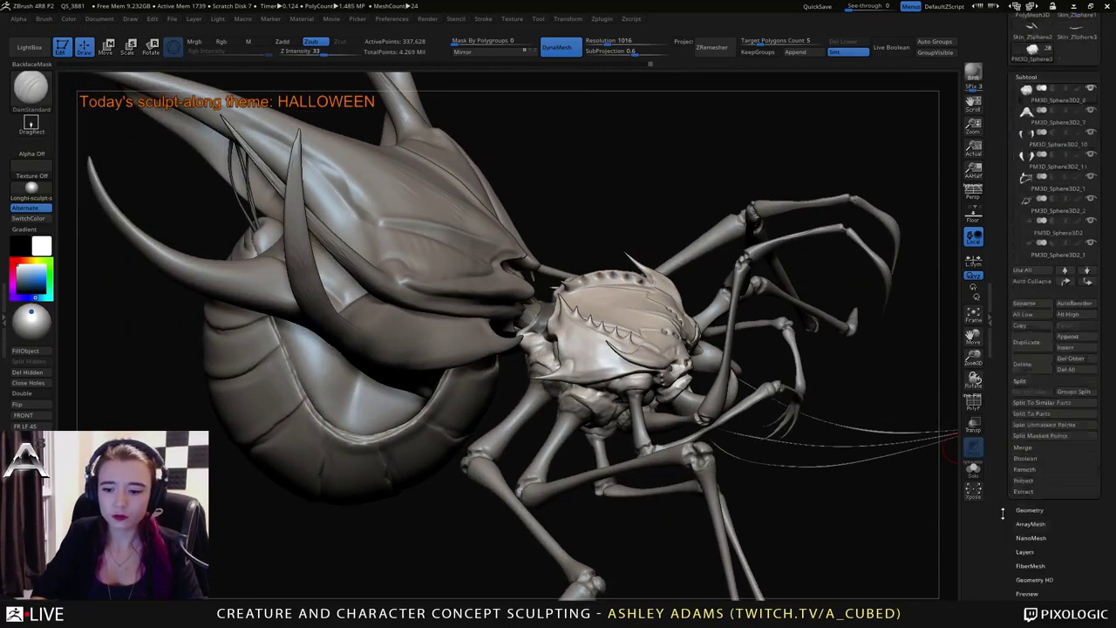
Preview a FiberMesh on the head carapace's rear neck area with MaxFibers about 22, Length about 1605 and Coverage about 3.86.
scroll(1041, 444, down, 5)
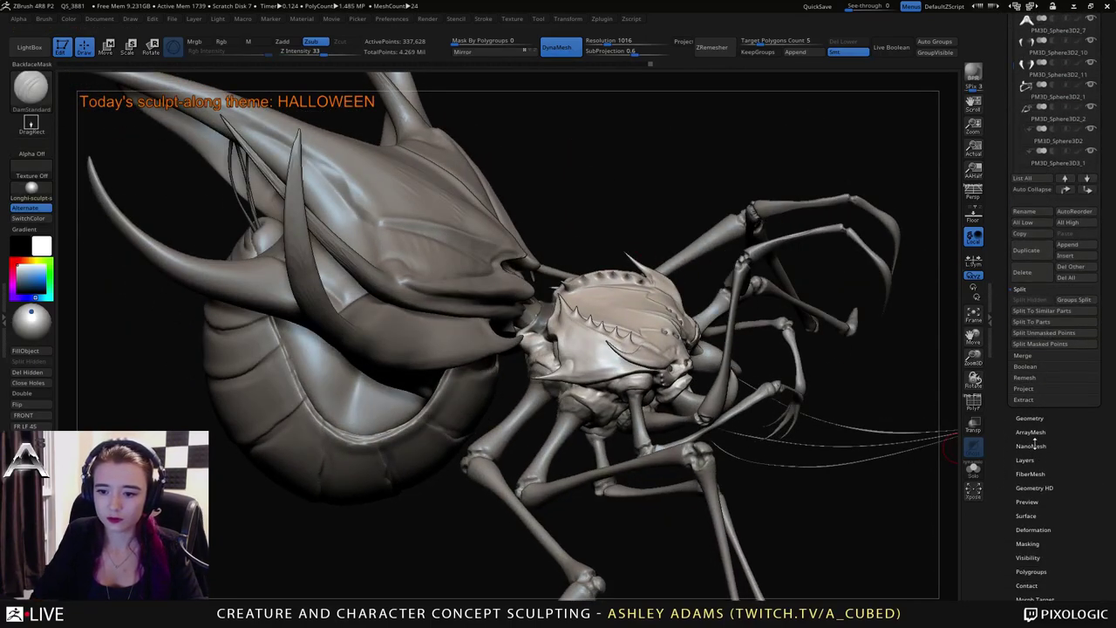
click(1031, 471)
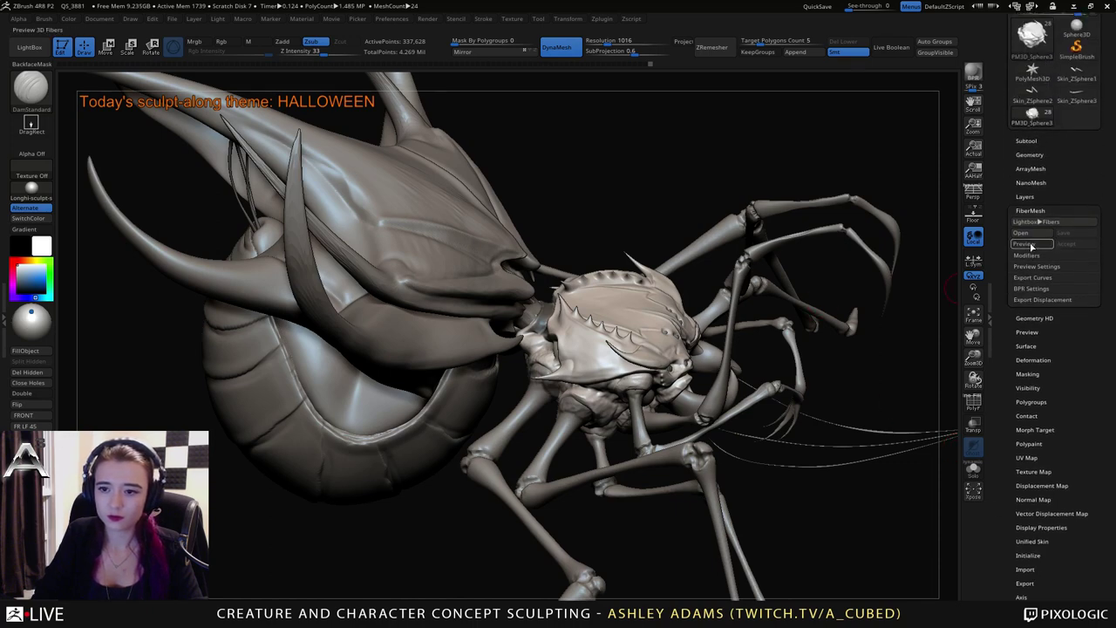
click(1030, 244)
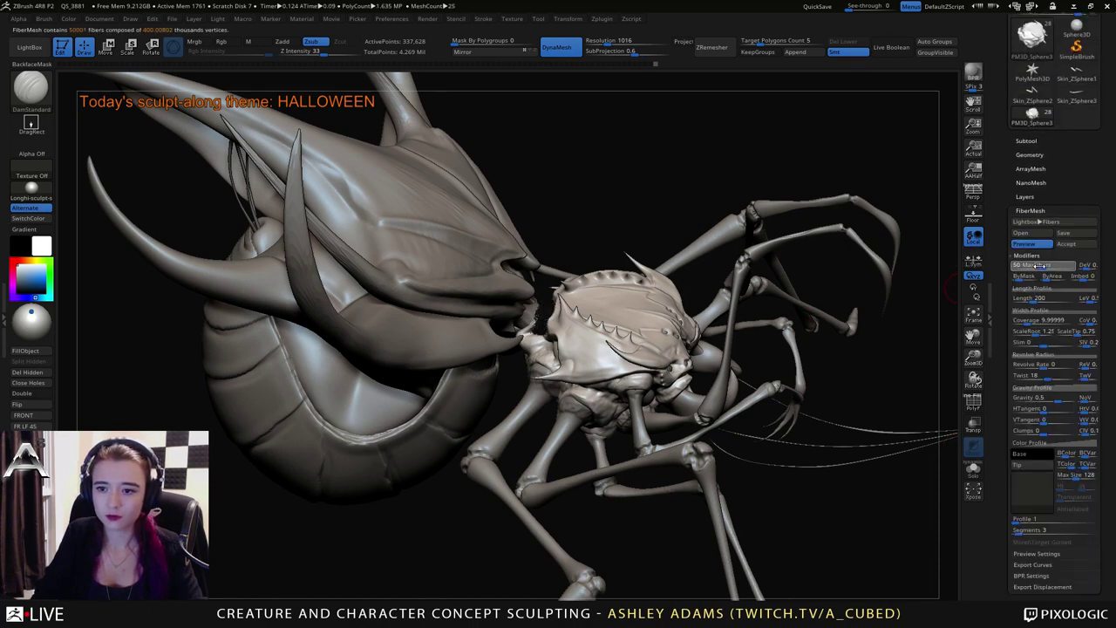
drag(1039, 263, 1037, 321)
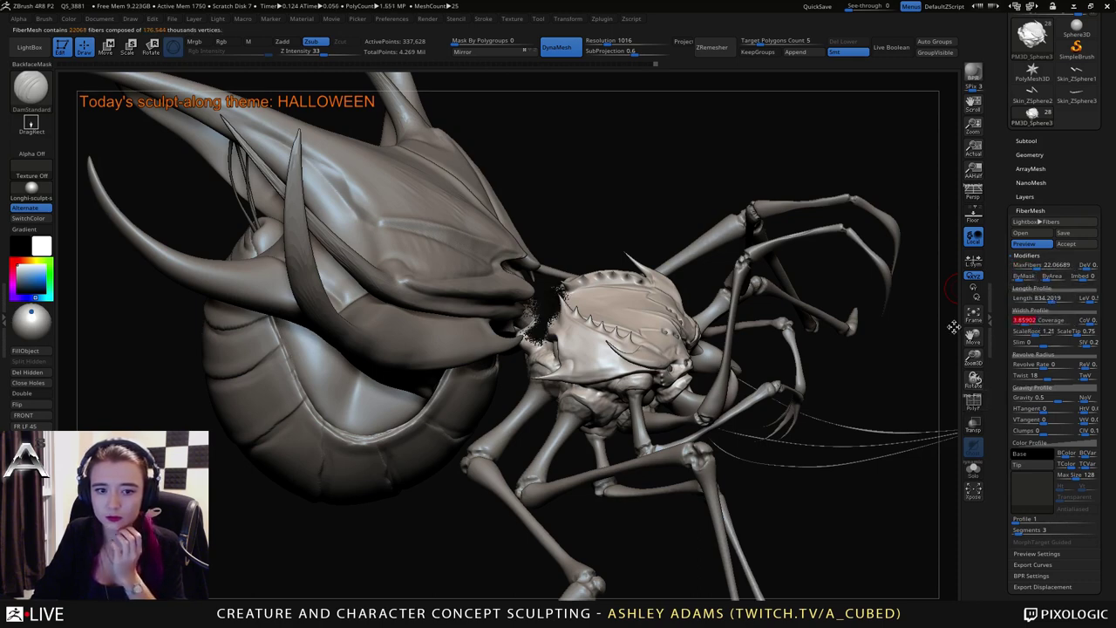
drag(952, 327, 756, 356)
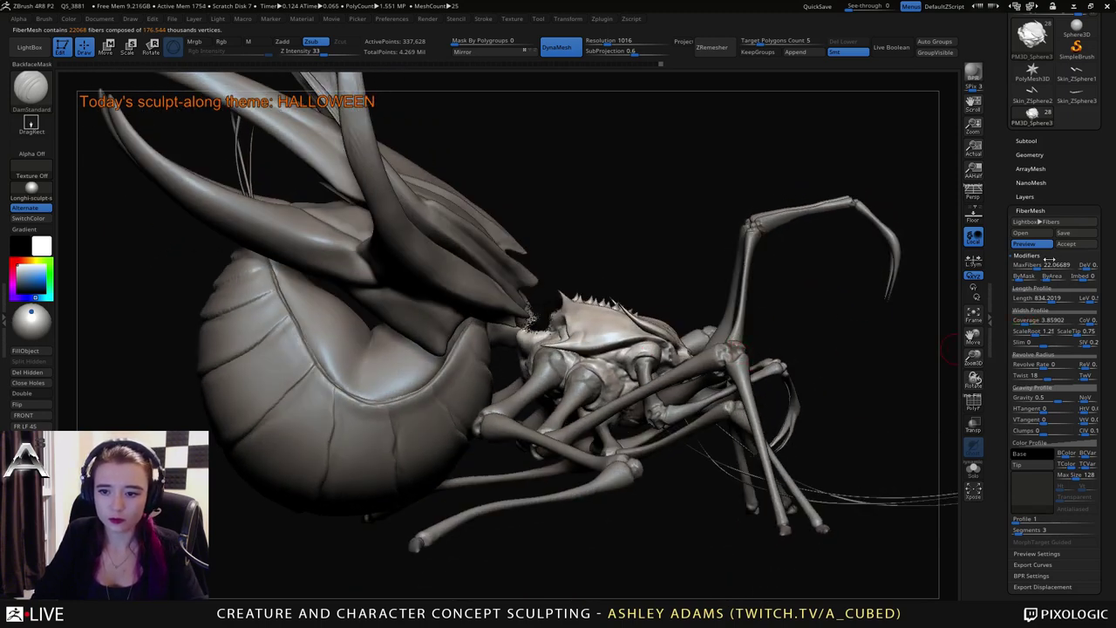
drag(1046, 299, 1068, 299)
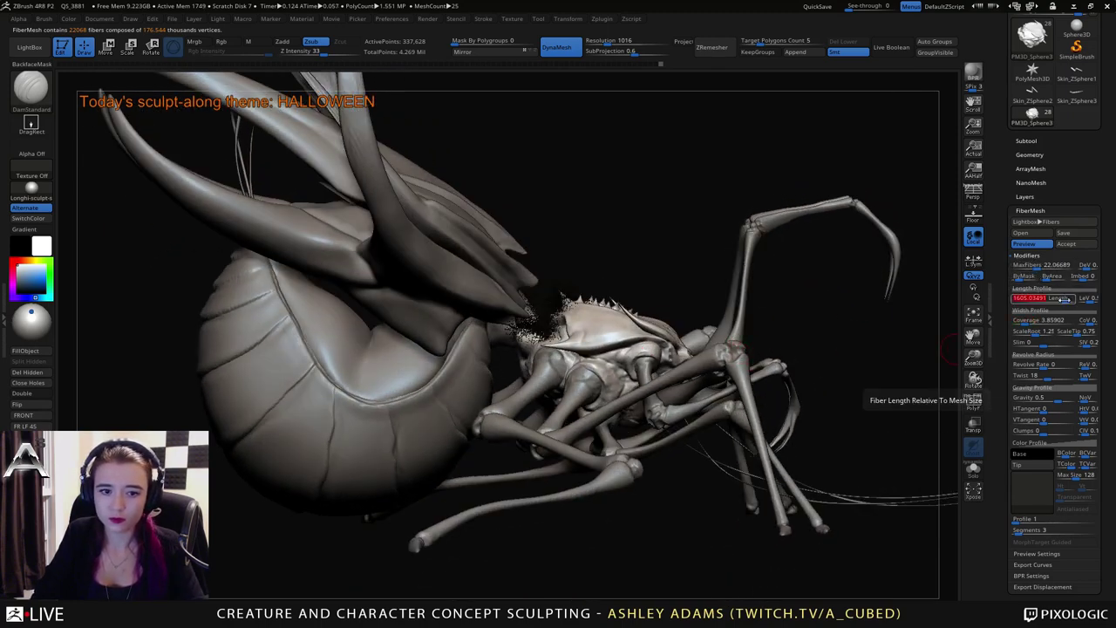
Set both the base and tip colours of the previewed fibers to white.
click(1033, 457)
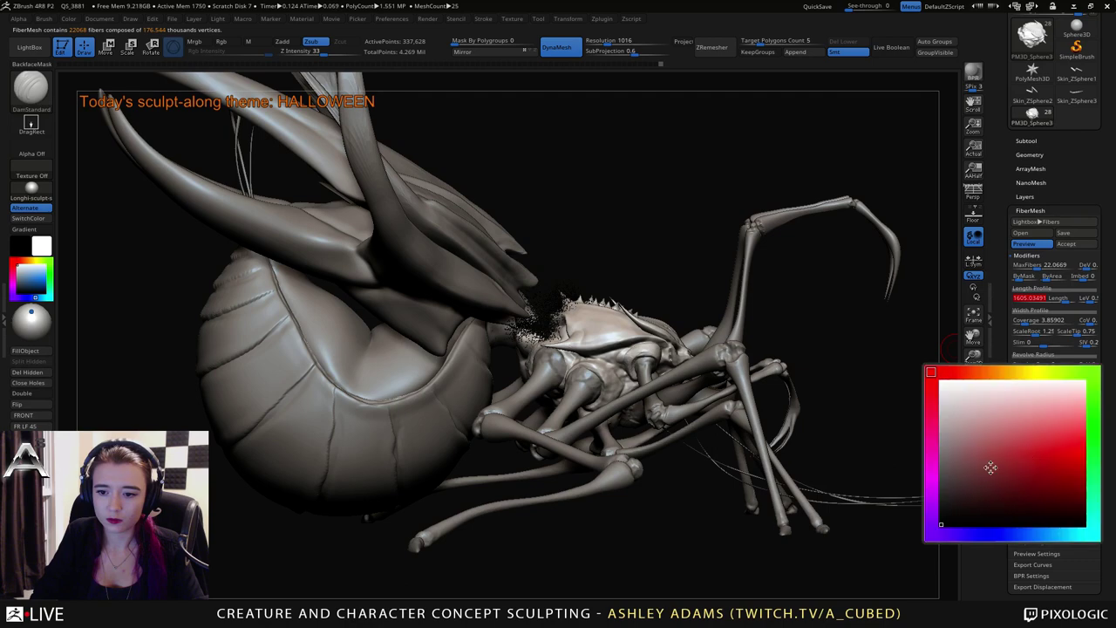
click(934, 373)
click(1034, 466)
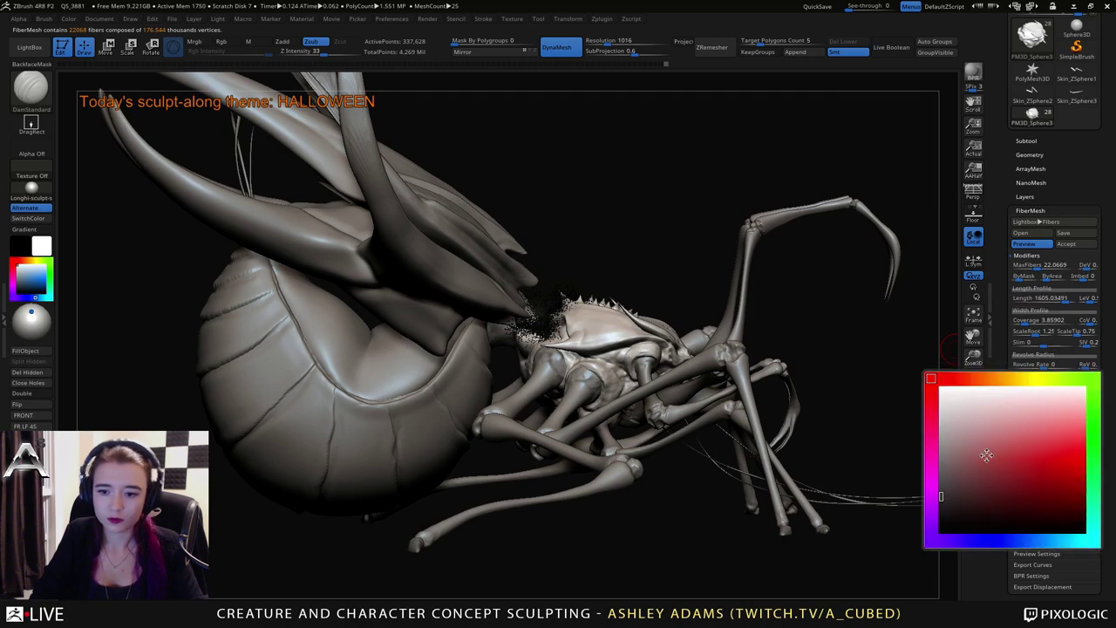
click(1002, 436)
click(1025, 466)
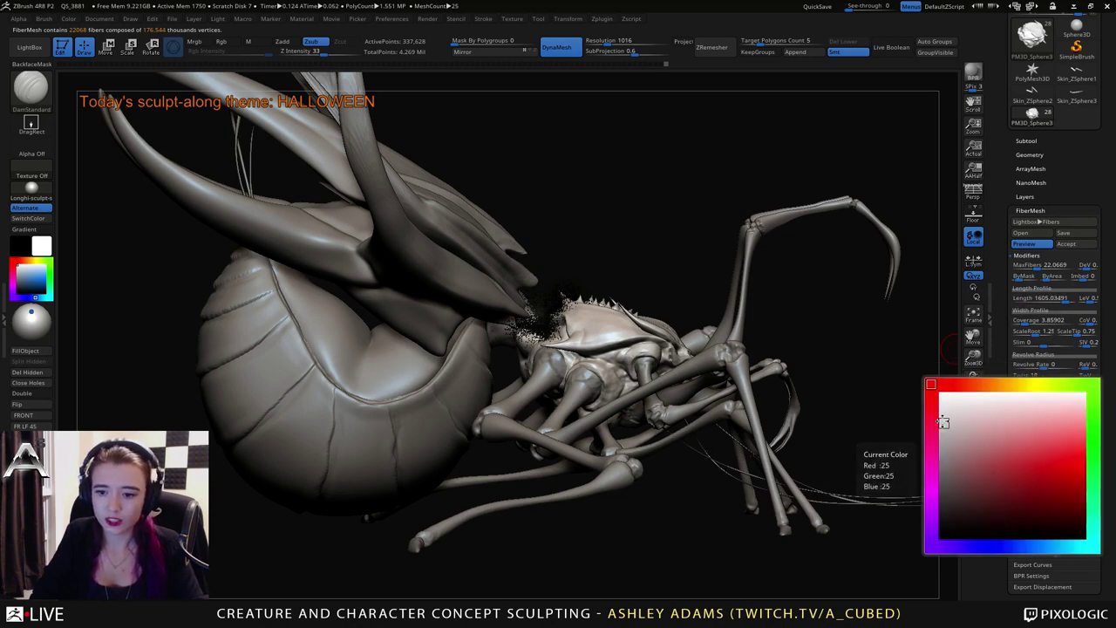
click(926, 385)
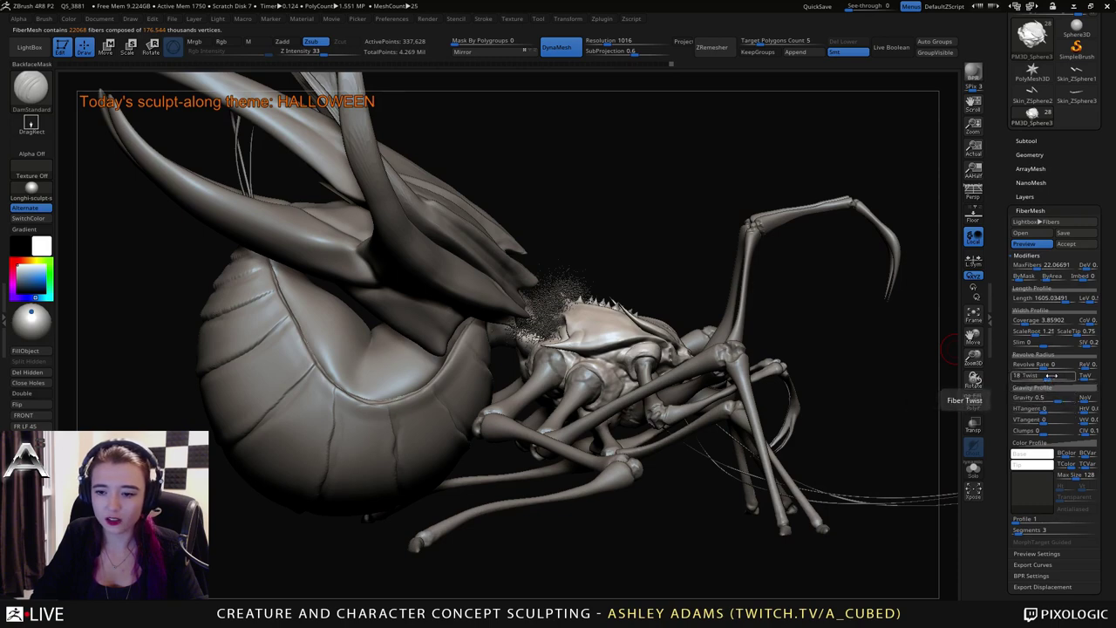
Set the fibers' Twist to 0, Gravity to about 0.01, Coverage to about 110, MaxFibers to about 3.3, Length to about 1354 and LeV to 1.
drag(1051, 377, 1045, 399)
drag(854, 362, 756, 294)
drag(1029, 322, 1059, 321)
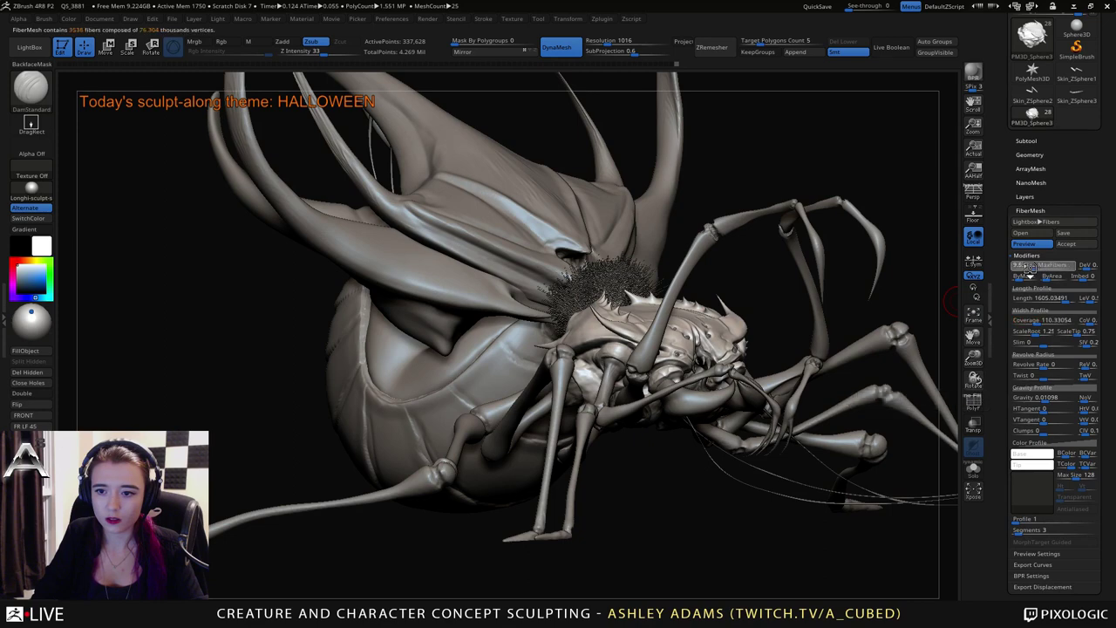
drag(1044, 266, 1038, 266)
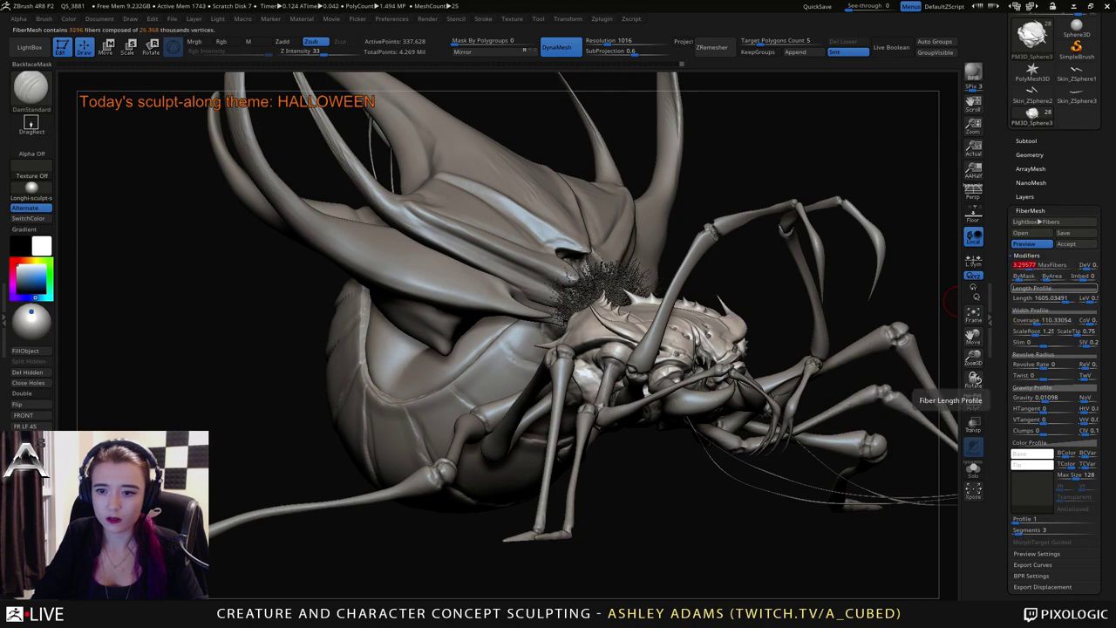
drag(1067, 300, 1102, 299)
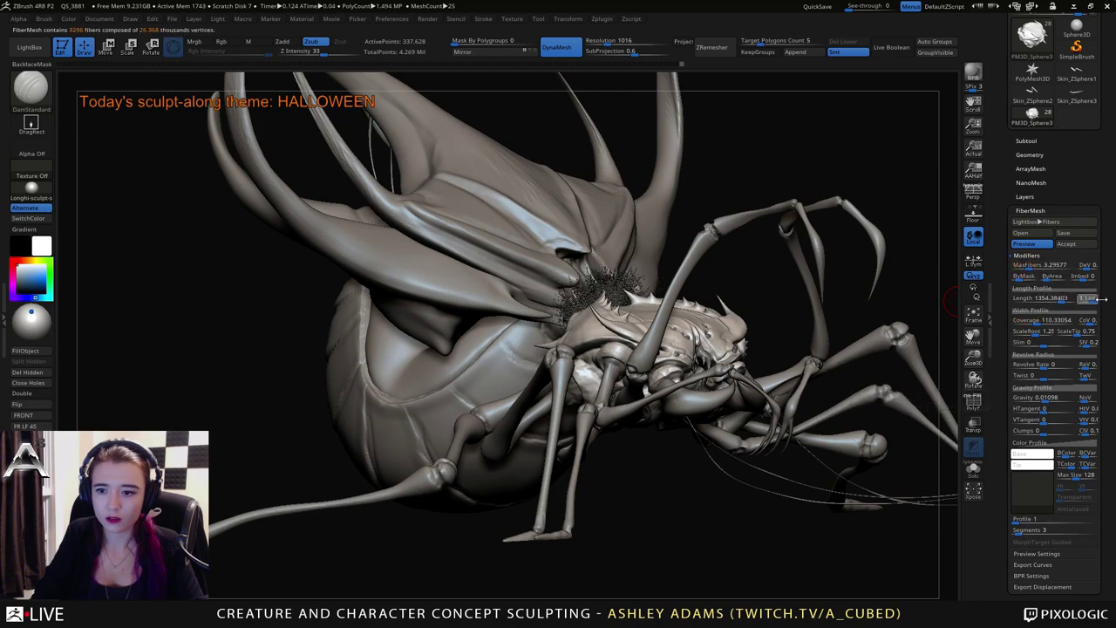
Examine the previewed neck fibers behind the head carapace from the side and the front.
drag(888, 333, 942, 338)
drag(749, 331, 737, 315)
ctrl+right_drag(742, 319, 750, 359)
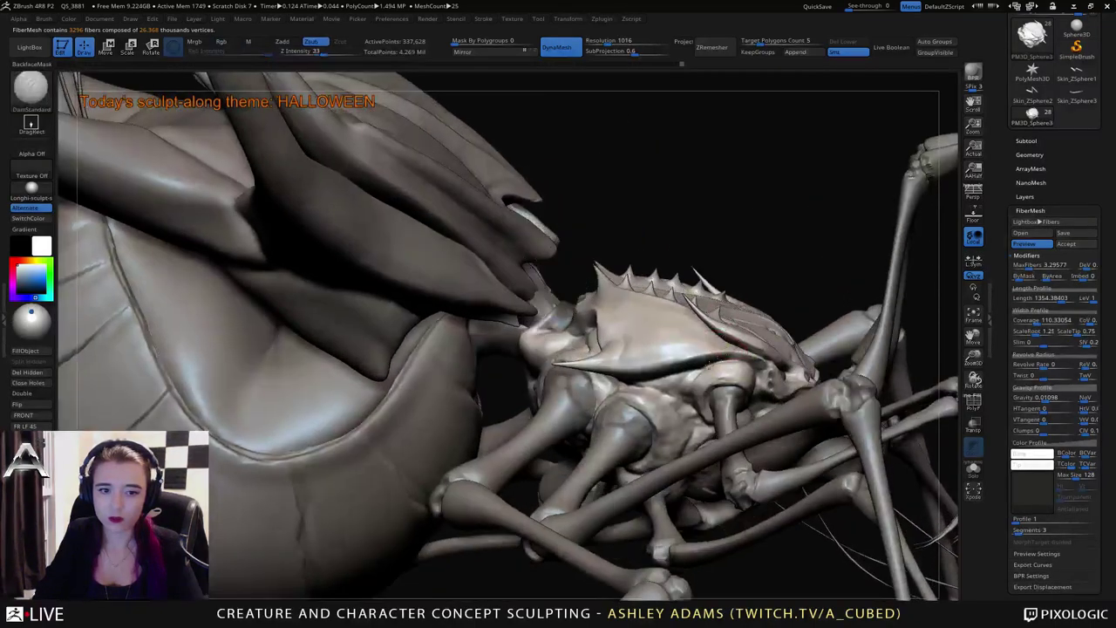
right_drag(789, 310, 751, 356)
mouse_move(781, 391)
right_down()
mouse_move(773, 398)
mouse_move(782, 381)
right_up()
mouse_move(866, 361)
ctrl+right_down()
mouse_move(855, 347)
mouse_move(864, 361)
ctrl+right_up()
drag(698, 393, 671, 394)
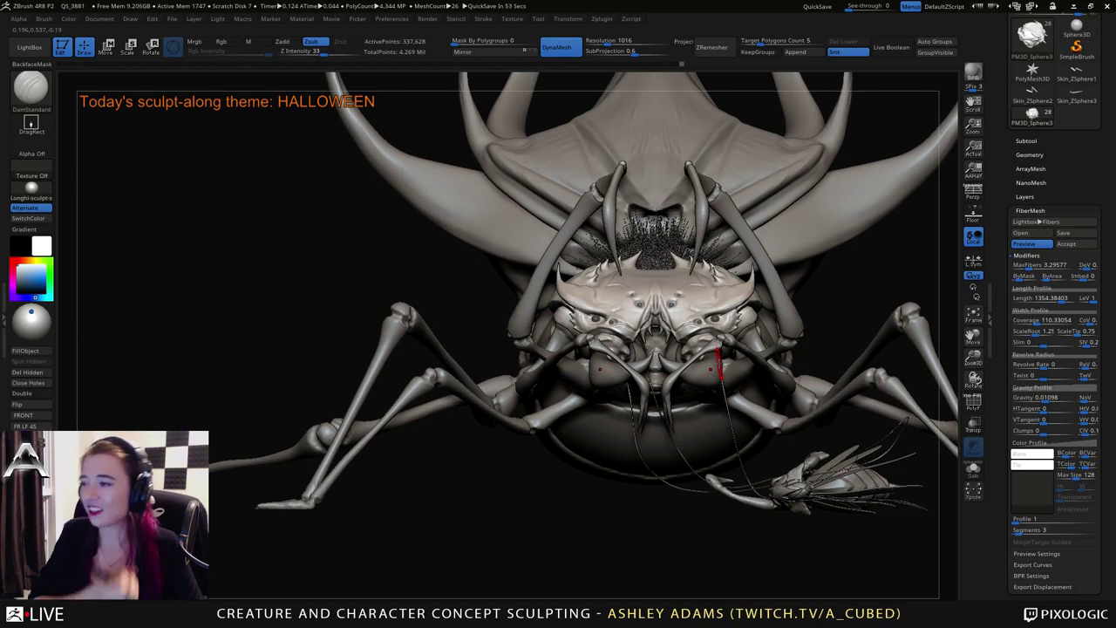
Accept the previewed neck FiberMesh as a new subtool behind the head carapace.
click(50, 17)
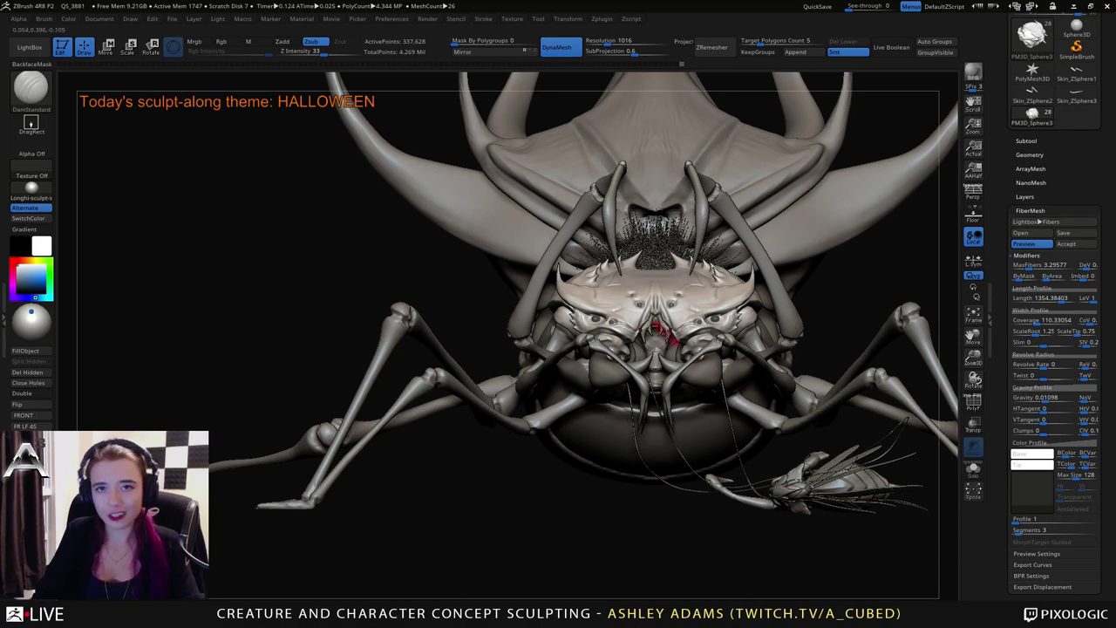
mouse_move(582, 286)
right_down()
mouse_move(632, 296)
mouse_move(555, 249)
mouse_move(536, 259)
mouse_move(632, 375)
mouse_move(752, 256)
right_up()
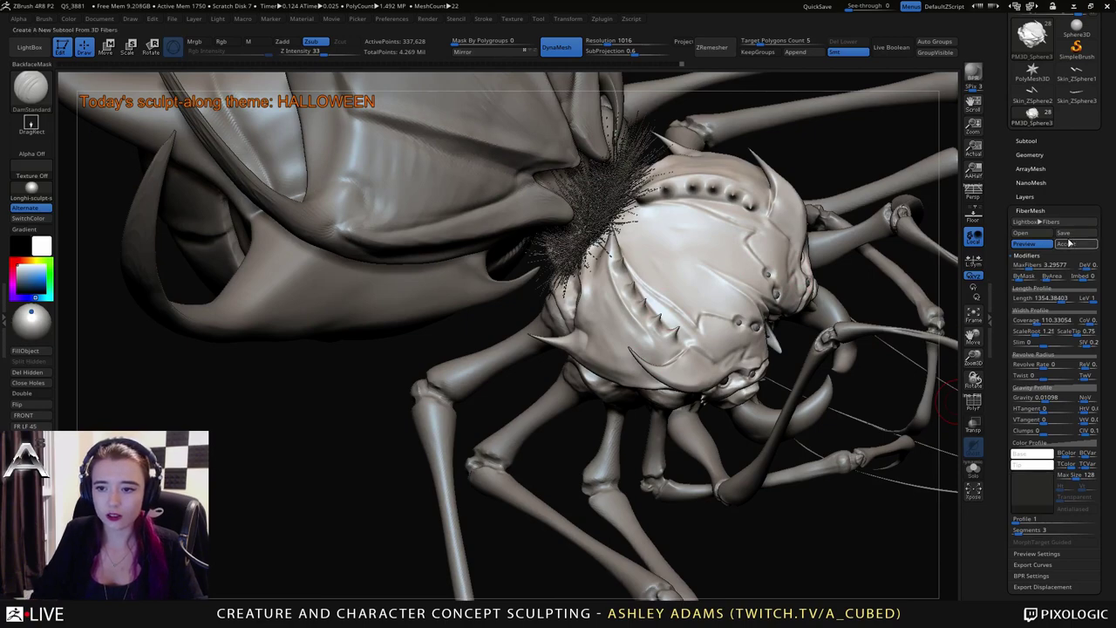
click(1066, 243)
ctrl+right_drag(745, 399, 672, 281)
right_click(635, 340)
mouse_move(881, 301)
right_down()
mouse_move(707, 300)
mouse_move(575, 261)
mouse_move(528, 281)
mouse_move(514, 306)
mouse_move(623, 353)
mouse_move(584, 327)
mouse_move(612, 384)
right_up()
Reselect the head carapace subtool and mask the body surface below the carapace's side edge, around the leg bases.
alt+click(608, 360)
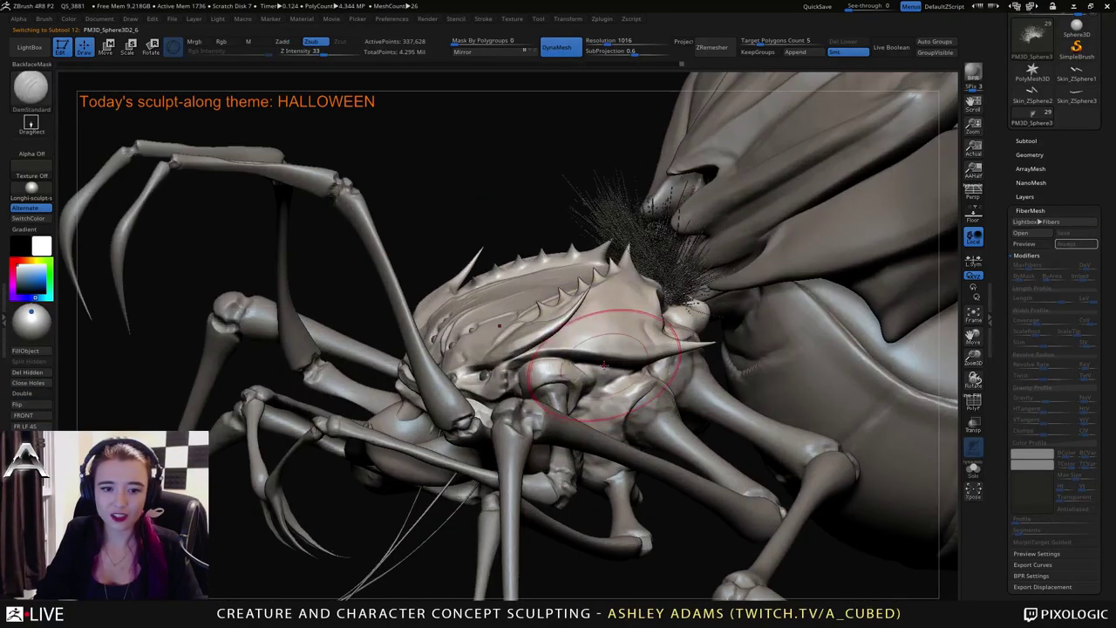
right_click(610, 366)
drag(611, 370, 590, 370)
right_drag(649, 383, 591, 361)
key(ctrl)
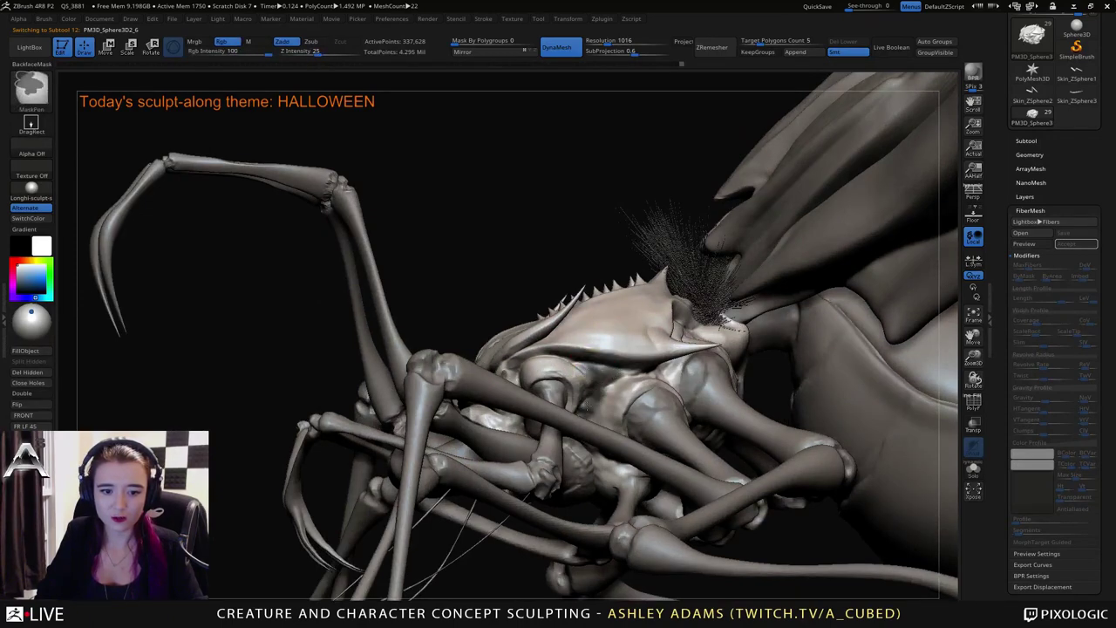
ctrl+click(631, 373)
right_click(614, 370)
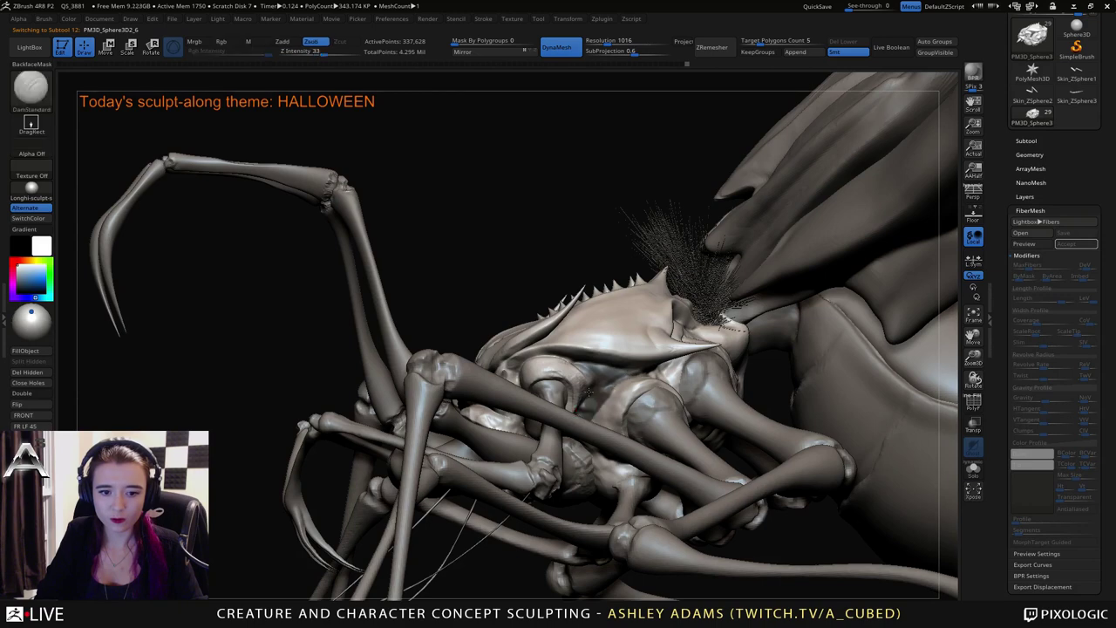
mouse_move(604, 397)
right_down()
mouse_move(576, 383)
mouse_move(574, 426)
right_up()
right_click(573, 431)
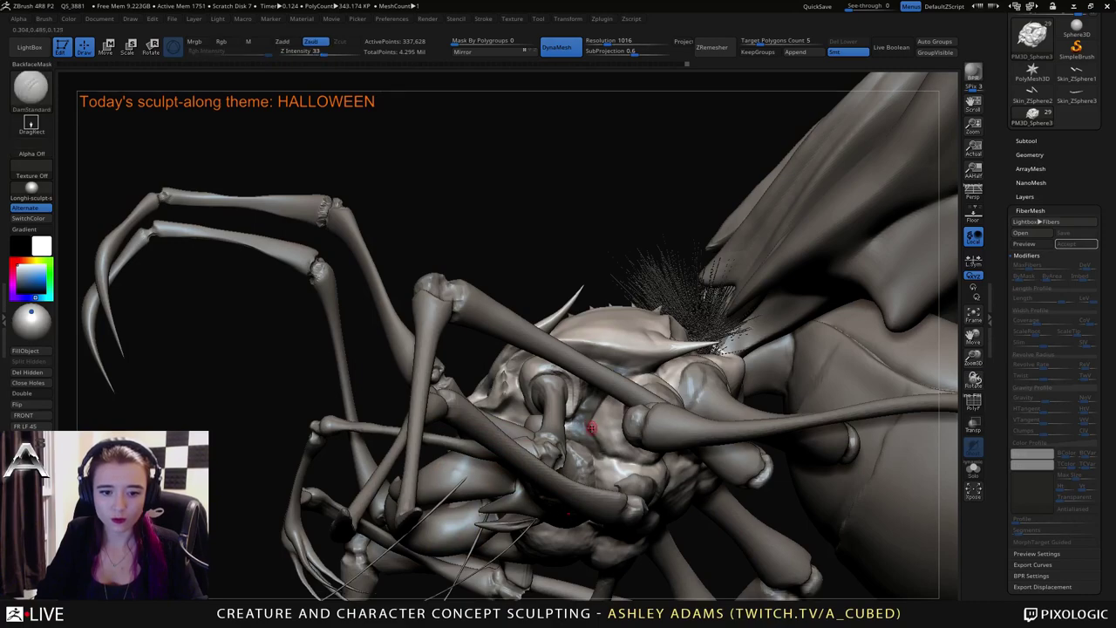
right_drag(596, 431, 575, 429)
drag(589, 444, 590, 376)
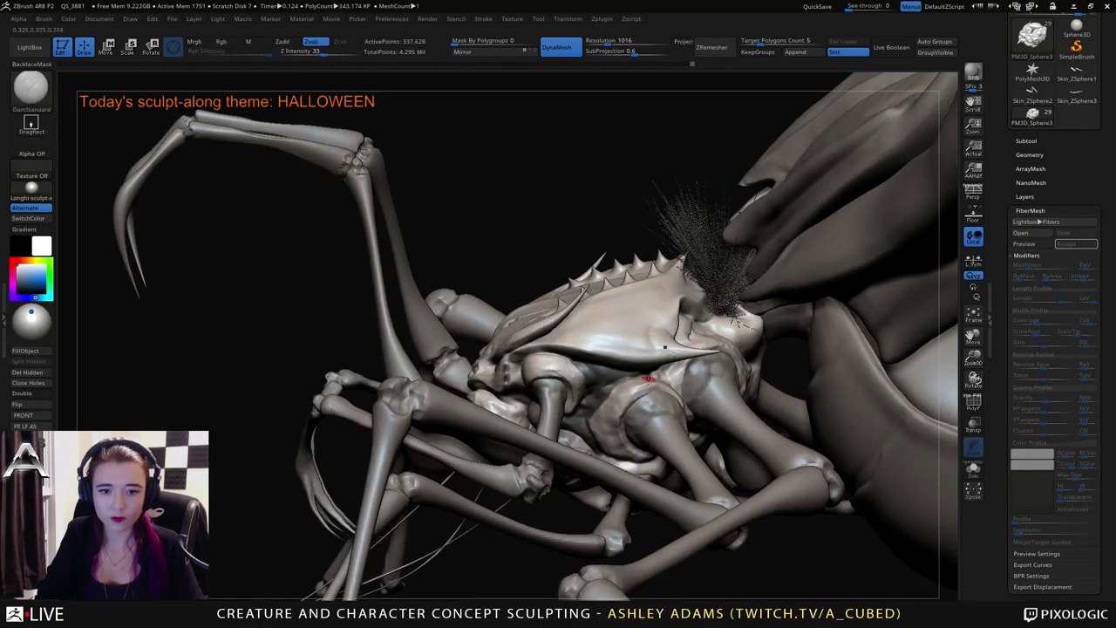
Preview a FiberMesh on the masked side areas with MaxFibers about 0.77 and Length about 1024.
mouse_move(654, 387)
ctrl+right_down()
mouse_move(660, 399)
mouse_move(728, 416)
ctrl+right_up()
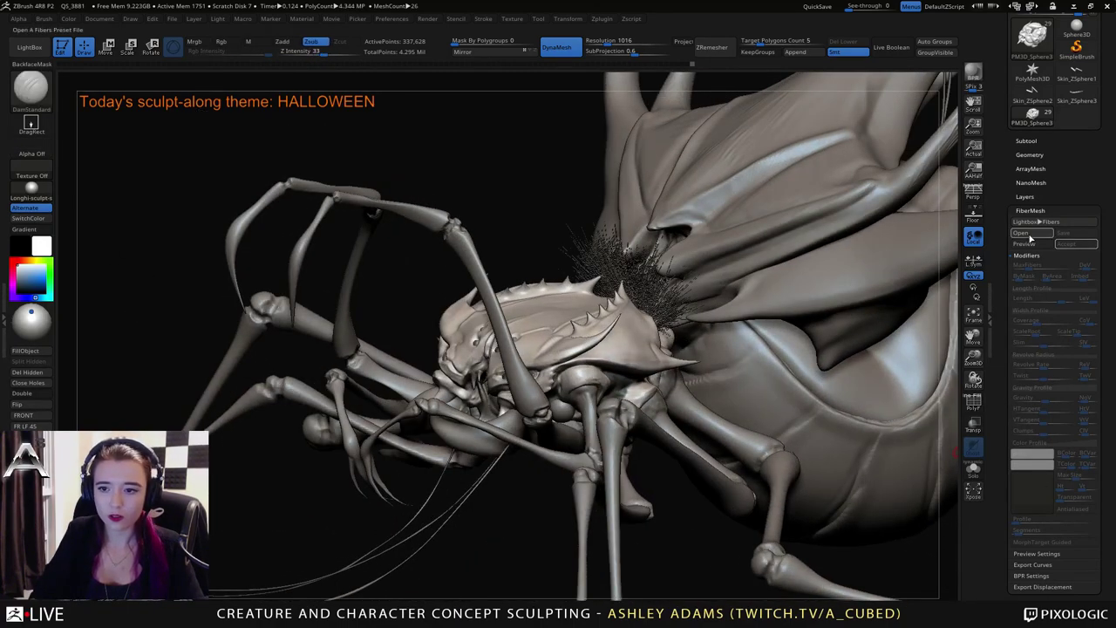
click(1035, 248)
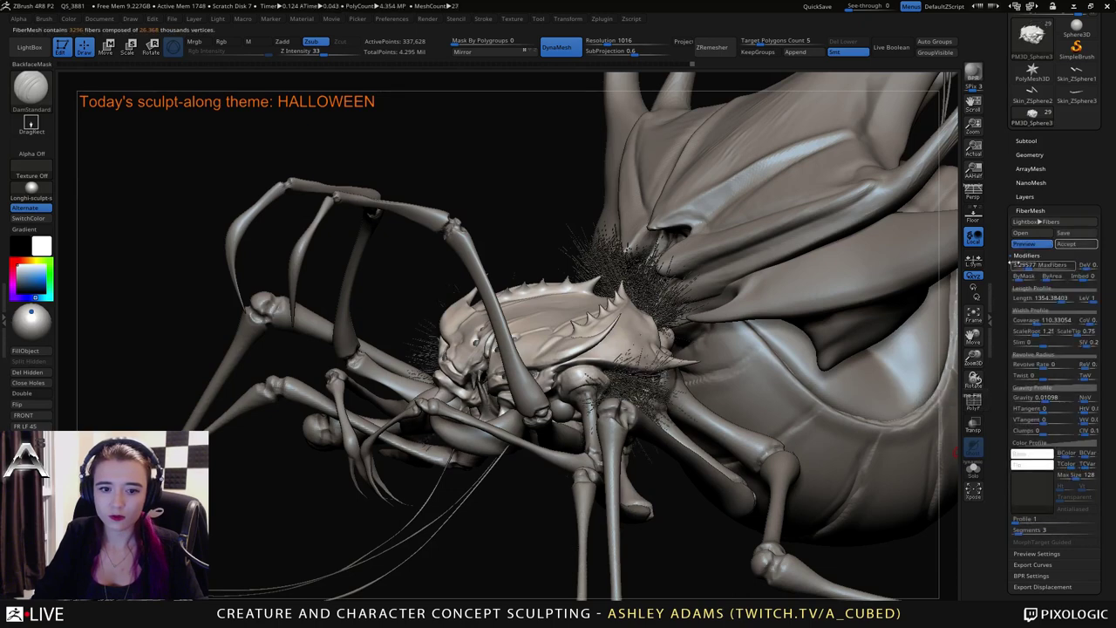
drag(924, 429, 761, 417)
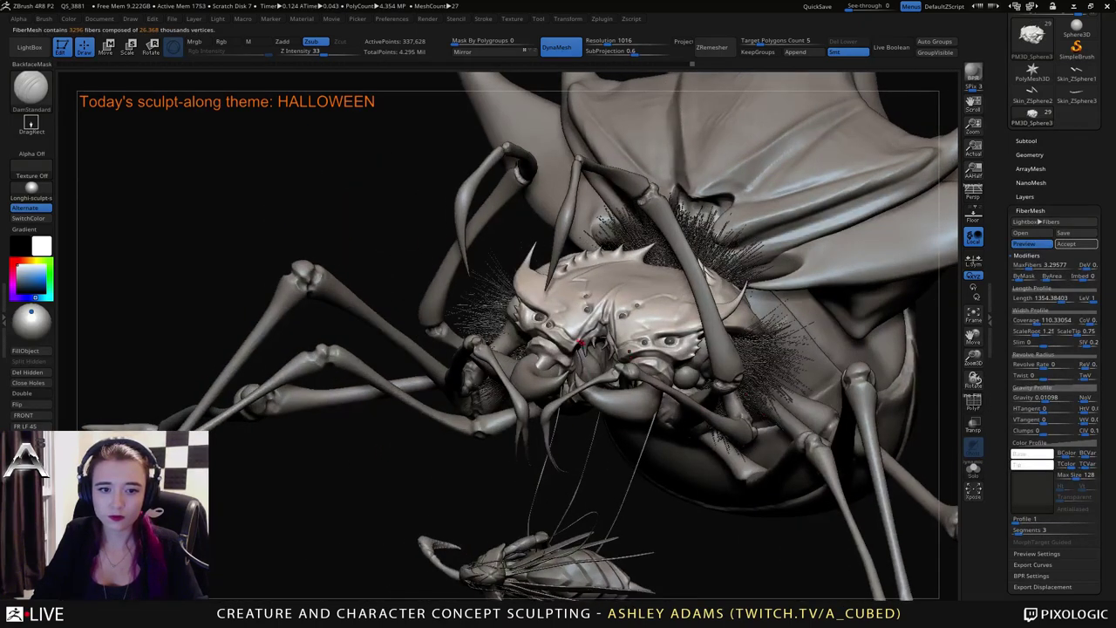
drag(1028, 266, 1053, 298)
drag(558, 515, 663, 514)
drag(576, 488, 678, 495)
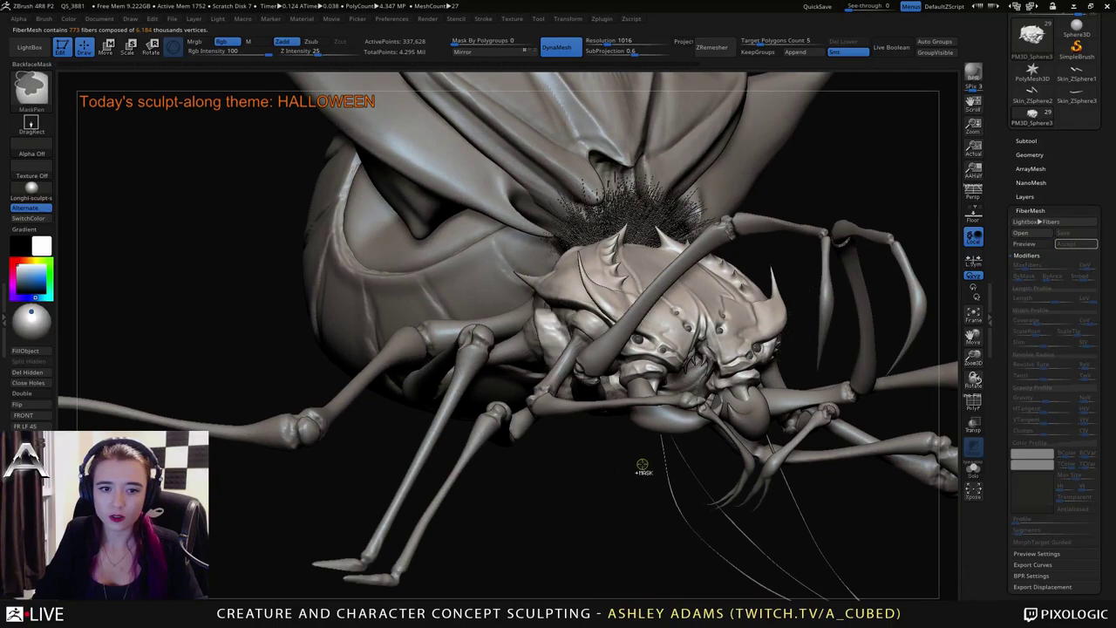
Refine the mask on the body's side below the carapace edge, between the leg bases.
drag(625, 433, 653, 466)
right_drag(655, 466, 647, 436)
ctrl+right_drag(641, 231, 615, 281)
ctrl+drag(645, 283, 660, 287)
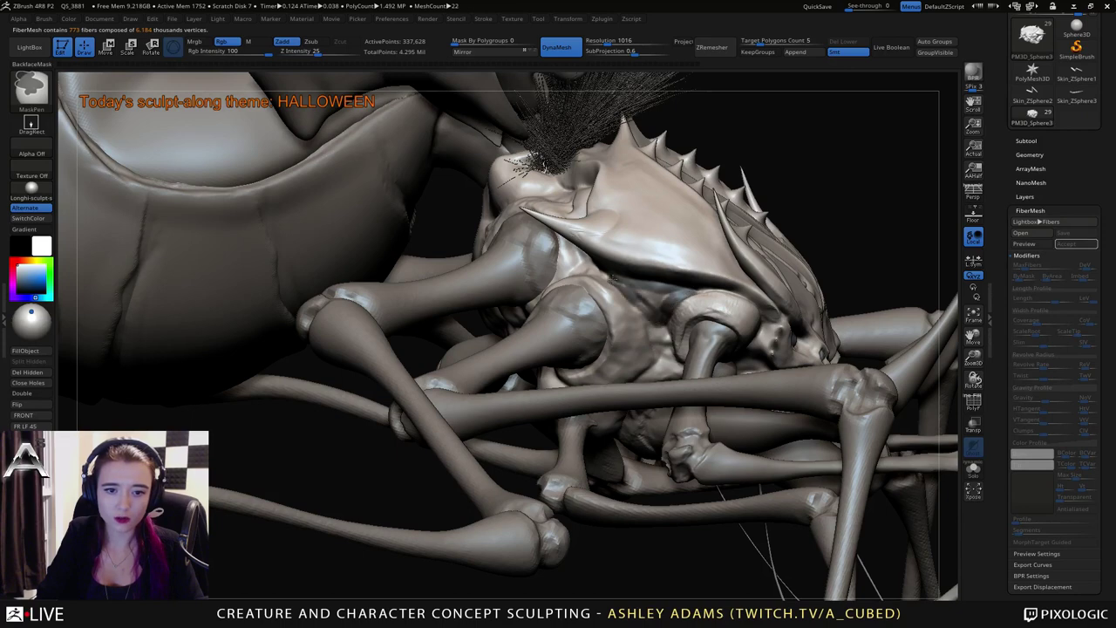
ctrl+drag(667, 297, 616, 295)
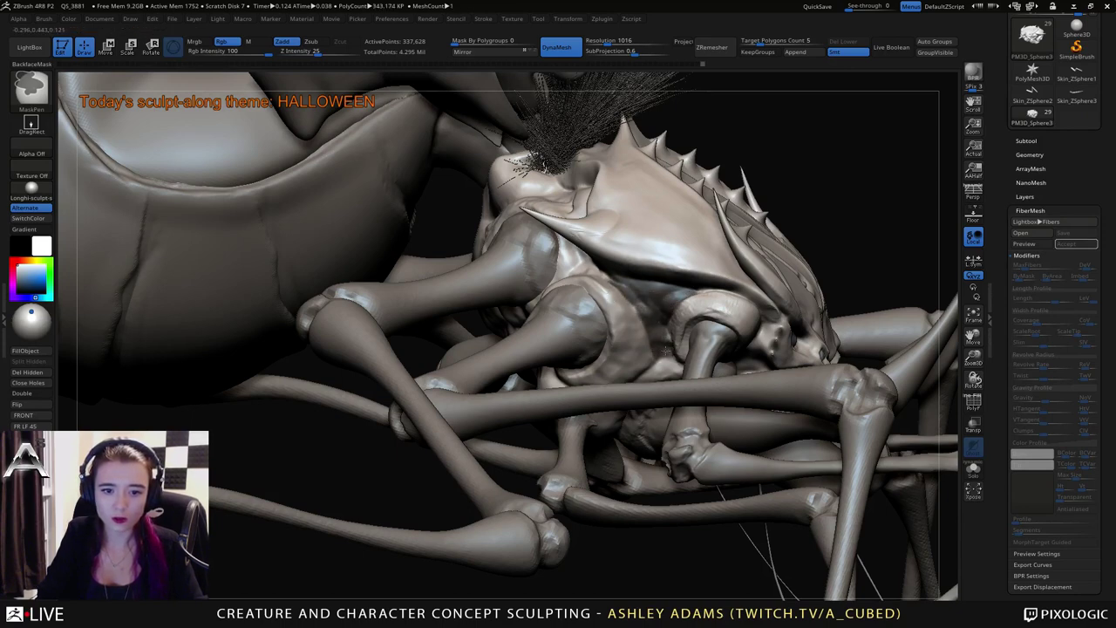
mouse_move(666, 340)
right_down()
mouse_move(628, 297)
mouse_move(673, 309)
right_up()
mouse_move(722, 373)
right_down()
mouse_move(602, 305)
mouse_move(544, 350)
right_up()
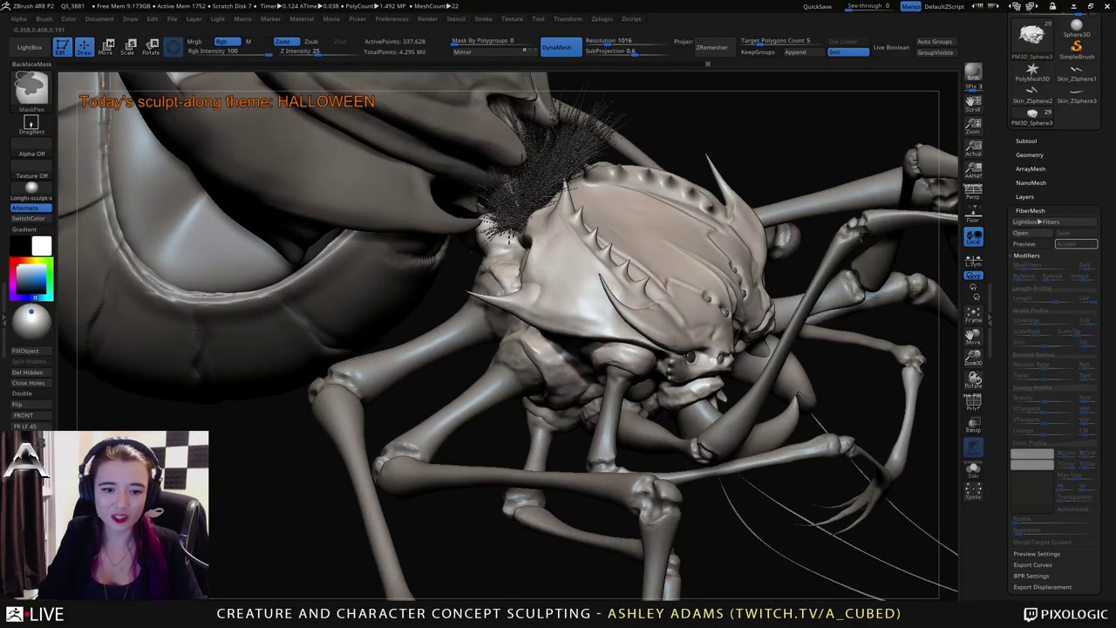
mouse_move(581, 382)
right_down()
mouse_move(598, 425)
mouse_move(541, 336)
right_up()
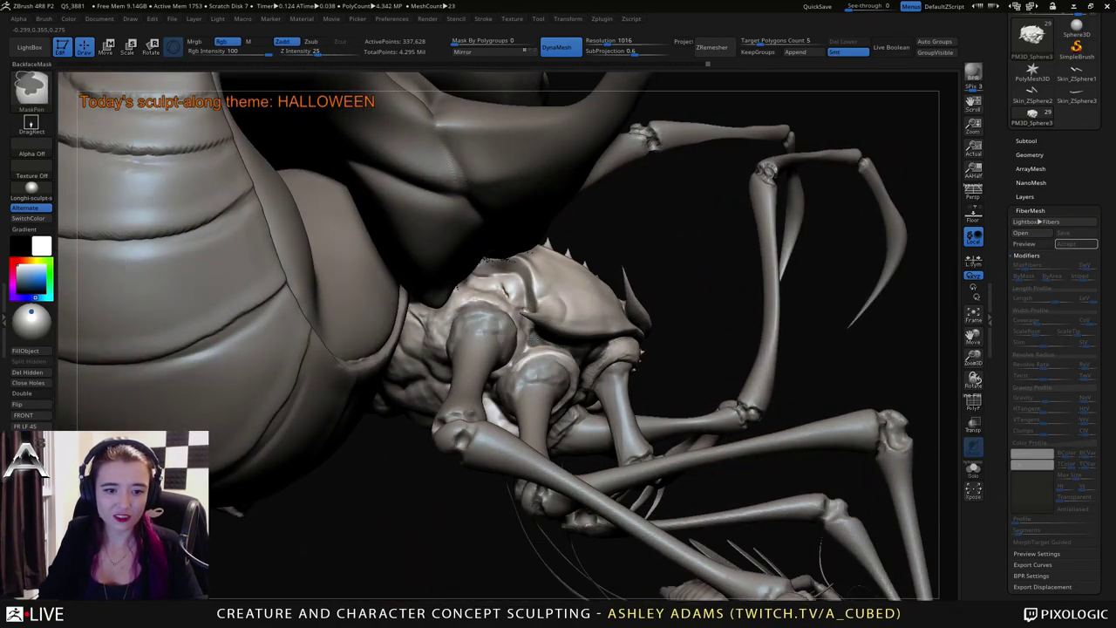
right_drag(534, 336, 523, 300)
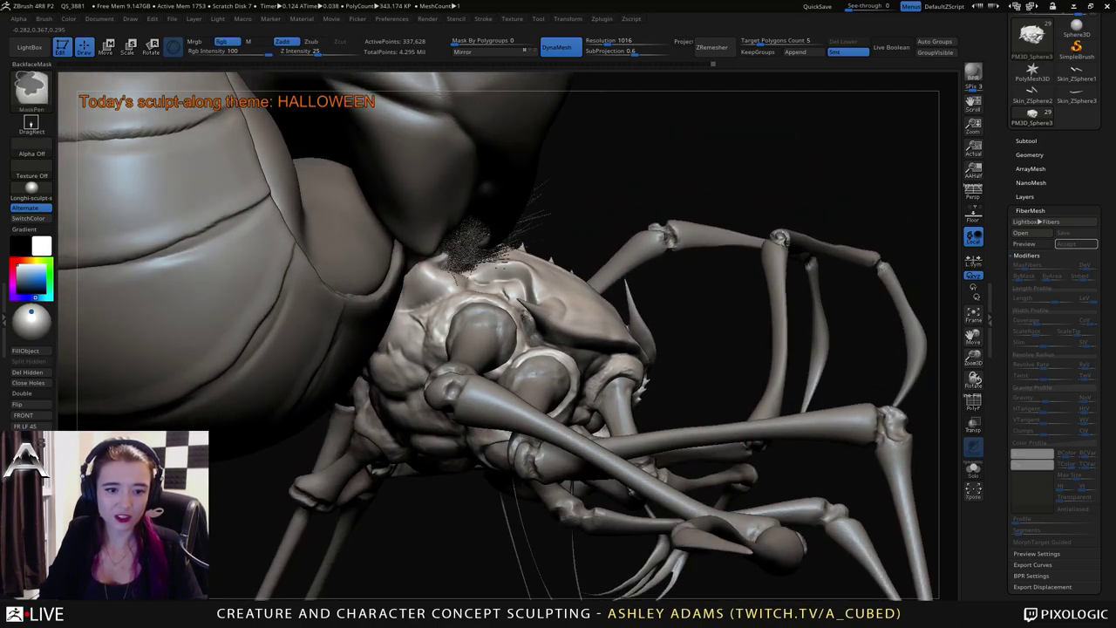
right_drag(521, 305, 496, 281)
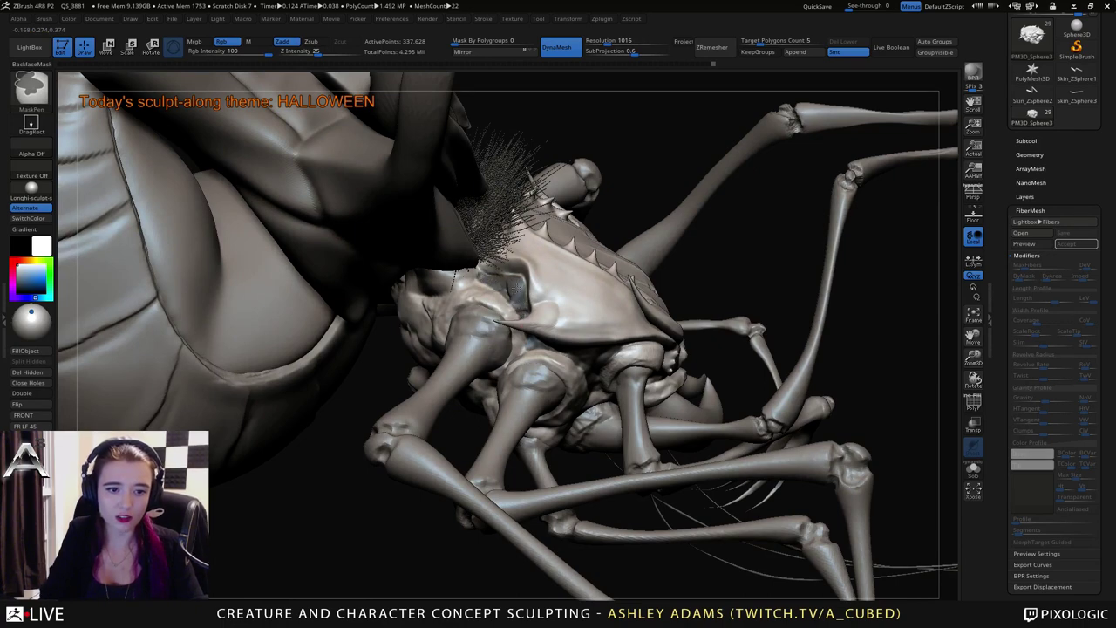
mouse_move(488, 291)
ctrl+right_down()
mouse_move(490, 260)
mouse_move(515, 318)
mouse_move(534, 282)
mouse_move(514, 293)
mouse_move(525, 329)
ctrl+right_up()
right_drag(525, 330, 488, 293)
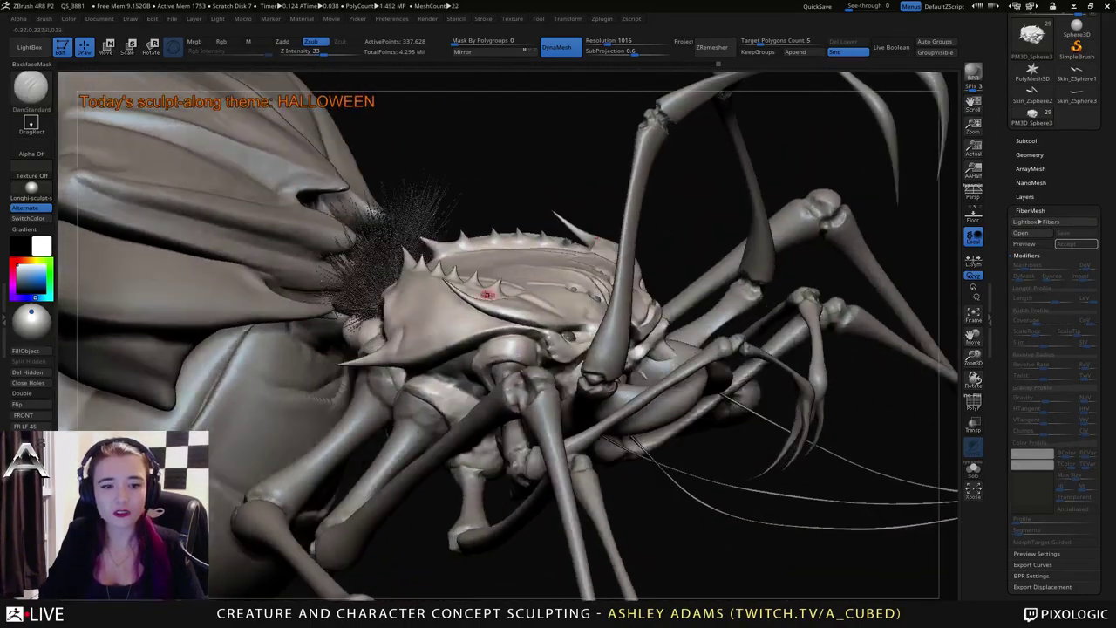
Preview the side fibers again and accept them as a new FiberMesh subtool.
click(1026, 245)
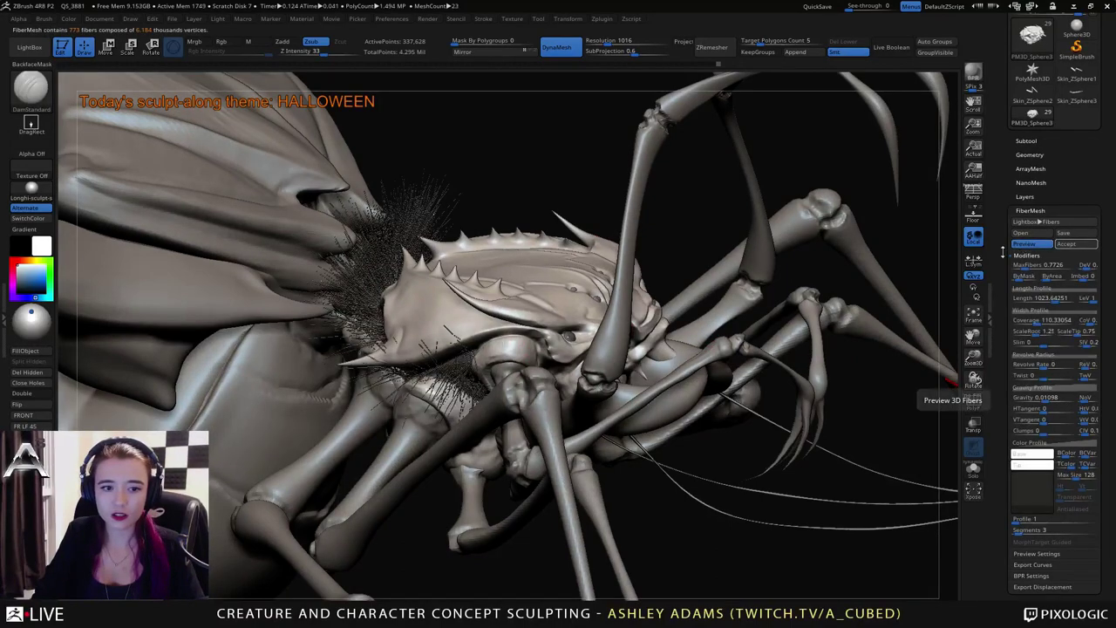
right_drag(635, 349, 558, 384)
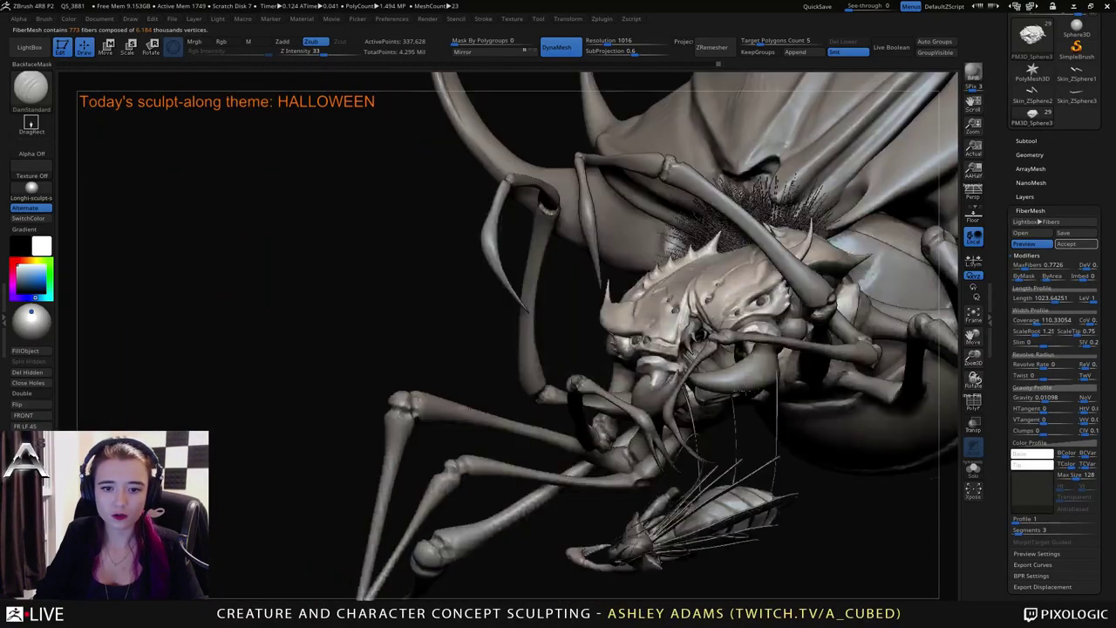
right_drag(711, 375, 689, 404)
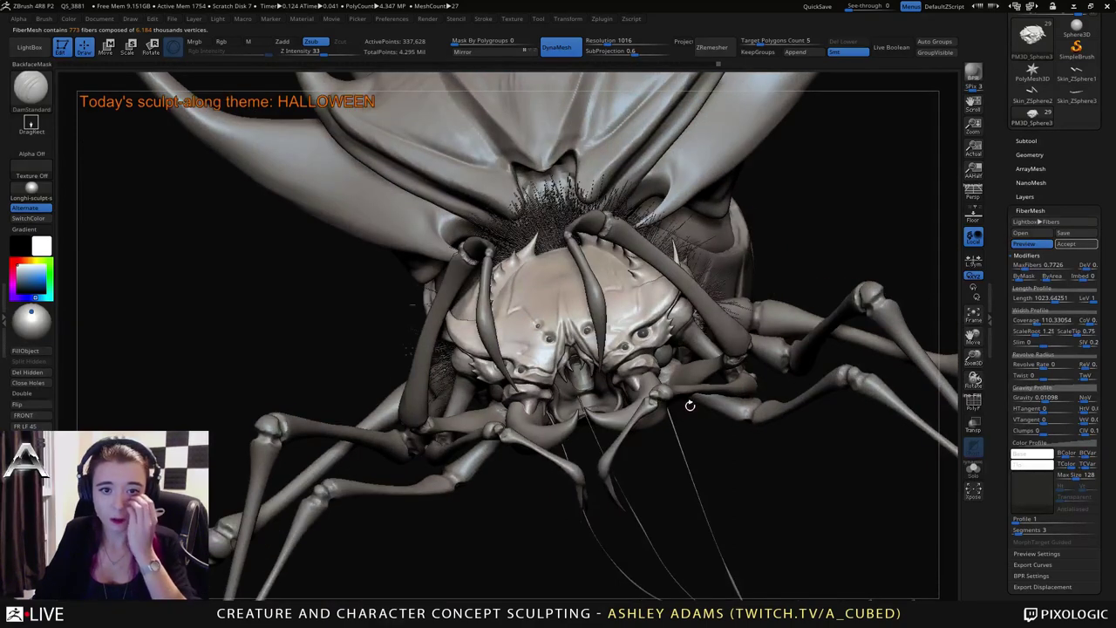
click(1075, 243)
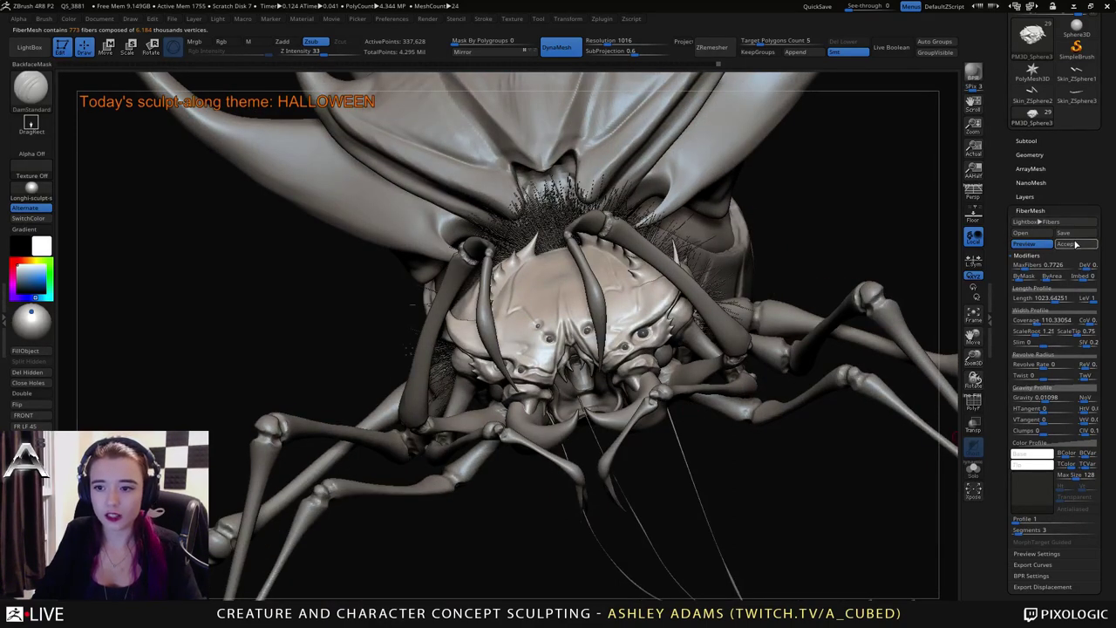
mouse_move(660, 365)
right_down()
mouse_move(671, 368)
mouse_move(665, 340)
right_up()
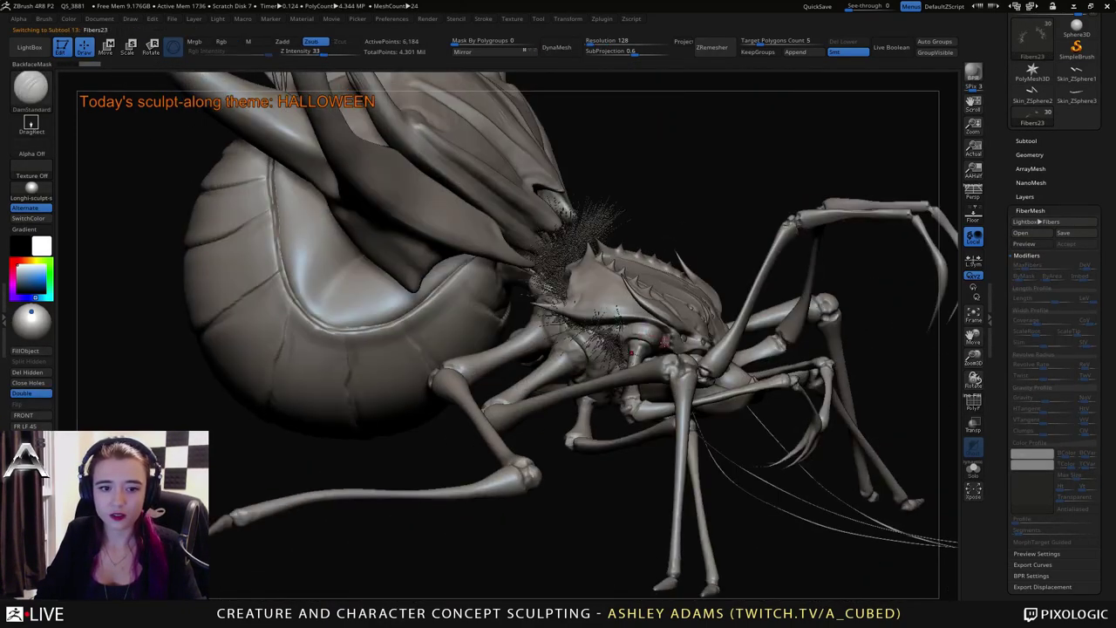
Reselect the head carapace subtool and examine the neck and side fibers from above and from the side.
alt+click(666, 315)
mouse_move(635, 480)
right_down()
mouse_move(660, 497)
mouse_move(639, 443)
mouse_move(562, 428)
right_up()
right_click(602, 427)
right_drag(682, 349, 508, 279)
right_drag(532, 243, 598, 324)
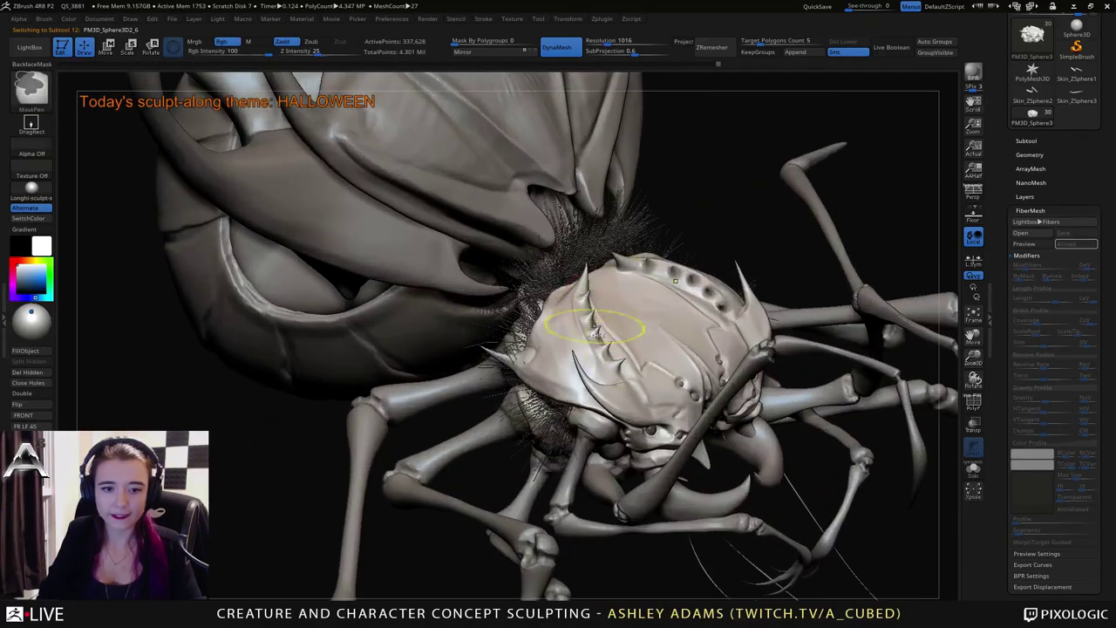
right_click(593, 321)
drag(595, 323, 586, 324)
mouse_move(673, 337)
right_down()
mouse_move(652, 343)
mouse_move(641, 325)
mouse_move(636, 353)
mouse_move(545, 253)
right_up()
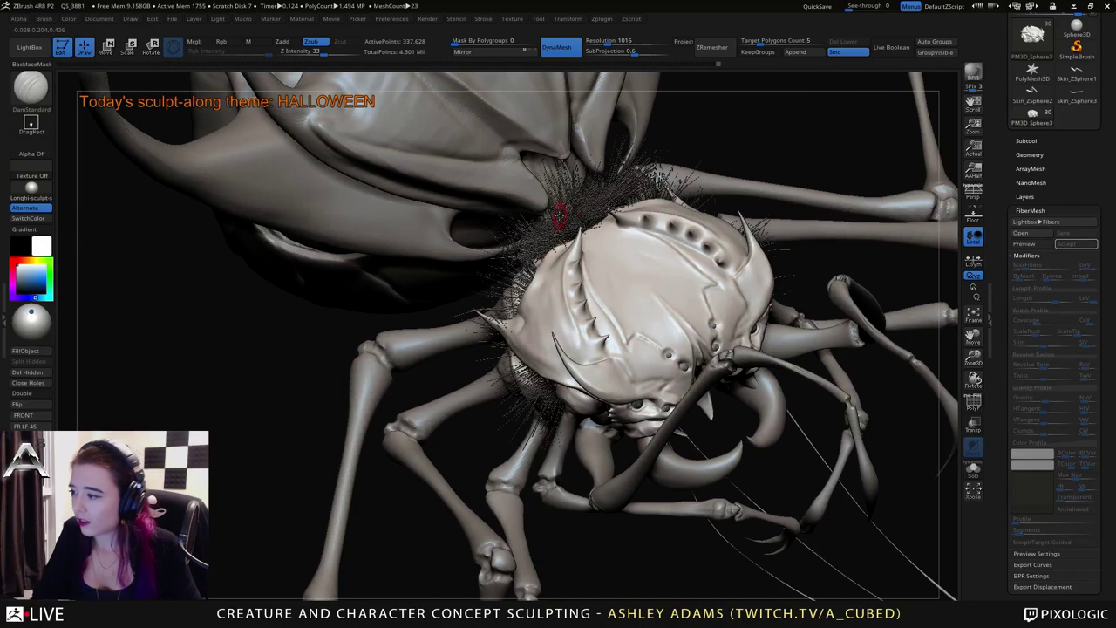
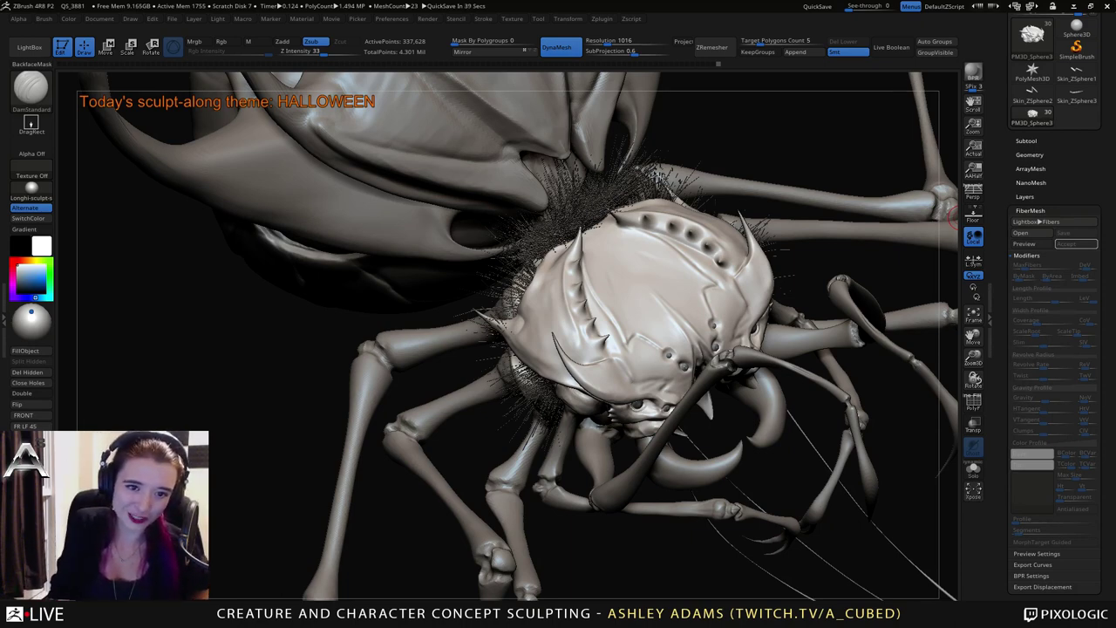
right_drag(955, 218, 730, 304)
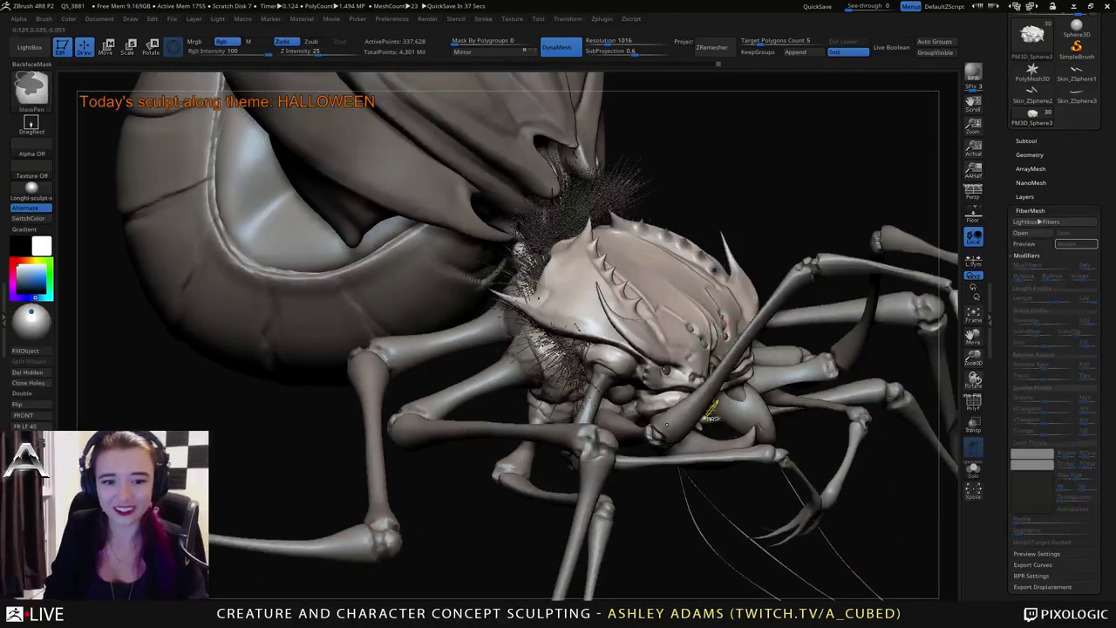
ctrl+right_drag(710, 419, 680, 250)
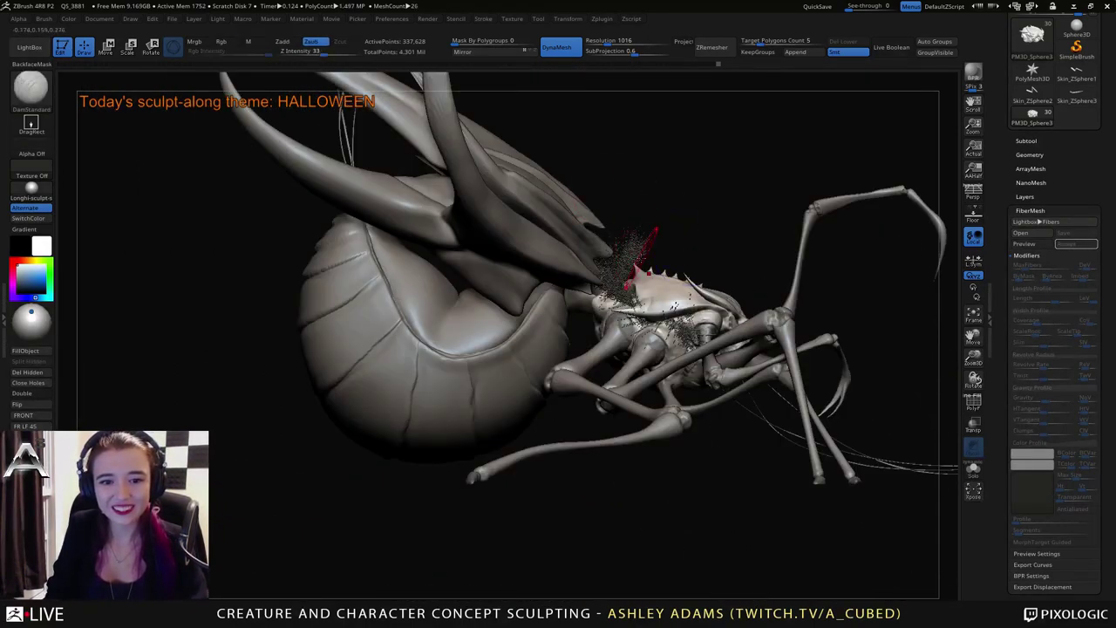
Switch to the SnakeHook brush, select the neck fiber subtool and adjust the brush size for grooming.
key(b)
key(s)
key(h)
right_click(652, 243)
alt+click(632, 250)
ctrl+right_drag(640, 234, 655, 292)
key(space)
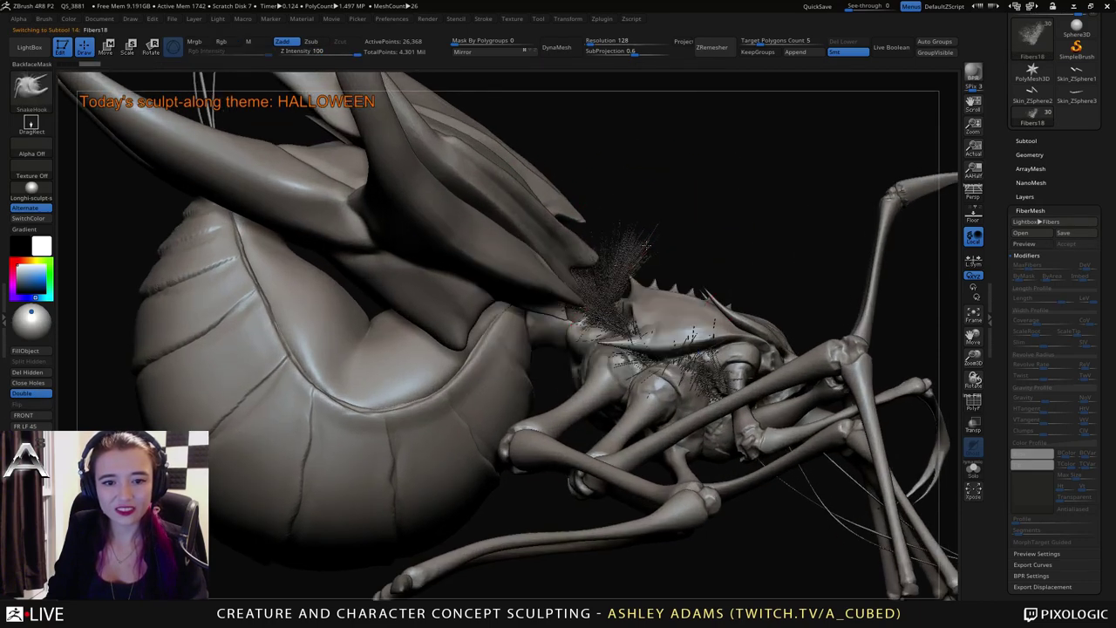
right_drag(639, 252, 617, 265)
right_click(615, 267)
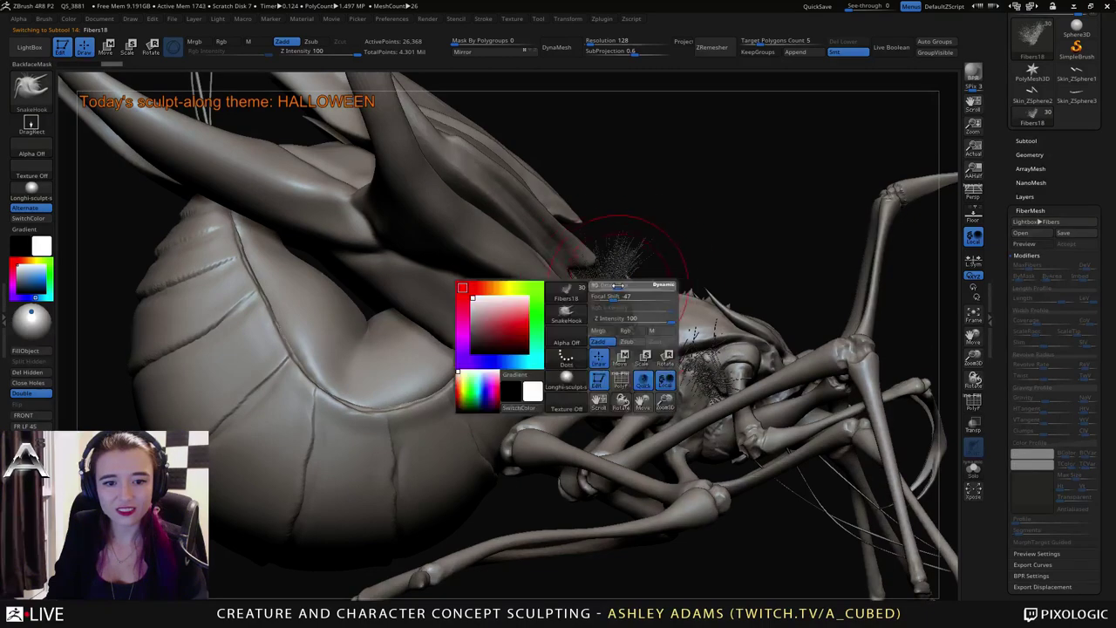
drag(611, 279, 621, 265)
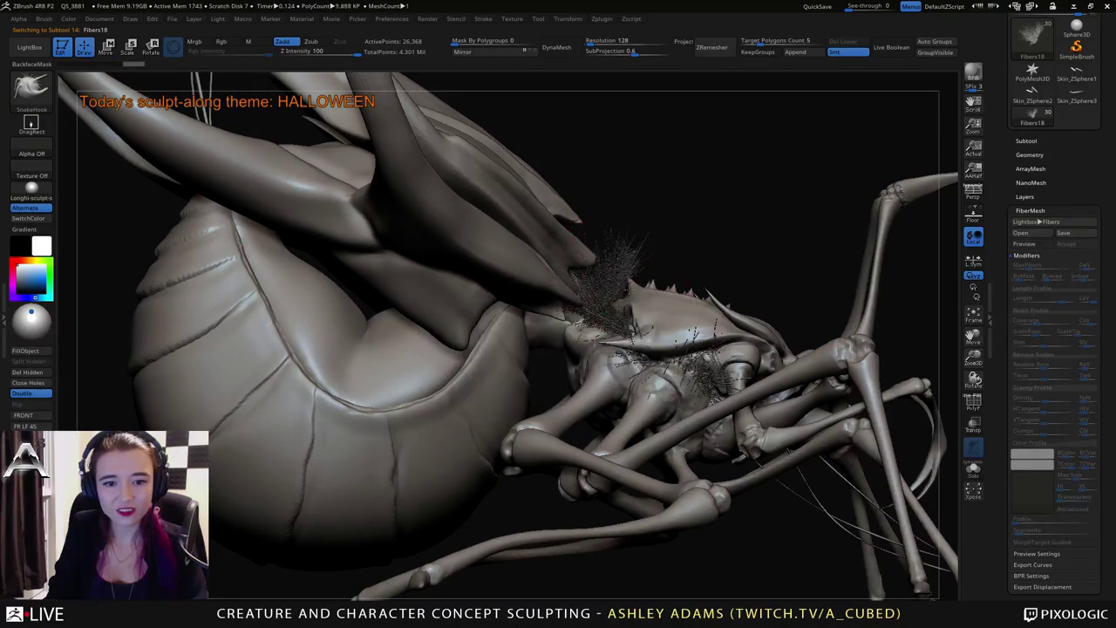
Groom the neck fibers between the wing bases and the head carapace with SnakeHook strokes from several angles.
mouse_move(608, 264)
right_down()
mouse_move(388, 270)
mouse_move(353, 292)
mouse_move(364, 342)
right_up()
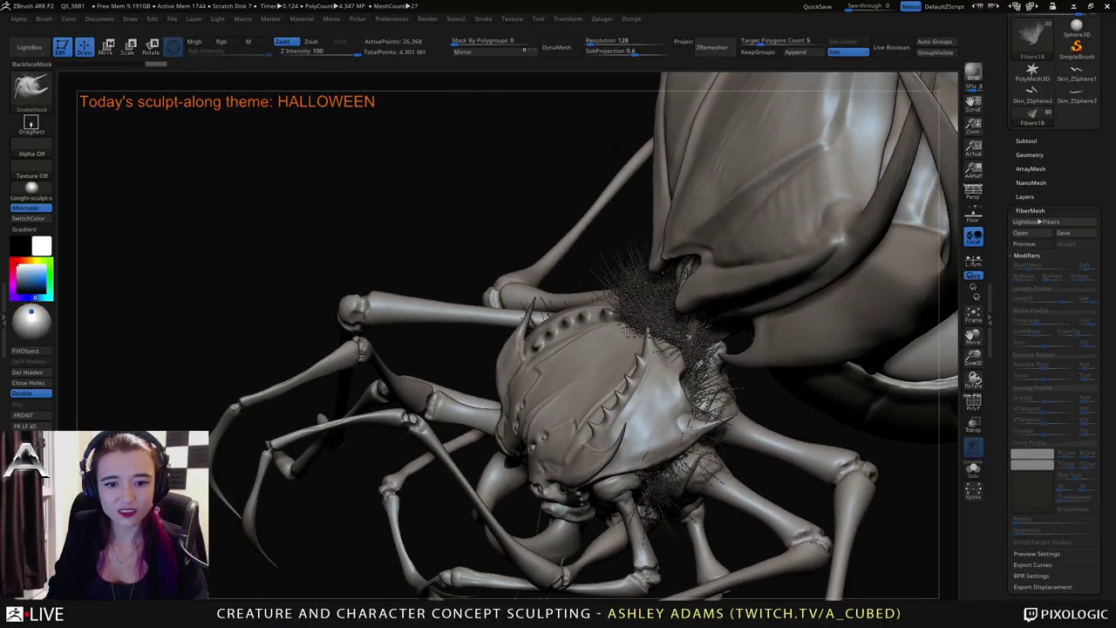
drag(680, 327, 656, 342)
mouse_move(375, 209)
right_down()
mouse_move(462, 249)
mouse_move(441, 235)
right_up()
drag(655, 312, 647, 302)
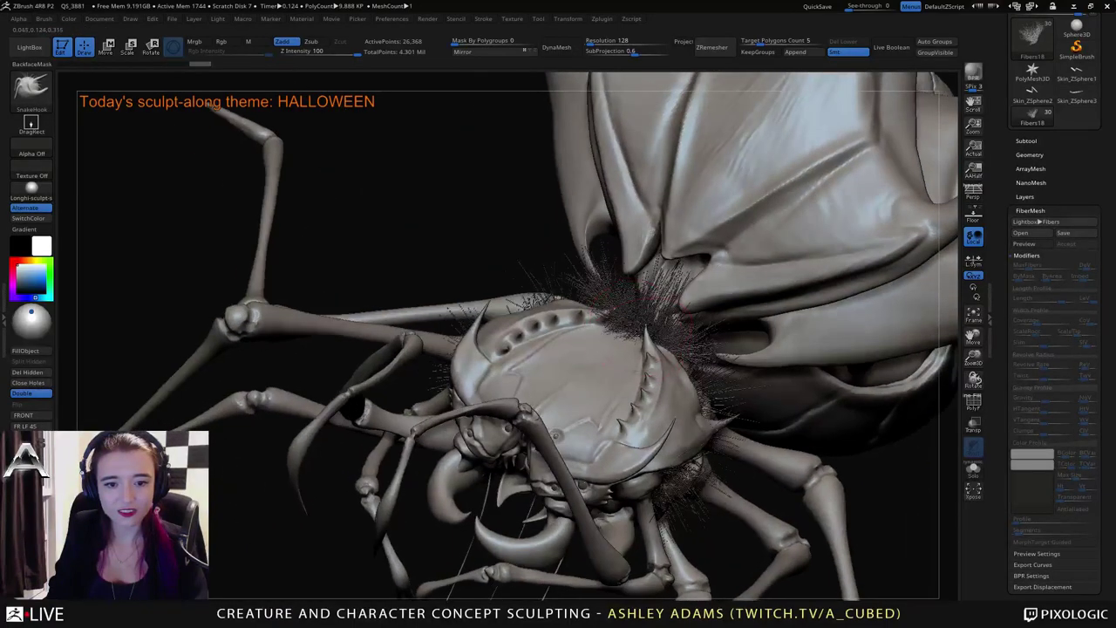
mouse_move(418, 236)
right_down()
mouse_move(399, 205)
mouse_move(323, 179)
right_up()
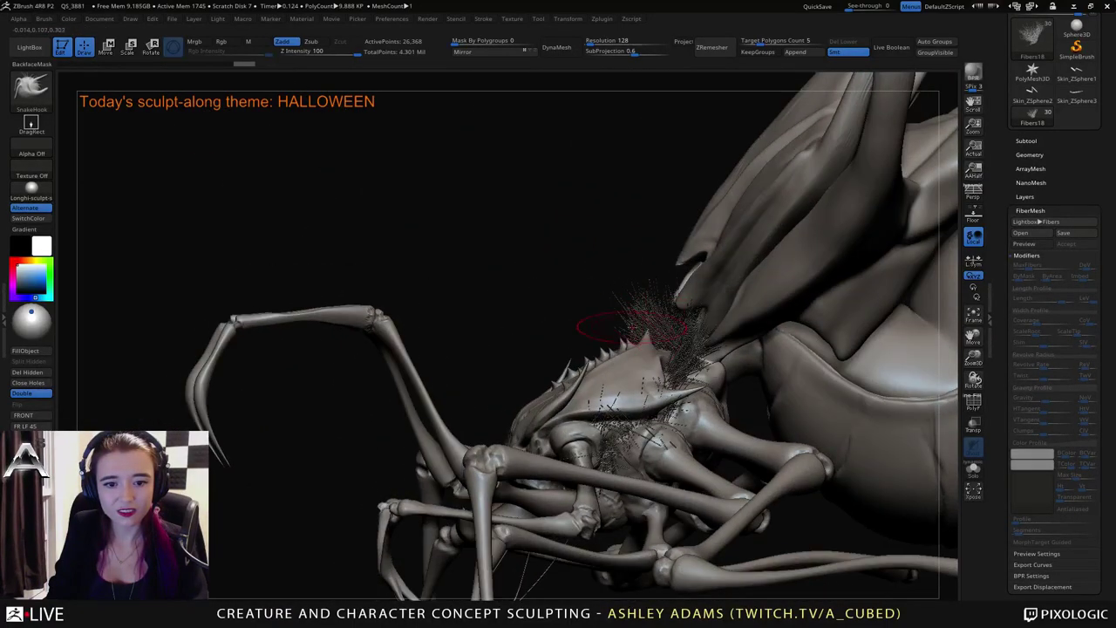
drag(629, 331, 635, 329)
right_drag(634, 330, 666, 299)
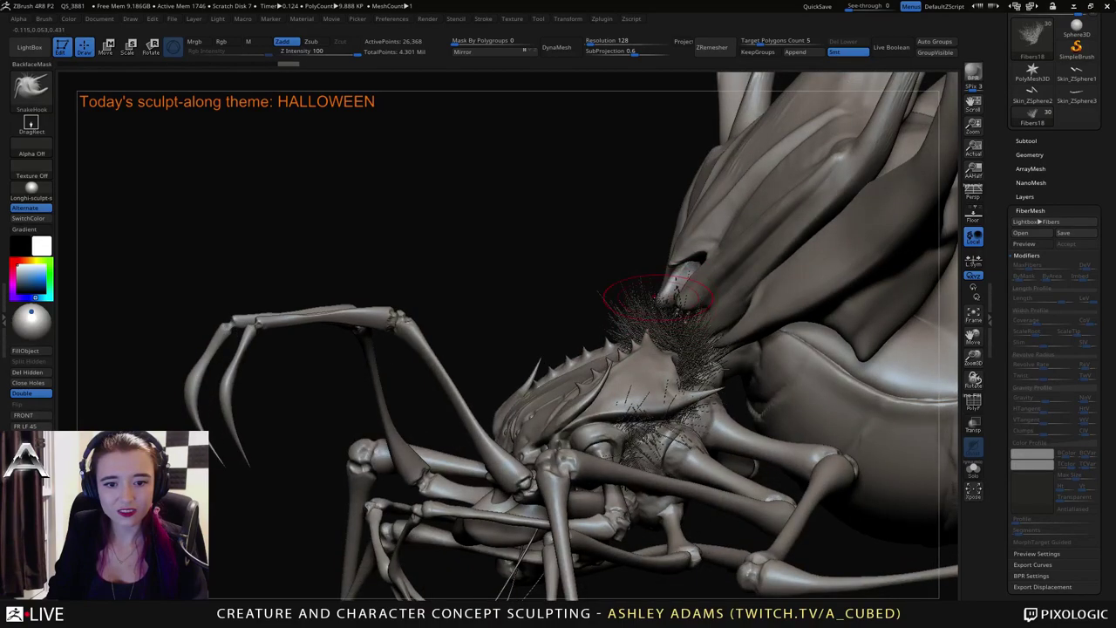
drag(671, 315, 666, 309)
right_drag(601, 270, 671, 327)
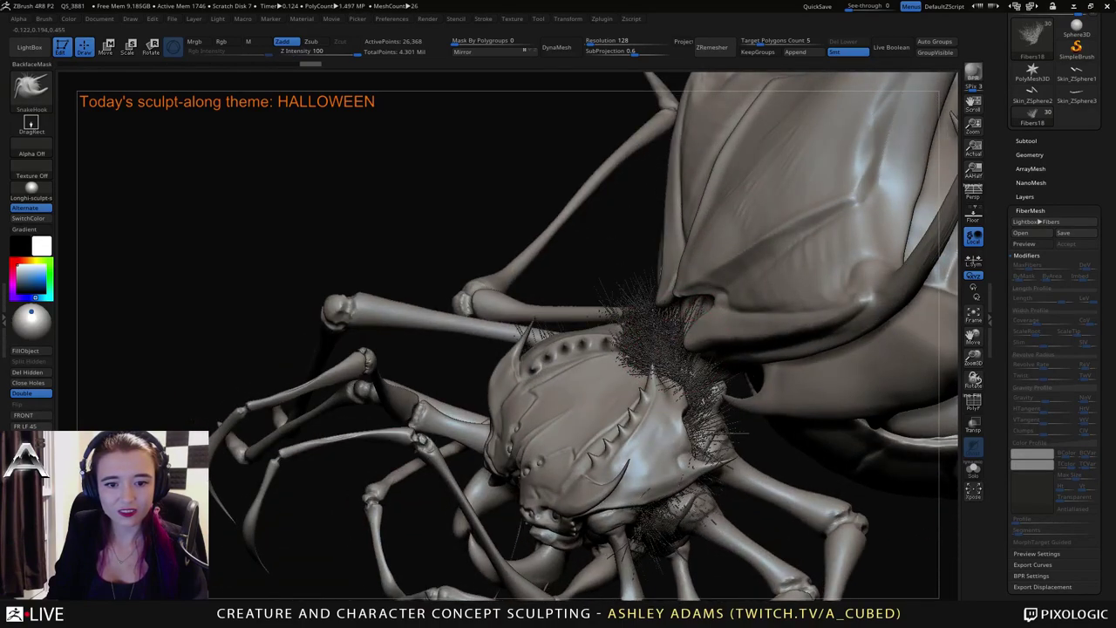
drag(687, 374, 694, 367)
mouse_move(645, 331)
right_down()
mouse_move(667, 261)
mouse_move(658, 301)
mouse_move(653, 279)
right_up()
drag(655, 366, 661, 369)
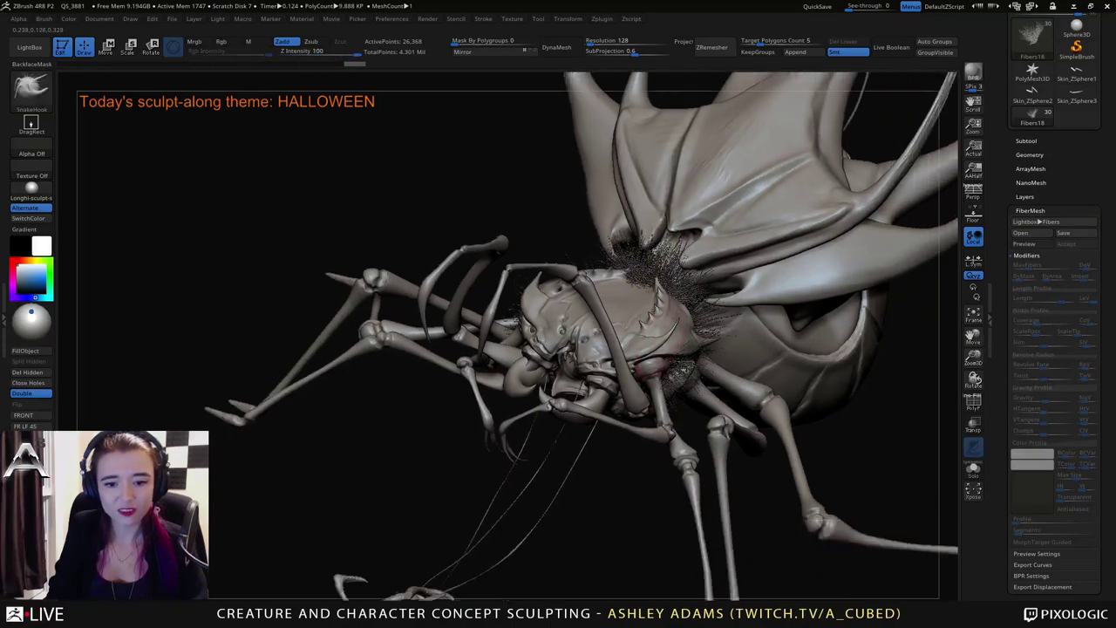
right_drag(610, 340, 683, 362)
Select the head carapace subtool and inspect its upper surface and face from the front and above.
alt+click(634, 316)
right_drag(634, 323, 618, 358)
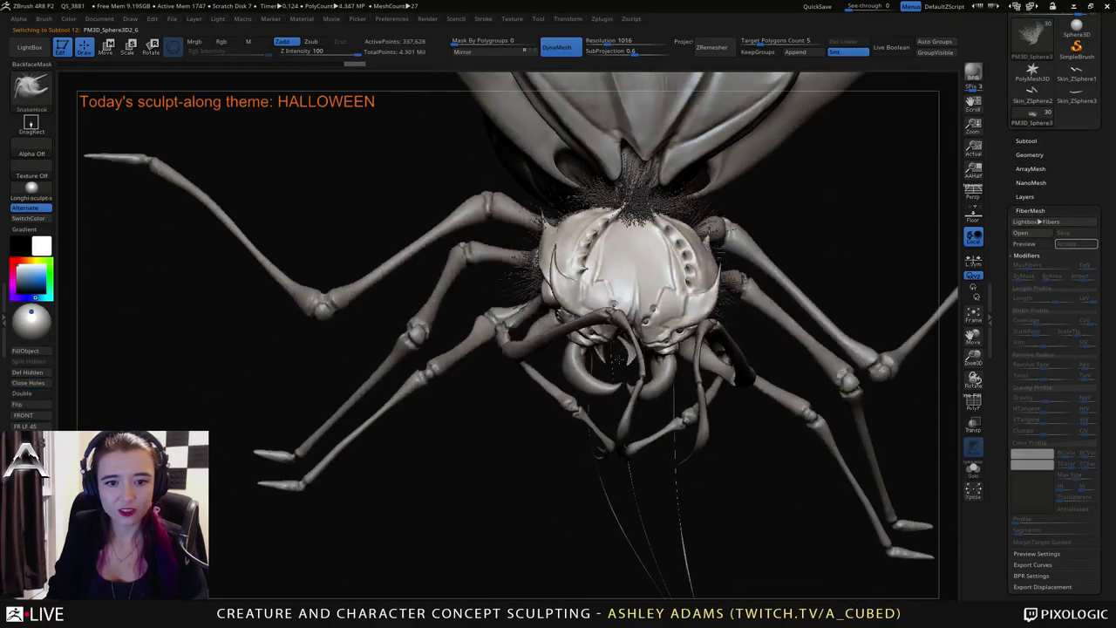
right_click(637, 275)
mouse_move(637, 259)
ctrl+right_down()
mouse_move(641, 297)
mouse_move(604, 252)
mouse_move(643, 263)
ctrl+right_up()
right_drag(627, 335, 635, 232)
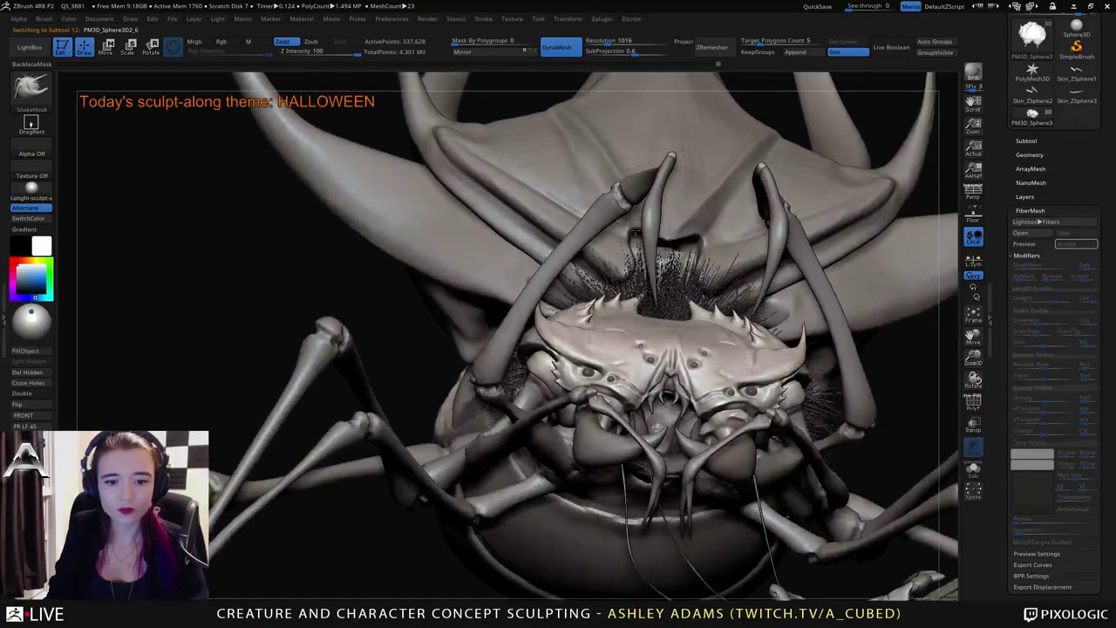
drag(634, 231, 663, 248)
right_drag(671, 308, 688, 316)
right_drag(658, 239, 660, 284)
Carve crease lines converging along the middle of the head carapace's upper surface with the DamStandard brush.
key(b)
key(c)
key(b)
key(b)
key(d)
key(s)
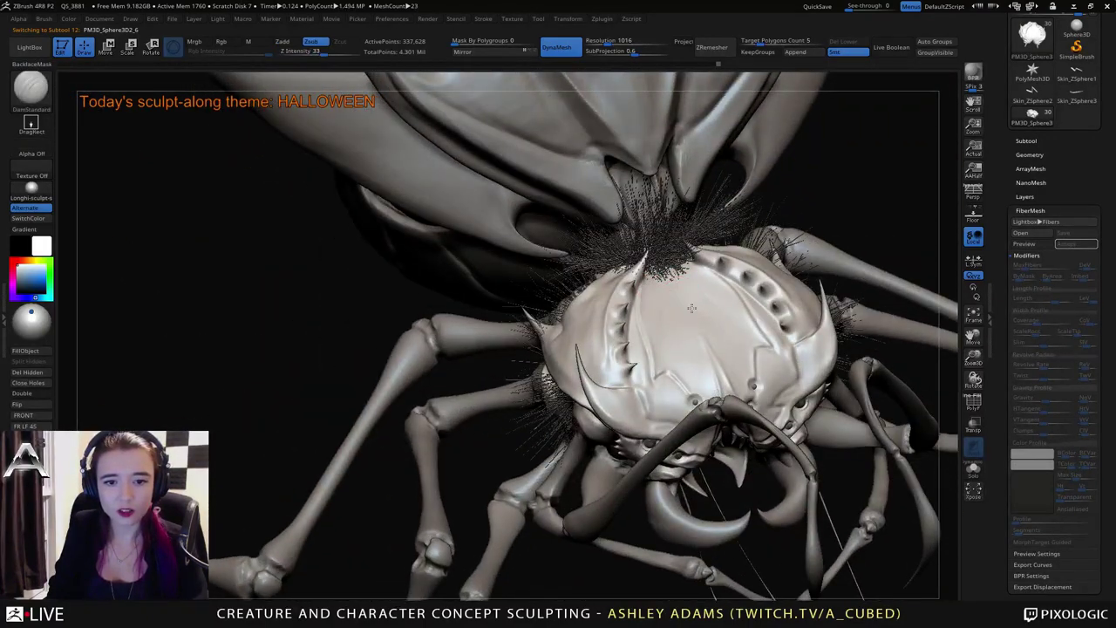
mouse_move(657, 285)
shift+mouse_down()
mouse_move(668, 291)
mouse_move(652, 292)
shift+mouse_up()
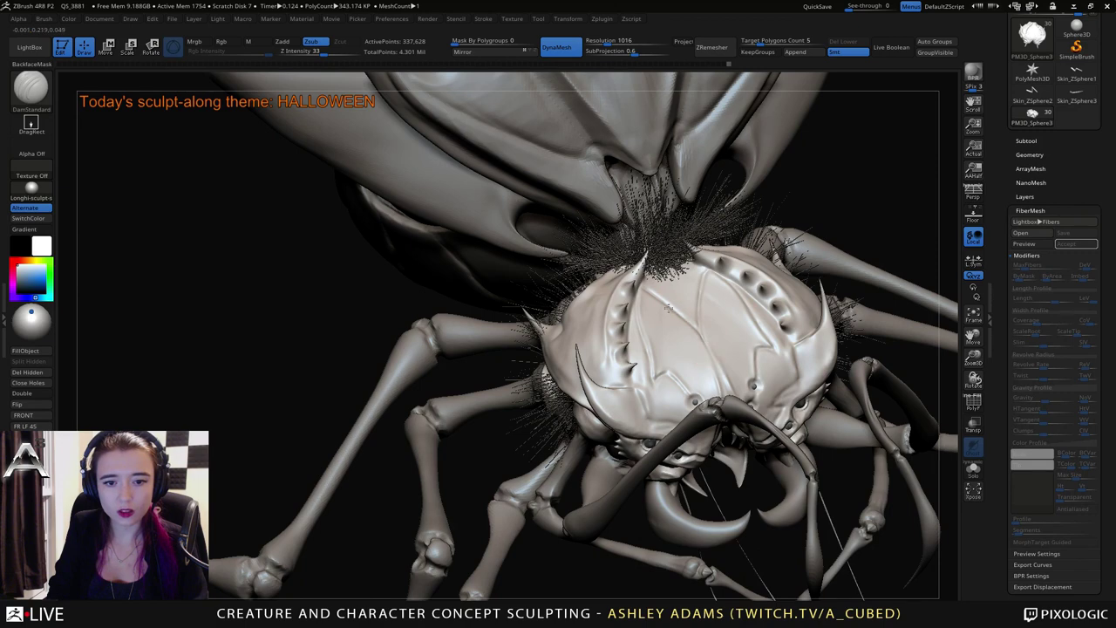
right_drag(639, 299, 655, 291)
key(space)
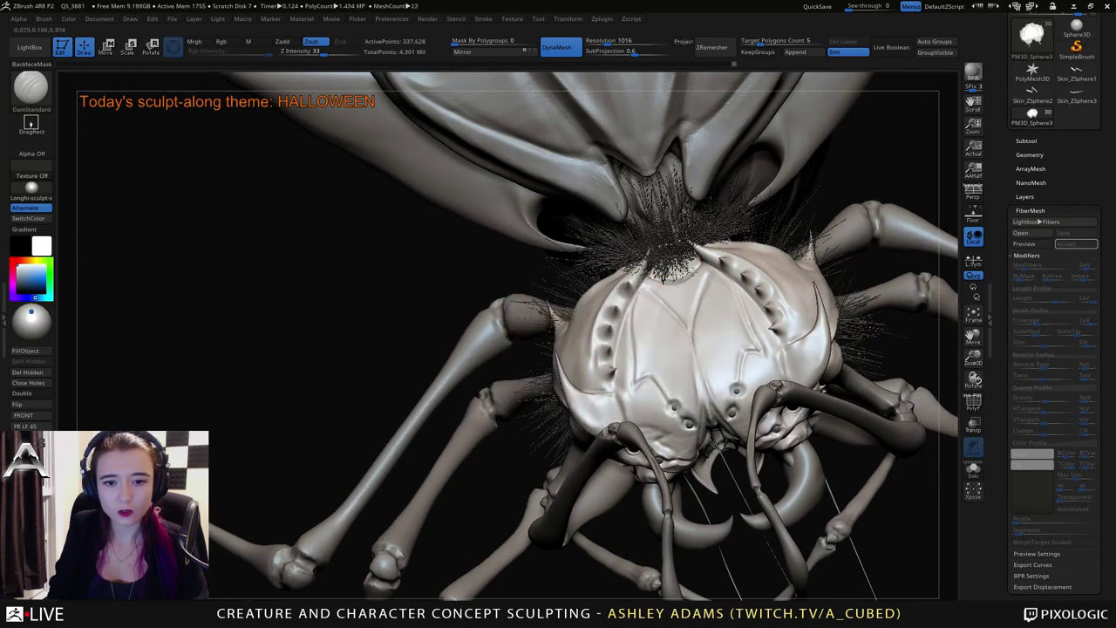
Build up the head carapace surface above the eyes with ClayBuildup strokes and smooth them.
key(b)
key(c)
key(b)
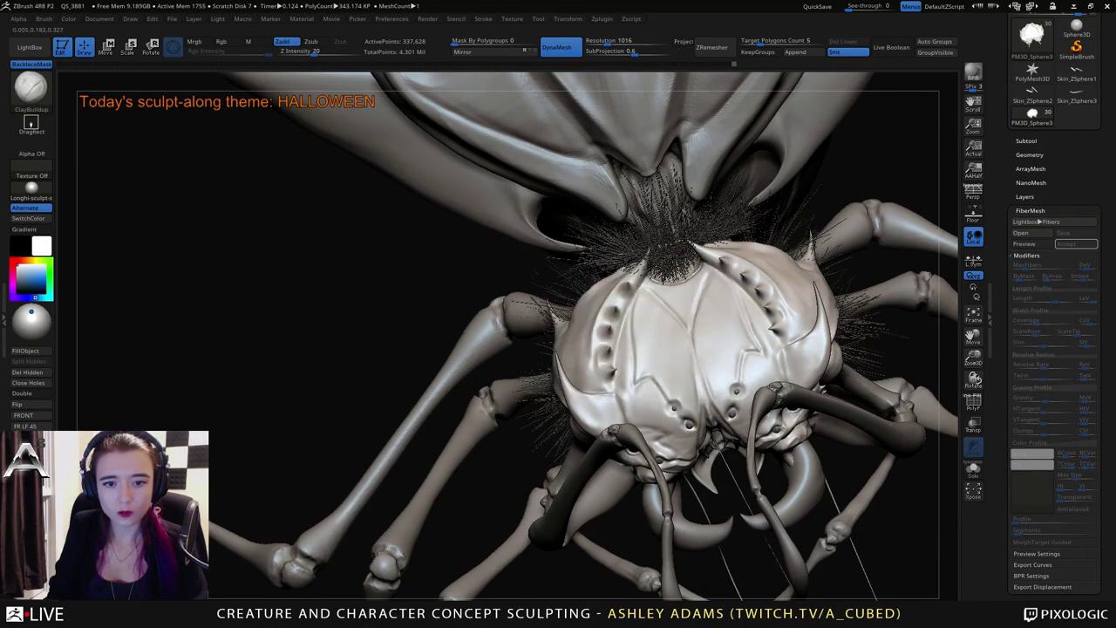
ctrl+right_drag(688, 327, 685, 272)
mouse_move(735, 355)
alt+right_down()
mouse_move(729, 324)
mouse_move(677, 299)
mouse_move(718, 301)
mouse_move(676, 299)
alt+right_up()
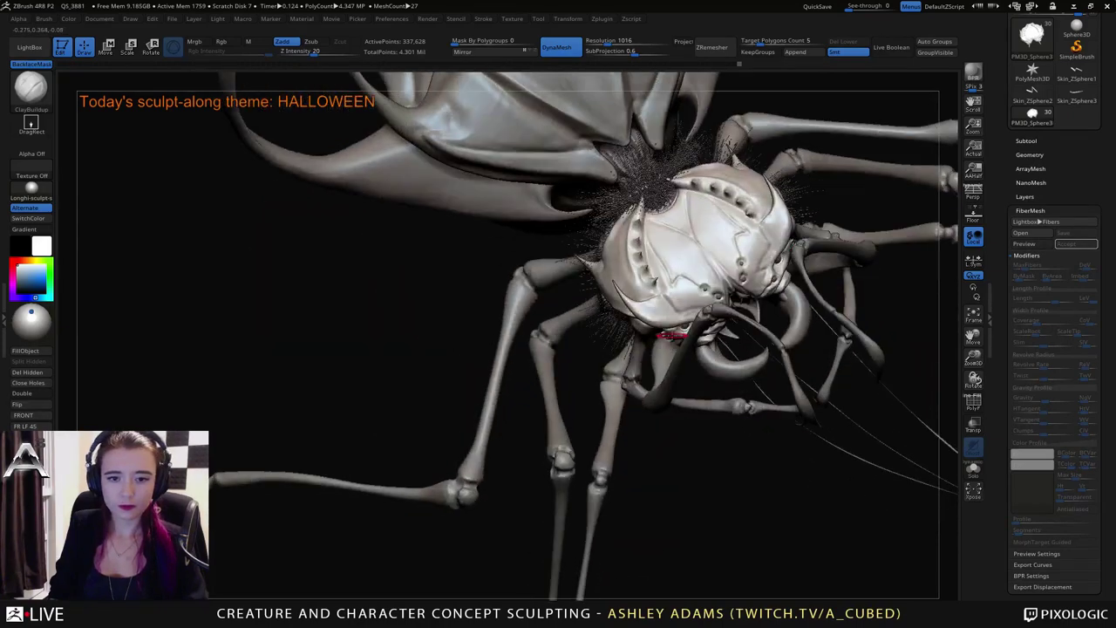
key(b)
key(d)
key(s)
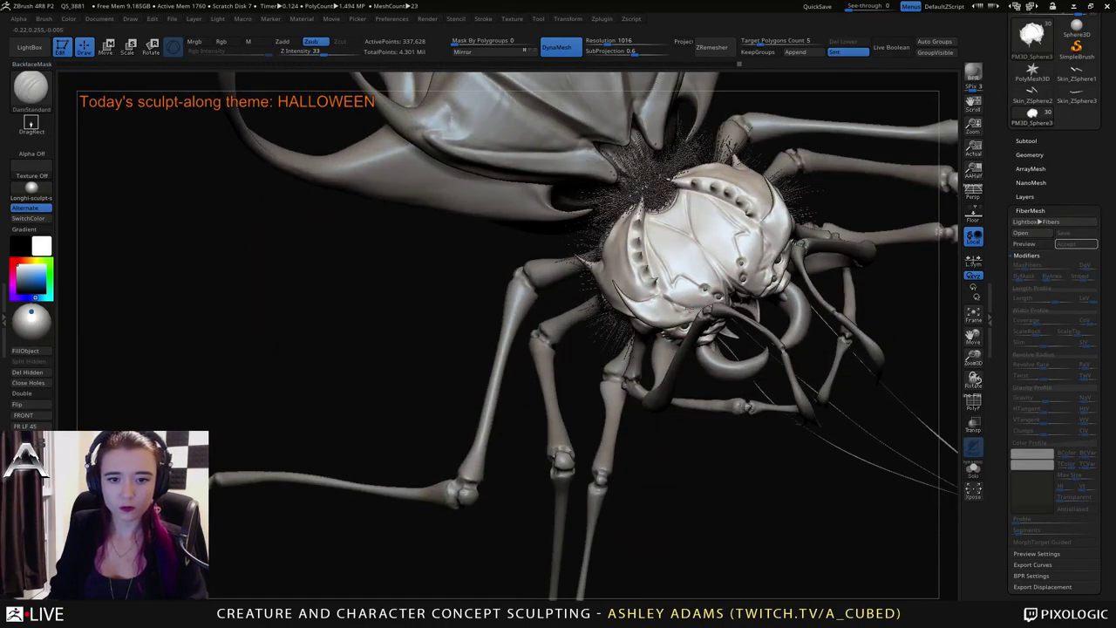
key(b)
key(c)
key(b)
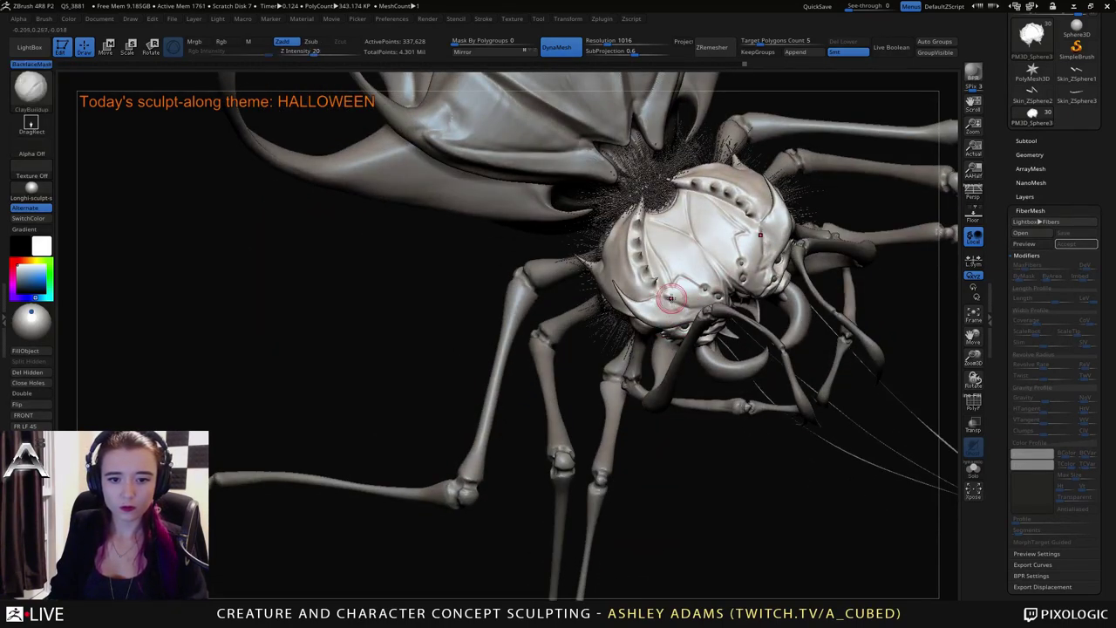
ctrl+right_drag(668, 304, 680, 322)
mouse_move(644, 315)
mouse_down()
mouse_move(636, 328)
mouse_move(621, 309)
mouse_up()
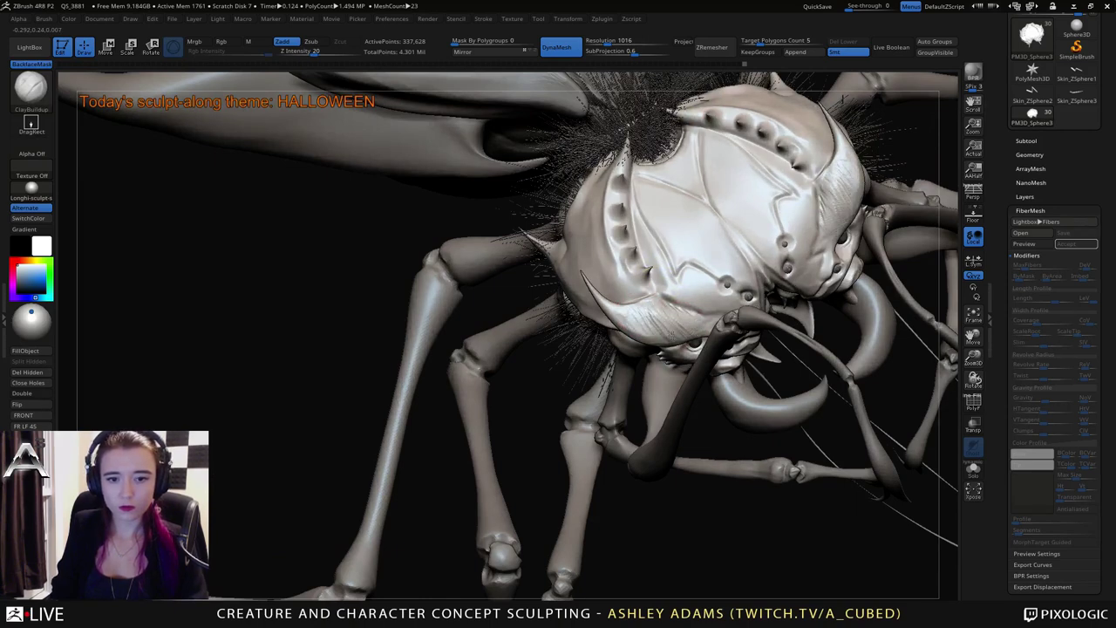
key(shift)
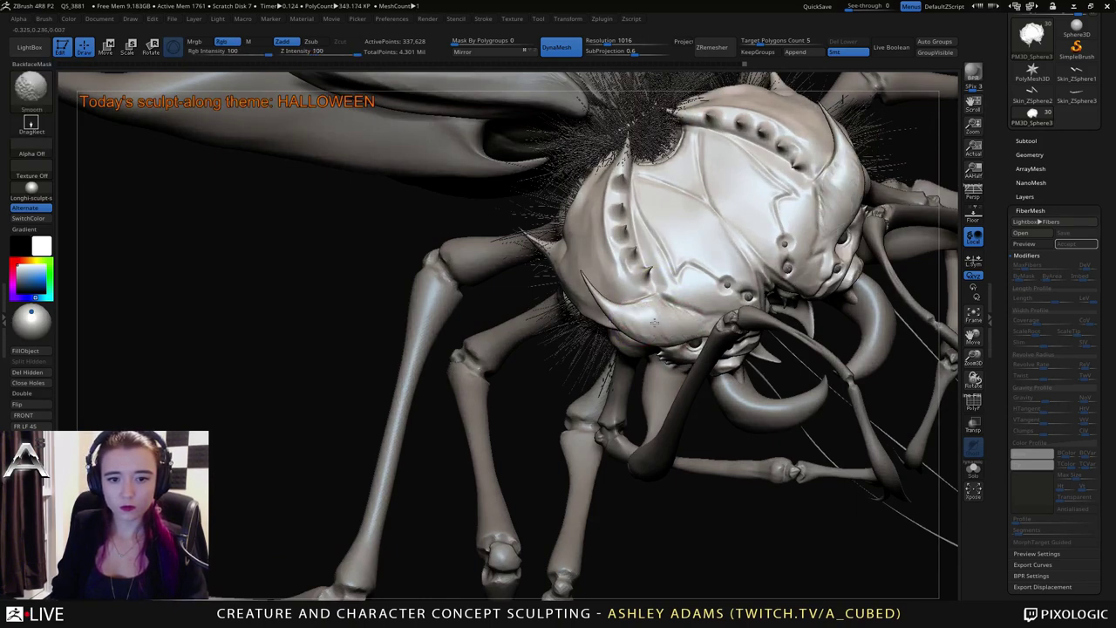
Refine the creases along the carapace's brow and forehead, including the midline between the eyes, with DamStandard.
mouse_move(673, 333)
right_down()
mouse_move(663, 359)
mouse_move(718, 302)
mouse_move(632, 312)
right_up()
key(b)
key(d)
key(s)
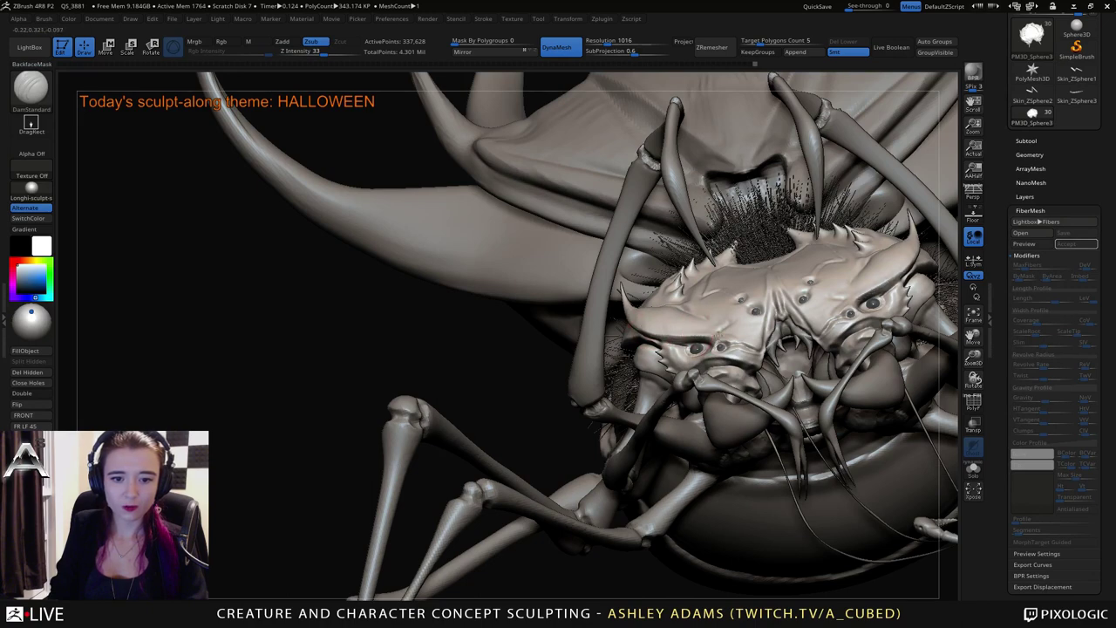
mouse_move(735, 259)
right_down()
mouse_move(787, 302)
mouse_move(779, 321)
mouse_move(792, 336)
mouse_move(771, 326)
right_up()
key(space)
right_click(785, 323)
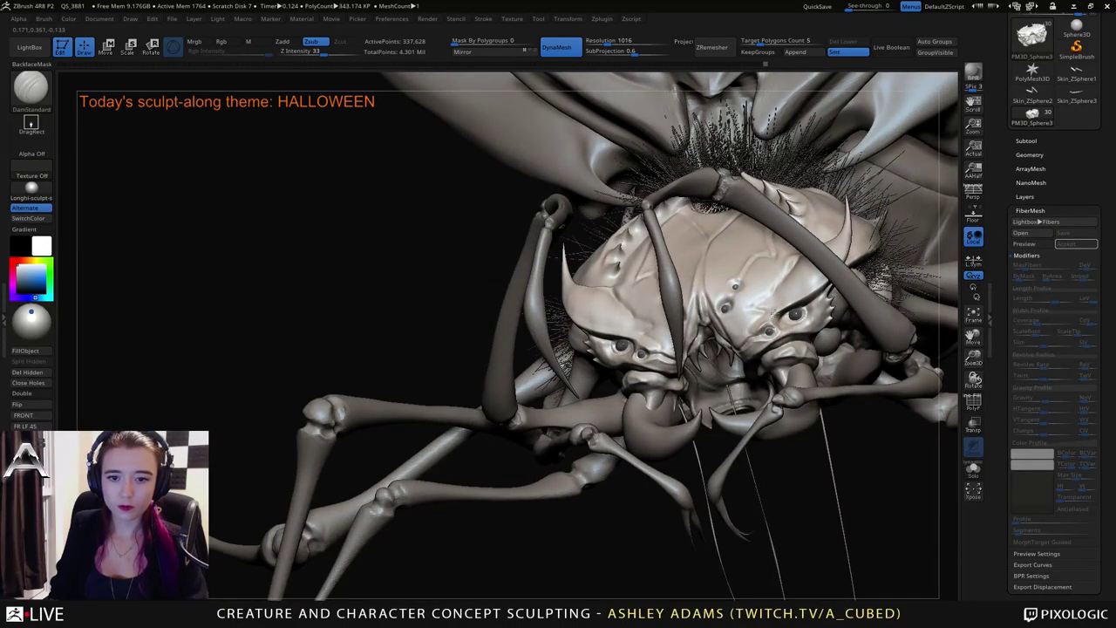
right_drag(793, 301, 781, 315)
right_click(768, 321)
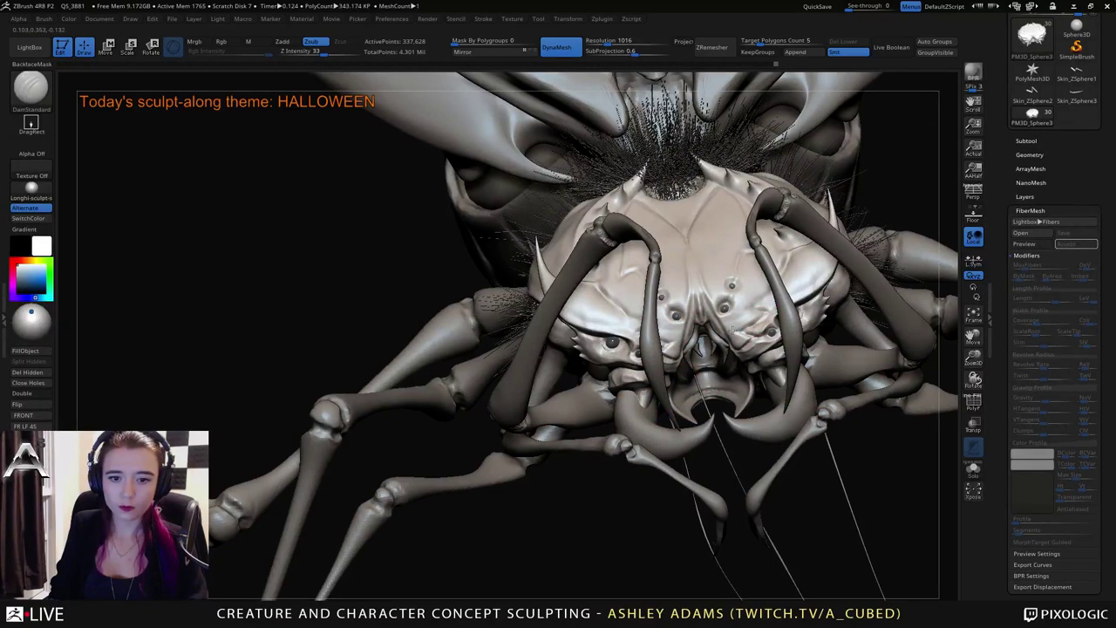
right_drag(742, 340, 699, 309)
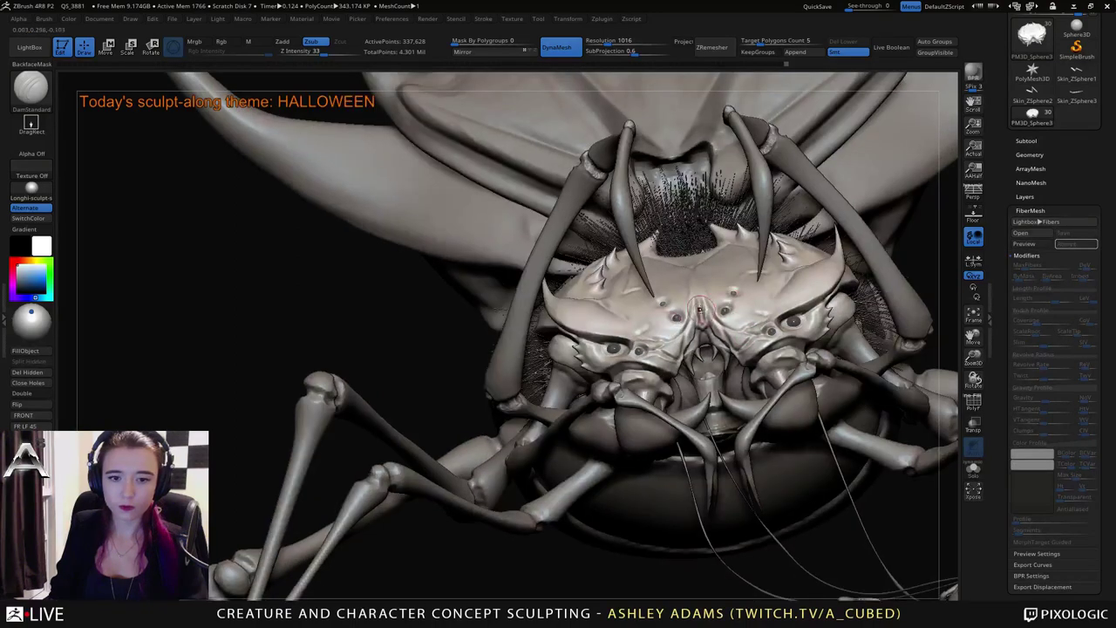
Mask a triangular patch on each side of the face's midline above the mouth and invert the mask.
key(ctrl)
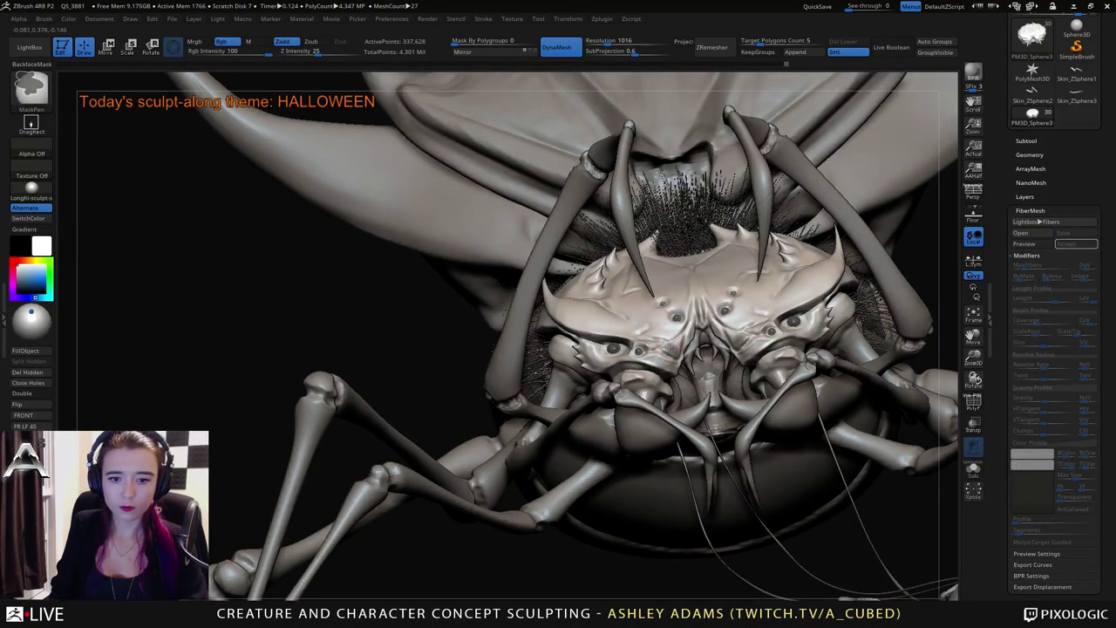
ctrl+right_drag(667, 347, 654, 374)
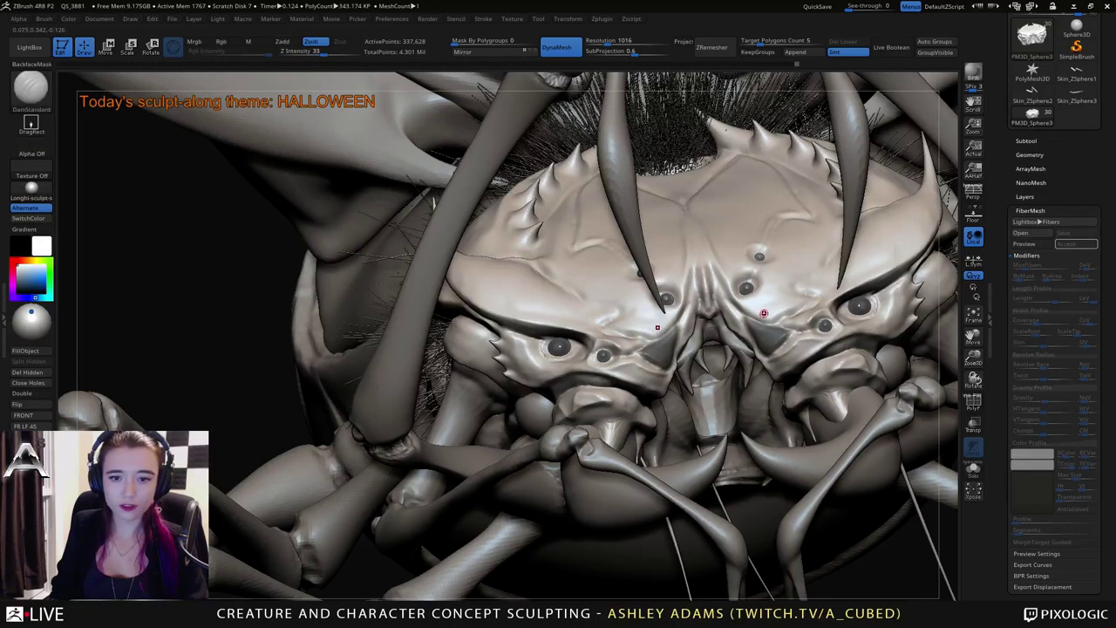
right_drag(761, 312, 728, 308)
ctrl+click(303, 382)
Swell the two unmasked triangular face patches with the Inflate brush and smooth them.
mouse_move(632, 383)
right_down()
mouse_move(624, 390)
mouse_move(640, 418)
mouse_move(654, 375)
mouse_move(640, 292)
right_up()
key(space)
key(b)
key(i)
key(n)
mouse_move(652, 351)
mouse_down()
mouse_move(678, 343)
mouse_move(678, 326)
mouse_up()
key(shift)
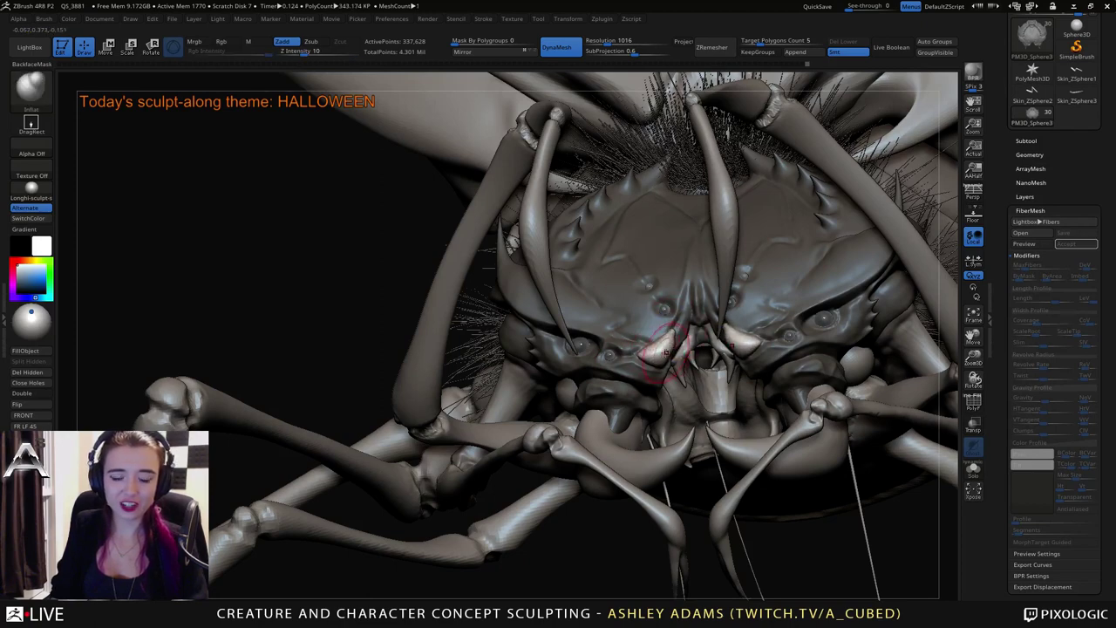
Shape the two raised face patches into pointed forms with the SnakeHook brush, checking them from several angles.
key(shift)
key(b)
key(s)
key(h)
mouse_move(658, 341)
right_down()
mouse_move(717, 328)
mouse_move(734, 333)
mouse_move(725, 339)
right_up()
right_click(703, 329)
right_click(697, 371)
right_click(724, 338)
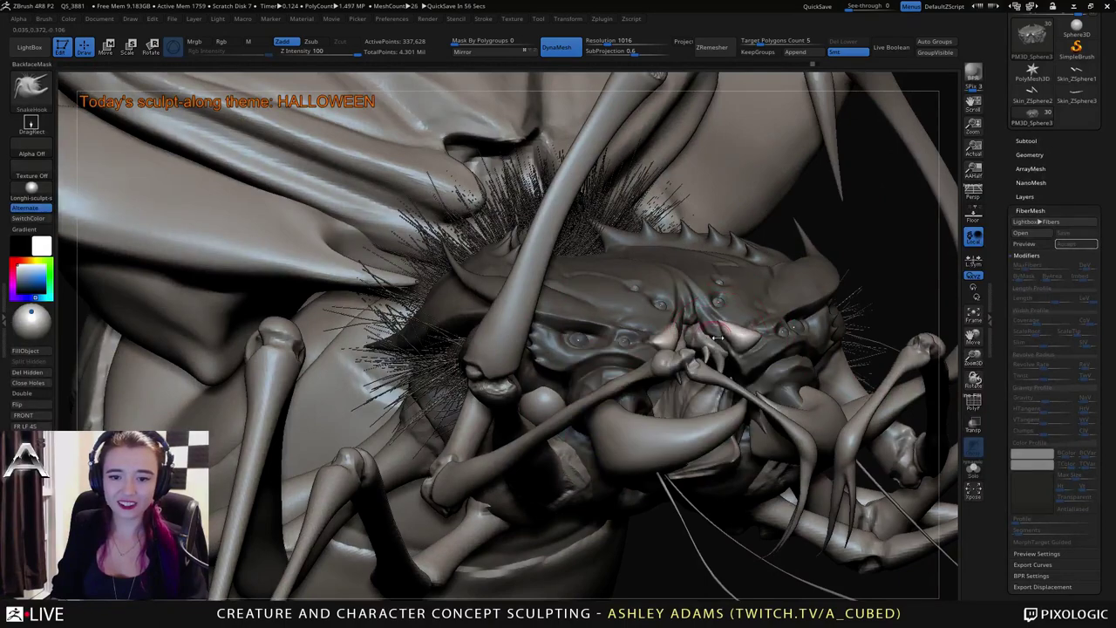
right_drag(738, 339, 716, 341)
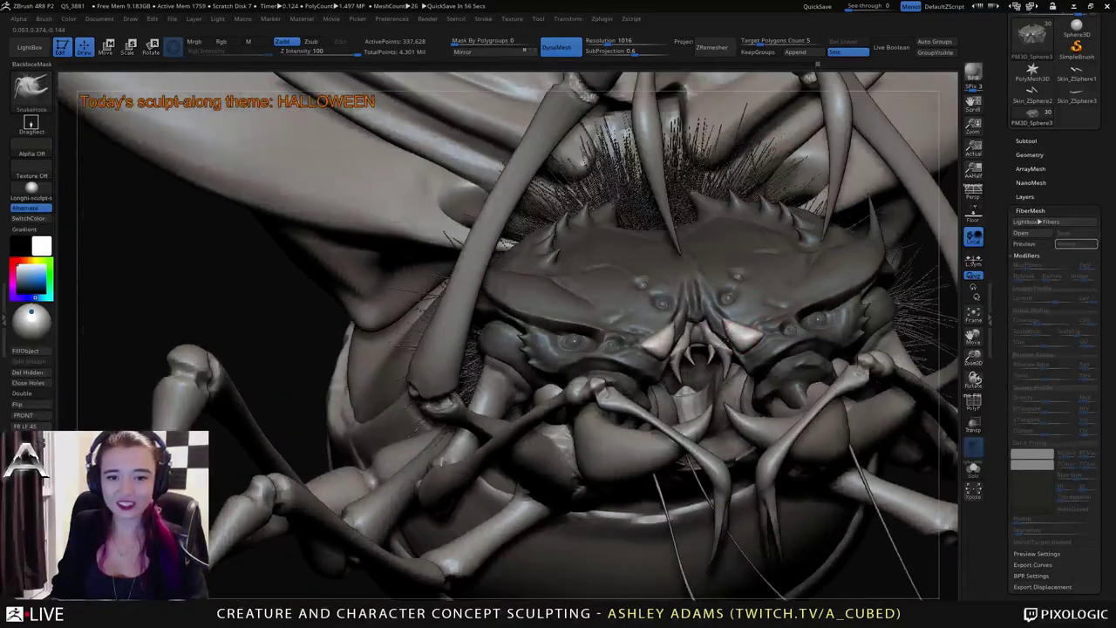
Flatten the two pointed face patches with hPolish and adjust their shape with SnakeHook.
key(b)
key(h)
key(p)
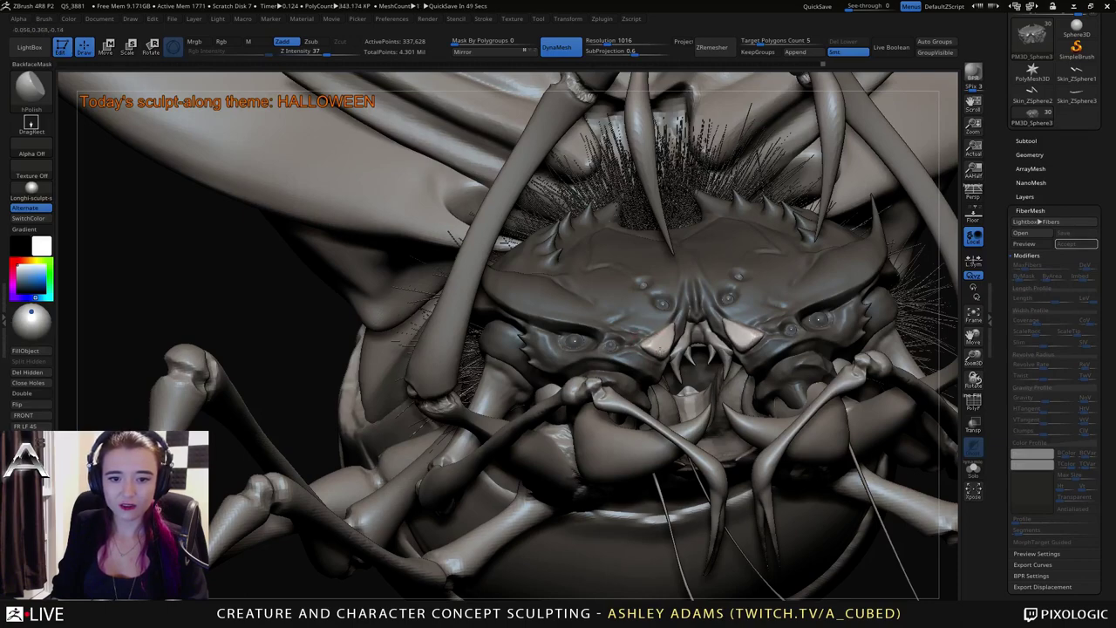
right_drag(720, 338, 685, 335)
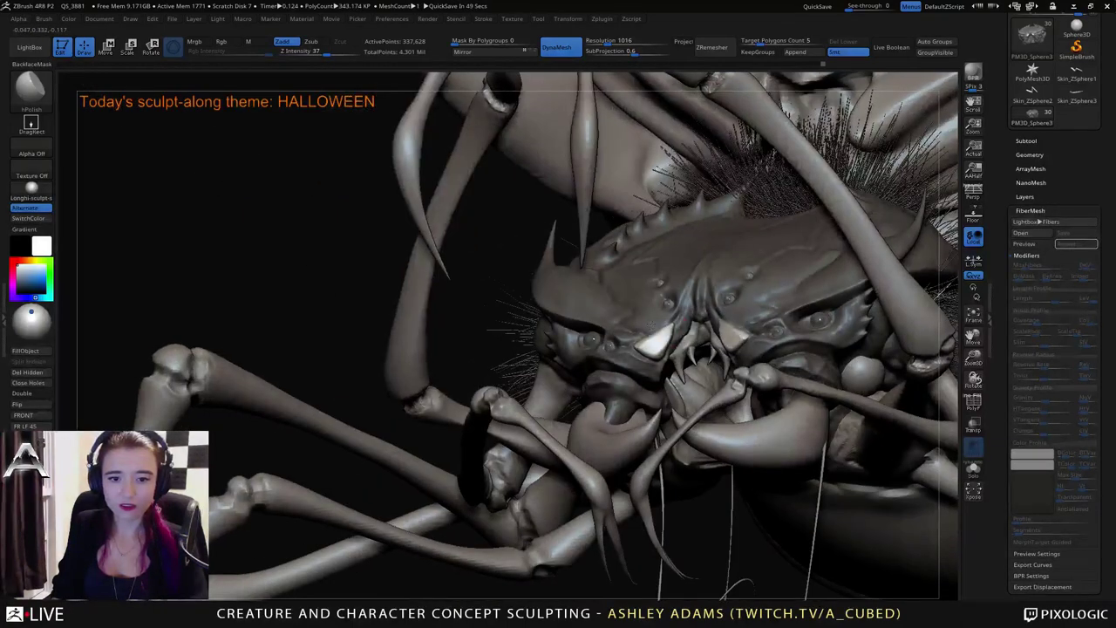
key(b)
key(s)
key(h)
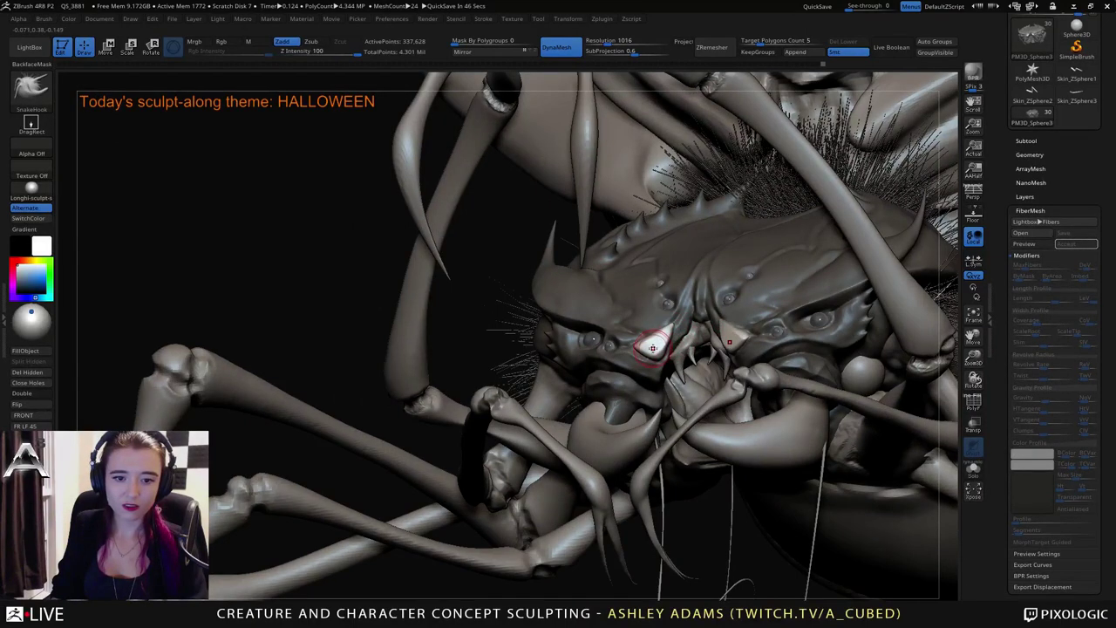
key(b)
key(h)
key(p)
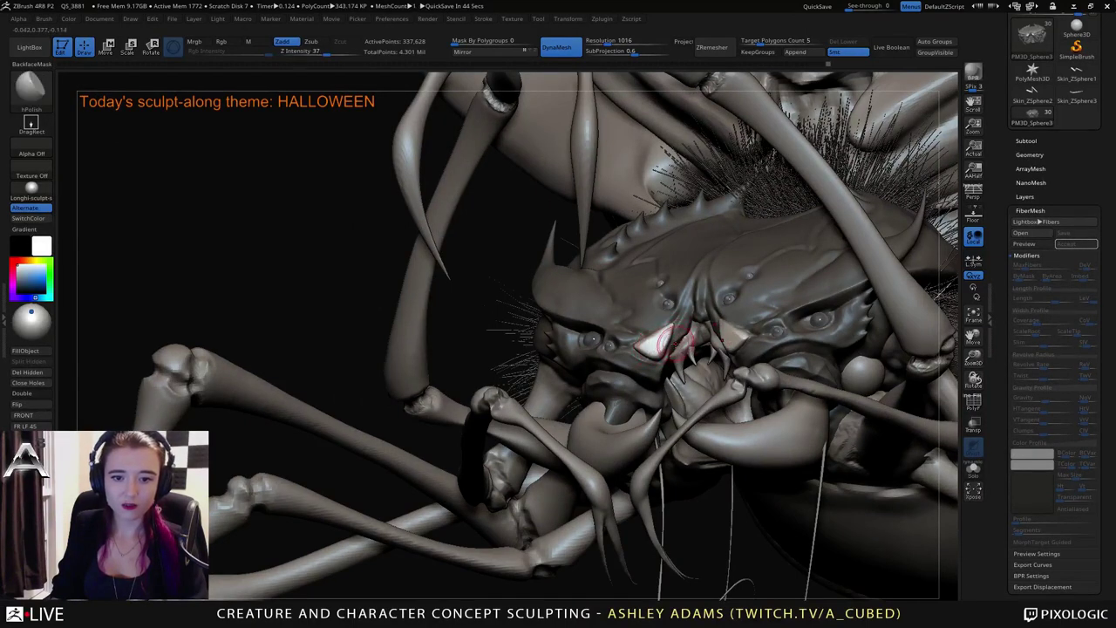
key(b)
key(s)
key(h)
Clear the mask from the head carapace and check the whole creature from the front.
ctrl+right_drag(685, 368, 681, 321)
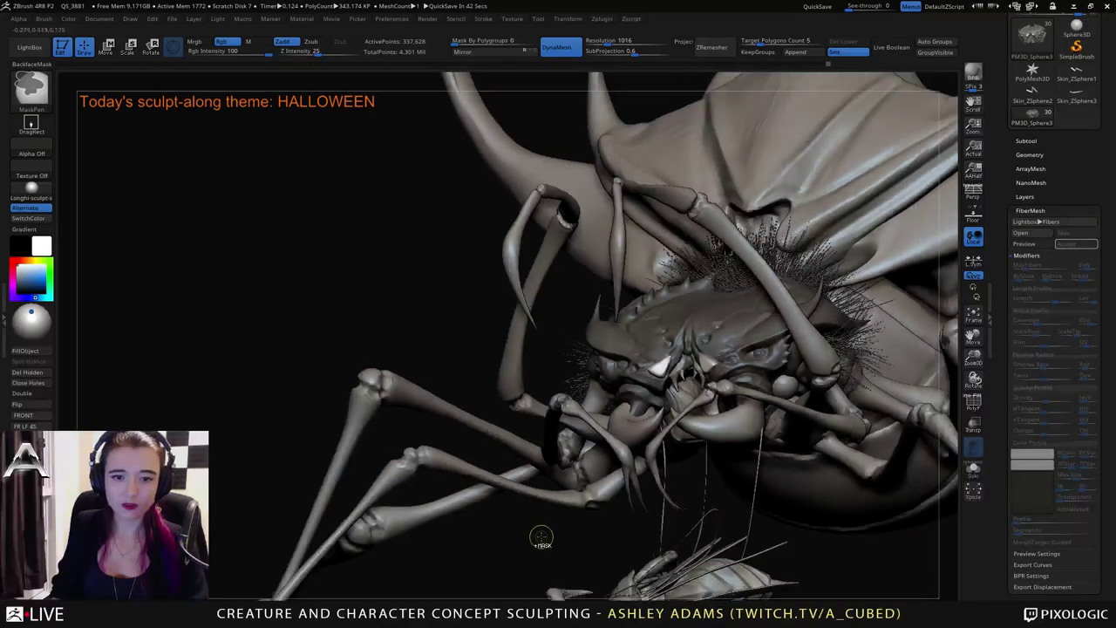
ctrl+drag(540, 535, 556, 552)
ctrl+right_drag(558, 541, 561, 497)
mouse_move(562, 497)
right_down()
mouse_move(627, 488)
mouse_move(641, 471)
right_up()
right_drag(641, 367, 667, 344)
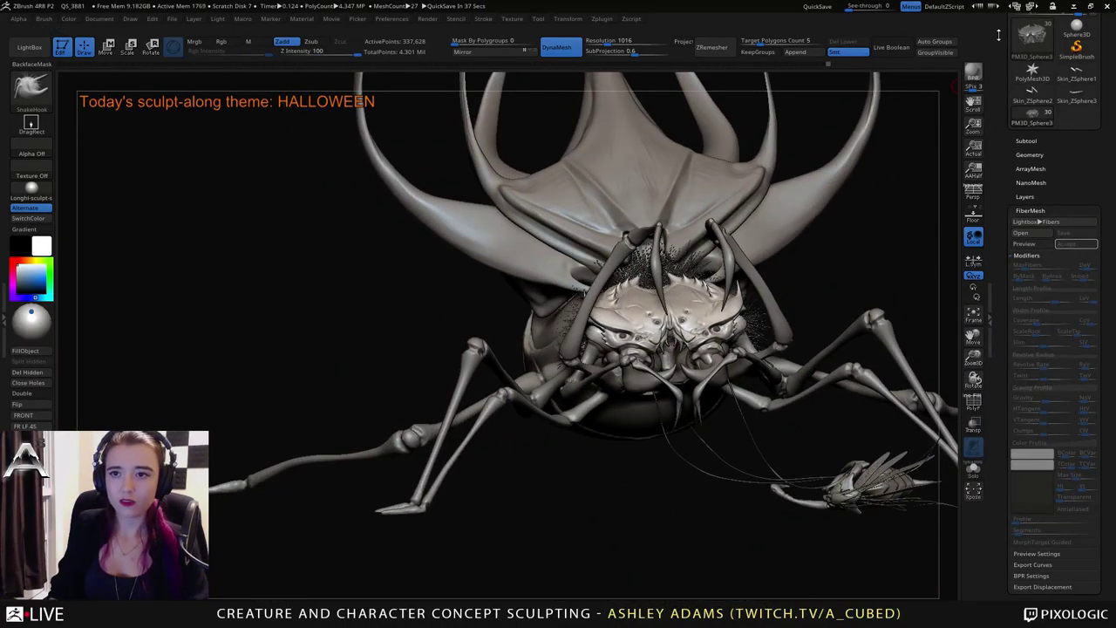
Examine the whole creature and its wasp prey from the side.
drag(1104, 49, 1104, 142)
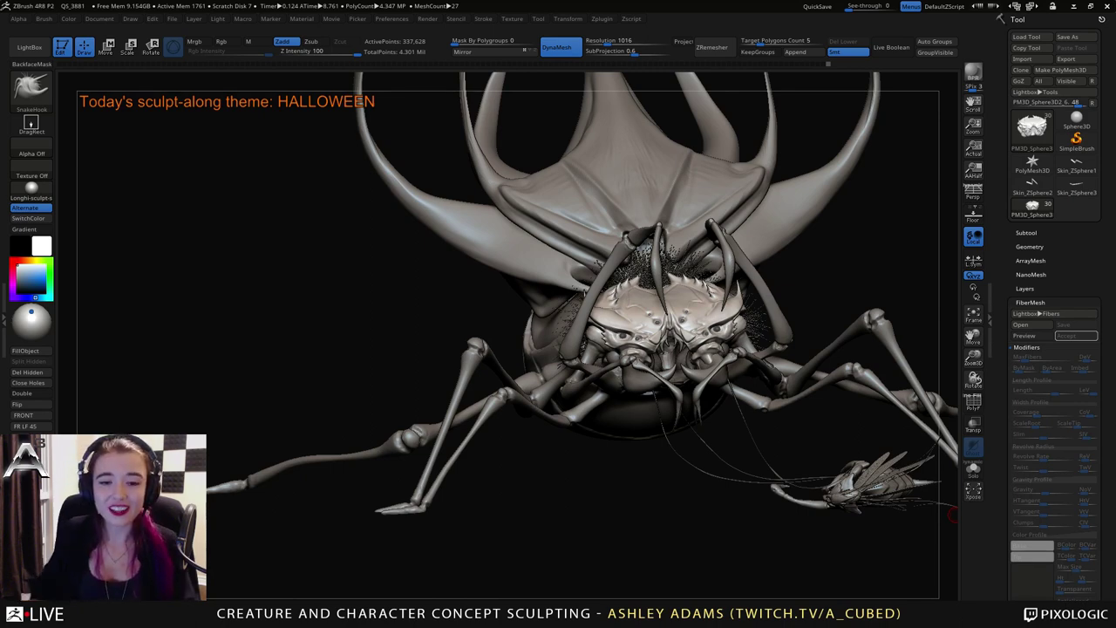
drag(953, 515, 312, 478)
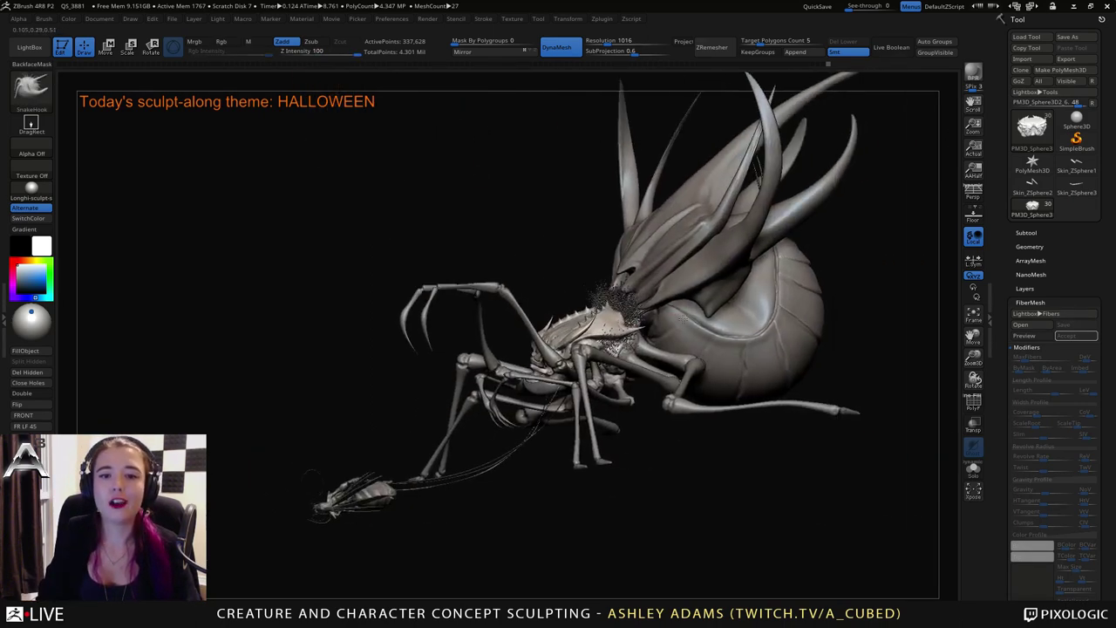
drag(683, 319, 580, 328)
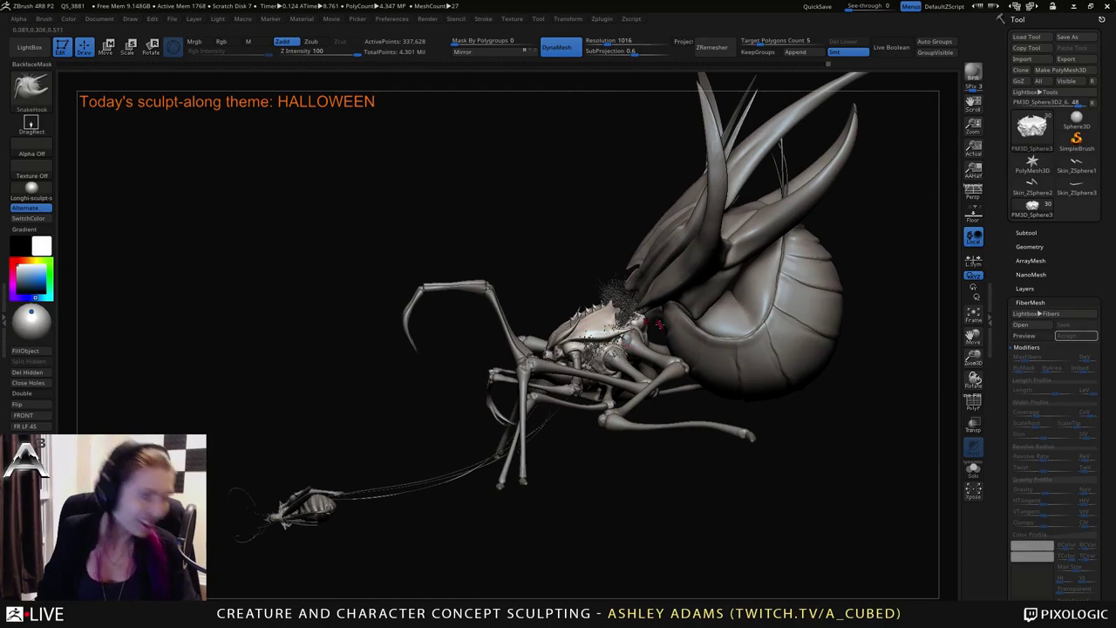
Examine the creature's raised front legs and head from the side, along with the threads leading to its prey.
mouse_move(516, 305)
alt+mouse_down()
mouse_move(608, 307)
mouse_move(594, 295)
mouse_move(607, 297)
alt+mouse_up()
key(space)
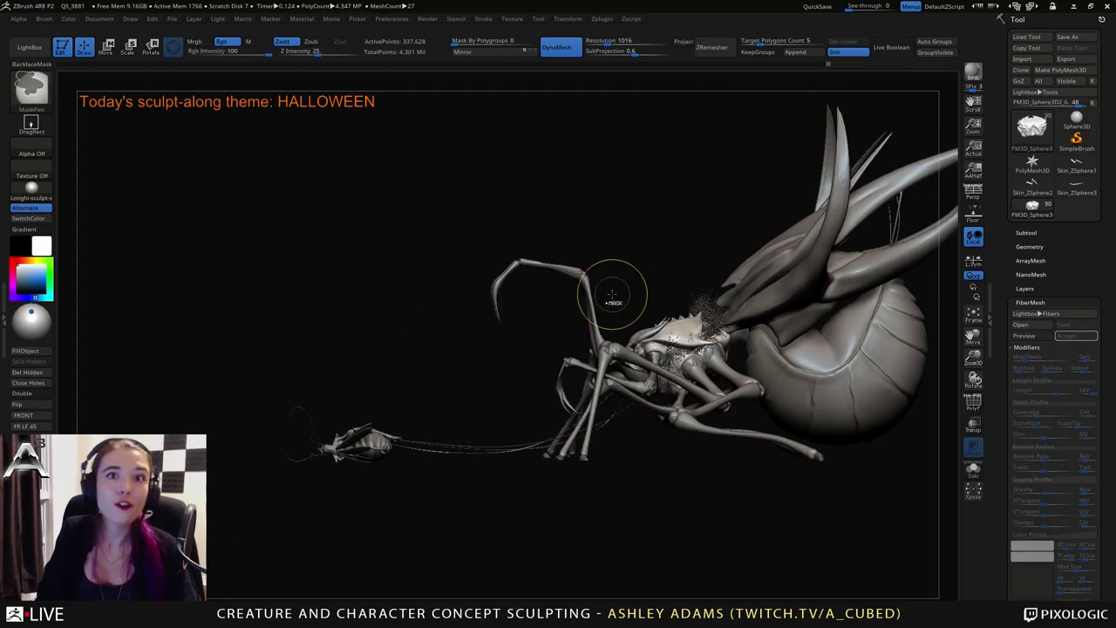
ctrl+right_drag(627, 302, 612, 278)
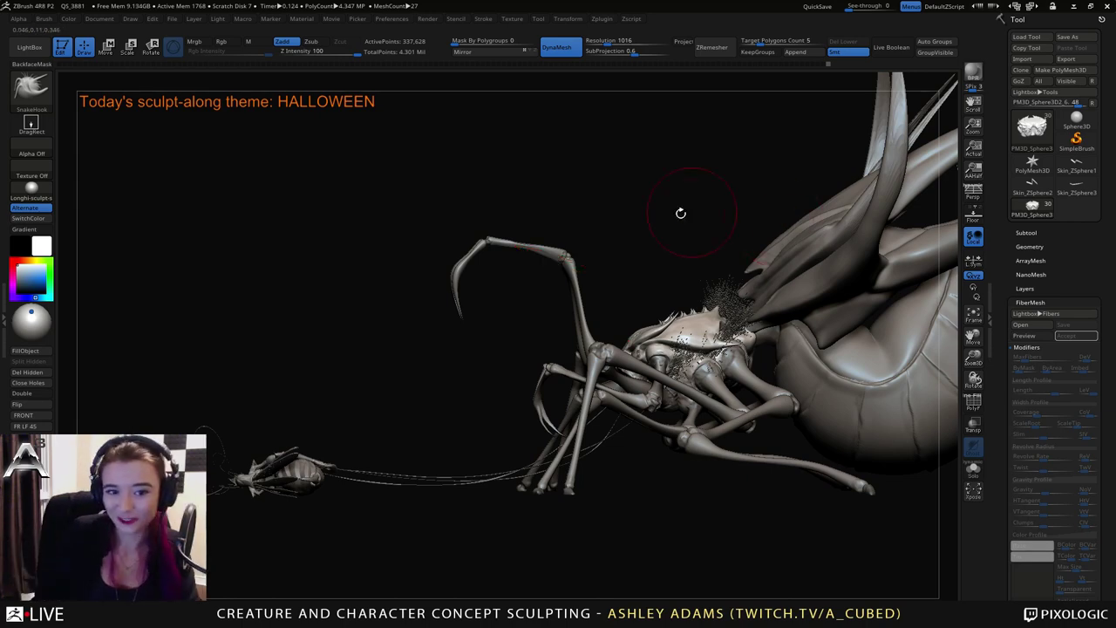
right_drag(511, 230, 456, 297)
key(space)
ctrl+right_drag(523, 249, 545, 314)
key(space)
drag(712, 334, 689, 335)
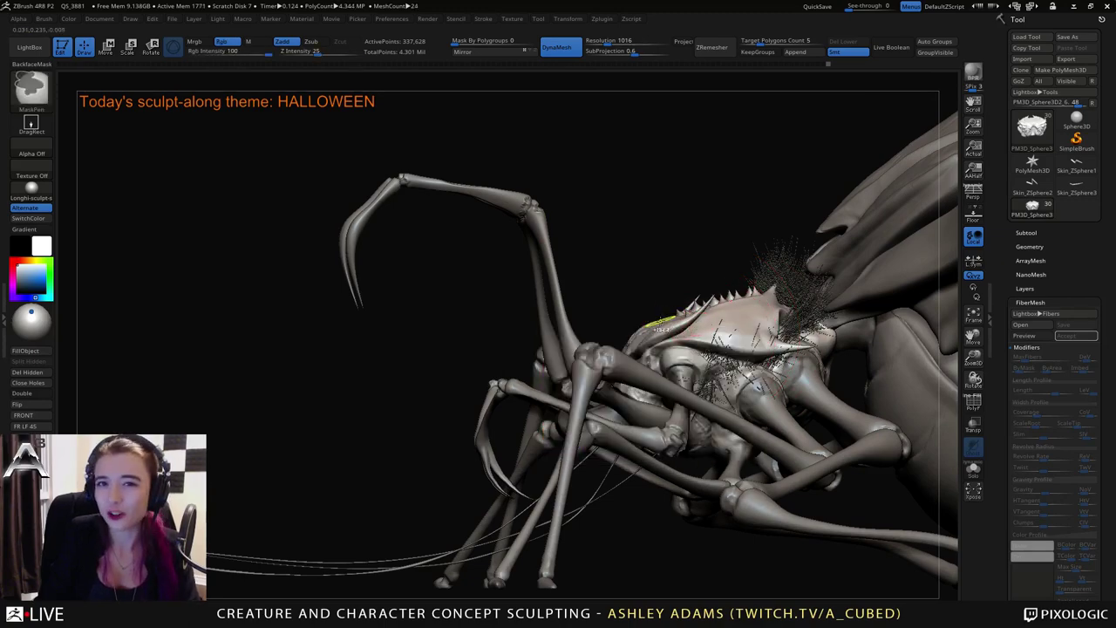
Try pulling a pair of small spikes out of the top of the head carapace with a smaller SnakeHook brush.
mouse_move(666, 319)
ctrl+right_down()
mouse_move(753, 314)
mouse_move(733, 283)
mouse_move(645, 297)
ctrl+right_up()
key(space)
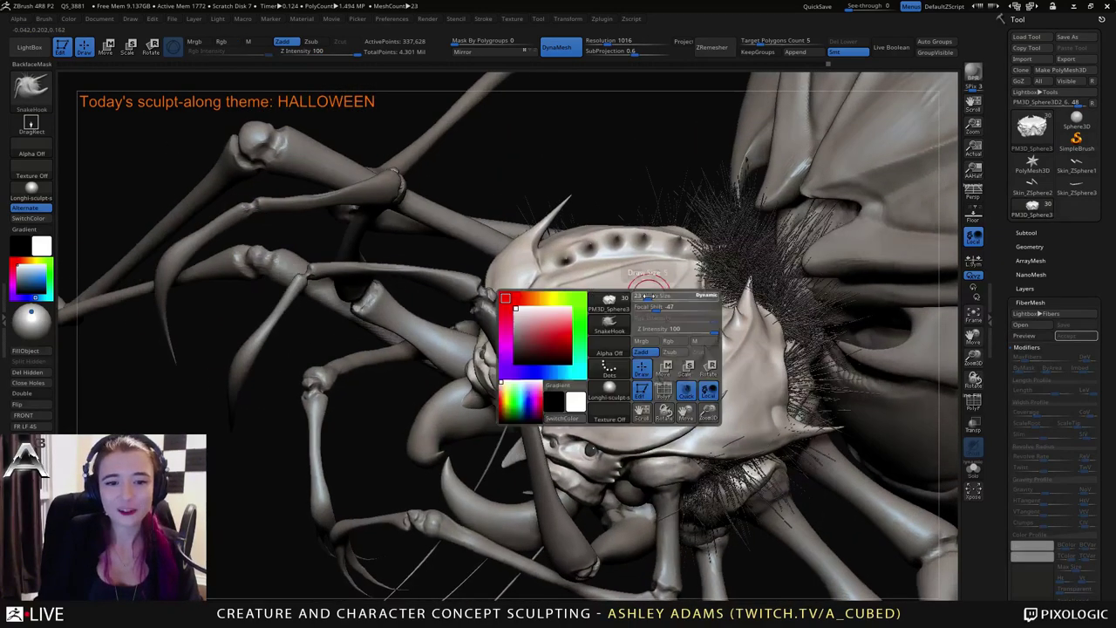
drag(650, 295, 637, 293)
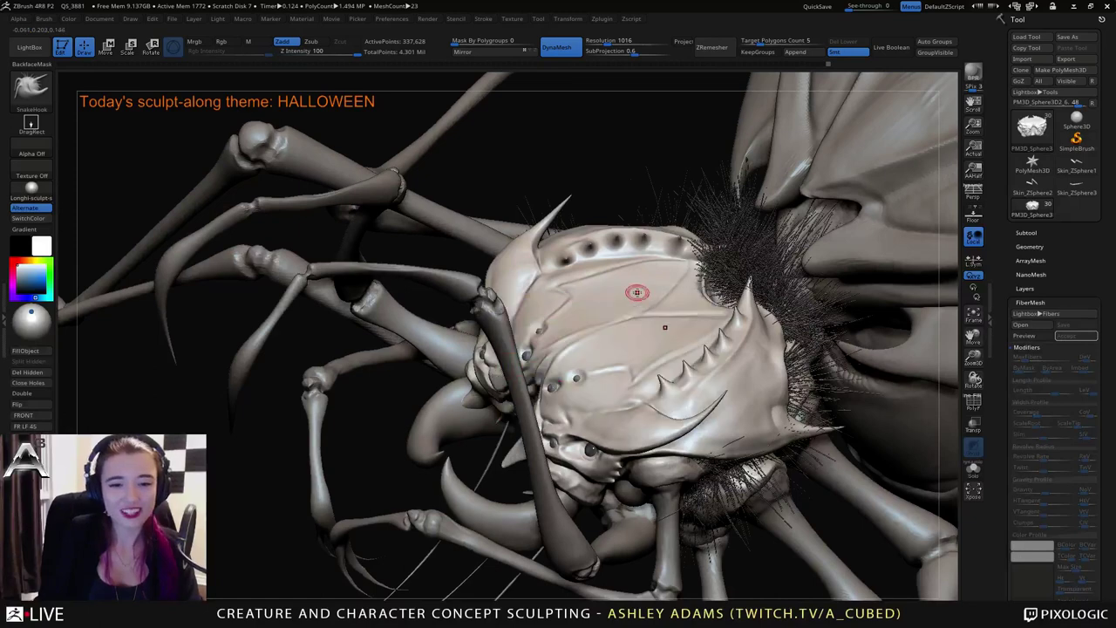
click(45, 21)
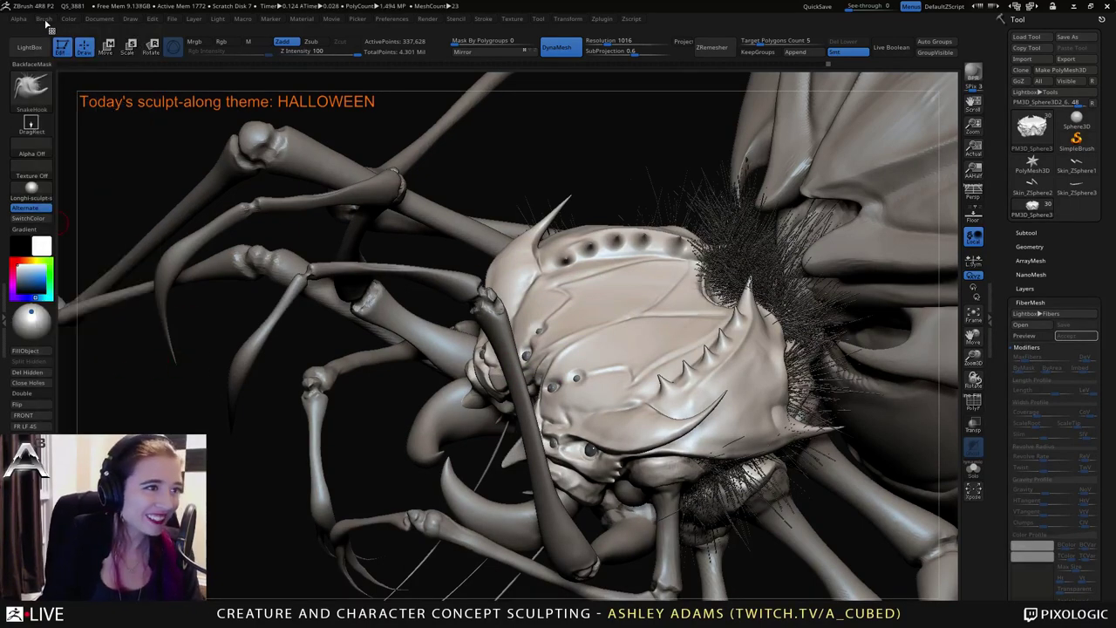
click(45, 19)
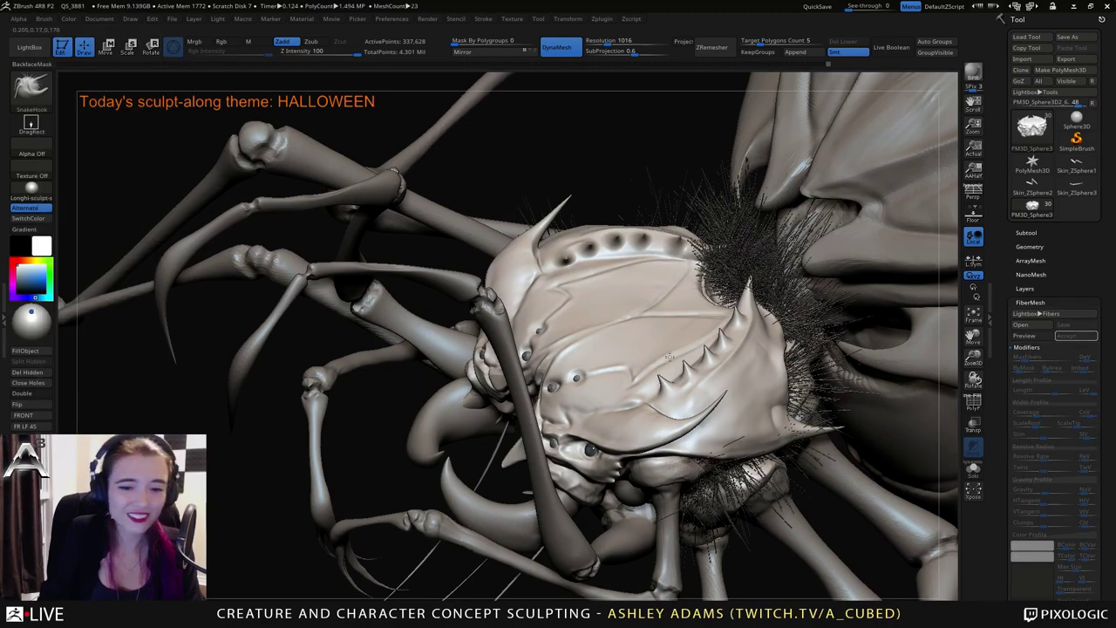
mouse_move(670, 357)
right_down()
mouse_move(677, 378)
mouse_move(697, 338)
mouse_move(691, 370)
mouse_move(571, 360)
right_up()
mouse_move(580, 377)
mouse_down()
mouse_move(577, 350)
mouse_move(554, 375)
mouse_up()
key(ctrl+z)
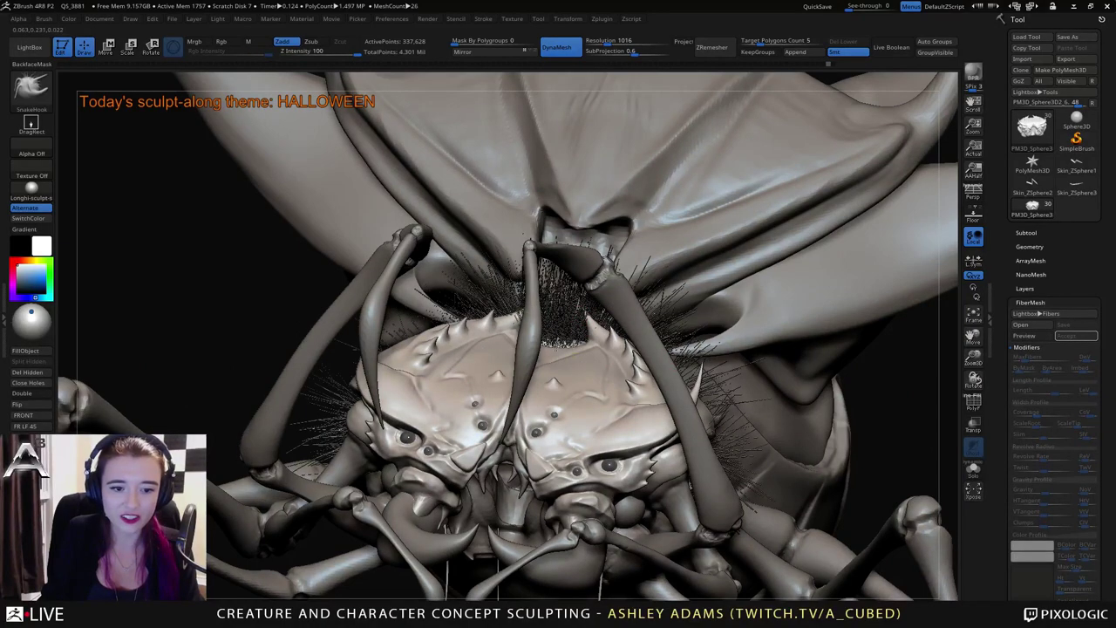
Pull the lower edges of the face into curved points beside the mouth with the SnakeHook brush.
key(ctrl)
mouse_move(571, 447)
ctrl+right_down()
mouse_move(558, 335)
mouse_move(698, 359)
mouse_move(610, 370)
mouse_move(603, 337)
mouse_move(622, 325)
ctrl+right_up()
ctrl+right_drag(645, 368, 651, 394)
right_click(645, 395)
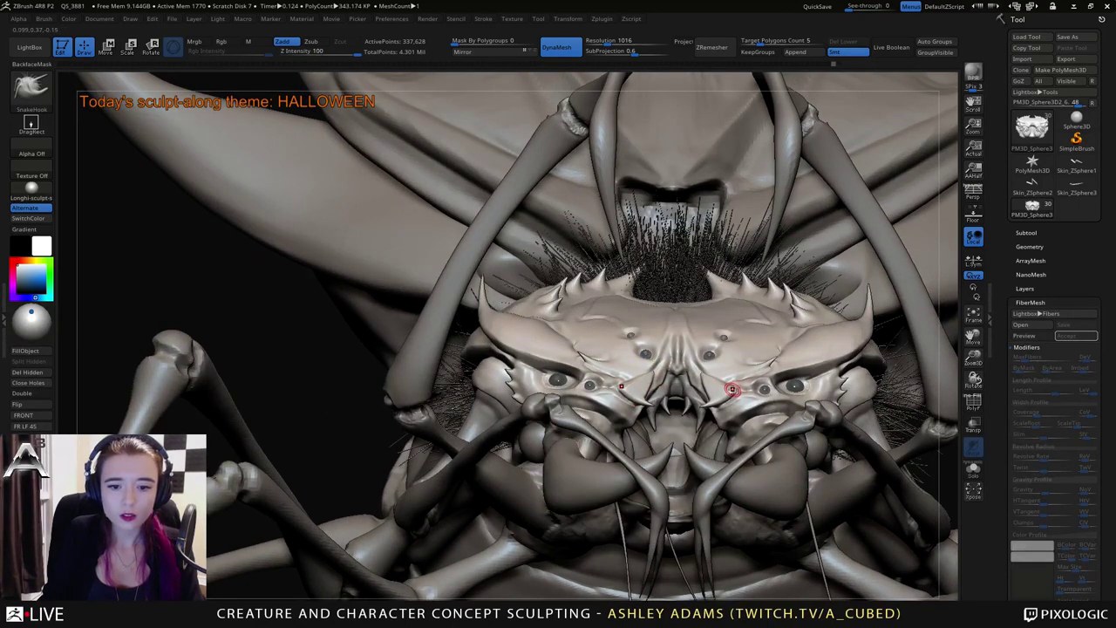
right_drag(735, 382, 694, 405)
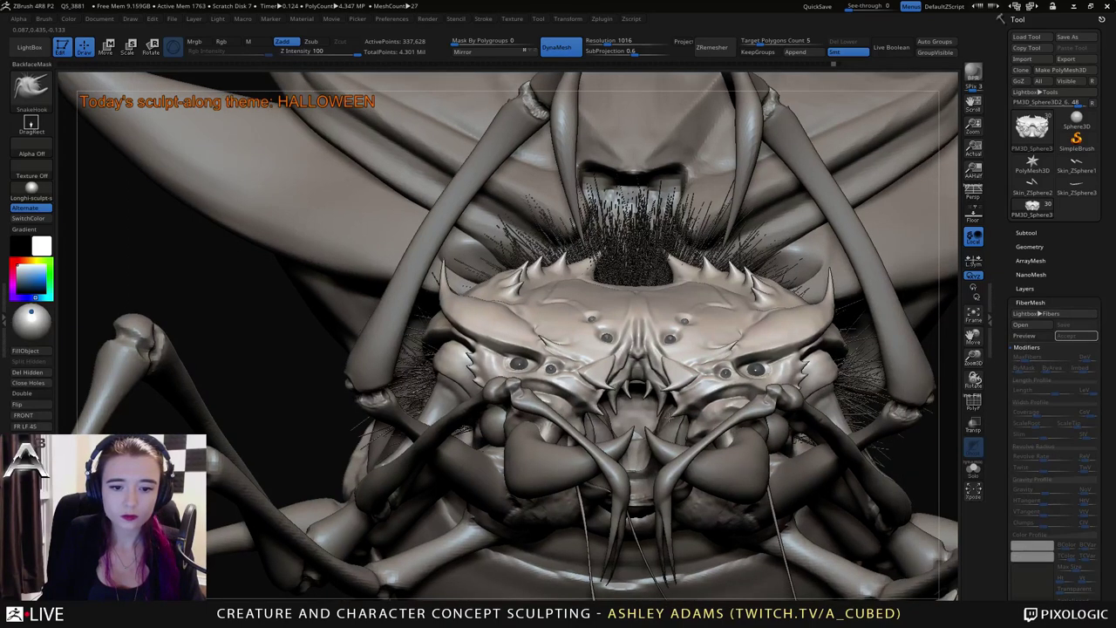
key(space)
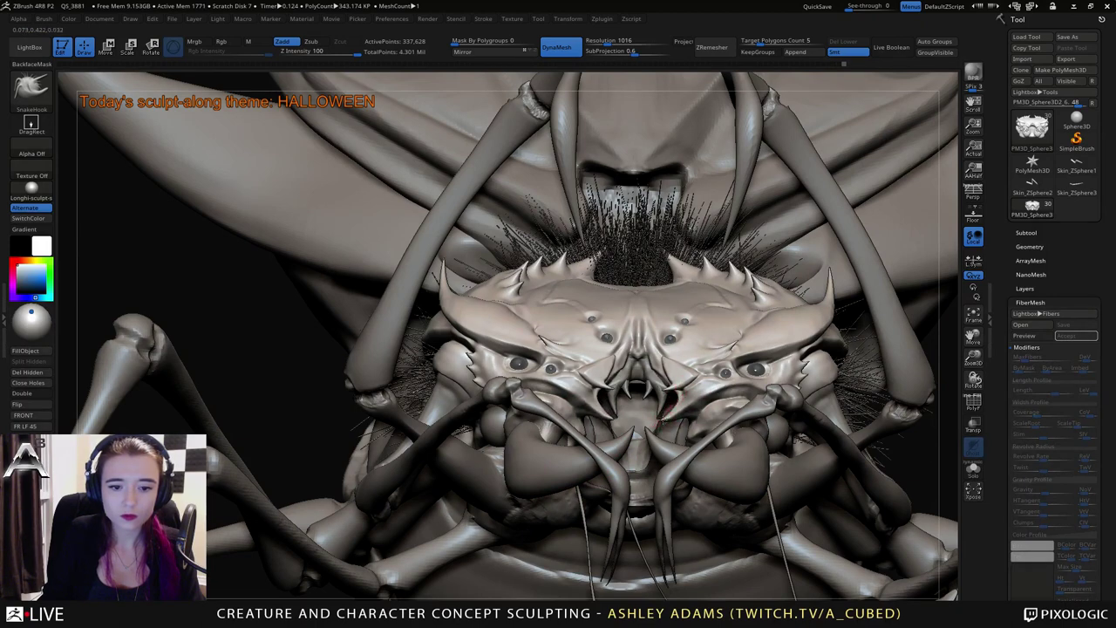
key(shift)
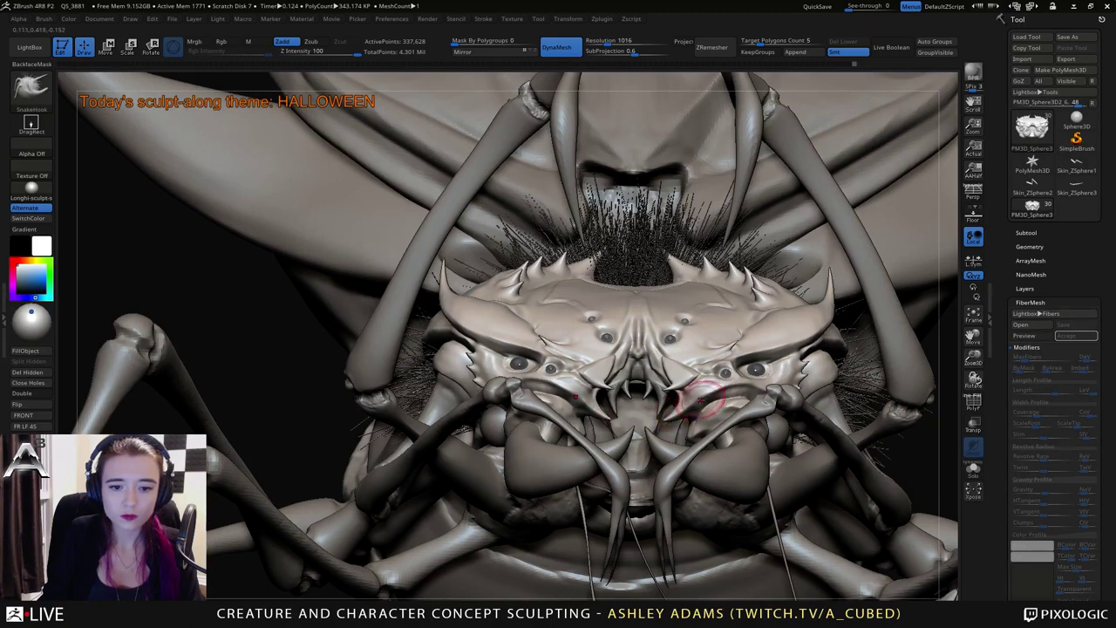
right_drag(721, 382, 708, 380)
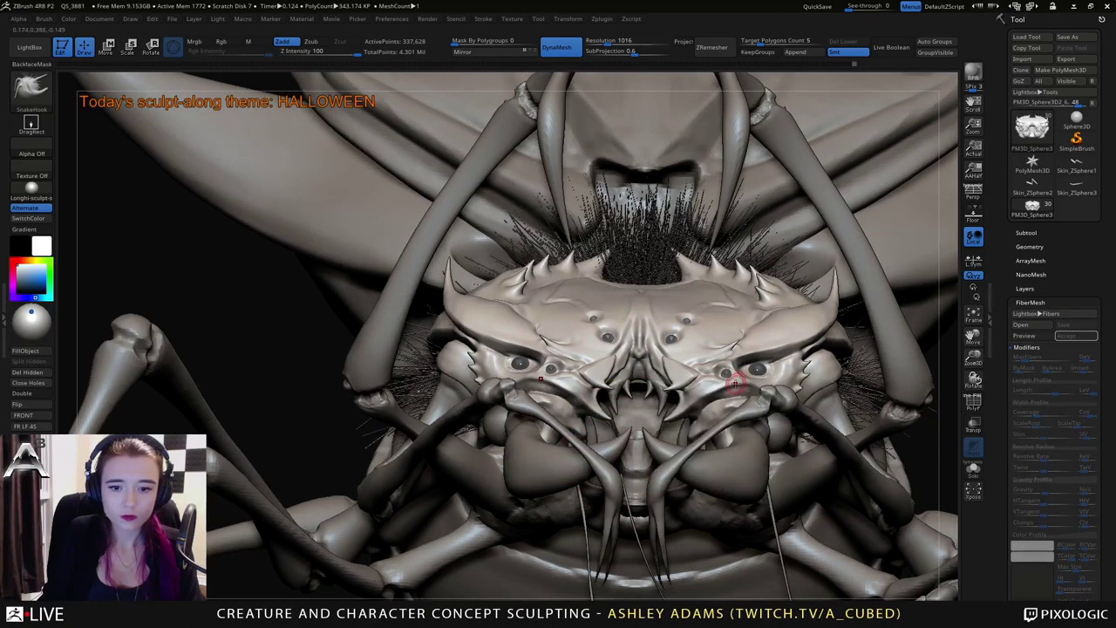
key(ctrl+z)
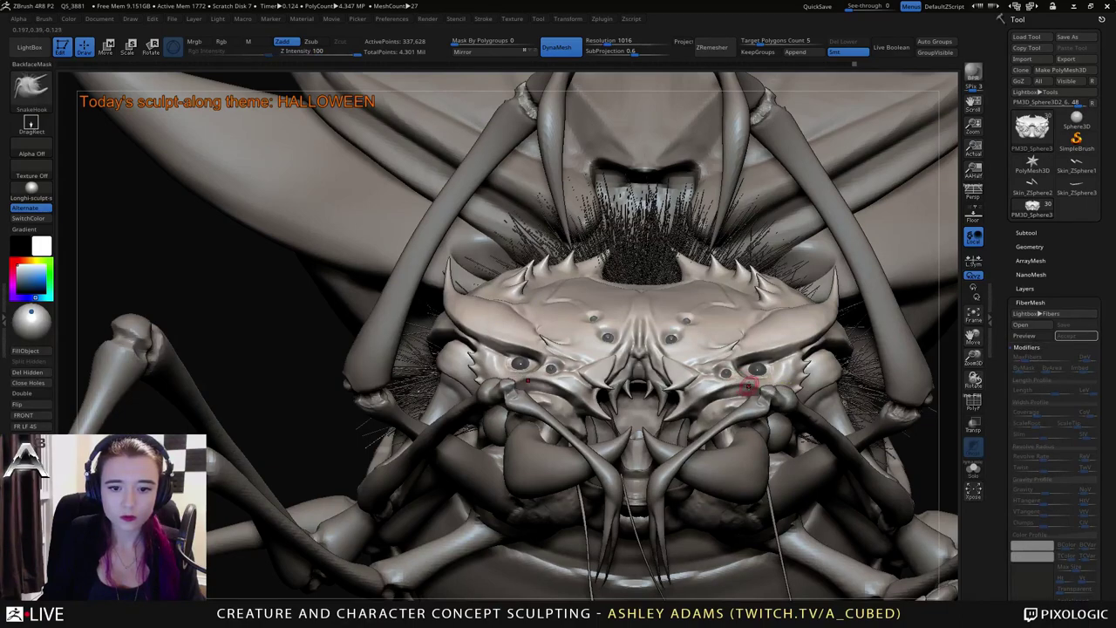
Adjust the side of the face below the outer eye with SnakeHook, working from the side.
right_drag(769, 370, 853, 385)
ctrl+right_drag(680, 462, 804, 367)
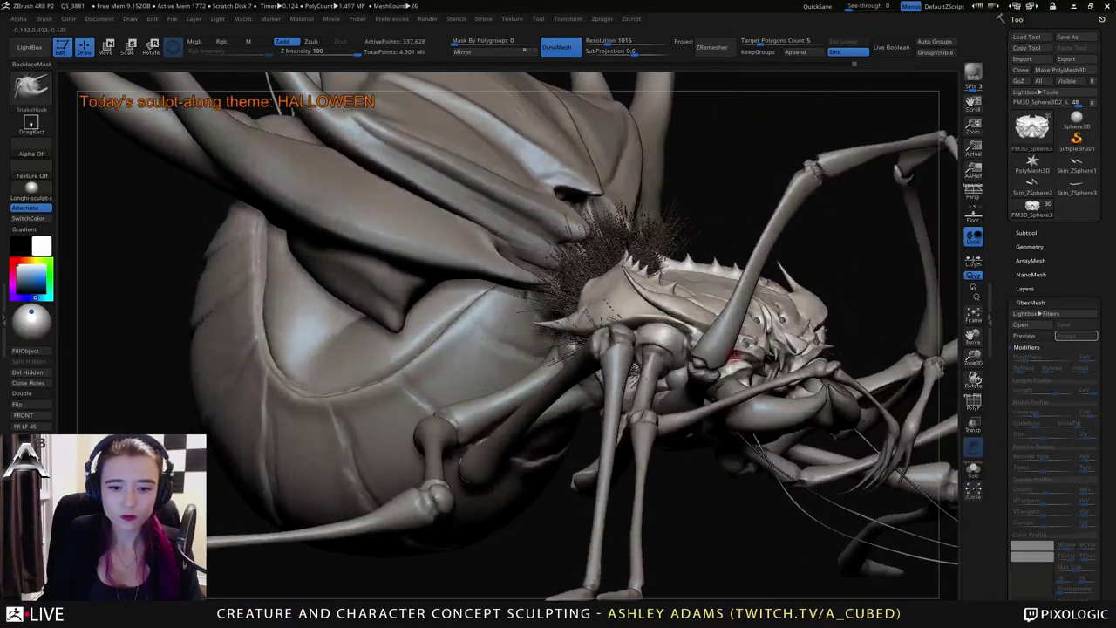
ctrl+right_drag(738, 353, 692, 423)
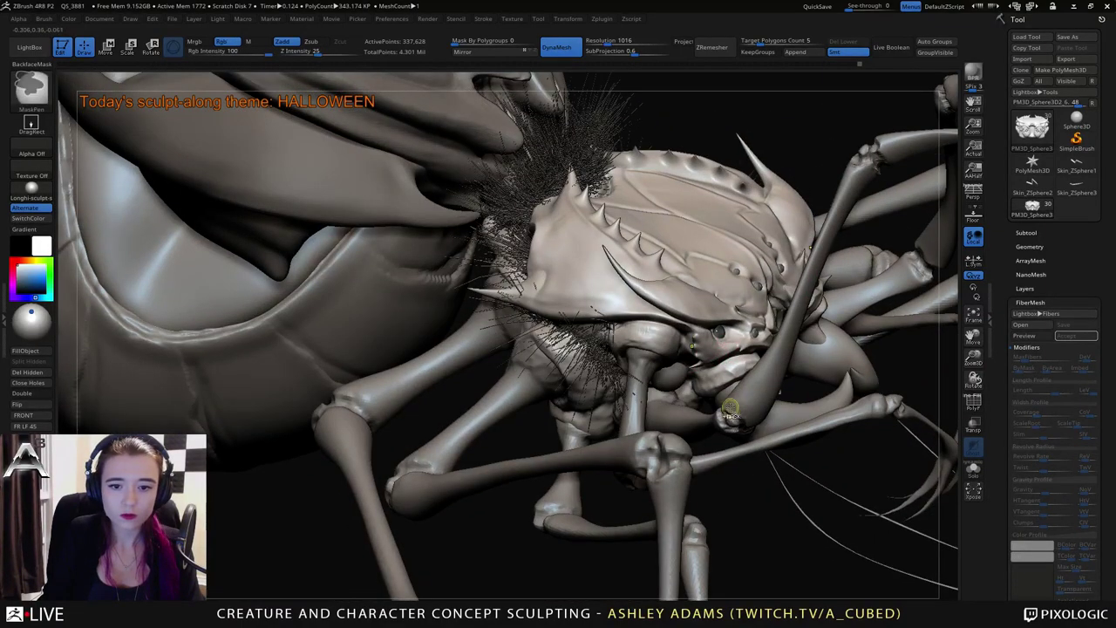
ctrl+right_drag(730, 414, 707, 406)
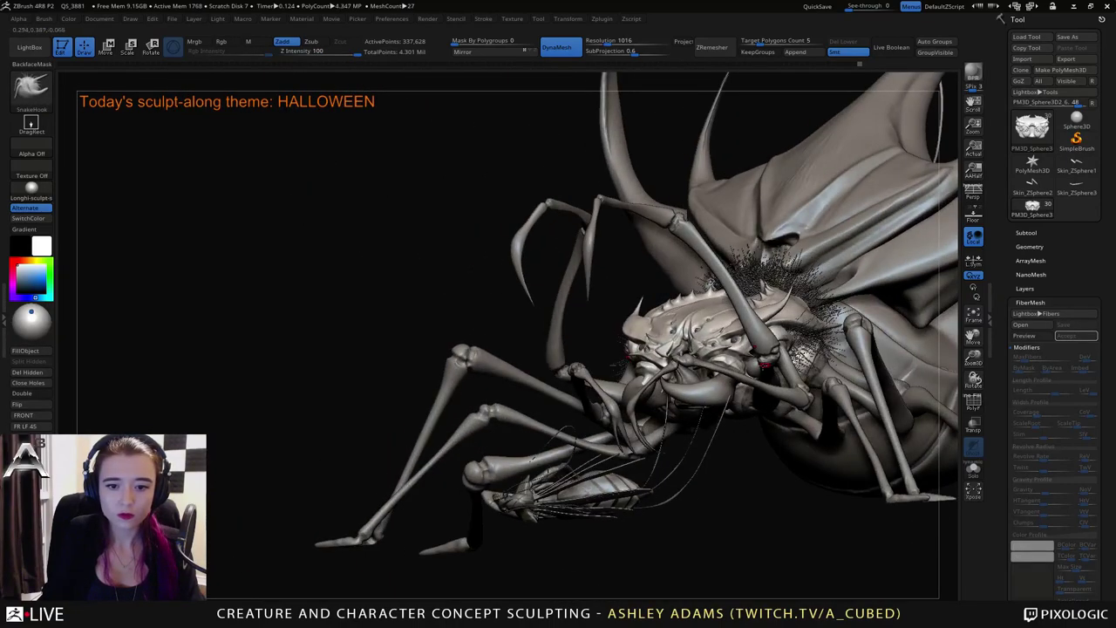
Examine the head carapace from above and the whole creature from the front.
drag(706, 406, 737, 389)
right_drag(738, 389, 670, 383)
mouse_move(605, 328)
ctrl+right_down()
mouse_move(600, 346)
mouse_move(582, 319)
mouse_move(501, 300)
mouse_move(498, 249)
mouse_move(564, 288)
mouse_move(598, 270)
mouse_move(602, 288)
mouse_move(608, 274)
ctrl+right_up()
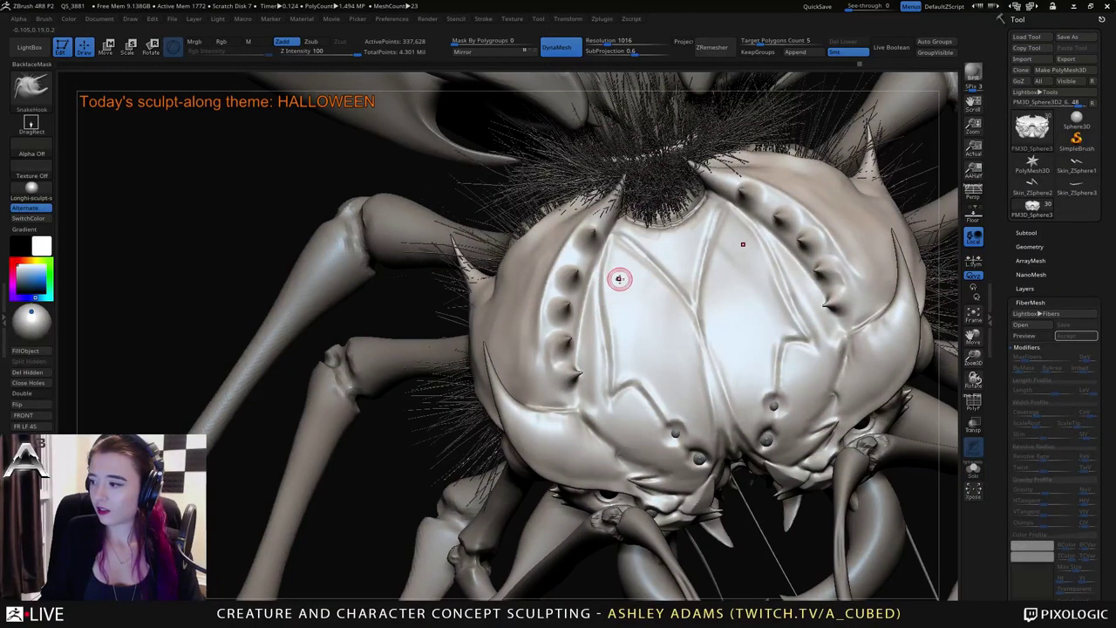
mouse_move(518, 231)
right_down()
mouse_move(643, 354)
mouse_move(621, 325)
right_up()
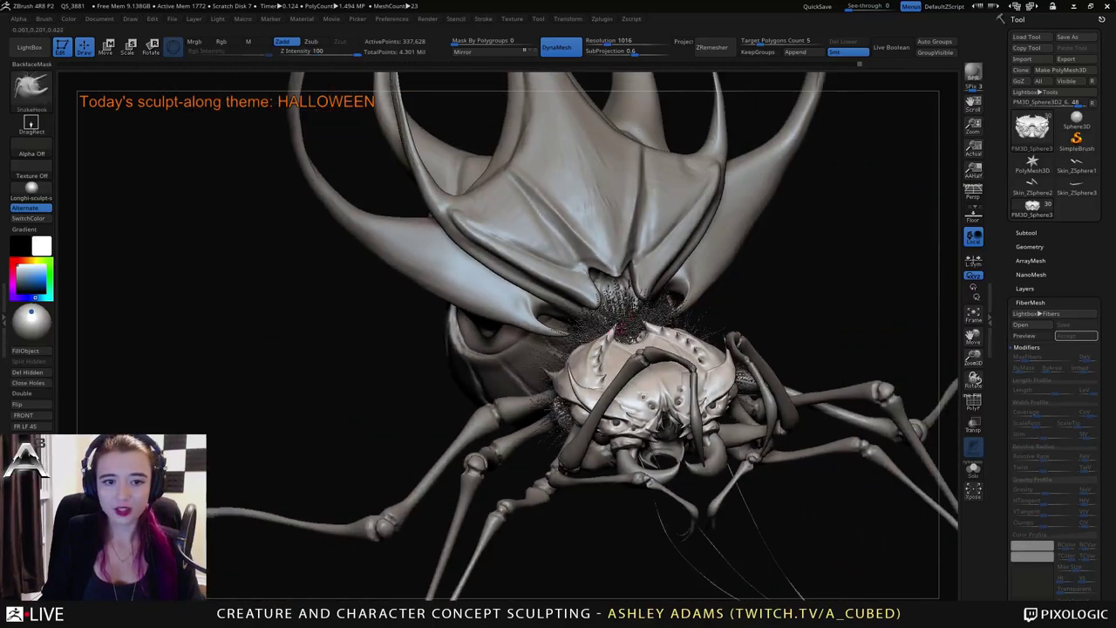
alt+click(589, 224)
alt+right_drag(589, 224, 661, 366)
mouse_move(651, 312)
right_down()
mouse_move(611, 348)
mouse_move(617, 384)
mouse_move(600, 234)
mouse_move(659, 436)
mouse_move(605, 370)
mouse_move(593, 418)
mouse_move(563, 403)
mouse_move(555, 422)
mouse_move(681, 403)
mouse_move(671, 349)
mouse_move(656, 365)
right_up()
Select the large curved mandibles and reshape them with a larger SnakeHook brush from the side and below.
alt+click(655, 434)
key(space)
drag(638, 416, 645, 416)
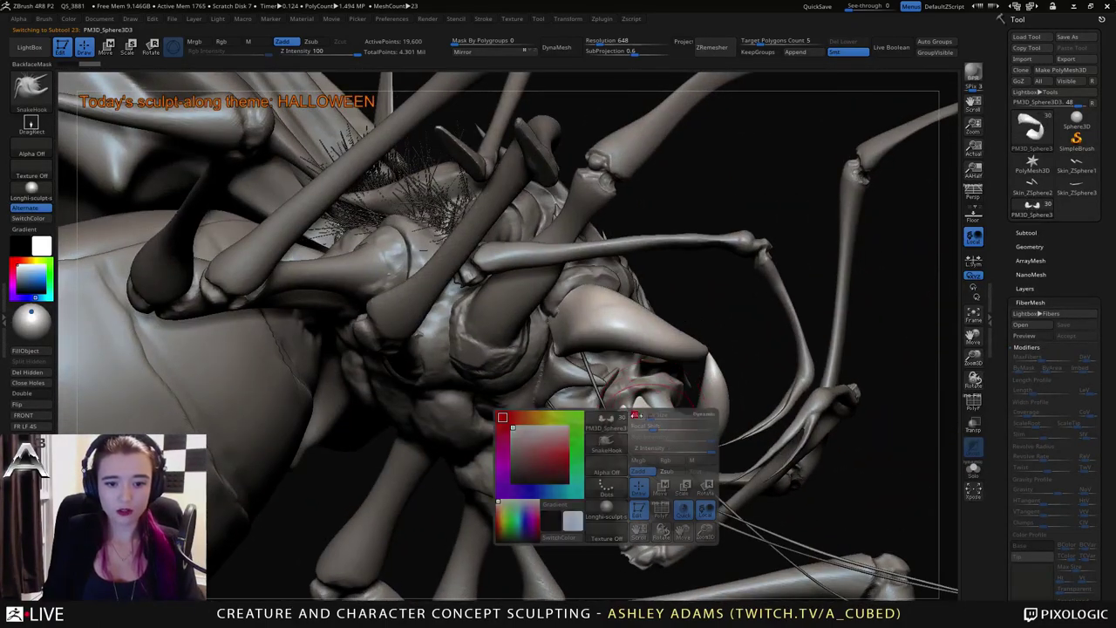
mouse_move(644, 415)
right_down()
mouse_move(616, 427)
mouse_move(634, 373)
right_up()
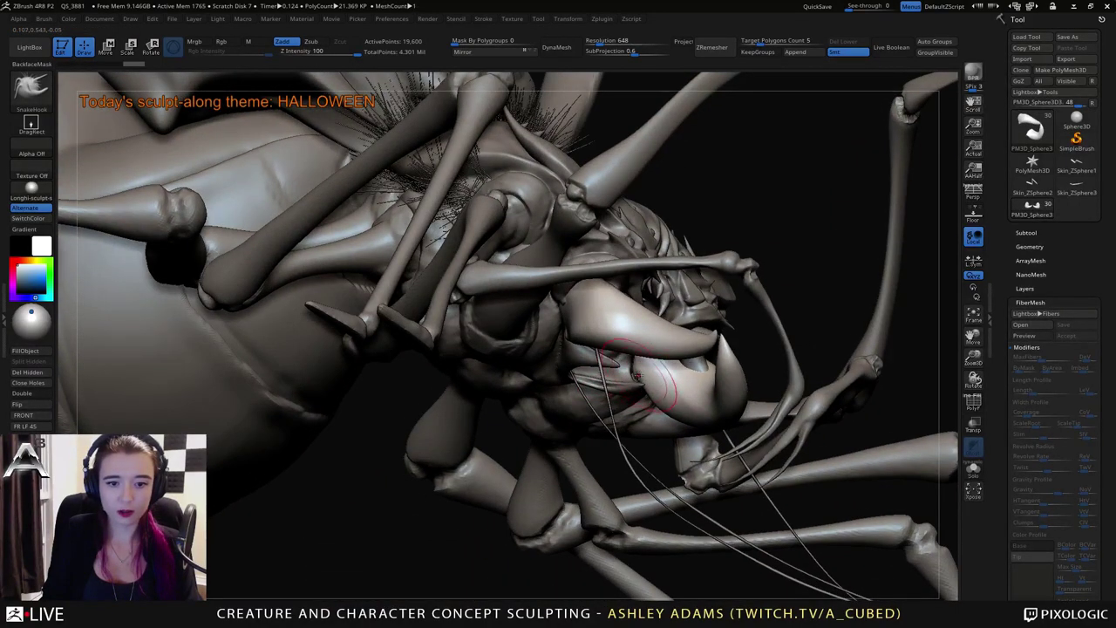
mouse_move(635, 359)
right_down()
mouse_move(597, 392)
mouse_move(623, 379)
mouse_move(737, 417)
mouse_move(368, 232)
right_up()
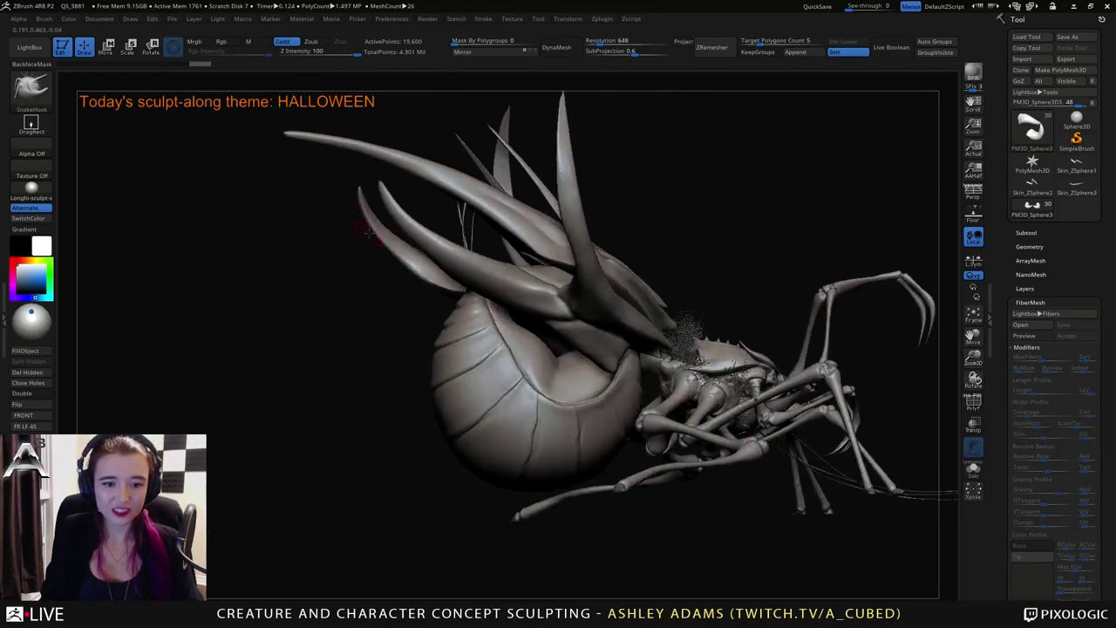
Select the shell's side horns, reshape their curves with a larger SnakeHook brush and smooth the lower horn's underside.
alt+click(515, 274)
mouse_move(358, 165)
mouse_down()
mouse_move(314, 183)
mouse_move(298, 152)
mouse_up()
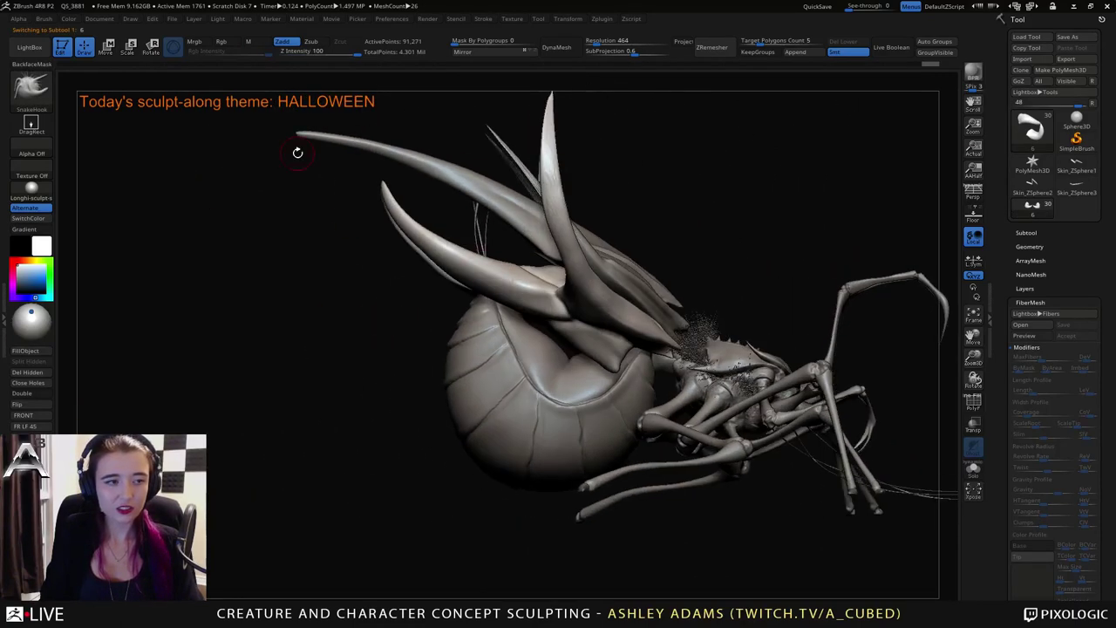
click(44, 19)
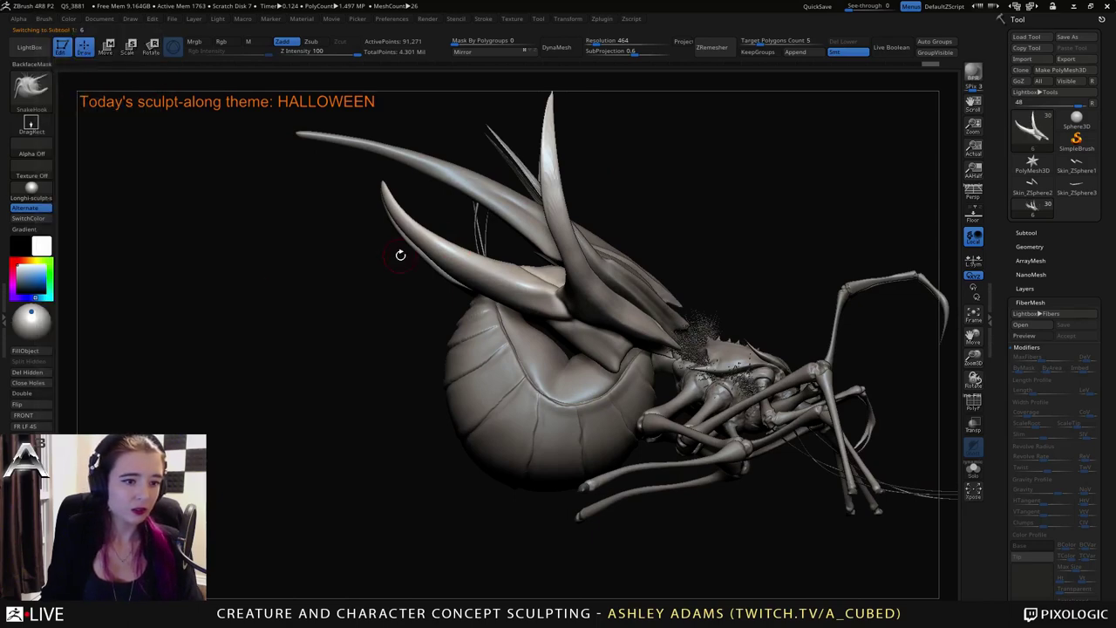
drag(399, 254, 383, 286)
key(space)
drag(427, 224, 436, 222)
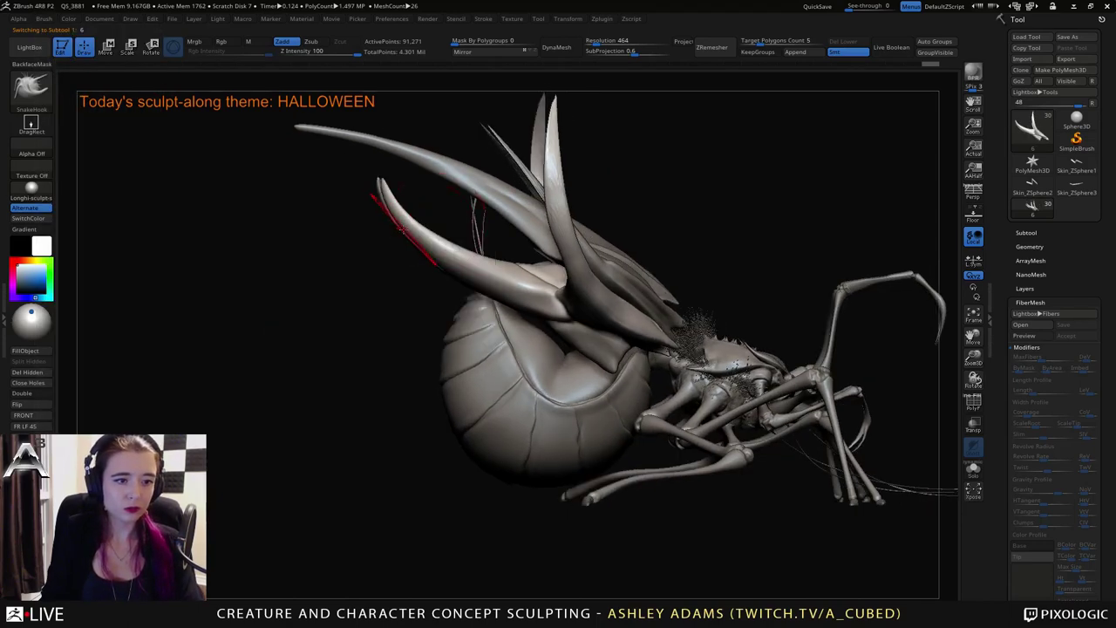
right_drag(388, 217, 392, 205)
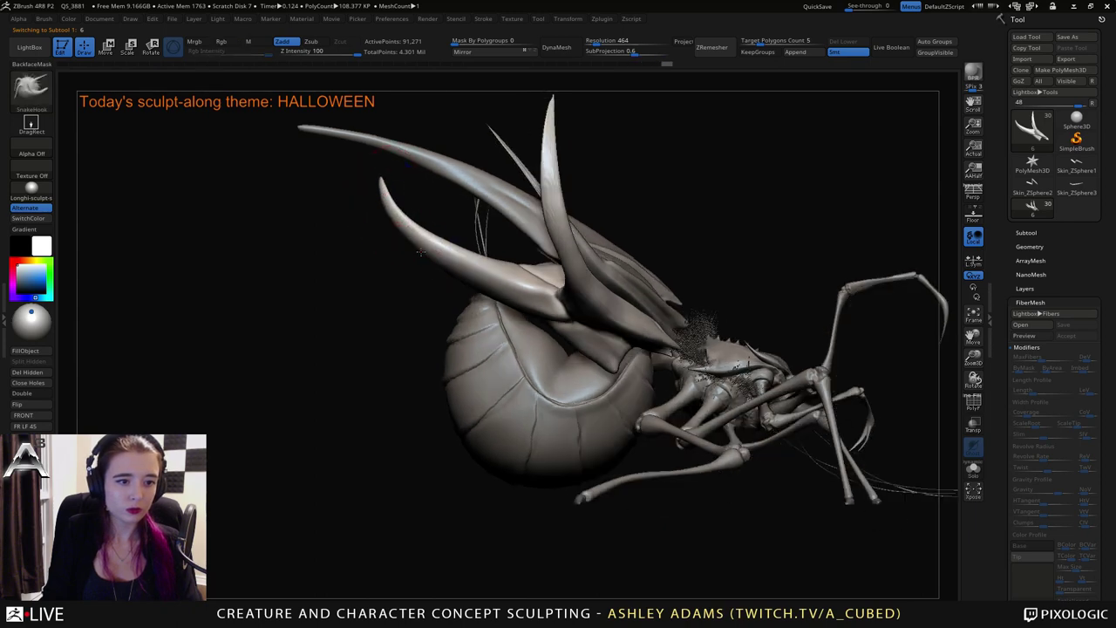
key(shift)
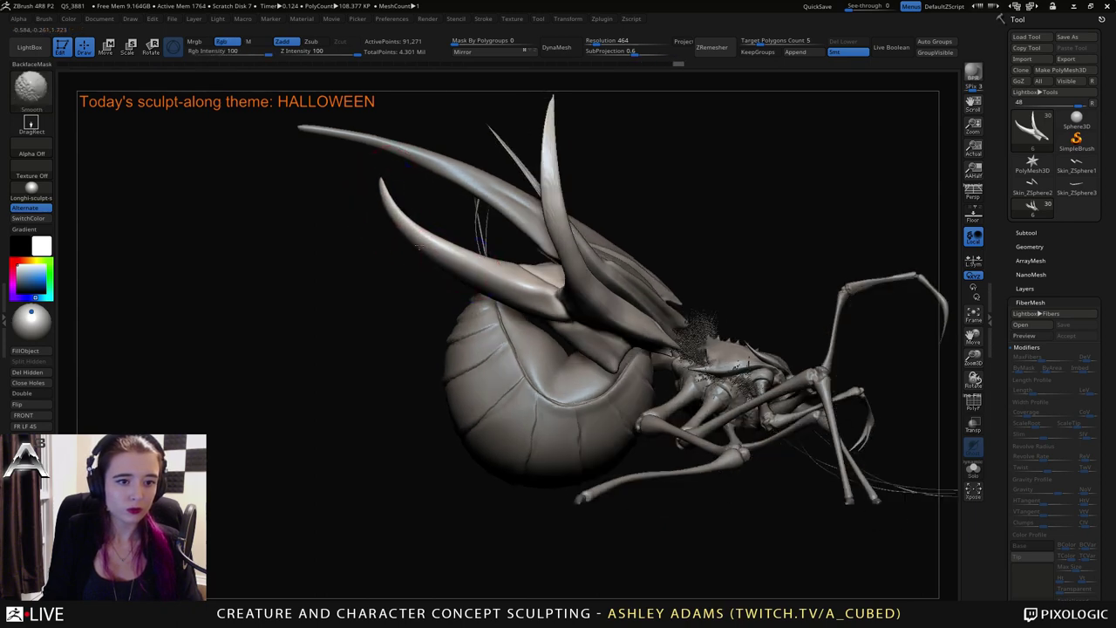
shift+drag(419, 247, 473, 269)
ctrl+right_drag(474, 269, 567, 310)
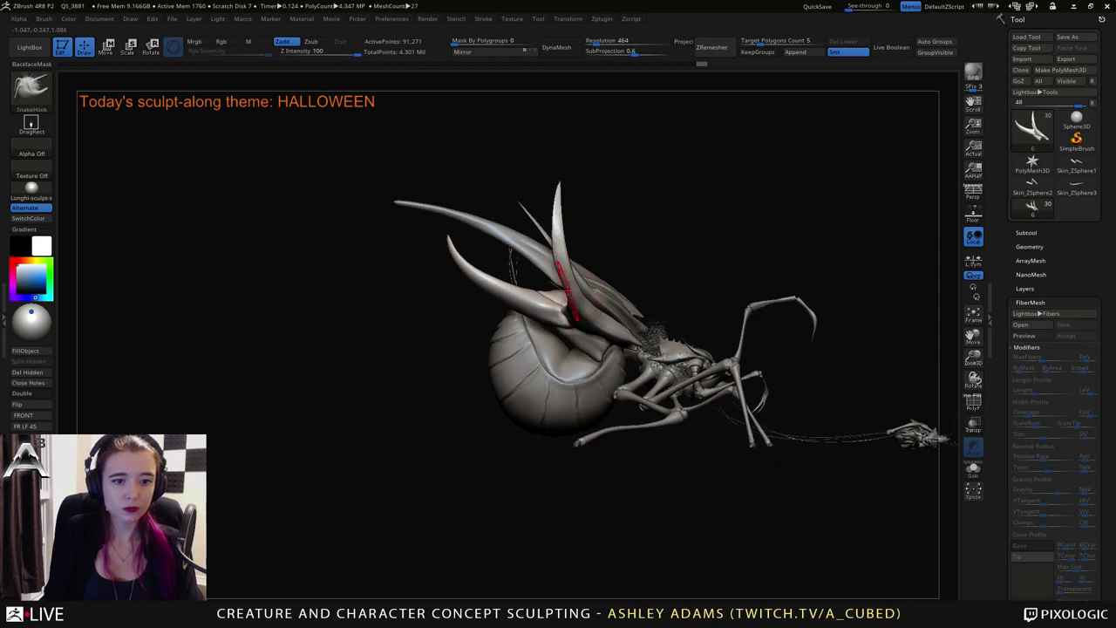
key(shift)
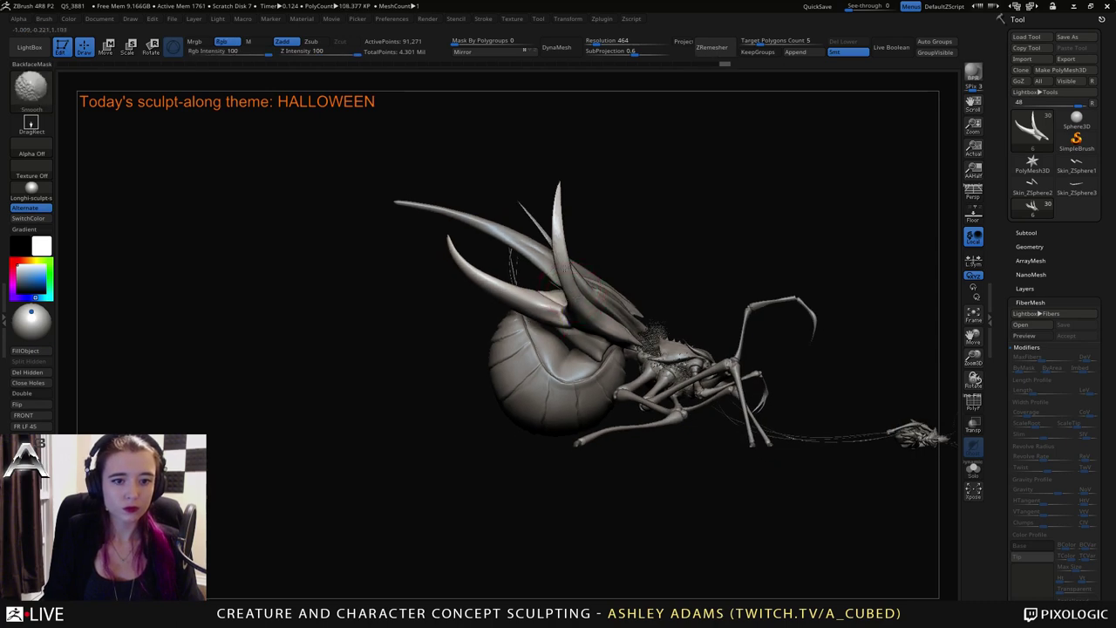
Select the shell's central plate and examine its shape from the front and above.
right_drag(616, 223, 532, 229)
mouse_move(680, 235)
alt+right_down()
mouse_move(592, 250)
mouse_move(585, 380)
mouse_move(549, 305)
alt+right_up()
alt+click(585, 380)
ctrl+right_drag(549, 305, 566, 346)
key(space)
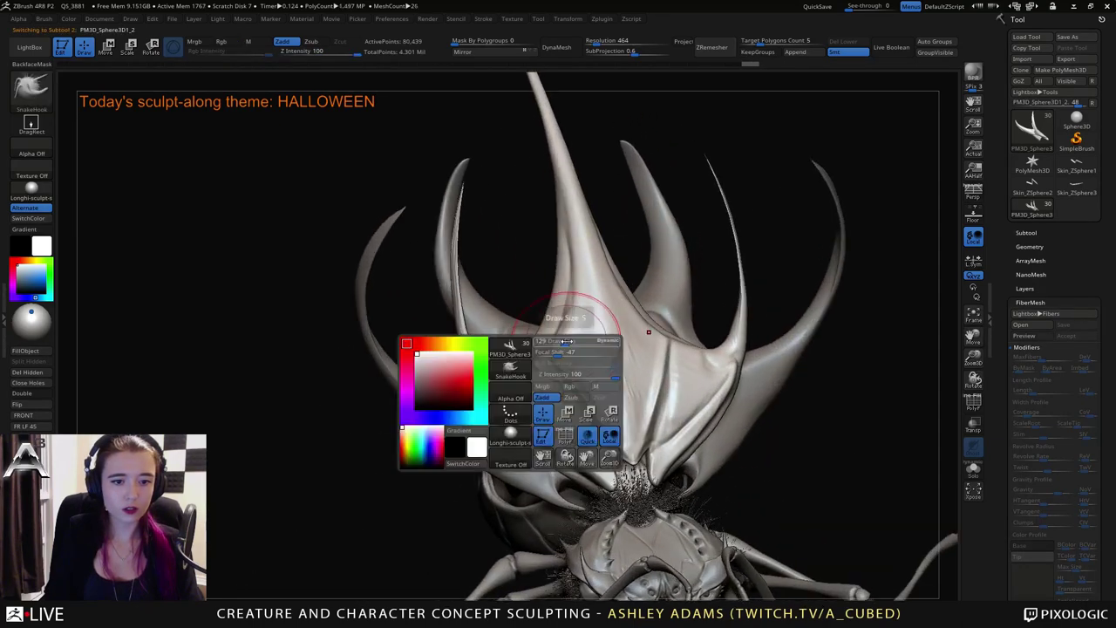
drag(566, 341, 555, 340)
mouse_move(623, 488)
alt+right_down()
mouse_move(553, 256)
mouse_move(592, 392)
alt+right_up()
Select the head carapace and cut grooves along its lower plate edges with the MAHcut Mech brush.
alt+click(573, 335)
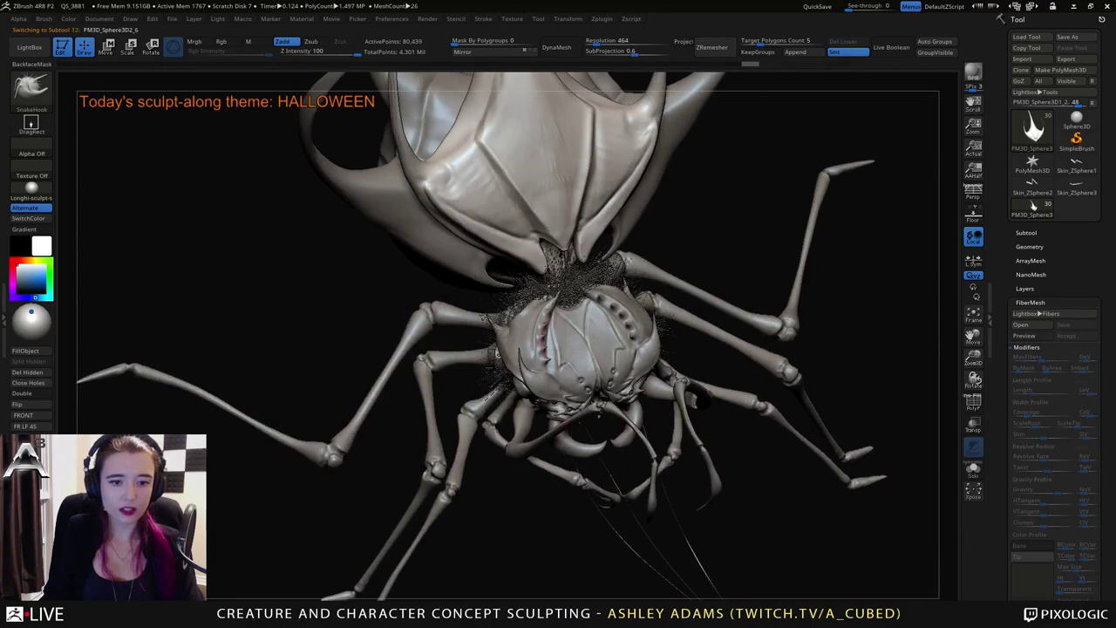
mouse_move(573, 336)
alt+right_down()
mouse_move(567, 251)
mouse_move(513, 229)
alt+right_up()
key(space)
drag(523, 233, 514, 233)
mouse_move(525, 262)
right_down()
mouse_move(536, 286)
mouse_move(416, 204)
right_up()
key(space)
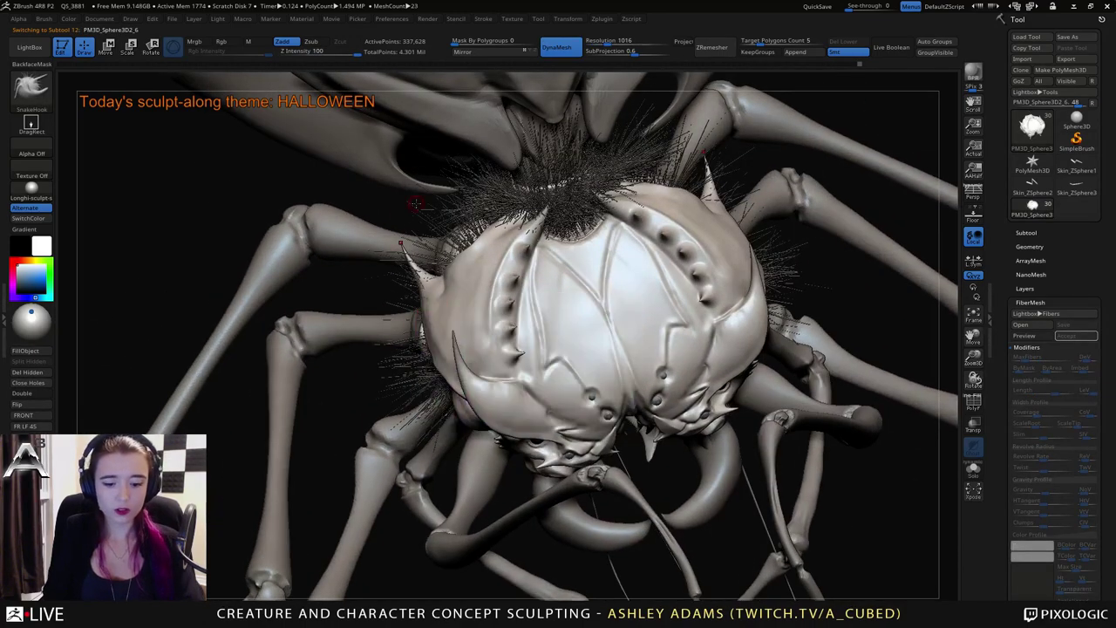
key(3)
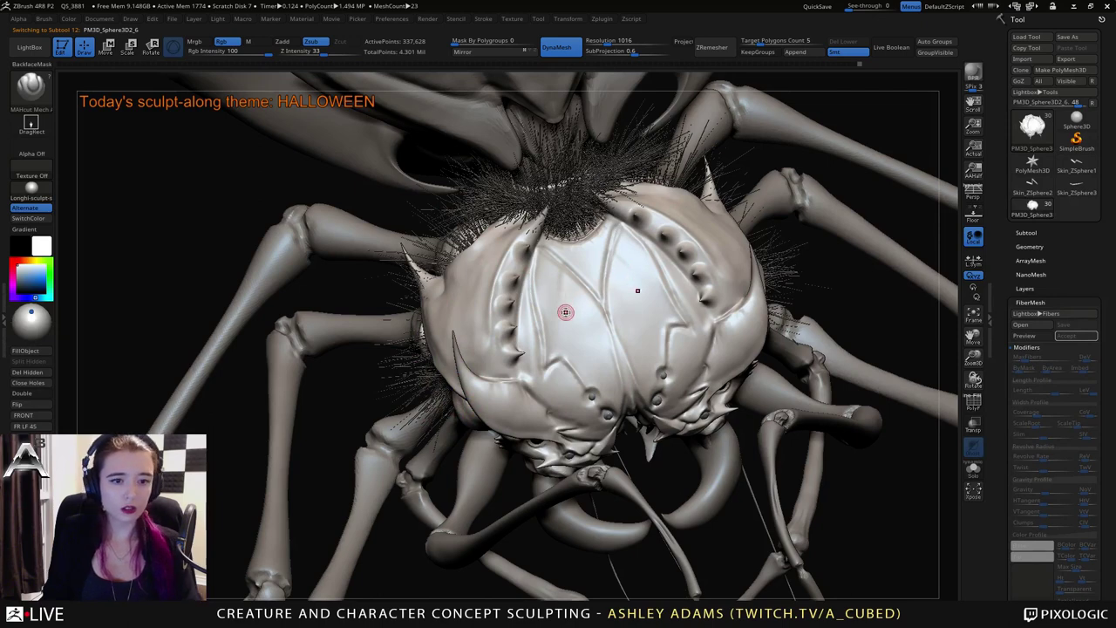
right_drag(565, 312, 535, 250)
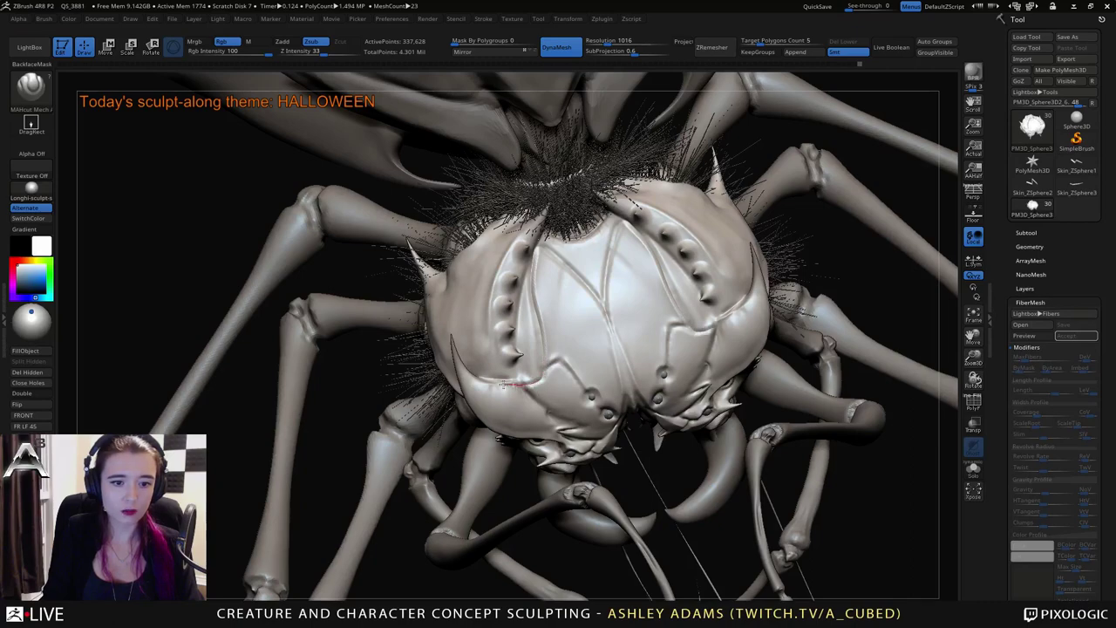
right_drag(531, 340, 709, 323)
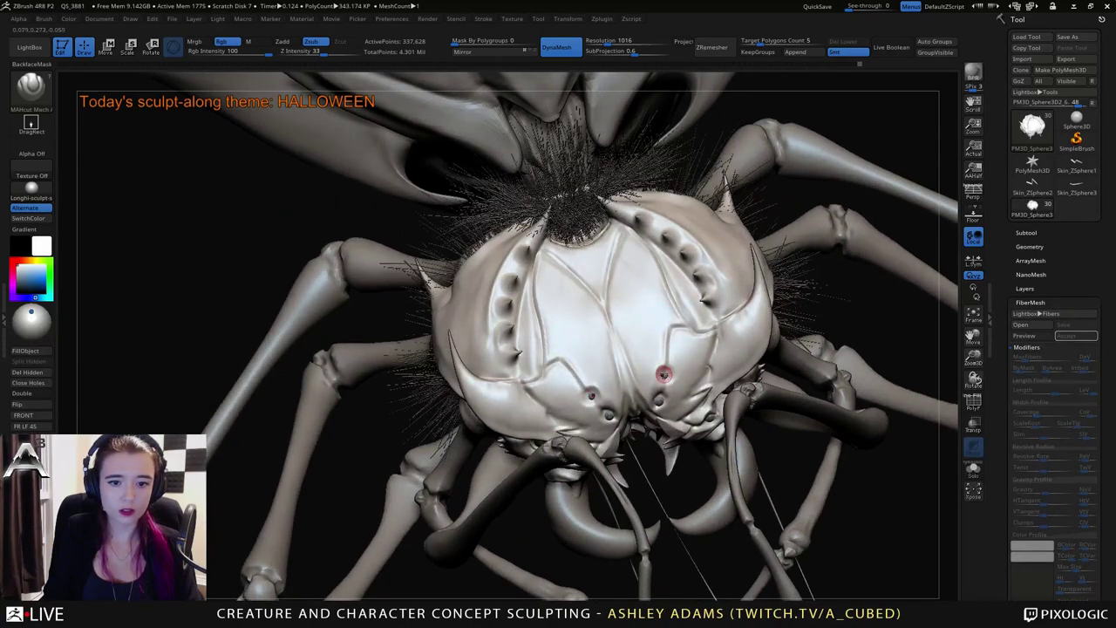
mouse_move(669, 338)
mouse_down()
mouse_move(678, 313)
mouse_move(710, 324)
mouse_up()
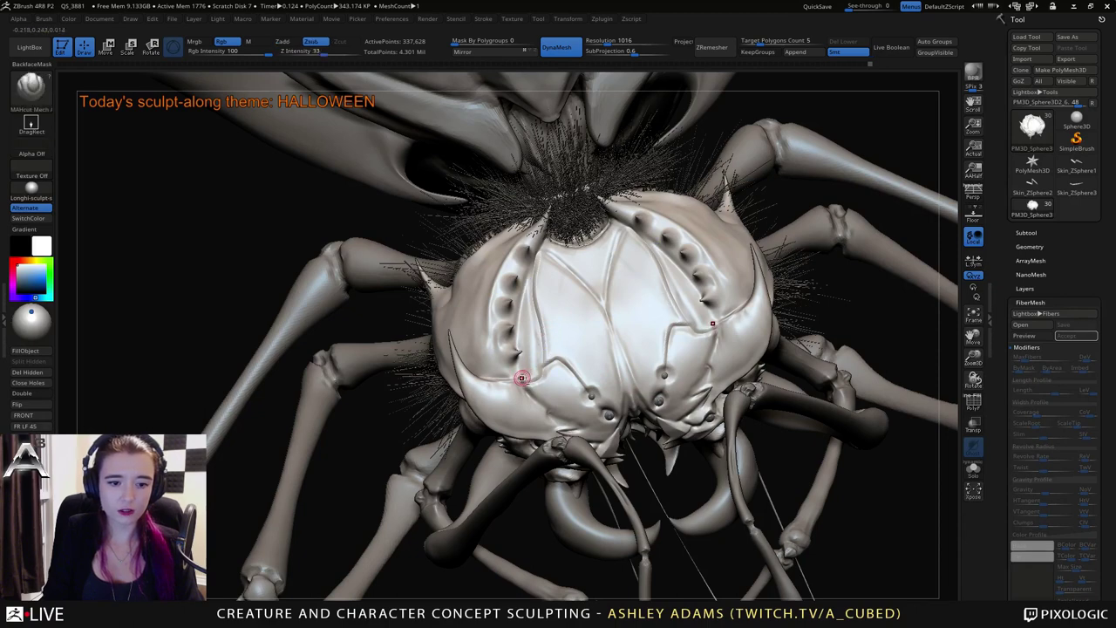
mouse_move(538, 373)
mouse_down()
mouse_move(525, 307)
mouse_move(539, 246)
mouse_up()
Deepen the grooves running beside the carapace's spike rows toward the lower plate edges.
mouse_move(565, 263)
right_down()
mouse_move(492, 253)
mouse_move(527, 254)
right_up()
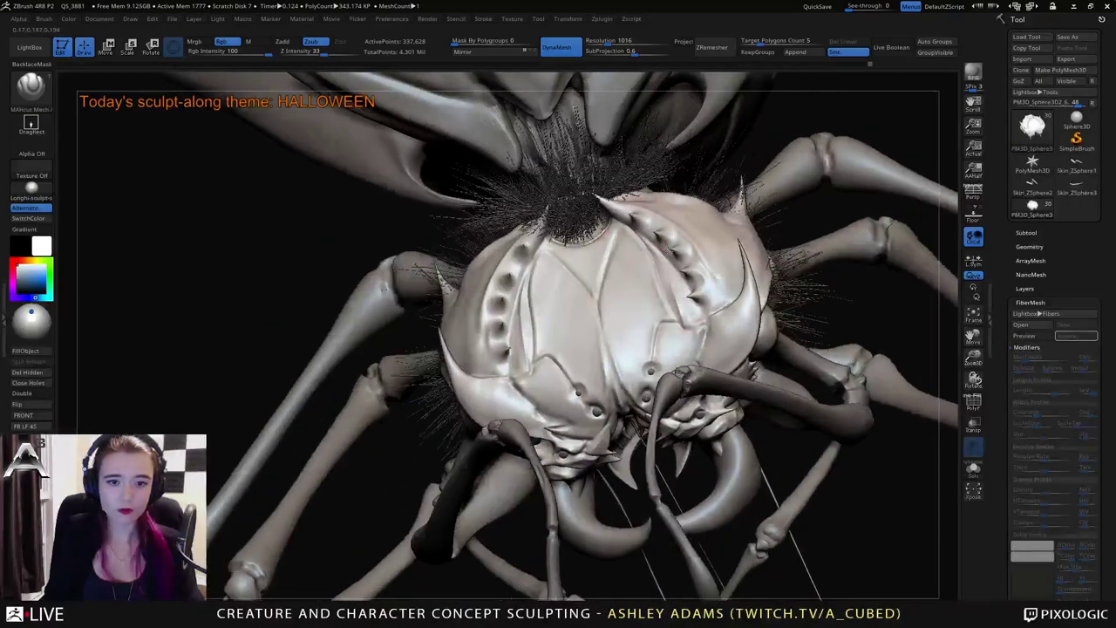
right_drag(602, 264, 665, 252)
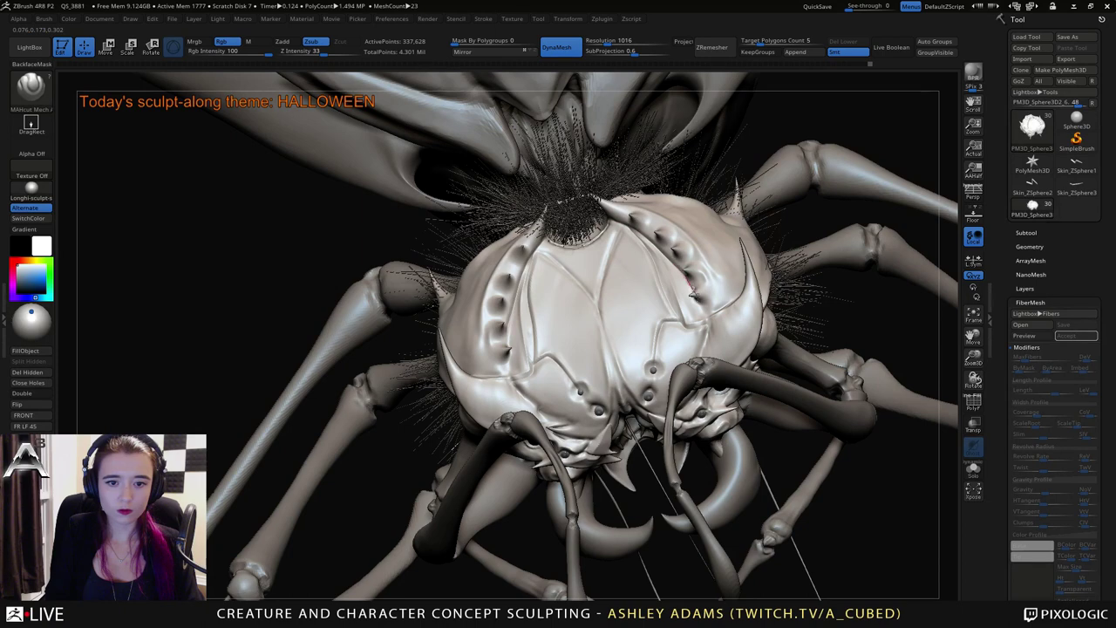
right_drag(663, 233, 653, 244)
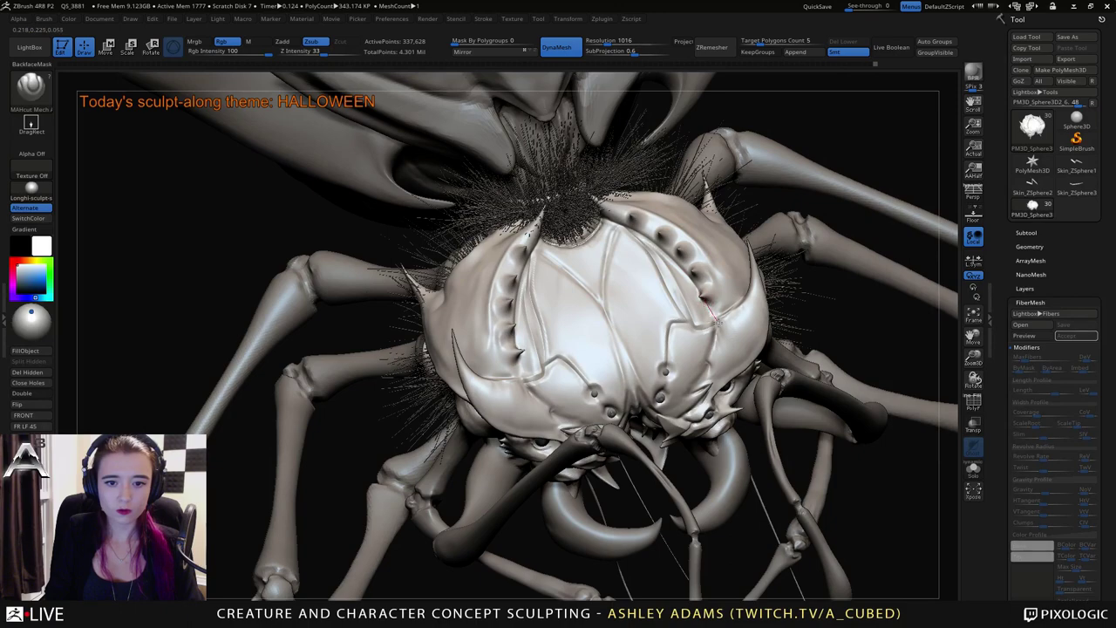
Carve a diagonal groove across the carapace's outer lobes, outside the spike rows.
right_drag(719, 336, 630, 194)
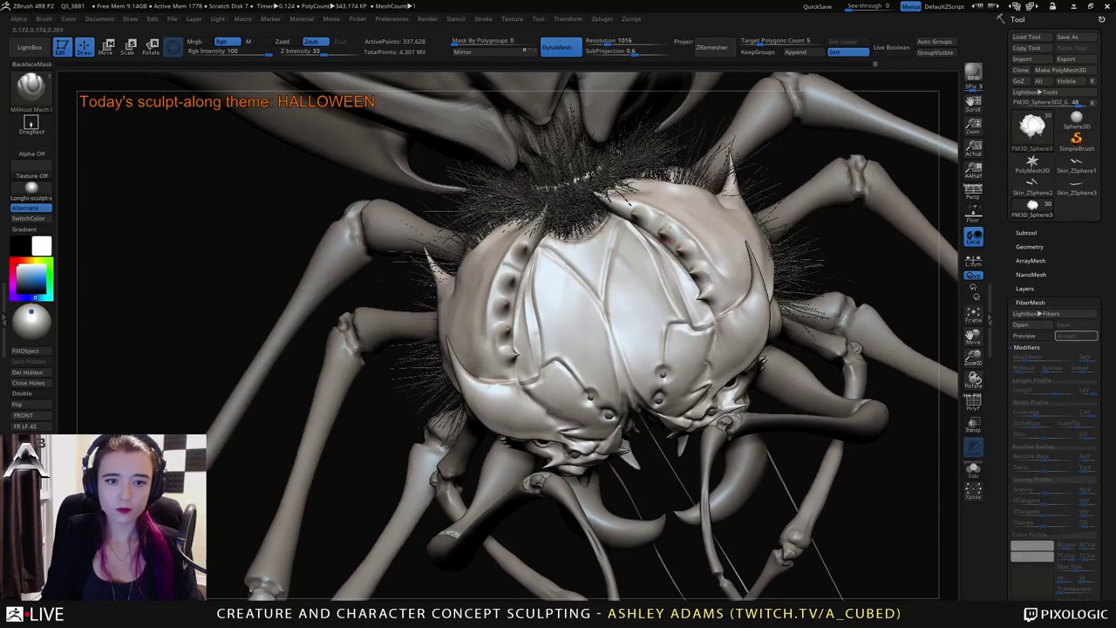
mouse_move(676, 249)
right_down()
mouse_move(720, 180)
mouse_move(706, 247)
right_up()
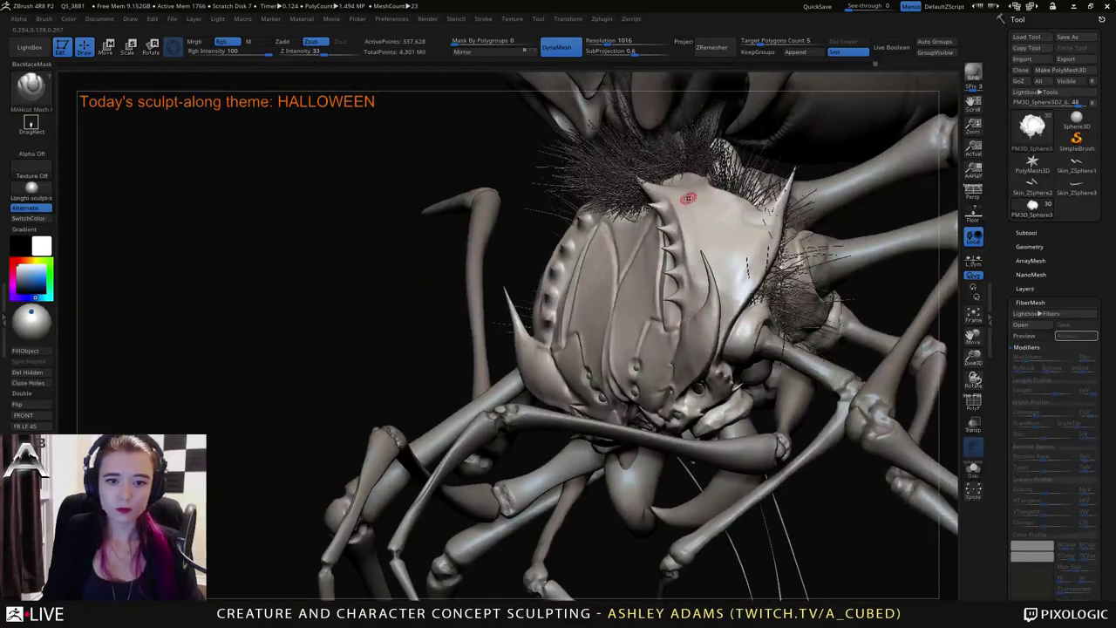
right_drag(676, 181, 667, 176)
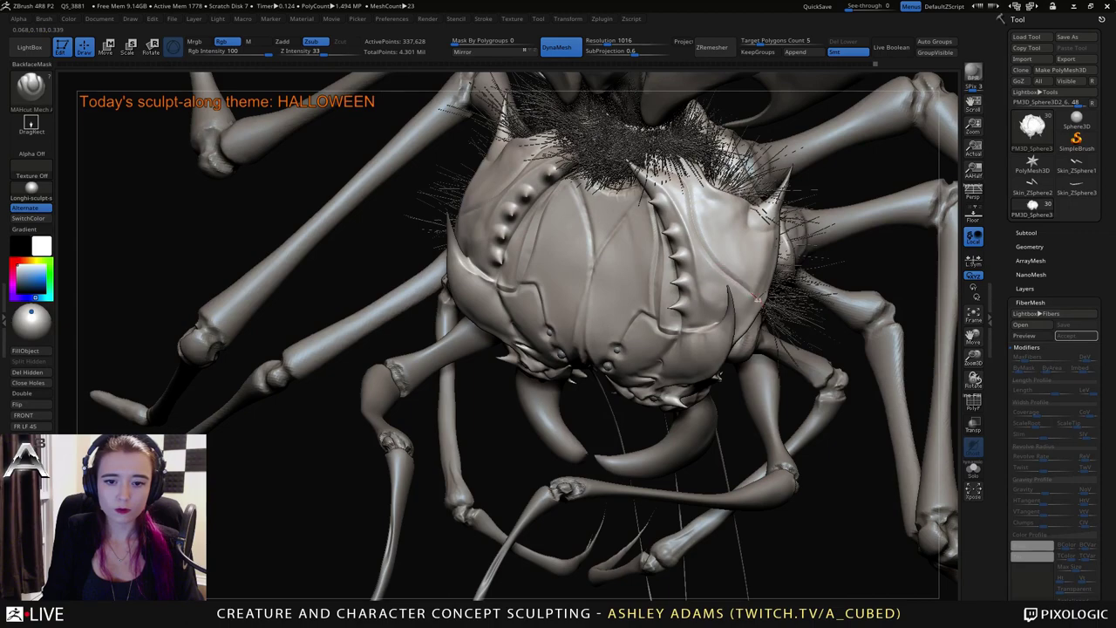
Sharpen the angular grooves that run from the spike rows to the small forehead eyes and smooth their edges.
mouse_move(767, 318)
right_down()
mouse_move(739, 282)
mouse_move(738, 294)
mouse_move(740, 273)
mouse_move(635, 180)
mouse_move(532, 113)
mouse_move(585, 264)
right_up()
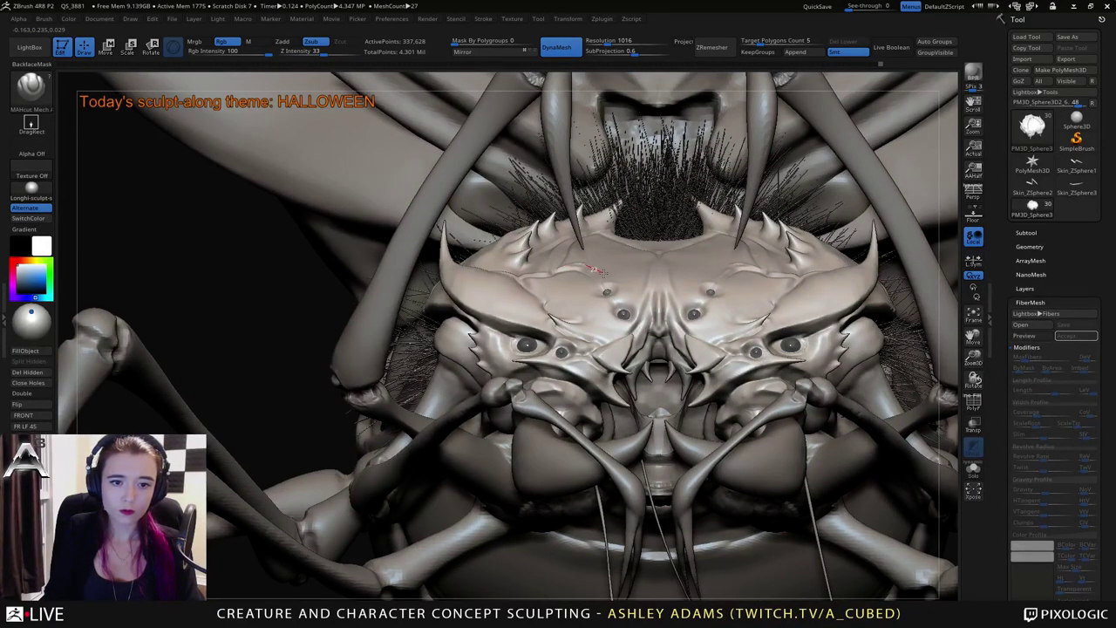
drag(613, 298, 615, 301)
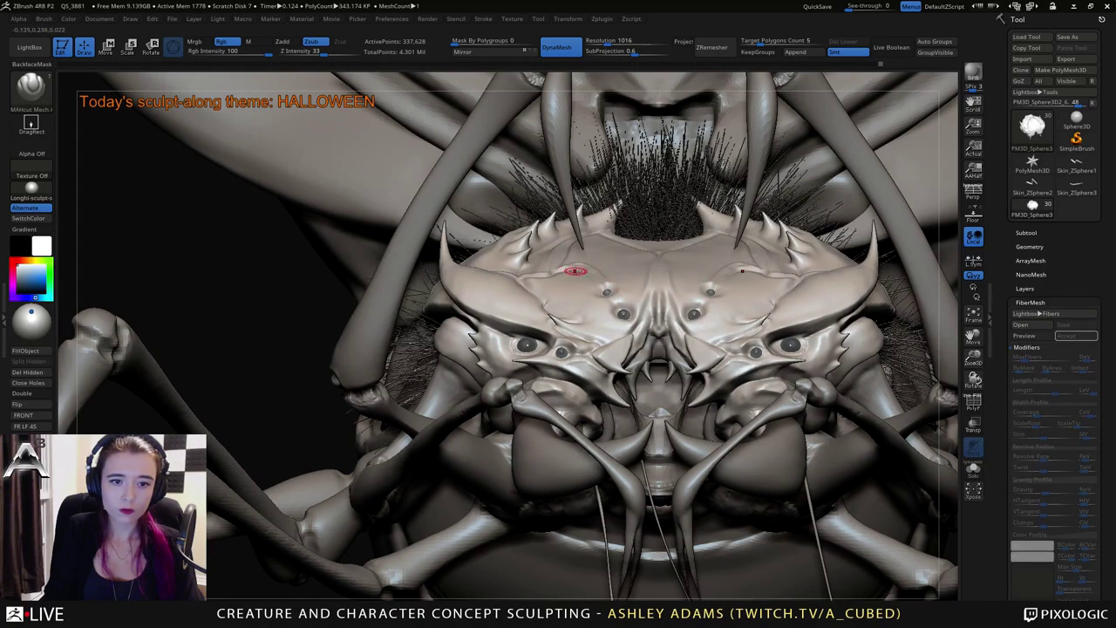
mouse_move(577, 269)
right_down()
mouse_move(641, 292)
mouse_move(614, 368)
right_up()
drag(576, 264, 617, 317)
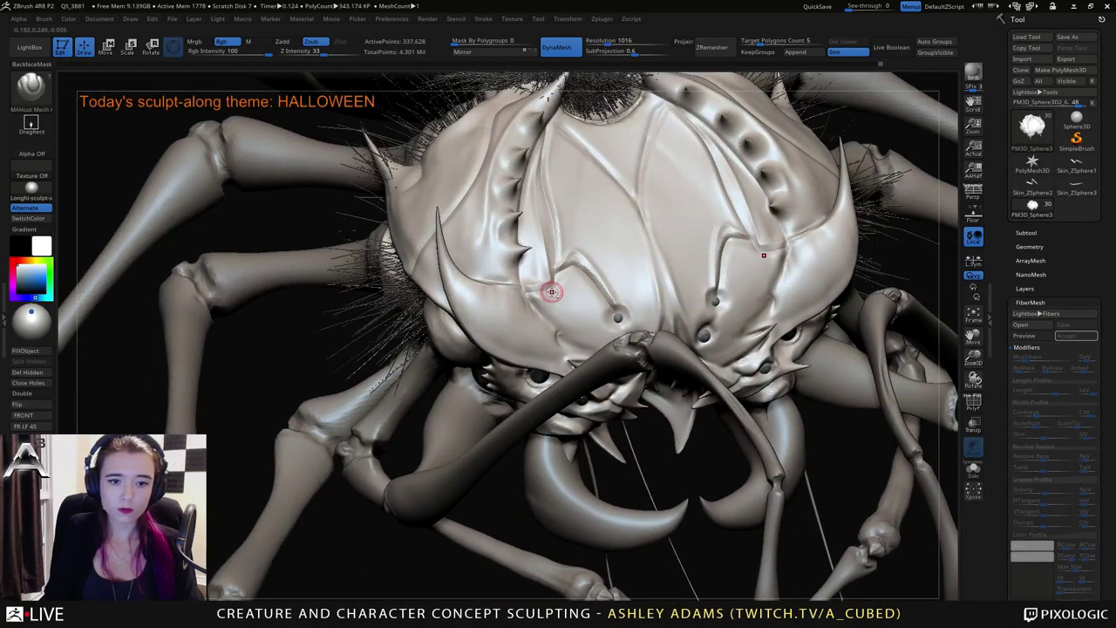
mouse_move(529, 297)
mouse_down()
mouse_move(560, 295)
mouse_move(568, 260)
mouse_move(618, 317)
mouse_up()
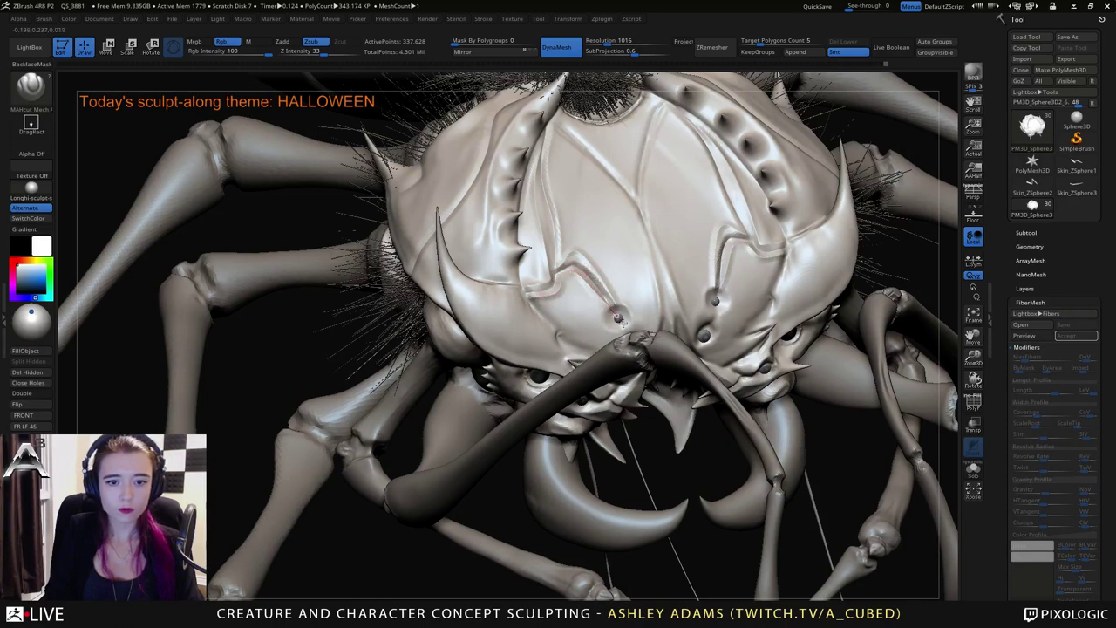
mouse_move(592, 292)
right_down()
mouse_move(571, 237)
mouse_move(595, 282)
right_up()
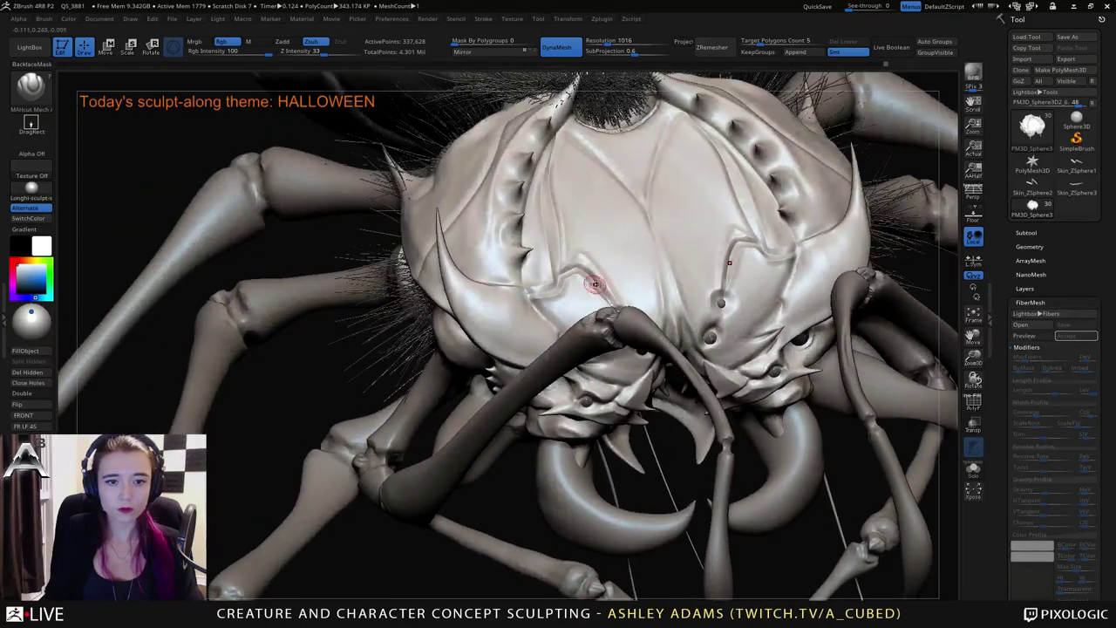
mouse_move(581, 266)
shift+mouse_down()
mouse_move(636, 322)
mouse_move(620, 268)
shift+mouse_up()
Recut the carapace's central seam and the branches that fork from it toward the neck.
mouse_move(620, 268)
right_down()
mouse_move(631, 319)
mouse_move(626, 266)
mouse_move(602, 253)
mouse_move(629, 221)
right_up()
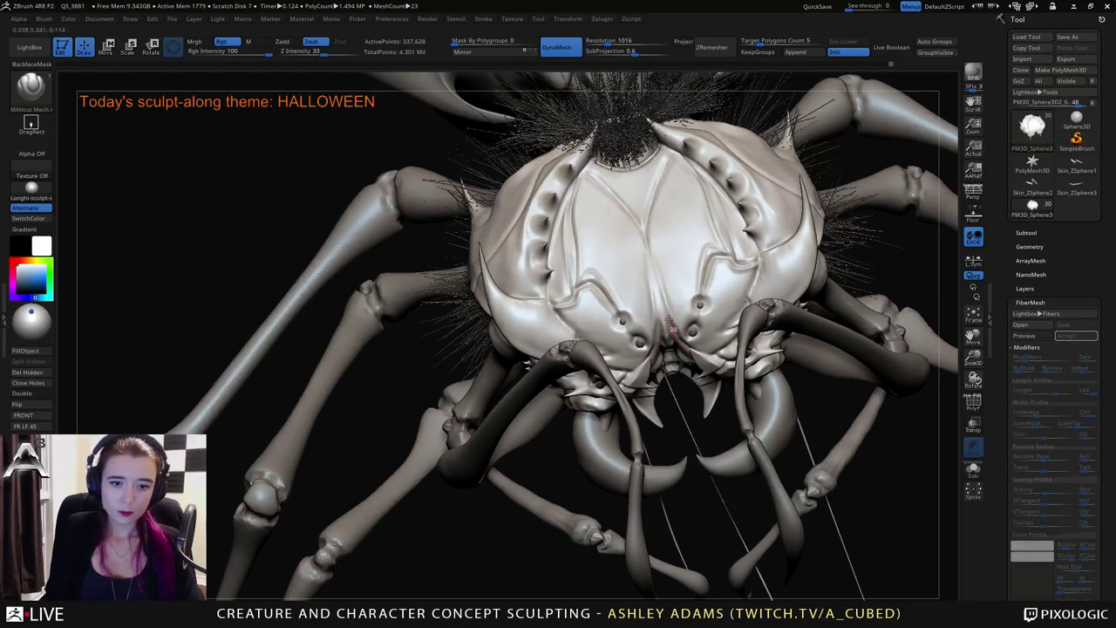
drag(659, 298, 653, 281)
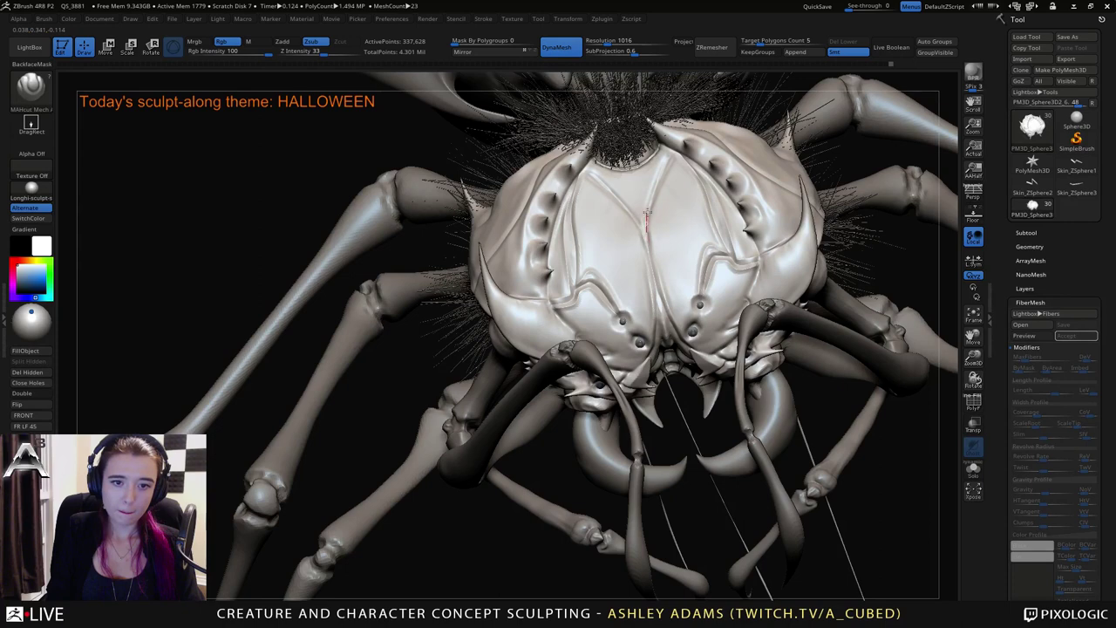
drag(656, 188, 671, 156)
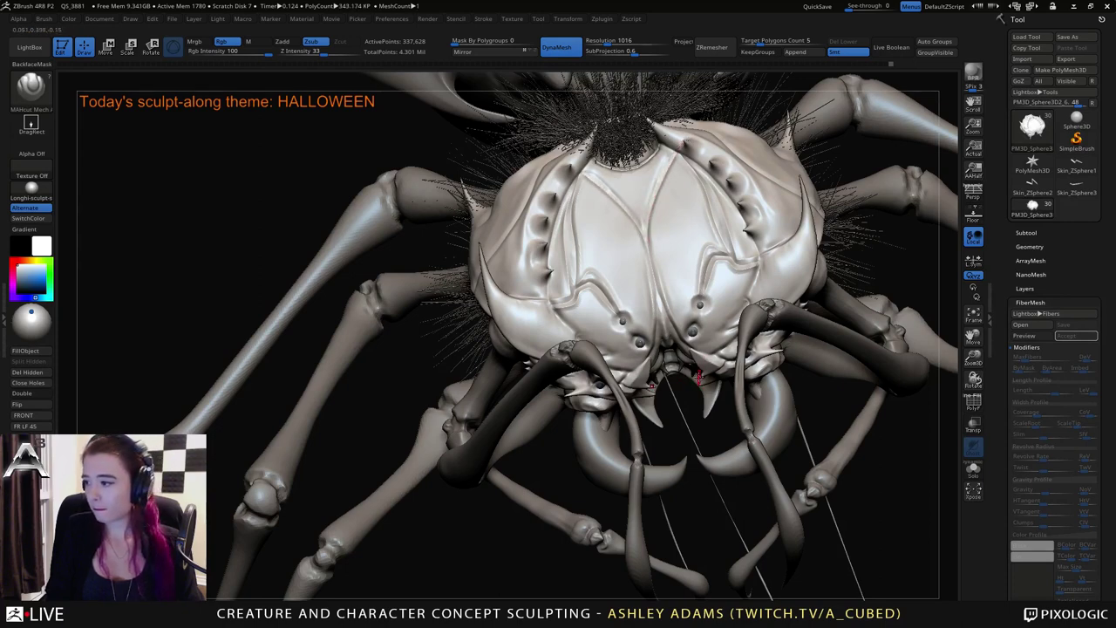
Carve recesses around the small forehead eyes with a channel joining each pair, and smooth the surface beside them.
mouse_move(687, 354)
right_down()
mouse_move(685, 305)
mouse_move(682, 359)
mouse_move(677, 334)
mouse_move(630, 297)
mouse_move(630, 273)
mouse_move(582, 297)
mouse_move(598, 293)
right_up()
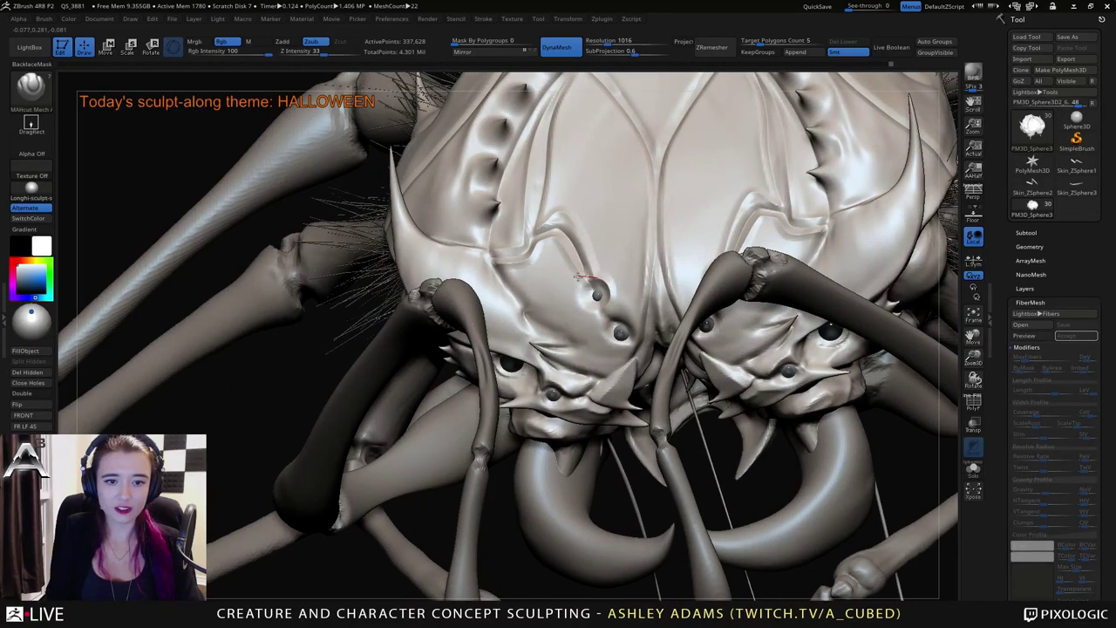
mouse_move(583, 279)
right_down()
mouse_move(599, 256)
mouse_move(580, 294)
right_up()
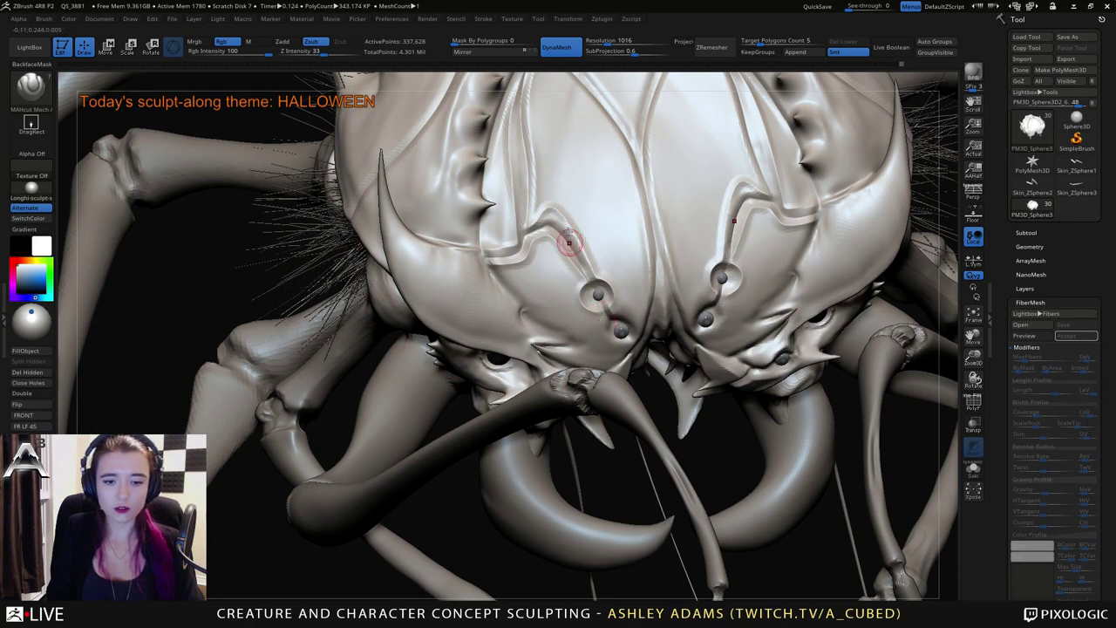
click(482, 18)
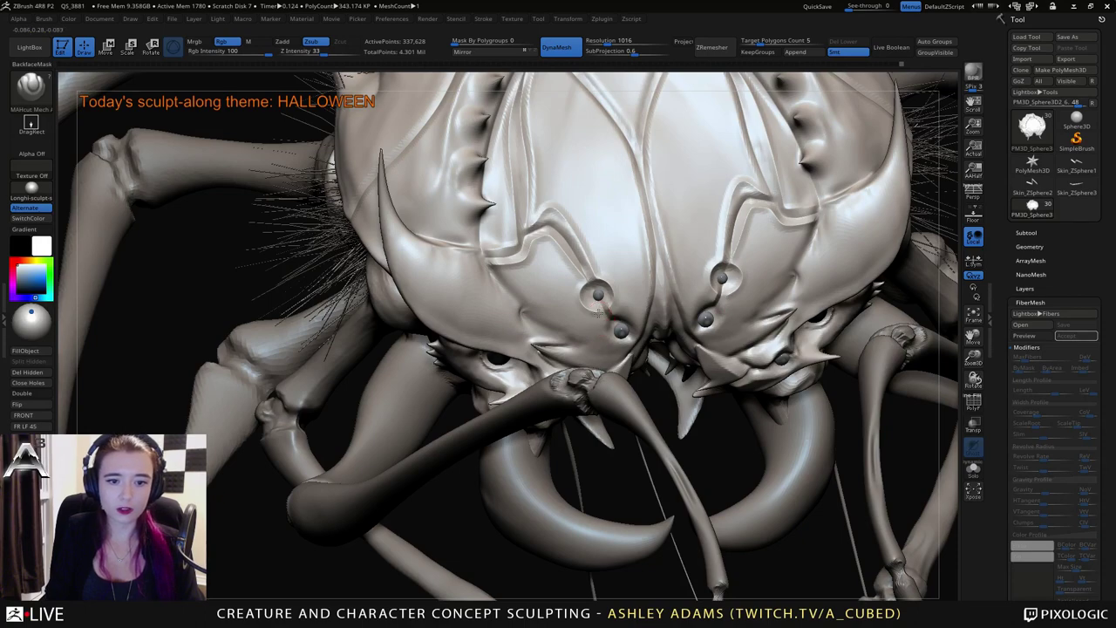
right_drag(616, 335, 618, 269)
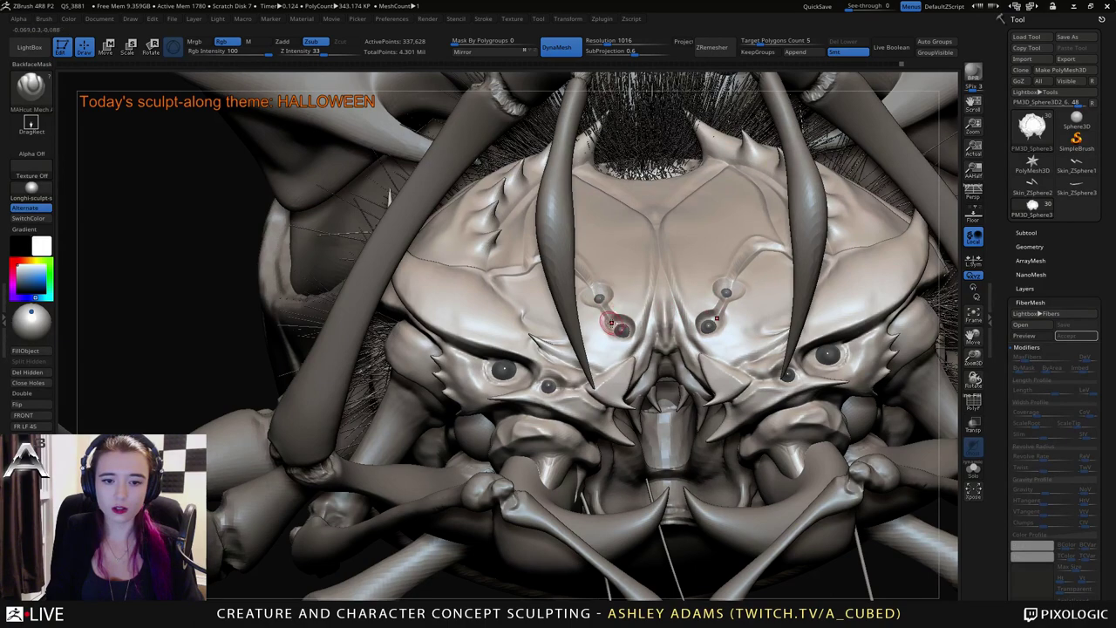
right_drag(611, 323, 613, 348)
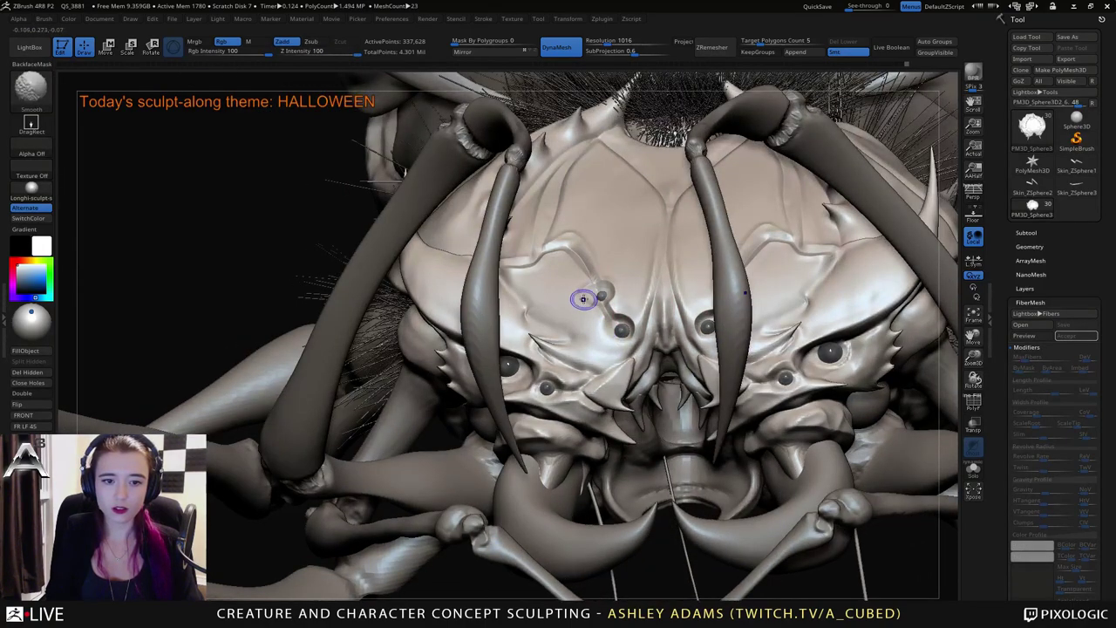
shift+drag(584, 299, 578, 299)
drag(566, 342, 590, 342)
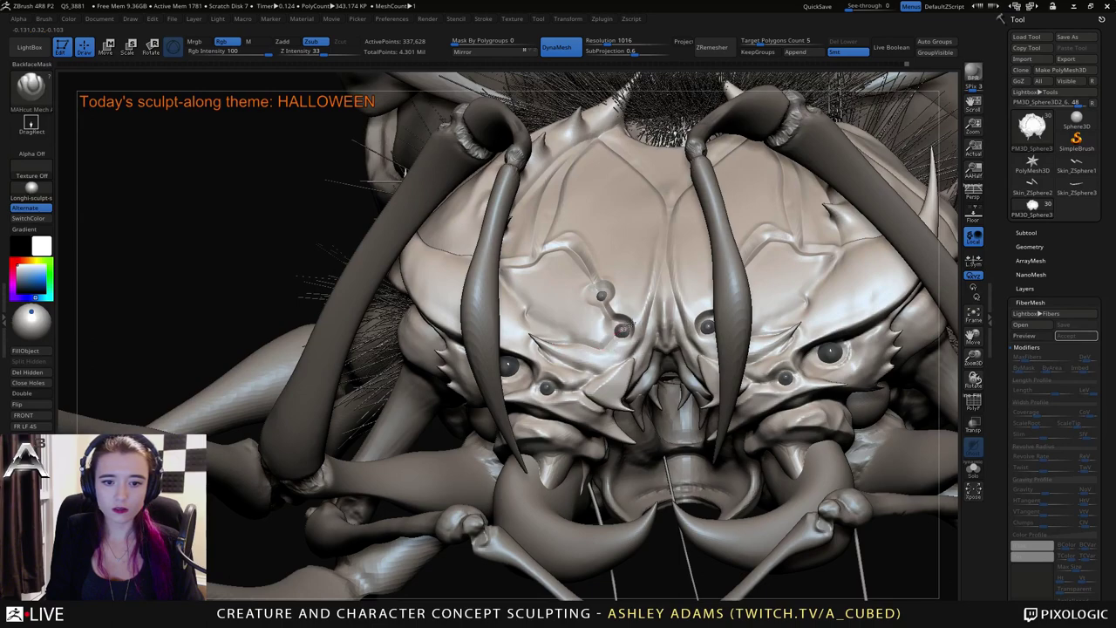
Cut fine grooves across the brow plates between the forehead eyes and the outer lobes.
mouse_move(646, 403)
ctrl+right_down()
mouse_move(631, 350)
mouse_move(700, 385)
mouse_move(688, 353)
mouse_move(720, 309)
ctrl+right_up()
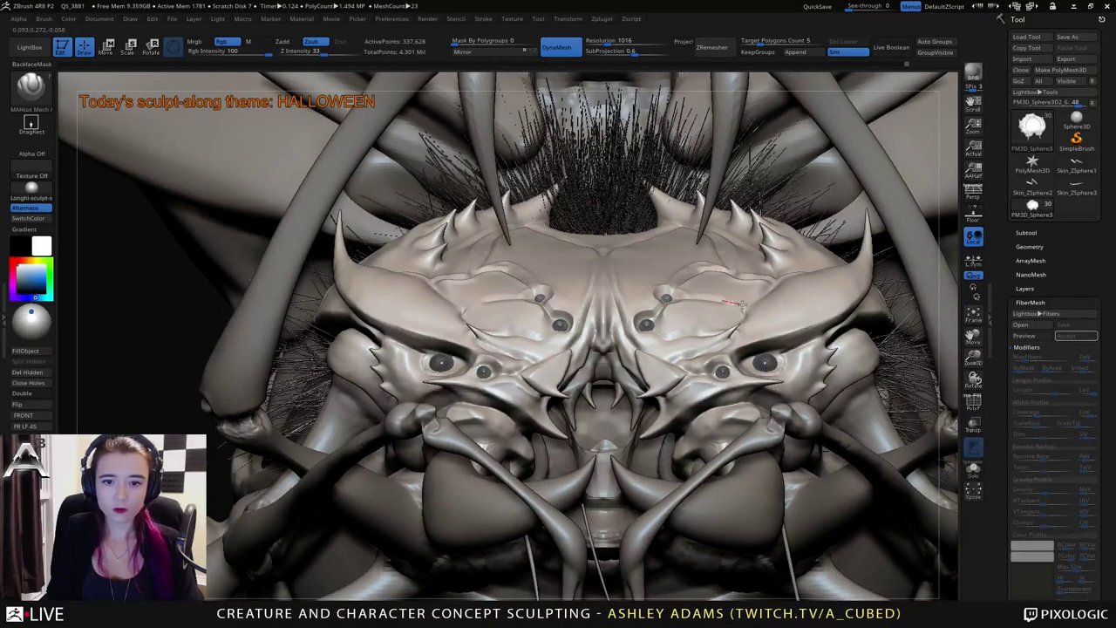
ctrl+right_drag(757, 315, 634, 348)
right_drag(741, 370, 698, 342)
Adjust the MAHcut Mech brush's draw size for work on the underside of the head around the jaws.
mouse_move(532, 375)
right_down()
mouse_move(776, 218)
mouse_move(764, 270)
mouse_move(697, 262)
mouse_move(748, 242)
mouse_move(698, 226)
mouse_move(704, 185)
mouse_move(708, 231)
mouse_move(741, 242)
mouse_move(710, 222)
right_up()
key(space)
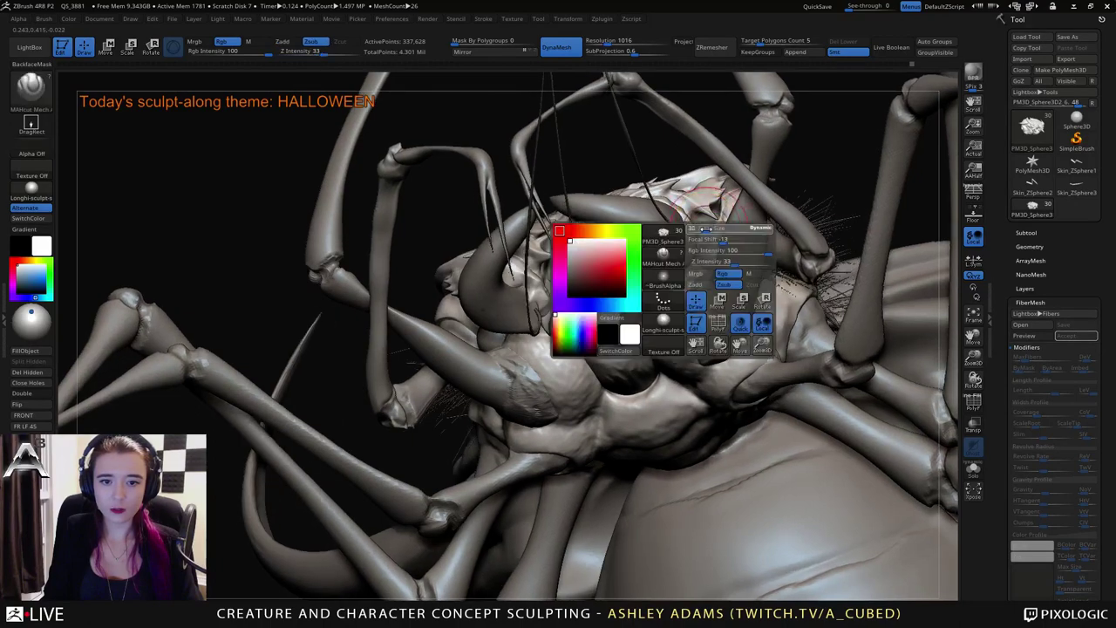
key(ctrl)
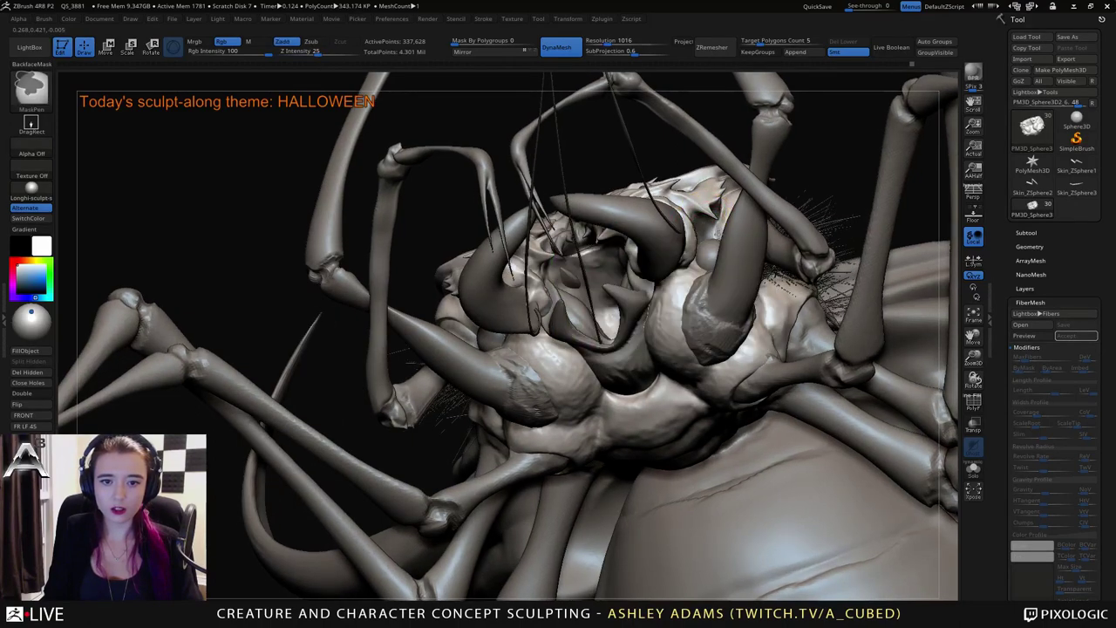
Preview fibers on the masked areas below the creature's eyes and set the fiber length to about 632.8.
right_drag(708, 228, 718, 283)
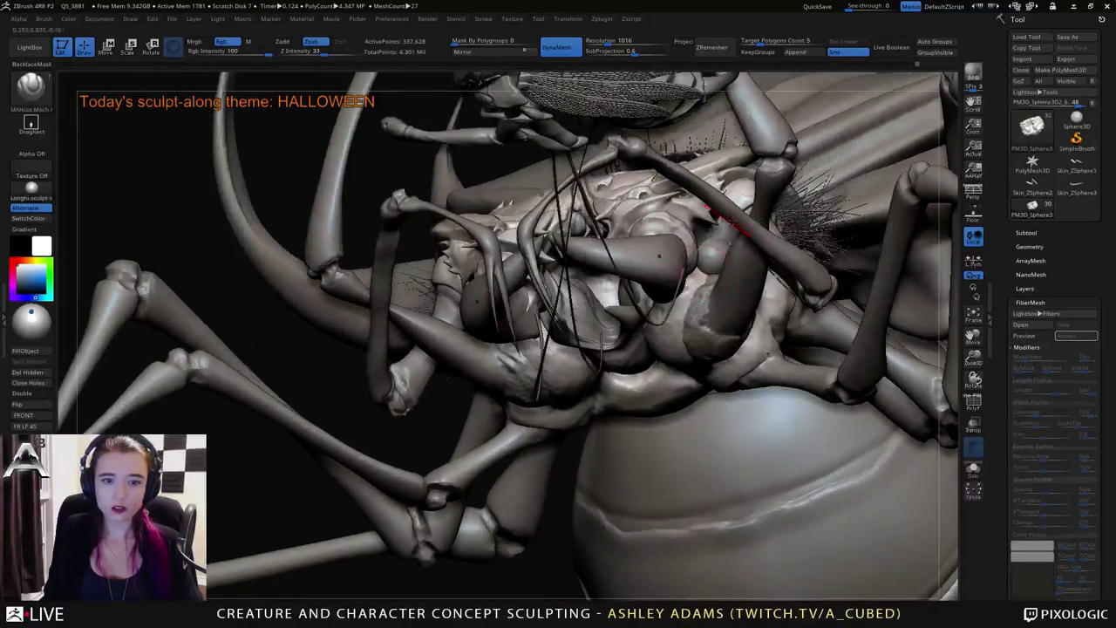
click(1032, 337)
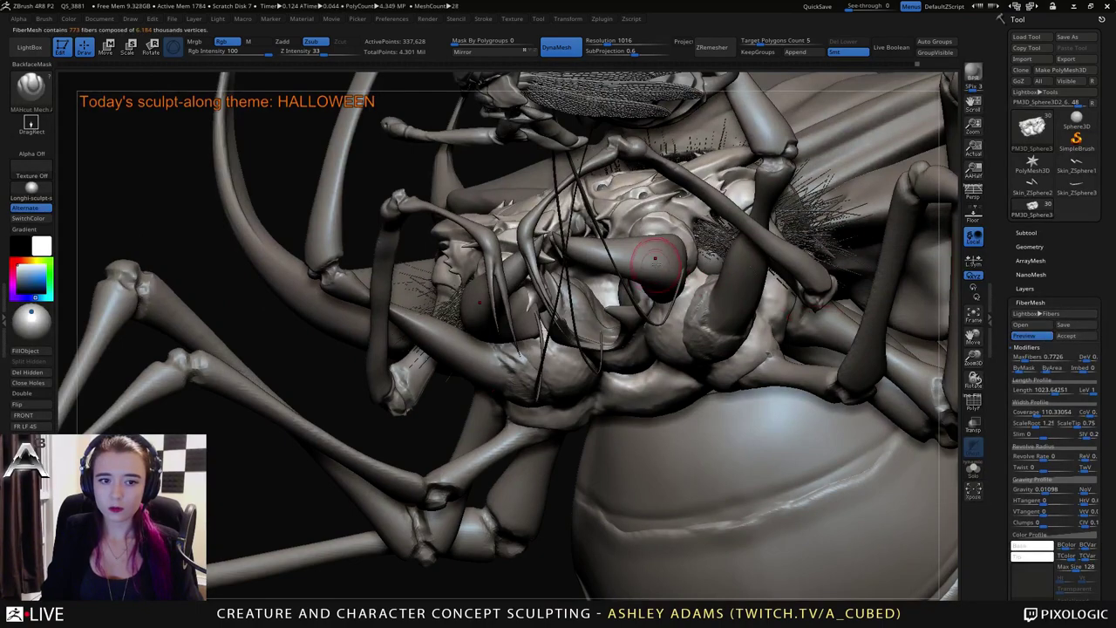
right_drag(657, 253, 685, 321)
mouse_move(700, 259)
alt+right_down()
mouse_move(715, 317)
mouse_move(765, 266)
alt+right_up()
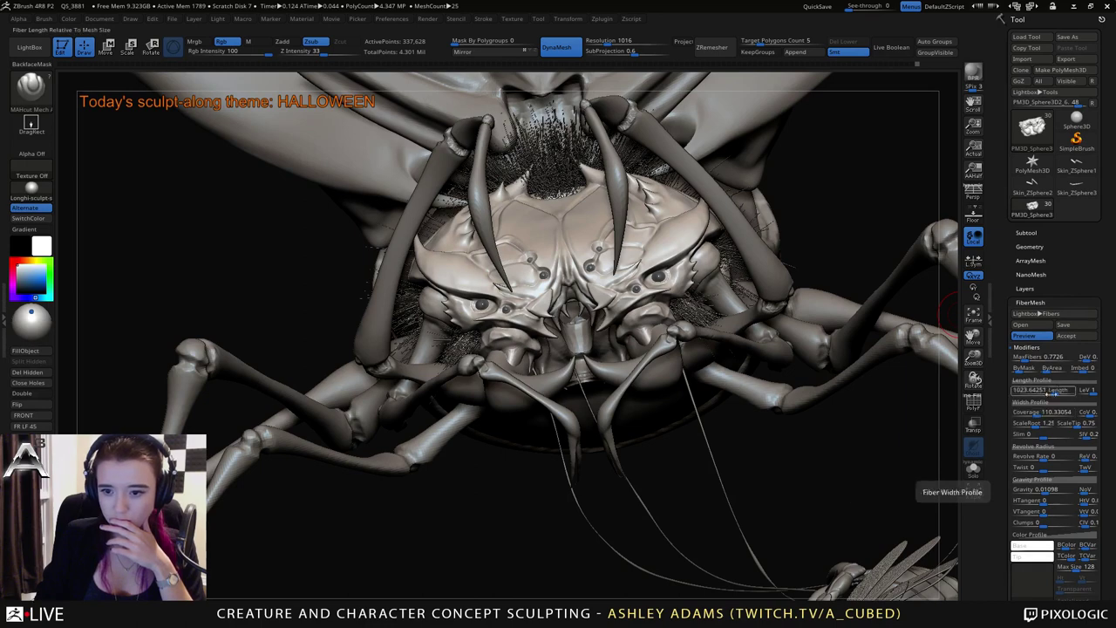
click(1047, 392)
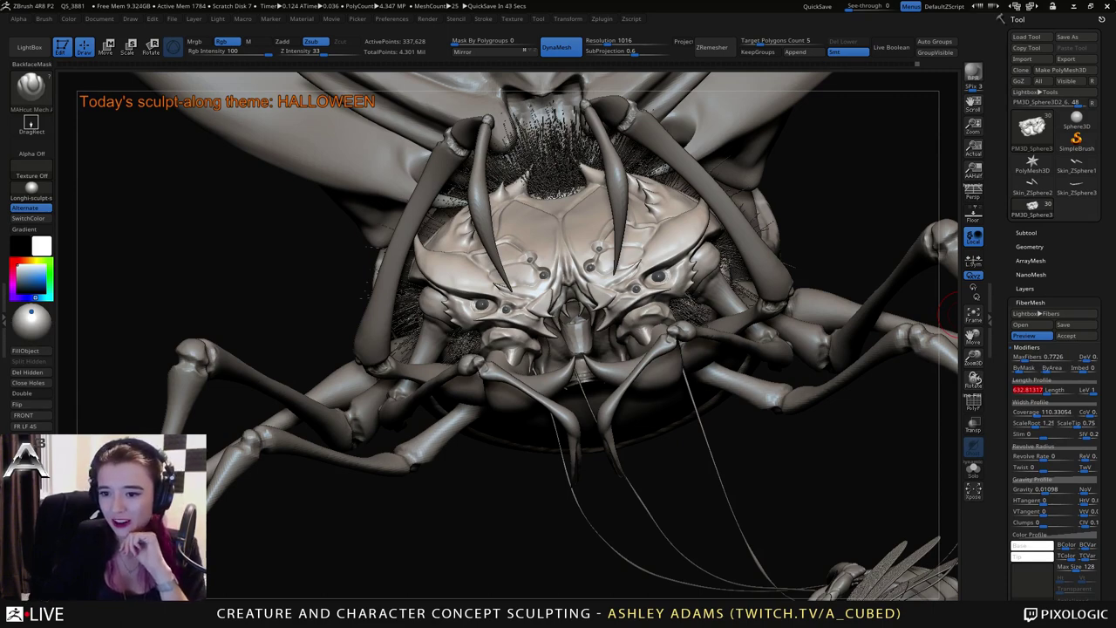
Set the fibers' revolve rate to 0 and gravity to -0.12087, and accept them as a fiber mesh.
drag(1003, 446, 1051, 447)
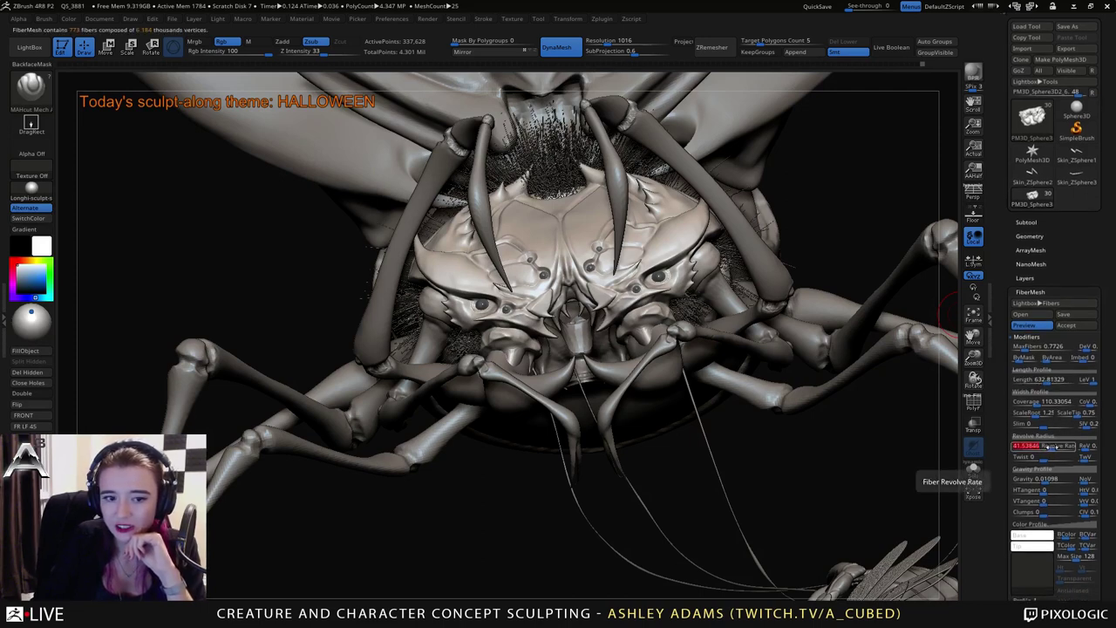
drag(1047, 448, 1037, 449)
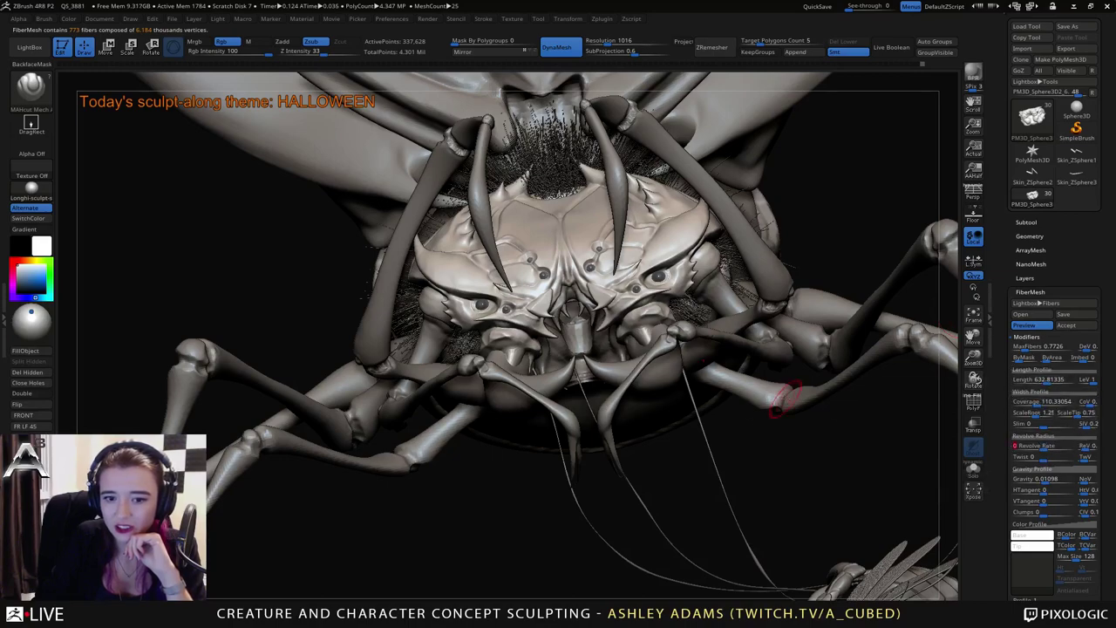
drag(699, 418, 789, 399)
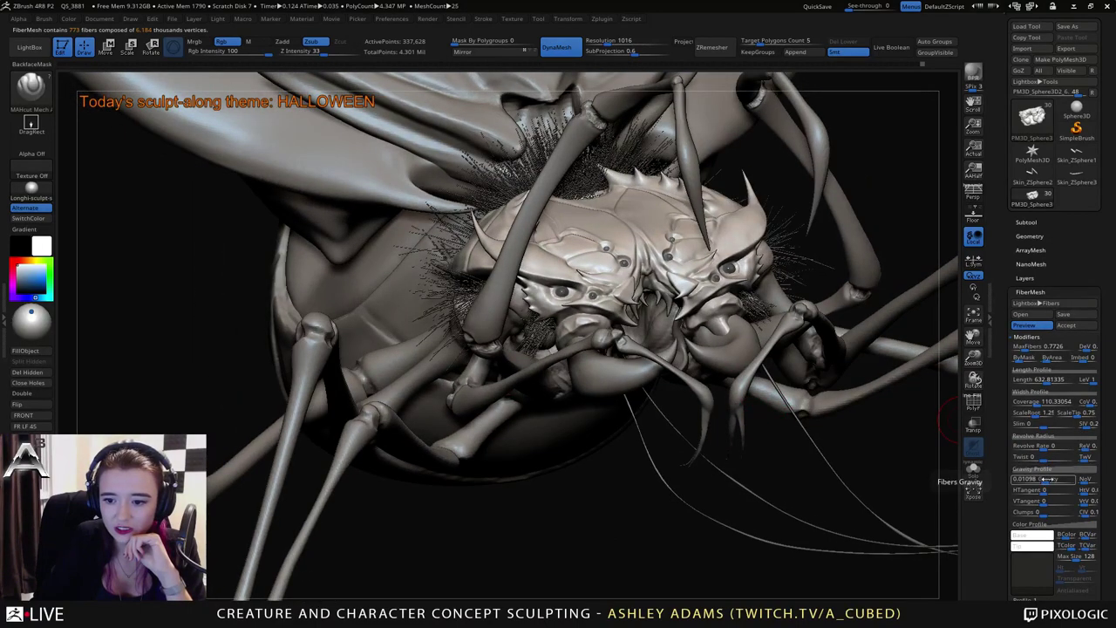
mouse_move(1038, 480)
mouse_down()
mouse_move(1048, 480)
mouse_move(1039, 479)
mouse_up()
drag(845, 471, 791, 424)
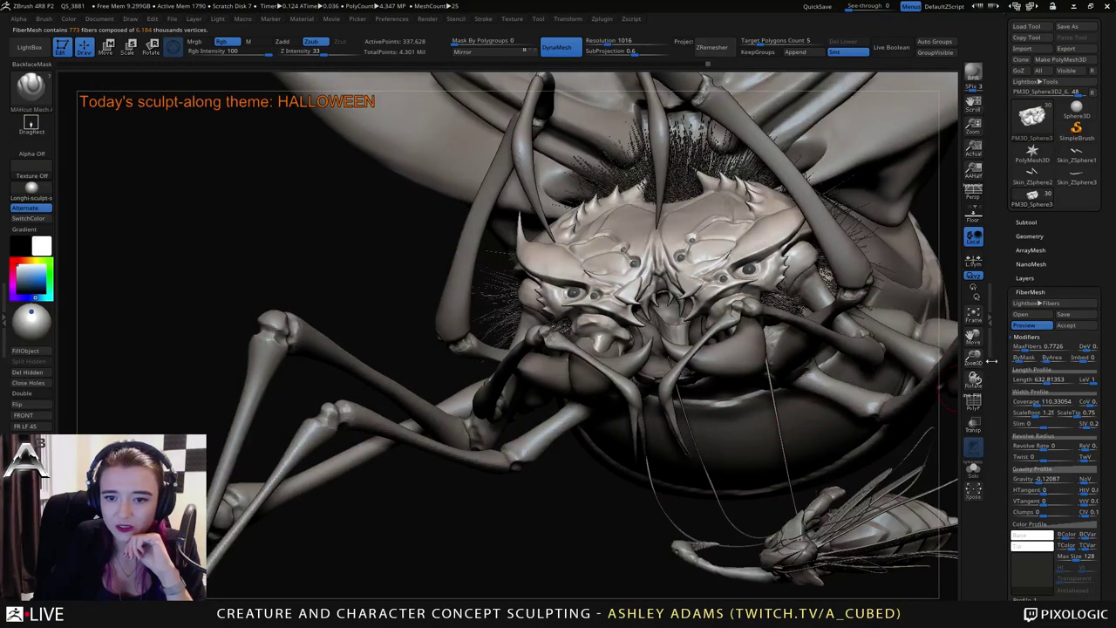
click(1066, 325)
Make the new fiber subtool active and choose the SnakeHook brush.
right_click(790, 294)
right_drag(798, 291, 779, 311)
key(b)
key(s)
key(h)
key(space)
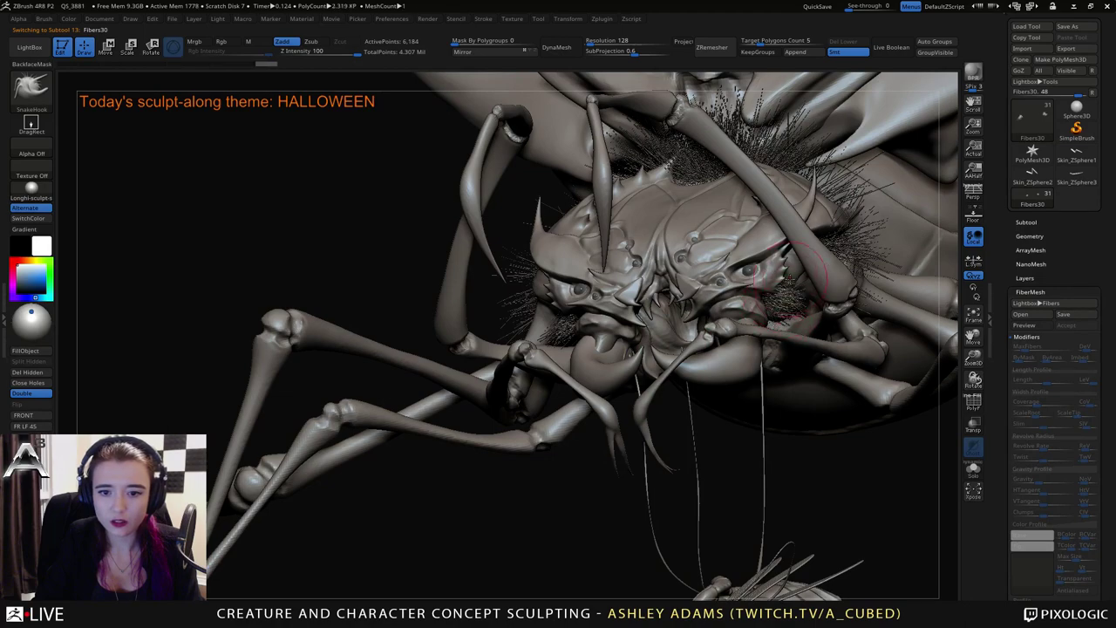
Pull the new fibers on both sides of the creature's face into shape with SnakeHook strokes.
right_drag(790, 278, 779, 304)
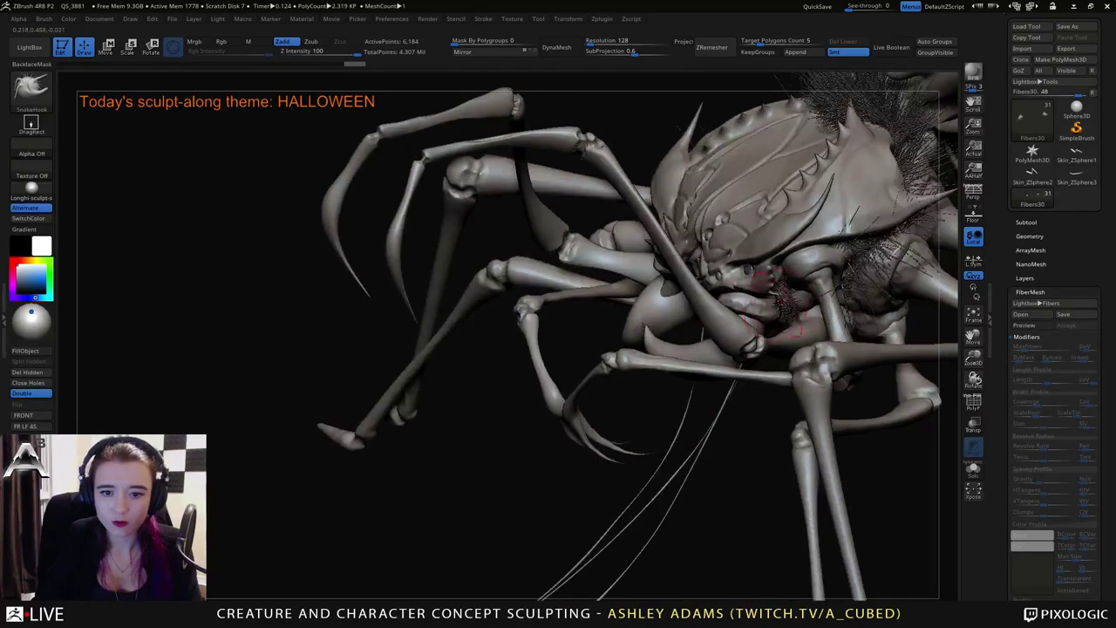
key(space)
drag(779, 302, 775, 301)
mouse_move(524, 383)
mouse_down()
mouse_move(816, 286)
mouse_move(774, 300)
mouse_move(757, 326)
mouse_move(682, 321)
mouse_up()
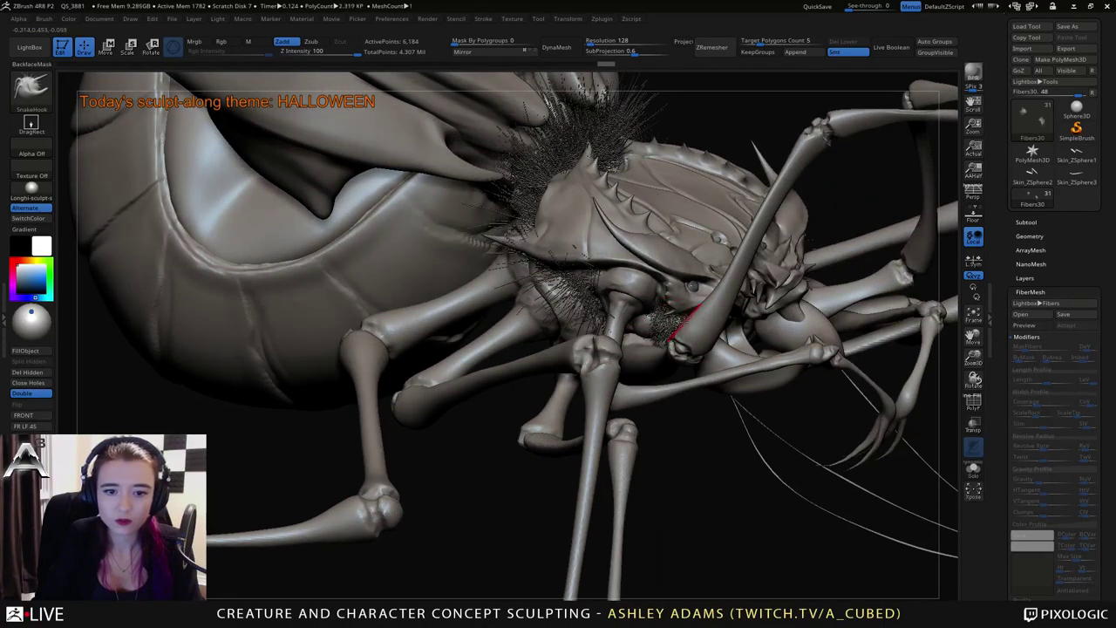
right_drag(685, 323, 678, 328)
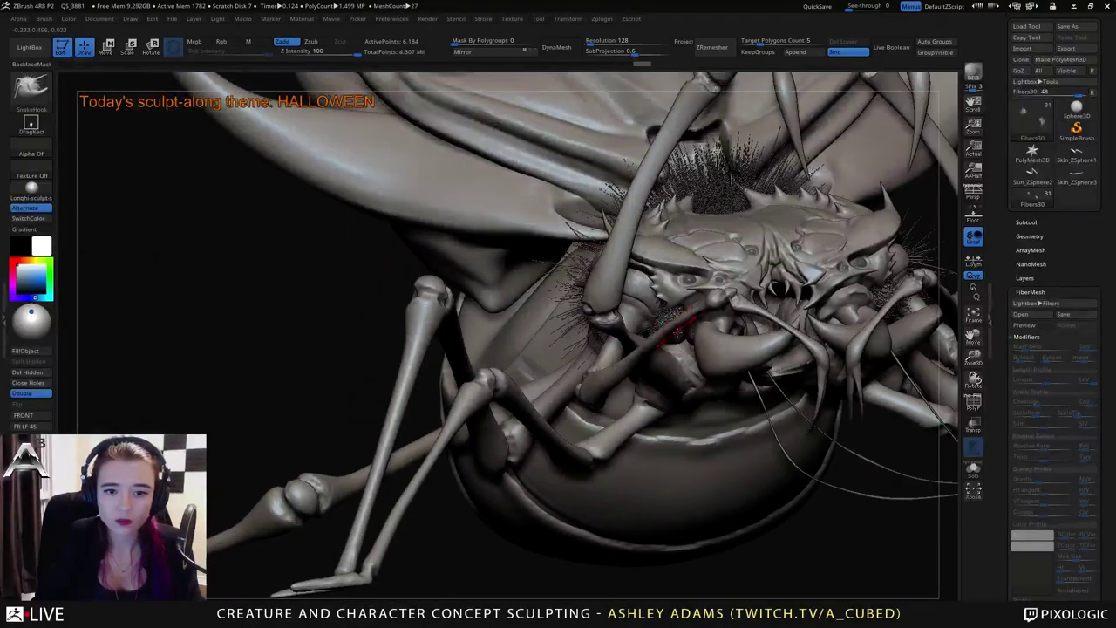
mouse_move(678, 332)
mouse_down()
mouse_move(705, 347)
mouse_move(656, 305)
mouse_up()
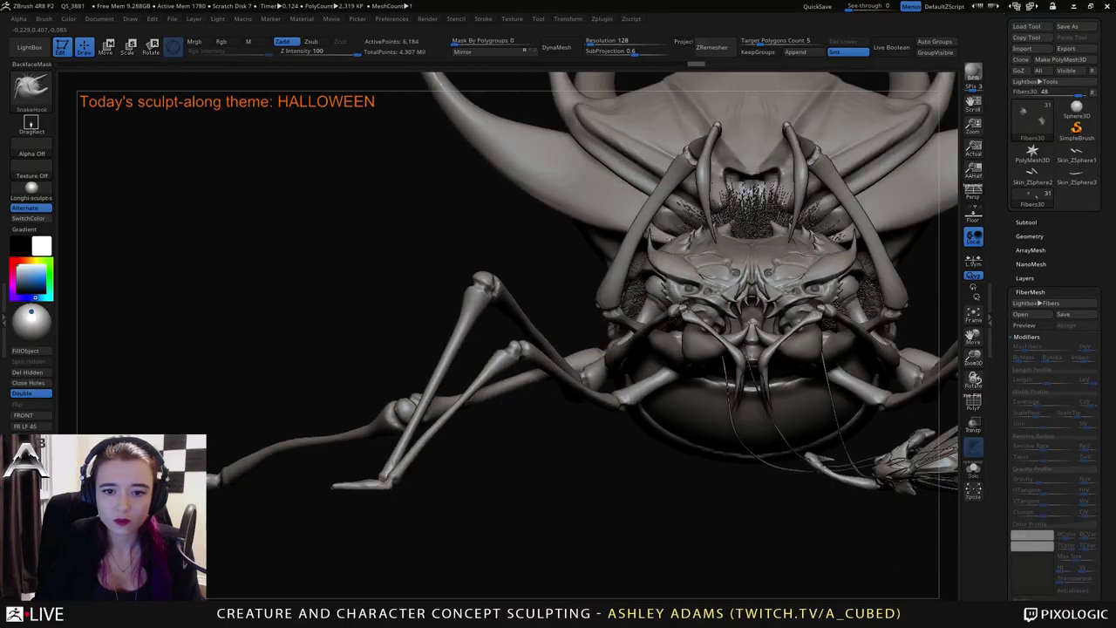
right_drag(619, 300, 667, 307)
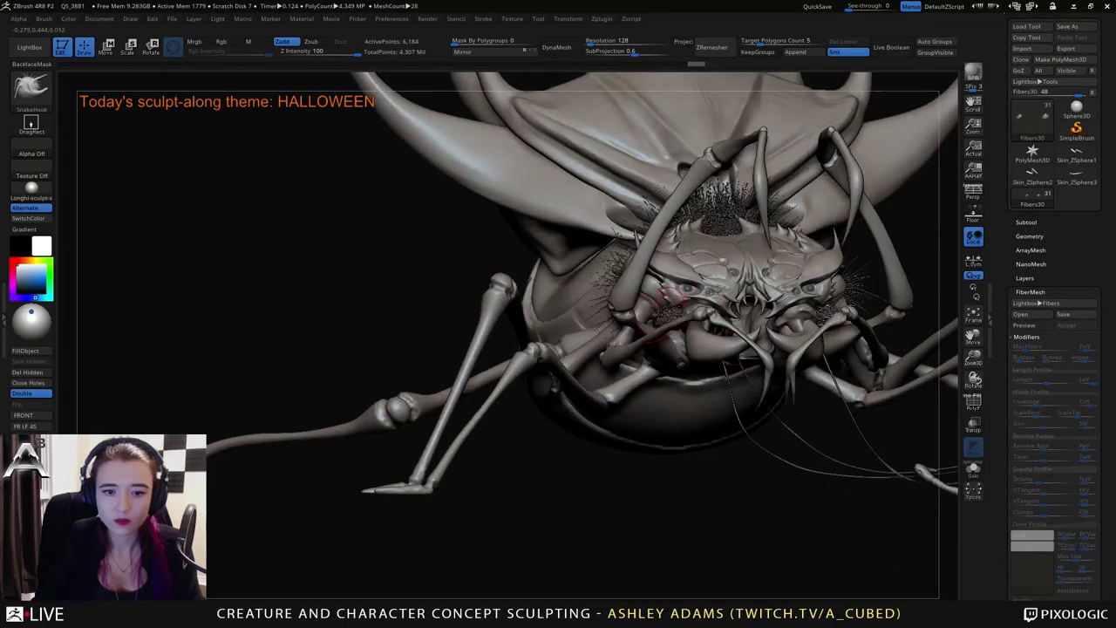
drag(658, 305, 628, 316)
mouse_move(806, 310)
right_down()
mouse_move(761, 321)
mouse_move(759, 303)
mouse_move(713, 318)
right_up()
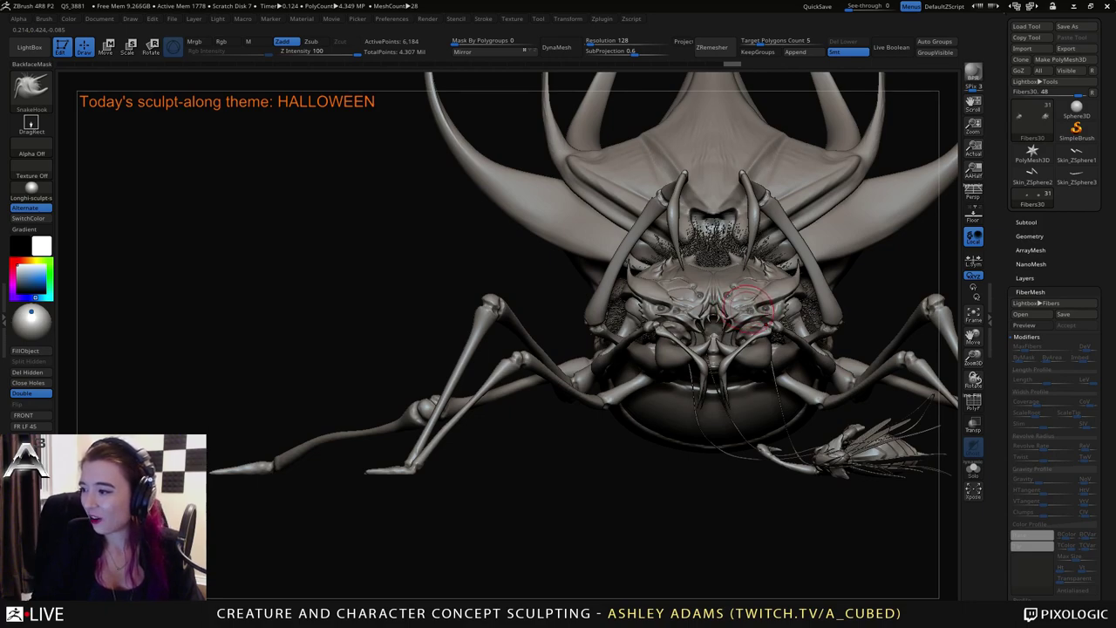
Make the creature's head and thorax subtool active and choose the MAHcut Mech brush in subtractive mode.
right_drag(748, 309, 940, 392)
drag(931, 394, 957, 403)
right_drag(551, 289, 518, 293)
alt+click(629, 259)
right_drag(620, 265, 624, 333)
right_click(584, 286)
drag(623, 323, 646, 388)
mouse_move(644, 386)
right_down()
mouse_move(618, 395)
mouse_move(663, 381)
mouse_move(634, 355)
right_up()
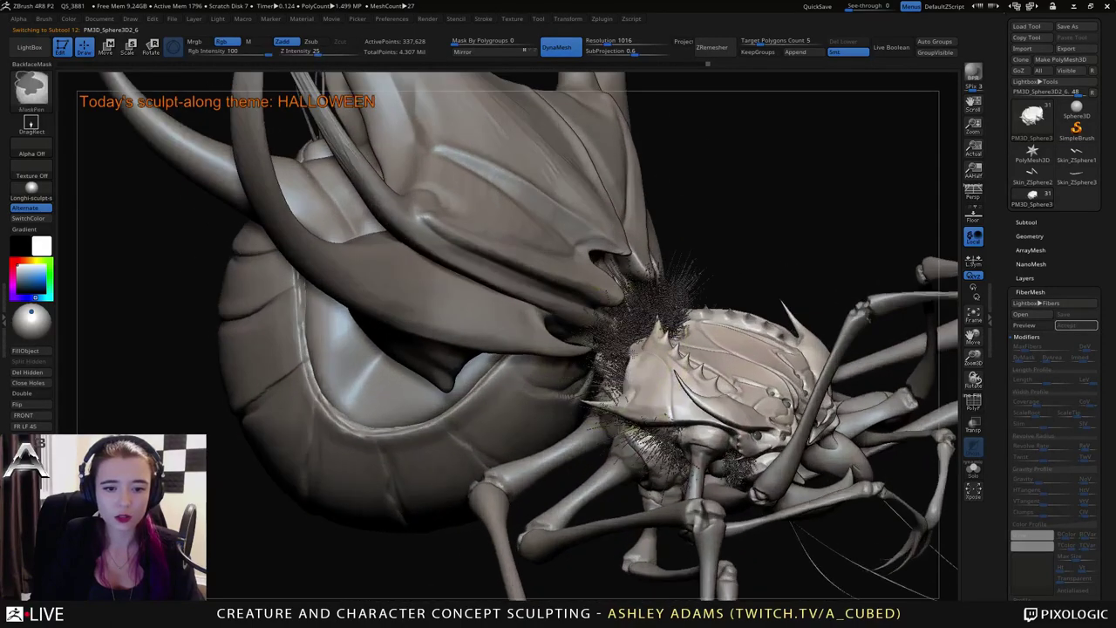
right_click(633, 355)
drag(634, 355, 615, 354)
mouse_move(616, 354)
right_down()
mouse_move(571, 362)
mouse_move(575, 349)
mouse_move(599, 355)
mouse_move(589, 387)
right_up()
key(3)
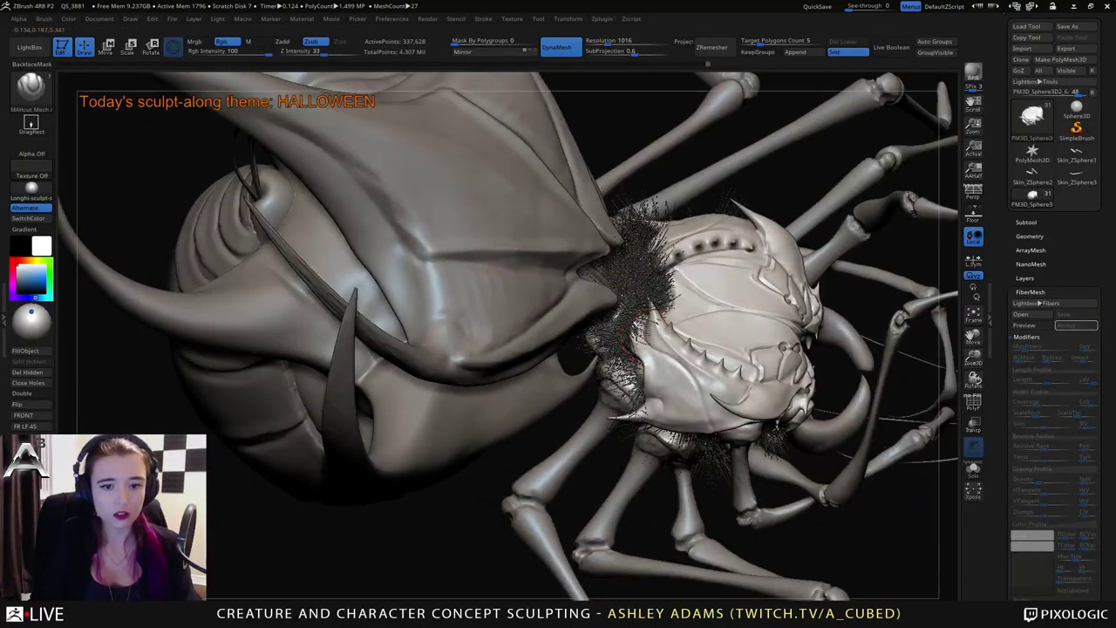
Carve creases into the rear and side of the head shell with the MAHcut Mech brush.
right_click(640, 335)
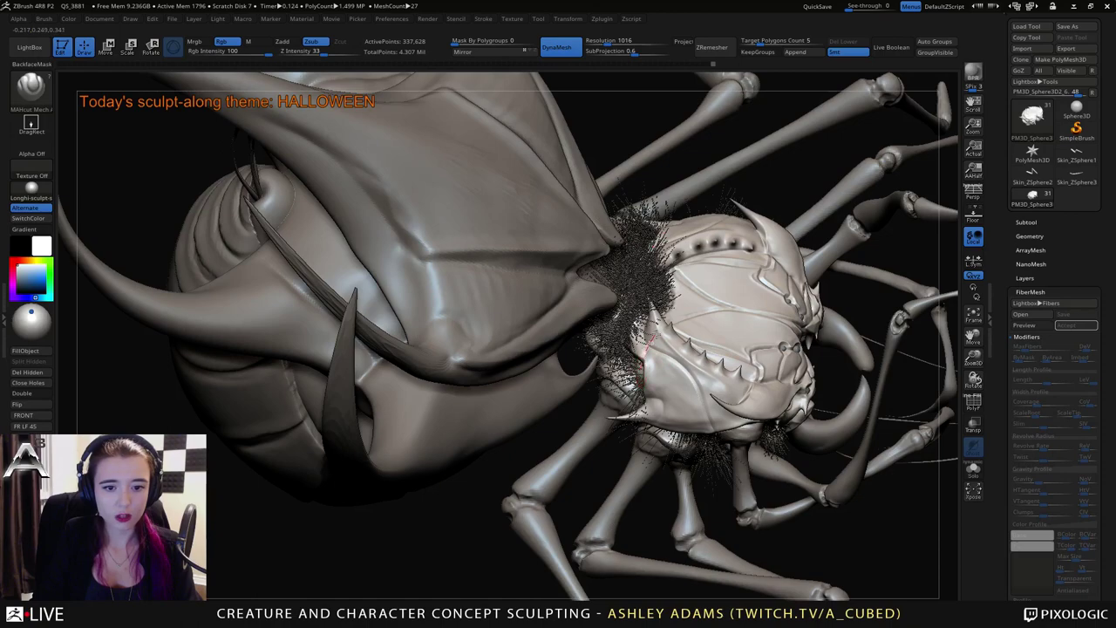
mouse_move(658, 332)
mouse_down()
mouse_move(660, 386)
mouse_move(683, 315)
mouse_up()
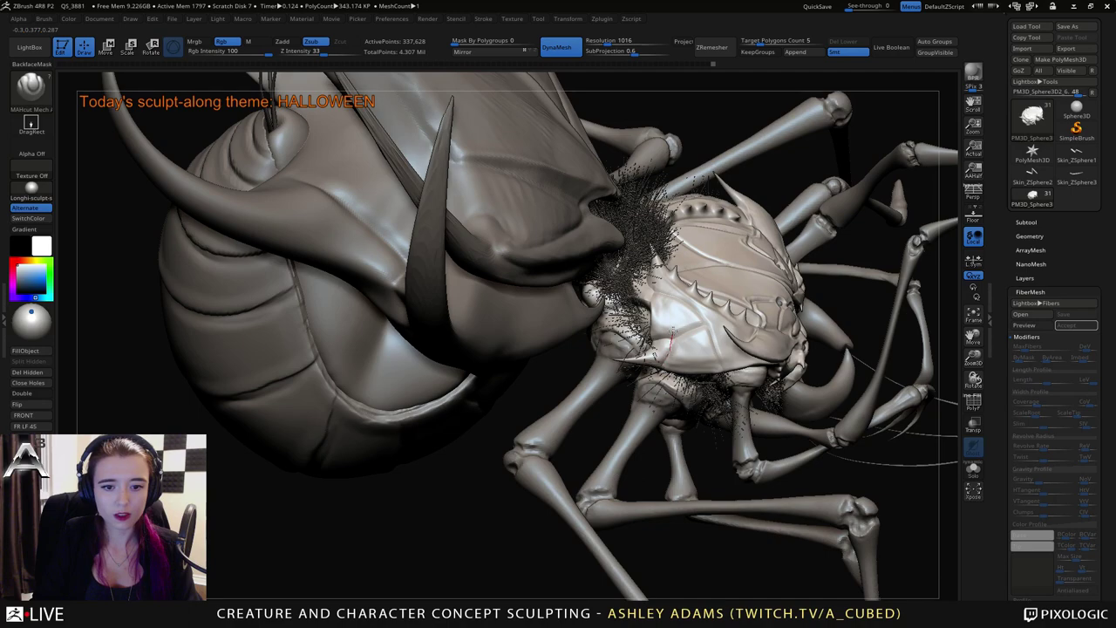
drag(680, 356, 667, 379)
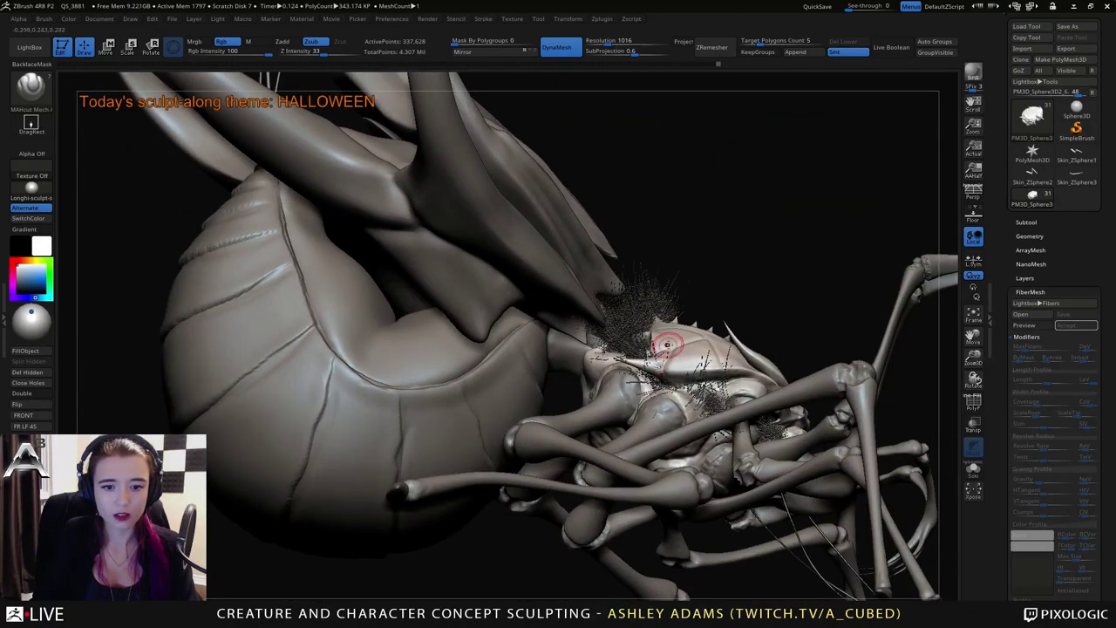
mouse_move(667, 346)
right_down()
mouse_move(584, 370)
mouse_move(532, 349)
mouse_move(671, 341)
mouse_move(710, 400)
right_up()
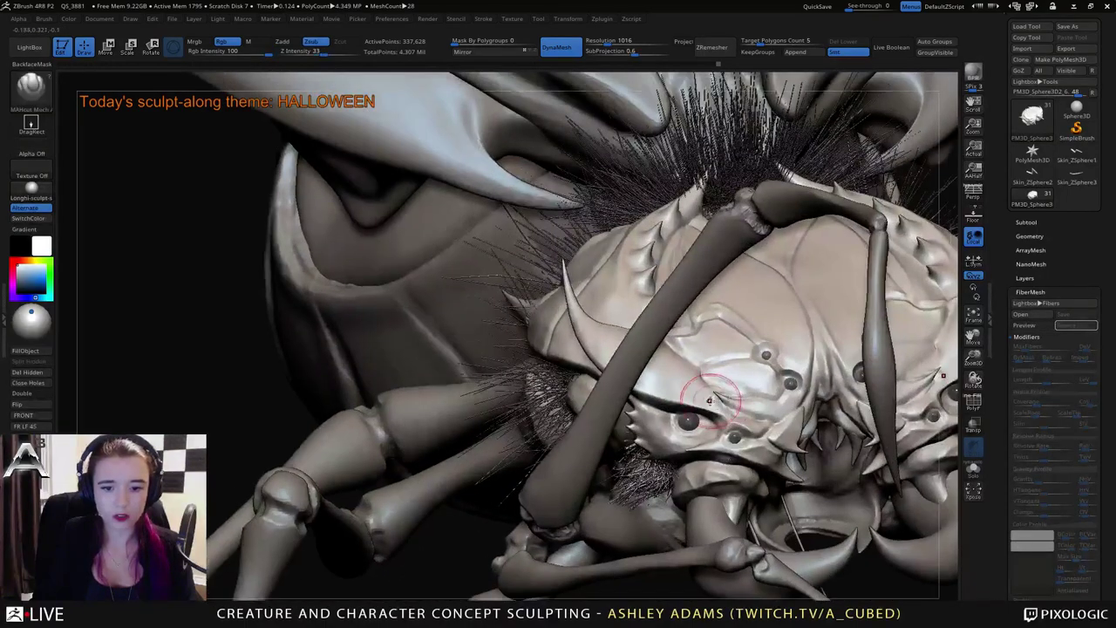
mouse_move(709, 400)
mouse_down()
mouse_move(668, 338)
mouse_move(643, 324)
mouse_up()
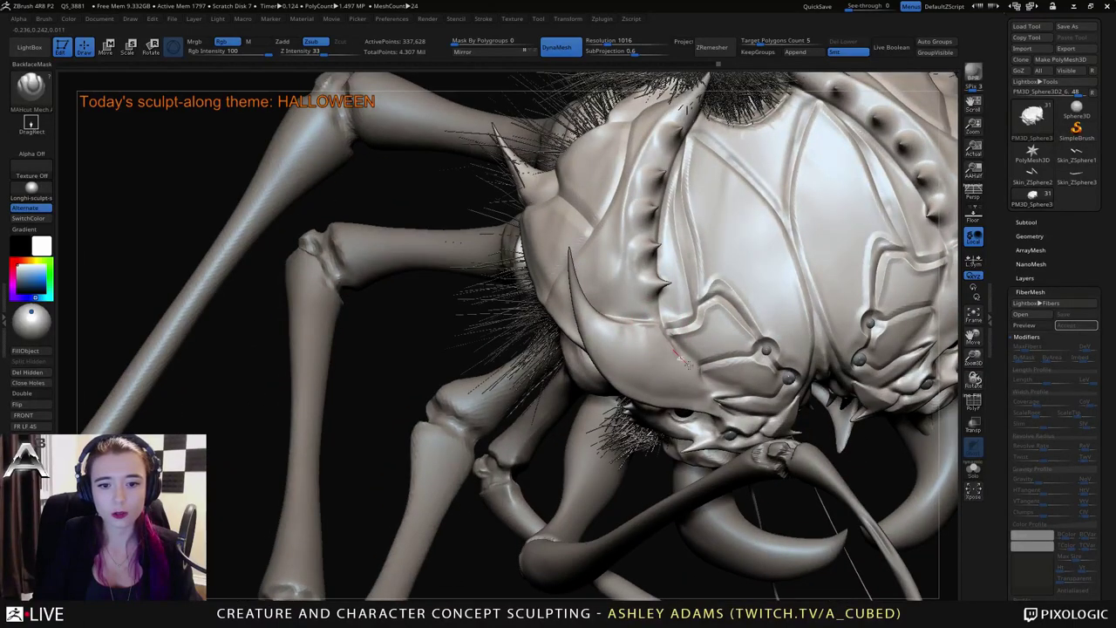
Undo the last cut above the eye and carve the crease beside the raised plate edge again.
drag(694, 368, 677, 361)
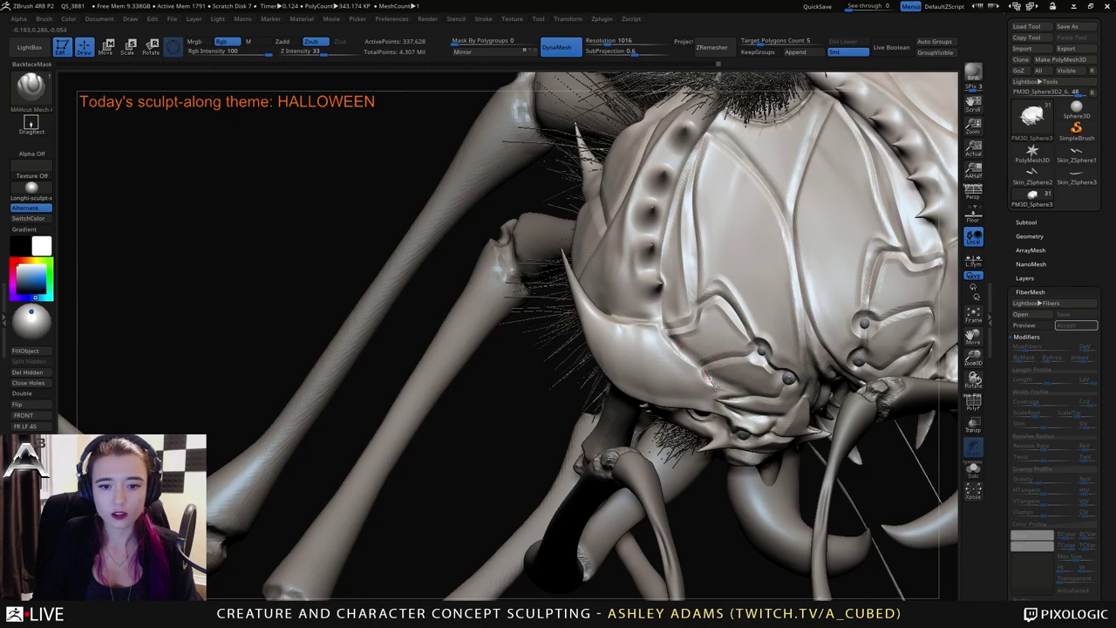
key(ctrl+z)
key(space)
drag(713, 370, 706, 373)
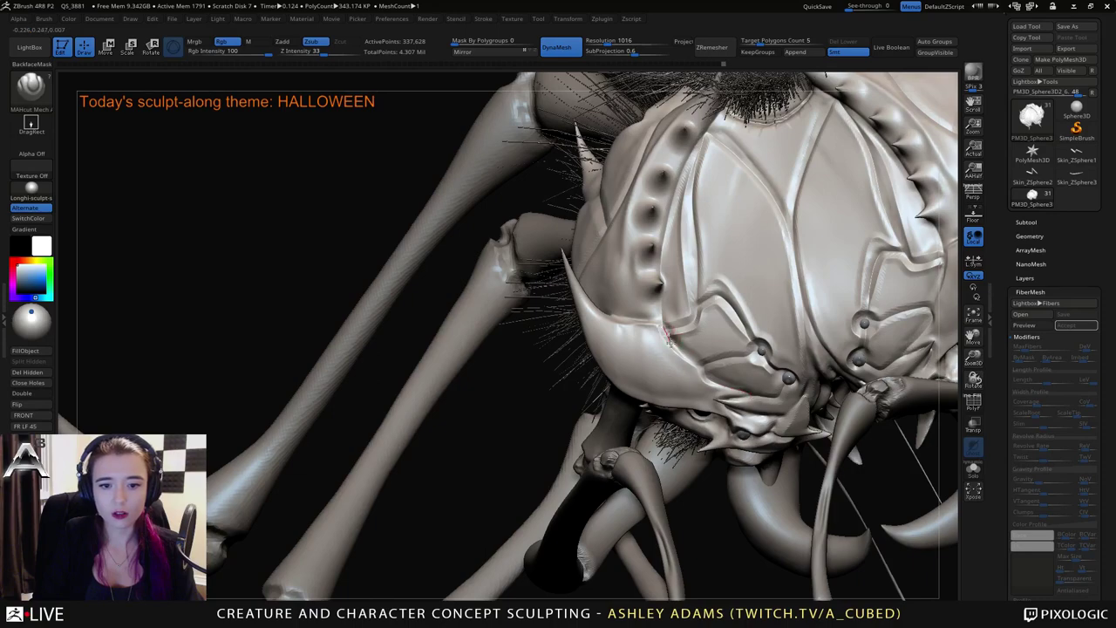
Carve a crease into the underside of the thorax near the hind leg socket with MAHcut Mech.
ctrl+right_drag(706, 419, 748, 396)
right_click(679, 429)
right_drag(624, 389, 667, 374)
mouse_move(666, 373)
mouse_down()
mouse_move(682, 390)
mouse_move(628, 375)
mouse_up()
mouse_move(628, 375)
right_down()
mouse_move(697, 349)
mouse_move(715, 381)
right_up()
drag(713, 377, 685, 371)
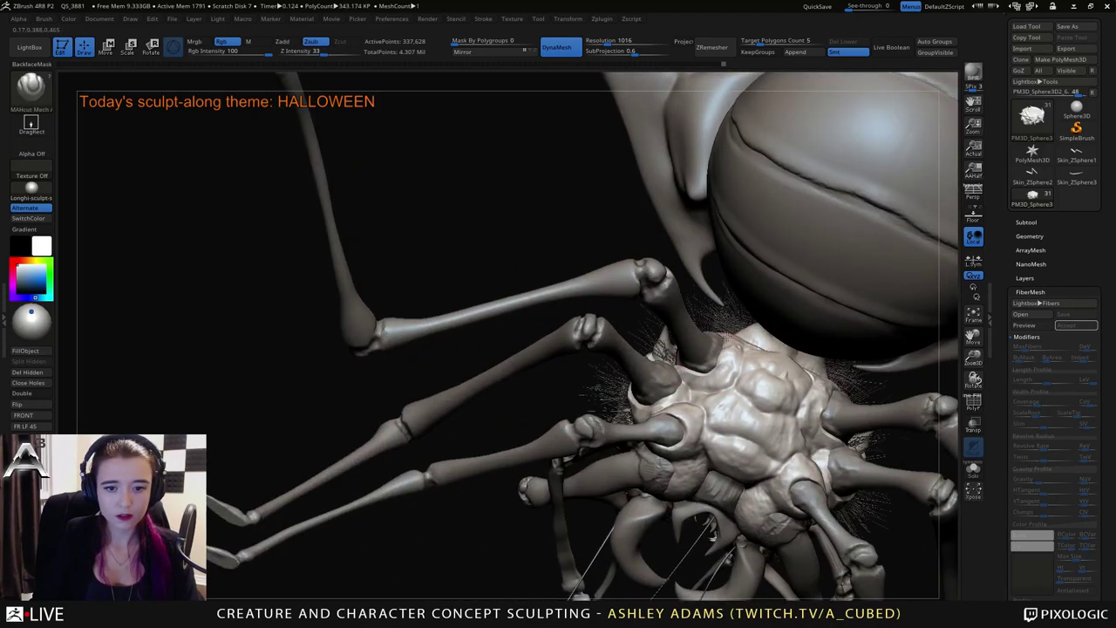
right_click(685, 390)
mouse_move(685, 389)
ctrl+right_down()
mouse_move(686, 349)
mouse_move(685, 389)
mouse_move(710, 339)
ctrl+right_up()
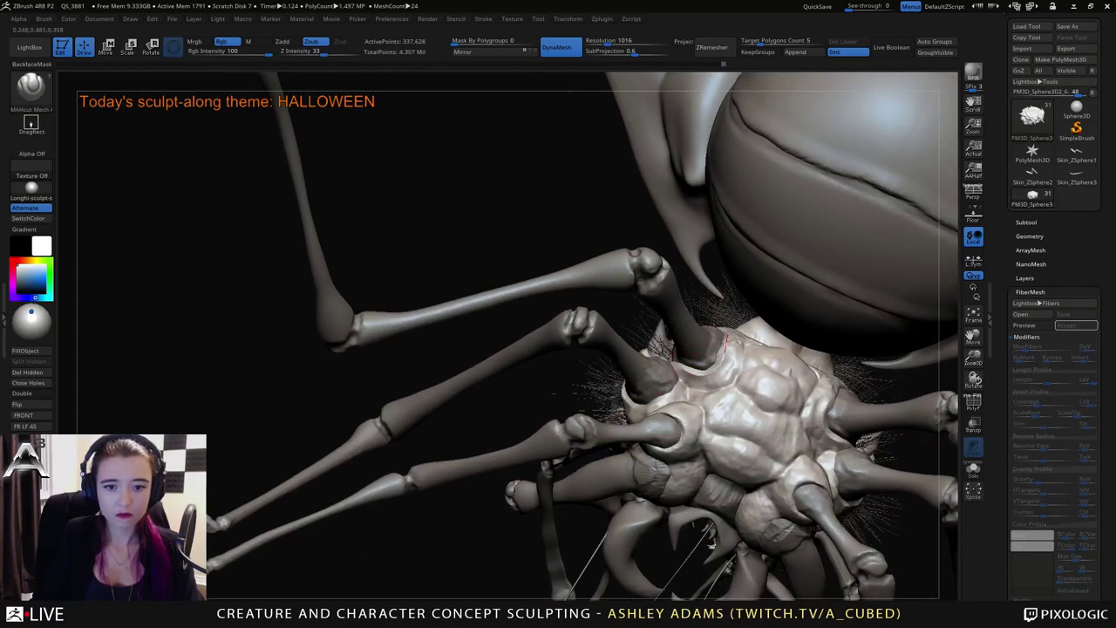
right_drag(723, 336, 751, 375)
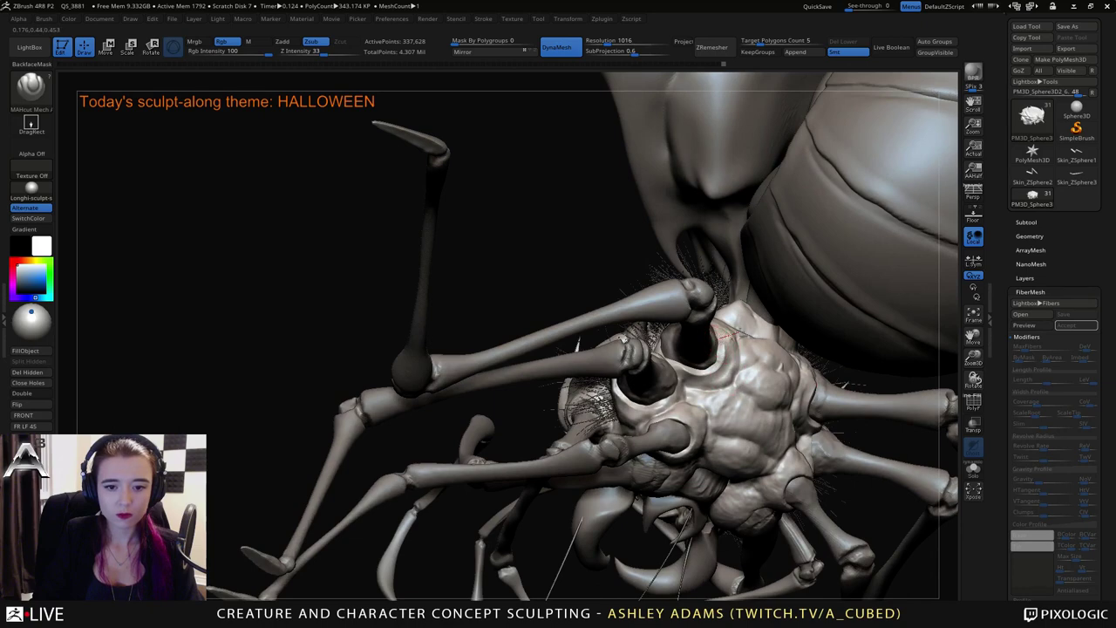
mouse_move(748, 338)
mouse_down()
mouse_move(693, 384)
mouse_move(661, 374)
mouse_move(669, 376)
mouse_move(645, 407)
mouse_move(634, 399)
mouse_up()
right_drag(635, 389, 676, 381)
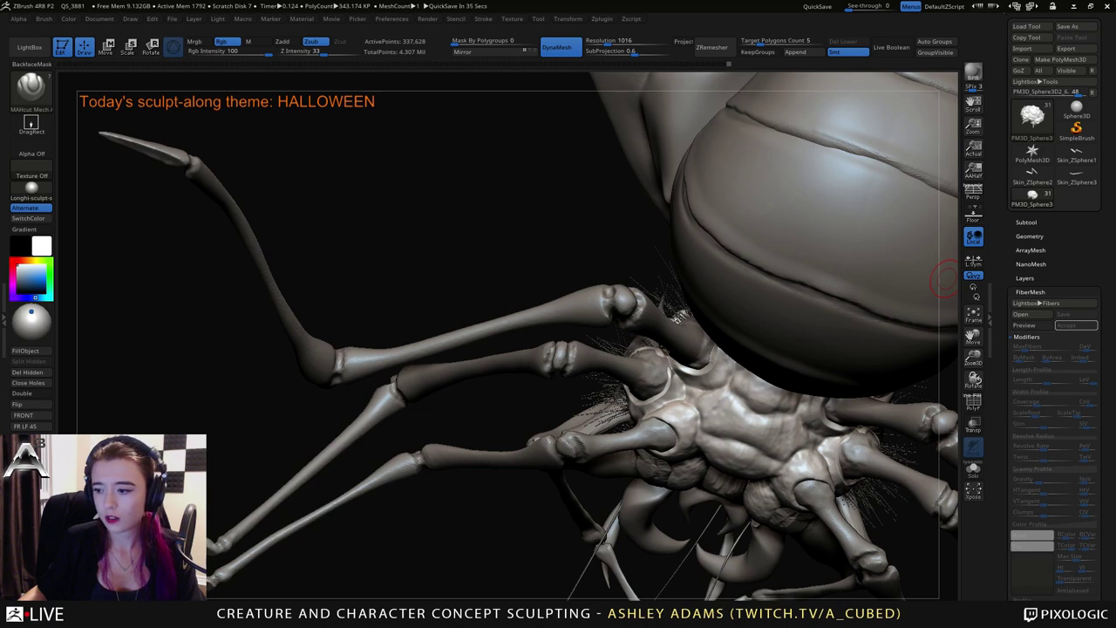
Switch to the browser and examine the blue and purple one-eyed creature post in the Instagram gallery.
key(alt+Tab)
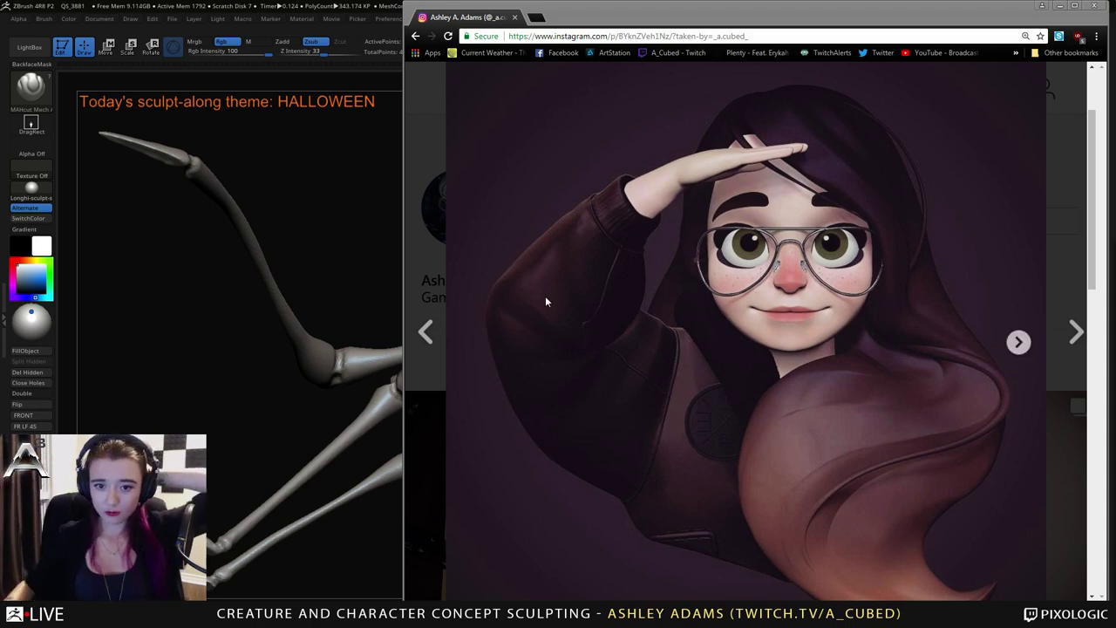
click(431, 257)
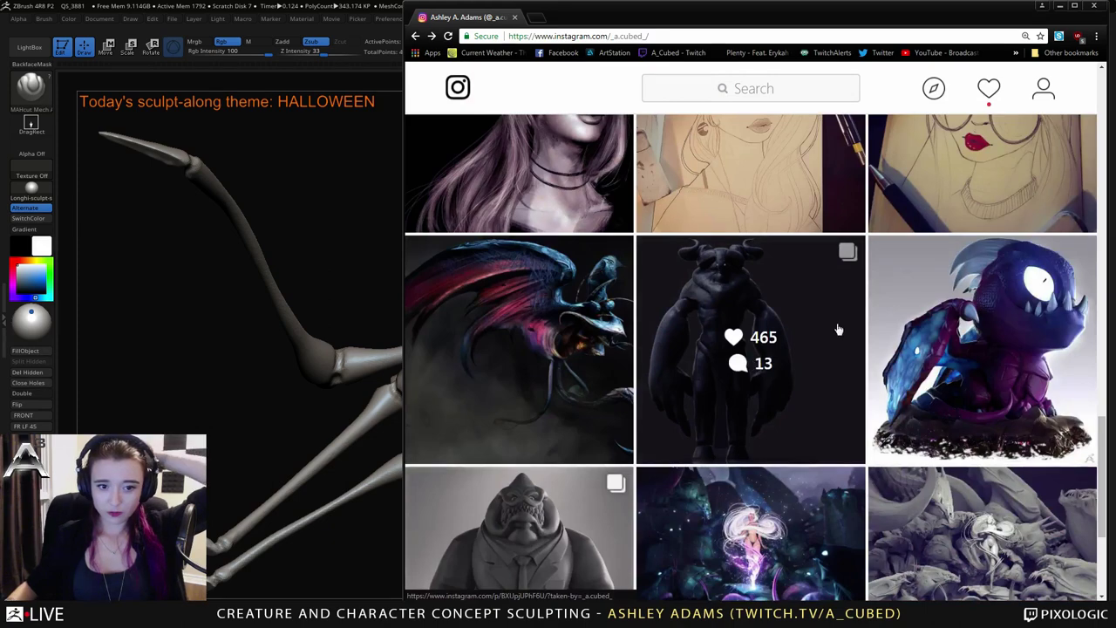
click(1017, 301)
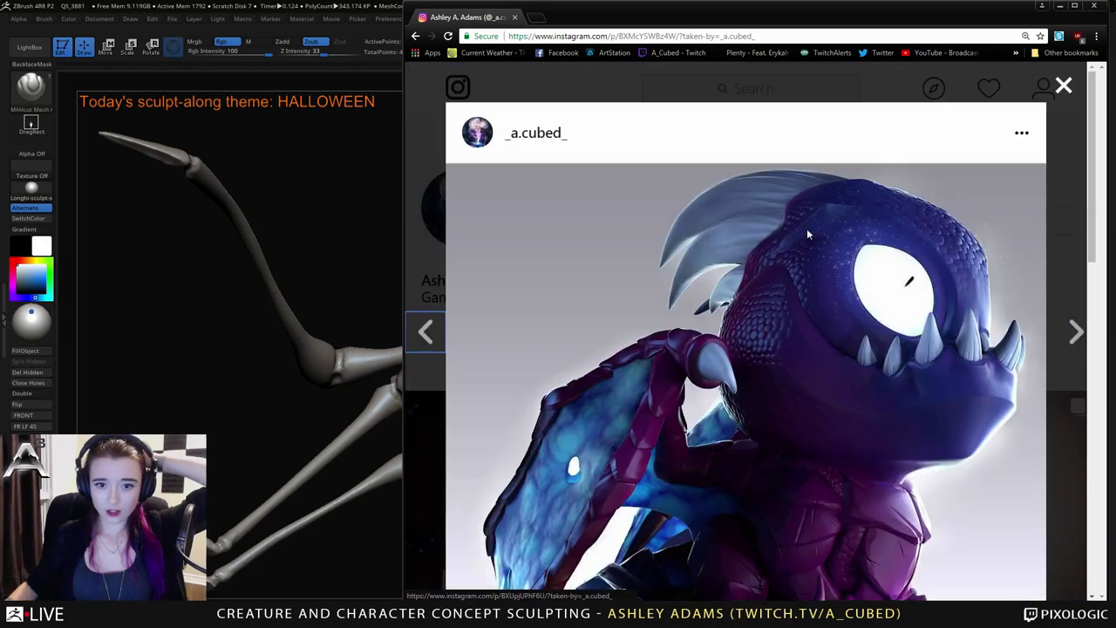
scroll(723, 260, down, 1)
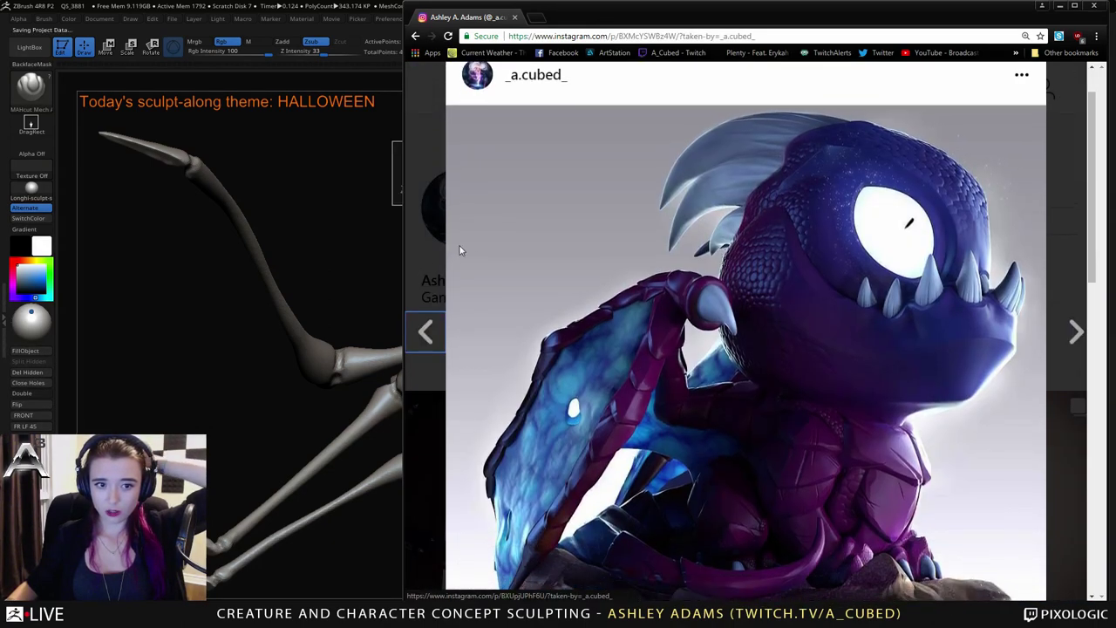
click(417, 254)
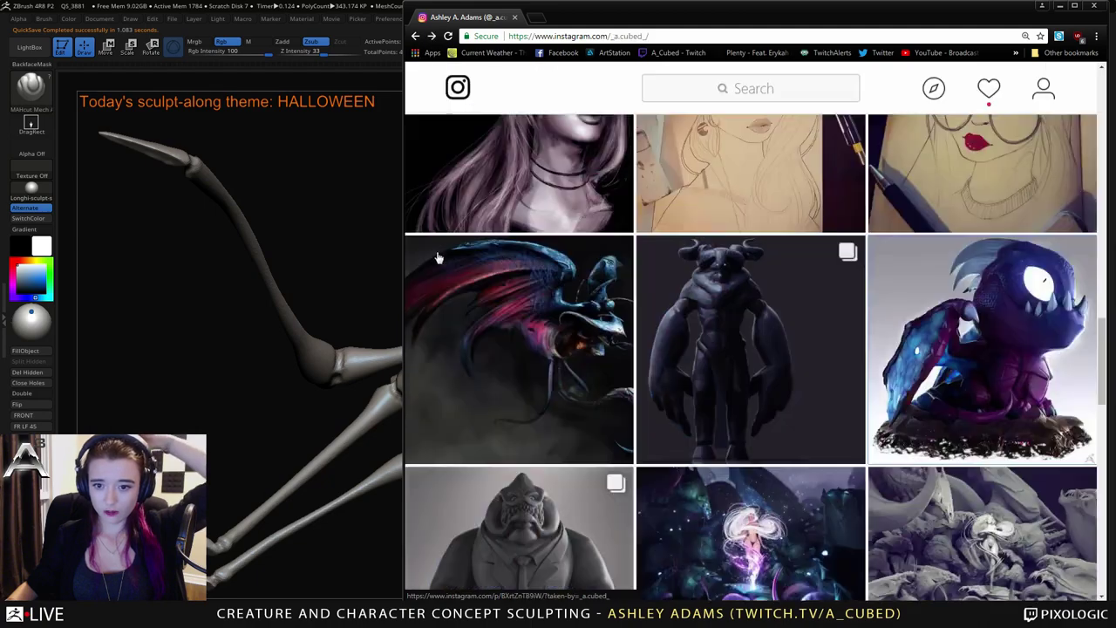
Browse the older creature and character sculpts further down the Instagram gallery.
scroll(731, 358, down, 4)
scroll(731, 358, down, 7)
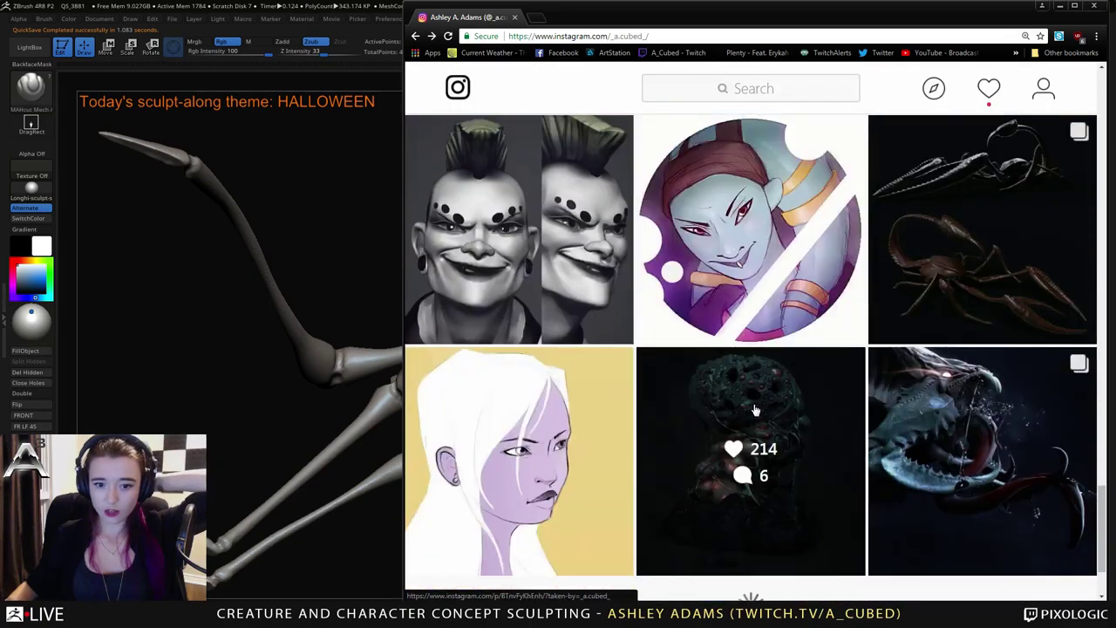
scroll(765, 276, down, 6)
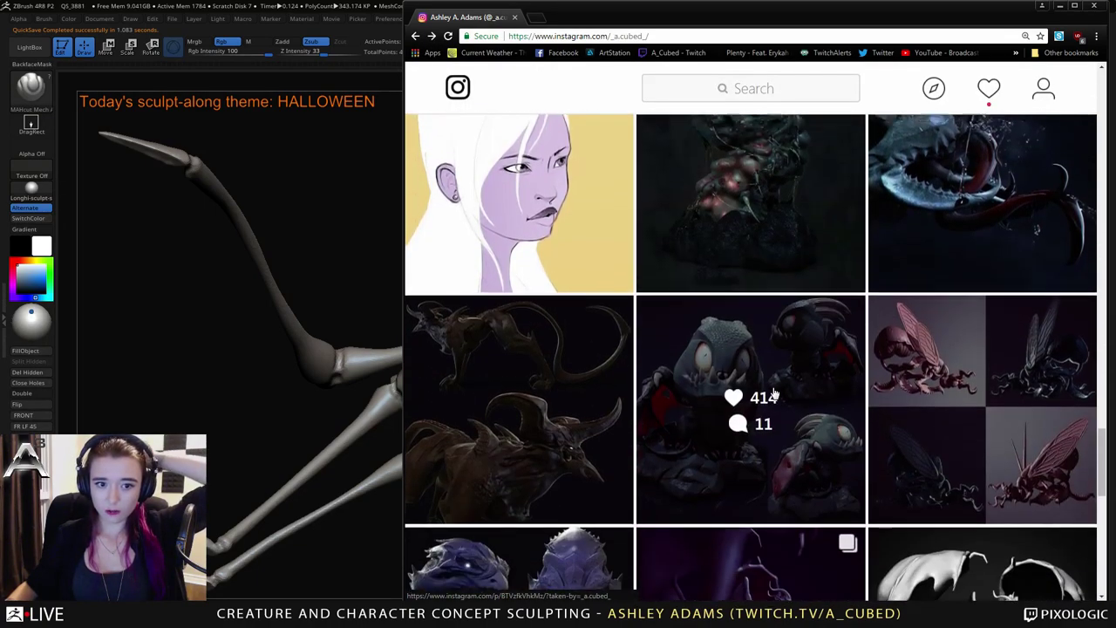
scroll(1001, 411, down, 8)
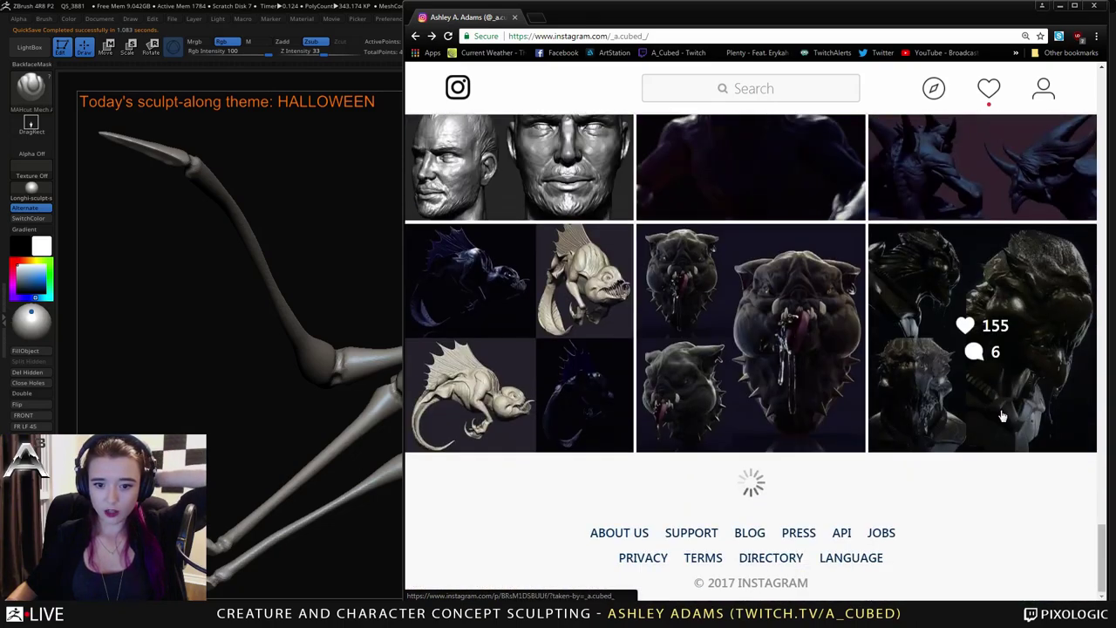
scroll(848, 432, down, 6)
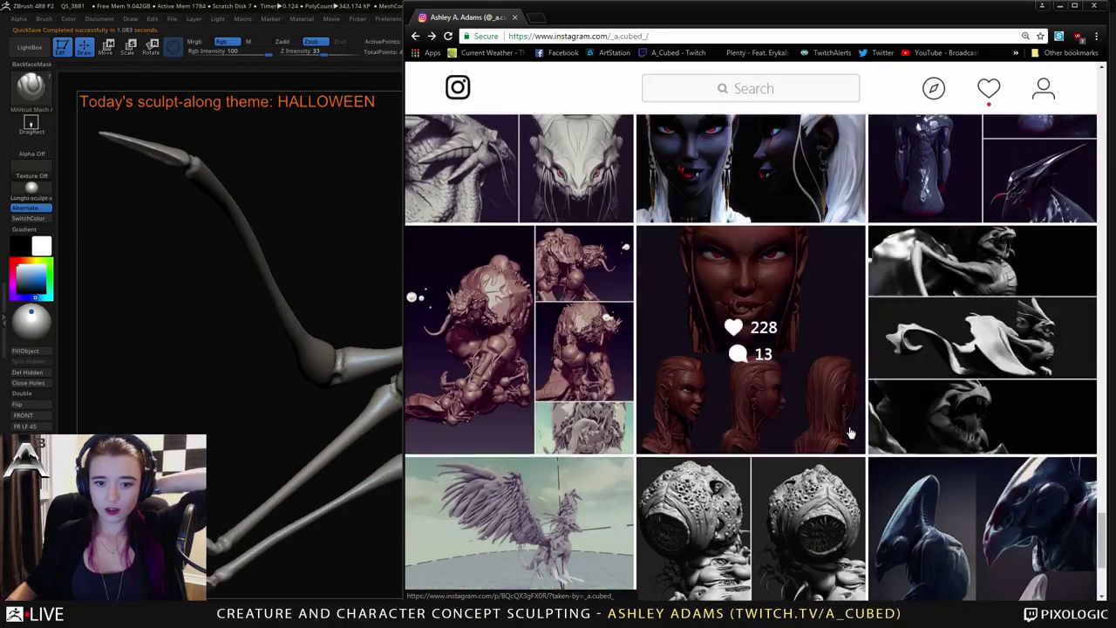
scroll(1002, 445, down, 10)
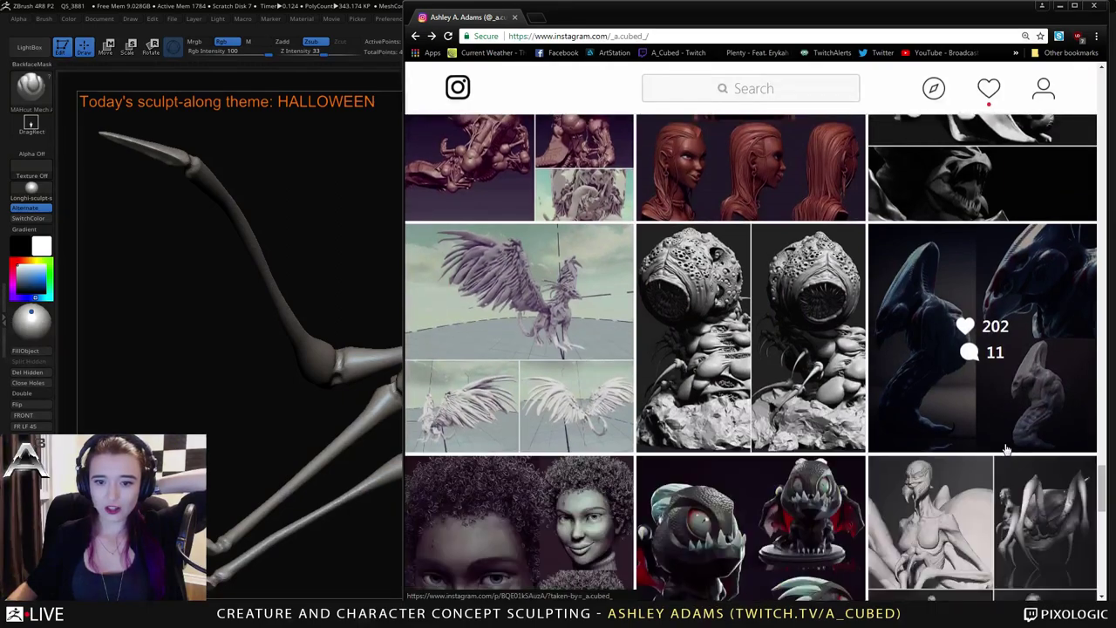
scroll(936, 450, down, 10)
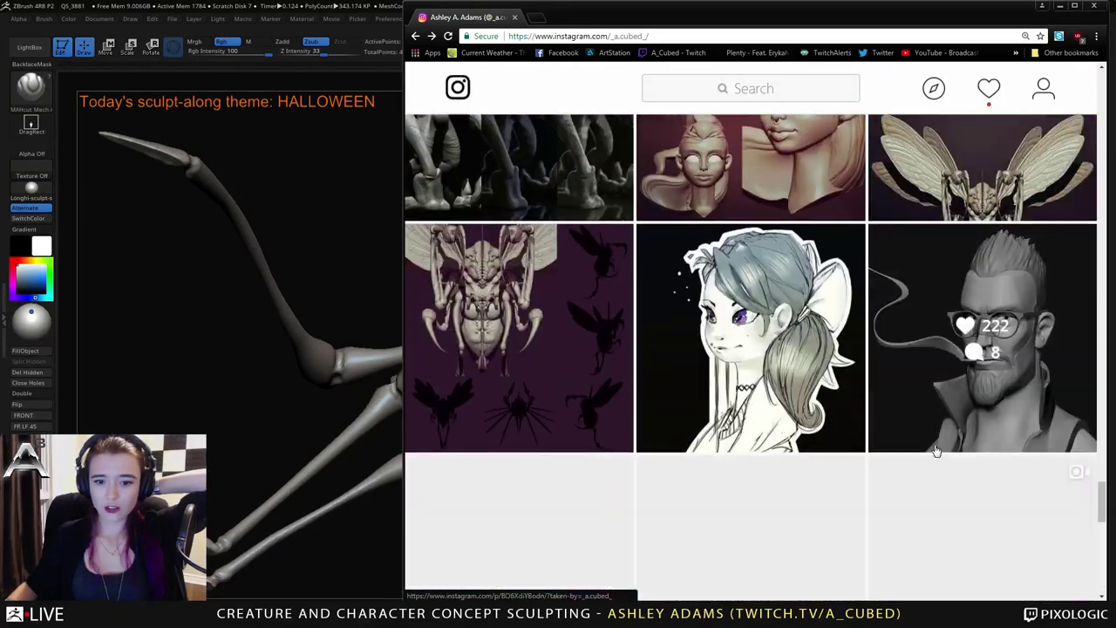
scroll(935, 450, down, 4)
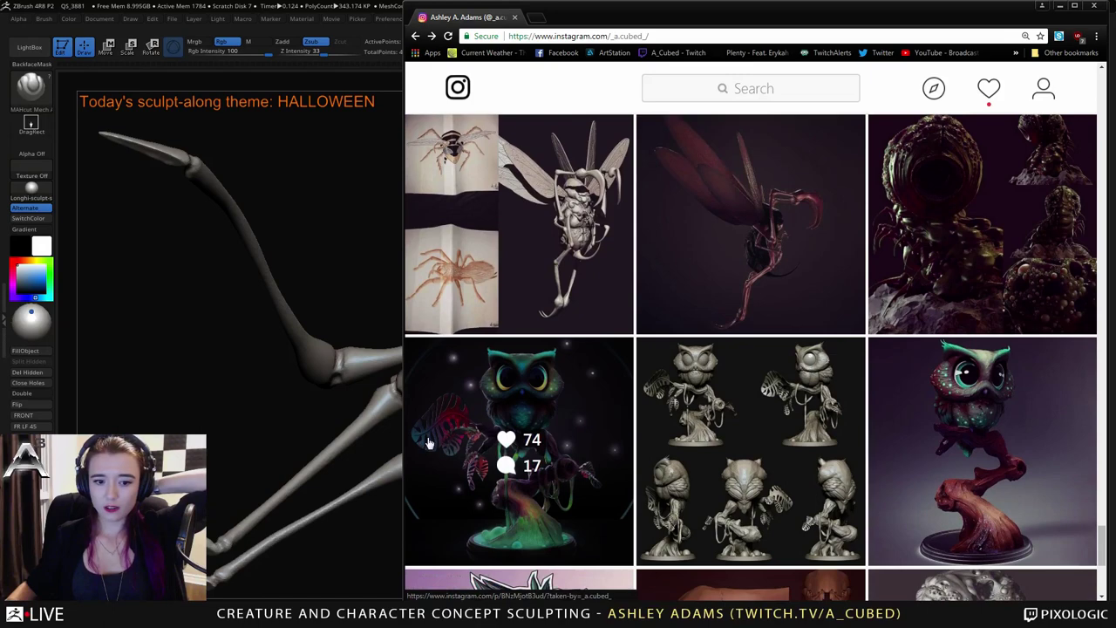
View the post of the glowing owl on a branch and return to the gallery.
click(449, 431)
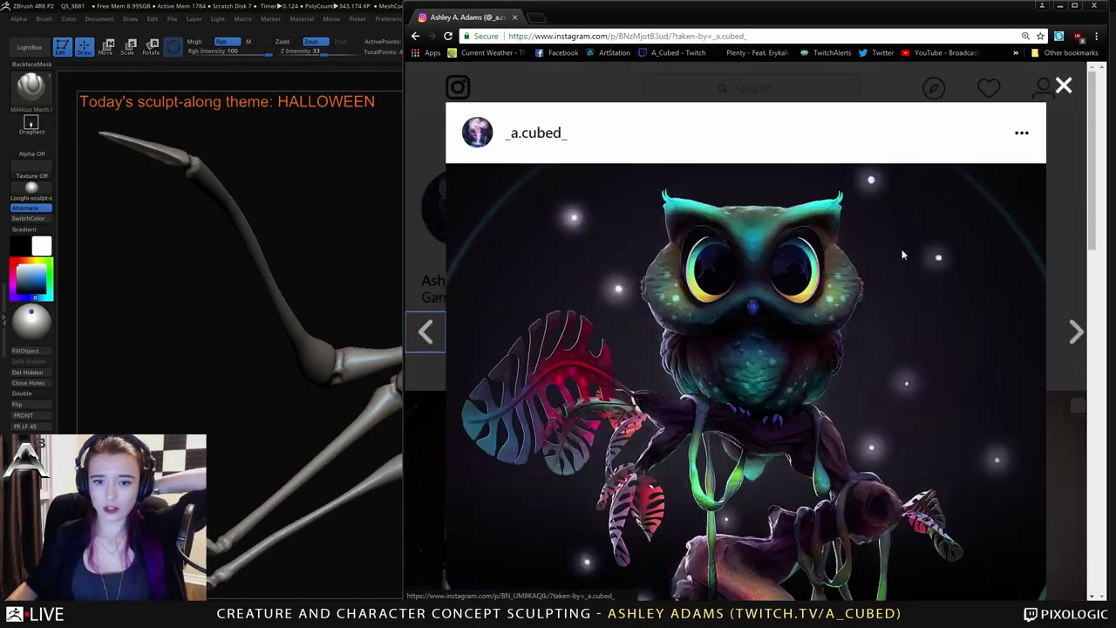
scroll(939, 272, down, 2)
scroll(939, 272, down, 1)
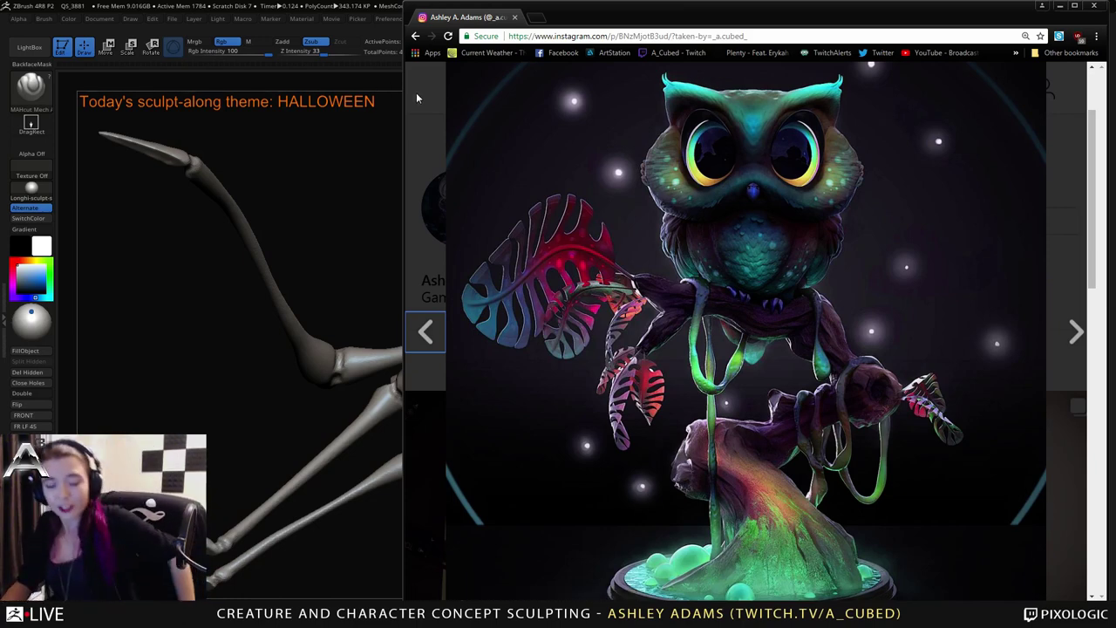
click(416, 93)
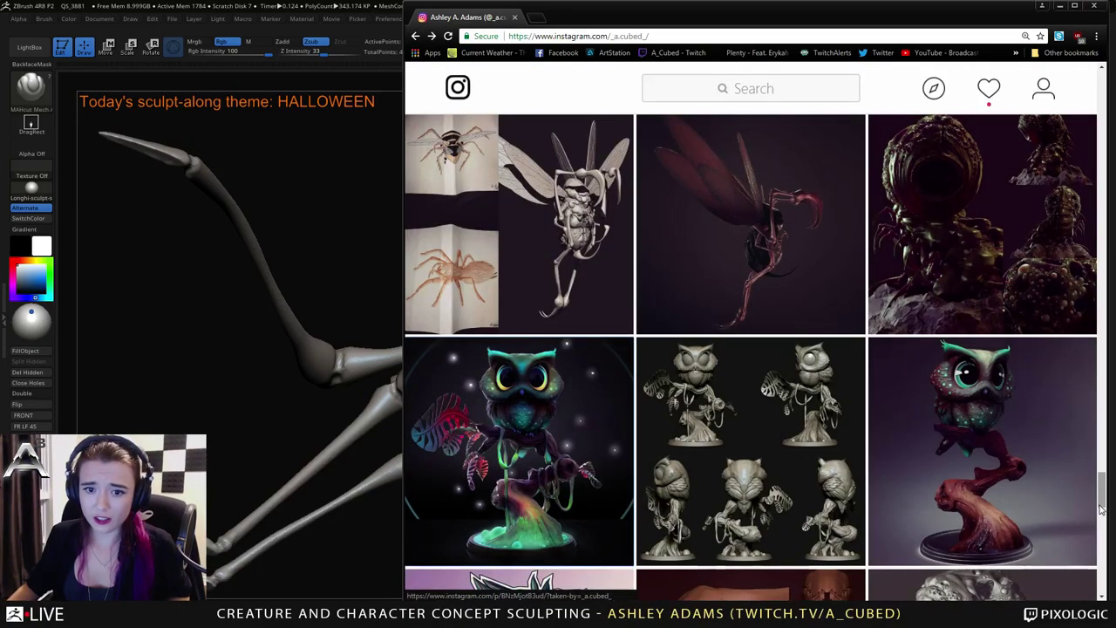
Return to the newest posts, examine the bust of the suited man with glasses, and close the browser window.
drag(1101, 504, 1099, 7)
click(1026, 399)
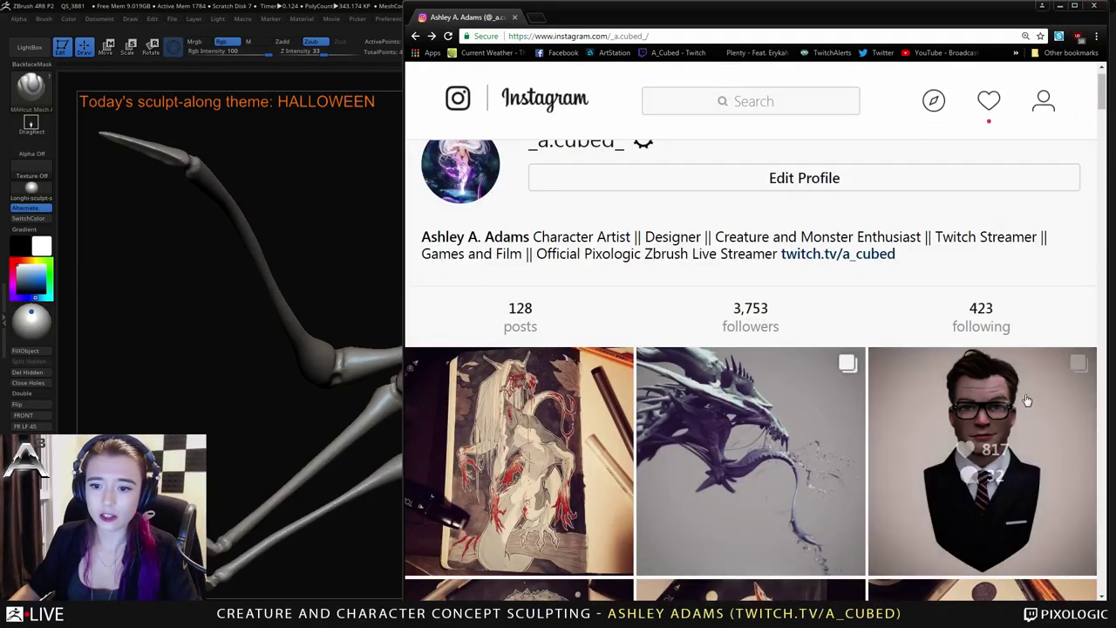
scroll(776, 318, down, 2)
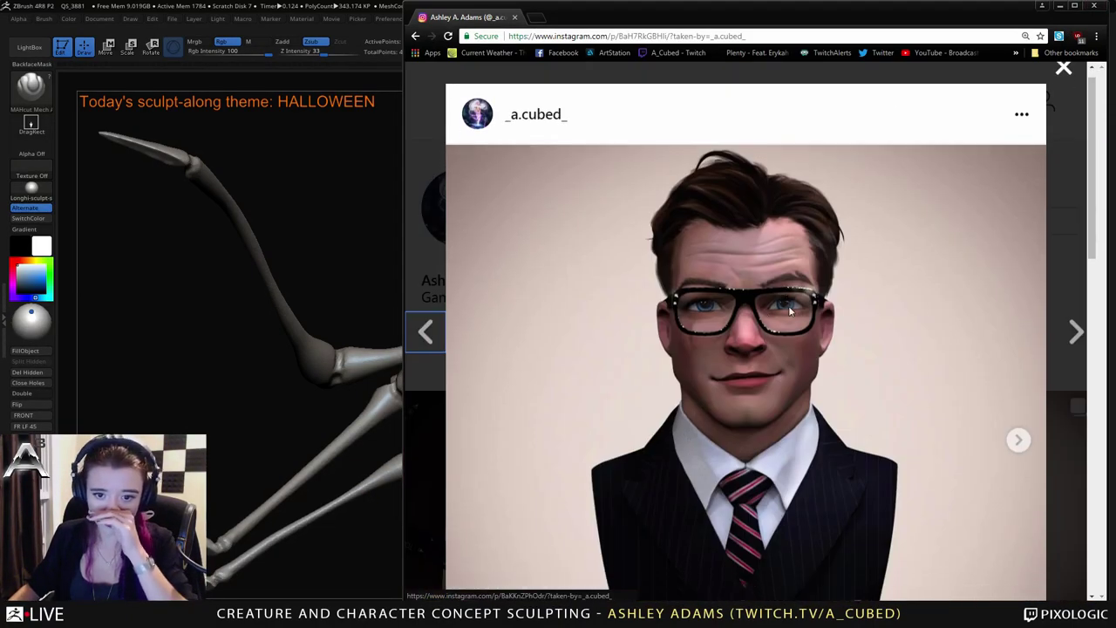
scroll(917, 327, down, 1)
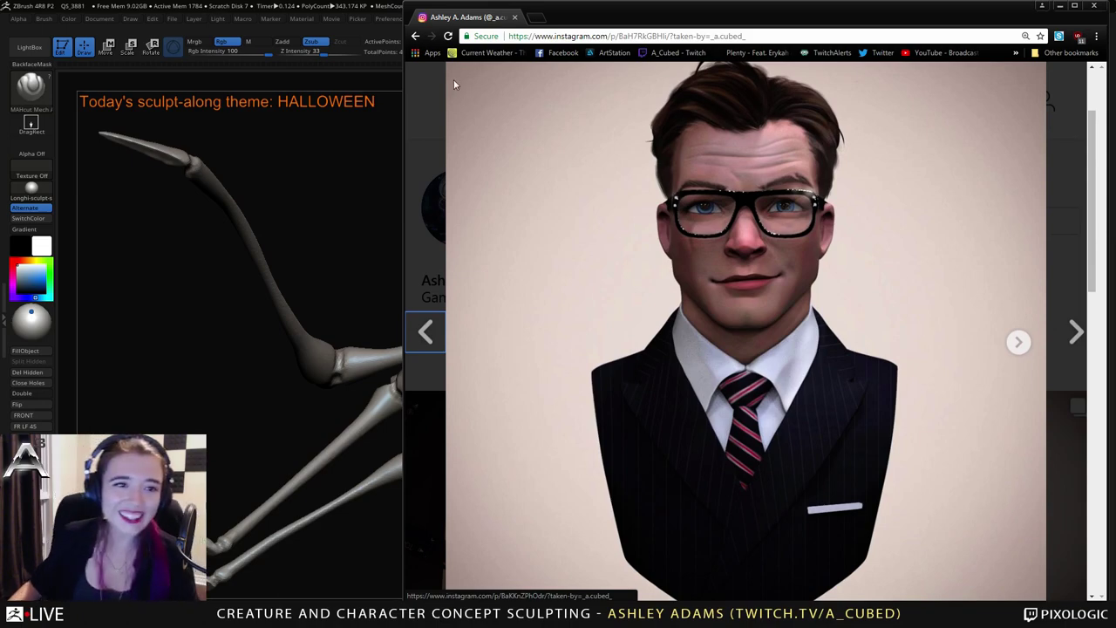
click(1095, 6)
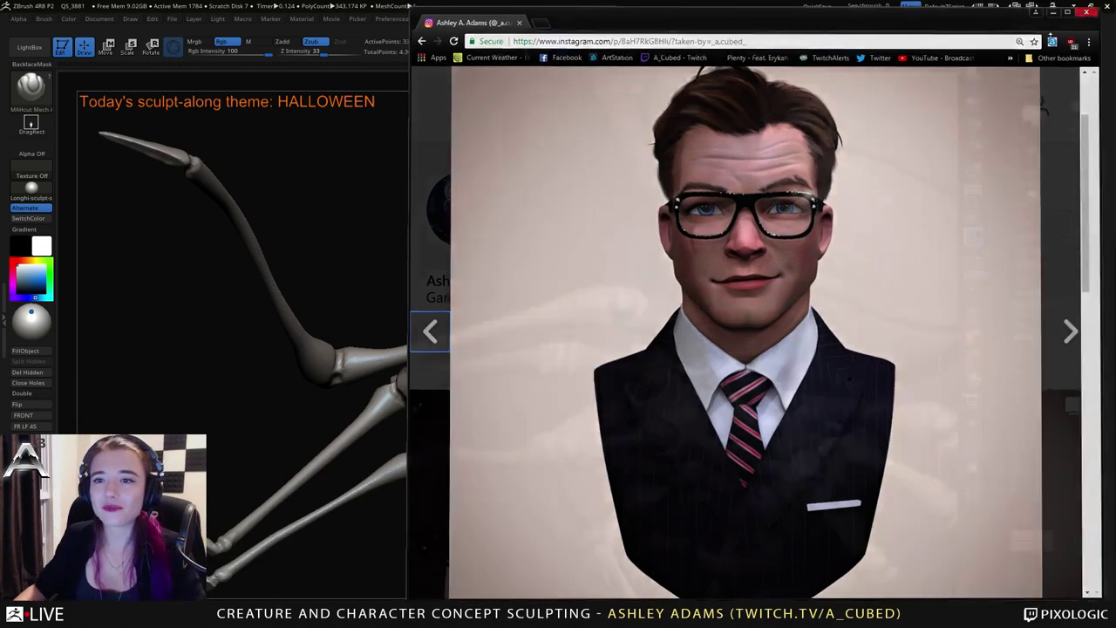
Adjust the draw size of the DamStandard brush and carve a crease into the central plates of the thorax underside.
right_drag(623, 328, 652, 327)
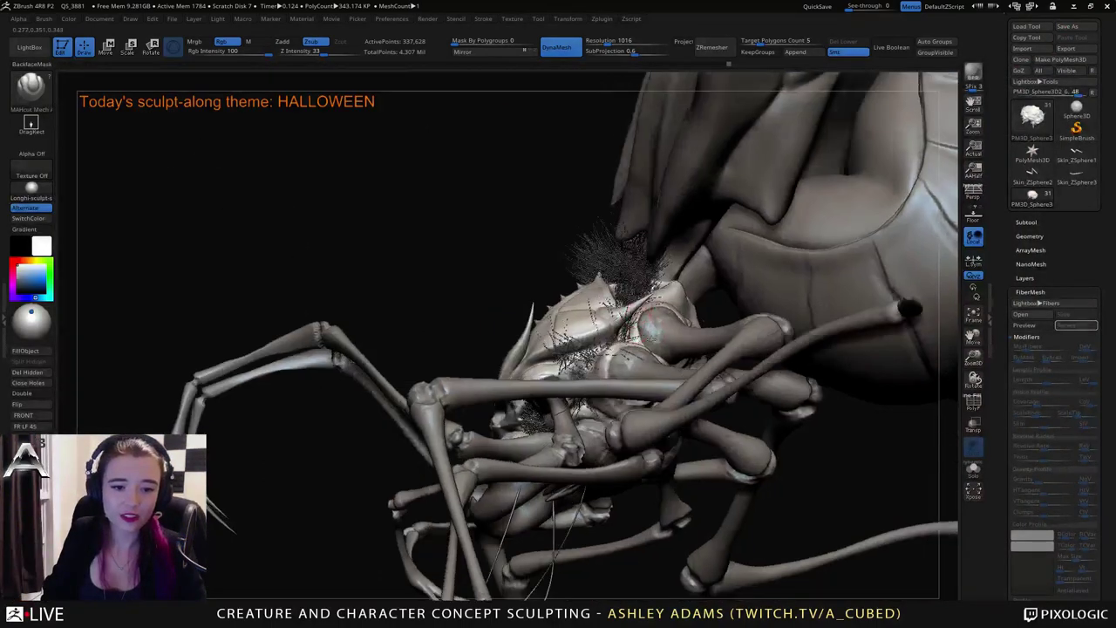
mouse_move(652, 327)
mouse_down()
mouse_move(621, 373)
mouse_move(602, 314)
mouse_move(645, 344)
mouse_move(671, 324)
mouse_move(664, 345)
mouse_up()
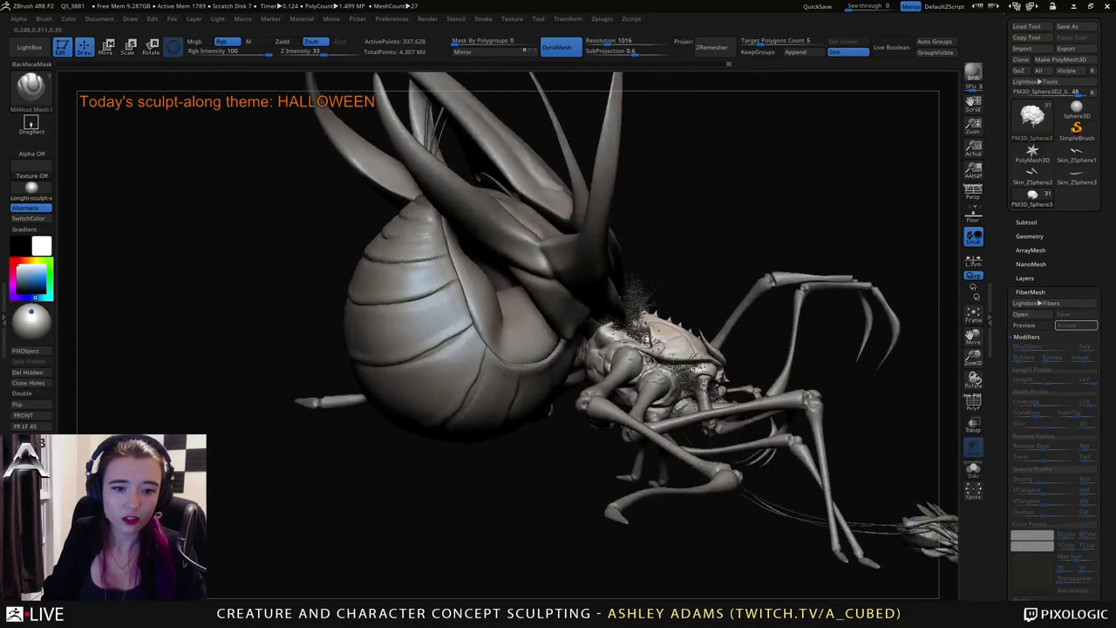
mouse_move(659, 332)
right_down()
mouse_move(567, 394)
mouse_move(584, 350)
mouse_move(575, 340)
right_up()
key(space)
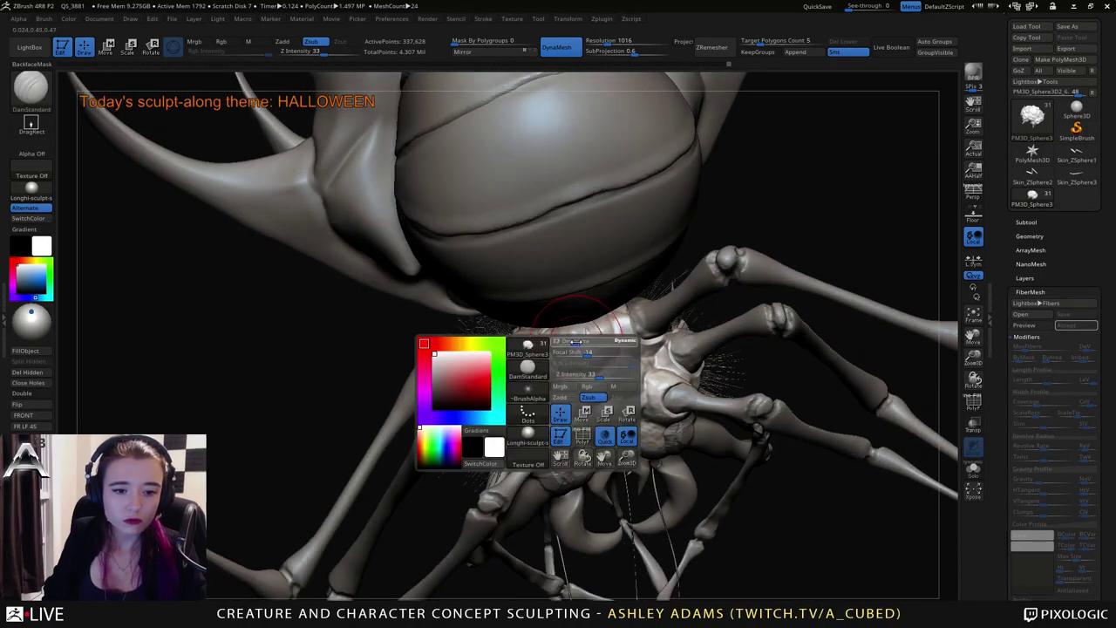
mouse_move(576, 341)
mouse_down()
mouse_move(593, 369)
mouse_move(610, 351)
mouse_up()
right_drag(610, 349, 593, 333)
mouse_move(591, 331)
mouse_down()
mouse_move(643, 378)
mouse_move(612, 391)
mouse_up()
right_drag(590, 428, 593, 438)
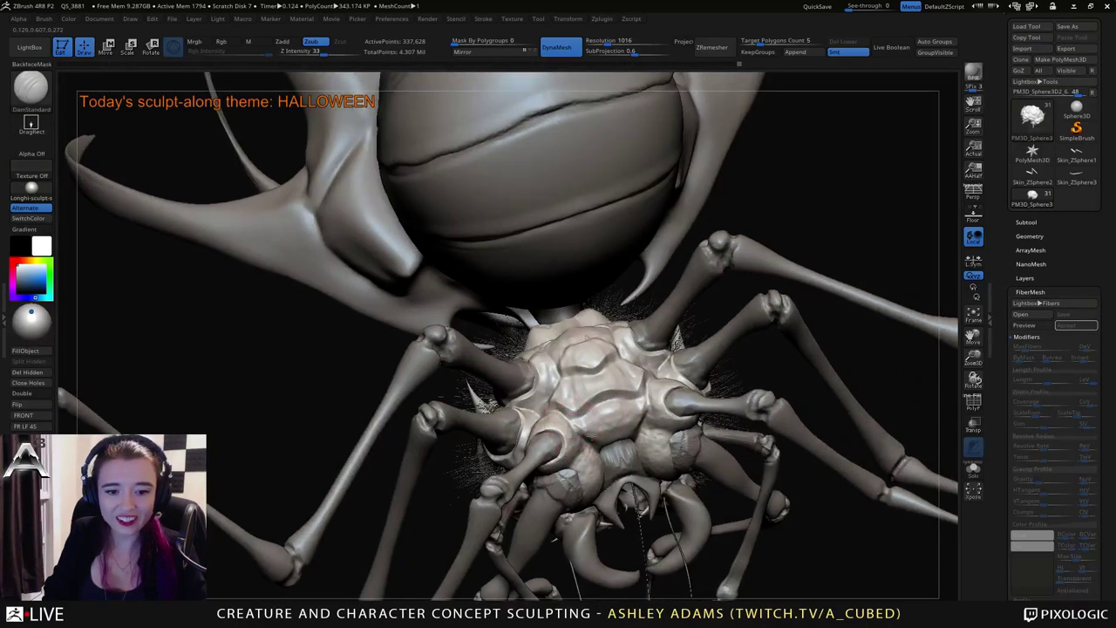
Carve more DamStandard creases toward the front of the underside, around the rounded lobes behind the mouth.
mouse_move(608, 403)
mouse_down()
mouse_move(608, 436)
mouse_move(633, 441)
mouse_move(596, 452)
mouse_move(576, 476)
mouse_move(595, 481)
mouse_up()
right_drag(591, 486, 591, 533)
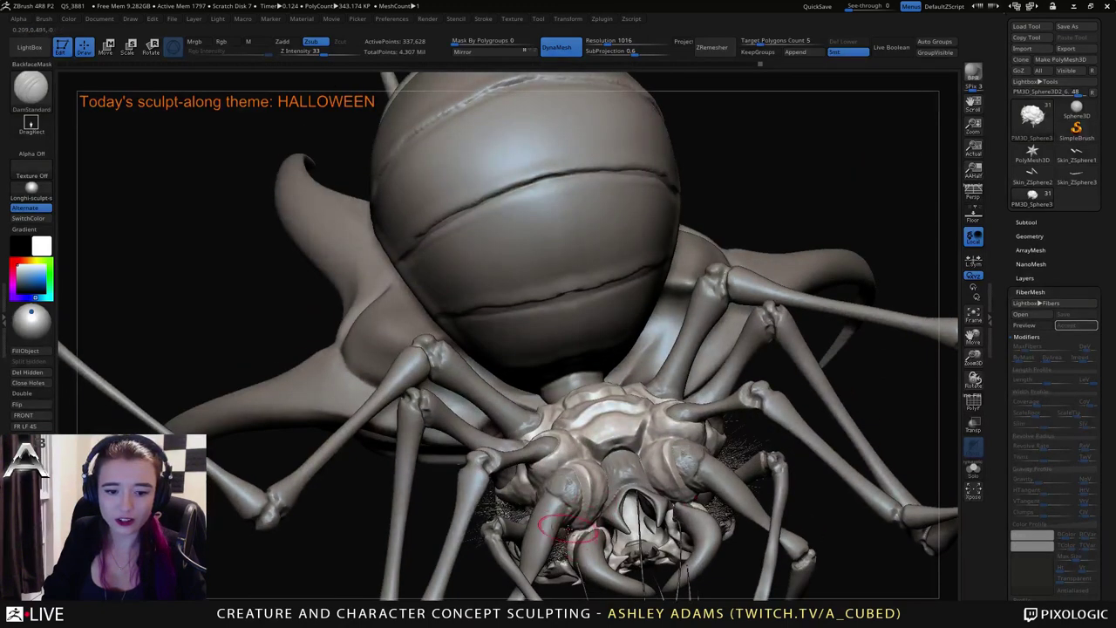
drag(579, 510, 569, 485)
mouse_move(573, 474)
right_down()
mouse_move(567, 516)
mouse_move(603, 512)
right_up()
right_drag(639, 460, 610, 475)
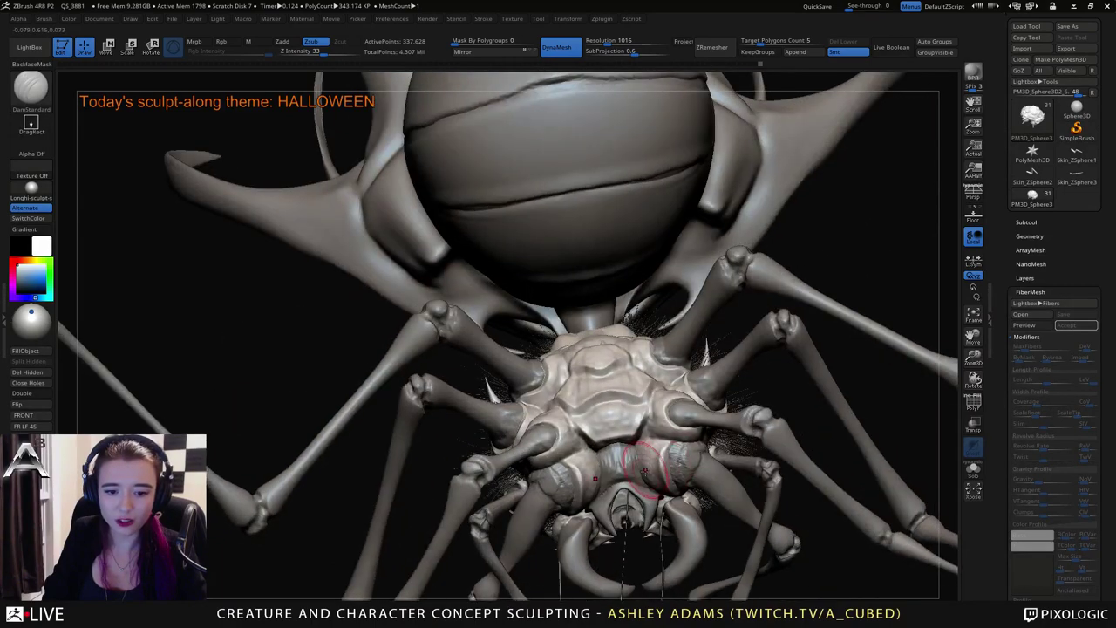
Build up the surface of the rounded lobes at the front of the thorax underside with the ClayBuildup brush.
key(b)
key(c)
key(b)
mouse_move(659, 480)
mouse_down()
mouse_move(659, 460)
mouse_move(660, 472)
mouse_up()
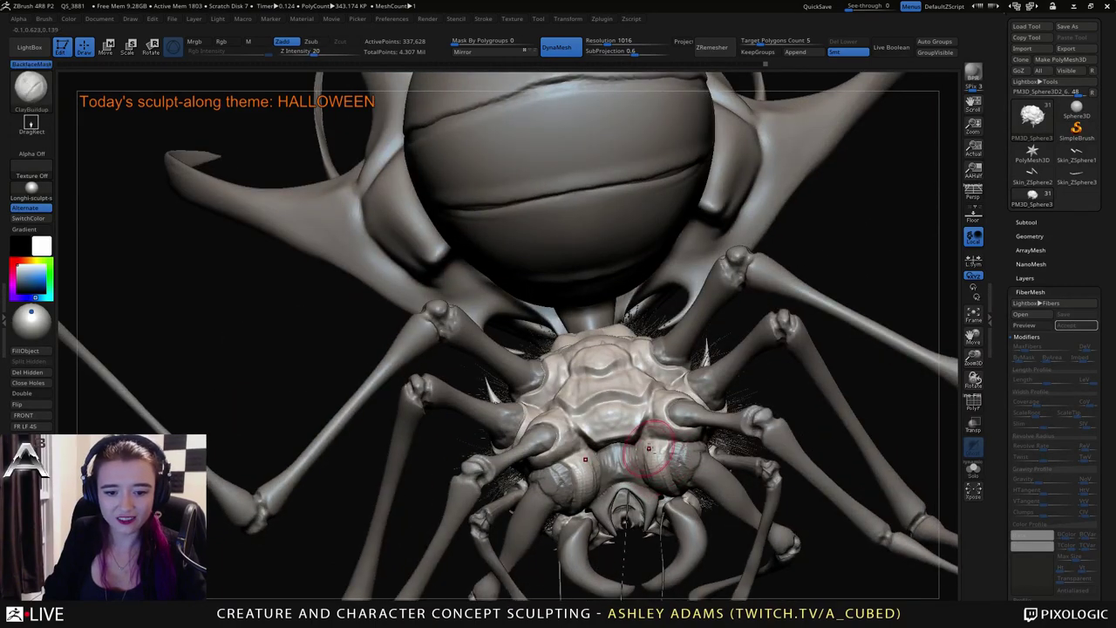
right_drag(663, 423, 665, 441)
drag(656, 432, 658, 417)
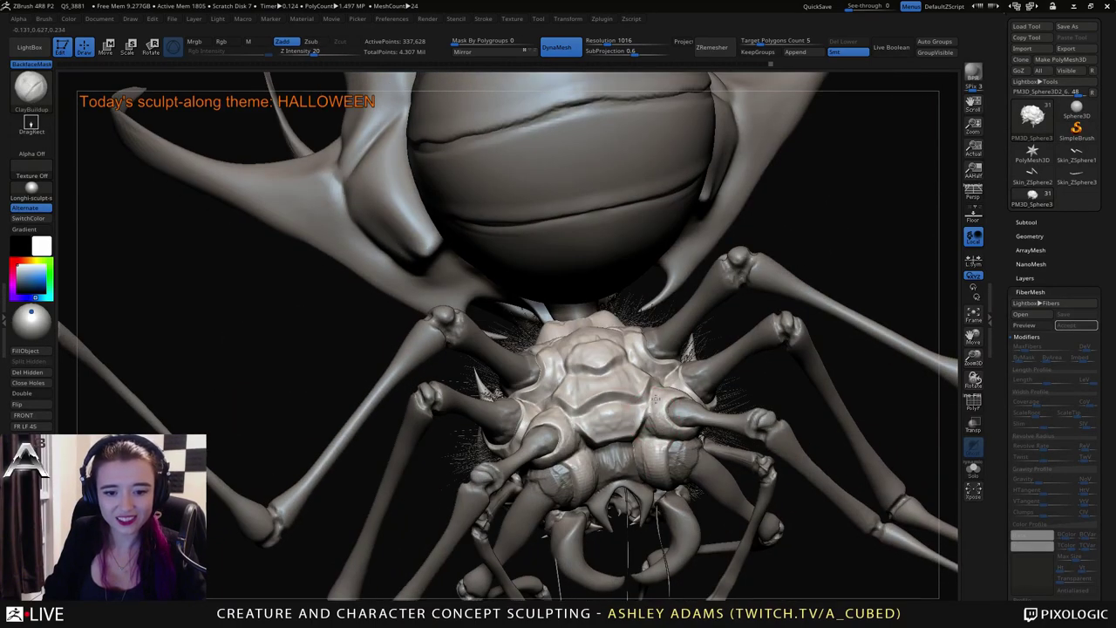
Choose the DamStandard brush and make the horned shell above the head the active subtool.
mouse_move(624, 418)
ctrl+right_down()
mouse_move(625, 382)
mouse_move(661, 359)
mouse_move(615, 381)
mouse_move(657, 337)
mouse_move(689, 351)
ctrl+right_up()
key(b)
key(d)
key(s)
ctrl+right_drag(688, 350, 540, 245)
alt+click(700, 321)
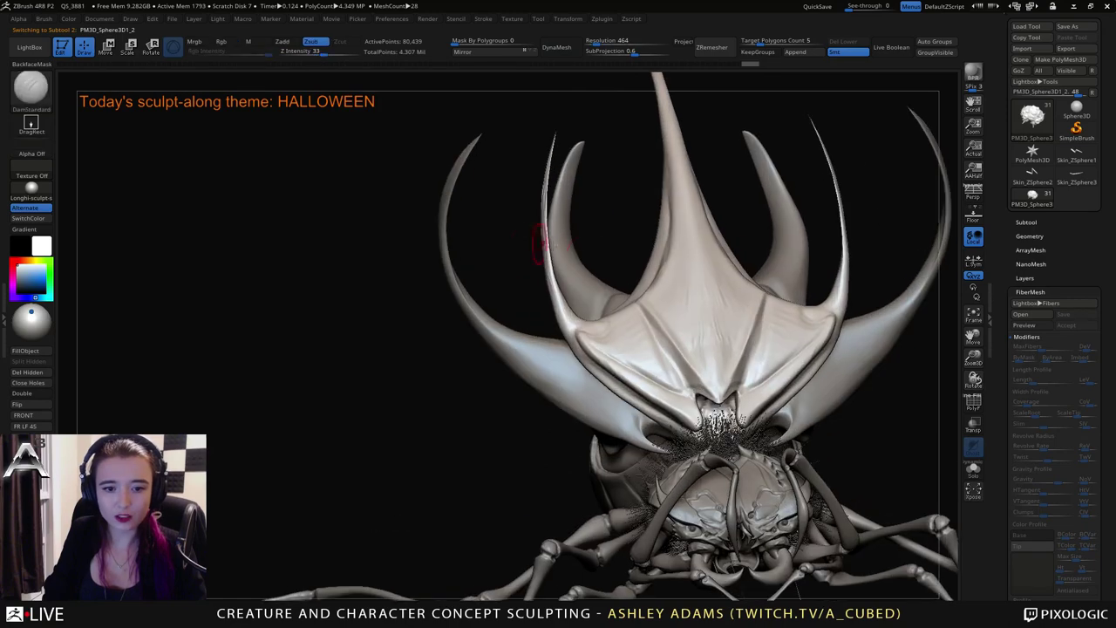
Carve a deep crease along the diagonal ridge of the horned shell with the MAHcut Mech brush.
right_drag(627, 301, 622, 322)
key(b)
key(m)
key(a)
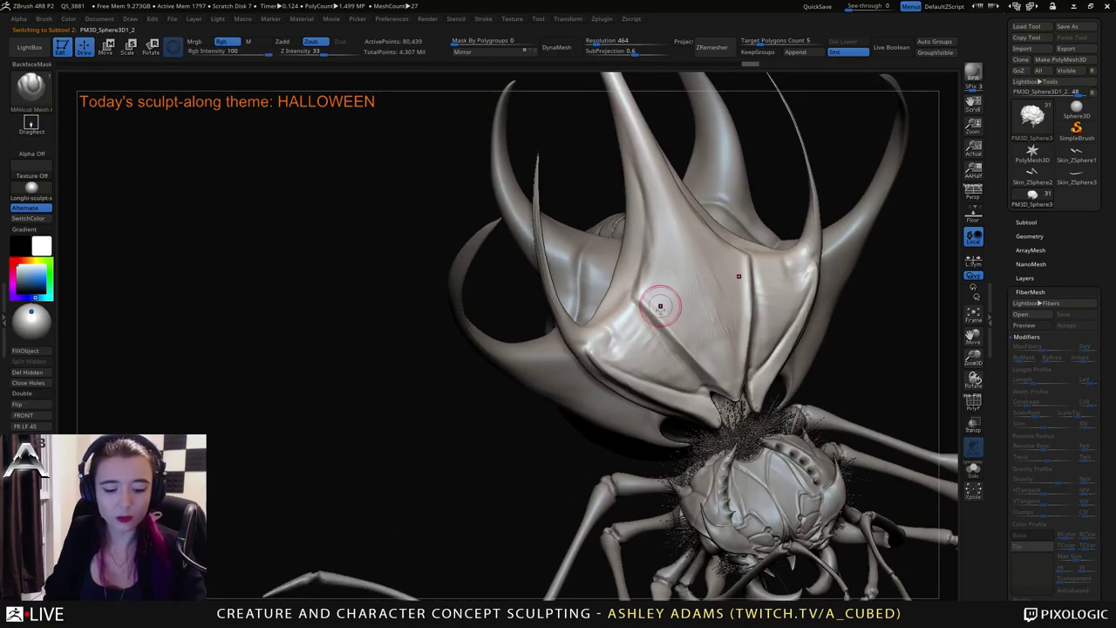
mouse_move(623, 313)
mouse_down()
mouse_move(645, 319)
mouse_move(719, 406)
mouse_up()
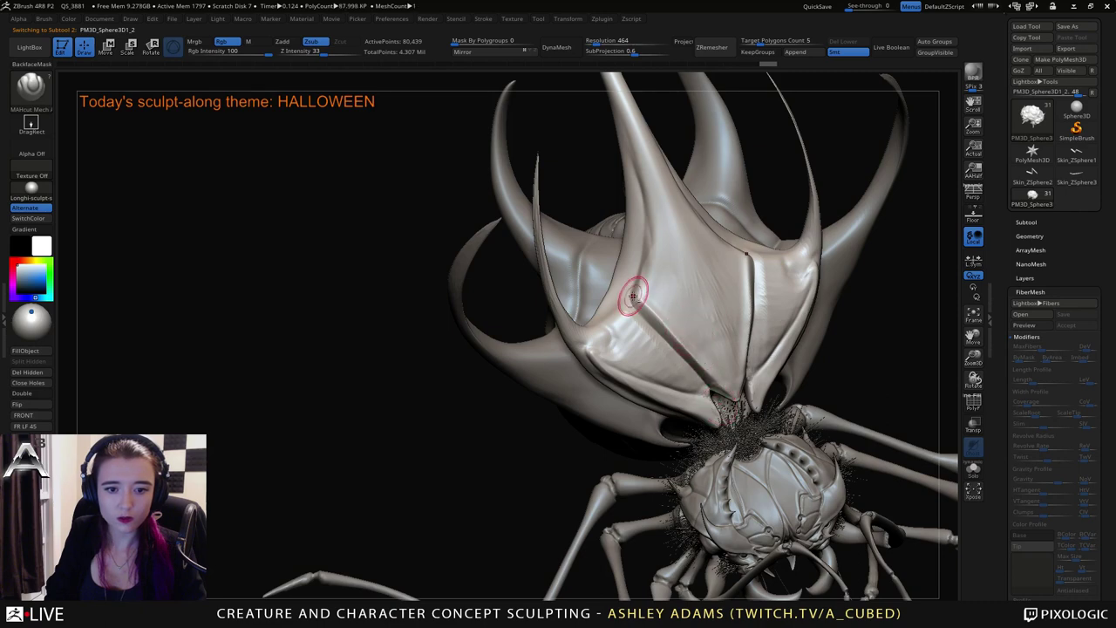
Pull a small pointed spike out of the upper end of the shell's diagonal ridge with the SnakeHook brush.
key(b)
key(s)
key(h)
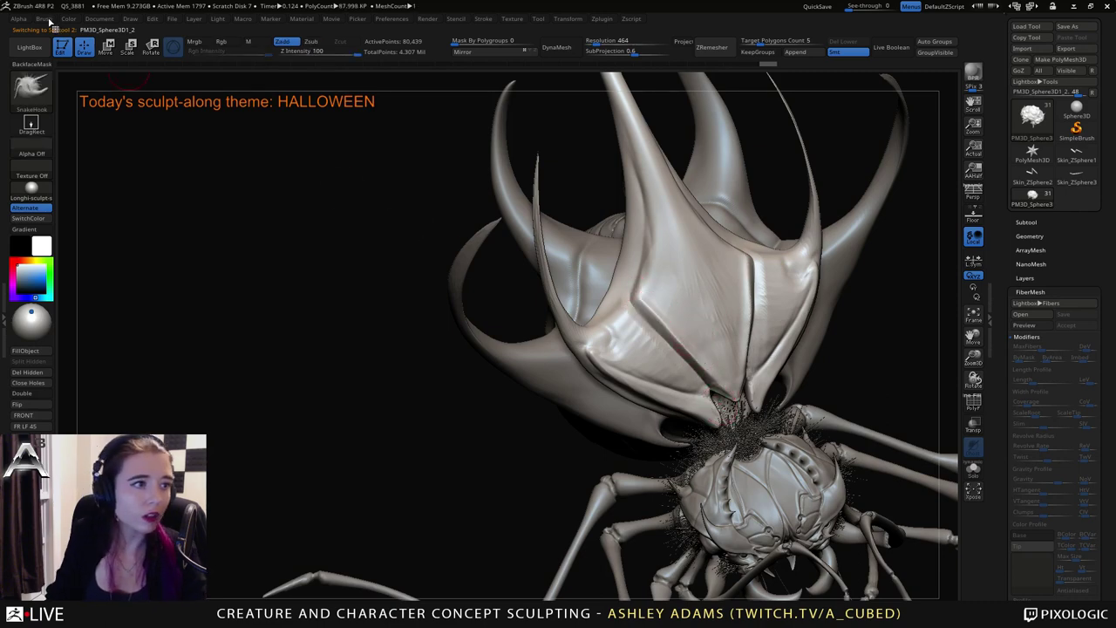
key(b)
right_drag(680, 271, 690, 276)
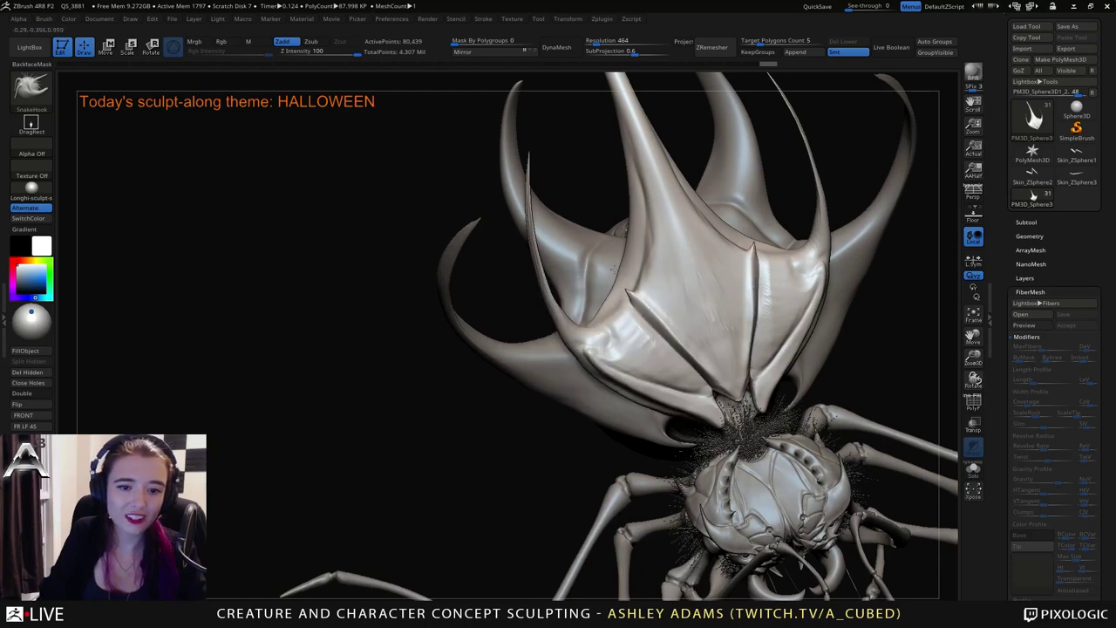
key(space)
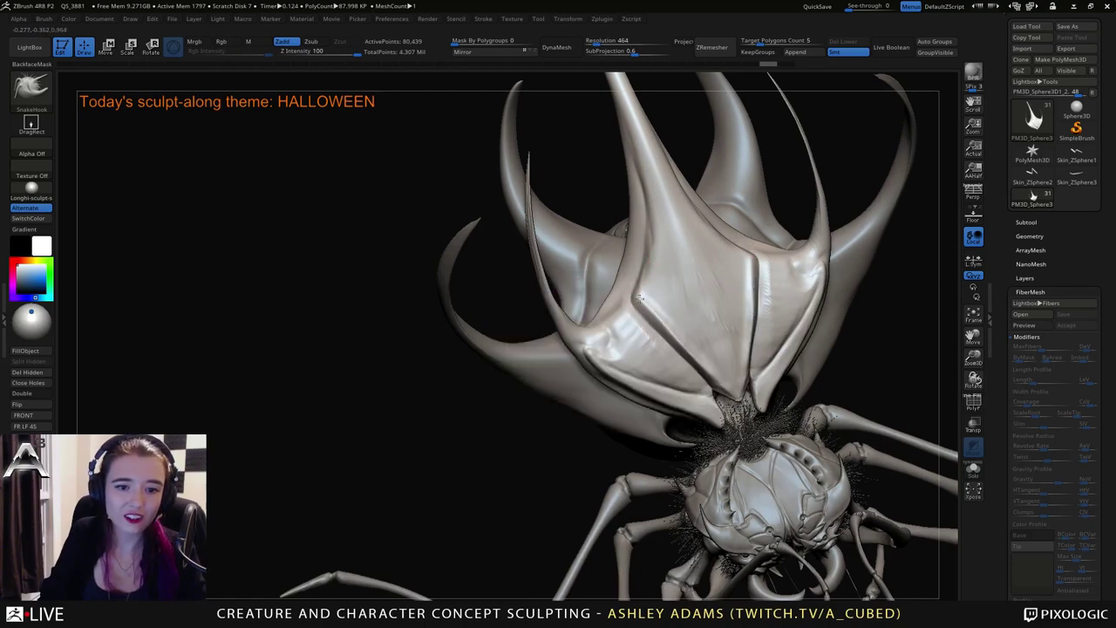
drag(637, 296, 621, 260)
right_drag(624, 256, 603, 203)
Pull another small spike out of the shell's outer edge at the base of the thin side horn with SnakeHook.
alt+right_drag(706, 284, 715, 313)
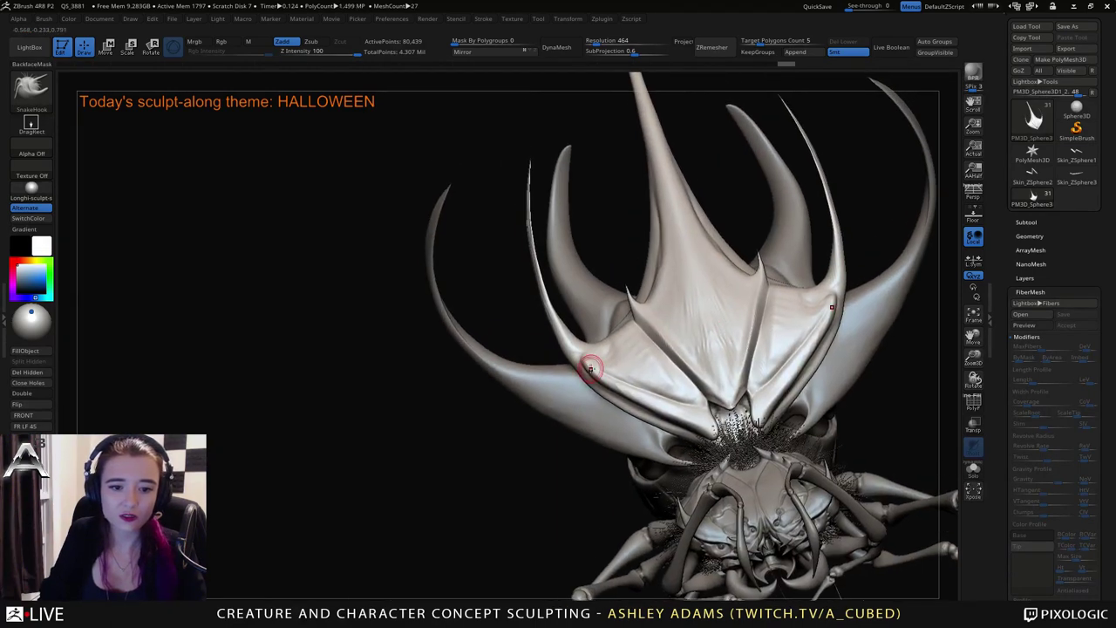
drag(592, 367, 578, 337)
mouse_move(593, 310)
right_down()
mouse_move(700, 211)
mouse_move(708, 276)
right_up()
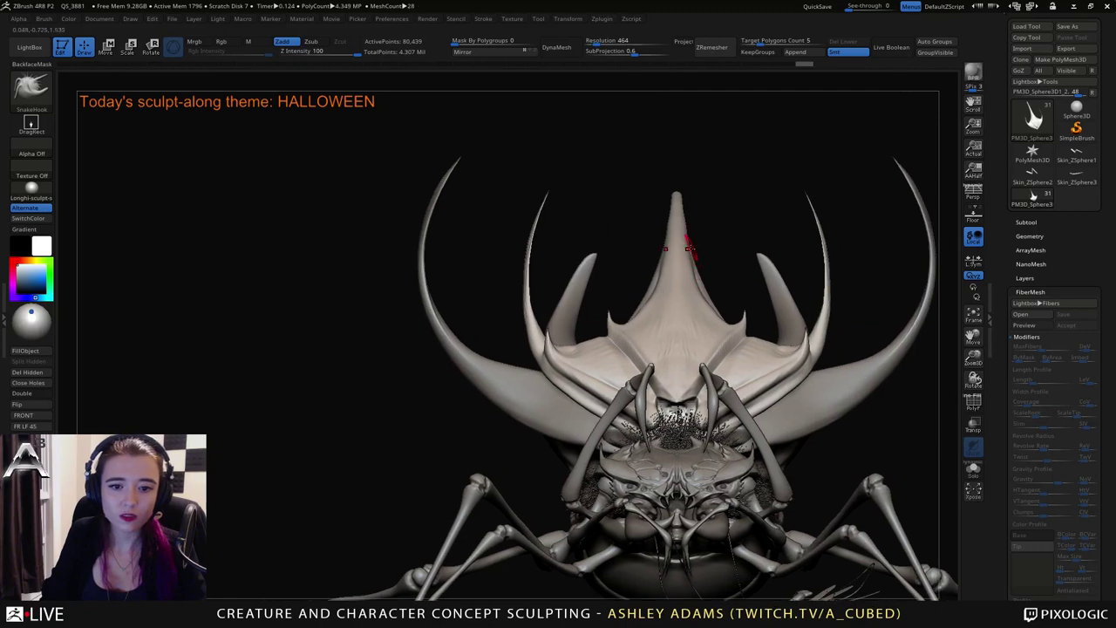
Examine the horned shell and its spikes from the side, above and the front.
mouse_move(674, 192)
right_down()
mouse_move(621, 190)
mouse_move(637, 190)
mouse_move(621, 187)
mouse_move(630, 177)
mouse_move(628, 188)
right_up()
drag(628, 188, 596, 189)
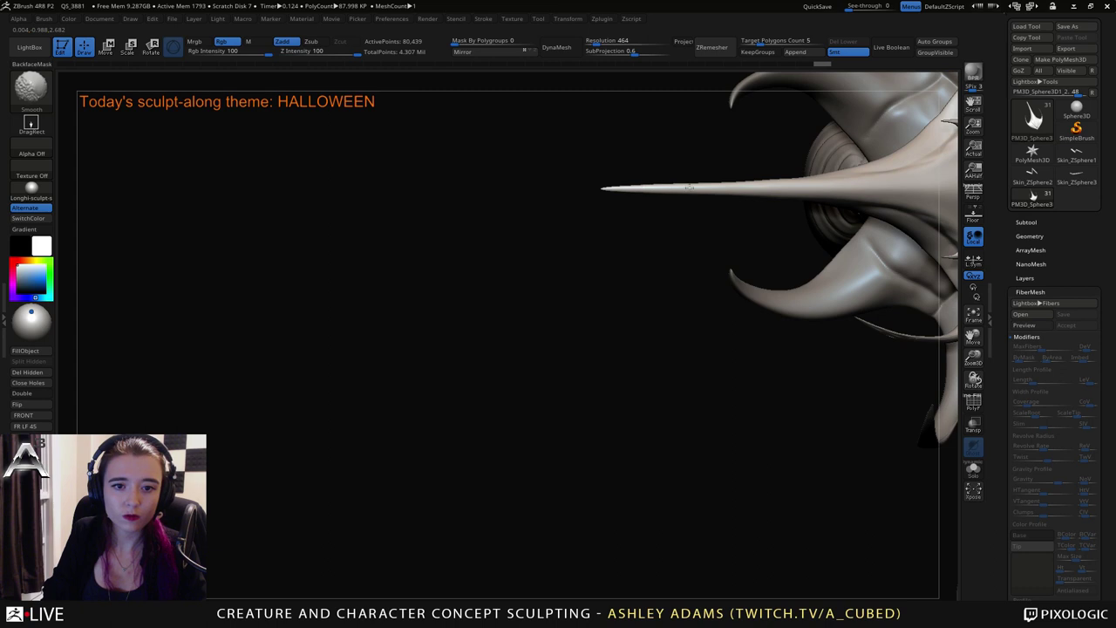
alt+right_drag(782, 189, 640, 241)
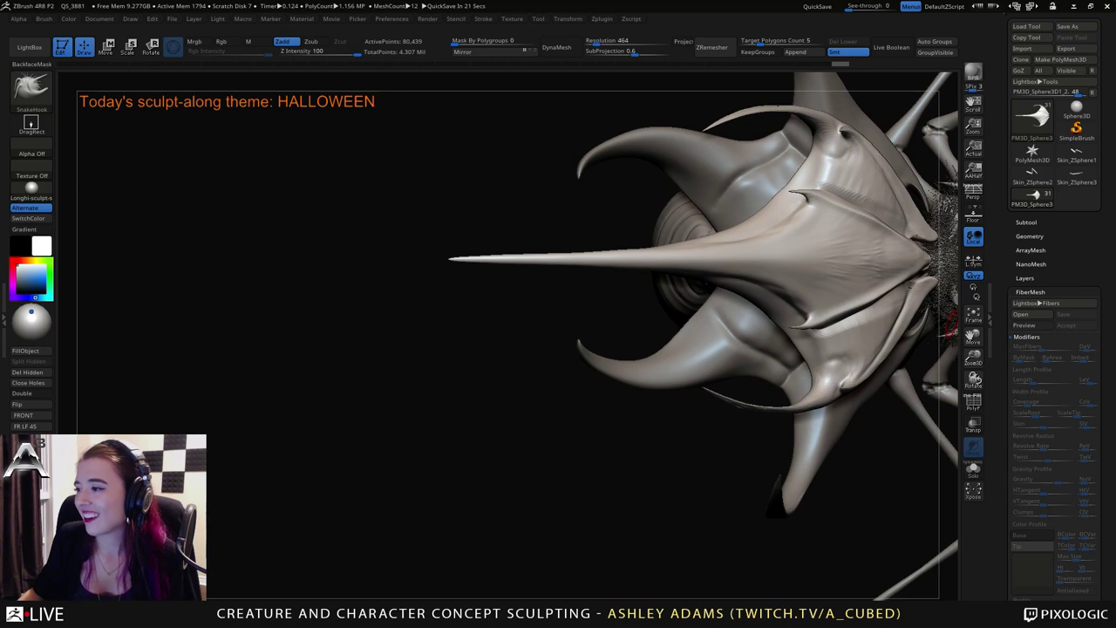
mouse_move(809, 251)
right_down()
mouse_move(733, 247)
mouse_move(778, 274)
right_up()
right_drag(824, 314, 846, 297)
mouse_move(846, 297)
mouse_down()
mouse_move(637, 368)
mouse_move(554, 351)
mouse_up()
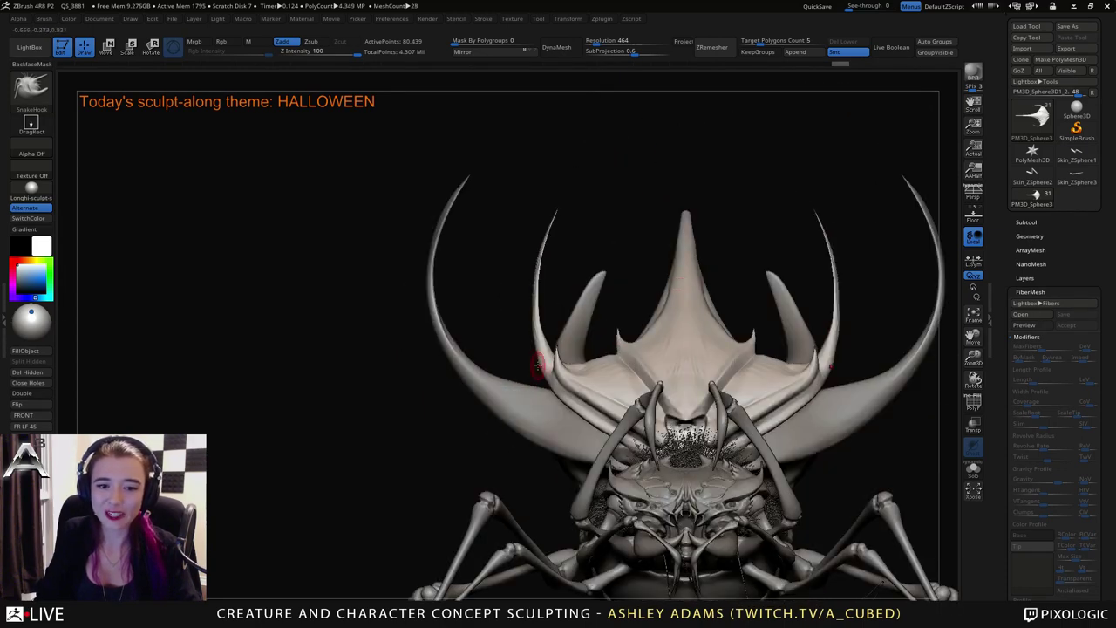
Remesh the horned shell with DynaMesh at a resolution of 584.
right_drag(547, 373, 542, 324)
mouse_move(543, 323)
mouse_down()
mouse_move(642, 369)
mouse_move(668, 348)
mouse_up()
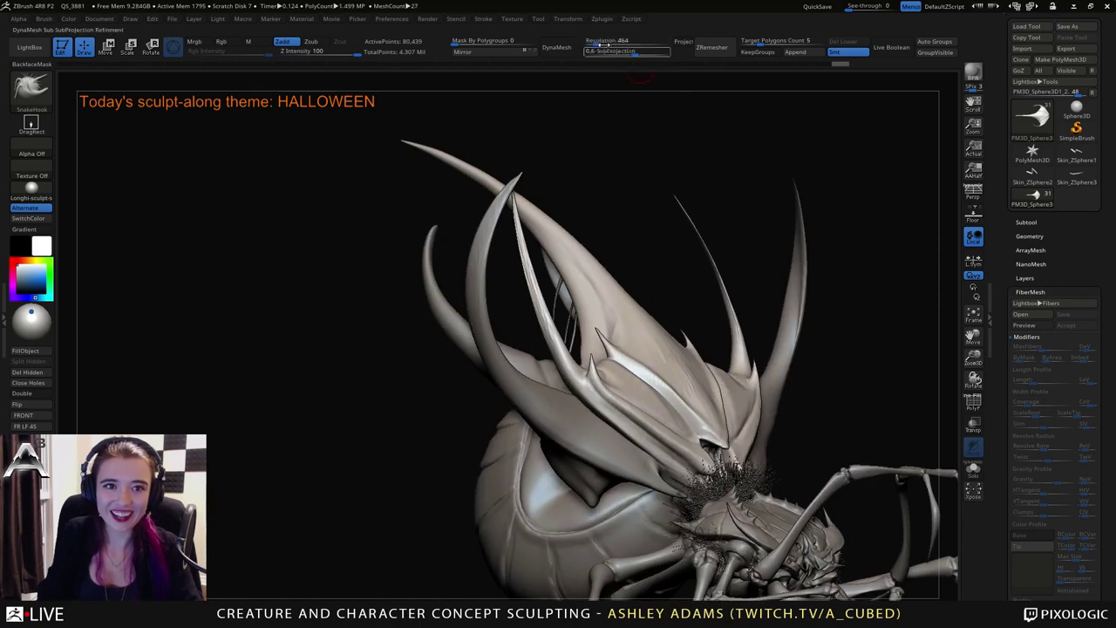
click(560, 49)
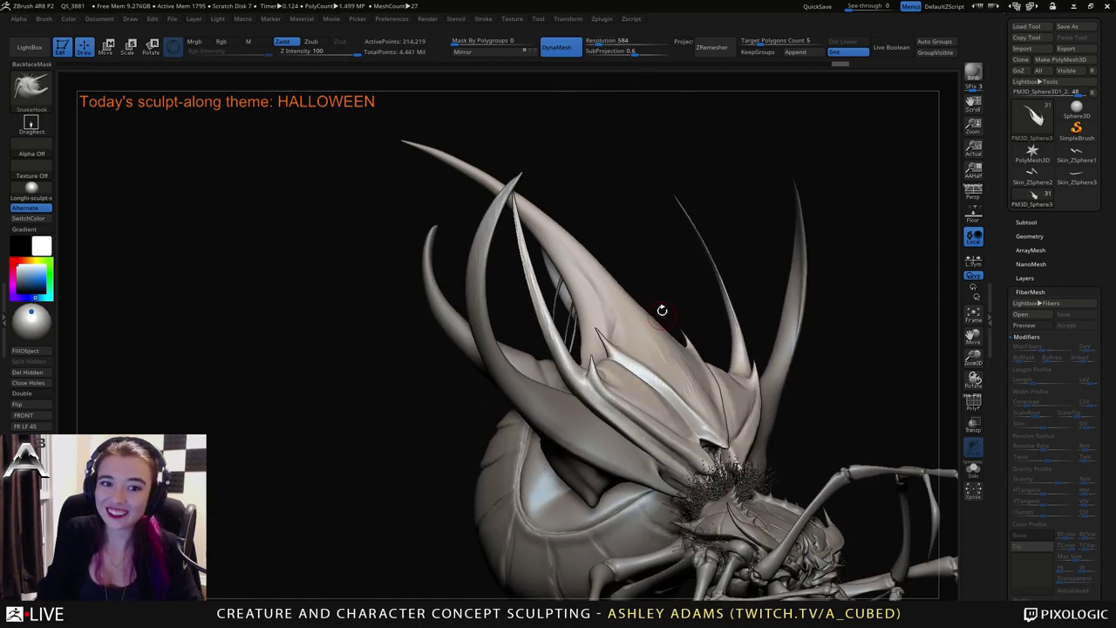
Reduce the SnakeHook brush size and pull a row of tiny spikes along the shell's diagonal ridge.
right_drag(663, 318, 637, 319)
key(space)
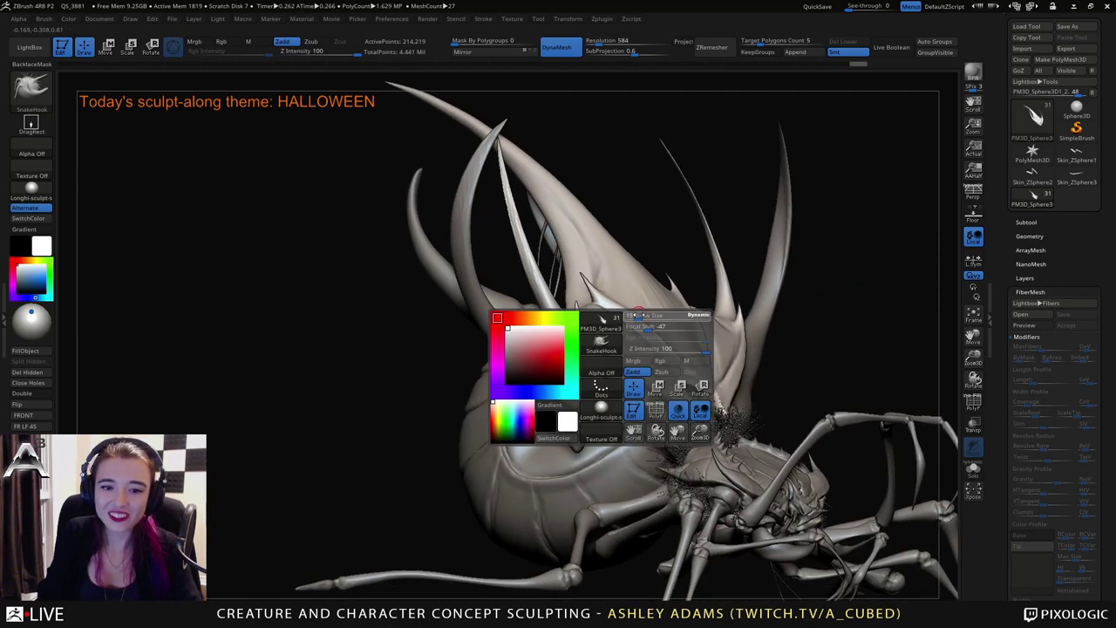
key(ctrl)
right_drag(620, 299, 617, 303)
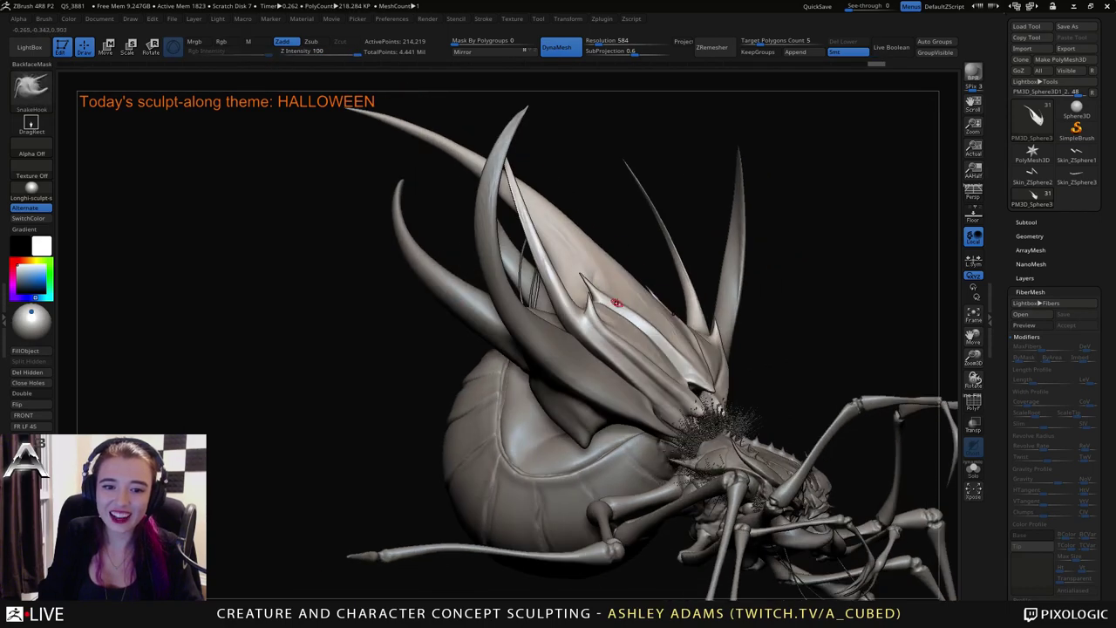
mouse_move(650, 328)
mouse_down()
mouse_move(643, 311)
mouse_move(658, 321)
mouse_move(654, 314)
mouse_up()
mouse_move(680, 358)
mouse_down()
mouse_move(673, 336)
mouse_move(685, 355)
mouse_up()
drag(811, 306, 694, 299)
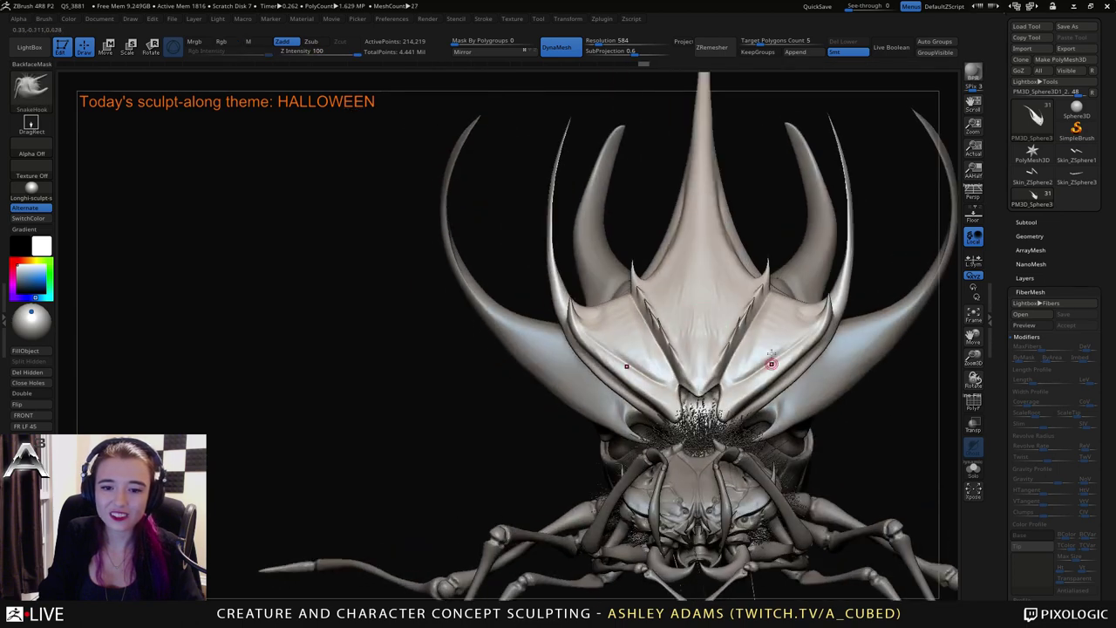
Pull a row of tiny spikes along the shell's outer edge below the thin side horn with SnakeHook.
right_drag(750, 366, 739, 394)
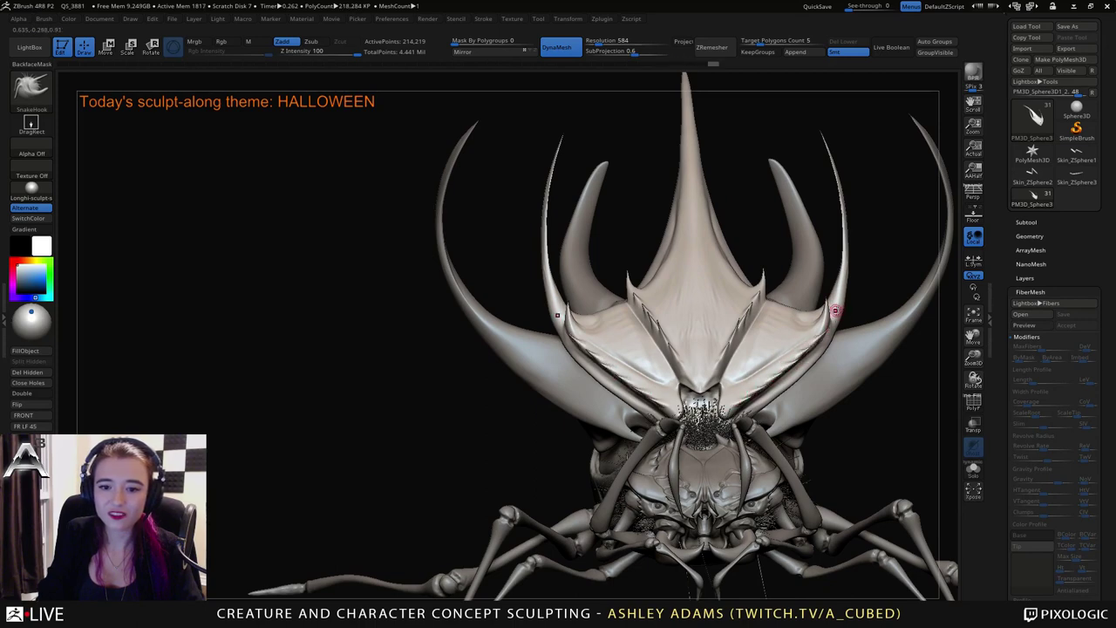
right_drag(836, 312, 830, 328)
mouse_move(795, 284)
right_down()
mouse_move(824, 327)
mouse_move(830, 310)
mouse_move(811, 328)
mouse_move(815, 366)
mouse_move(748, 379)
mouse_move(744, 408)
right_up()
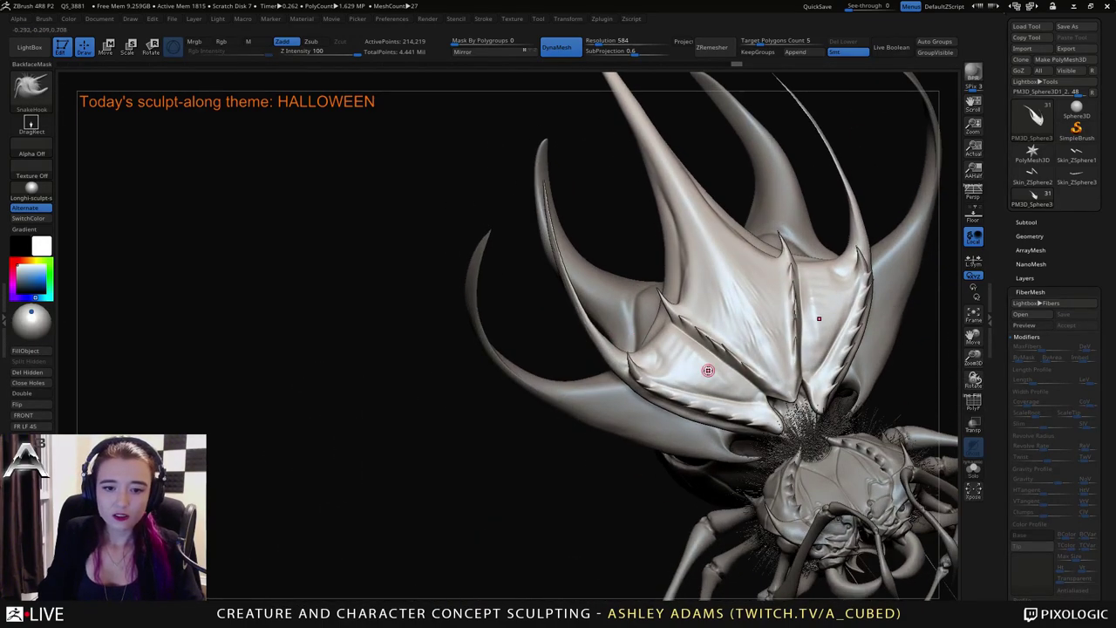
Pull a few small spikes from the shell panel between the diagonal ridge and the outer edge, then enlarge the brush.
drag(738, 393, 701, 384)
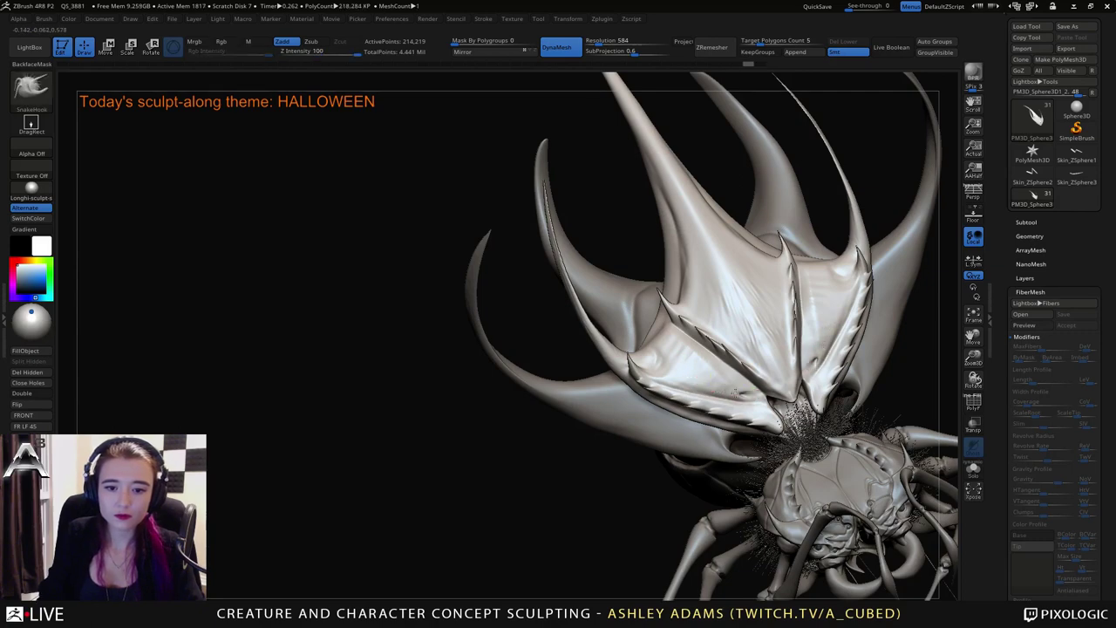
mouse_move(673, 377)
right_down()
mouse_move(672, 331)
mouse_move(680, 372)
mouse_move(621, 351)
right_up()
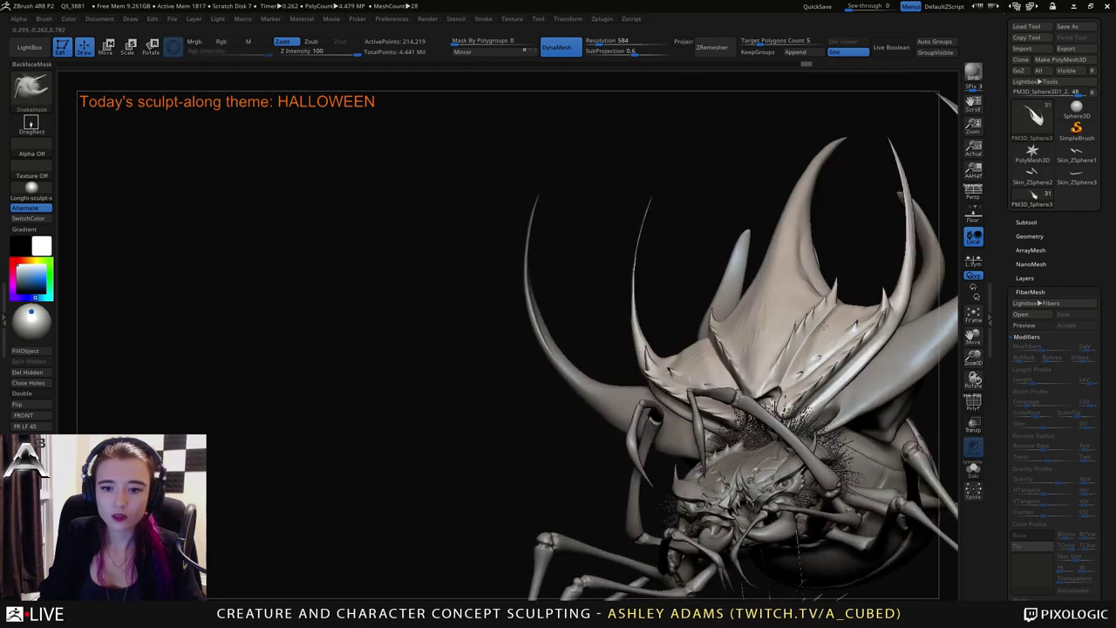
mouse_move(829, 331)
shift+right_down()
mouse_move(821, 305)
mouse_move(808, 334)
shift+right_up()
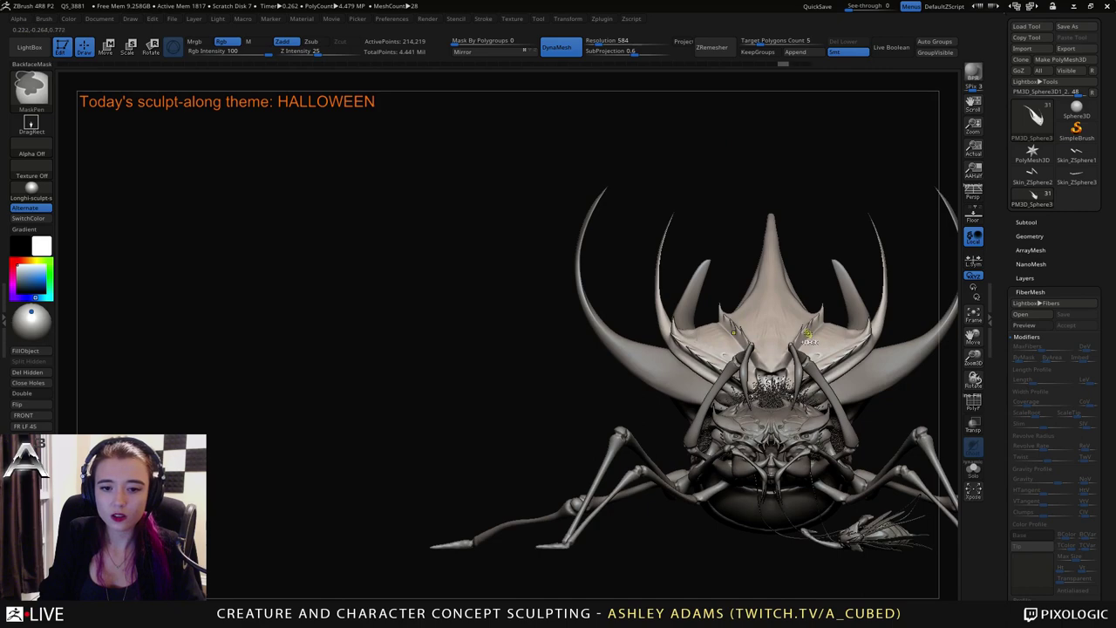
key(space)
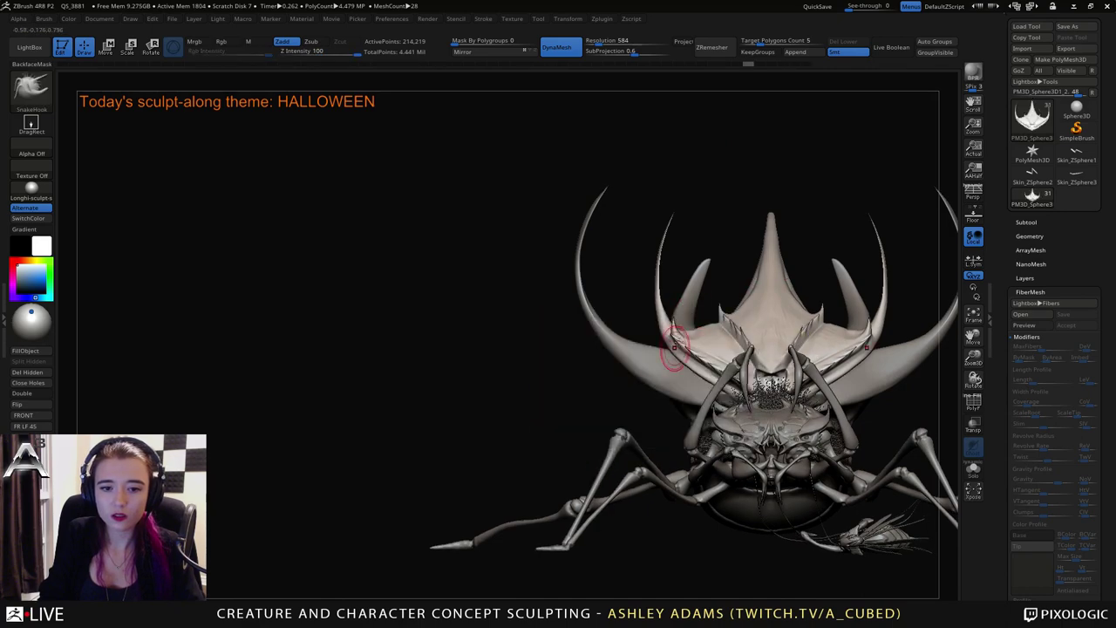
Make the large side-horn piece behind the shell the active subtool and choose the Slash2 brush.
alt+click(670, 377)
right_drag(670, 376, 609, 342)
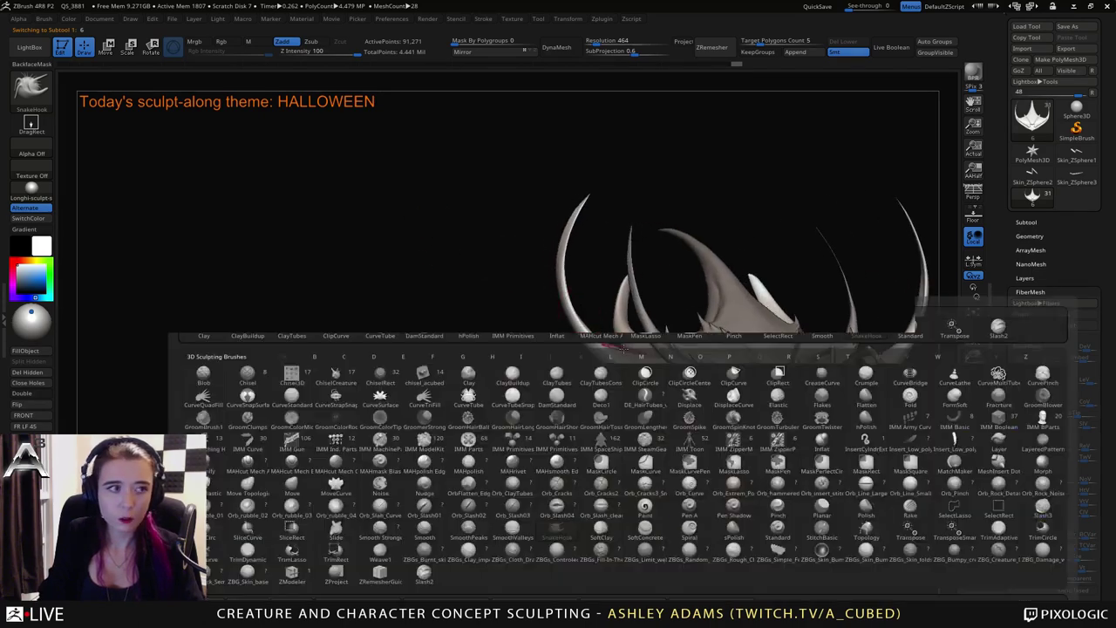
key(b)
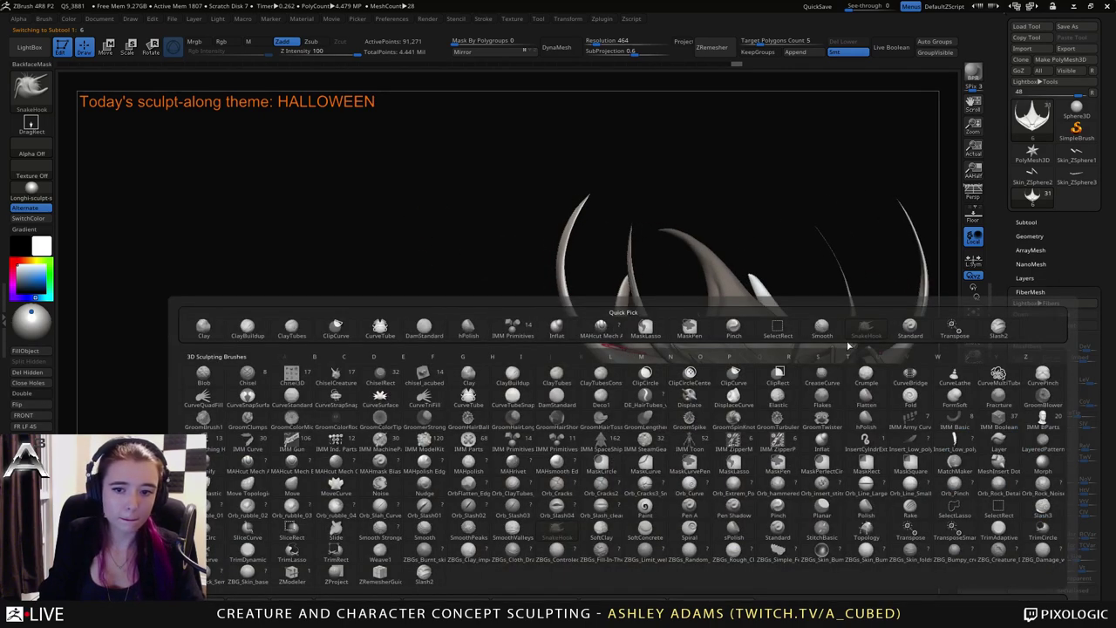
click(990, 335)
right_drag(627, 316, 626, 326)
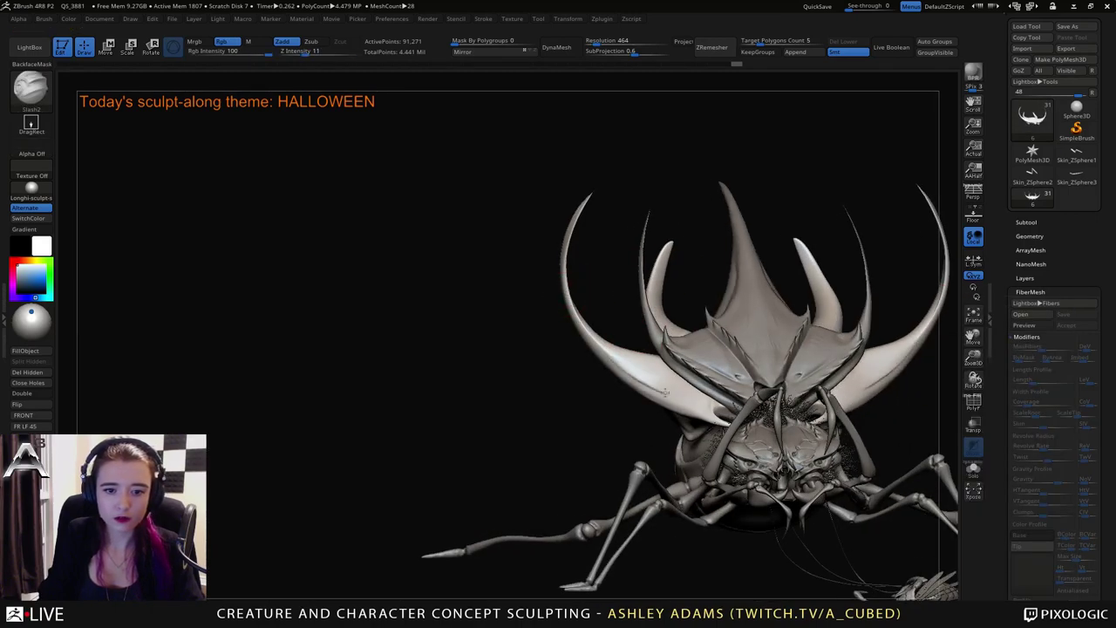
Try to cut a long crease along the front of the large side horn with Slash2.
right_drag(598, 338, 589, 314)
mouse_move(591, 325)
mouse_down()
mouse_move(624, 358)
mouse_move(697, 397)
mouse_up()
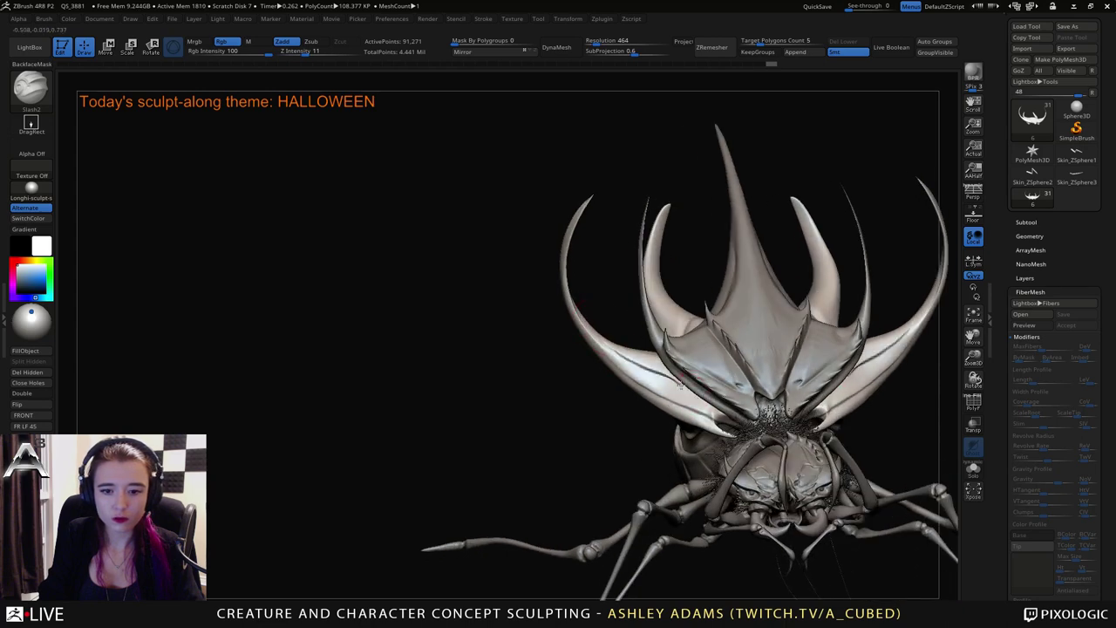
right_drag(644, 389, 689, 386)
Isolate the large side-horn piece with Solo and undo the trial creases cut along its horn.
click(973, 469)
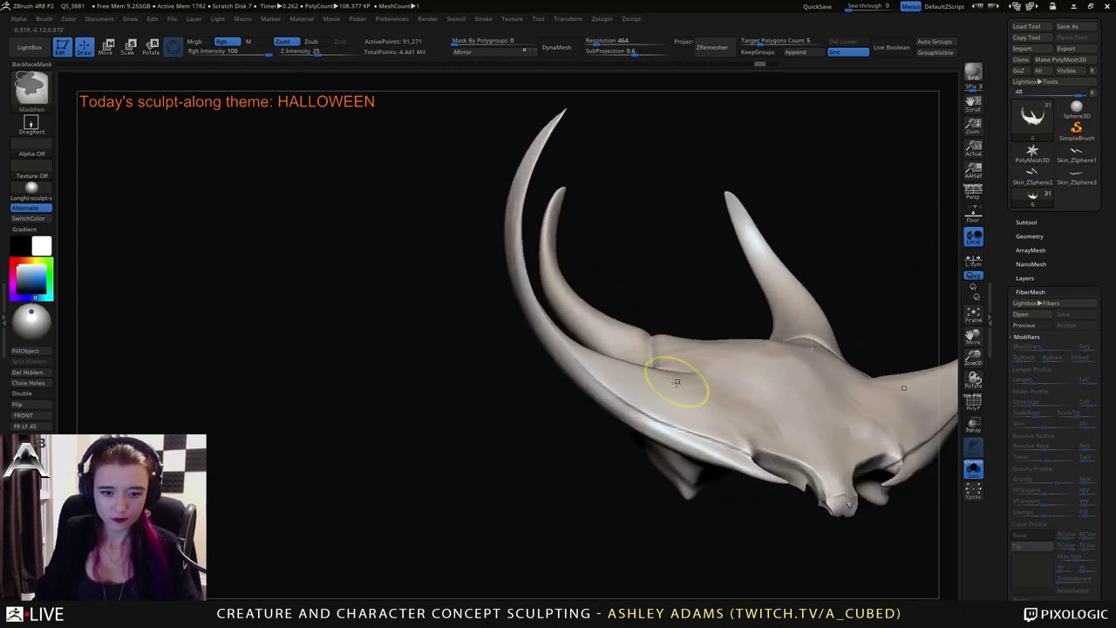
mouse_move(516, 282)
mouse_down()
mouse_move(598, 375)
mouse_move(709, 429)
mouse_move(738, 469)
mouse_up()
right_drag(631, 378, 581, 369)
key(ctrl+z)
key(ctrl+z)
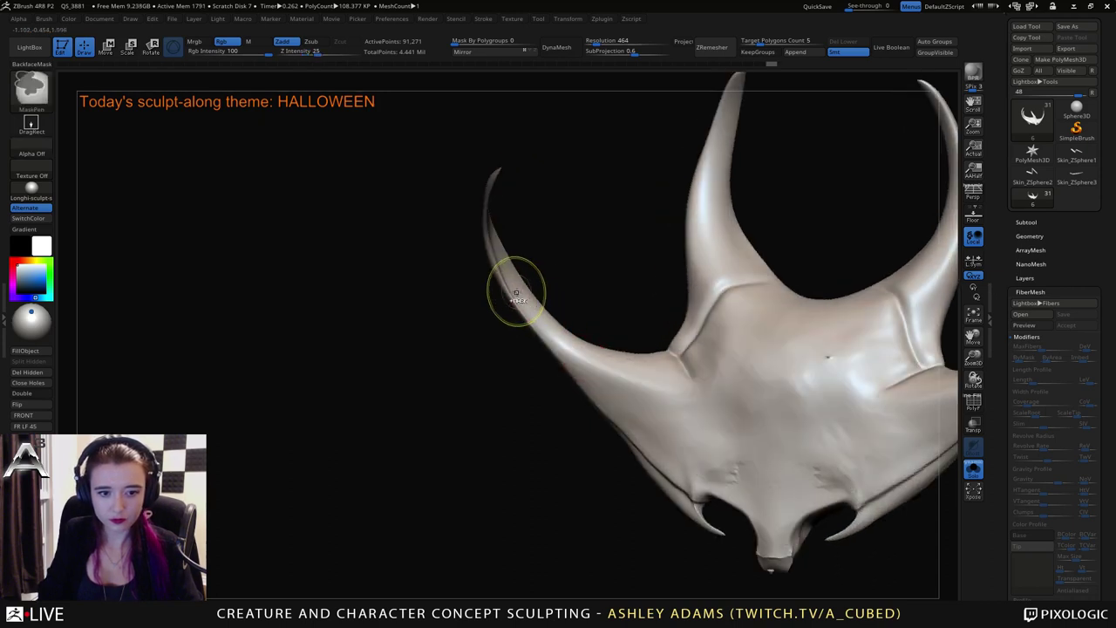
Remesh the large side-horn piece with DynaMesh at a resolution of 648.
right_drag(580, 297, 564, 180)
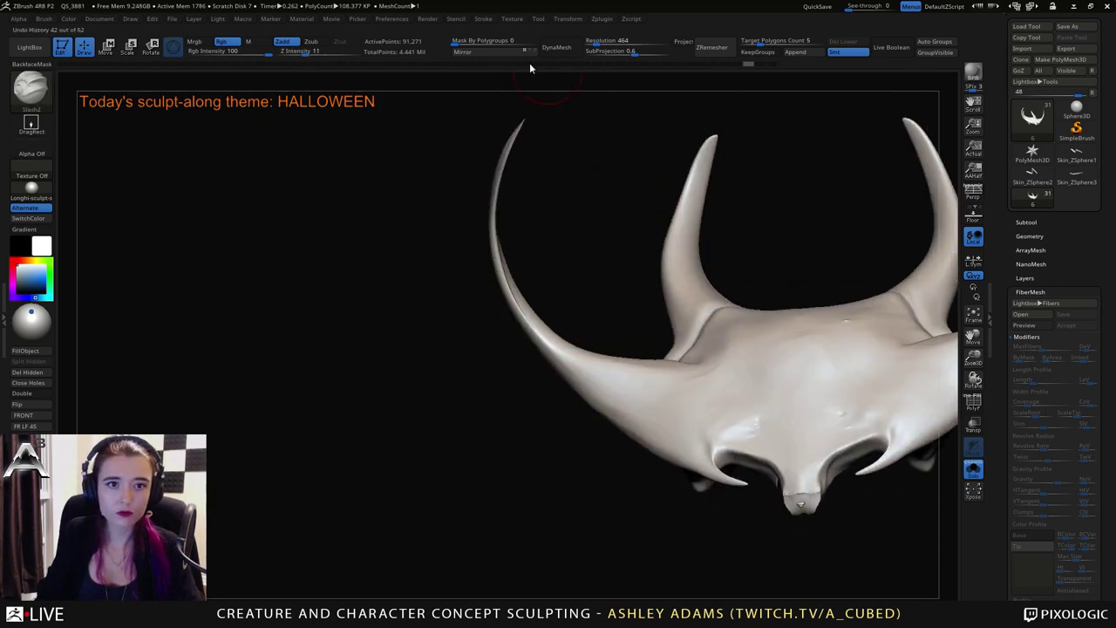
click(599, 42)
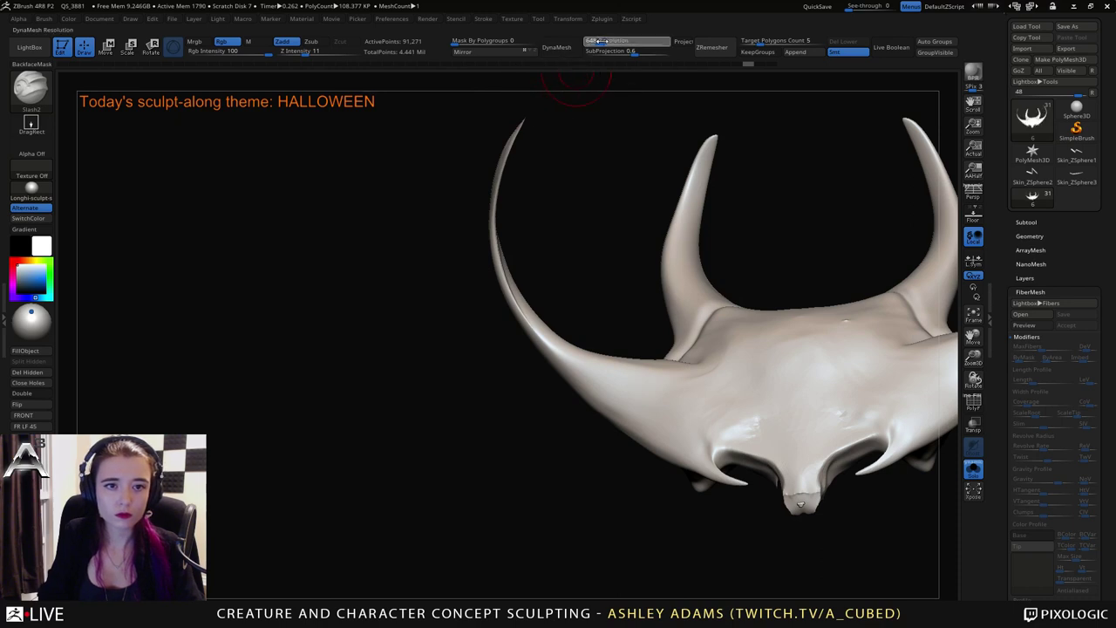
click(564, 48)
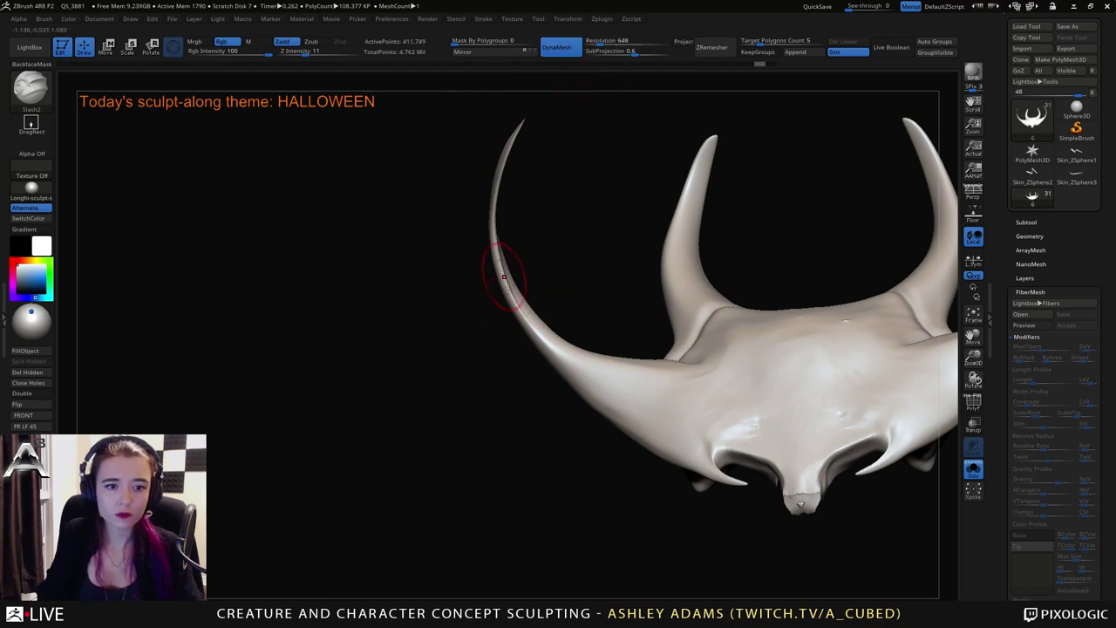
mouse_move(494, 243)
mouse_down()
mouse_move(519, 314)
mouse_move(701, 451)
mouse_up()
key(ctrl+z)
drag(597, 336, 614, 305)
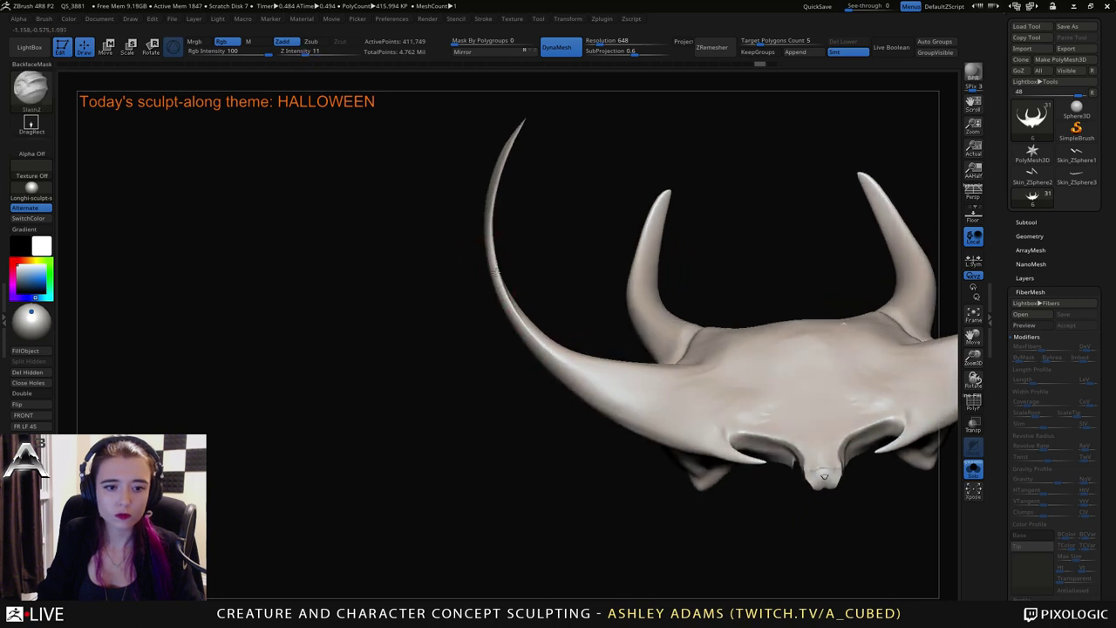
Cut several long creases from the large side horn down to its base with Slash2 and smooth the inner one.
mouse_move(492, 257)
mouse_down()
mouse_move(560, 359)
mouse_move(743, 438)
mouse_up()
mouse_move(639, 331)
mouse_down()
mouse_move(640, 397)
mouse_move(595, 336)
mouse_up()
mouse_move(479, 259)
mouse_down()
mouse_move(495, 298)
mouse_move(542, 342)
mouse_move(700, 418)
mouse_move(717, 451)
mouse_up()
drag(659, 335, 657, 393)
drag(664, 353, 716, 495)
right_drag(711, 488, 715, 438)
shift+drag(714, 436, 720, 466)
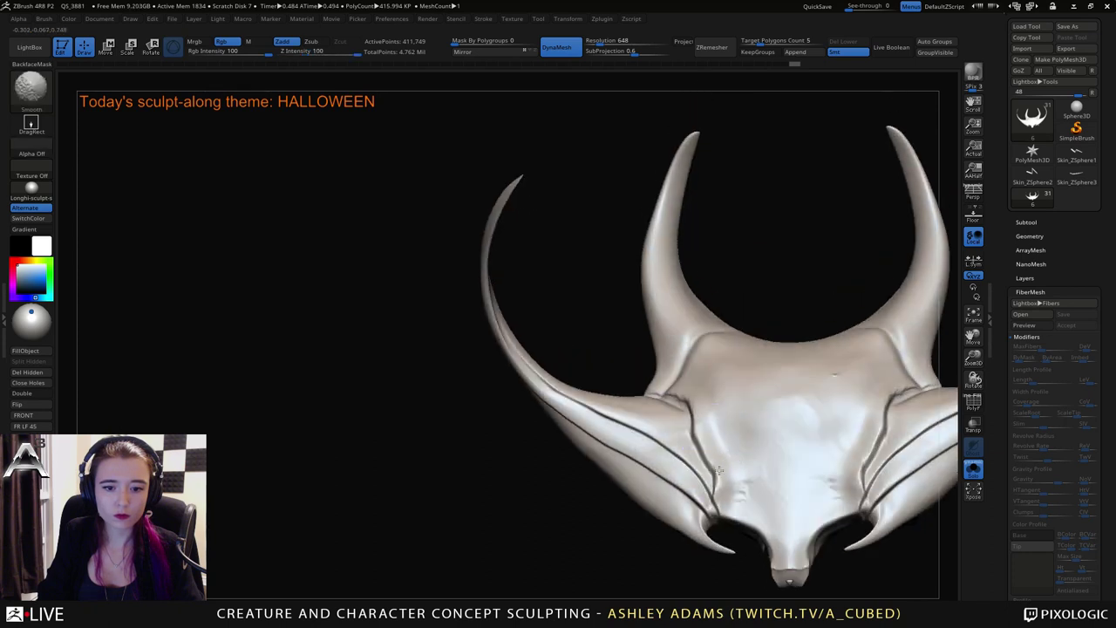
Cut further creases along the outer side of the large horn, from near its tip down to the base.
right_drag(718, 445, 721, 407)
mouse_move(720, 406)
mouse_down()
mouse_move(735, 410)
mouse_move(747, 393)
mouse_move(610, 279)
mouse_up()
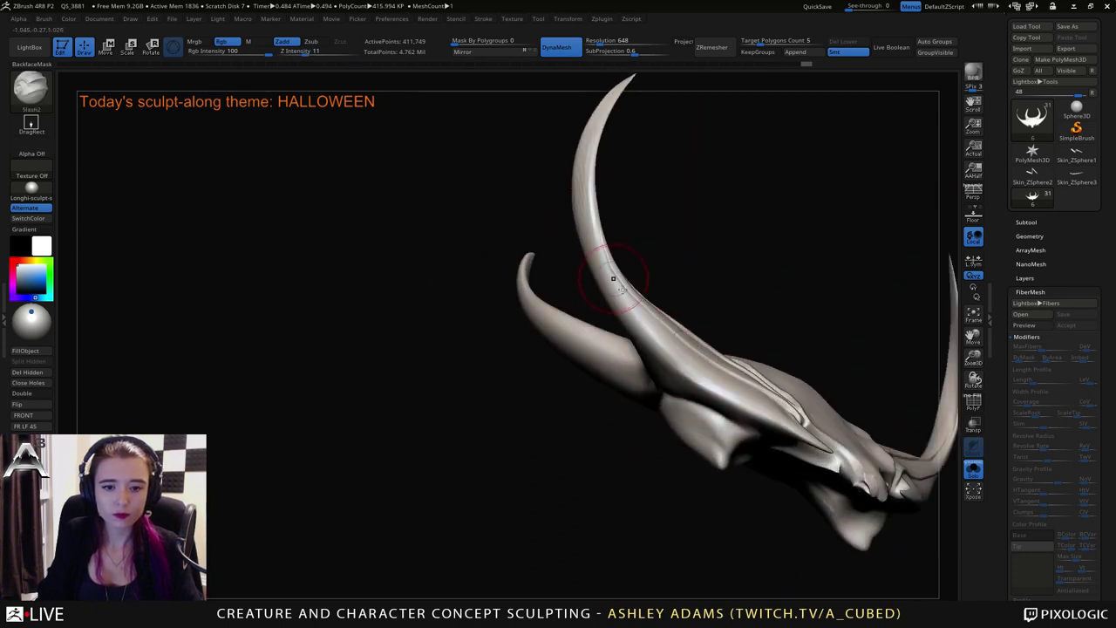
drag(590, 137, 589, 228)
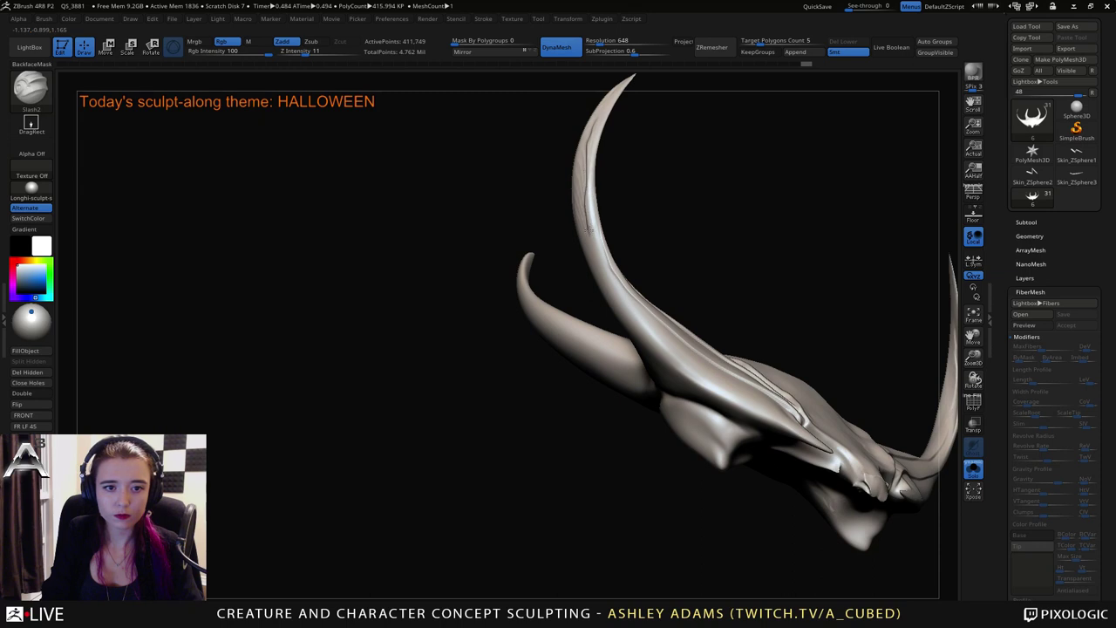
mouse_move(599, 278)
mouse_down()
mouse_move(632, 328)
mouse_move(698, 378)
mouse_move(840, 451)
mouse_up()
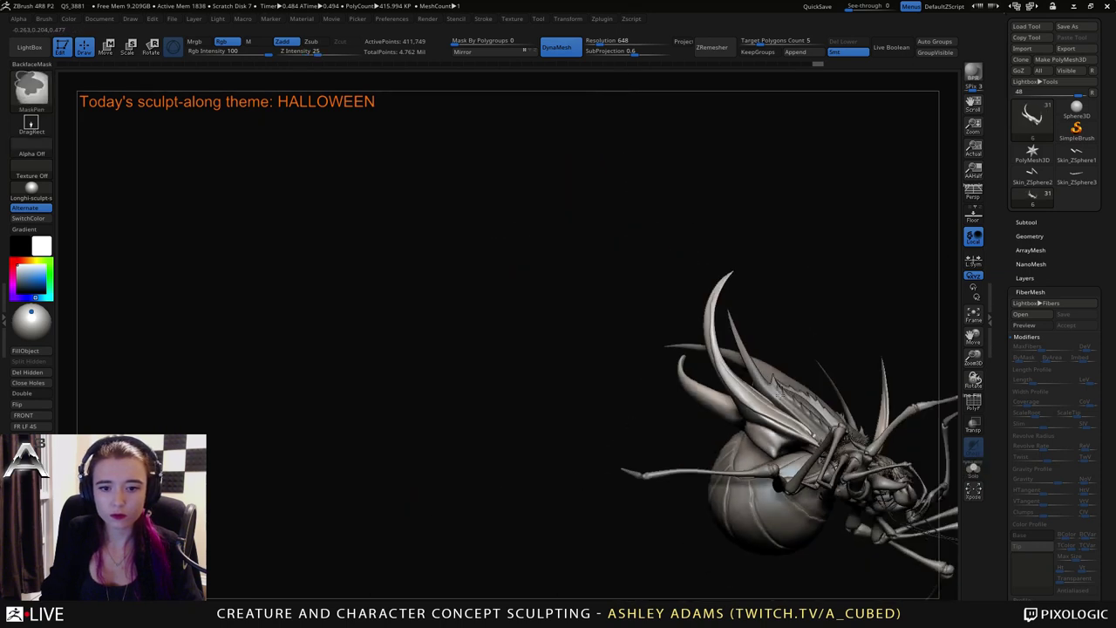
Make the horned shell the active subtool and cut creases up its central panel toward the long middle horn with Slash2.
alt+right_drag(762, 386, 695, 306)
alt+click(705, 309)
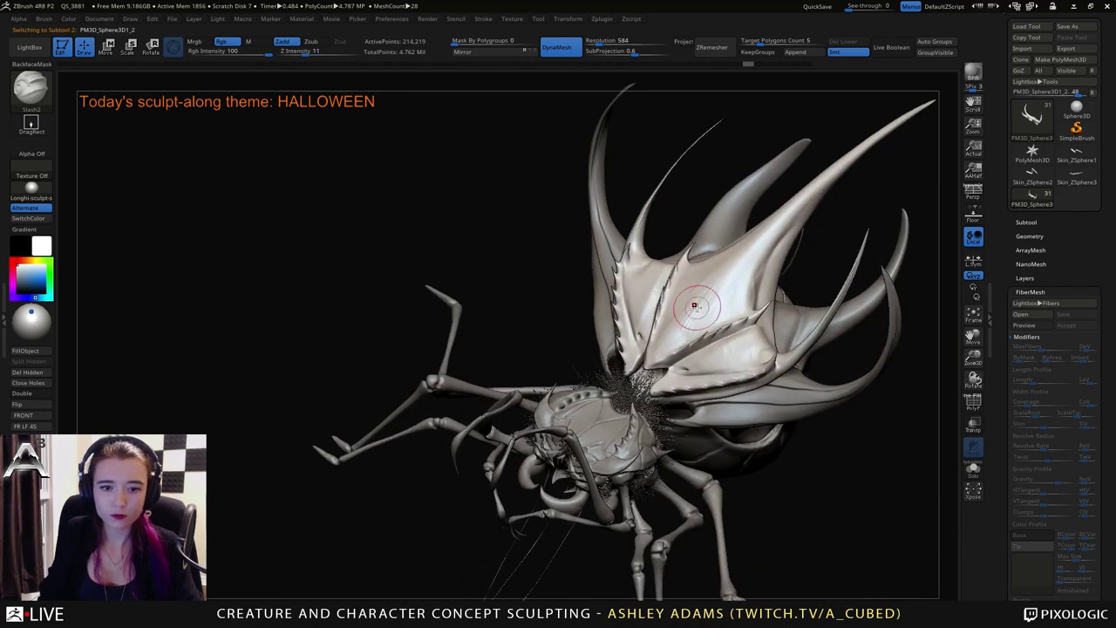
drag(691, 326, 747, 270)
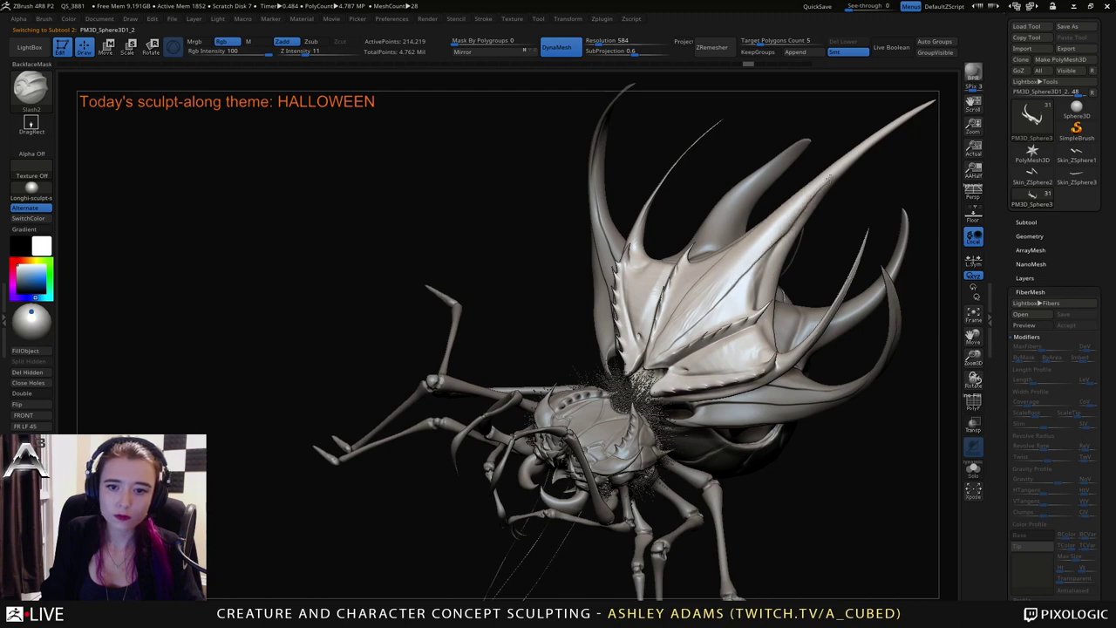
drag(810, 187, 784, 238)
mouse_move(785, 237)
right_down()
mouse_move(755, 305)
mouse_move(765, 269)
mouse_move(756, 282)
right_up()
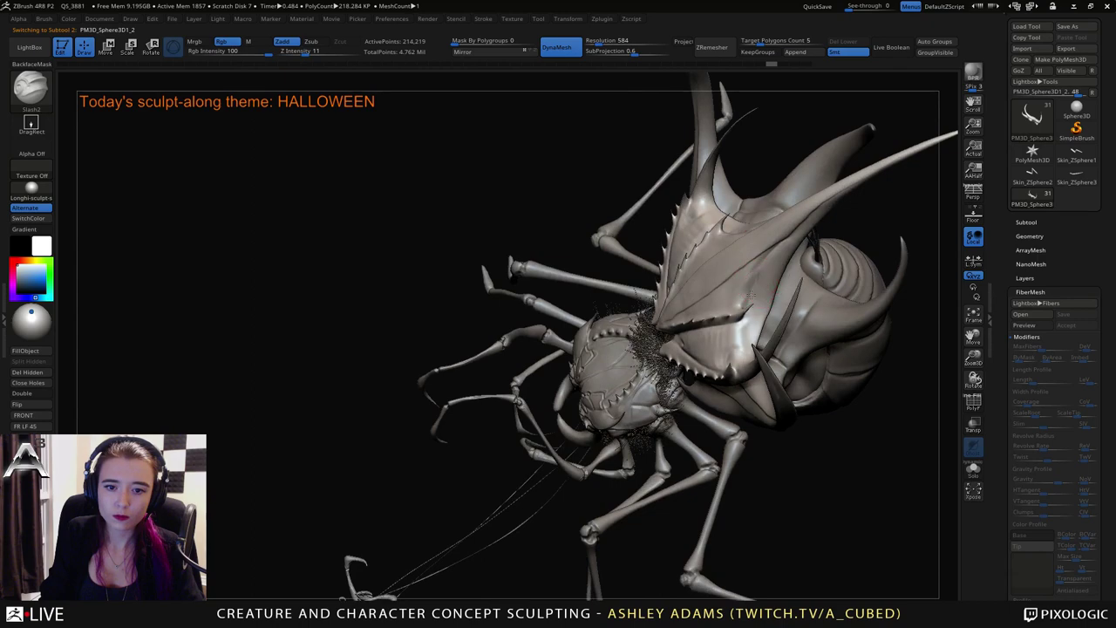
Soften the shell's side panel between the diagonal ridge and the outer edge with the Smooth brush.
mouse_move(738, 324)
right_down()
mouse_move(767, 304)
mouse_move(755, 326)
right_up()
shift+drag(751, 332, 750, 324)
alt+right_drag(750, 324, 734, 391)
mouse_move(721, 360)
mouse_down()
mouse_move(645, 305)
mouse_move(650, 297)
mouse_up()
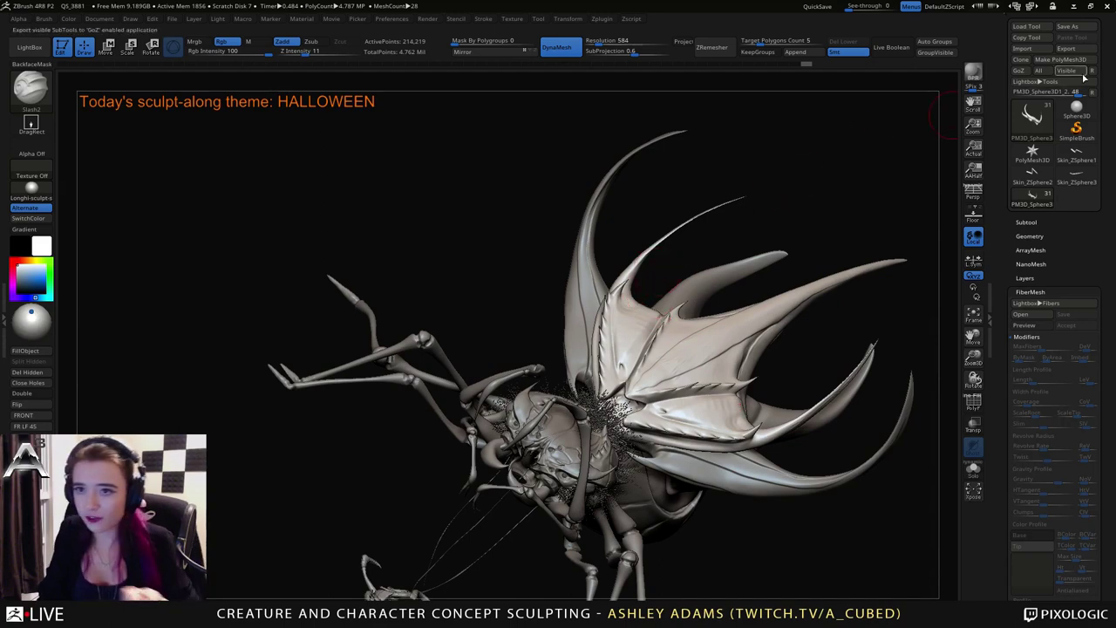
Save the sculpt as a ZTool file in the sculpts_27 folder.
click(1062, 28)
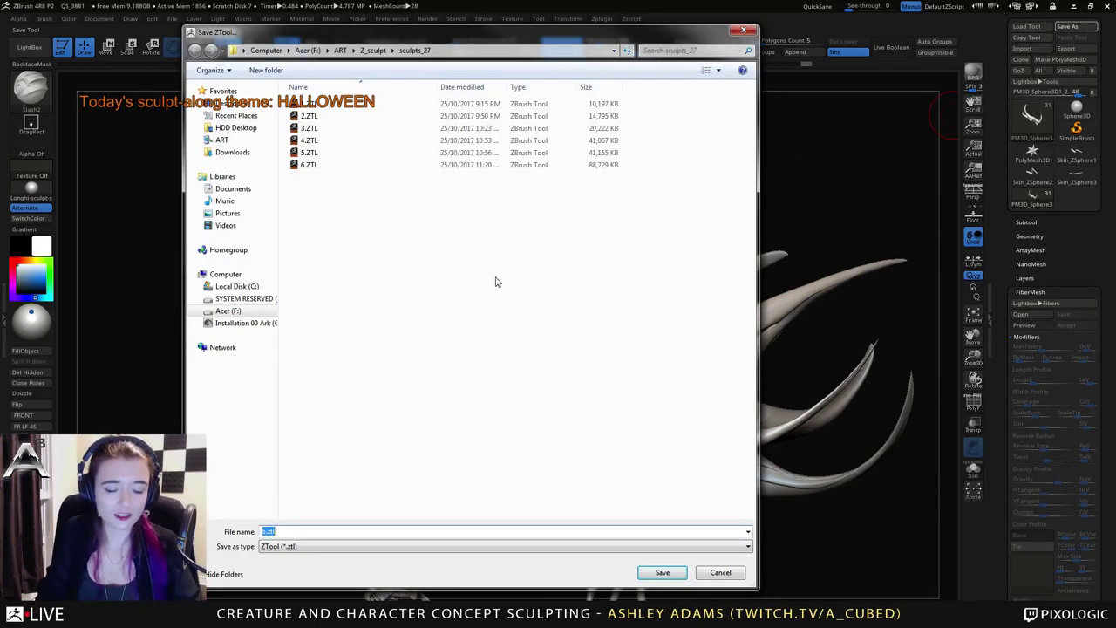
click(662, 572)
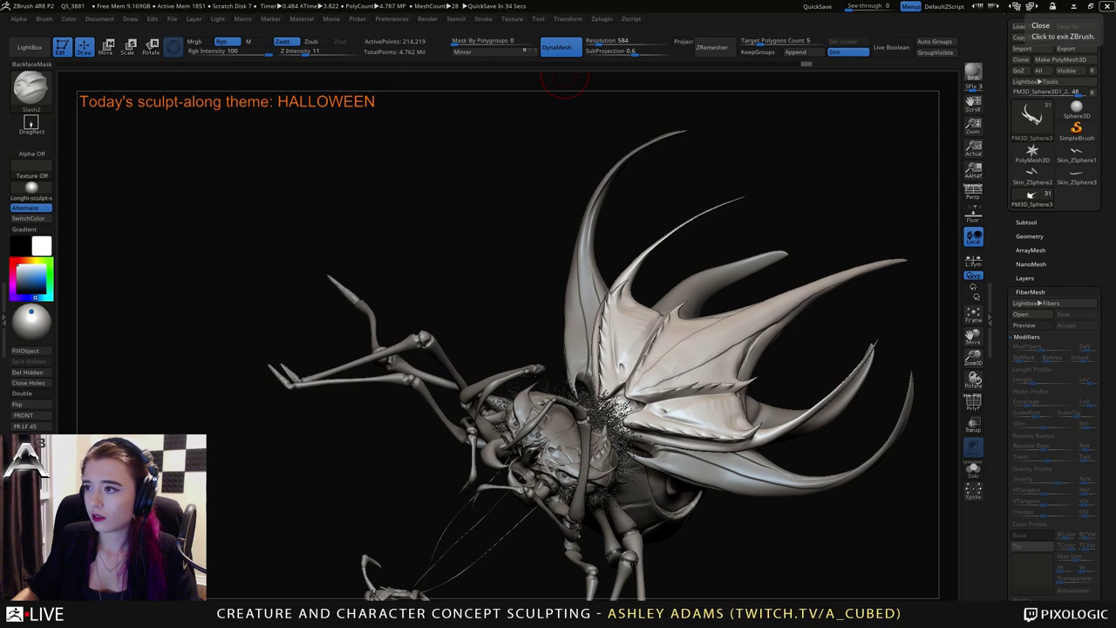
drag(418, 209, 697, 227)
mouse_move(953, 595)
mouse_down()
mouse_move(686, 347)
mouse_move(690, 355)
mouse_up()
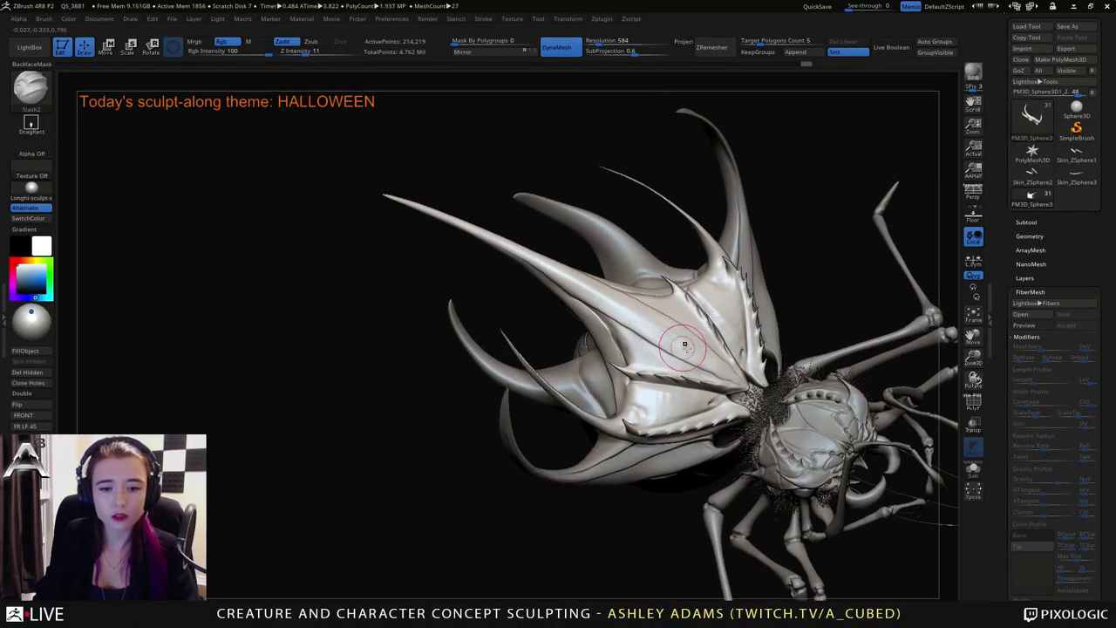
Cut layered V-shaped creases down the shell's central panel from the base of the long middle horn with Slash2.
right_drag(587, 288, 609, 299)
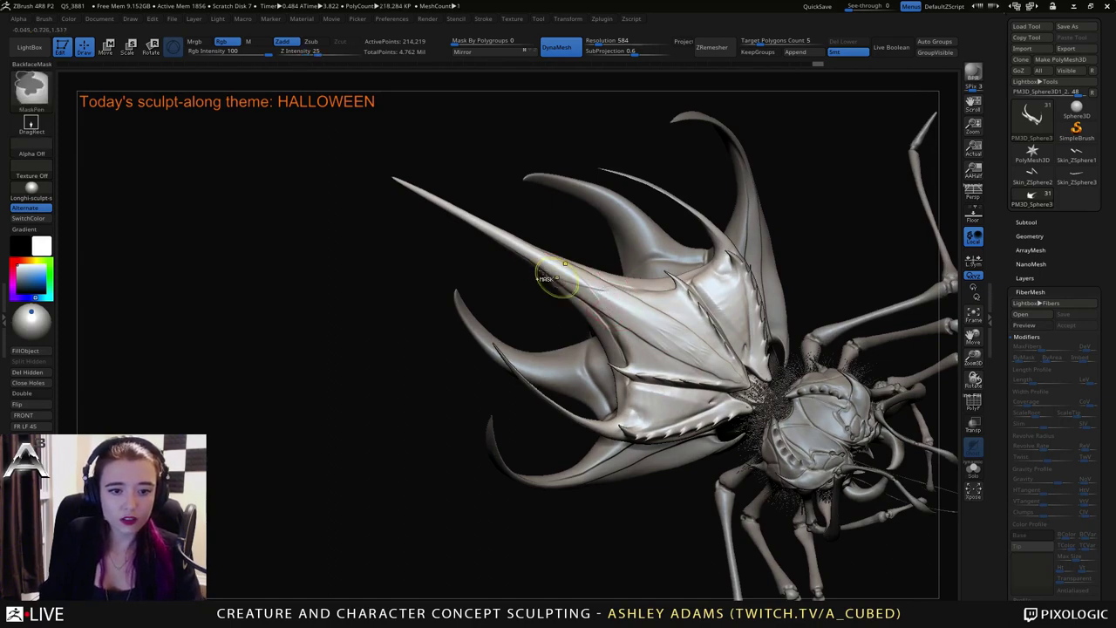
right_drag(568, 269, 547, 245)
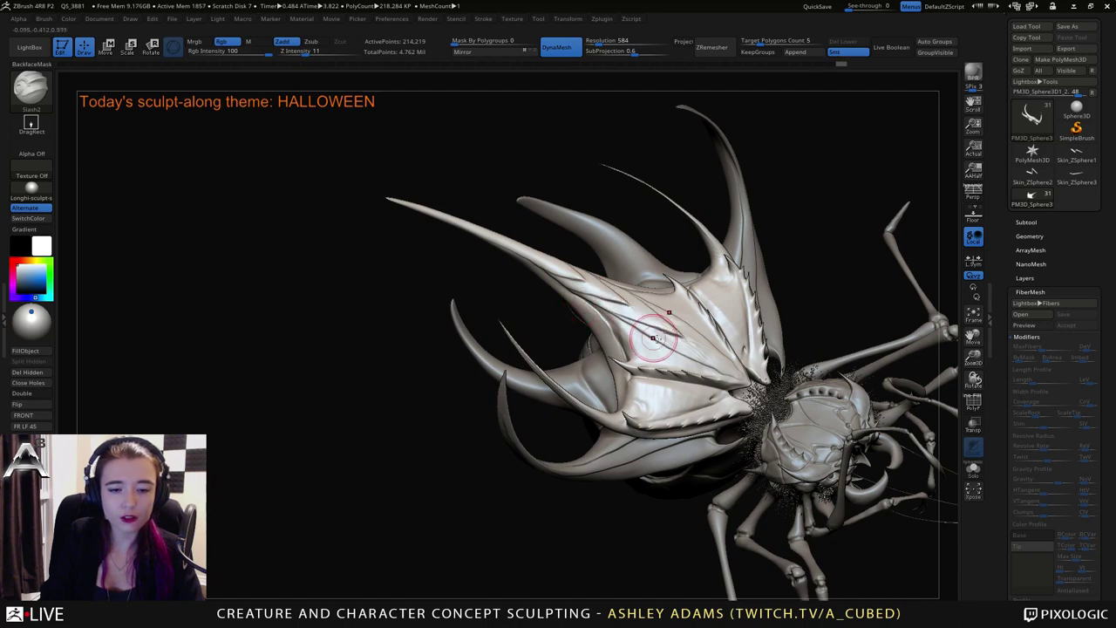
drag(711, 358, 719, 363)
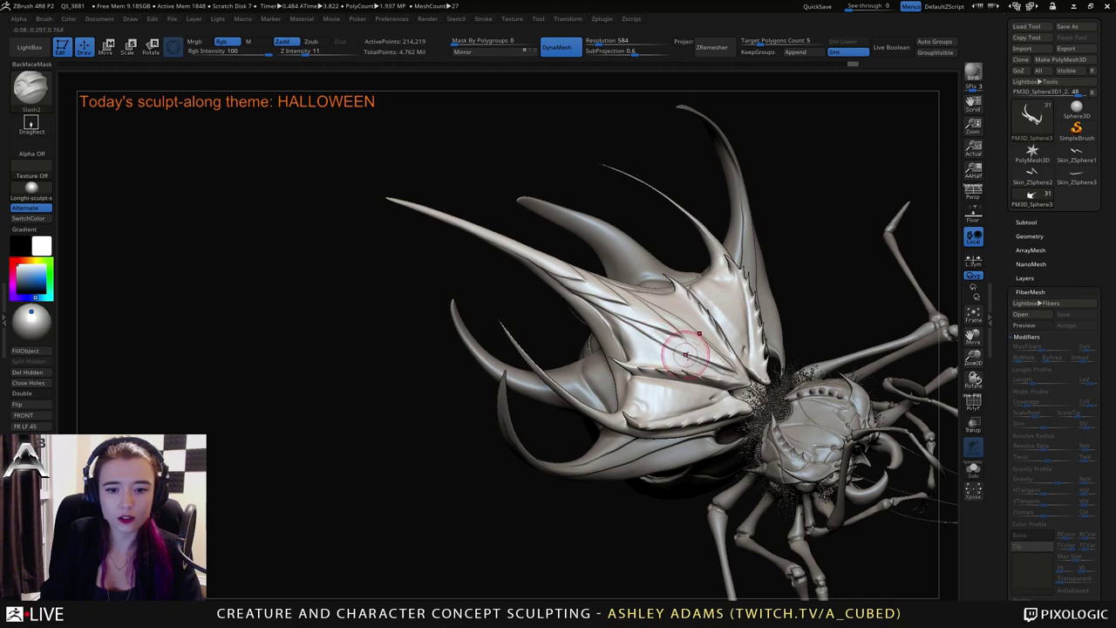
mouse_move(683, 353)
right_down()
mouse_move(585, 349)
mouse_move(599, 353)
right_up()
mouse_move(609, 291)
right_down()
mouse_move(622, 329)
mouse_move(624, 292)
right_up()
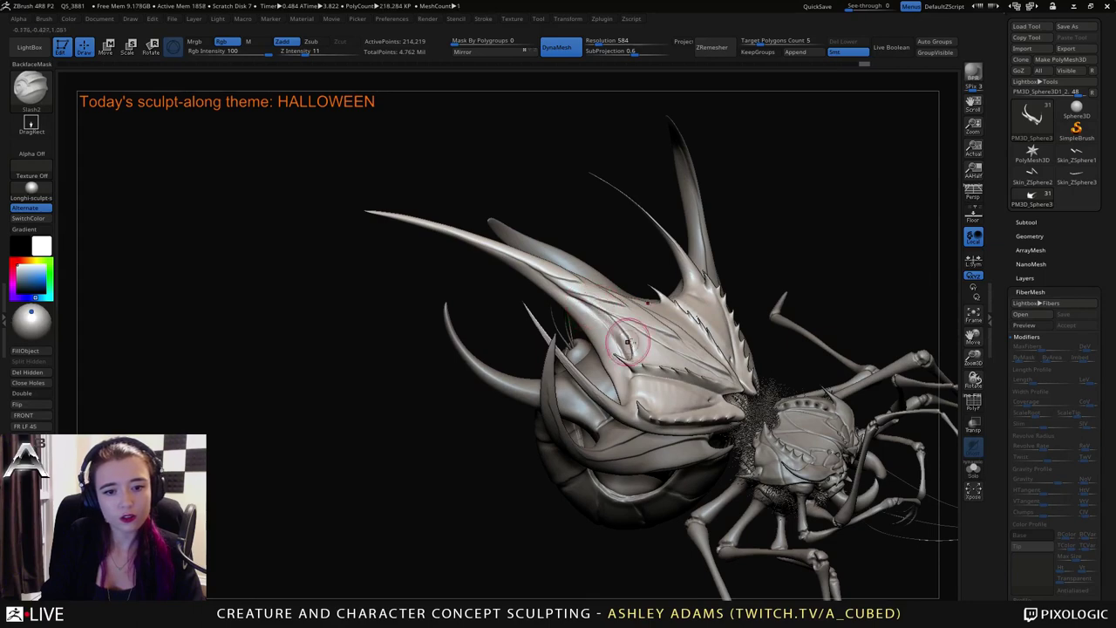
mouse_move(626, 349)
right_down()
mouse_move(658, 305)
mouse_move(702, 281)
mouse_move(706, 319)
right_up()
mouse_move(706, 317)
mouse_down()
mouse_move(671, 305)
mouse_move(696, 319)
mouse_up()
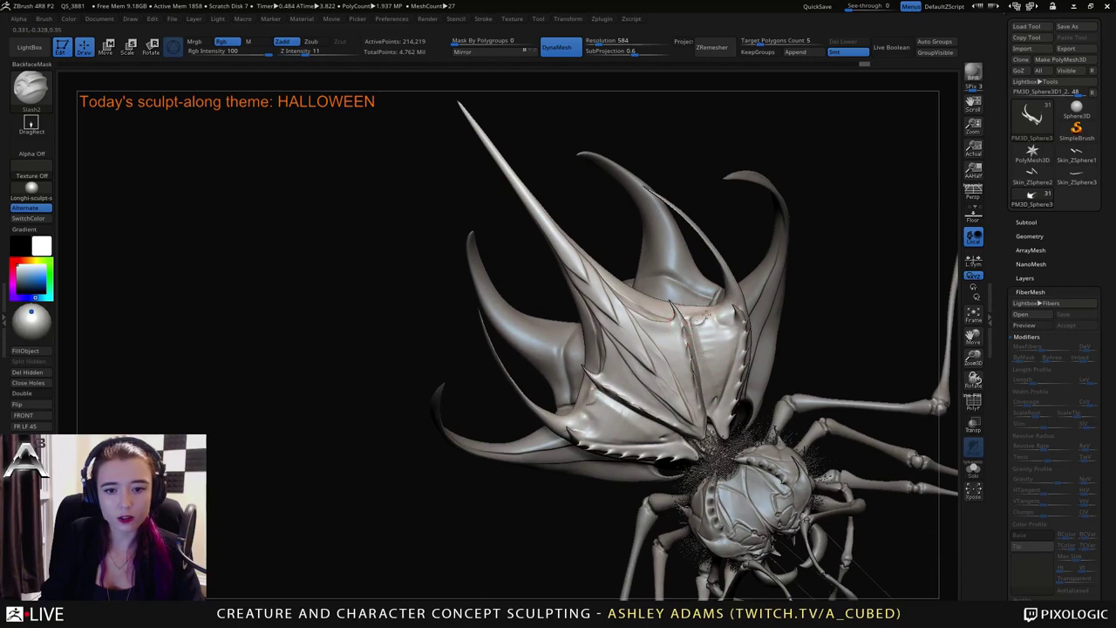
mouse_move(720, 322)
mouse_down()
mouse_move(684, 329)
mouse_move(618, 393)
mouse_move(660, 358)
mouse_move(635, 348)
mouse_up()
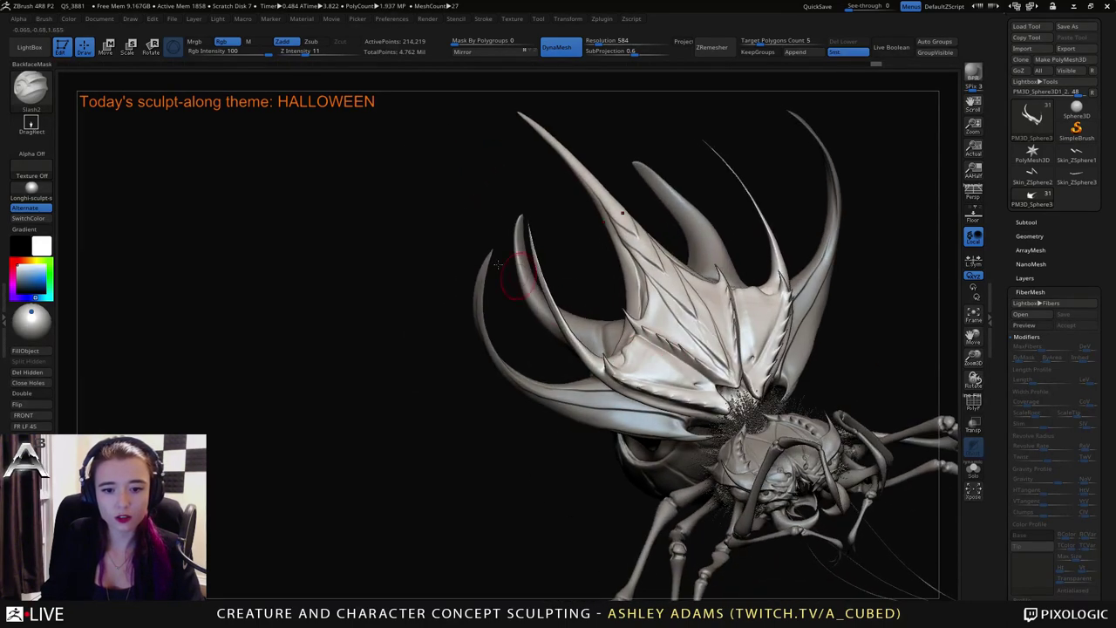
drag(497, 264, 739, 383)
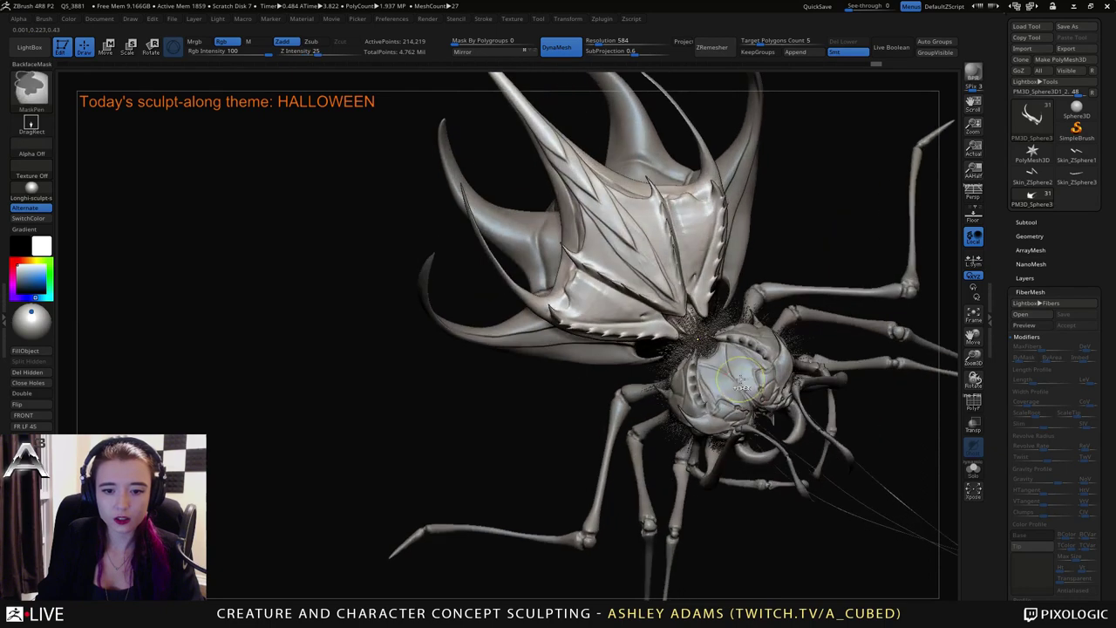
Make the head plate the active subtool and cut creases across its rear centre with Slash2.
alt+click(740, 380)
ctrl+right_drag(739, 380, 689, 427)
key(space)
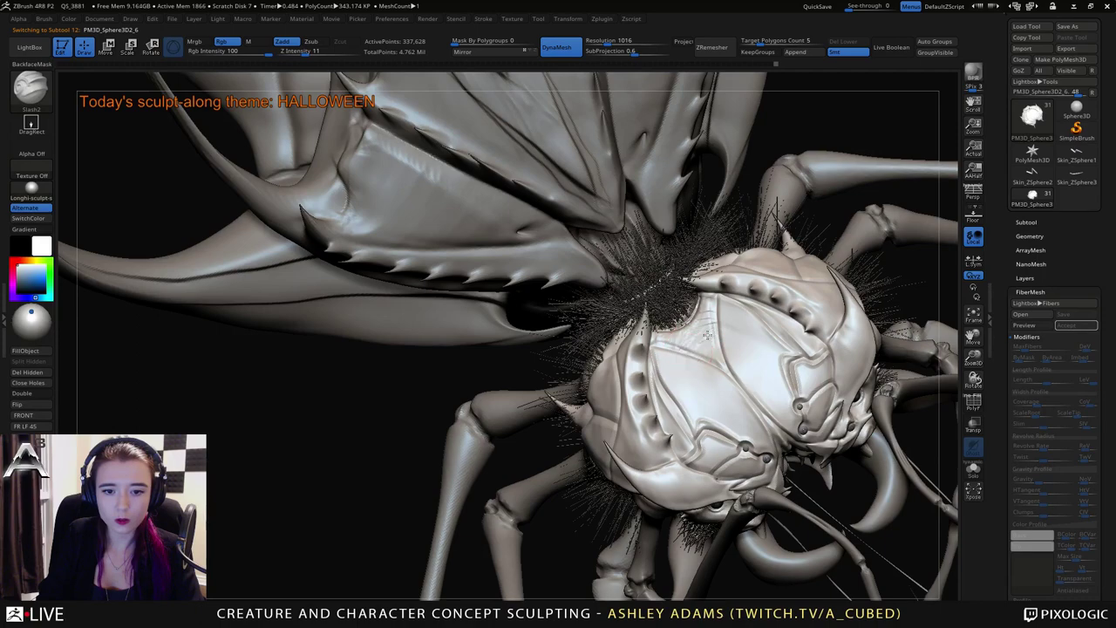
mouse_move(720, 370)
ctrl+right_down()
mouse_move(680, 270)
mouse_move(623, 249)
mouse_move(739, 315)
ctrl+right_up()
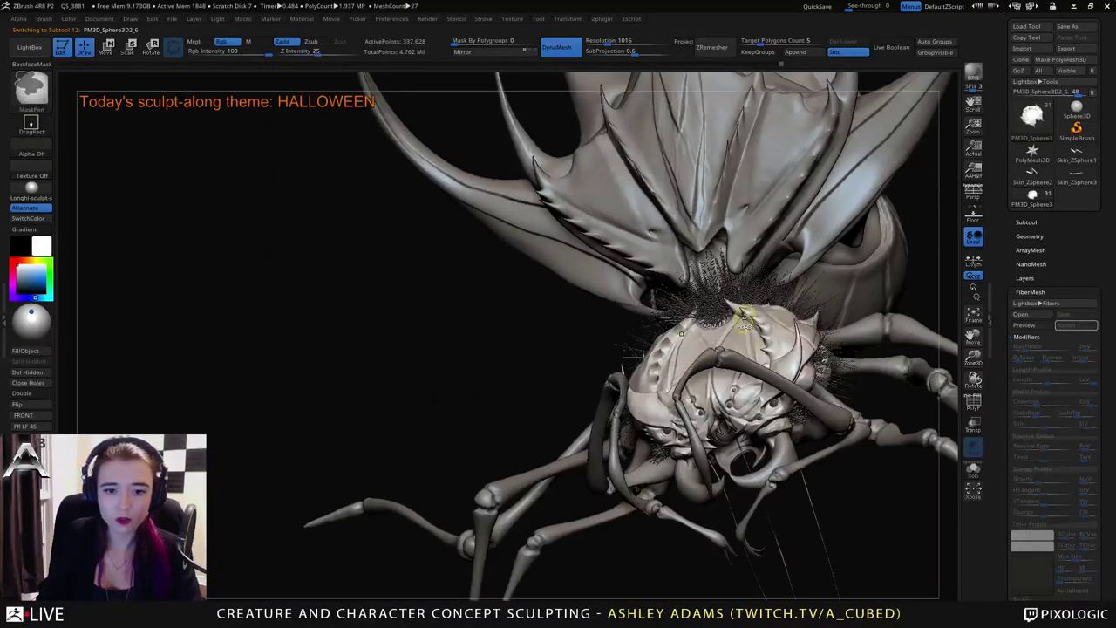
Make the horned shell active again, smooth its central panel, and cut curved creases in the side panels near the outer horns.
alt+click(760, 215)
right_drag(760, 215, 687, 329)
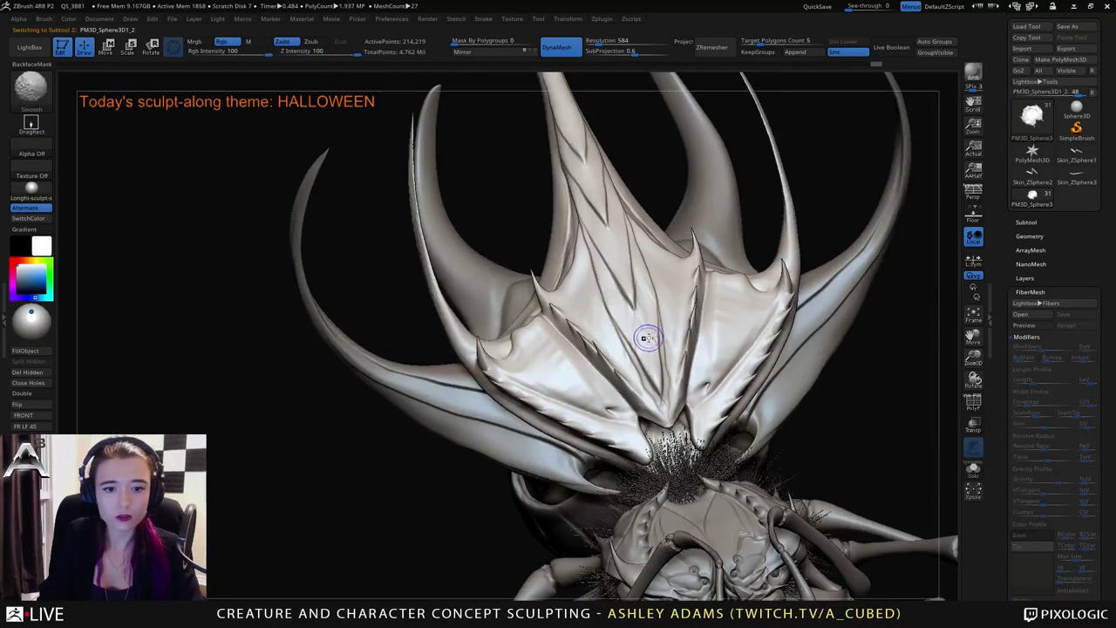
shift+drag(645, 336, 620, 332)
mouse_move(620, 331)
right_down()
mouse_move(655, 357)
mouse_move(624, 347)
right_up()
mouse_move(623, 348)
mouse_down()
mouse_move(578, 361)
mouse_move(603, 339)
mouse_up()
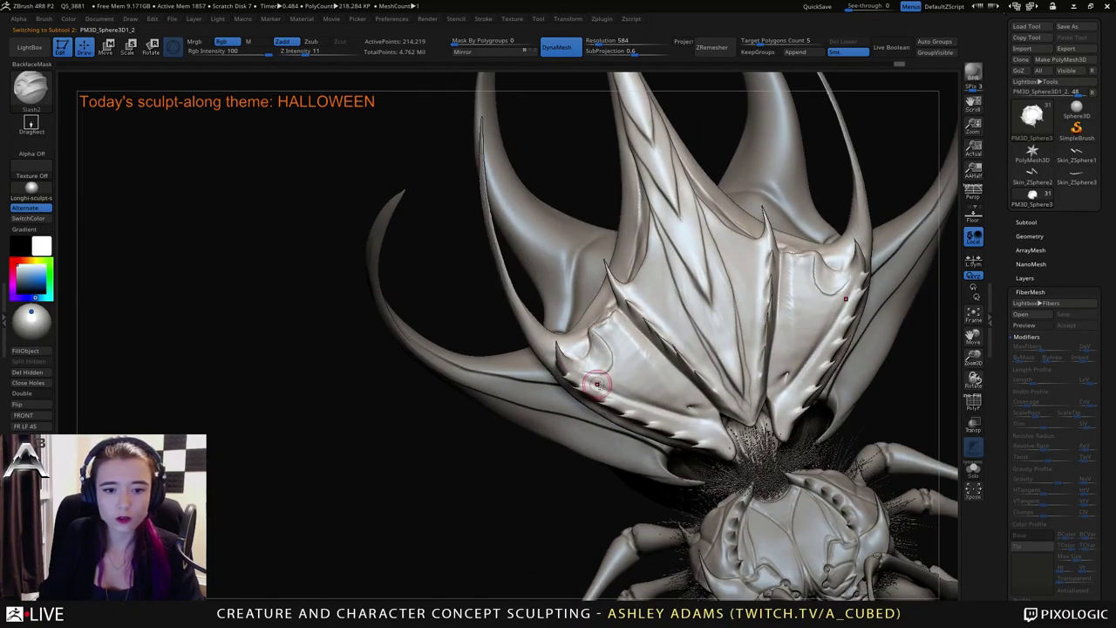
mouse_move(575, 369)
mouse_down()
mouse_move(667, 402)
mouse_move(626, 356)
mouse_move(626, 319)
mouse_move(620, 349)
mouse_move(656, 383)
mouse_move(615, 384)
mouse_move(674, 406)
mouse_up()
key(ctrl+z)
key(ctrl+z)
key(ctrl+z)
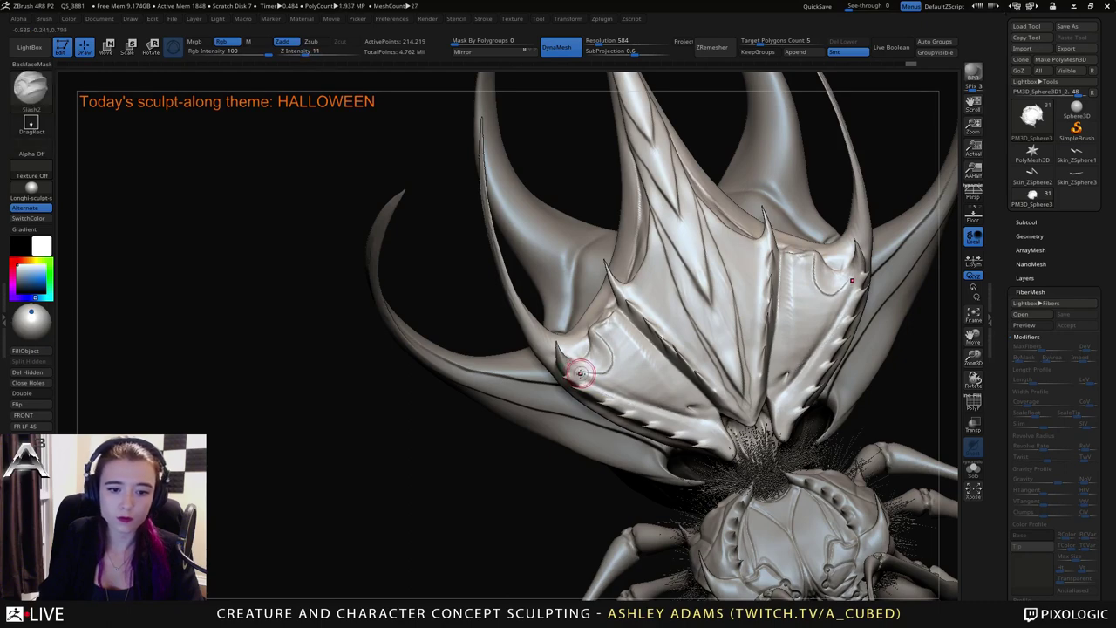
Carve hooked creases and small rounded details into the shell's side panels beside the diagonal ridges.
mouse_move(579, 371)
mouse_down()
mouse_move(664, 395)
mouse_move(642, 349)
mouse_up()
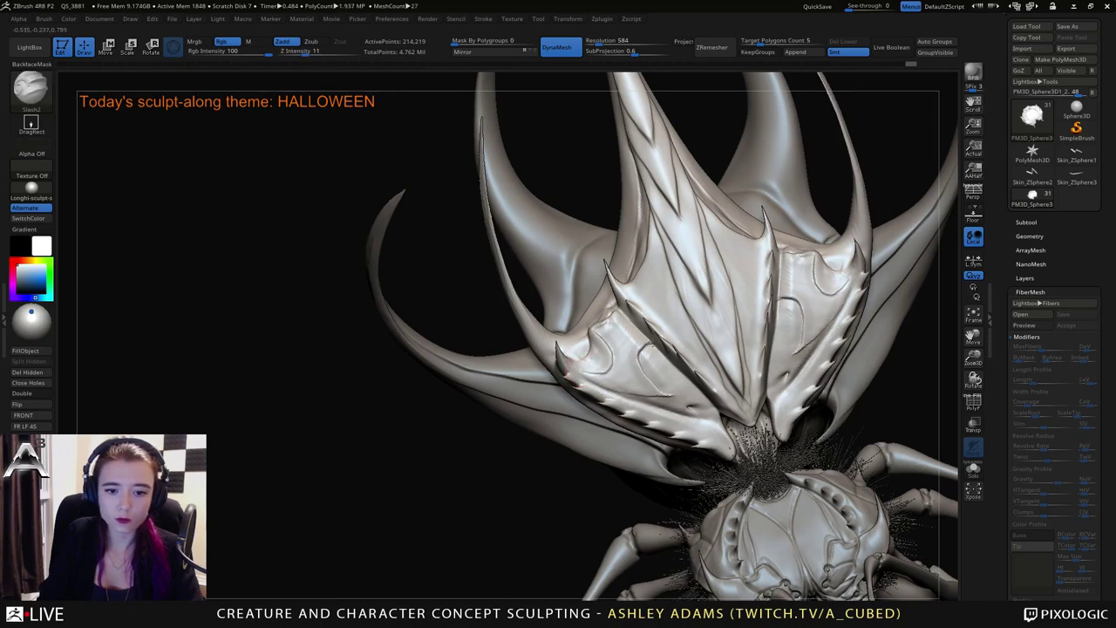
right_drag(657, 371, 633, 347)
mouse_move(658, 365)
mouse_down()
mouse_move(653, 357)
mouse_move(665, 378)
mouse_up()
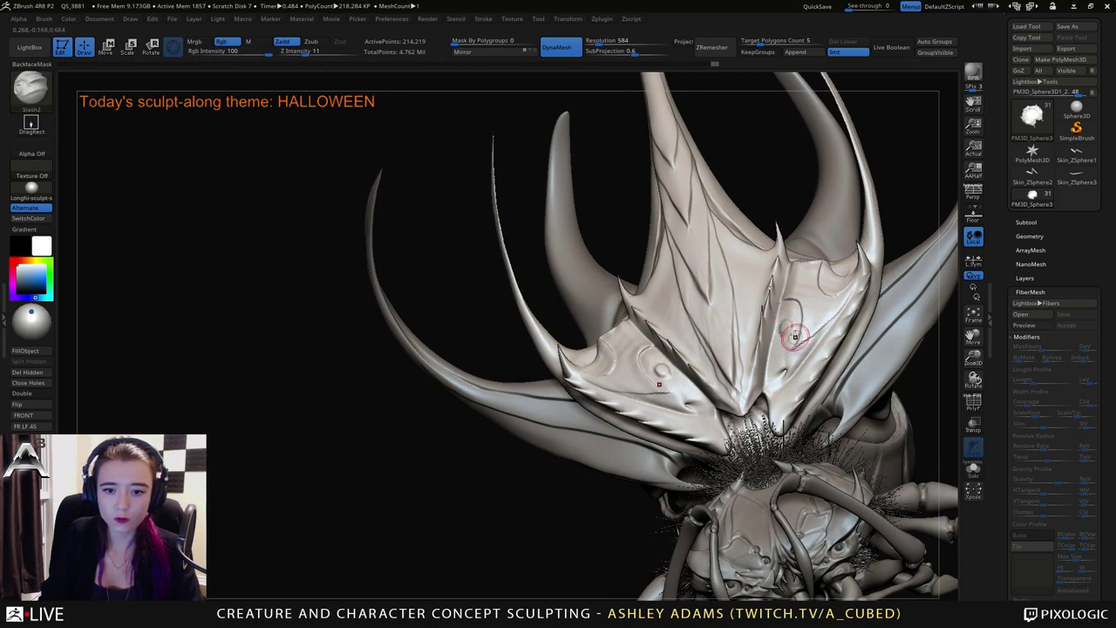
right_drag(785, 324, 789, 370)
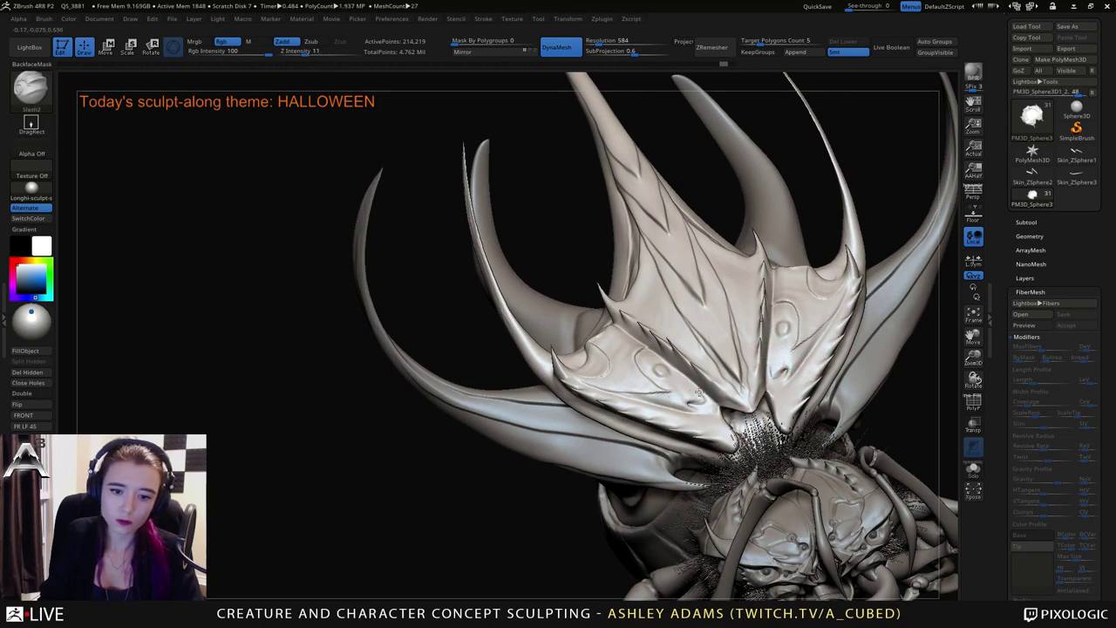
Make the large side horns the active subtool and cut short slanted creases branching along their front faces with Slash2.
ctrl+right_drag(725, 419, 619, 267)
right_drag(716, 337, 654, 308)
ctrl+right_drag(742, 295, 786, 318)
alt+click(803, 428)
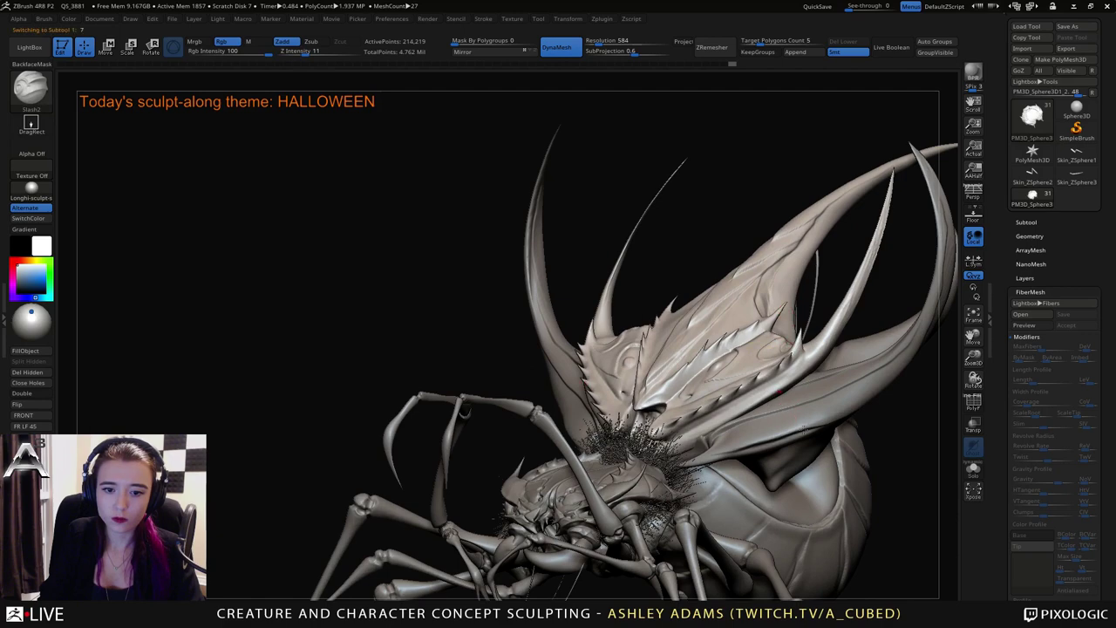
mouse_move(789, 414)
right_down()
mouse_move(724, 393)
mouse_move(747, 369)
right_up()
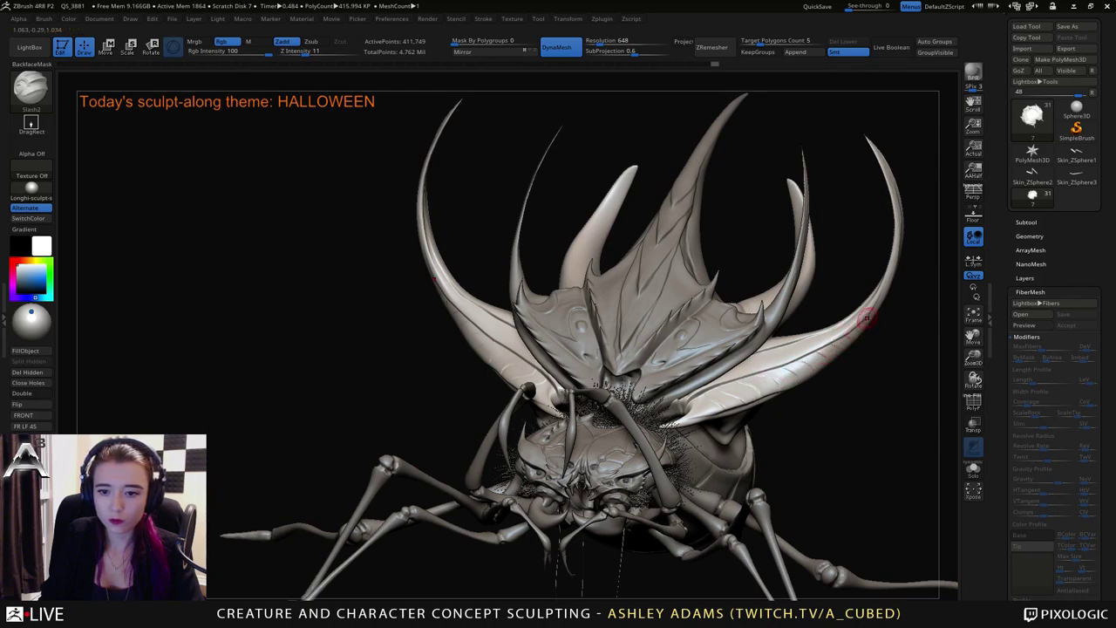
Isolate the side horns subtool and carve grooves around the horn bases on its underside with DamStandard.
ctrl+right_drag(885, 303, 776, 261)
mouse_move(602, 325)
right_down()
mouse_move(675, 332)
mouse_move(850, 306)
mouse_move(731, 366)
mouse_move(711, 410)
mouse_move(689, 399)
mouse_move(728, 427)
mouse_move(739, 353)
right_up()
key(space)
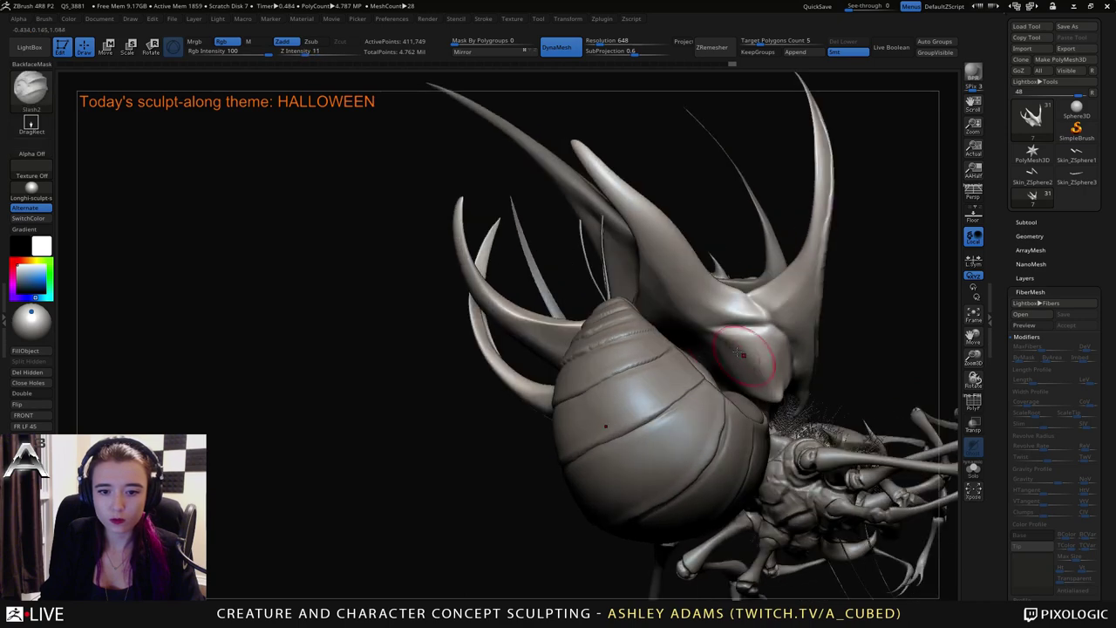
click(973, 469)
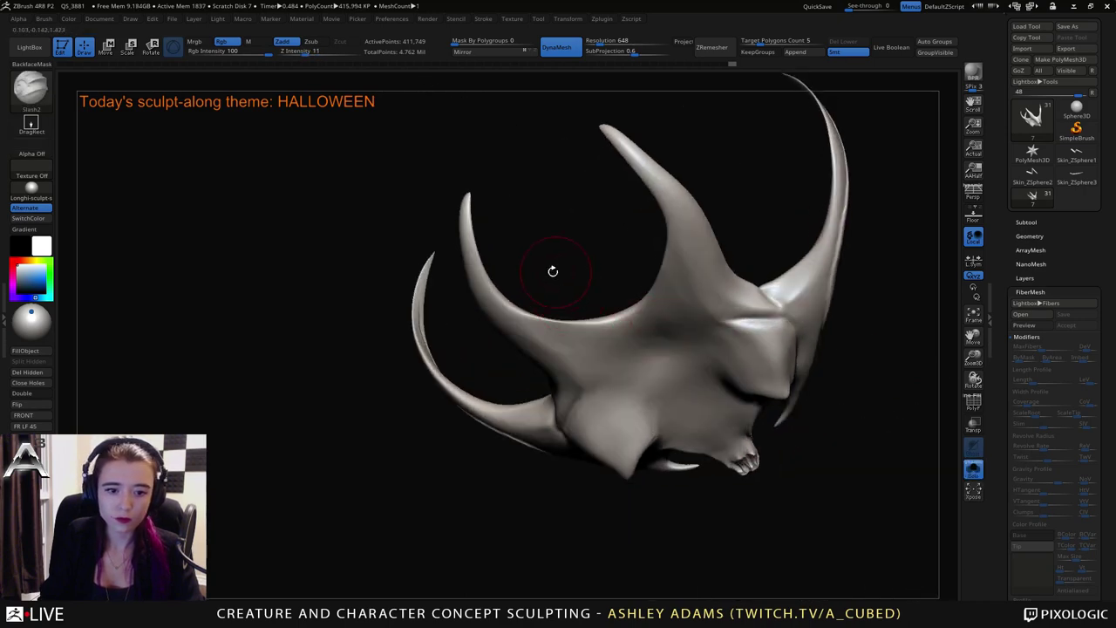
key(b)
key(d)
key(s)
mouse_move(648, 289)
right_down()
mouse_move(673, 369)
mouse_move(661, 335)
mouse_move(630, 358)
mouse_move(676, 389)
mouse_move(678, 406)
right_up()
Adjust the rim between the rear horn bases with SnakeHook and deepen the grooves there with DamStandard.
key(b)
key(s)
key(h)
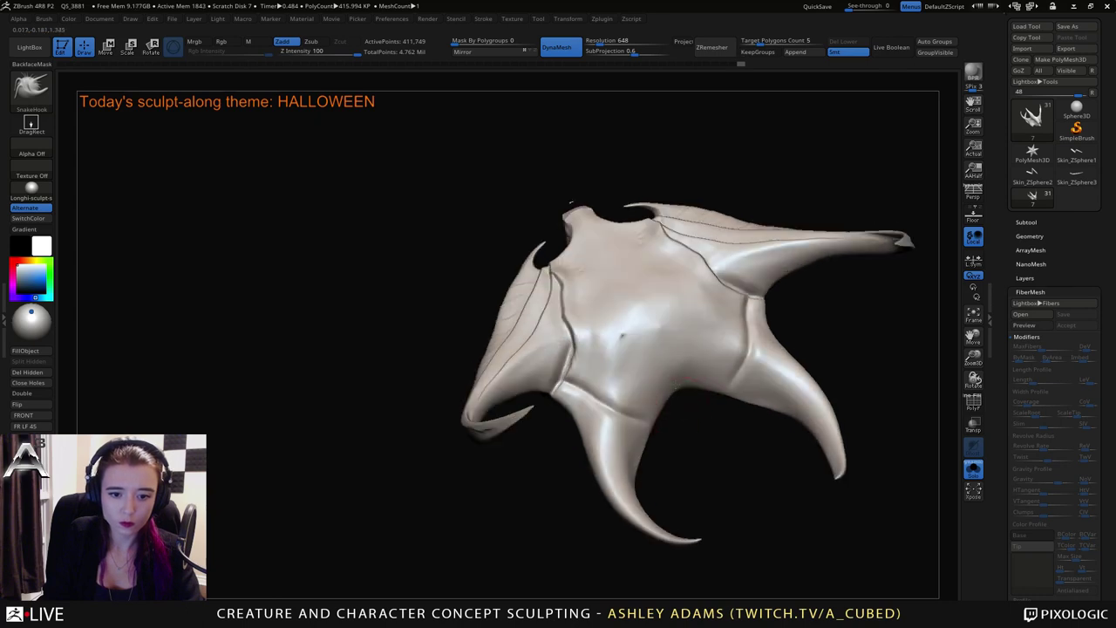
mouse_move(677, 390)
mouse_down()
mouse_move(671, 376)
mouse_move(652, 398)
mouse_move(663, 430)
mouse_move(662, 369)
mouse_up()
key(b)
key(d)
key(s)
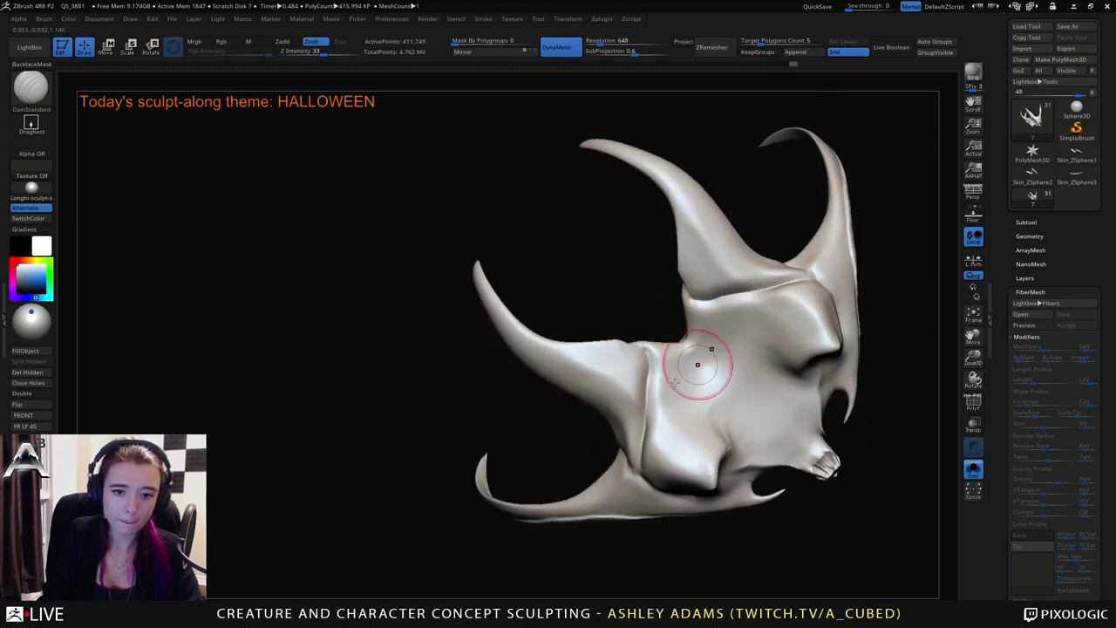
Show the whole creature again and pull the horn piece's lower corners into pointed spikes with SnakeHook.
click(974, 469)
ctrl+right_drag(888, 468, 771, 313)
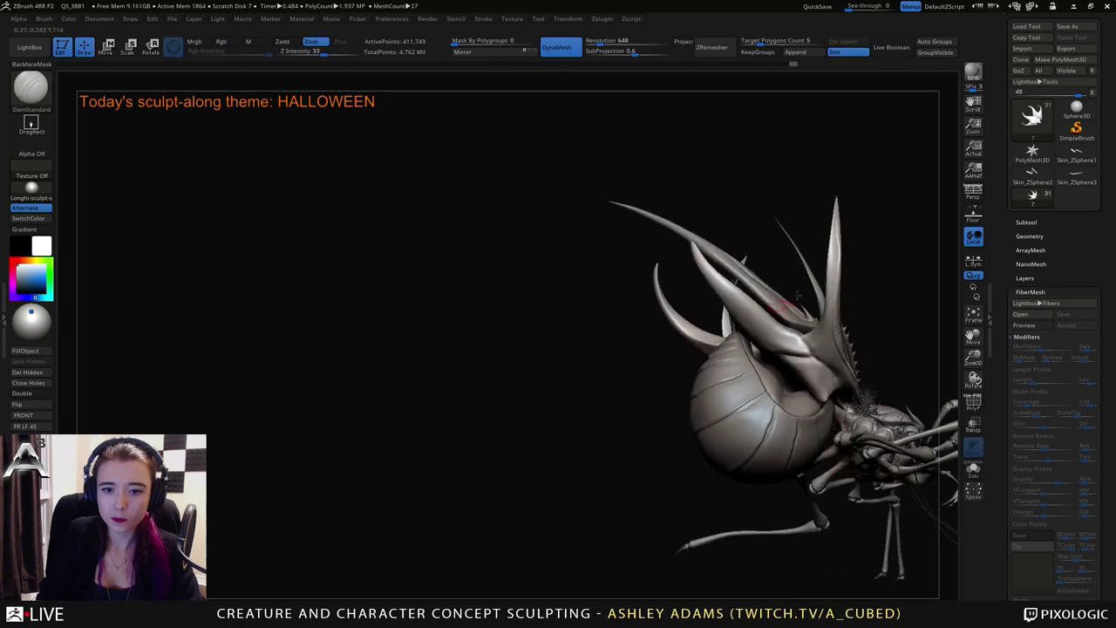
right_drag(671, 301, 617, 293)
key(b)
key(s)
key(h)
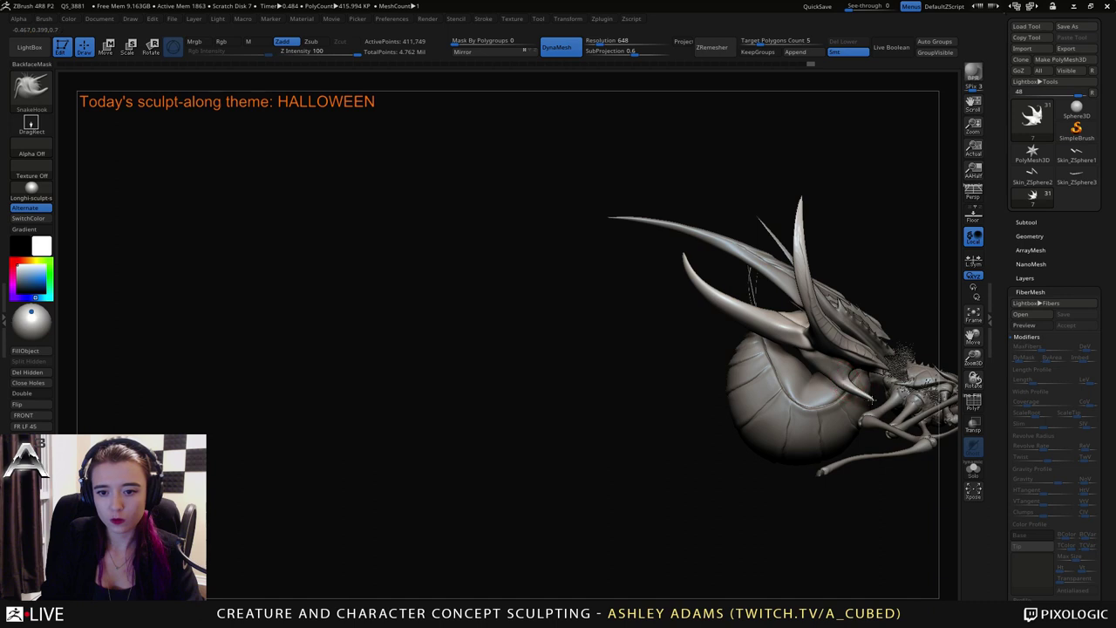
key(shift)
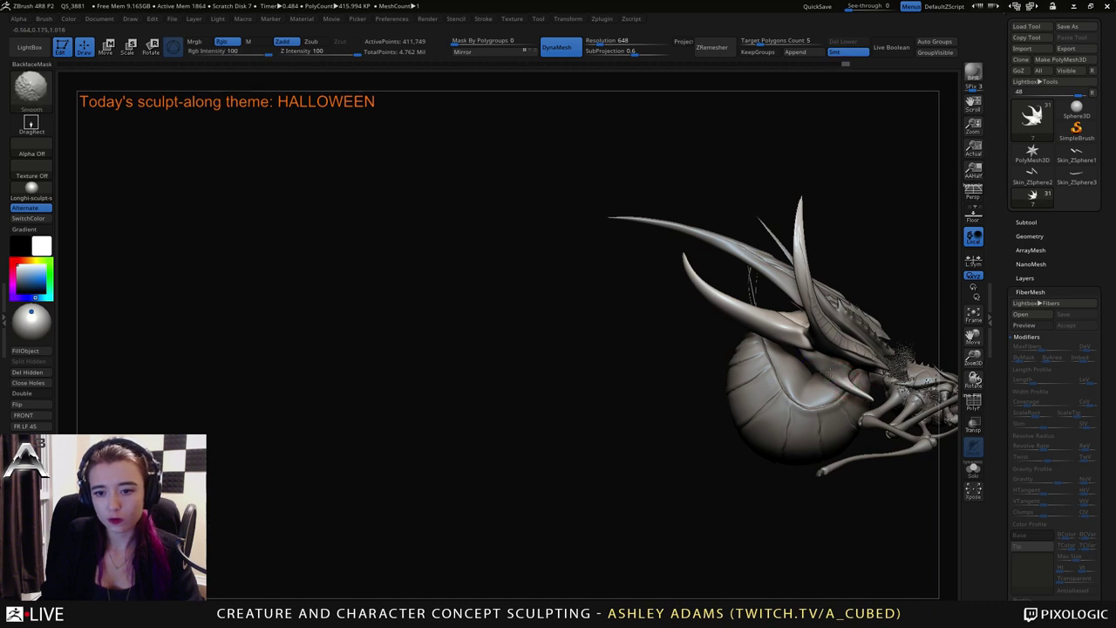
Refine the shape of the lower spikes from the creature's front with SnakeHook and the Smooth brush.
mouse_move(829, 371)
right_down()
mouse_move(706, 354)
mouse_move(659, 436)
right_up()
right_click(660, 436)
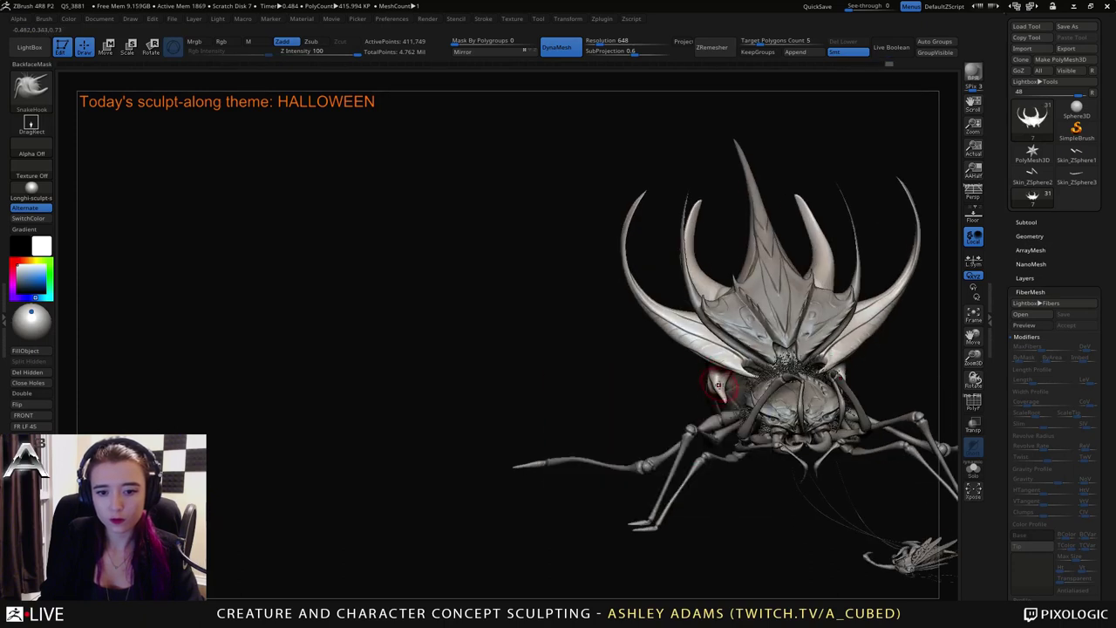
mouse_move(719, 384)
right_down()
mouse_move(709, 366)
mouse_move(719, 380)
right_up()
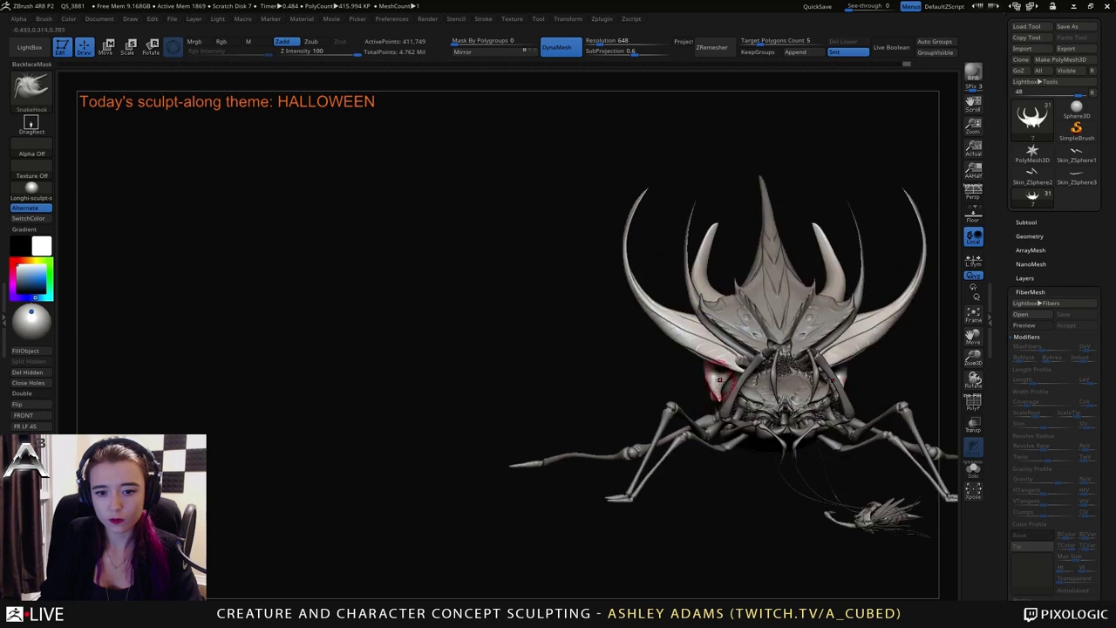
key(shift)
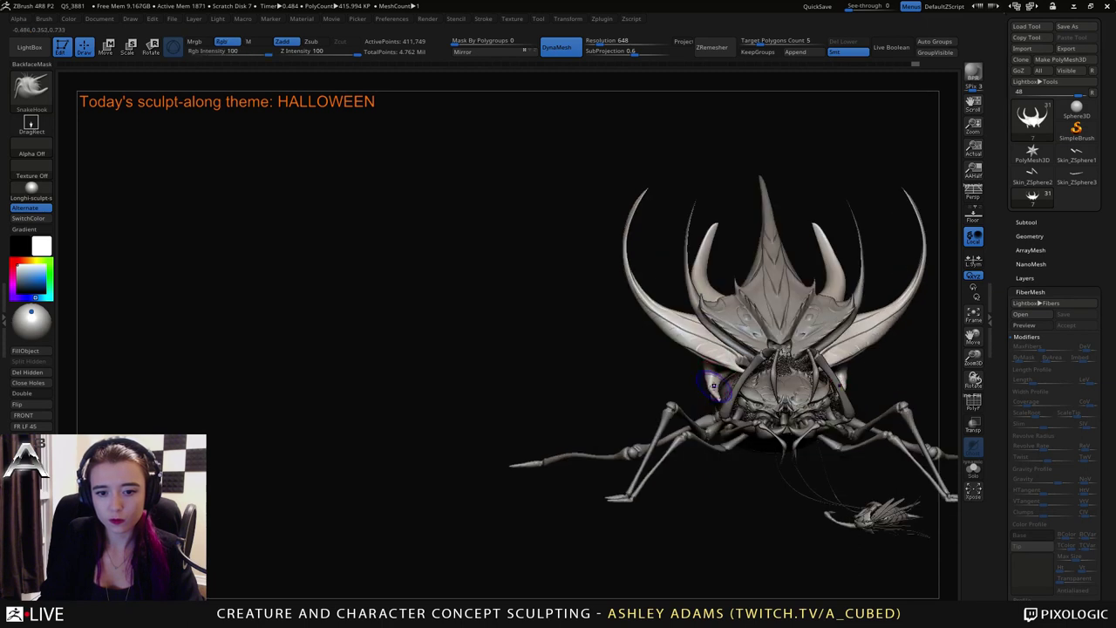
right_drag(732, 366, 730, 359)
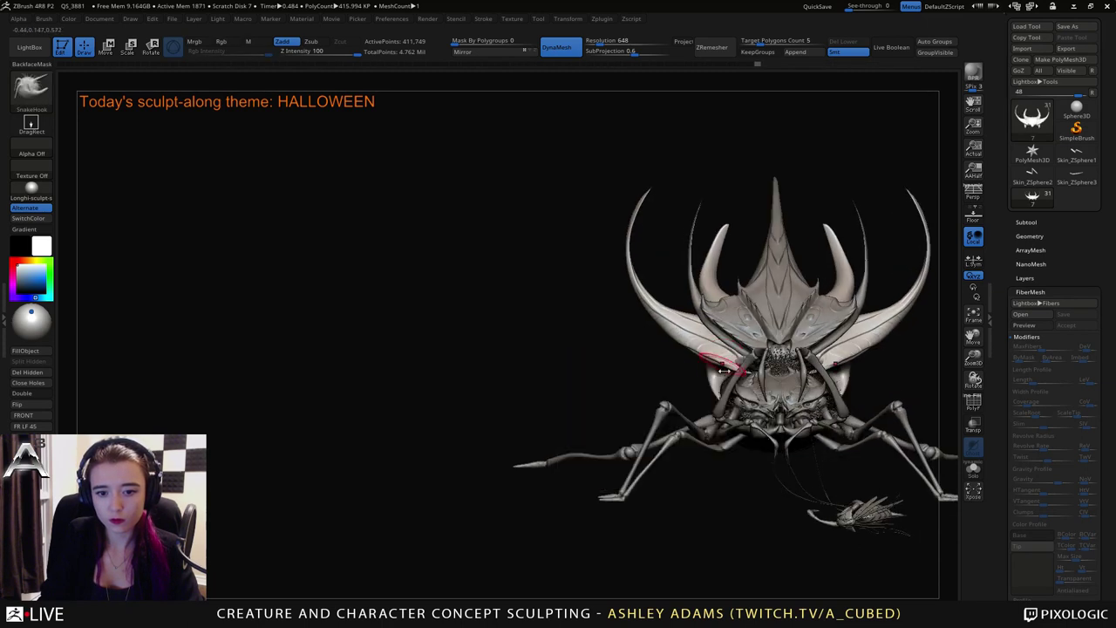
key(space)
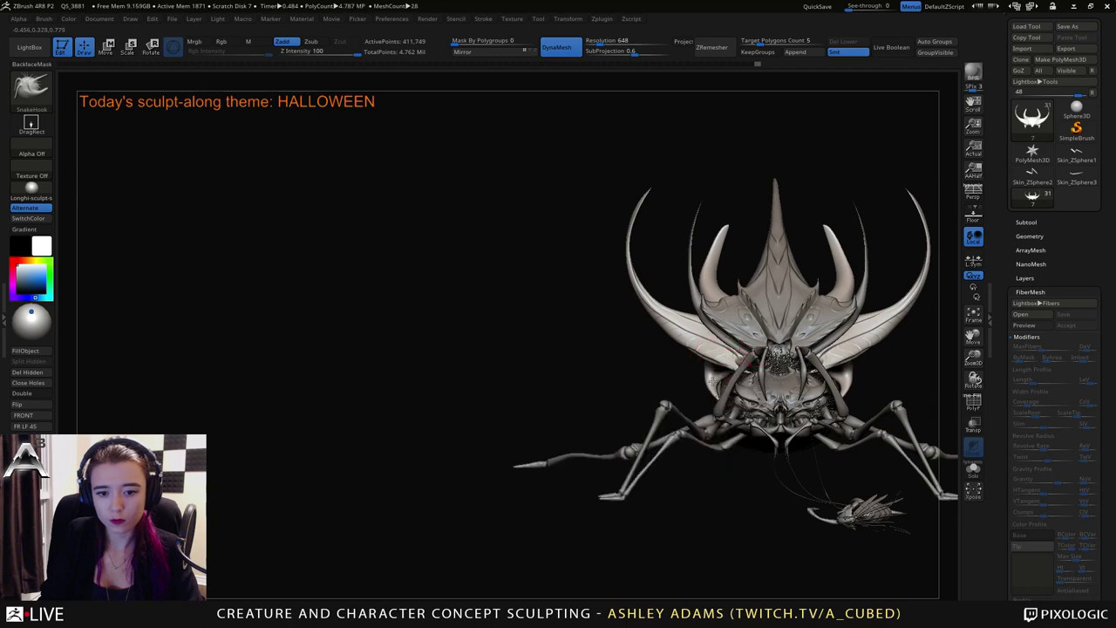
Broaden the lower spikes beside the segmented abdomen from the rear with SnakeHook.
mouse_move(714, 384)
right_down()
mouse_move(863, 374)
mouse_move(933, 401)
right_up()
key(space)
ctrl+right_drag(707, 349, 702, 375)
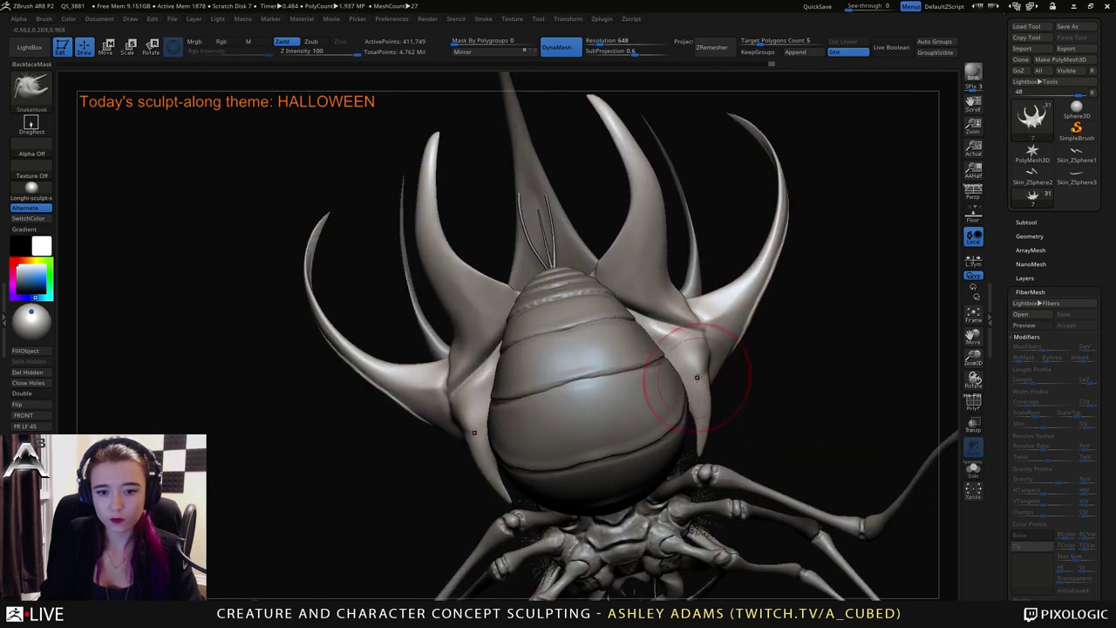
mouse_move(700, 376)
mouse_down()
mouse_move(695, 366)
mouse_move(705, 370)
mouse_up()
key(shift)
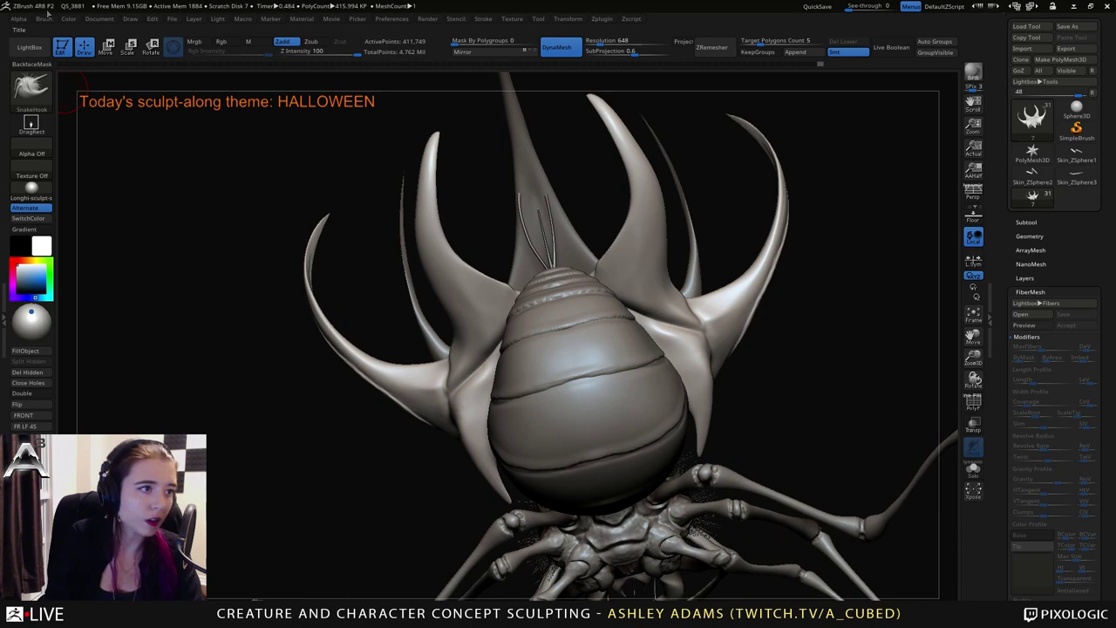
click(45, 19)
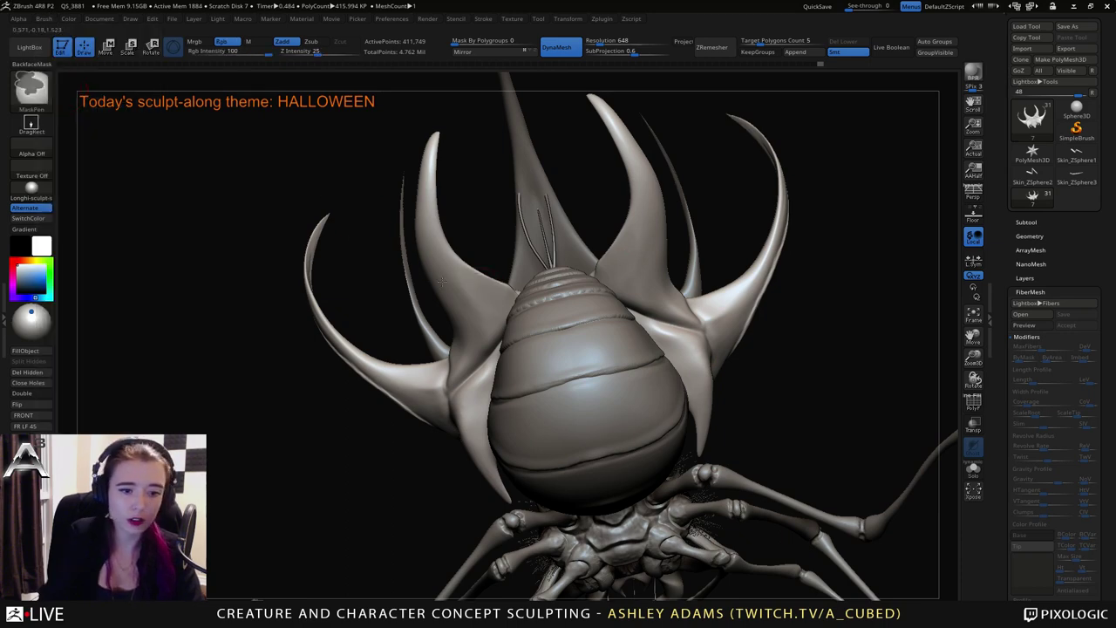
mouse_move(464, 268)
ctrl+right_down()
mouse_move(476, 301)
mouse_move(458, 332)
ctrl+right_up()
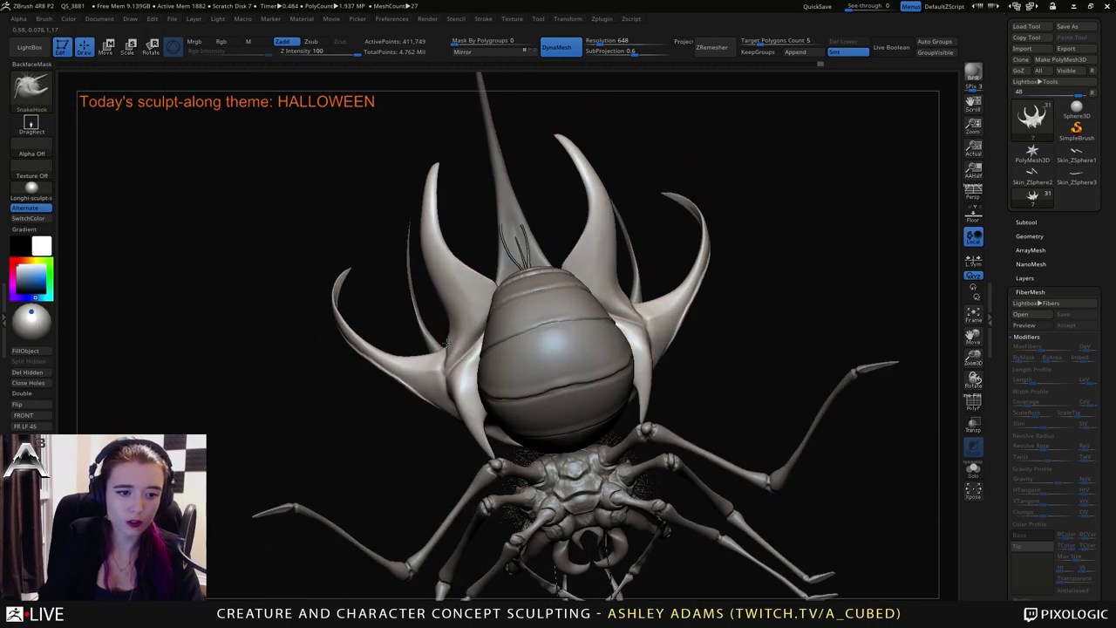
ctrl+right_drag(461, 346, 500, 382)
drag(502, 381, 667, 335)
key(space)
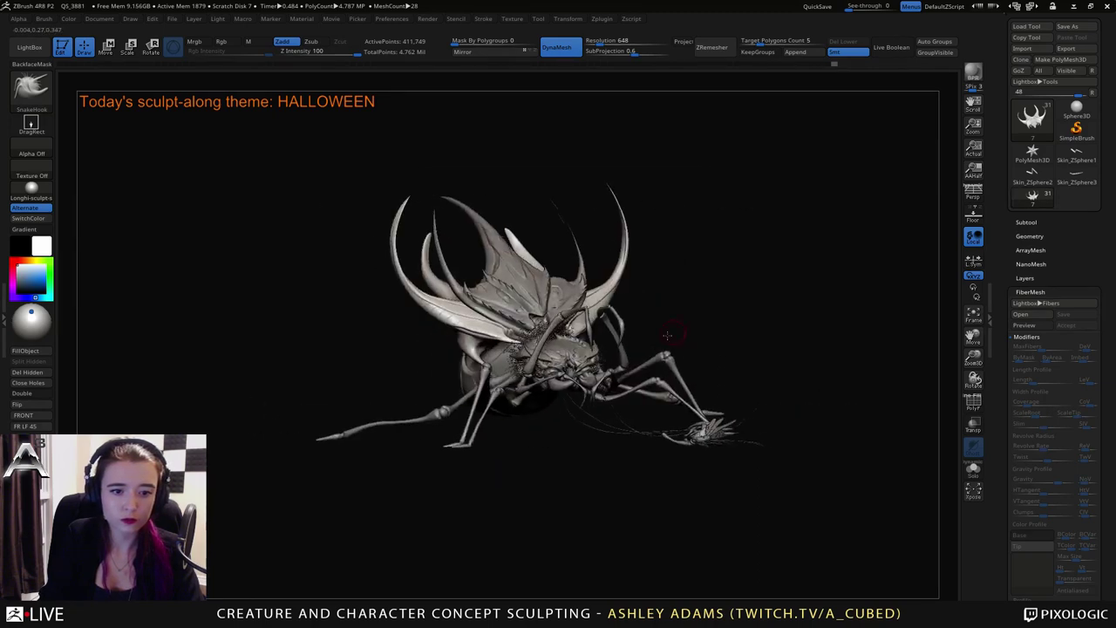
Save the creature as a new tool version named 8.ZTL in the sculpts_27 folder.
click(1082, 30)
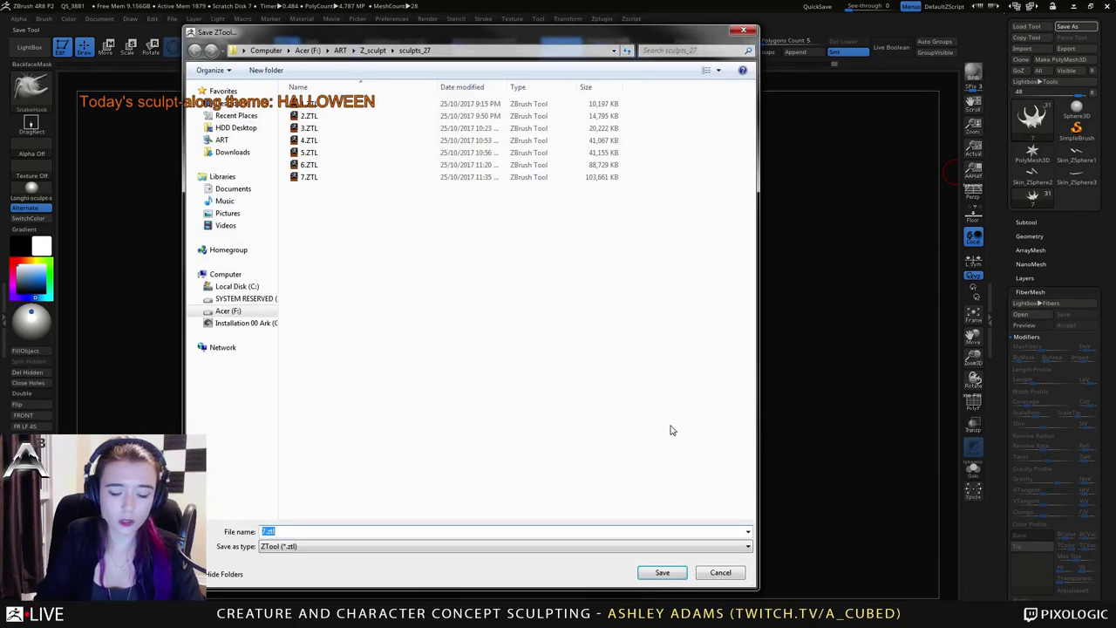
click(684, 572)
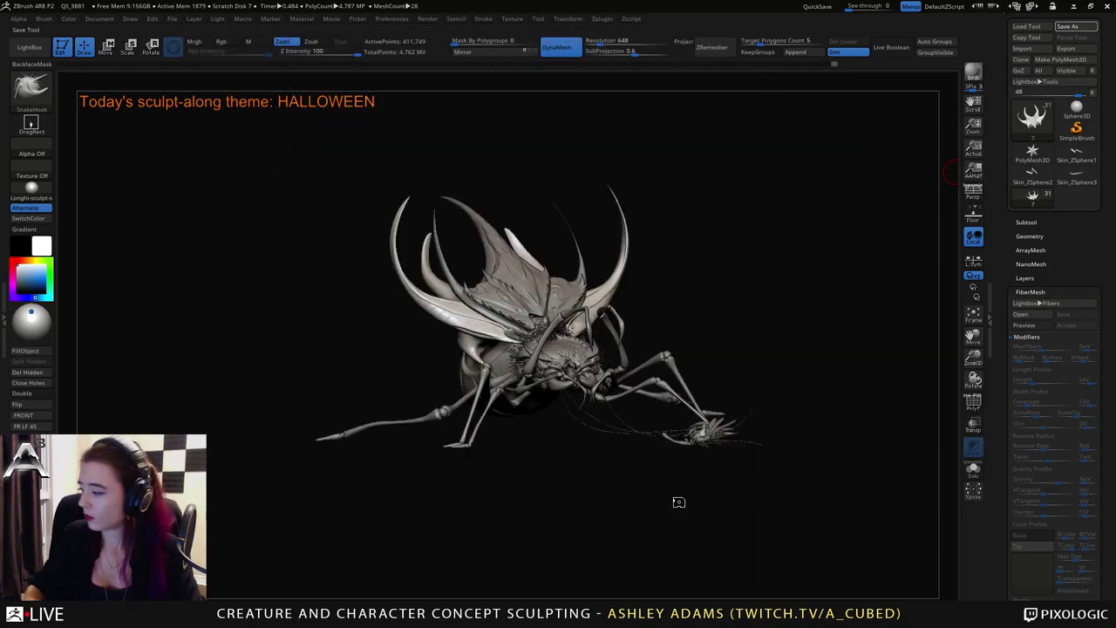
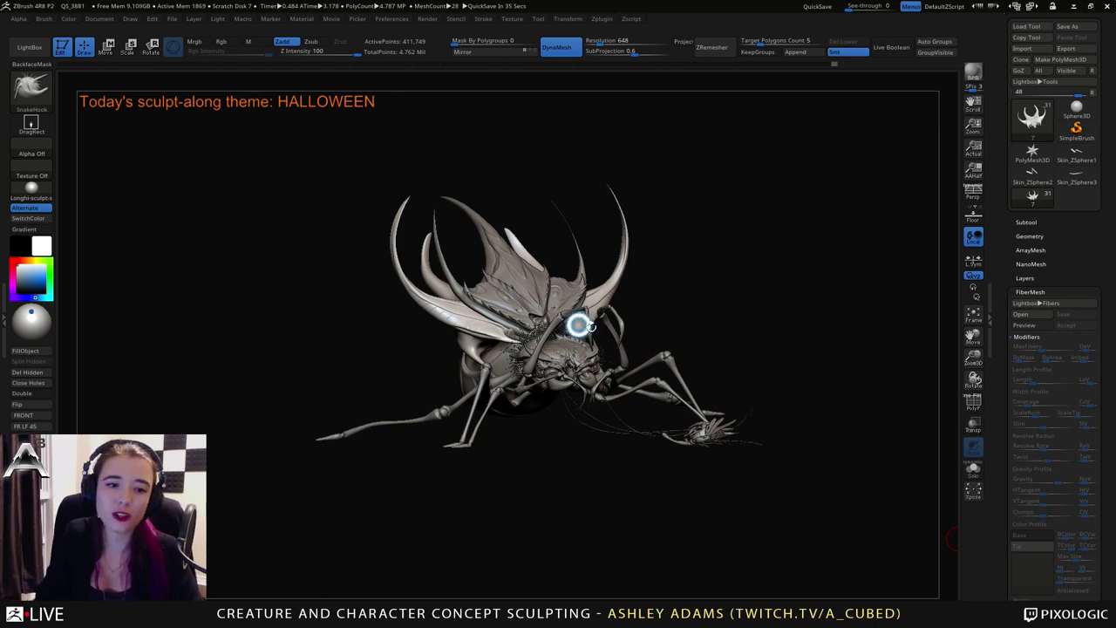
Adjust the form of the broad side horns from the creature's front with SnakeHook.
mouse_move(579, 323)
right_down()
mouse_move(648, 317)
mouse_move(658, 386)
mouse_move(573, 337)
right_up()
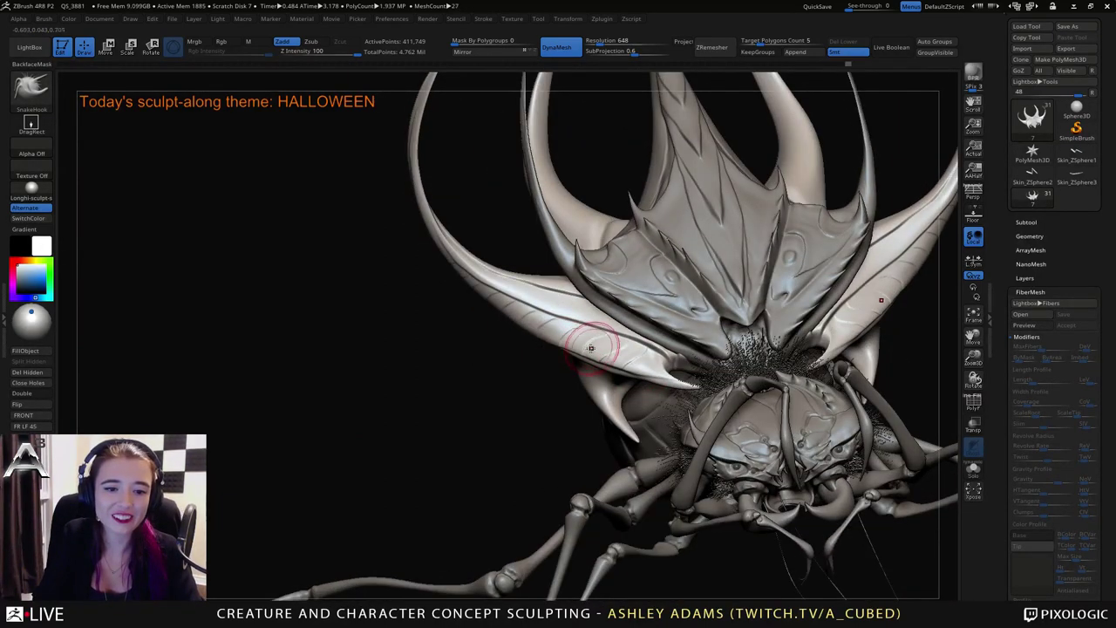
drag(559, 336, 541, 311)
key(space)
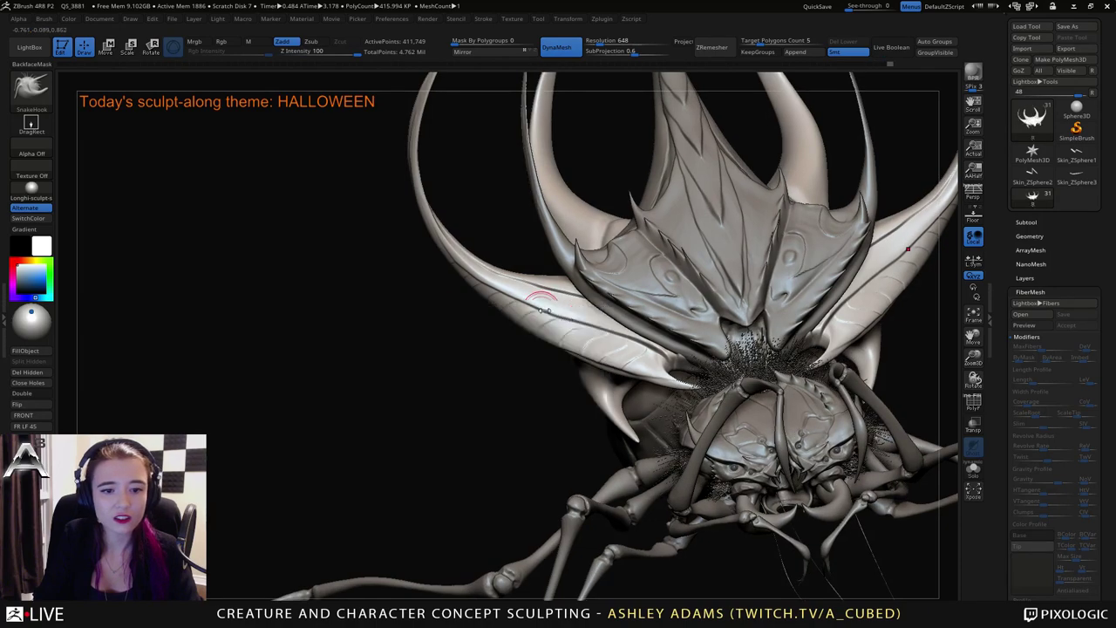
mouse_move(542, 315)
right_down()
mouse_move(583, 289)
mouse_move(615, 349)
right_up()
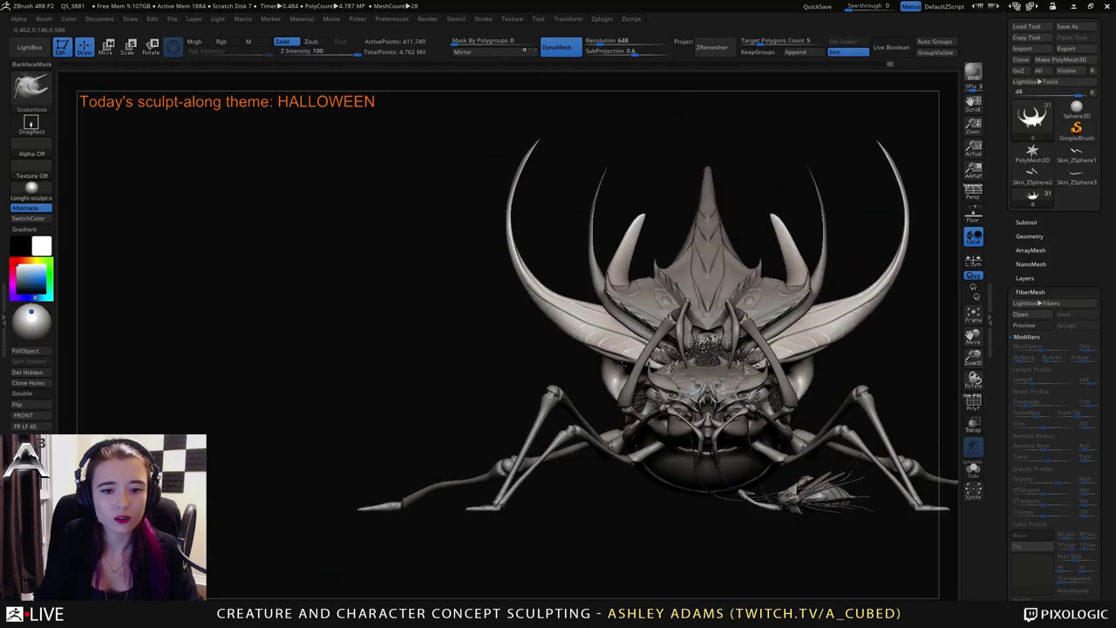
mouse_move(806, 338)
alt+right_down()
mouse_move(735, 341)
mouse_move(739, 367)
alt+right_up()
key(space)
drag(735, 370, 741, 387)
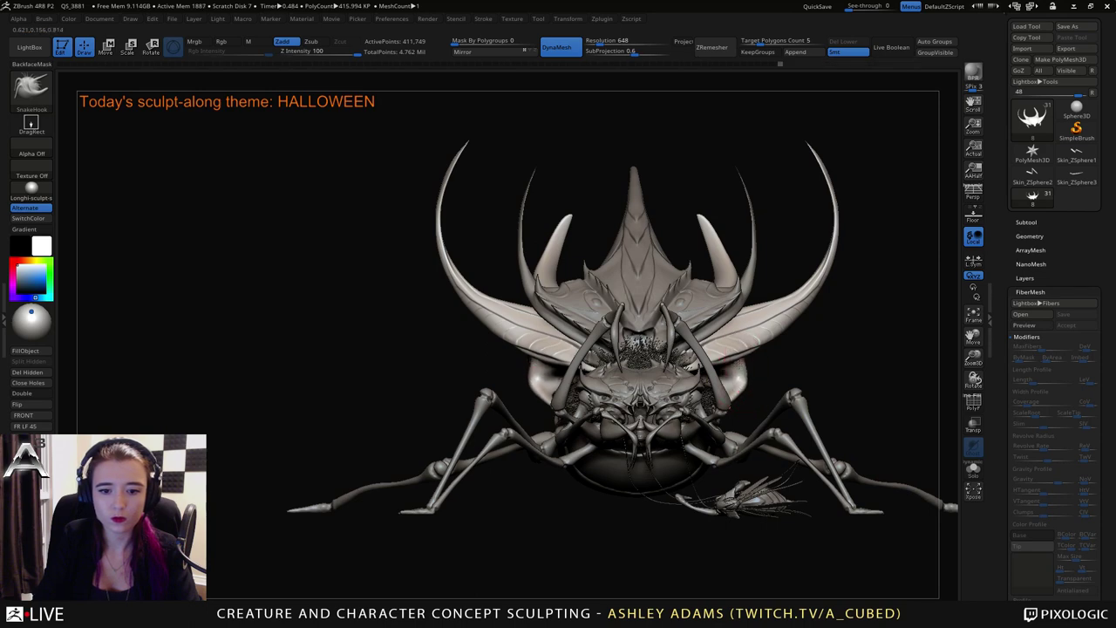
shift+drag(790, 344, 797, 344)
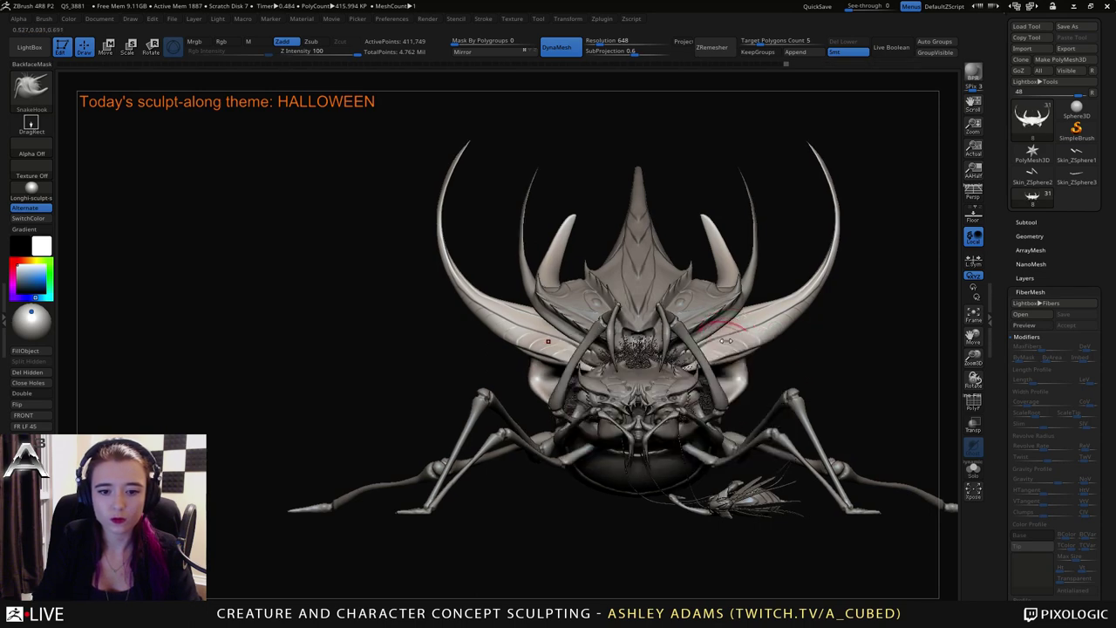
Bend the short rear horns behind the shell into stronger inward curves with SnakeHook.
key(space)
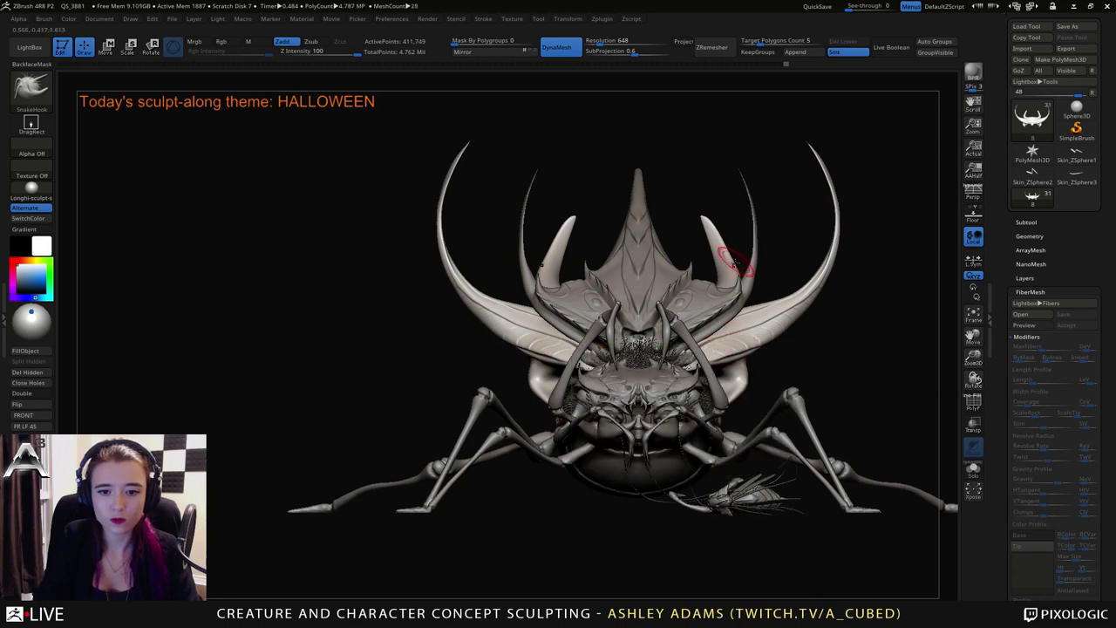
key(space)
mouse_move(712, 248)
mouse_down()
mouse_move(733, 257)
mouse_move(717, 232)
mouse_move(725, 272)
mouse_up()
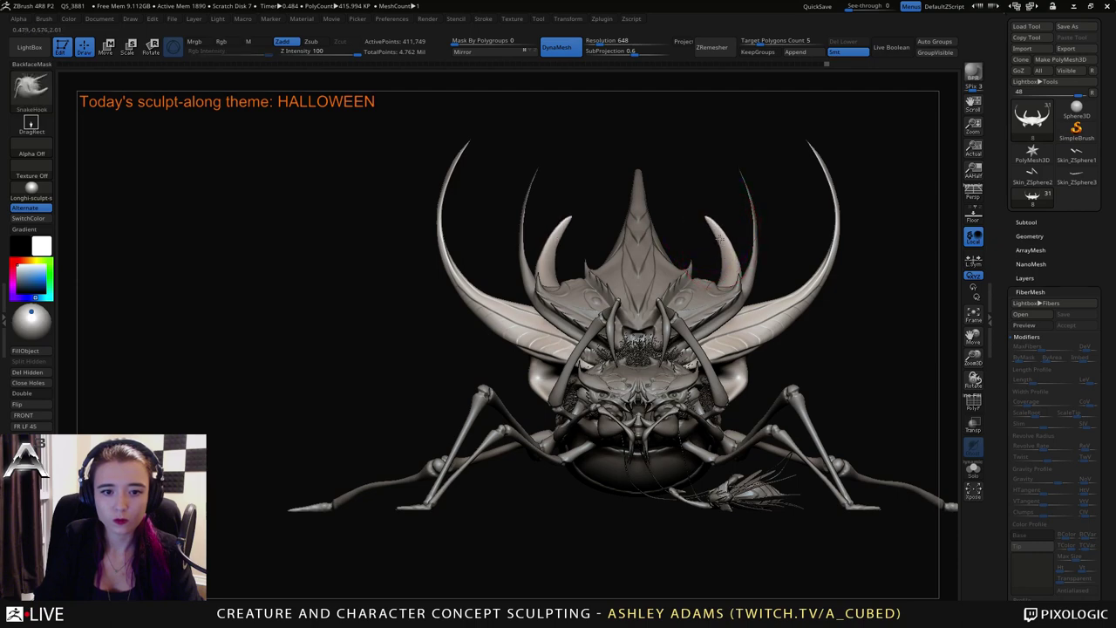
drag(689, 199, 682, 206)
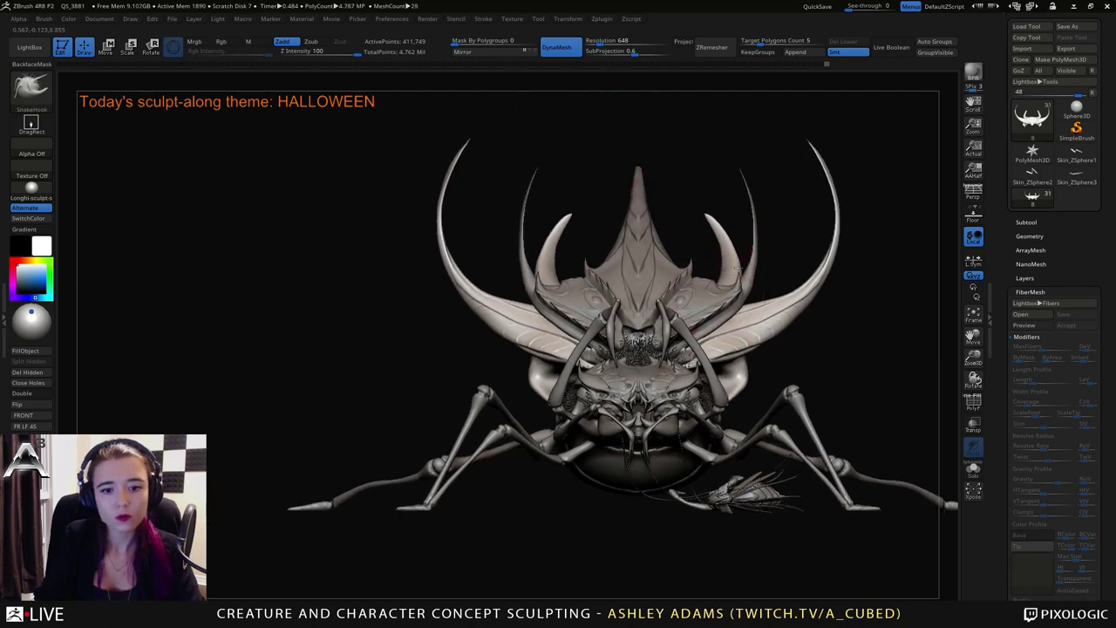
Pull a row of small pointed spikes out of the outer edges of the side horns with SnakeHook.
mouse_move(767, 290)
alt+mouse_down()
mouse_move(775, 236)
mouse_move(748, 260)
mouse_move(740, 296)
mouse_move(705, 298)
alt+mouse_up()
key(space)
key(space)
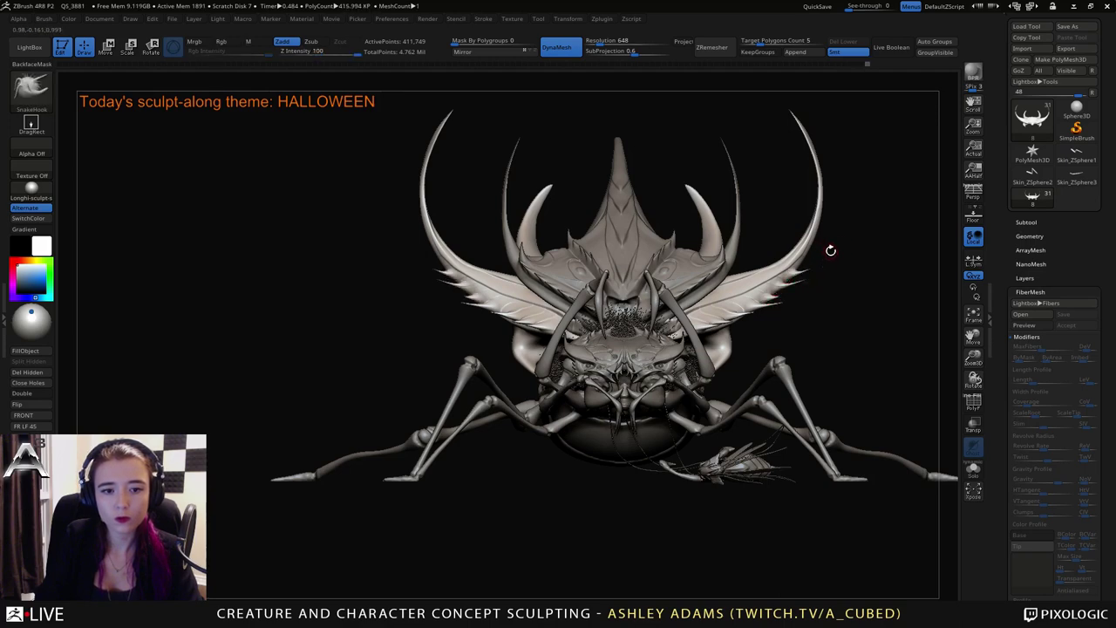
shift+drag(820, 264, 804, 316)
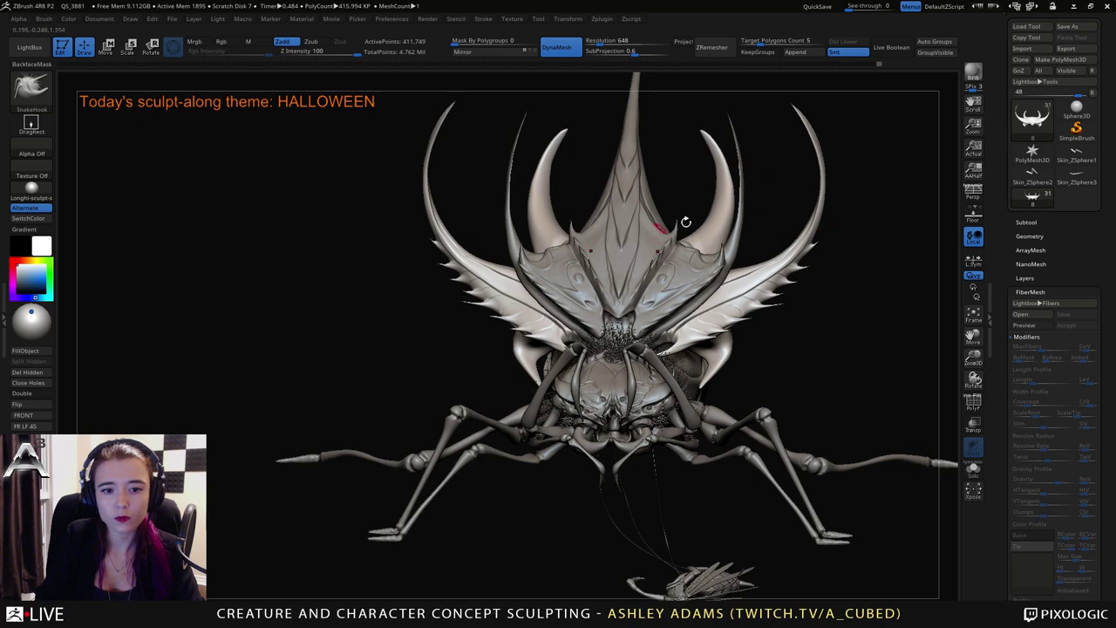
drag(404, 214, 429, 221)
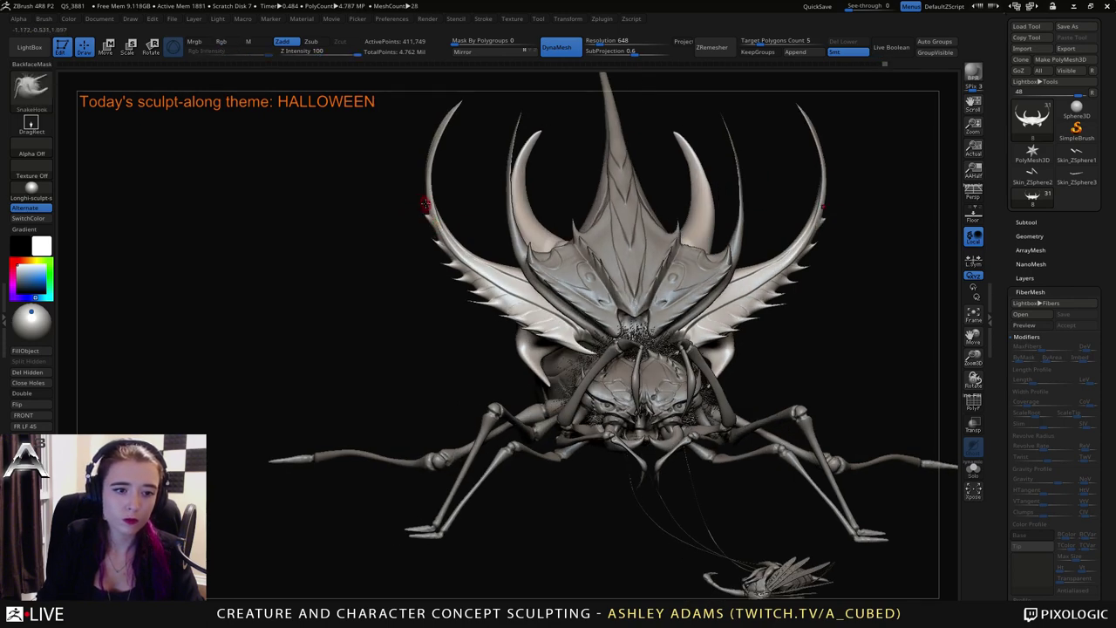
drag(439, 218, 461, 174)
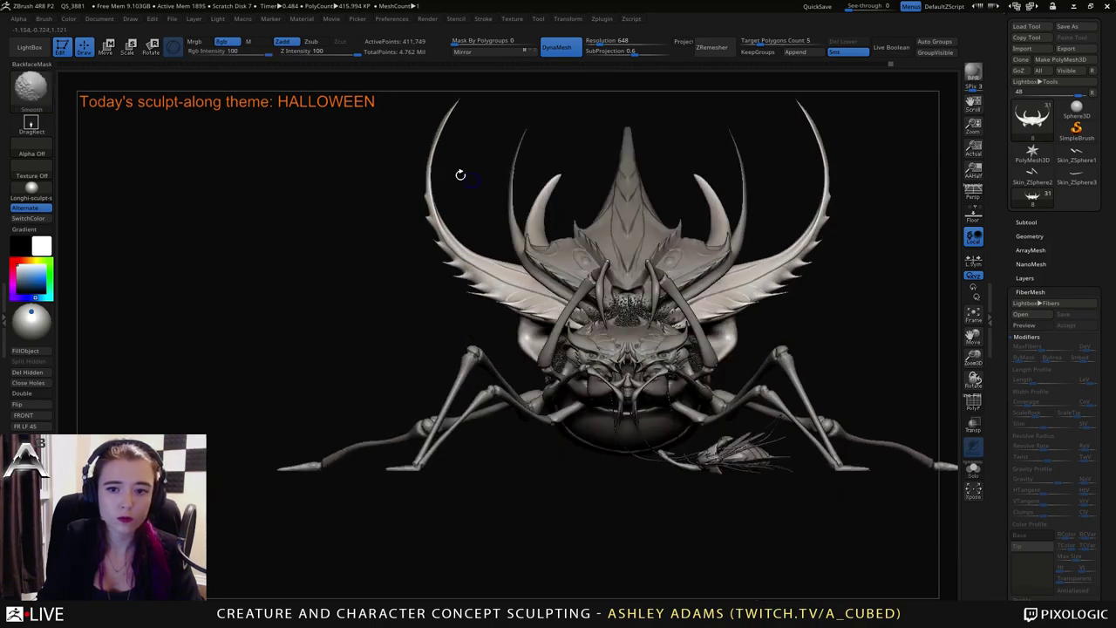
Bend the lower spikes beside the abdomen into hooked curves with SnakeHook and the Smooth brush.
mouse_move(485, 312)
mouse_down()
mouse_move(680, 324)
mouse_move(770, 315)
mouse_move(758, 310)
mouse_up()
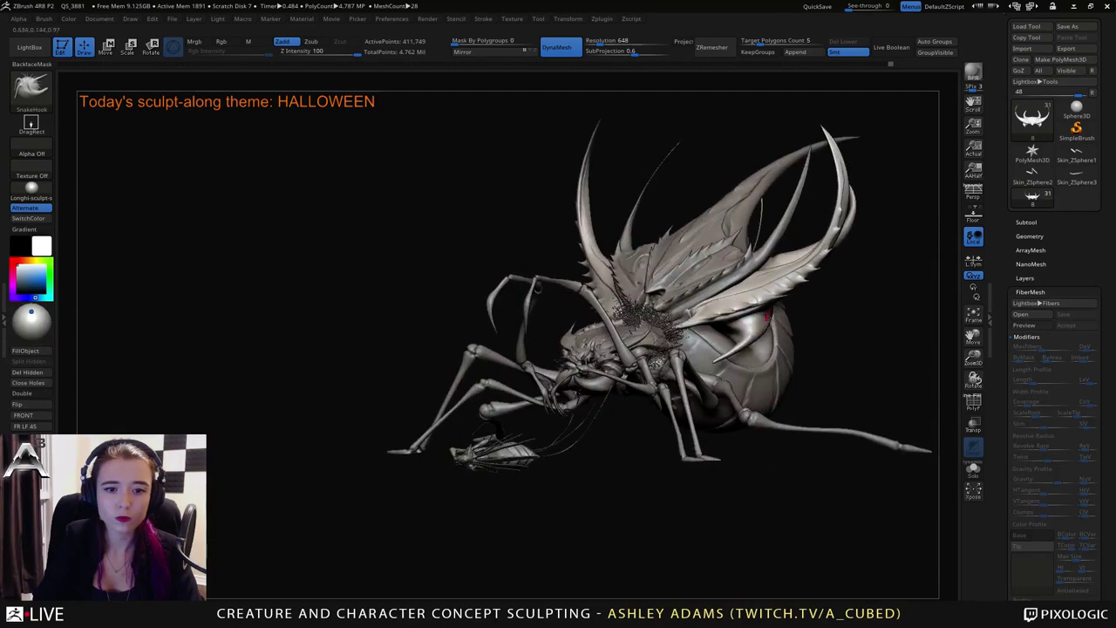
key(space)
mouse_move(760, 305)
right_down()
mouse_move(602, 262)
mouse_move(465, 159)
right_up()
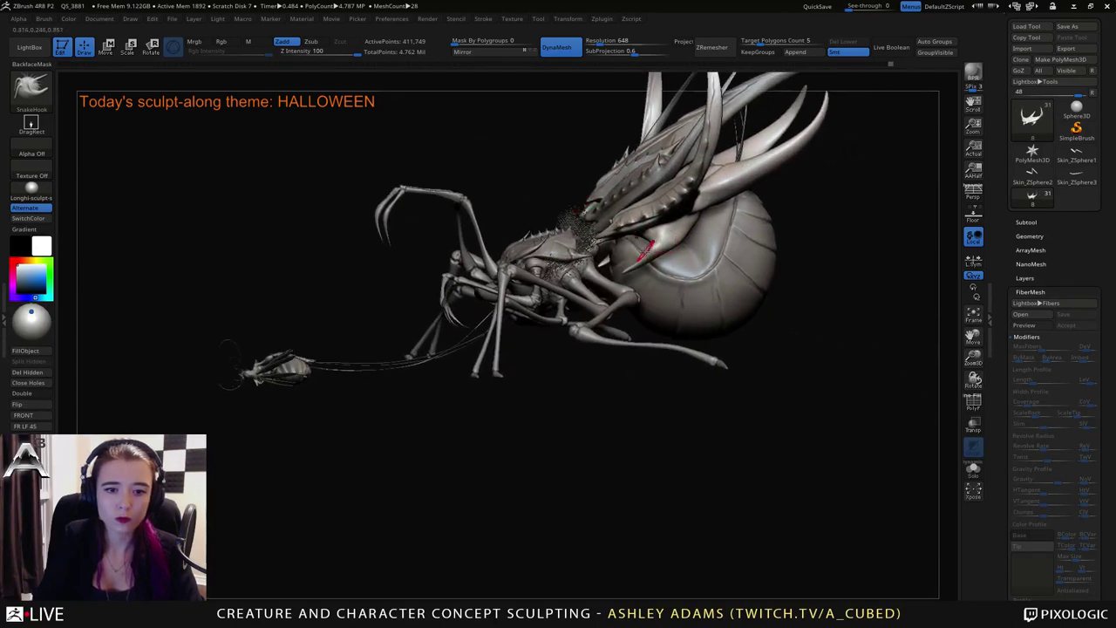
key(space)
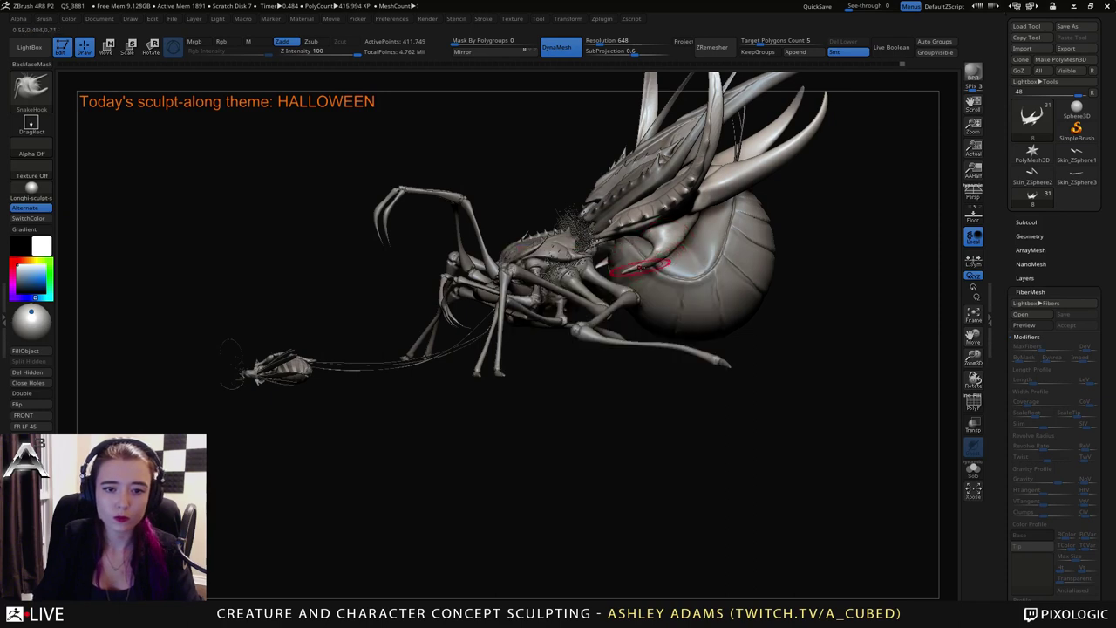
key(shift)
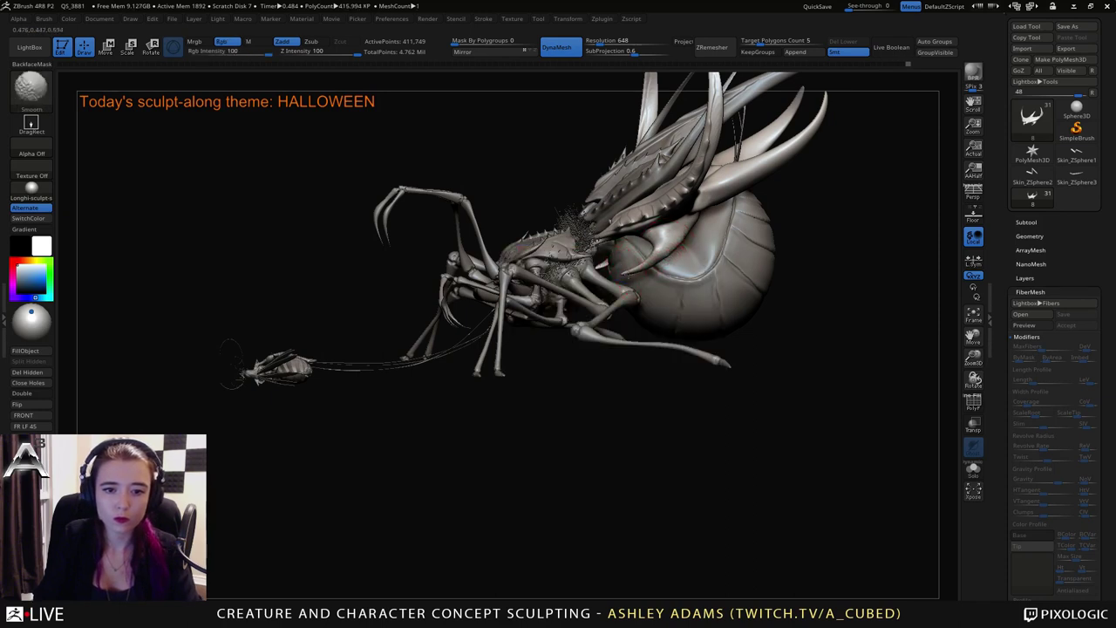
key(shift)
Carve grooves across the bases of the rear horns behind the shell with DamStandard.
right_drag(636, 280, 740, 268)
mouse_move(739, 267)
mouse_down()
mouse_move(602, 183)
mouse_move(727, 262)
mouse_move(715, 278)
mouse_up()
mouse_move(715, 280)
right_down()
mouse_move(667, 309)
mouse_move(671, 318)
mouse_move(683, 284)
right_up()
right_click(665, 312)
drag(683, 284, 661, 327)
key(b)
key(d)
key(s)
mouse_move(645, 221)
mouse_down()
mouse_move(685, 286)
mouse_move(704, 369)
mouse_up()
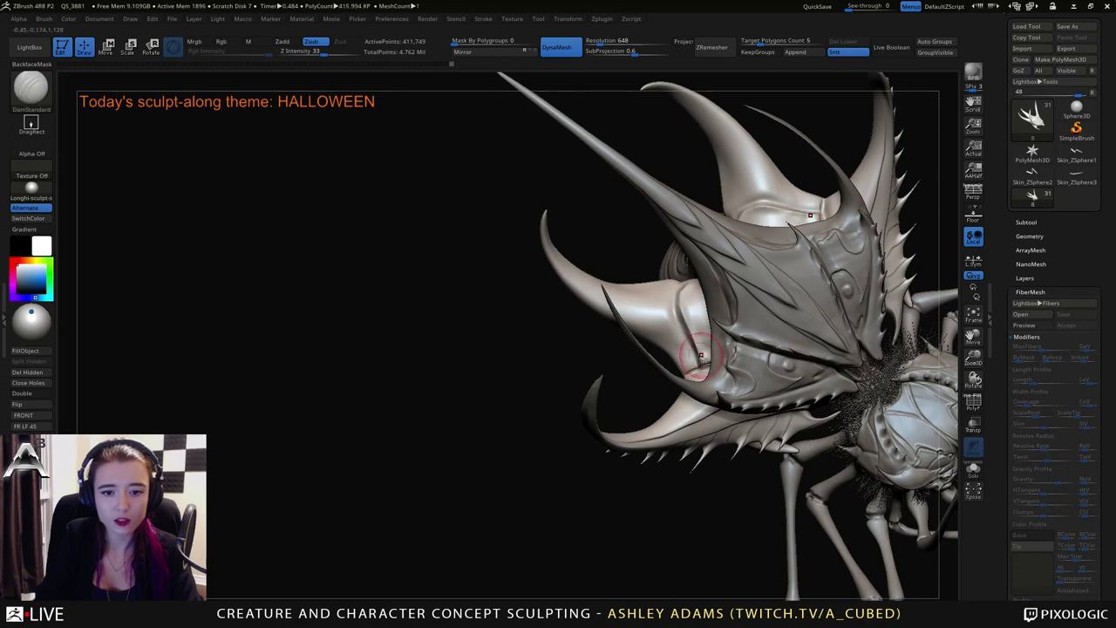
Crease the rear side of the horn bases beside the abdomen with DamStandard and undo the last stroke.
drag(475, 366, 595, 378)
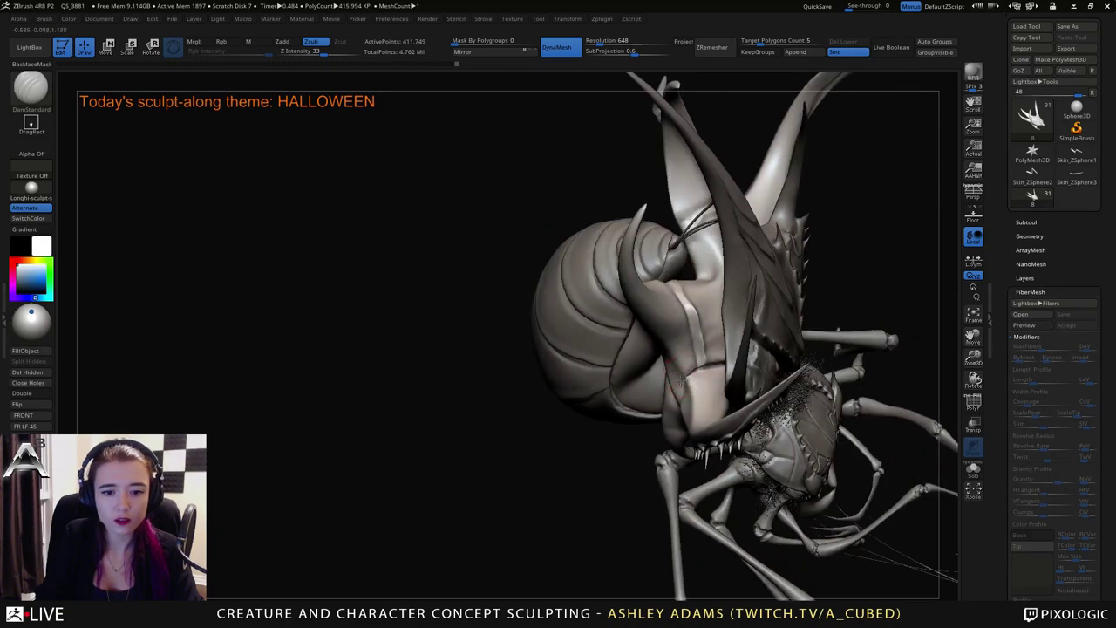
right_drag(684, 376, 660, 270)
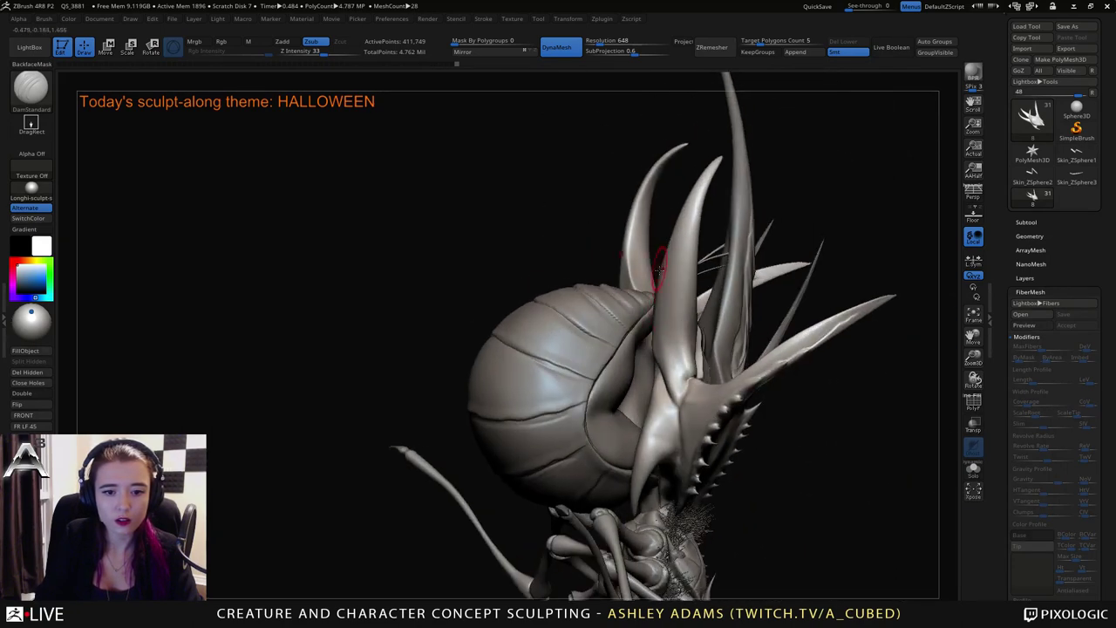
drag(660, 266, 654, 324)
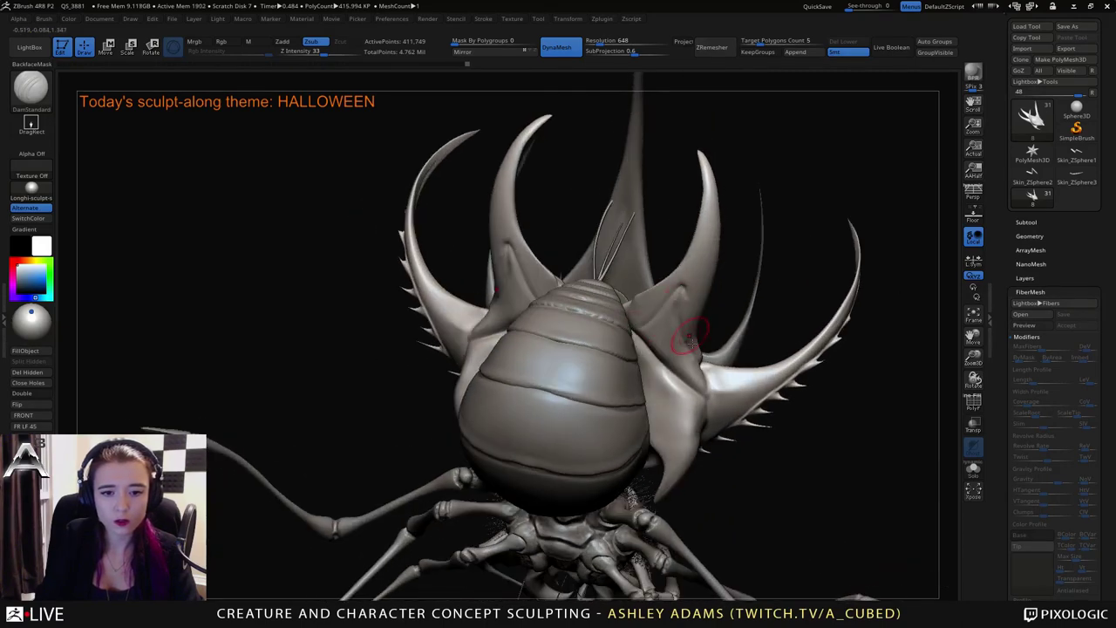
key(shift)
drag(637, 324, 677, 283)
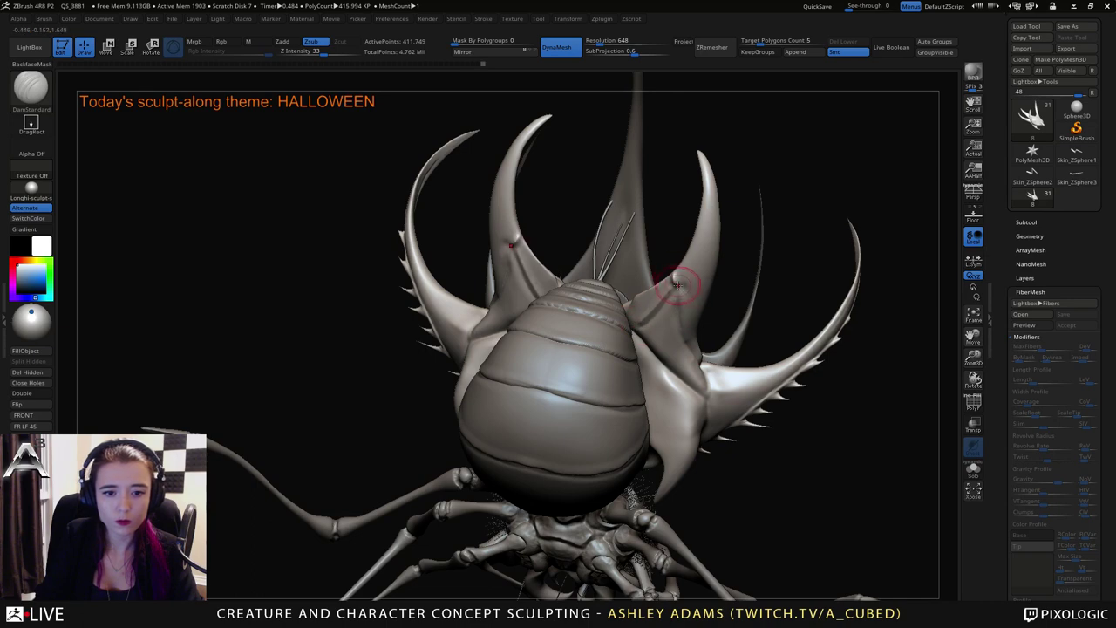
key(ctrl+z)
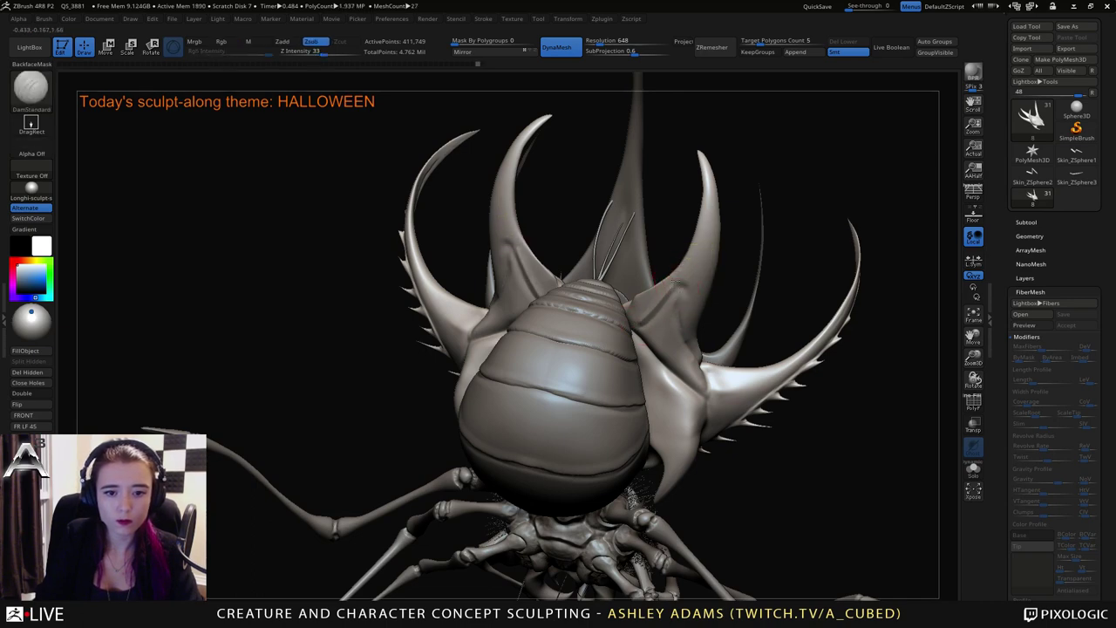
drag(774, 322, 701, 331)
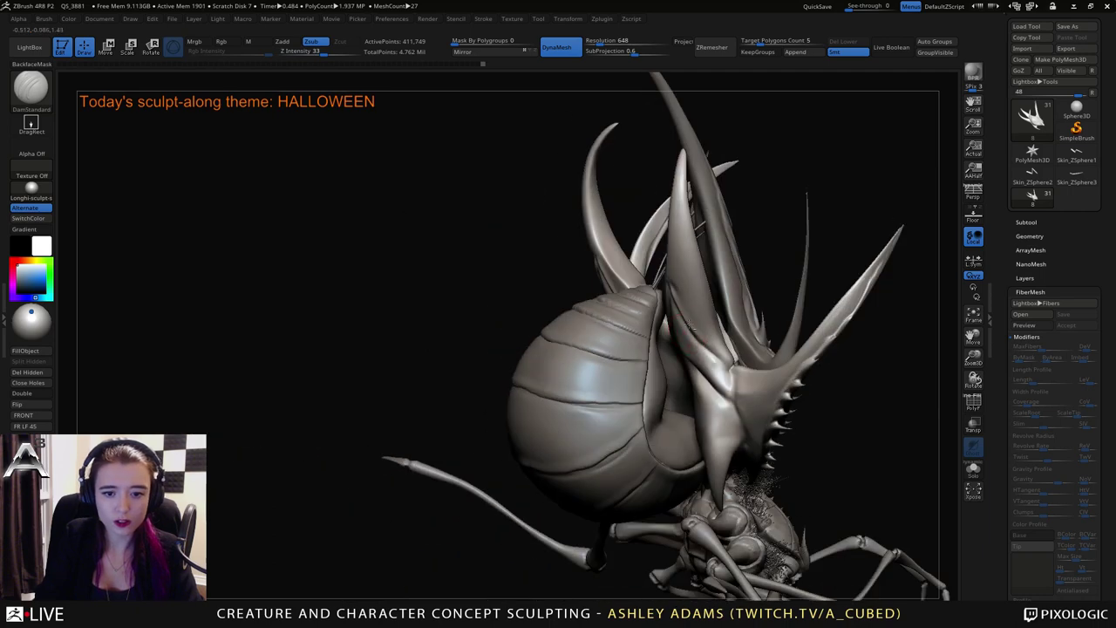
key(shift)
mouse_move(654, 261)
ctrl+right_down()
mouse_move(648, 299)
mouse_move(723, 386)
mouse_move(663, 320)
mouse_move(416, 206)
ctrl+right_up()
Switch to the hind legs and texture their surfaces with the ZBGs_Creature brush.
alt+click(554, 362)
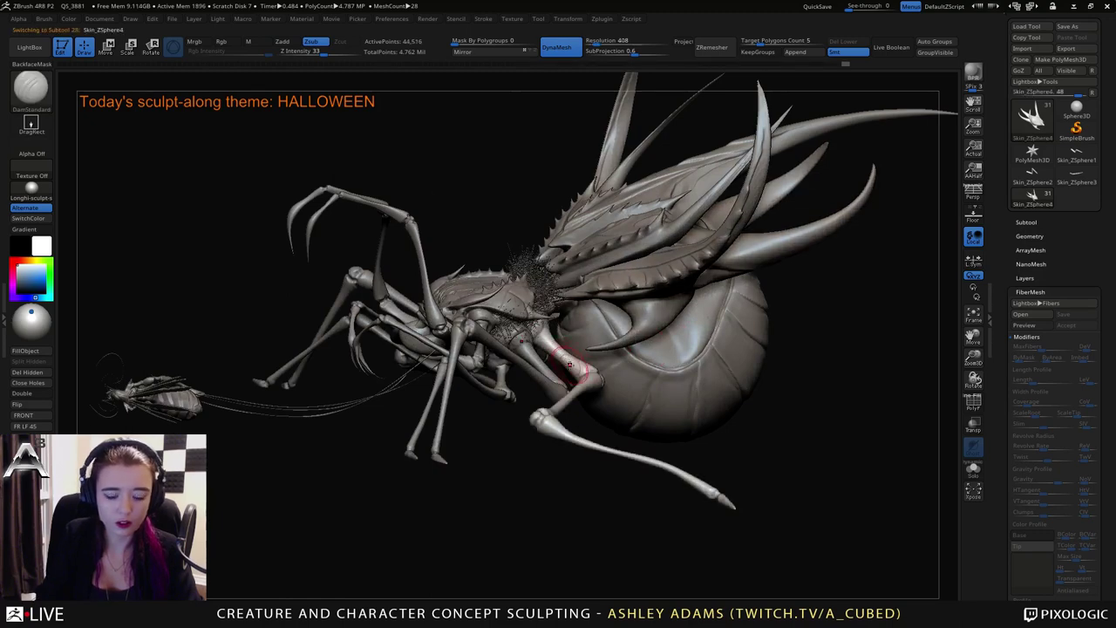
key(b)
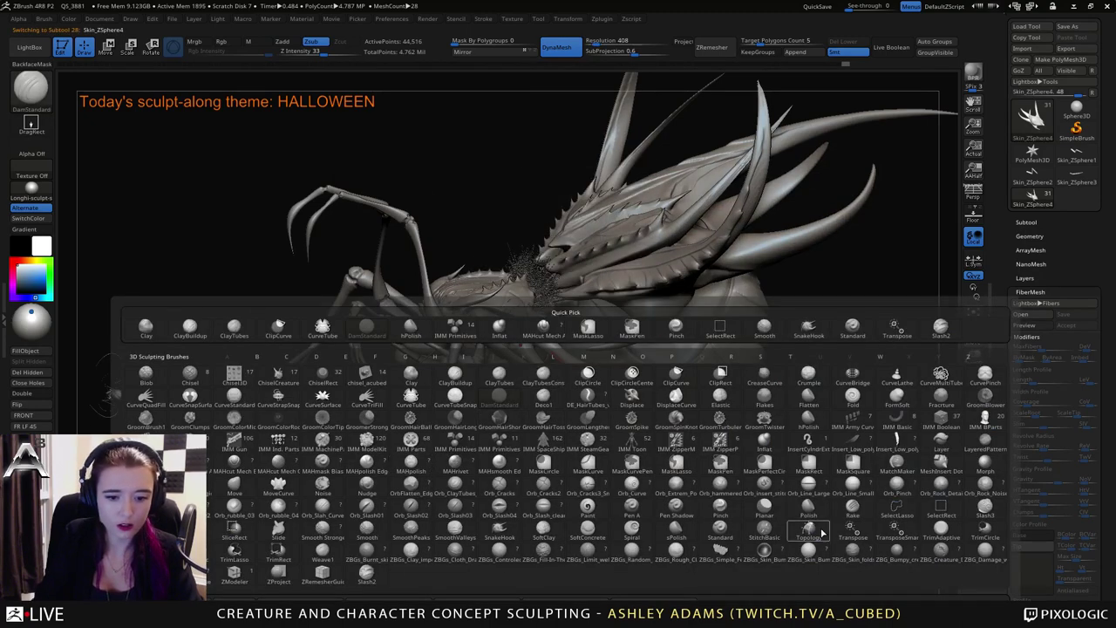
click(941, 552)
drag(909, 534, 646, 458)
right_drag(617, 449, 605, 368)
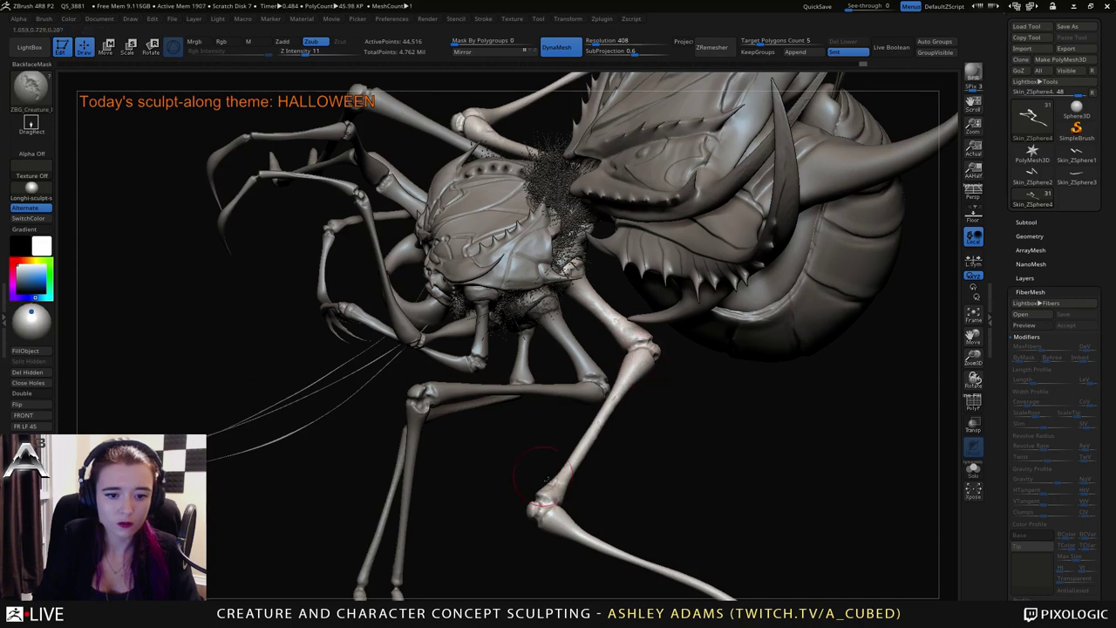
alt+drag(653, 443, 691, 345)
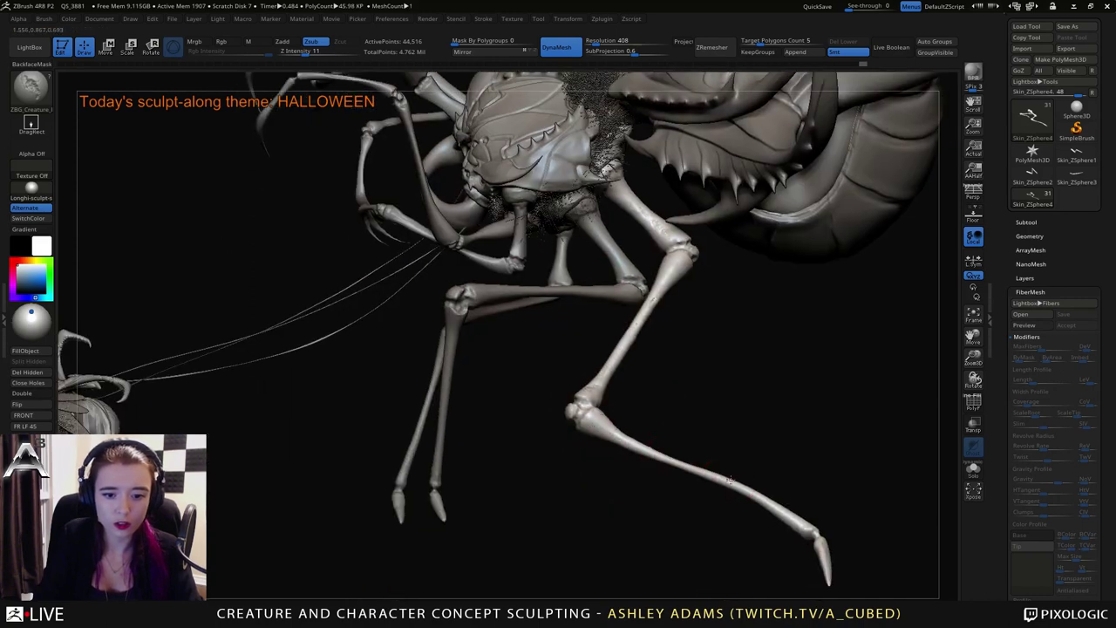
right_drag(795, 521, 592, 419)
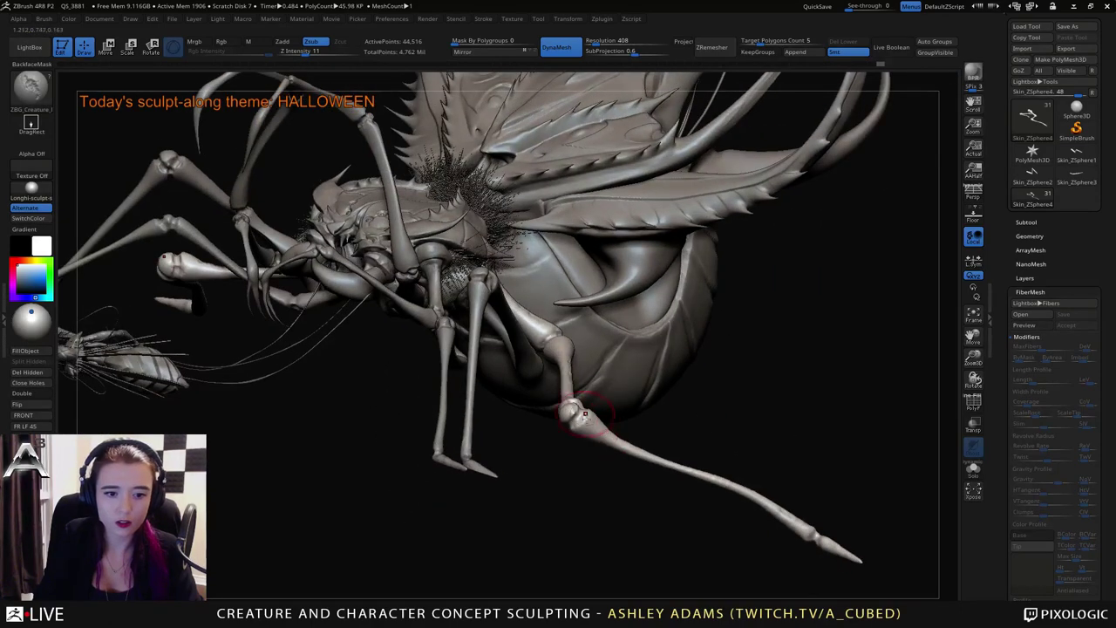
Switch to the middle legs and texture their segments with the ZBGs_Creature brush.
alt+click(477, 289)
right_drag(478, 291, 504, 304)
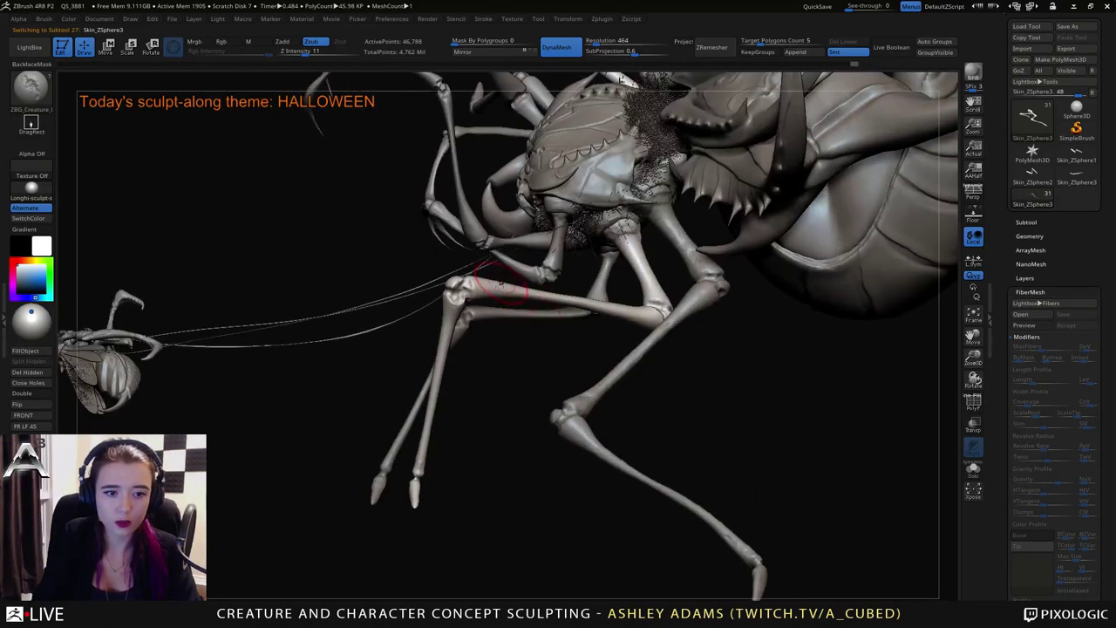
right_drag(546, 266, 582, 227)
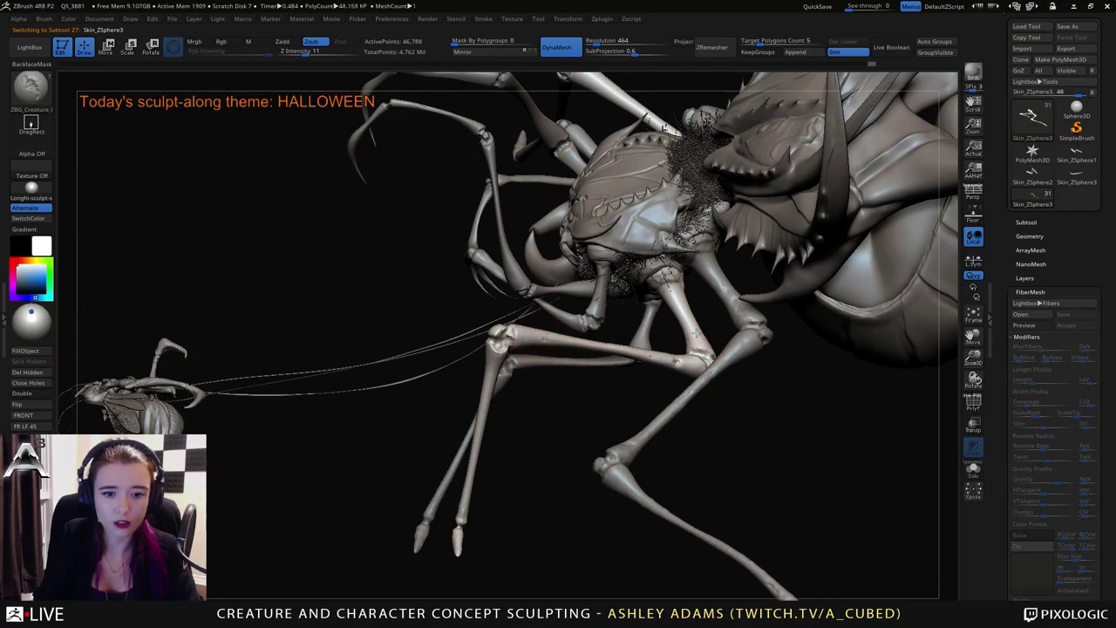
mouse_move(562, 283)
right_down()
mouse_move(686, 296)
mouse_move(723, 328)
mouse_move(724, 357)
right_up()
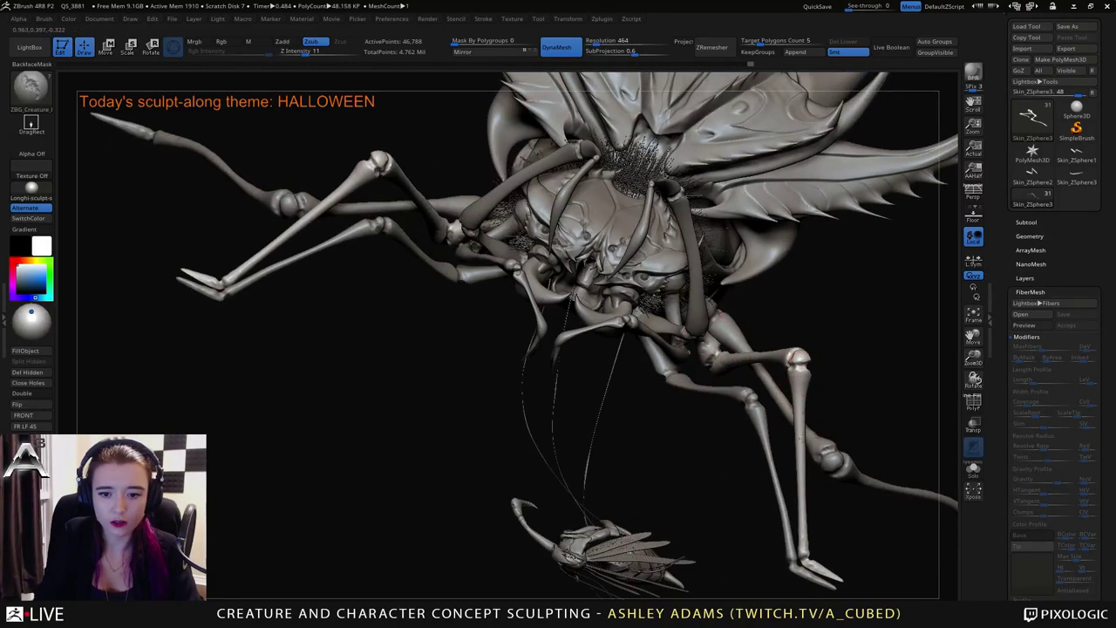
Switch to the front walking legs, remesh them at DynaMesh resolution 616 and texture their segments with the ZBGs_Creature brush.
alt+click(713, 385)
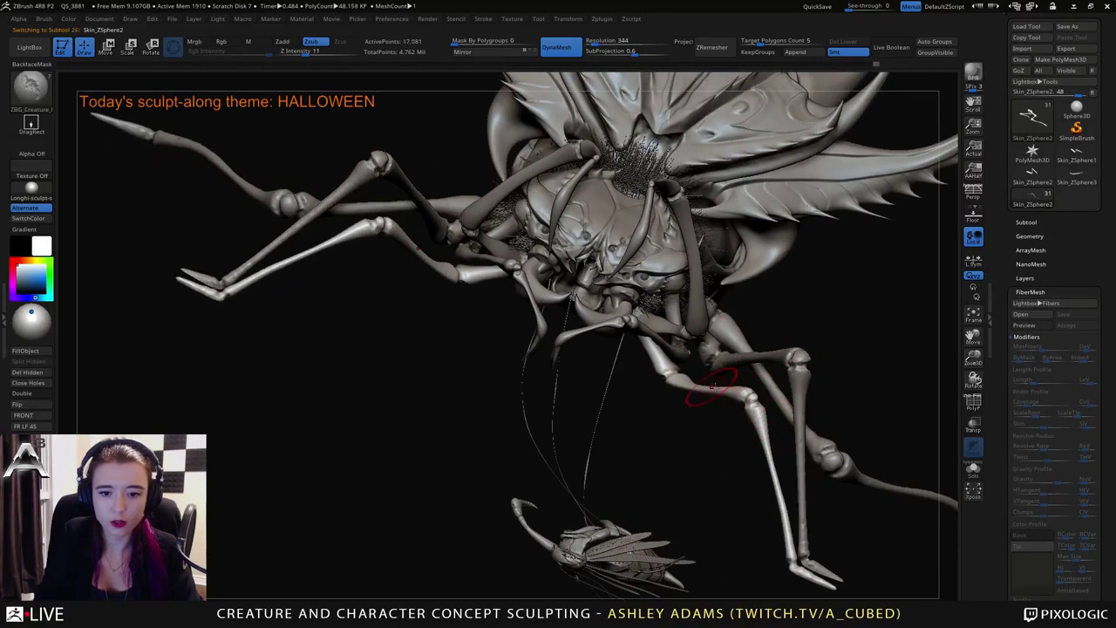
alt+drag(646, 343, 611, 275)
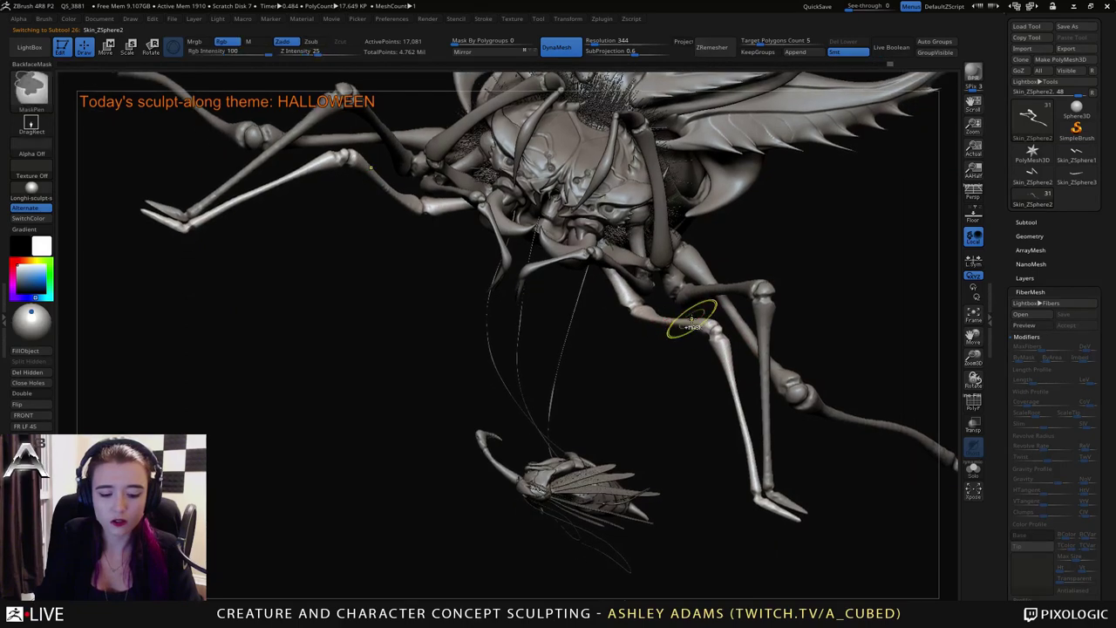
click(596, 43)
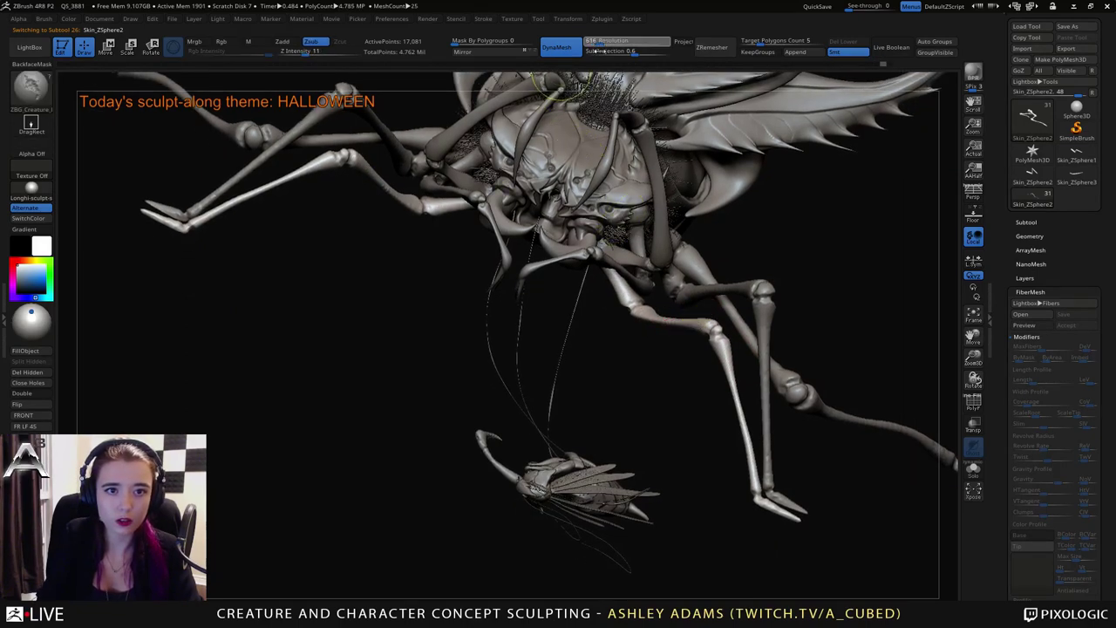
mouse_move(423, 354)
ctrl+mouse_down()
mouse_move(436, 359)
mouse_move(464, 319)
ctrl+mouse_up()
drag(621, 288, 652, 324)
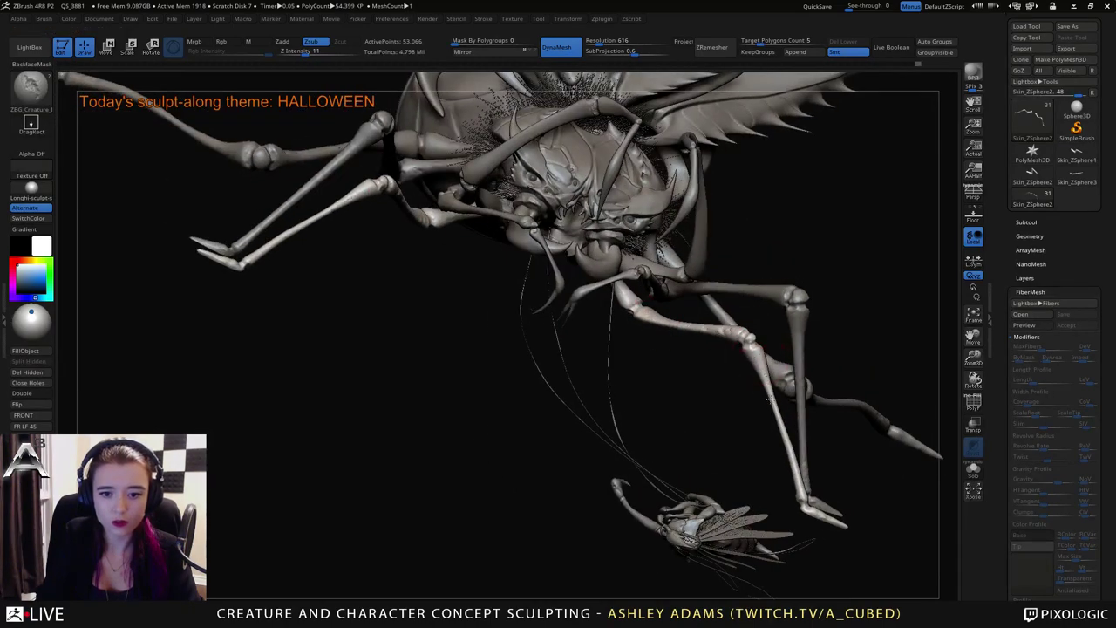
drag(773, 451, 703, 436)
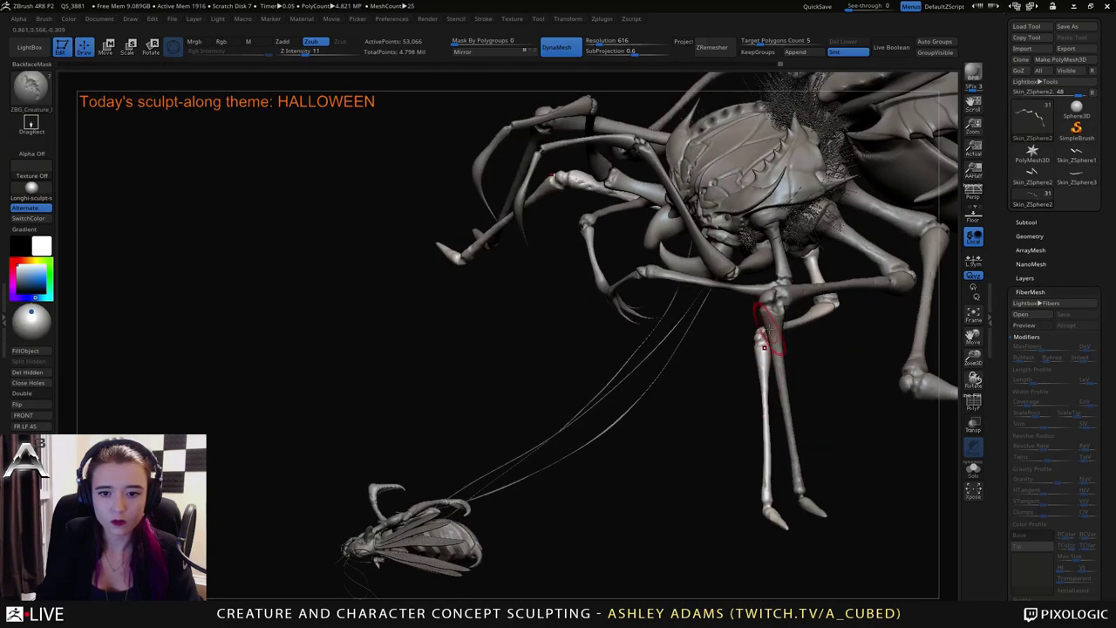
Switch to the long curved forelimbs above the head and texture their segments with the ZBGs_Creature brush.
alt+click(652, 185)
alt+drag(628, 128, 612, 244)
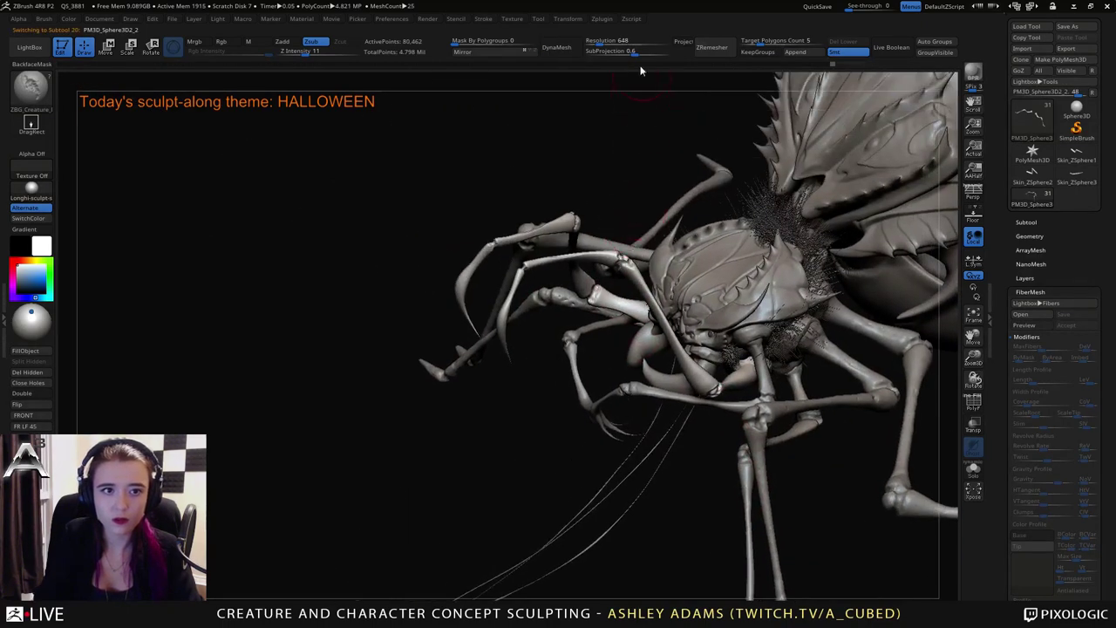
drag(680, 345, 661, 298)
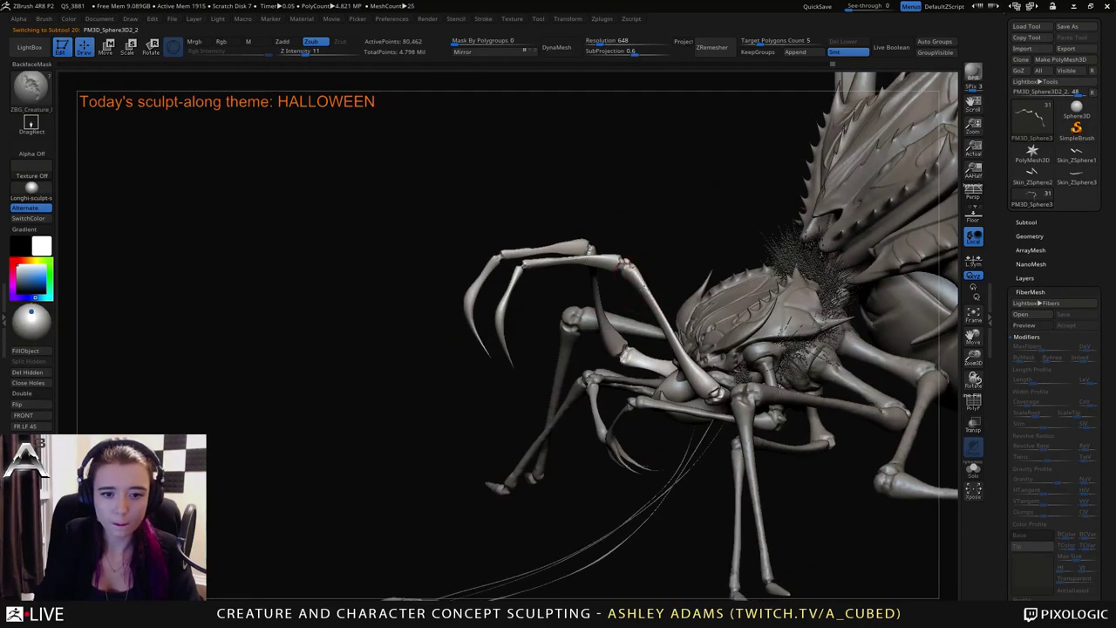
drag(694, 370, 704, 381)
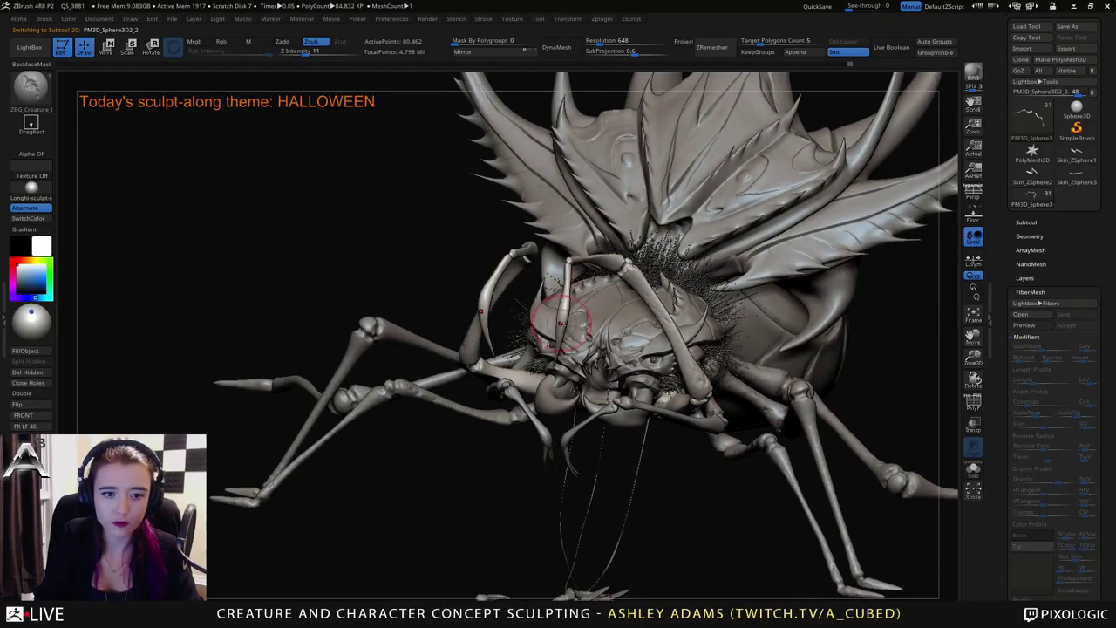
drag(615, 255, 634, 298)
mouse_move(573, 366)
right_down()
mouse_move(535, 375)
mouse_move(584, 360)
mouse_move(516, 373)
right_up()
Switch to the curved mandibles and texture their surfaces with the ZBGs_Creature brush.
alt+click(509, 382)
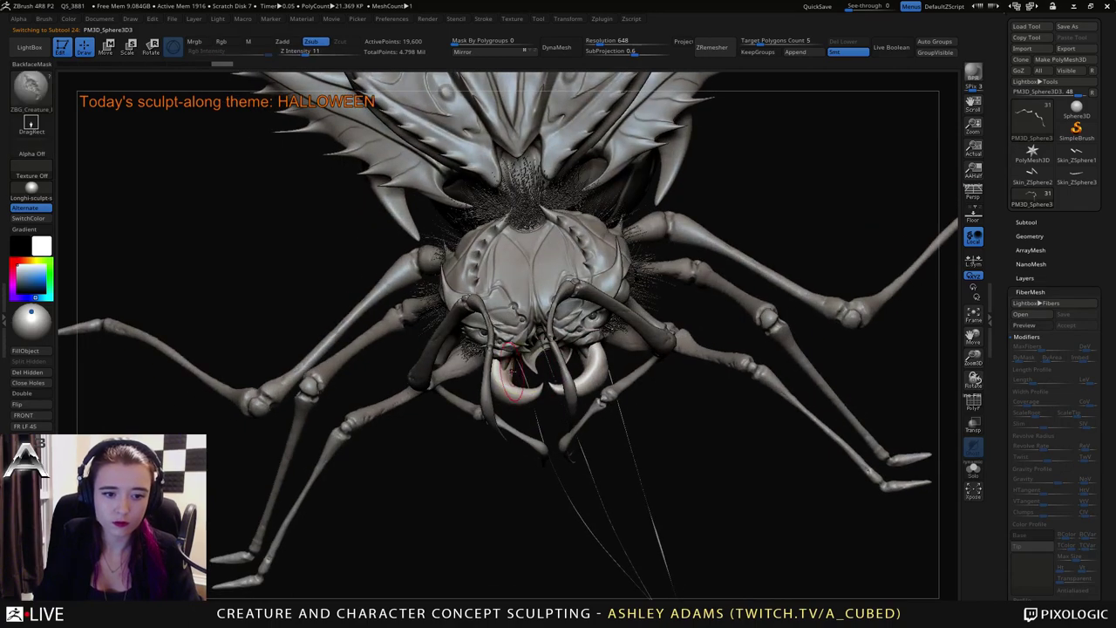
drag(502, 353, 583, 342)
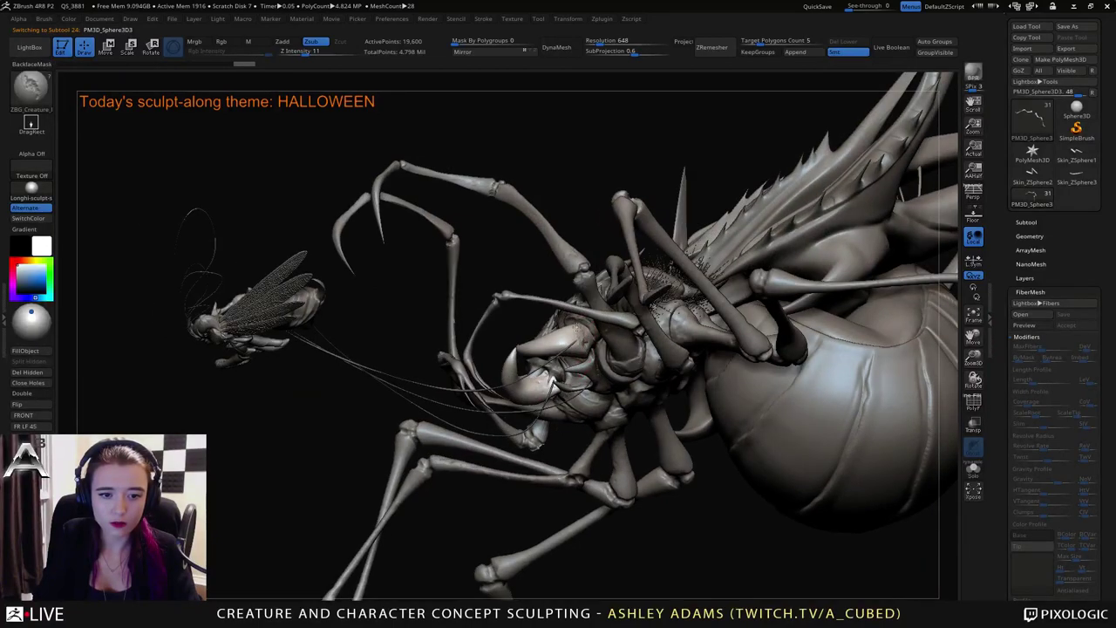
right_drag(552, 381, 654, 397)
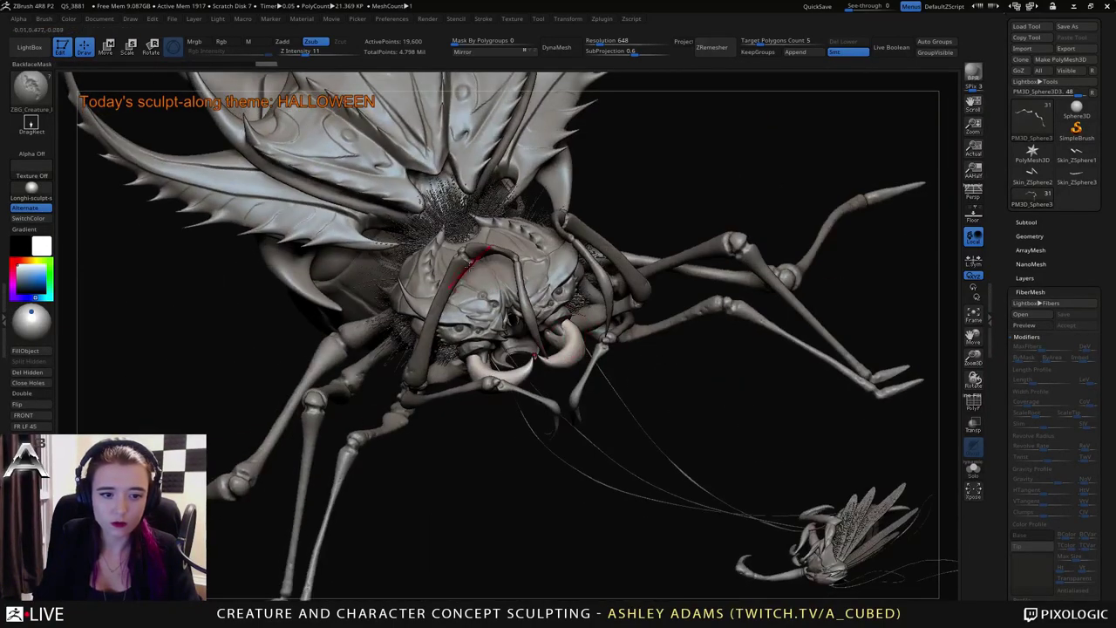
drag(471, 266, 554, 357)
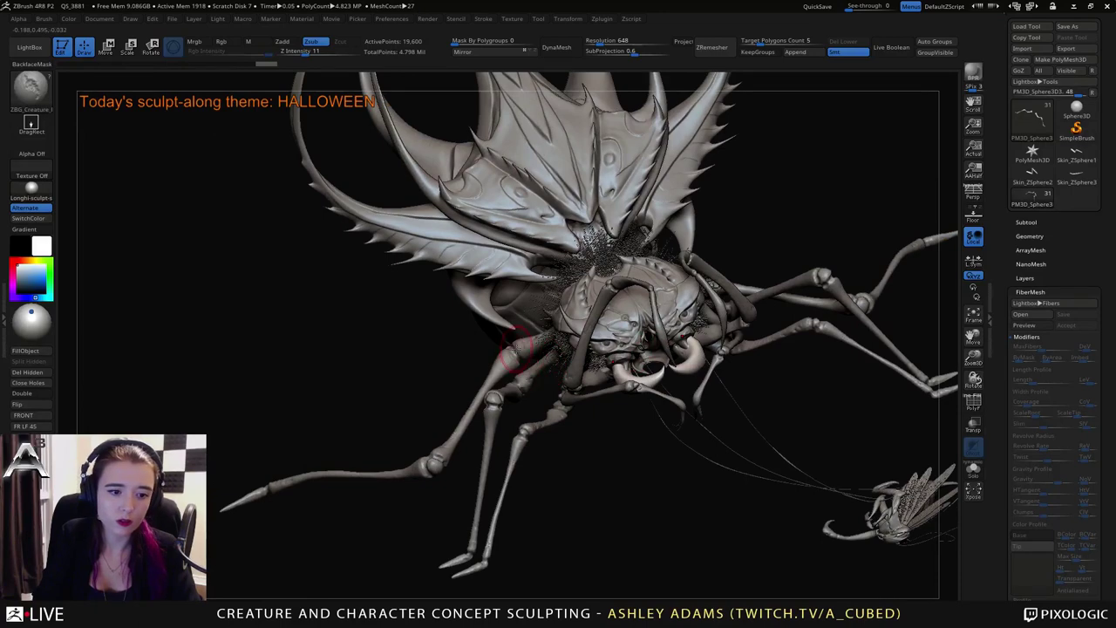
Select the hind legs and mask bands around their joints as areas for fiber growth.
alt+click(493, 370)
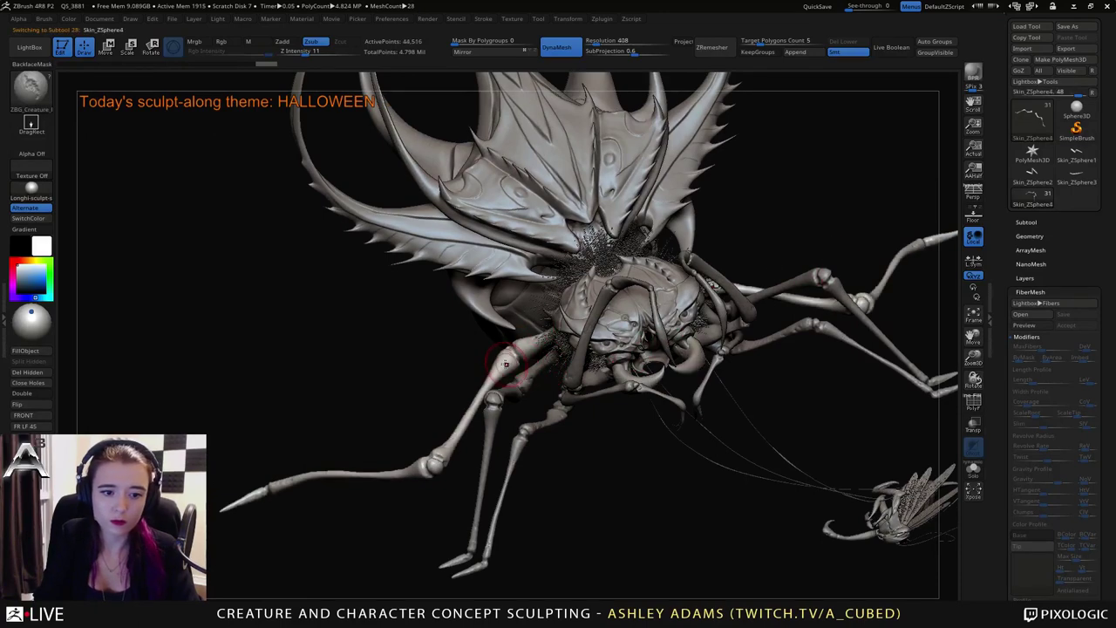
drag(467, 366, 506, 358)
right_click(474, 393)
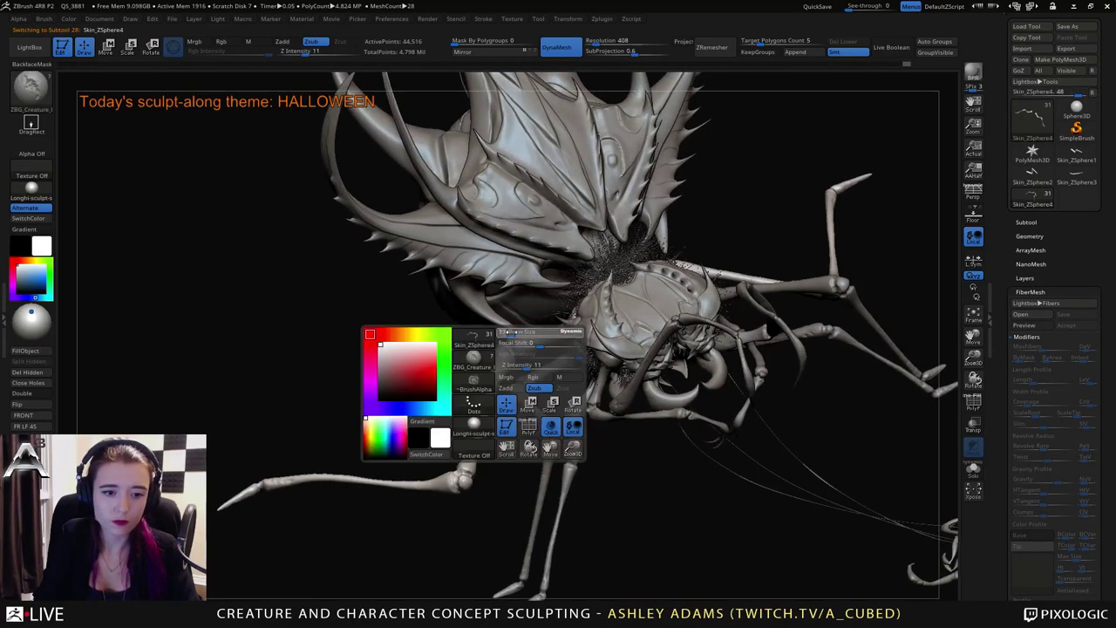
ctrl+right_drag(475, 391, 521, 235)
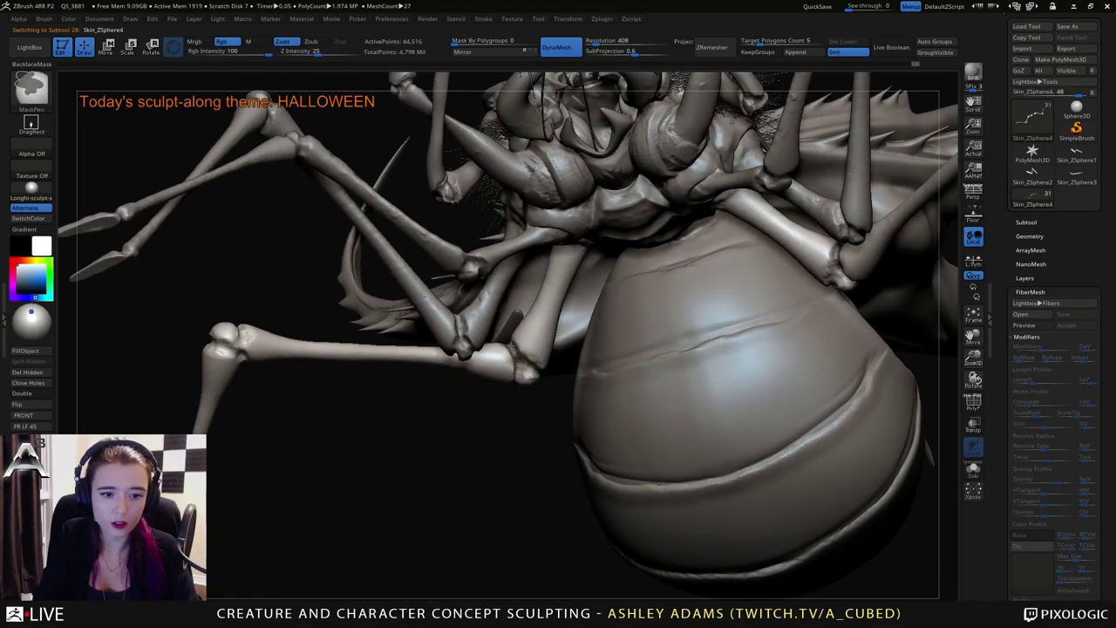
right_drag(512, 347, 534, 336)
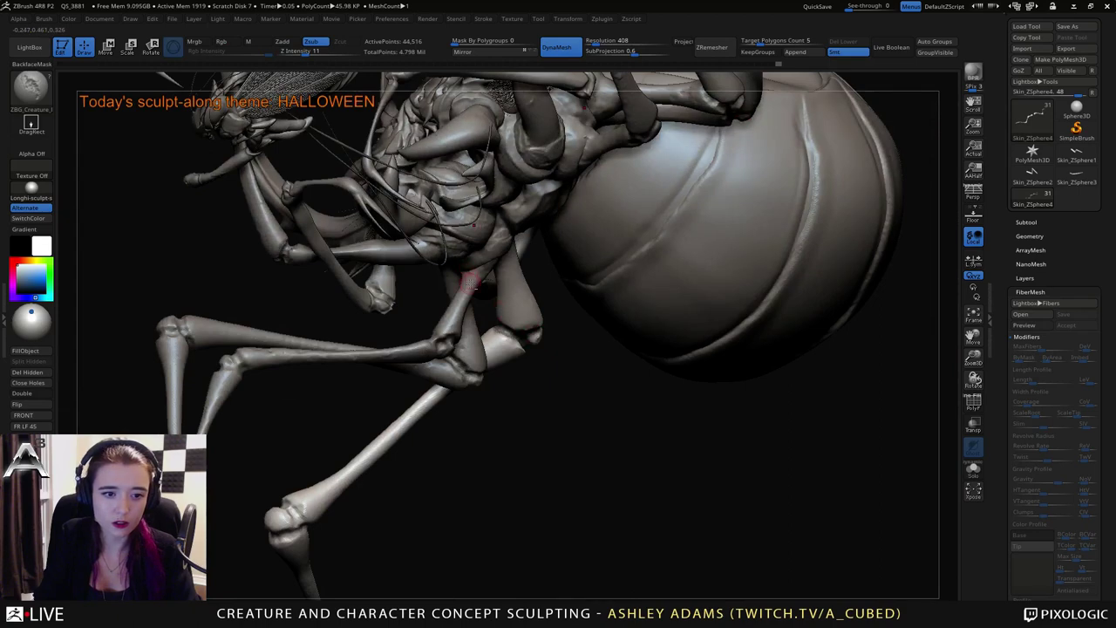
ctrl+right_drag(489, 372, 500, 316)
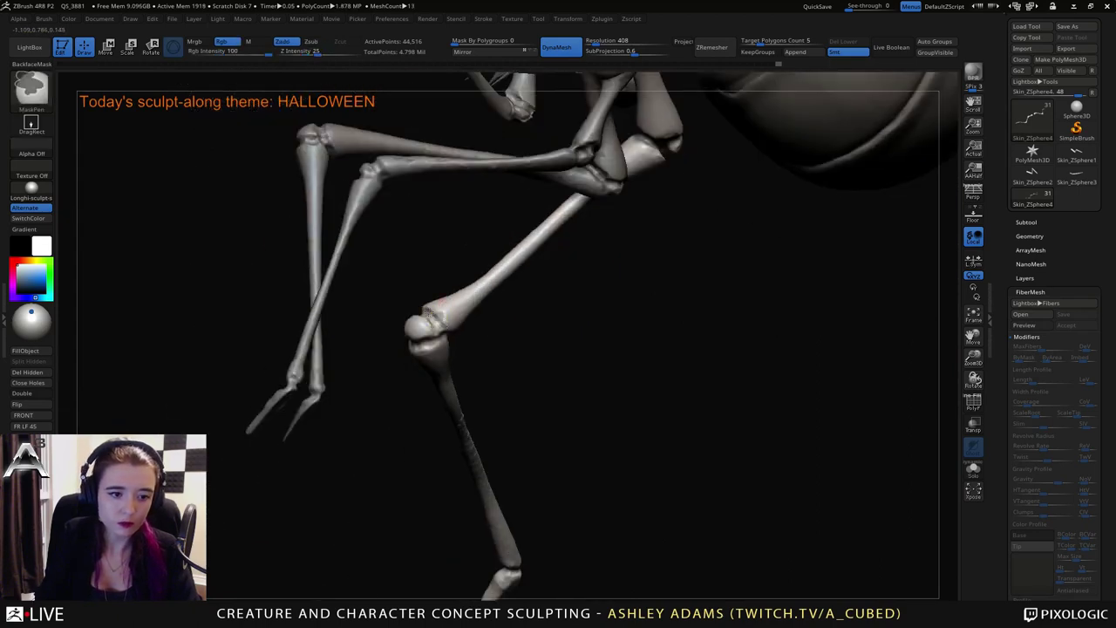
right_drag(430, 314, 470, 261)
Preview FiberMesh on the masked hind-leg joints and set the fiber Length to about 42.5 and MaxFibers to about 9.5.
click(1033, 325)
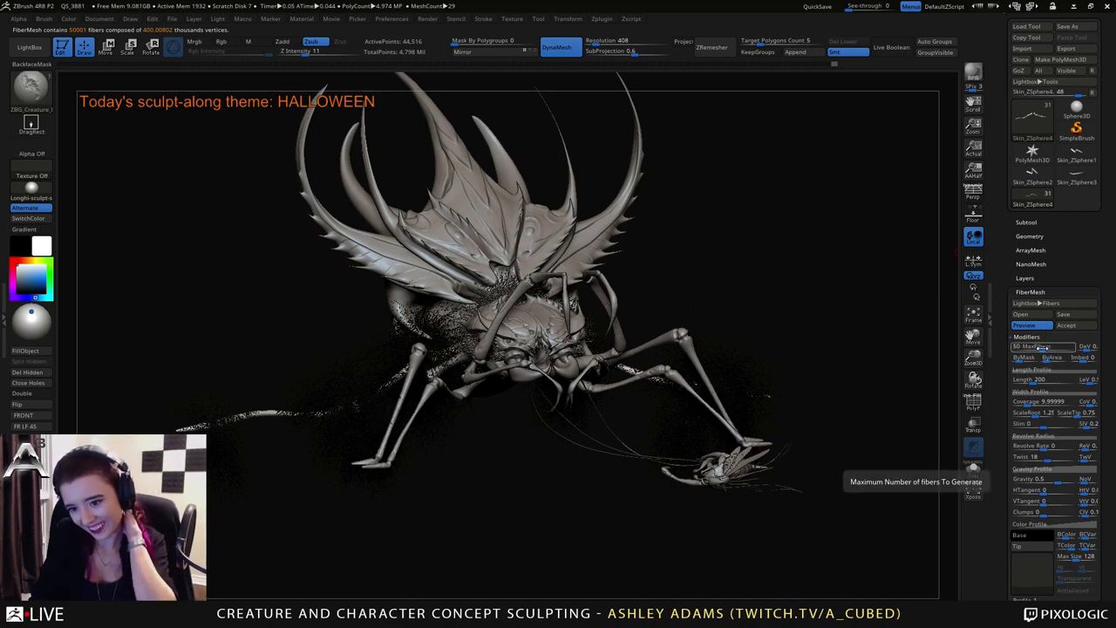
click(1031, 381)
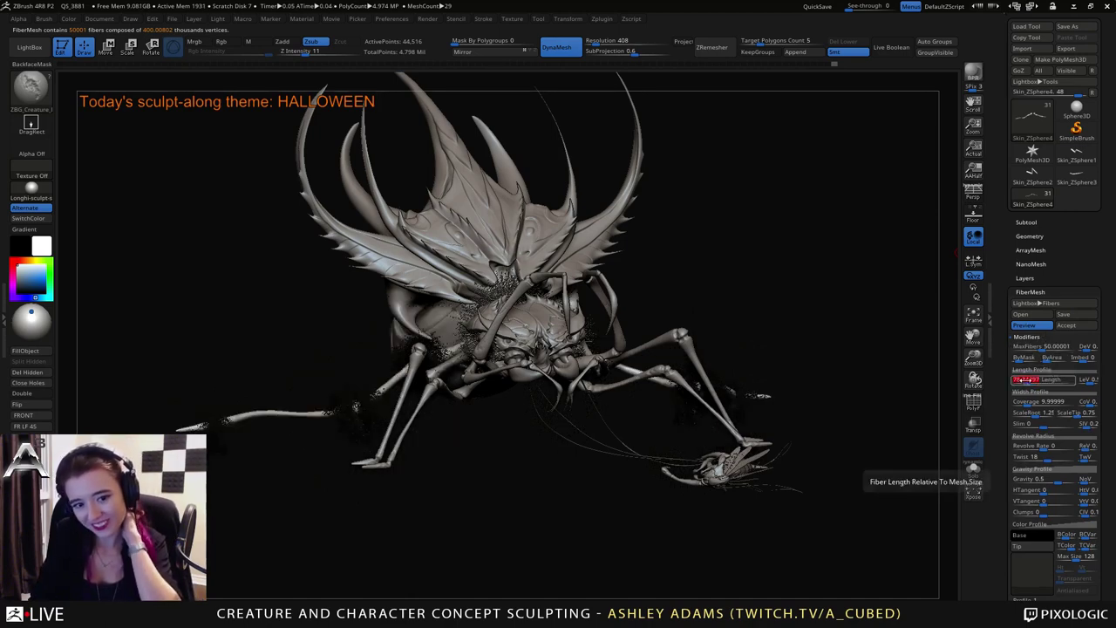
click(1024, 381)
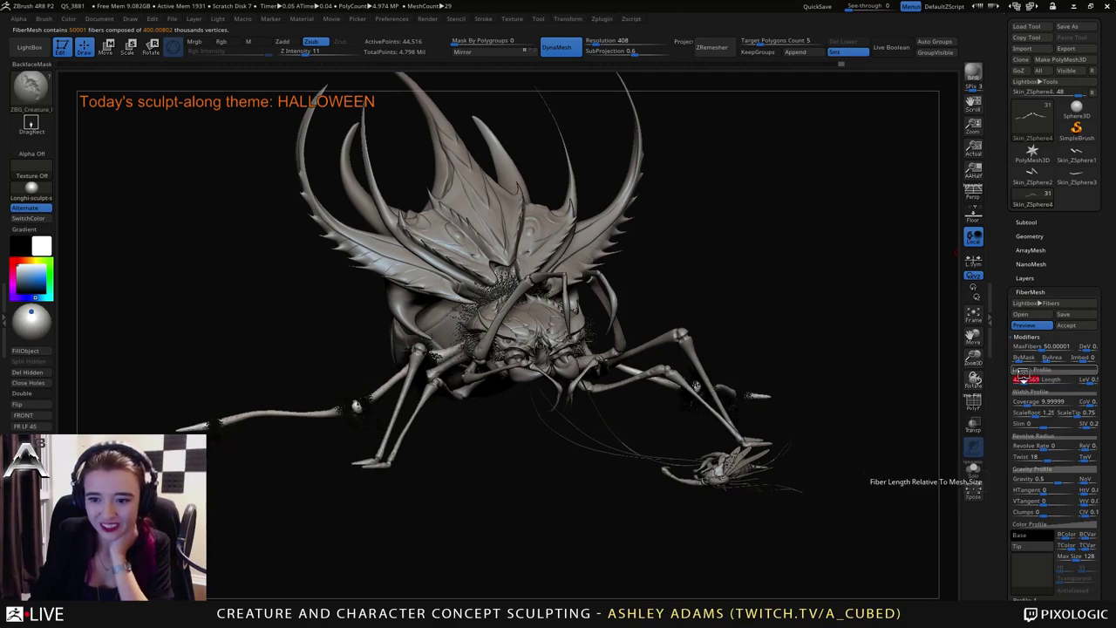
click(1030, 350)
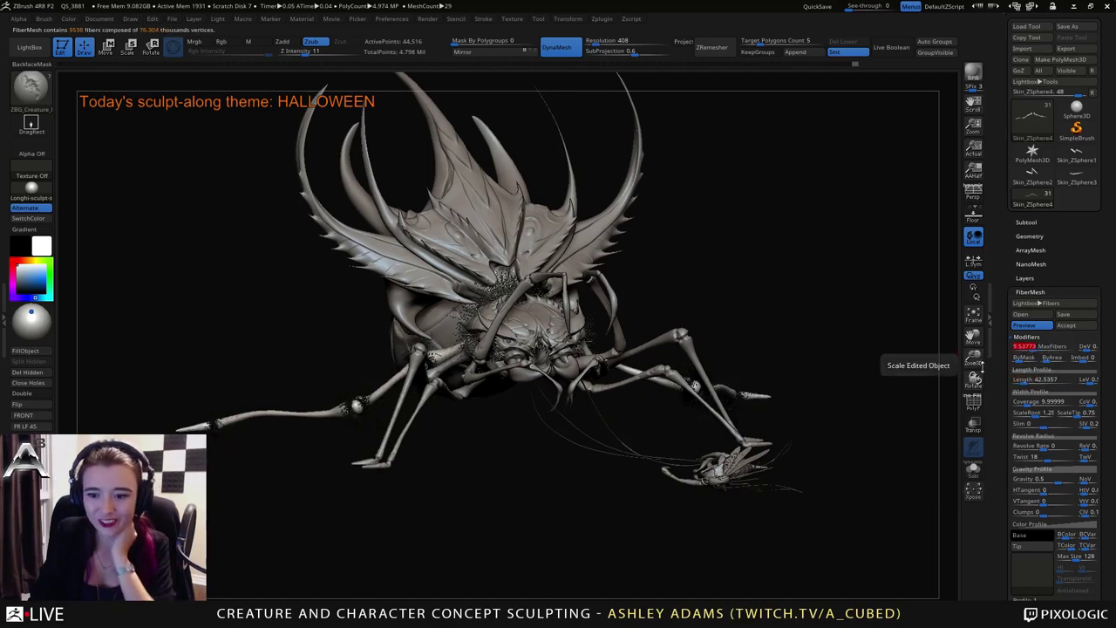
Set the base and tip colors of the hind-leg fibers to white.
click(1035, 535)
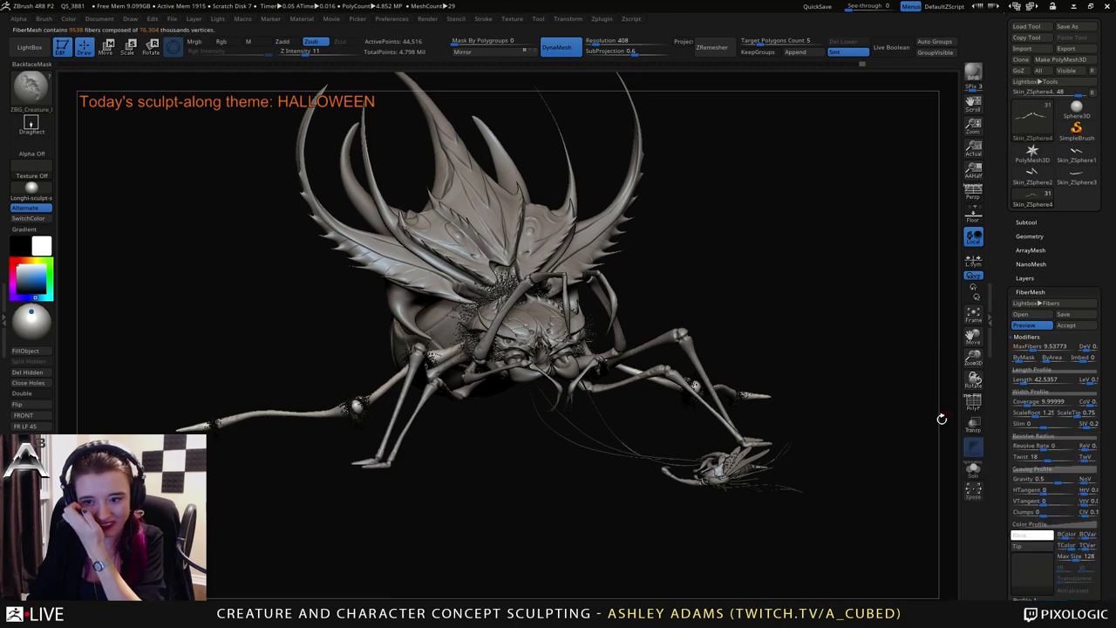
click(1031, 546)
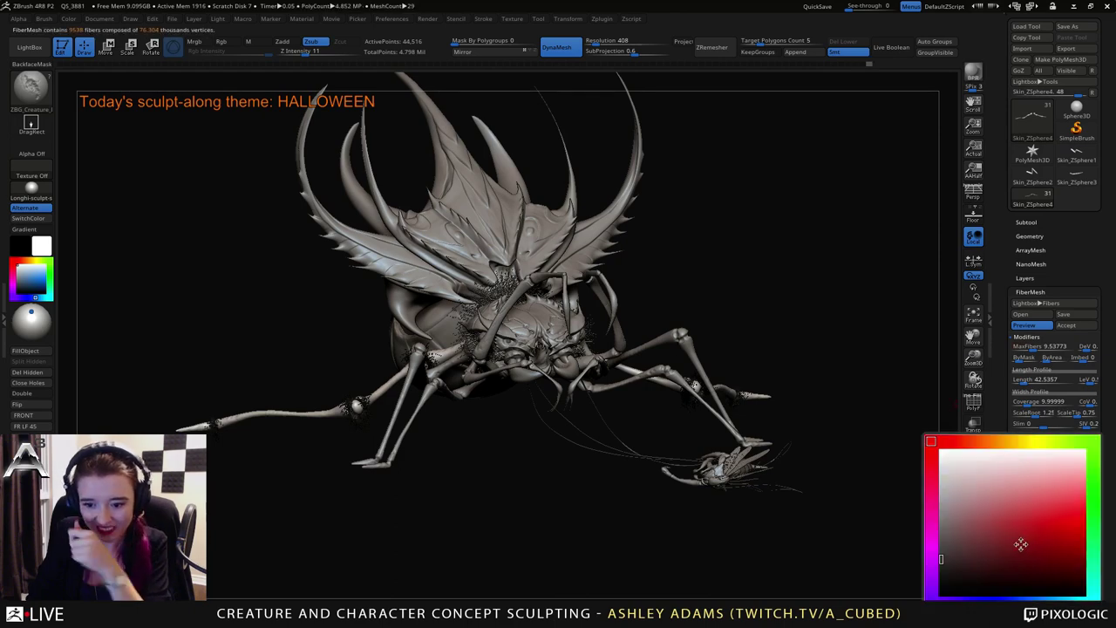
click(937, 449)
mouse_move(665, 346)
right_down()
mouse_move(601, 383)
mouse_move(751, 524)
right_up()
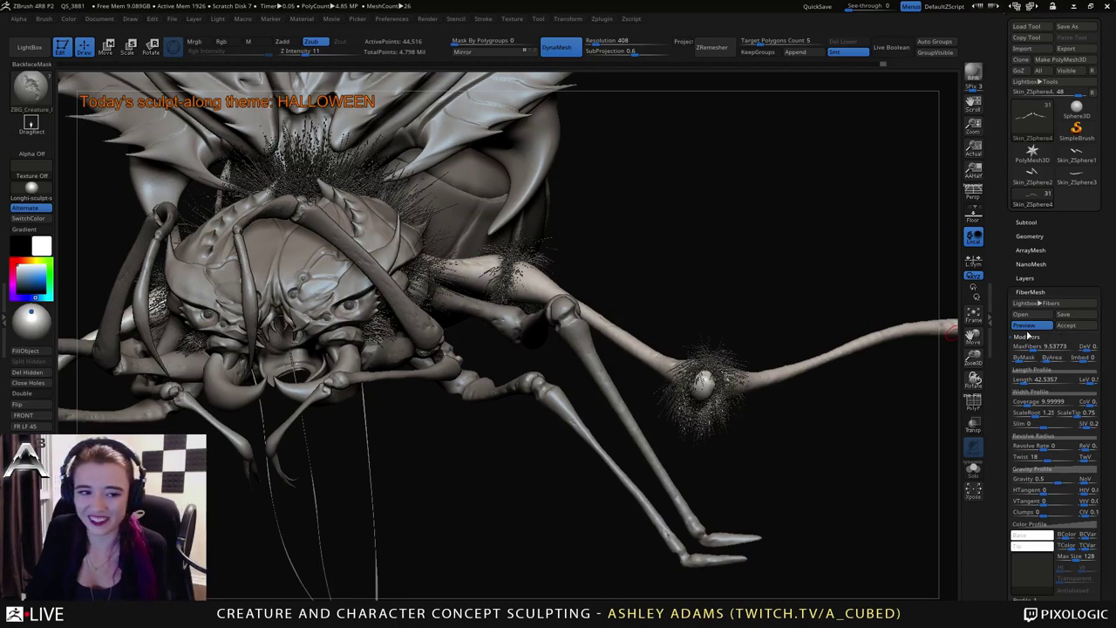
Try extremely long fibers with MaxFibers at about 10.9, and reduce their Length to about 105.
drag(1031, 347, 1054, 380)
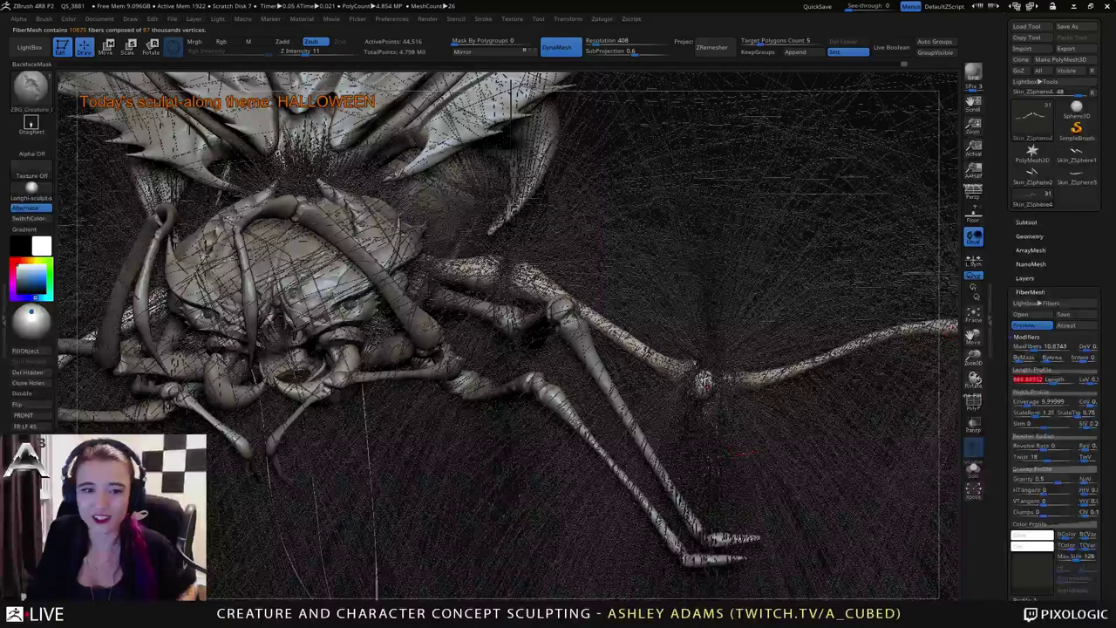
mouse_move(702, 414)
mouse_down()
mouse_move(745, 427)
mouse_move(753, 357)
mouse_move(831, 391)
mouse_move(765, 434)
mouse_up()
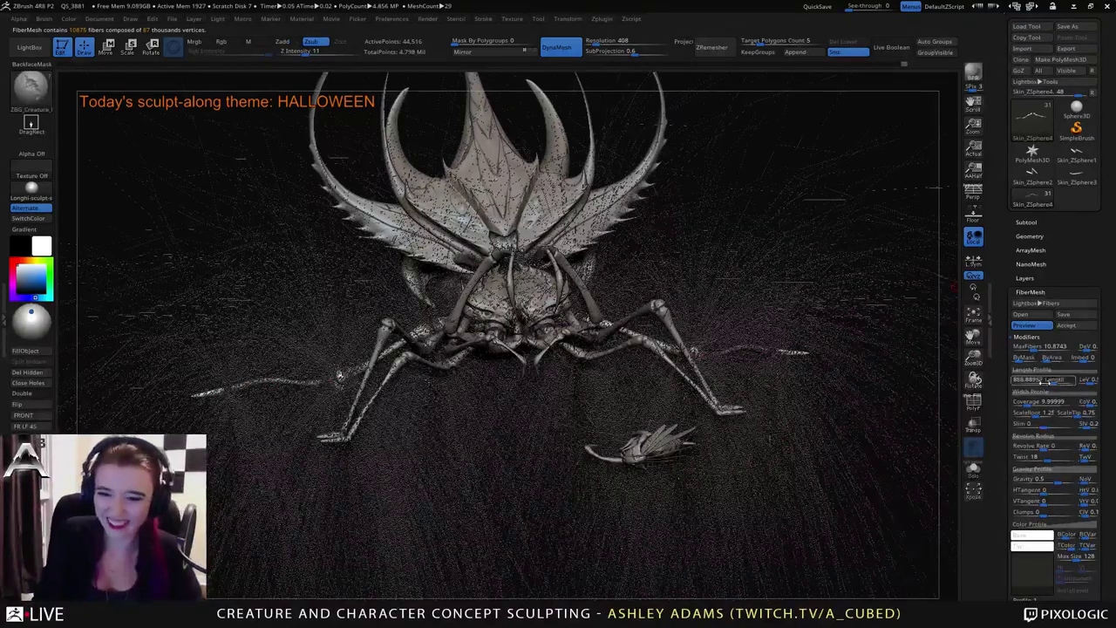
drag(1051, 380, 1050, 380)
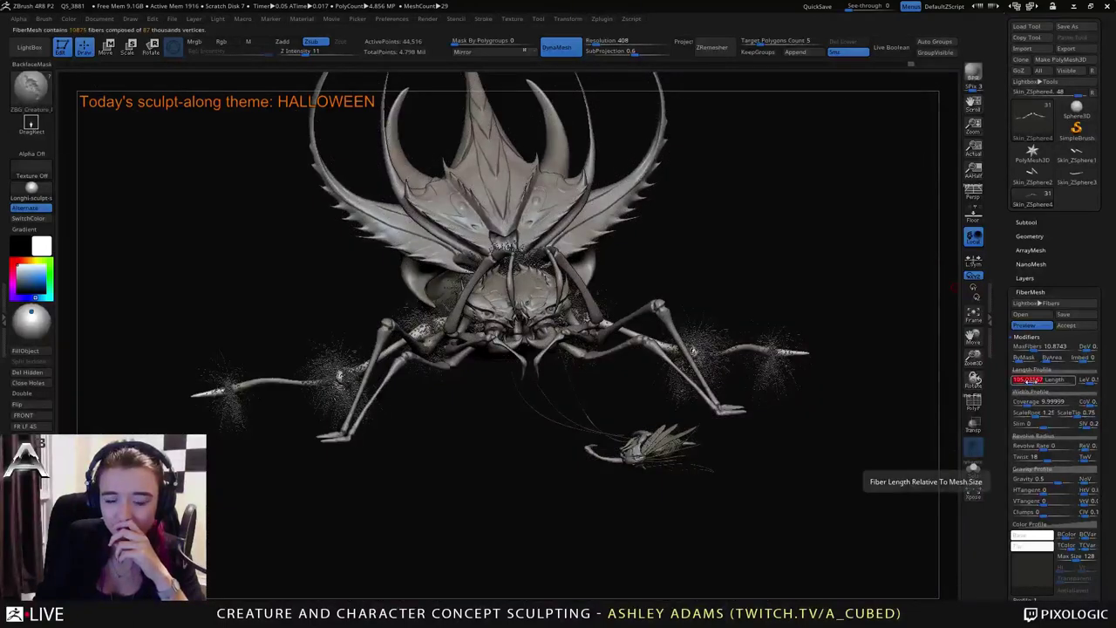
Thin out and shorten the joint hairs by setting Length to about 31.25 and MaxFibers to about 0.45.
drag(1030, 380, 1026, 348)
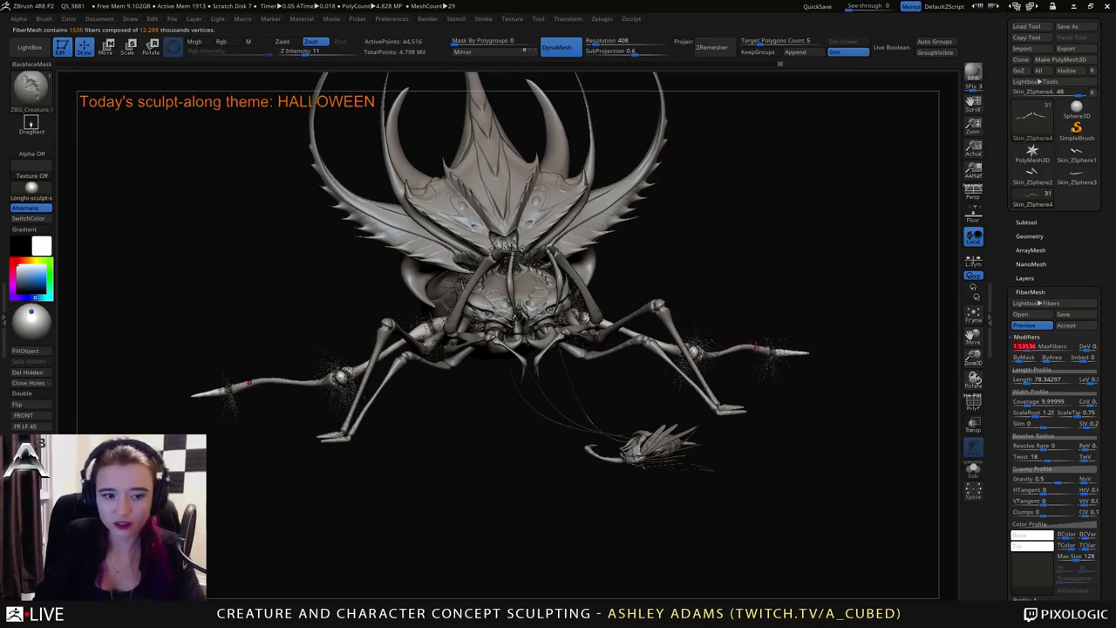
drag(750, 375, 872, 541)
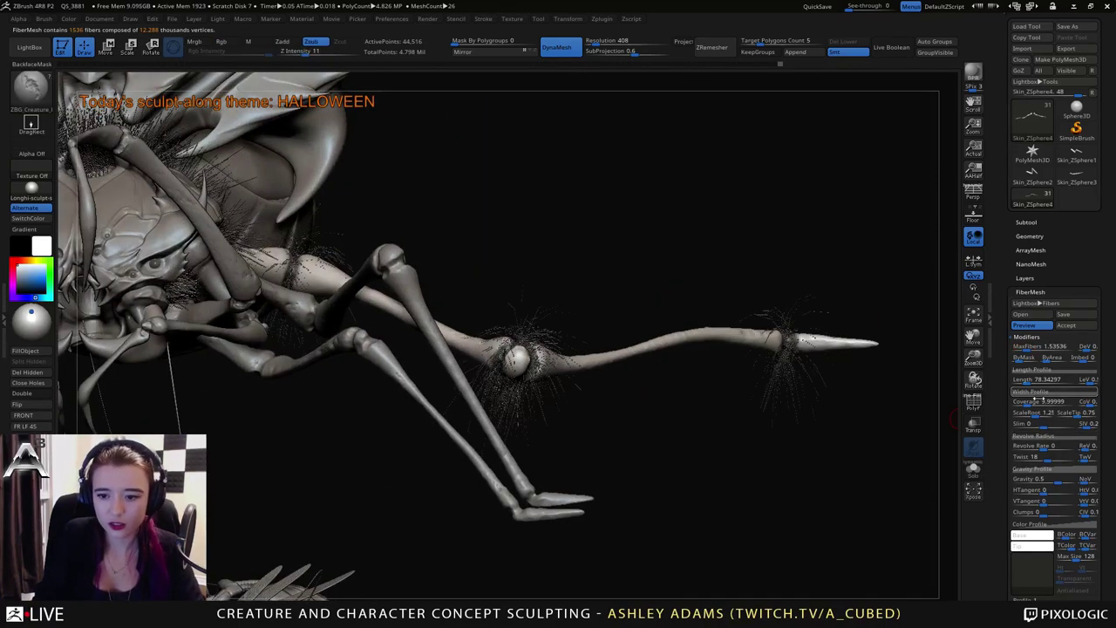
drag(1018, 381, 1023, 347)
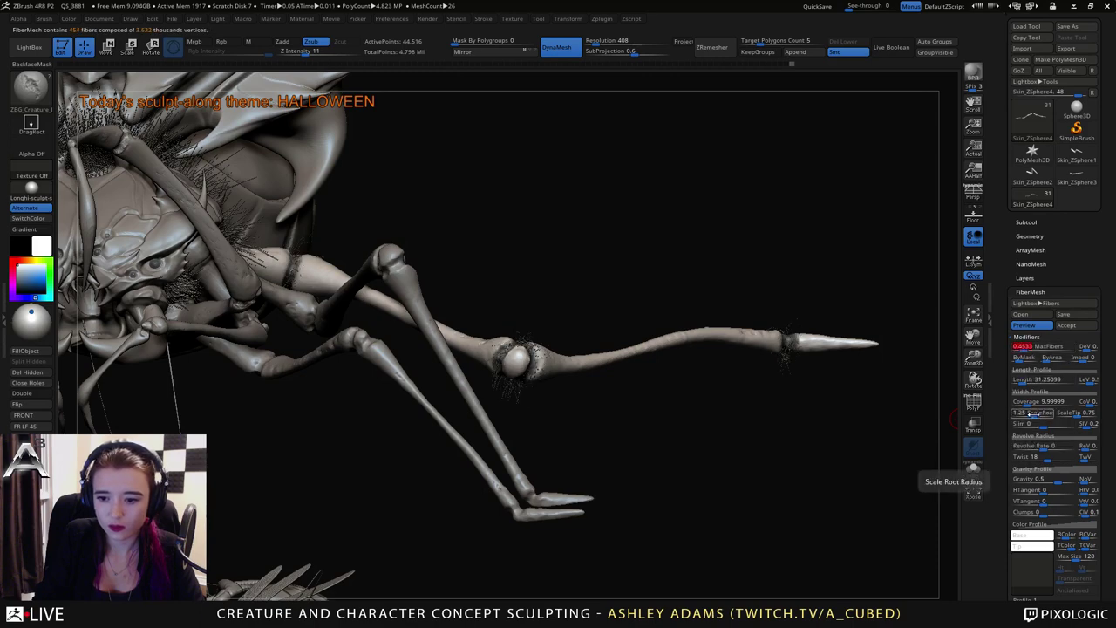
Straighten and thicken the joint hairs with Twist 0, Gravity about 0.011 and Coverage about 31.3.
drag(1038, 457, 1042, 457)
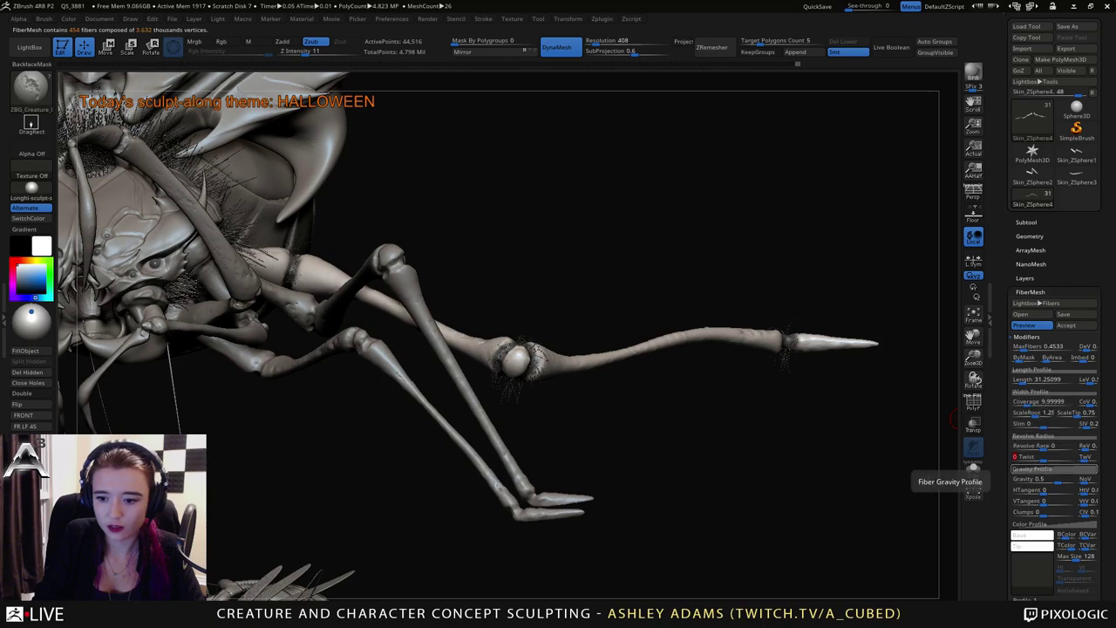
drag(1047, 480, 1044, 479)
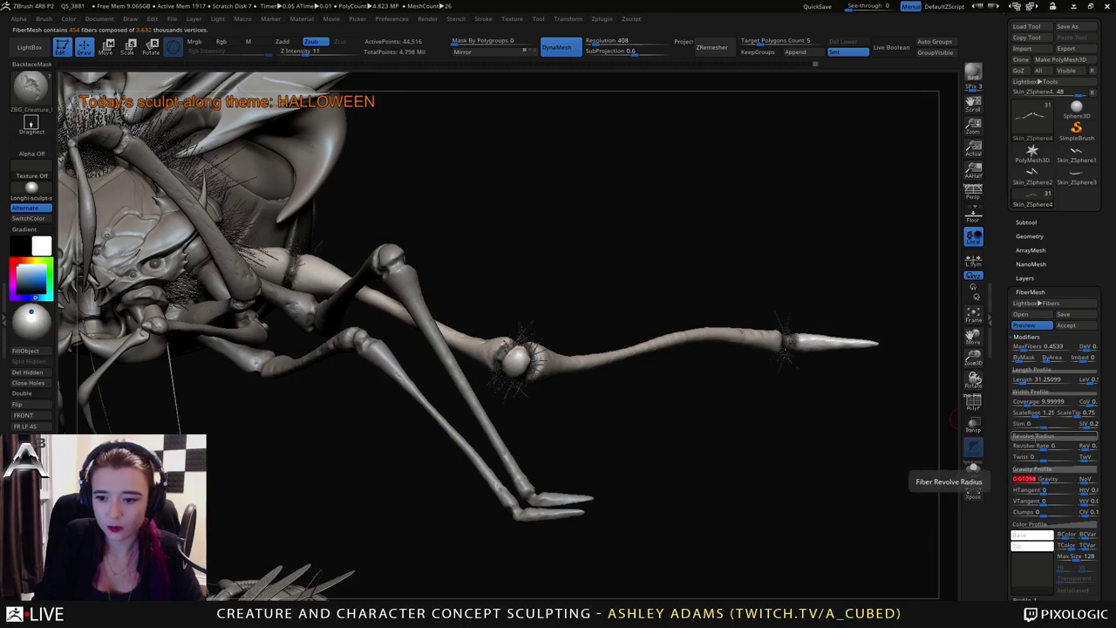
drag(1027, 404, 1032, 404)
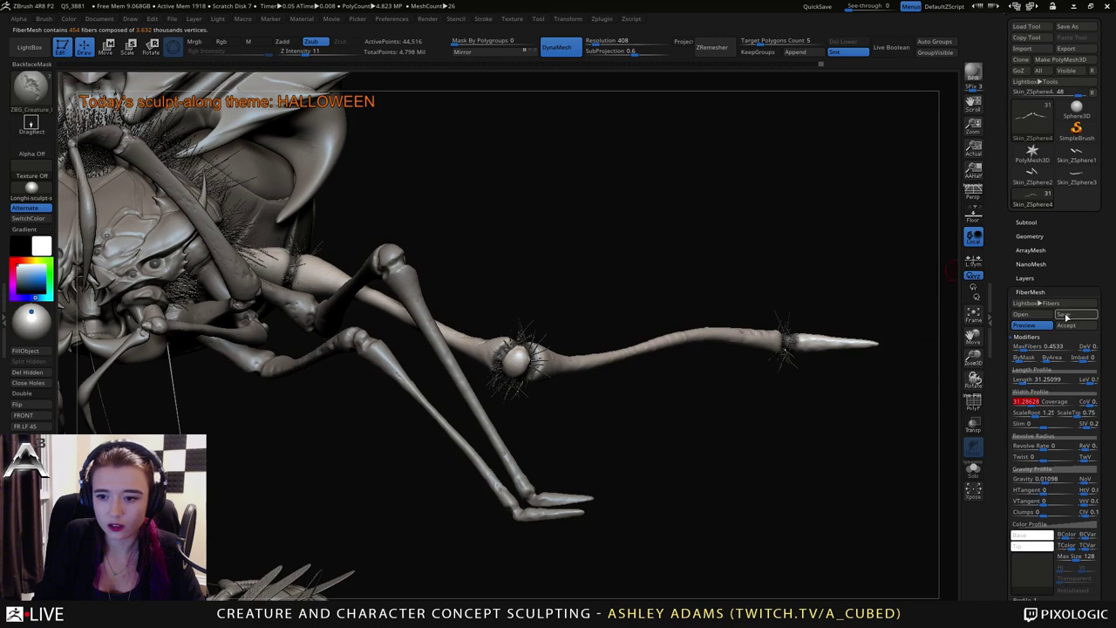
Save the fiber settings as a preset named hairs and accept the hind-leg joint fibers as a subtool.
click(1066, 318)
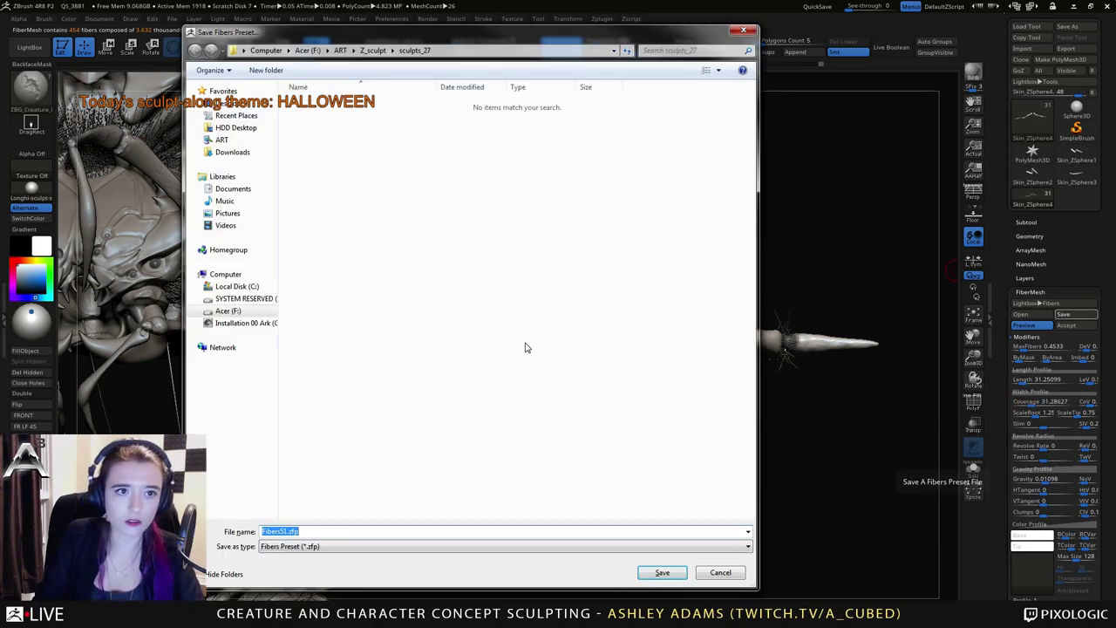
text(hairs)
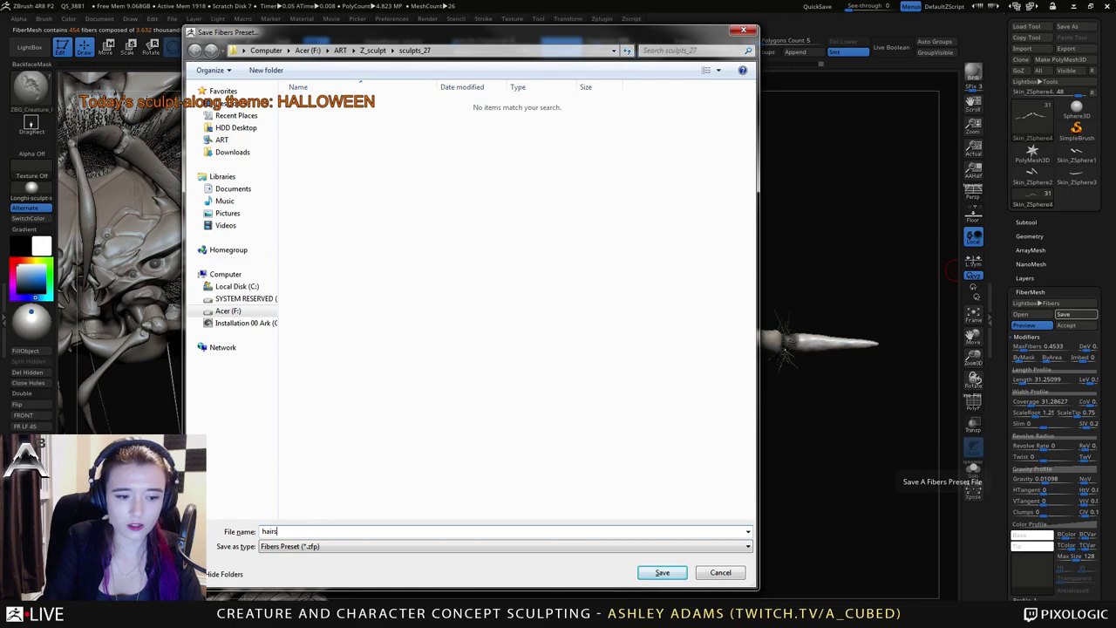
key(Return)
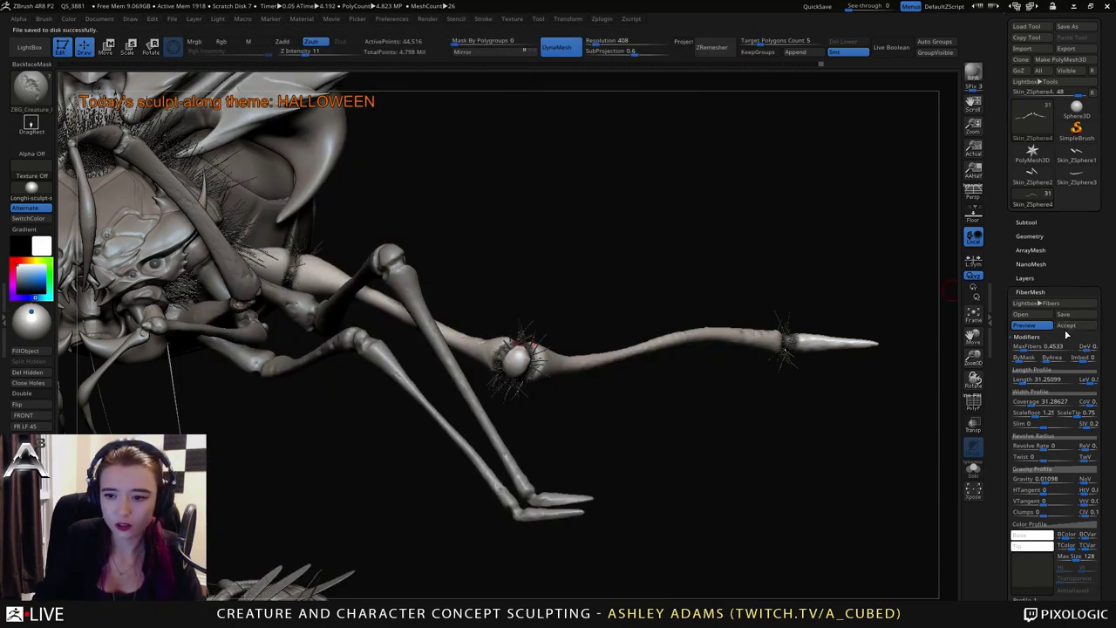
click(1065, 326)
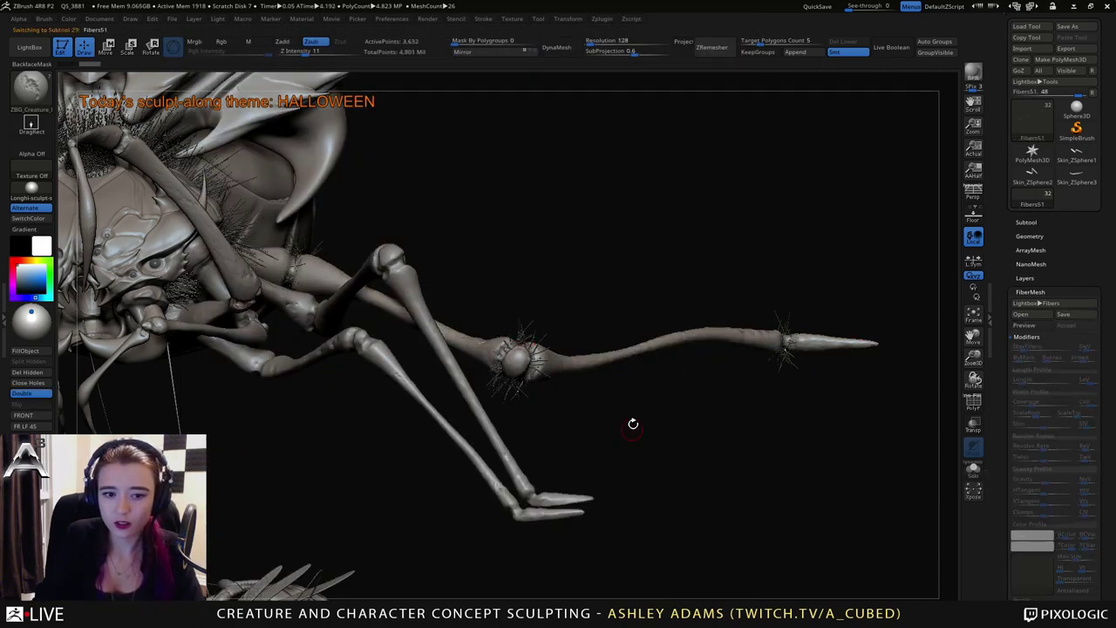
Make the middle-leg subtool active and paint masks around its leg joints.
drag(633, 424, 583, 388)
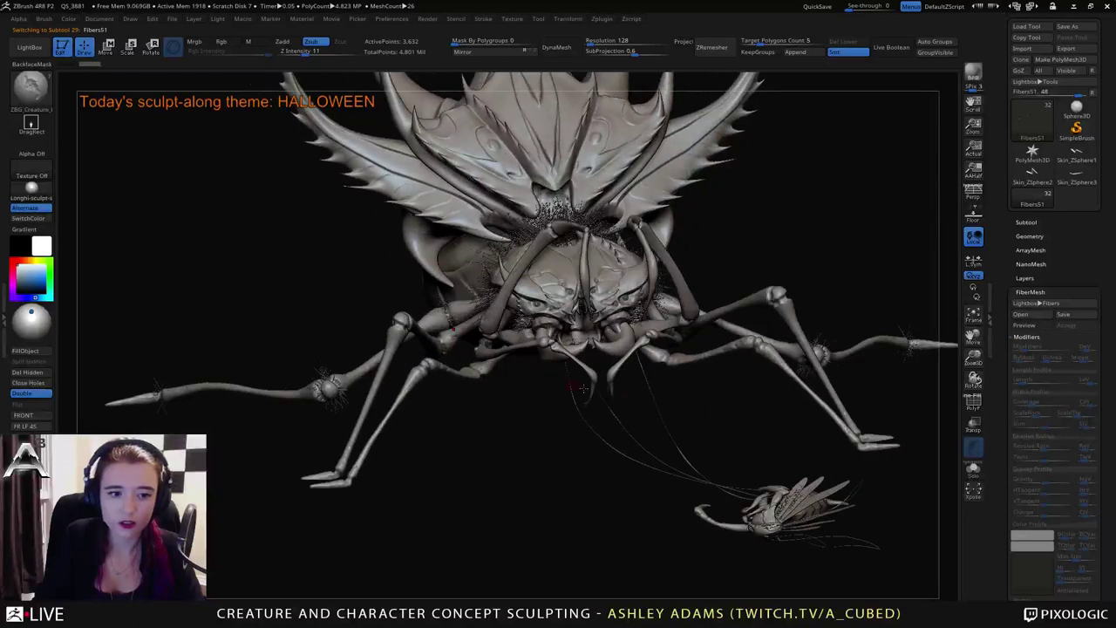
alt+click(414, 323)
drag(414, 366, 548, 360)
mouse_move(548, 360)
right_down()
mouse_move(533, 306)
mouse_move(559, 373)
mouse_move(606, 359)
mouse_move(617, 333)
right_up()
drag(519, 235, 498, 235)
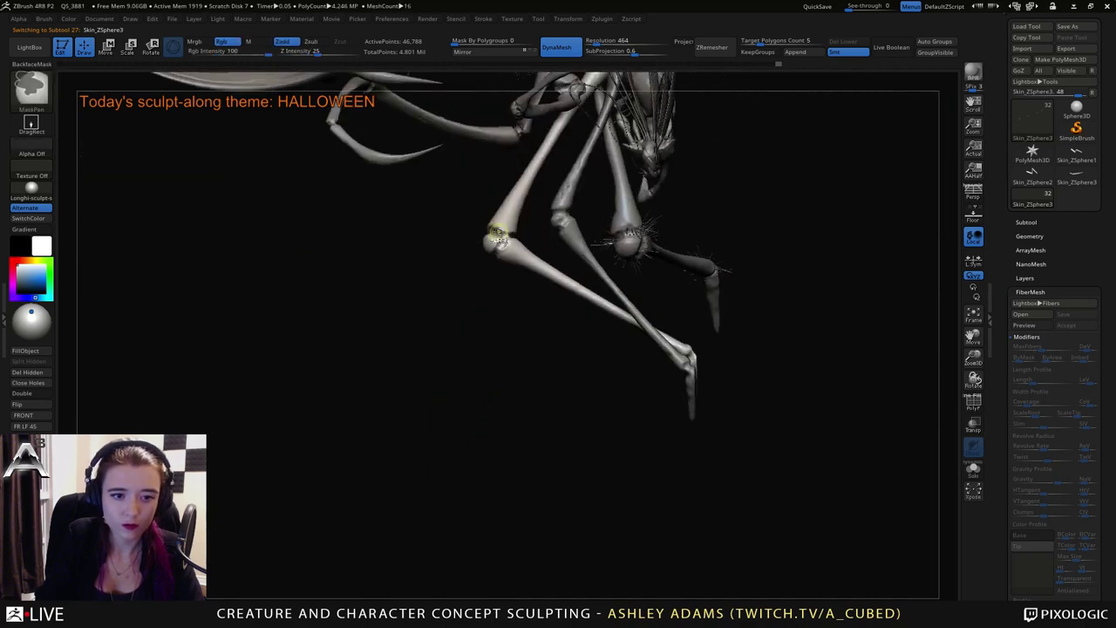
right_drag(492, 240, 503, 250)
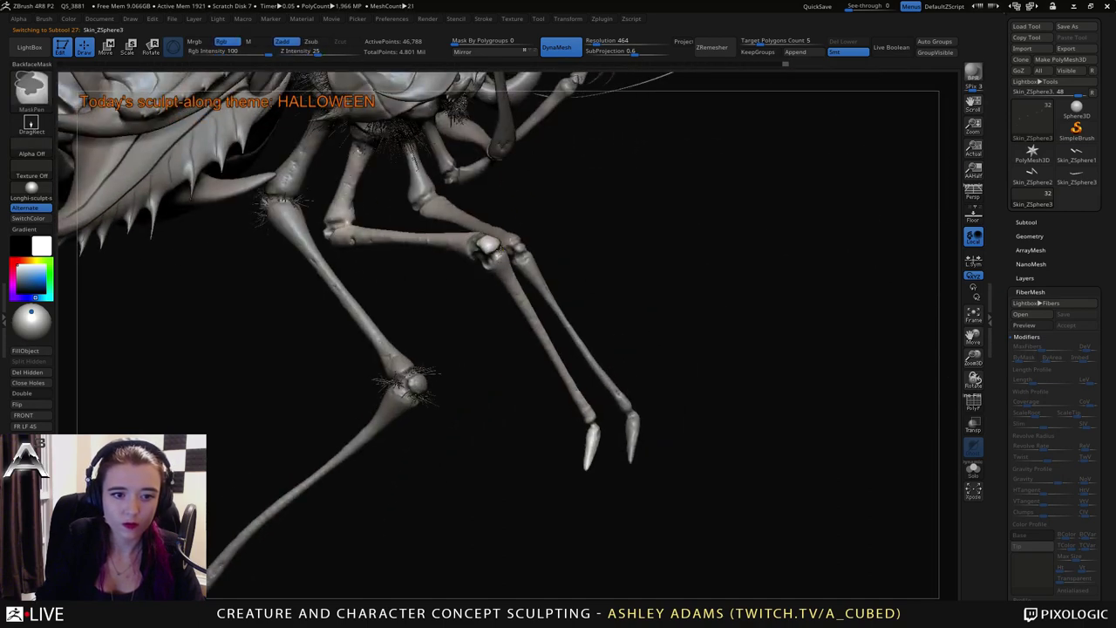
mouse_move(485, 255)
mouse_down()
mouse_move(475, 271)
mouse_move(486, 250)
mouse_move(449, 214)
mouse_move(526, 291)
mouse_move(611, 296)
mouse_move(480, 300)
mouse_move(511, 357)
mouse_move(580, 295)
mouse_move(486, 360)
mouse_move(558, 366)
mouse_move(510, 371)
mouse_move(553, 356)
mouse_move(493, 366)
mouse_up()
alt+drag(488, 284, 510, 409)
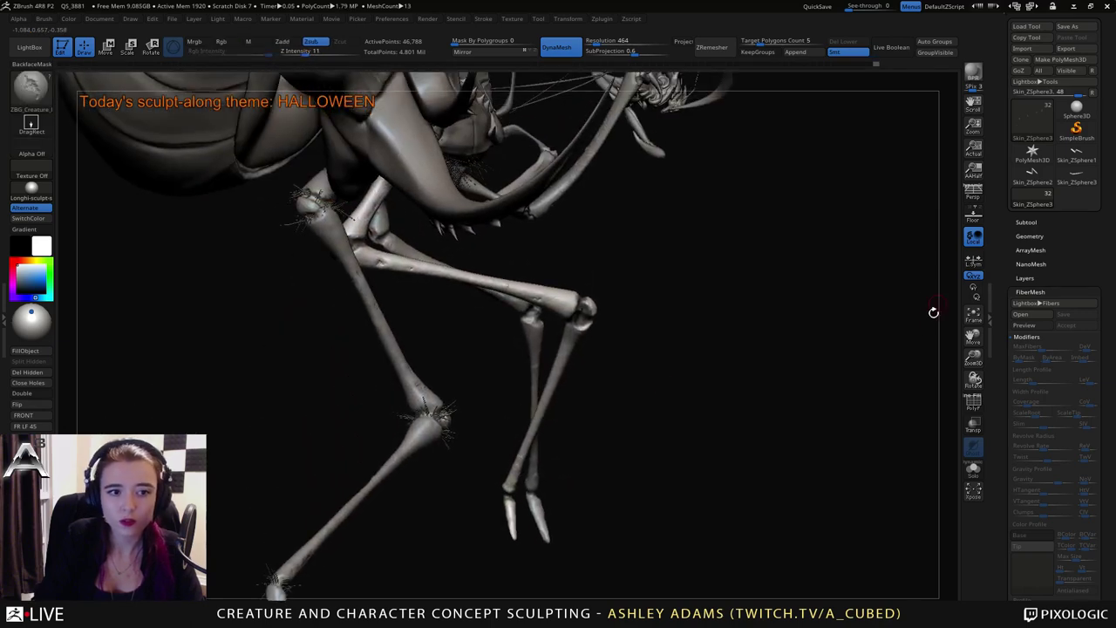
drag(932, 312, 800, 296)
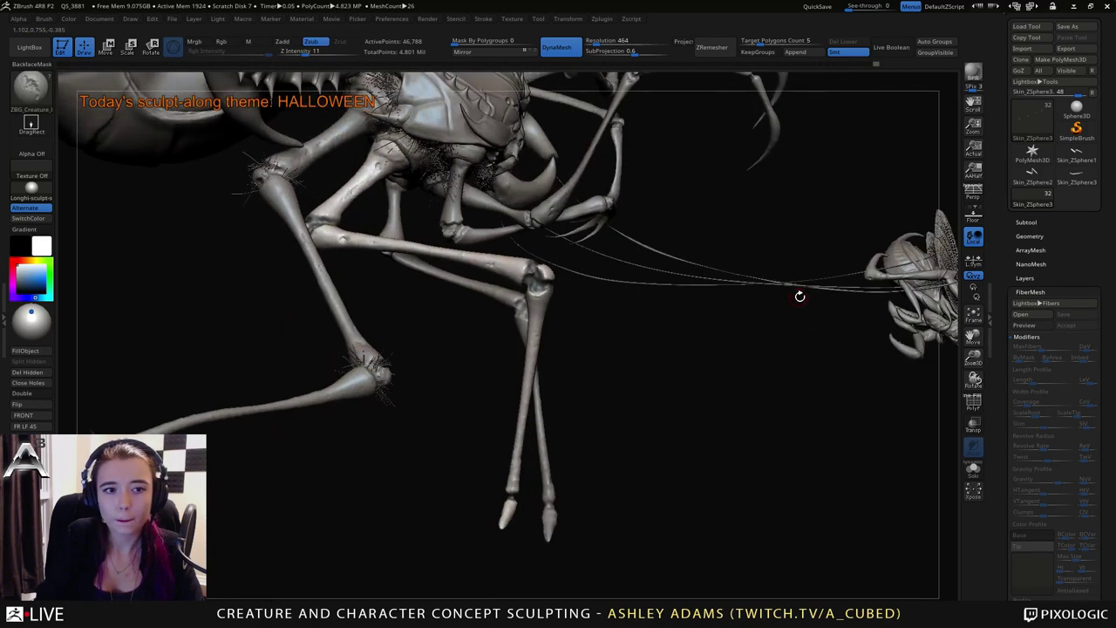
Load the hairs fiber preset on the middle legs, set Length to about 70.3, and accept the fibers.
click(1037, 321)
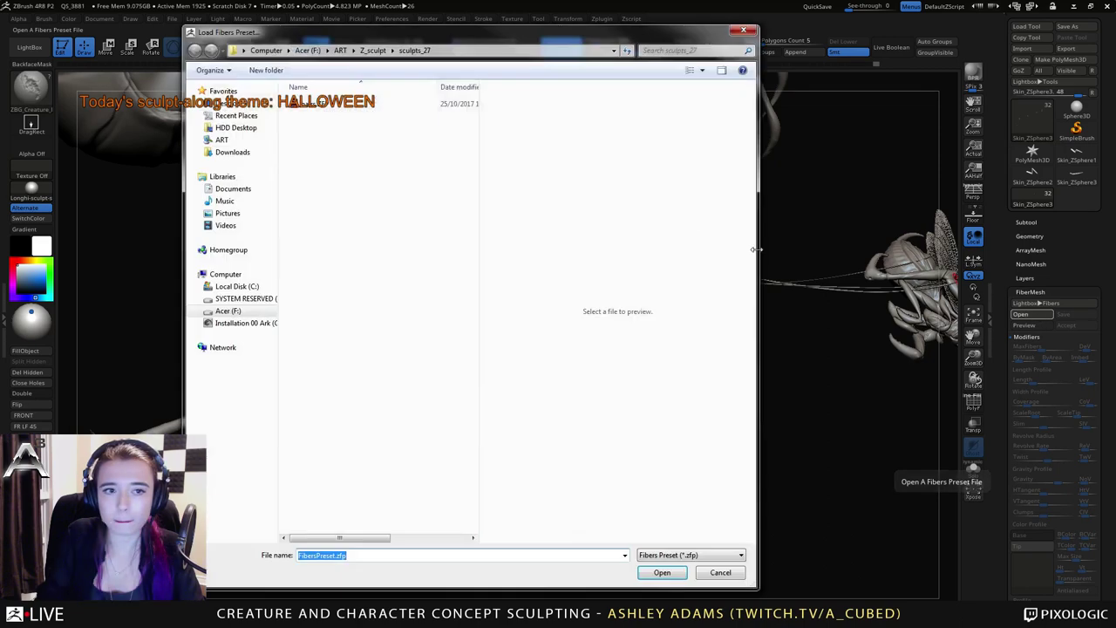
click(388, 106)
click(662, 572)
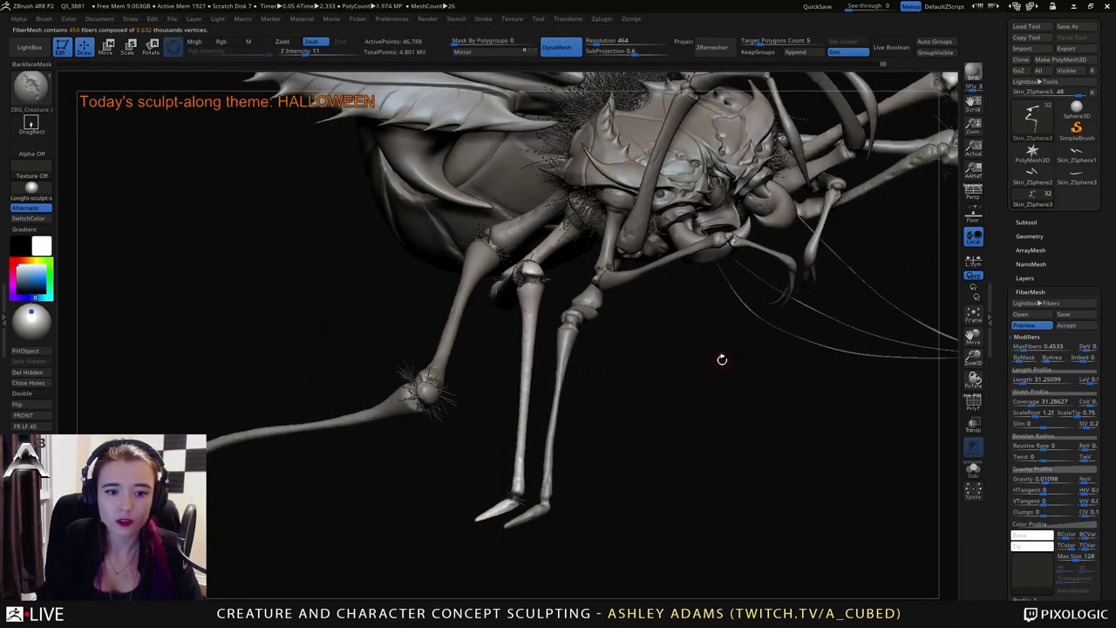
drag(1023, 382, 1012, 381)
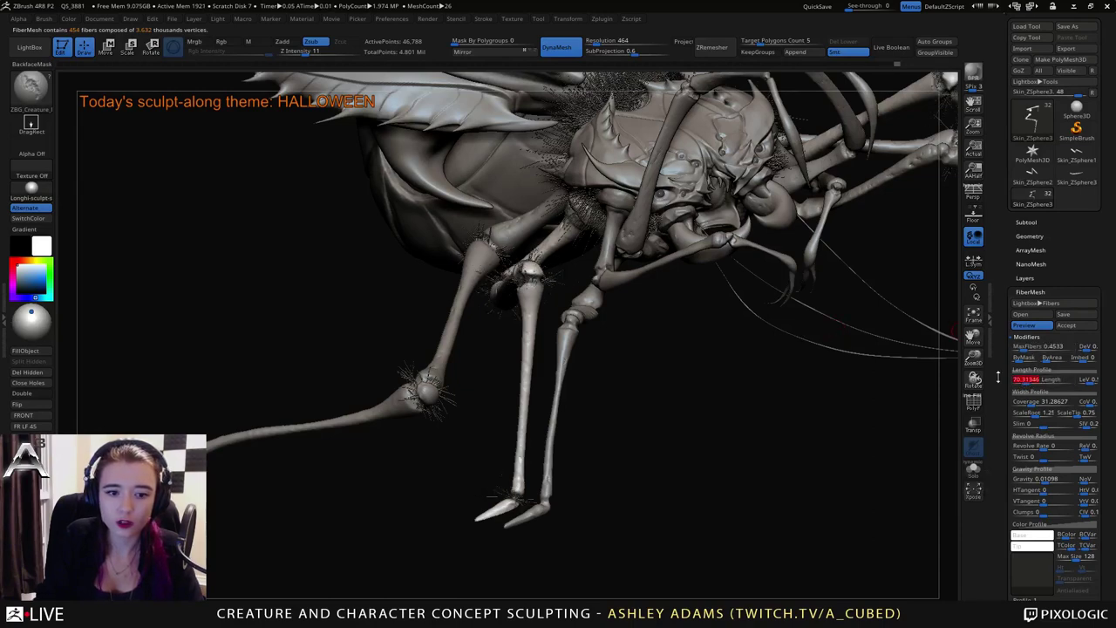
click(1066, 324)
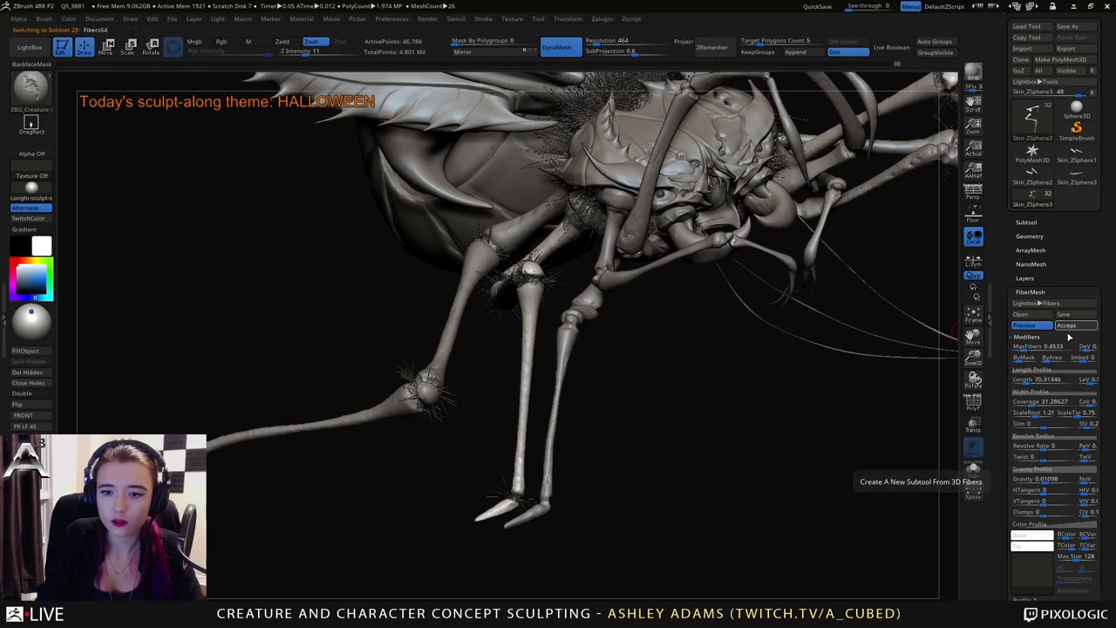
Make the front-leg subtool active and isolate it from the rest of the creature.
drag(655, 439, 689, 377)
right_drag(691, 377, 573, 381)
alt+drag(573, 381, 488, 333)
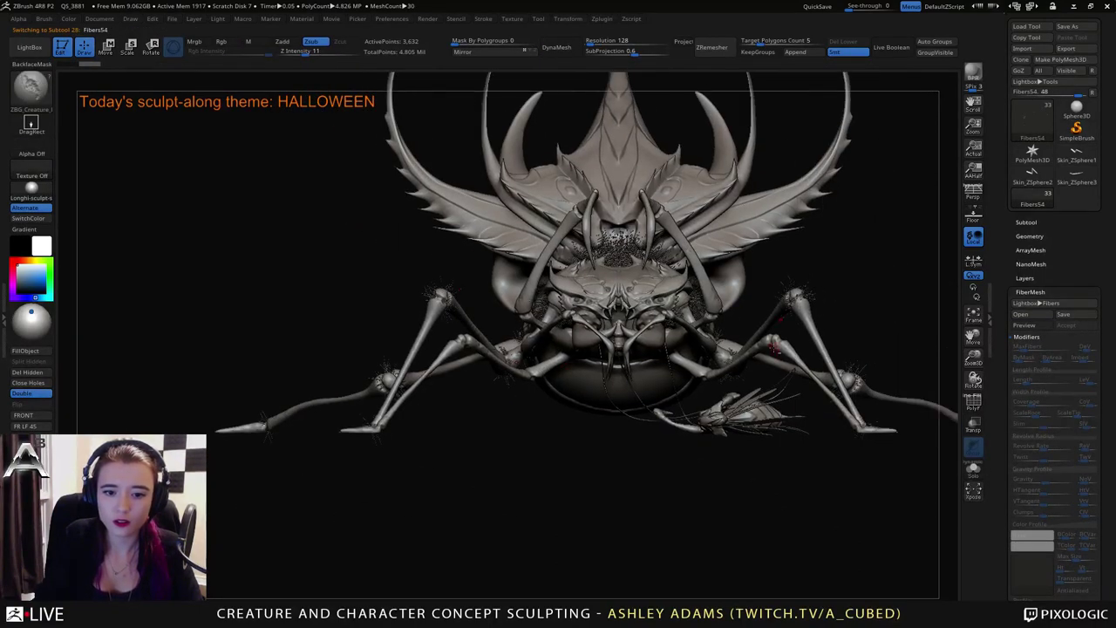
alt+click(772, 341)
right_drag(889, 336, 745, 367)
mouse_move(744, 347)
mouse_down()
mouse_move(767, 392)
mouse_move(704, 364)
mouse_up()
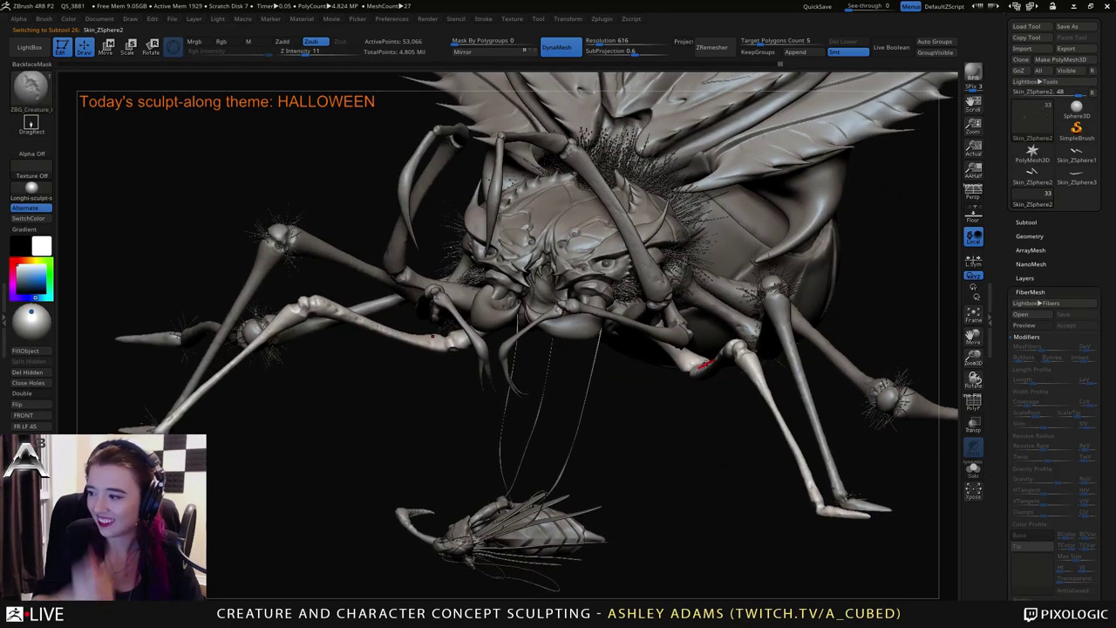
drag(757, 287, 660, 310)
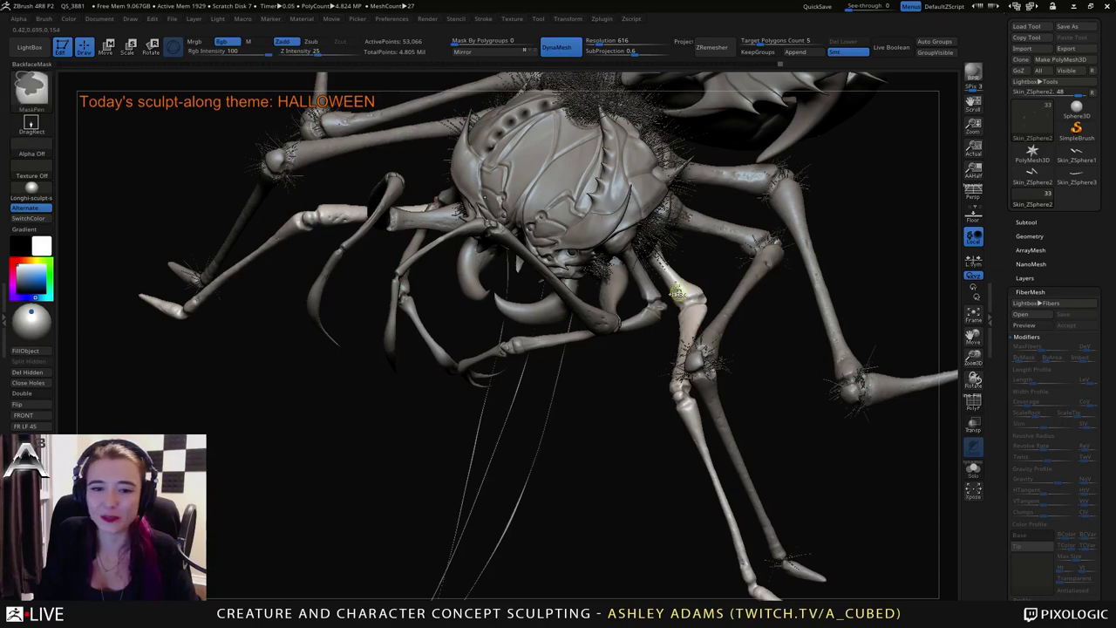
ctrl+right_drag(677, 291, 952, 429)
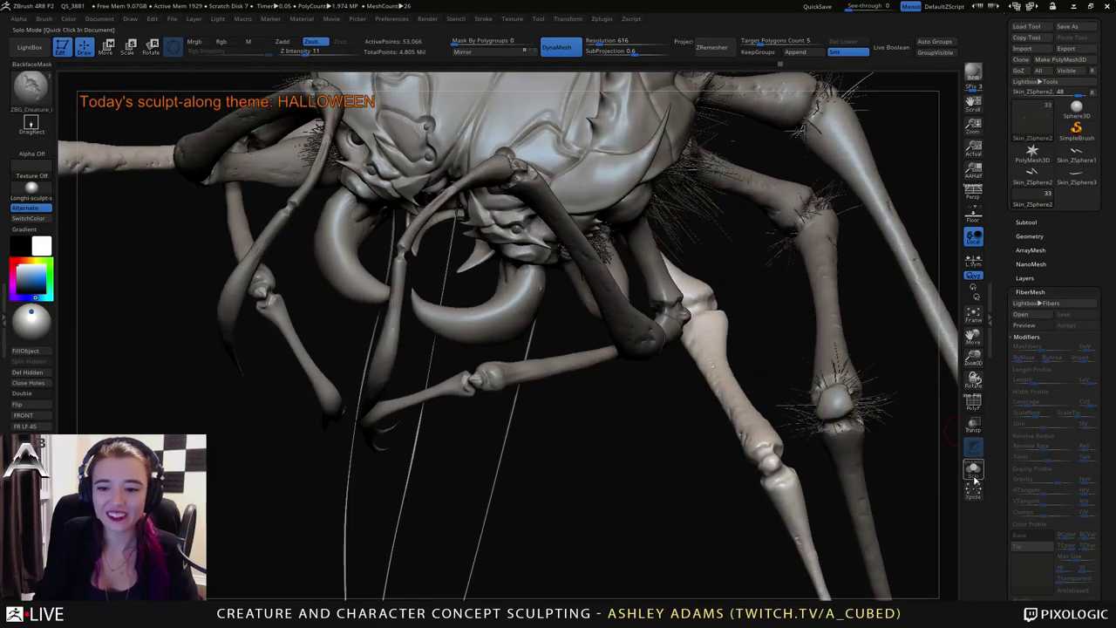
click(973, 471)
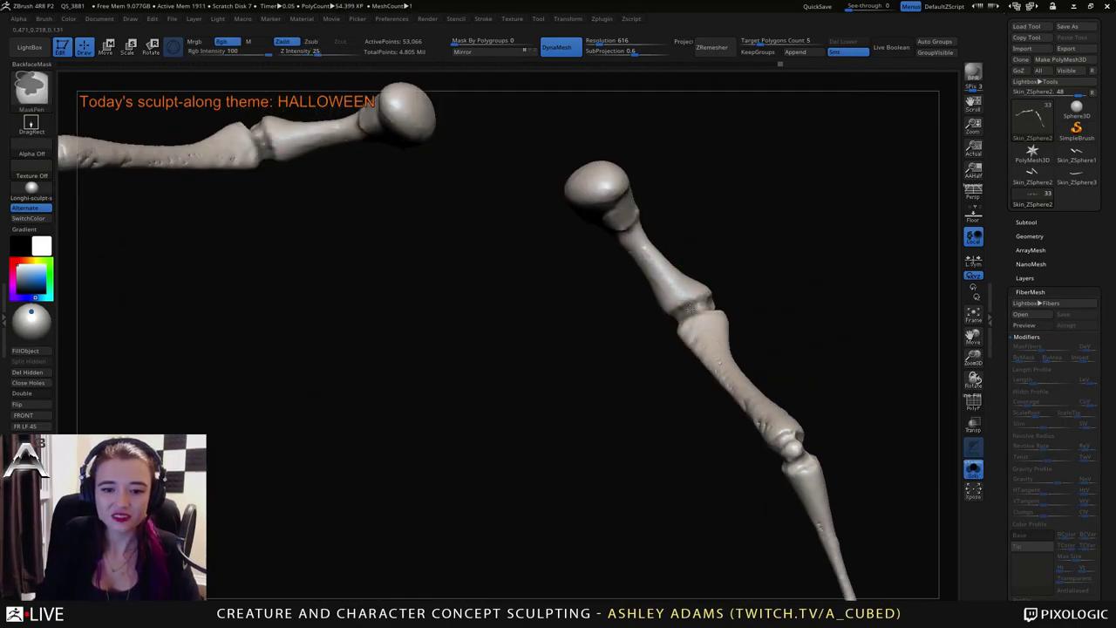
Paint a mask all around the upper joint of the isolated front leg.
drag(660, 304, 650, 340)
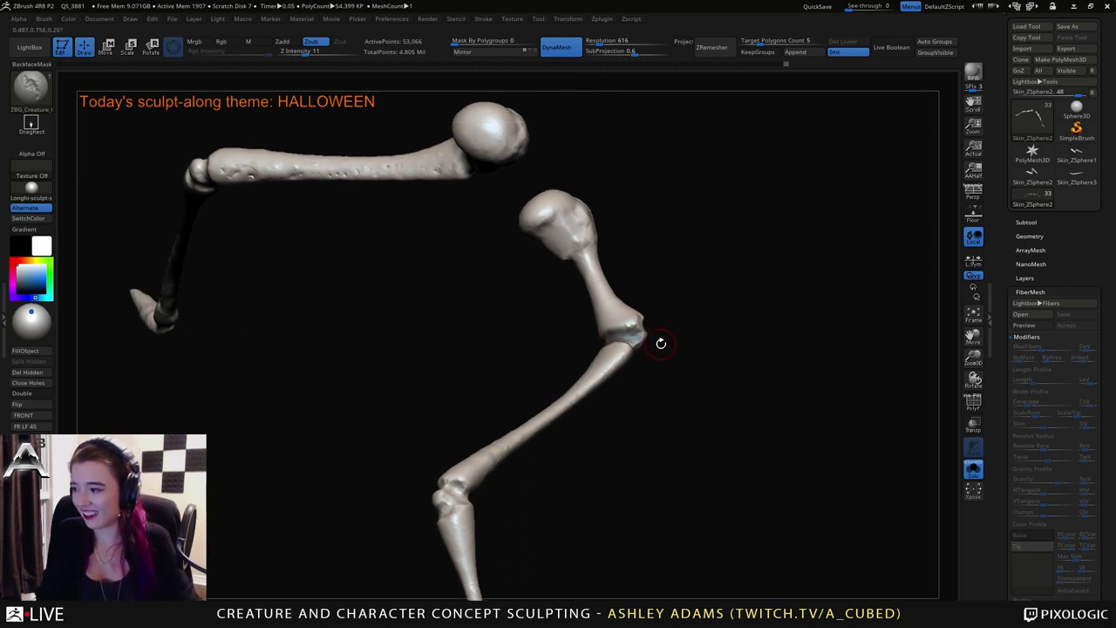
drag(663, 344, 632, 345)
key(ctrl)
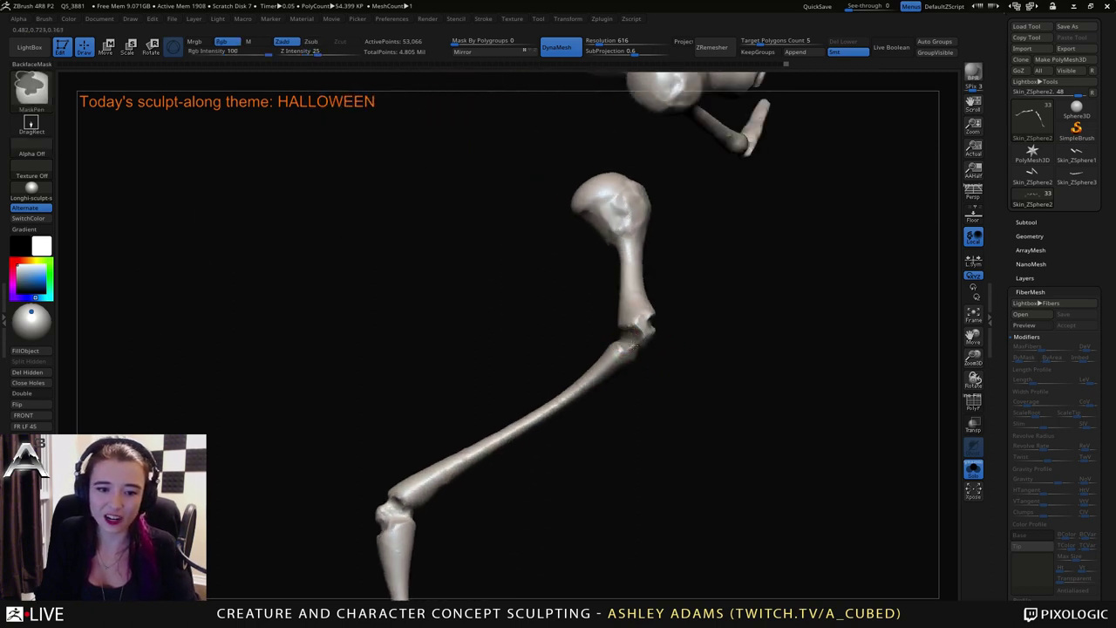
right_drag(652, 327, 654, 330)
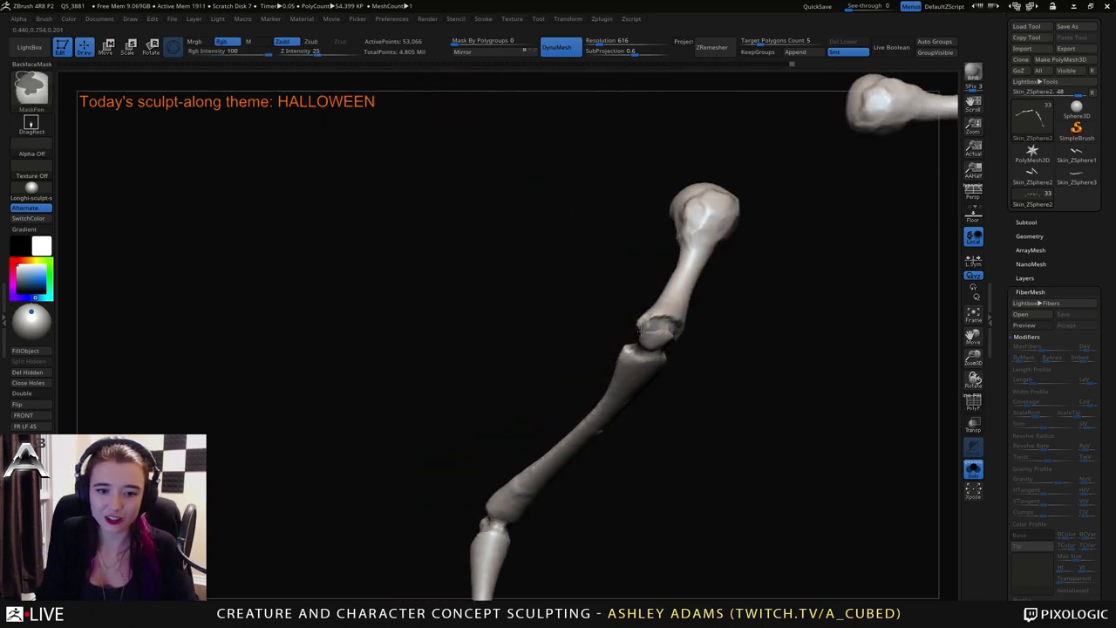
drag(672, 335, 666, 353)
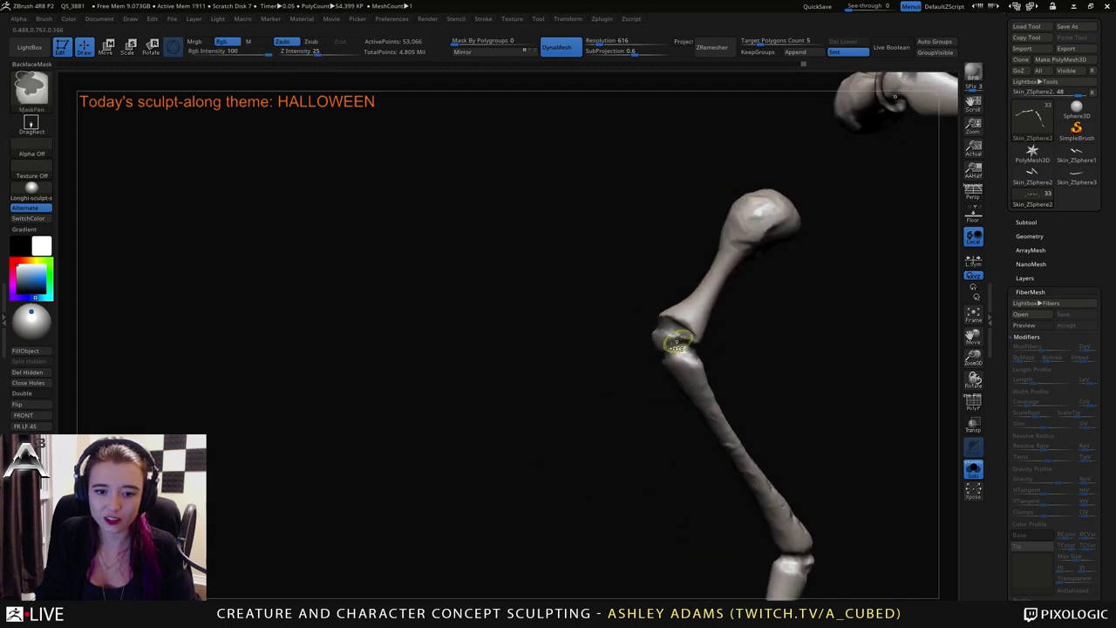
right_drag(650, 331, 722, 370)
mouse_move(722, 369)
mouse_down()
mouse_move(662, 380)
mouse_move(745, 372)
mouse_up()
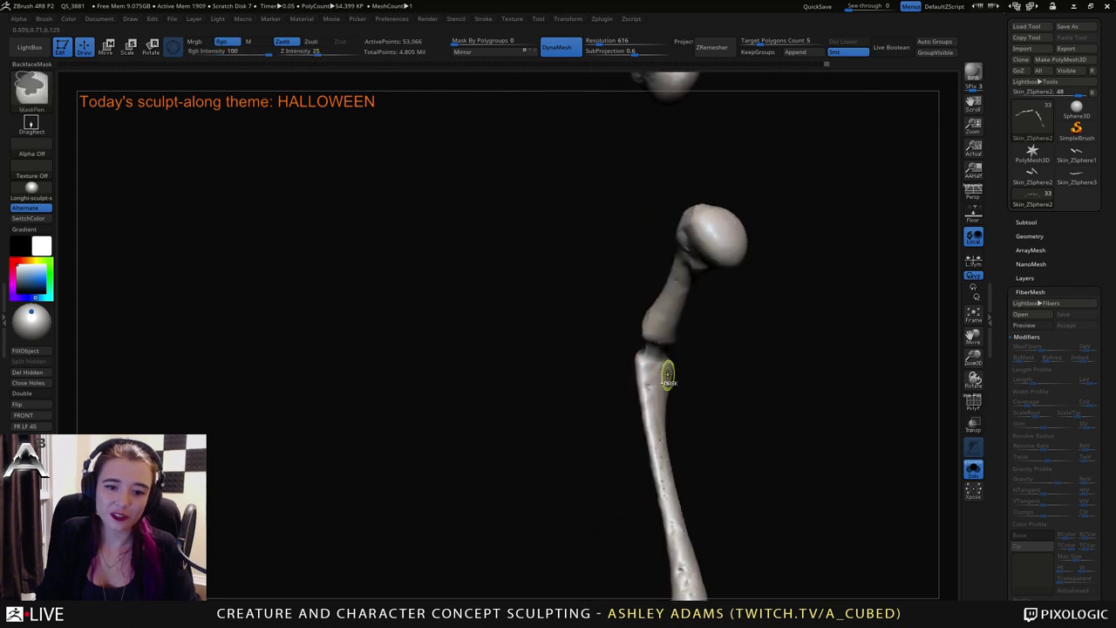
mouse_move(668, 377)
mouse_down()
mouse_move(662, 393)
mouse_move(654, 366)
mouse_up()
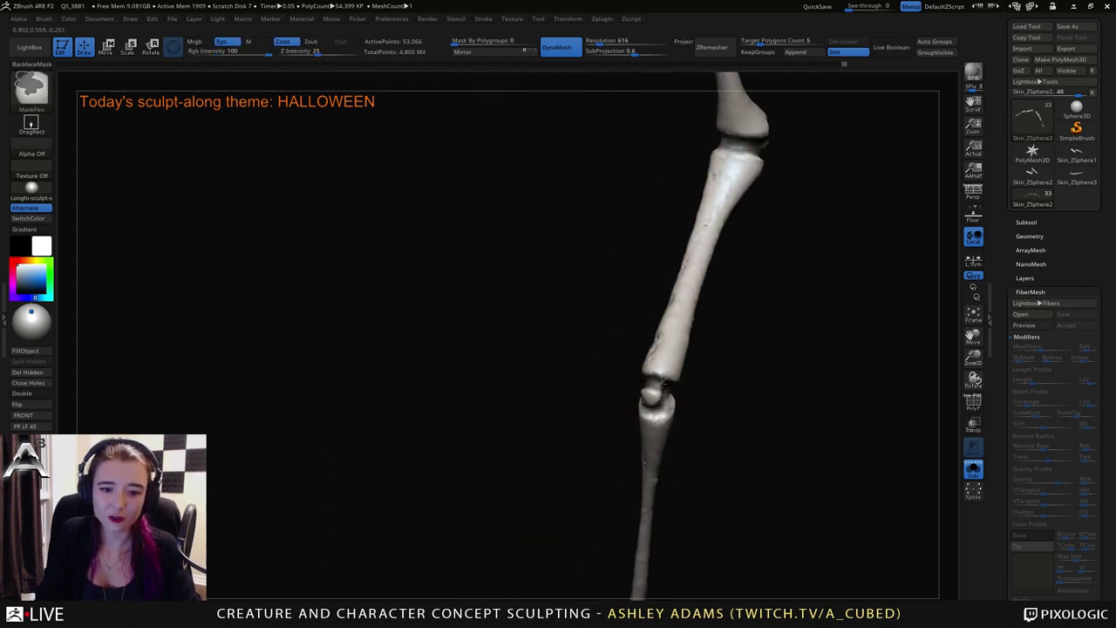
Mask the front leg's knee joint and the ankle joint just above the pointed foot.
mouse_move(660, 406)
mouse_down()
mouse_move(645, 371)
mouse_move(657, 392)
mouse_move(618, 386)
mouse_move(646, 372)
mouse_move(634, 408)
mouse_up()
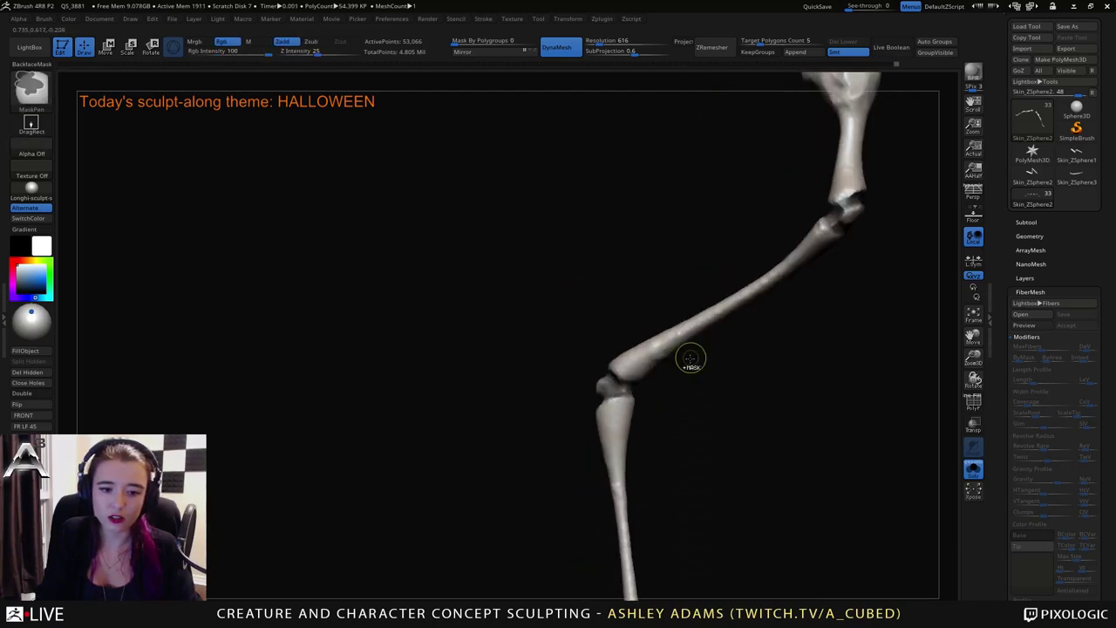
drag(689, 357, 605, 357)
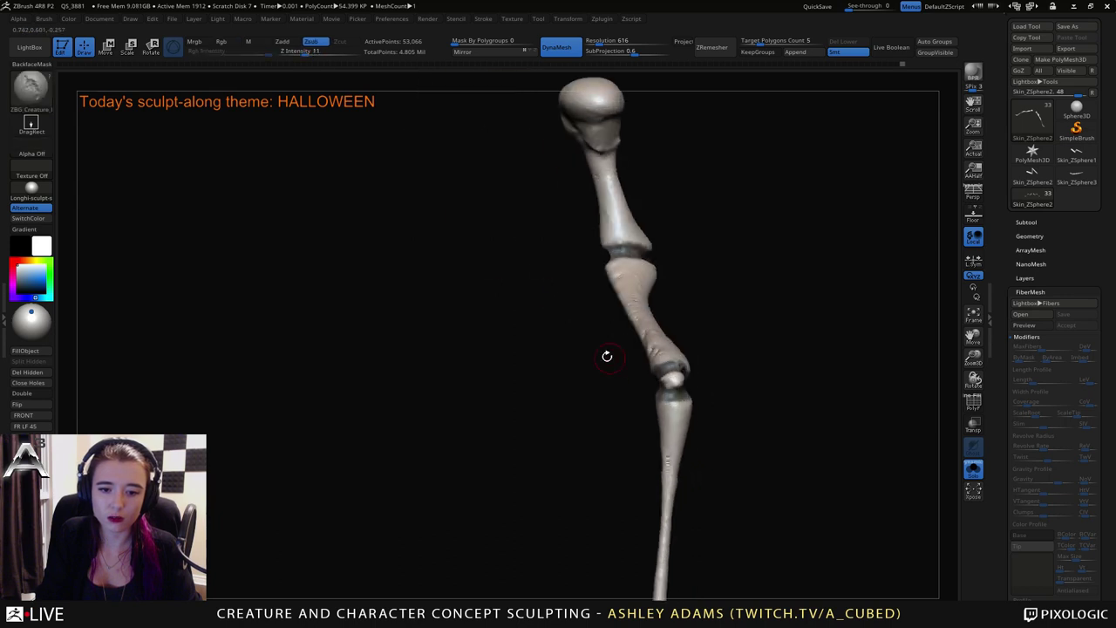
mouse_move(687, 381)
mouse_down()
mouse_move(690, 439)
mouse_move(755, 301)
mouse_move(694, 389)
mouse_up()
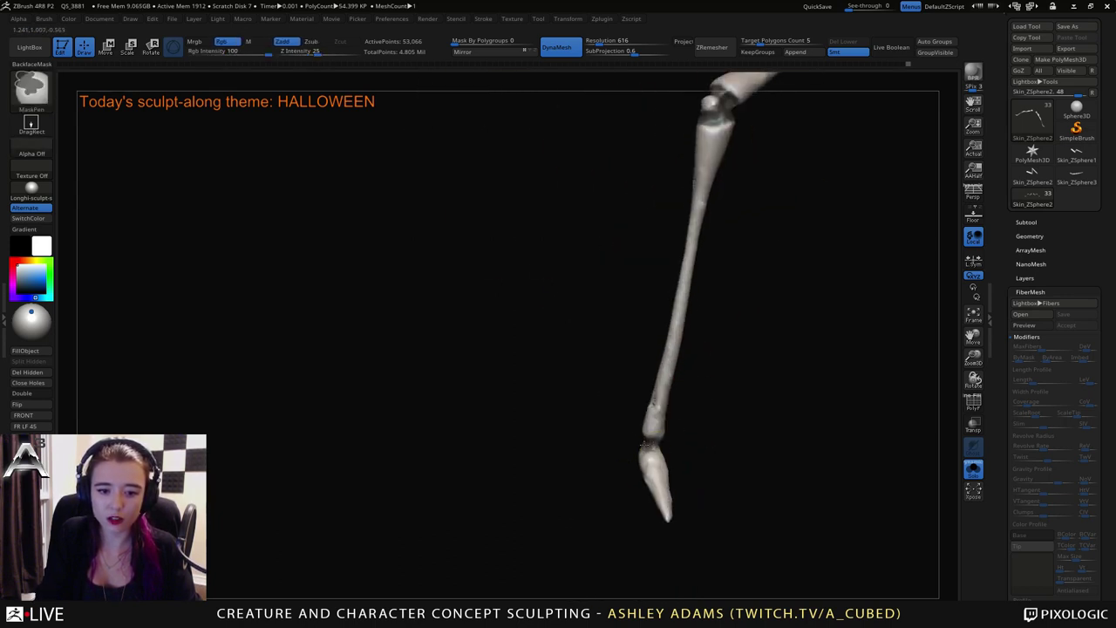
drag(645, 445, 552, 428)
ctrl+drag(669, 442, 671, 446)
mouse_move(713, 443)
mouse_down()
mouse_move(635, 444)
mouse_move(679, 439)
mouse_up()
drag(711, 441, 604, 441)
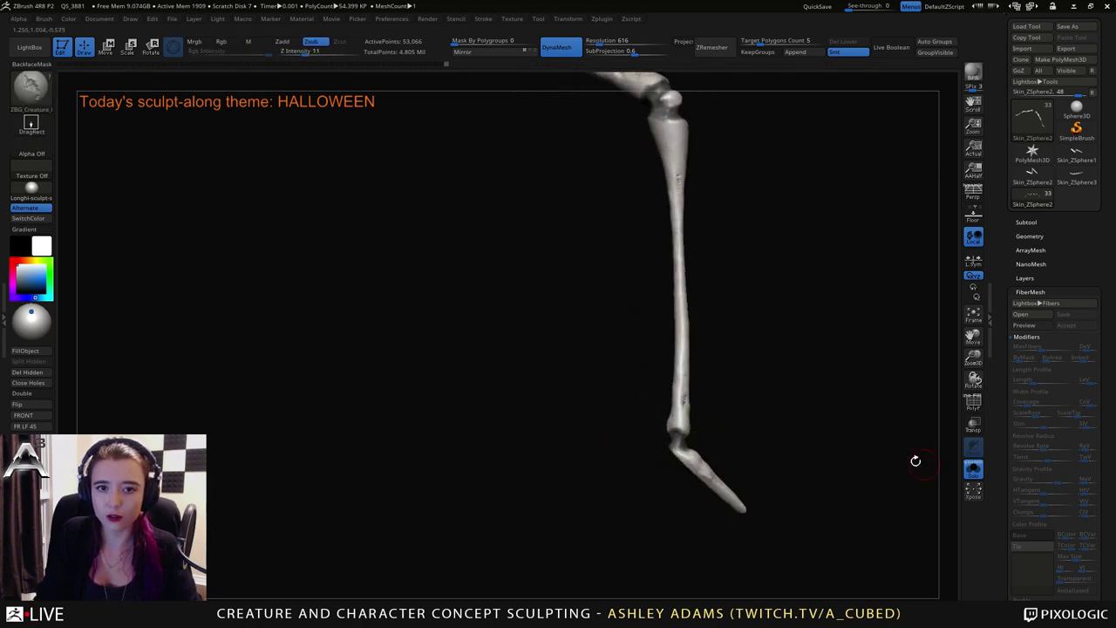
Show the whole creature again, then generate and accept fibers on the masked front-leg joints using the hairs preset.
click(974, 470)
ctrl+right_drag(813, 440, 816, 383)
alt+right_drag(815, 383, 800, 407)
drag(799, 407, 767, 395)
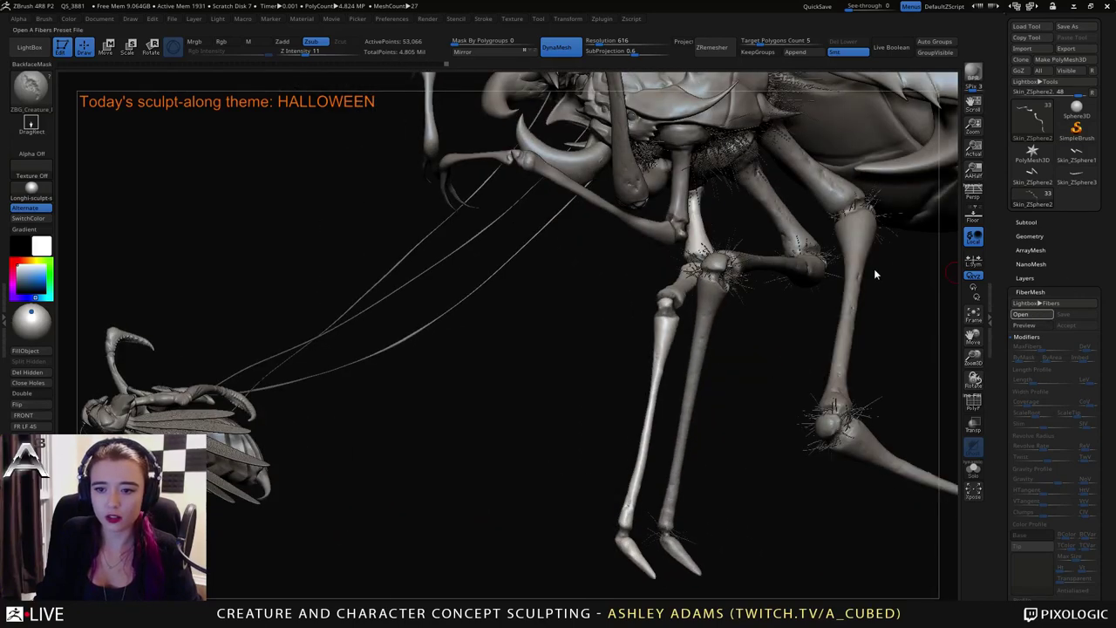
click(1020, 314)
click(311, 104)
click(659, 570)
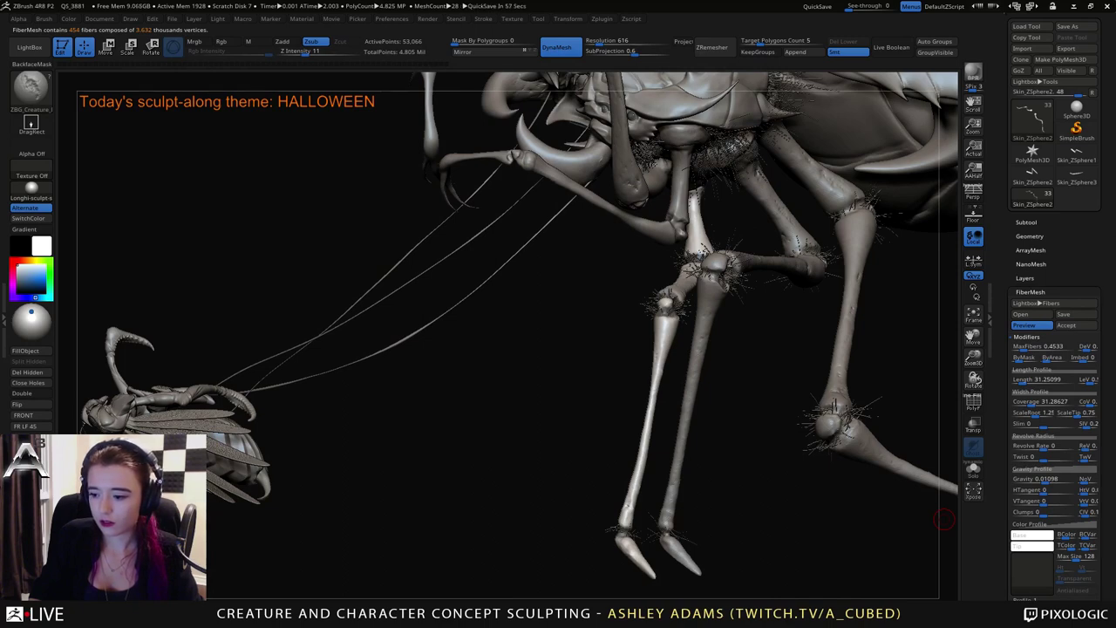
drag(944, 520, 699, 373)
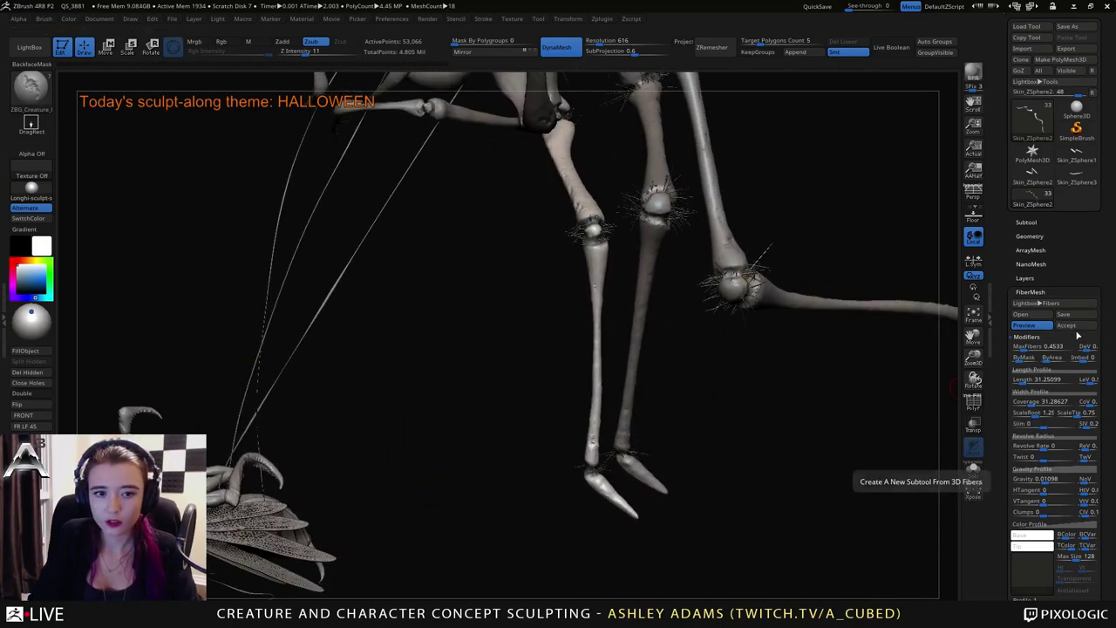
drag(924, 353, 848, 315)
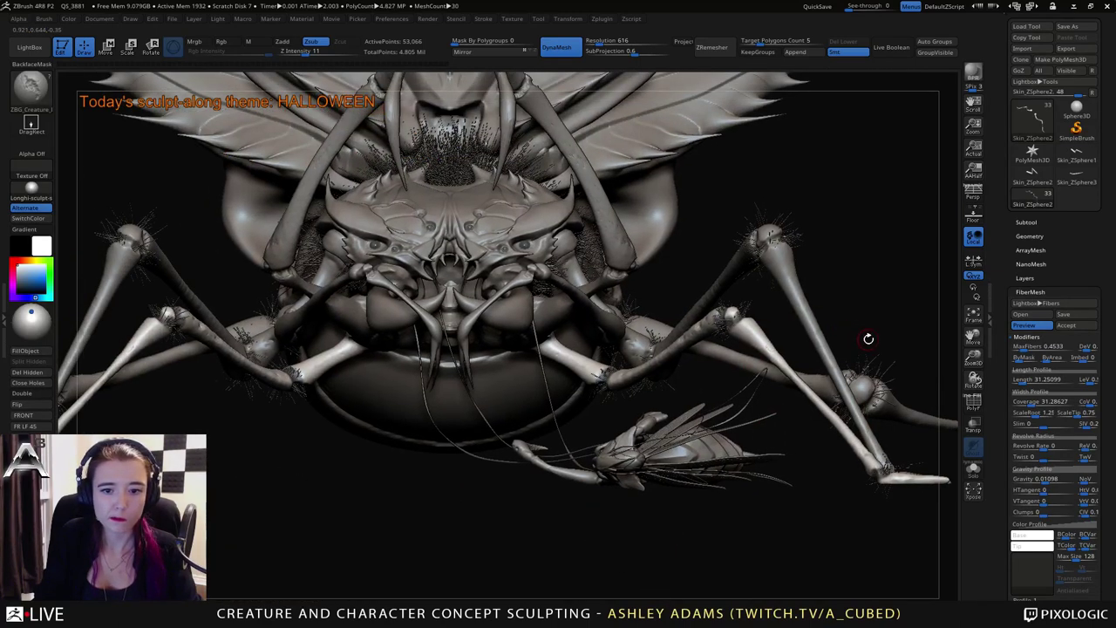
click(1066, 325)
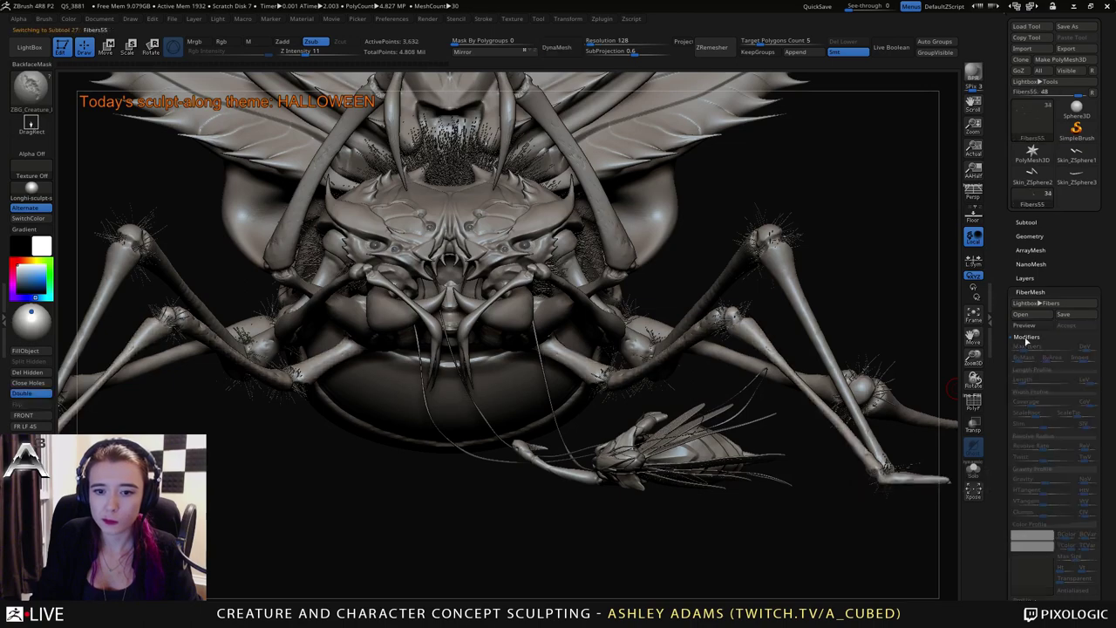
alt+drag(566, 523, 641, 479)
drag(567, 480, 663, 528)
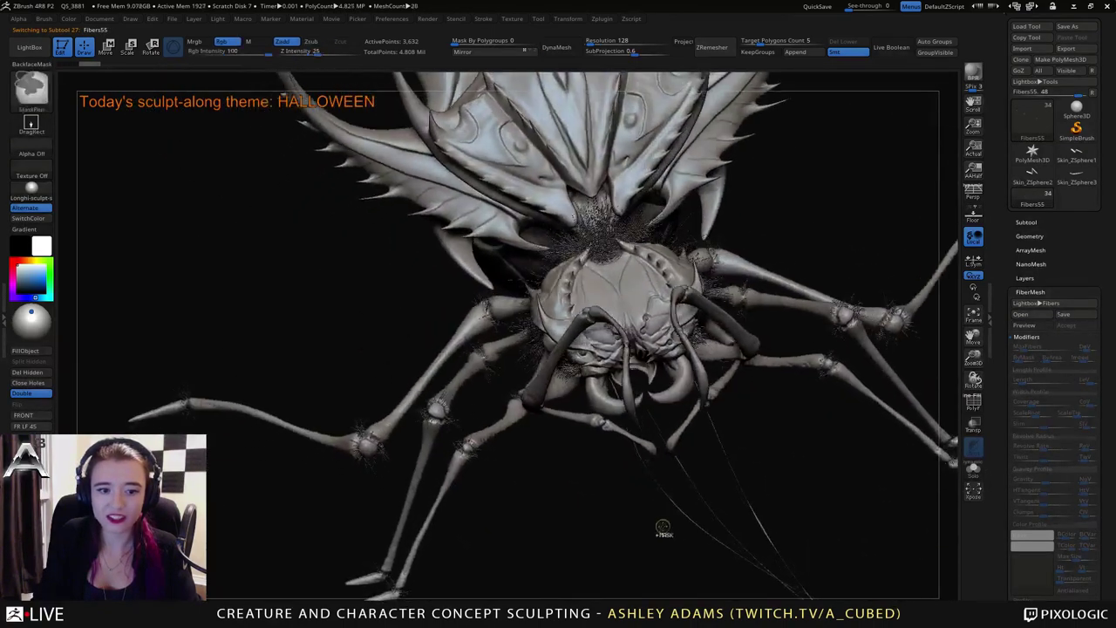
ctrl+right_drag(662, 528, 665, 445)
drag(664, 444, 664, 412)
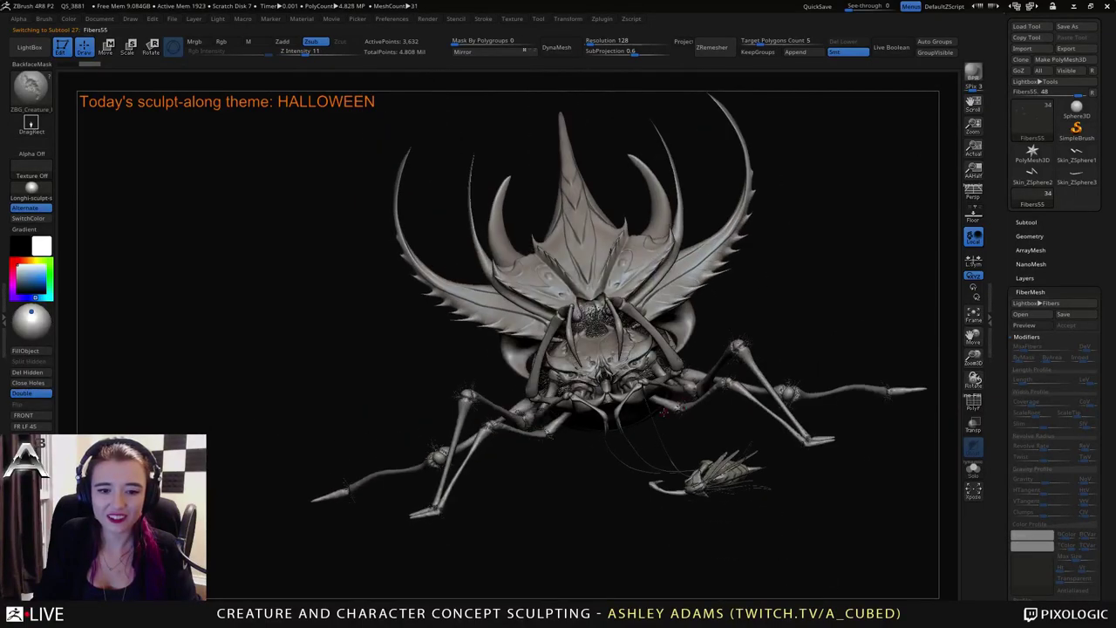
Make the long raised foreleg subtool arching over the head active and isolate it from the rest of the creature.
right_click(664, 411)
right_drag(688, 419, 683, 468)
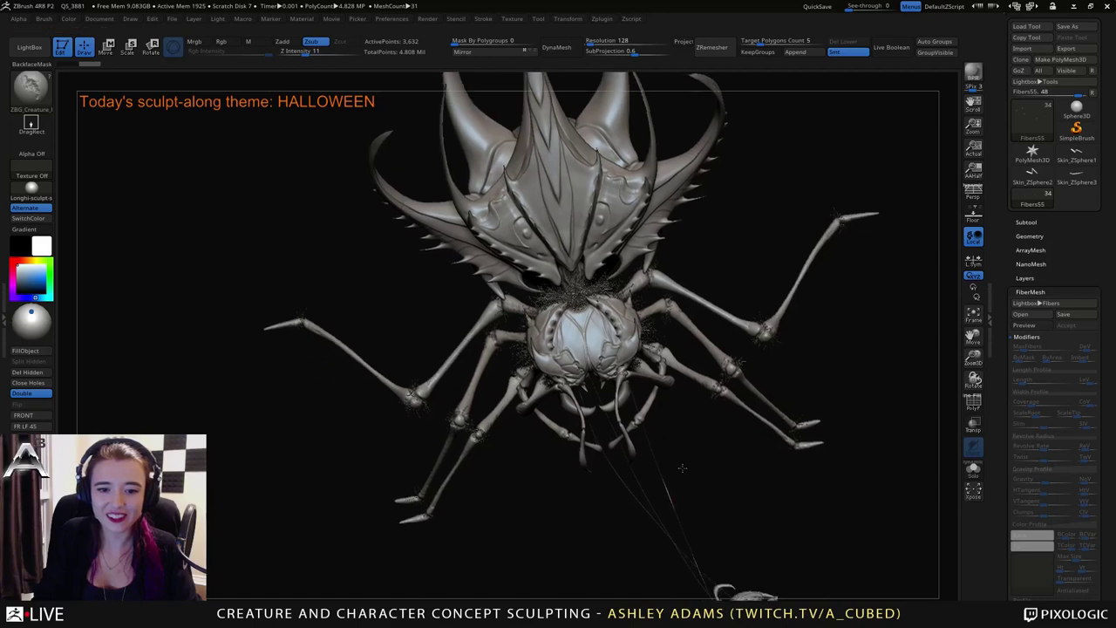
mouse_move(682, 468)
mouse_down()
mouse_move(723, 488)
mouse_move(713, 433)
mouse_move(582, 395)
mouse_move(570, 311)
mouse_up()
drag(803, 445, 689, 449)
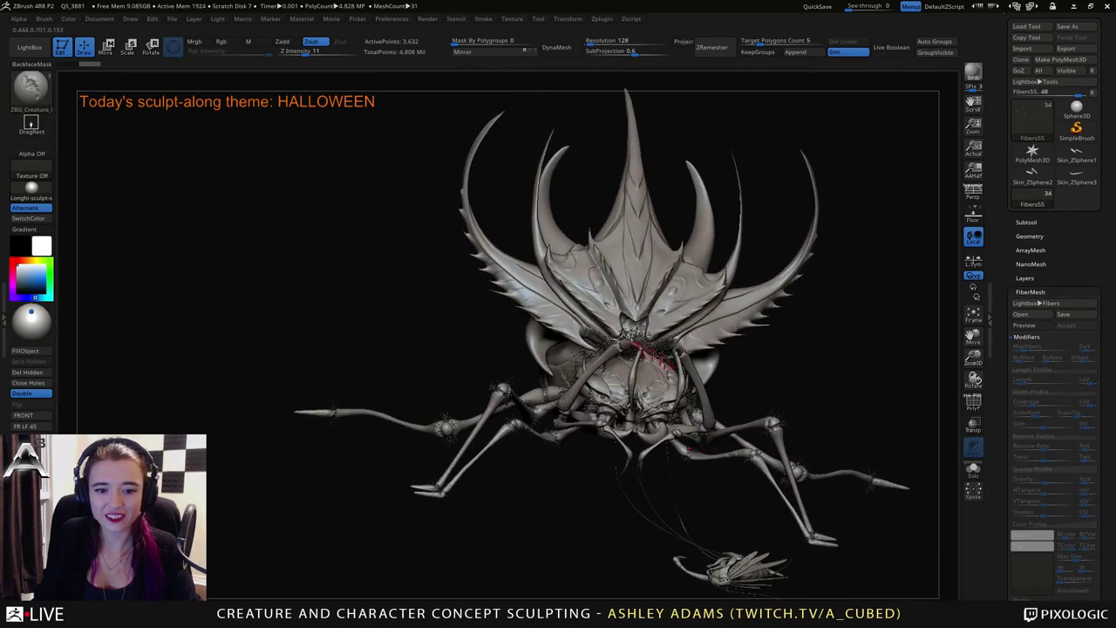
alt+click(626, 345)
mouse_move(626, 346)
right_down()
mouse_move(672, 392)
mouse_move(615, 371)
right_up()
ctrl+right_drag(711, 340, 704, 359)
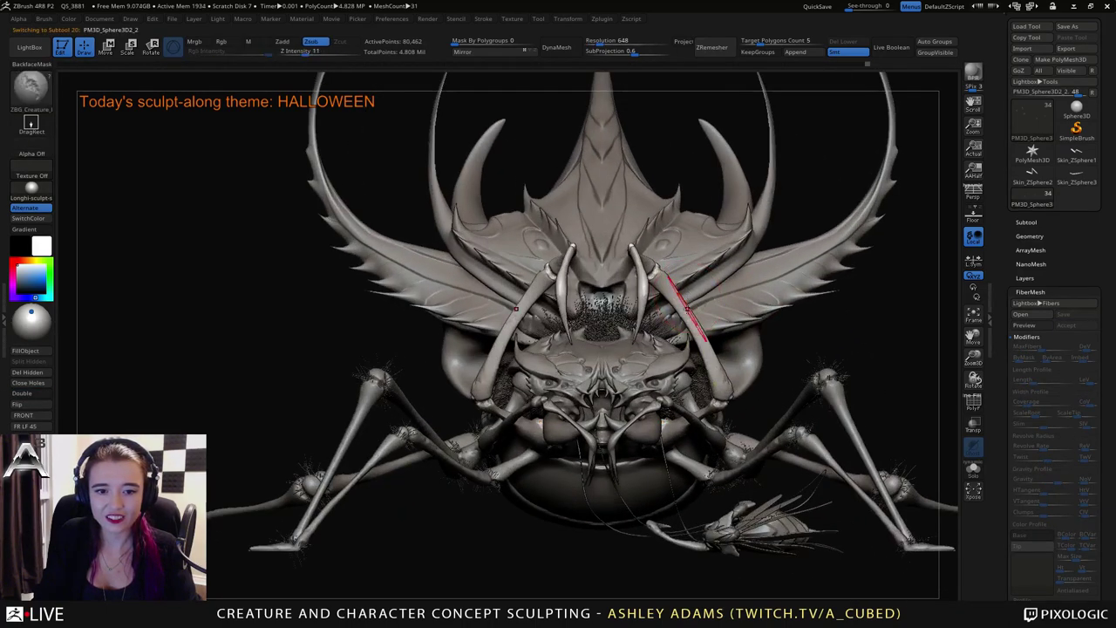
right_drag(736, 303, 675, 316)
right_click(629, 375)
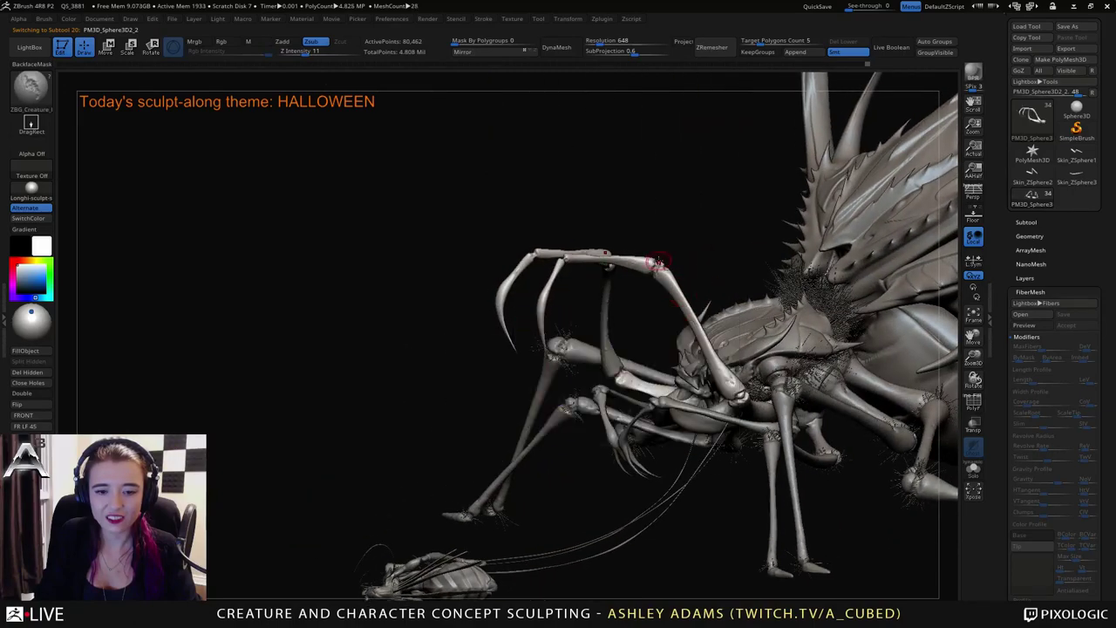
ctrl+right_drag(660, 259, 655, 288)
click(973, 468)
Paint masks around the elbow, base and claw joints of the isolated raised forelegs.
key(space)
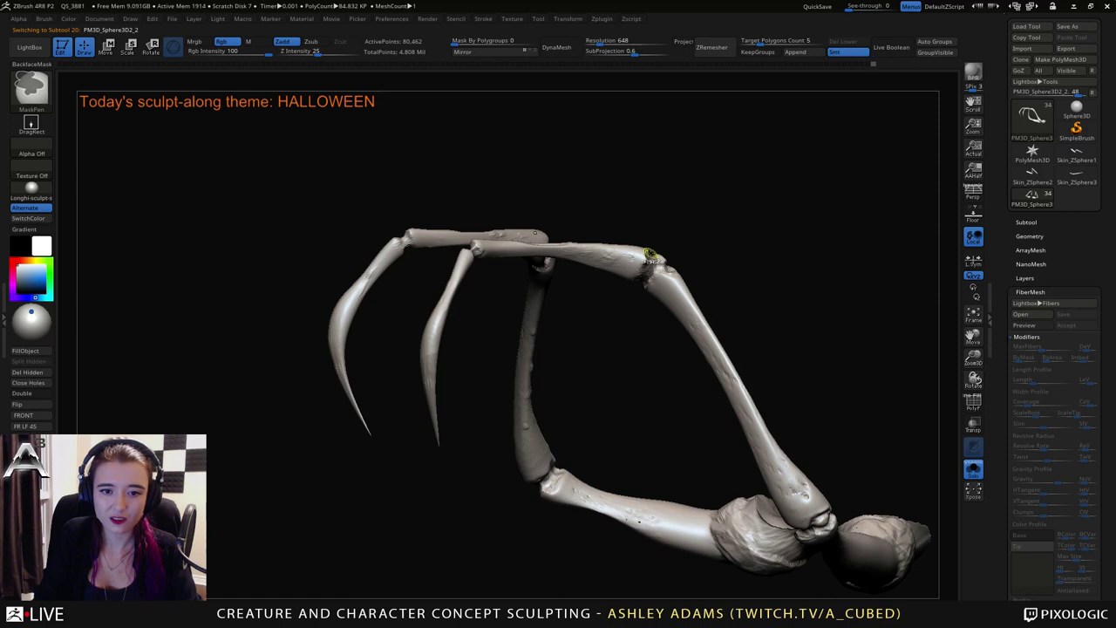
right_drag(650, 253, 671, 266)
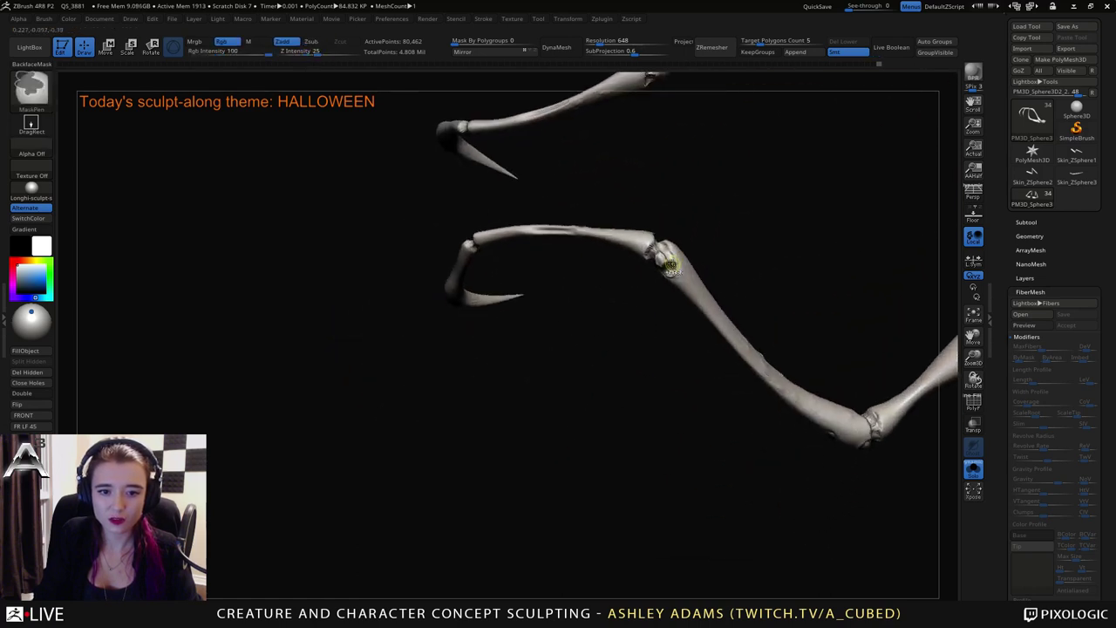
drag(660, 259, 658, 241)
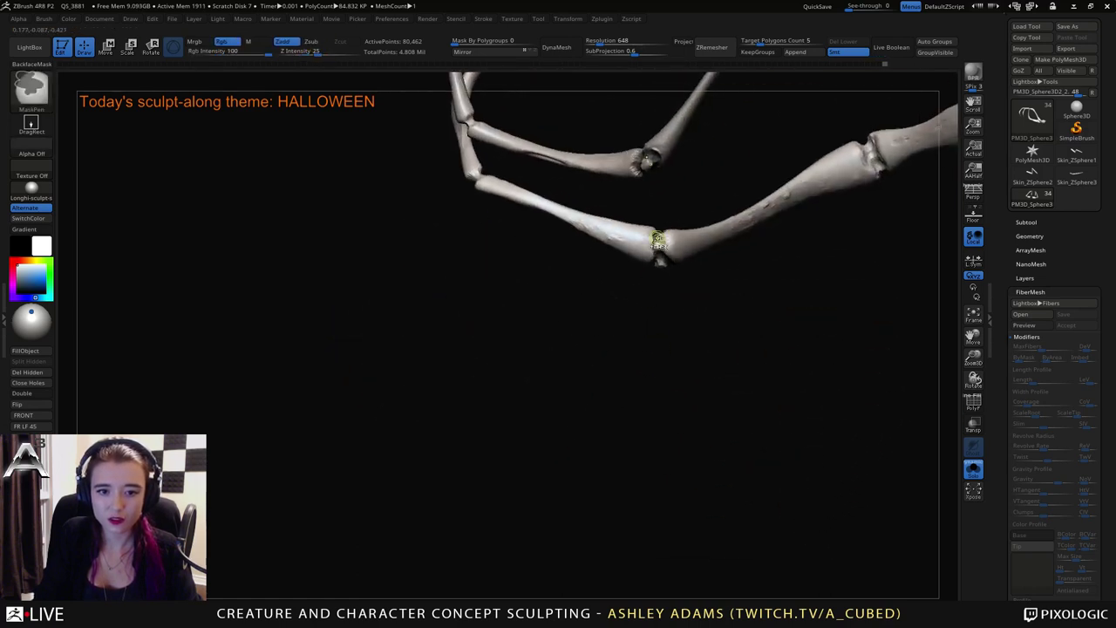
drag(660, 185, 637, 356)
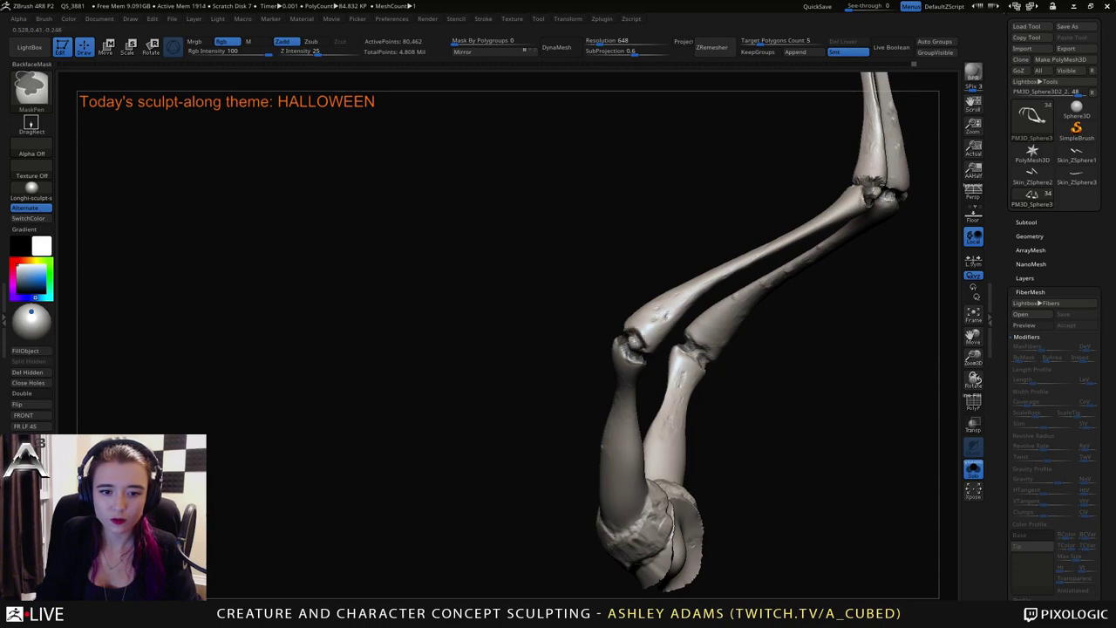
mouse_move(637, 341)
mouse_down()
mouse_move(663, 362)
mouse_move(680, 359)
mouse_move(674, 339)
mouse_move(701, 366)
mouse_up()
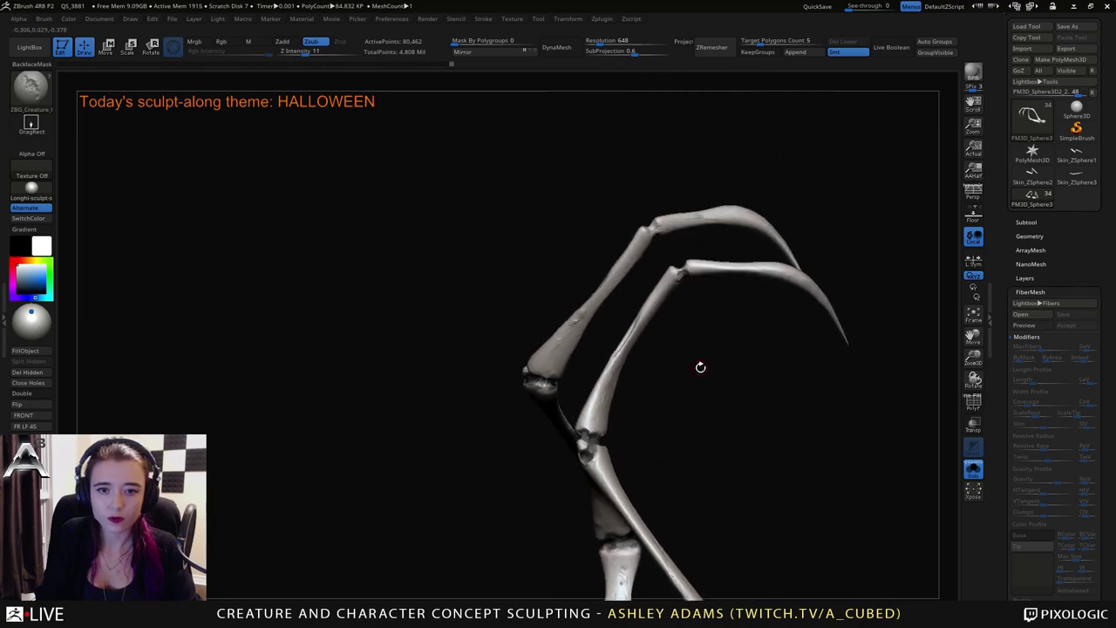
key(ctrl)
mouse_move(684, 261)
mouse_down()
mouse_move(668, 151)
mouse_move(684, 279)
mouse_up()
Show the whole creature again and preview fibers on the masked raised-foreleg joints using the saved hairs preset.
click(973, 468)
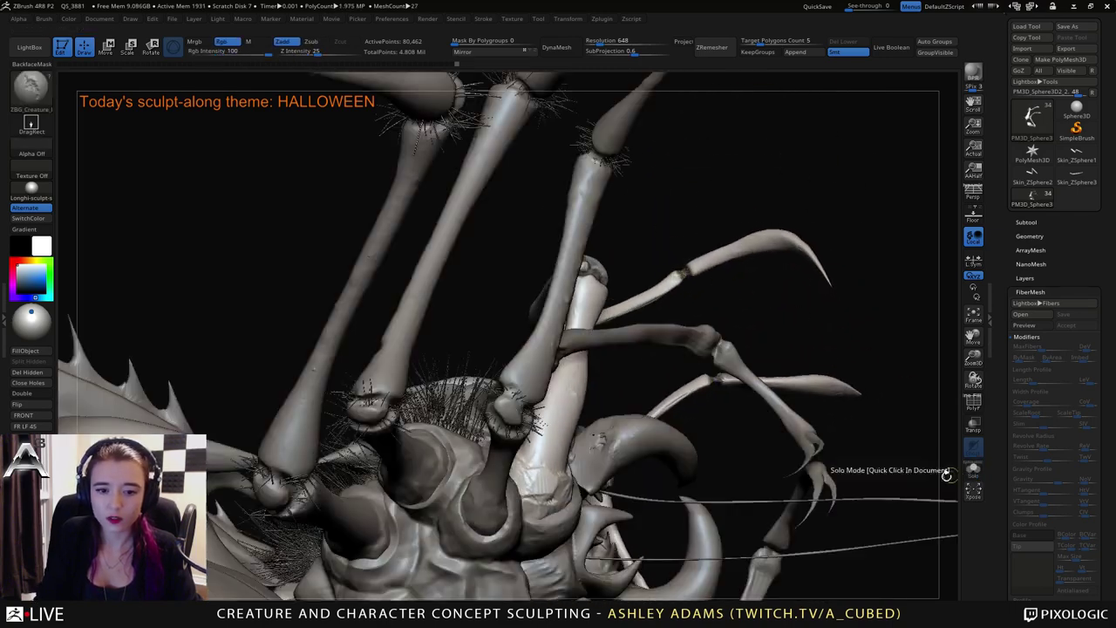
drag(924, 453, 644, 181)
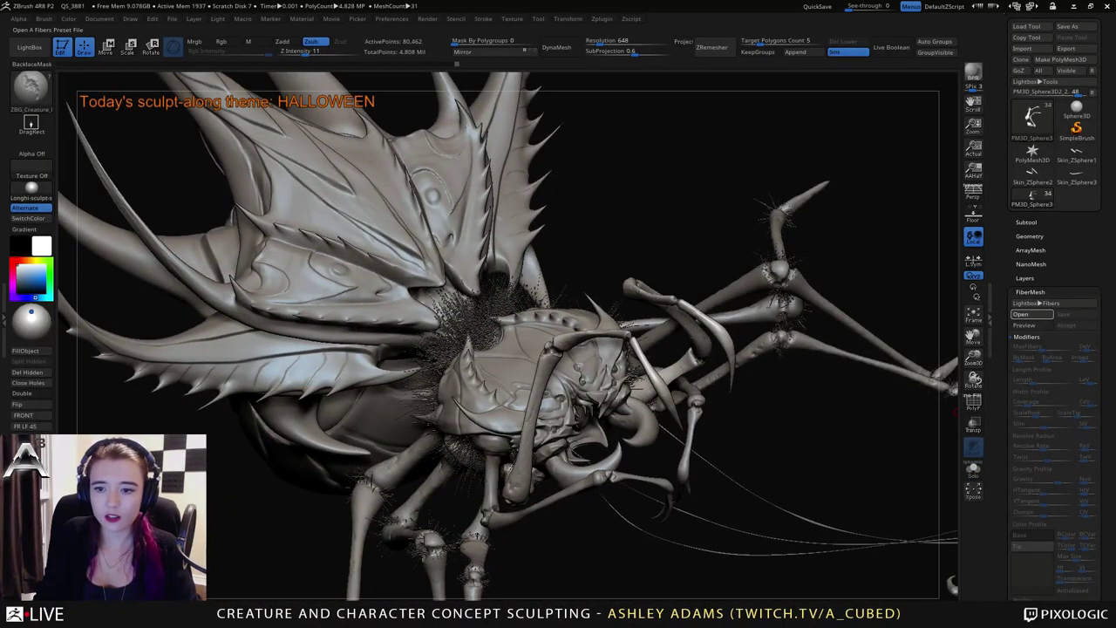
click(1031, 324)
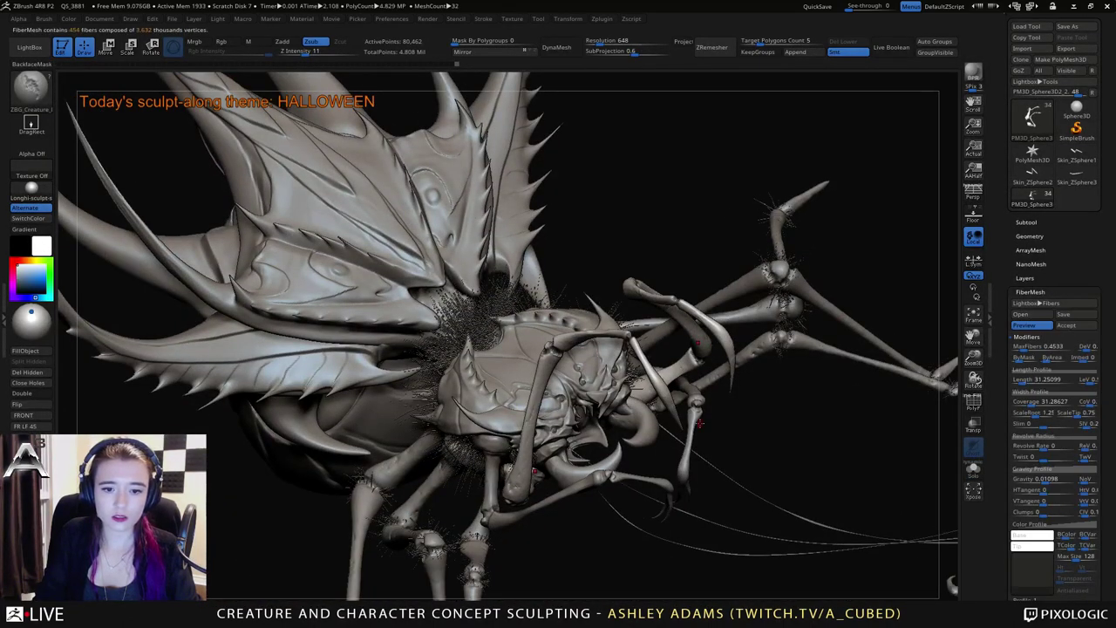
drag(882, 393, 757, 441)
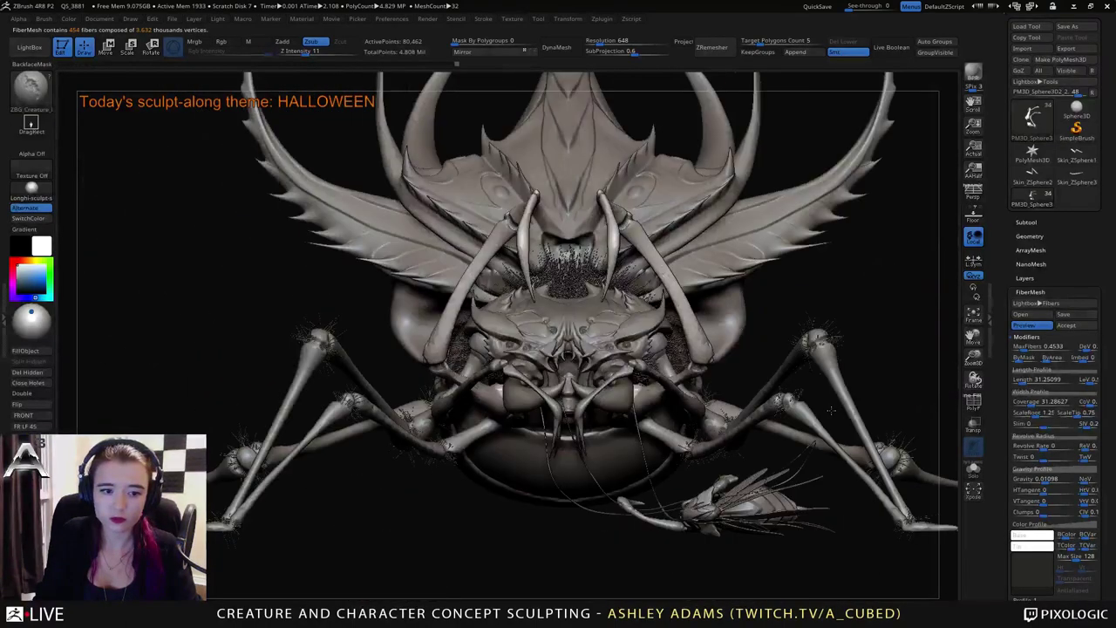
Set the fiber length on the raised forelegs to about 236 and accept the fibers.
click(1036, 380)
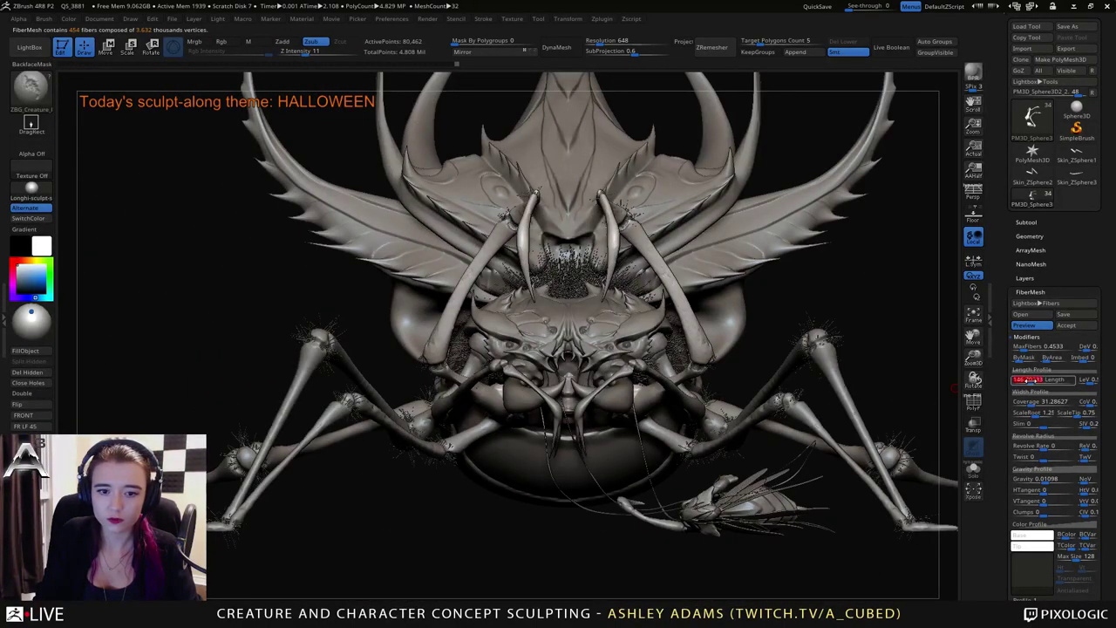
text(330)
key(Return)
click(1036, 380)
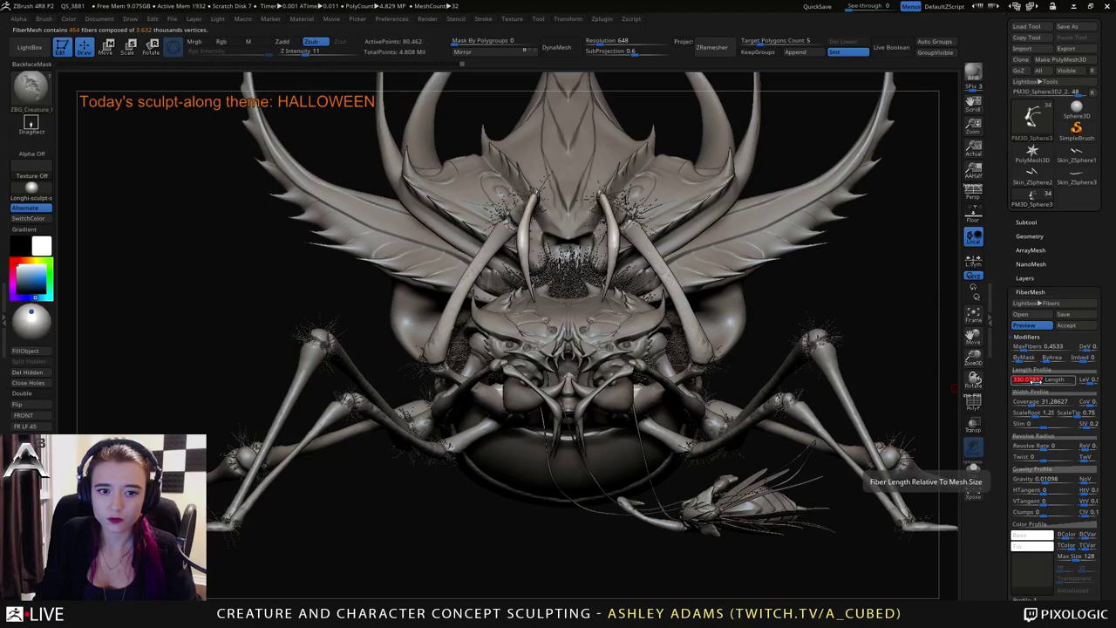
drag(1037, 381, 1033, 381)
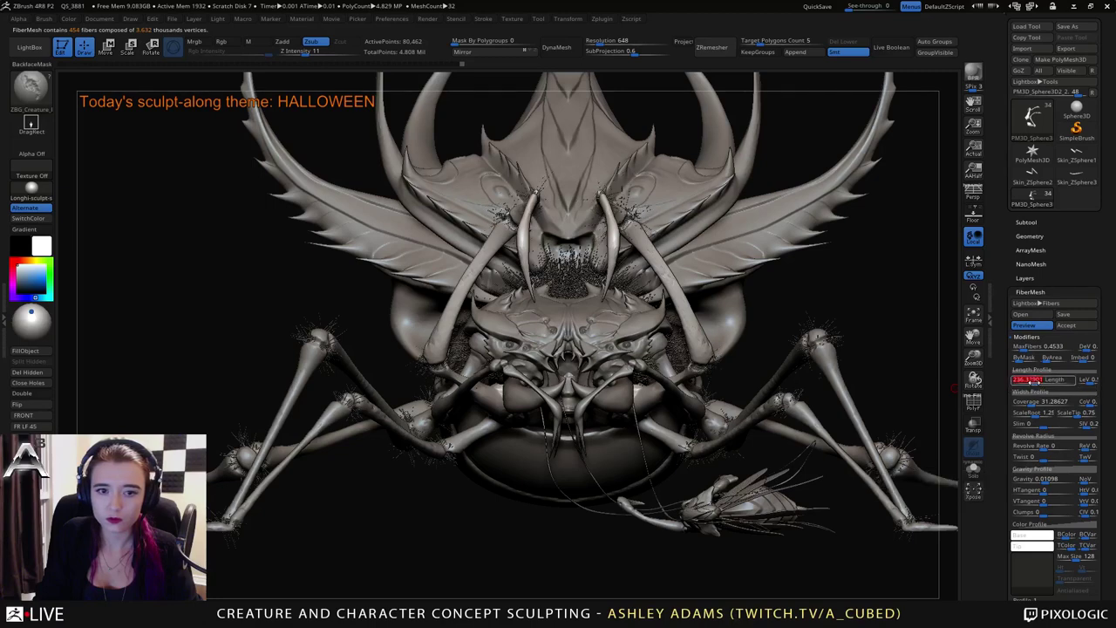
click(1065, 324)
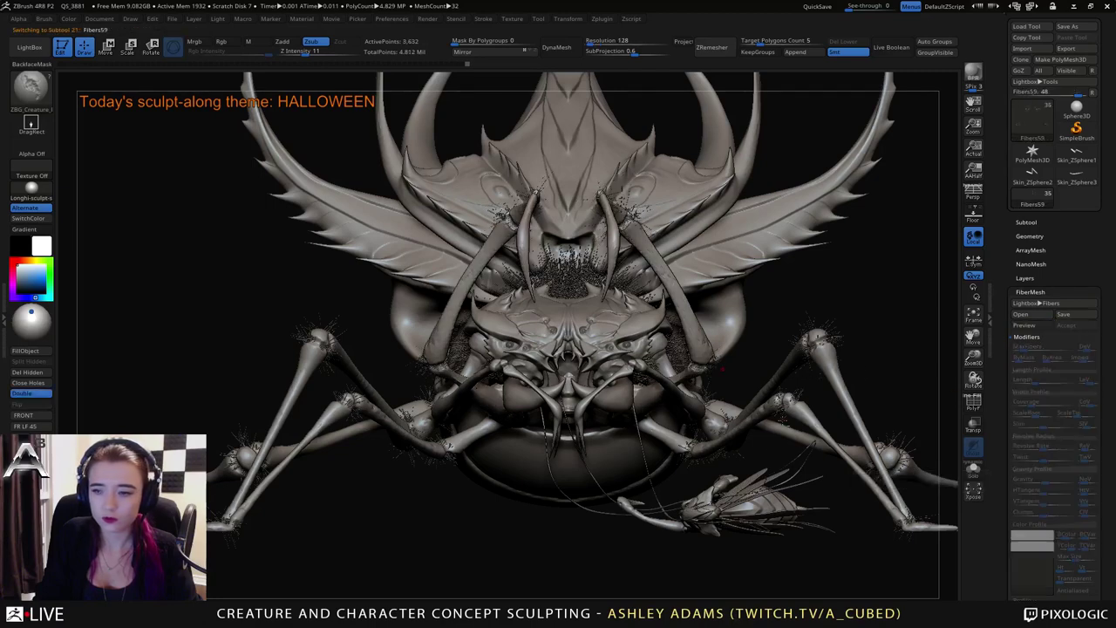
Make the small clawed arm subtool beside the mouth active and isolate it from the rest of the creature.
drag(722, 370, 877, 376)
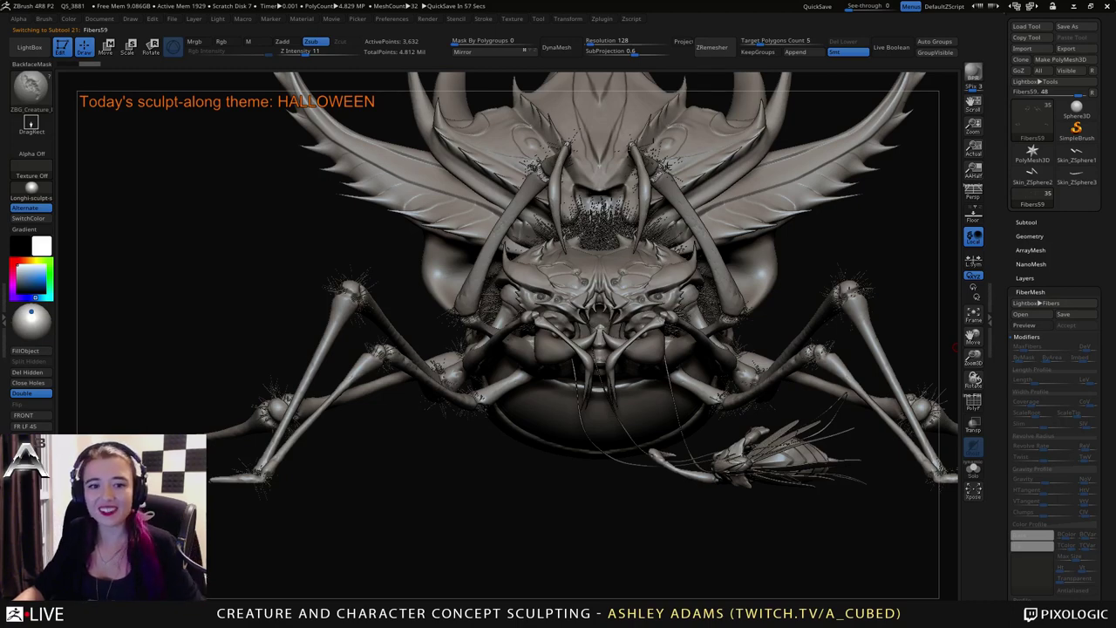
drag(750, 349, 889, 336)
drag(453, 312, 264, 339)
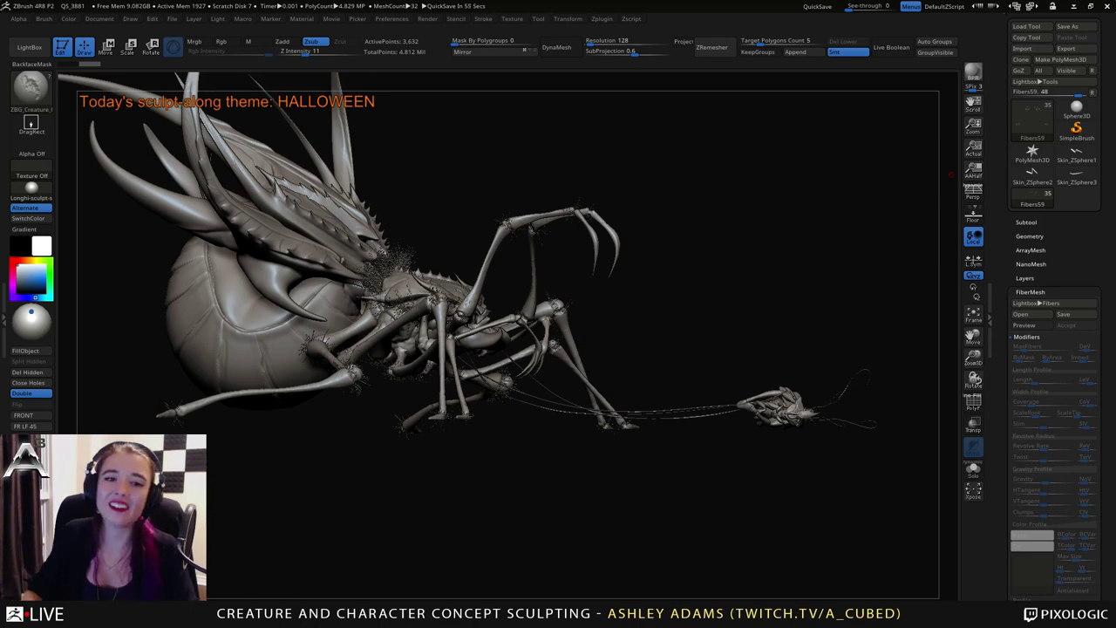
drag(951, 174, 733, 288)
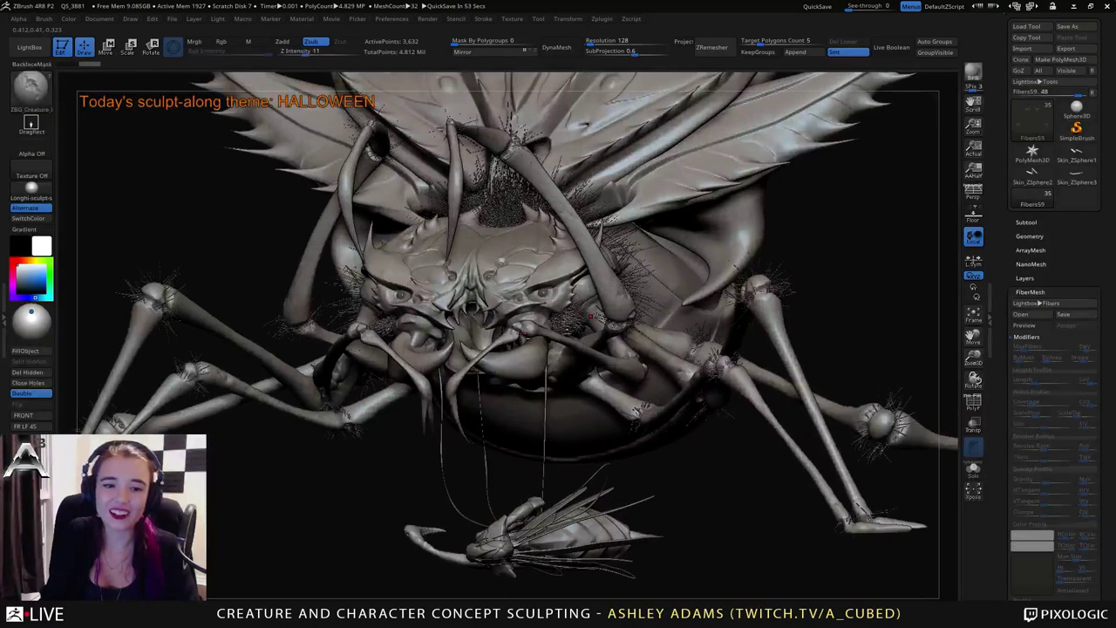
alt+click(527, 327)
drag(527, 327, 953, 494)
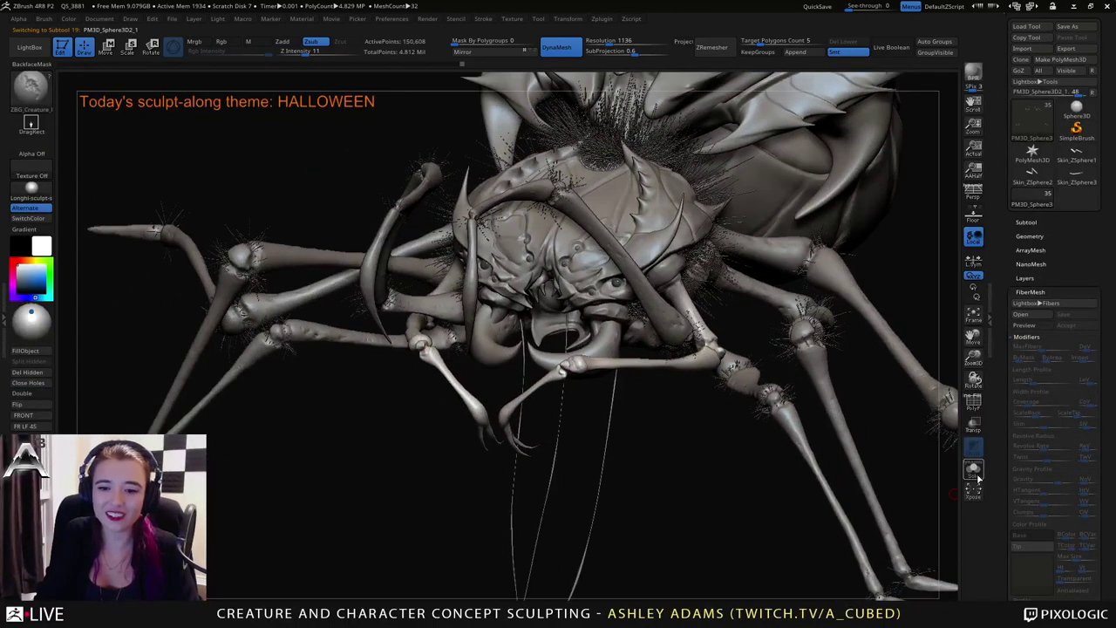
click(974, 471)
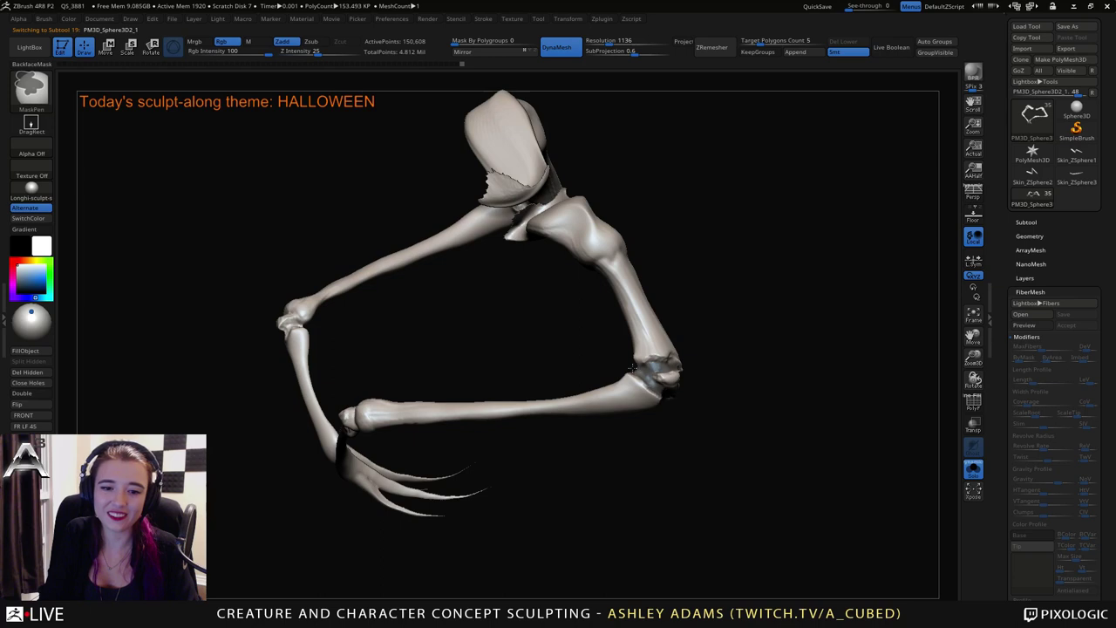
Paint a mask all around the elbow joint of the isolated clawed arms.
mouse_move(610, 368)
mouse_down()
mouse_move(532, 348)
mouse_move(649, 375)
mouse_up()
drag(523, 366, 697, 370)
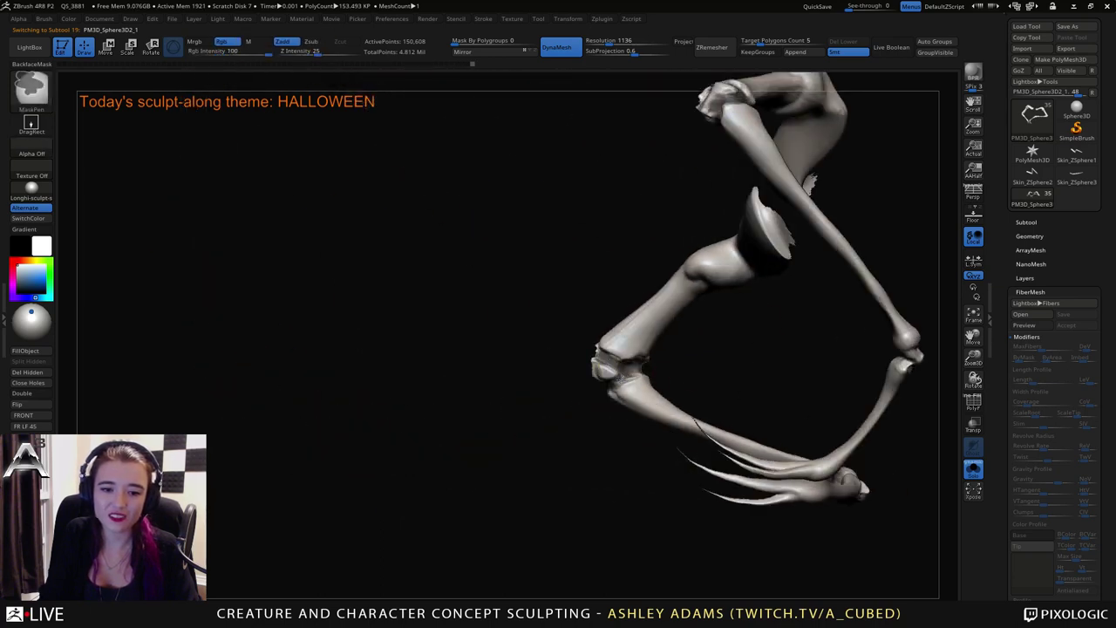
ctrl+drag(636, 367, 645, 375)
mouse_move(453, 371)
mouse_down()
mouse_move(562, 367)
mouse_move(611, 394)
mouse_up()
drag(532, 397, 697, 403)
ctrl+drag(663, 373, 670, 384)
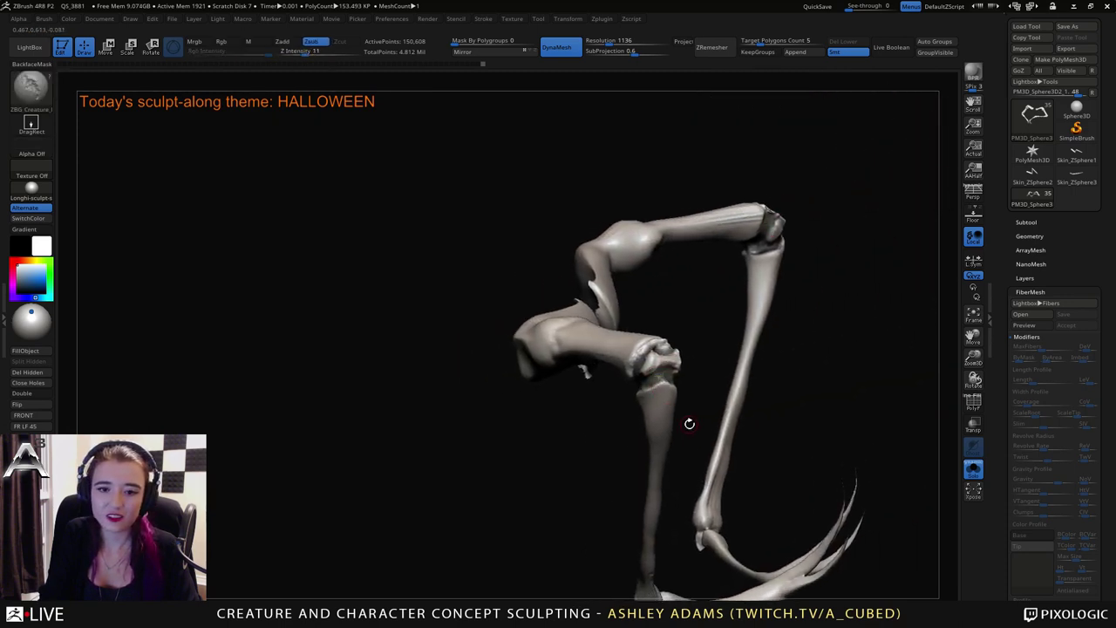
Paint a mask all around the wrist joint just above the claws of the isolated arms.
mouse_move(689, 424)
mouse_down()
mouse_move(605, 399)
mouse_move(616, 356)
mouse_up()
key(ctrl)
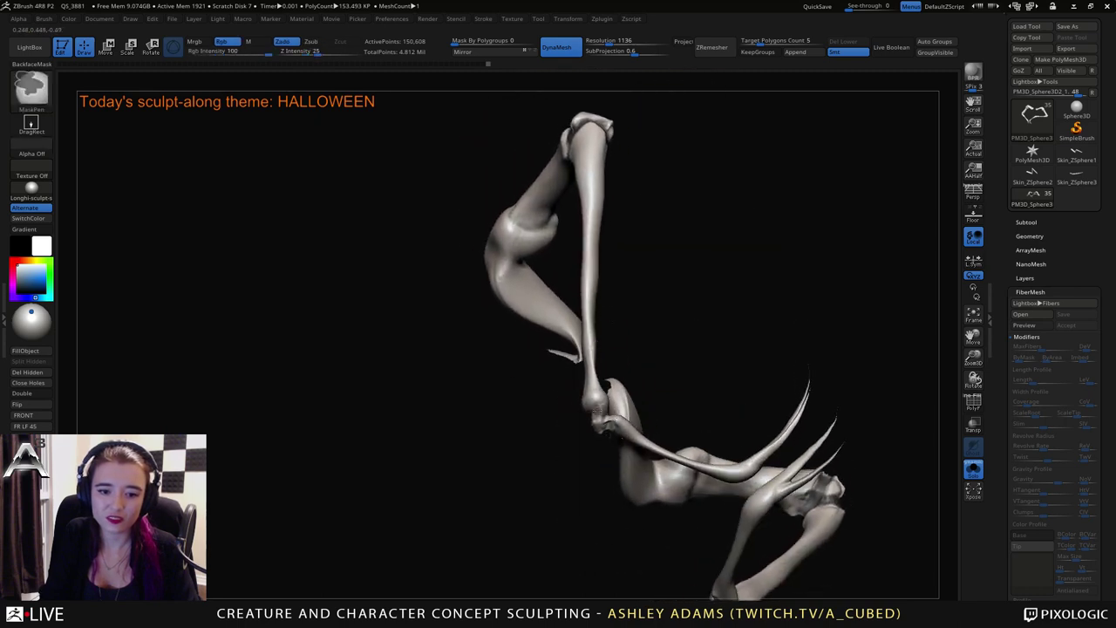
drag(600, 408, 653, 369)
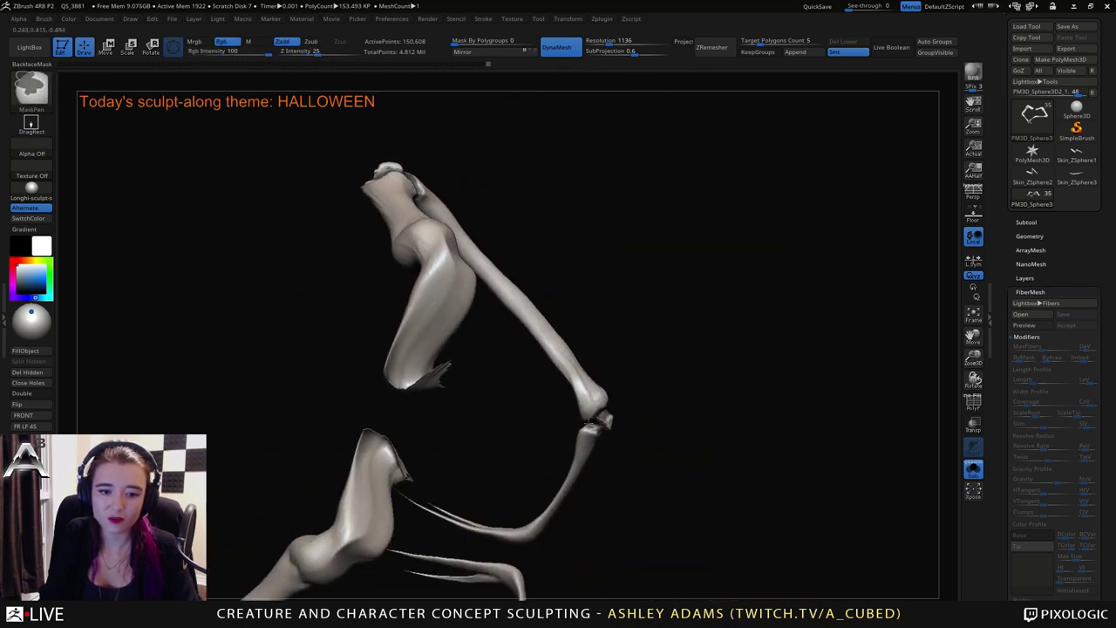
drag(601, 433, 624, 424)
mouse_move(616, 421)
alt+right_down()
mouse_move(618, 273)
mouse_move(672, 380)
alt+right_up()
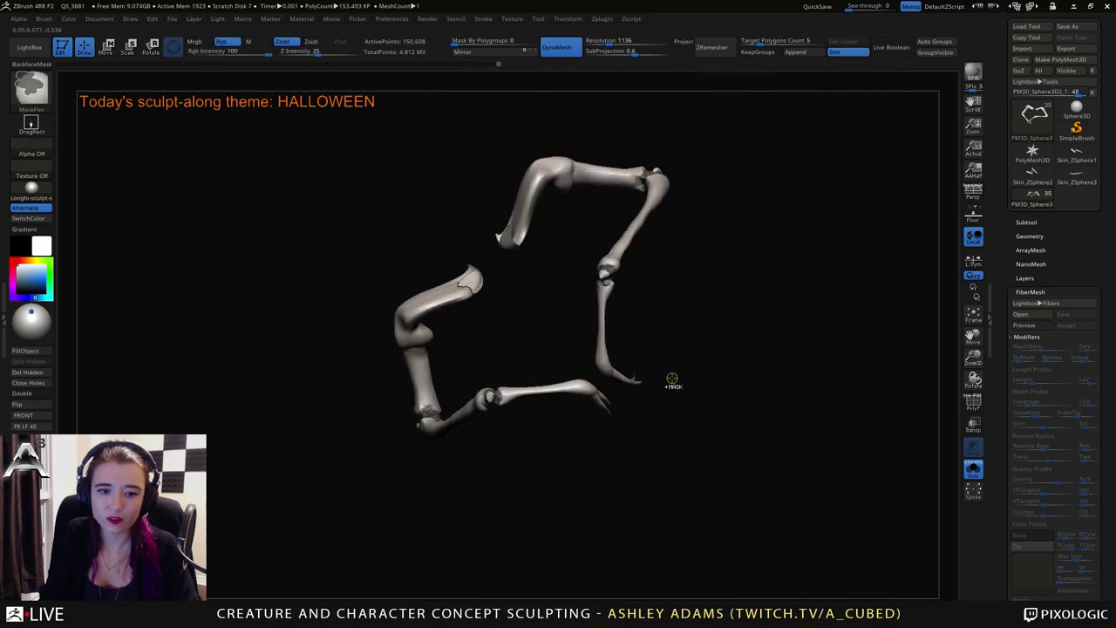
Show the whole creature again, then generate and accept fibers on the masked clawed-arm joints using the hairs preset.
click(973, 468)
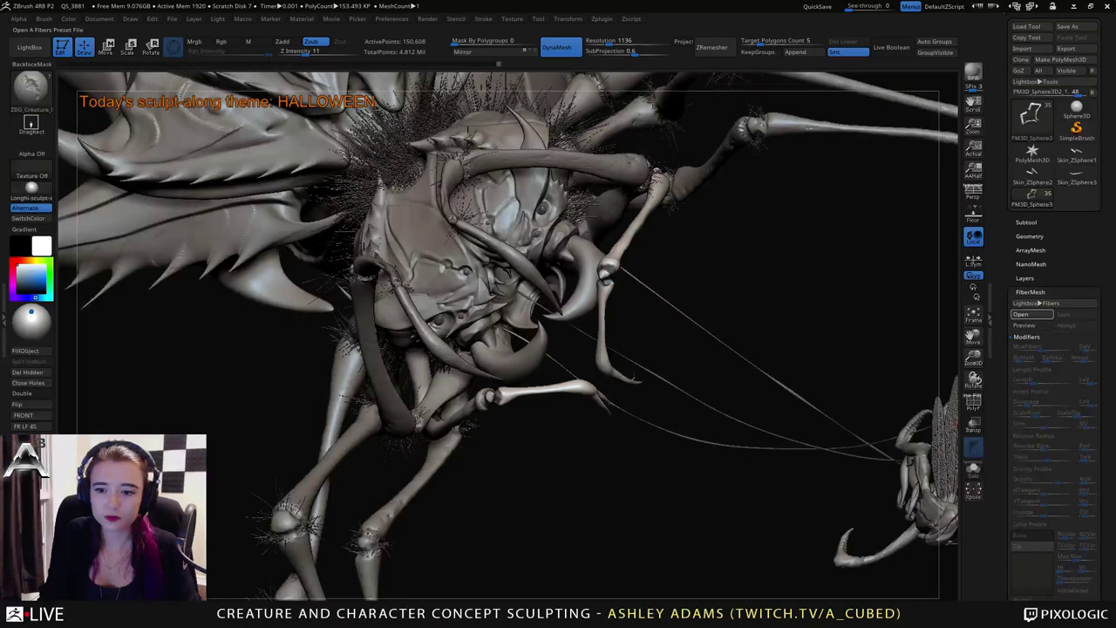
click(1025, 324)
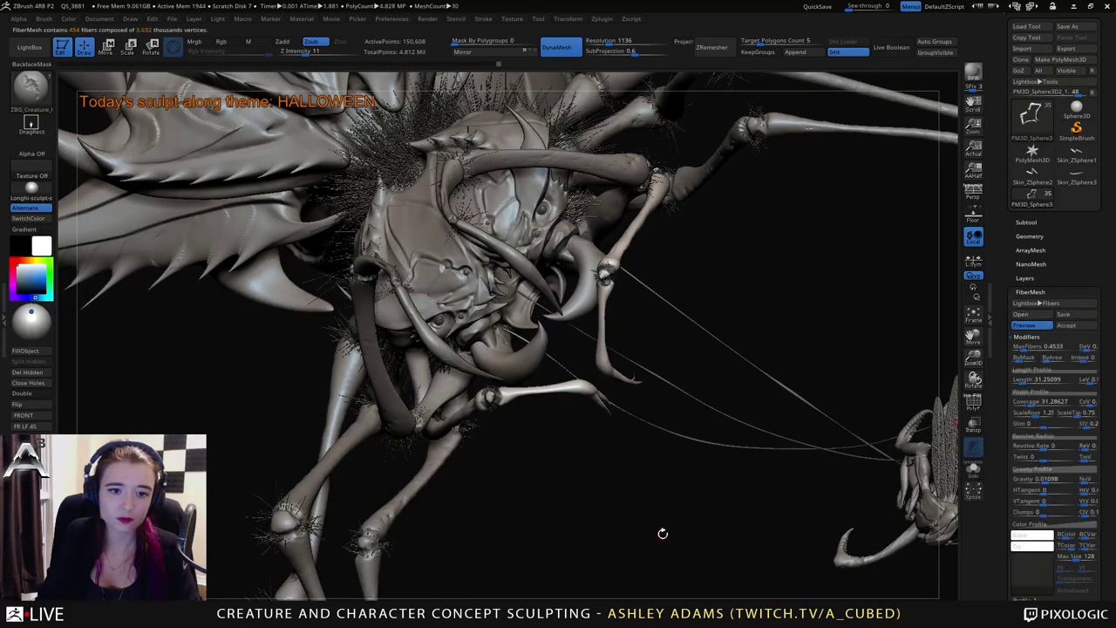
drag(663, 531, 645, 438)
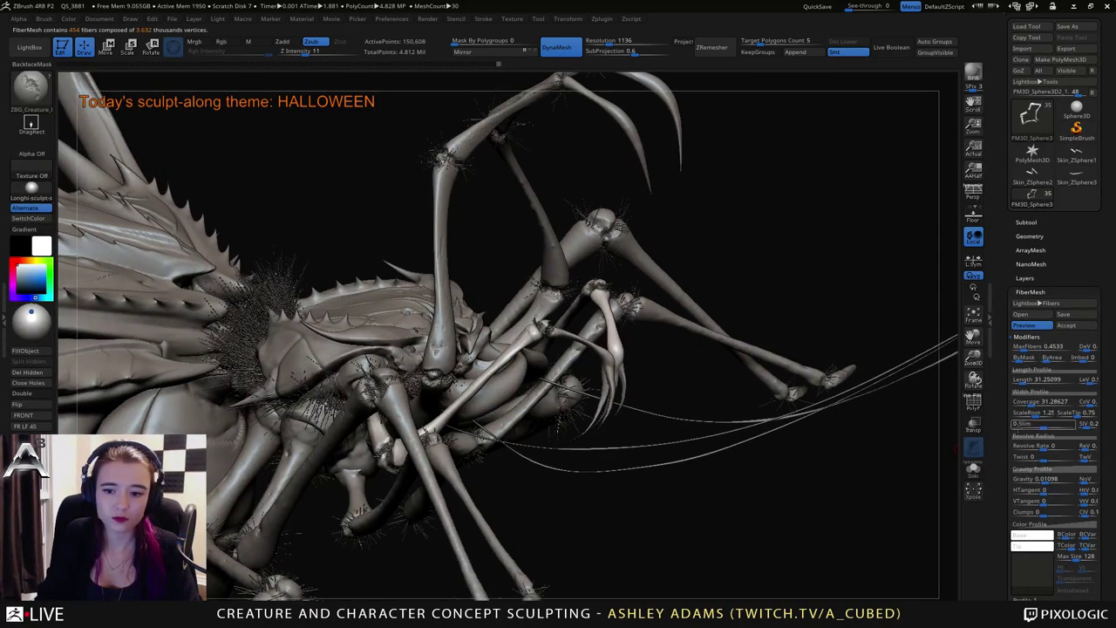
click(1081, 326)
Make the smooth lobe in front of the segmented abdomen the active subtool and choose the ZBGs_Limit sculpting brush.
drag(683, 521, 679, 436)
right_click(679, 436)
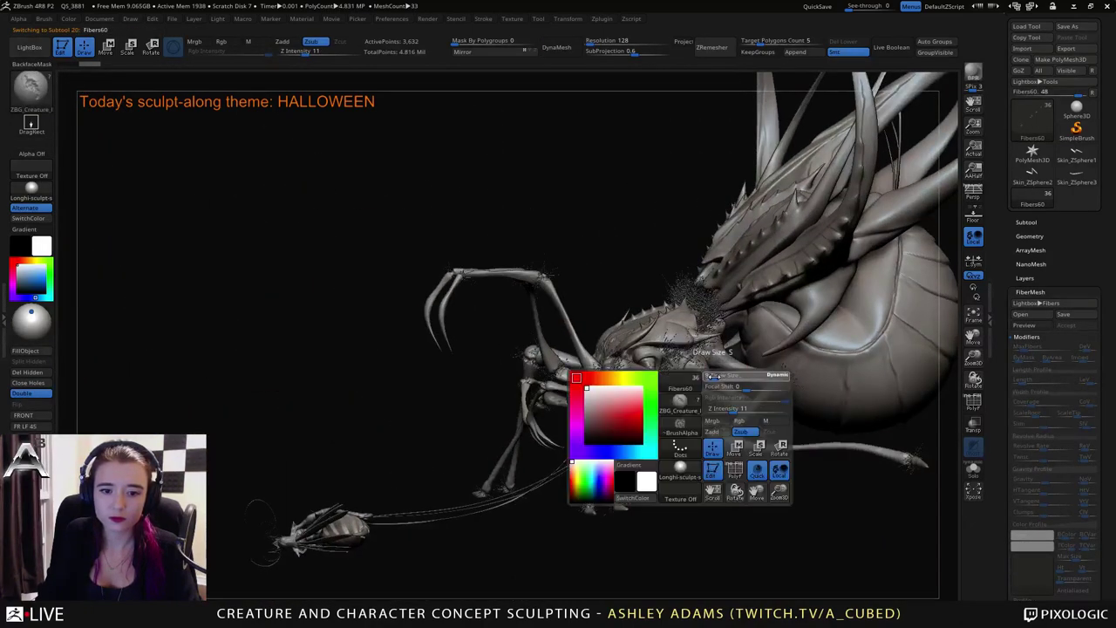
drag(558, 332, 453, 285)
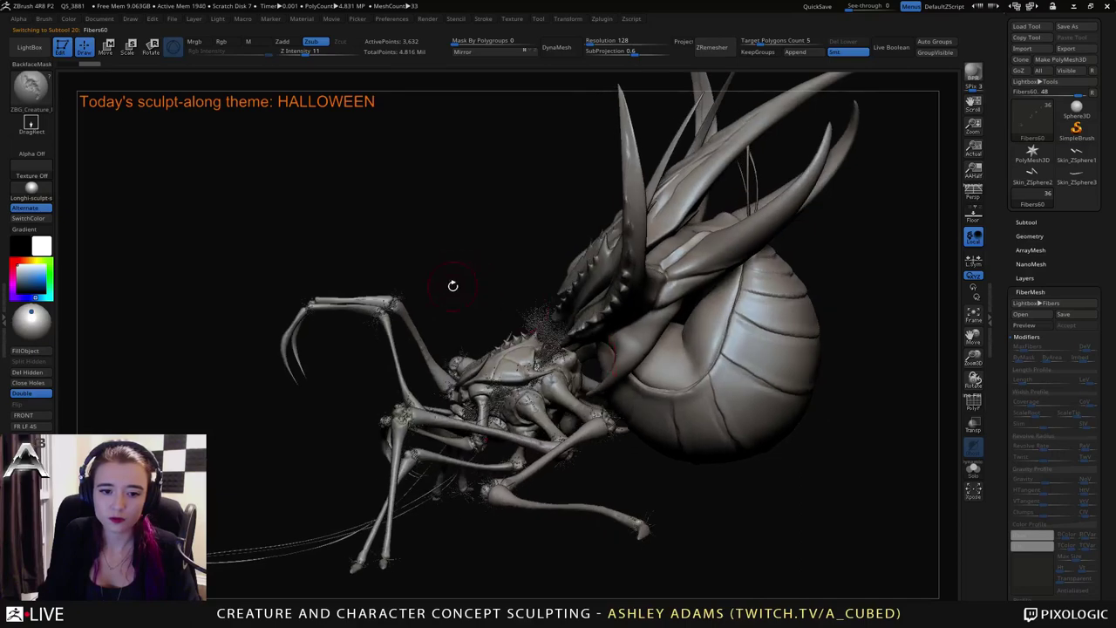
alt+right_drag(580, 362, 649, 301)
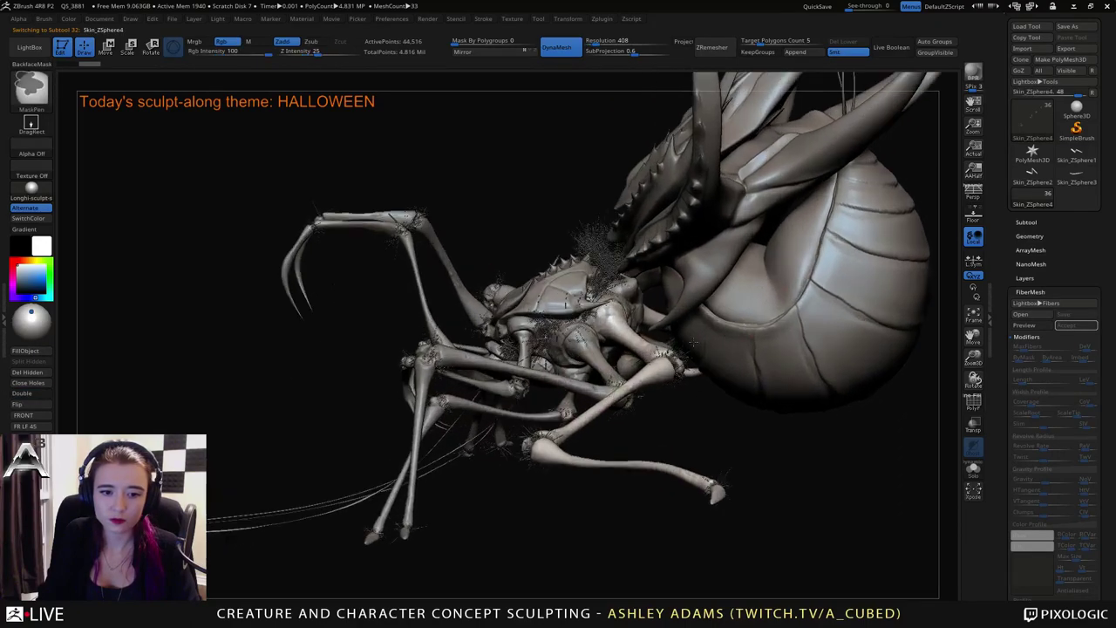
alt+click(799, 288)
alt+right_drag(802, 290, 735, 342)
key(b)
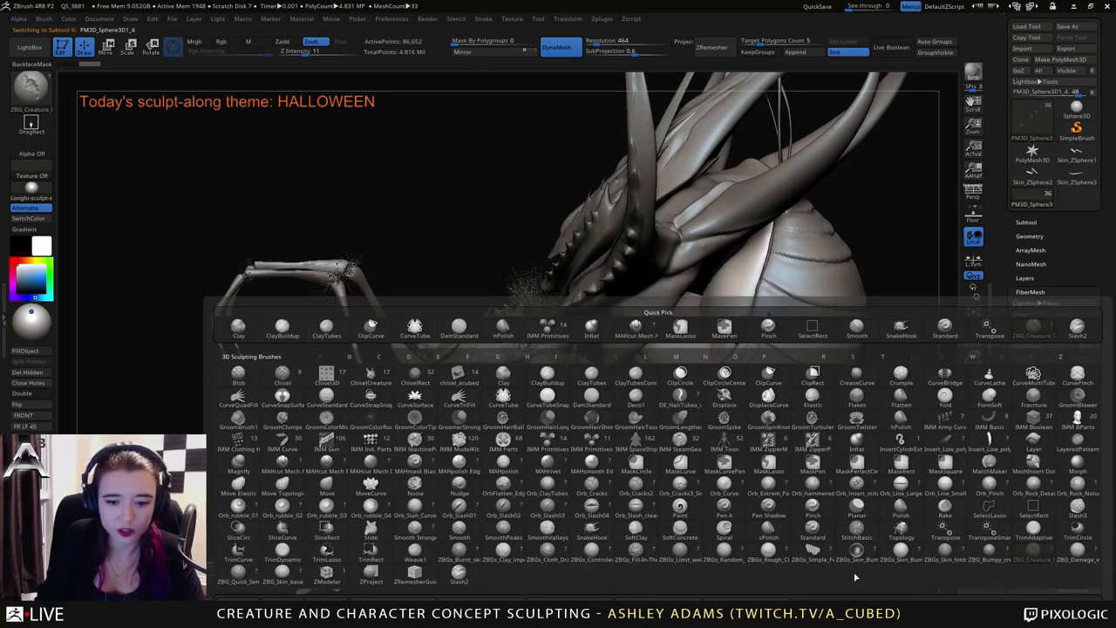
click(678, 558)
mouse_move(609, 318)
right_down()
mouse_move(656, 321)
mouse_move(525, 251)
mouse_move(577, 277)
right_up()
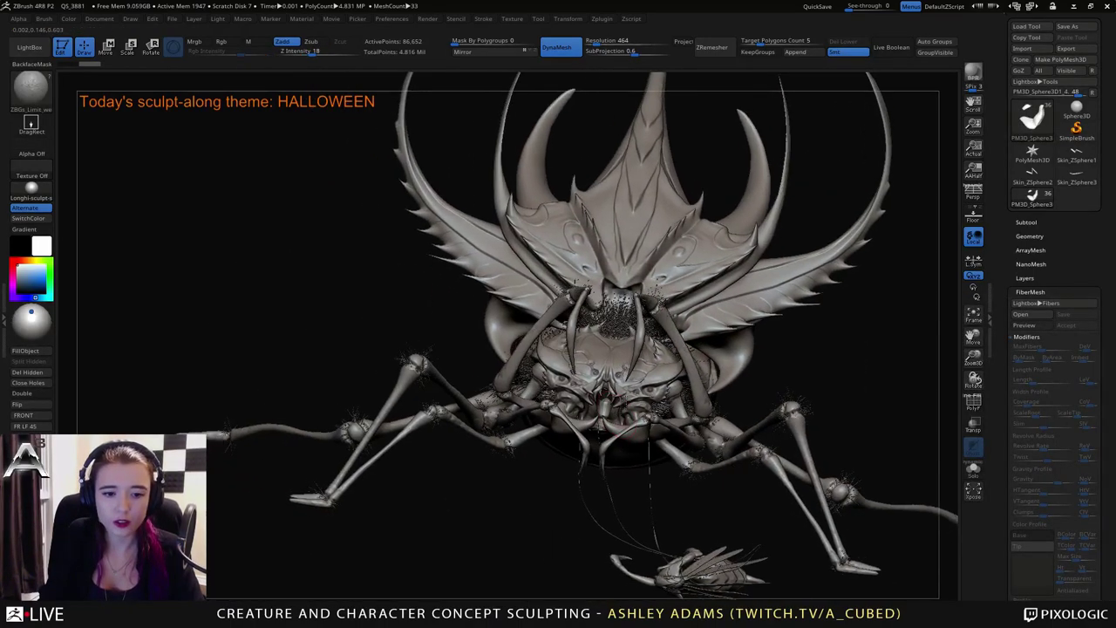
Isolate the smooth lobe in front of the abdomen and sculpt a crease down its centre.
mouse_move(601, 462)
right_down()
mouse_move(694, 327)
mouse_move(630, 304)
mouse_move(615, 325)
right_up()
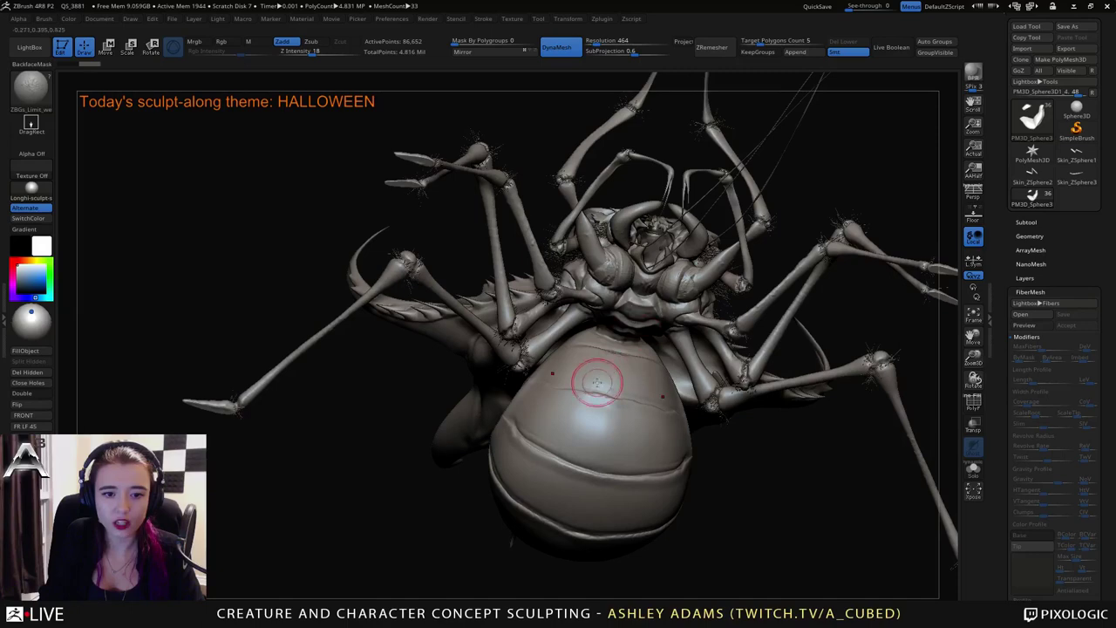
mouse_move(579, 396)
right_down()
mouse_move(648, 465)
mouse_move(504, 424)
right_up()
drag(504, 424, 471, 386)
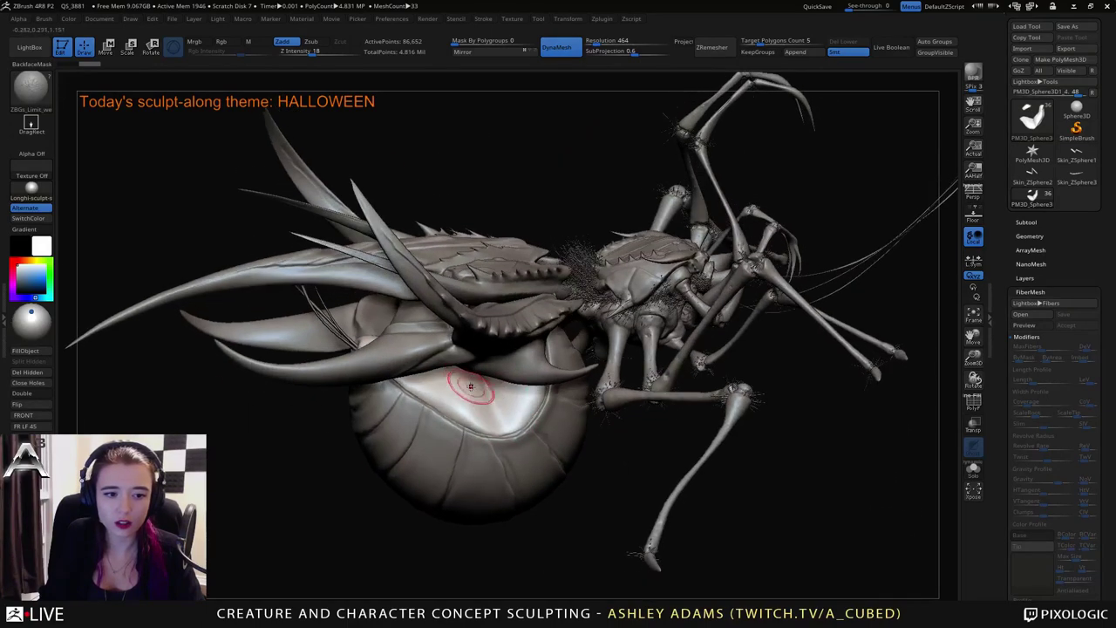
click(973, 469)
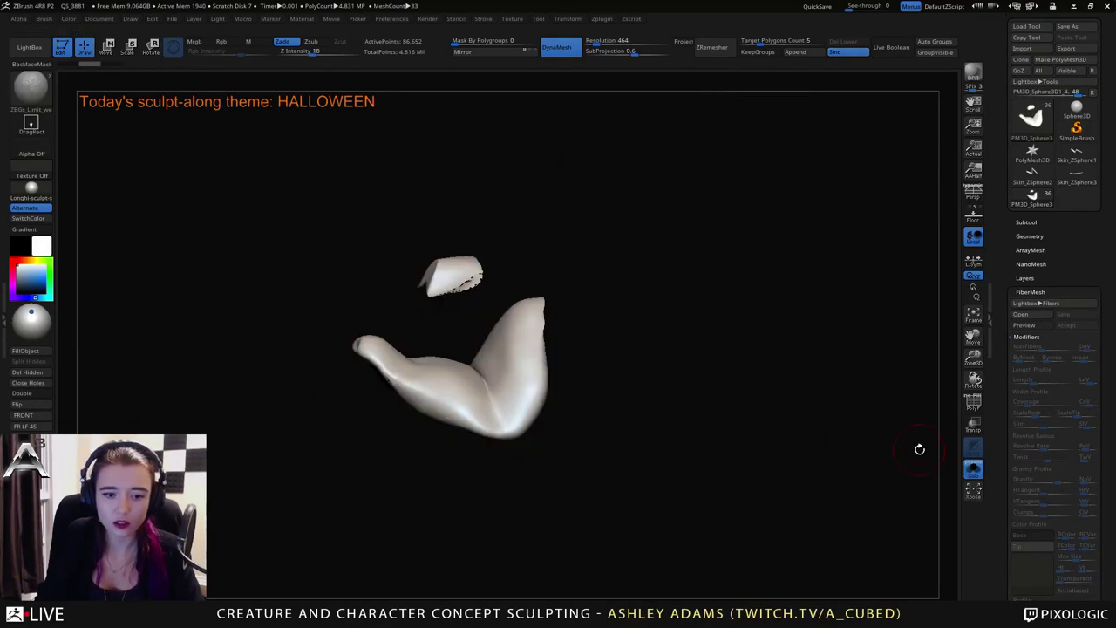
right_drag(507, 338, 498, 406)
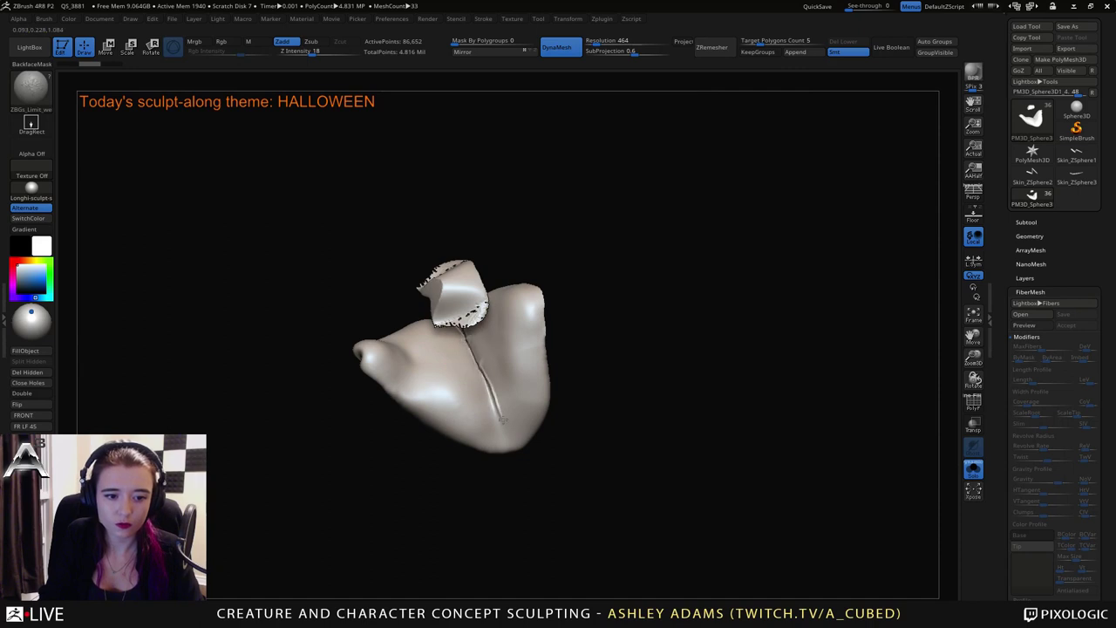
drag(503, 421, 517, 436)
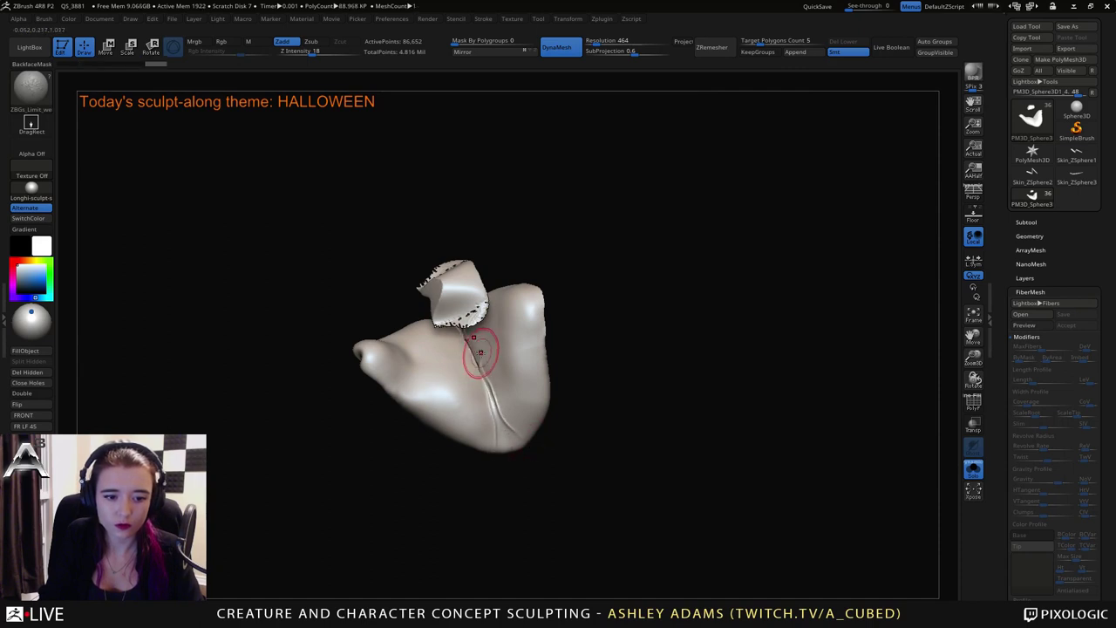
Sculpt branching wrinkle folds across both sides of the isolated lobe, and show the whole creature again.
drag(480, 351, 520, 421)
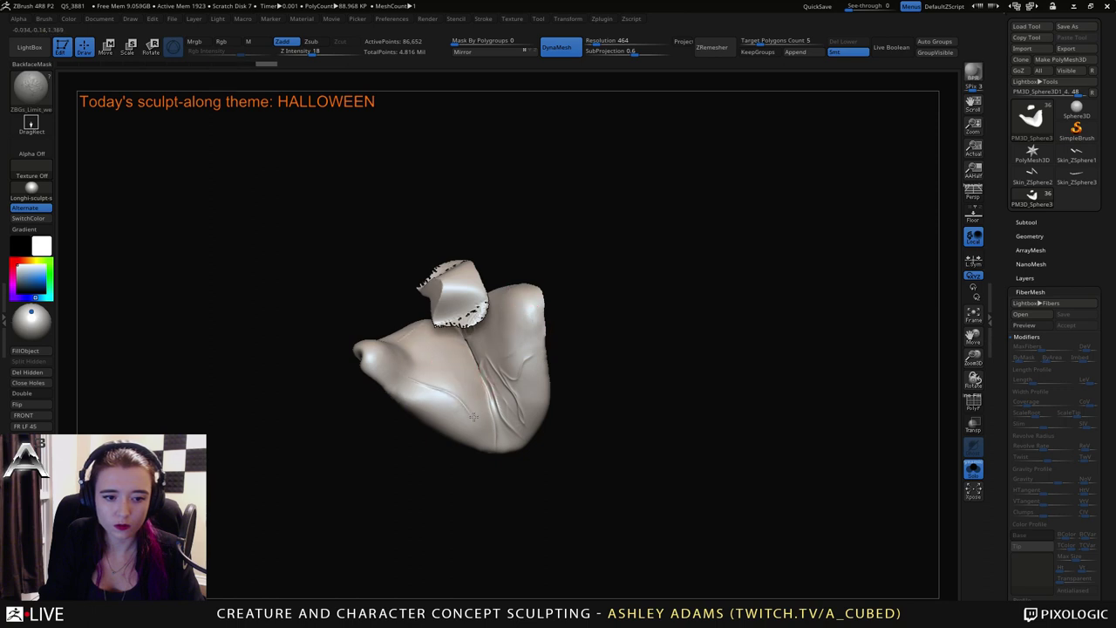
mouse_move(375, 418)
mouse_down()
mouse_move(436, 389)
mouse_move(456, 403)
mouse_up()
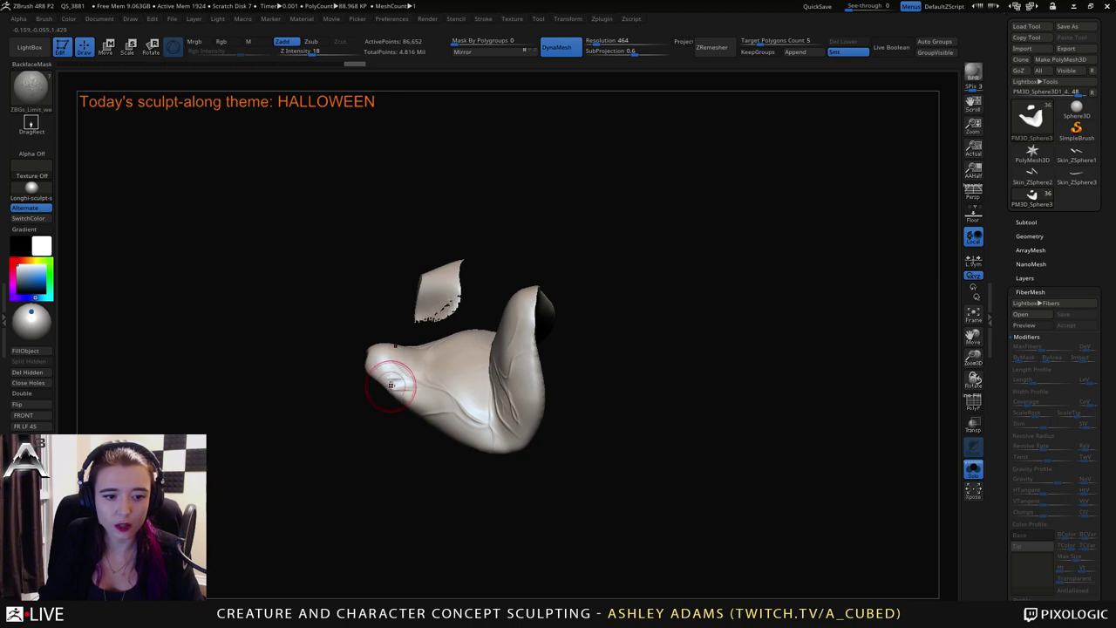
right_drag(416, 416, 455, 397)
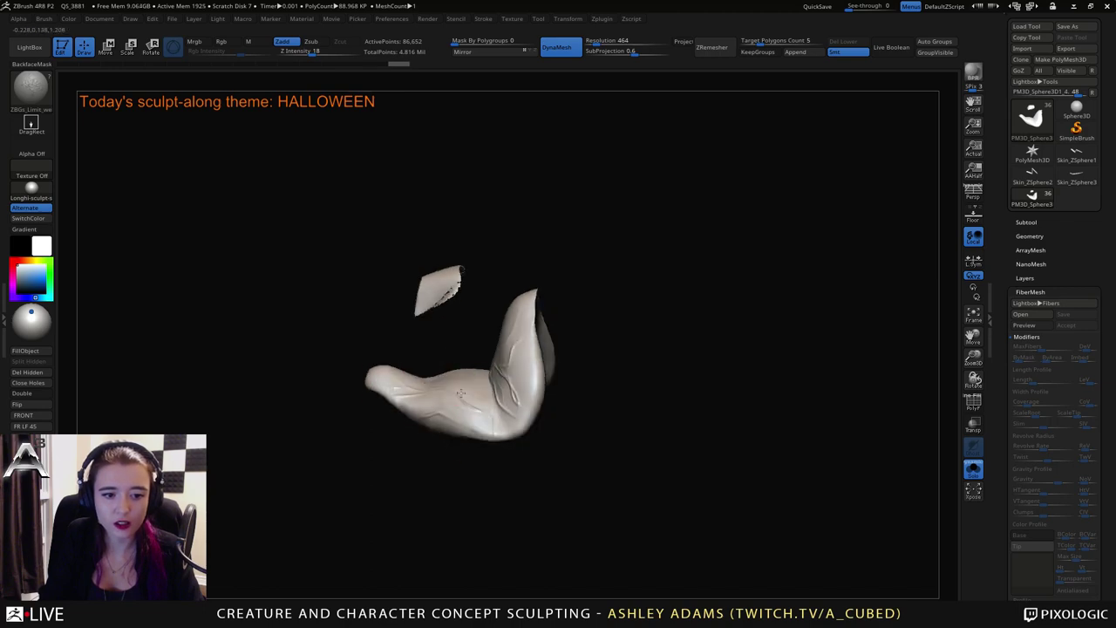
click(973, 469)
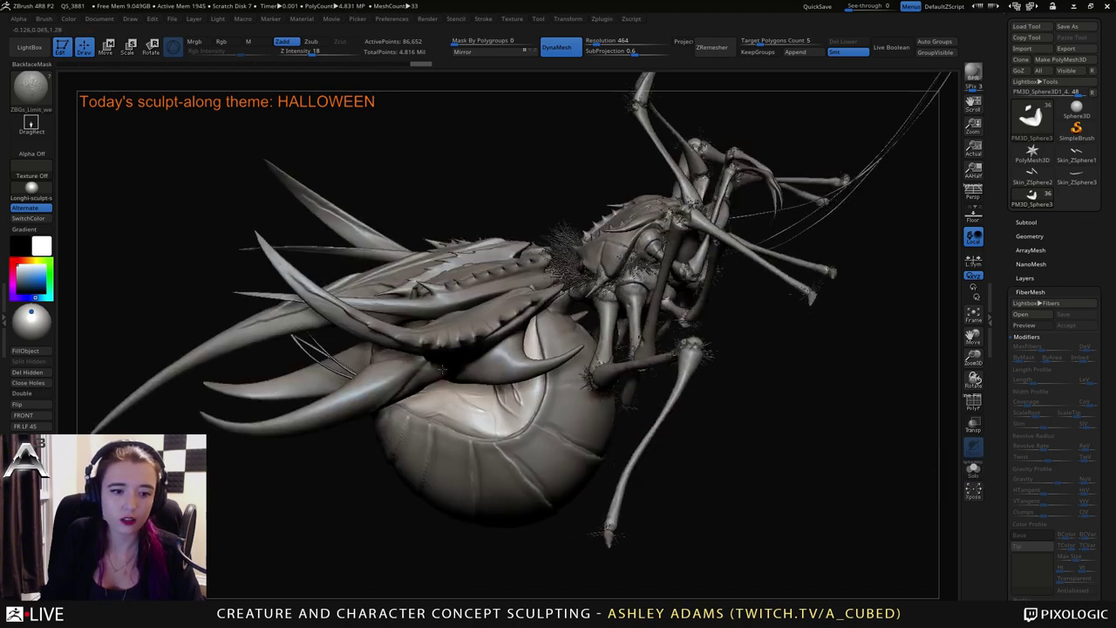
Continue sculpting folds into the lobe from both sides of the abdomen and soften them with the Smooth brush.
right_drag(755, 421, 445, 358)
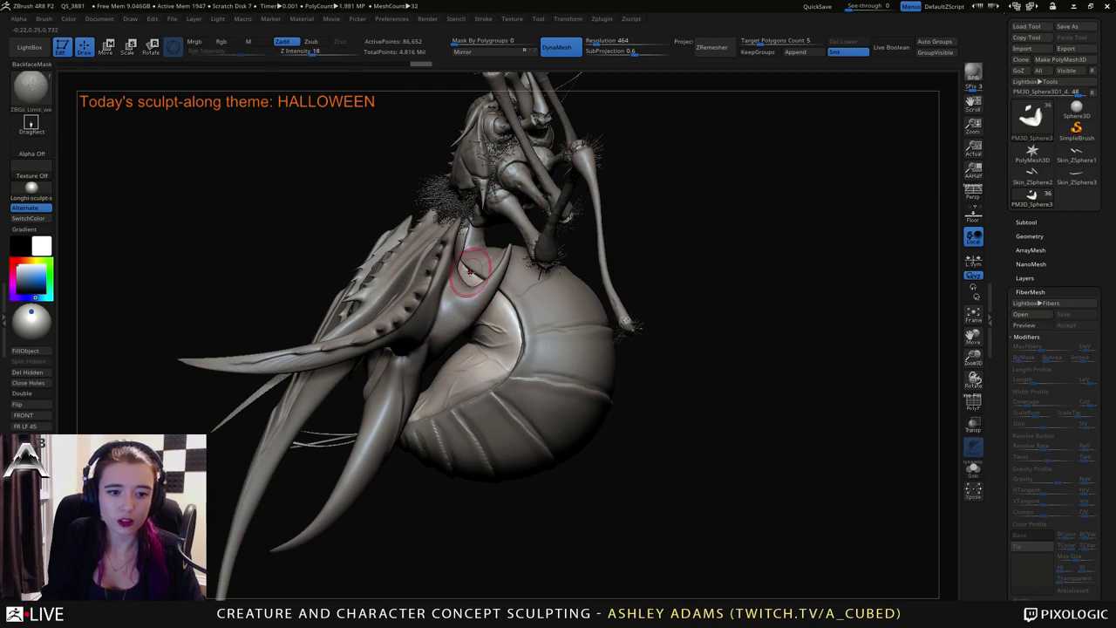
mouse_move(543, 323)
right_down()
mouse_move(529, 319)
mouse_move(547, 298)
mouse_move(509, 311)
right_up()
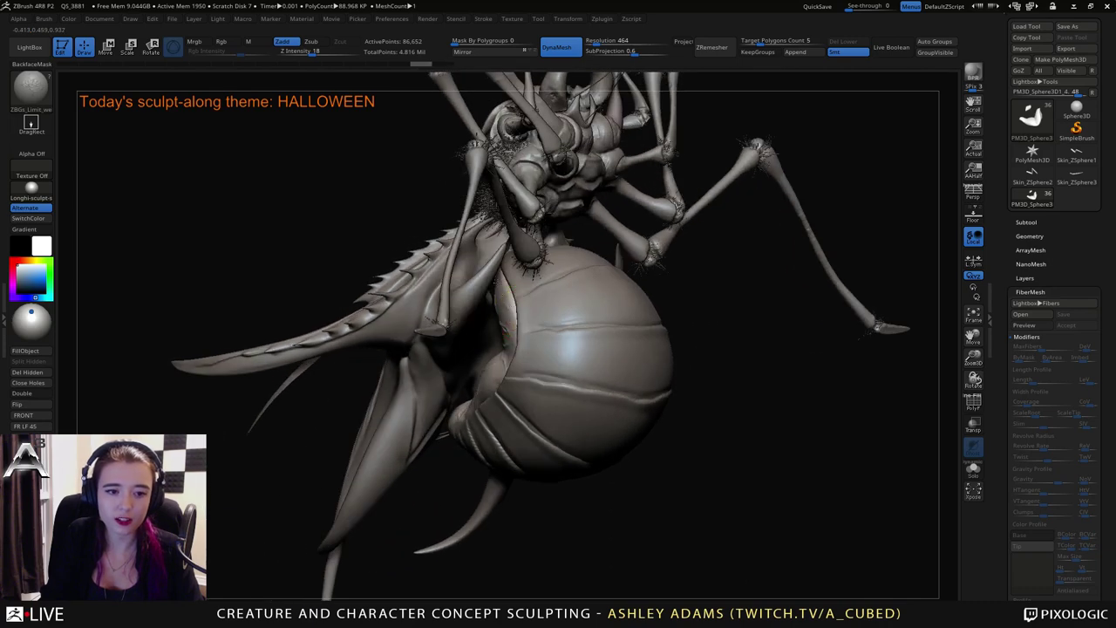
mouse_move(537, 331)
right_down()
mouse_move(510, 324)
mouse_move(527, 420)
mouse_move(548, 323)
right_up()
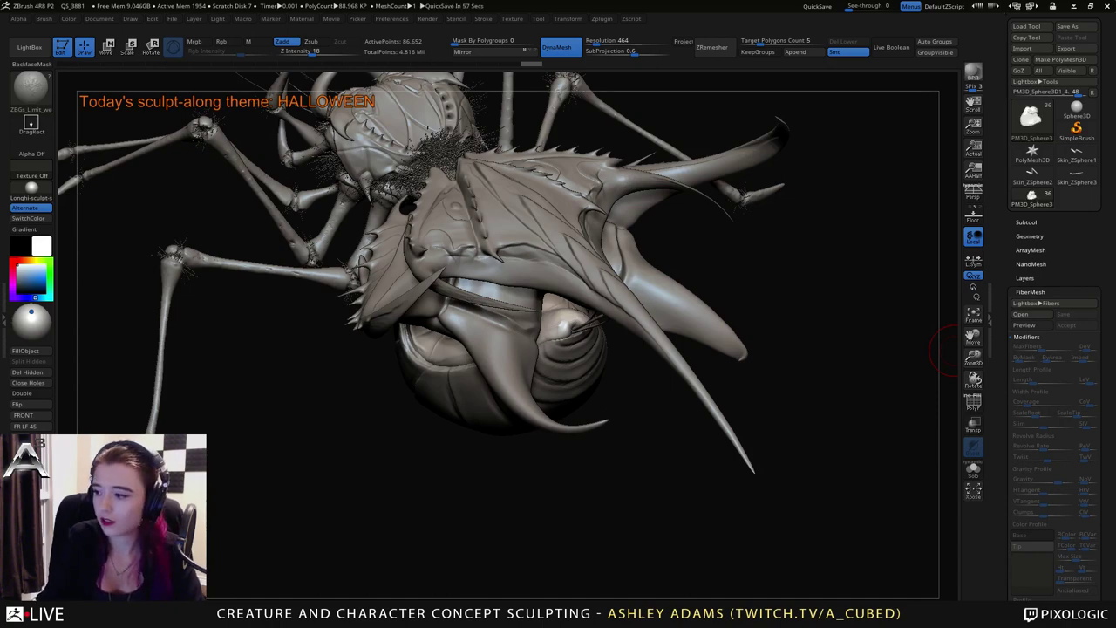
mouse_move(750, 523)
mouse_down()
mouse_move(828, 510)
mouse_move(871, 523)
mouse_move(898, 505)
mouse_up()
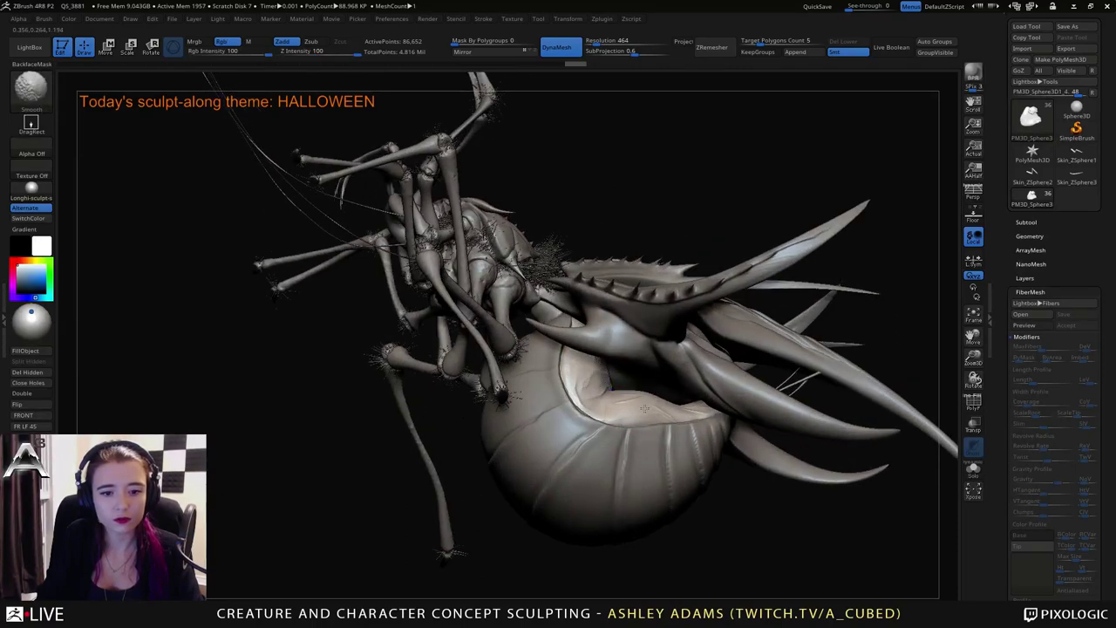
mouse_move(621, 397)
ctrl+right_down()
mouse_move(615, 388)
mouse_move(558, 436)
ctrl+right_up()
mouse_move(558, 436)
right_down()
mouse_move(588, 458)
mouse_move(616, 444)
right_up()
drag(615, 444, 592, 408)
ctrl+right_drag(622, 342, 592, 418)
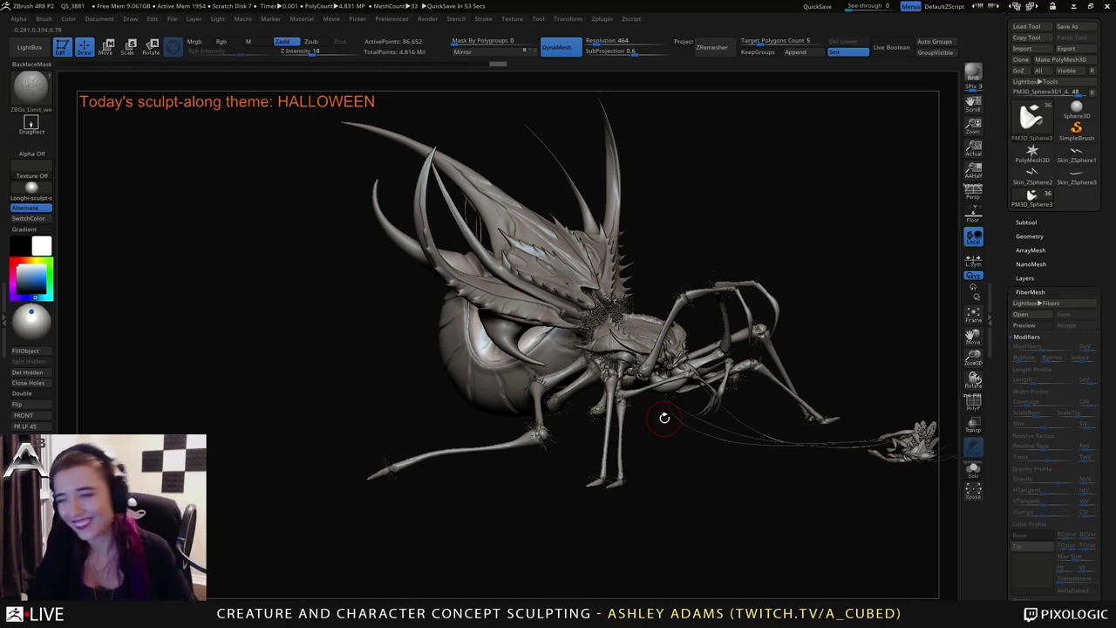
mouse_move(650, 450)
mouse_down()
mouse_move(614, 455)
mouse_move(649, 464)
mouse_up()
drag(865, 364, 789, 367)
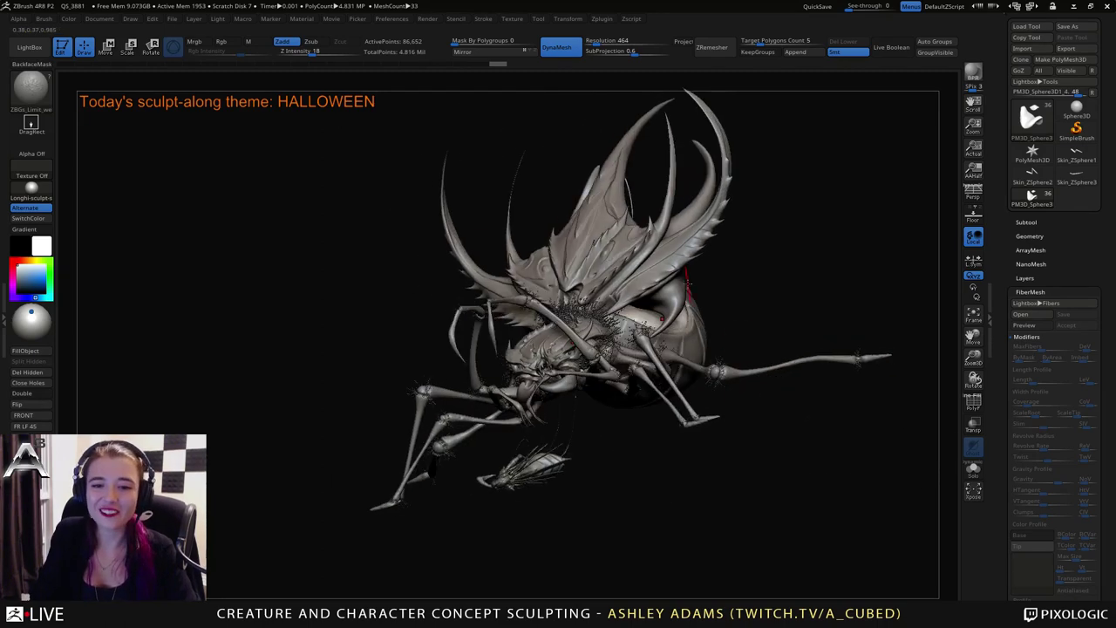
drag(730, 316, 642, 329)
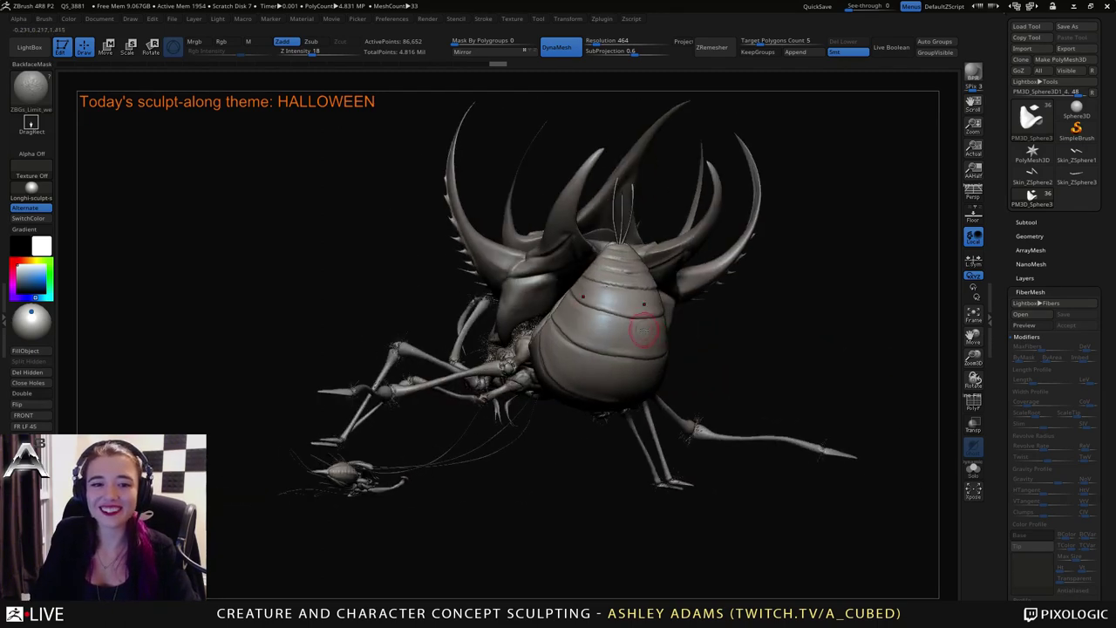
alt+right_drag(585, 358, 672, 382)
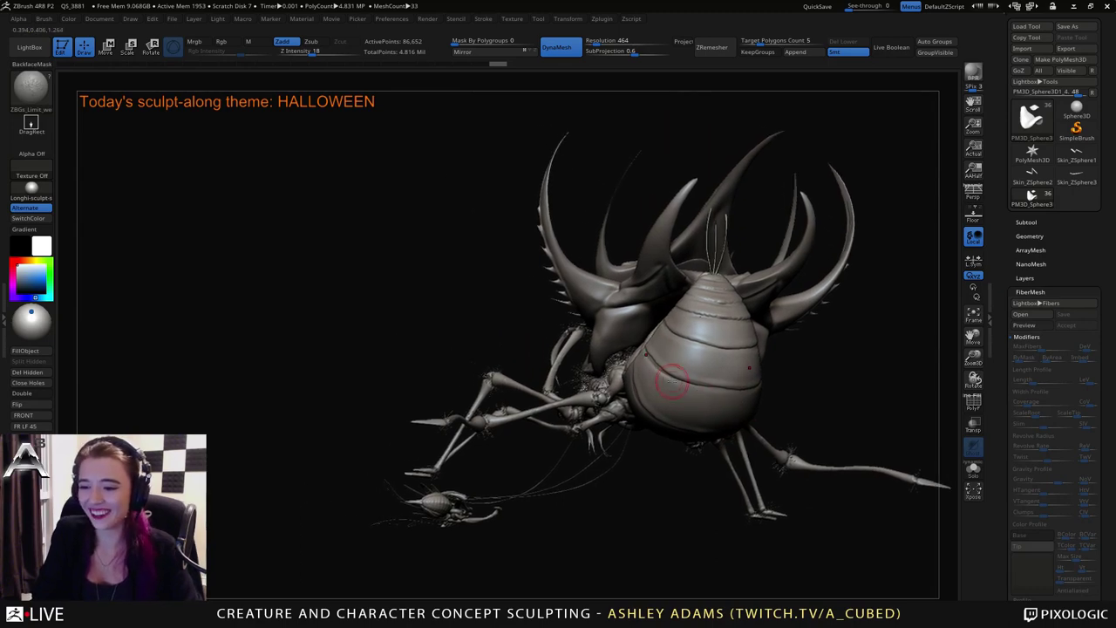
Choose the SnakeHook brush, make the spiked wing plate beside the abdomen the active subtool and reduce the draw size.
mouse_move(623, 332)
ctrl+right_down()
mouse_move(618, 387)
mouse_move(578, 312)
ctrl+right_up()
key(b)
key(s)
key(h)
alt+click(566, 325)
key(space)
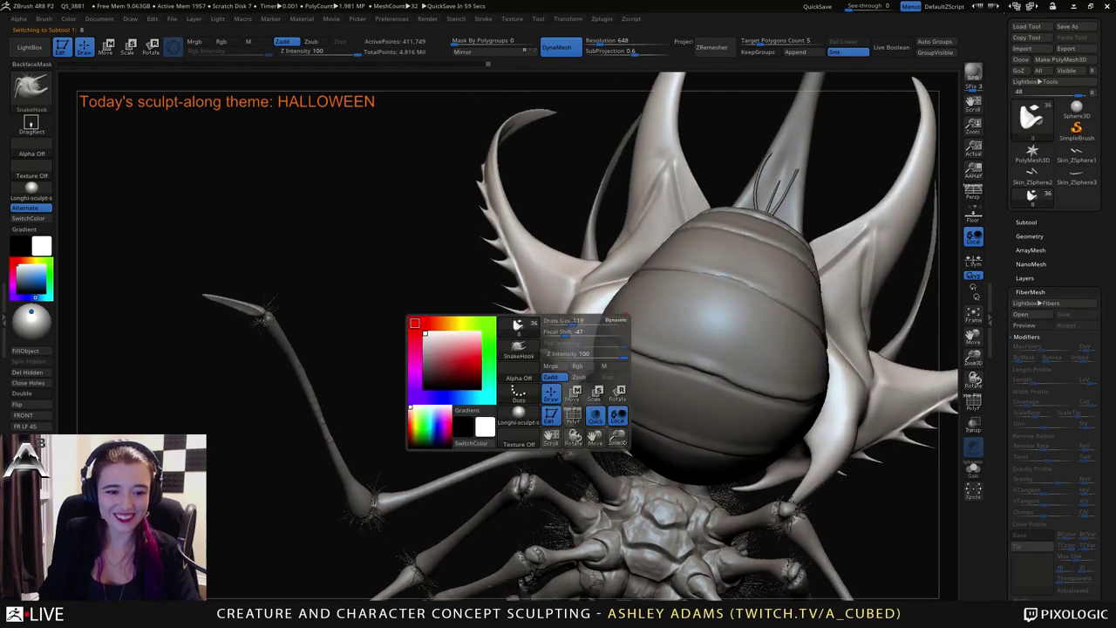
drag(576, 319, 566, 320)
right_drag(565, 320, 560, 311)
Carve creases along the ridges on the underside of the spiked wing plate with the DamStandard brush.
key(space)
key(b)
key(d)
key(s)
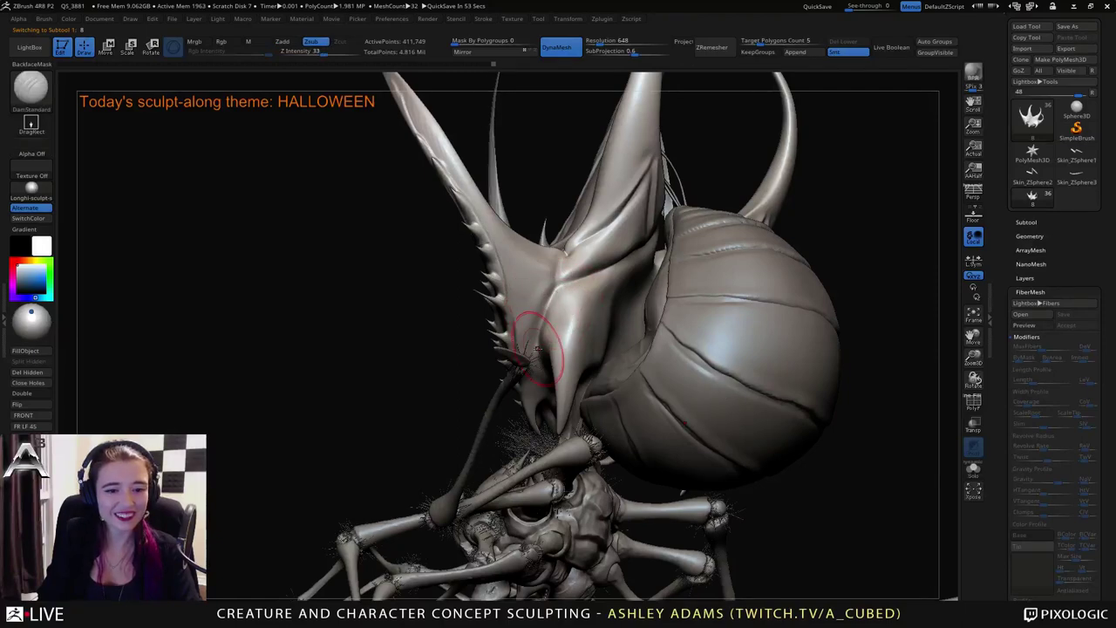
right_drag(552, 253, 554, 276)
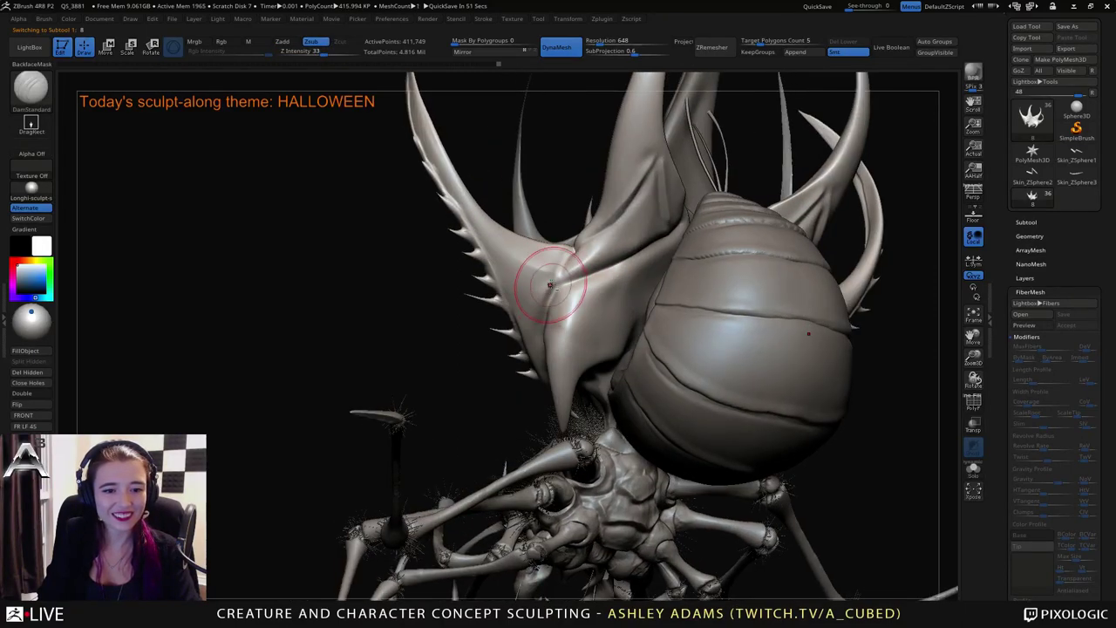
right_drag(542, 318, 545, 347)
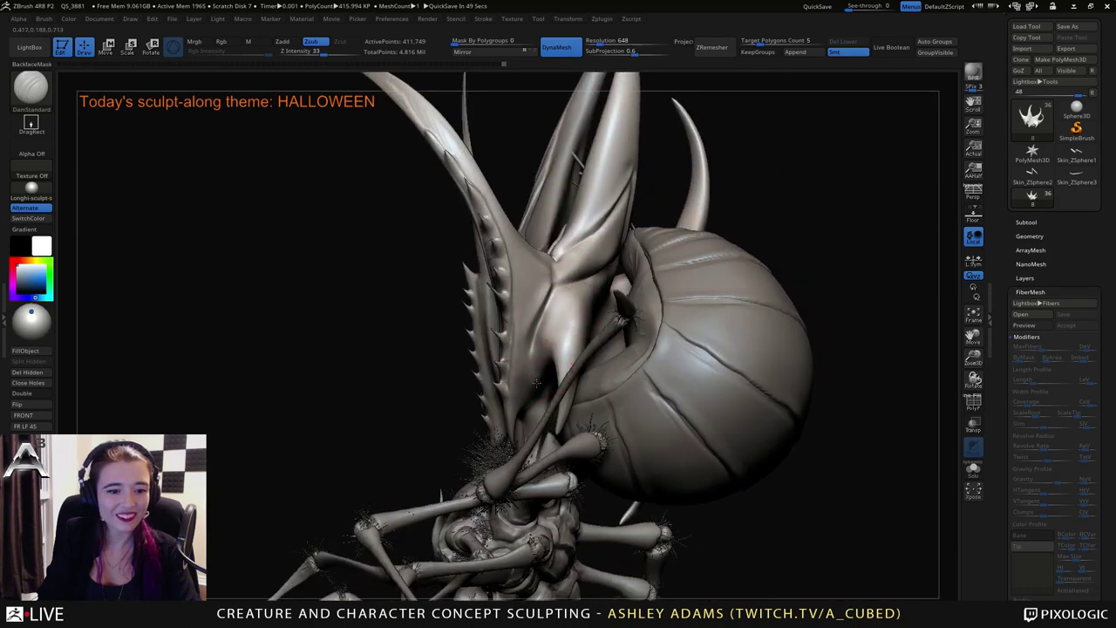
right_drag(544, 297, 438, 164)
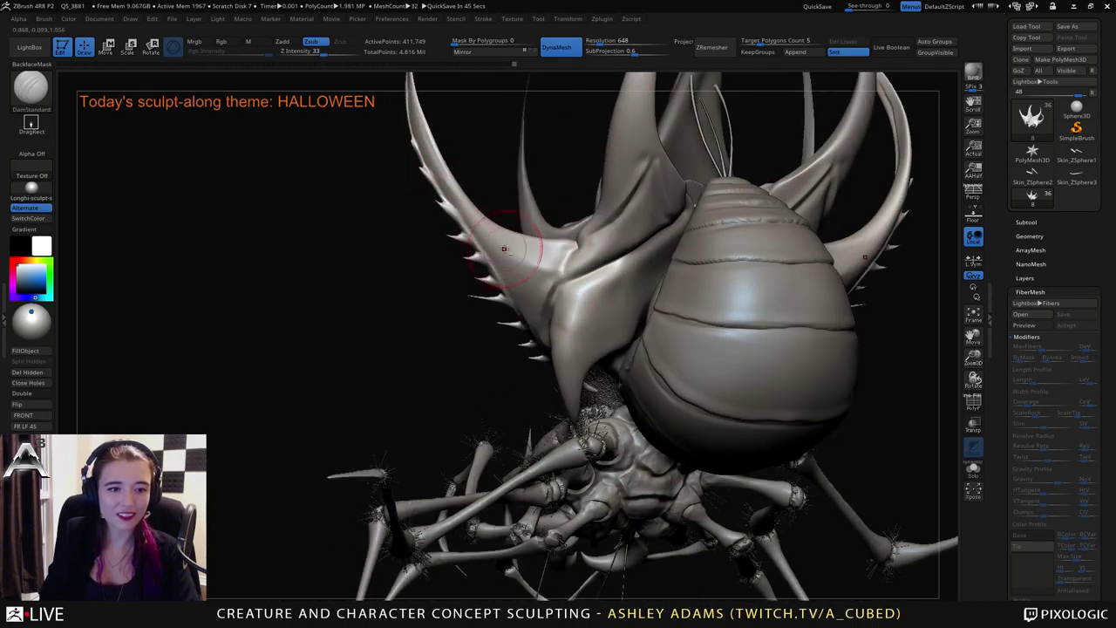
mouse_move(504, 250)
right_down()
mouse_move(535, 263)
mouse_move(521, 271)
mouse_move(475, 252)
right_up()
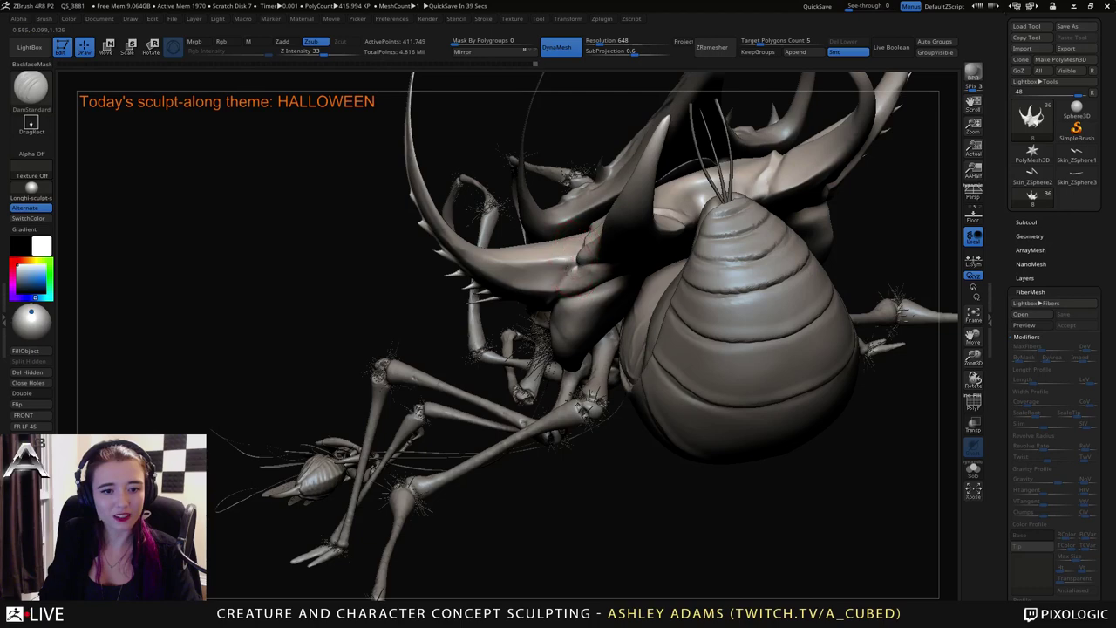
right_drag(548, 269, 569, 264)
mouse_move(569, 264)
mouse_down()
mouse_move(582, 242)
mouse_move(583, 262)
mouse_up()
right_drag(582, 277, 534, 259)
alt+drag(222, 159, 353, 171)
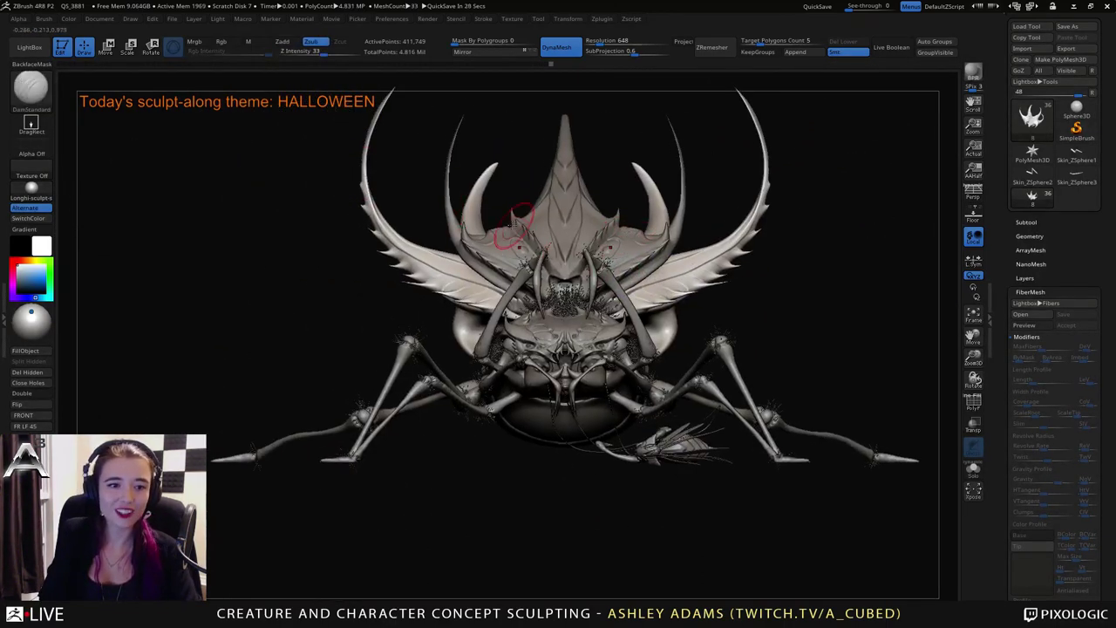
alt+click(456, 220)
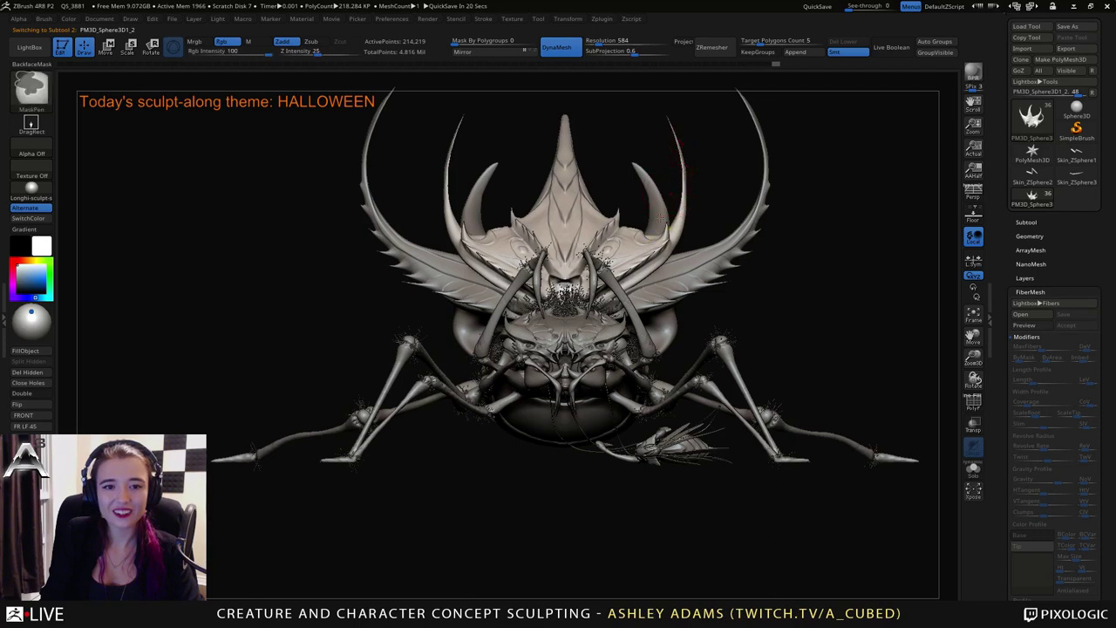
ctrl+right_drag(671, 189, 648, 190)
key(space)
right_drag(592, 212, 603, 265)
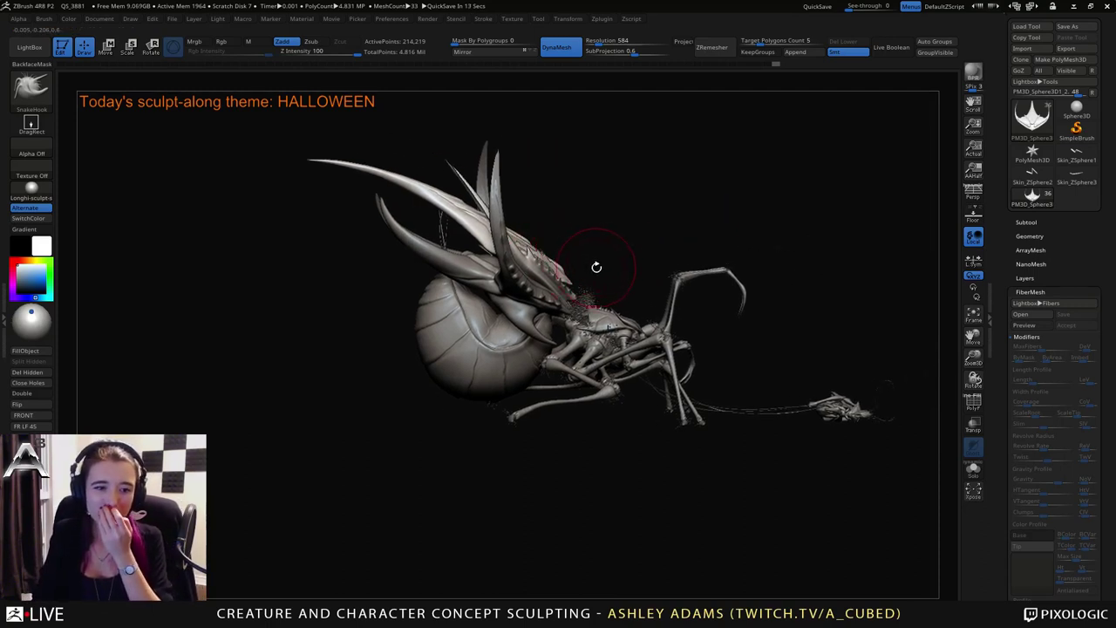
Choose the CurveTube brush and make the clawed arms beside the head the active subtool.
key(b)
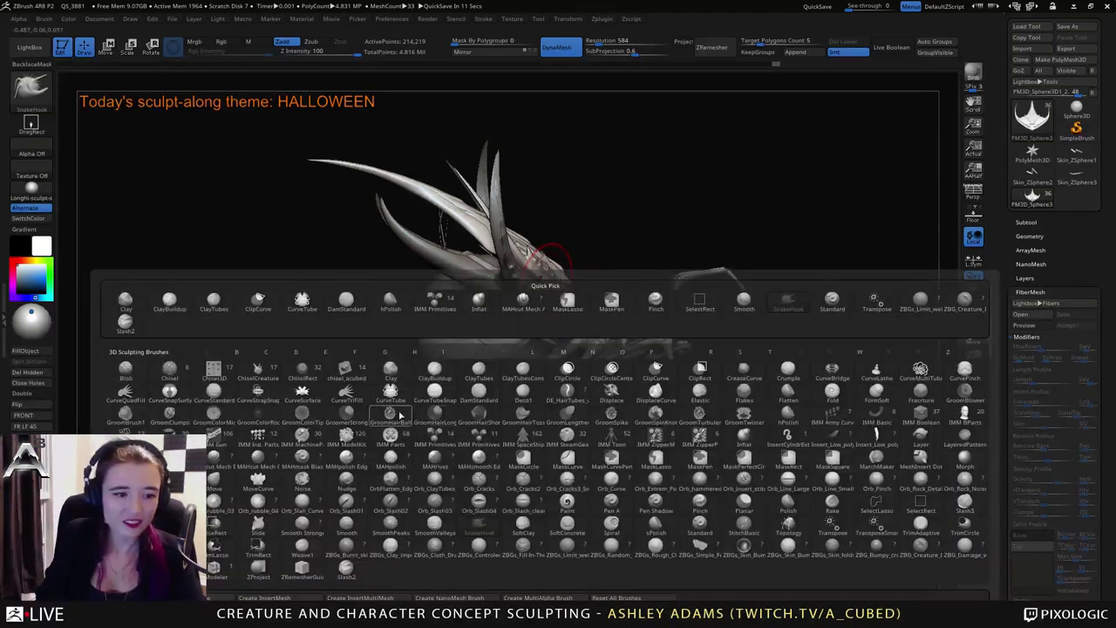
click(390, 391)
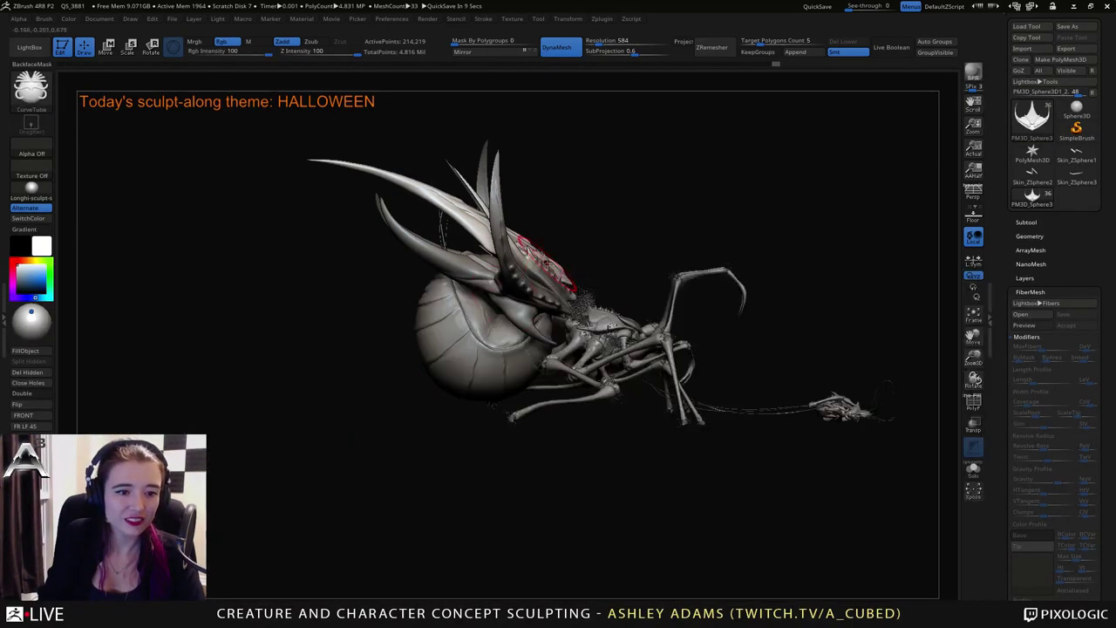
right_drag(545, 263, 493, 325)
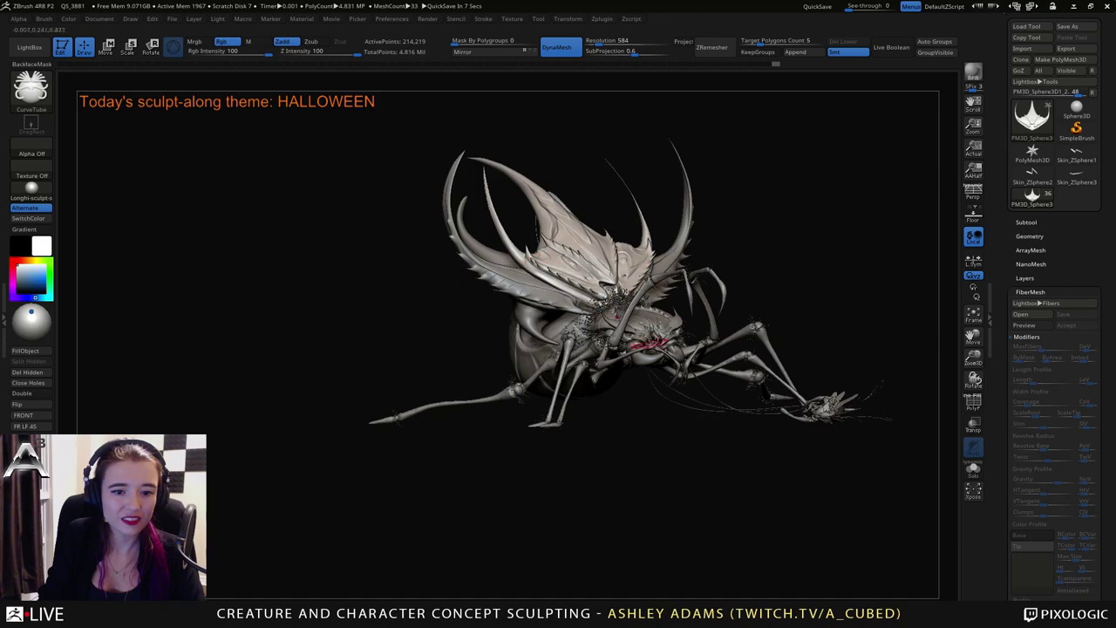
drag(679, 418, 676, 219)
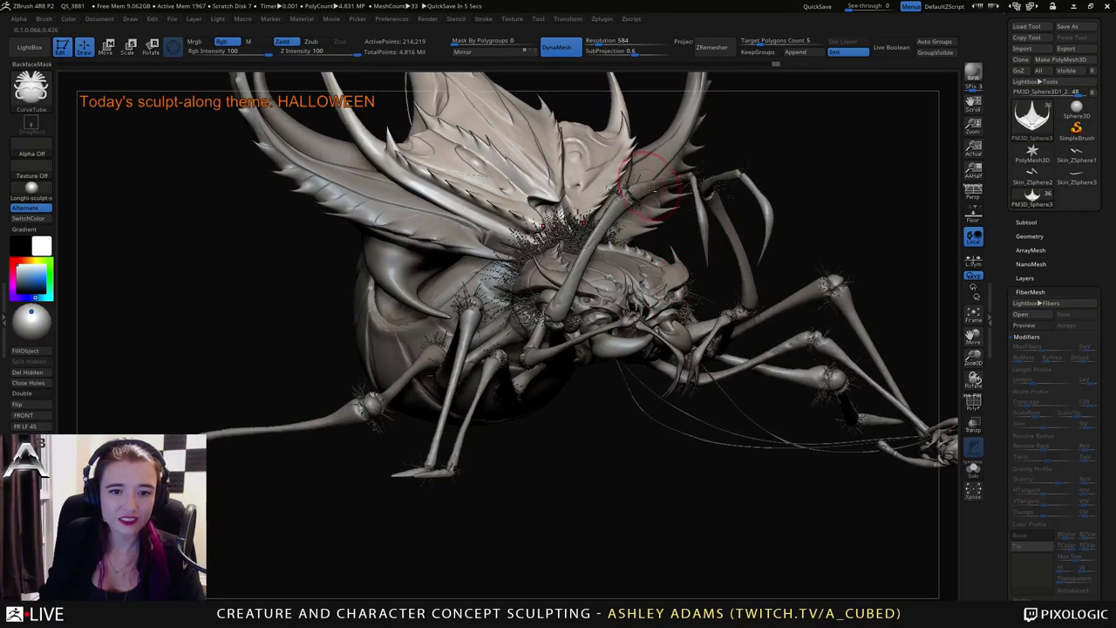
right_drag(650, 182, 703, 126)
alt+click(711, 131)
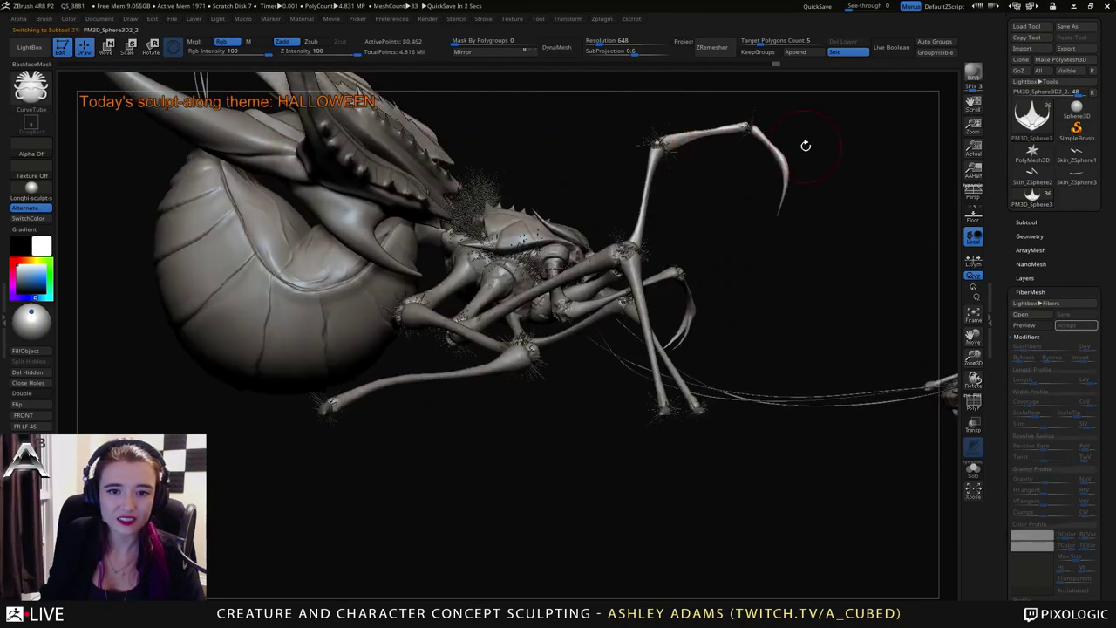
Draw a long curved tube extending downward from the tip of the clawed arm.
alt+right_drag(818, 164, 633, 205)
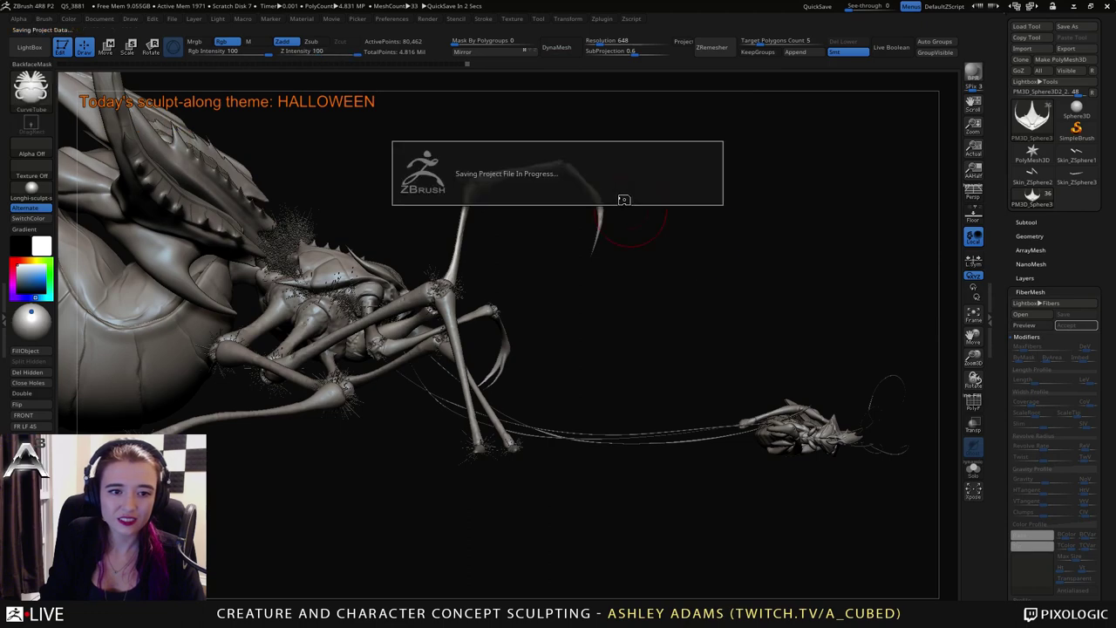
key(space)
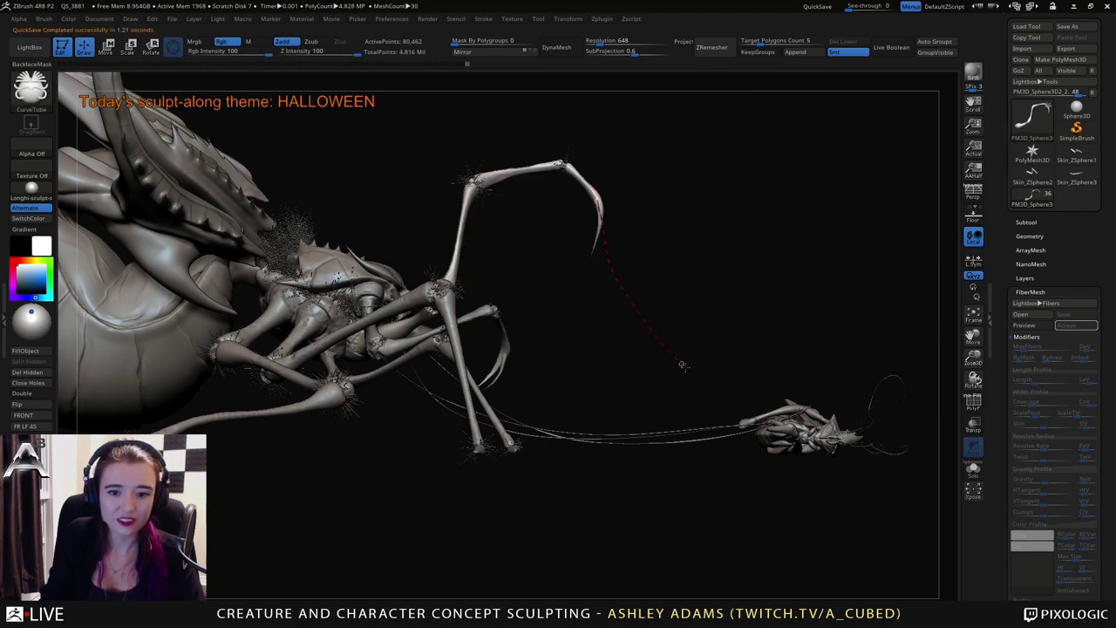
drag(837, 257, 680, 307)
drag(656, 194, 755, 386)
Switch to the Move gizmo, centre it on the unmasked tube and place it at the tube's upper end by the claw.
key(w)
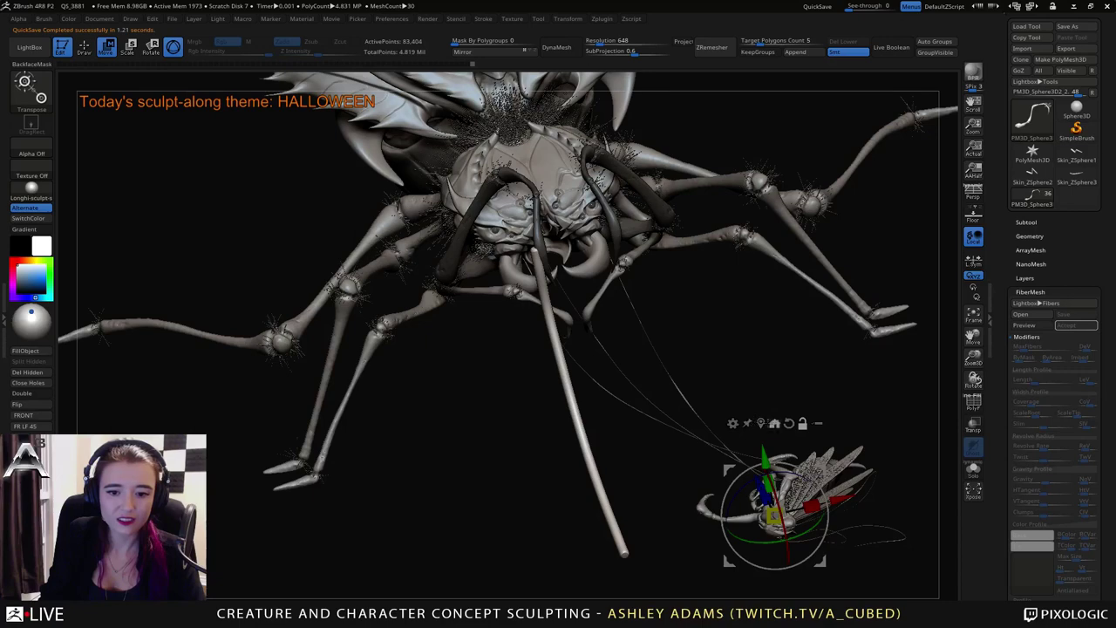
click(760, 423)
alt+drag(629, 450, 586, 306)
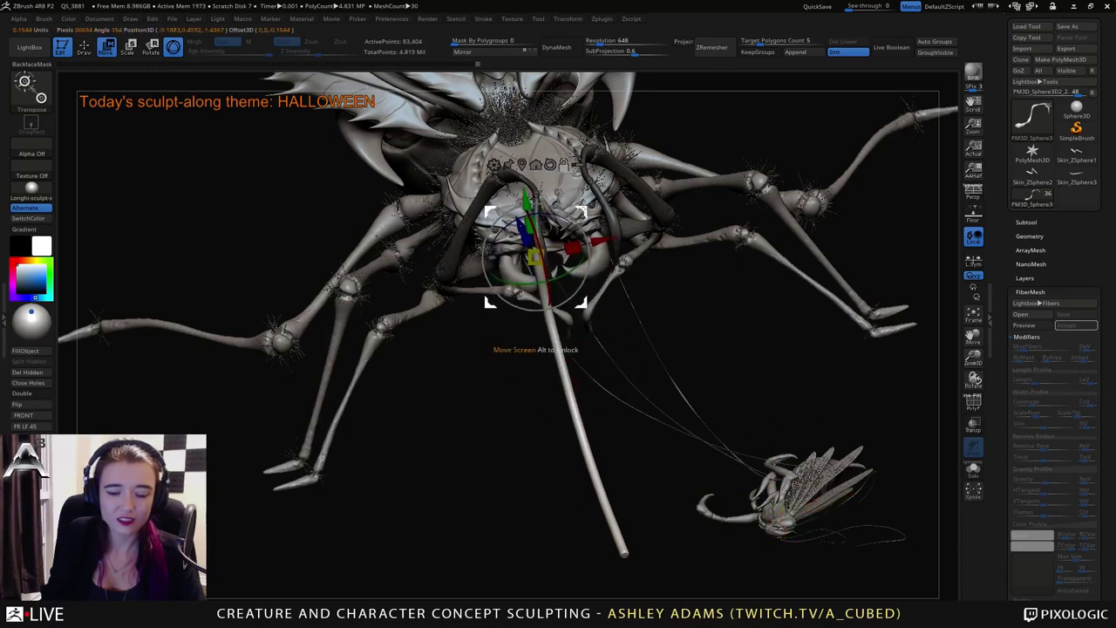
Rotate the unmasked tube about its upper end by the claw until its far end reaches the small insect creature.
drag(588, 267, 619, 227)
drag(621, 306, 675, 292)
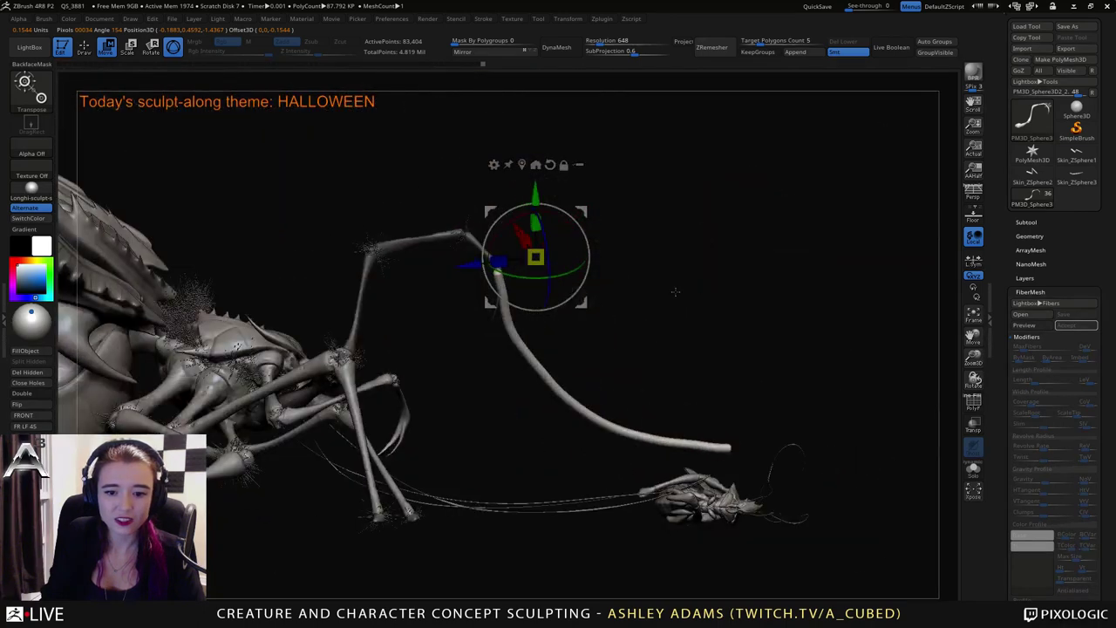
drag(589, 265, 602, 278)
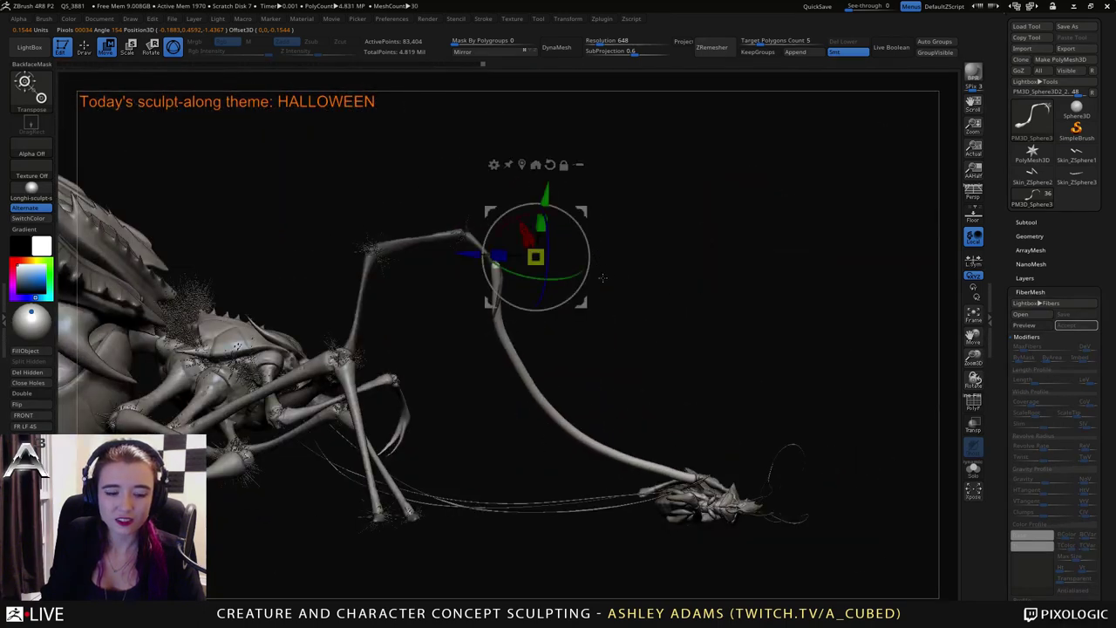
Return to the SnakeHook brush and split the tube off from the clawed arms into its own subtool.
key(q)
key(space)
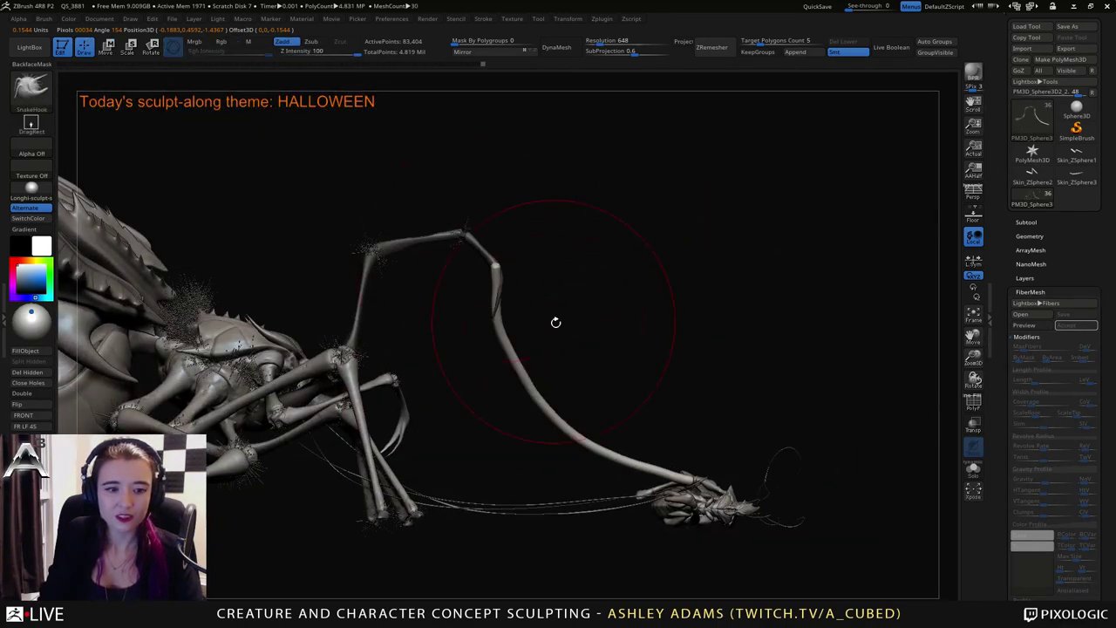
alt+drag(601, 354, 694, 303)
click(1027, 223)
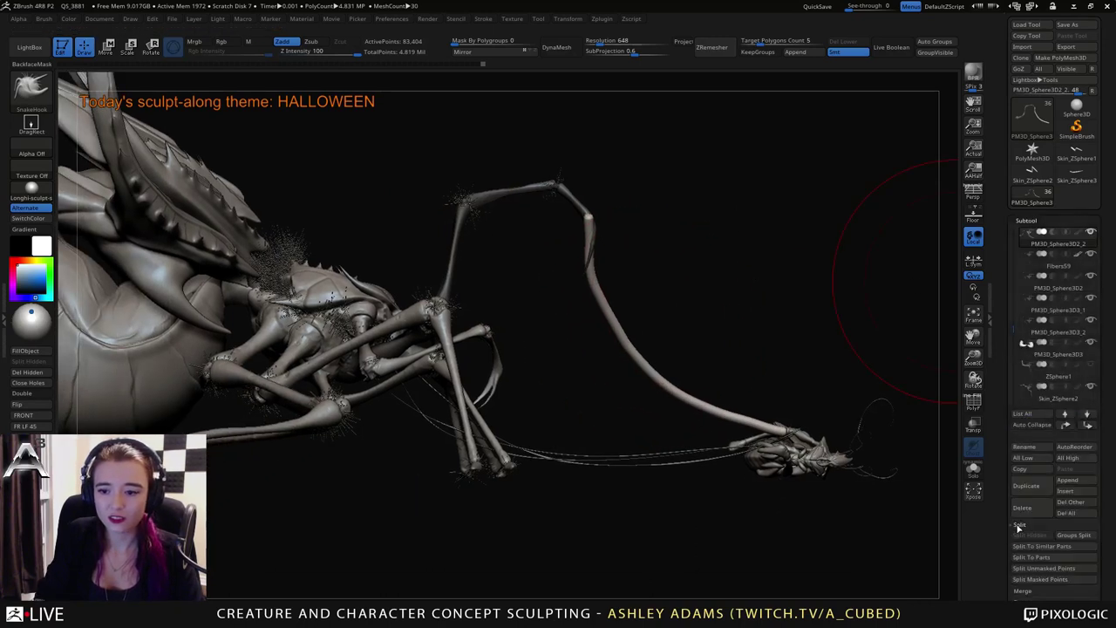
click(1023, 582)
Bend the middle of the tube with the SnakeHook brush so it drops steeply and then levels out towards the small creature.
mouse_move(618, 329)
mouse_down()
mouse_move(611, 347)
mouse_move(680, 403)
mouse_up()
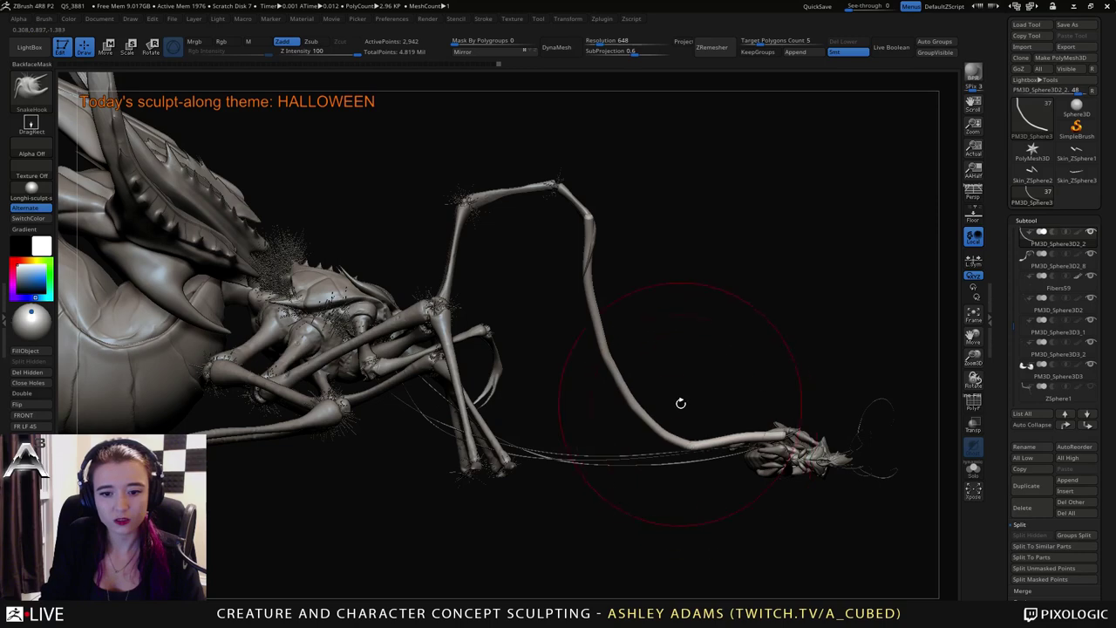
click(44, 19)
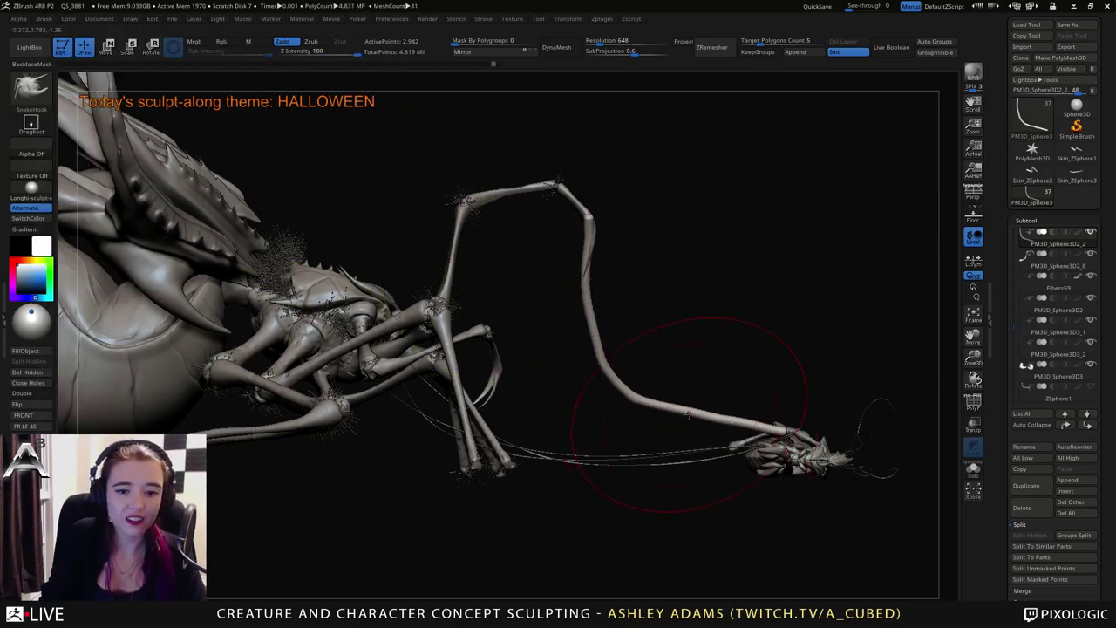
mouse_move(689, 414)
mouse_down()
mouse_move(686, 424)
mouse_move(602, 349)
mouse_up()
drag(567, 280, 576, 283)
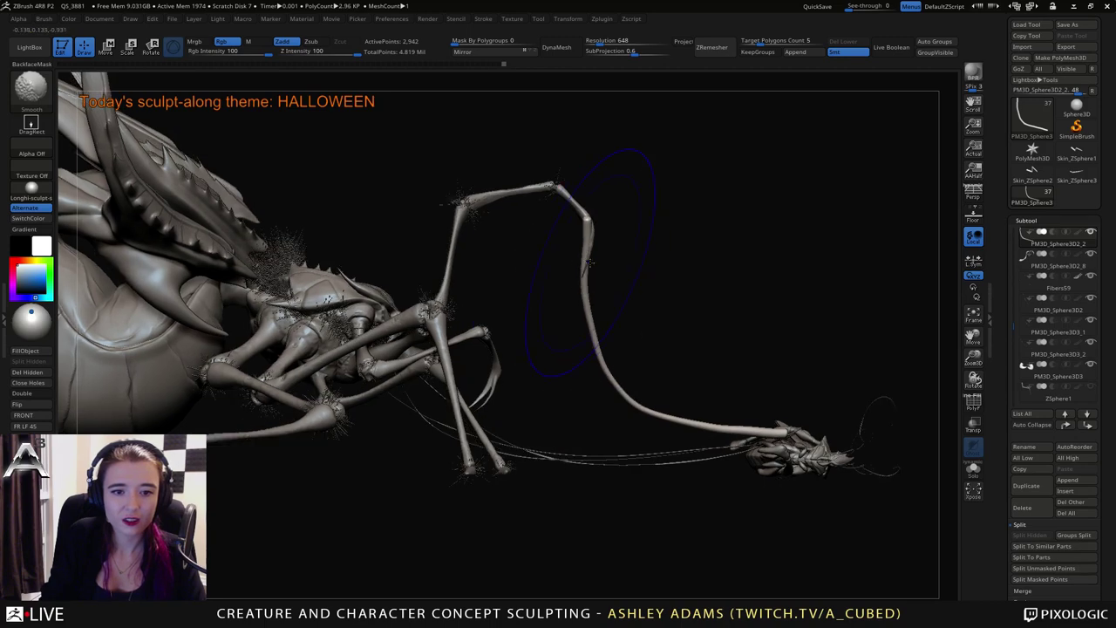
Reduce the SnakeHook draw size, adjust the tube's upper end at the claw and smooth its upper stretch.
key(space)
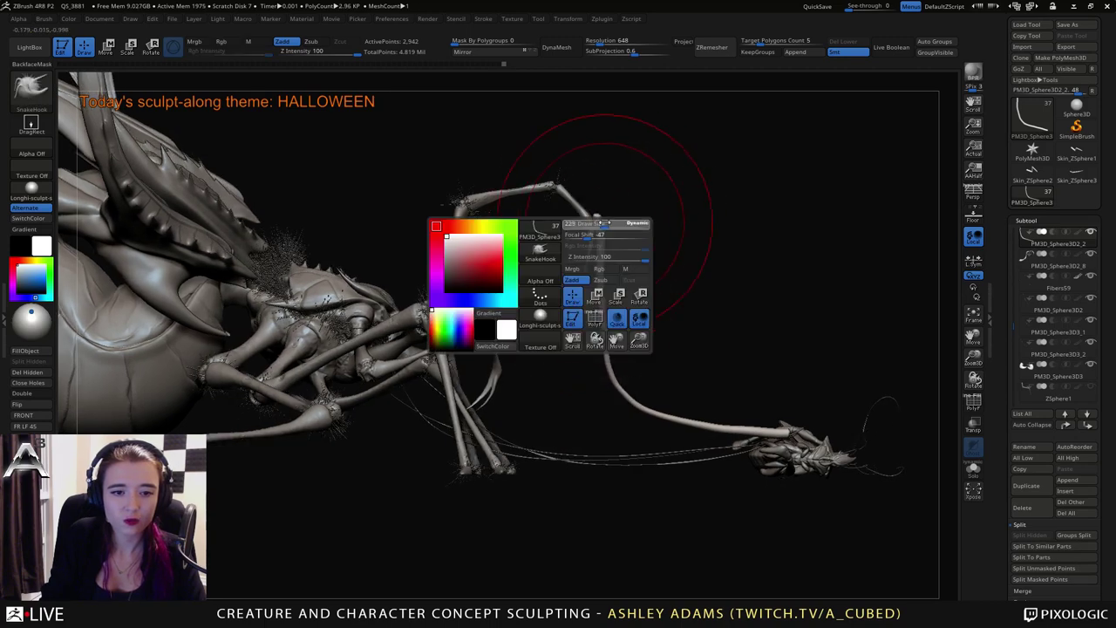
mouse_move(750, 232)
mouse_down()
mouse_move(549, 219)
mouse_move(462, 231)
mouse_up()
key(space)
click(608, 223)
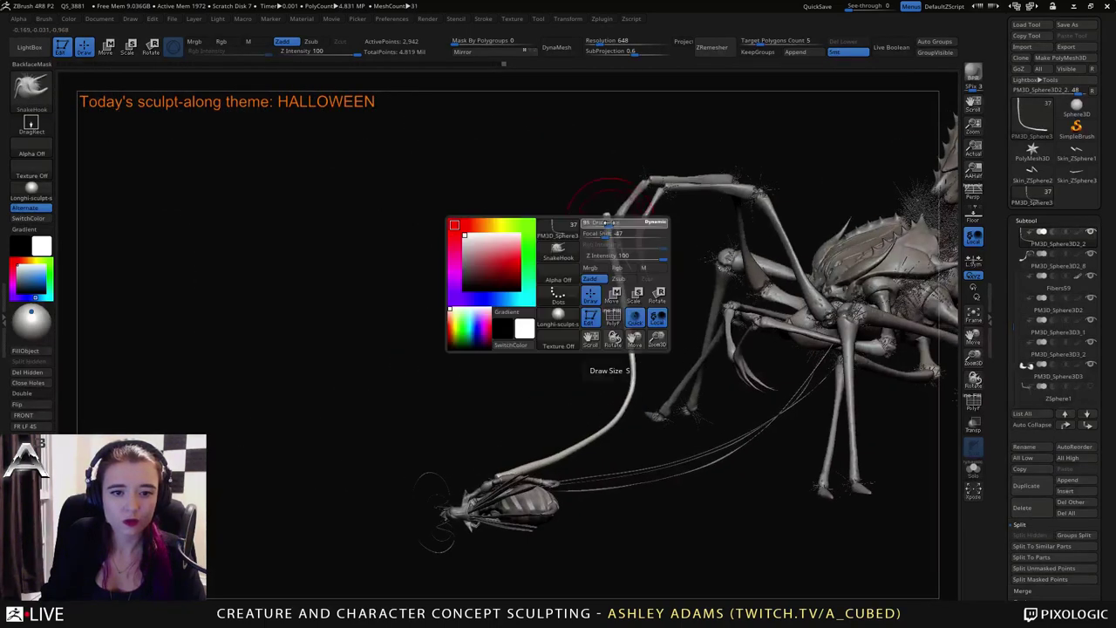
key(shift)
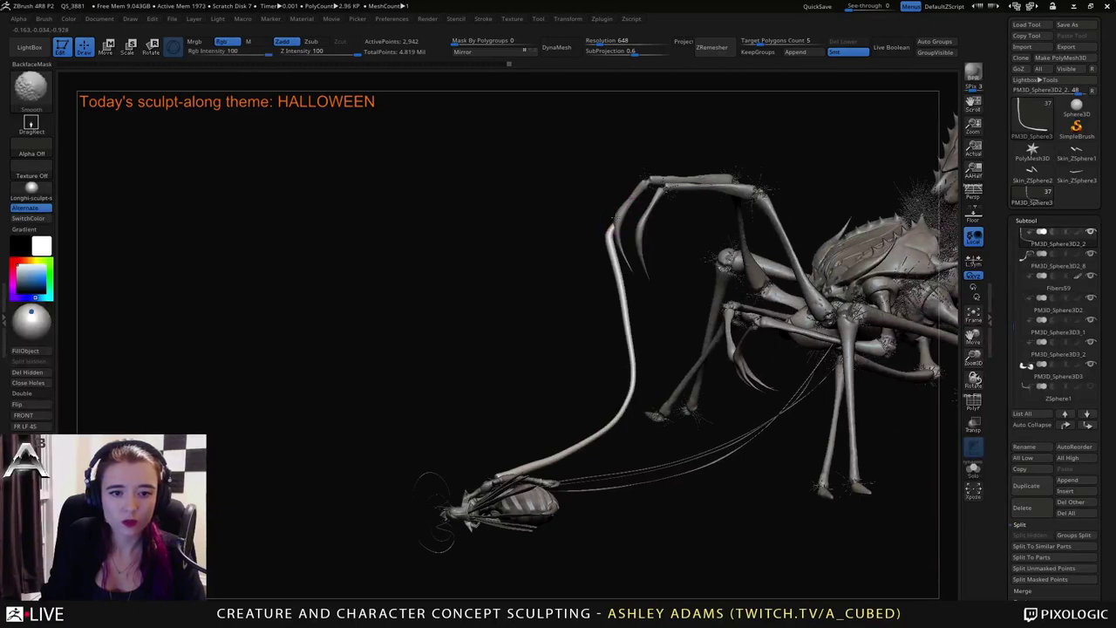
mouse_move(611, 253)
shift+mouse_down()
mouse_move(619, 292)
mouse_move(576, 315)
shift+mouse_up()
Pull the tube's upper end onto the curved claw and bow the stretch below it with the SnakeHook brush.
key(space)
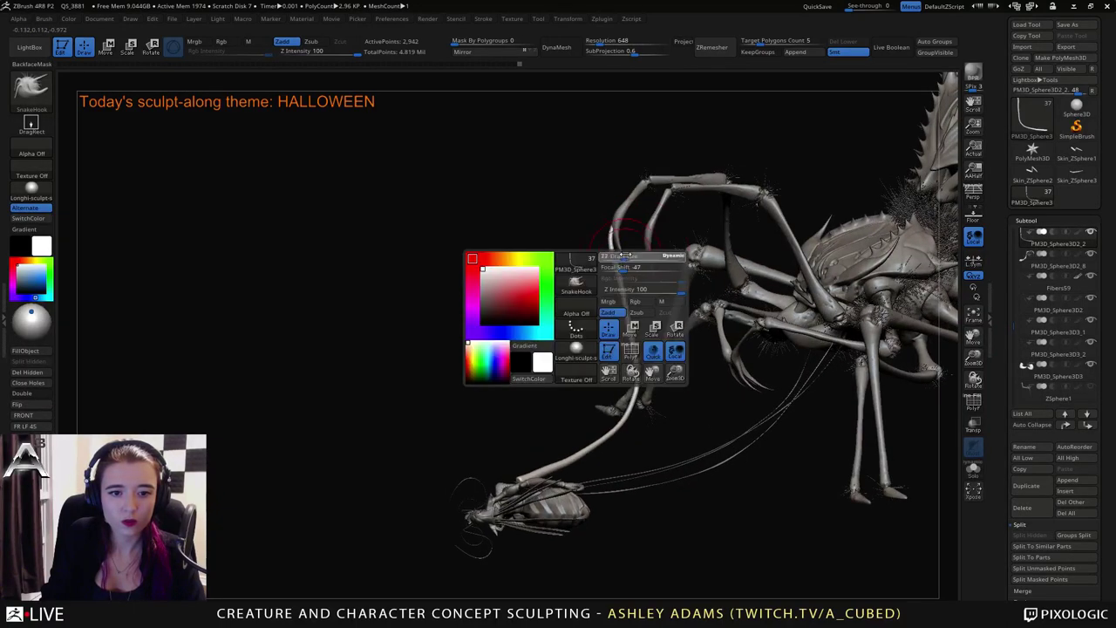
drag(471, 383, 645, 352)
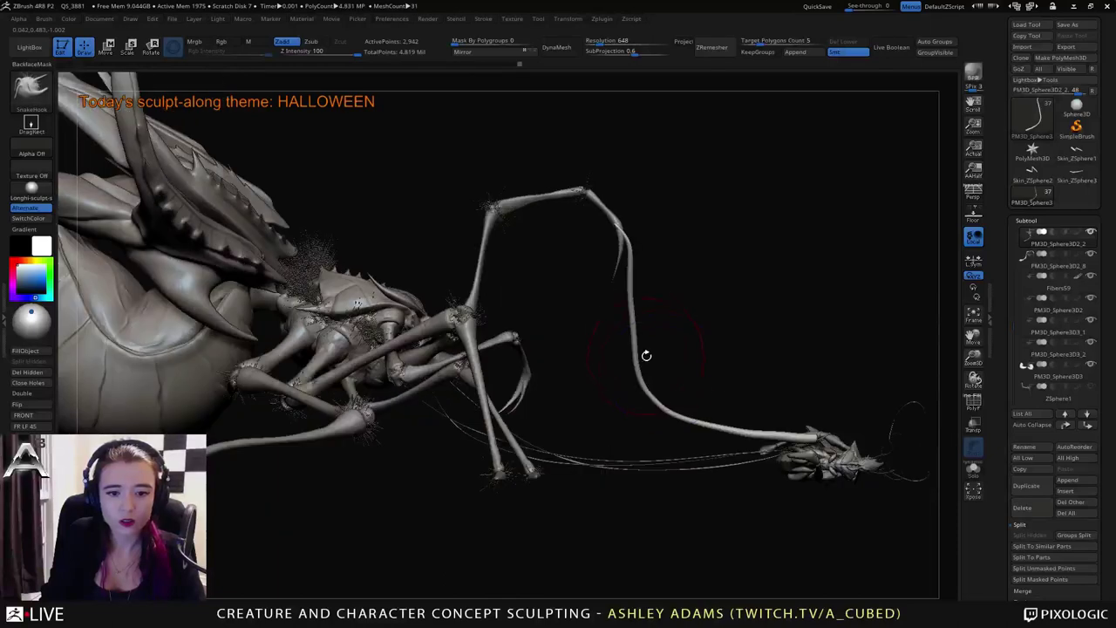
key(space)
drag(633, 297, 623, 227)
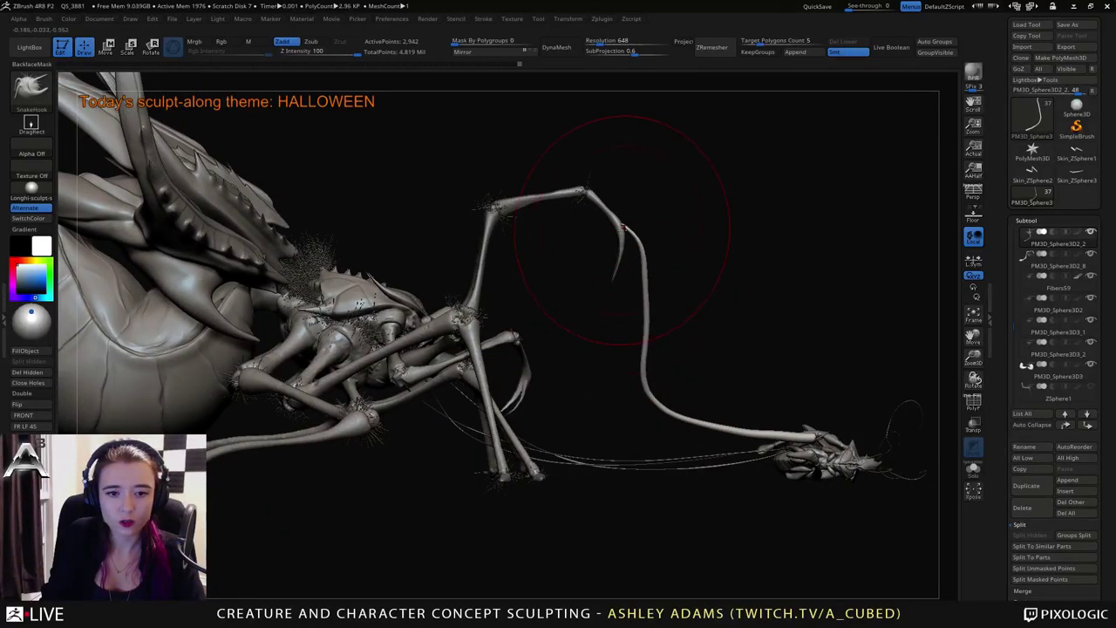
drag(648, 378, 633, 370)
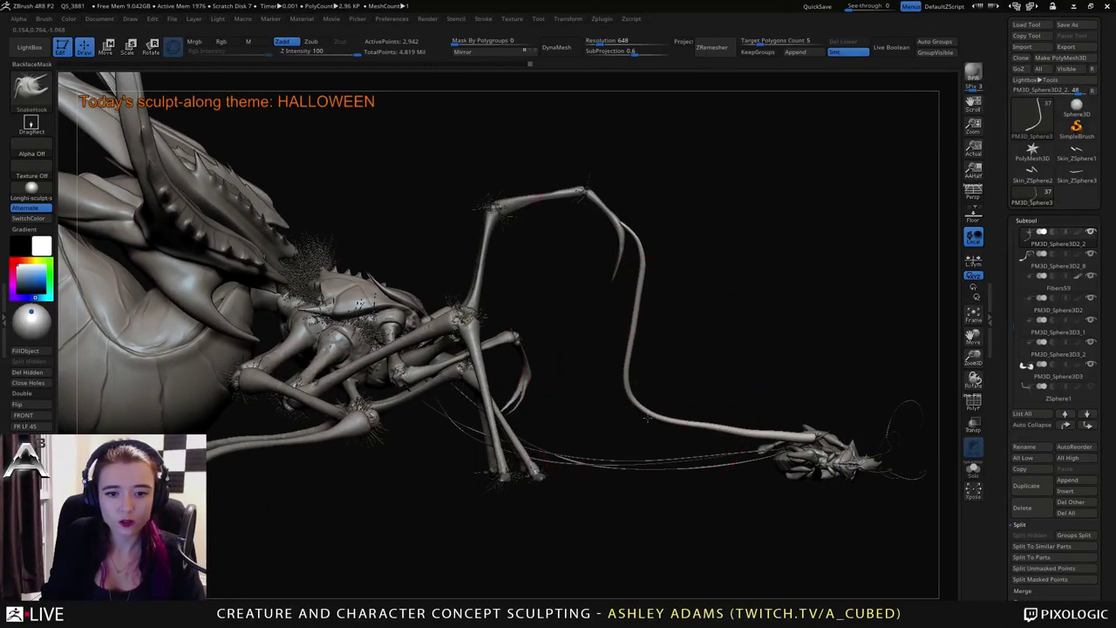
Pull the tube's lower bend down into a sagging curve ending at the small creature and smooth it into a thin thread.
mouse_move(655, 417)
mouse_down()
mouse_move(639, 452)
mouse_move(645, 468)
mouse_up()
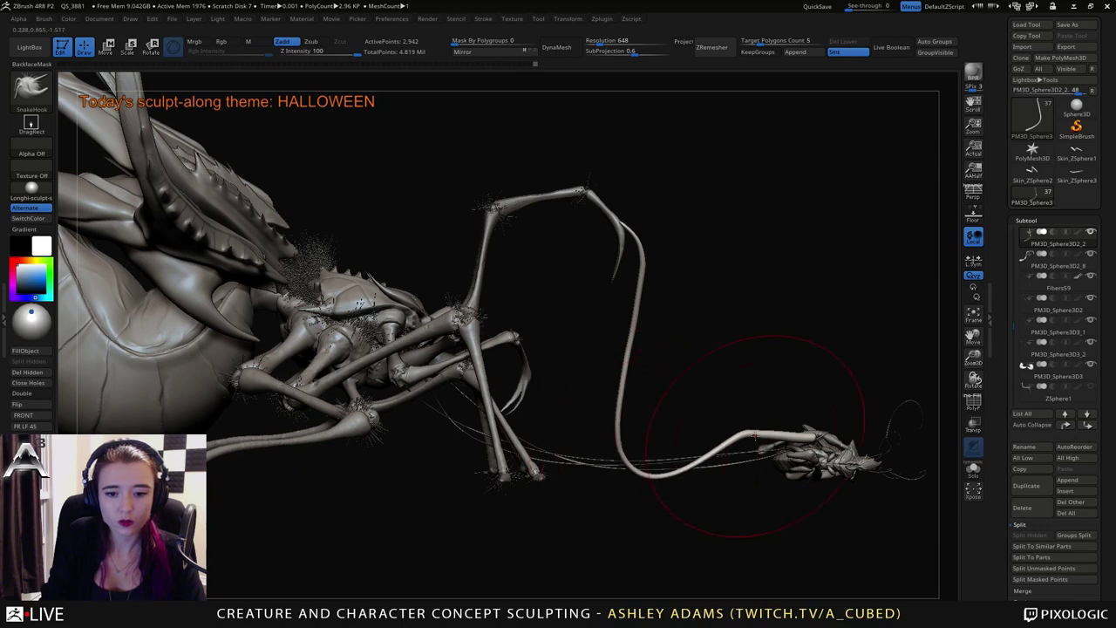
mouse_move(764, 436)
mouse_down()
mouse_move(793, 449)
mouse_move(689, 460)
mouse_move(624, 436)
mouse_move(650, 370)
mouse_up()
drag(660, 479, 722, 466)
key(shift)
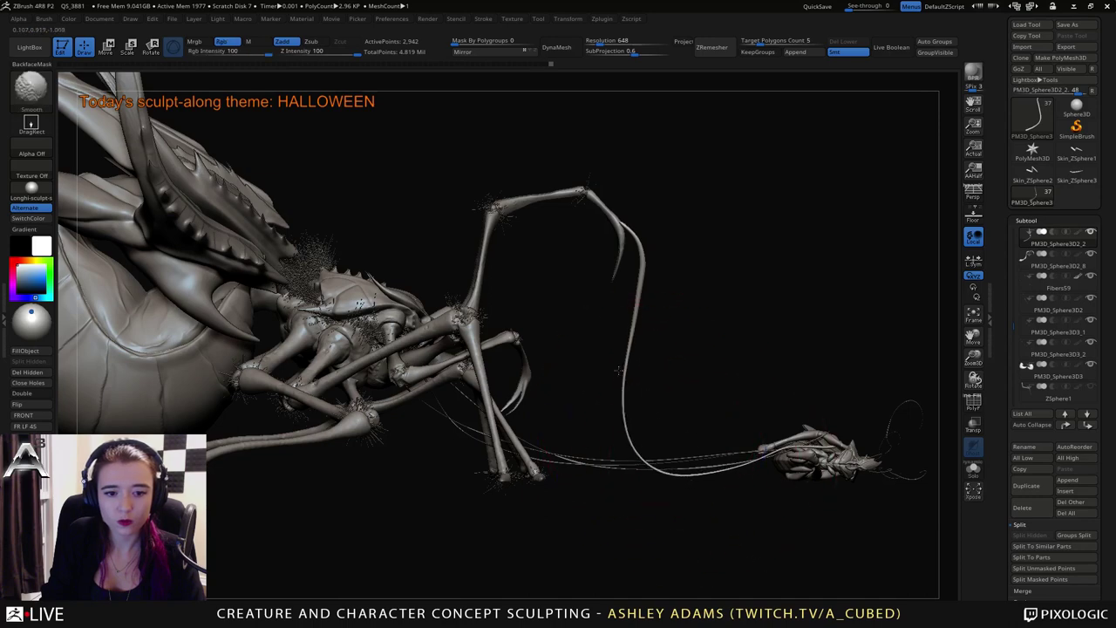
shift+drag(618, 371, 638, 288)
From the front, pull the thread's lower sag sideways and downward with the SnakeHook brush and smooth the curve.
drag(677, 380, 496, 408)
drag(634, 319, 579, 317)
key(space)
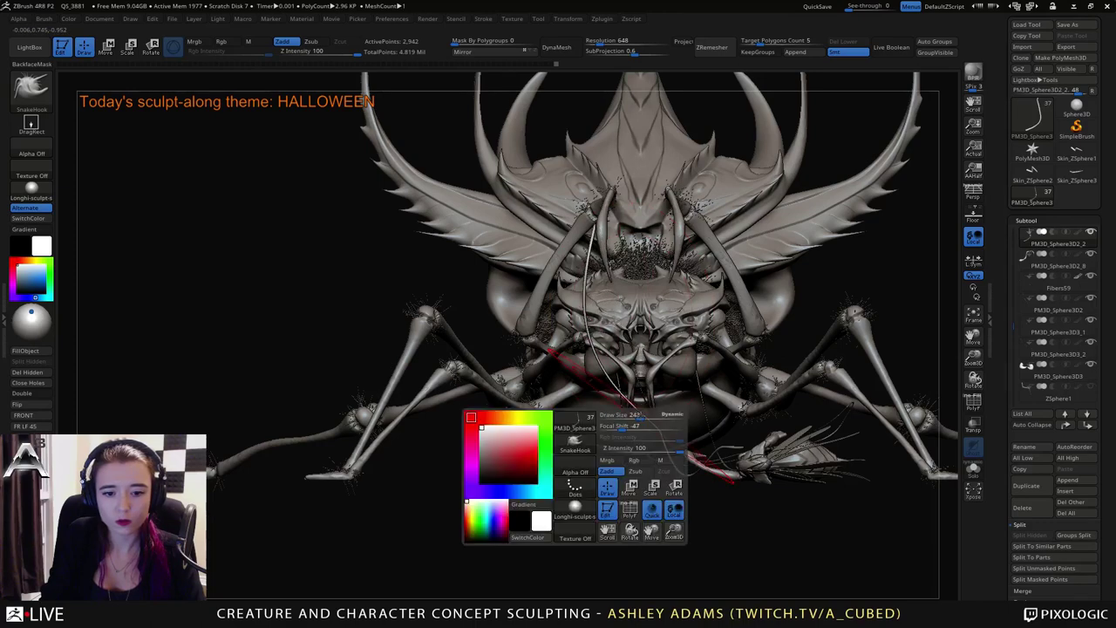
drag(660, 433, 623, 453)
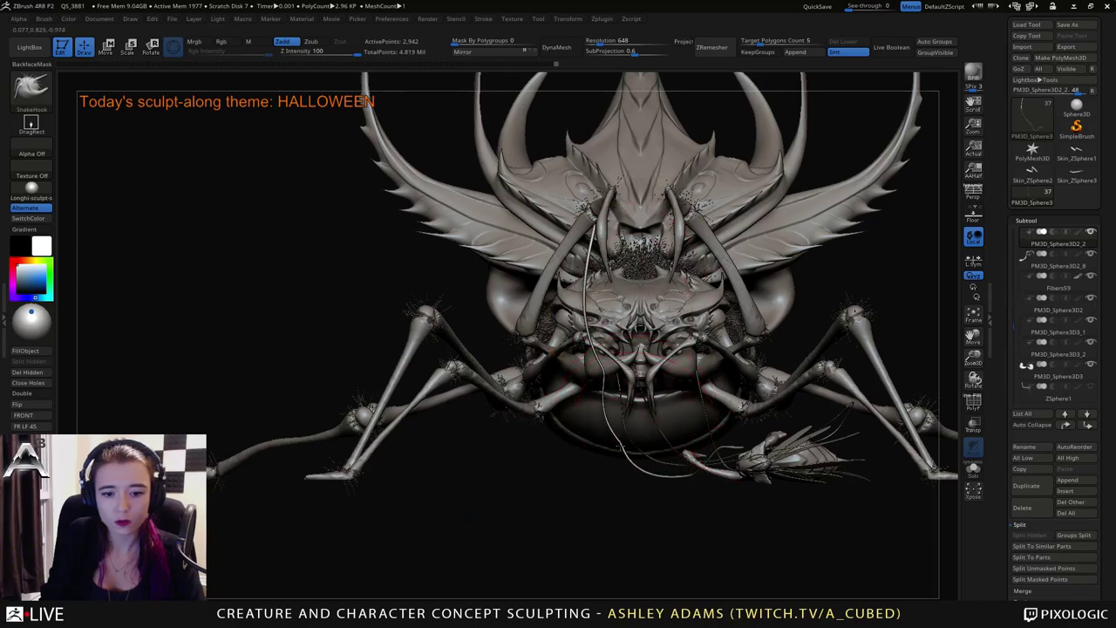
key(shift)
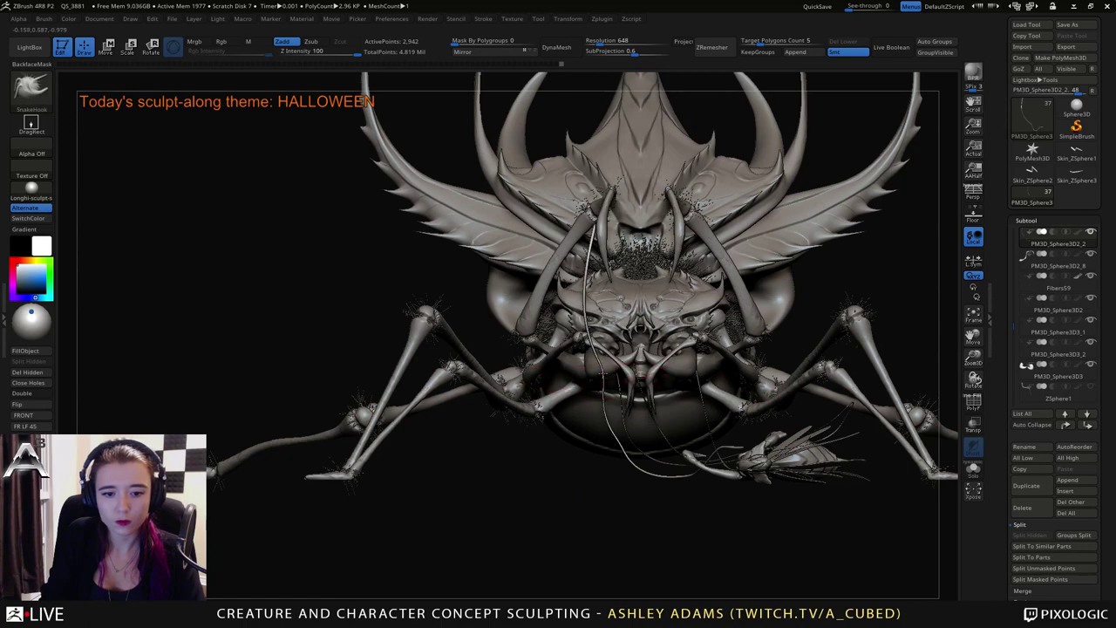
drag(602, 374, 586, 377)
Set the SnakeHook draw size to 195, raise the focal shift, and round out and smooth the thread below the head.
key(space)
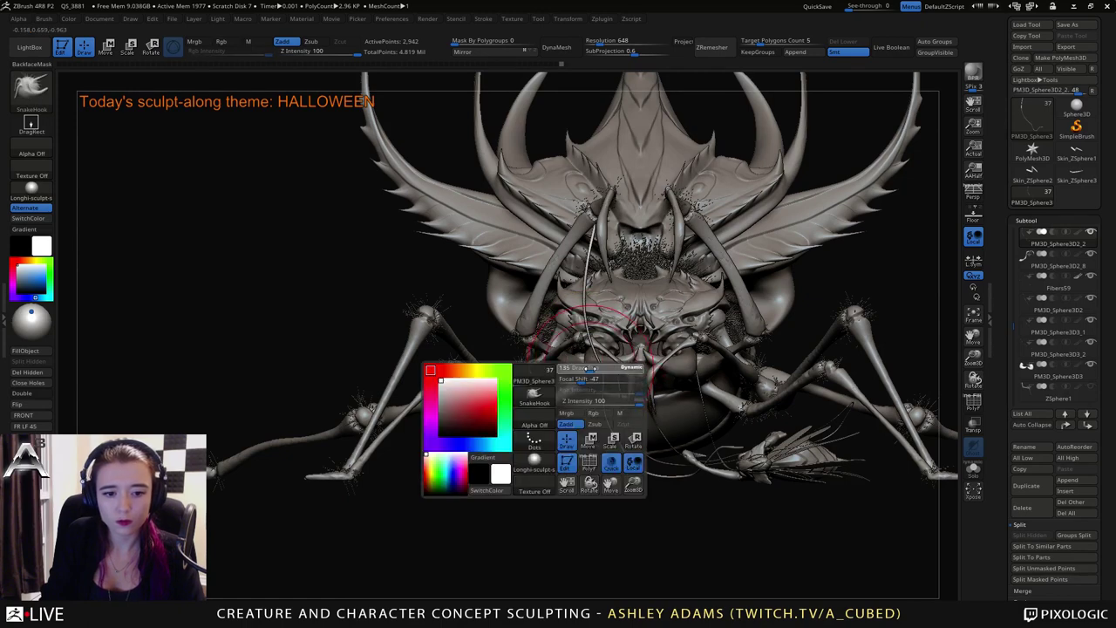
key(space)
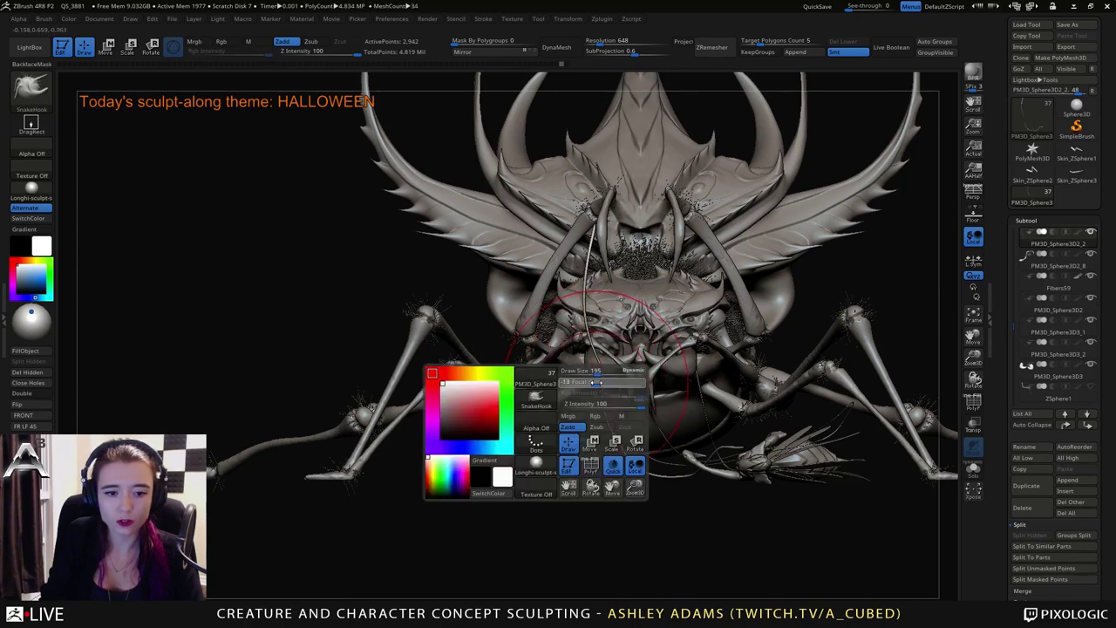
key(space)
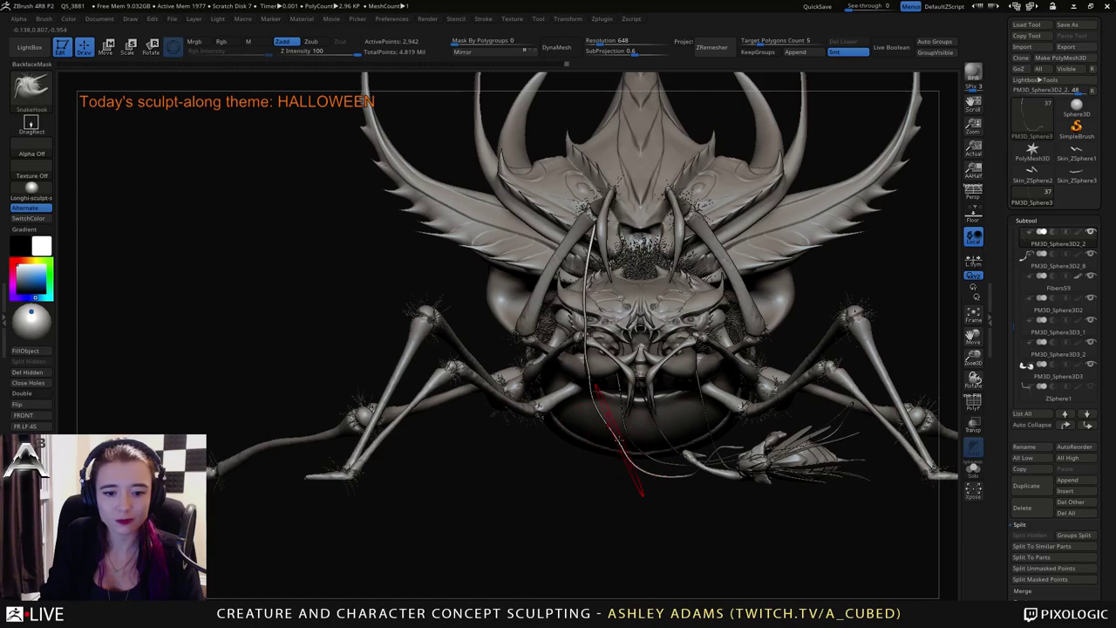
key(shift)
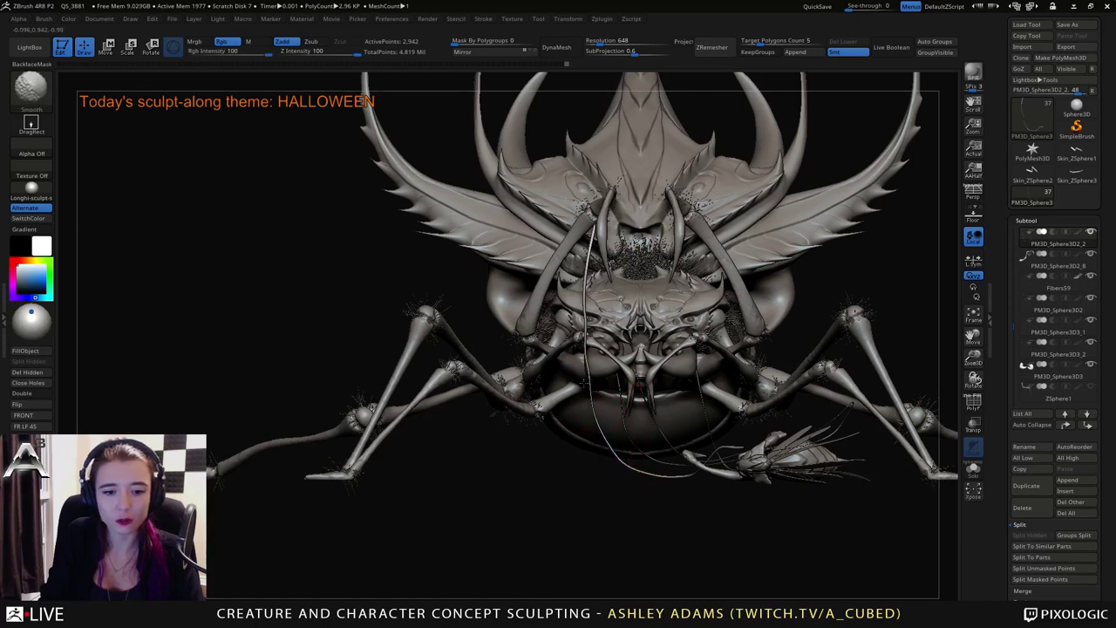
right_drag(591, 302, 610, 304)
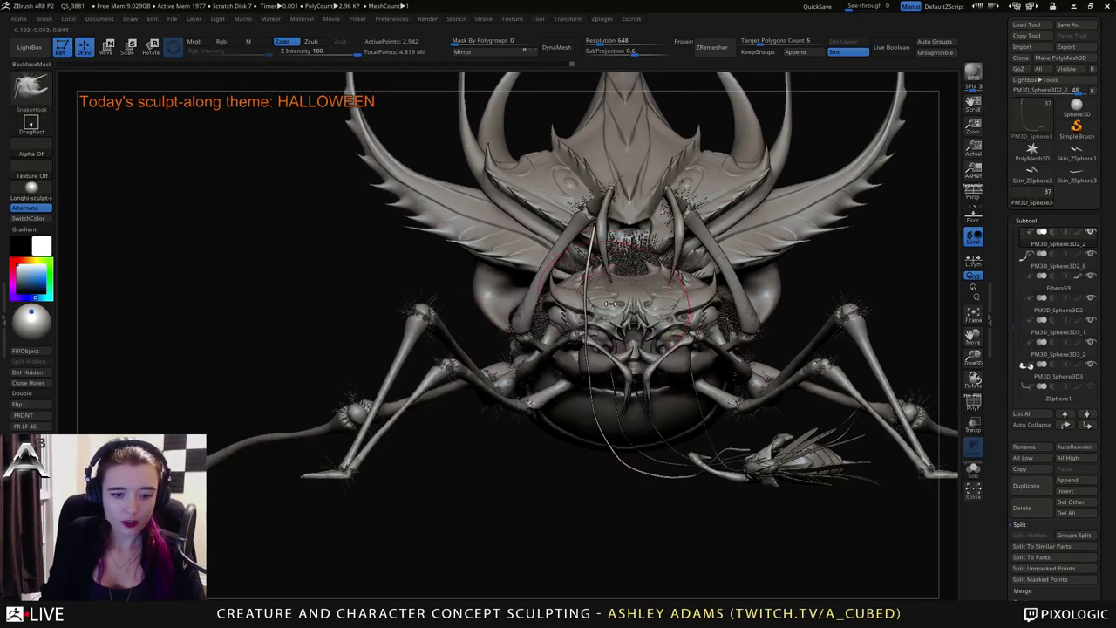
Thicken the thin thread along its length with the Inflate brush.
key(b)
key(i)
key(n)
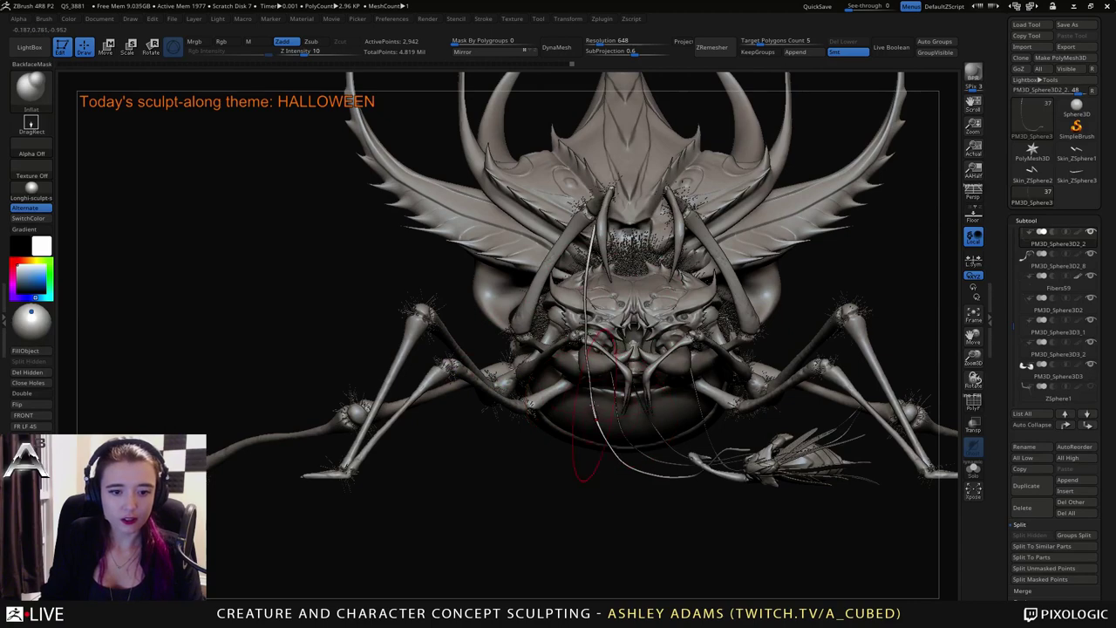
key(shift)
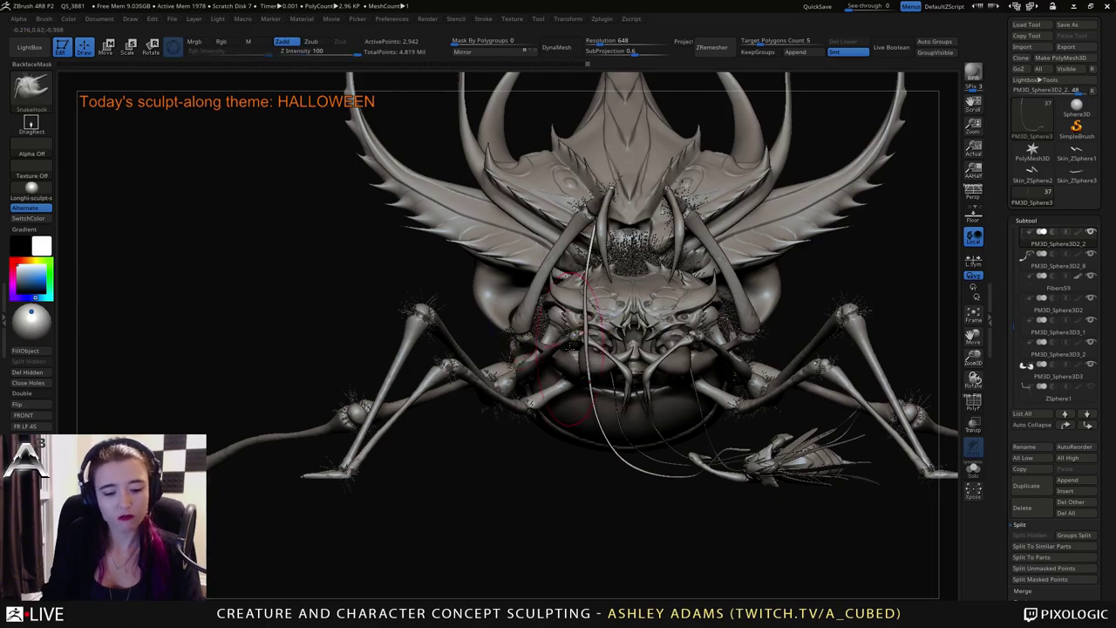
Reposition the thread's upper end around the claw tip with the SnakeHook brush, working from several angles.
key(space)
right_drag(586, 335, 596, 224)
drag(596, 224, 596, 212)
right_drag(600, 213, 671, 218)
drag(614, 213, 592, 199)
mouse_move(595, 200)
right_down()
mouse_move(523, 207)
mouse_move(515, 194)
right_up()
key(space)
drag(605, 206, 599, 206)
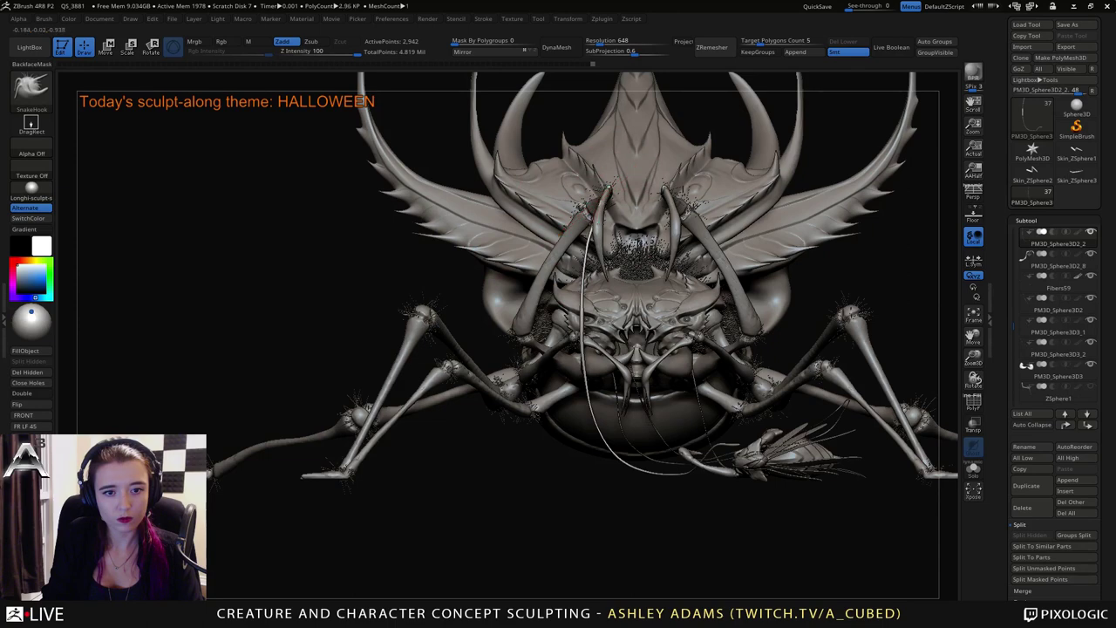
right_drag(599, 206, 606, 206)
key(space)
drag(606, 206, 601, 206)
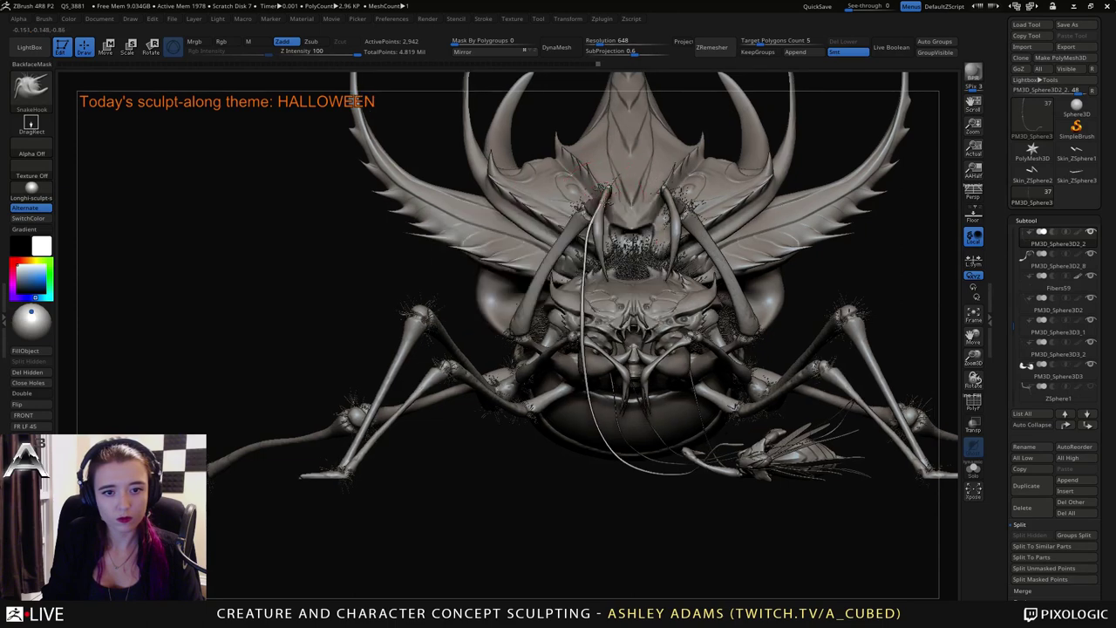
Bow the thread's middle stretch outward beside the head and smooth it.
key(shift)
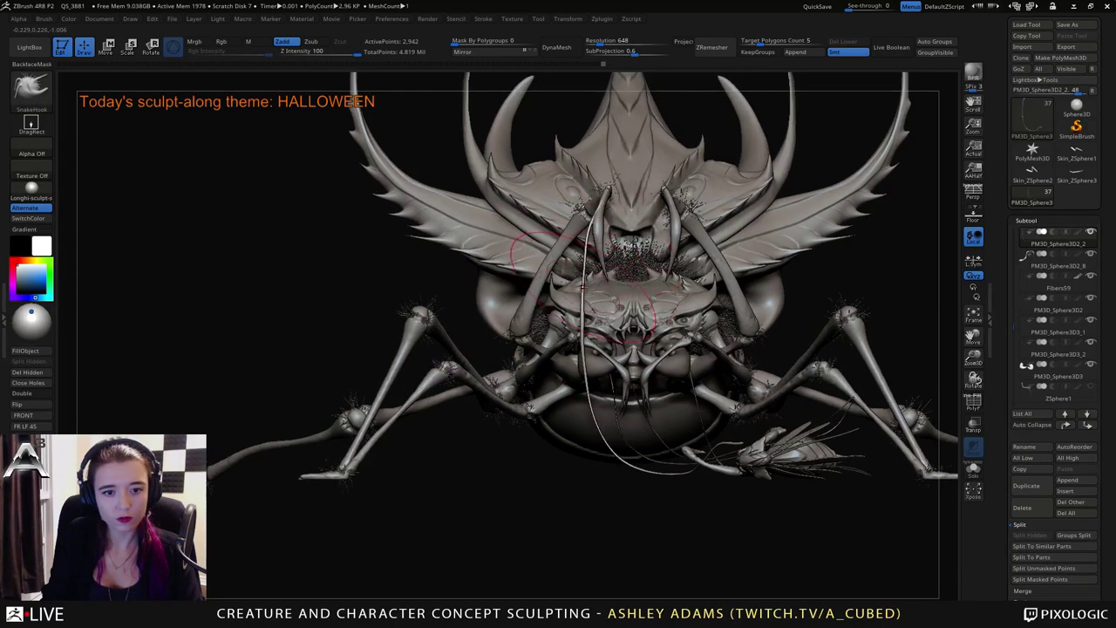
drag(584, 307, 578, 307)
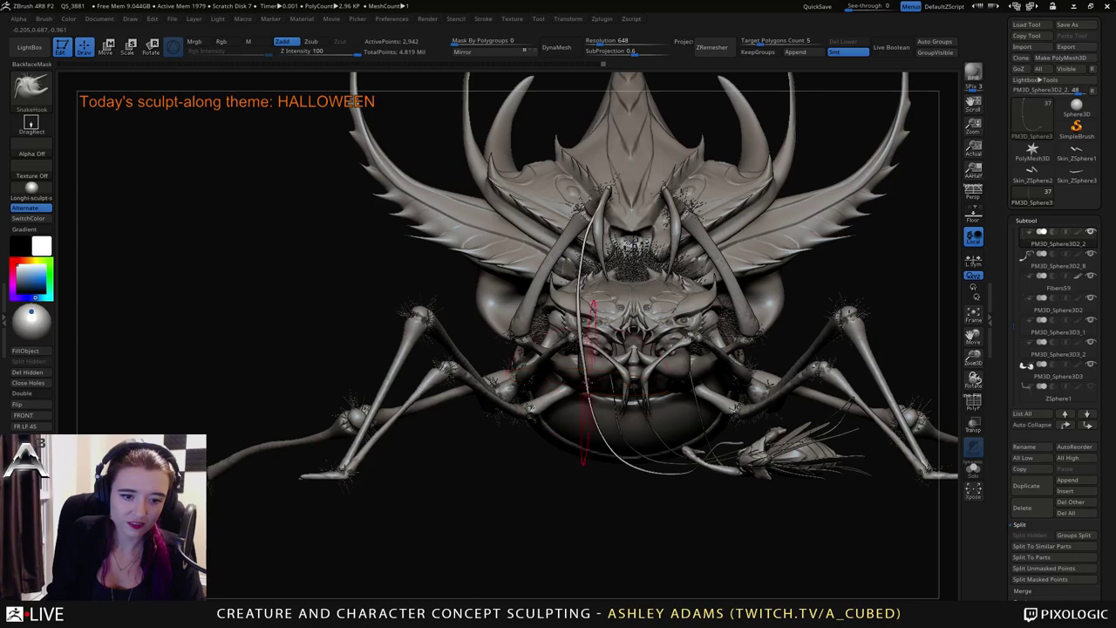
key(shift)
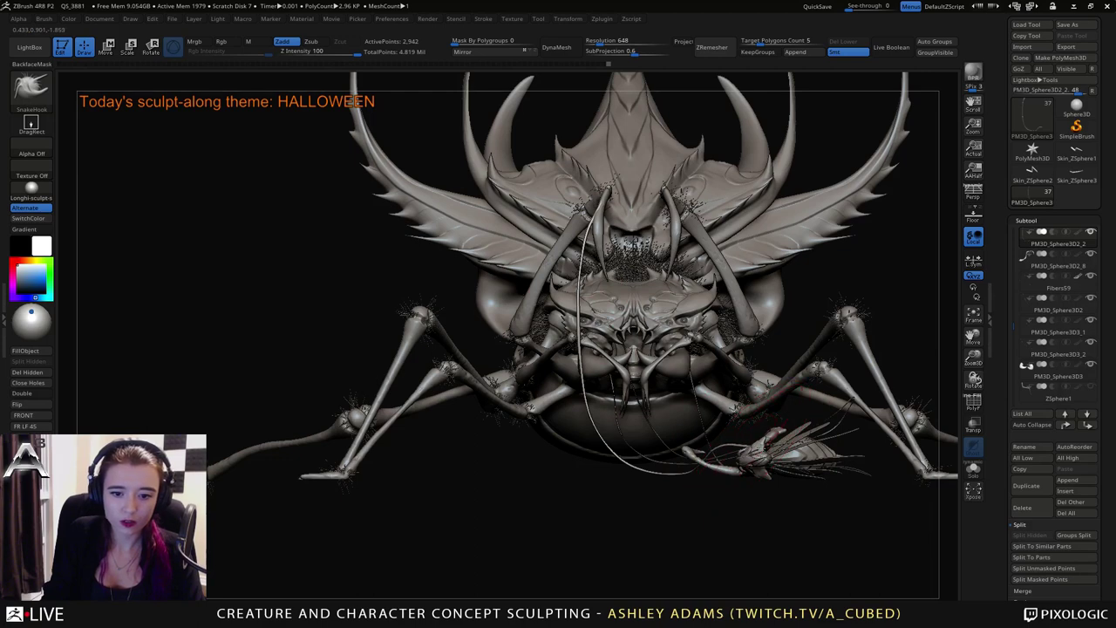
Smooth the thread's lower sag where it runs towards the small creature.
drag(872, 471, 761, 446)
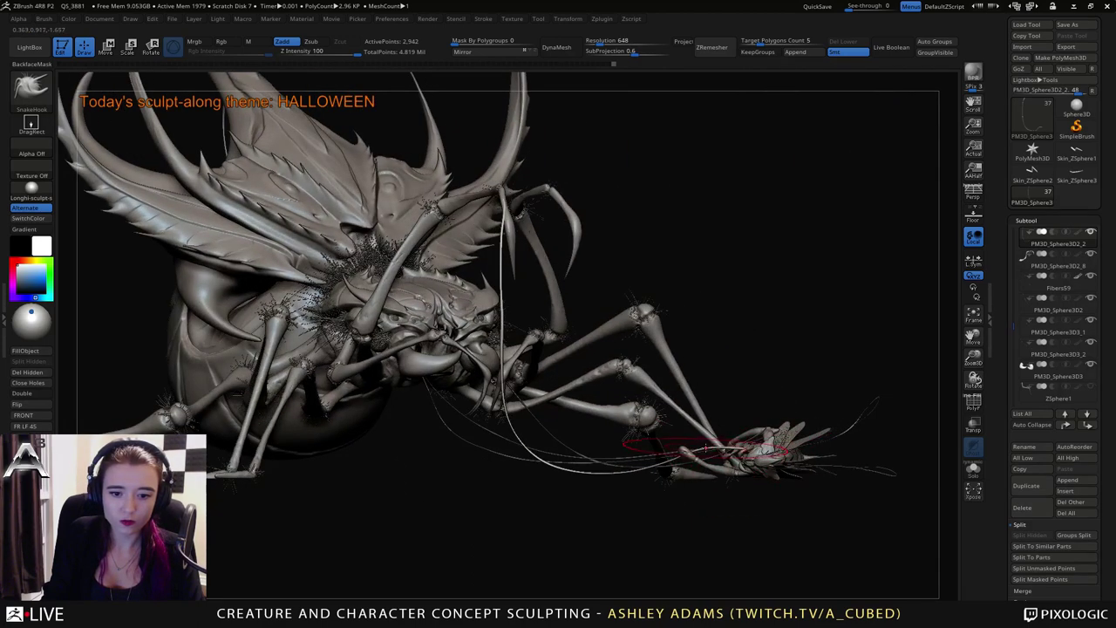
key(shift)
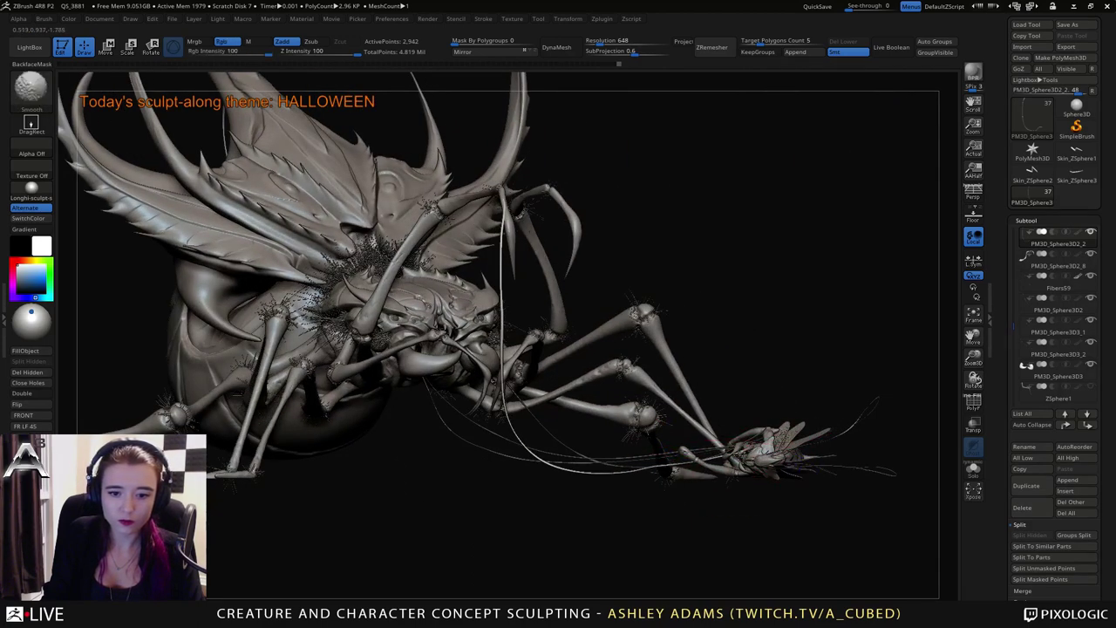
shift+drag(669, 472, 611, 473)
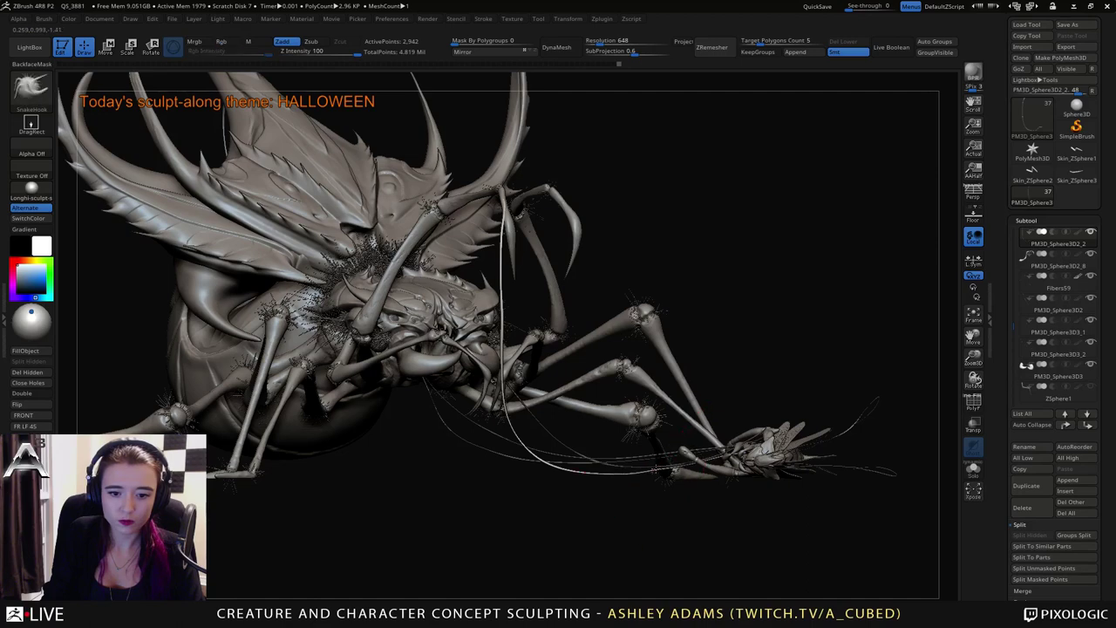
key(shift)
shift+drag(737, 398, 640, 392)
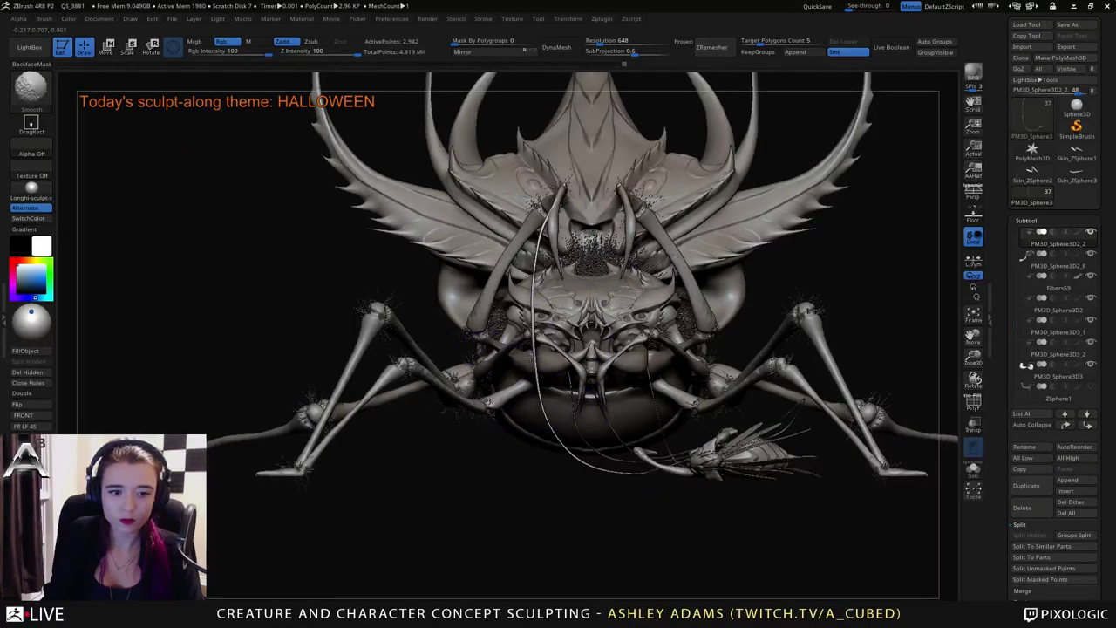
Smooth the thread's middle stretch where it hangs in front of the creature's head.
shift+drag(532, 307, 537, 352)
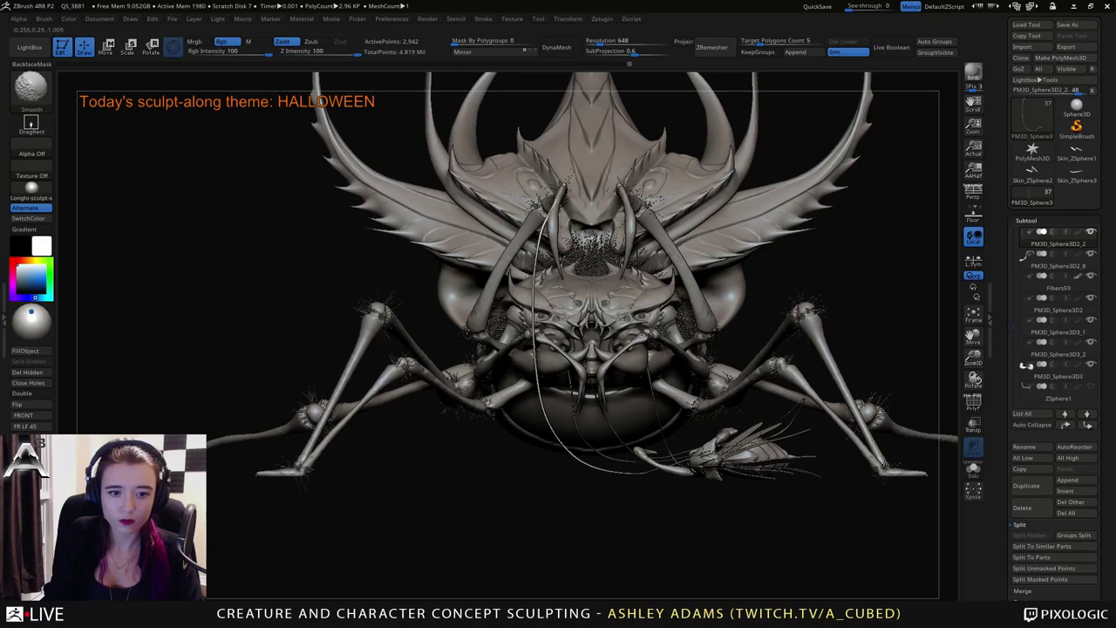
shift+drag(533, 295, 537, 358)
mouse_move(591, 480)
alt+mouse_down()
mouse_move(586, 419)
mouse_move(501, 392)
mouse_move(658, 346)
mouse_move(752, 343)
alt+mouse_up()
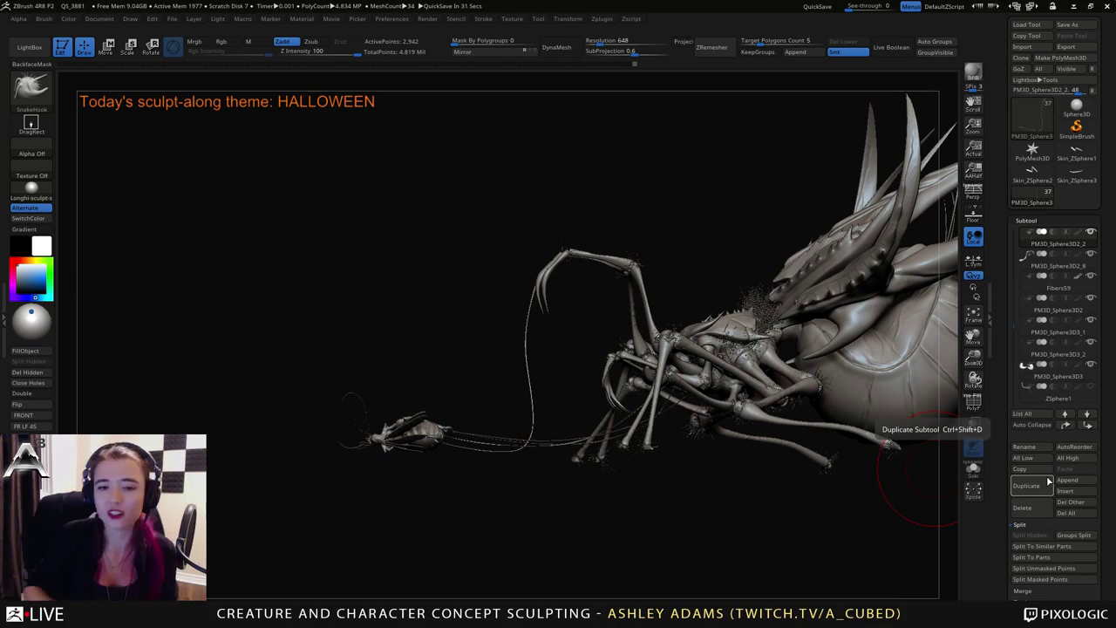
Pull the thread's middle outward beside the head and adjust its upper end below the claw with the SnakeHook brush.
drag(571, 321, 612, 427)
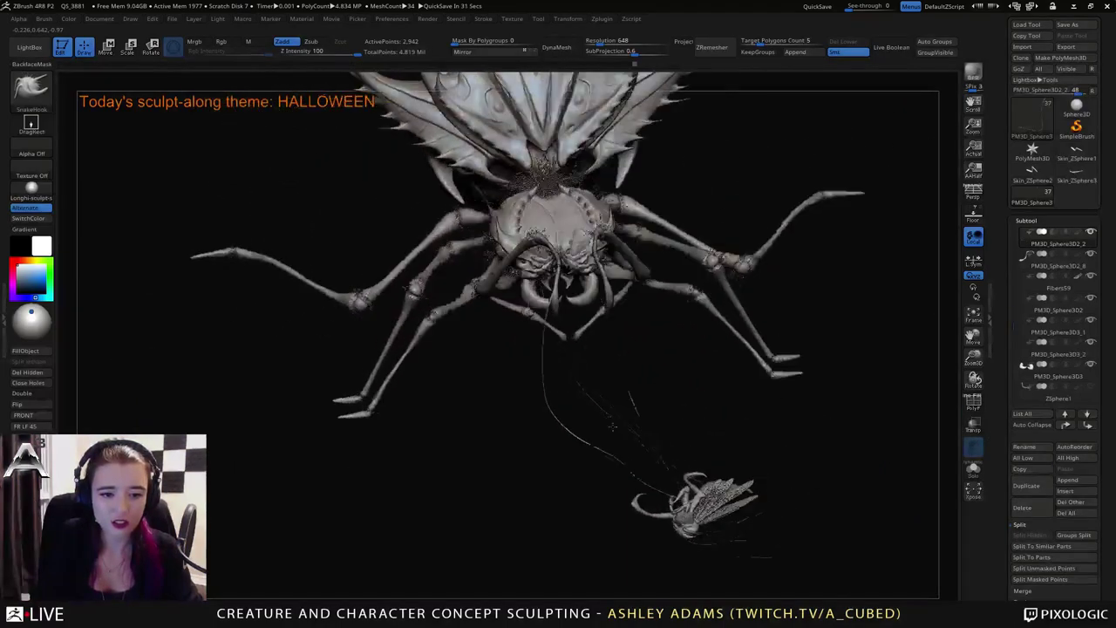
mouse_move(612, 426)
right_down()
mouse_move(585, 364)
mouse_move(553, 327)
mouse_move(582, 418)
mouse_move(575, 440)
mouse_move(533, 362)
right_up()
right_click(571, 353)
right_click(533, 359)
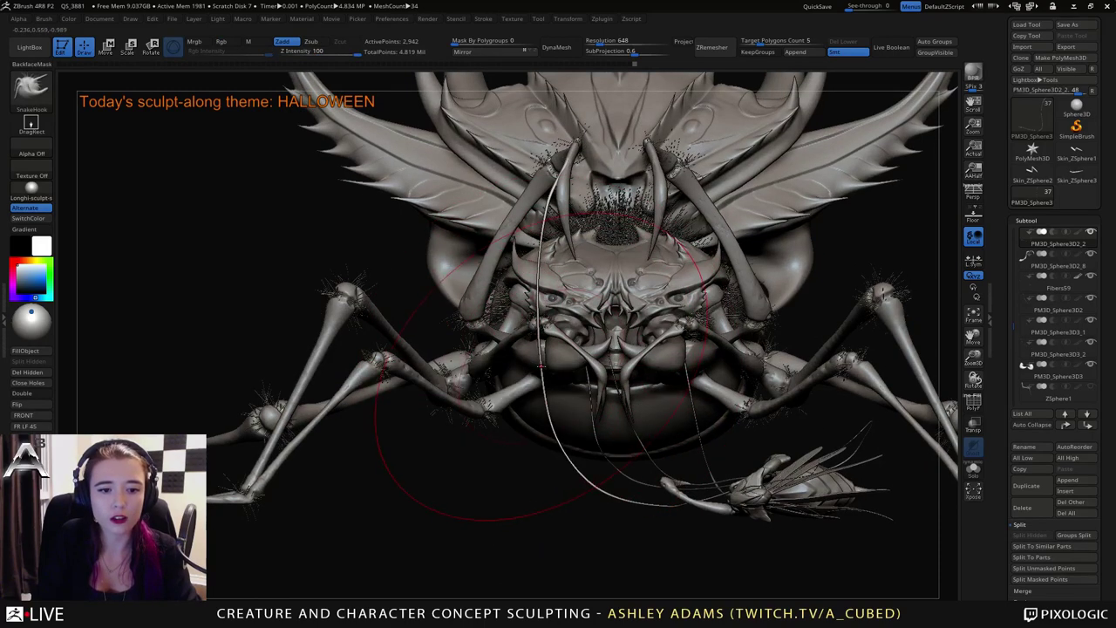
drag(540, 366, 527, 374)
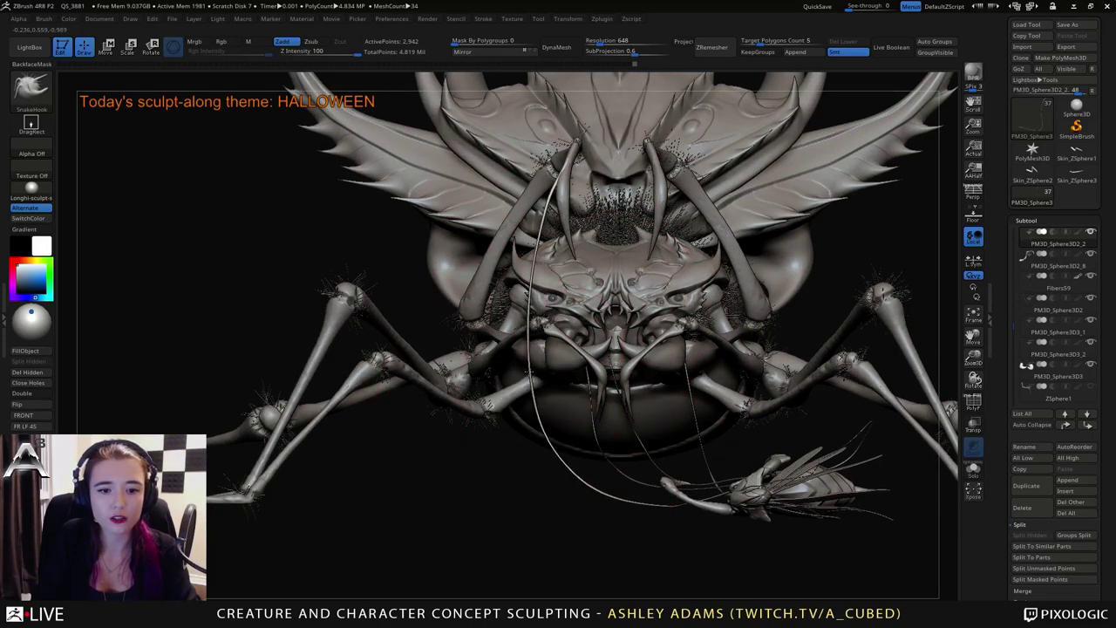
right_drag(554, 178, 559, 199)
right_click(559, 199)
drag(561, 195, 542, 192)
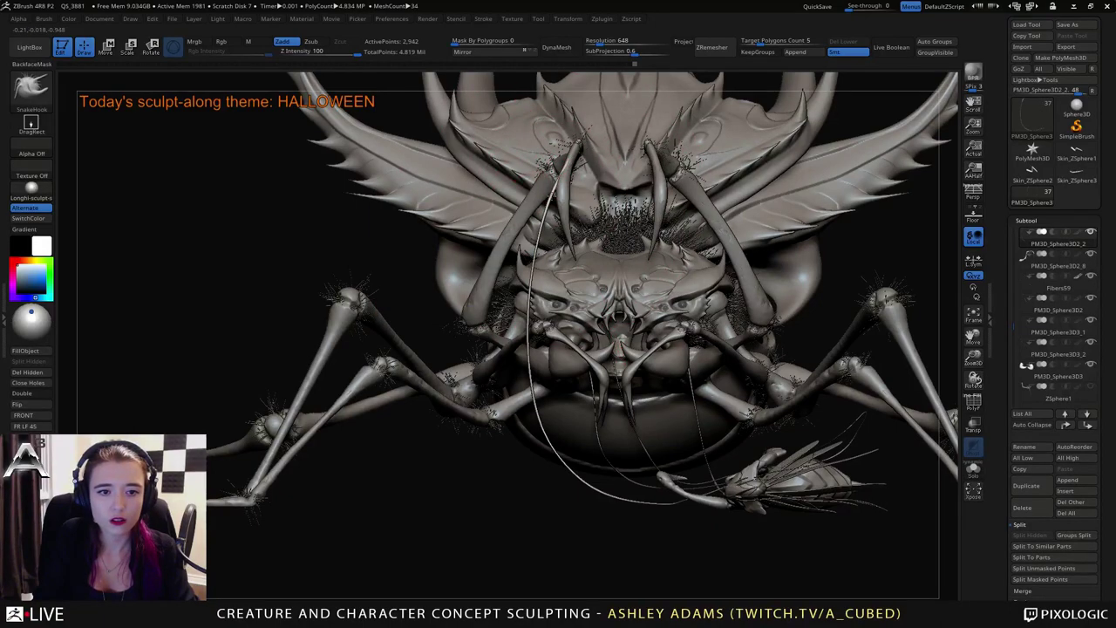
Adjust the brush size and bow the thread slightly forward below the claw in side view.
right_drag(544, 194, 612, 231)
key(space)
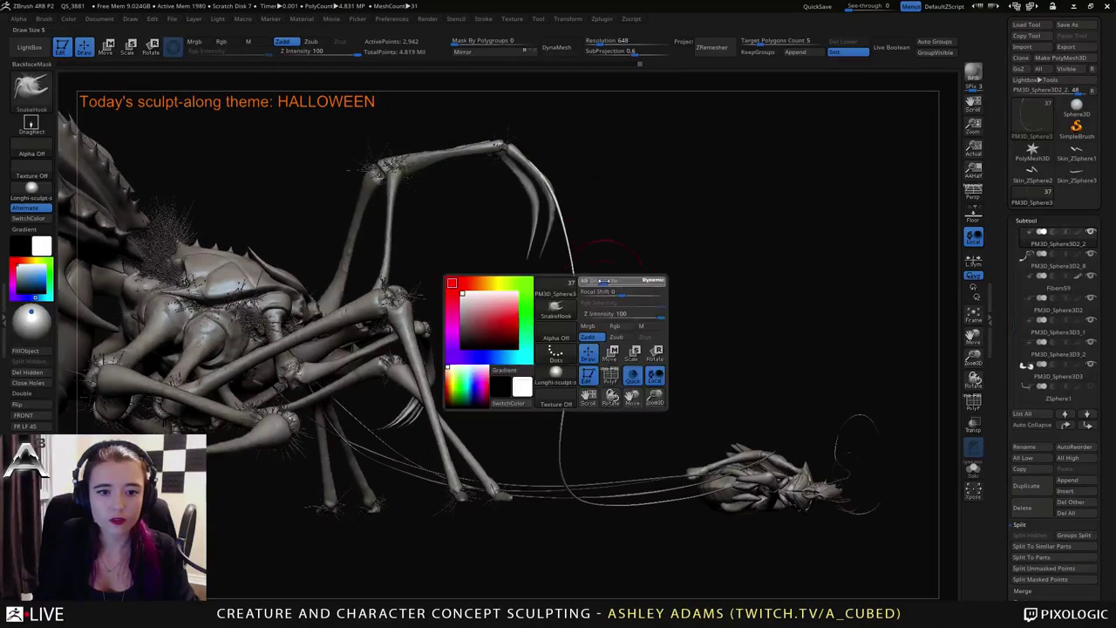
drag(603, 280, 615, 282)
right_drag(615, 281, 607, 282)
drag(571, 306, 577, 307)
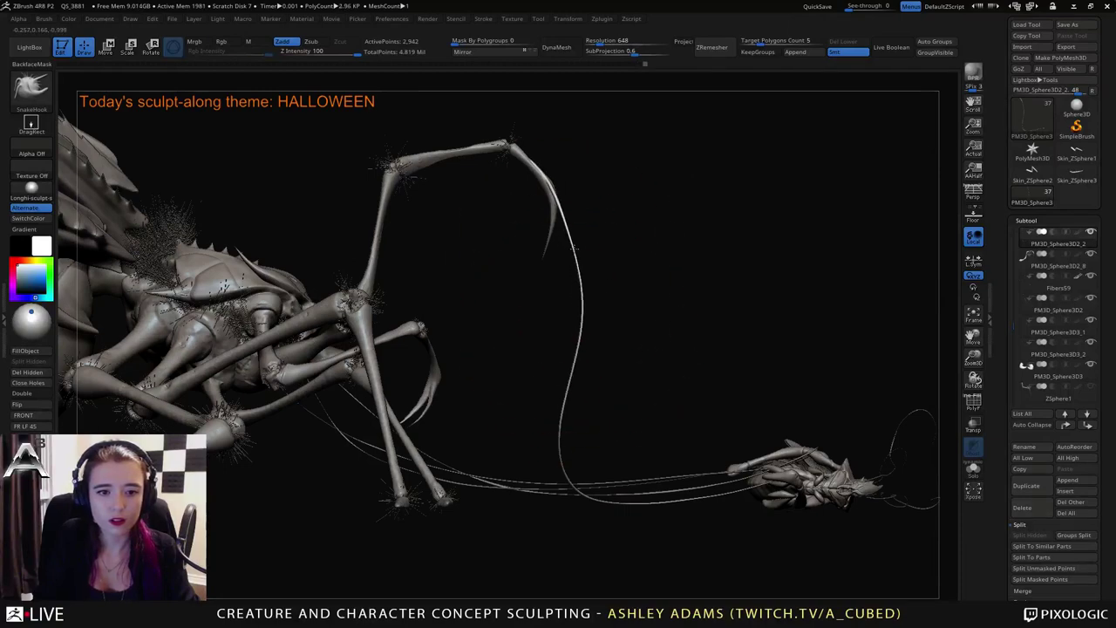
Smooth the thread's curve below the claw and nudge its lower sag near the small creature.
shift+drag(559, 203, 583, 314)
right_click(563, 212)
shift+drag(581, 369, 580, 376)
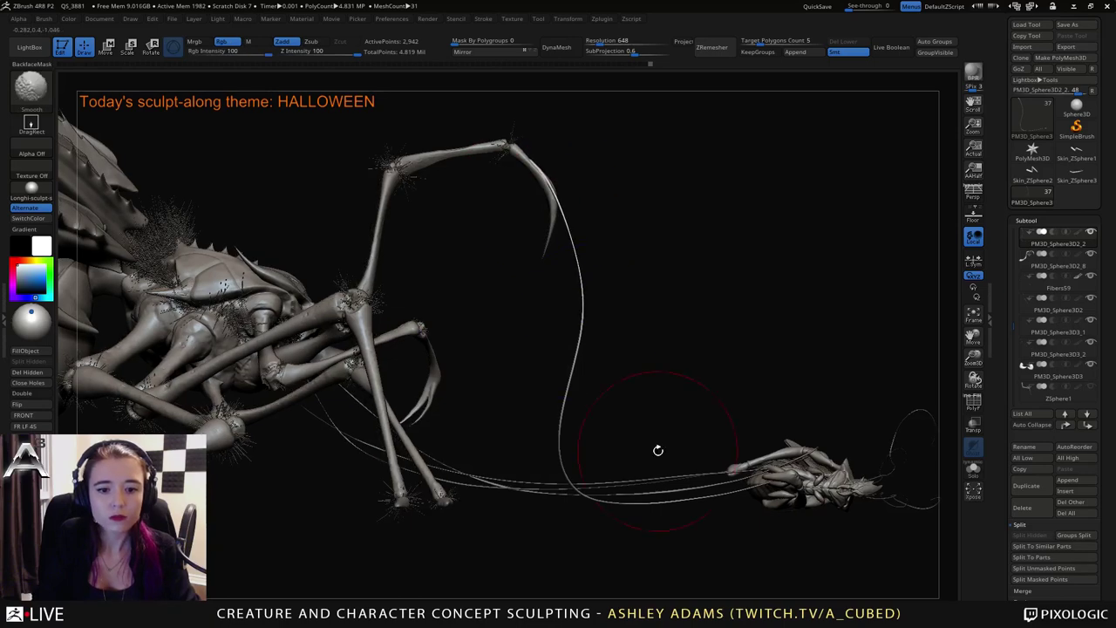
shift+drag(658, 450, 643, 458)
drag(670, 500, 665, 503)
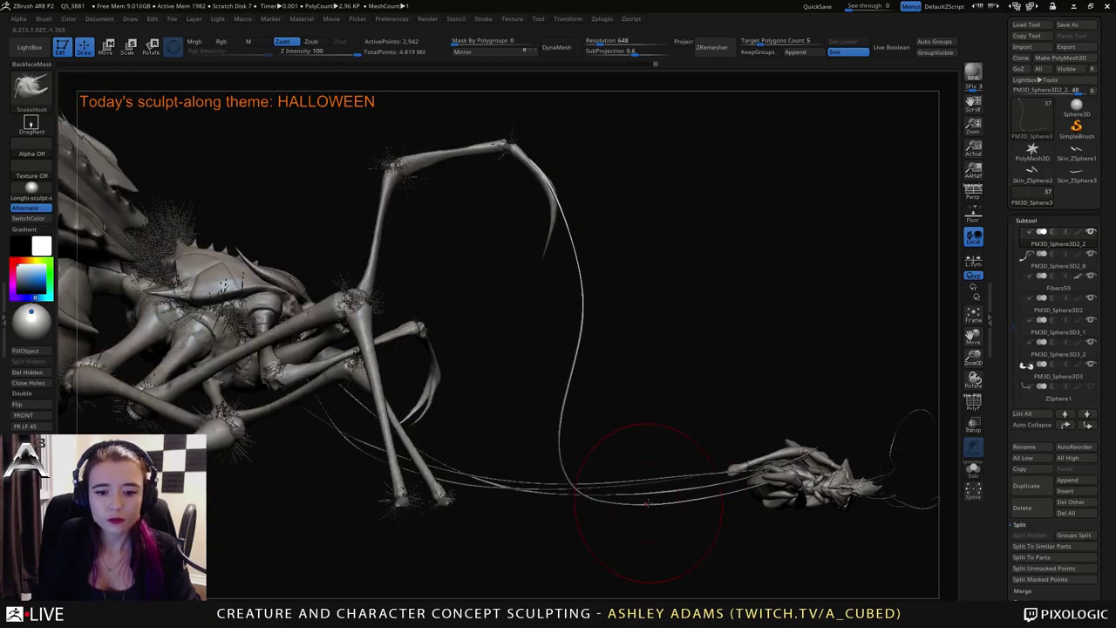
drag(627, 536, 523, 435)
Make the long outer legs the active subtool and choose the SnakeHook brush.
drag(829, 383, 830, 360)
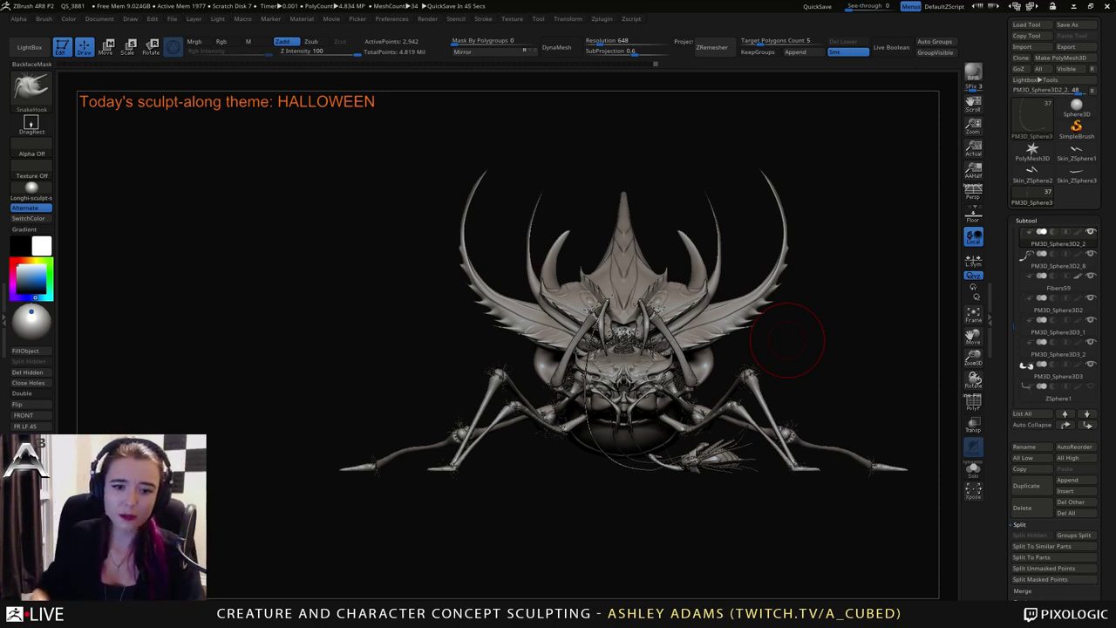
mouse_move(631, 377)
ctrl+right_down()
mouse_move(654, 430)
mouse_move(632, 359)
ctrl+right_up()
alt+click(827, 393)
right_drag(826, 393, 768, 393)
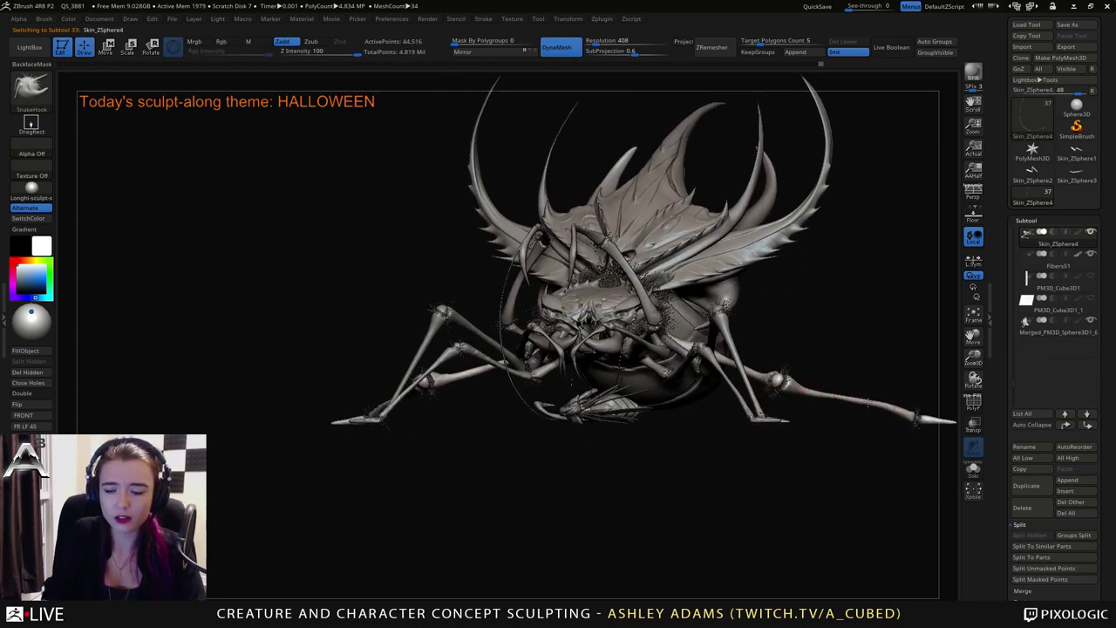
key(shift)
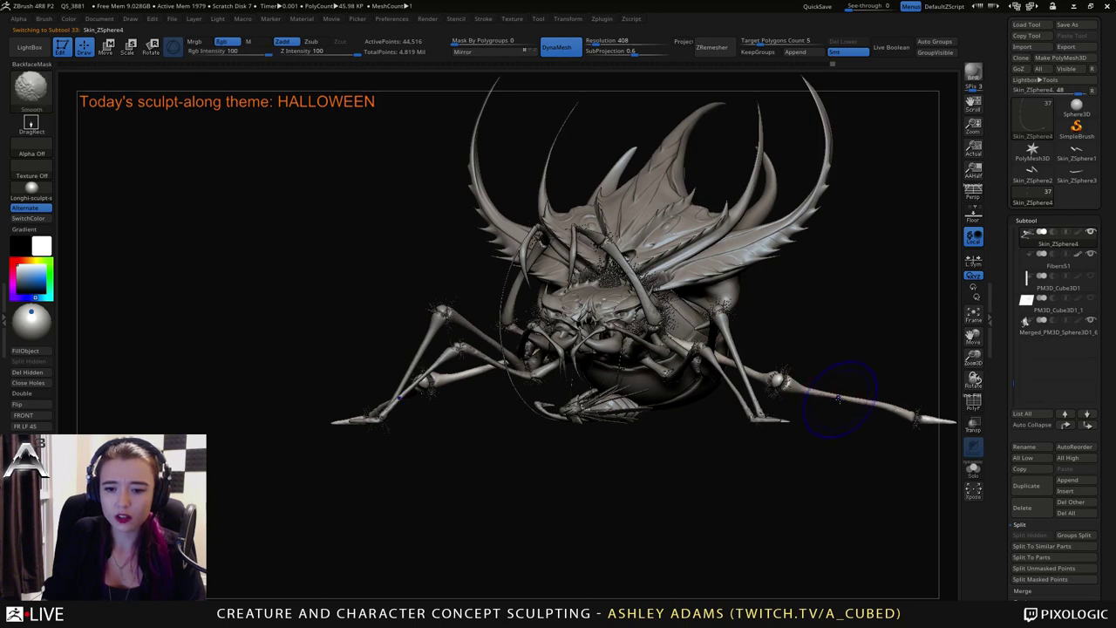
key(space)
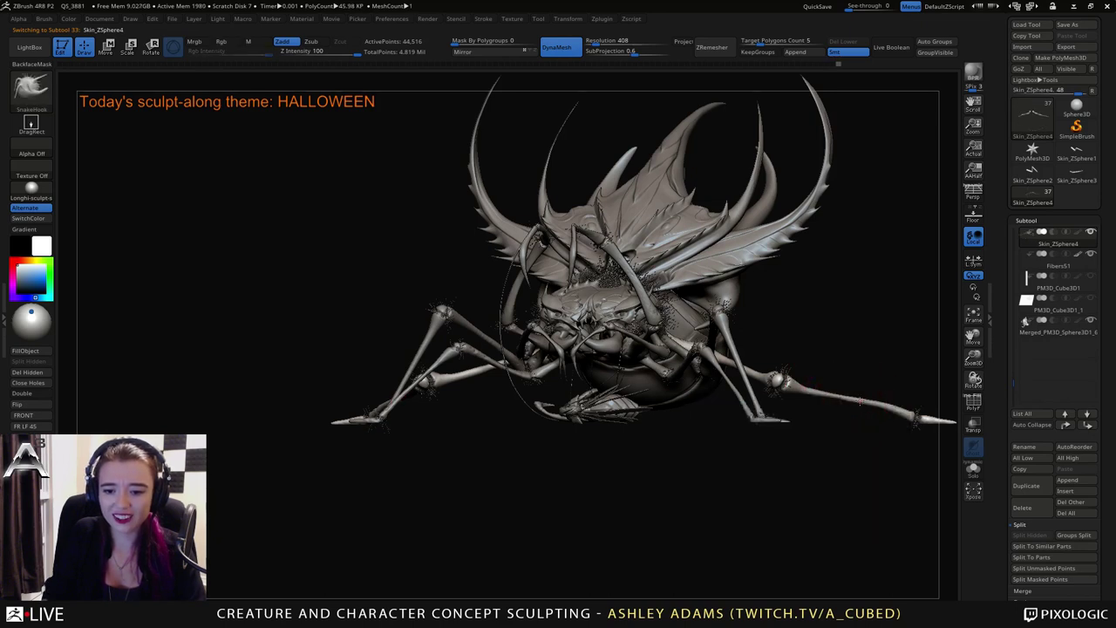
mouse_move(808, 375)
mouse_down()
mouse_move(835, 369)
mouse_move(793, 342)
mouse_move(740, 339)
mouse_move(715, 355)
mouse_move(733, 348)
mouse_up()
key(ctrl)
key(b)
key(s)
key(h)
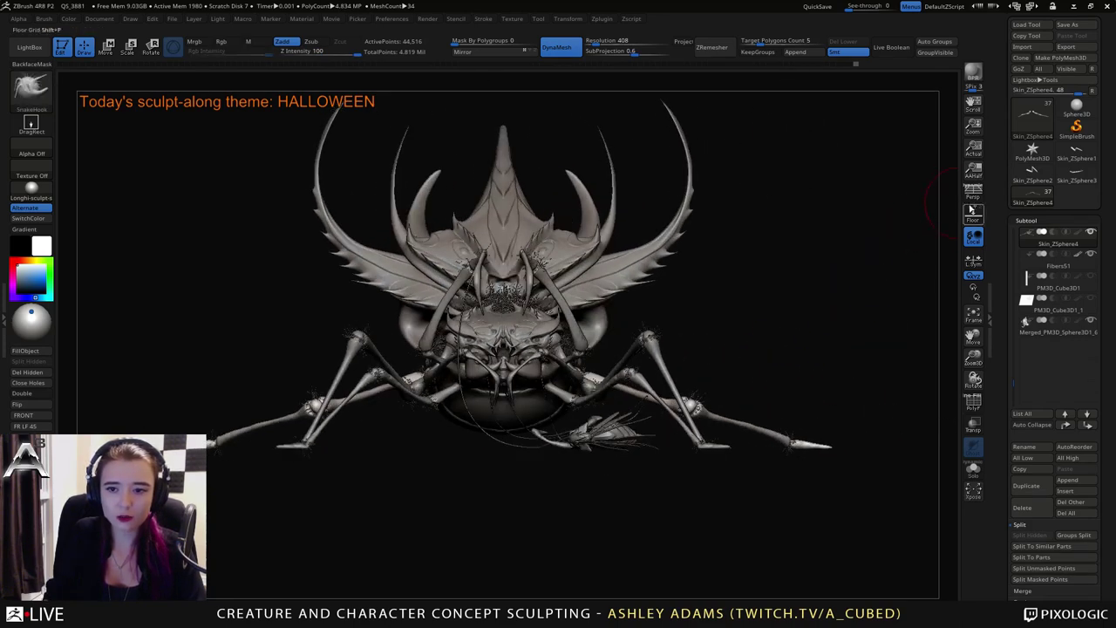
Switch the view to perspective, toggling it to compare how the creature looks.
click(973, 192)
mouse_move(780, 299)
alt+mouse_down()
mouse_move(799, 298)
mouse_move(735, 328)
alt+mouse_up()
key(s)
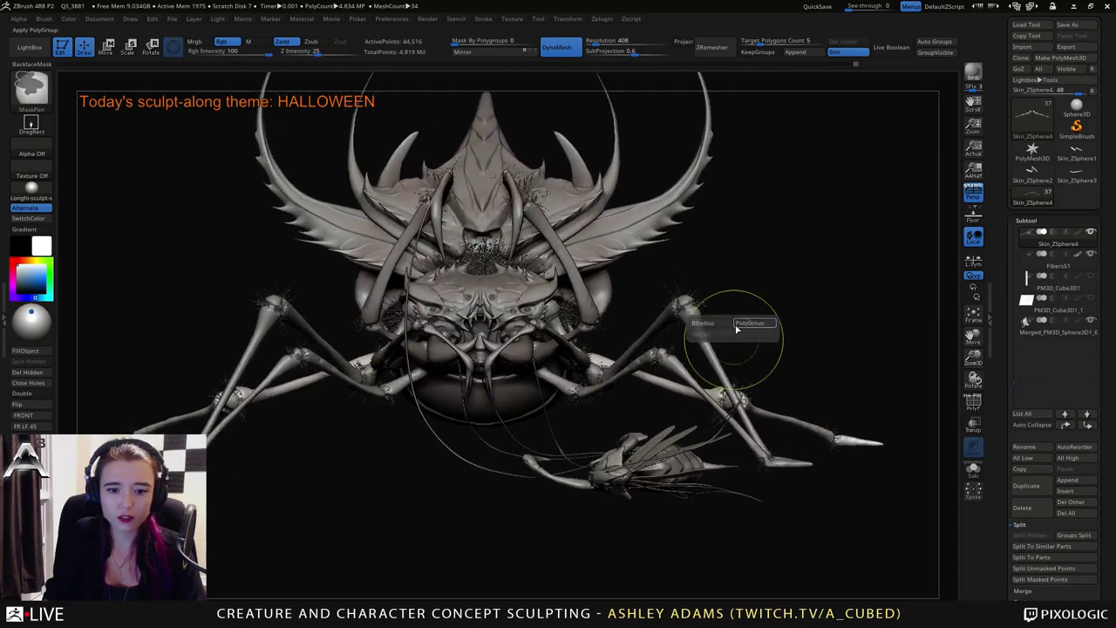
click(973, 192)
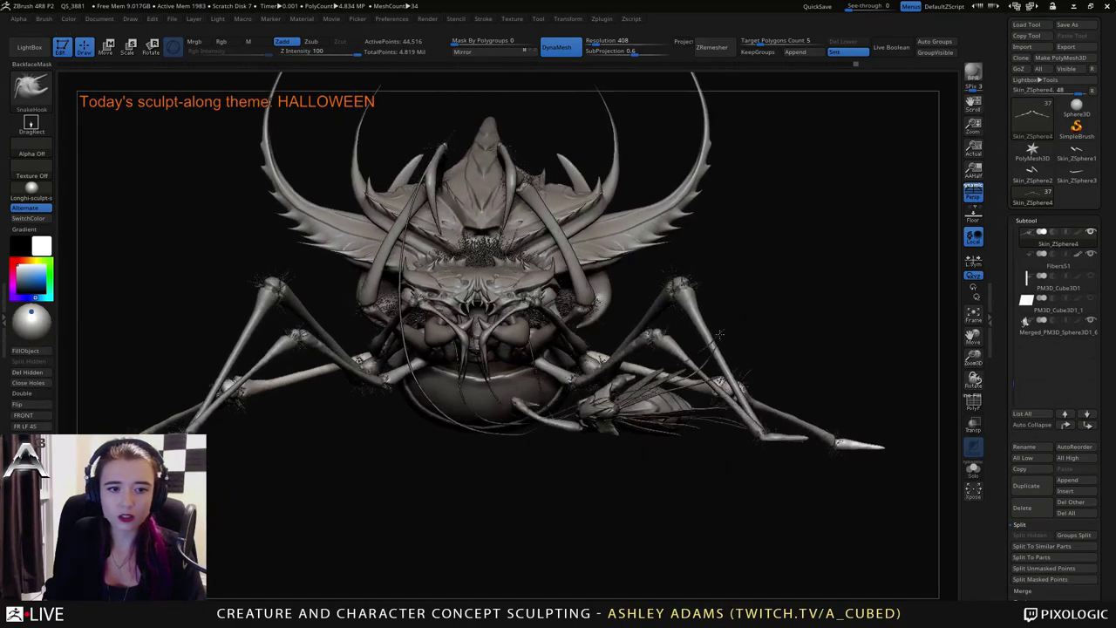
click(973, 191)
Frame the whole creature in a low three-quarter front view with the small insect in the foreground.
alt+drag(729, 315, 786, 341)
mouse_move(786, 341)
alt+right_down()
mouse_move(793, 349)
mouse_move(795, 335)
alt+right_up()
mouse_move(796, 335)
mouse_down()
mouse_move(818, 334)
mouse_move(718, 320)
mouse_move(730, 322)
mouse_move(747, 294)
mouse_up()
key(ctrl)
ctrl+right_drag(748, 294, 759, 253)
drag(759, 254, 783, 301)
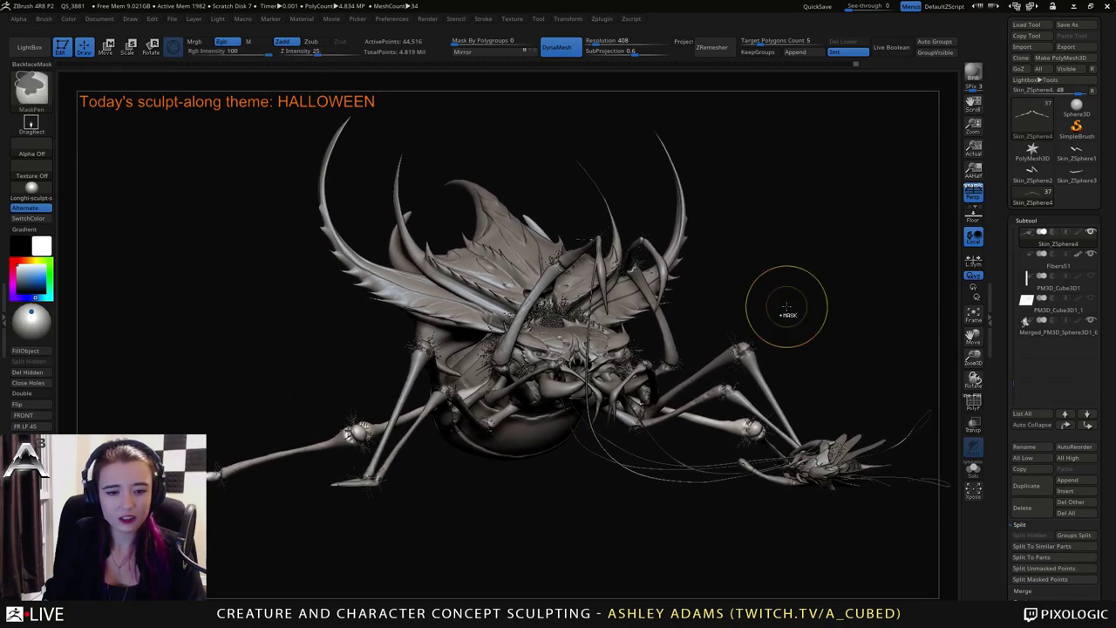
mouse_move(787, 303)
ctrl+right_down()
mouse_move(854, 307)
mouse_move(787, 312)
ctrl+right_up()
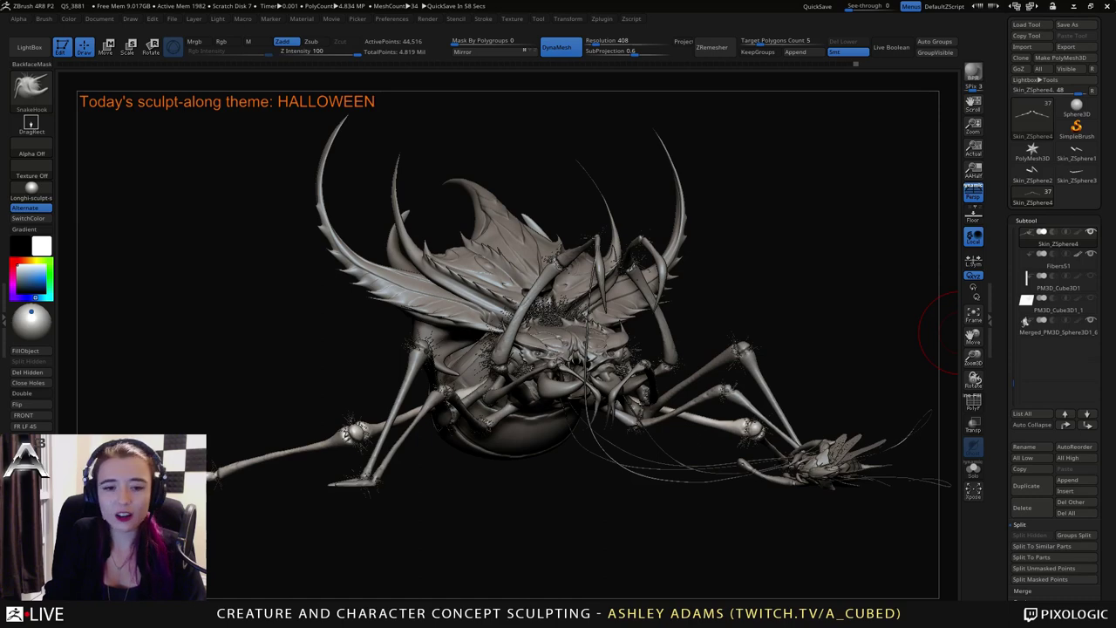
mouse_move(692, 318)
ctrl+right_down()
mouse_move(676, 317)
mouse_move(685, 292)
ctrl+right_up()
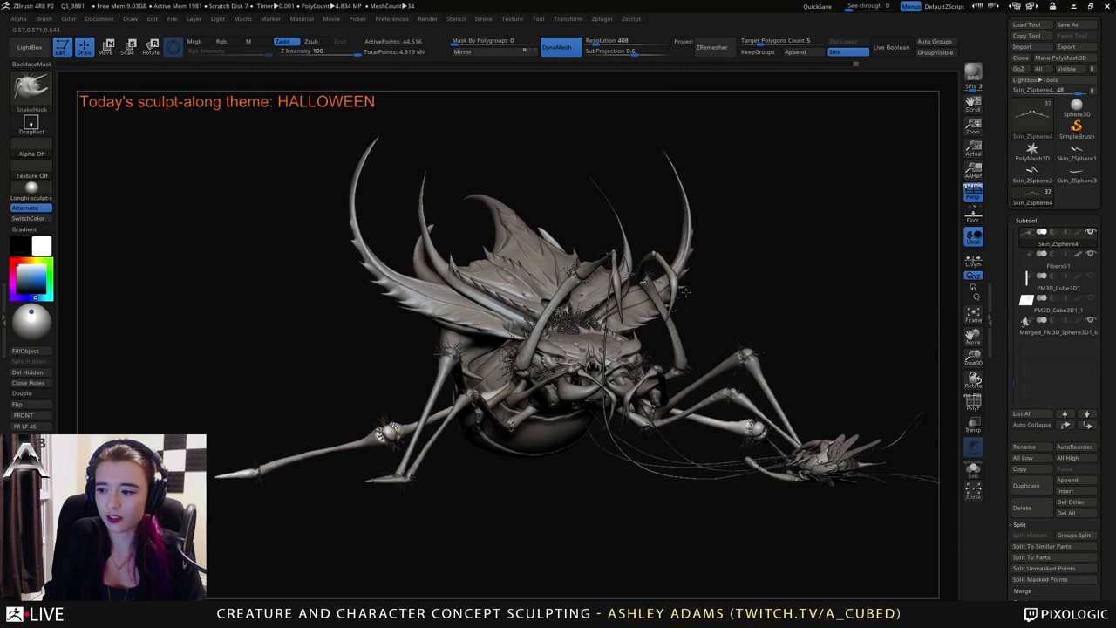
mouse_move(686, 292)
mouse_down()
mouse_move(722, 296)
mouse_move(724, 285)
mouse_up()
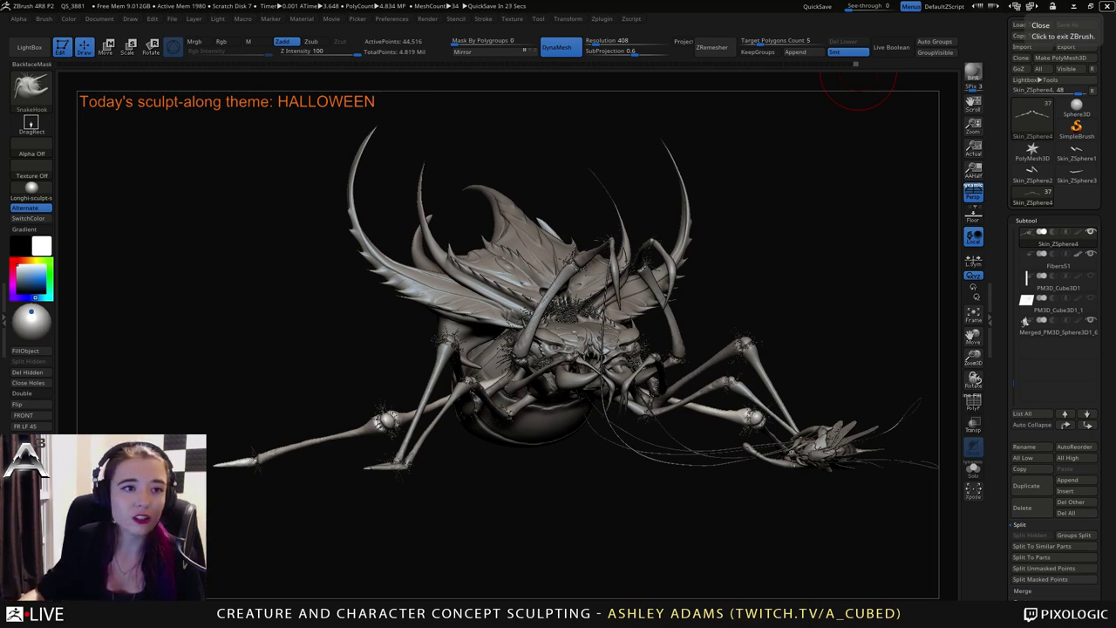
Examine the BPR shadow settings, including the global strength and the shadow resolution.
click(427, 19)
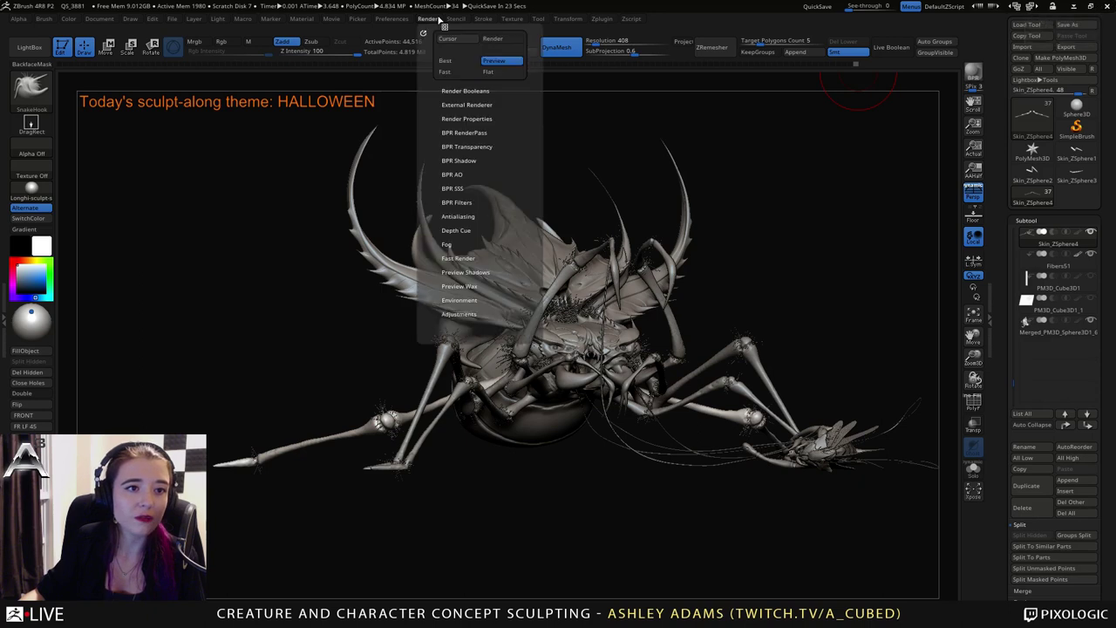
click(469, 119)
click(469, 118)
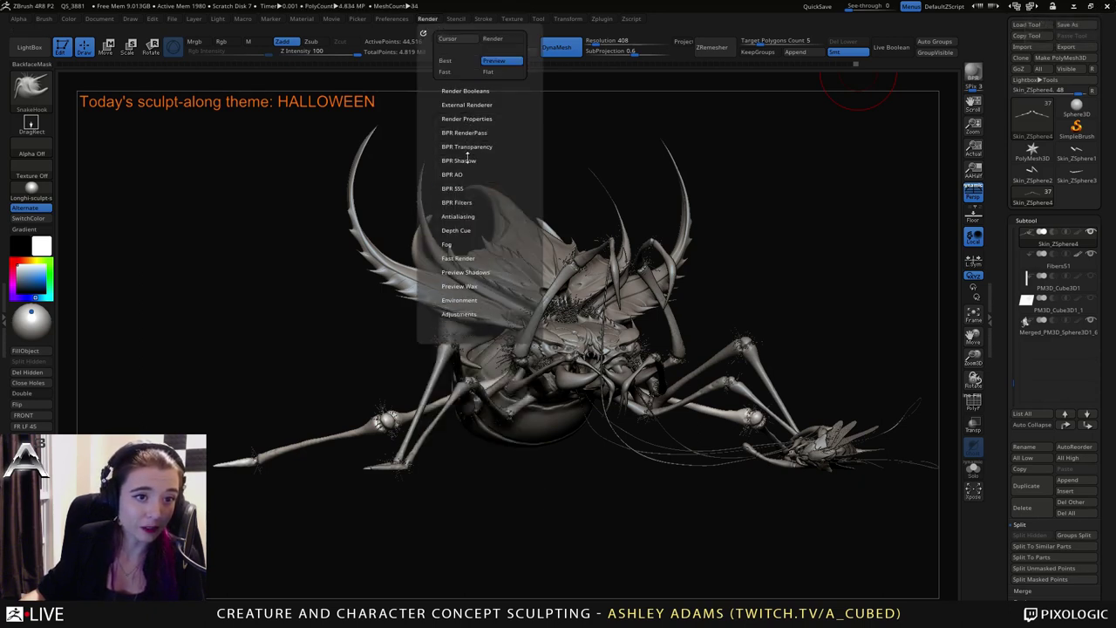
click(467, 160)
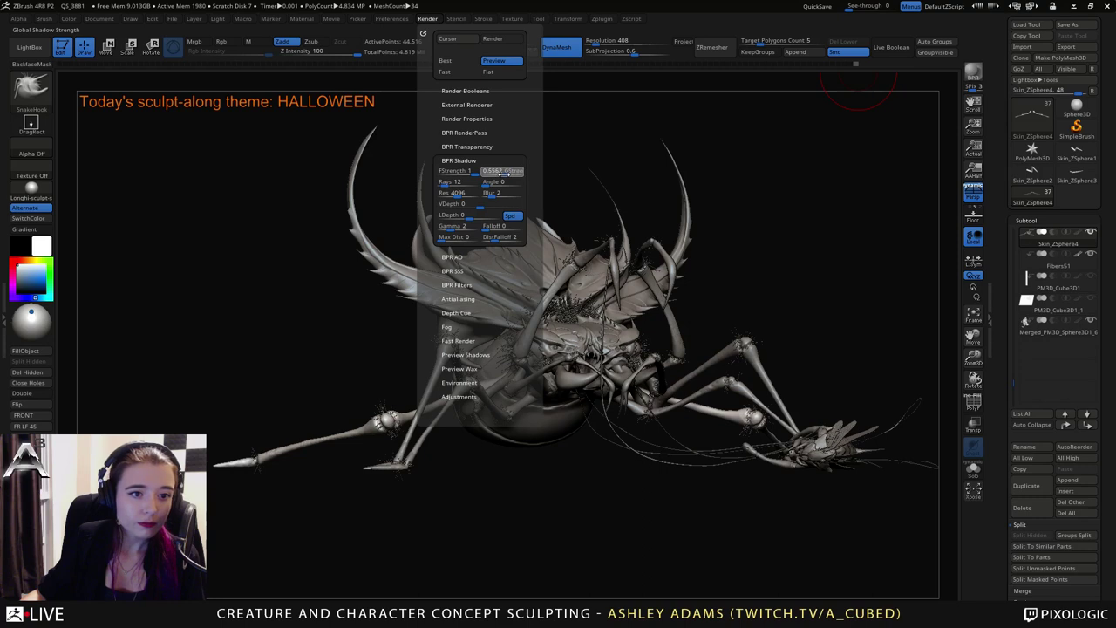
click(461, 194)
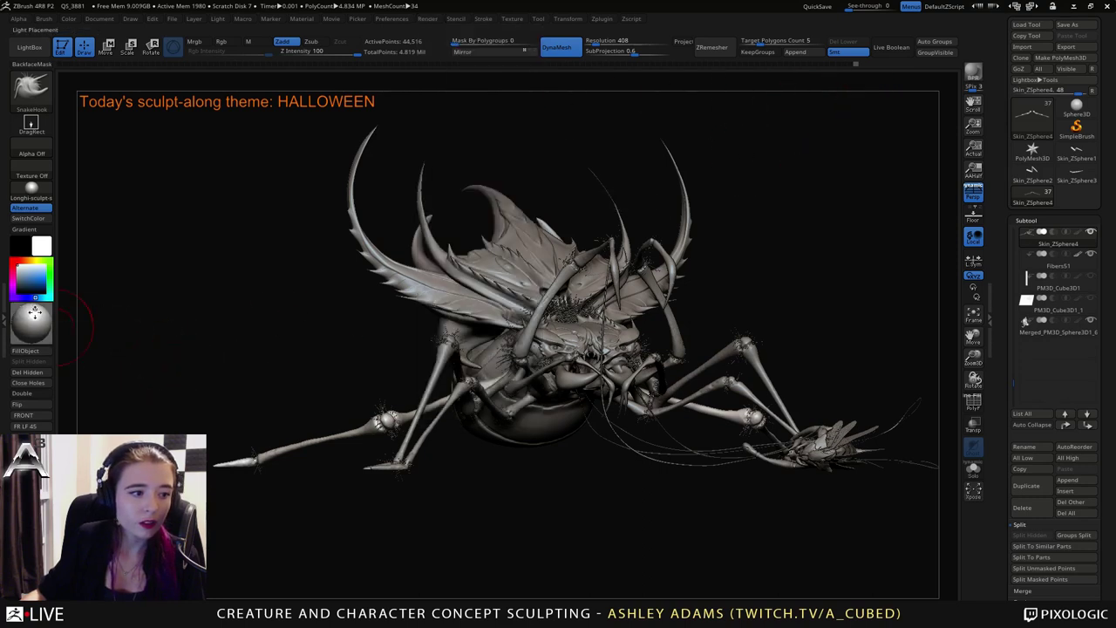
Reposition the light for stronger side shading and start a BPR render of the creature.
click(35, 312)
drag(37, 315, 40, 315)
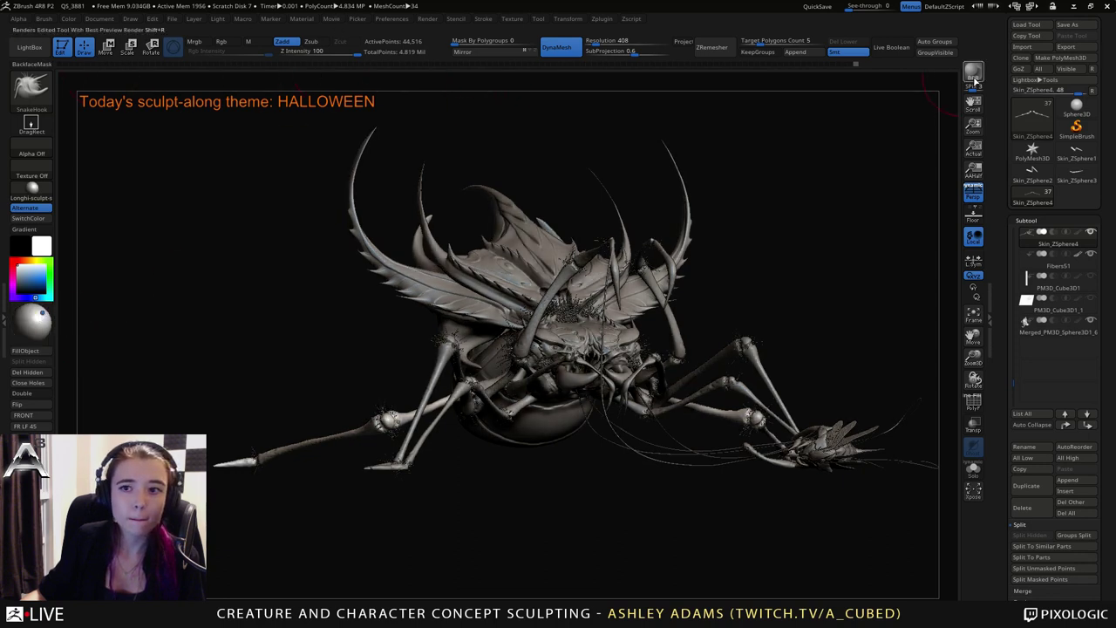
click(428, 19)
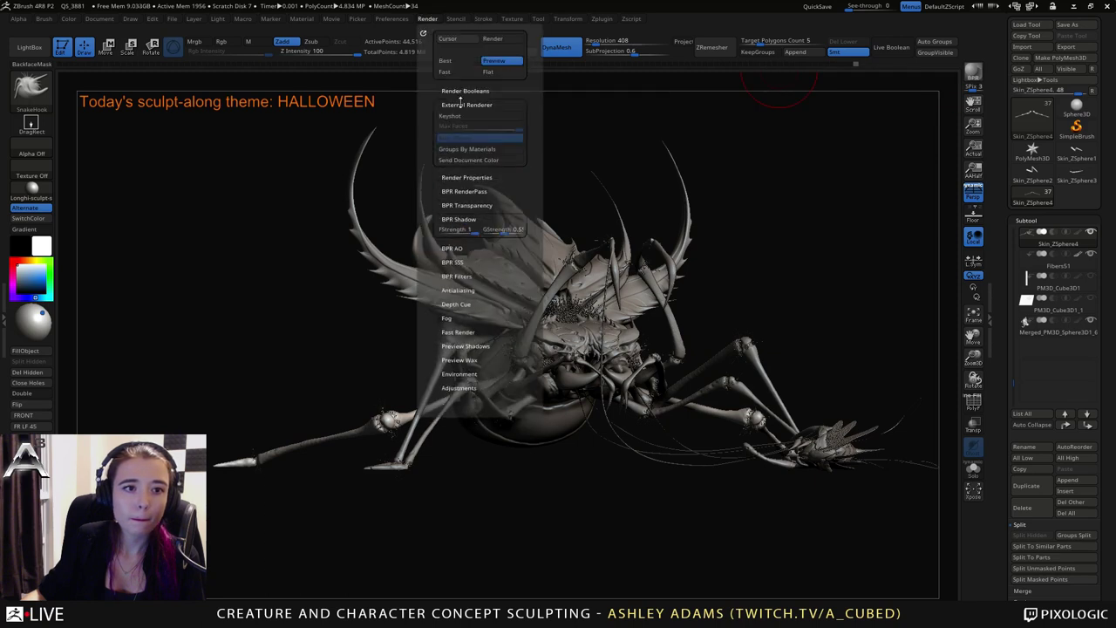
click(969, 70)
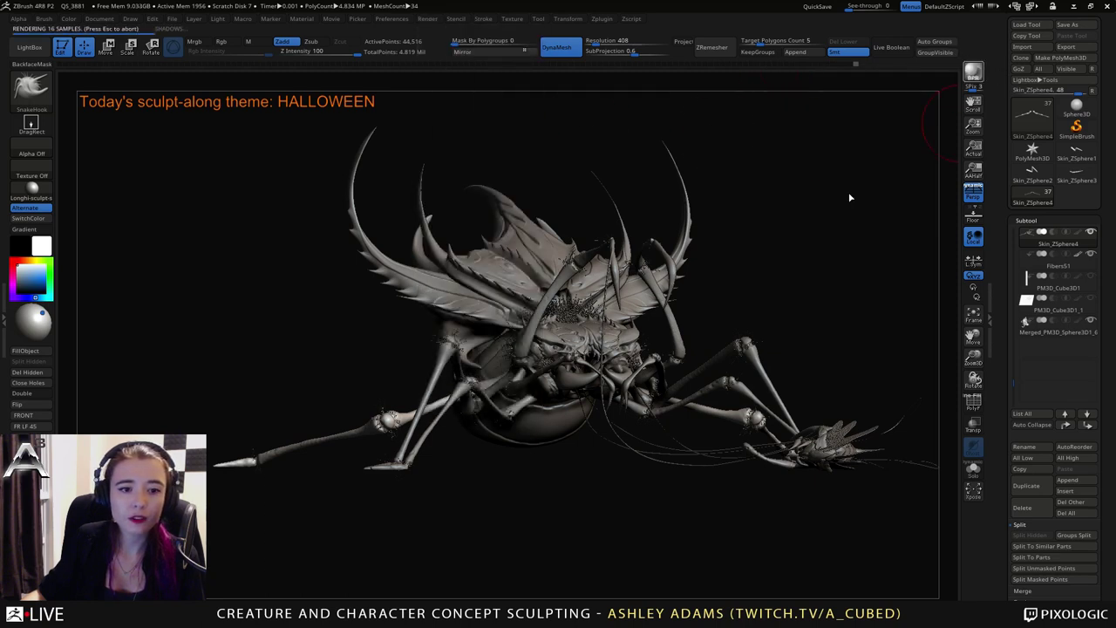